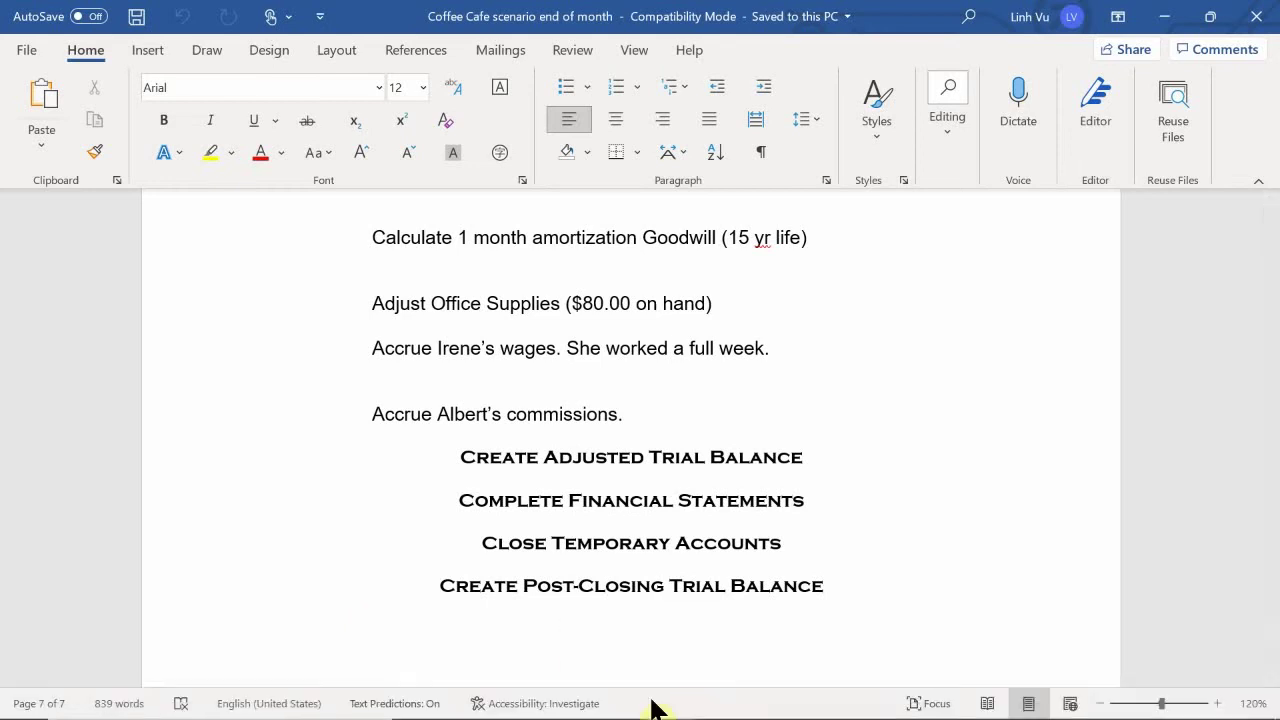
Switch to the Excel ledger workbook, shift its window aside and review the Sales – Regular Coffee account on the REVENUES sheet
mouse_move(600, 715)
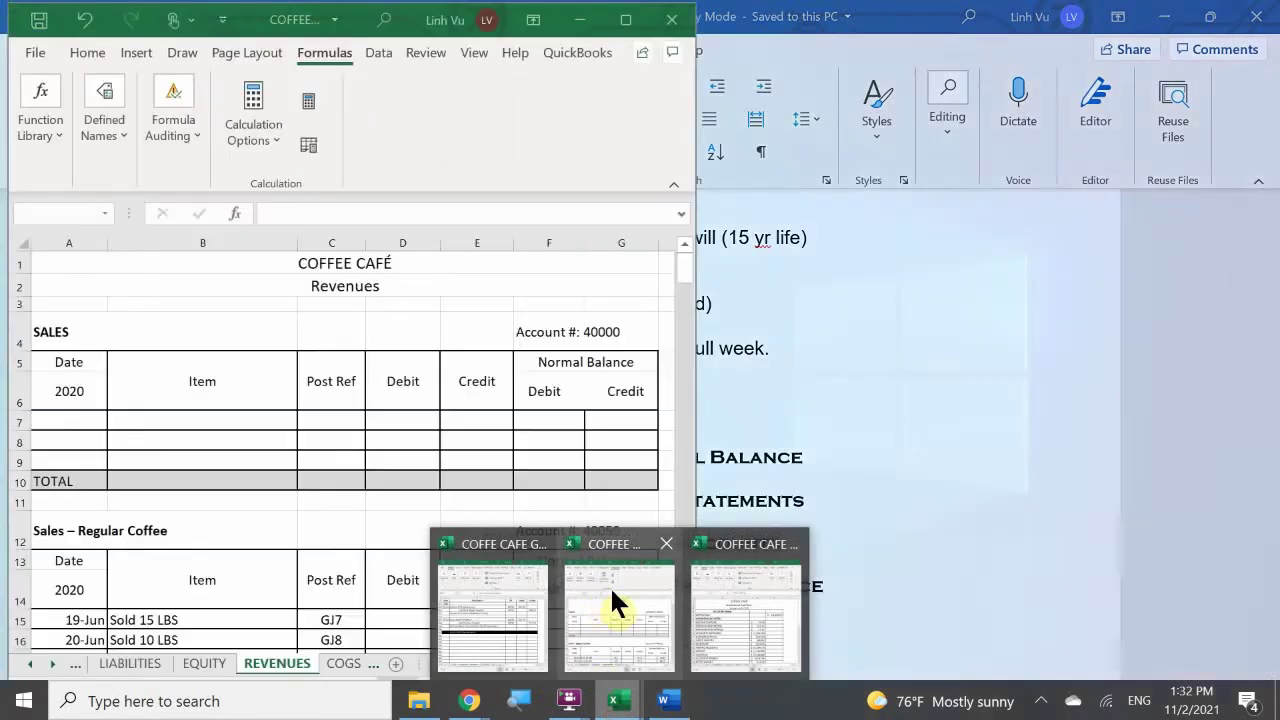
left_click(609, 585)
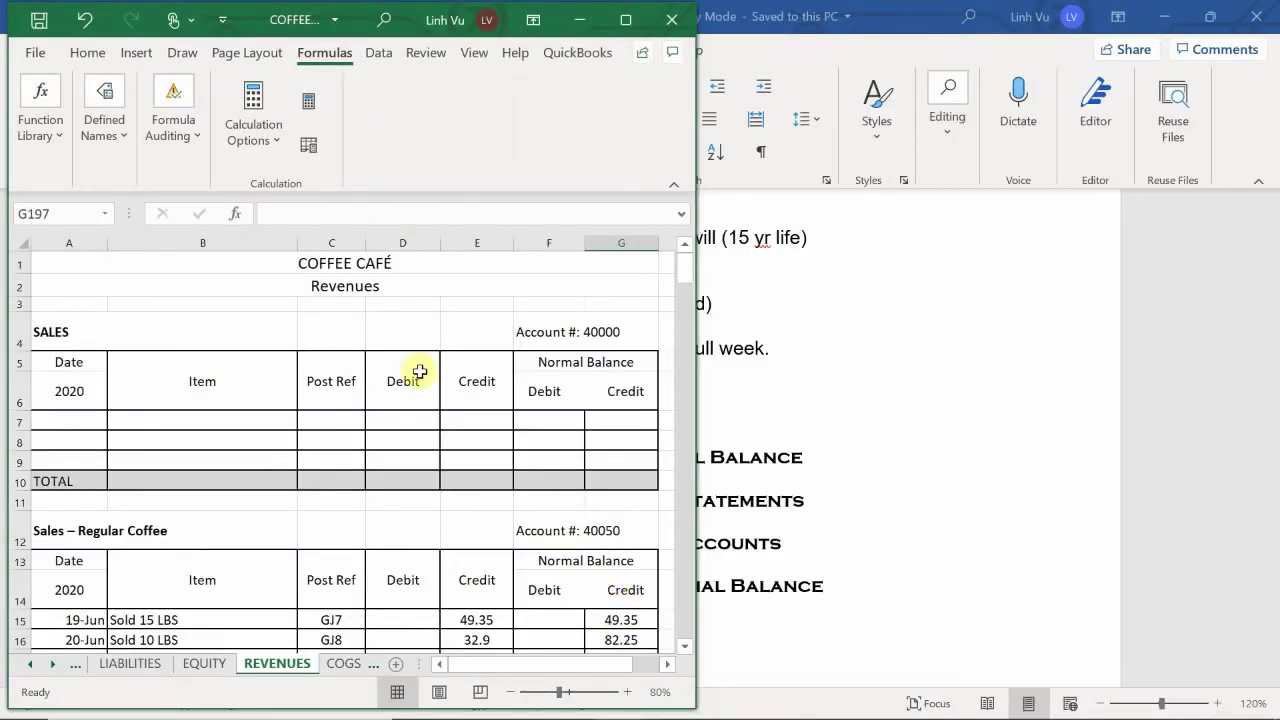
scroll(190, 362, "down", 1)
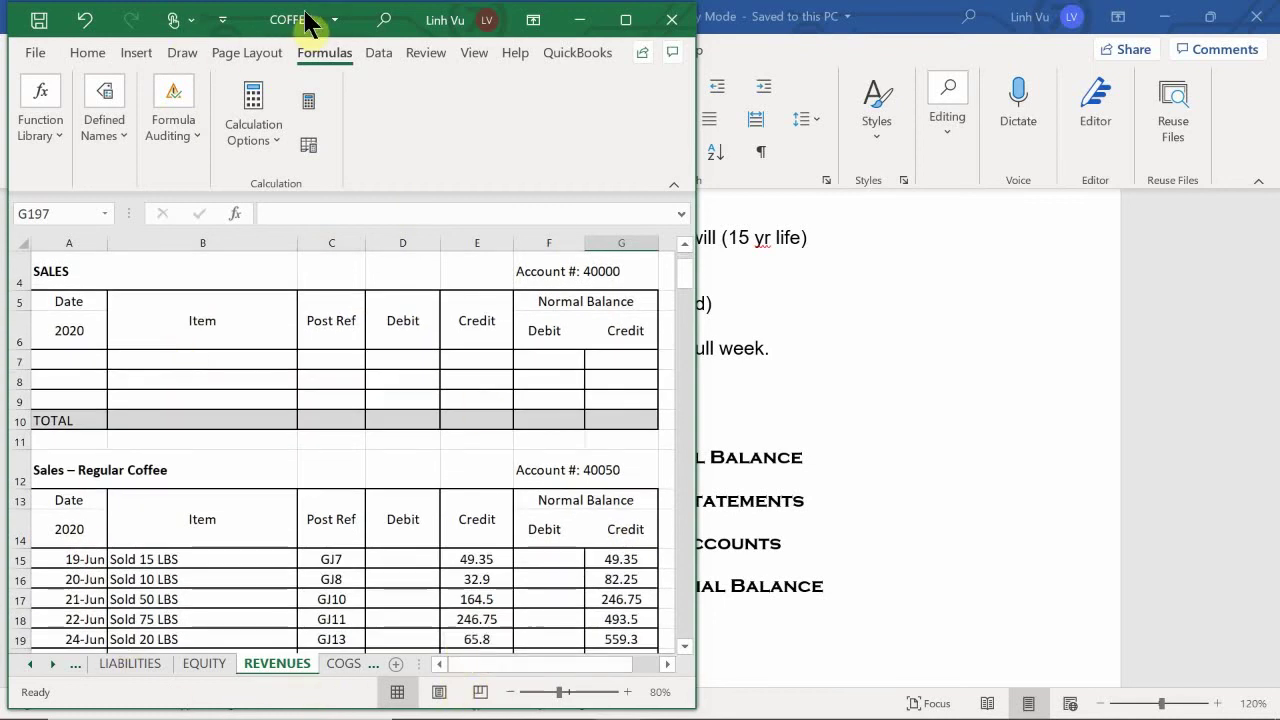
left_click_drag(305, 22, 277, 29)
scroll(176, 360, "up", 1)
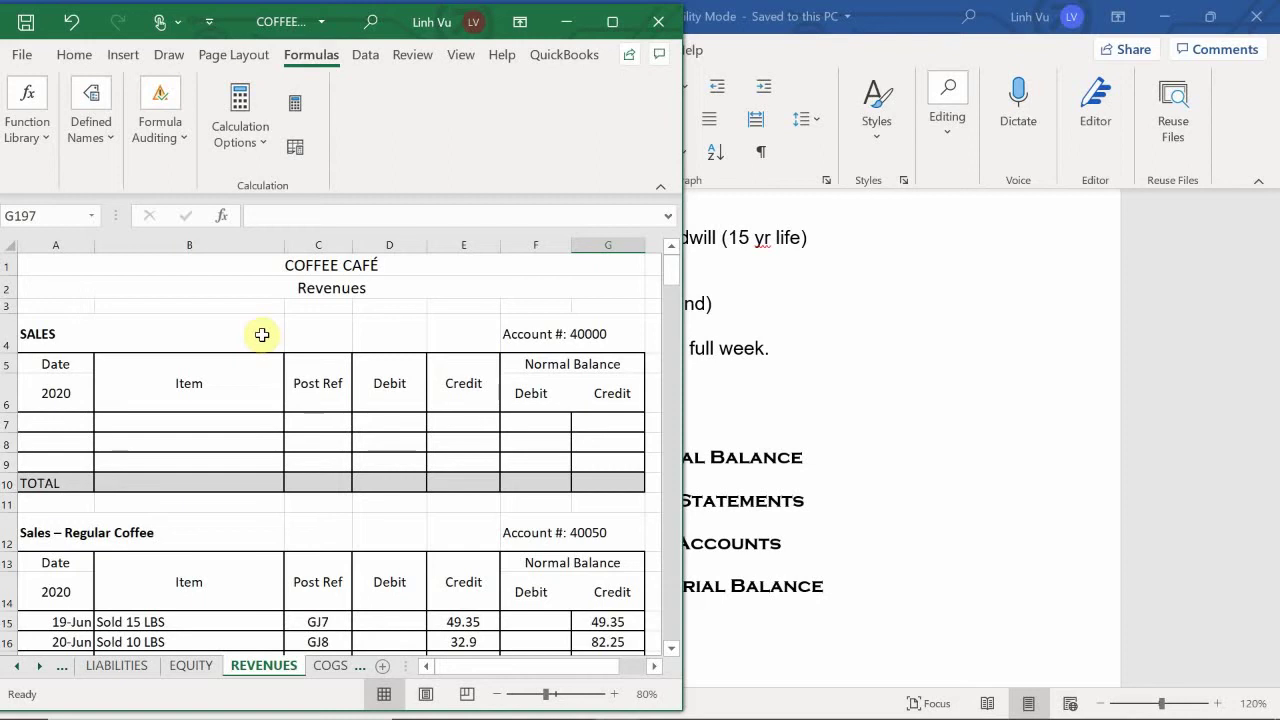
scroll(262, 335, "down", 4)
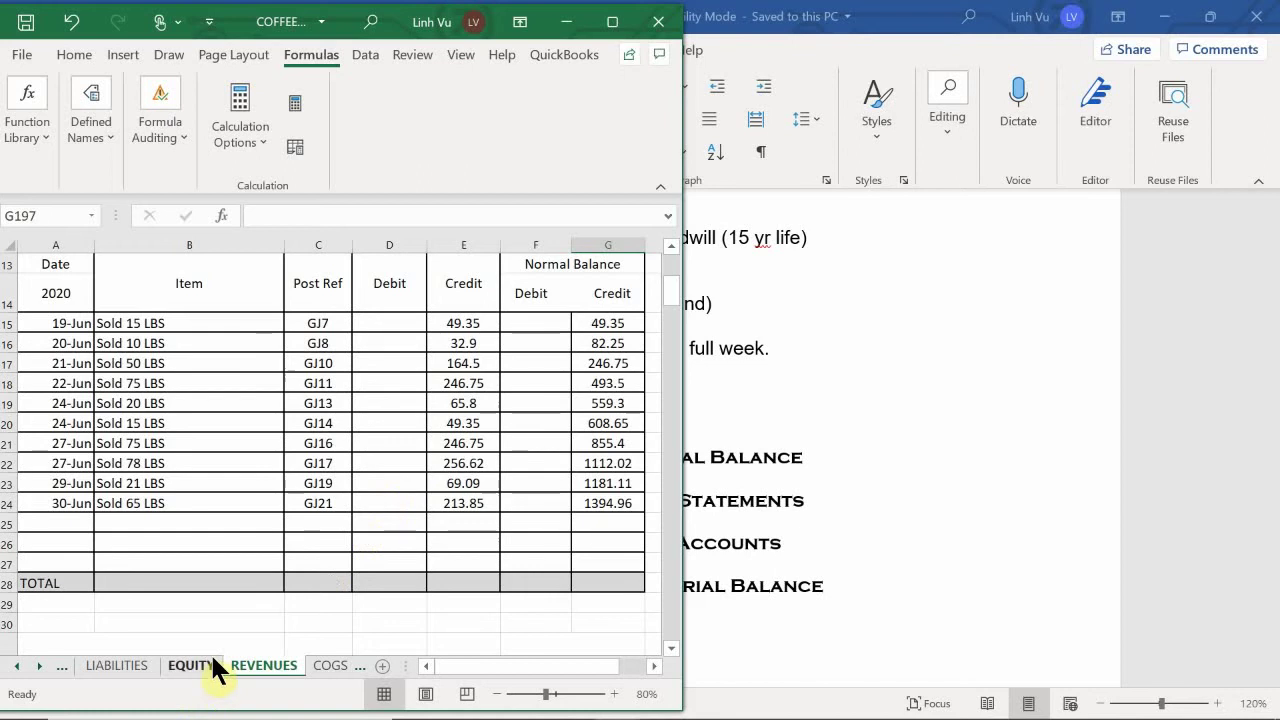
Examine the INCOME SUMMARY account on the ledger's EQUITY sheet
left_click(188, 667)
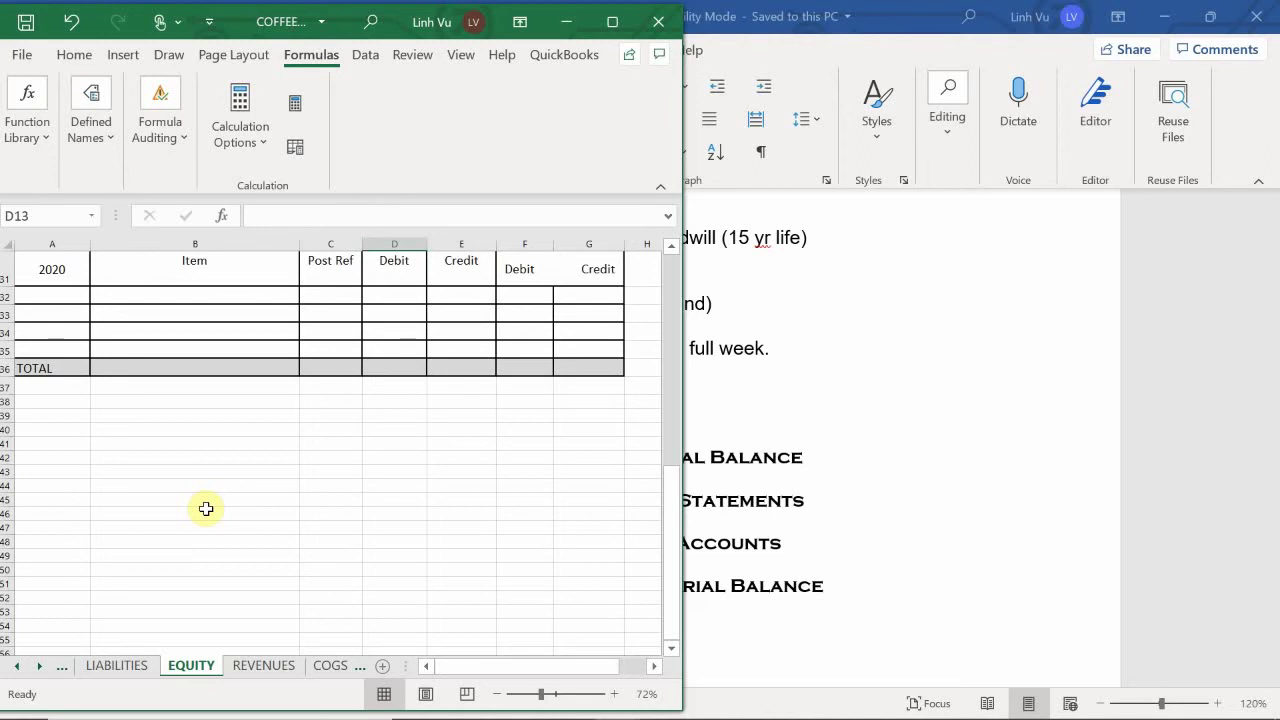
scroll(206, 442, "up", 5)
scroll(206, 442, "down", 3)
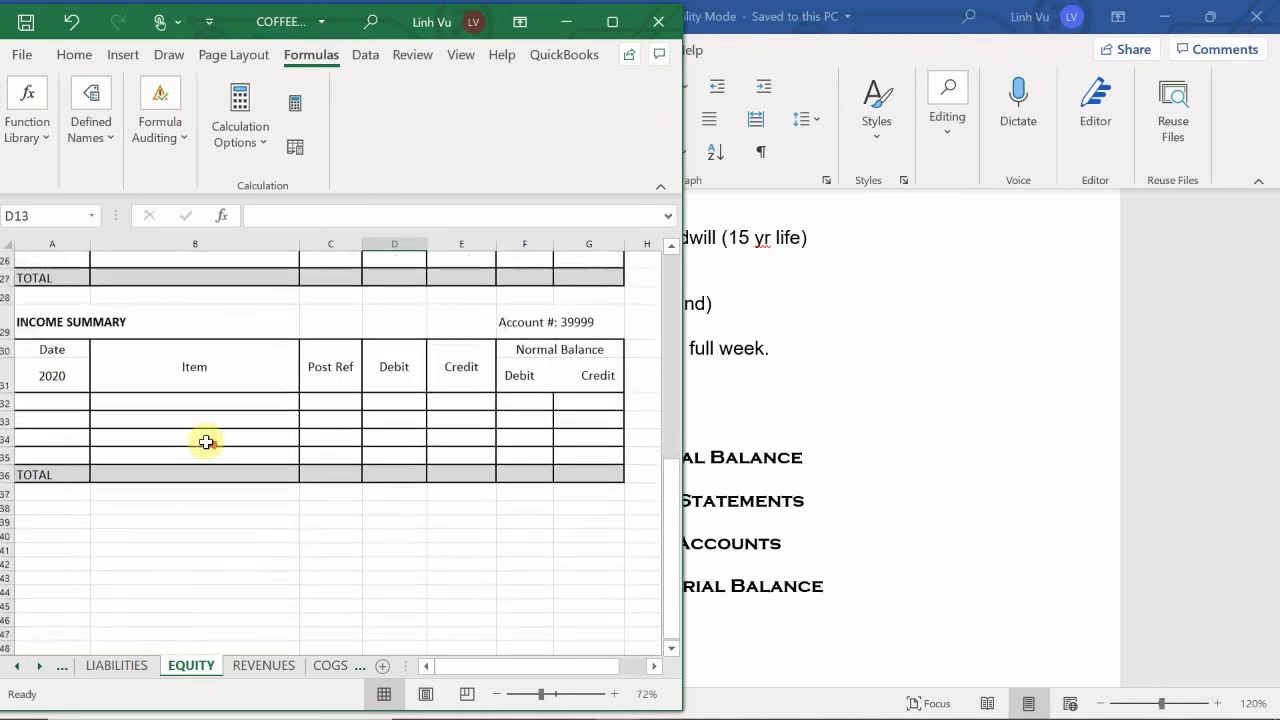
scroll(206, 442, "down", 4)
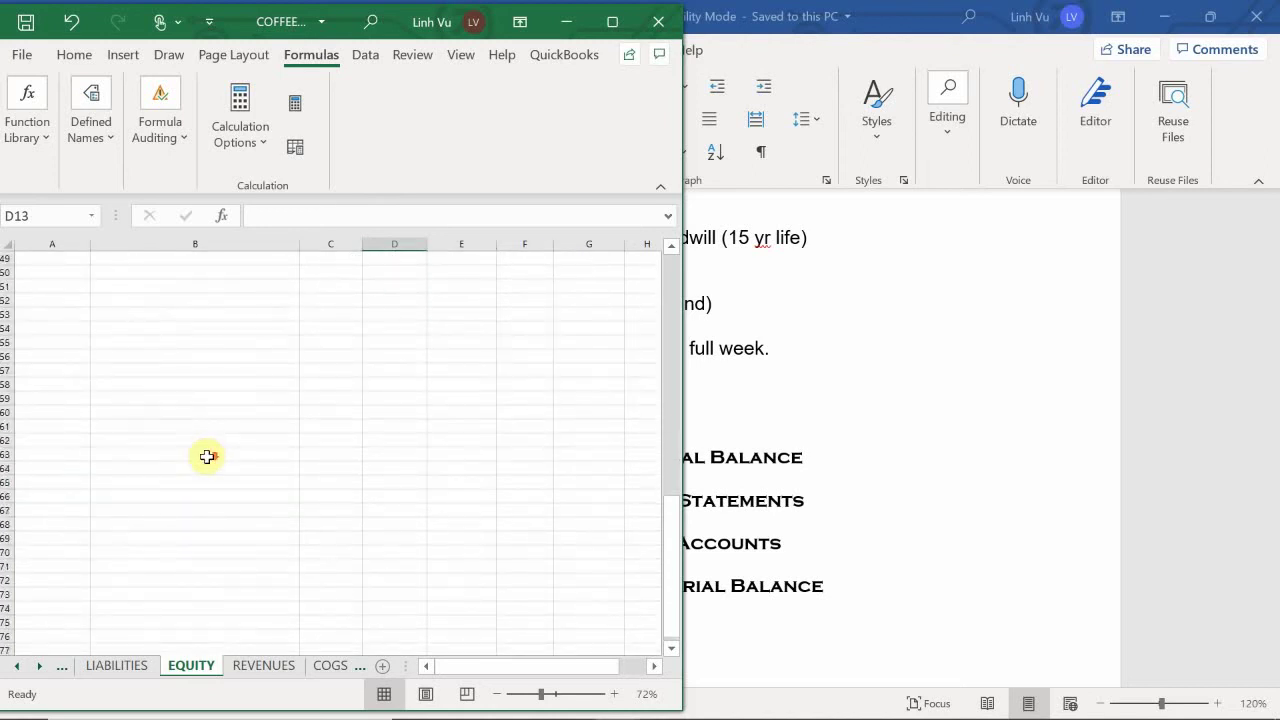
scroll(206, 457, "up", 5)
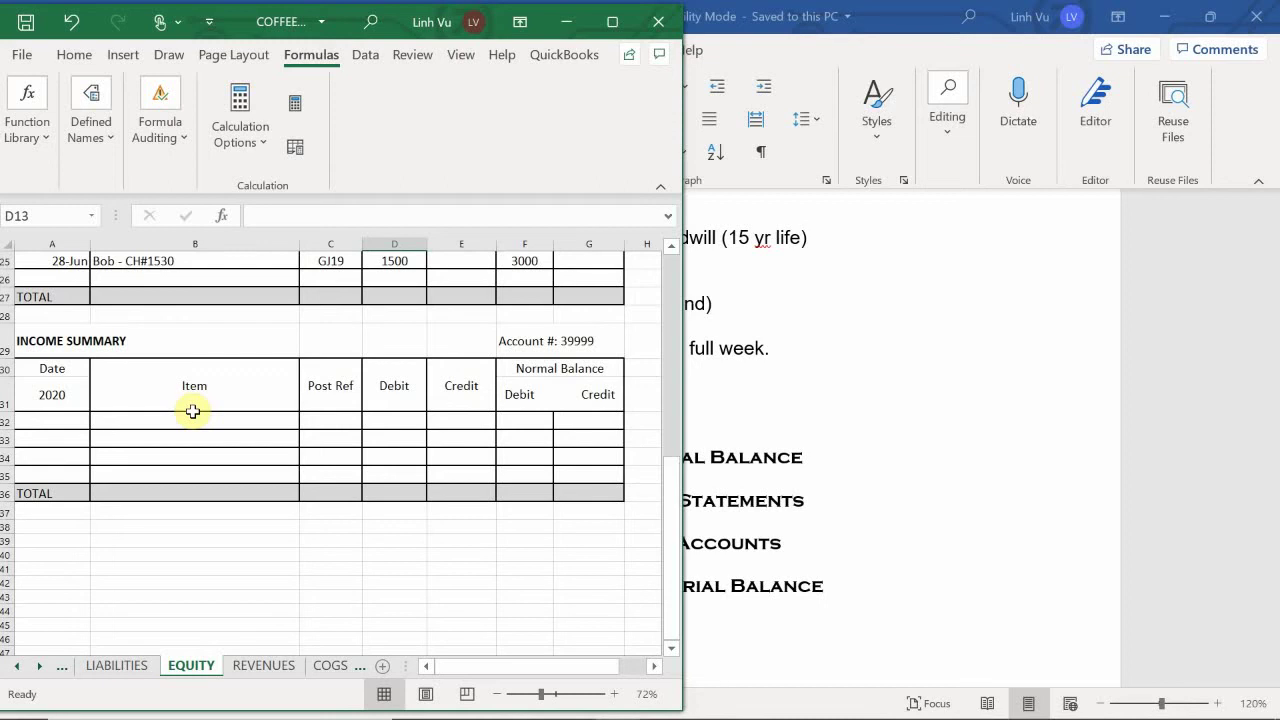
Examine the entries and running balance of the sales accounts on the REVENUES sheet
left_click(263, 665)
scroll(223, 503, "up", 4)
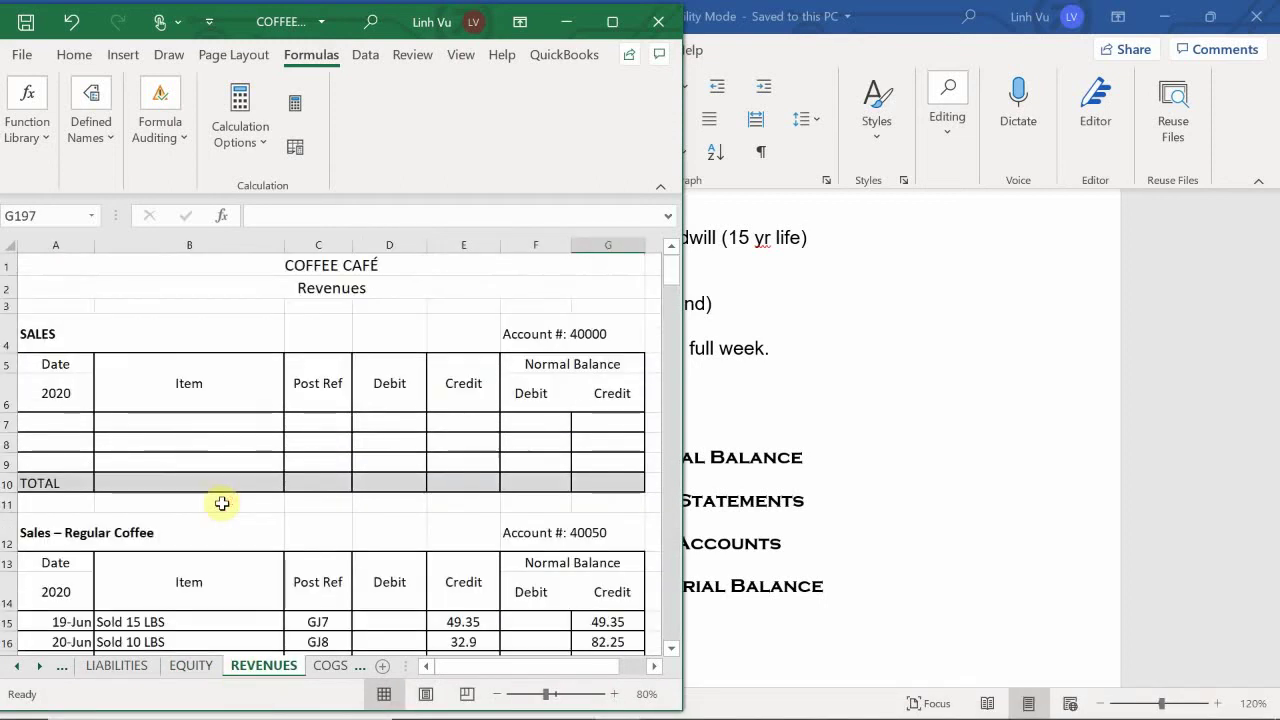
scroll(222, 503, "down", 5)
scroll(210, 500, "up", 1)
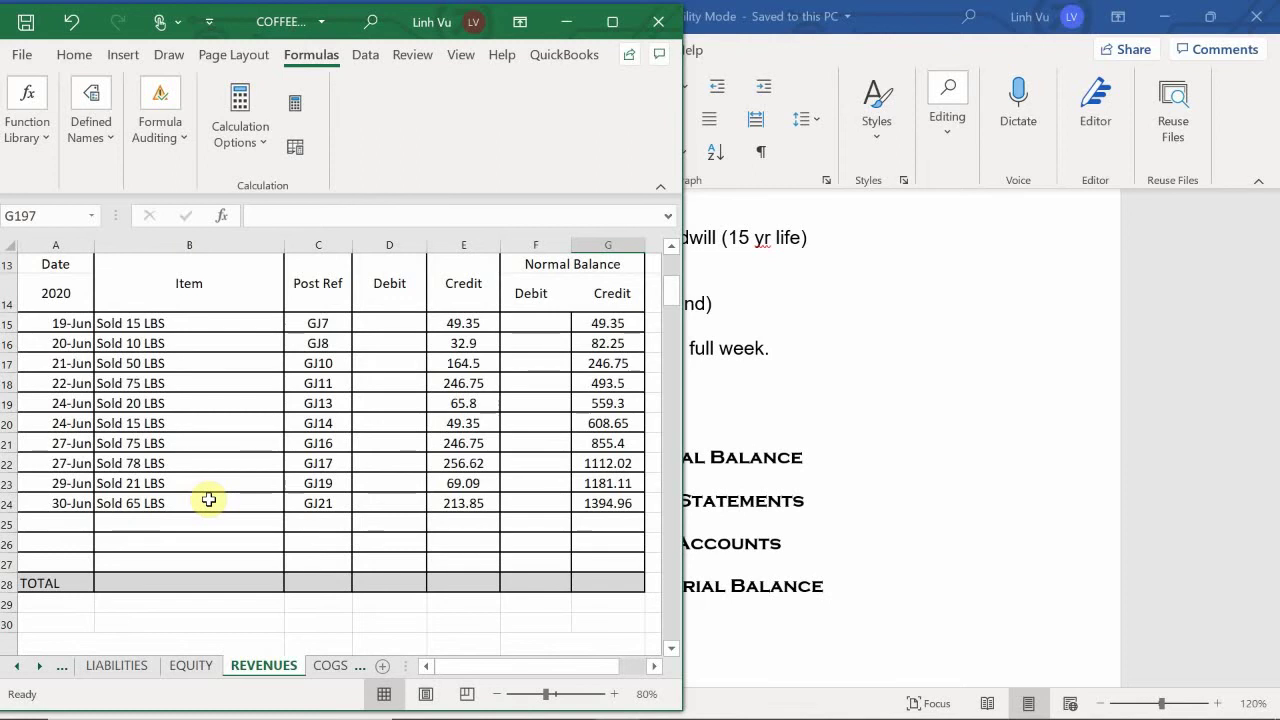
scroll(209, 499, "up", 4)
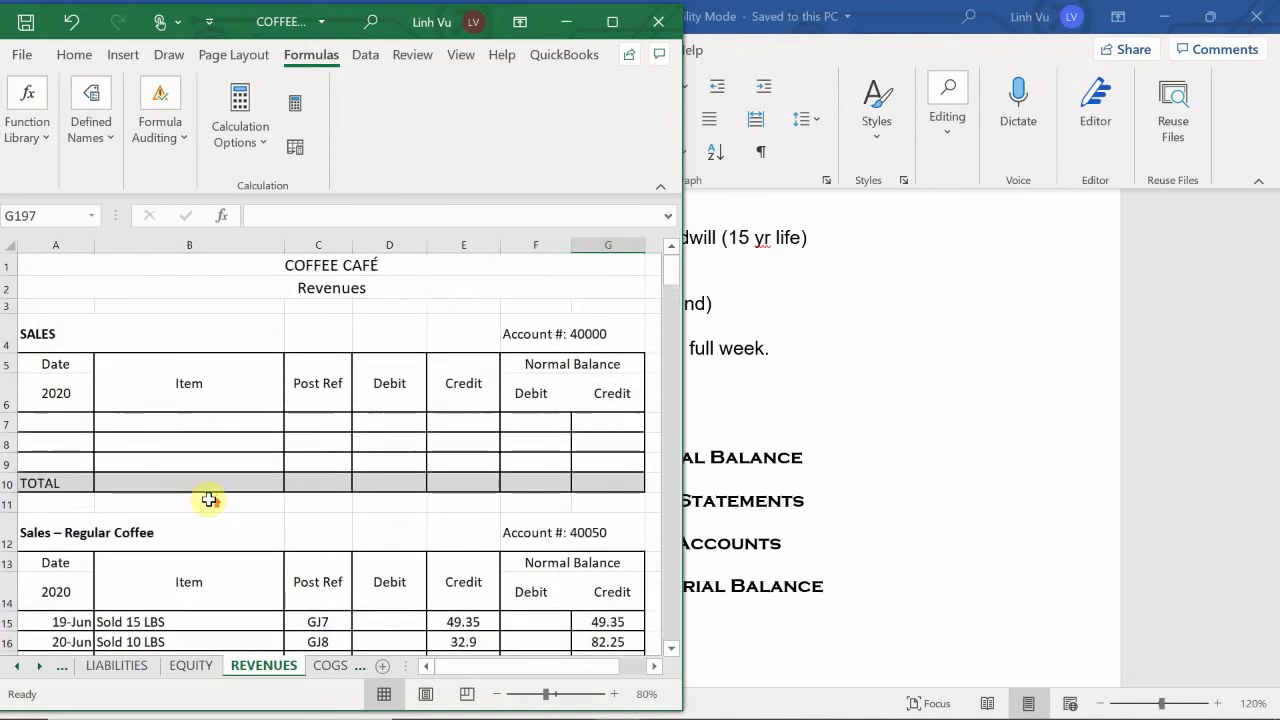
scroll(209, 499, "down", 1)
scroll(209, 499, "down", 4)
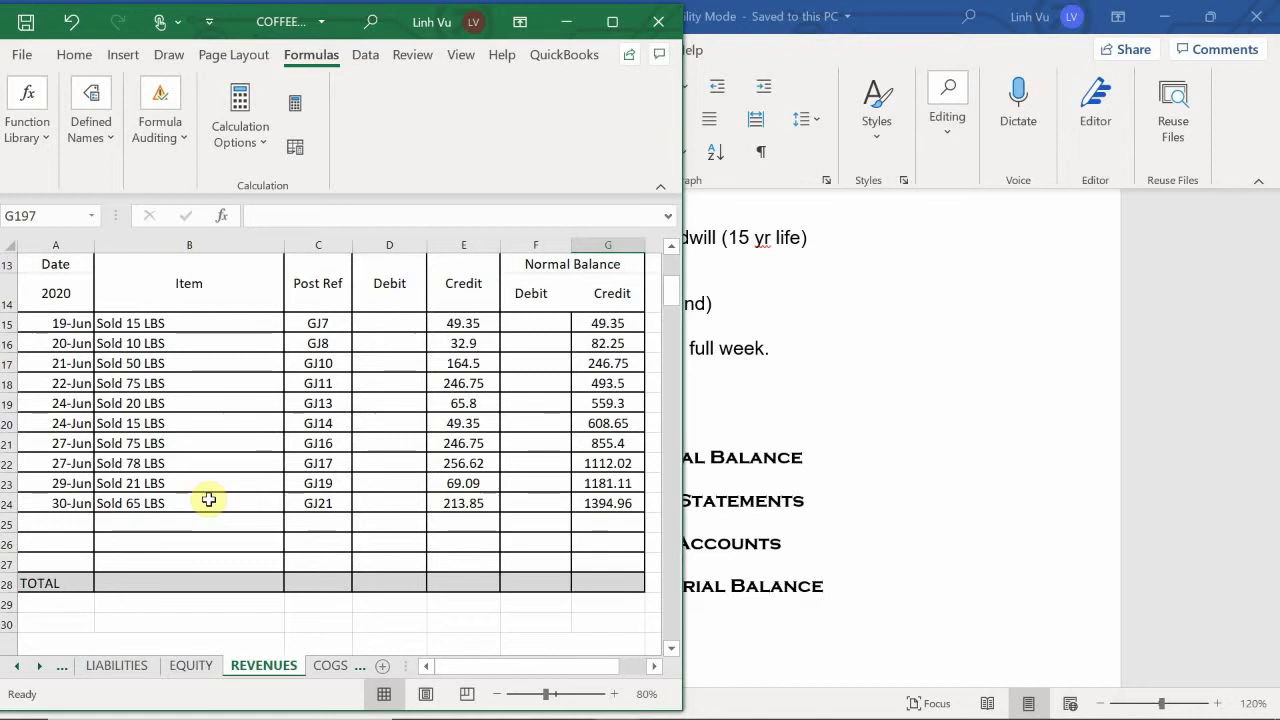
scroll(208, 499, "up", 4)
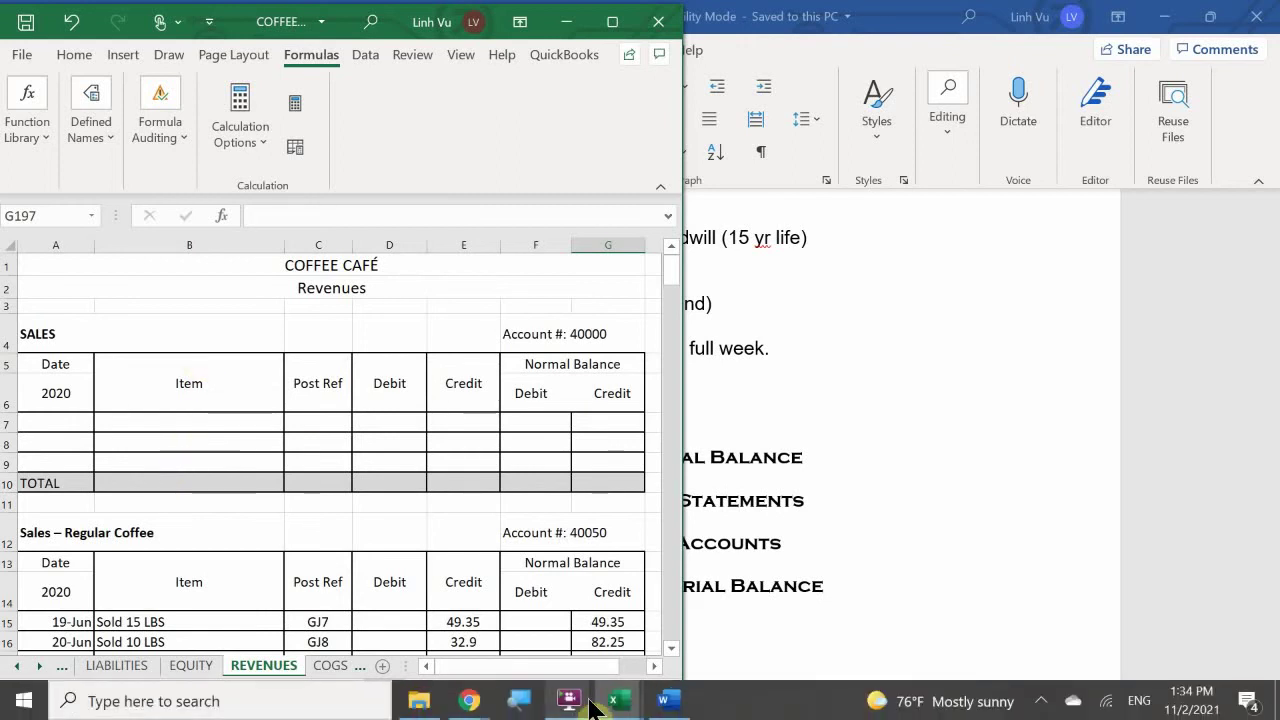
Bring up the general journal workbook beside the ledger and show the Sales – Regular Coffee account on the REVENUES sheet
mouse_move(609, 697)
left_click(497, 618)
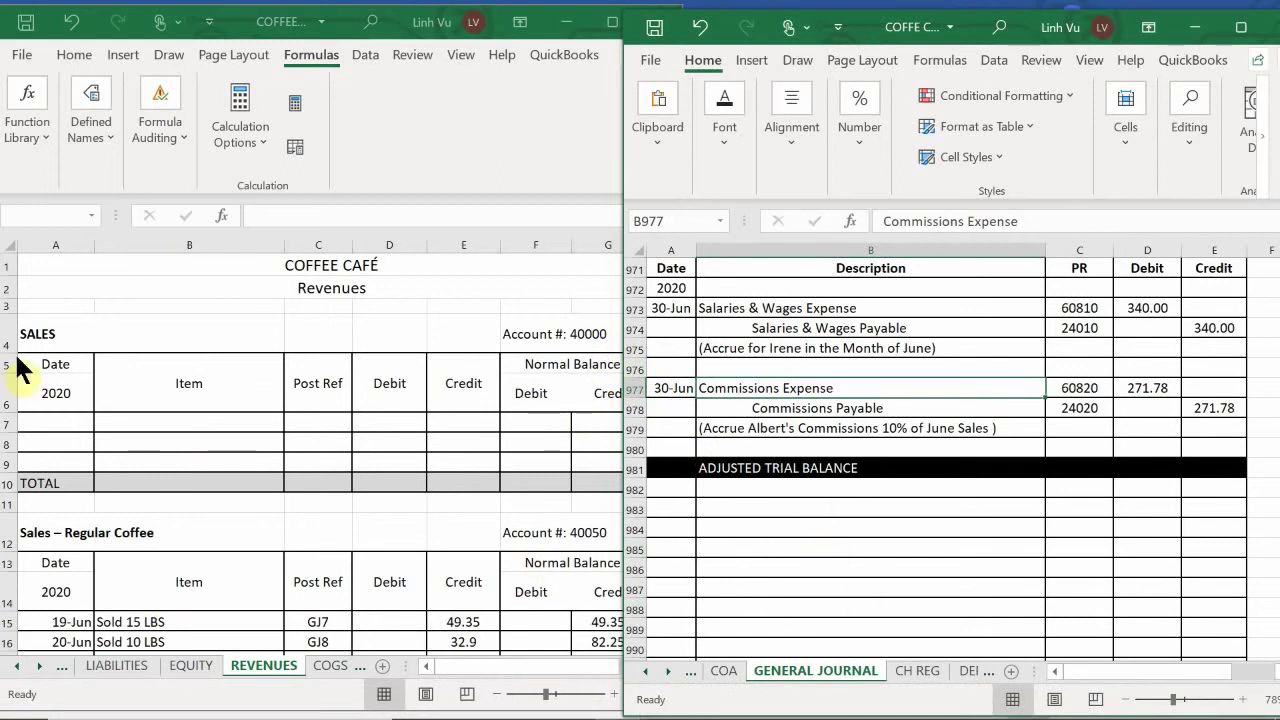
left_click(488, 473)
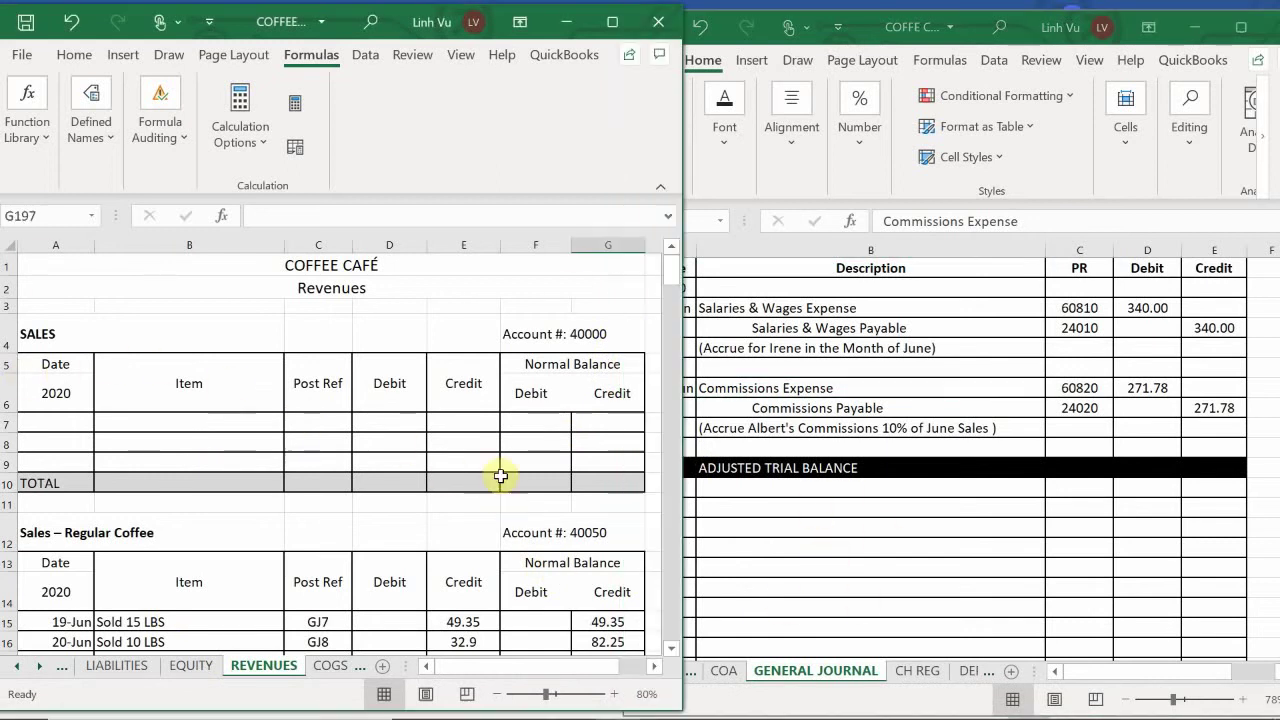
scroll(500, 477, "down", 3)
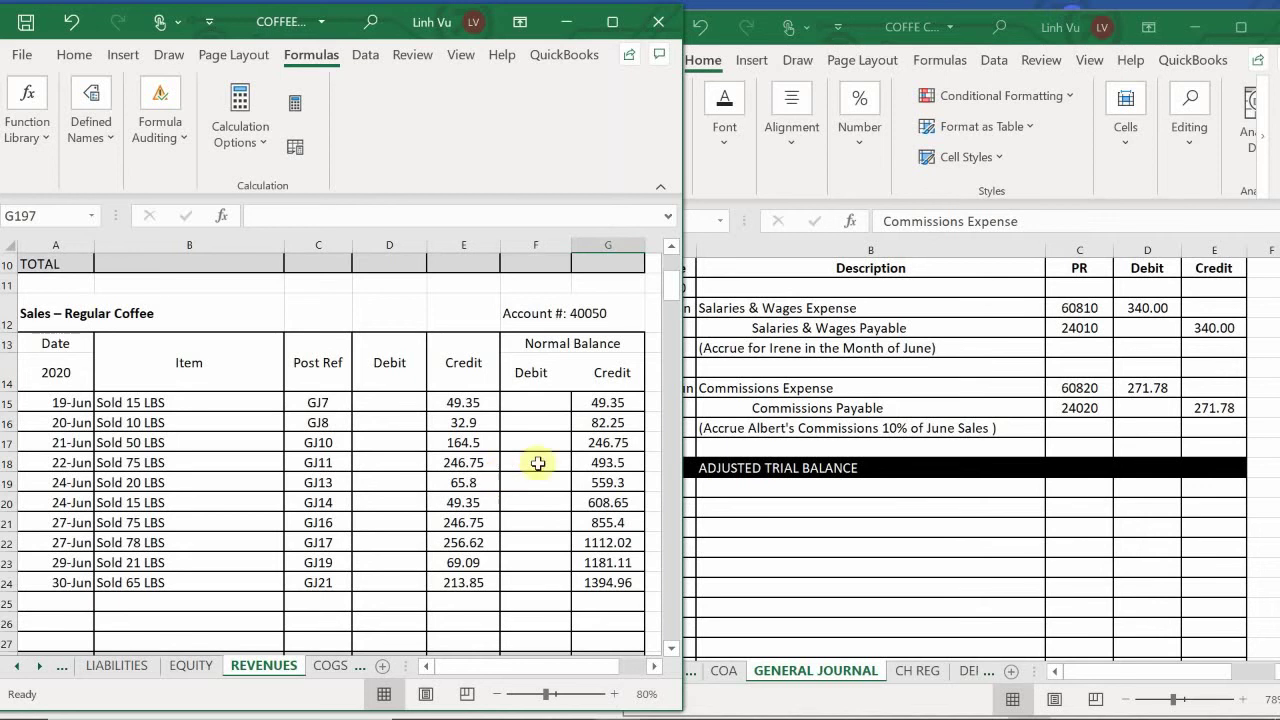
Enter the date 6/30 in cell A983 of the general journal, below the ADJUSTED TRIAL BALANCE heading
left_click(700, 515)
scroll(680, 510, "down", 3)
scroll(684, 512, "down", 5)
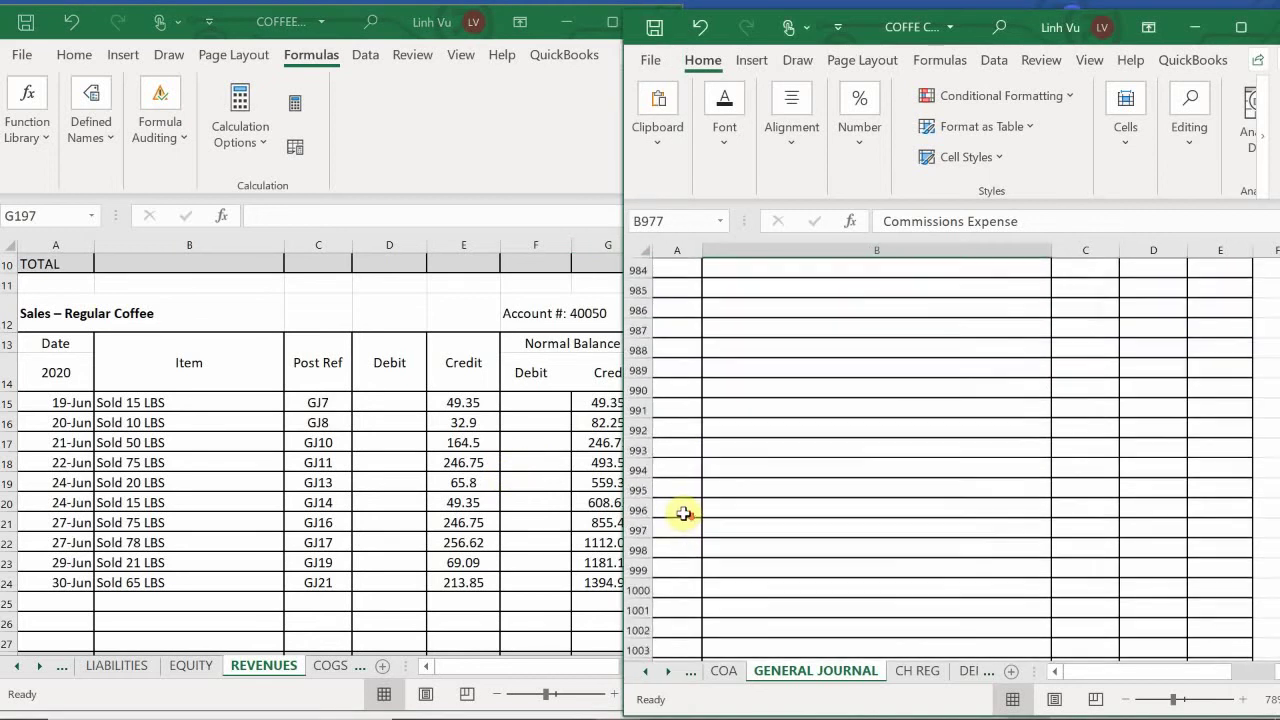
scroll(677, 507, "up", 4)
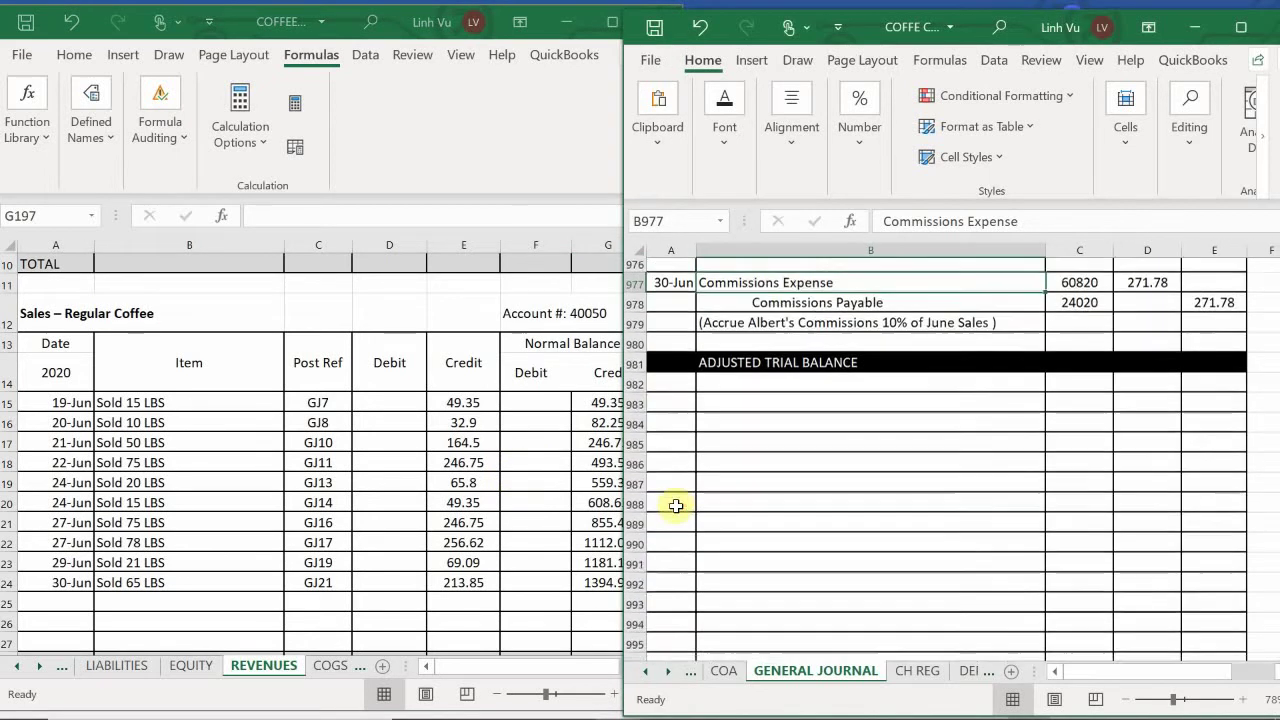
left_click(672, 453)
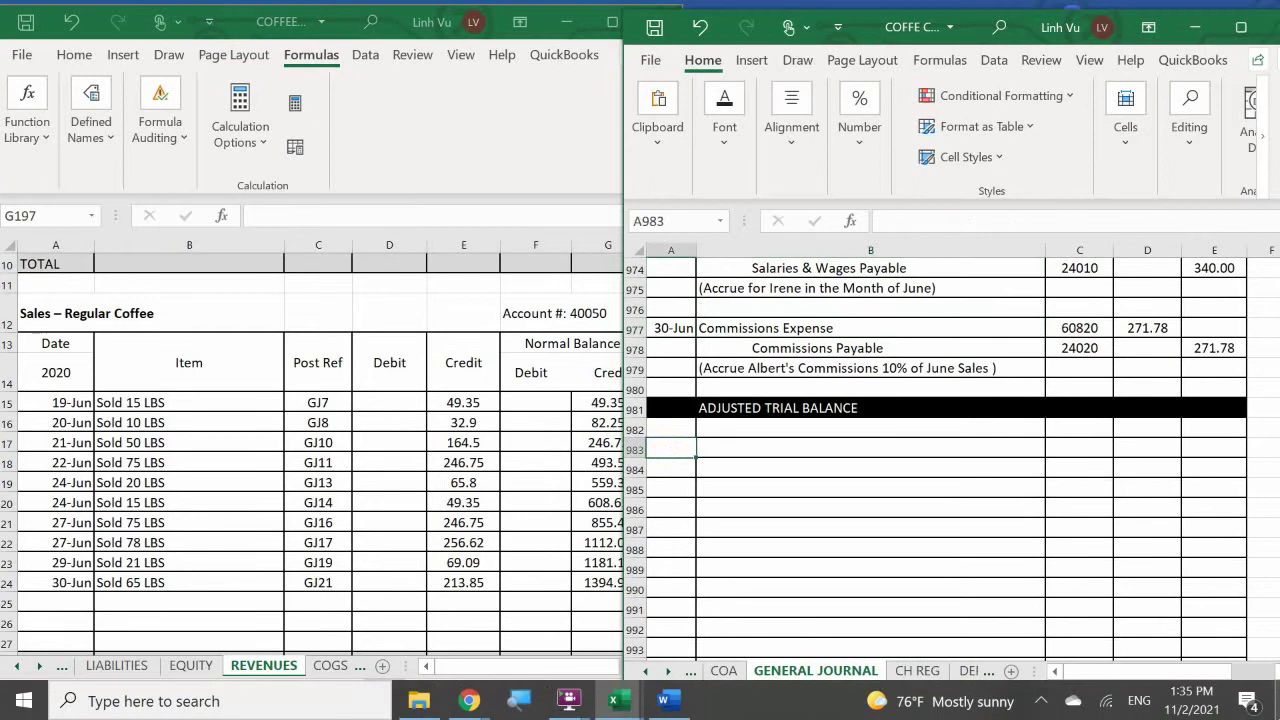
type("6/30")
key("Tab")
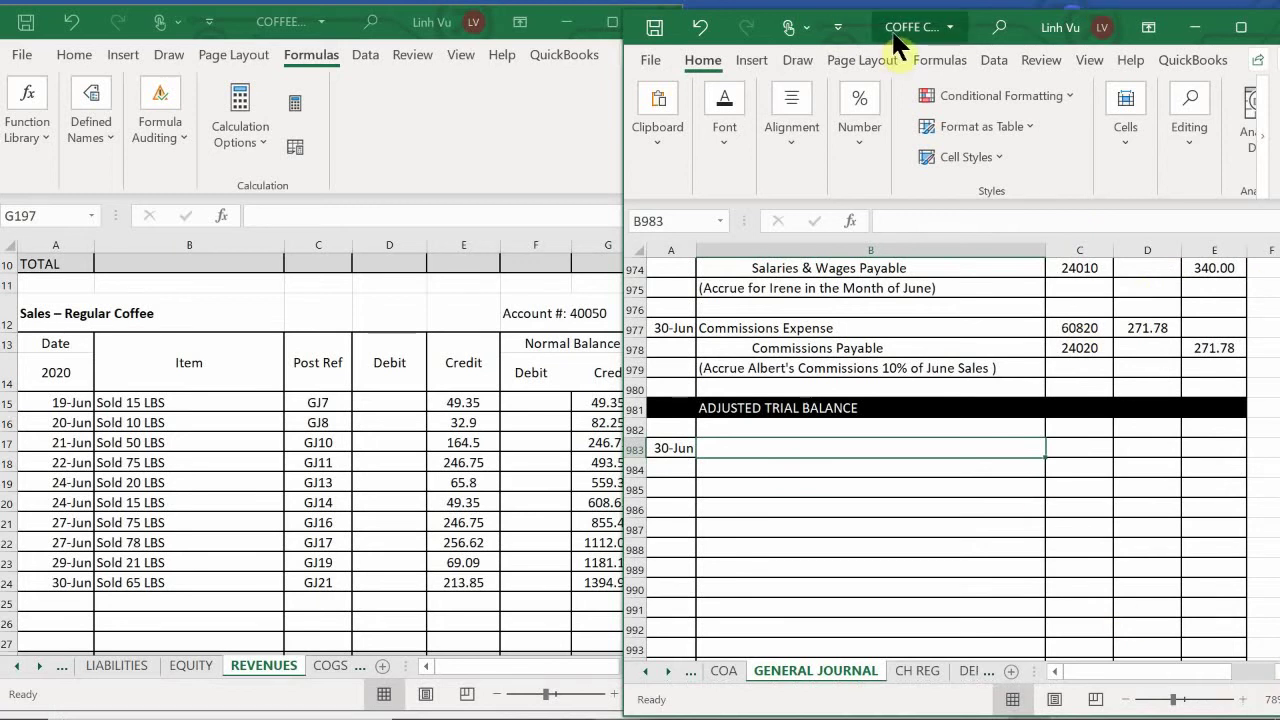
Uncover the ledger's credit balances and enter the description Sales - Regular Coffee with PR 40050 in journal row 983
left_click_drag(900, 40, 917, 40)
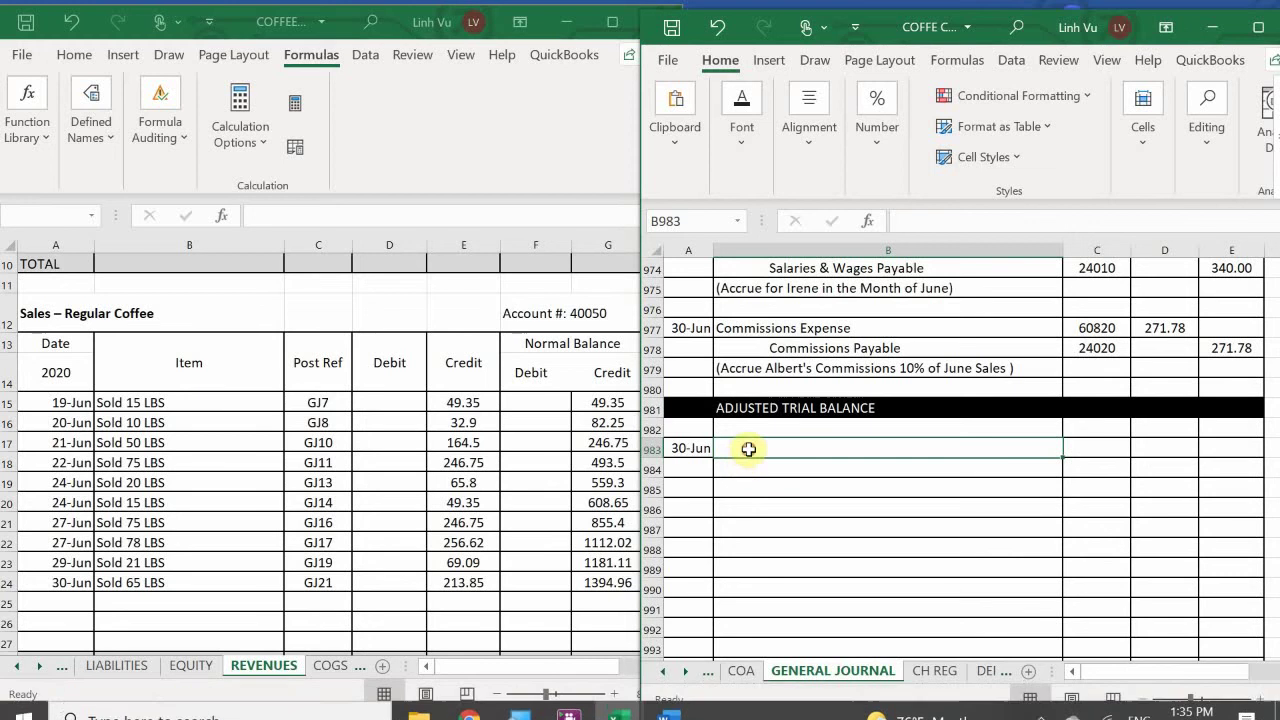
type("S")
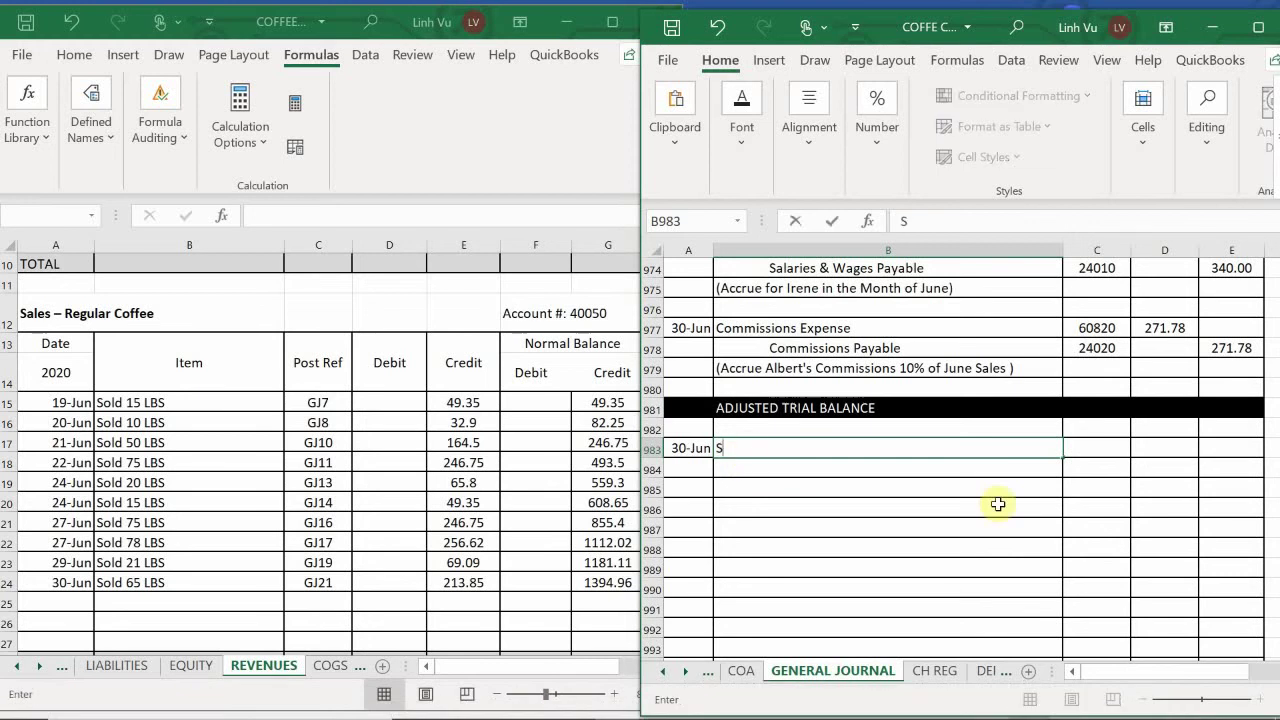
type("ales - Regular")
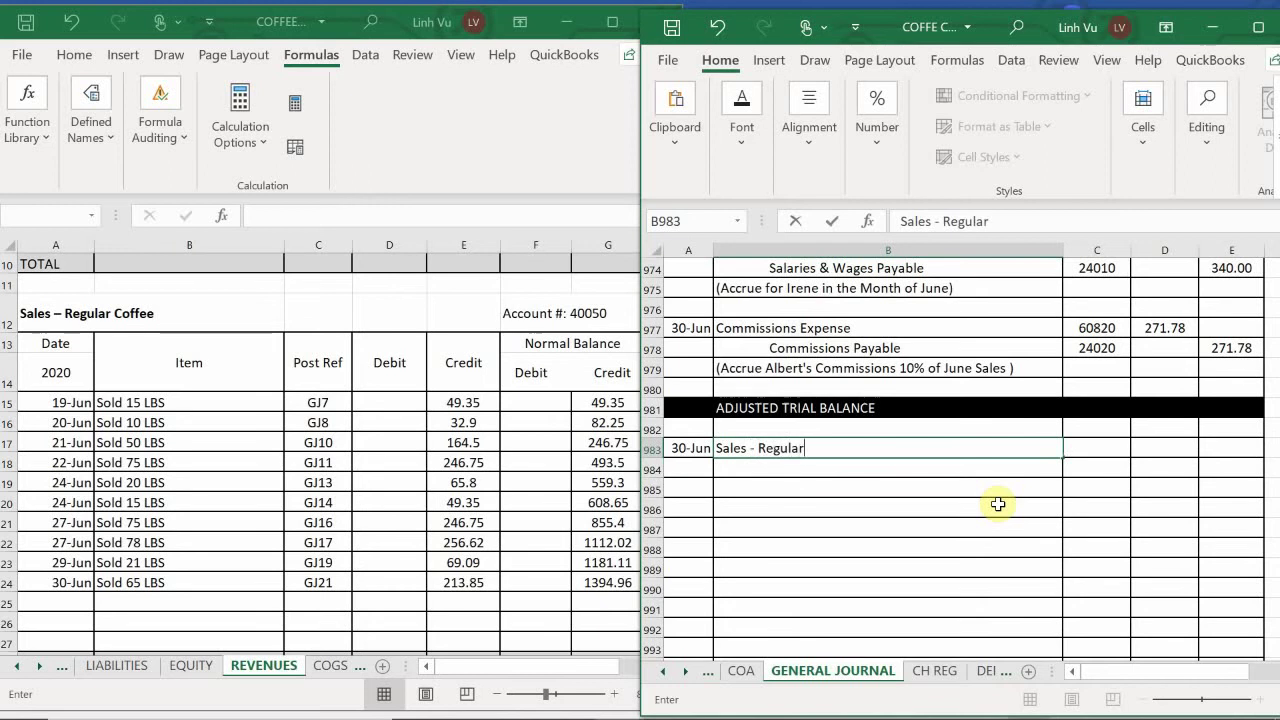
type(" Coffee")
key("Tab")
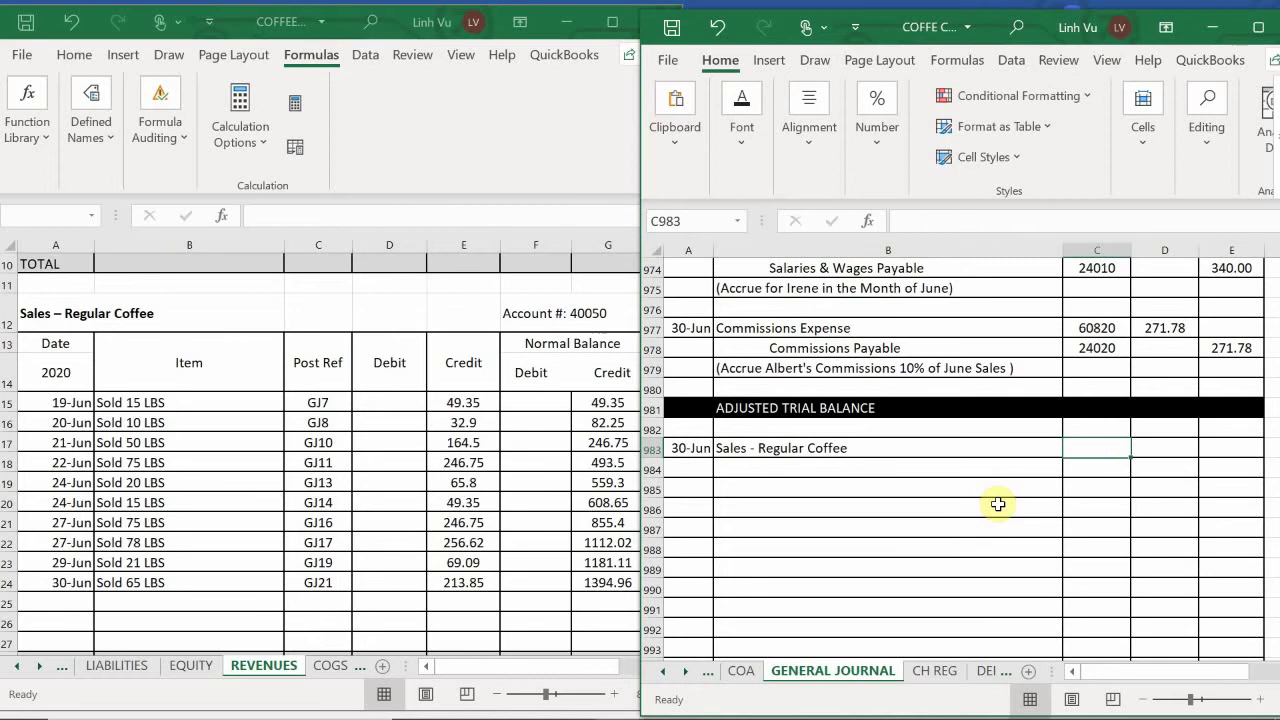
type("40050")
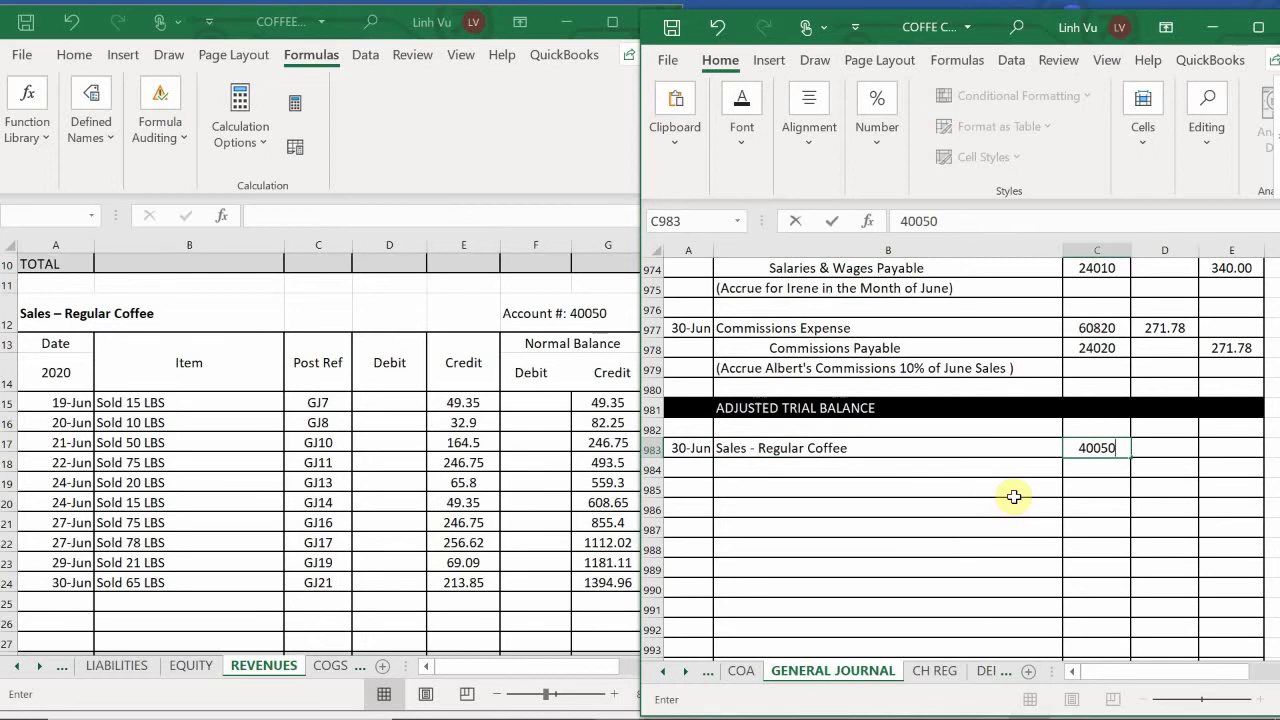
key("Return")
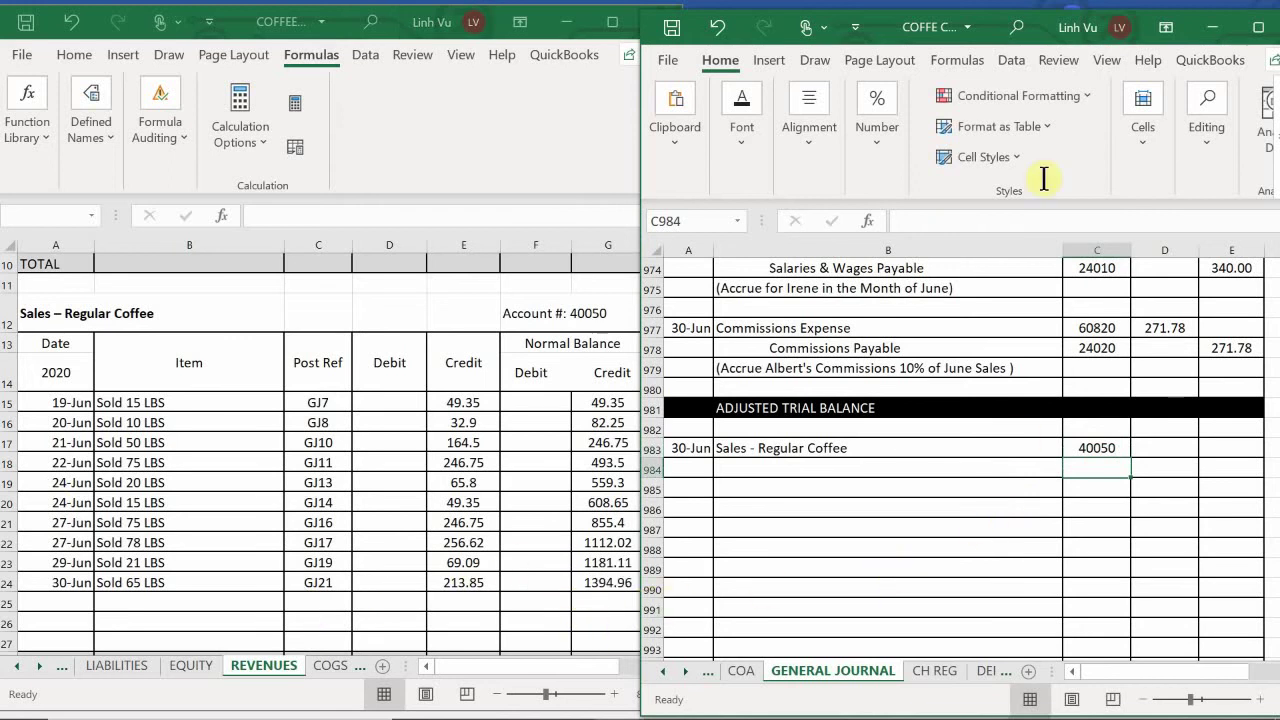
Enter 1394.96 as the debit for Sales - Regular Coffee in cell D983
left_click(1163, 449)
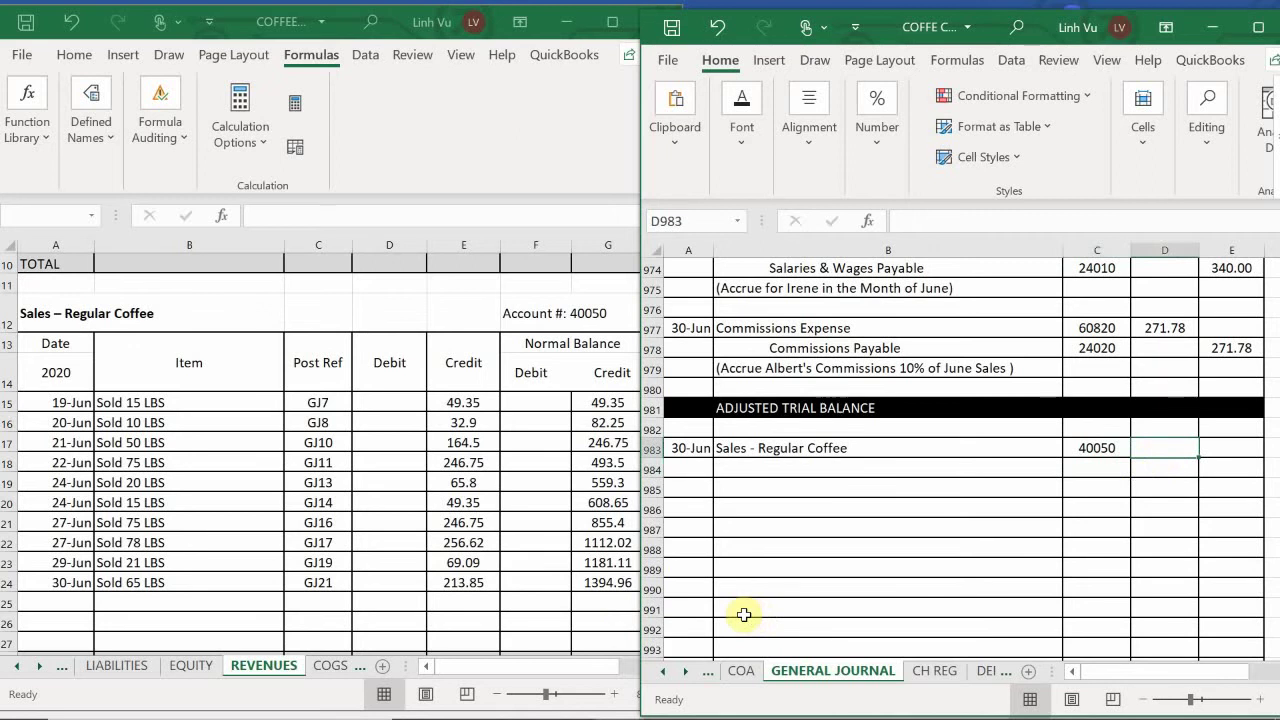
type("1394.")
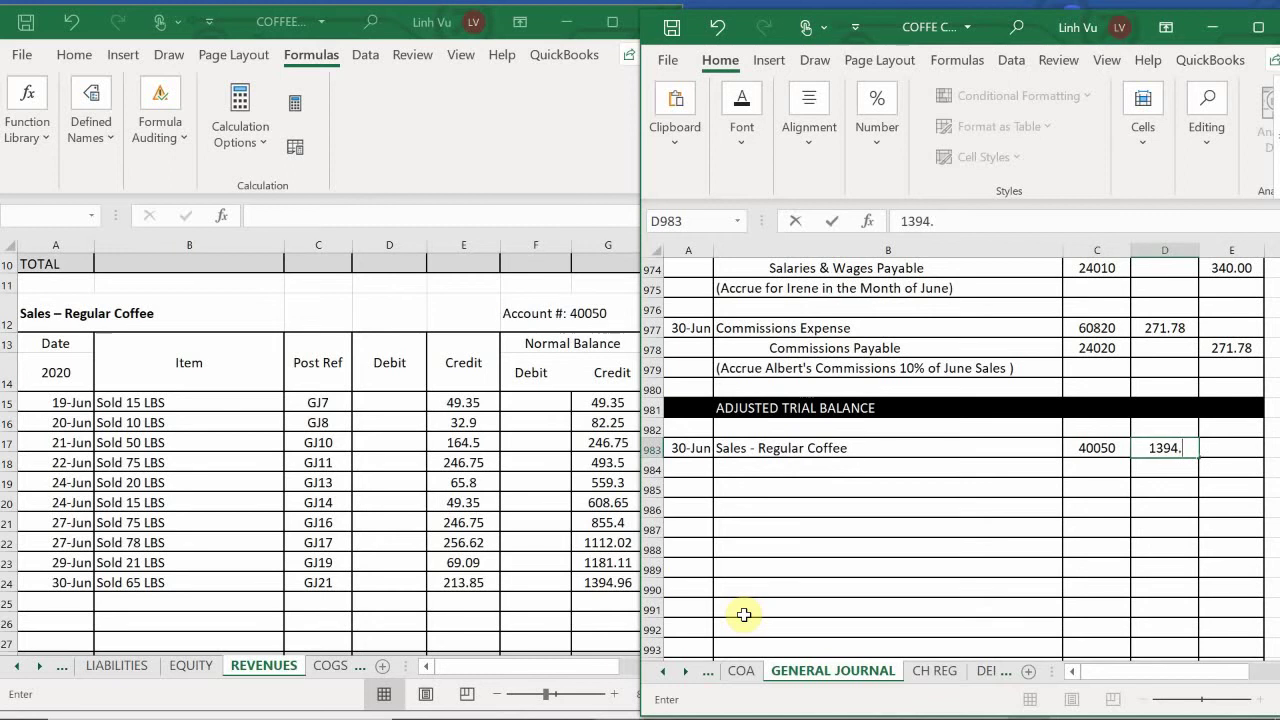
type("95")
key("BackSpace")
type("6")
key("Return")
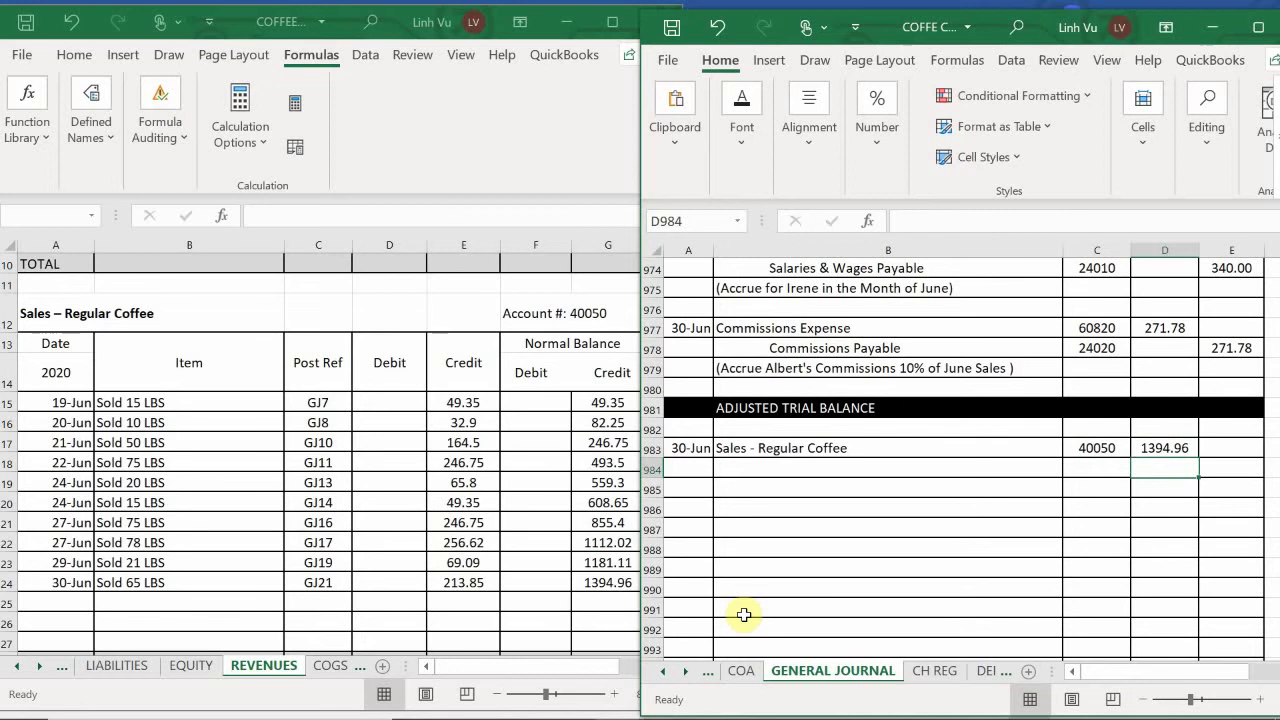
Start the closing entry in row 25 of the Sales – Regular Coffee ledger account with date 6/30 and item CLOSE
left_click(58, 600)
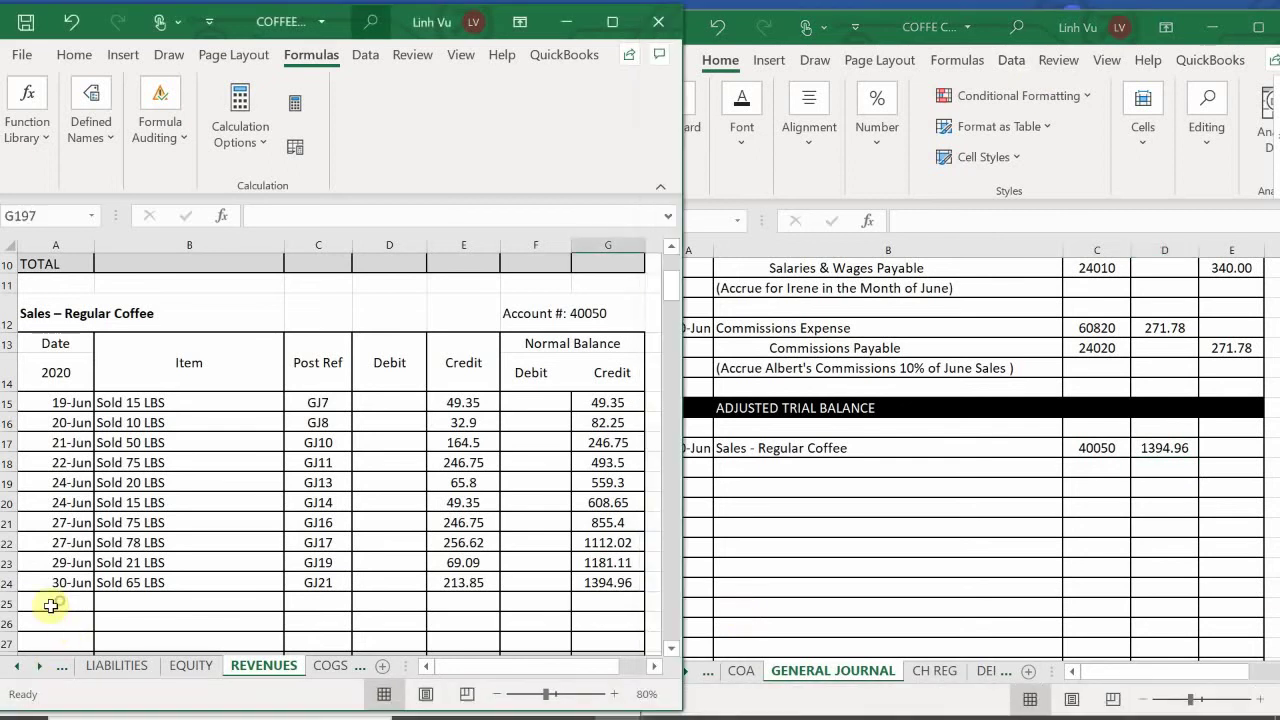
type("+")
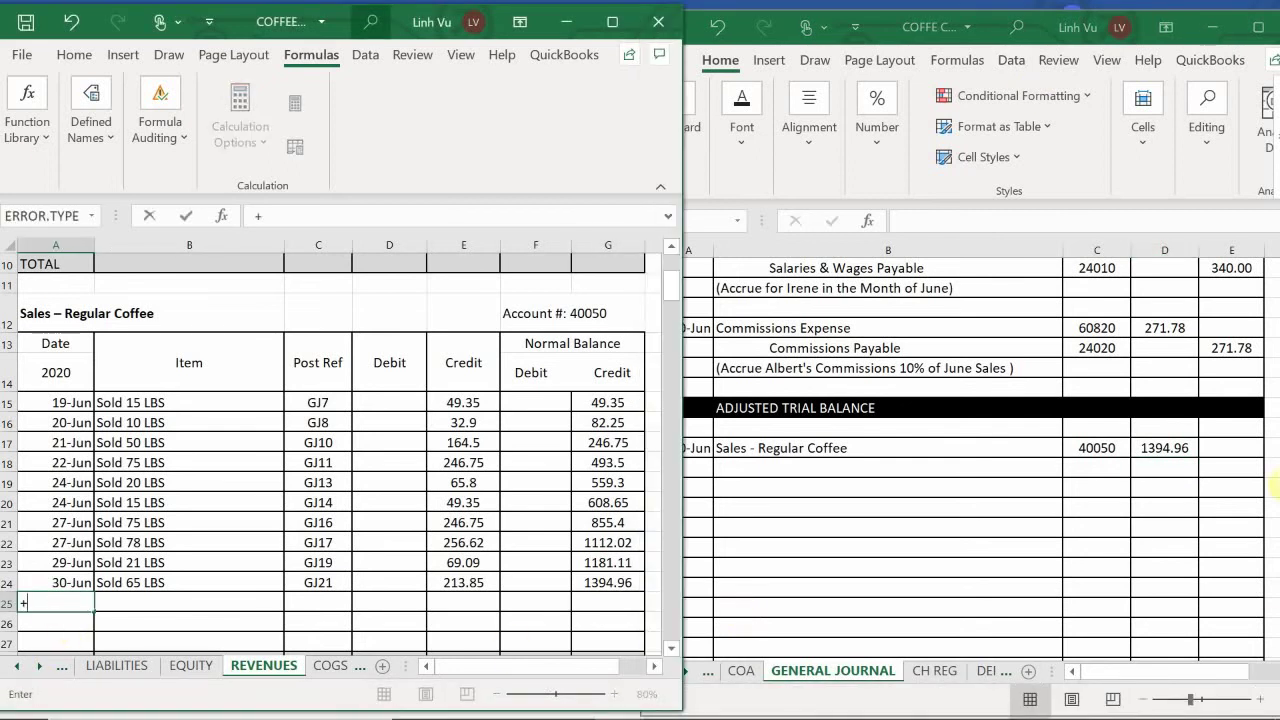
key("BackSpace")
type("6/30")
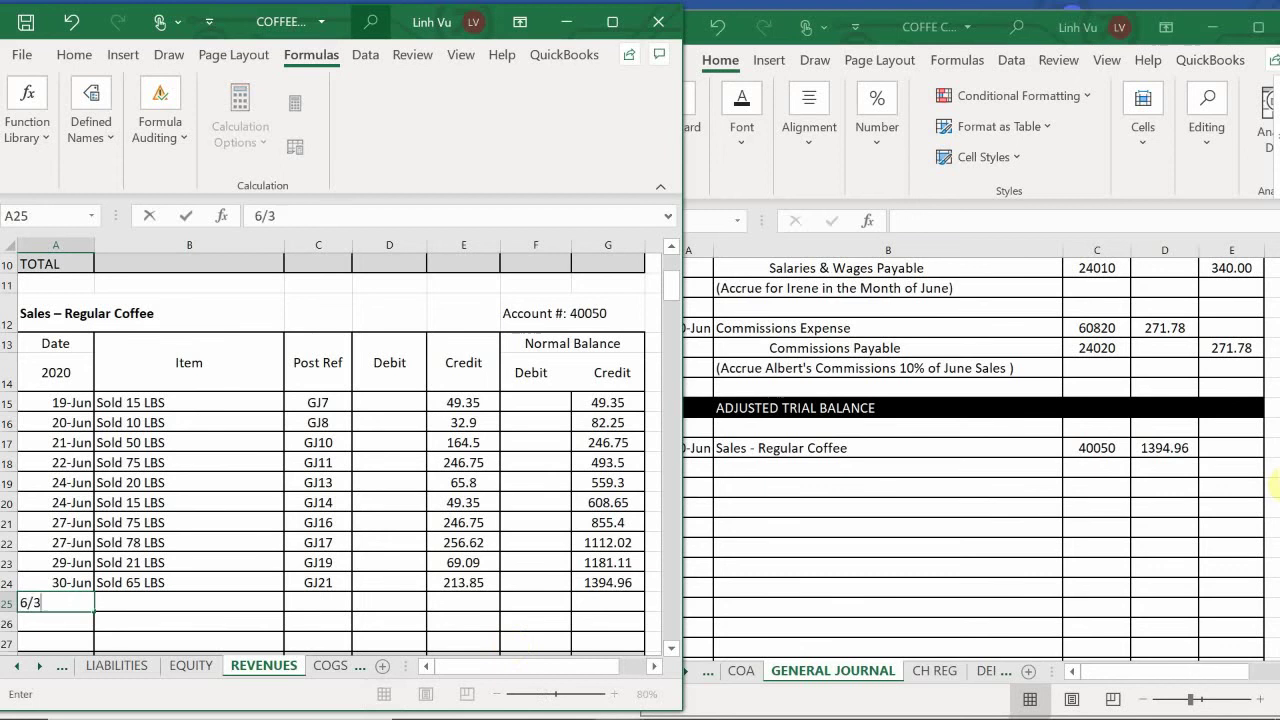
key("Return")
key("Right")
key("Up")
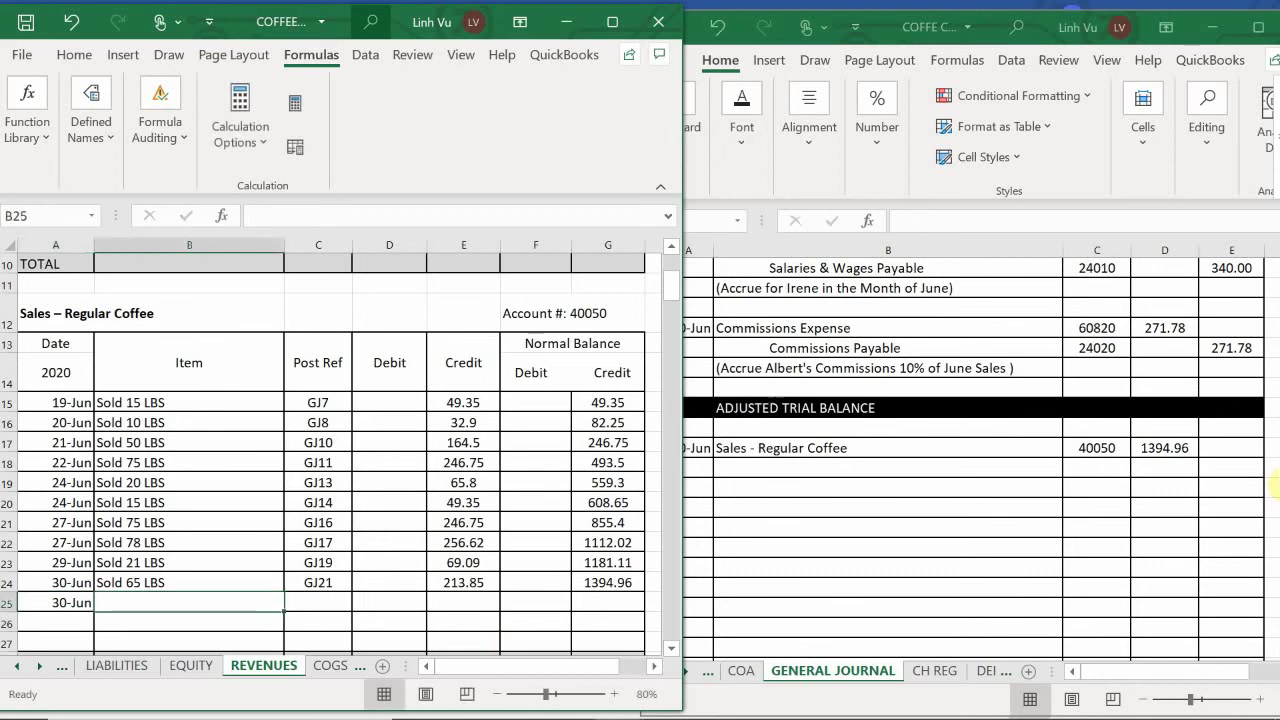
type("CLOSE")
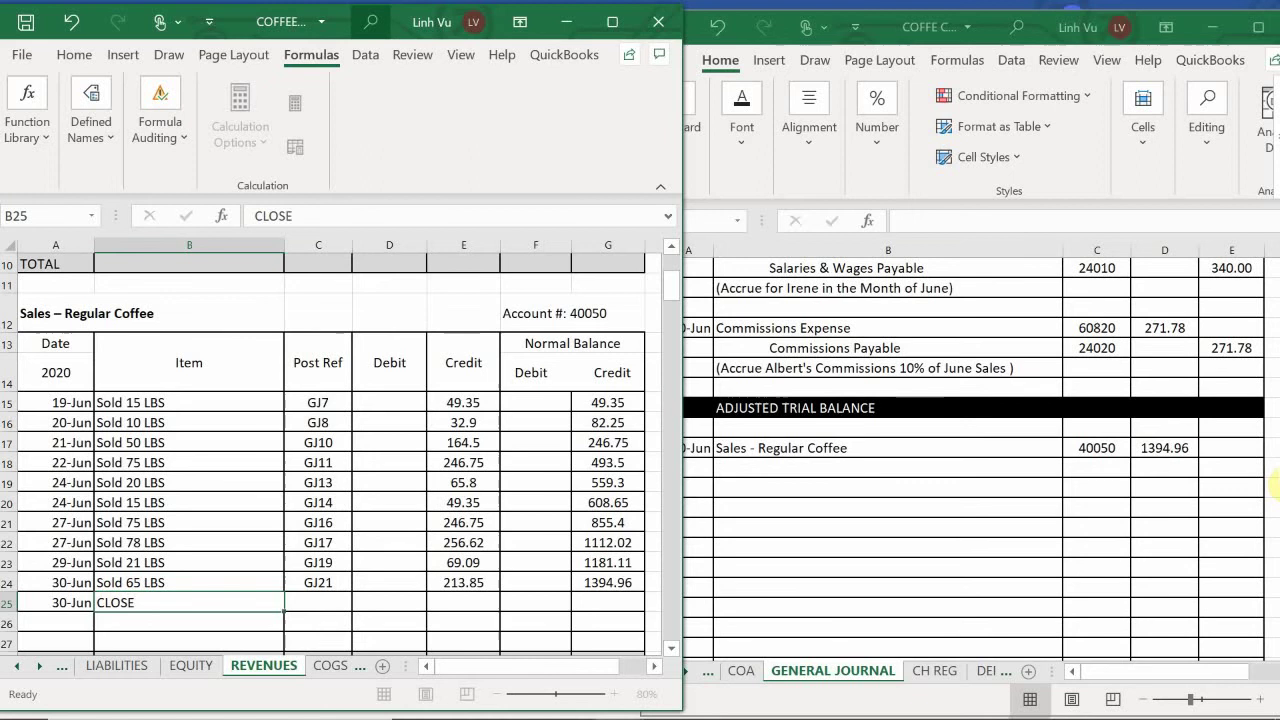
Enter GJ24 as the posting reference for the CLOSE row of the Sales – Regular Coffee ledger account, matching the journal page number
key("Right")
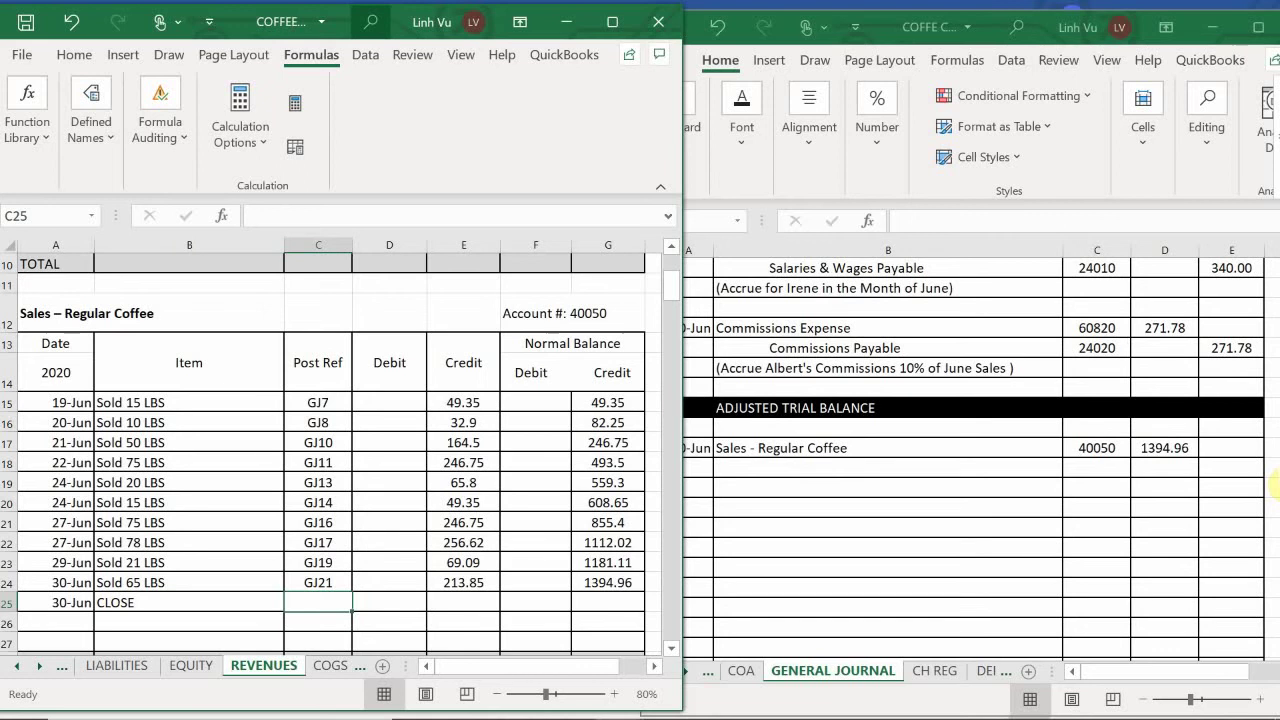
type("GJ")
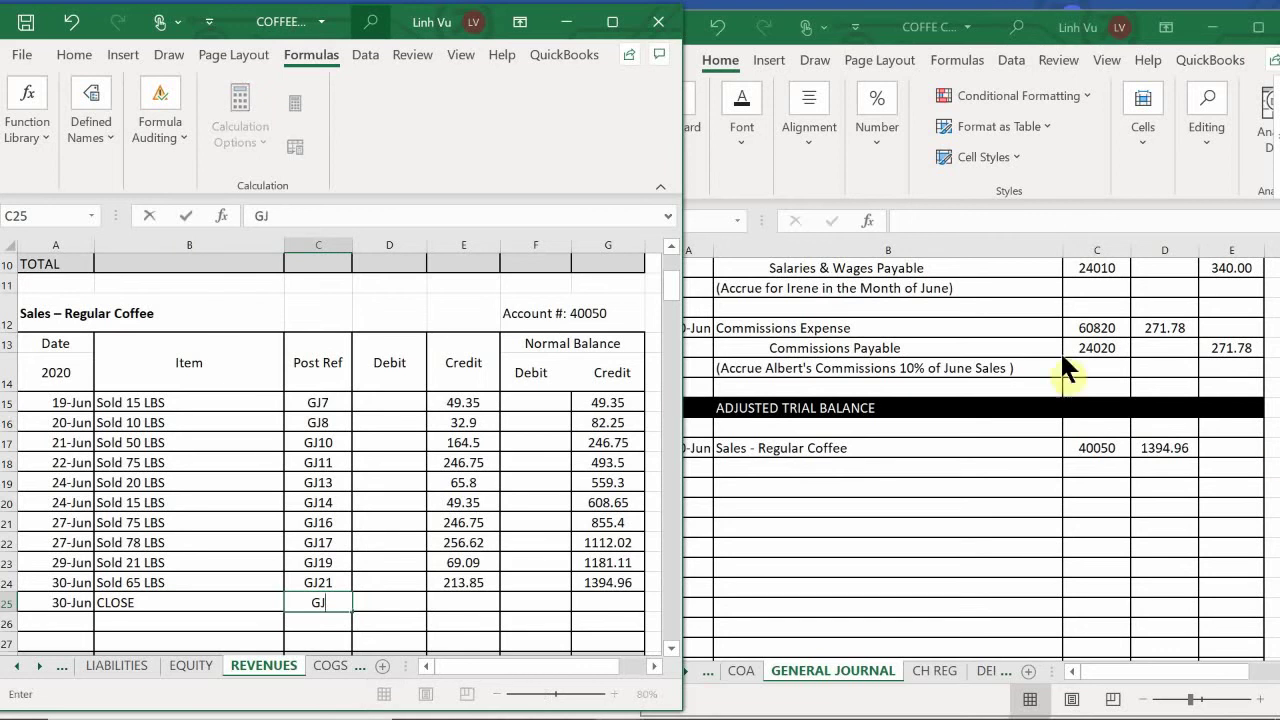
left_click(1176, 502)
scroll(1176, 502, "up", 6)
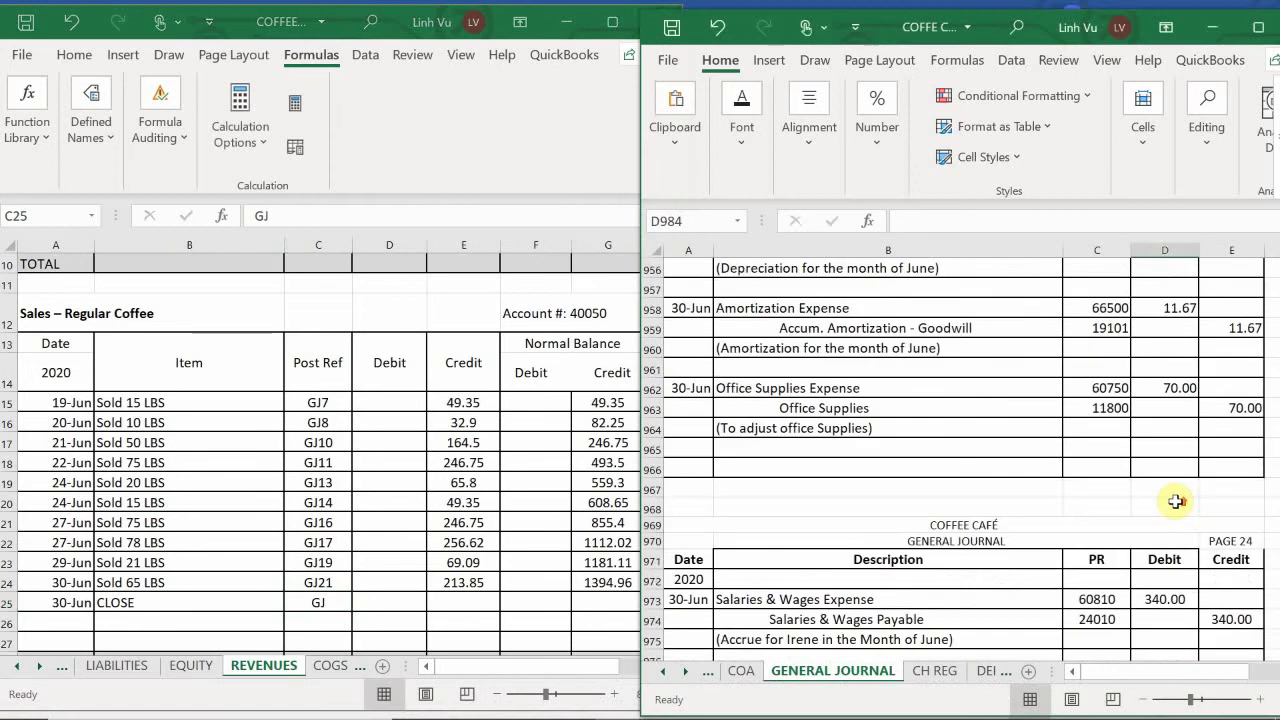
scroll(1176, 502, "down", 8)
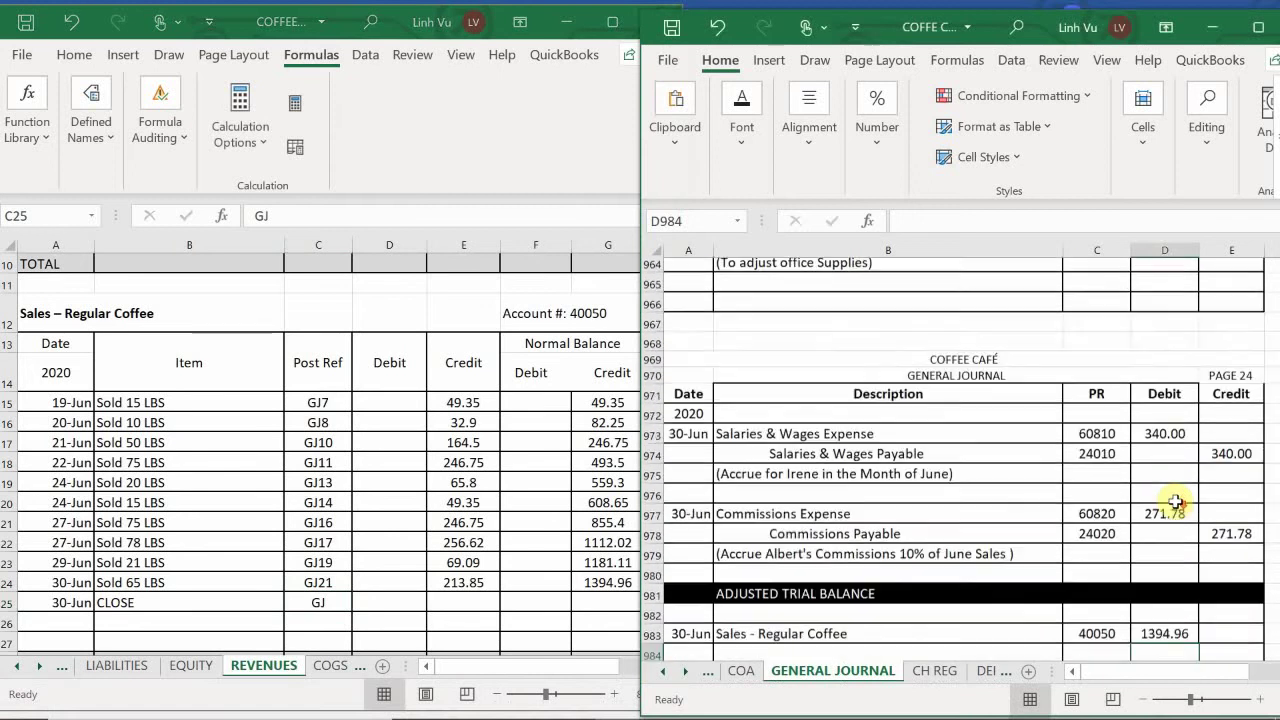
scroll(1176, 502, "up", 2)
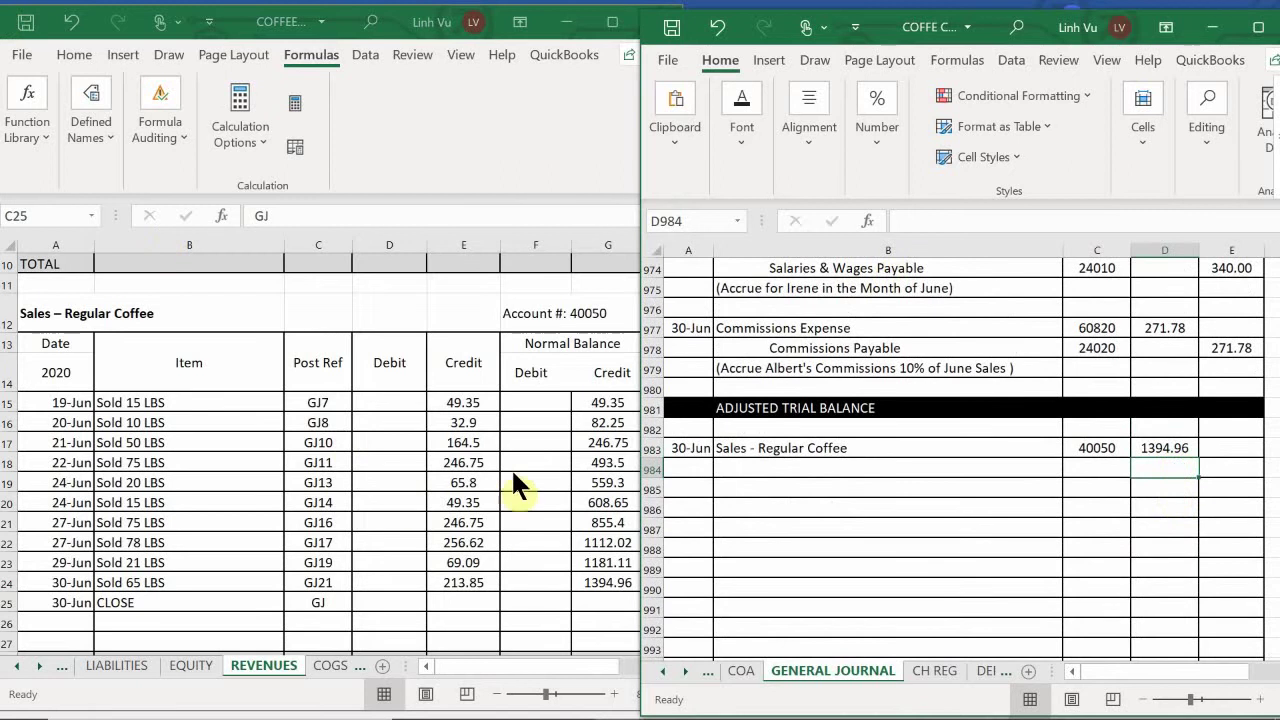
left_click(330, 596)
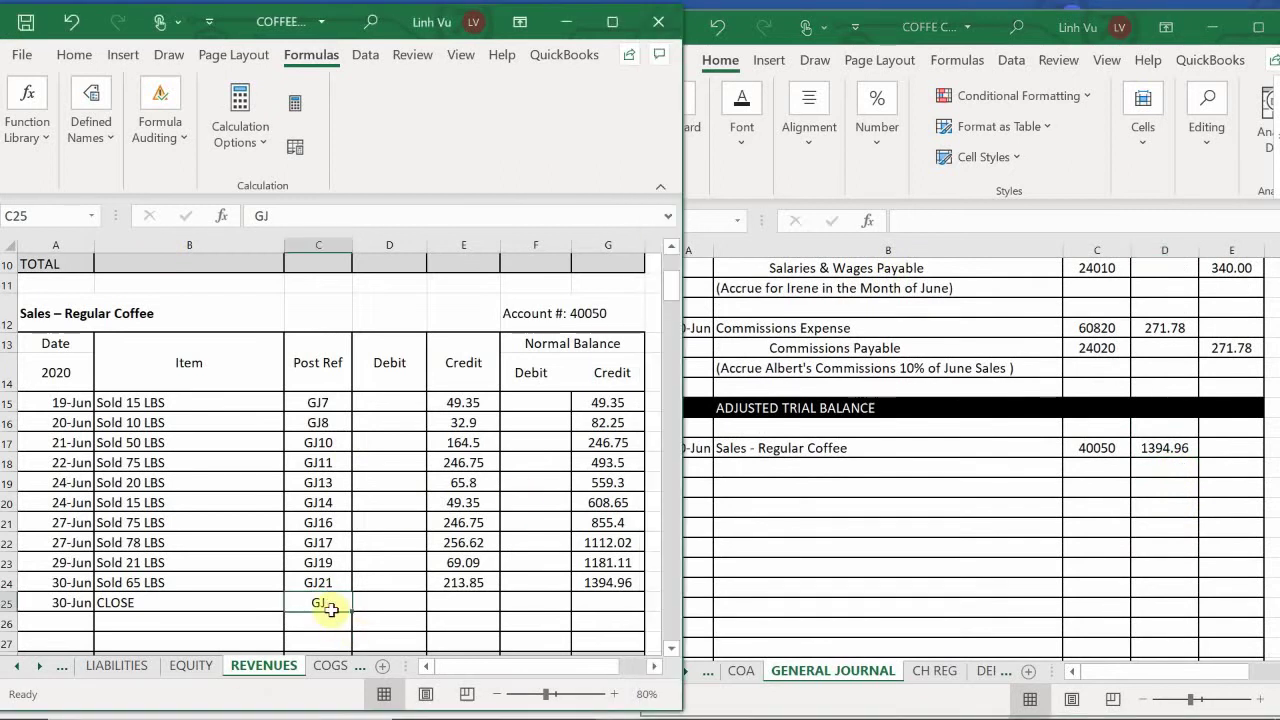
double_click(329, 602)
type("24")
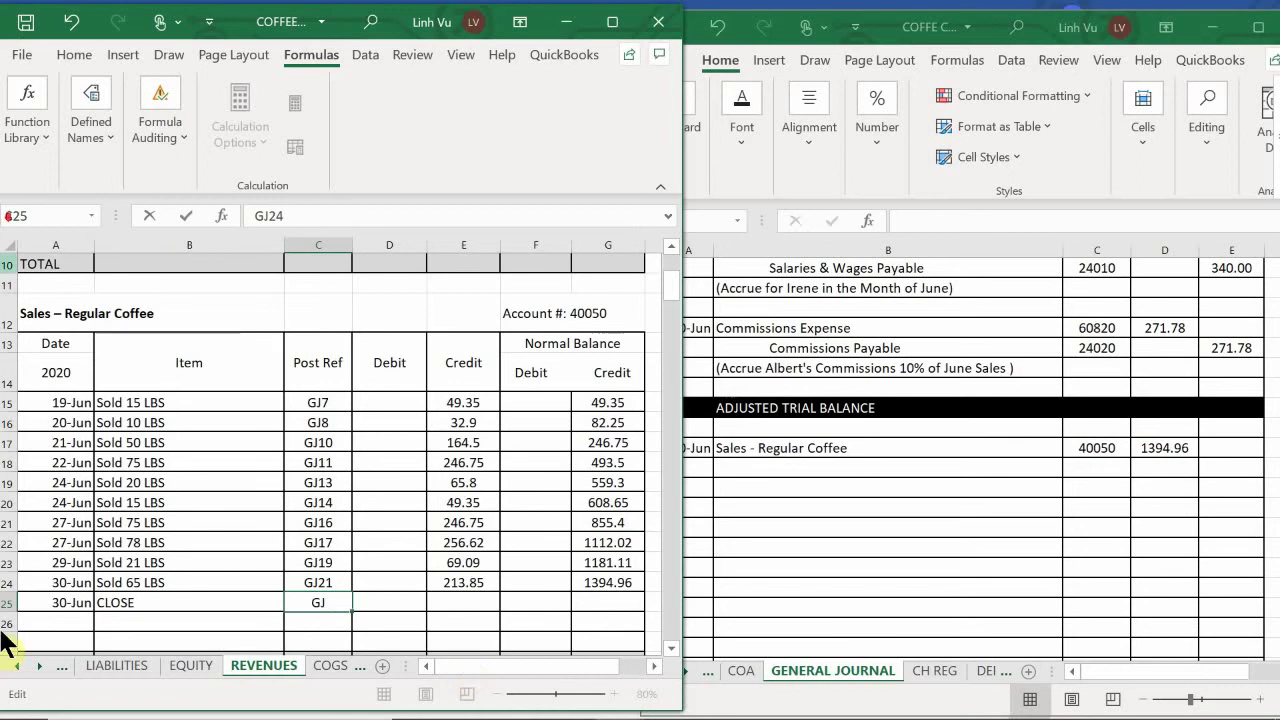
Enter a 1394.96 debit in the Sales – Regular Coffee CLOSE row and extend the running credit balance formula to G25
scroll(271, 557, "down", 1)
left_click(379, 528)
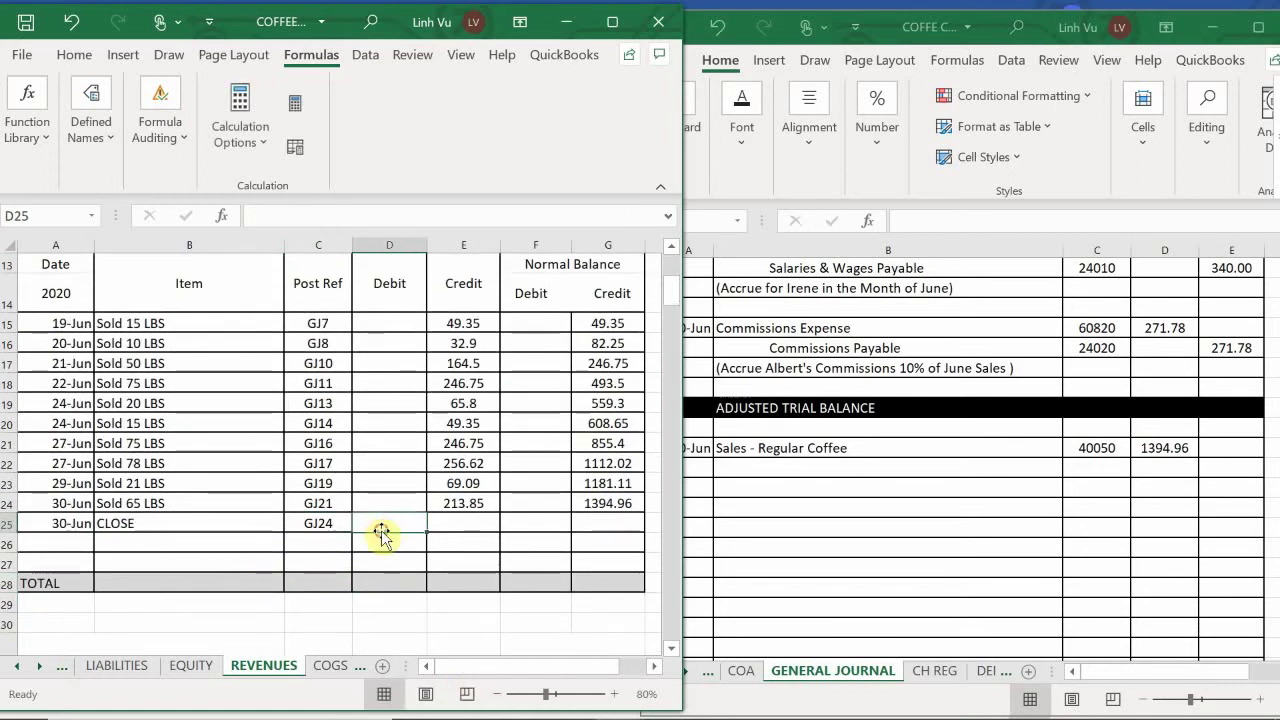
type("1394.96")
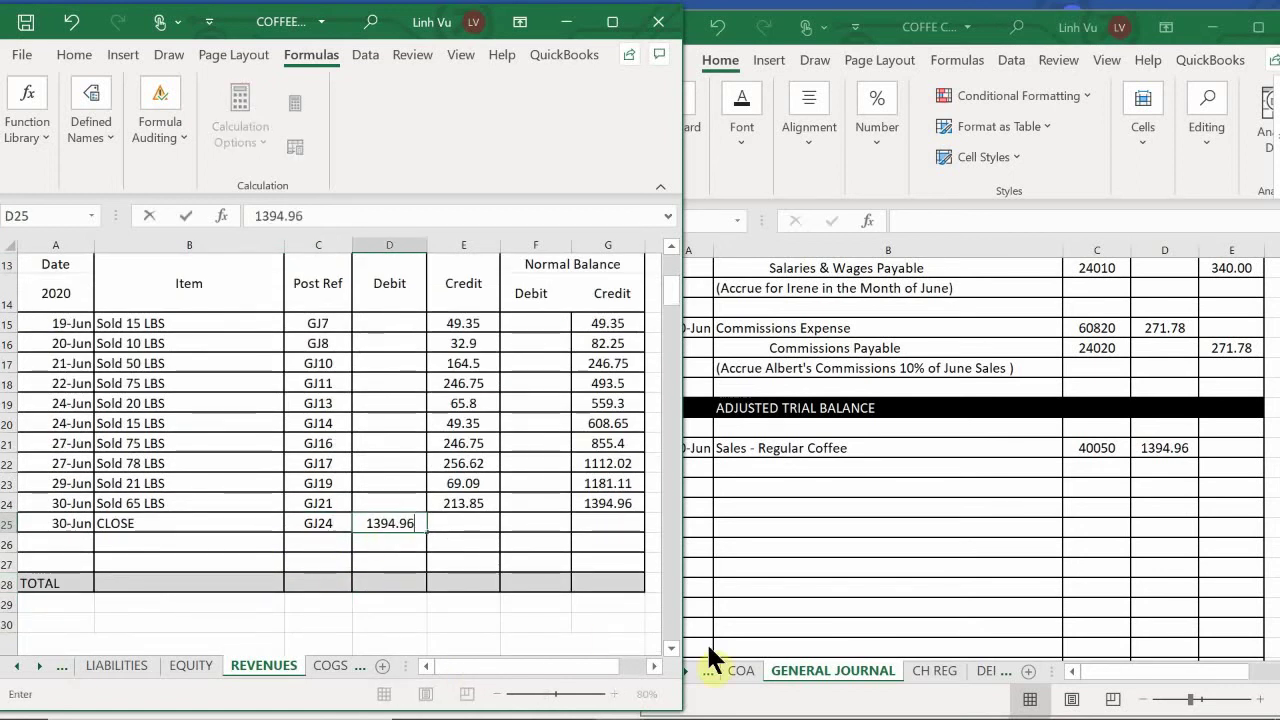
key("Return")
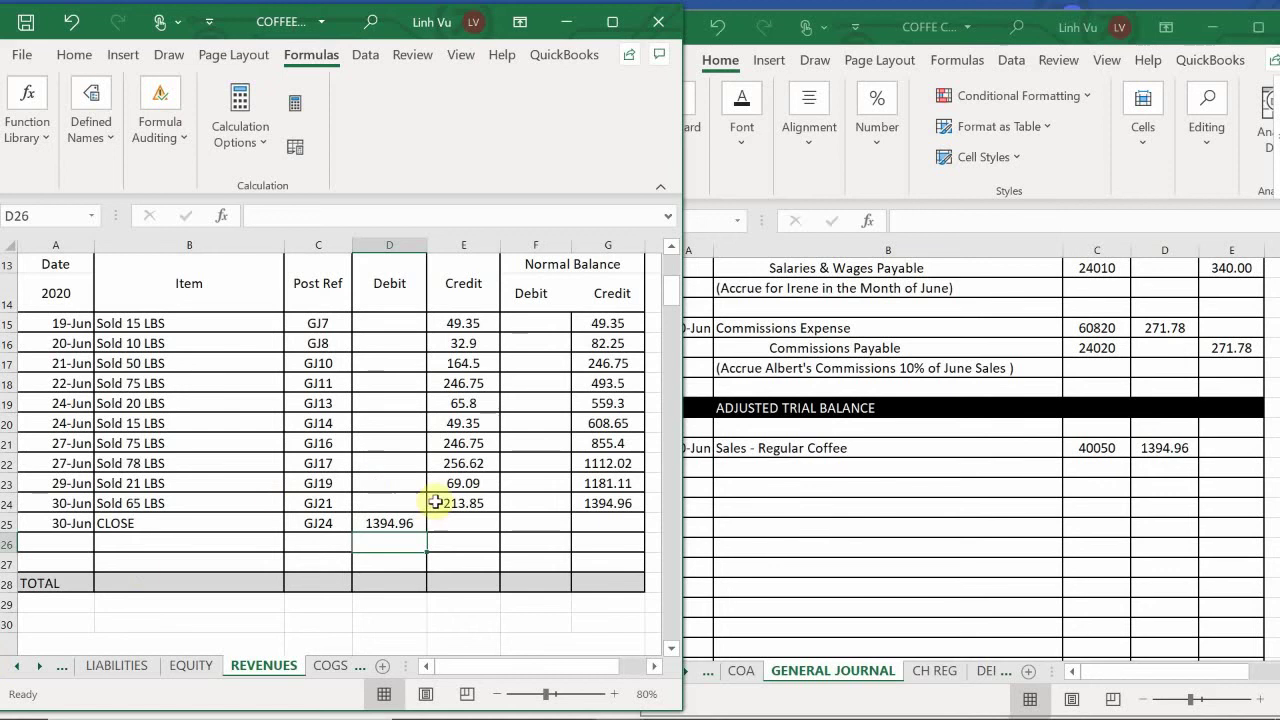
left_click(615, 508)
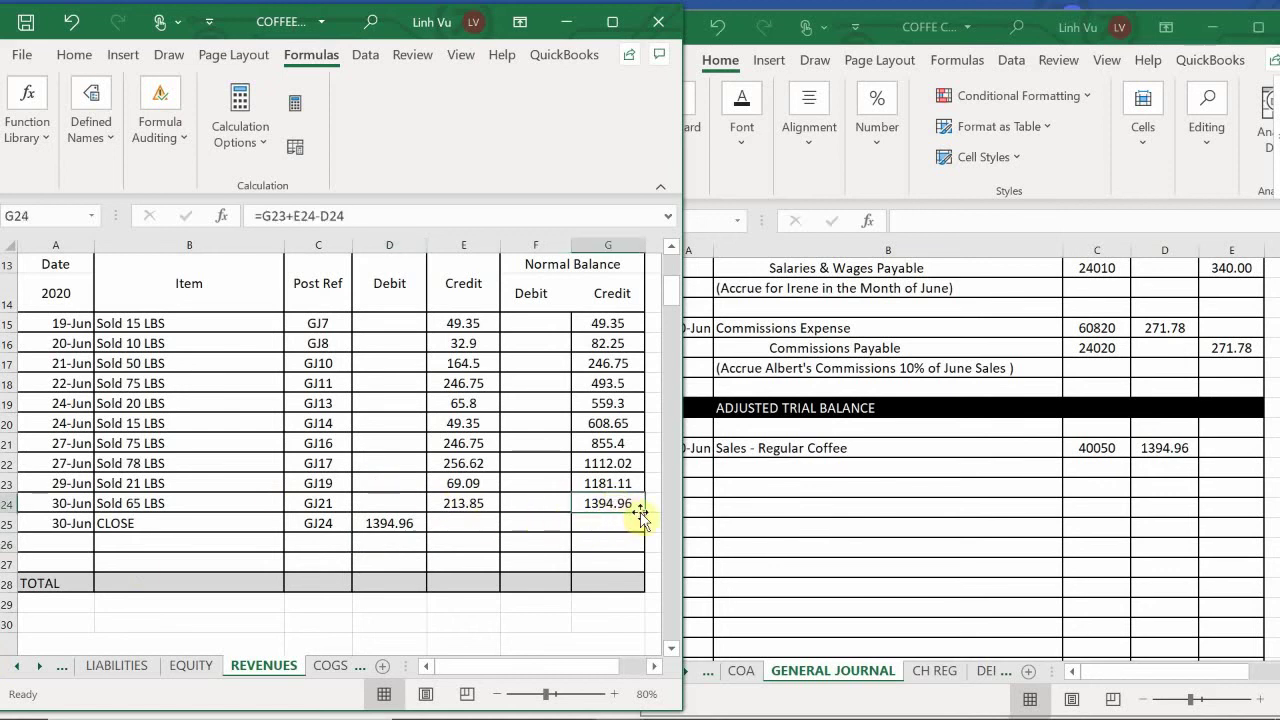
left_click_drag(643, 514, 640, 530)
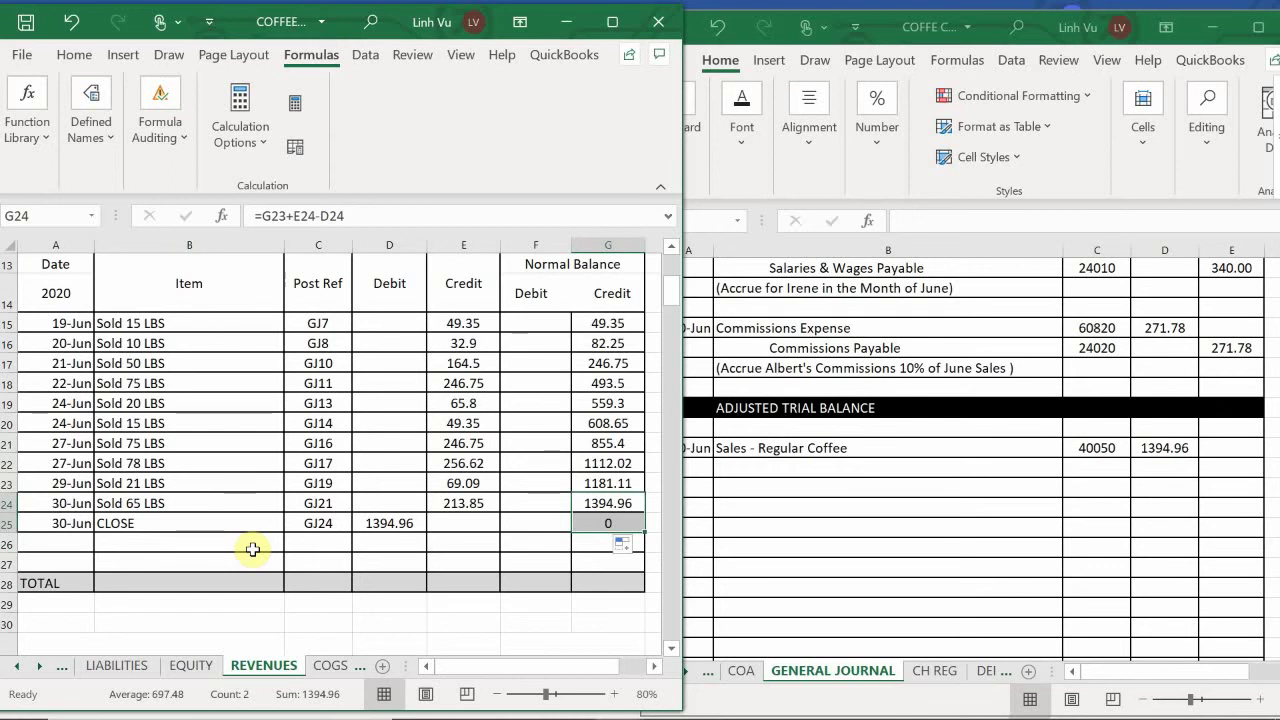
Enter the description Sales - Supreme Coffee with PR 40100 in general journal row 984
scroll(253, 549, "down", 5)
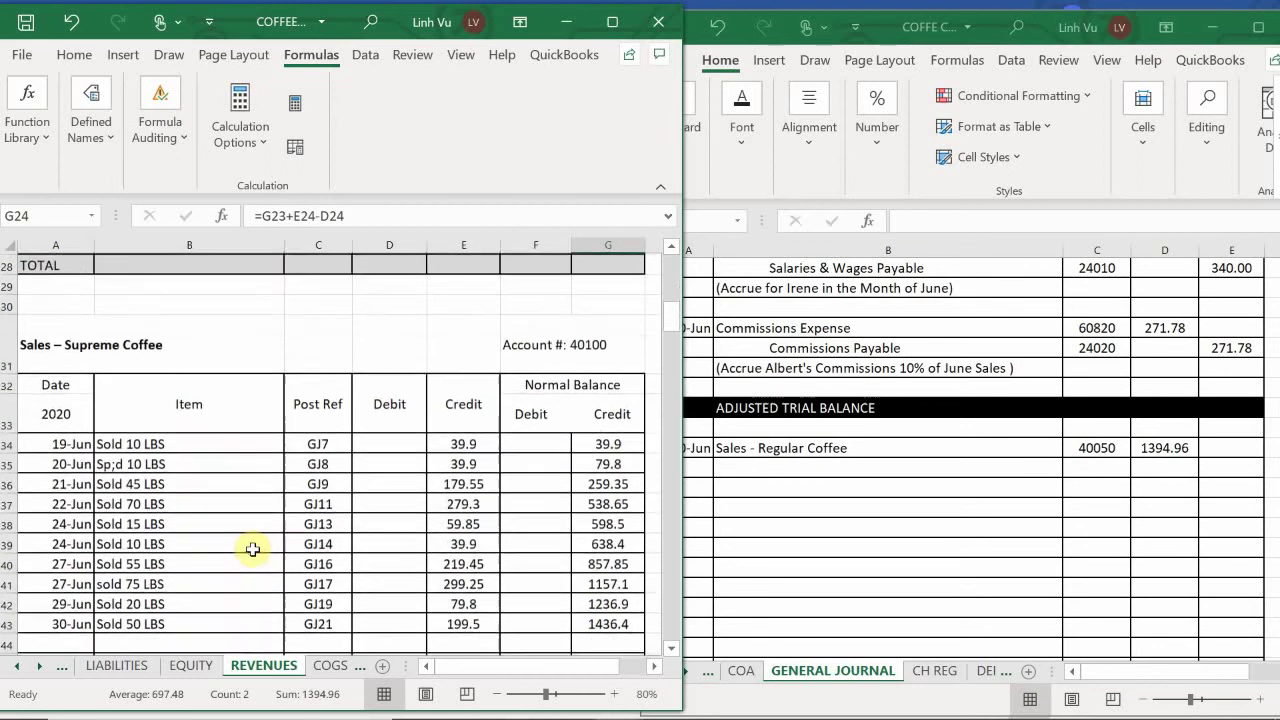
scroll(253, 549, "down", 1)
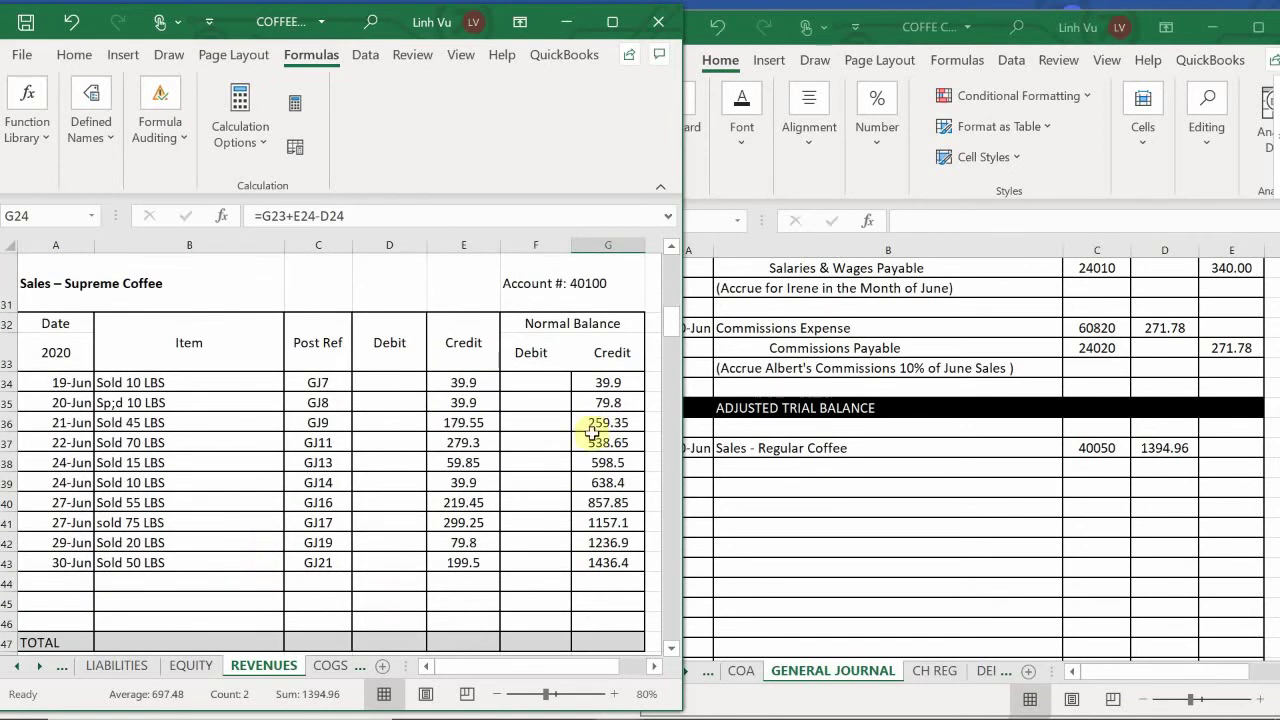
left_click(765, 463)
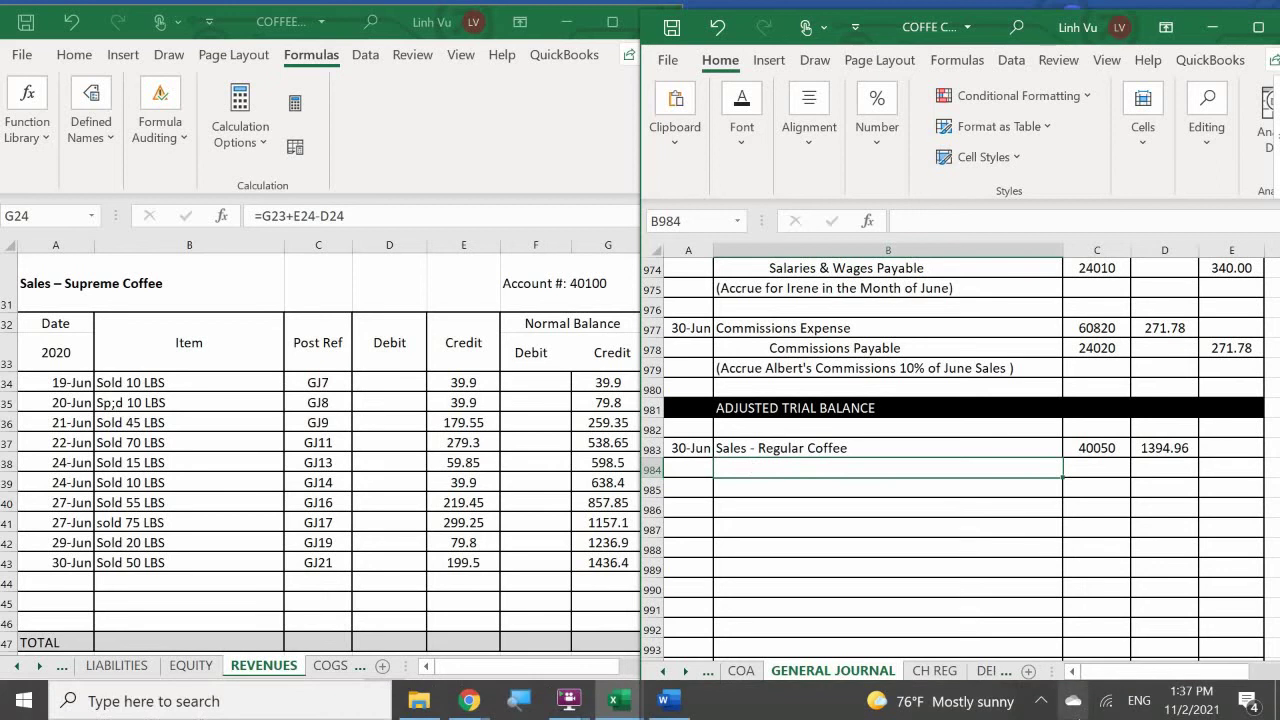
type("Sales - ")
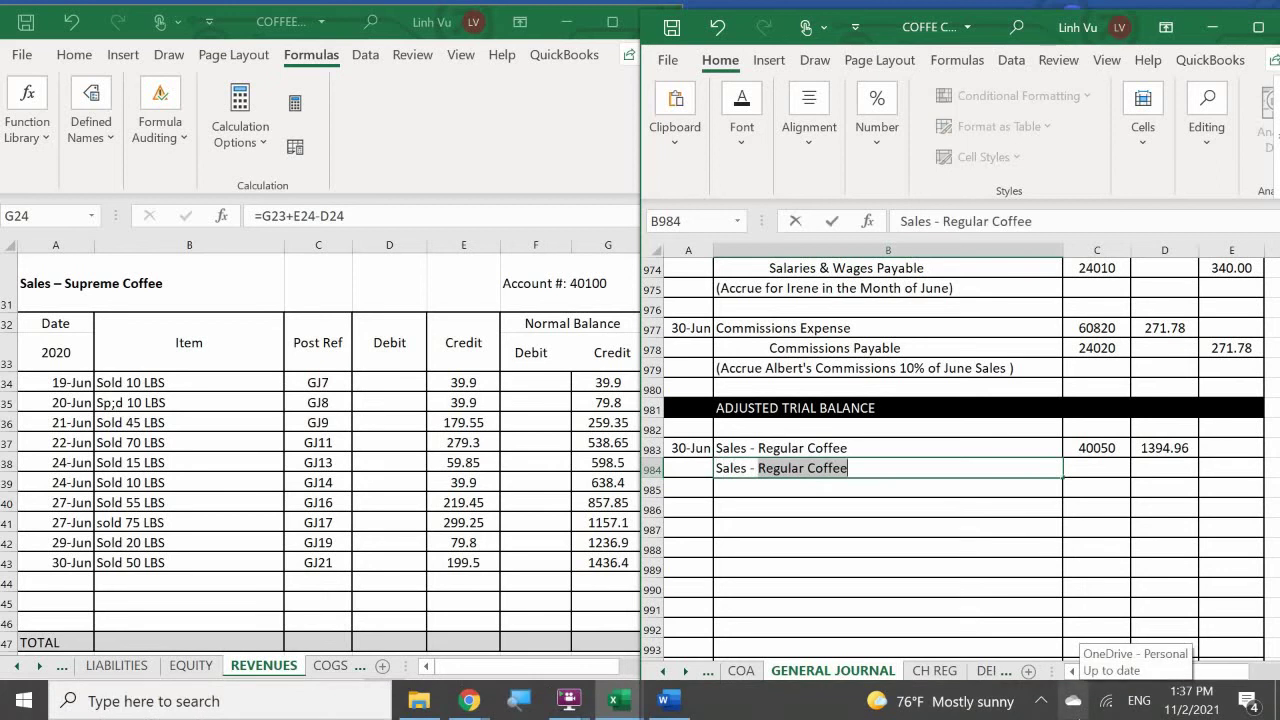
type("Supreme Cof")
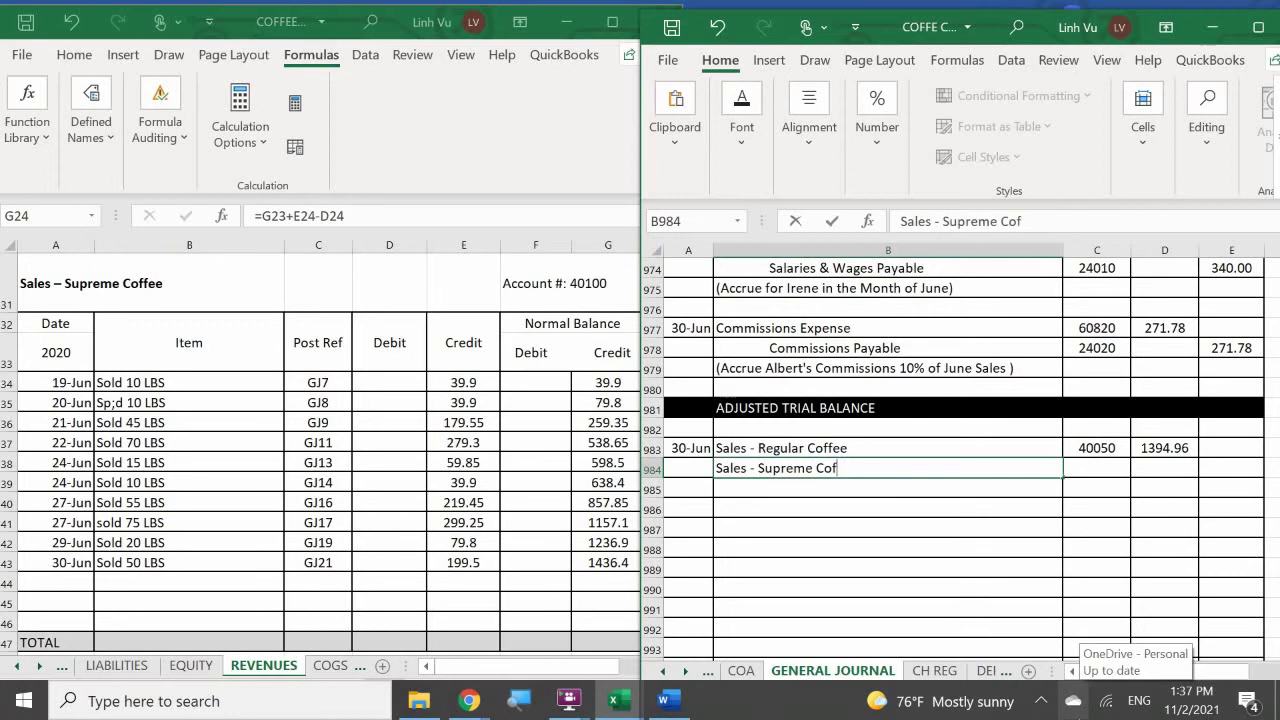
type("fee")
key("Tab")
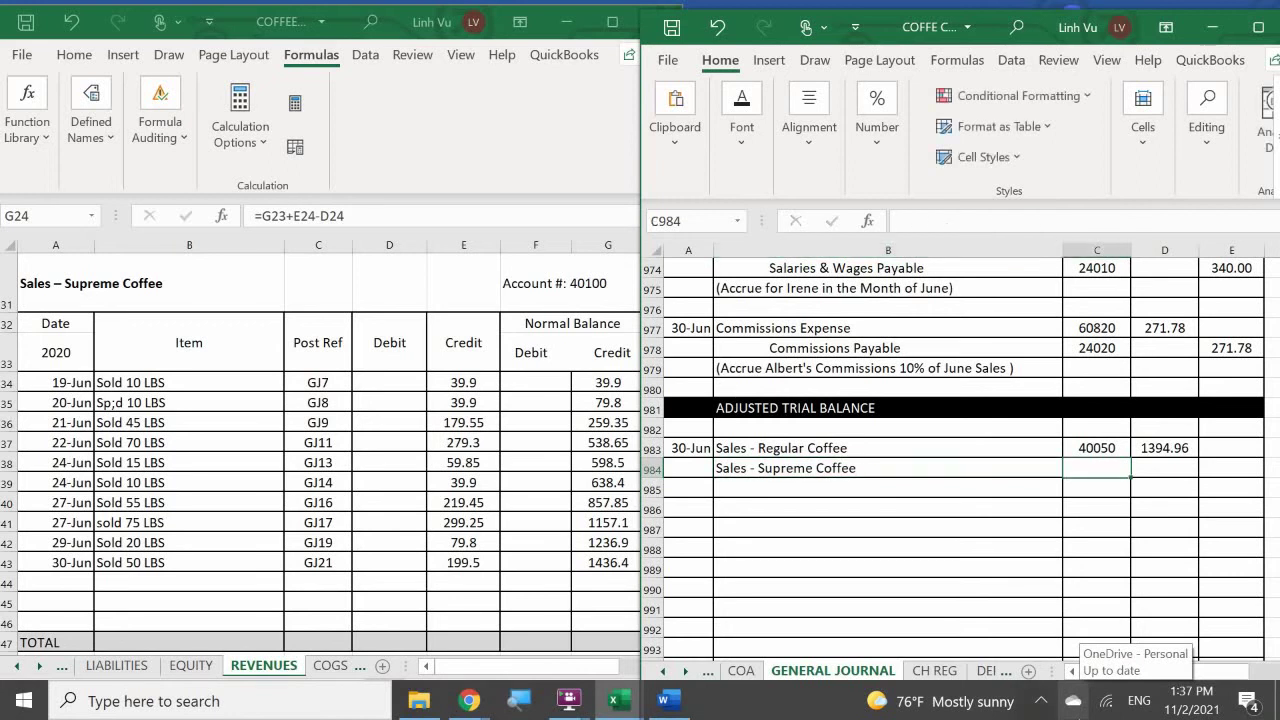
type("4")
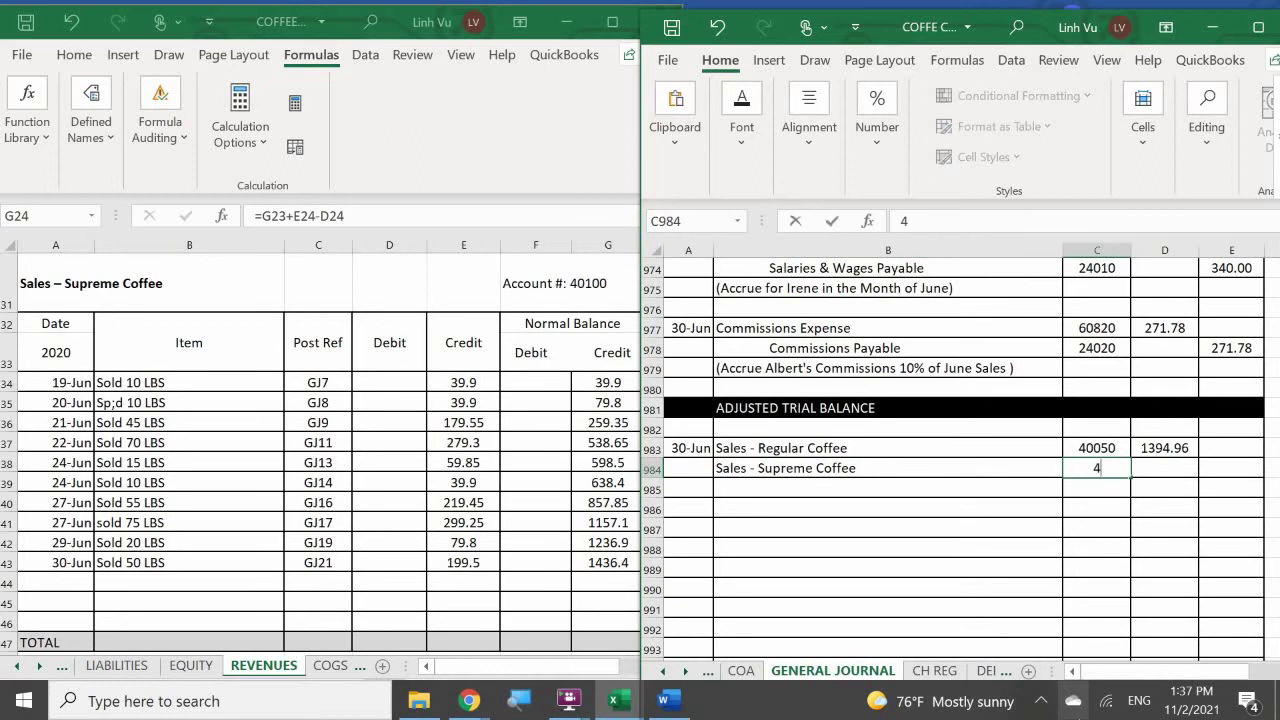
type("0100")
key("Return")
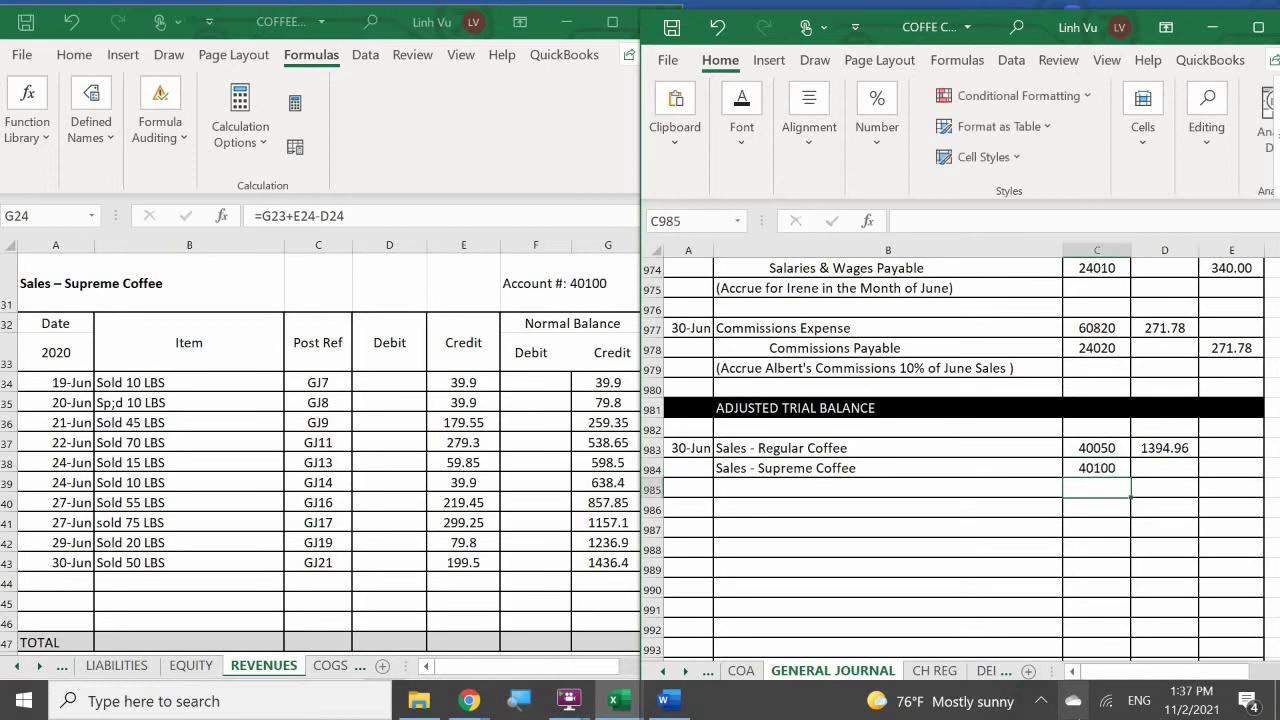
left_click(1164, 470)
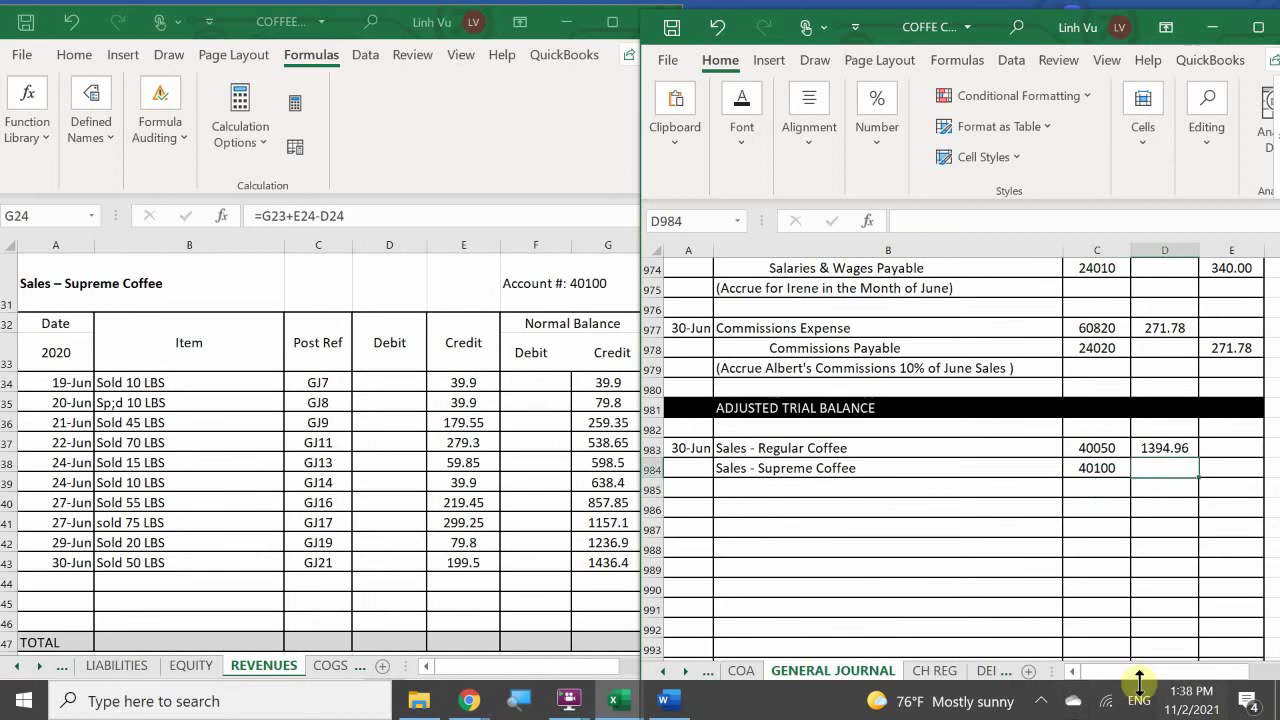
left_click(1041, 703)
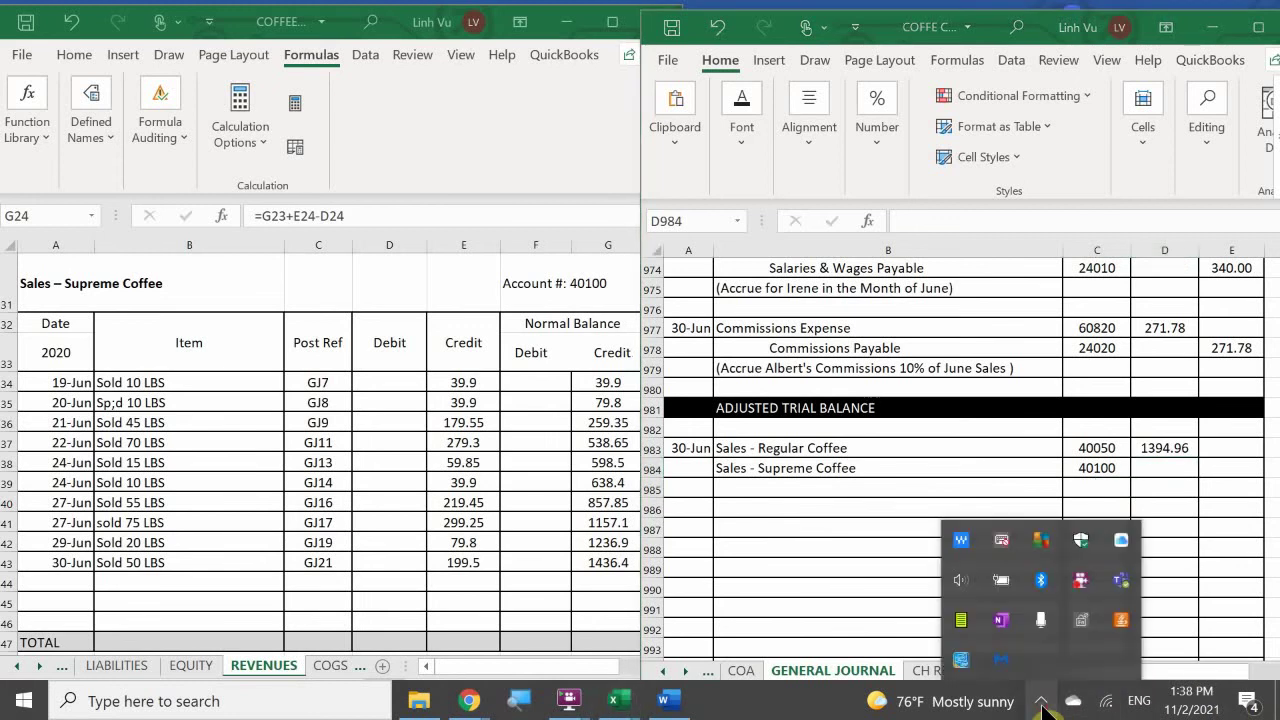
right_click(1077, 588)
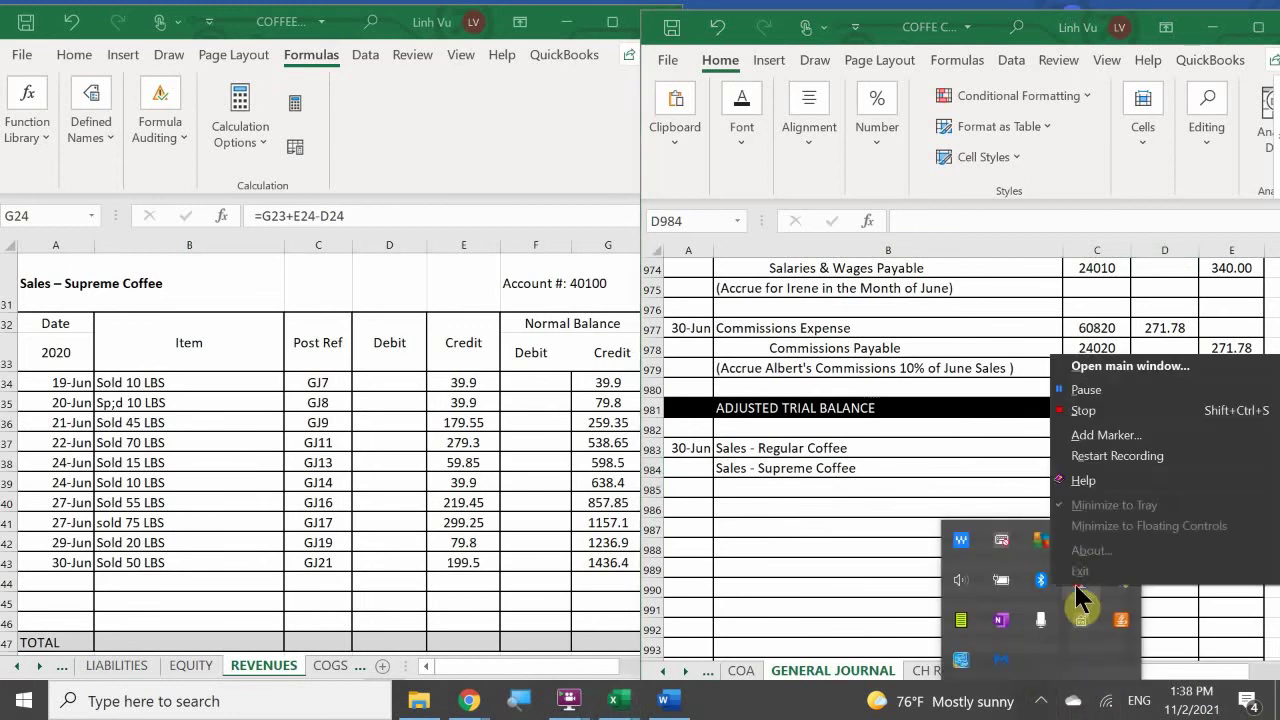
left_click(1083, 412)
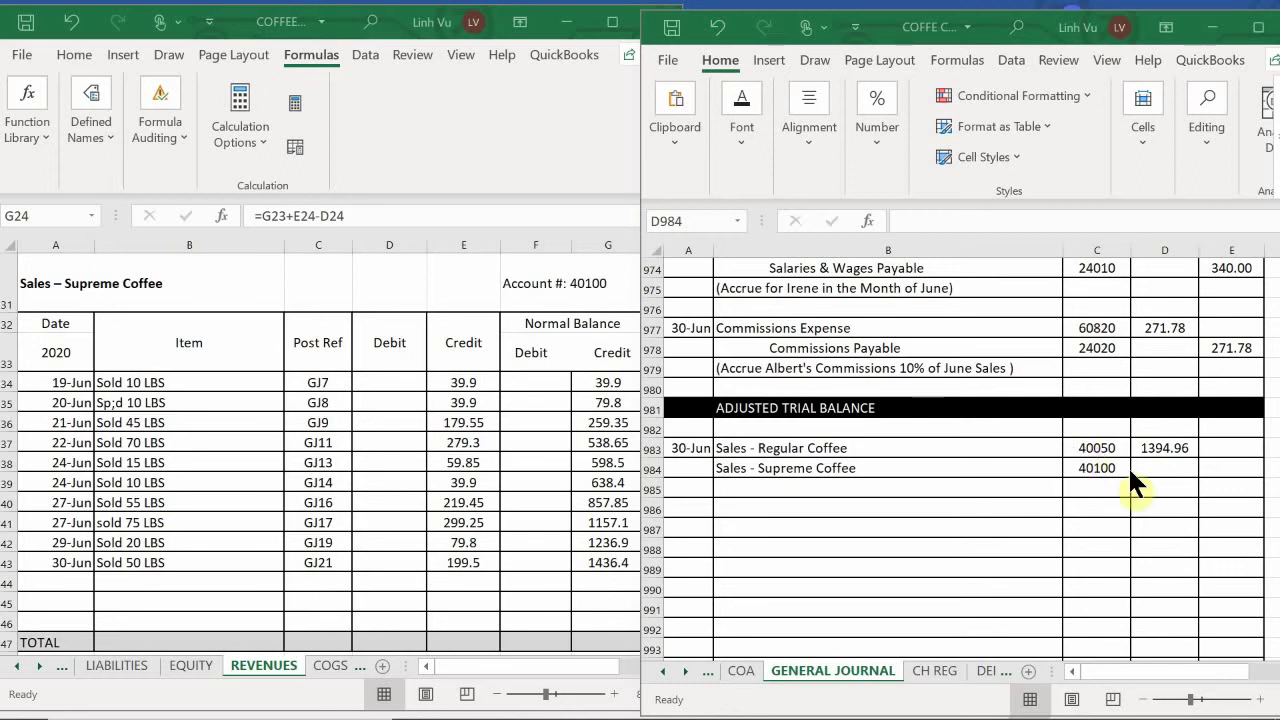
Enter 1436.40 as the debit for Sales - Supreme Coffee in journal cell D984, taking the amount from the ledger account's final credit balance
left_click(1154, 465)
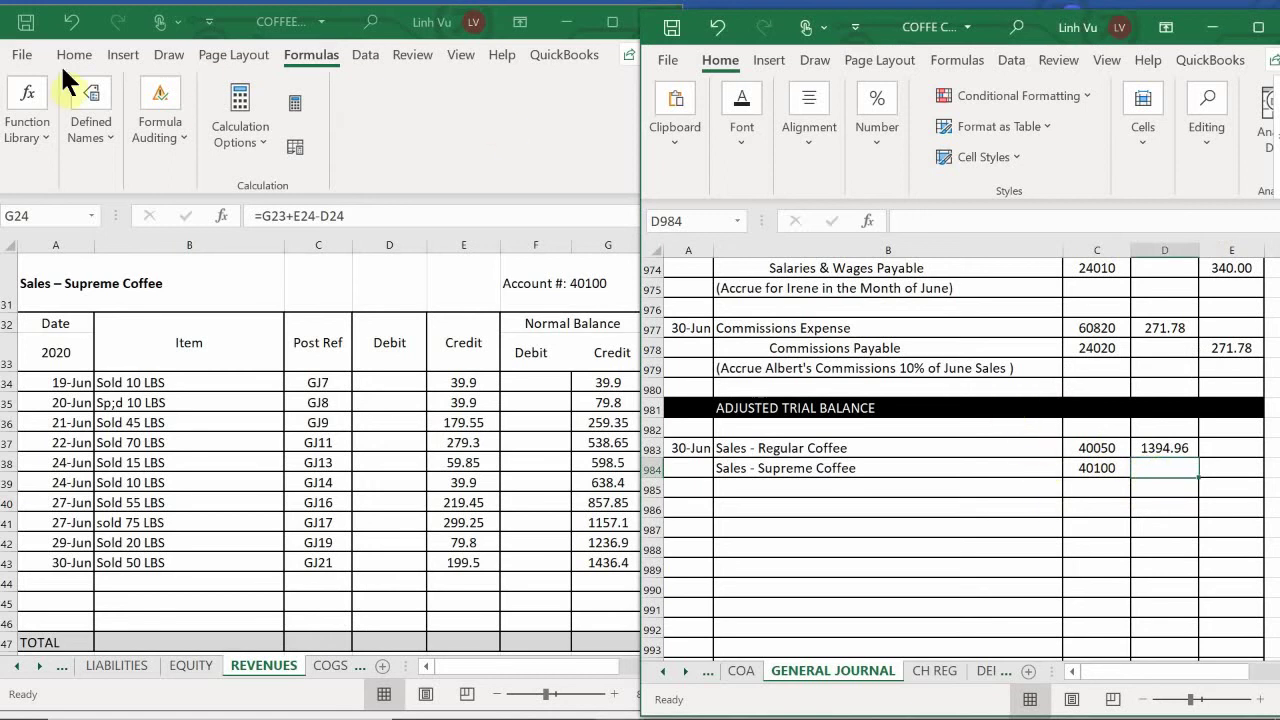
left_click(317, 456)
scroll(314, 450, "up", 8)
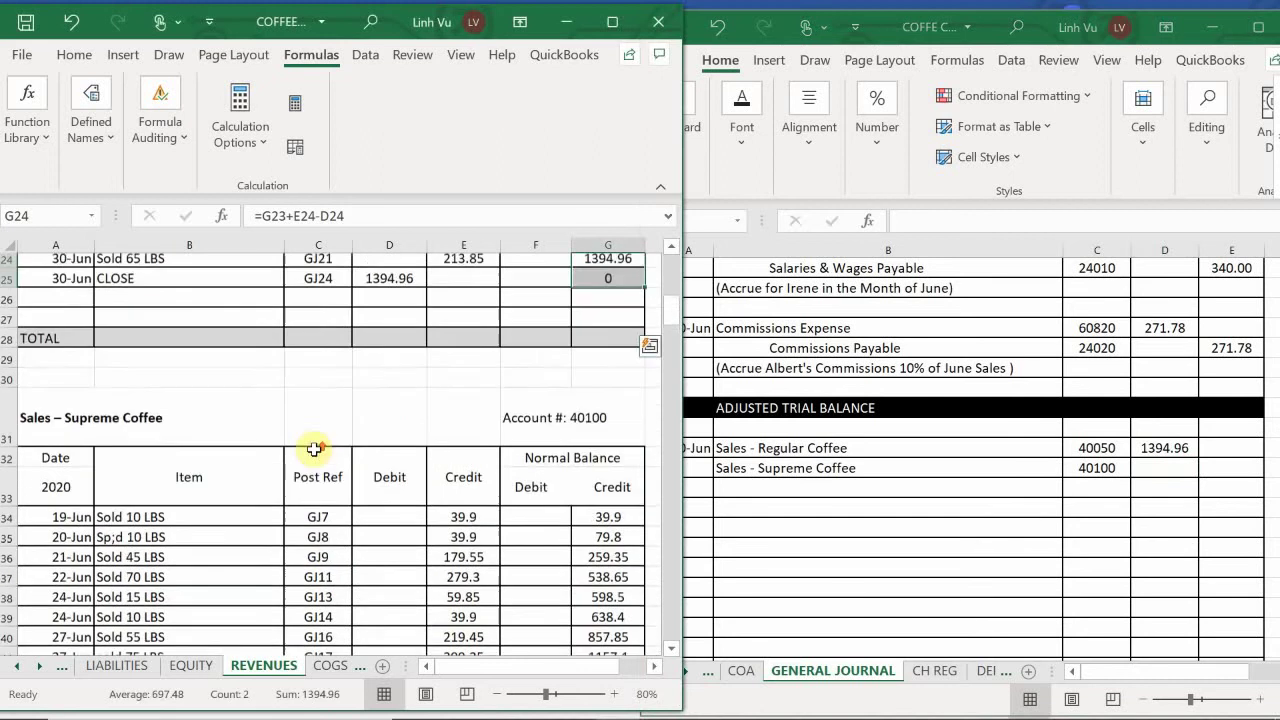
scroll(314, 450, "down", 1)
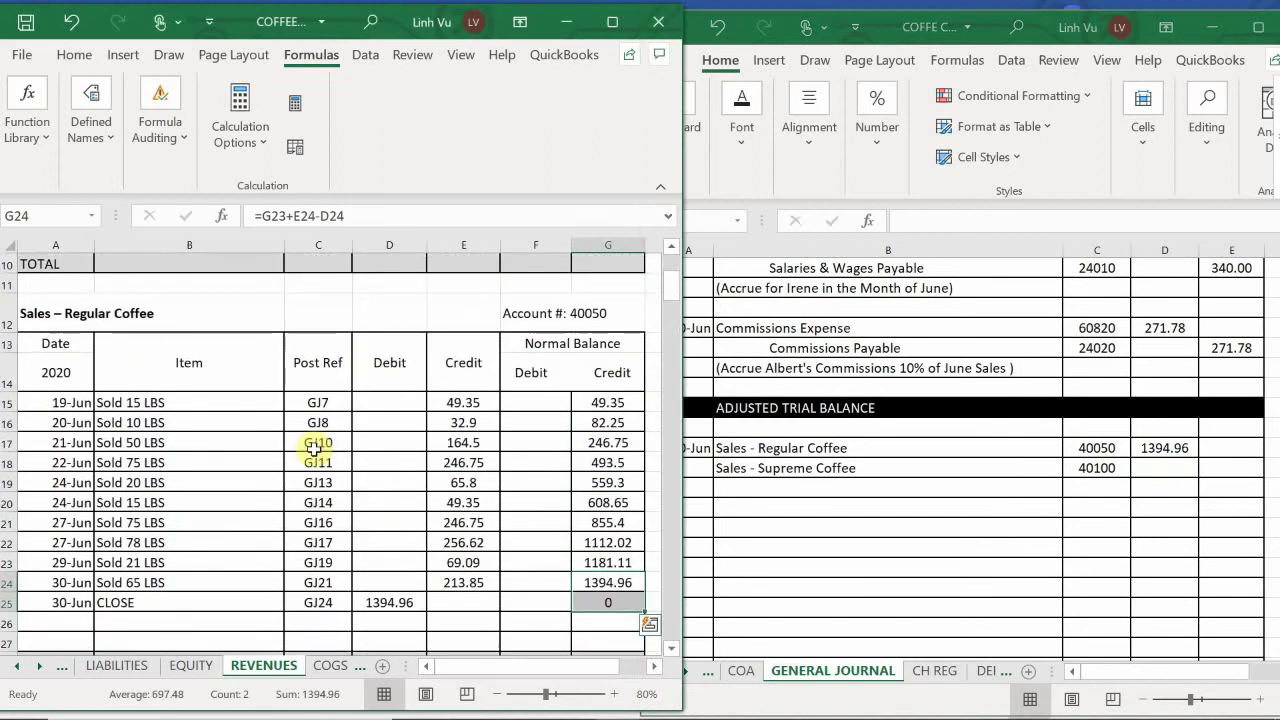
scroll(314, 450, "down", 8)
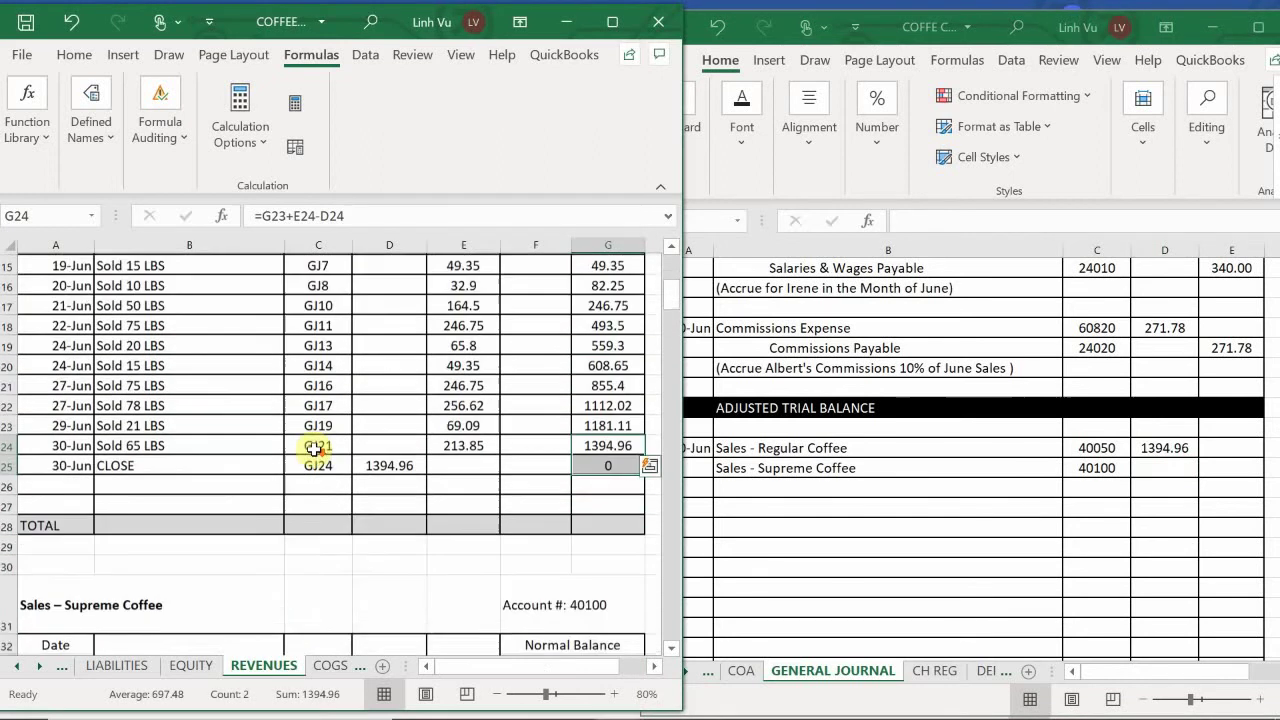
scroll(314, 450, "up", 2)
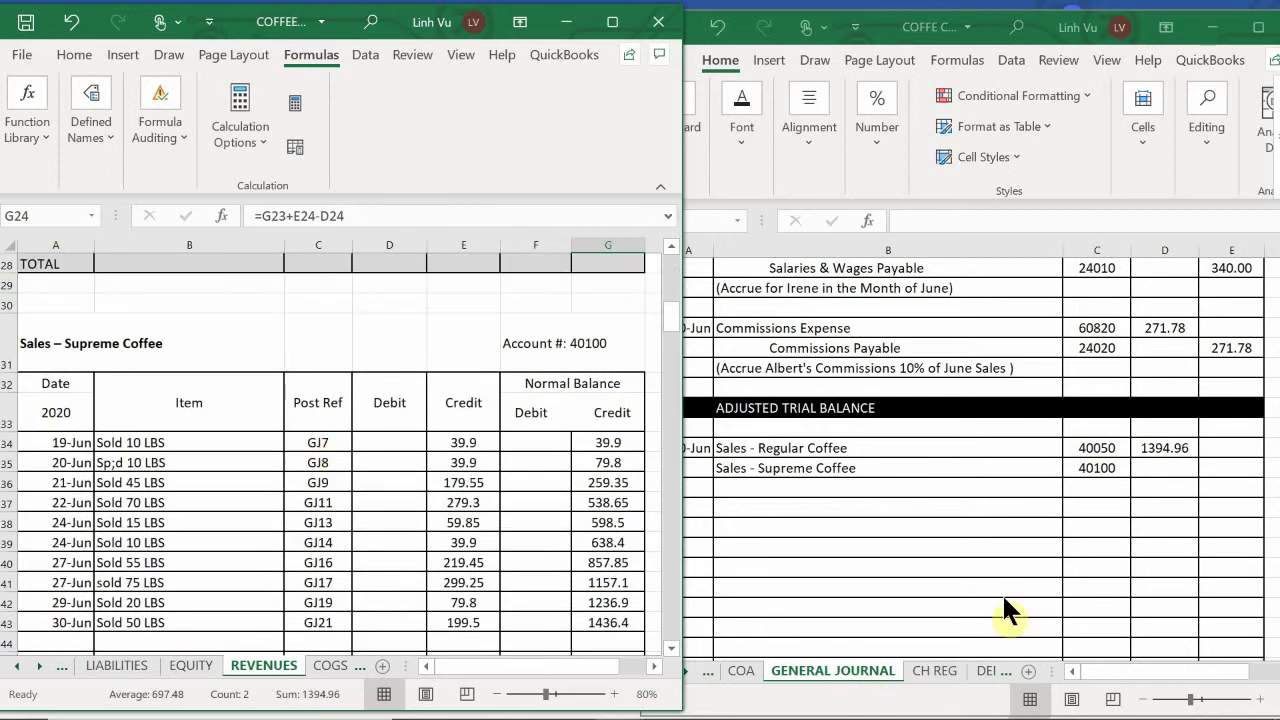
left_click(1147, 466)
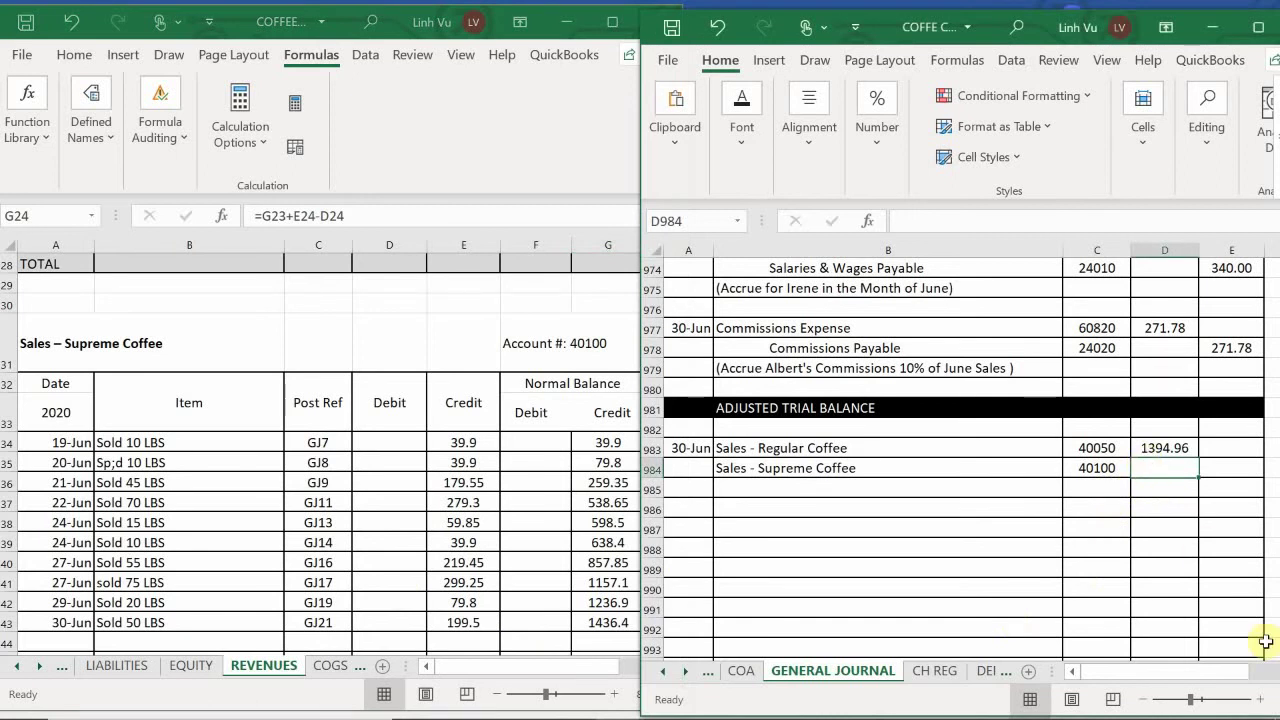
type("1436.40")
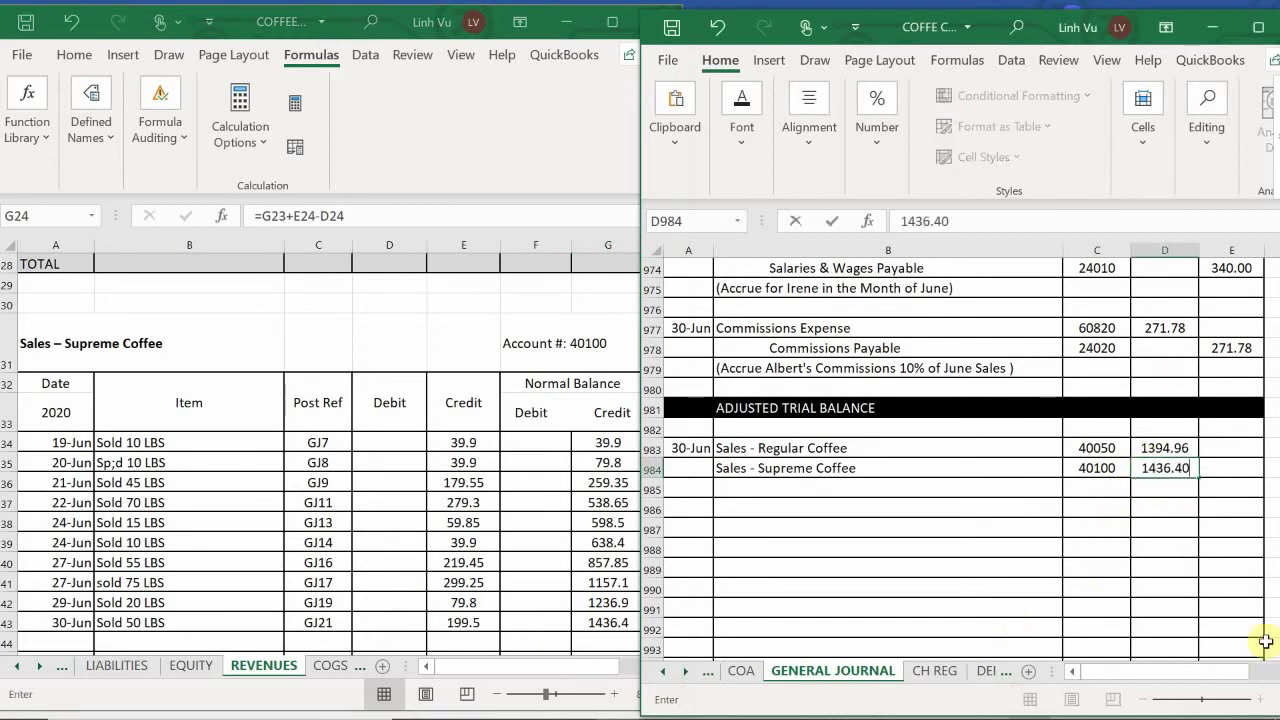
key("Return")
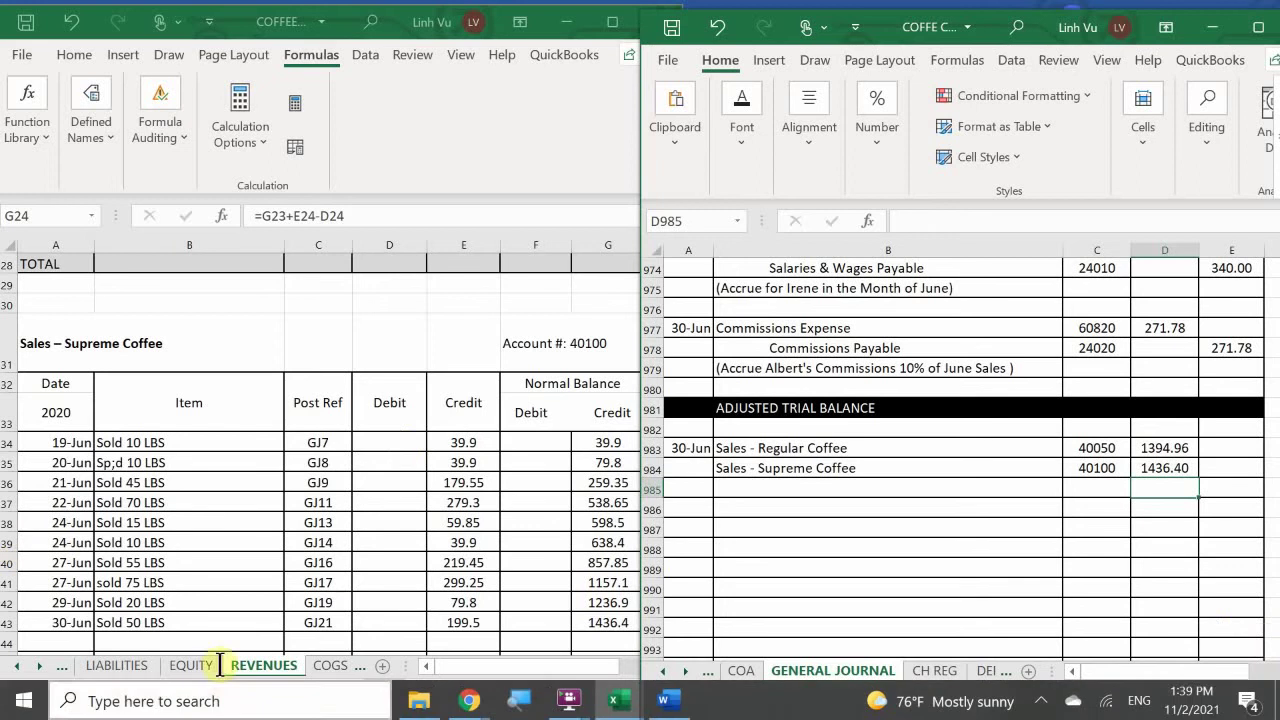
Enter the date 6/30 in A44, the first blank row of the Sales – Supreme Coffee ledger account
left_click(102, 567)
scroll(70, 563, "down", 1)
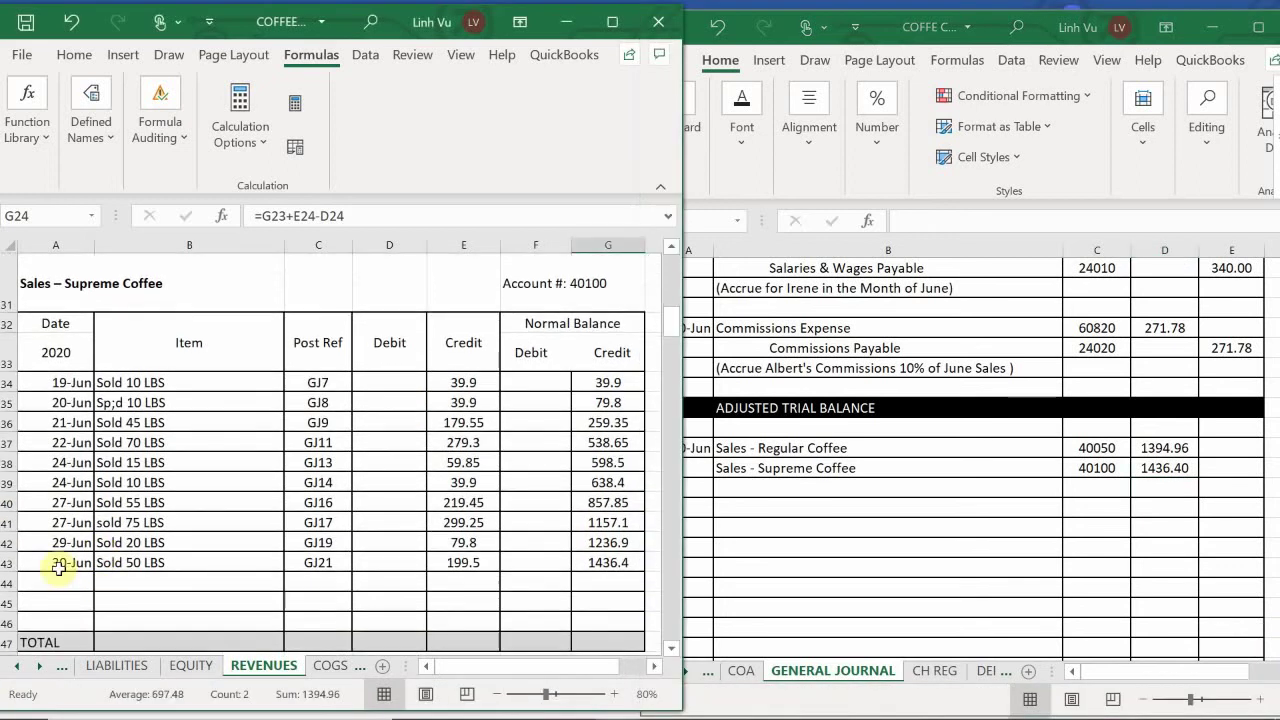
left_click(60, 582)
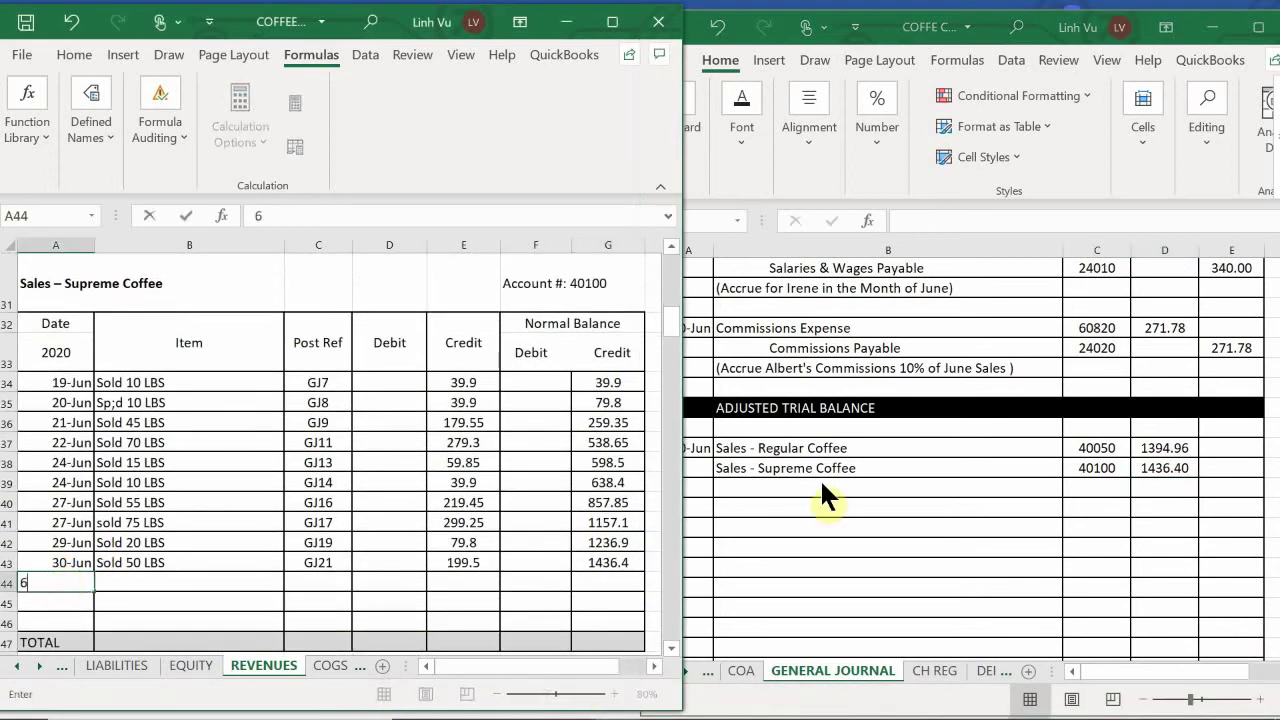
type("6/30")
key("Return")
key("Up")
key("Right")
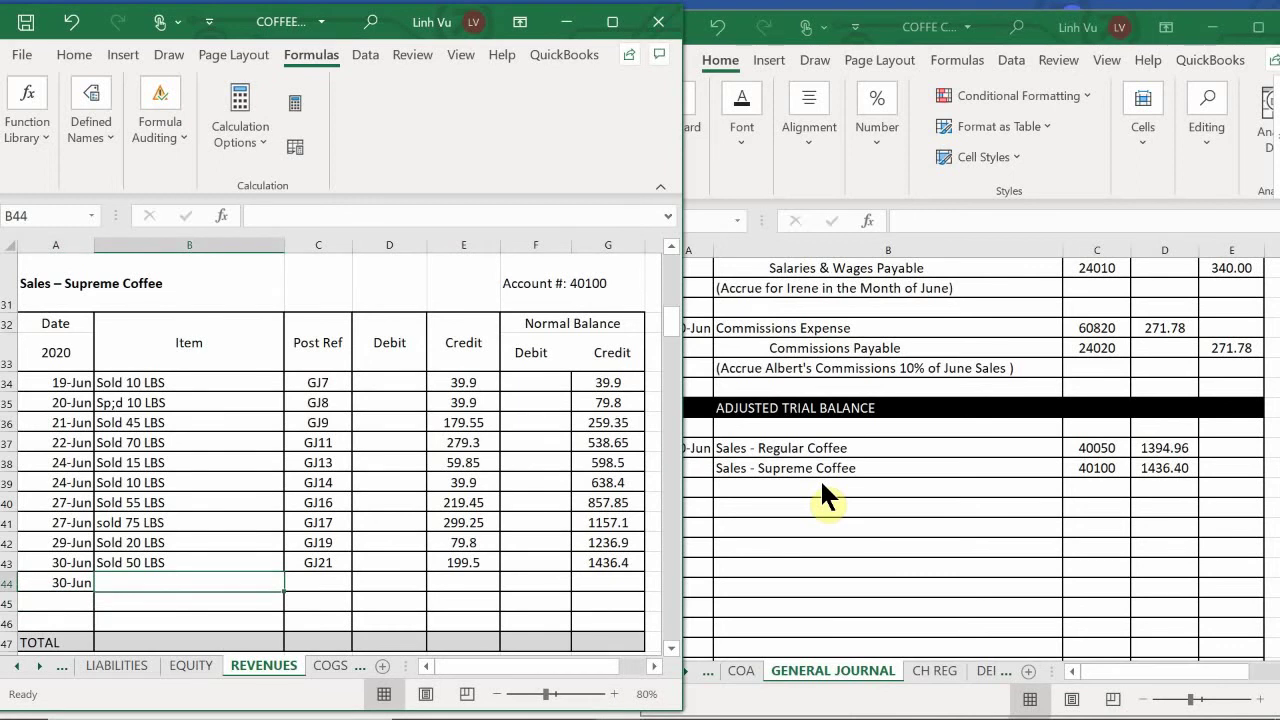
Enter the item CLOSE and posting reference GJ24 in row 44 of the Sales – Supreme Coffee ledger account
type(":")
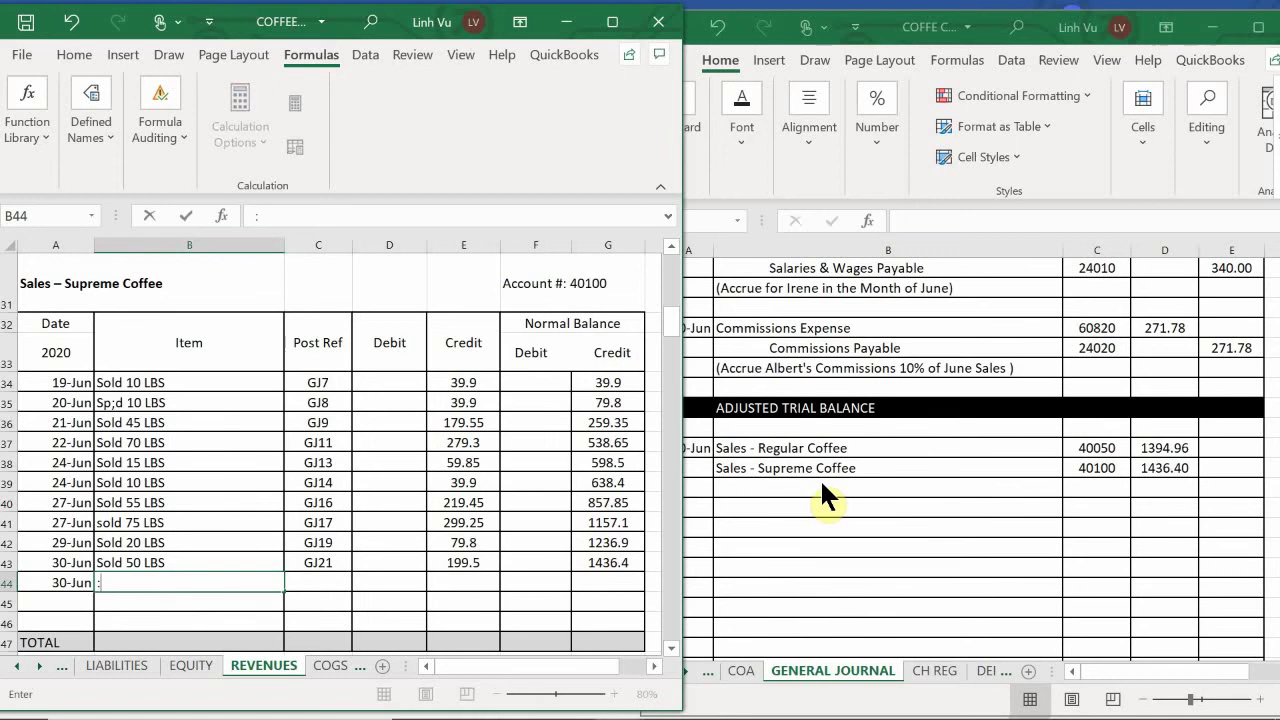
type("CLOSE")
key("Tab")
type("24")
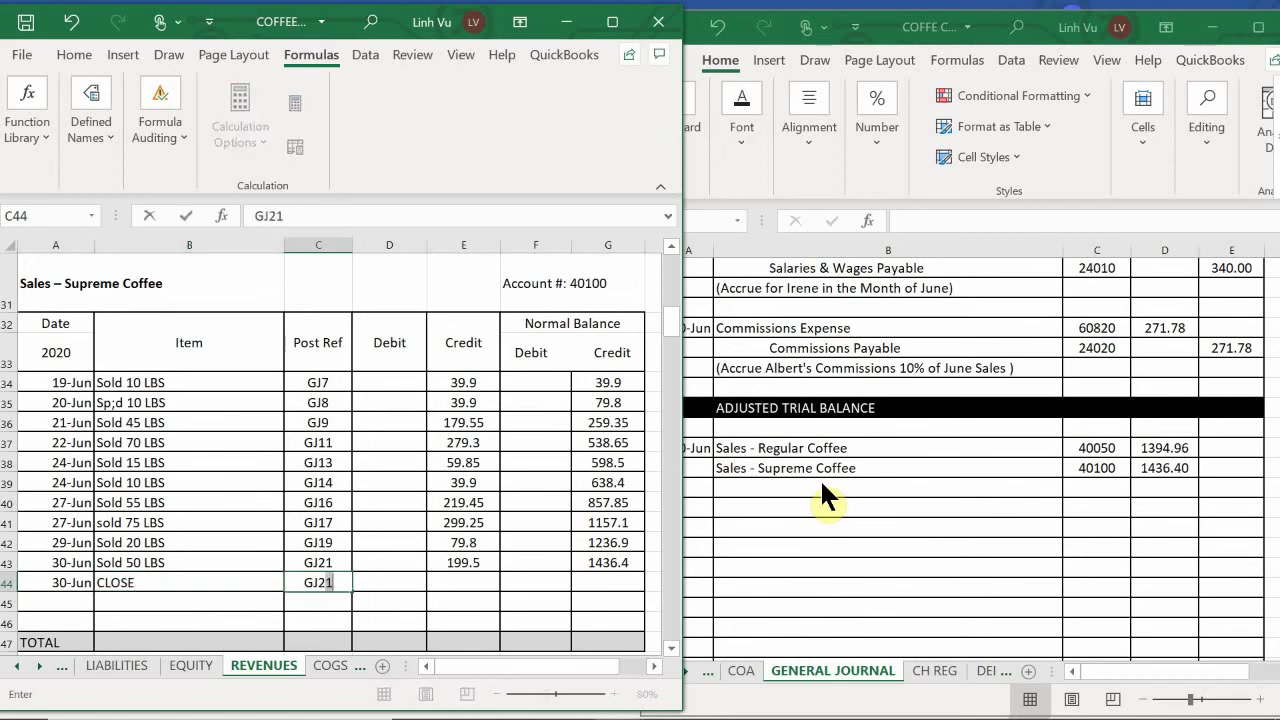
key("Return")
key("Up")
key("Right")
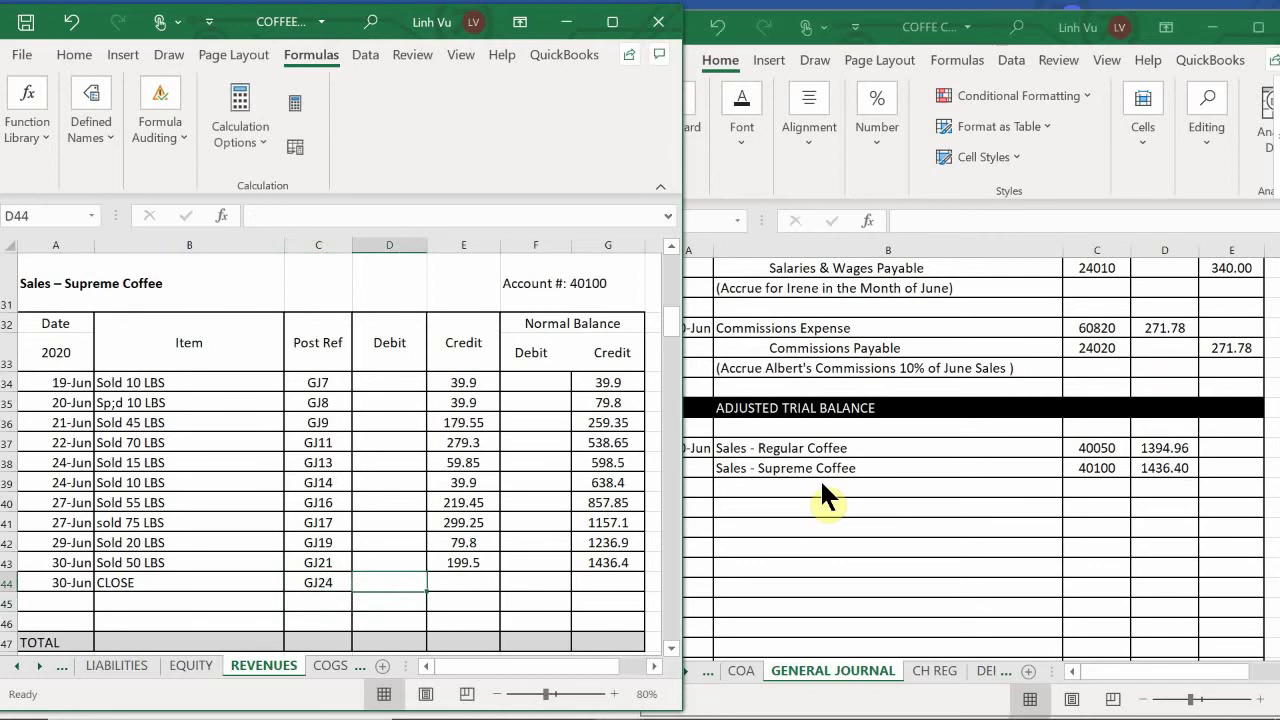
Enter a 1436.4 debit in the Sales – Supreme Coffee CLOSE row and extend the running credit balance formula to G44
type("1436.4")
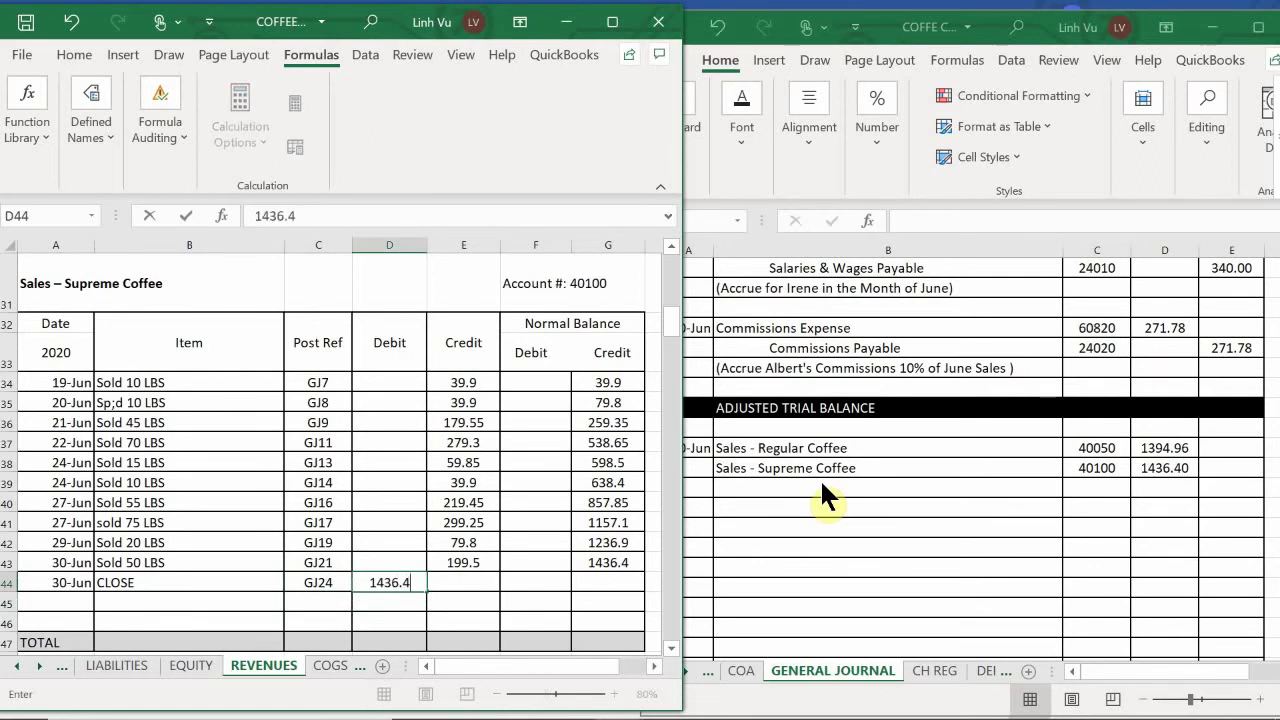
key("Return")
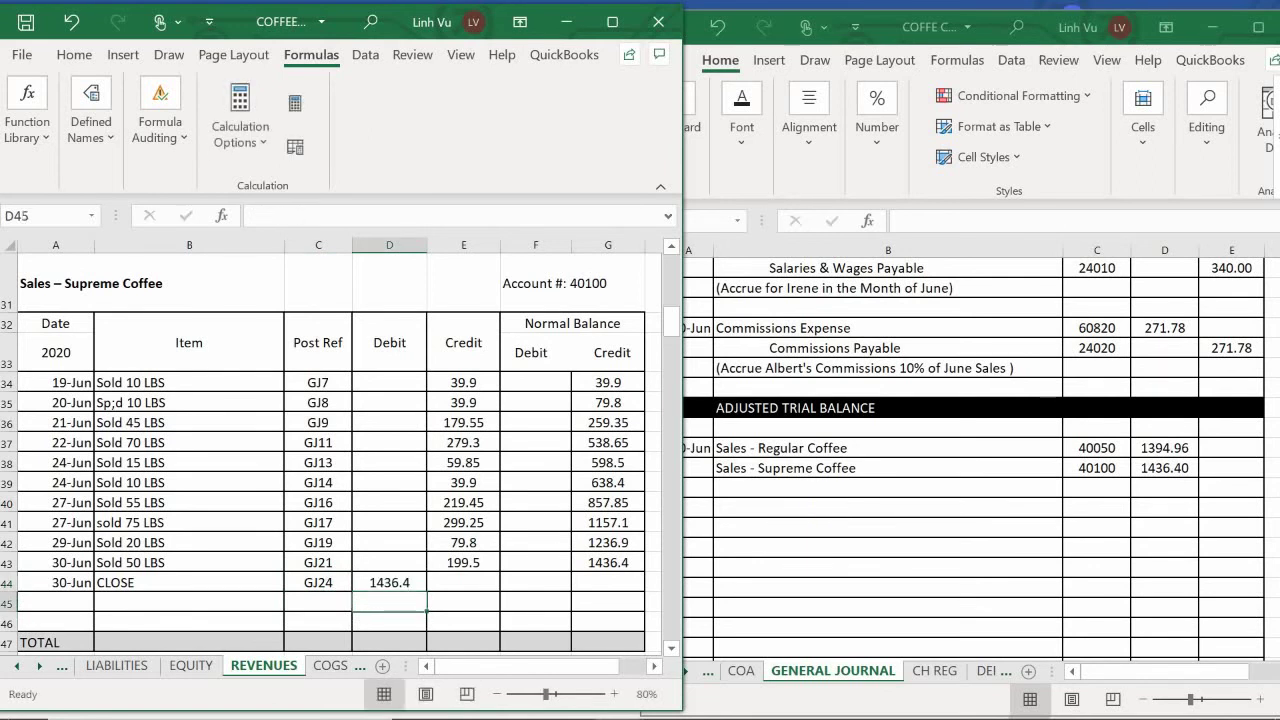
left_click(620, 580)
key("Up")
left_click_drag(646, 570, 649, 586)
left_click(390, 545)
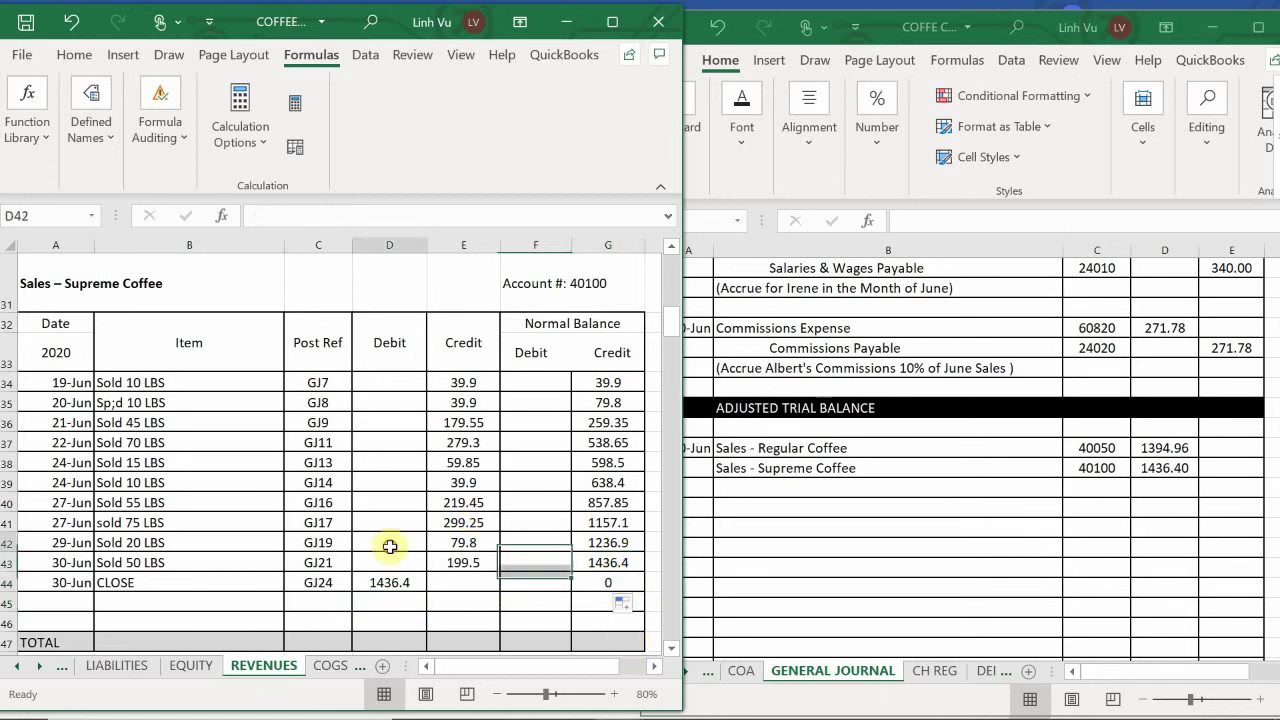
Enter the description Sales - Ceramic Coffee Mugs in general journal cell B985, following the next revenue ledger account
scroll(387, 548, "down", 6)
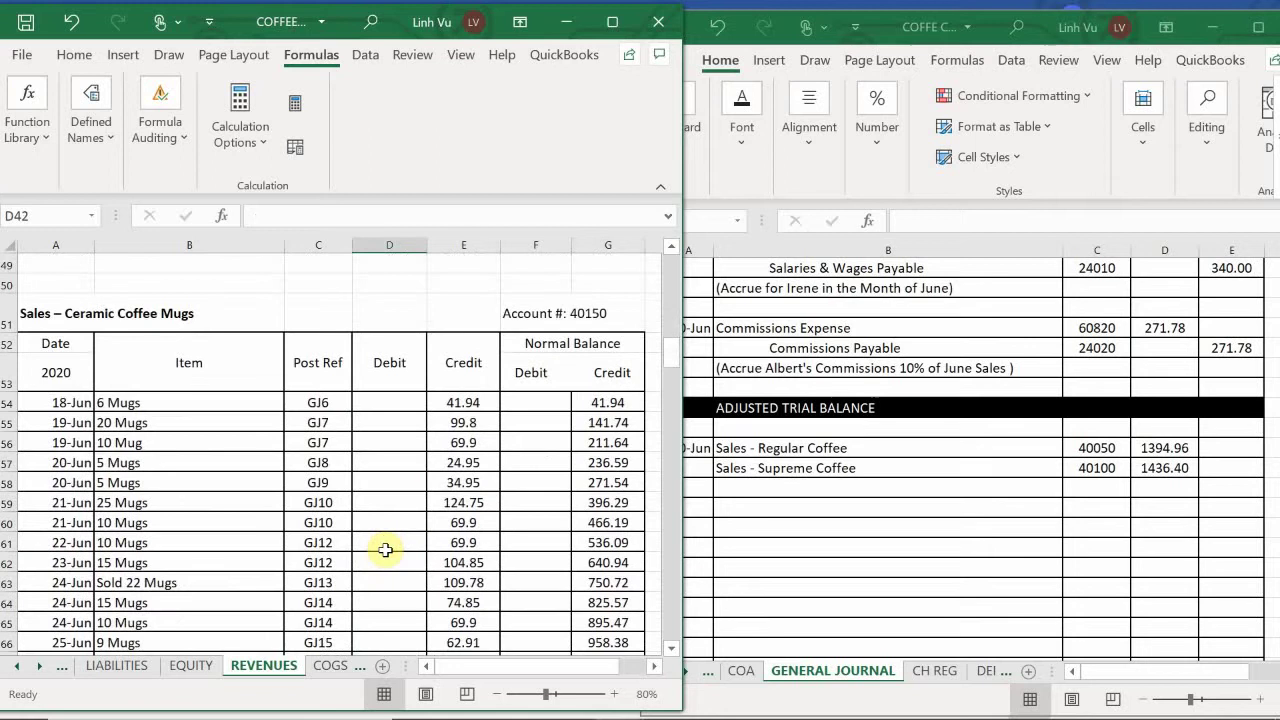
left_click(837, 480)
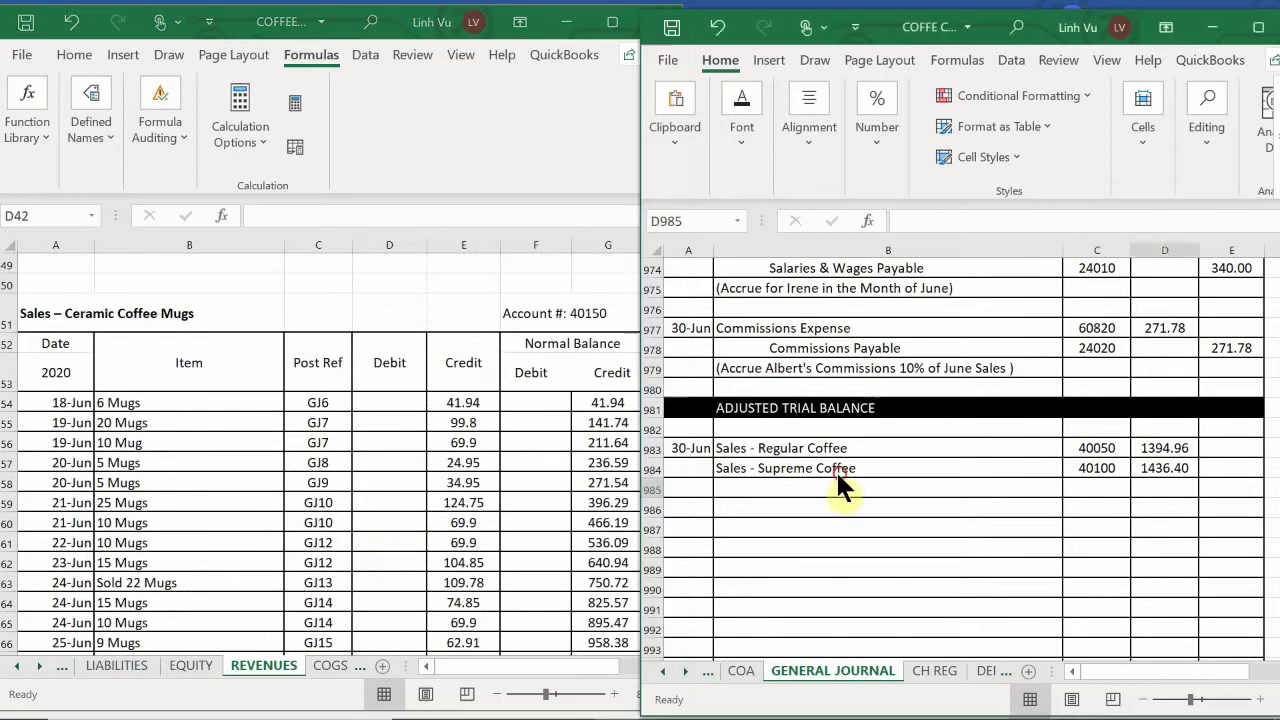
left_click(754, 491)
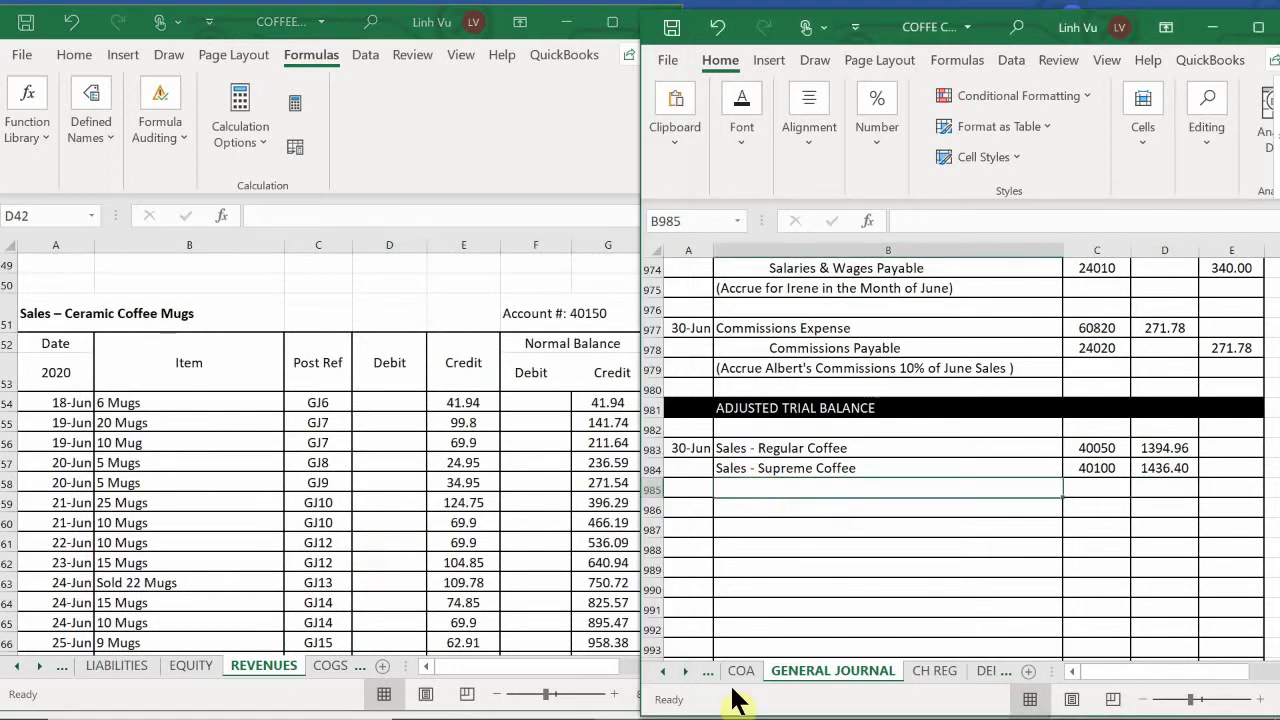
type("A")
key("BackSpace")
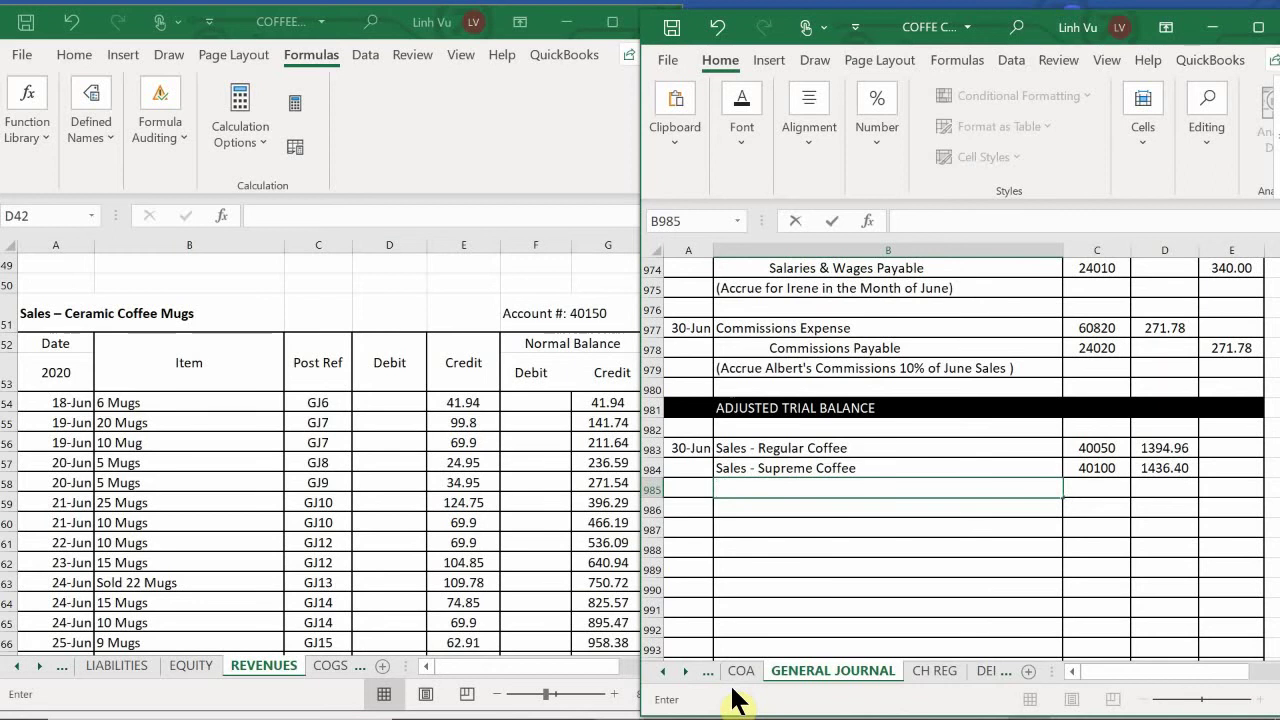
type("Sales - Cer")
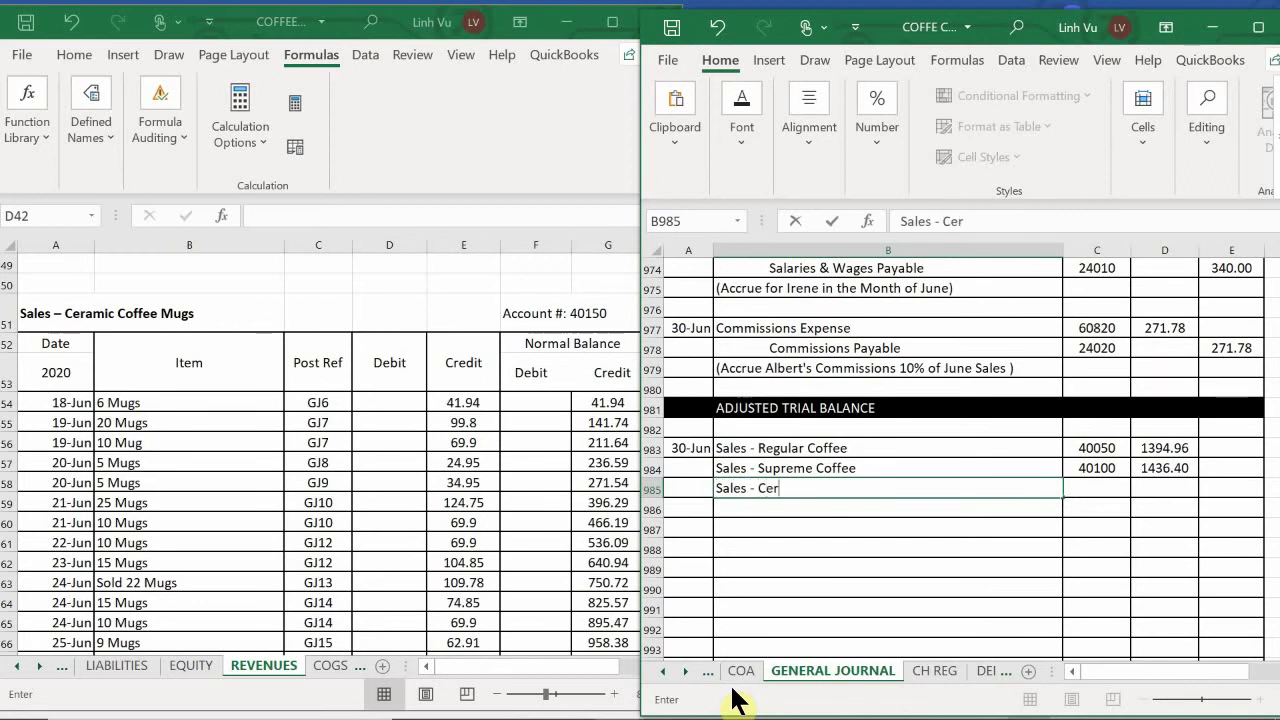
type("amic Coffee M")
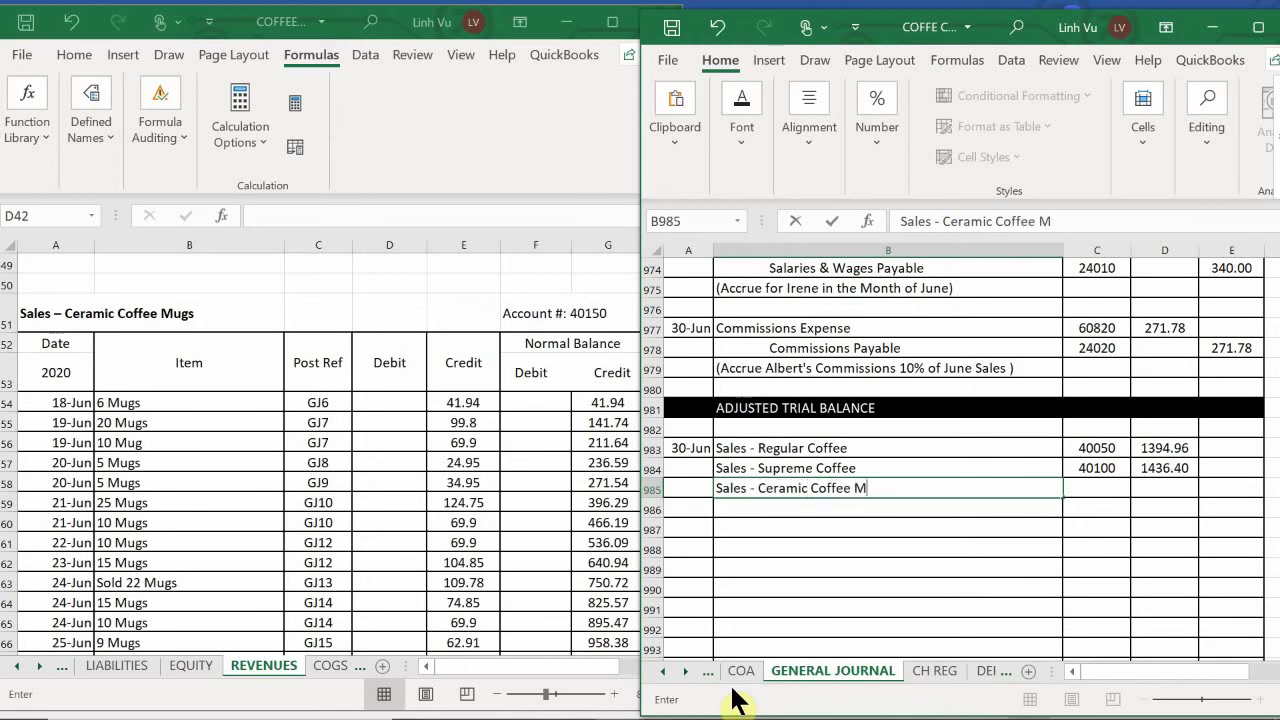
type("ugs")
key("Tab")
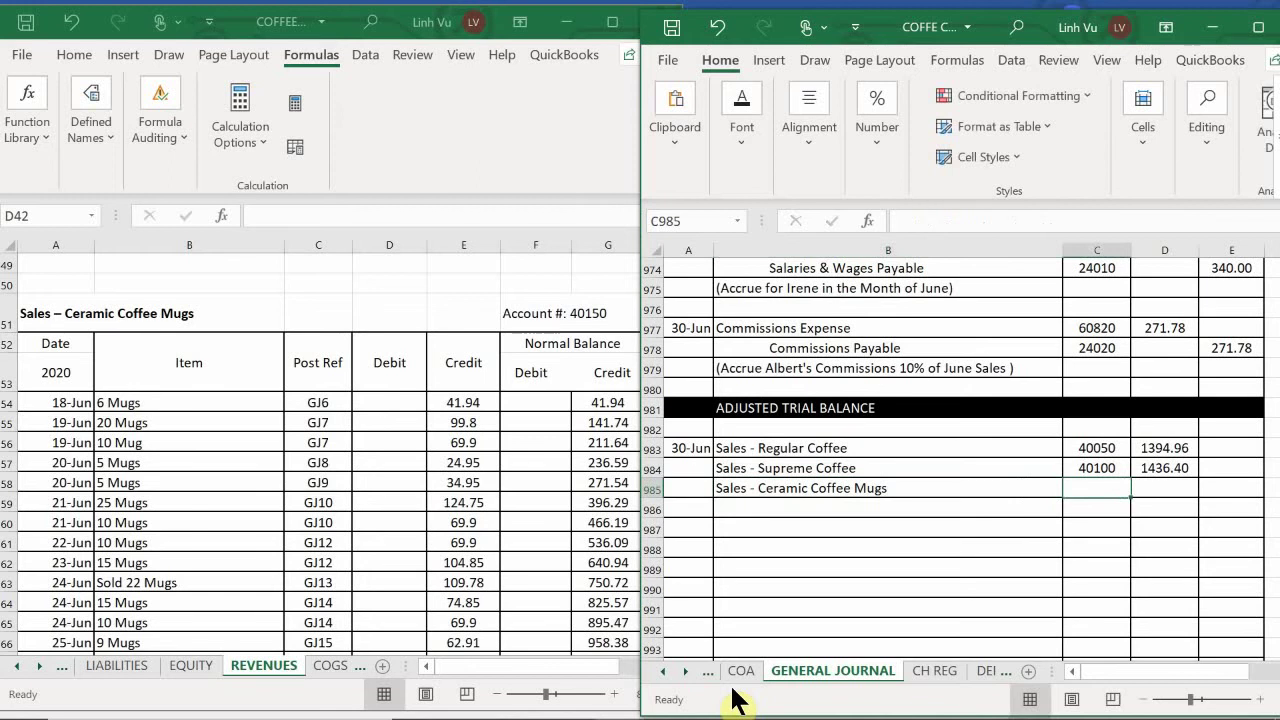
Enter 40150 as the PR for Sales - Ceramic Coffee Mugs in journal cell C985
type("40150")
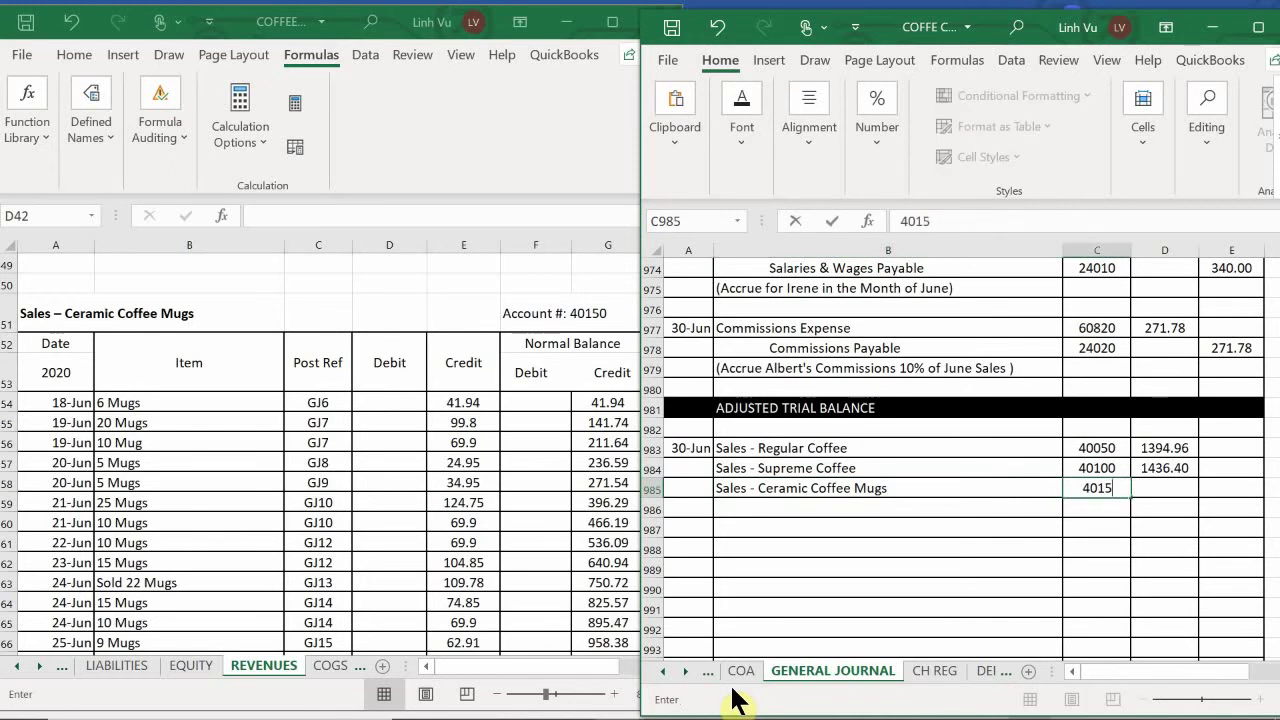
key("Return")
key("Right")
key("Up")
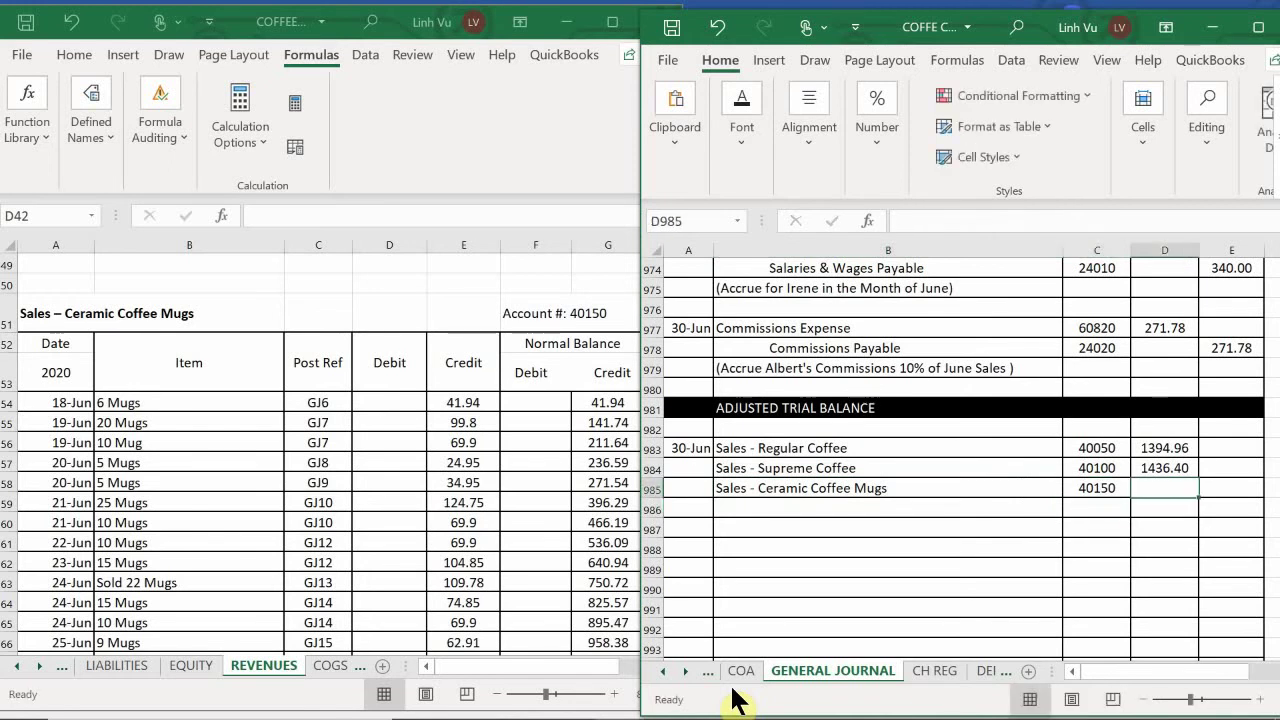
Enter 1763.91 as the debit for Sales - Ceramic Coffee Mugs in journal cell D985, taking it from the ledger account's final credit balance
left_click(389, 497)
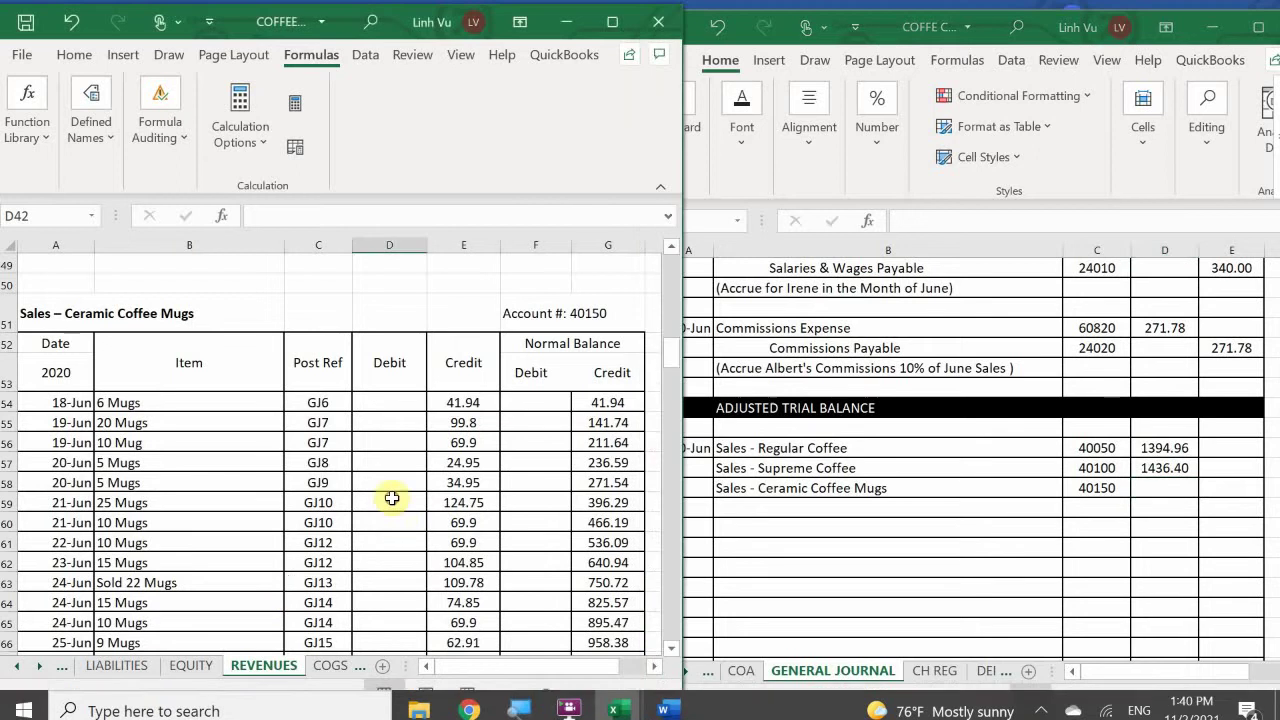
scroll(391, 497, "down", 4)
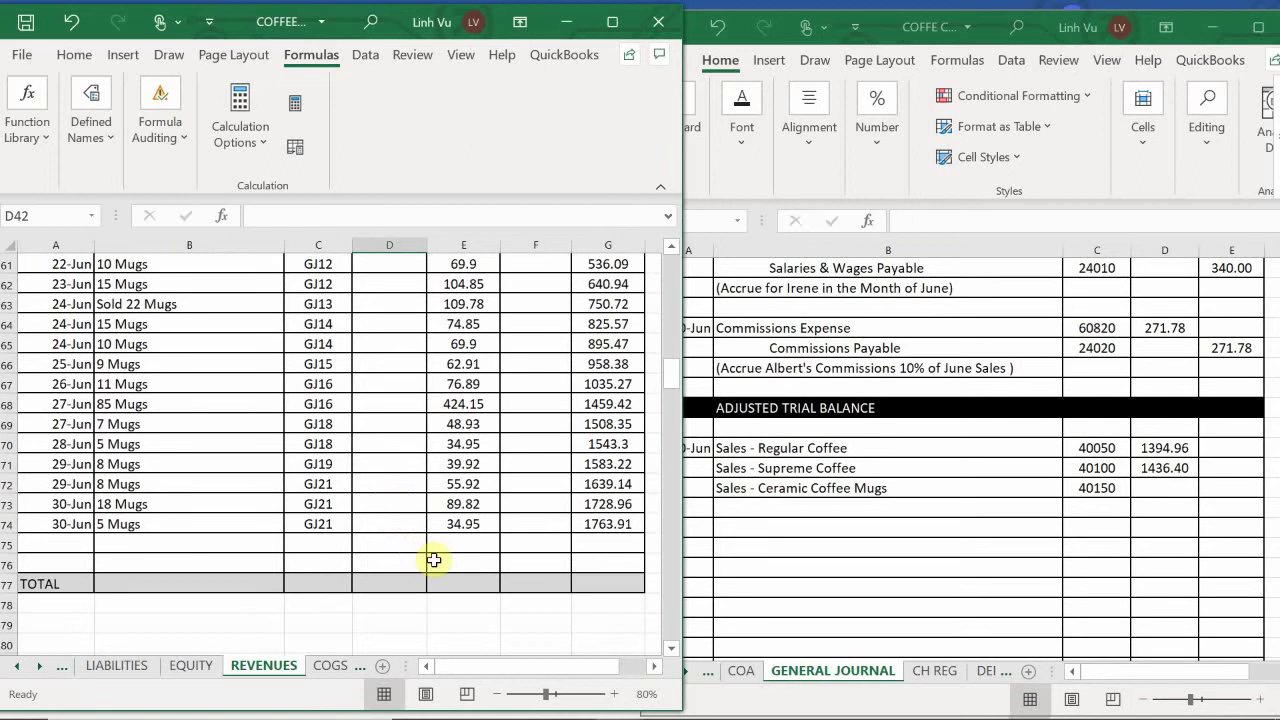
left_click(1158, 483)
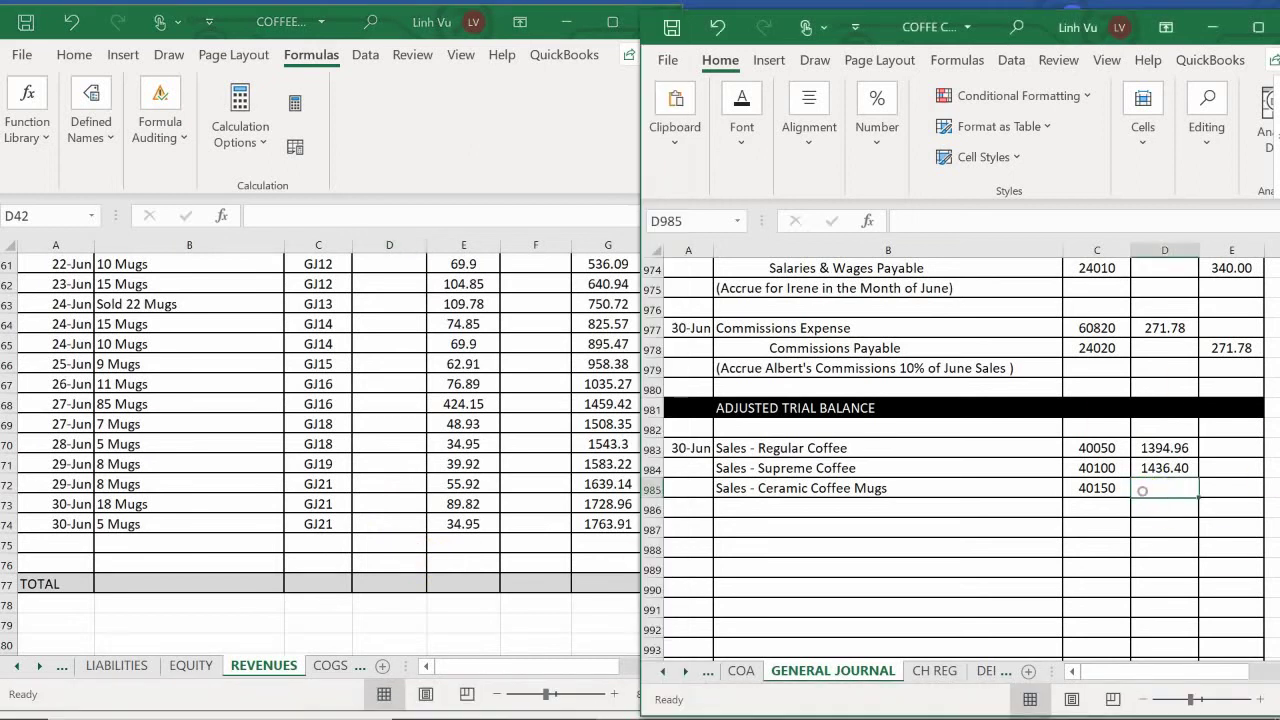
type("1763.91")
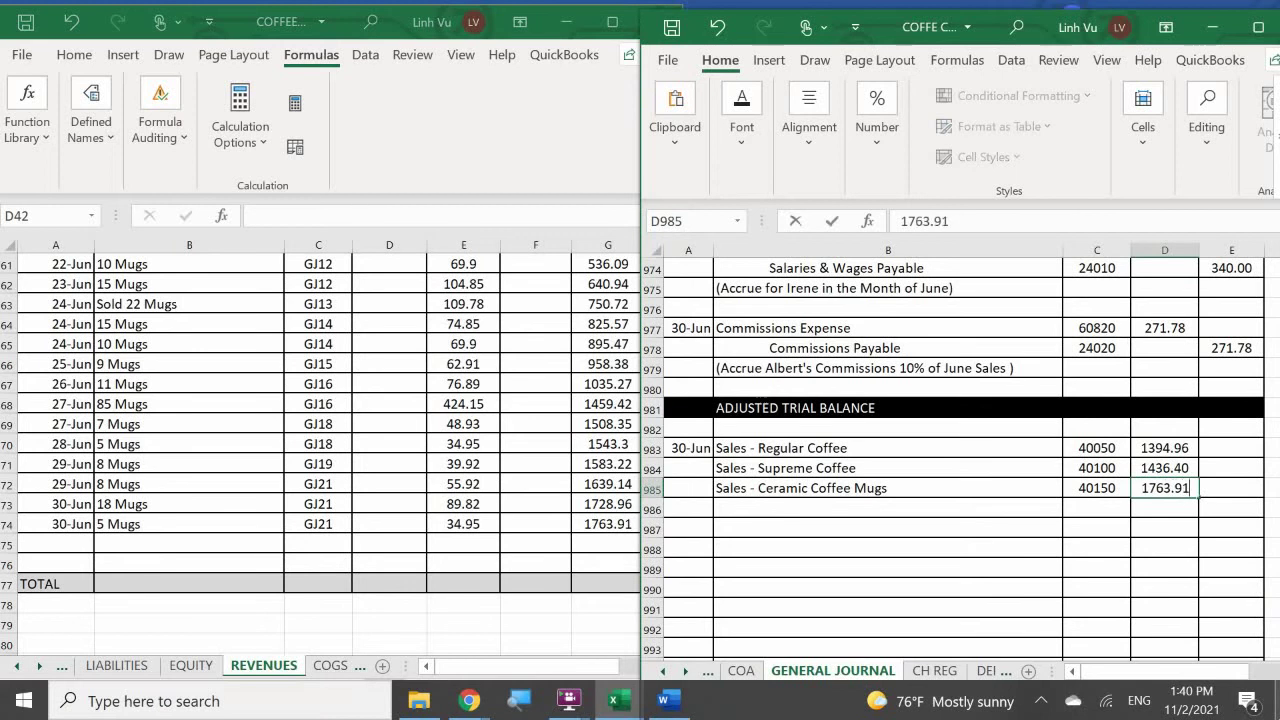
key("Return")
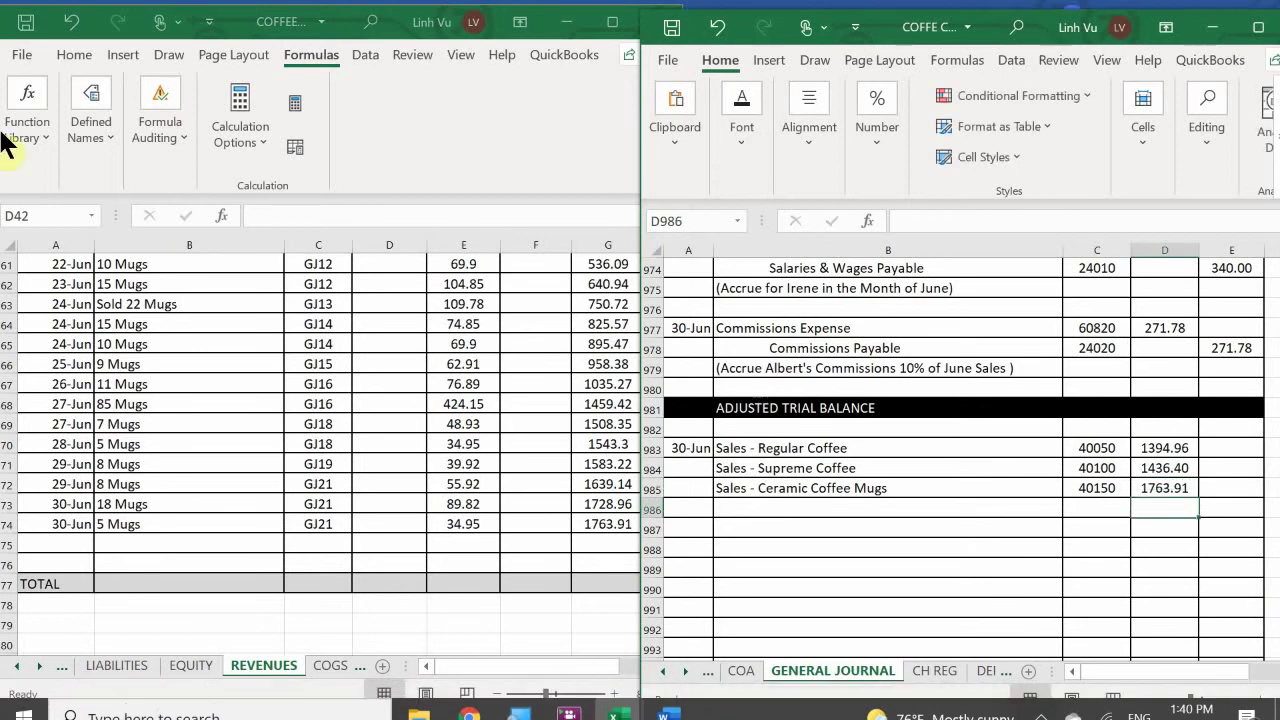
Add a CLOSE row dated 6/30 with posting reference GJ24 in row 75 of the Sales – Ceramic Coffee Mugs ledger account
left_click(40, 542)
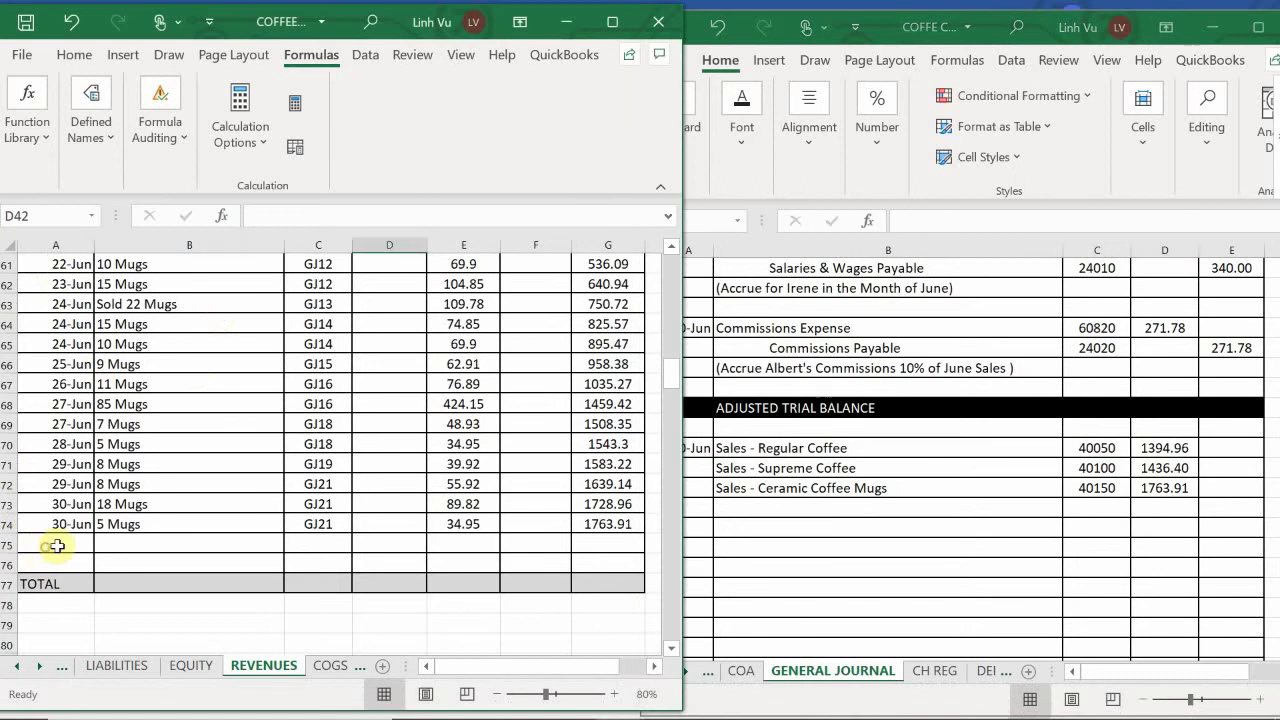
type("6/30")
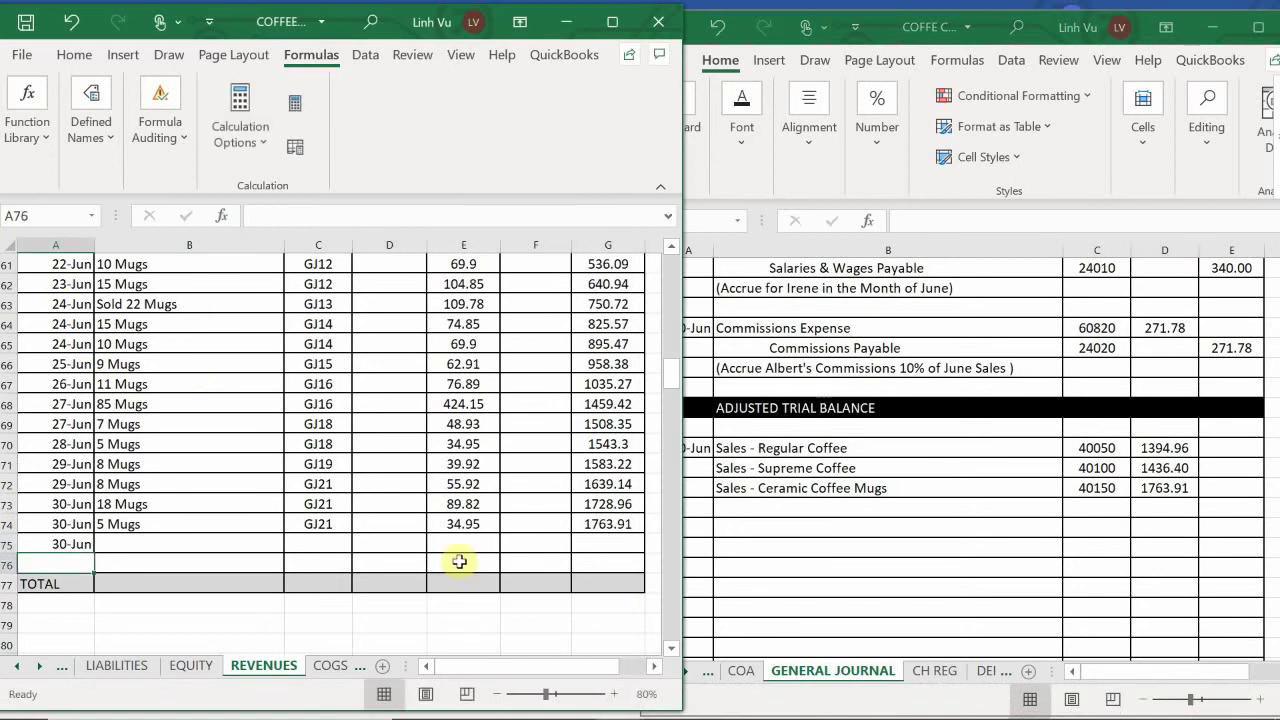
key("Tab")
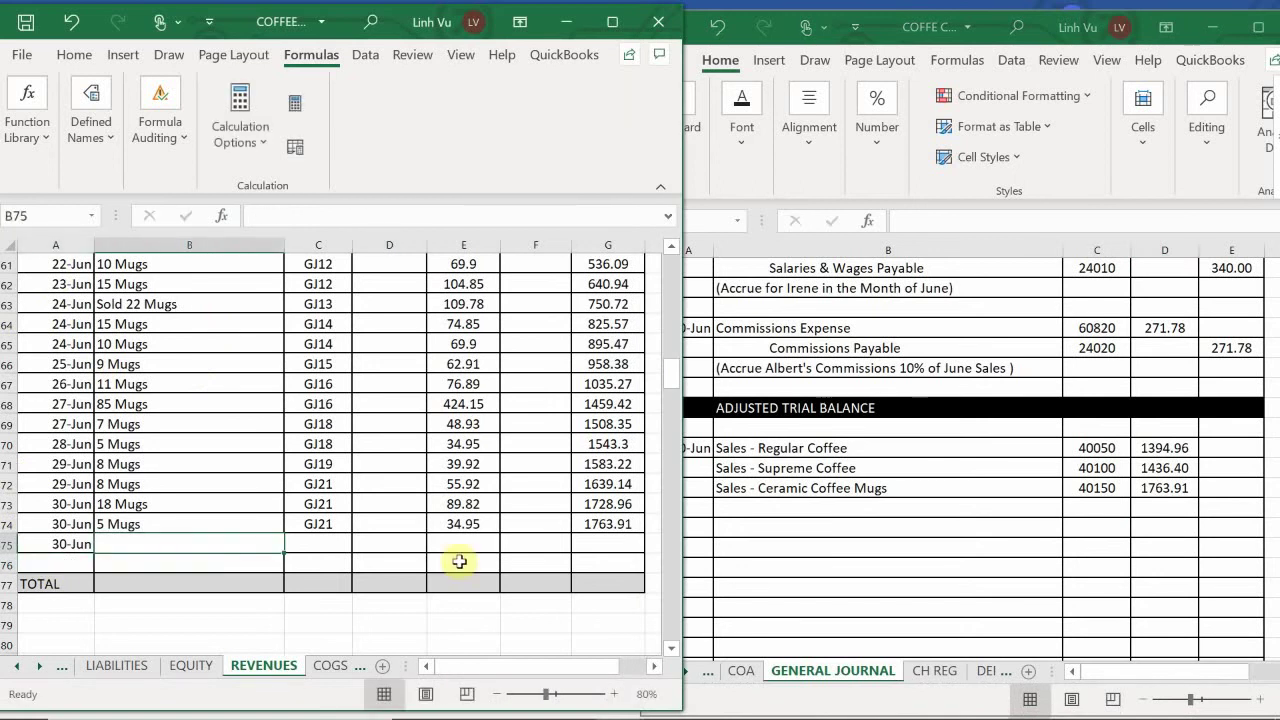
type("CKS")
key("BackSpace")
key("BackSpace")
type("LOSE")
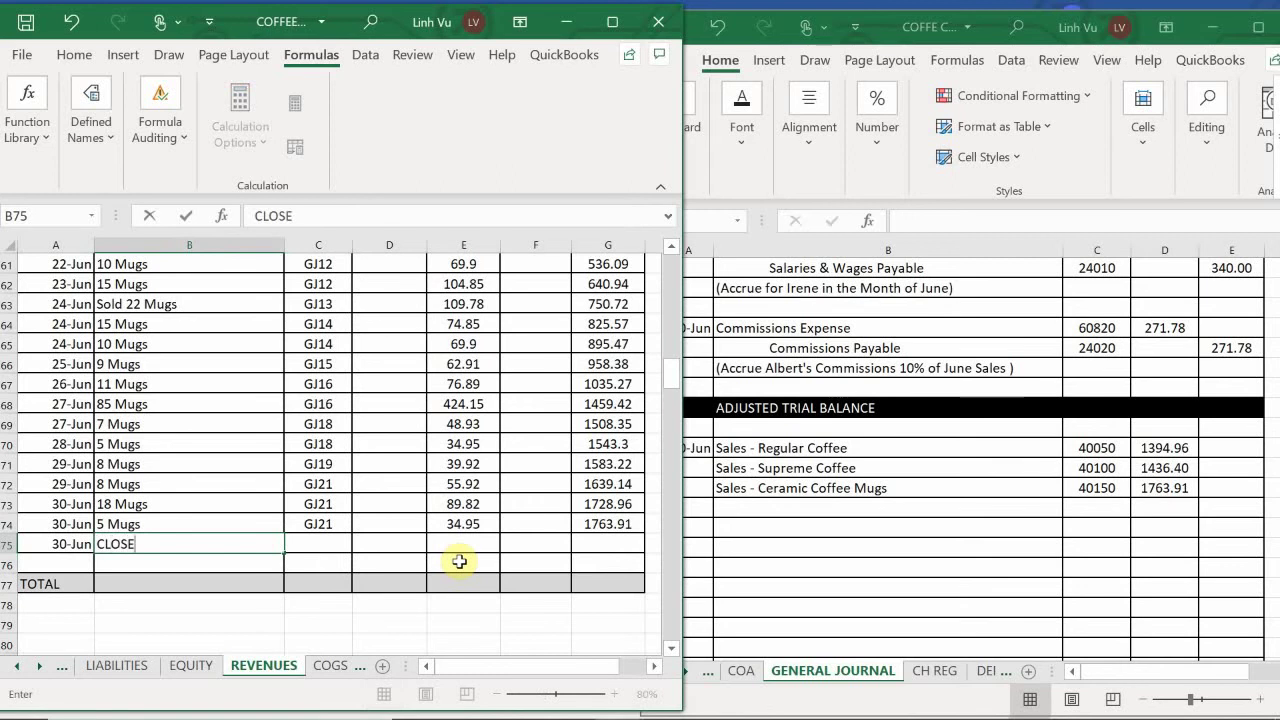
key("Tab")
type("GJ")
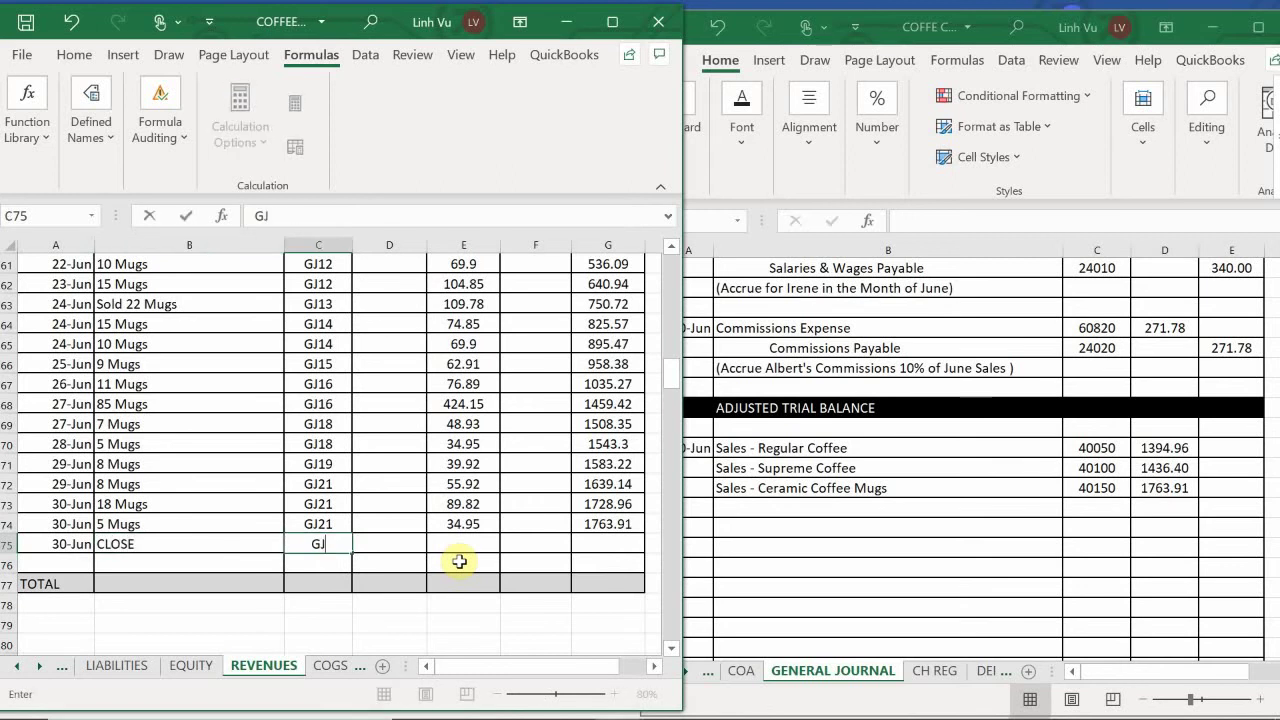
type("24")
key("Tab")
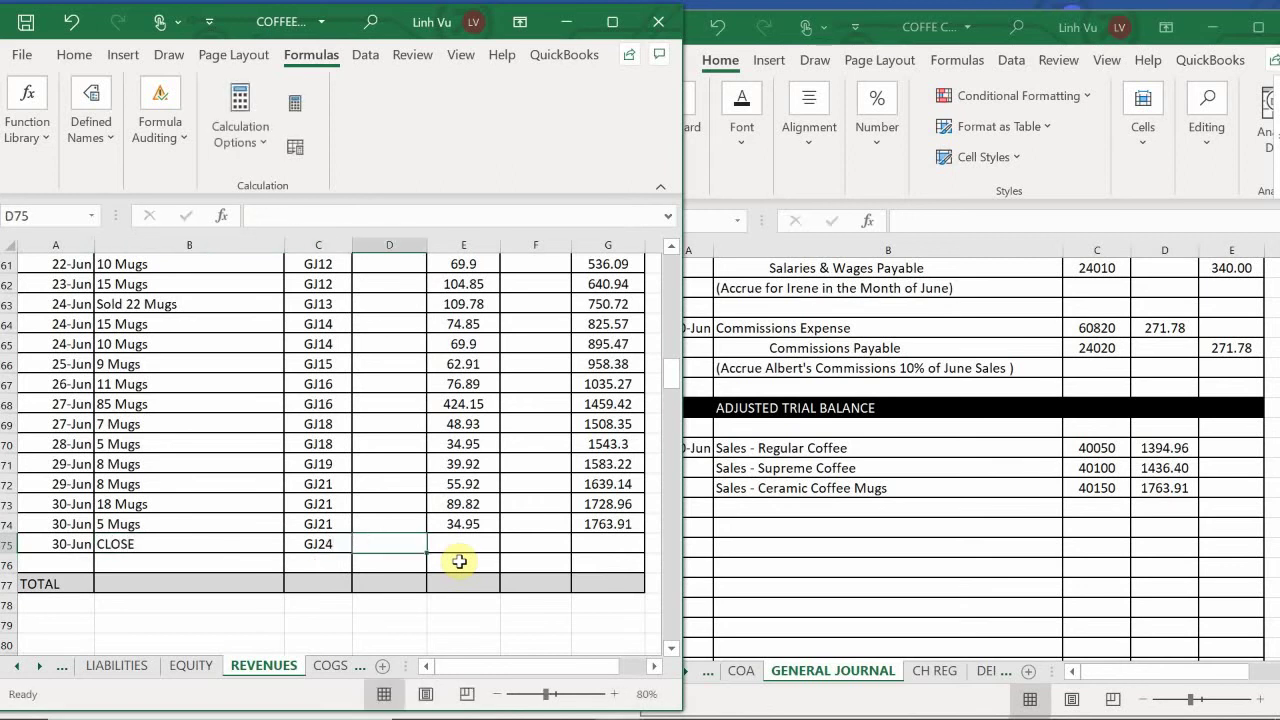
Enter a 1763.91 debit in the Ceramic Coffee Mugs CLOSE row and extend the running credit balance formula to G75
type("1763.91")
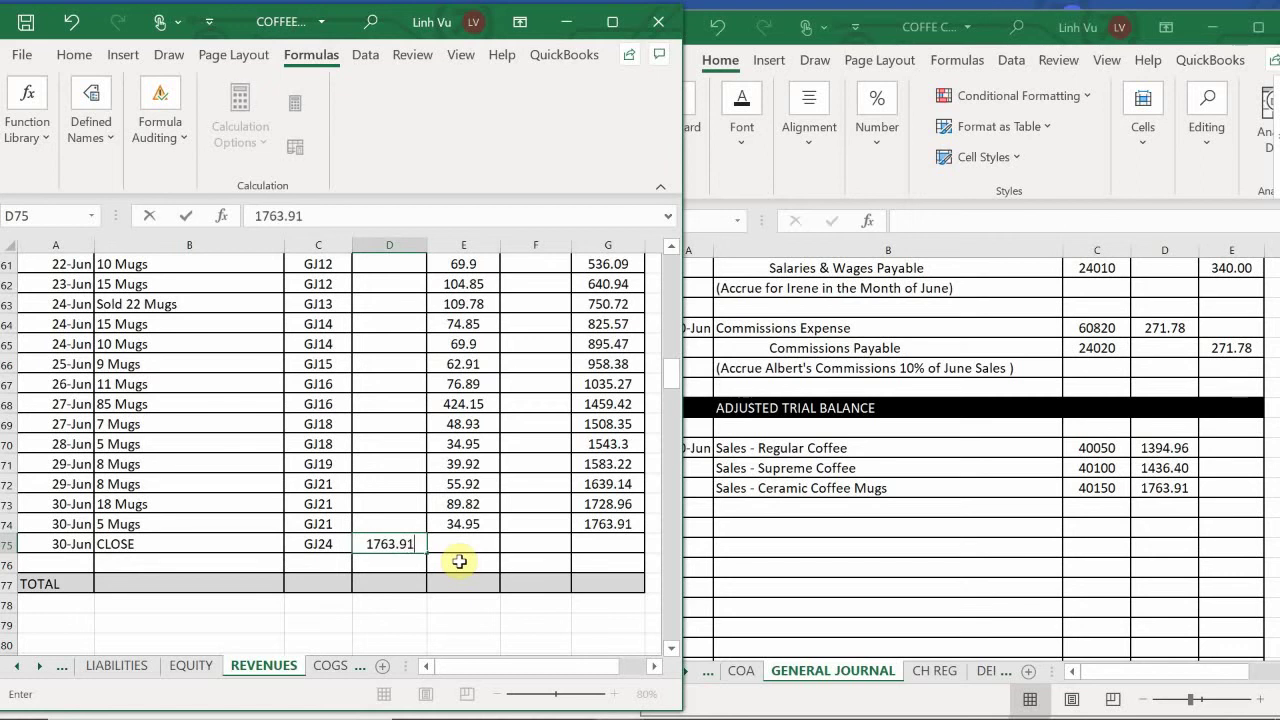
key("Return")
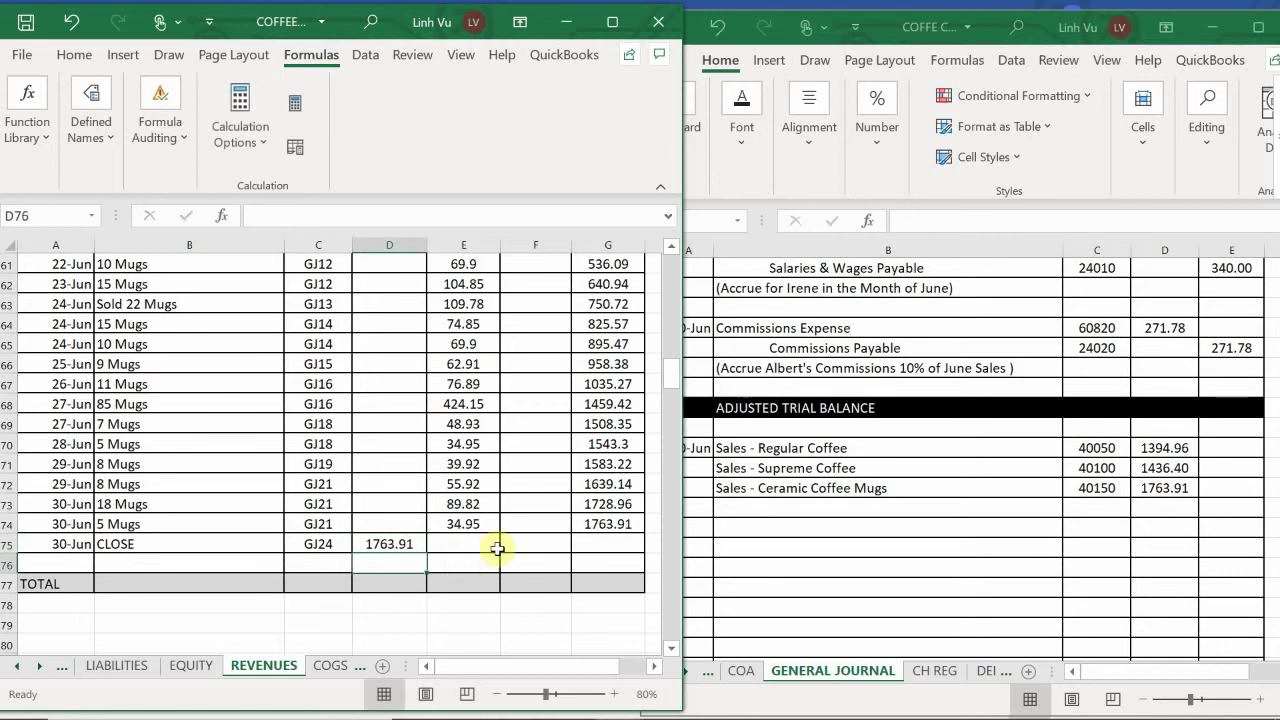
left_click(627, 524)
left_click_drag(646, 535, 648, 550)
Enter Sales - Medium Regular Coffee with PR 40300 in row 986 of the general journal
scroll(510, 454, "down", 7)
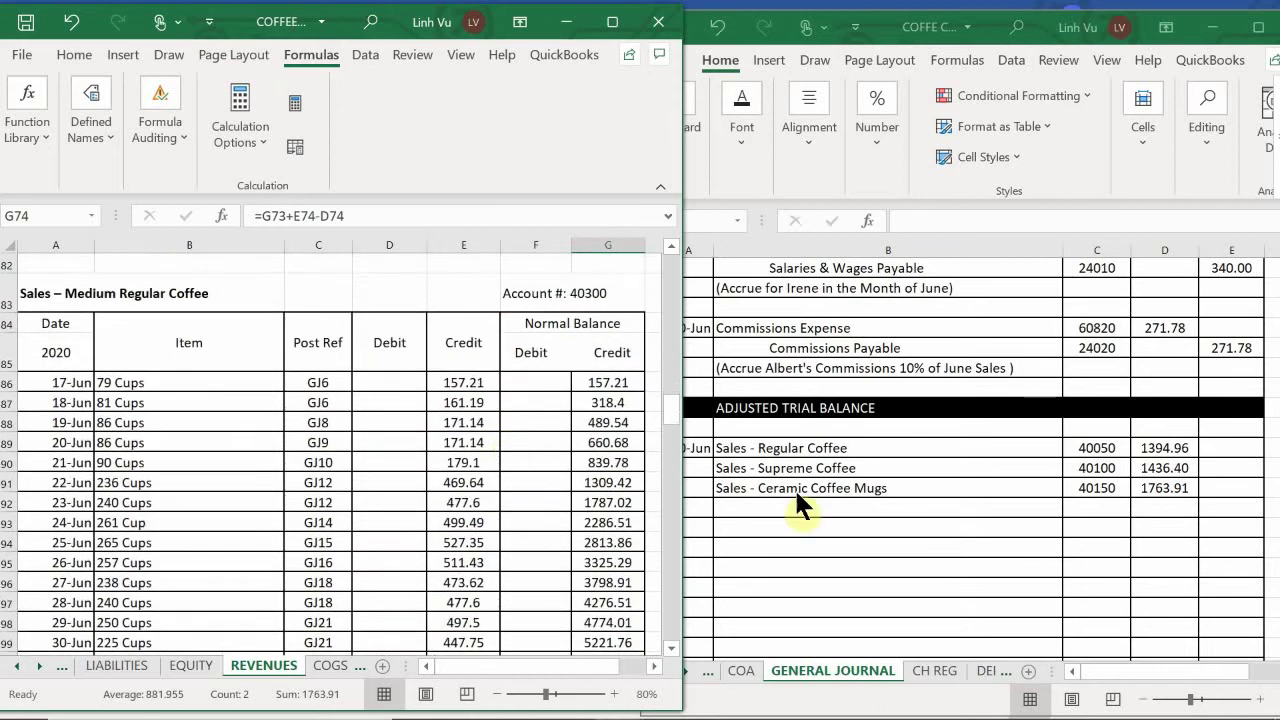
left_click(748, 508)
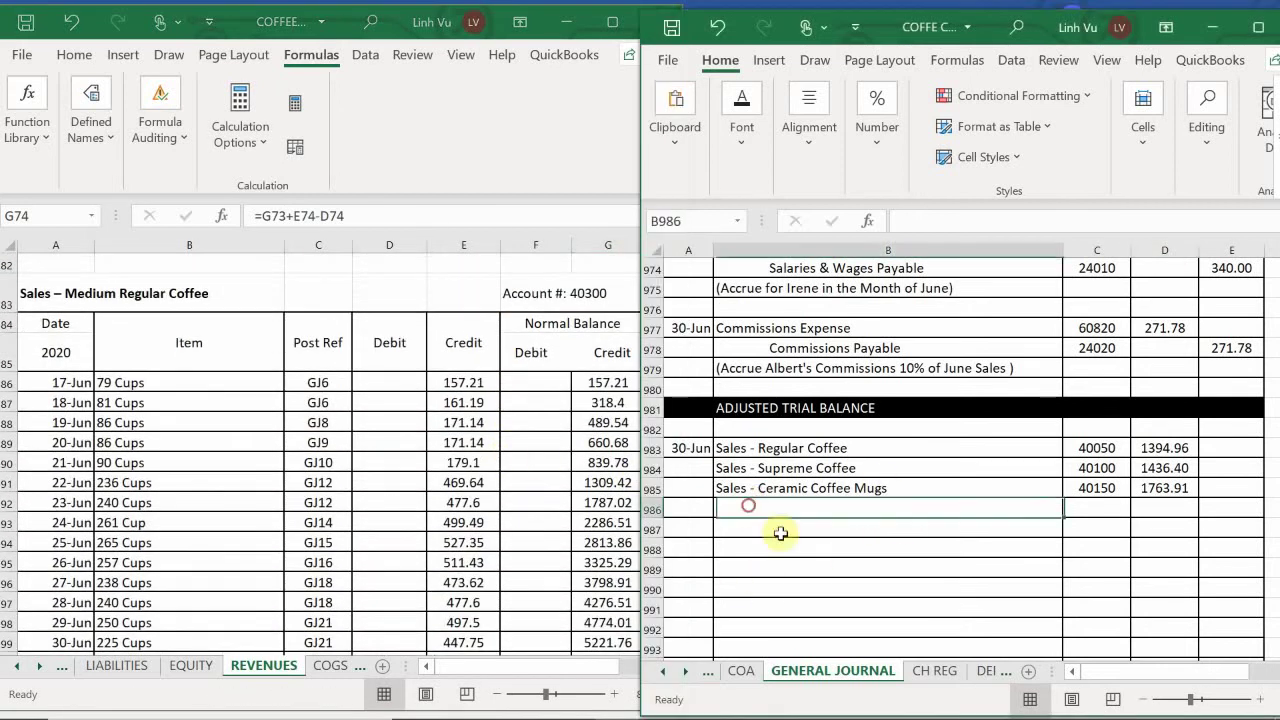
type("Sales - ")
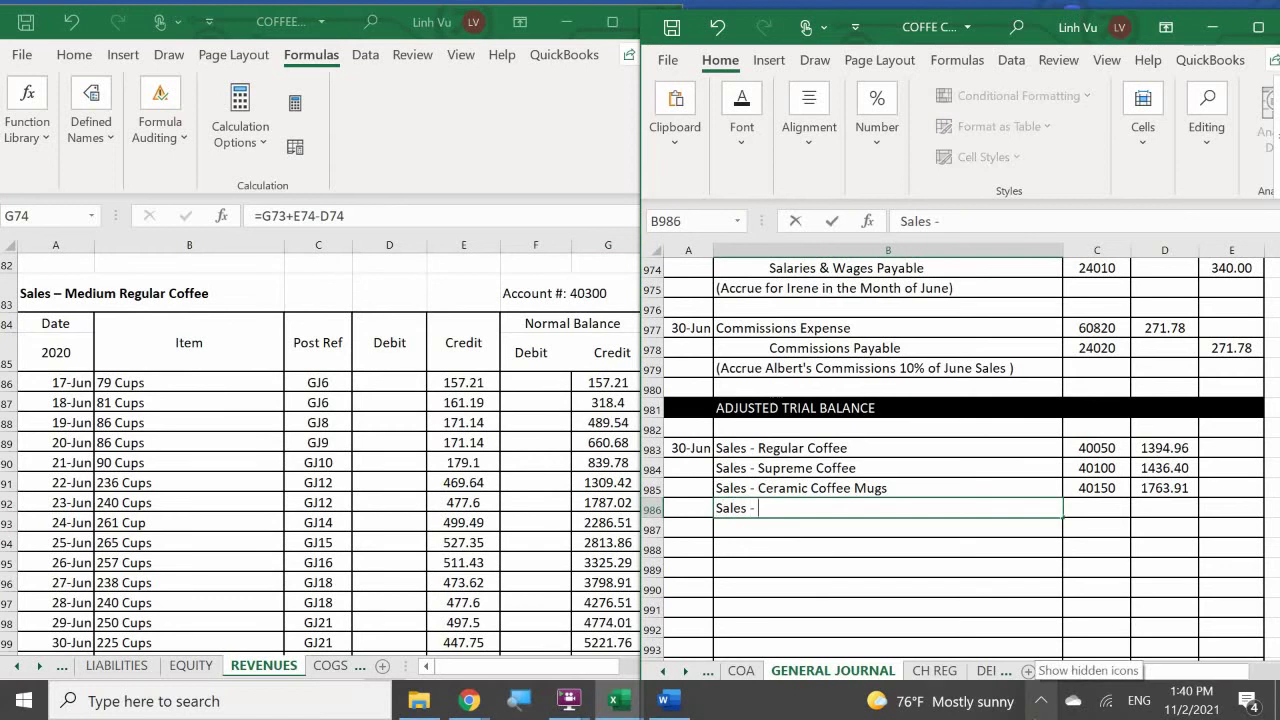
type("Medium Regular")
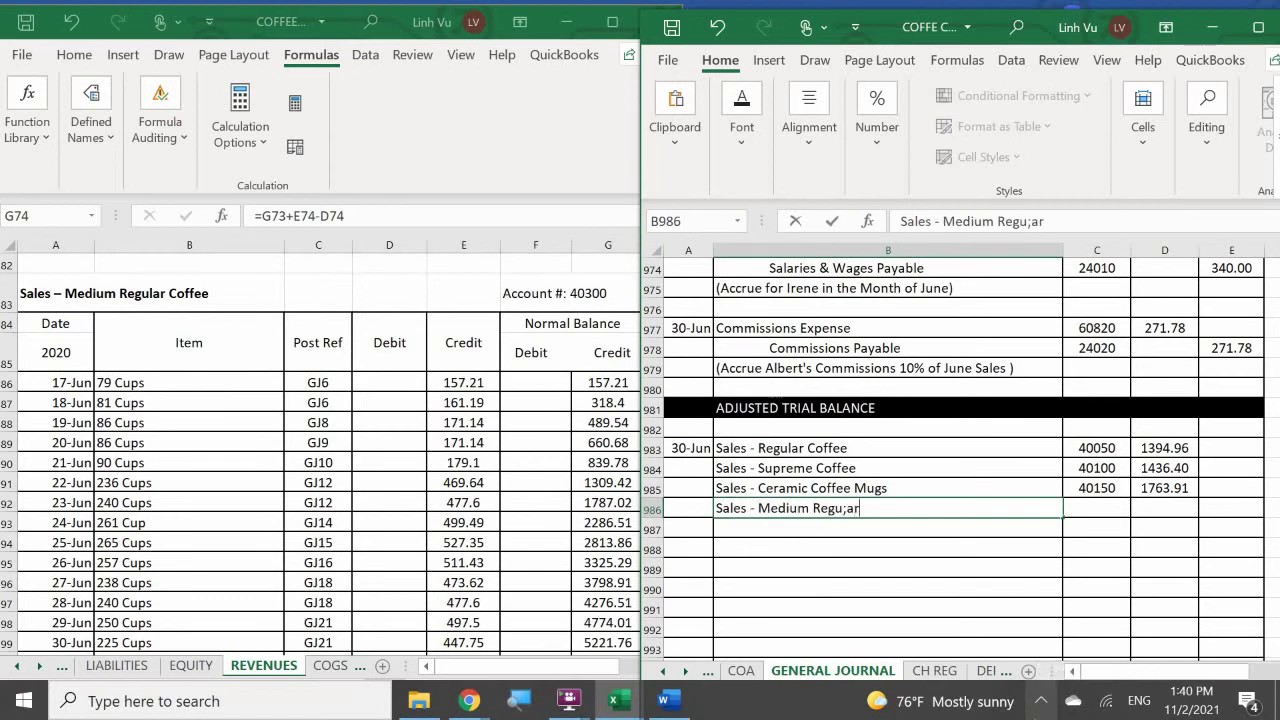
type(" Coffee")
key("Tab")
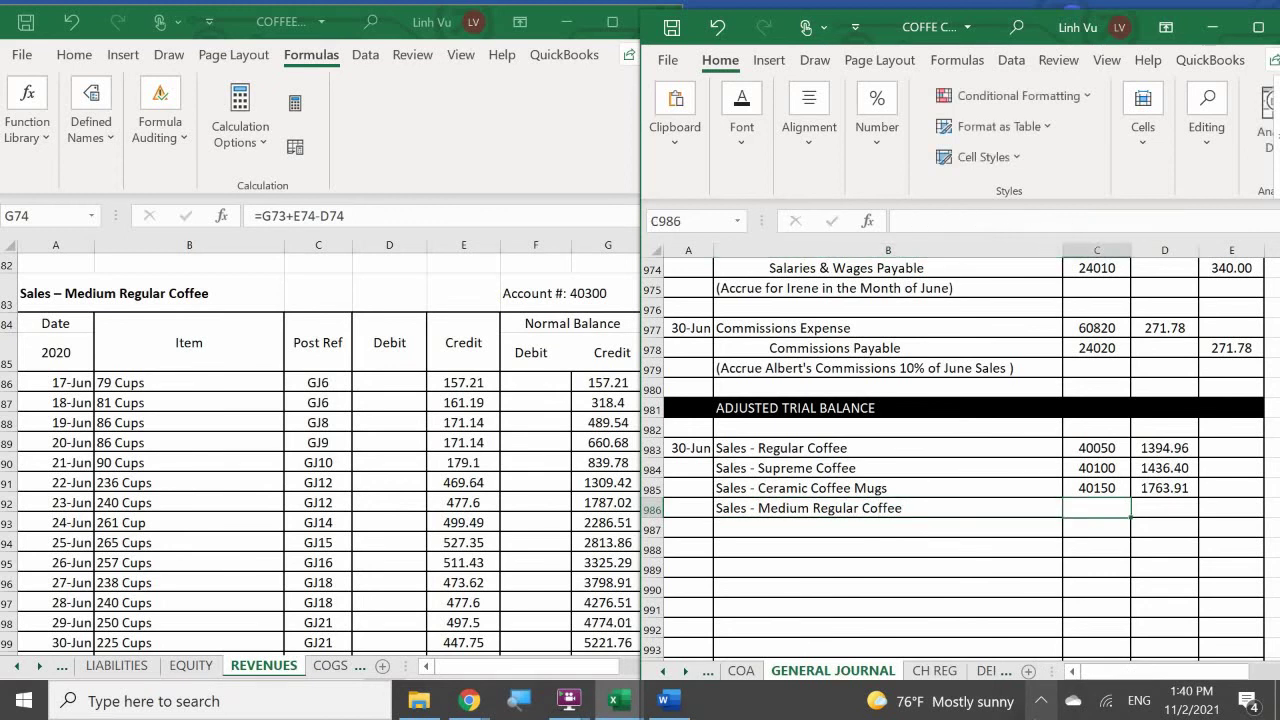
type("40")
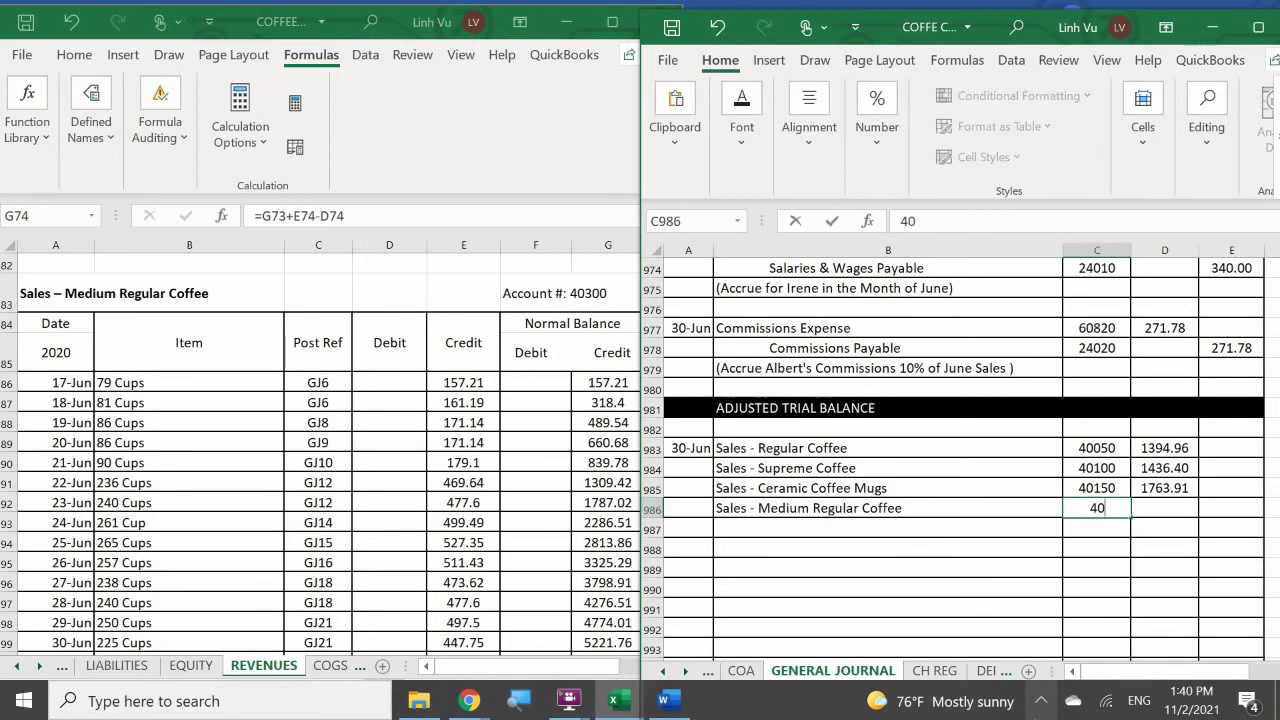
type("300")
key("Tab")
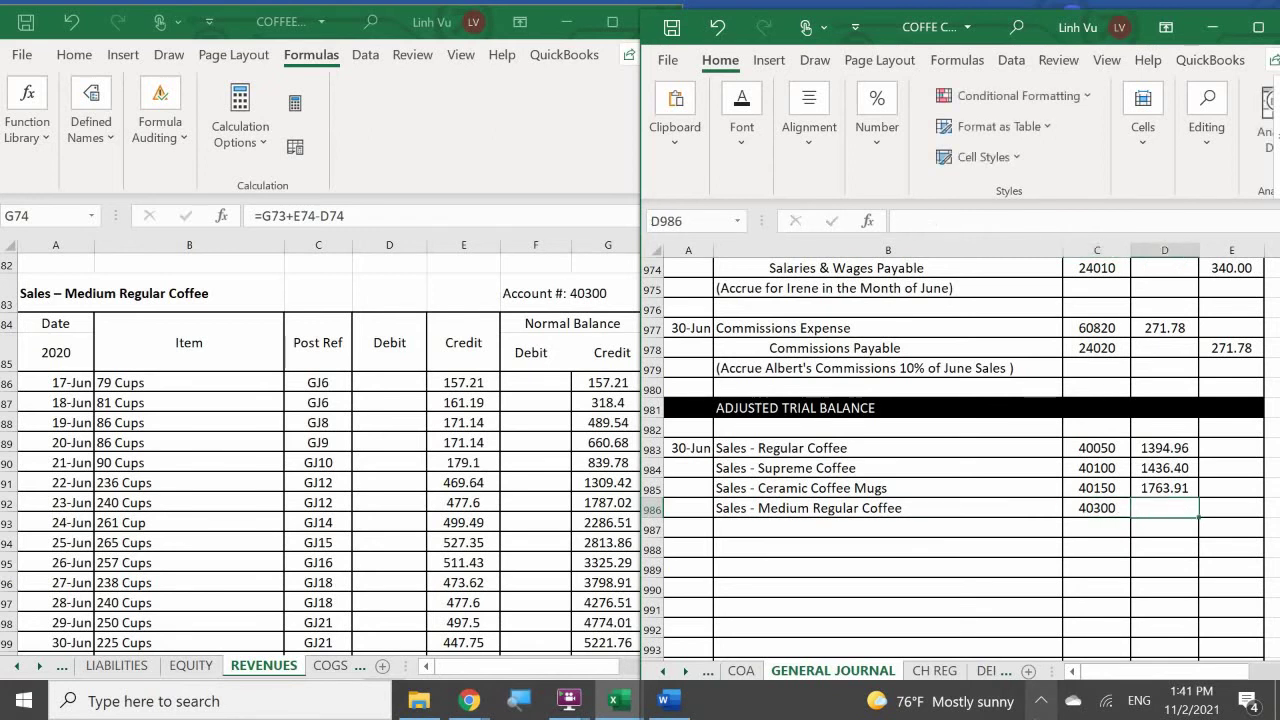
Enter 5221.76 as the Medium Regular Coffee debit in journal cell D986, taking it from the ledger account's final credit balance
left_click(445, 595)
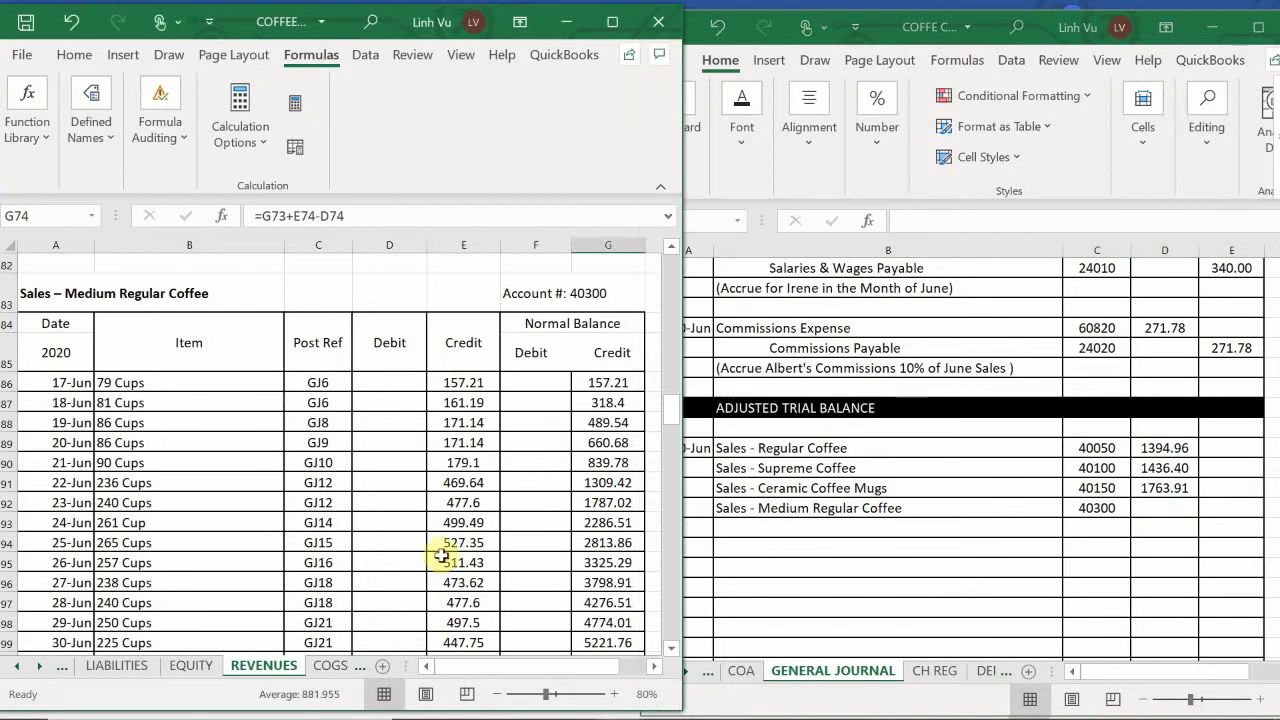
scroll(442, 556, "down", 1)
scroll(442, 556, "up", 1)
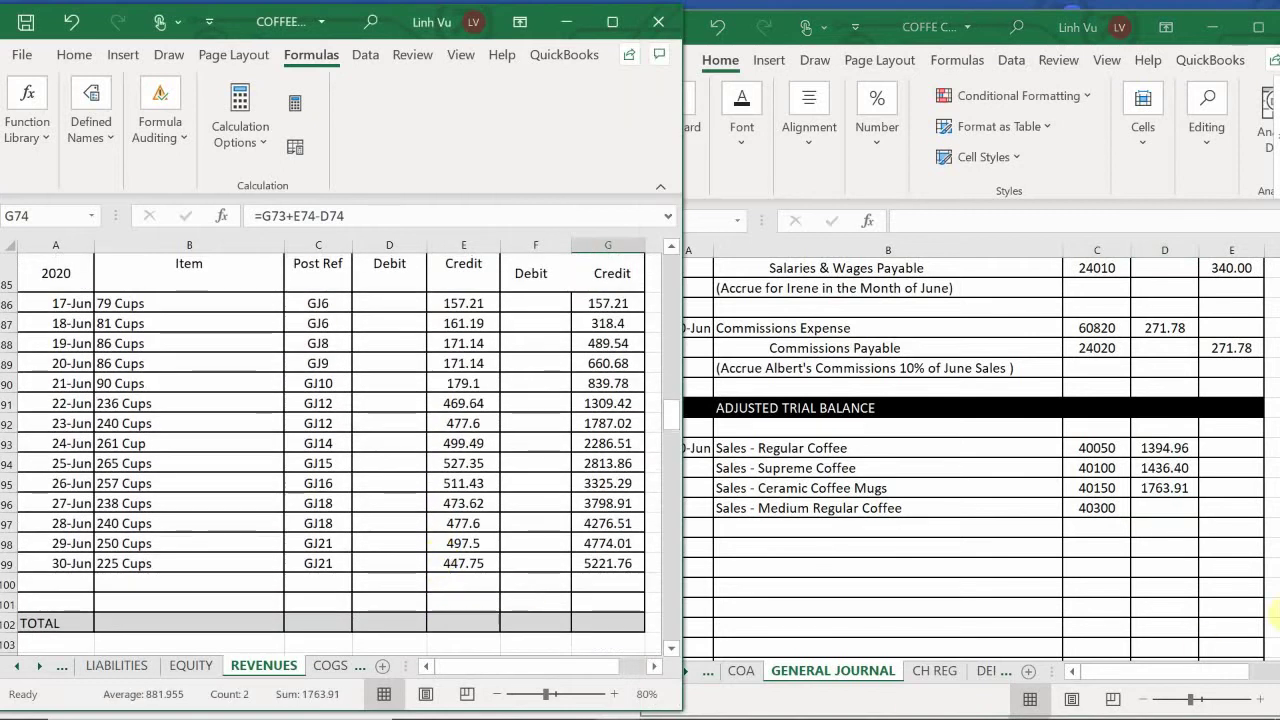
left_click(1152, 508)
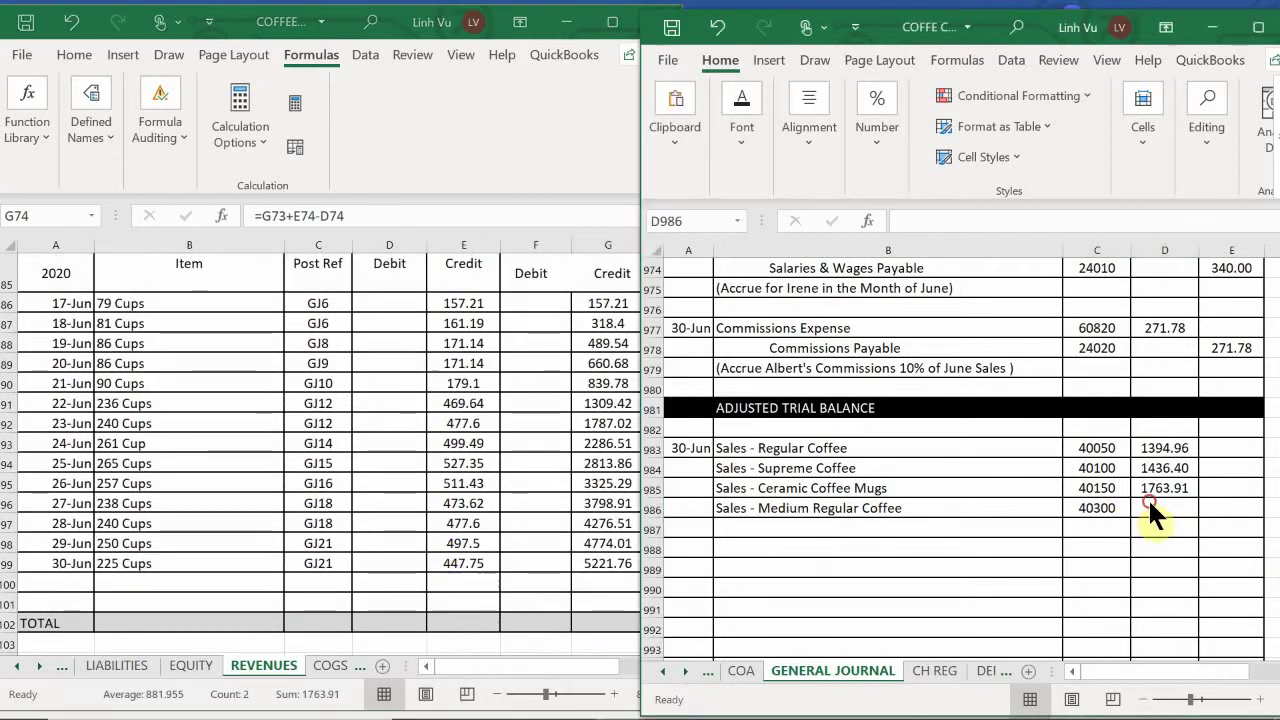
type("52")
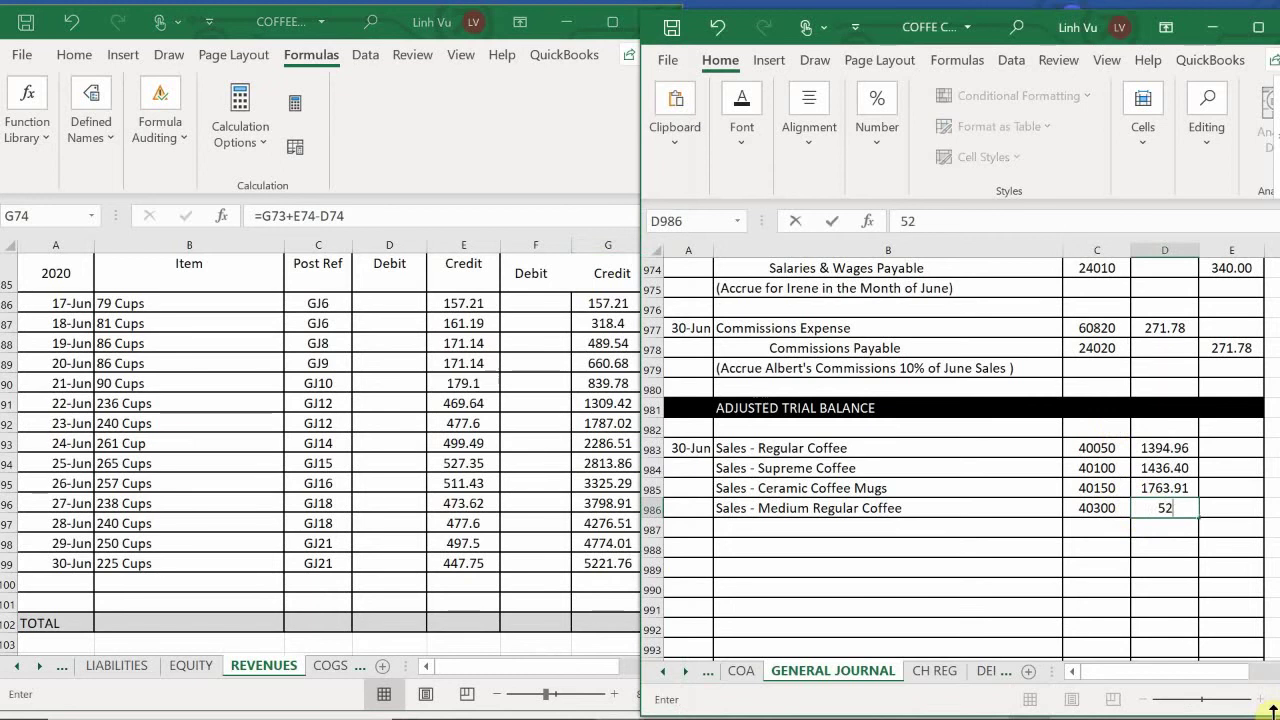
type("21.76")
key("Return")
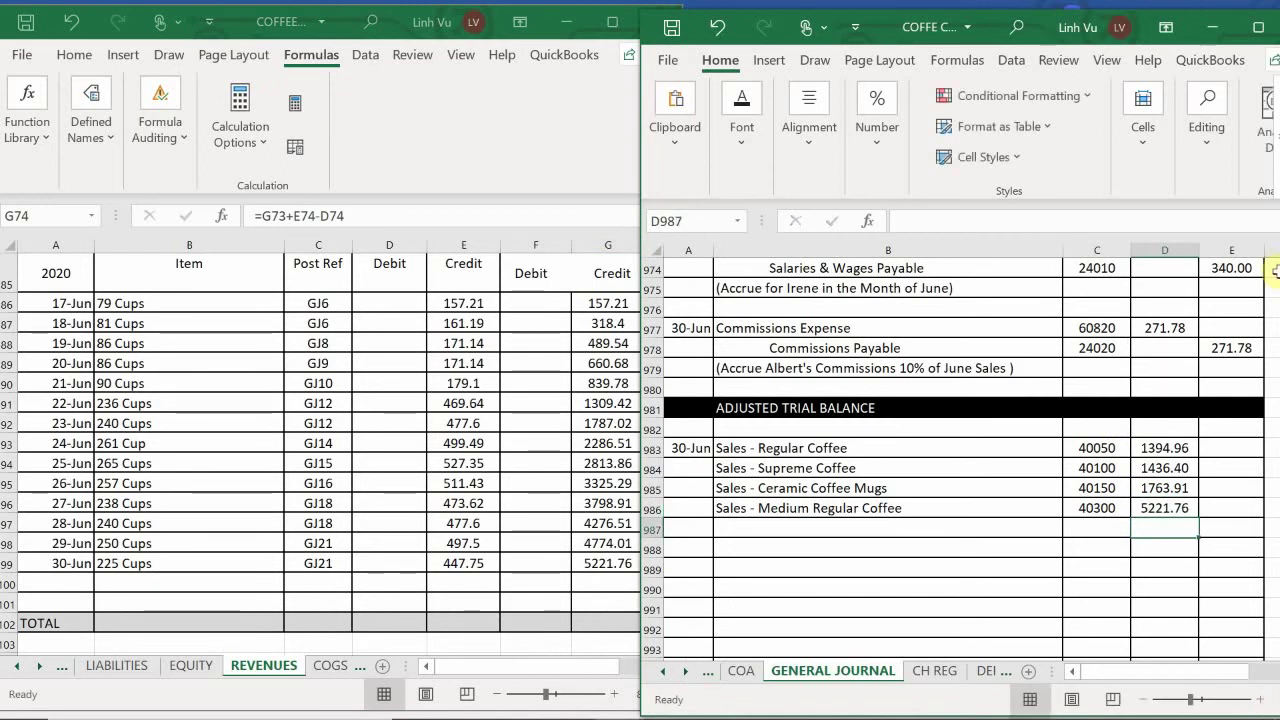
Add a CLOSE row dated 6/30 with posting reference GJ24 in row 100 of the Sales – Medium Regular Coffee ledger account
left_click(55, 580)
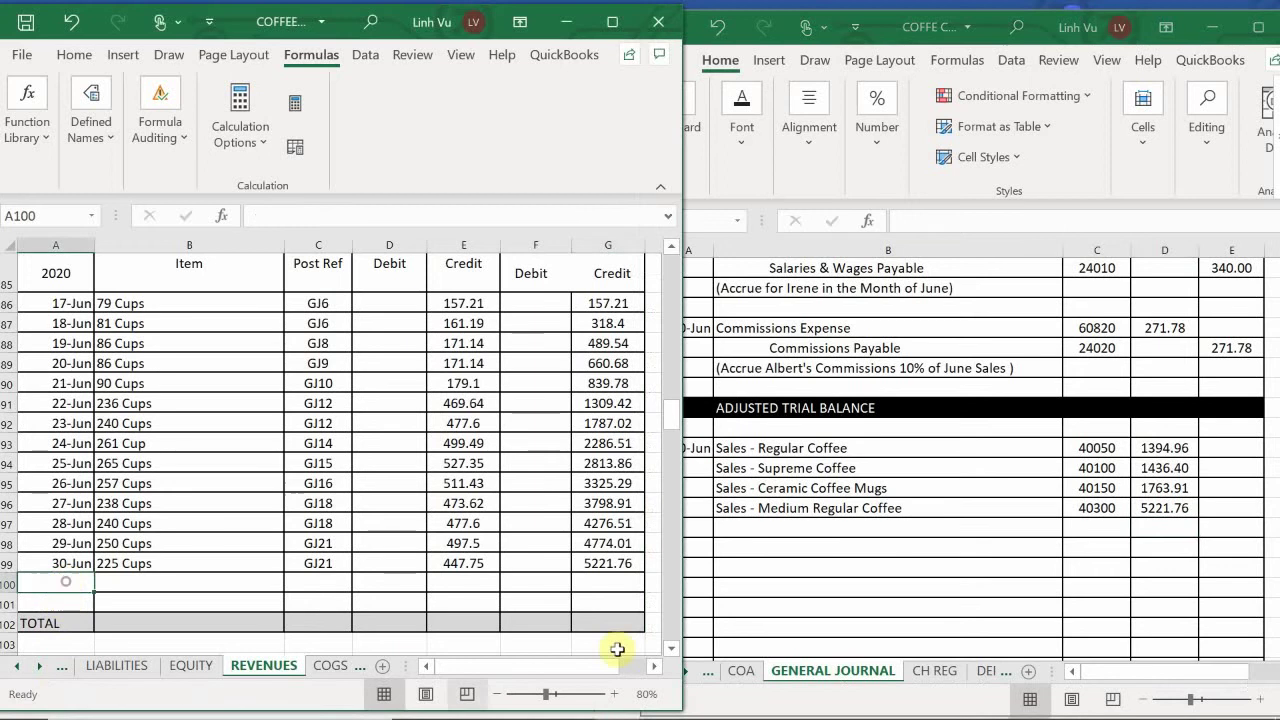
type("6/30")
key("Return")
key("Right")
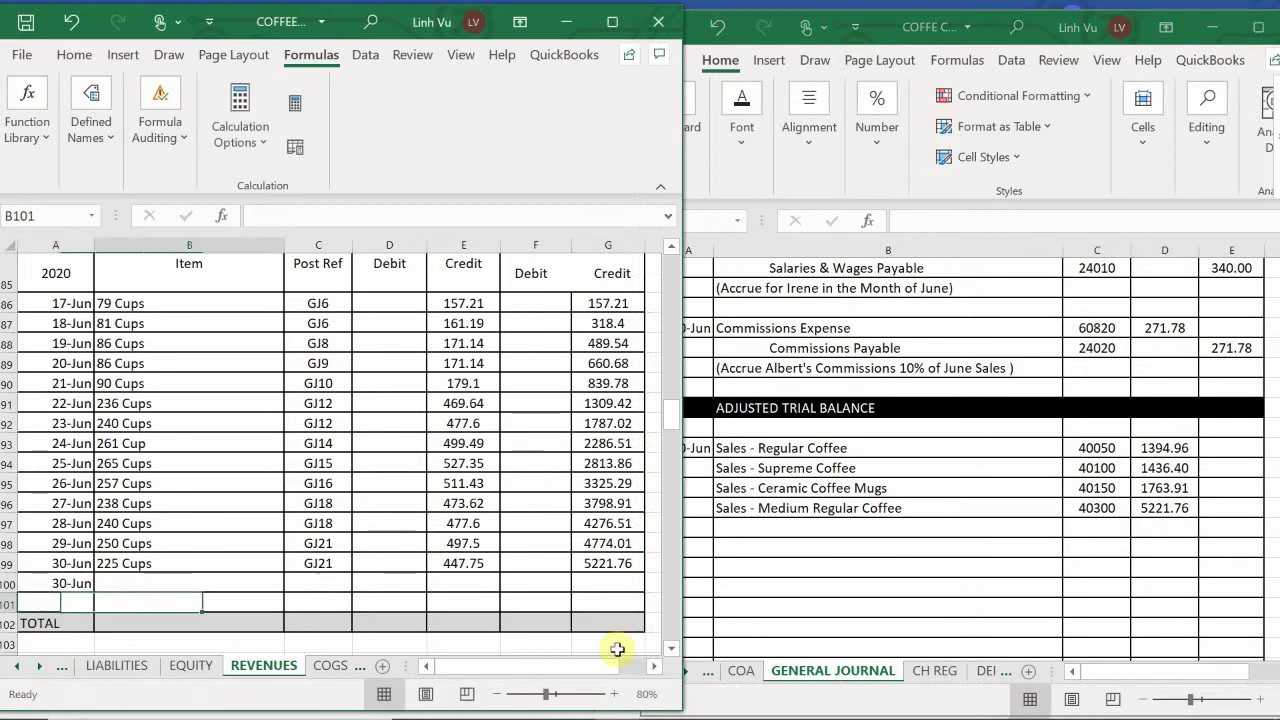
key("Up")
type("CK")
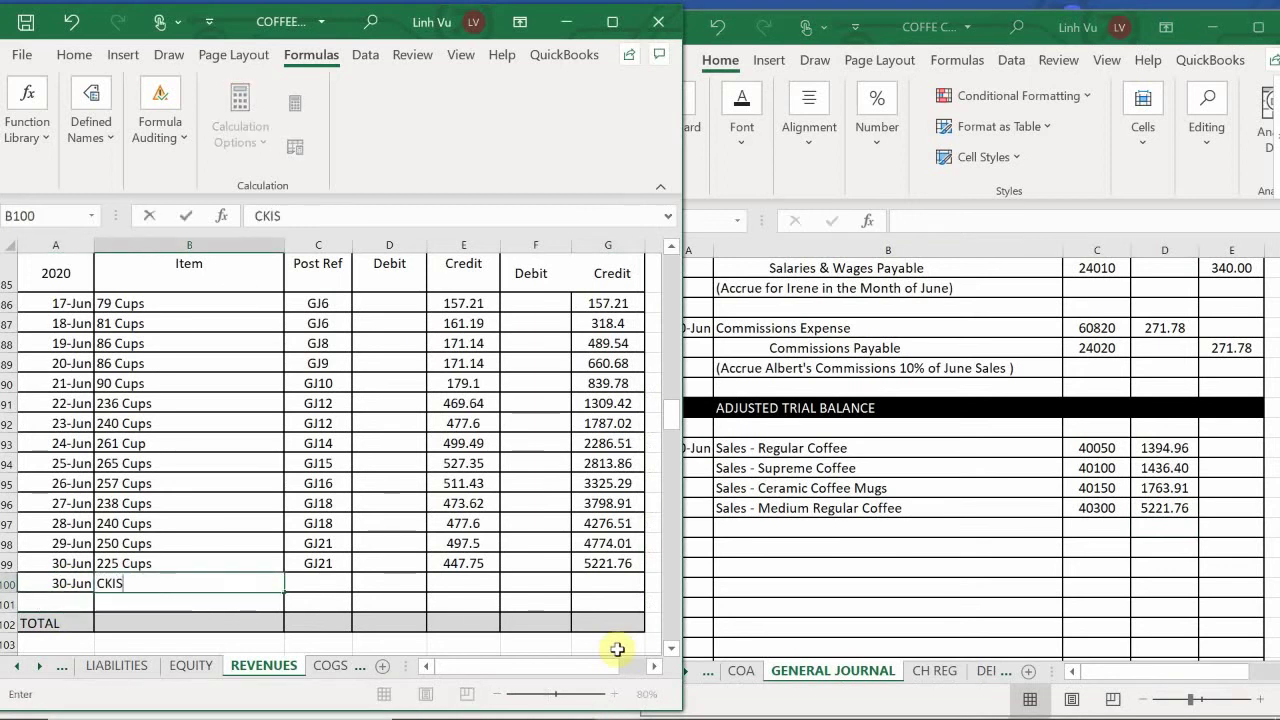
type("OSE")
key("Tab")
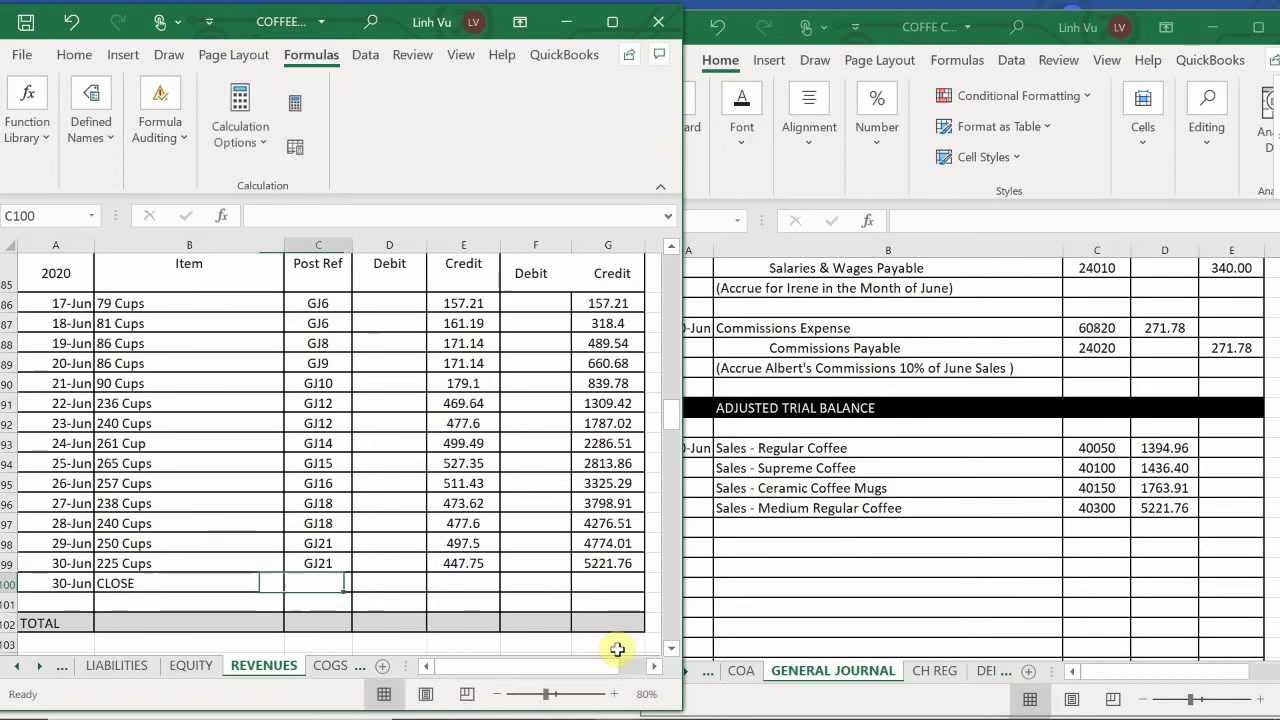
type("GJ24")
key("Tab")
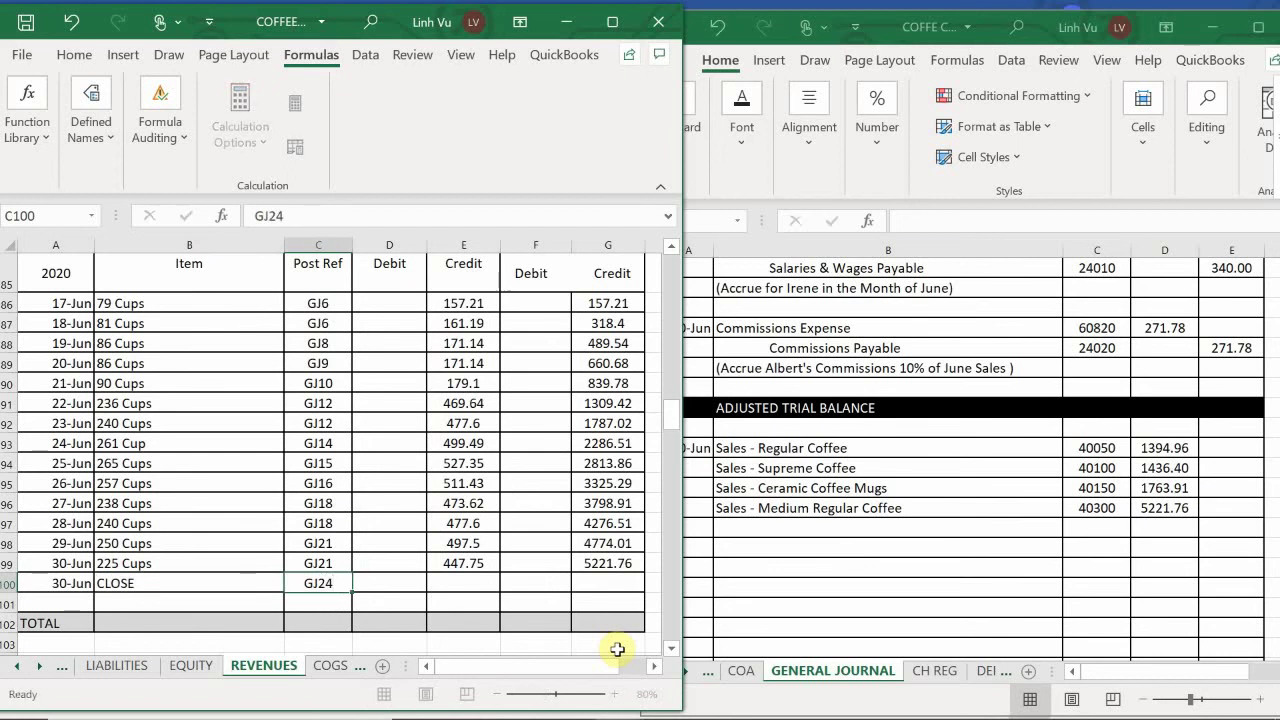
Enter a 5221.76 debit in the Medium Regular Coffee CLOSE row and extend the running credit balance formula to G100
type("522")
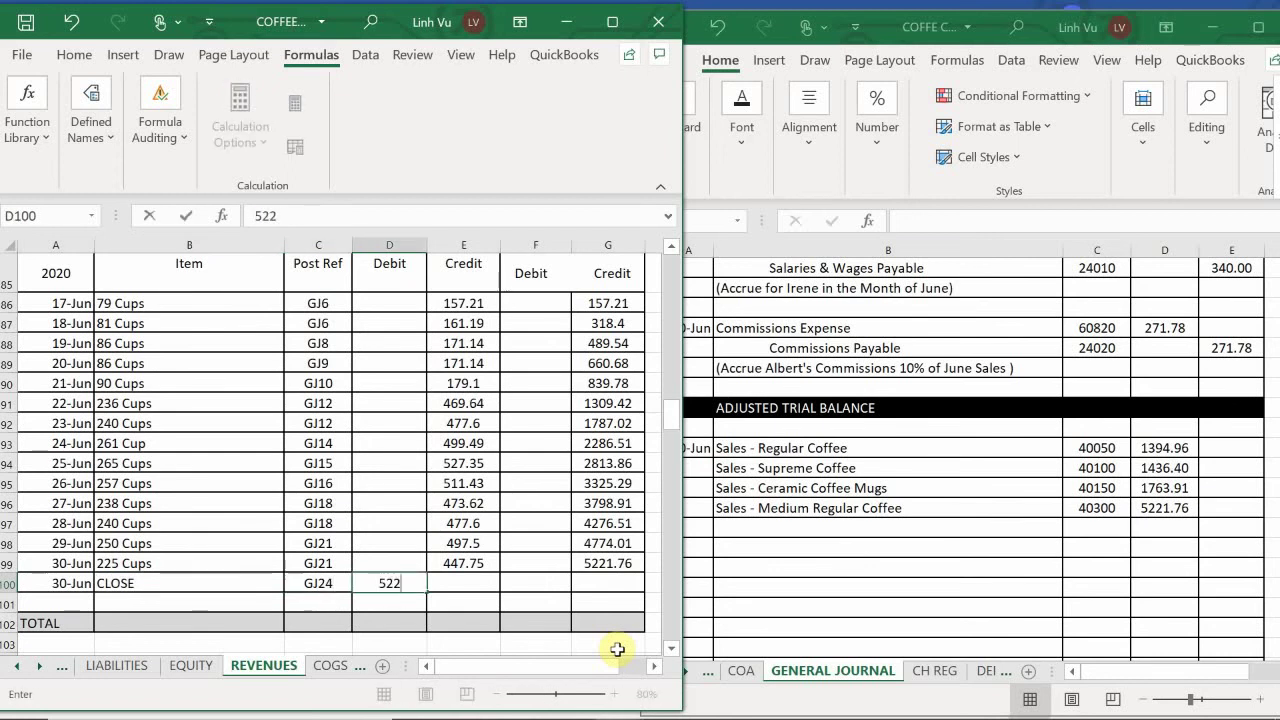
type("1.76")
key("Return")
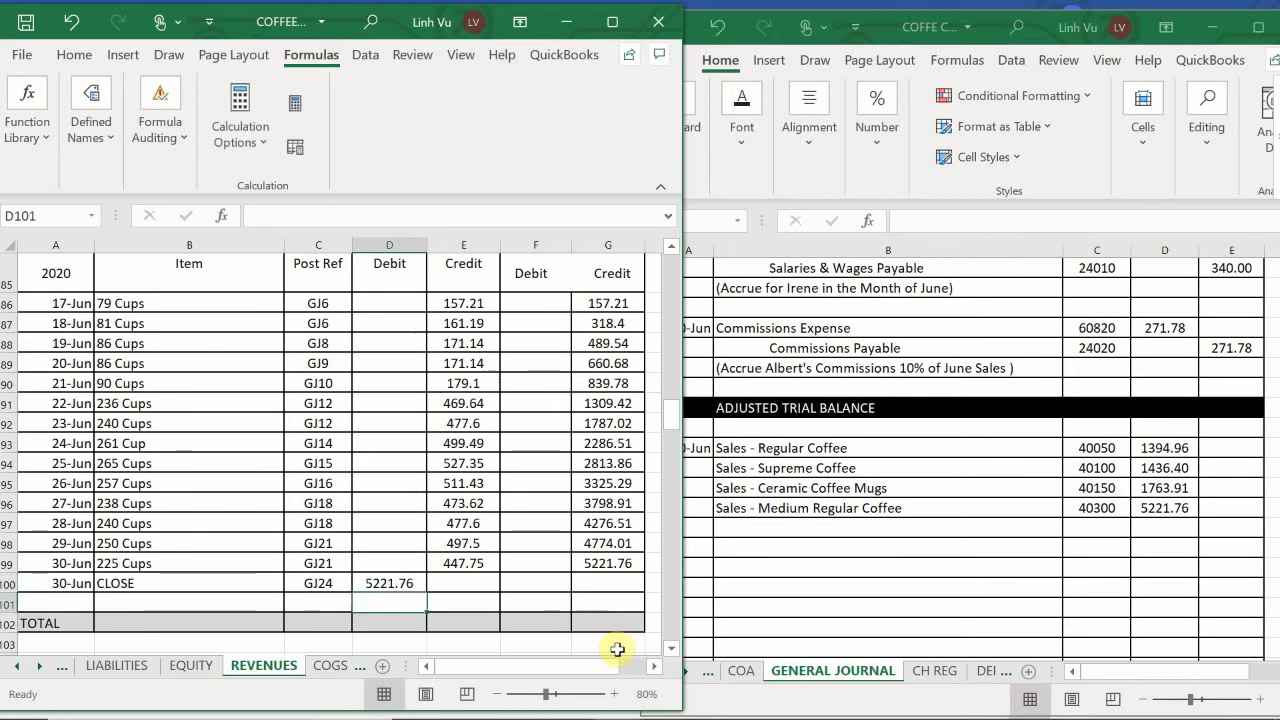
left_click(612, 563)
left_click_drag(645, 573, 645, 590)
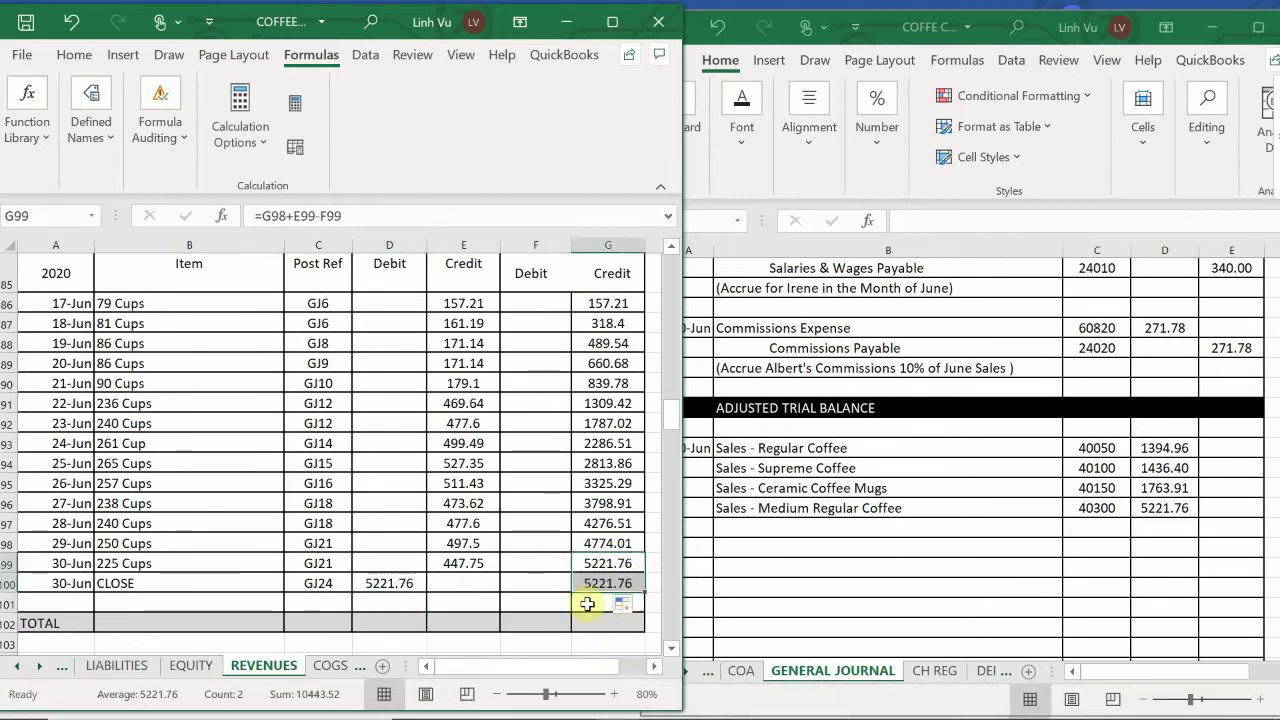
Enter Sales - Large Regular Coffee with PR 40350 in row 987 of the general journal
scroll(543, 531, "down", 4)
scroll(537, 537, "down", 2)
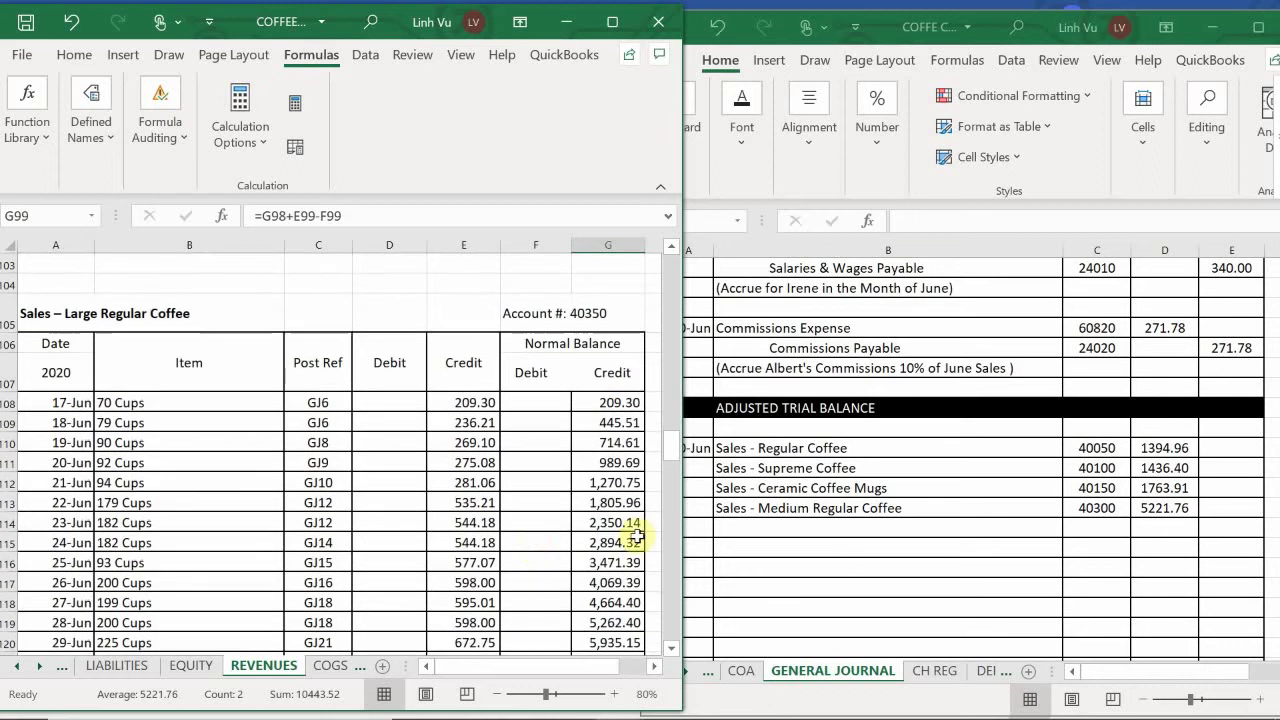
left_click(766, 521)
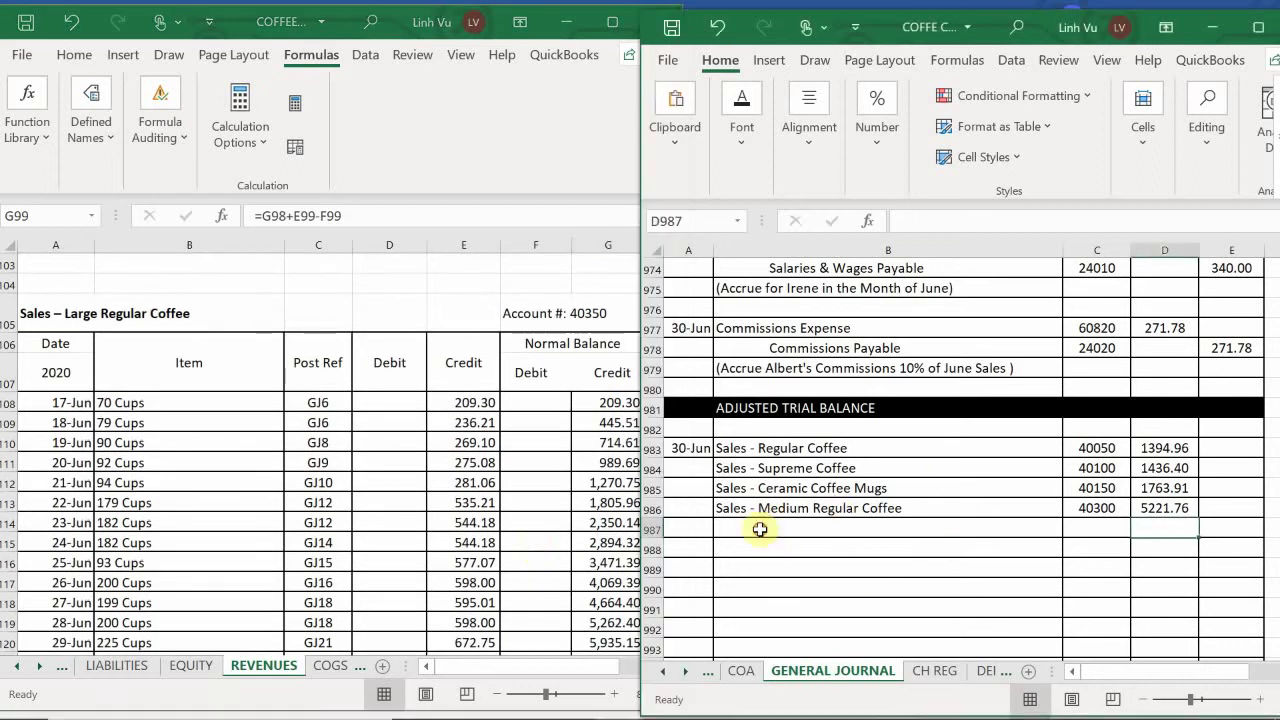
type("Sa")
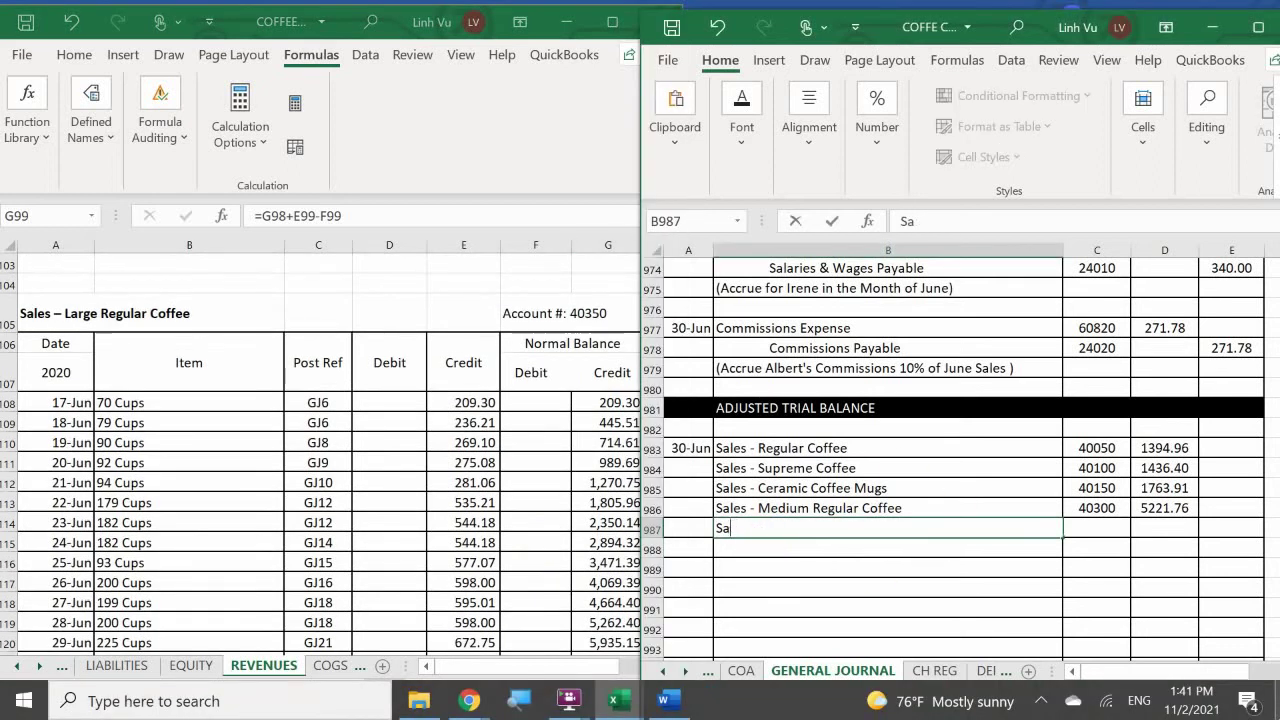
type("le")
key("BackSpace")
key("BackSpace")
type("les - R")
key("BackSpace")
type("Large Regular Coffee")
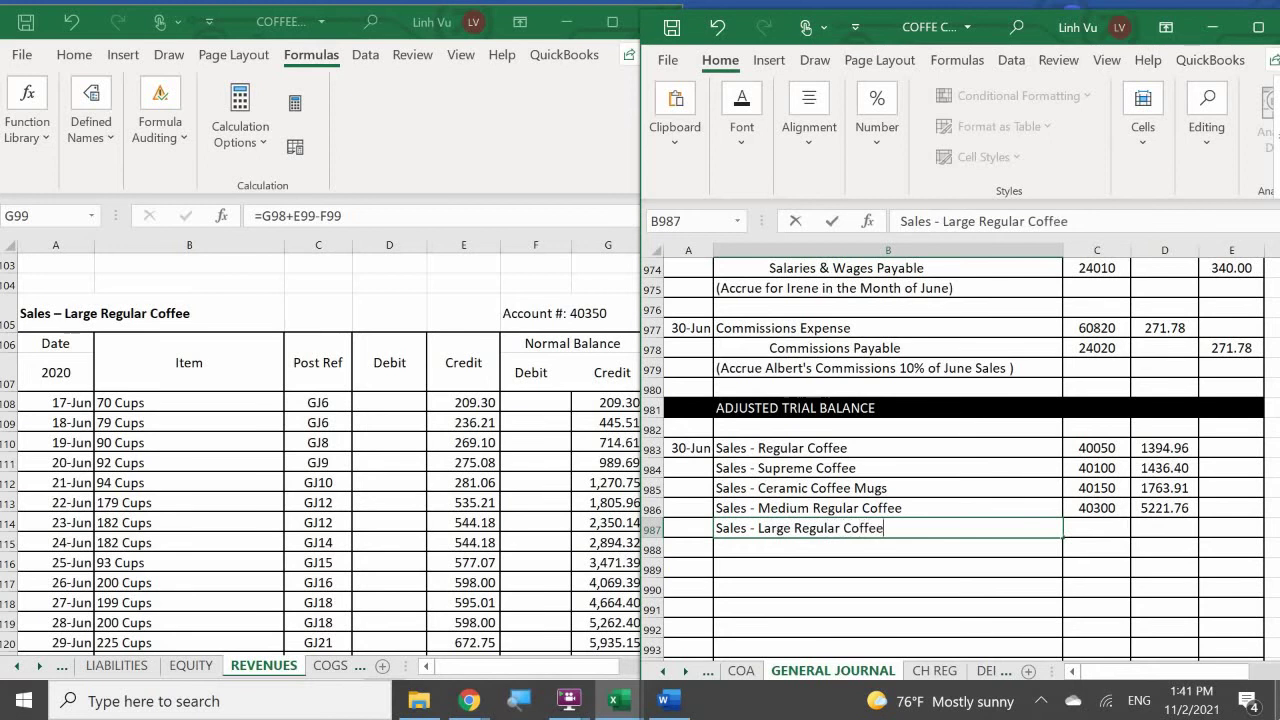
key("Tab")
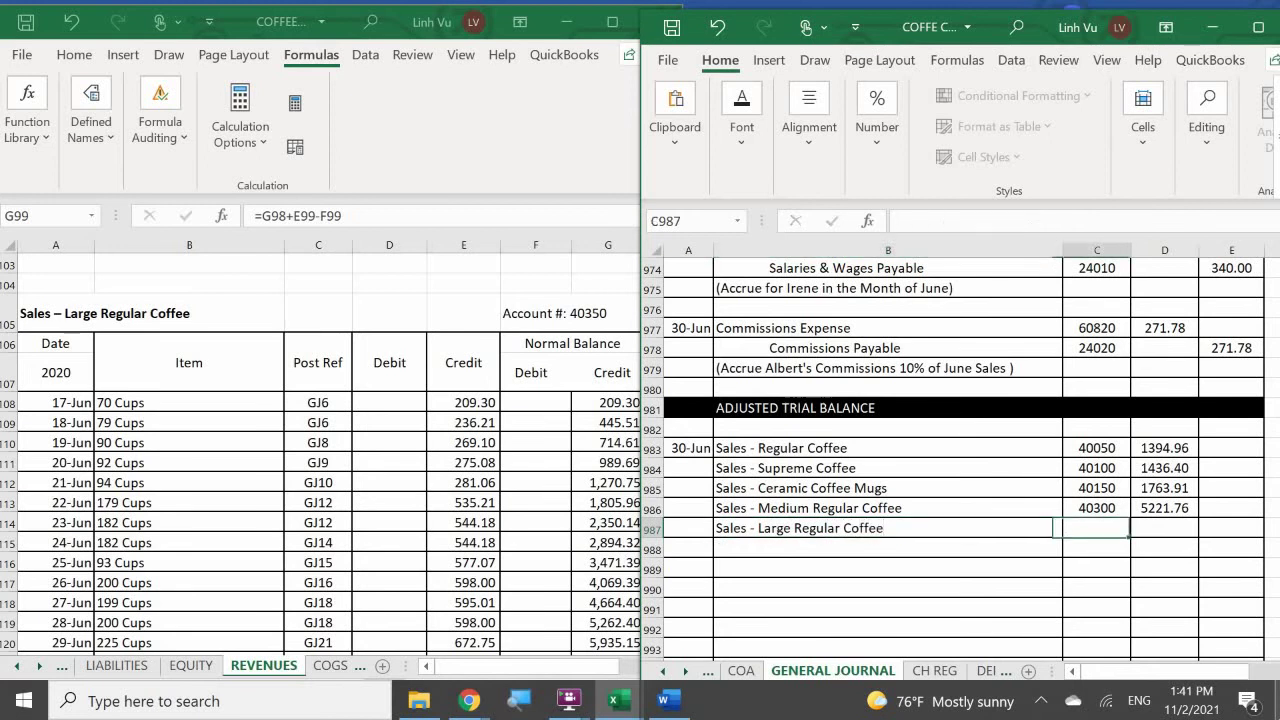
type("40350")
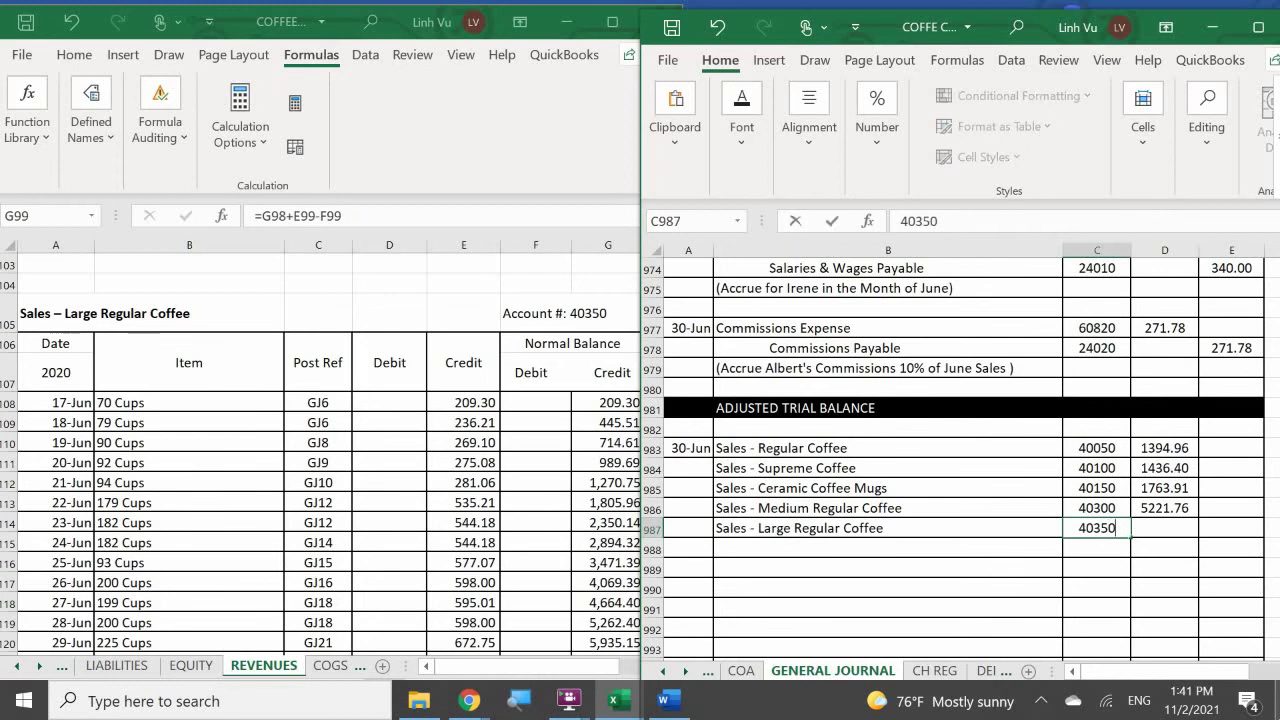
key("Tab")
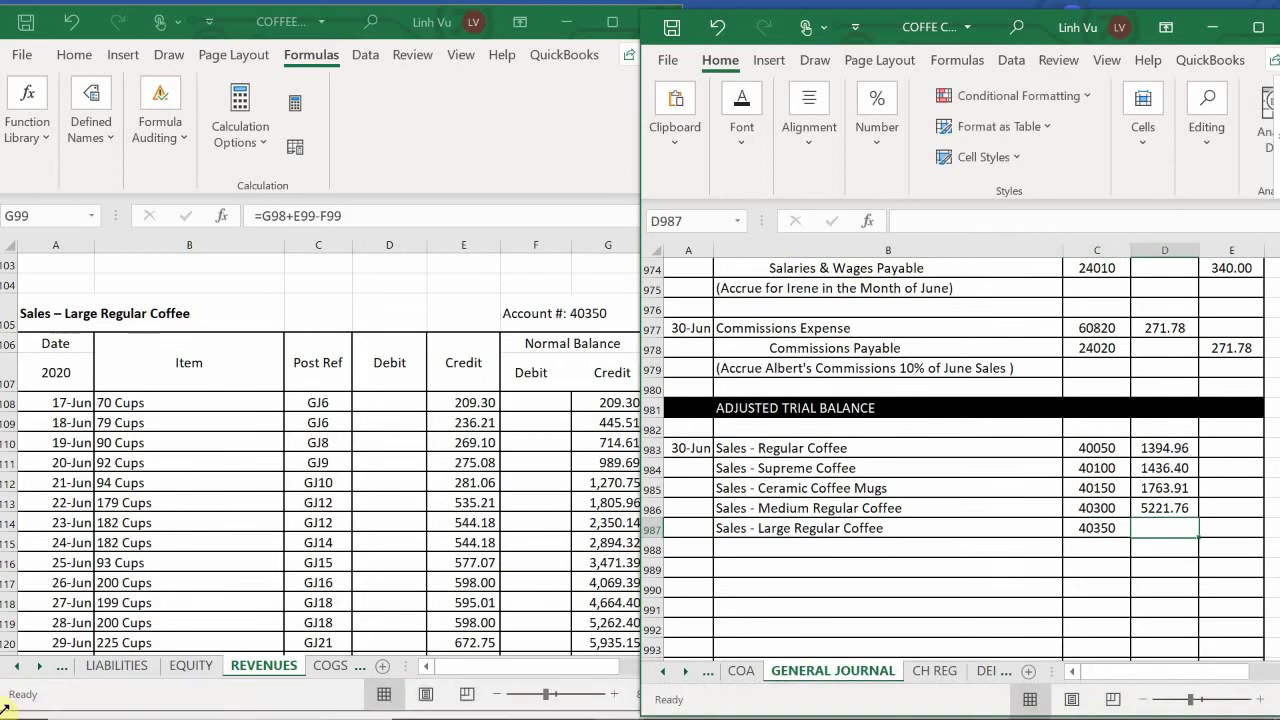
Enter 6503.25 as the Large Regular Coffee debit in journal cell D987, taking it from the ledger account's final credit balance
left_click(314, 523)
scroll(314, 510, "down", 2)
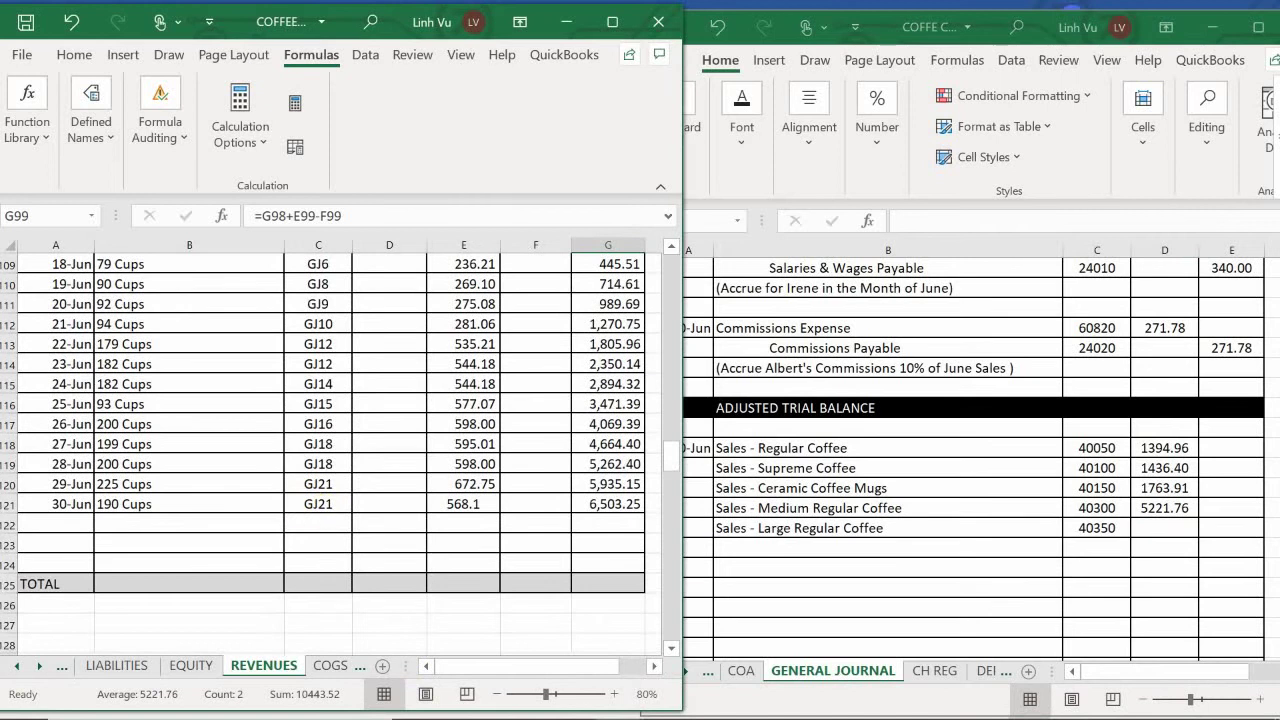
left_click(1155, 527)
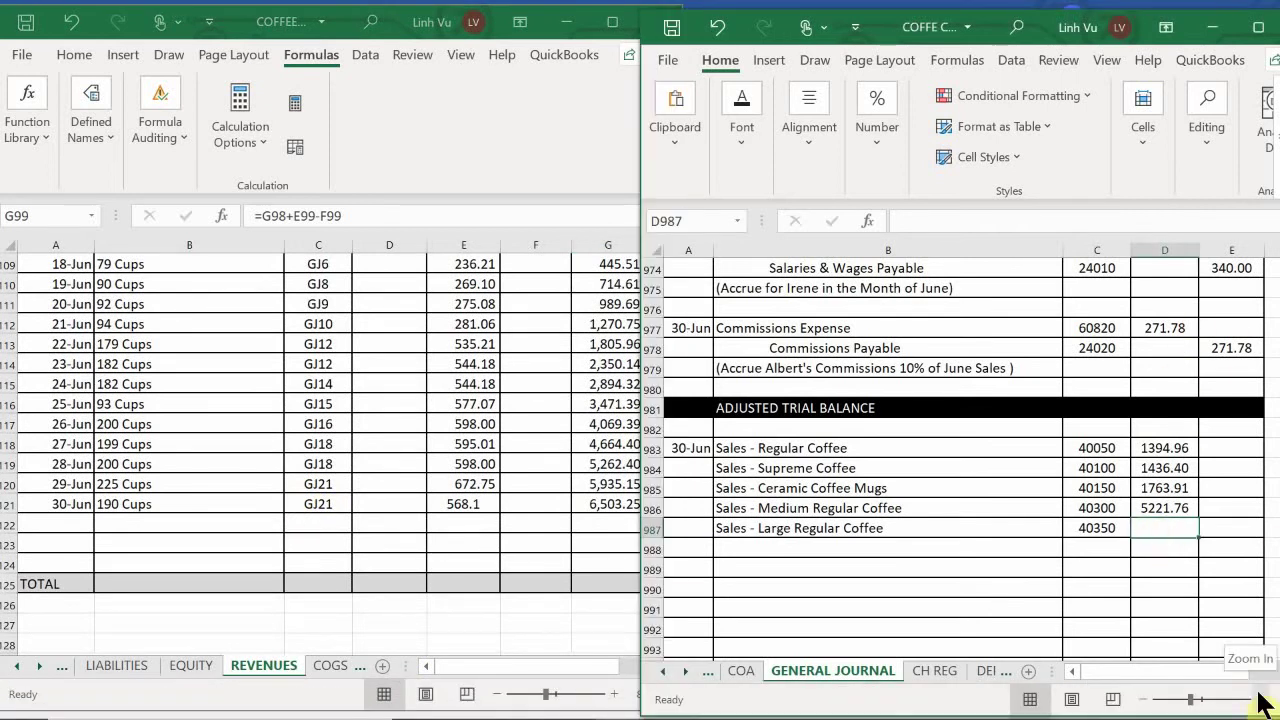
type("6503.25")
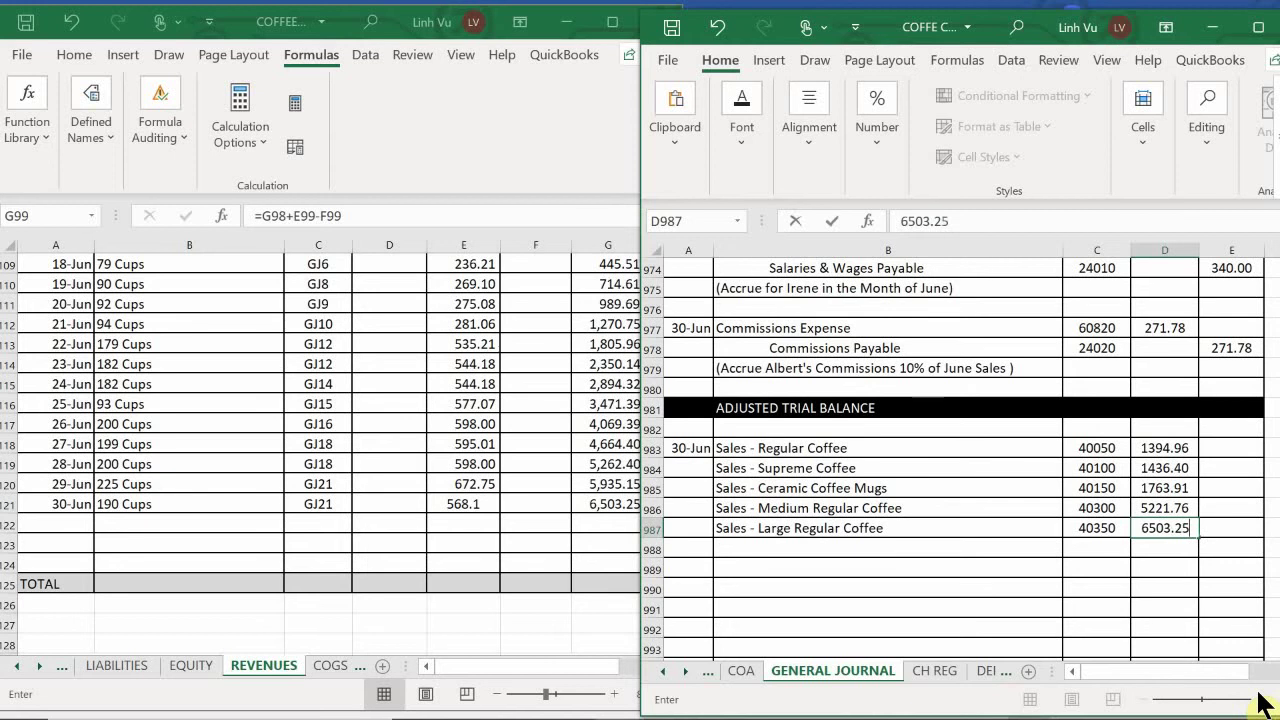
key("Return")
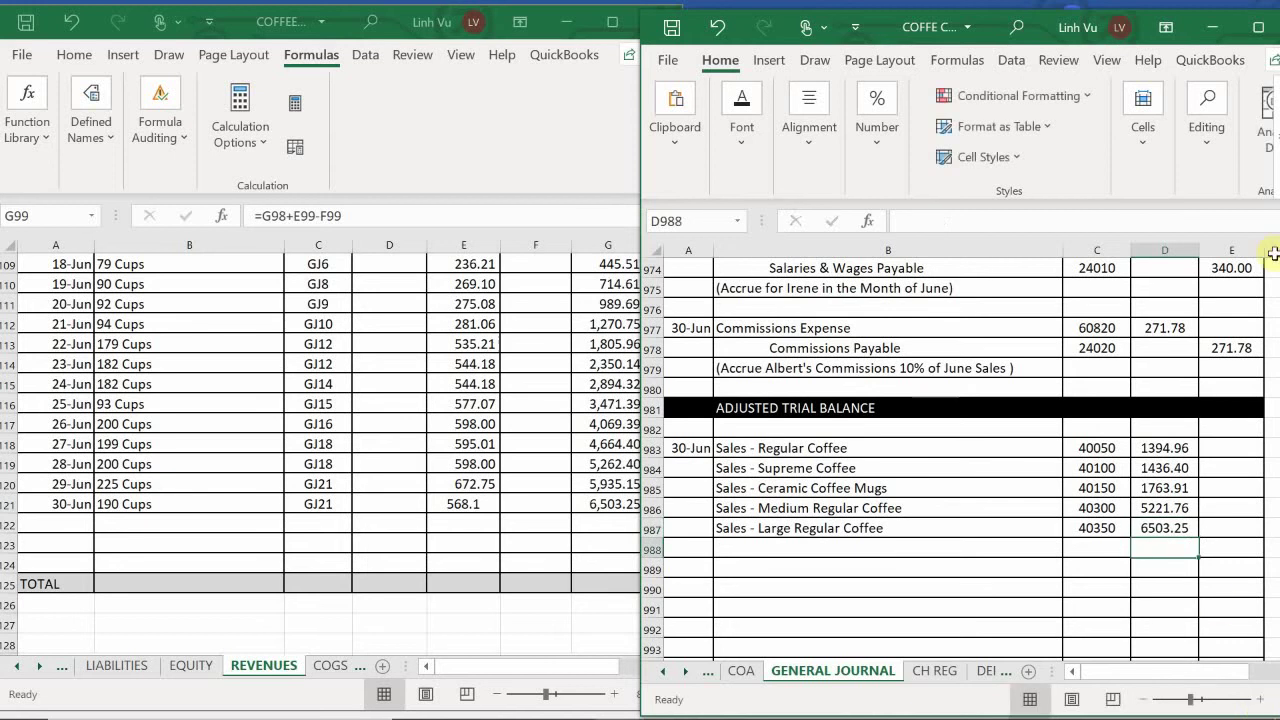
Add a CLOSE row dated 6/30 with posting reference GJ24 in row 122 of the Sales – Large Regular Coffee ledger account
left_click(44, 524)
left_click(44, 524)
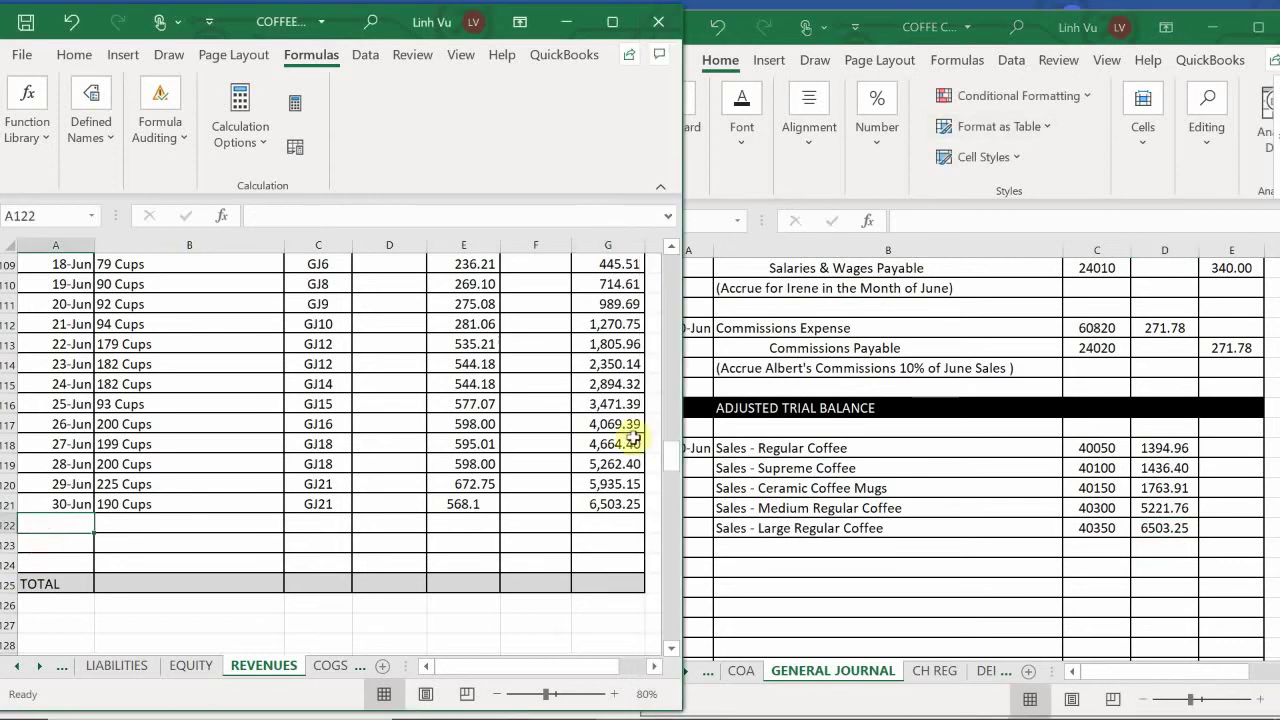
type("6/30")
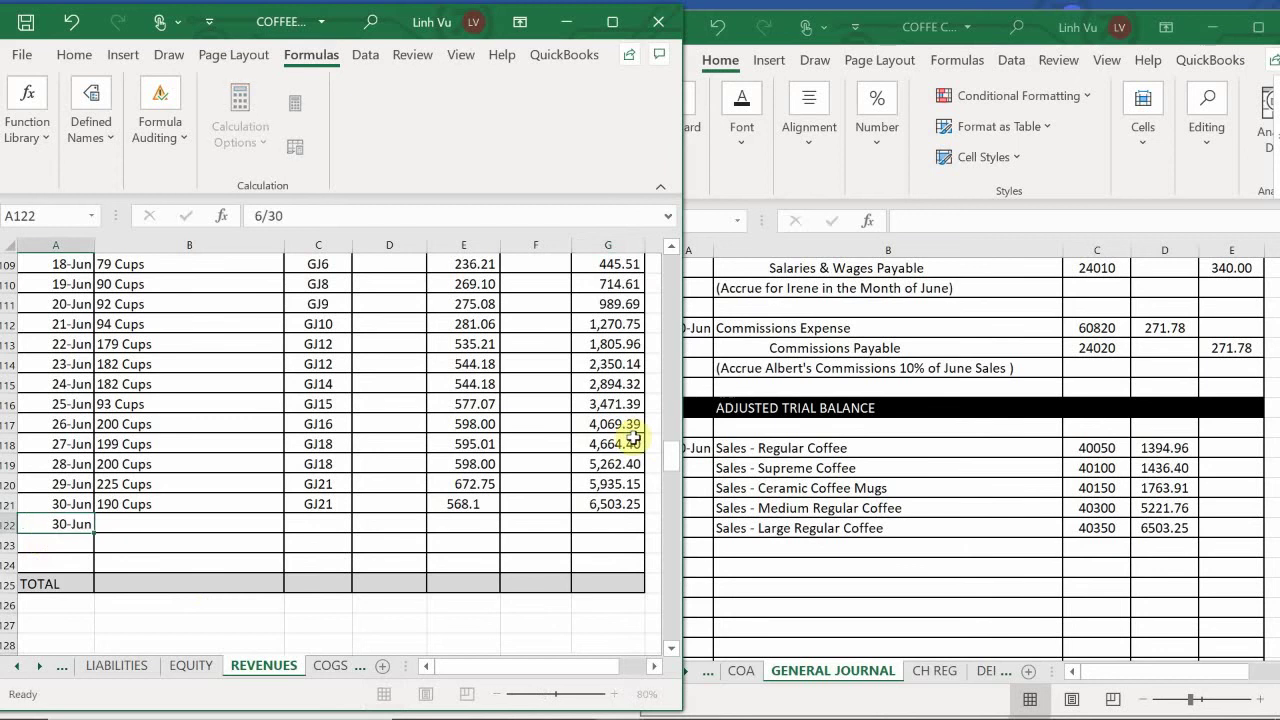
key("Tab")
type("CKI")
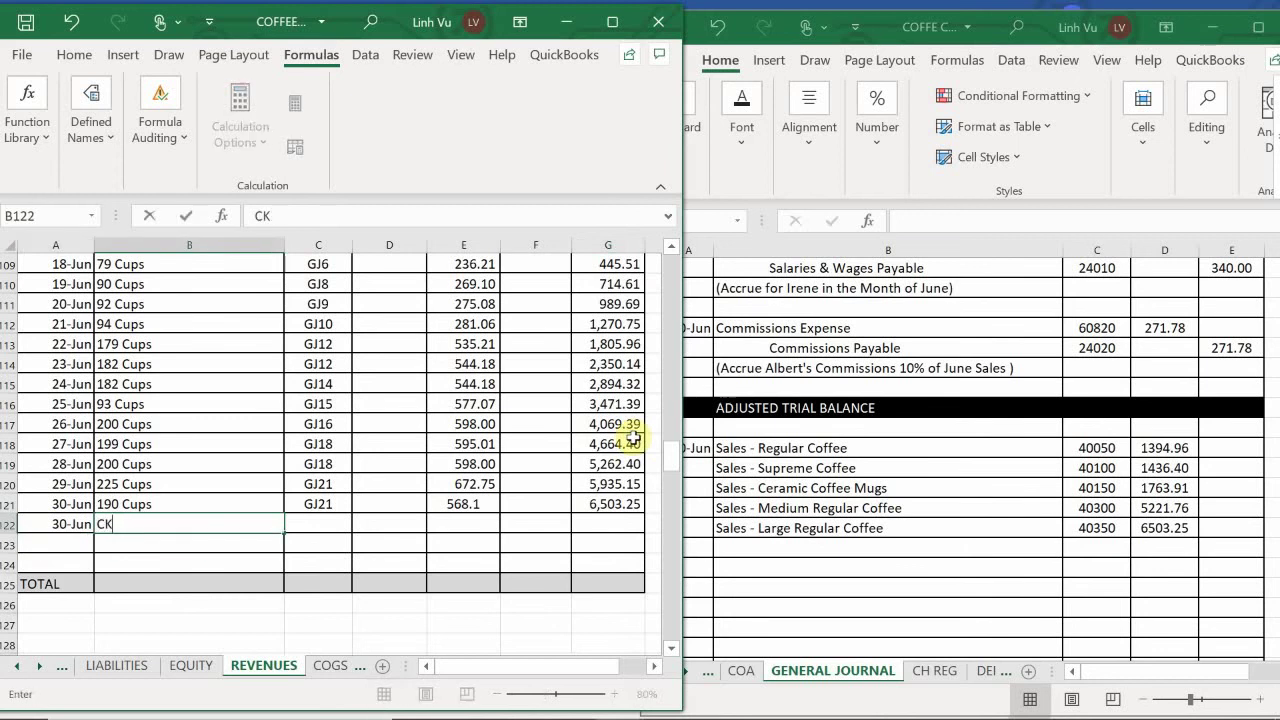
key("BackSpace")
type("LOSE")
key("Tab")
type("GJ24")
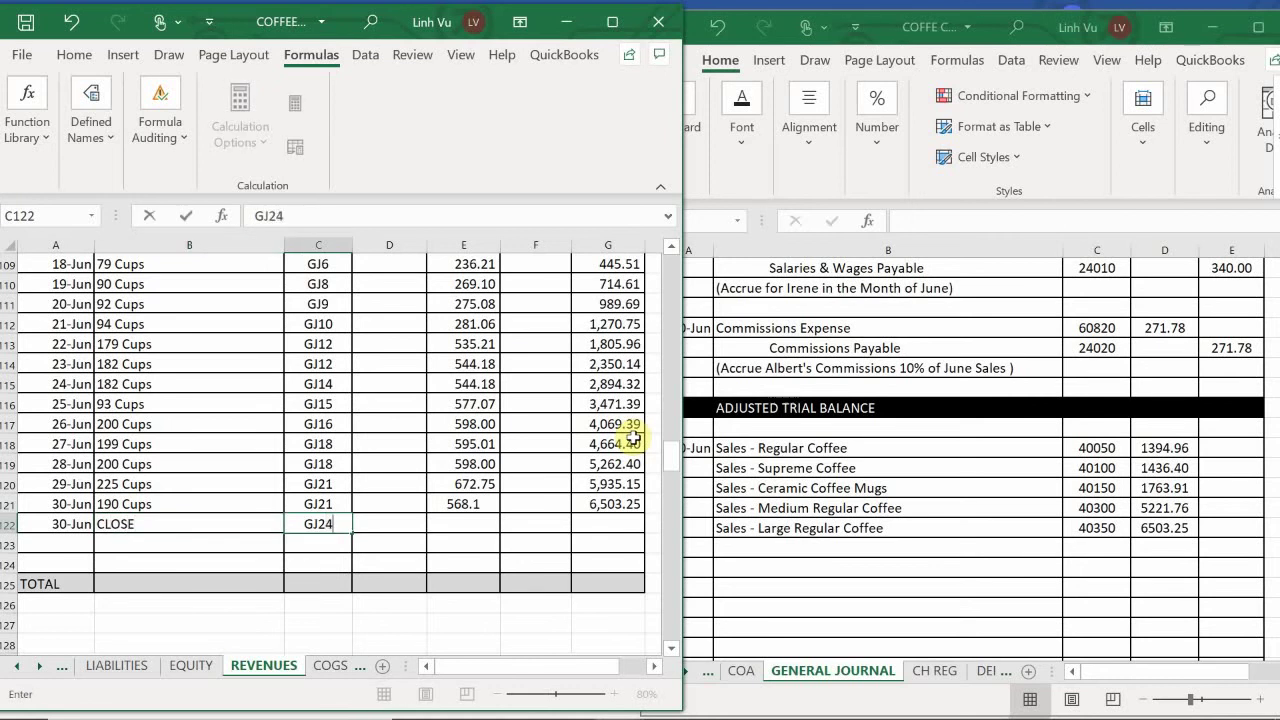
Enter a 6503.25 debit in the Large Regular Coffee CLOSE row and extend the running credit balance formula to G122
key("Tab")
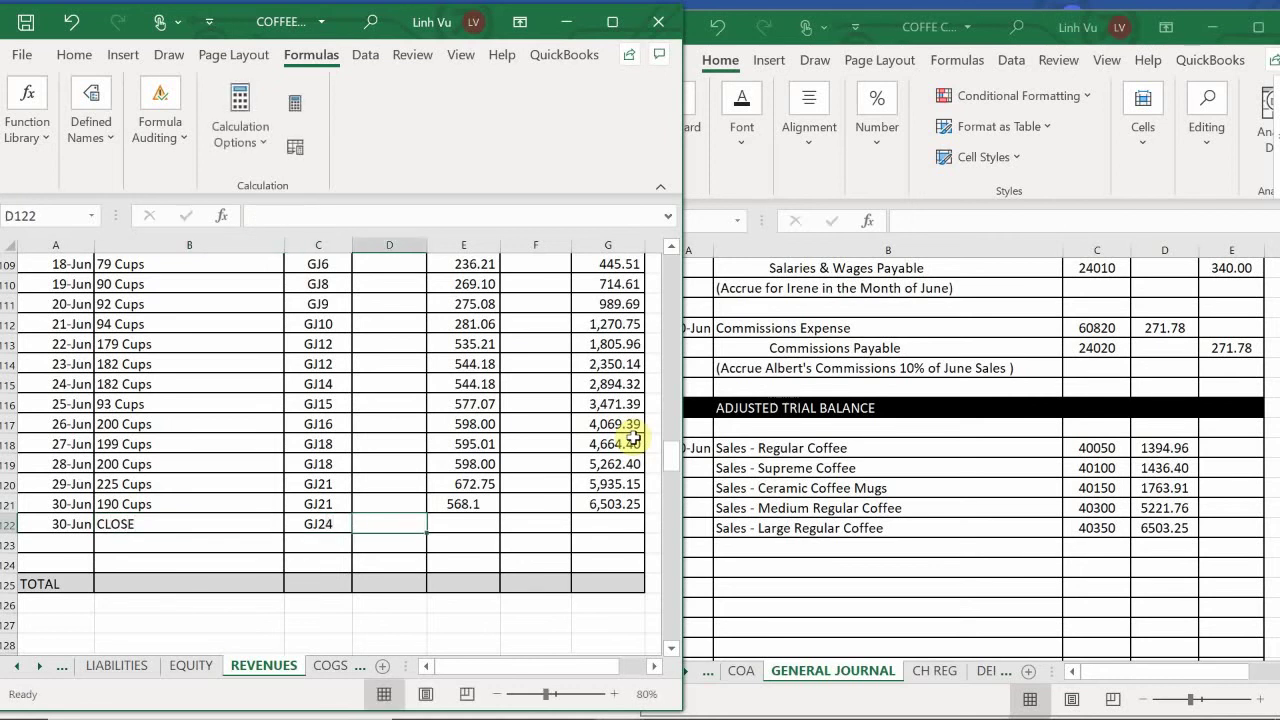
type("6503.25")
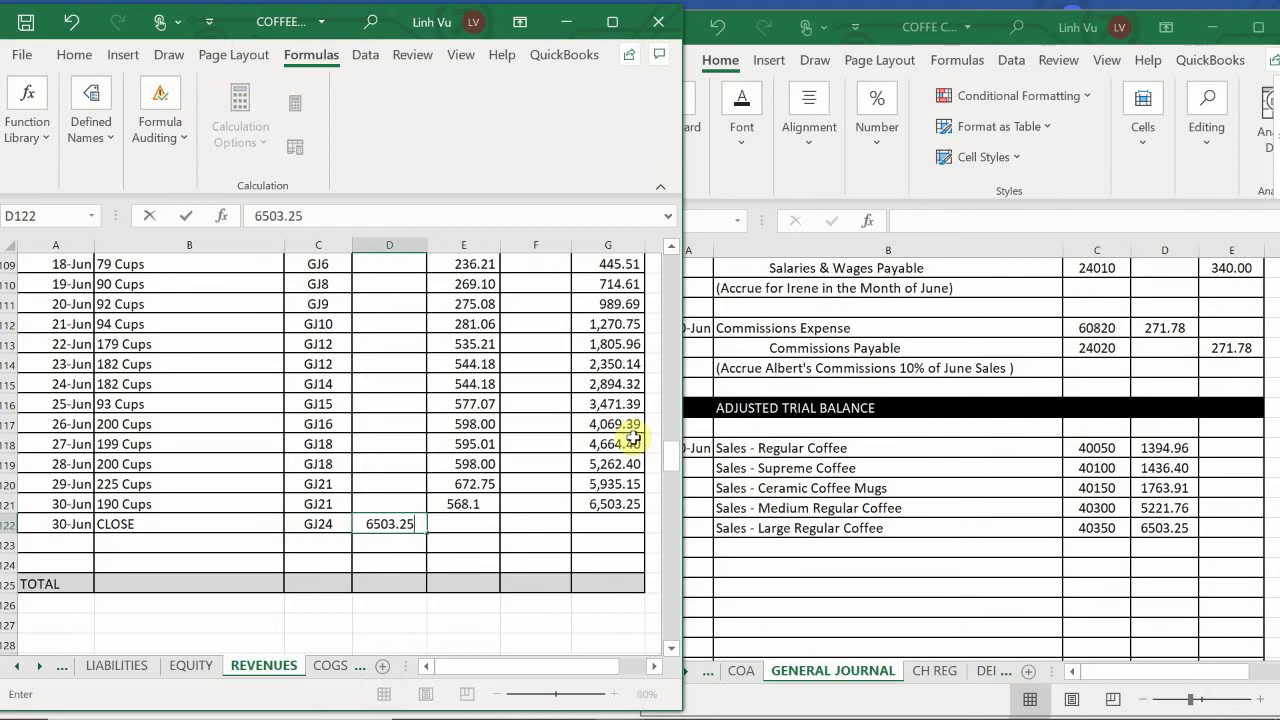
key("Return")
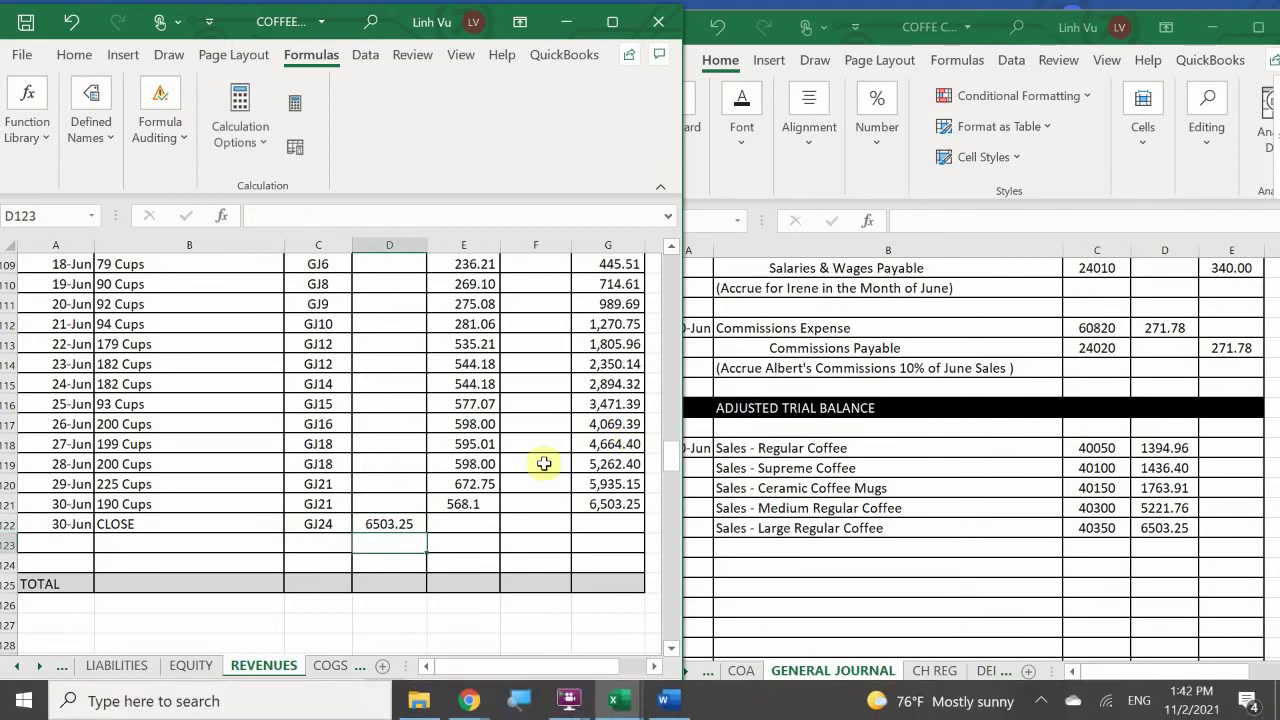
left_click(624, 497)
left_click_drag(644, 513, 645, 540)
left_click(618, 502)
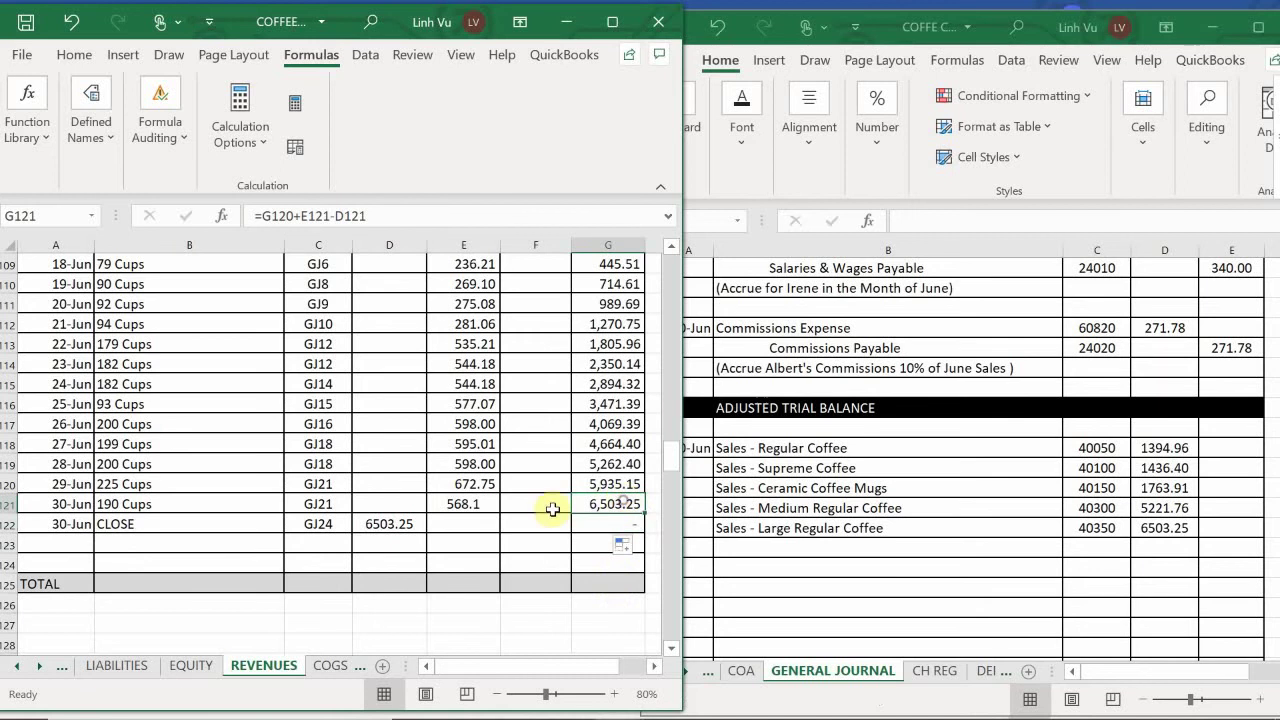
Enter Sales - Medium Supreme Coffee as the account title in row 988 of the general journal
scroll(545, 508, "down", 1)
scroll(530, 510, "down", 6)
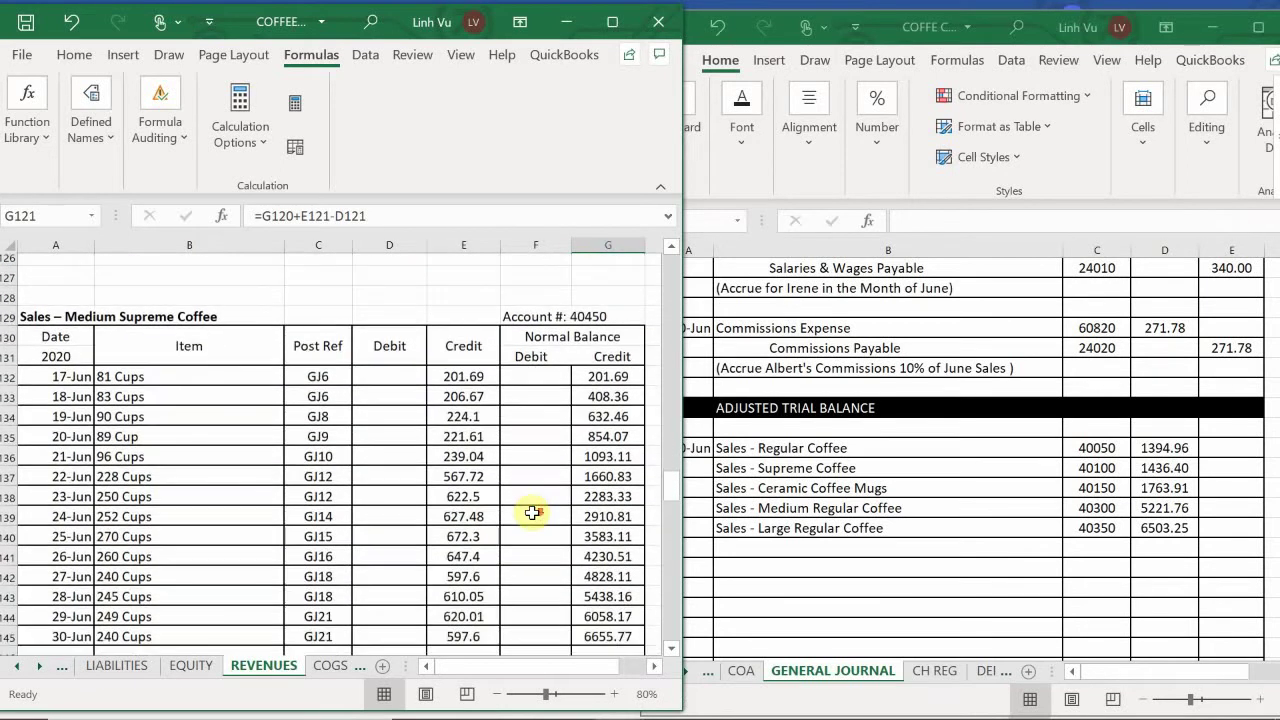
left_click(748, 549)
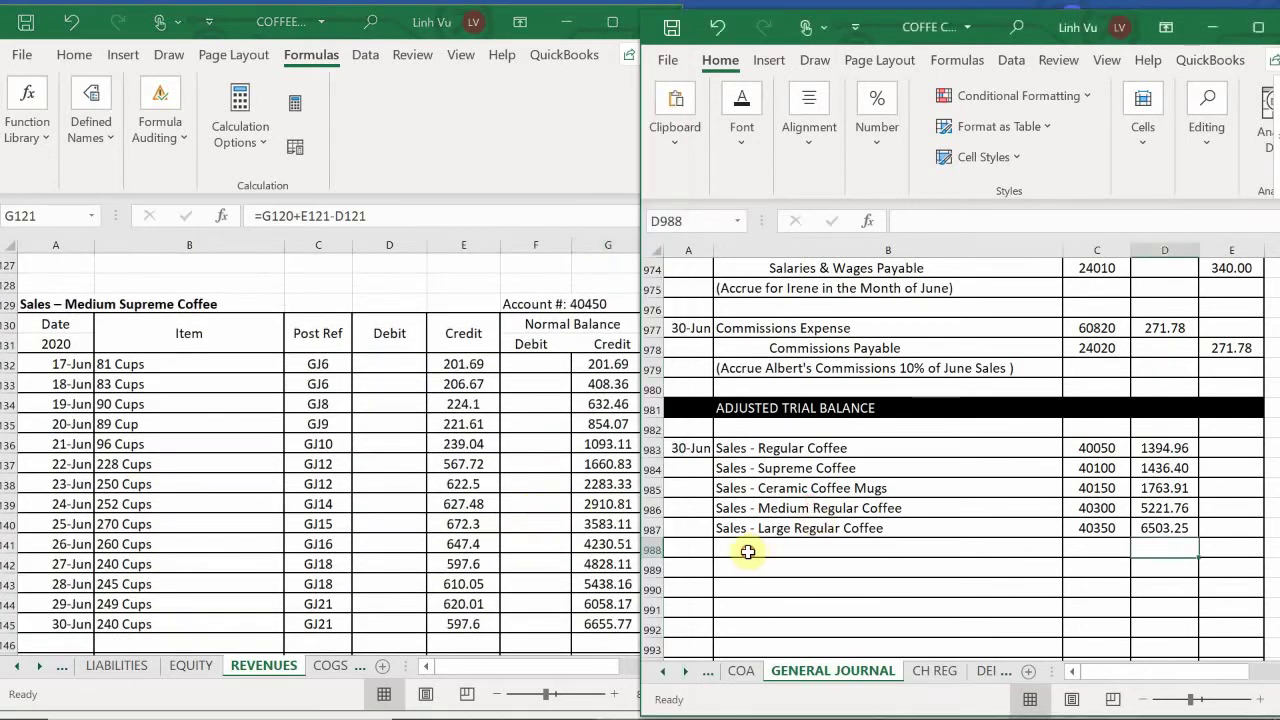
type("Sale")
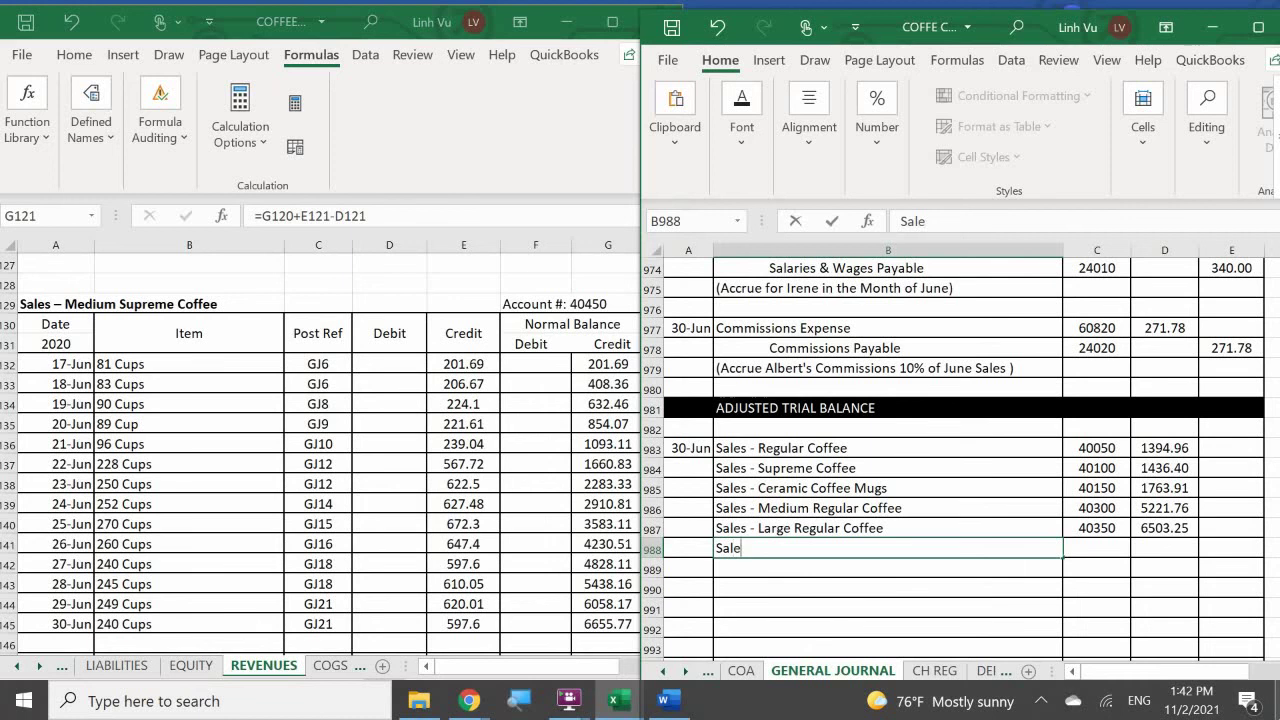
type("s - Re")
key("BackSpace")
type("Medium Re")
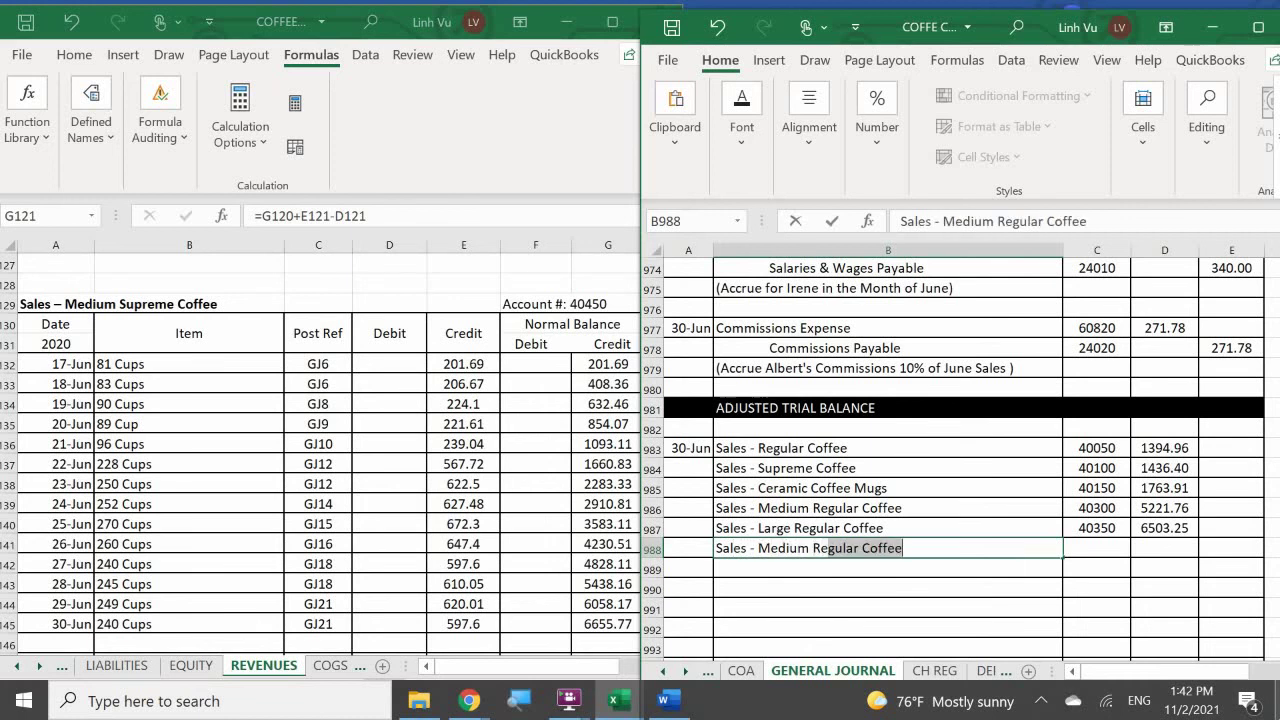
key("BackSpace")
key("BackSpace")
key("BackSpace")
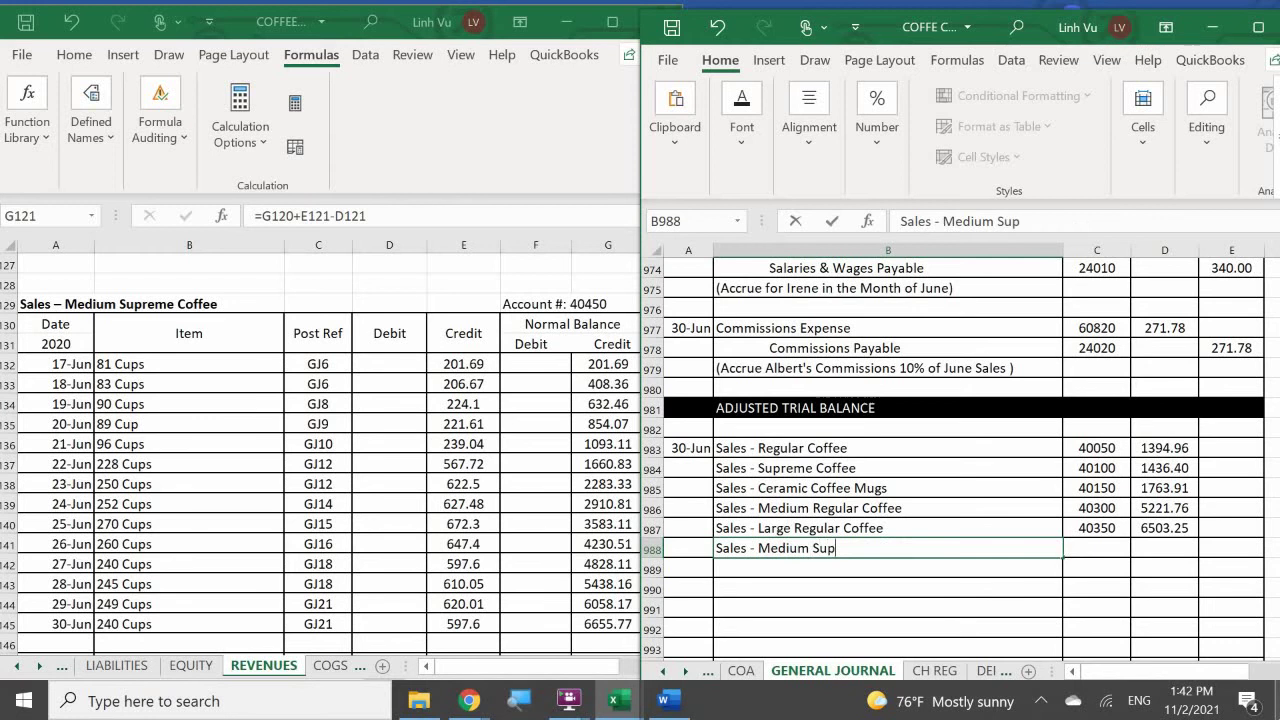
type("Supreme Coffee")
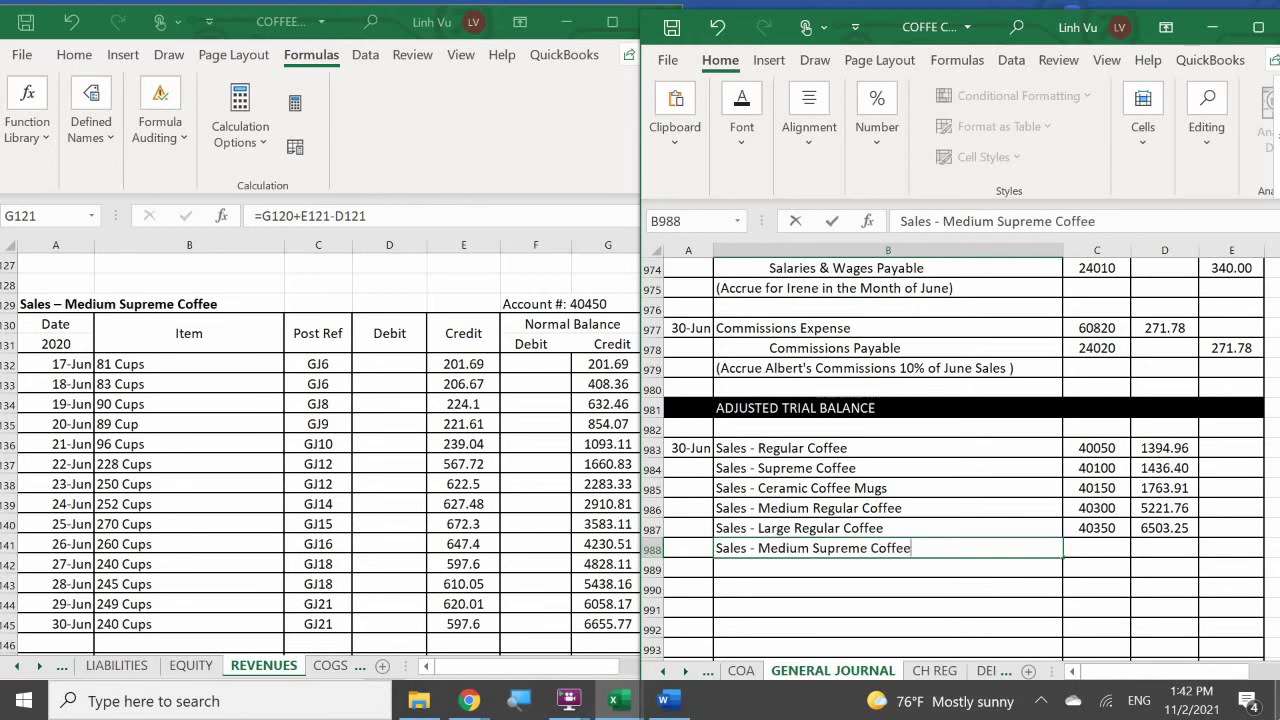
Set the Medium Supreme Coffee posting reference to 40450 in journal cell C988
key("Tab")
type("40")
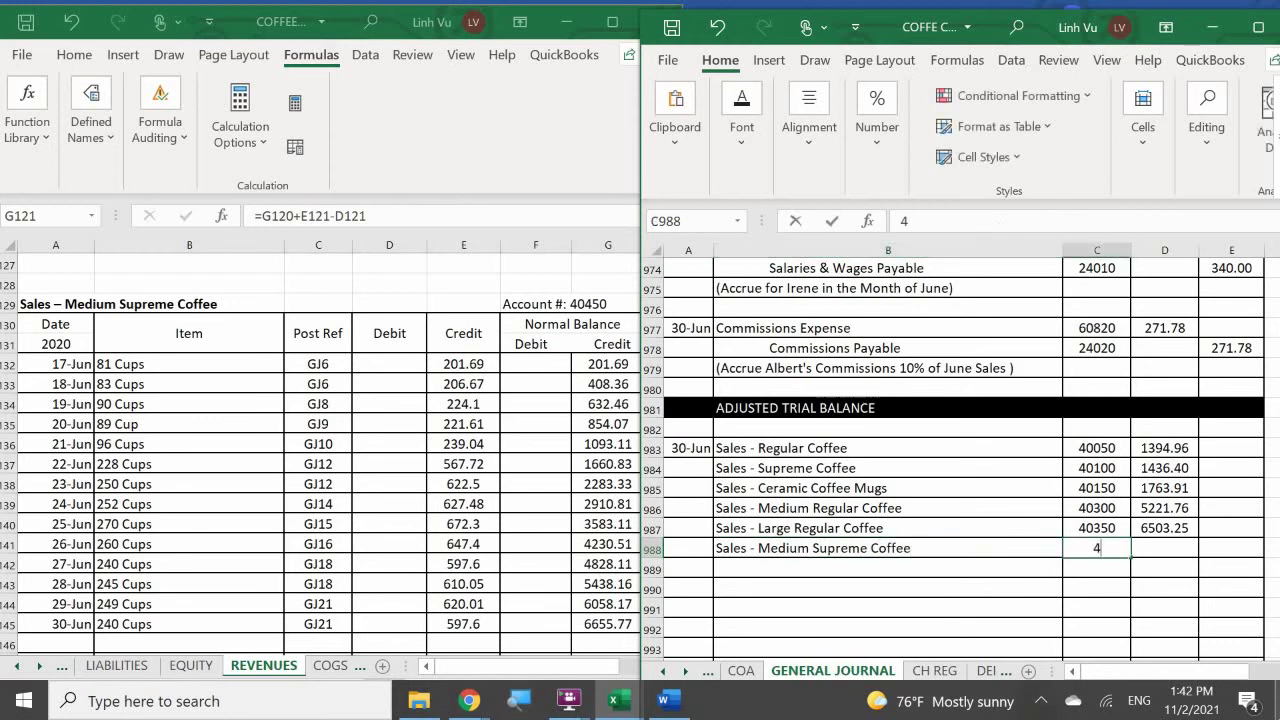
type("040")
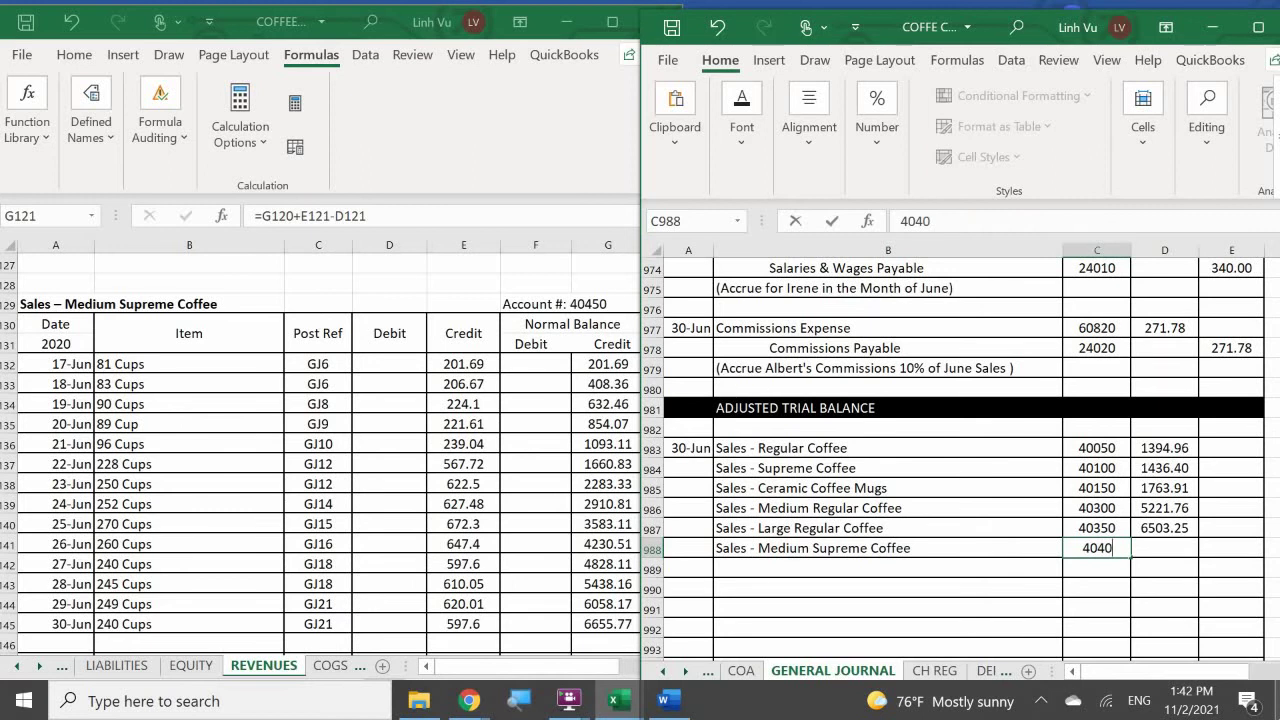
key("BackSpace")
type("50")
key("Tab")
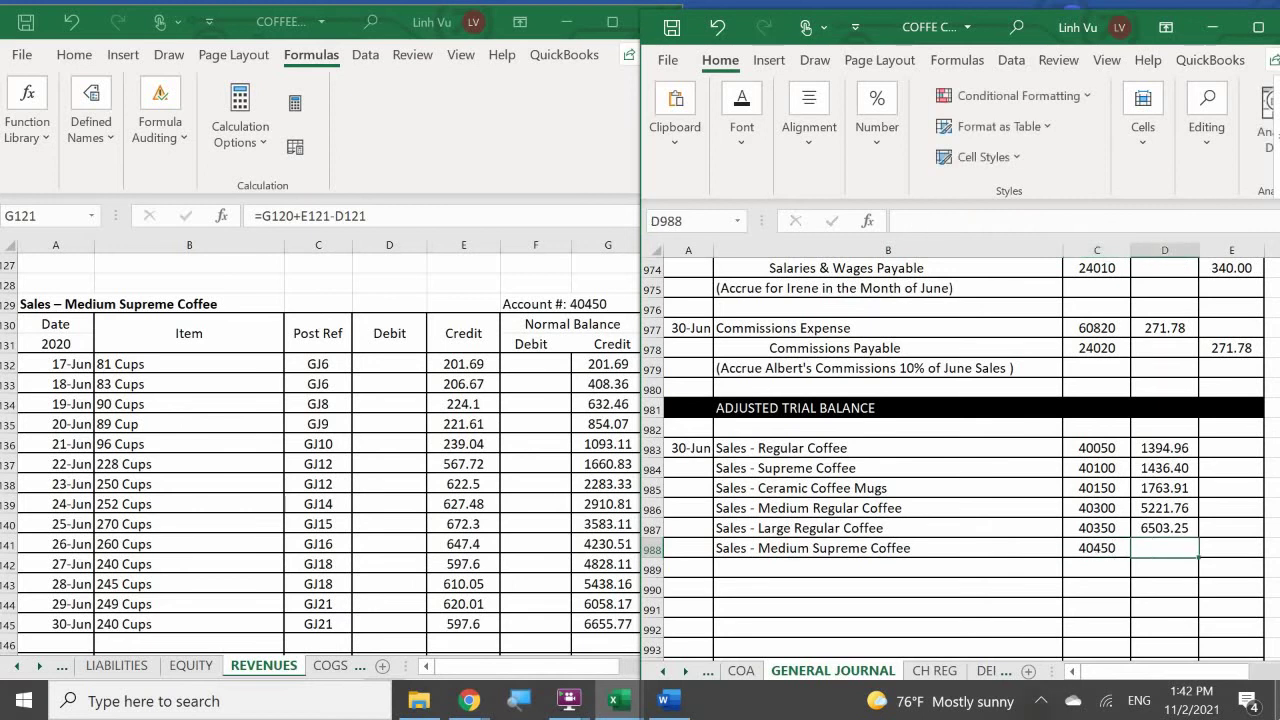
Enter 6655.77 as the Medium Supreme Coffee debit in journal cell D988, taking it from the ledger account's final credit balance
left_click(451, 441)
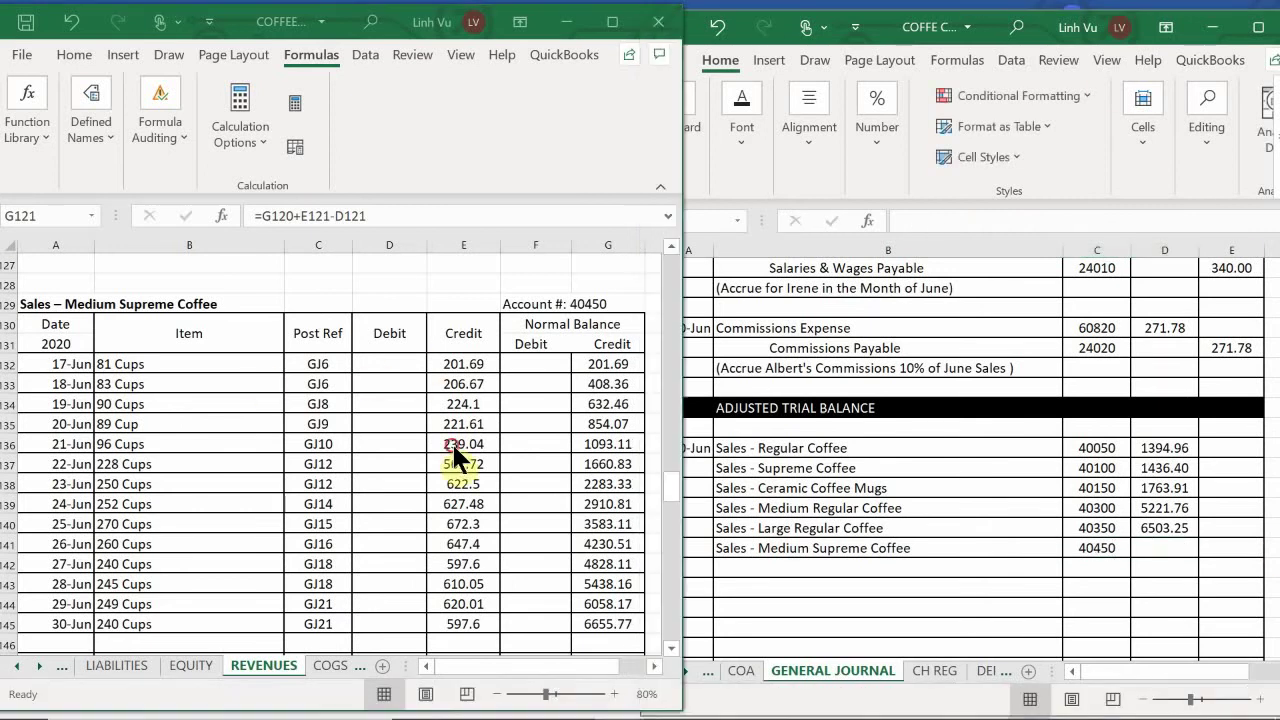
scroll(462, 440, "down", 1)
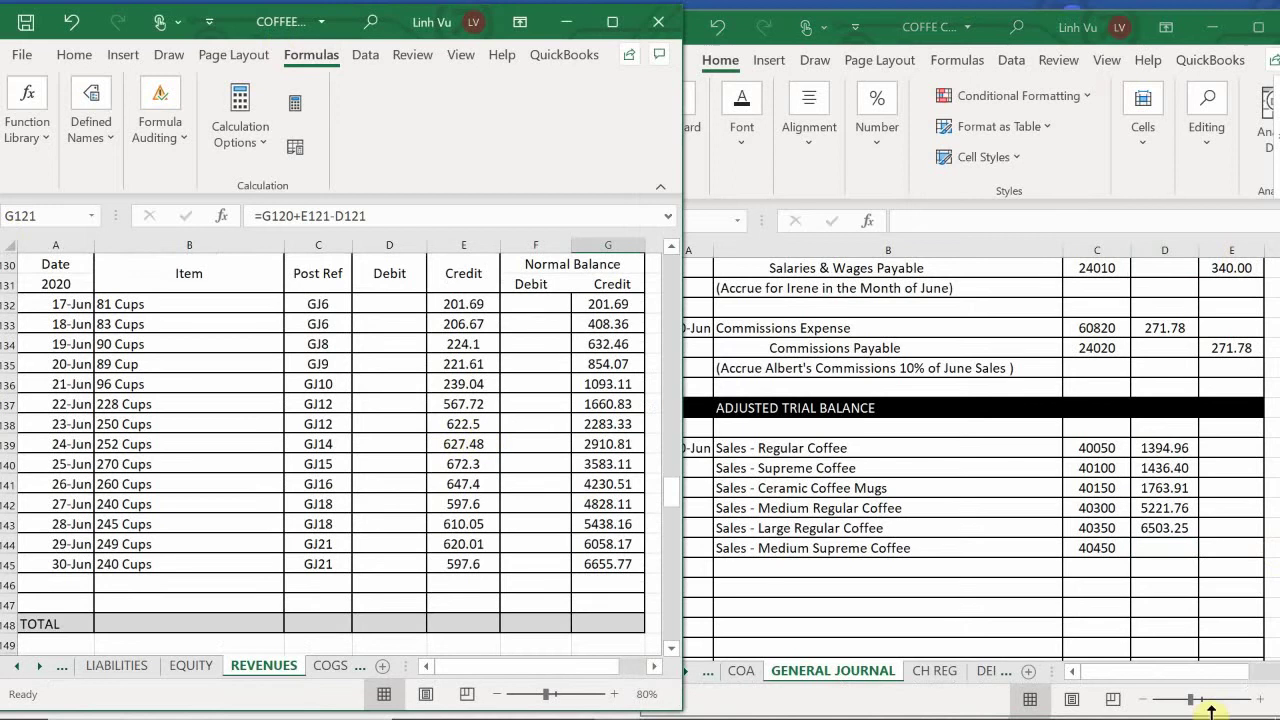
left_click(1165, 546)
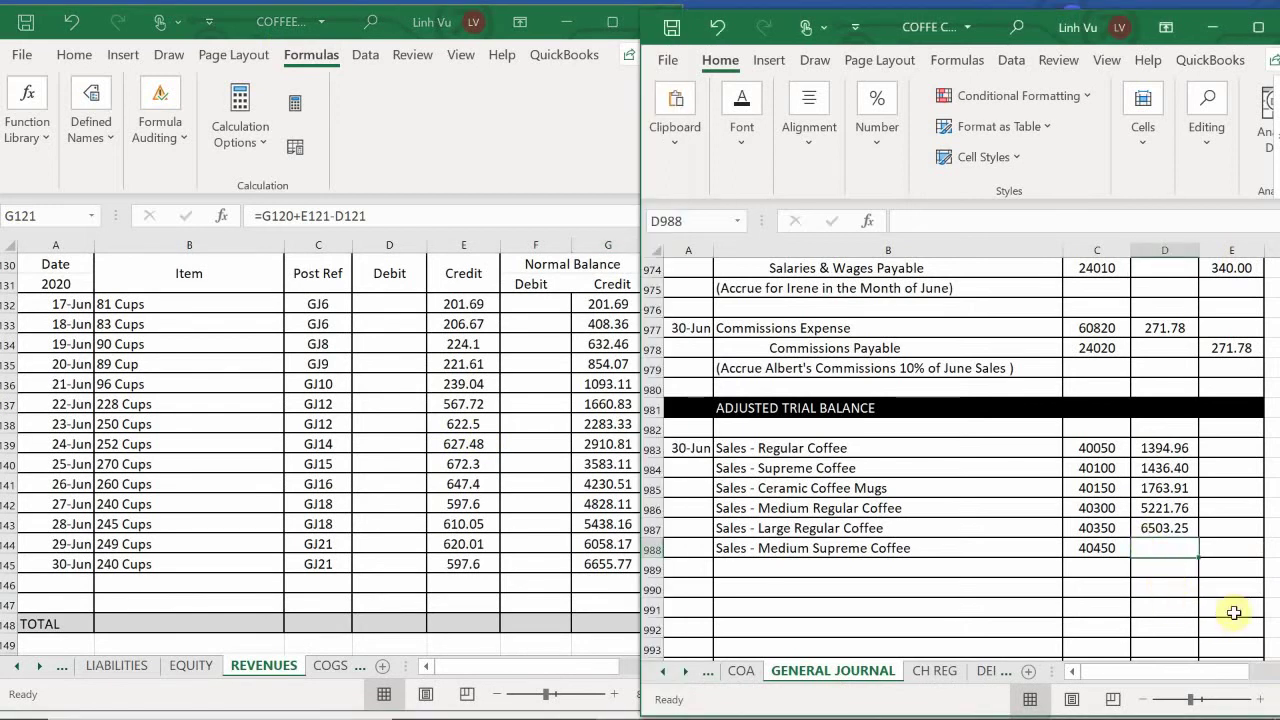
type("6")
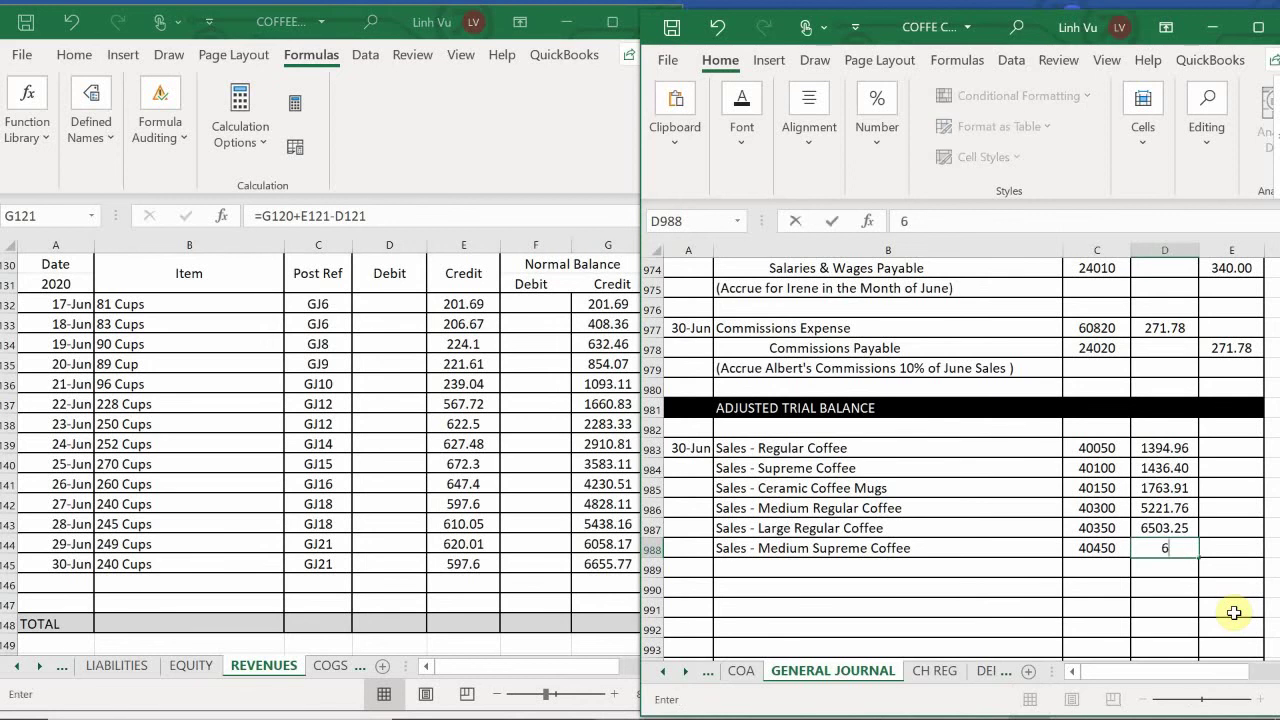
type("655.77")
key("Return")
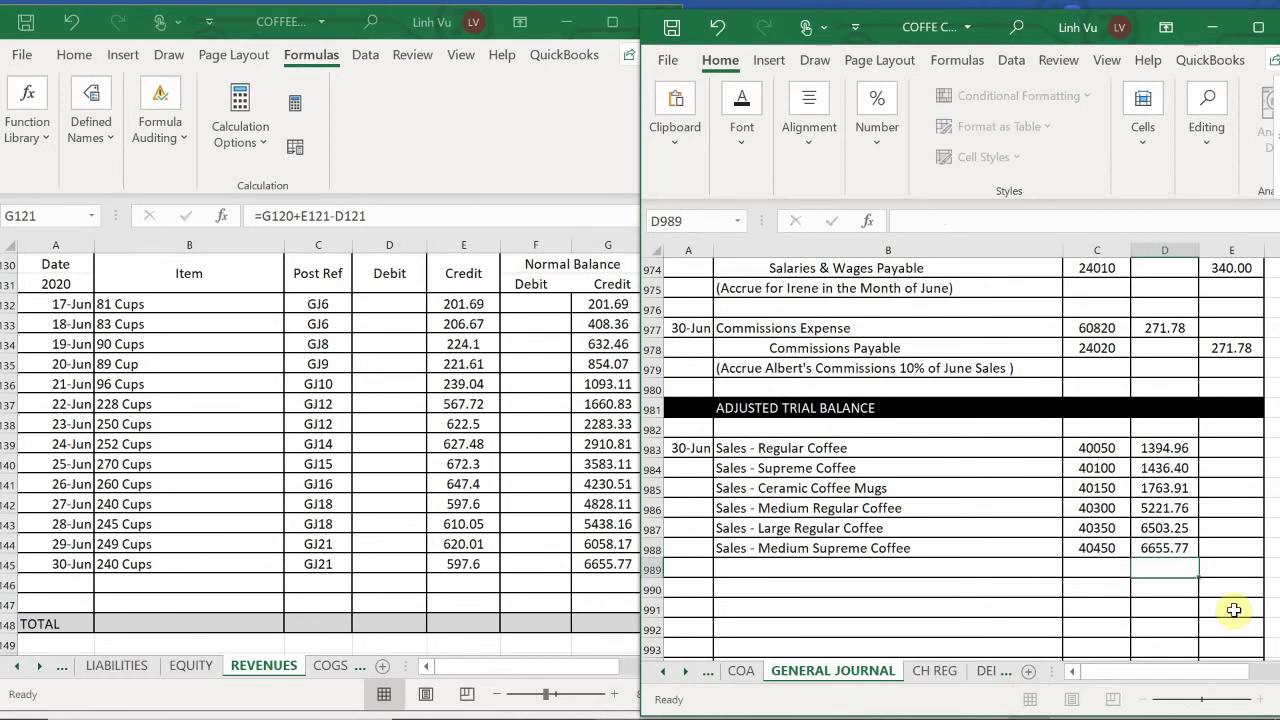
Add a CLOSE row dated 6/30 with posting reference GJ24 in row 146 of the Sales – Medium Supreme Coffee ledger account
left_click(34, 592)
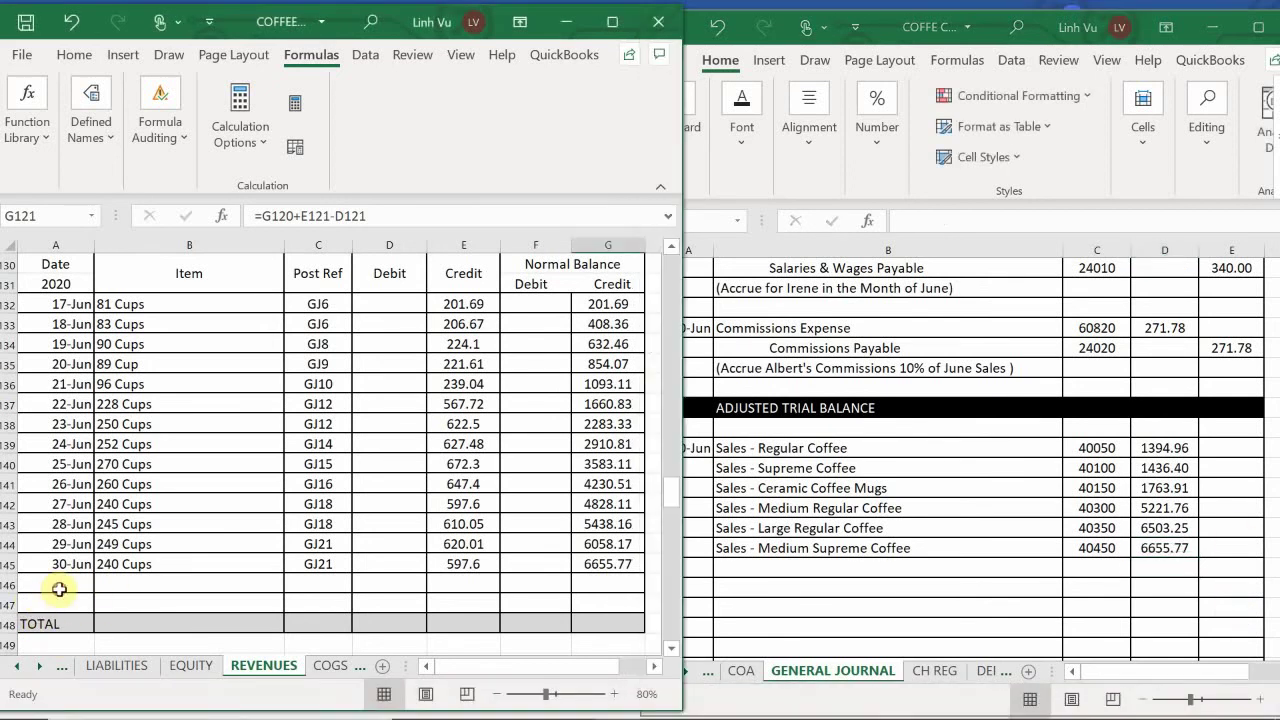
left_click(57, 584)
type("6/30")
key("Tab")
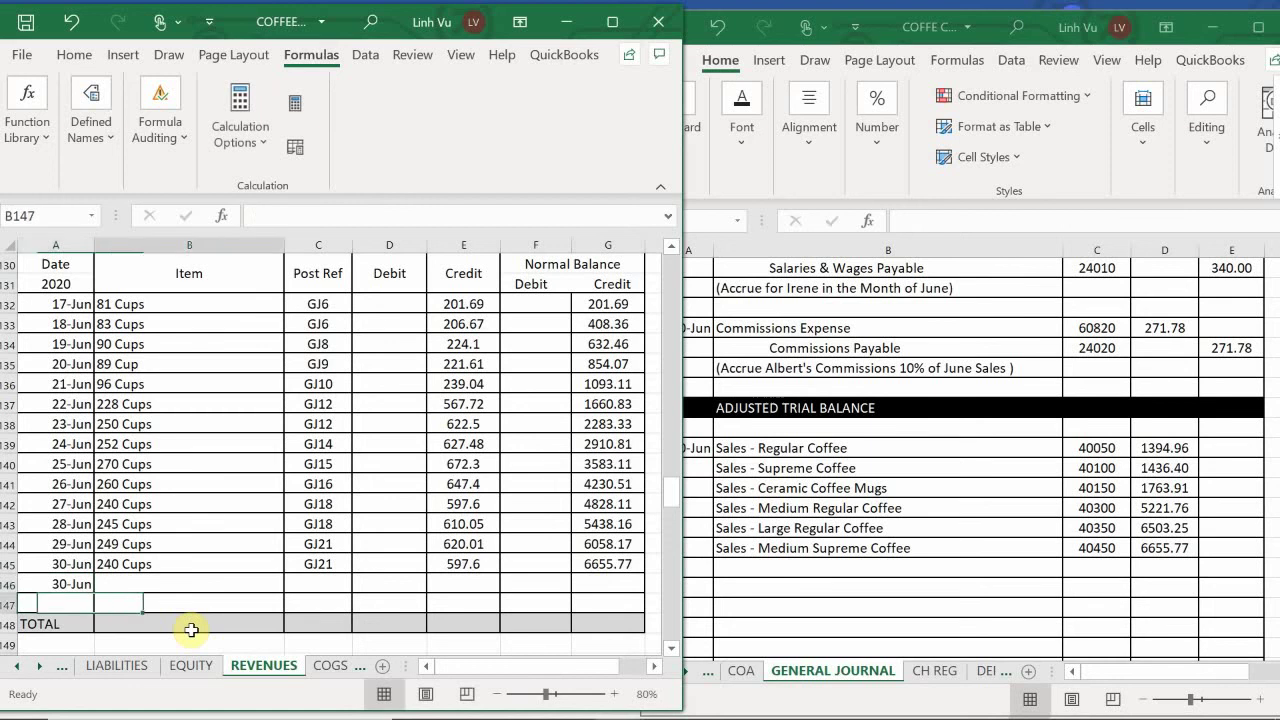
type("CL")
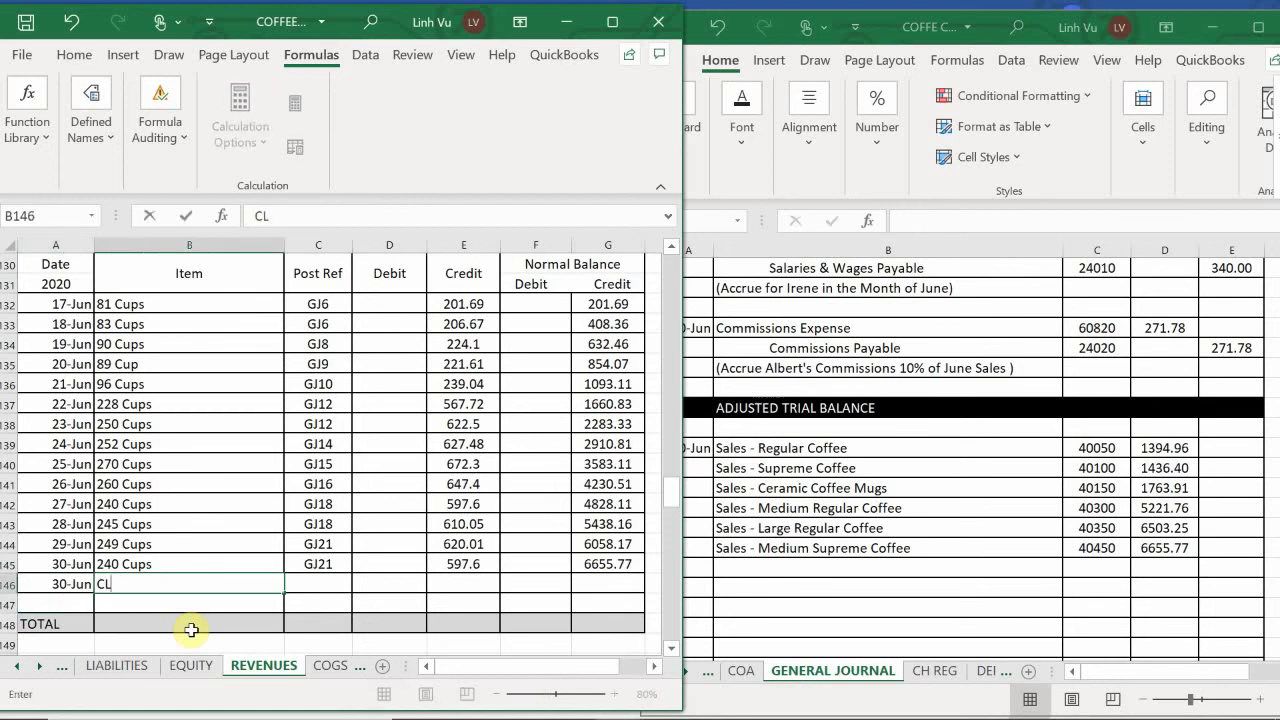
type("OSE")
key("Tab")
type("GJ24")
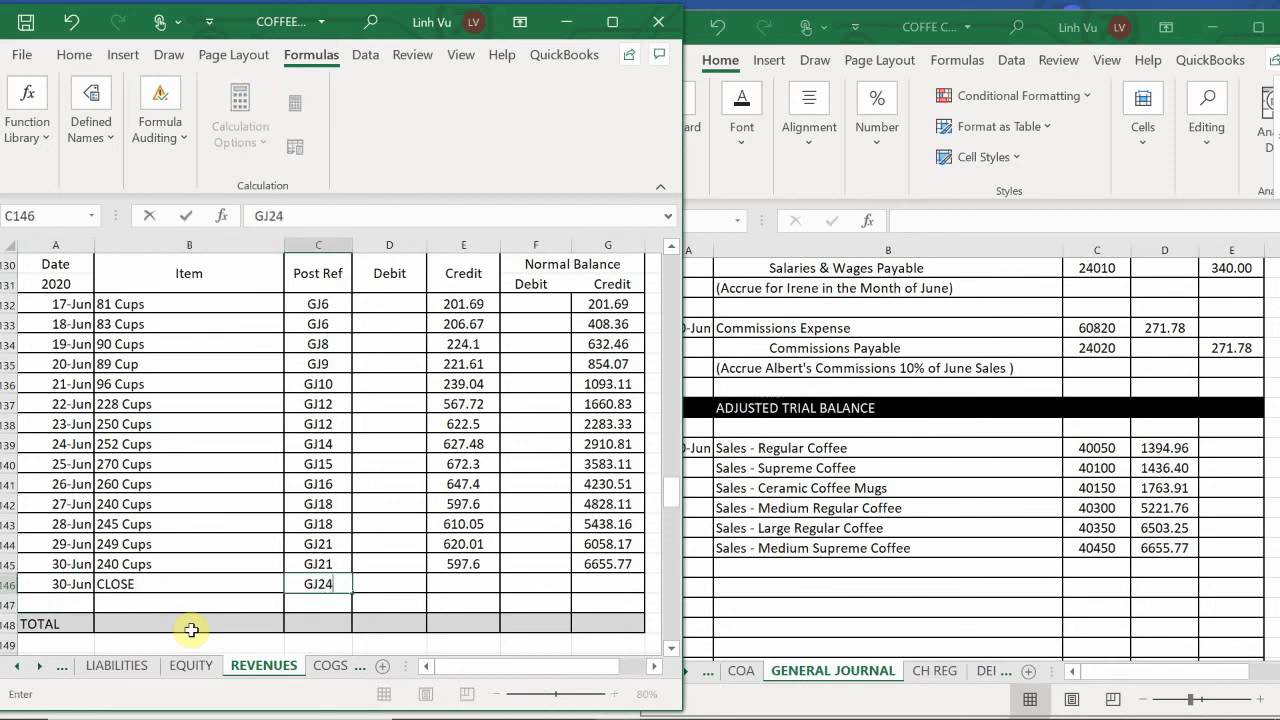
Enter a 6655.77 debit in the Medium Supreme Coffee CLOSE row and extend the running credit balance formula to G146
key("Tab")
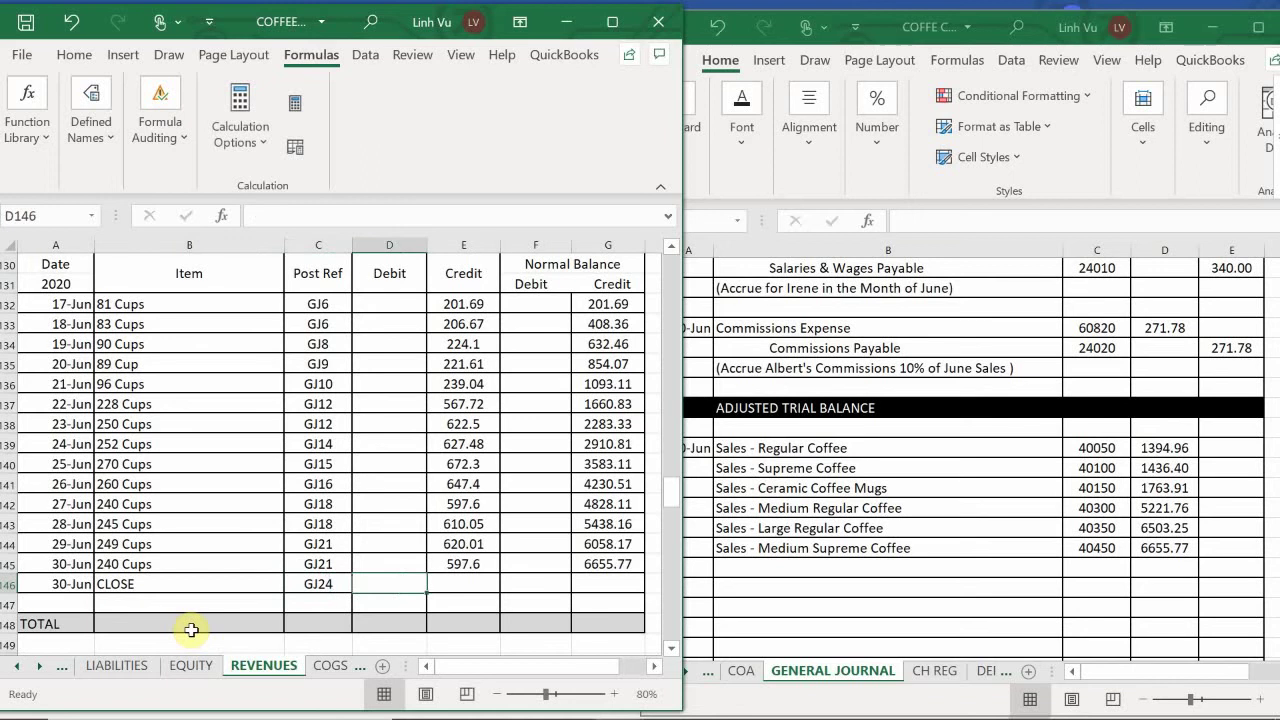
type("6655.77")
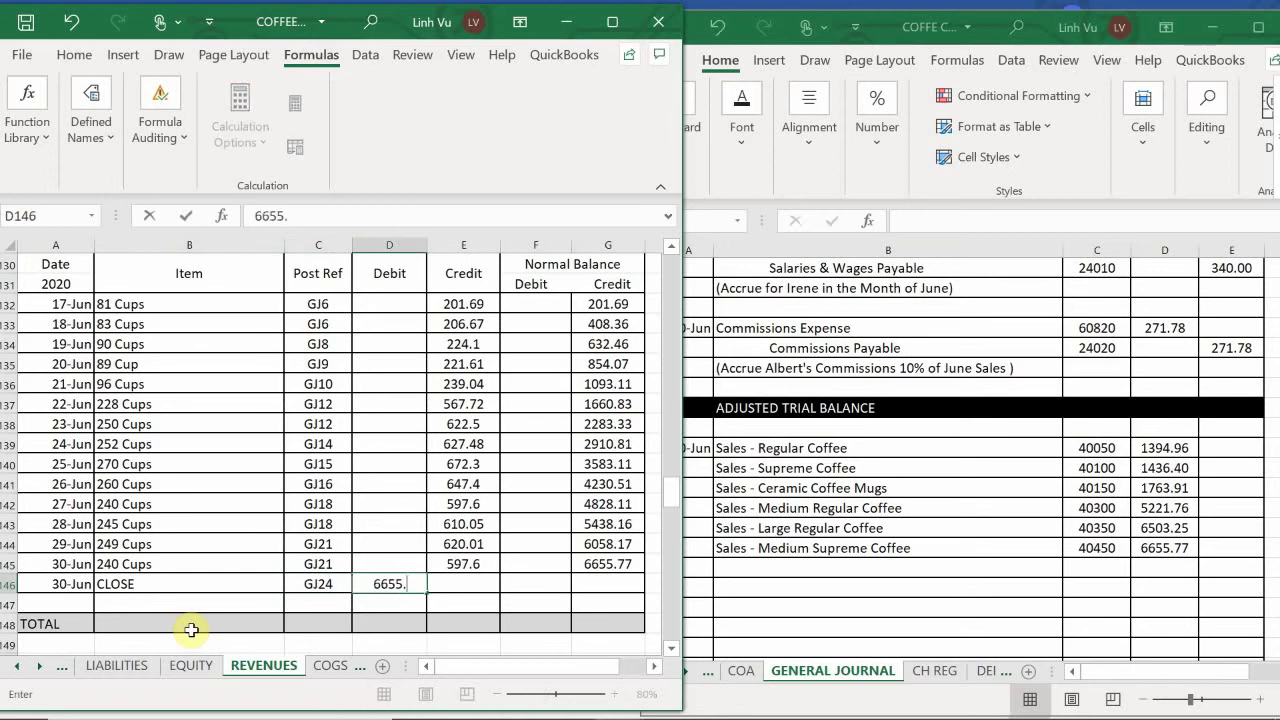
key("Return")
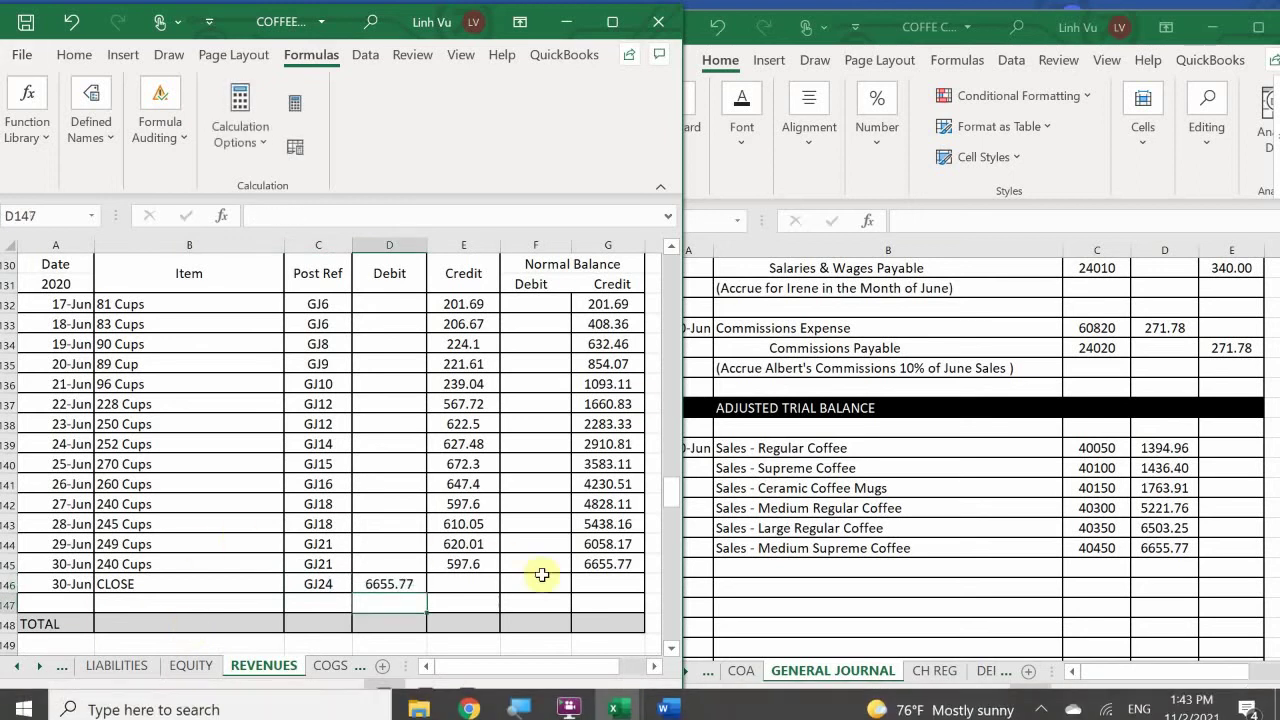
left_click(610, 565)
left_click_drag(646, 573, 640, 595)
Enter Sales - Large Supreme Coffee with PR 40500 in row 989 of the general journal
scroll(537, 500, "down", 7)
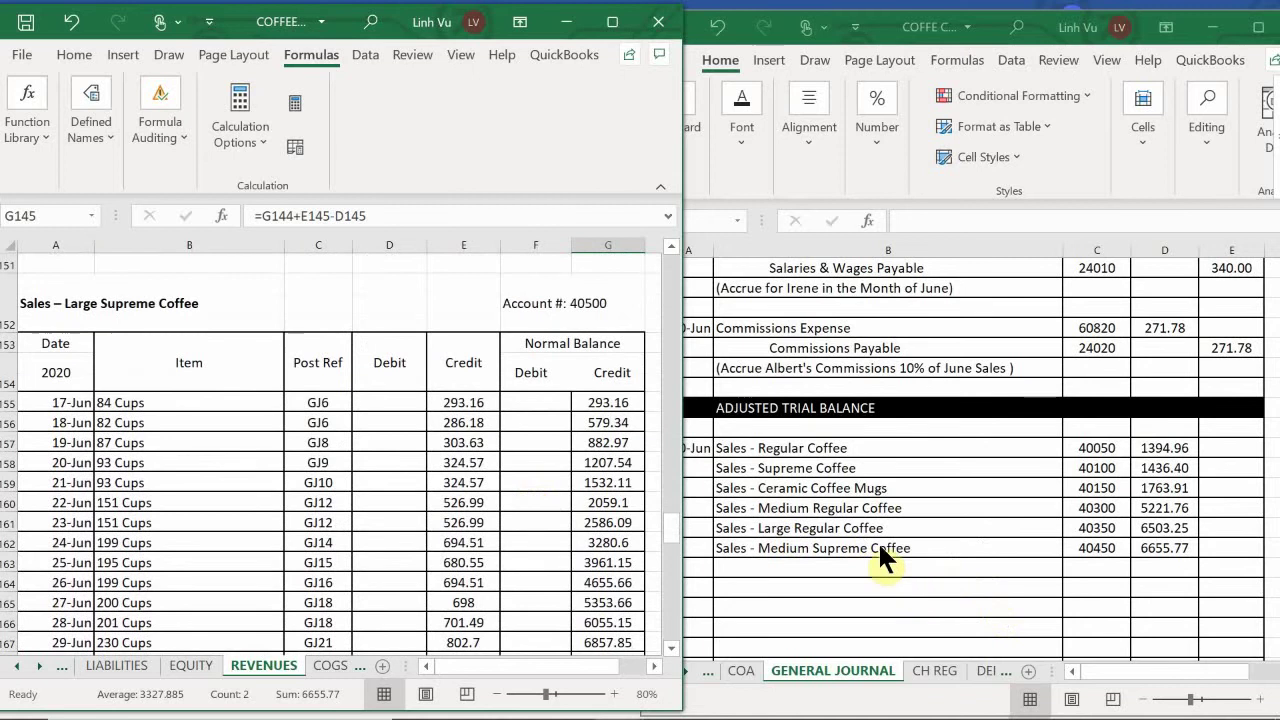
left_click(746, 566)
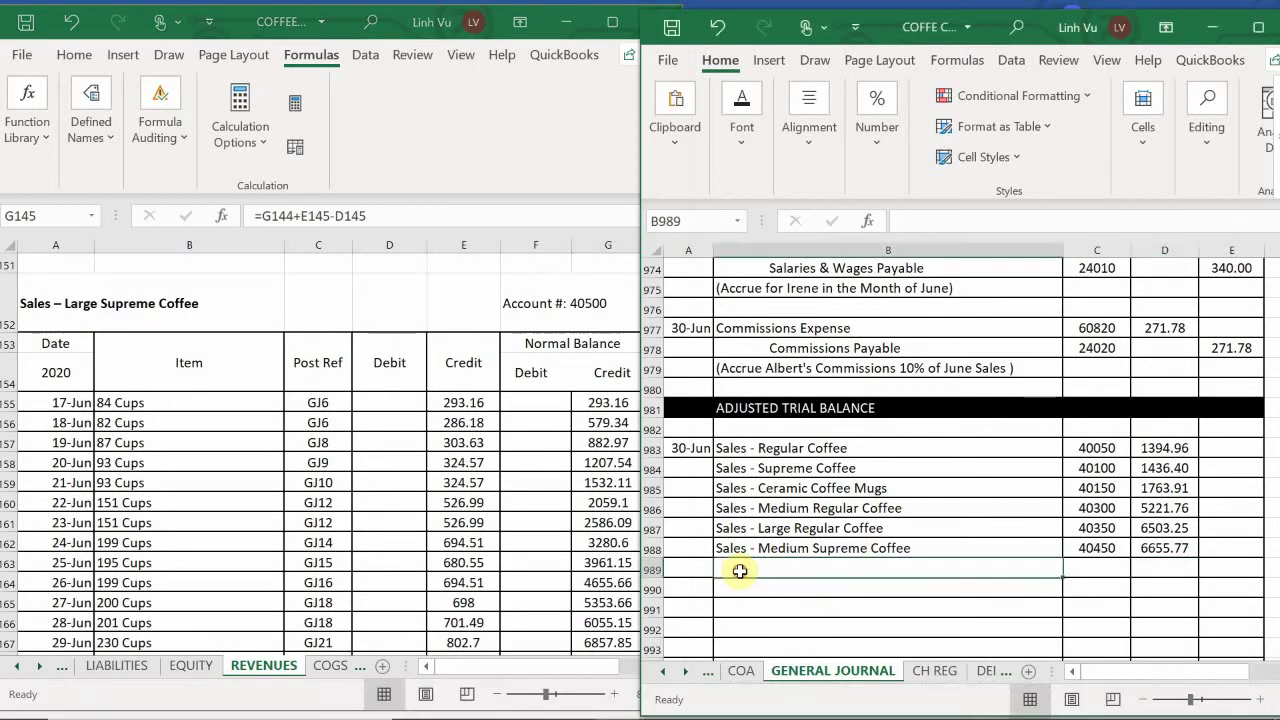
type("Sa")
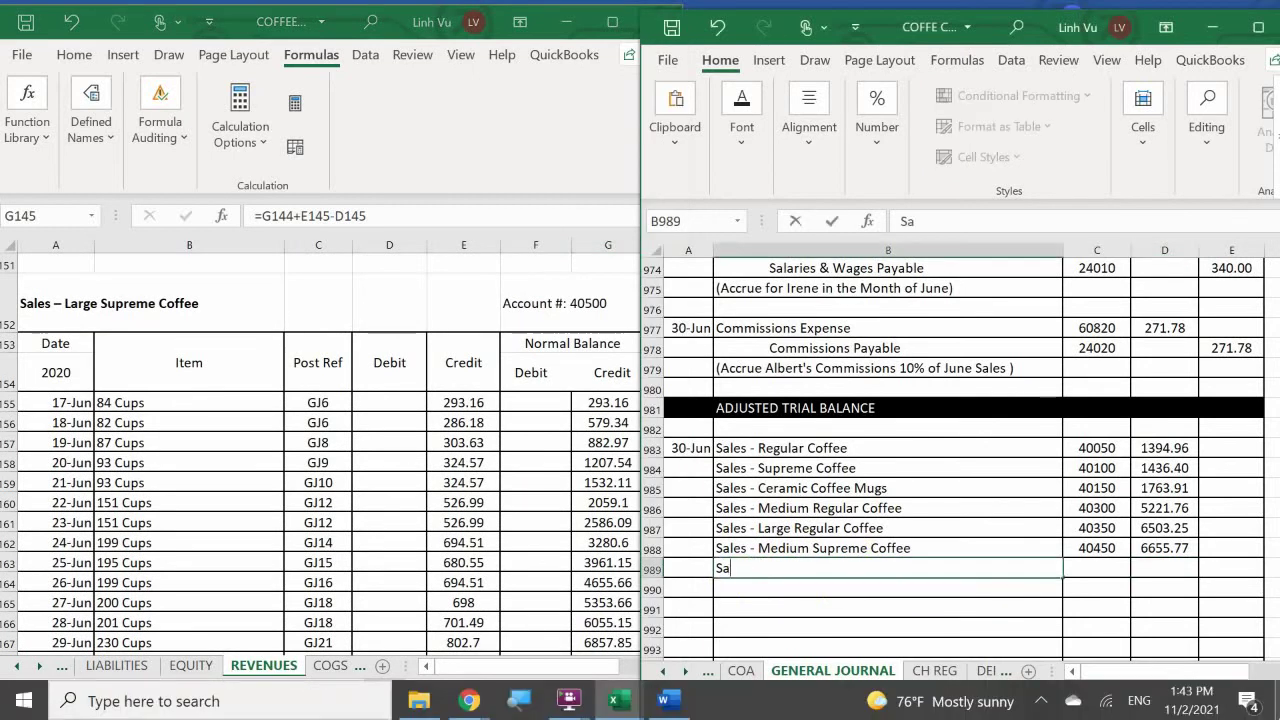
type("les - :ar")
type("Large Su")
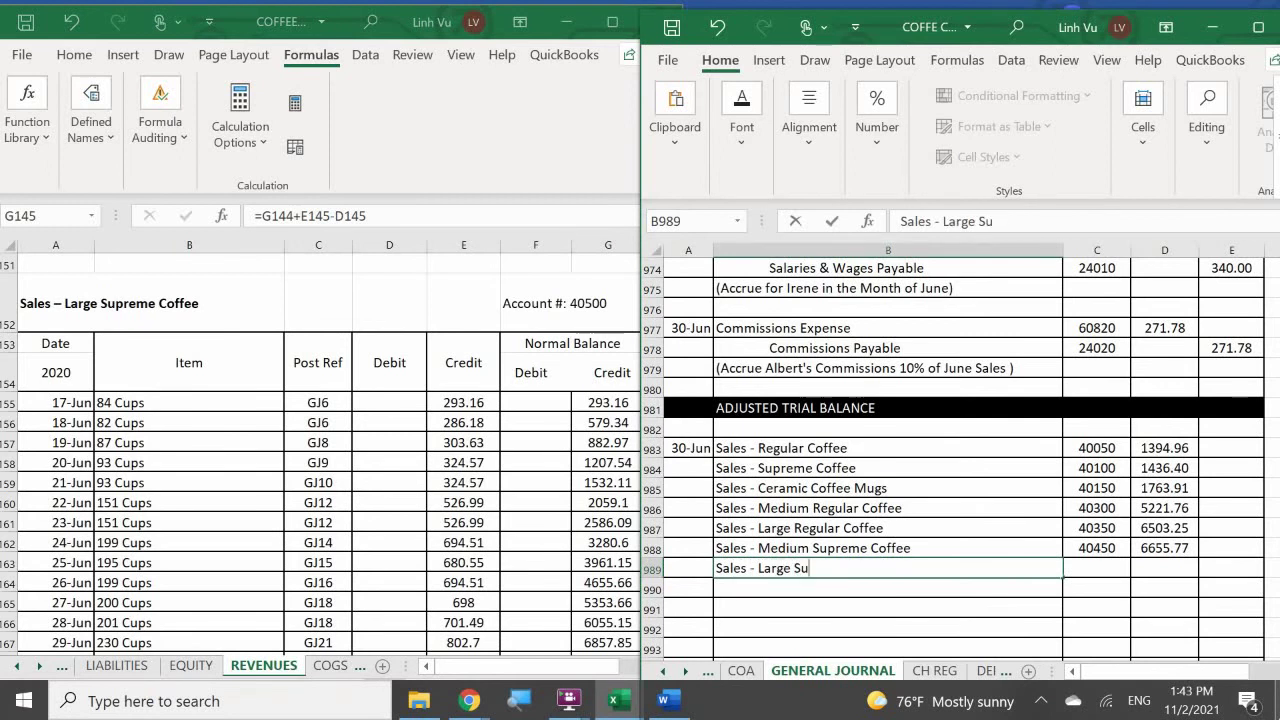
type("preme Cof")
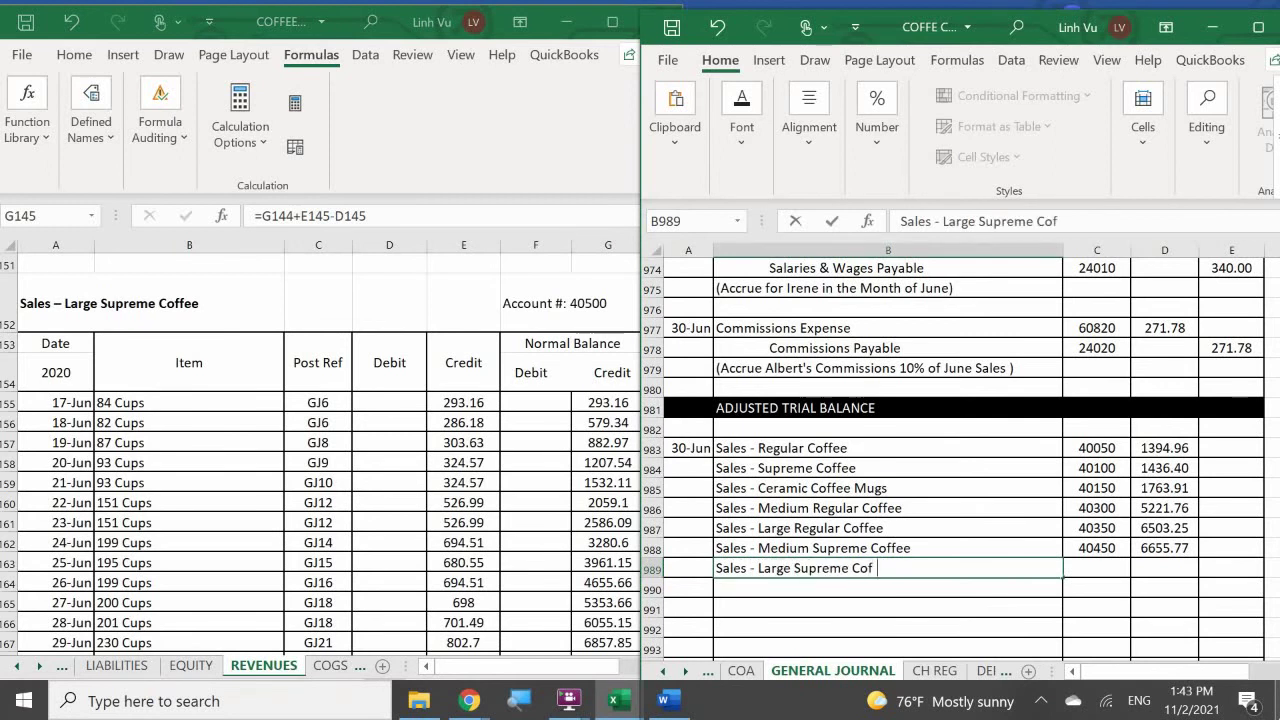
type("fee")
key("Tab")
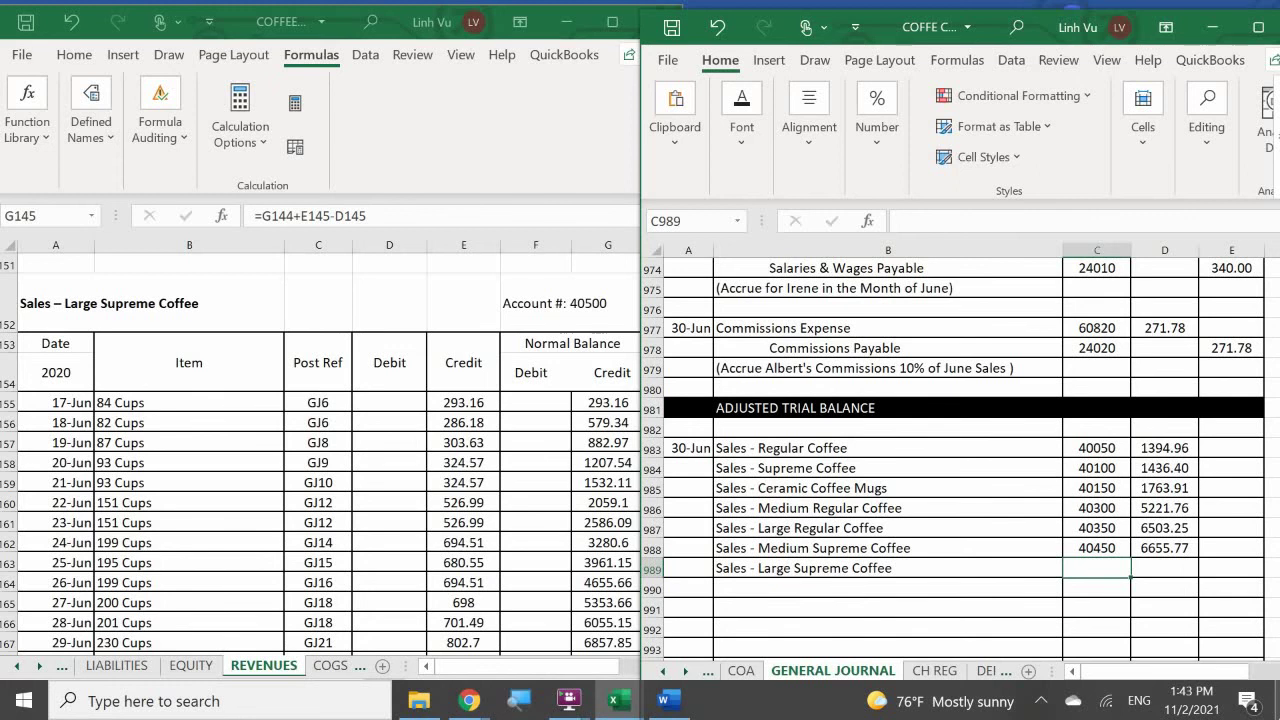
type("40500")
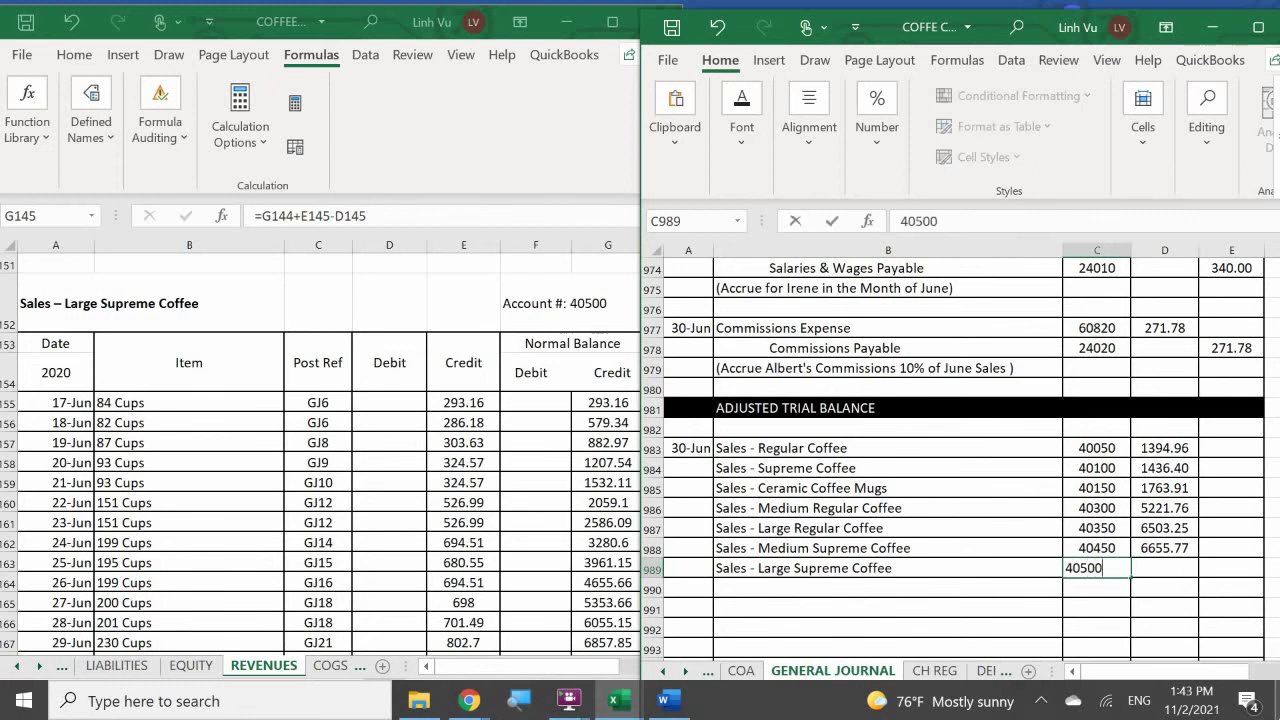
key("Tab")
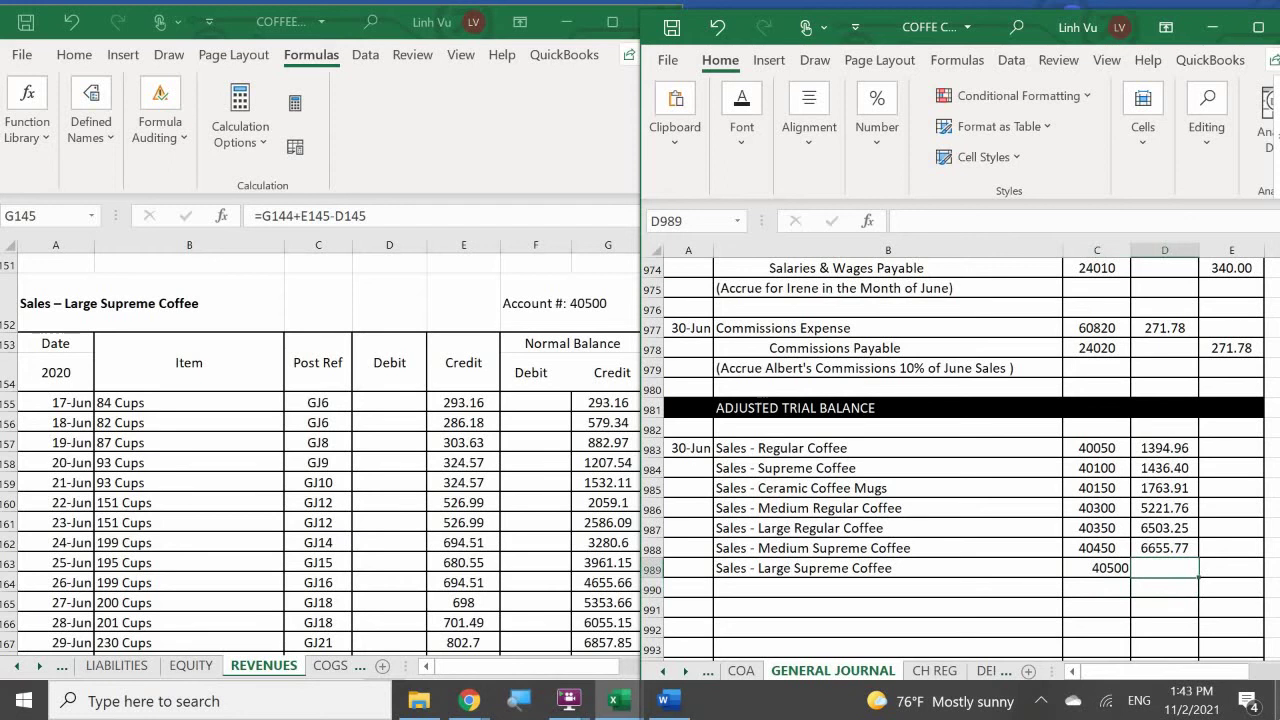
Enter 7524.44 as the Large Supreme Coffee debit in journal cell D989, taking it from the ledger account's final credit balance
left_click(328, 542)
scroll(328, 542, "down", 2)
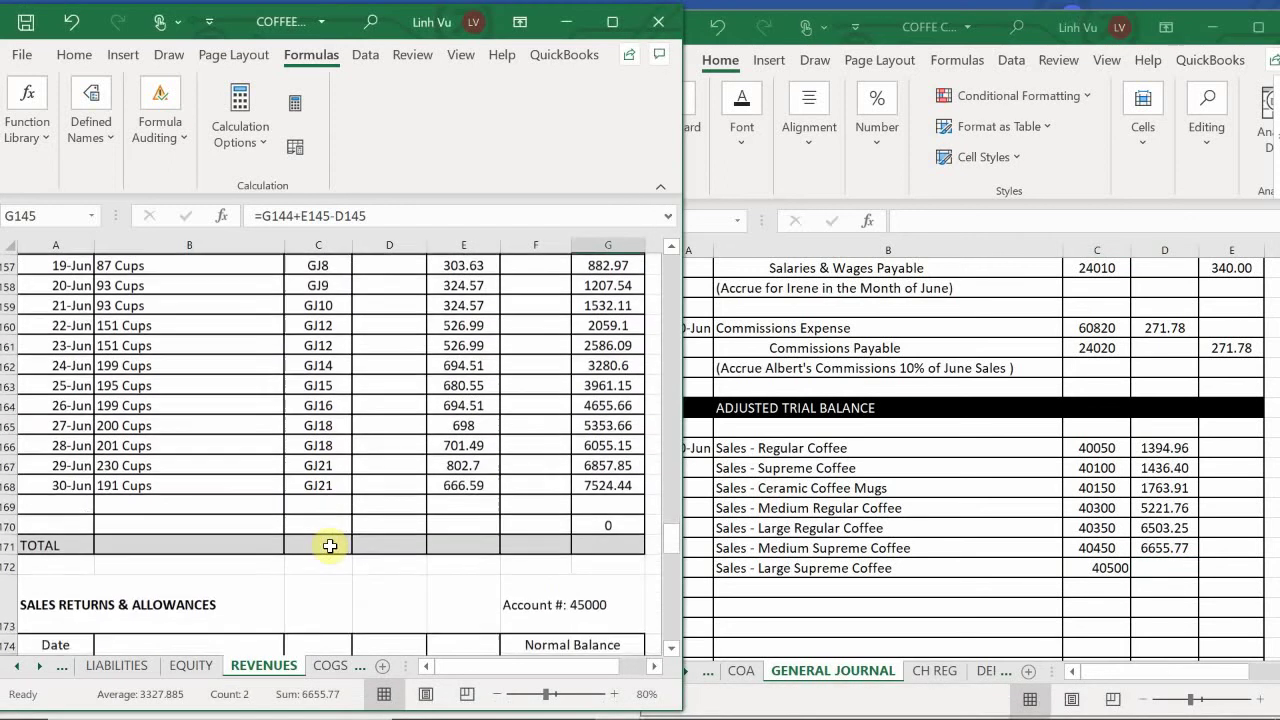
scroll(330, 545, "up", 1)
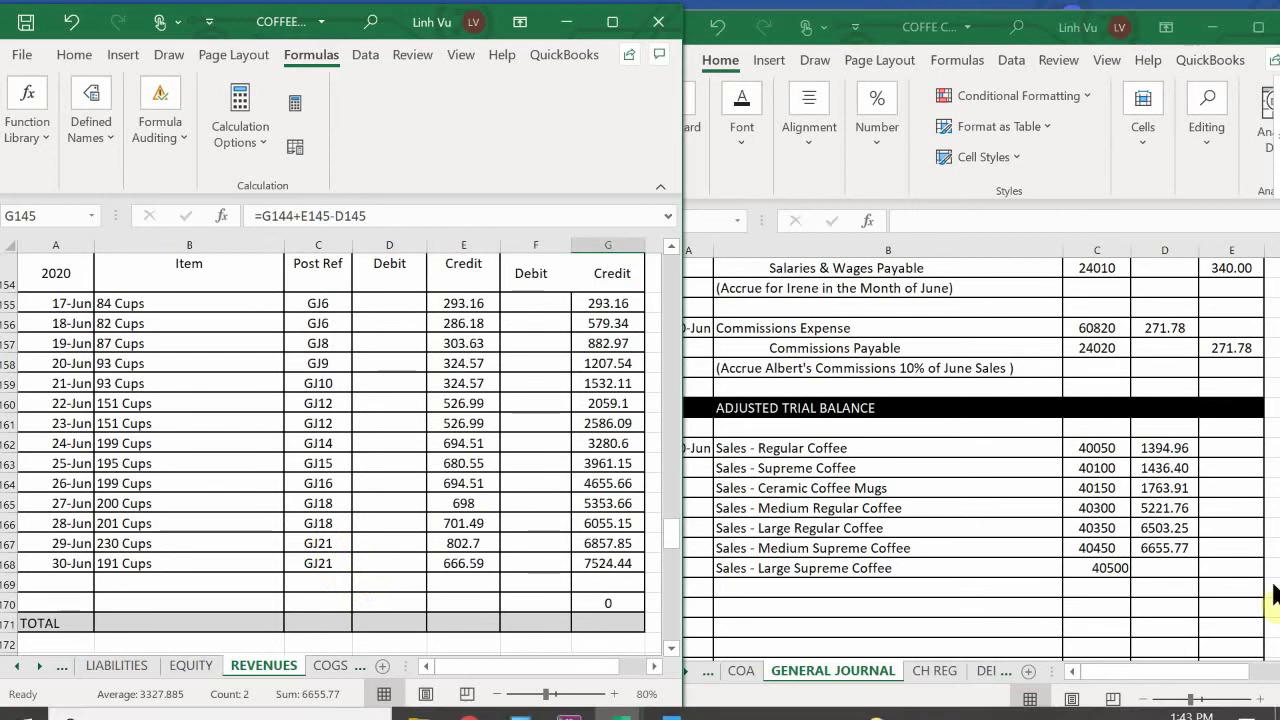
left_click(1159, 568)
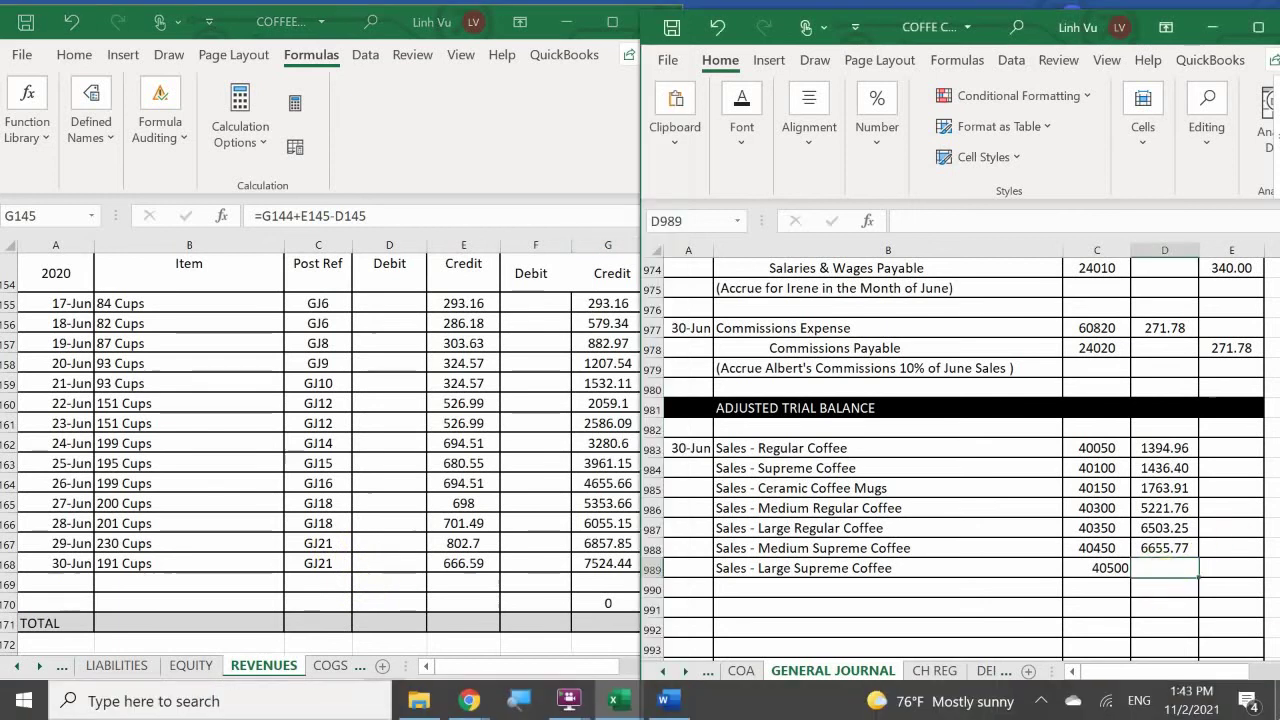
type("7524.44")
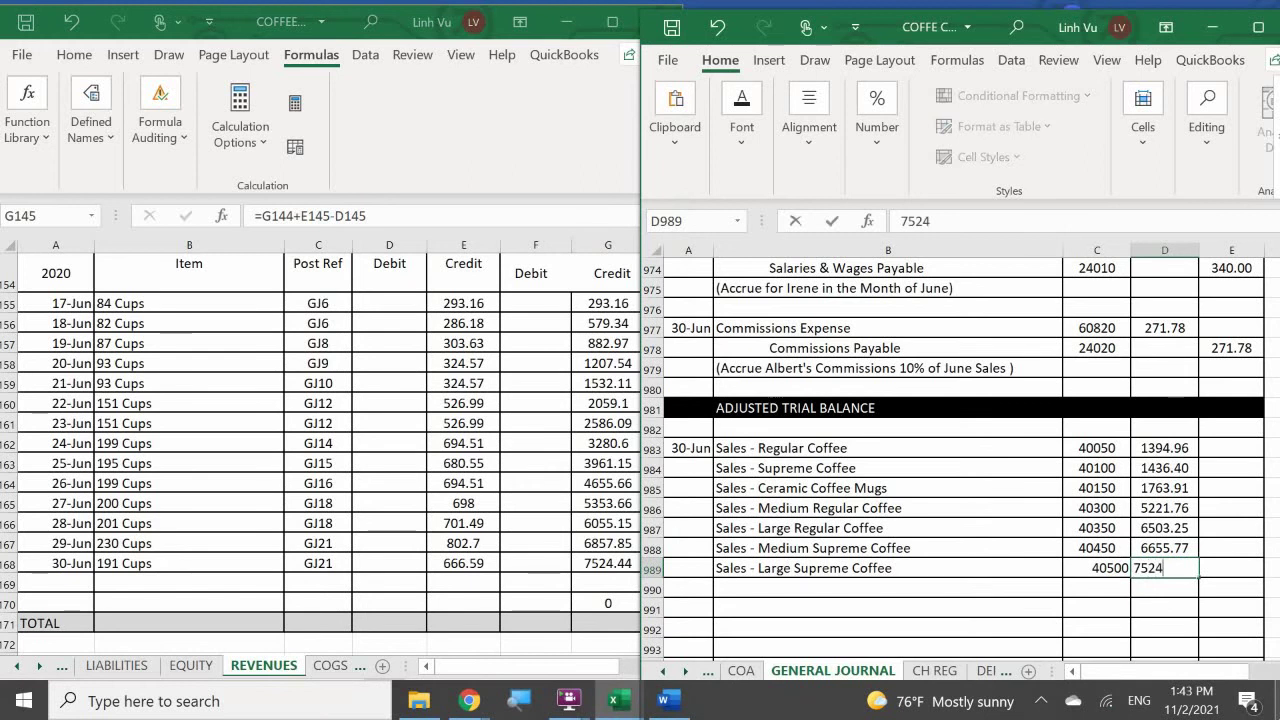
key("Return")
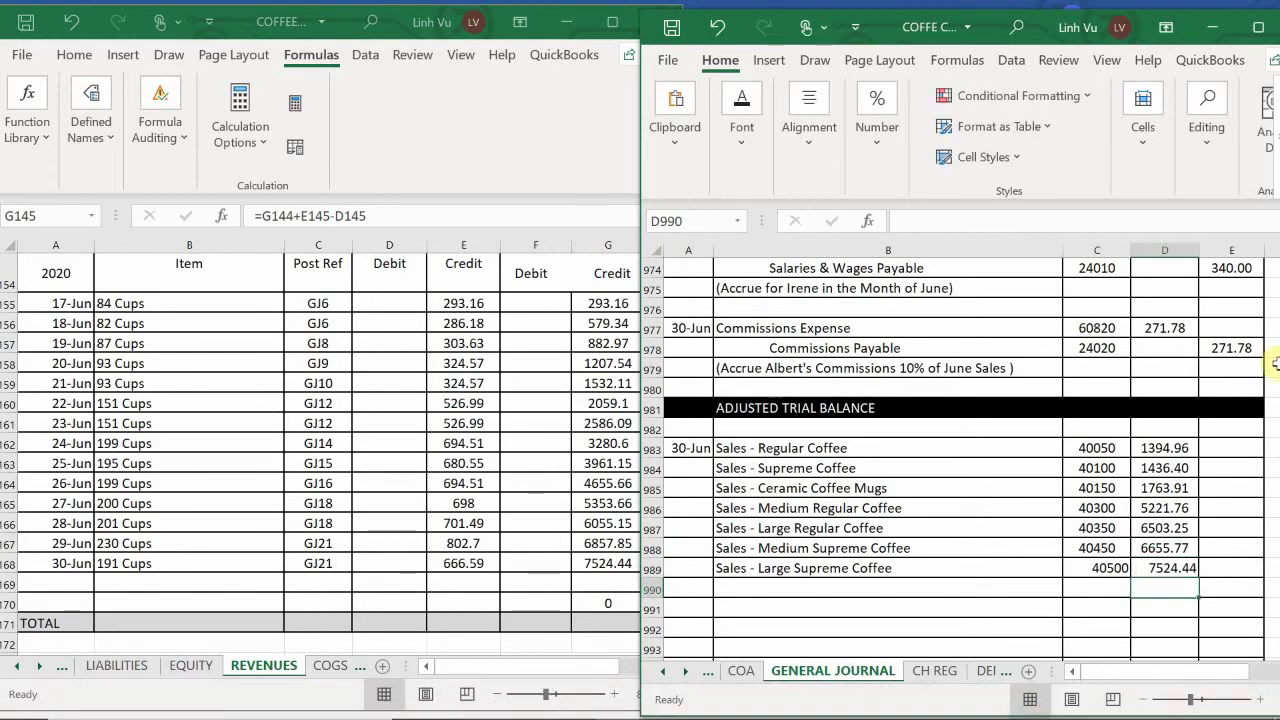
Add a CLOSE row dated 6/30 with posting reference GJ24 in row 169 of the Sales – Large Supreme Coffee ledger account
left_click(47, 580)
left_click(47, 580)
type("6/30")
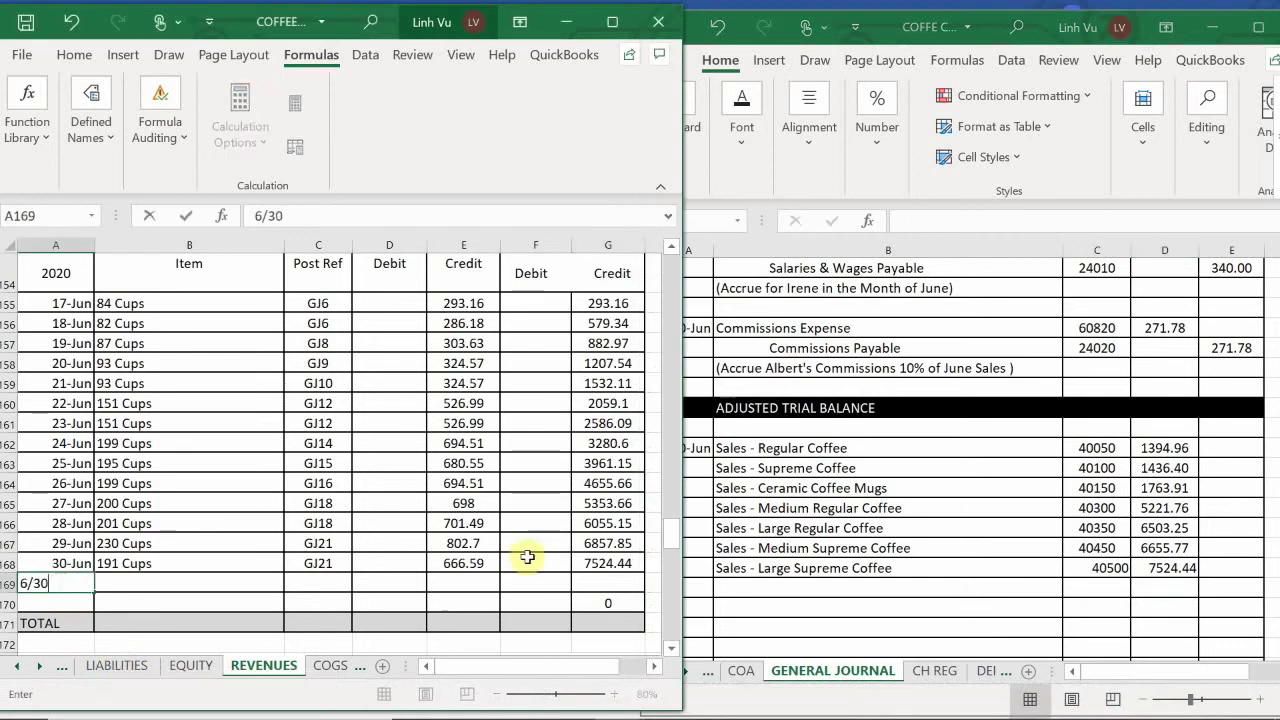
key("Return")
key("Up")
key("Right")
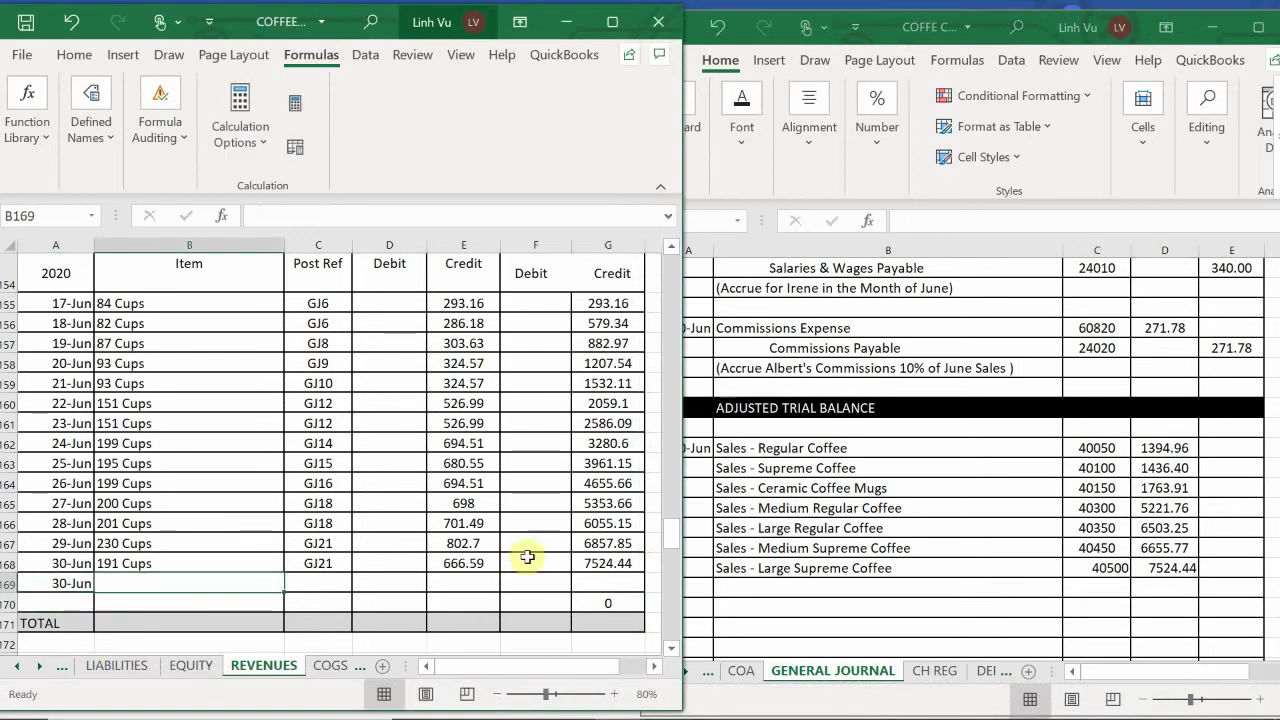
type("CLOSE")
key("Tab")
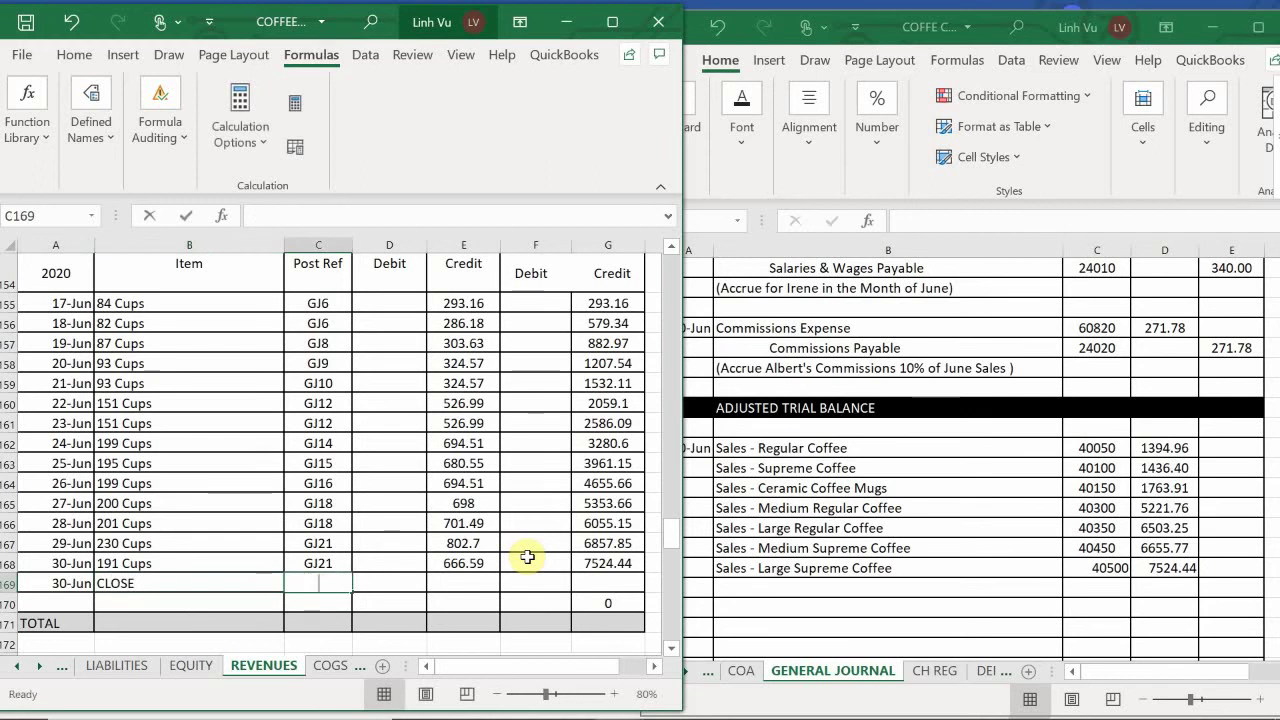
type("GJ24")
key("Tab")
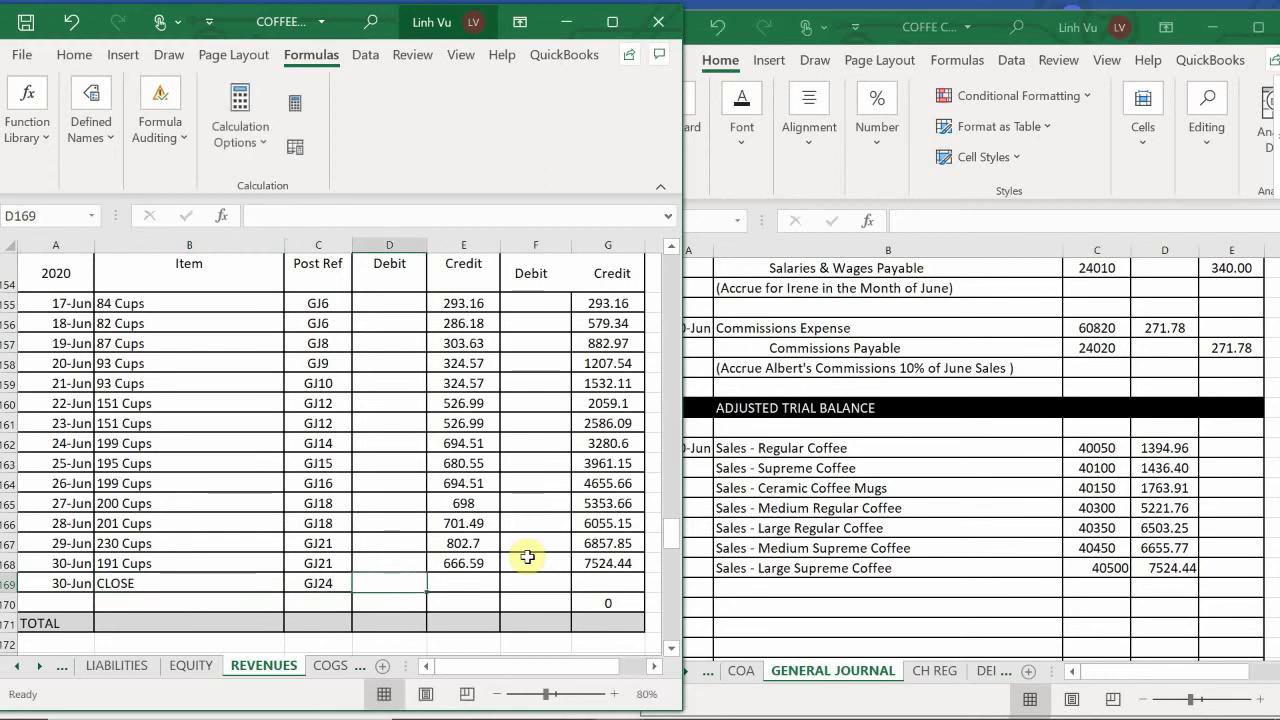
Enter a 7524.44 debit in the Large Supreme Coffee CLOSE row and extend the running credit balance formula to G169
type("7")
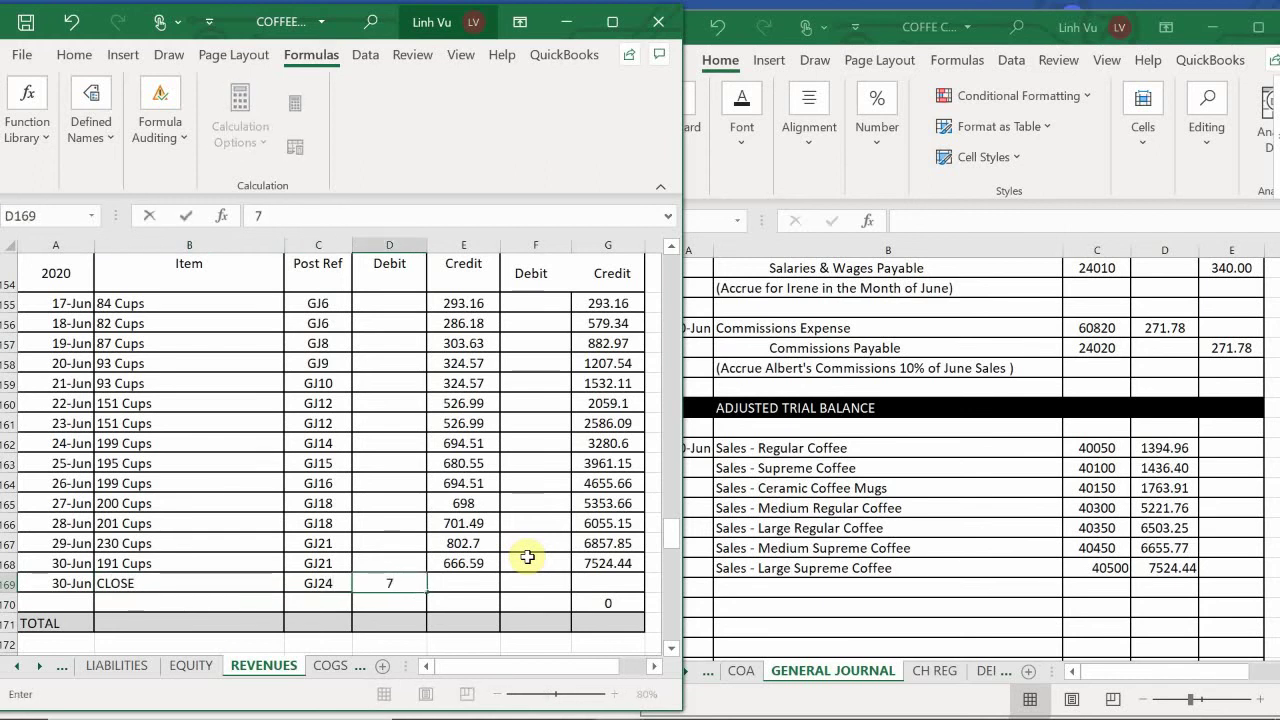
type("524.44")
key("Return")
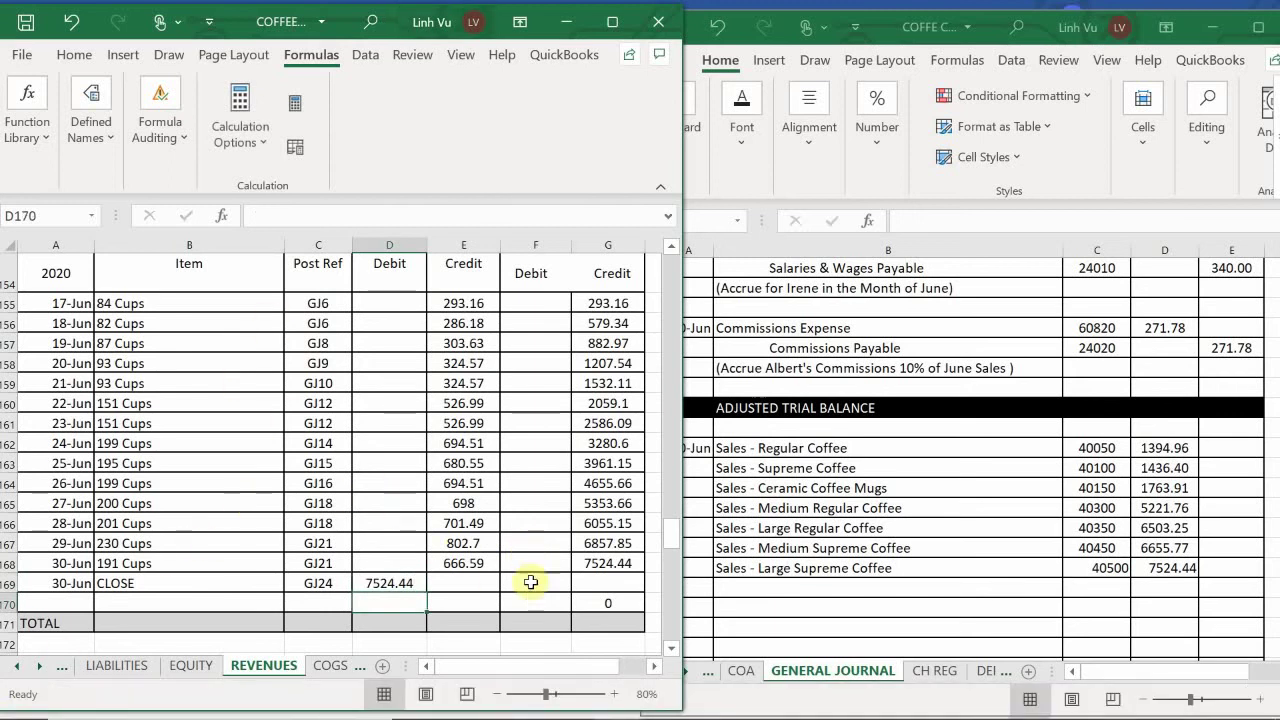
left_click(609, 563)
left_click_drag(645, 573, 646, 590)
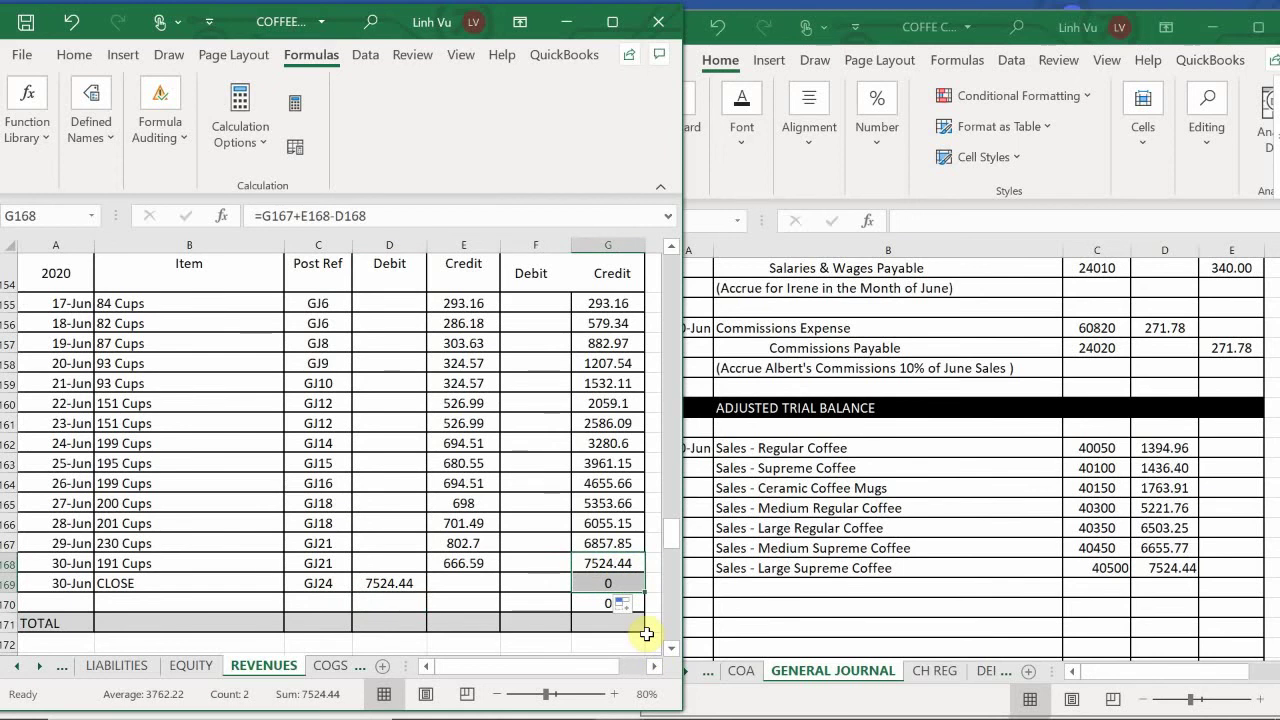
Review the remaining revenue ledger accounts, from Sales Returns & Allowances through Interest Income, for credit balances that need closing
left_click(398, 519)
scroll(398, 519, "down", 5)
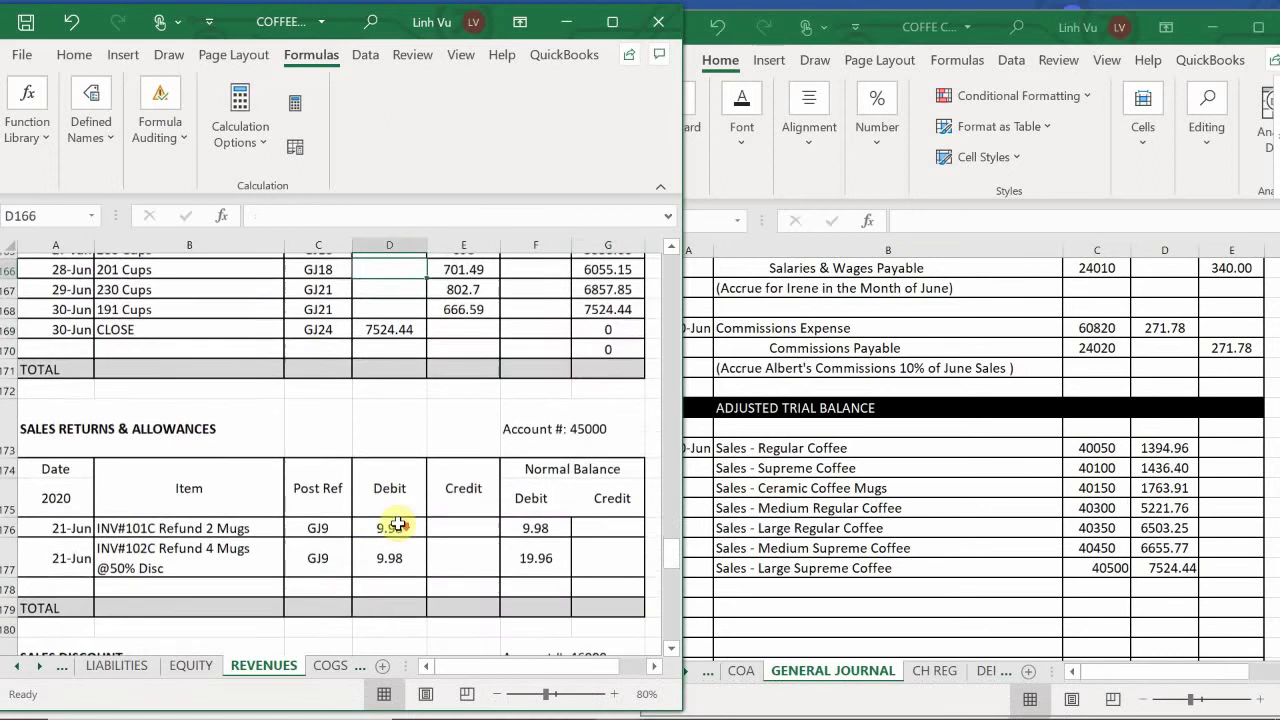
scroll(398, 522, "up", 1)
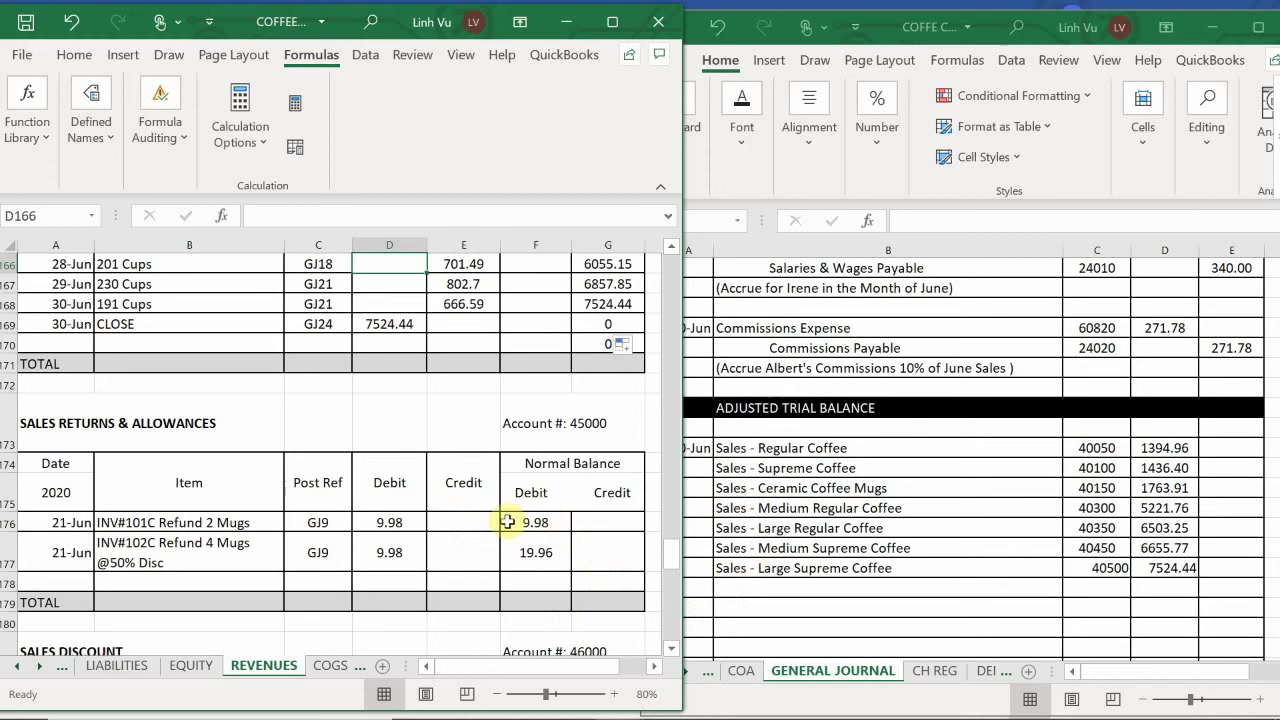
left_click(327, 552)
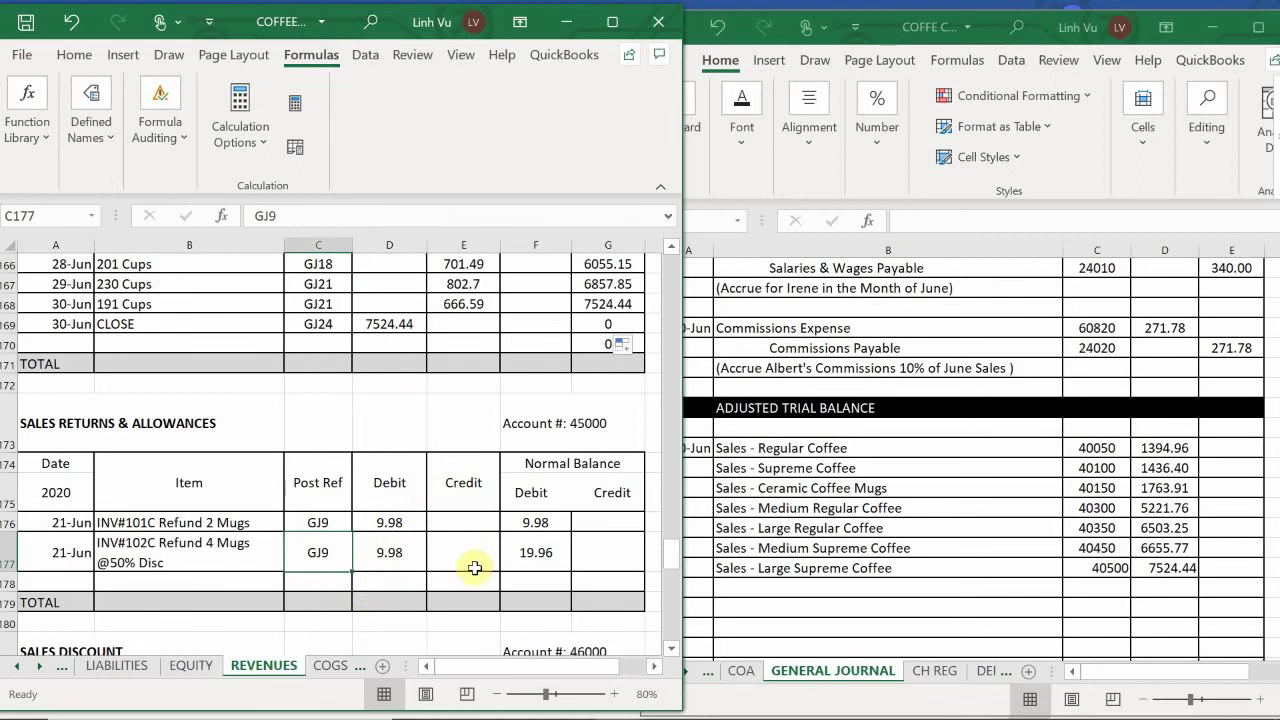
scroll(476, 563, "down", 3)
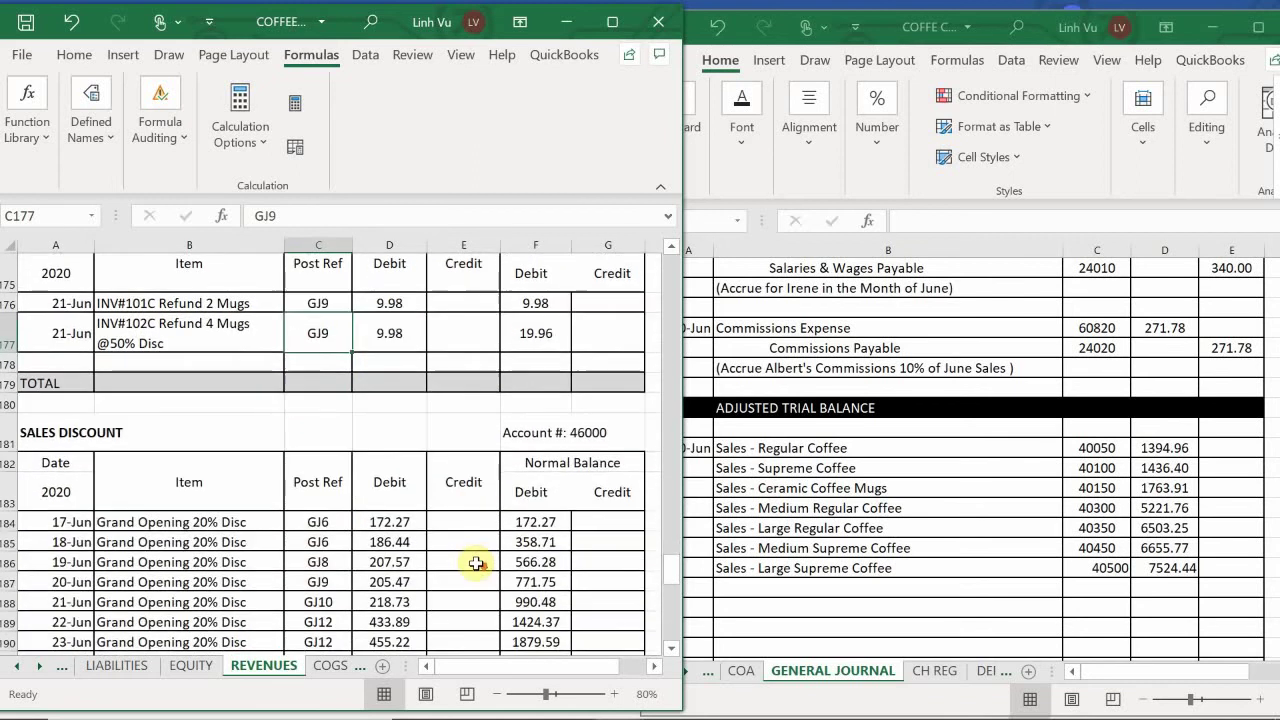
scroll(476, 563, "down", 4)
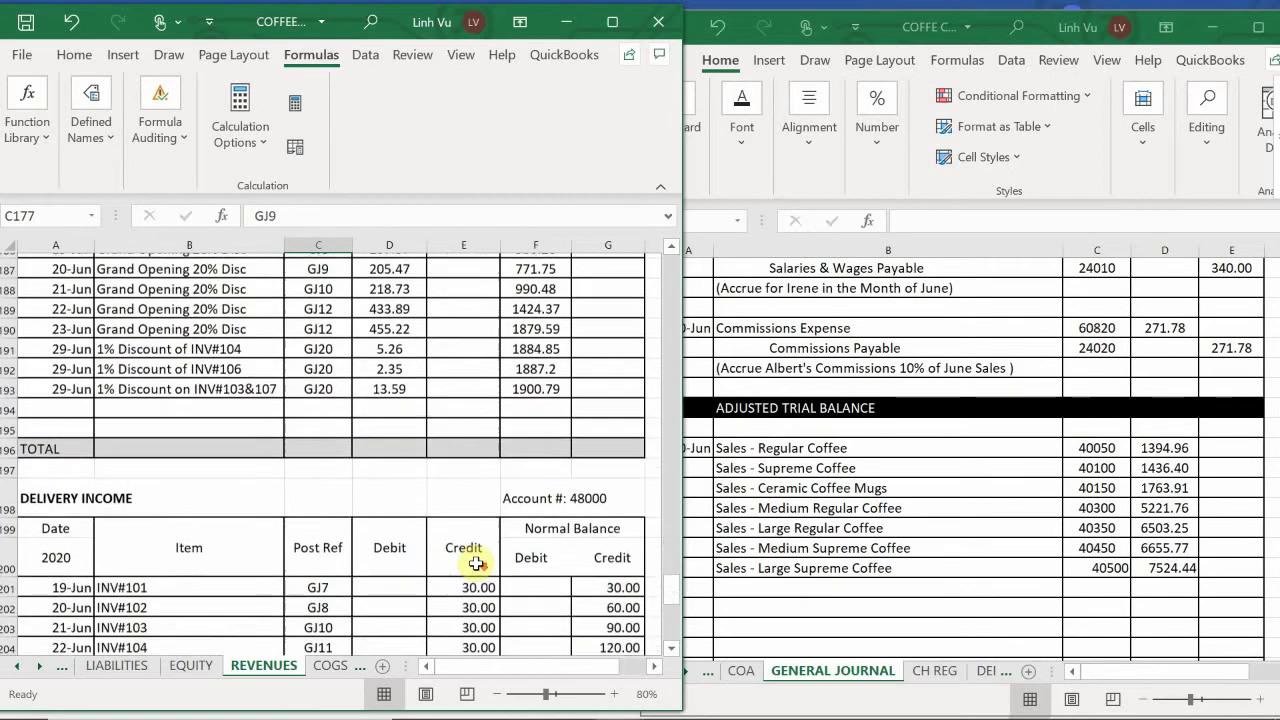
scroll(476, 563, "down", 3)
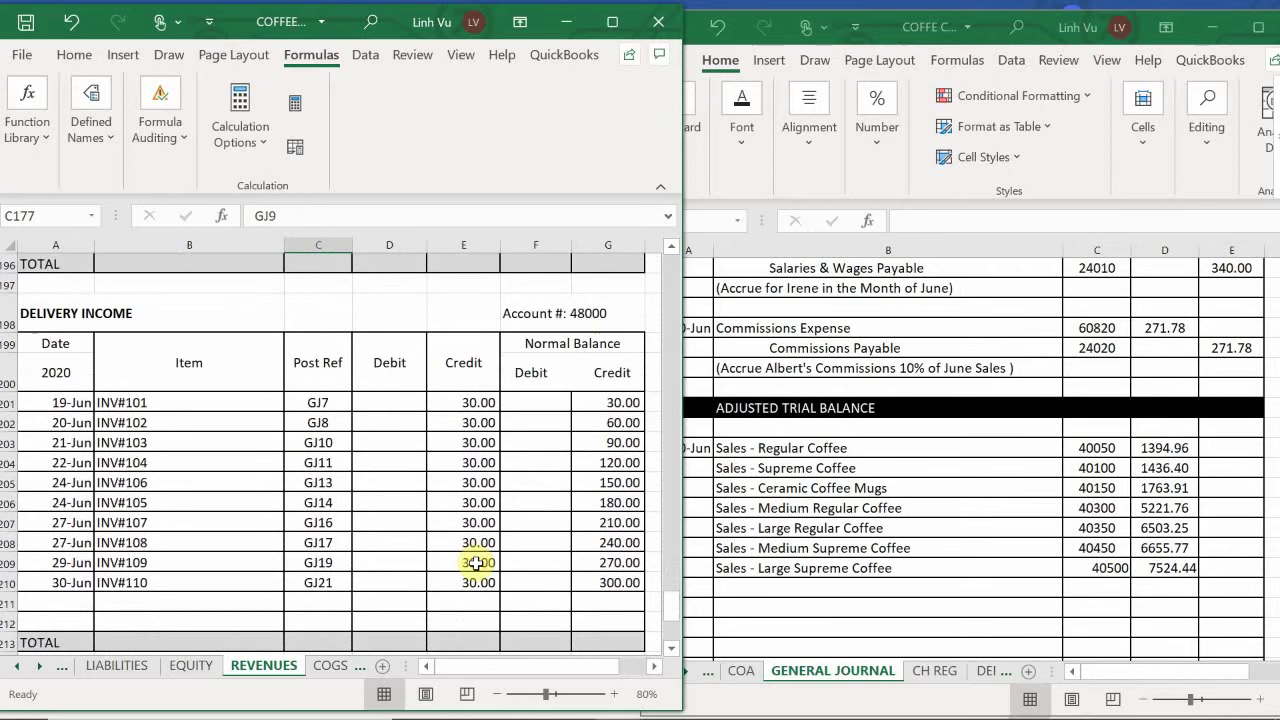
scroll(476, 563, "down", 6)
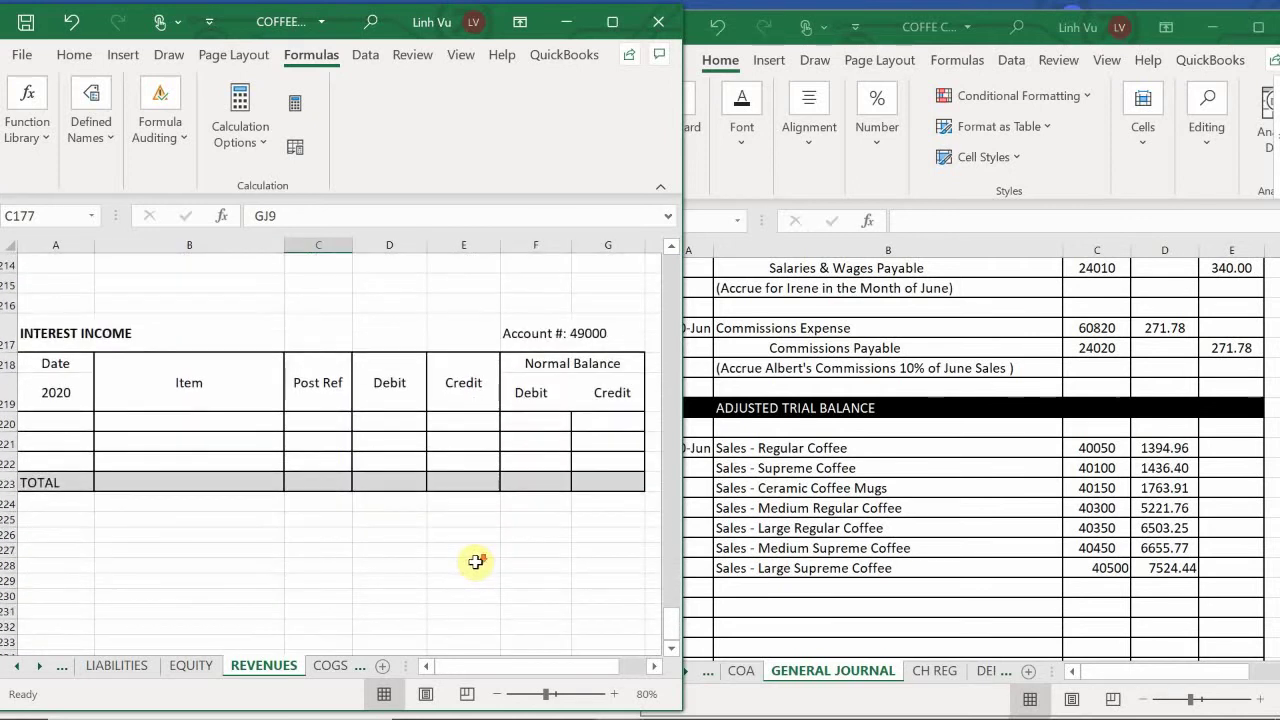
scroll(476, 563, "up", 6)
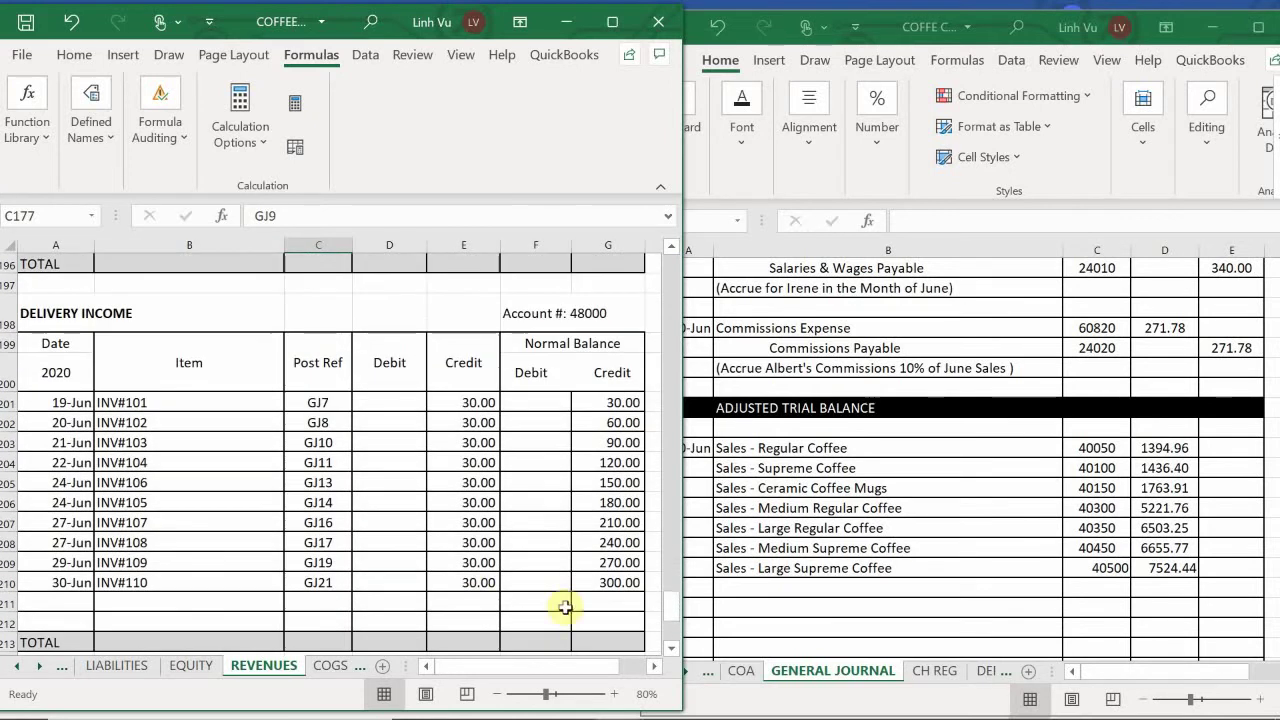
Enter Delivery Income with PR 48000 and a 300 debit in row 990 of the general journal
left_click(722, 592)
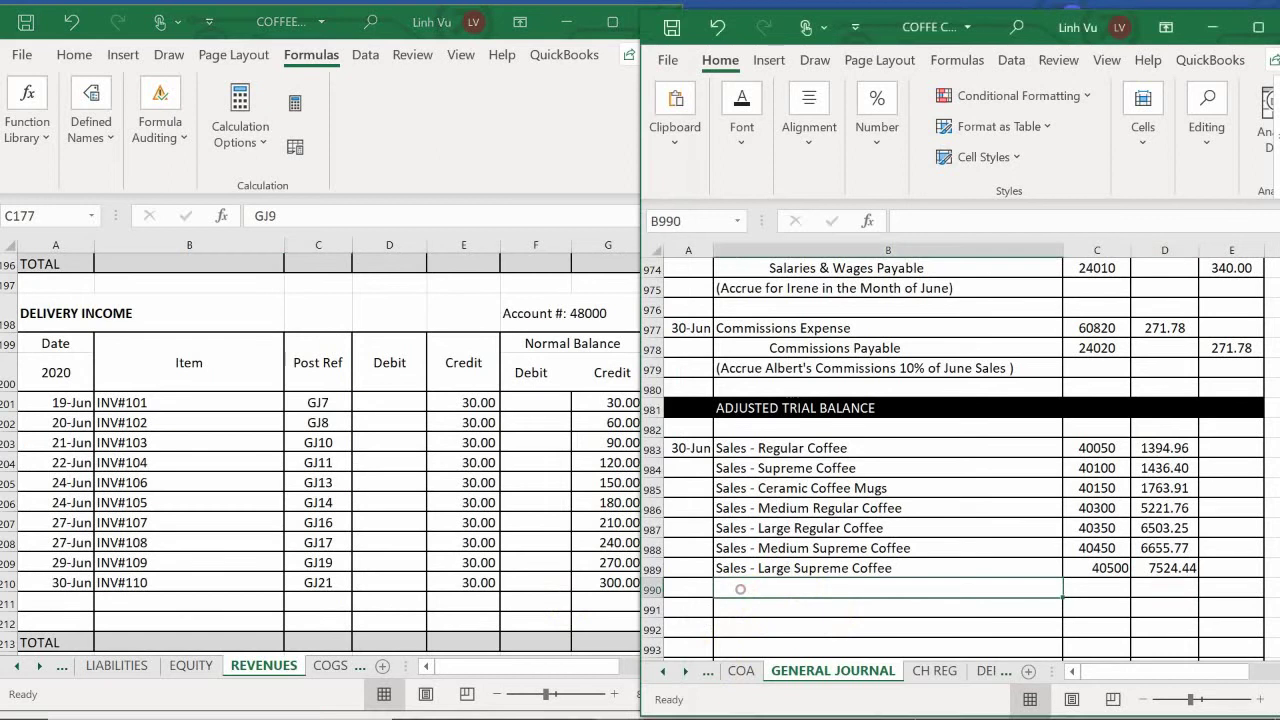
type("Delivery Income")
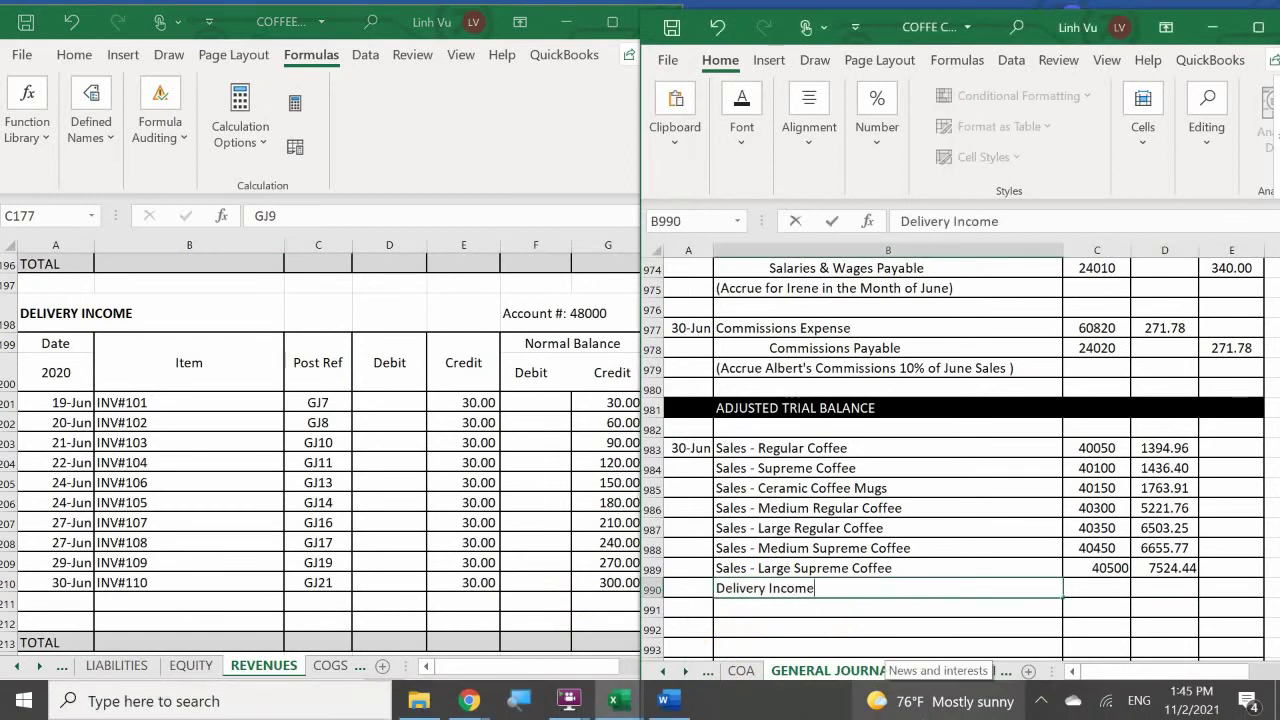
key("Tab")
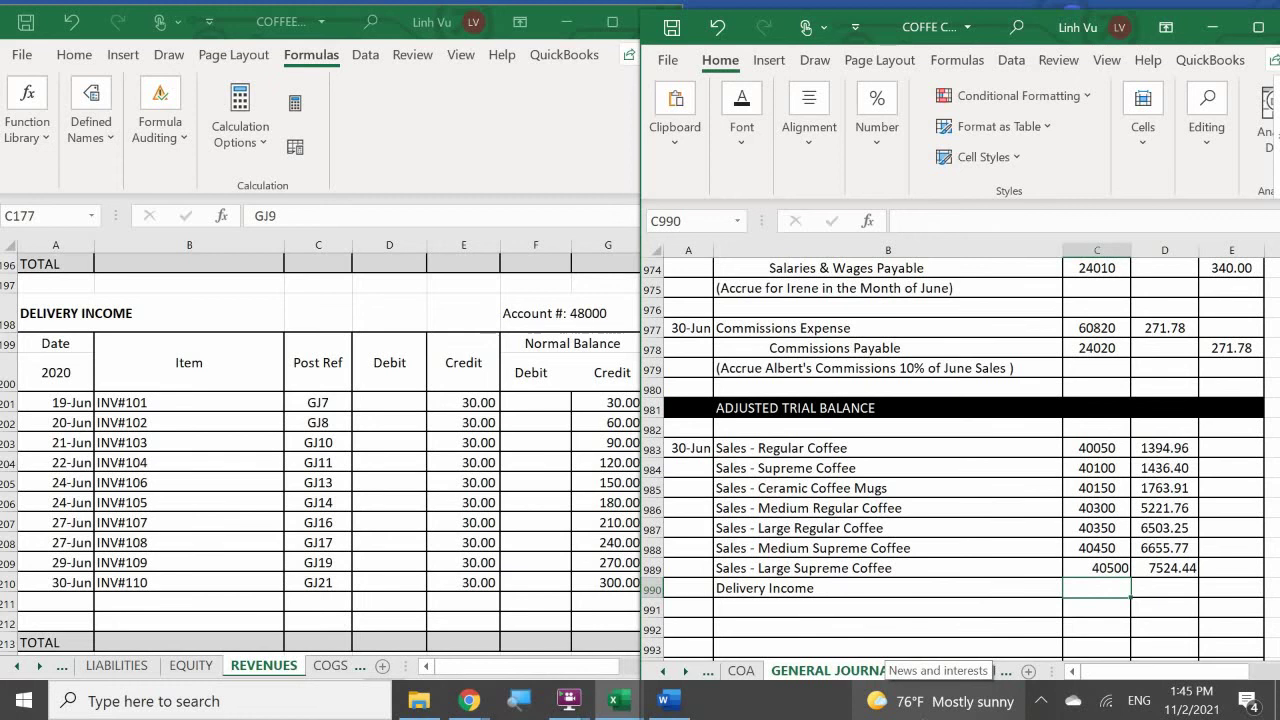
type("48000")
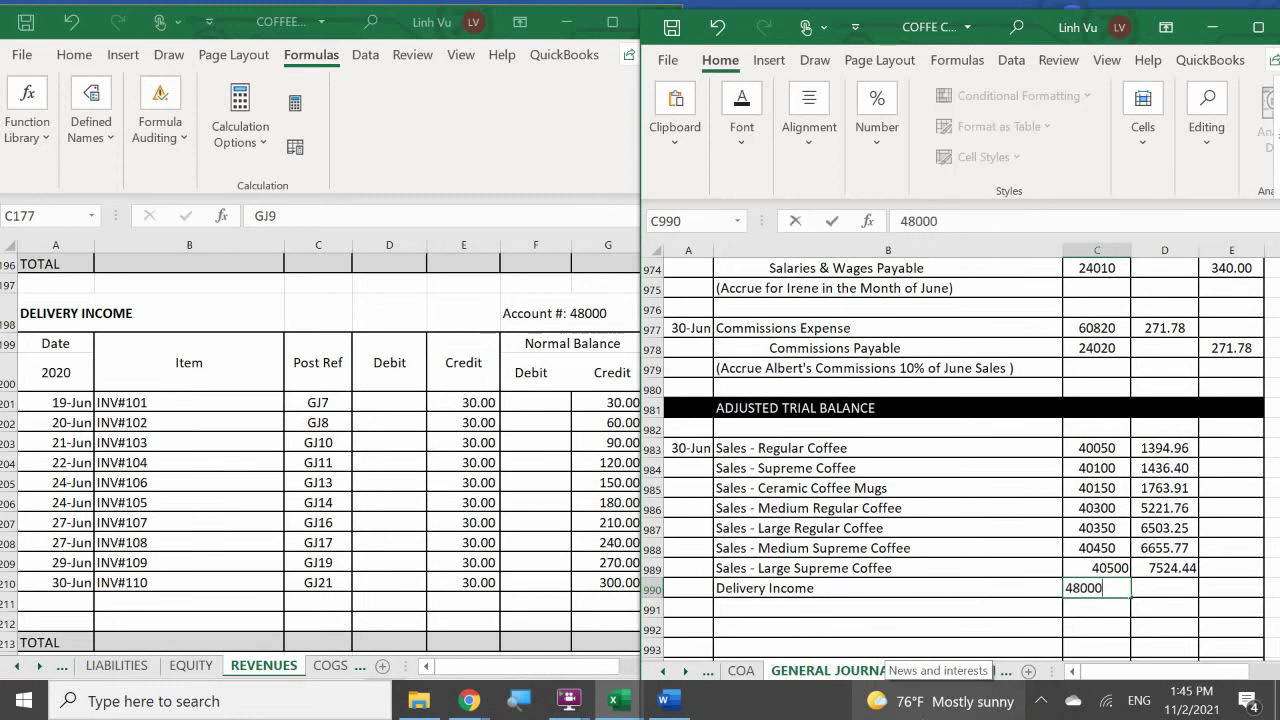
key("Tab")
type("5")
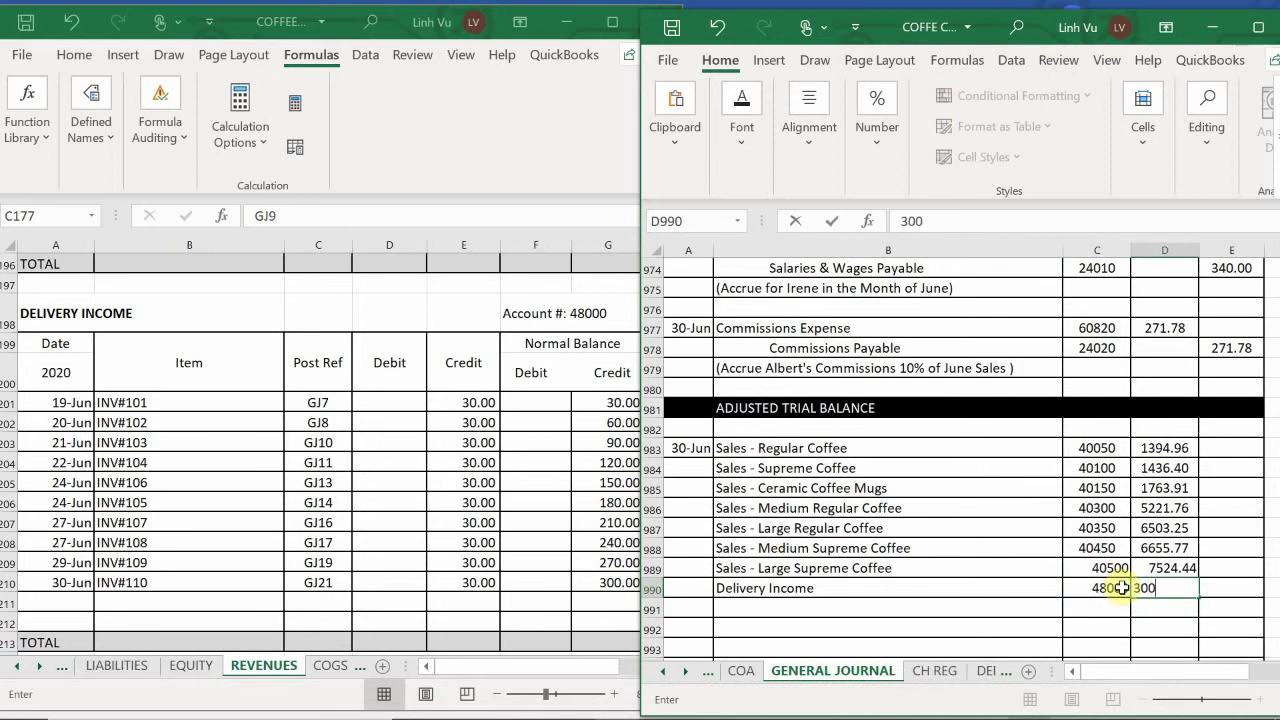
type("00")
key("Return")
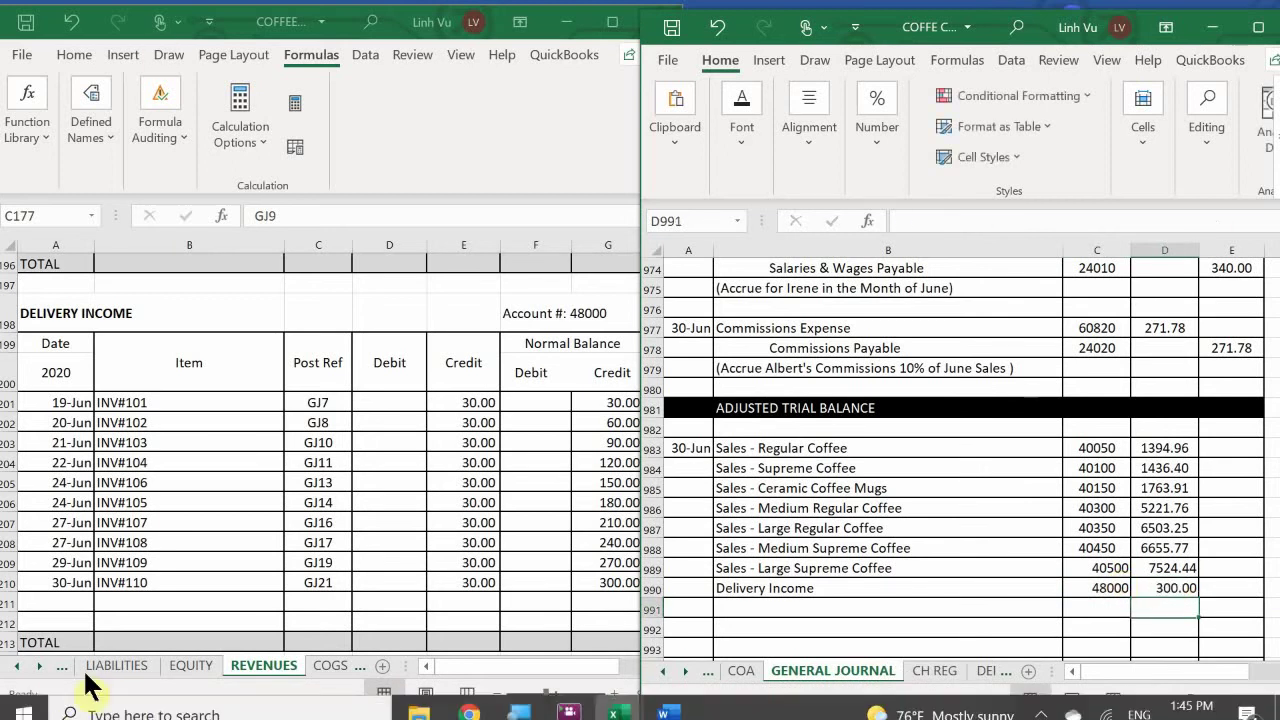
Add a CLOSE row dated 6/30 with posting reference GJ24 in row 211 of the Delivery Income ledger account
left_click(50, 603)
type("6")
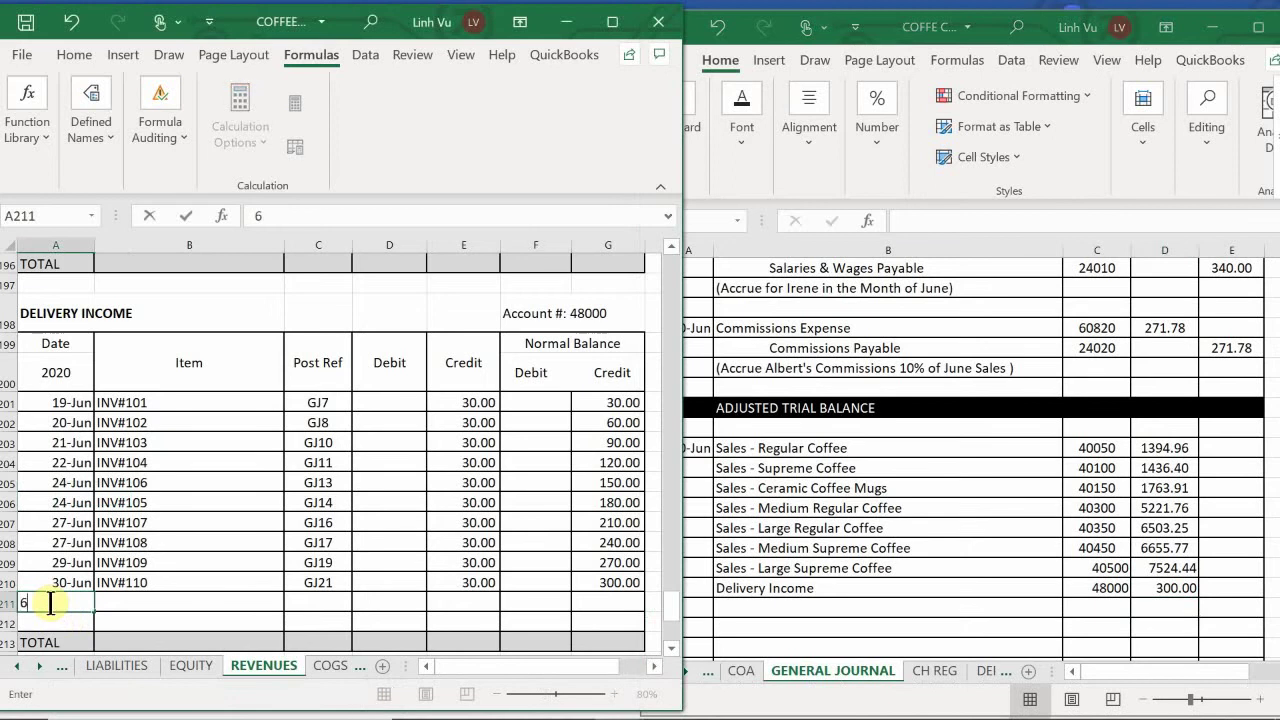
type("/30")
key("Tab")
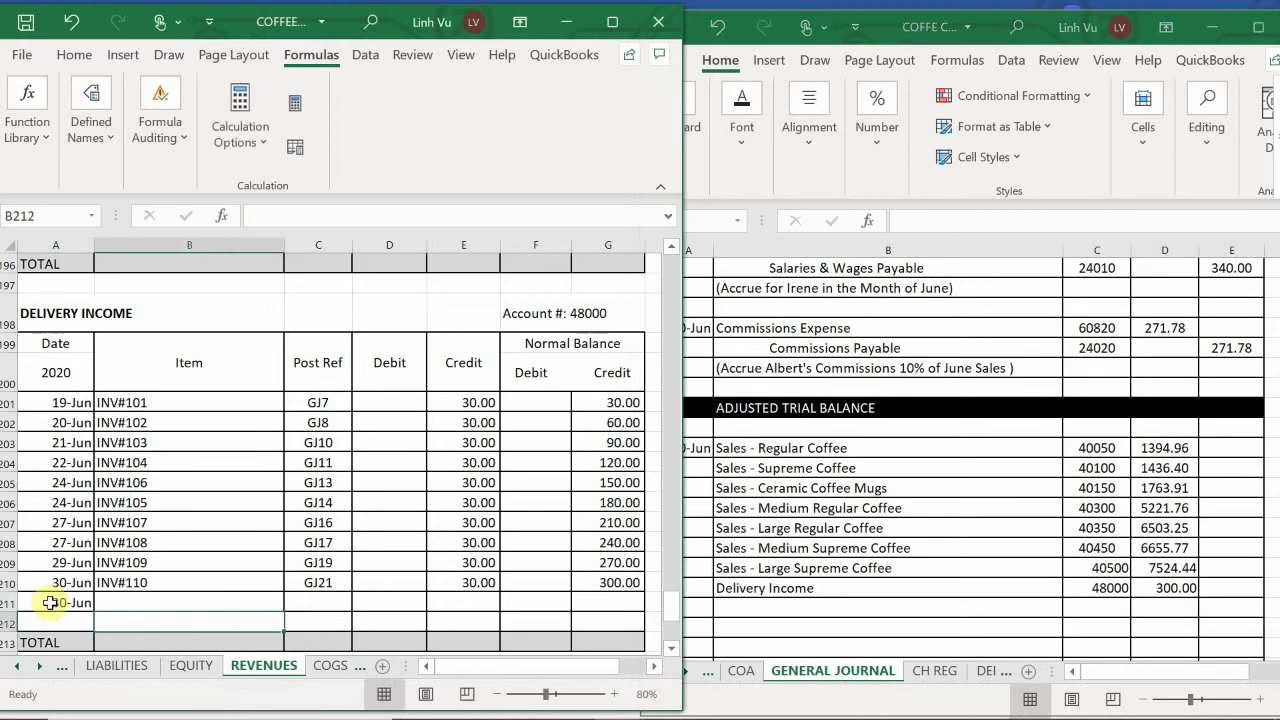
type("CLOSE")
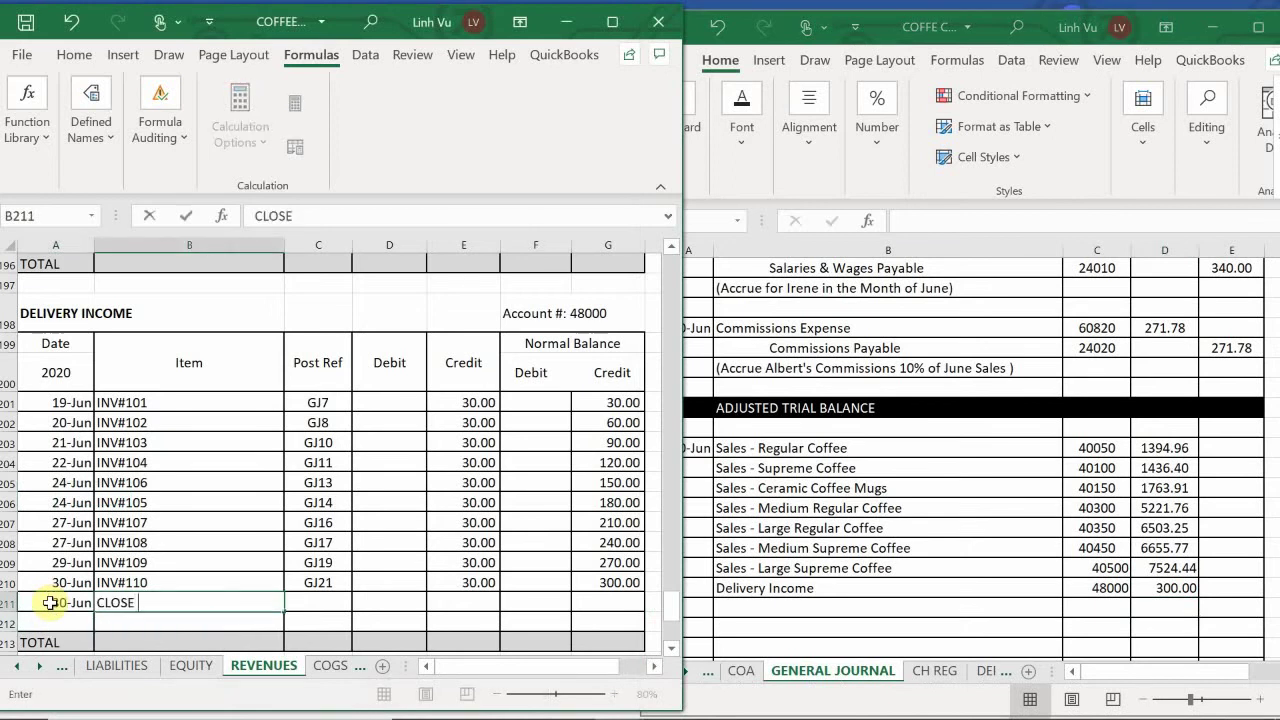
key("Tab")
type("GJ24")
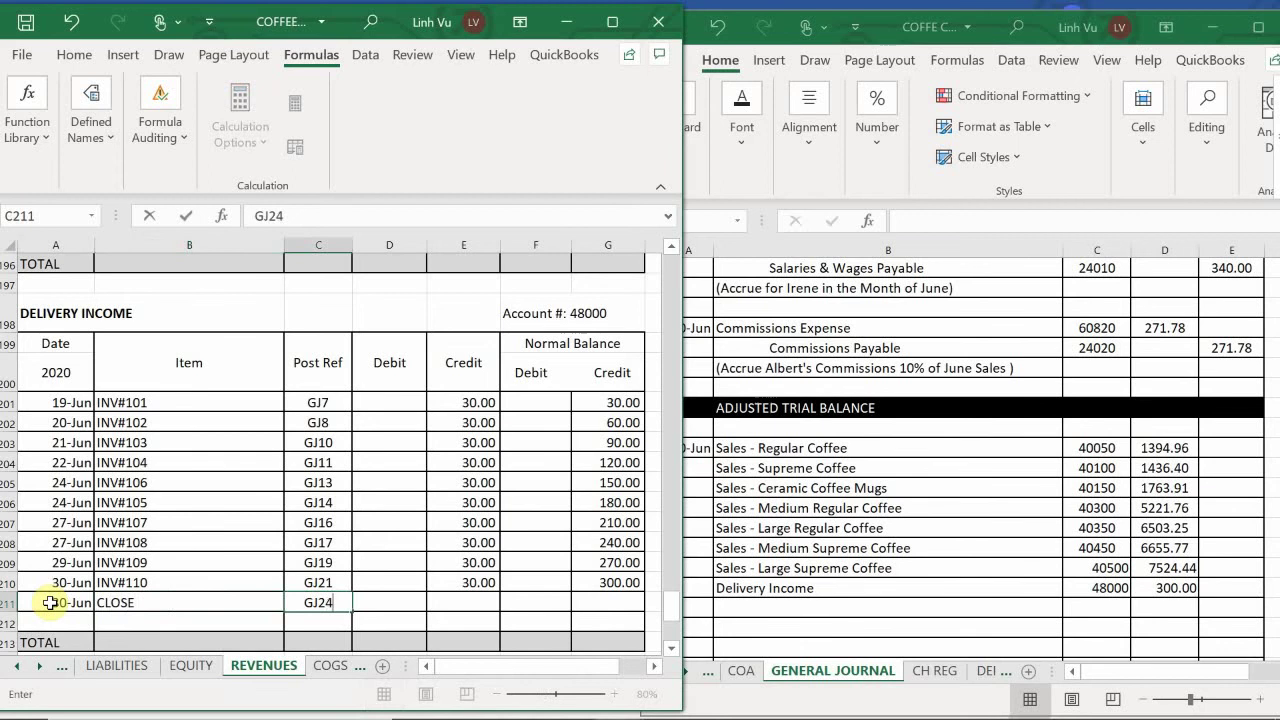
key("Tab")
Enter a 300 debit in the Delivery Income CLOSE row and extend the running credit balance formula to G211
type("300")
key("Return")
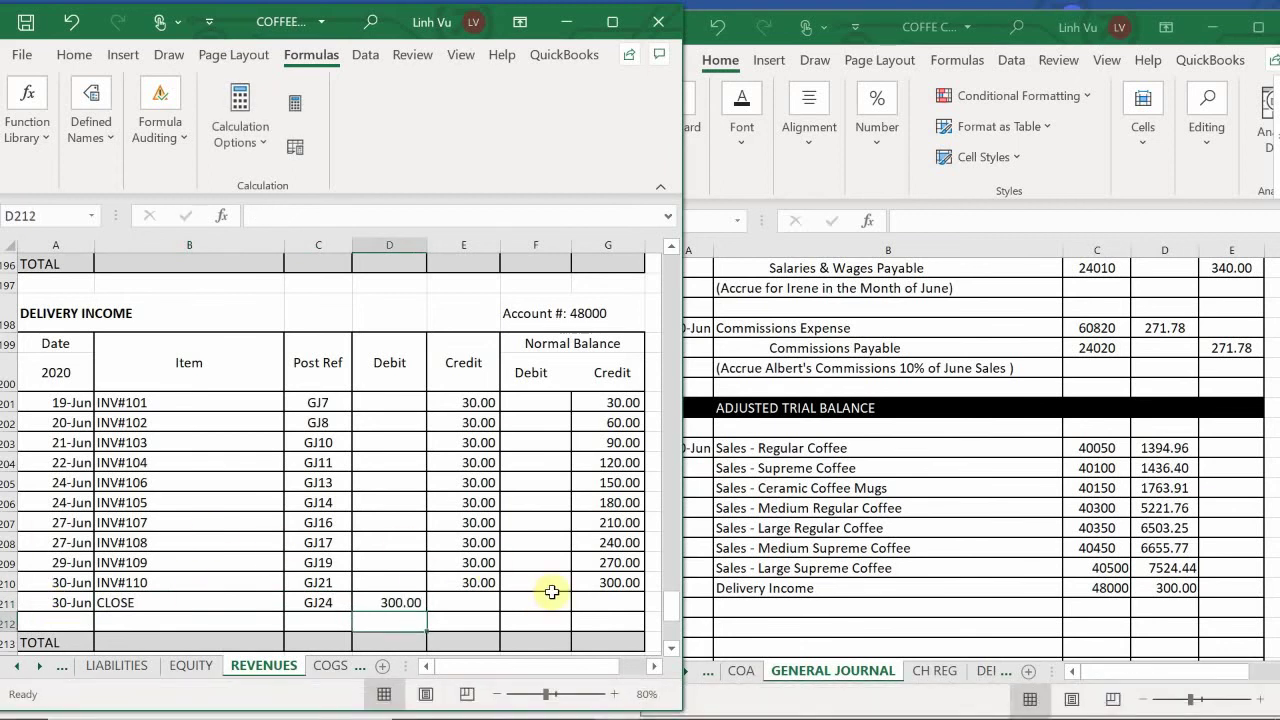
left_click(612, 584)
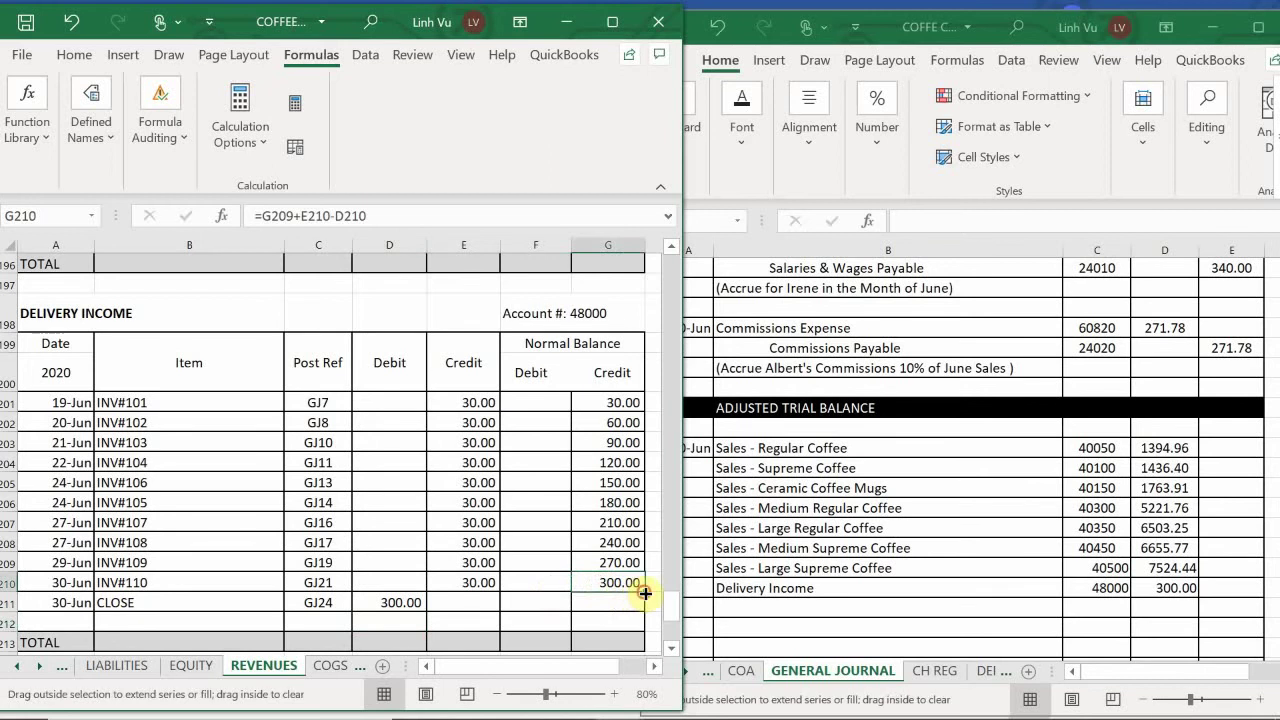
left_click_drag(645, 593, 597, 601)
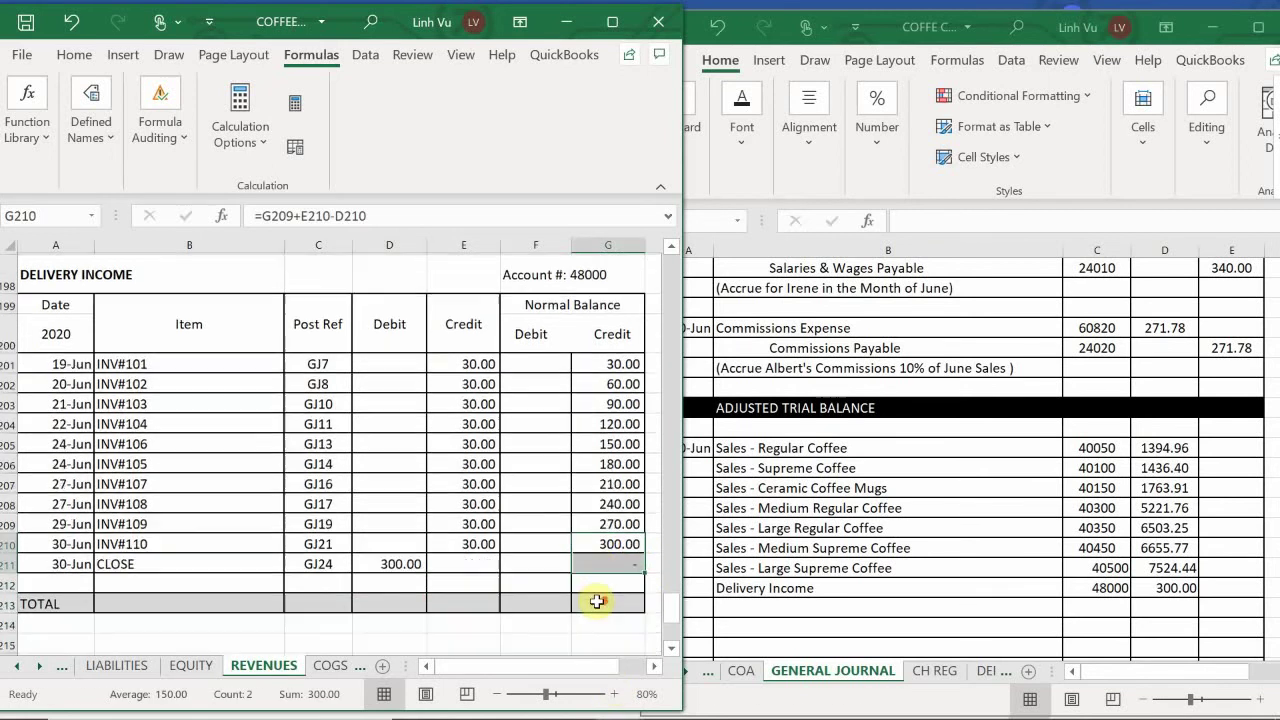
scroll(595, 603, "down", 7)
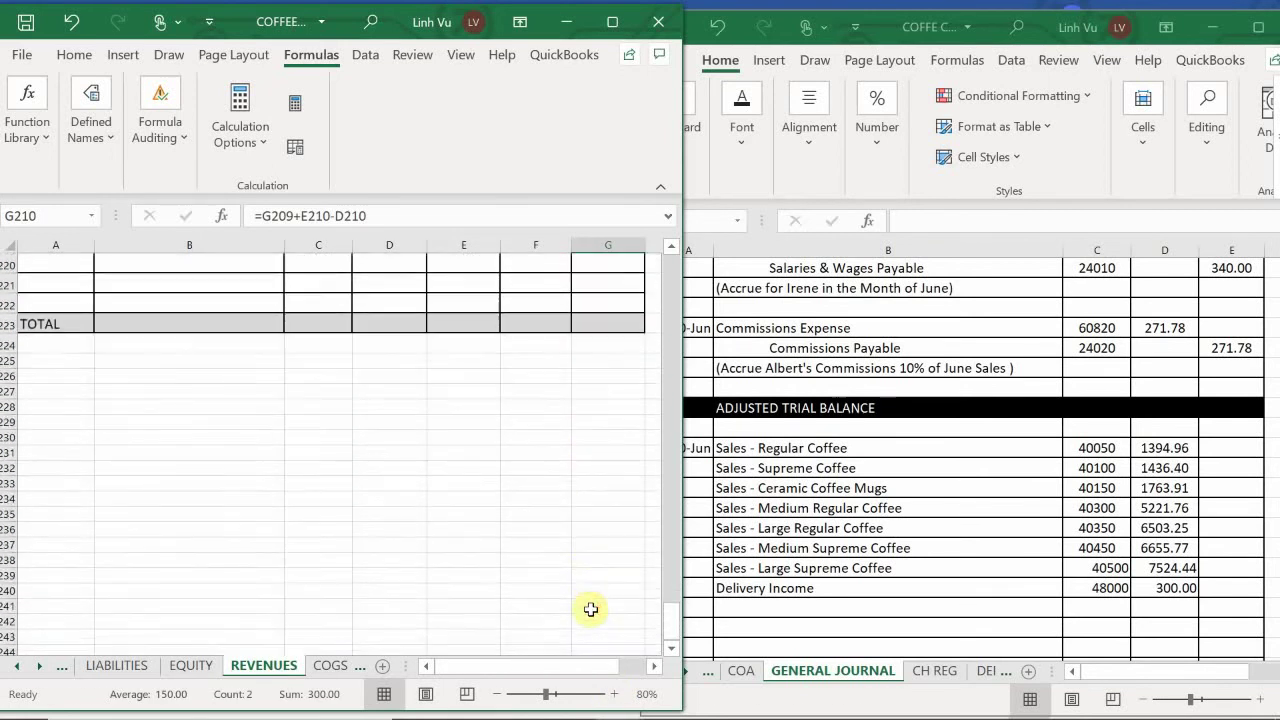
scroll(257, 512, "up", 7)
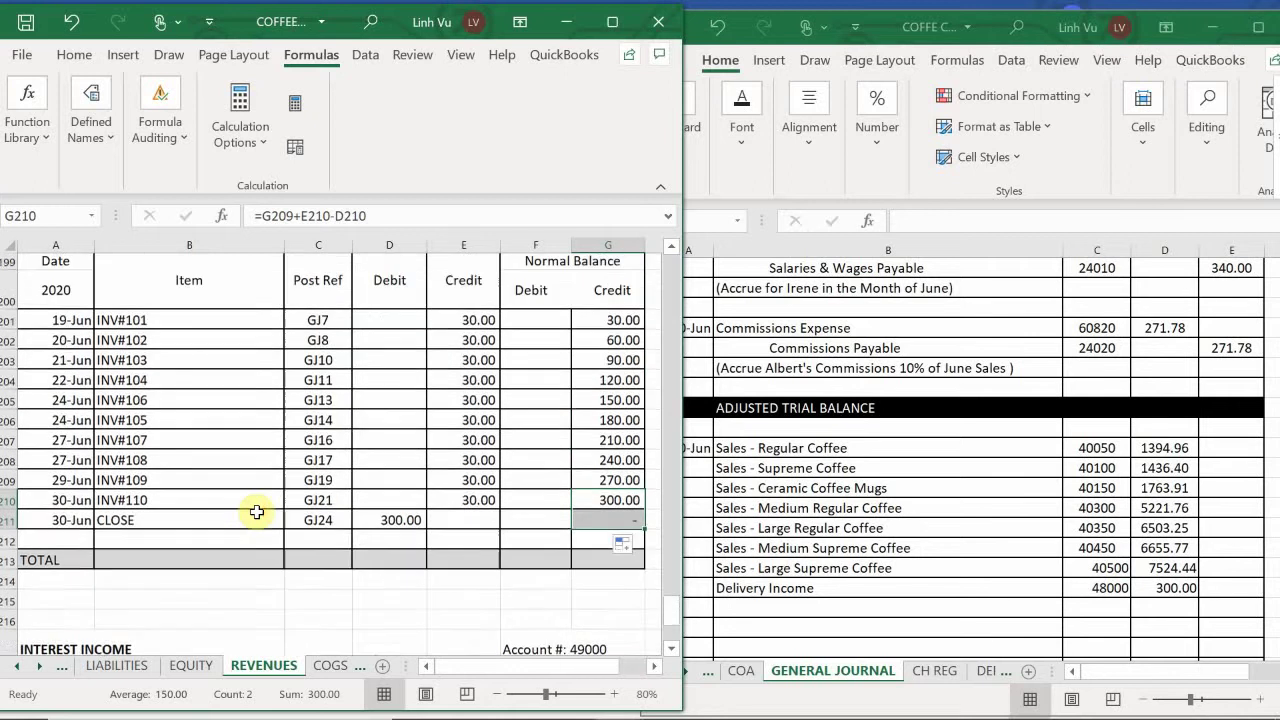
Enter the indented account title Sales Returns & Allowance in row 991 of the general journal
scroll(257, 512, "up", 10)
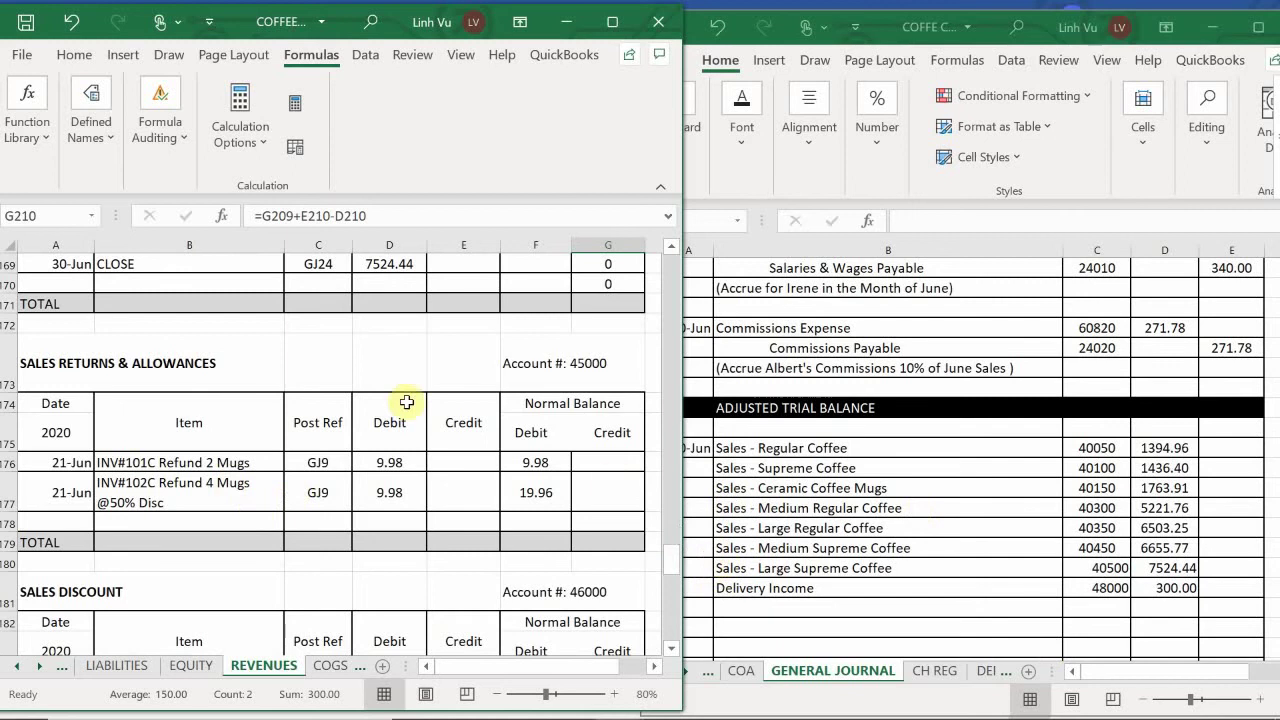
left_click(816, 480)
scroll(760, 515, "down", 1)
left_click(751, 549)
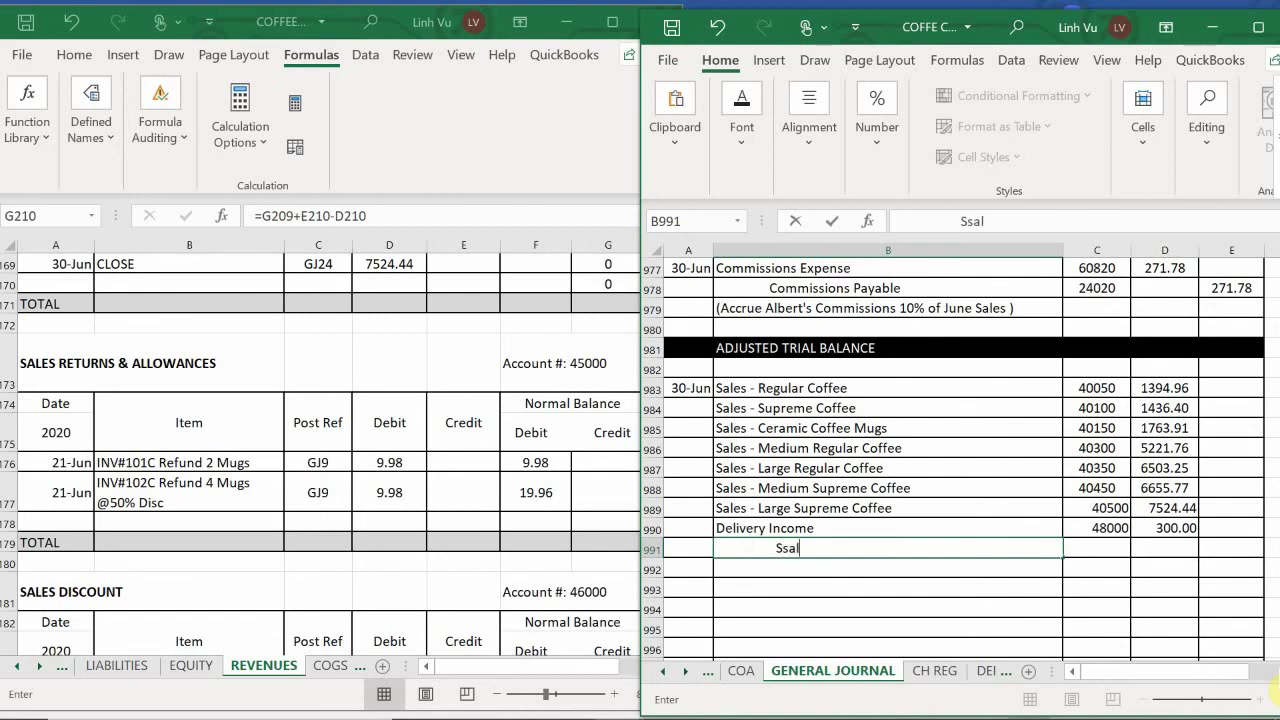
key("BackSpace")
key("BackSpace")
type("ales Returns &")
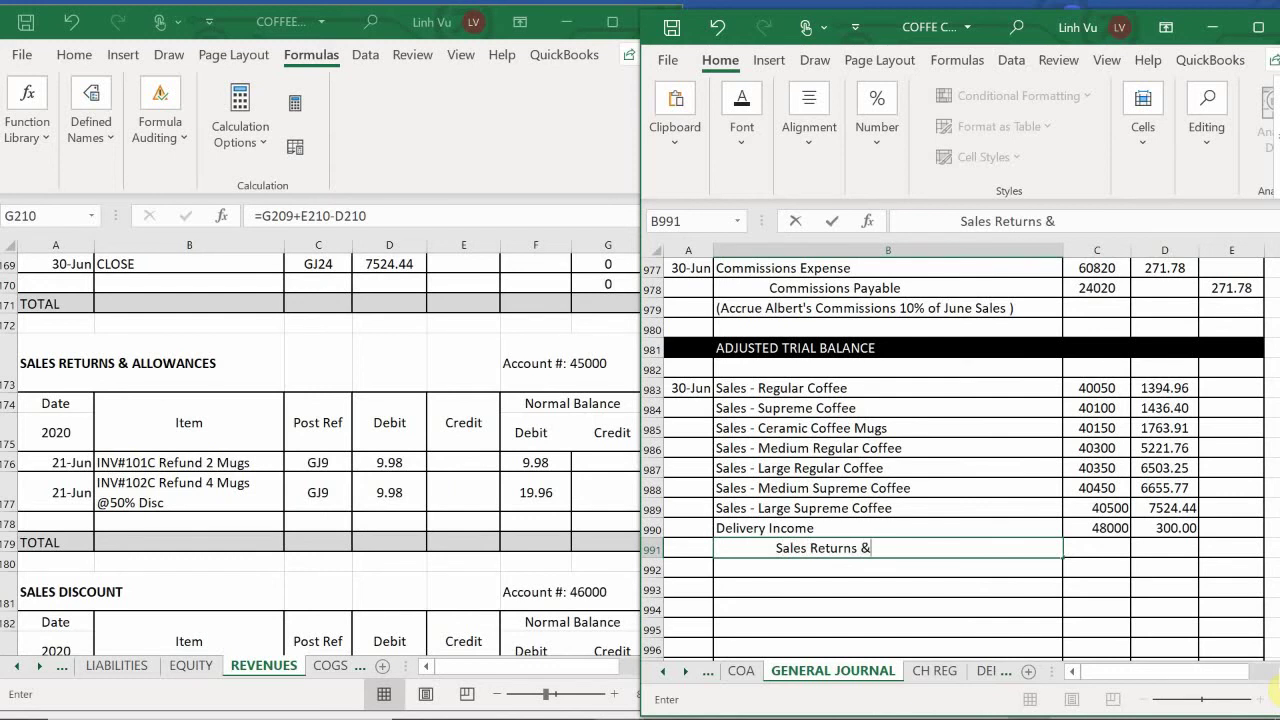
key("BackSpace")
key("BackSpace")
key("BackSpace")
type("owa")
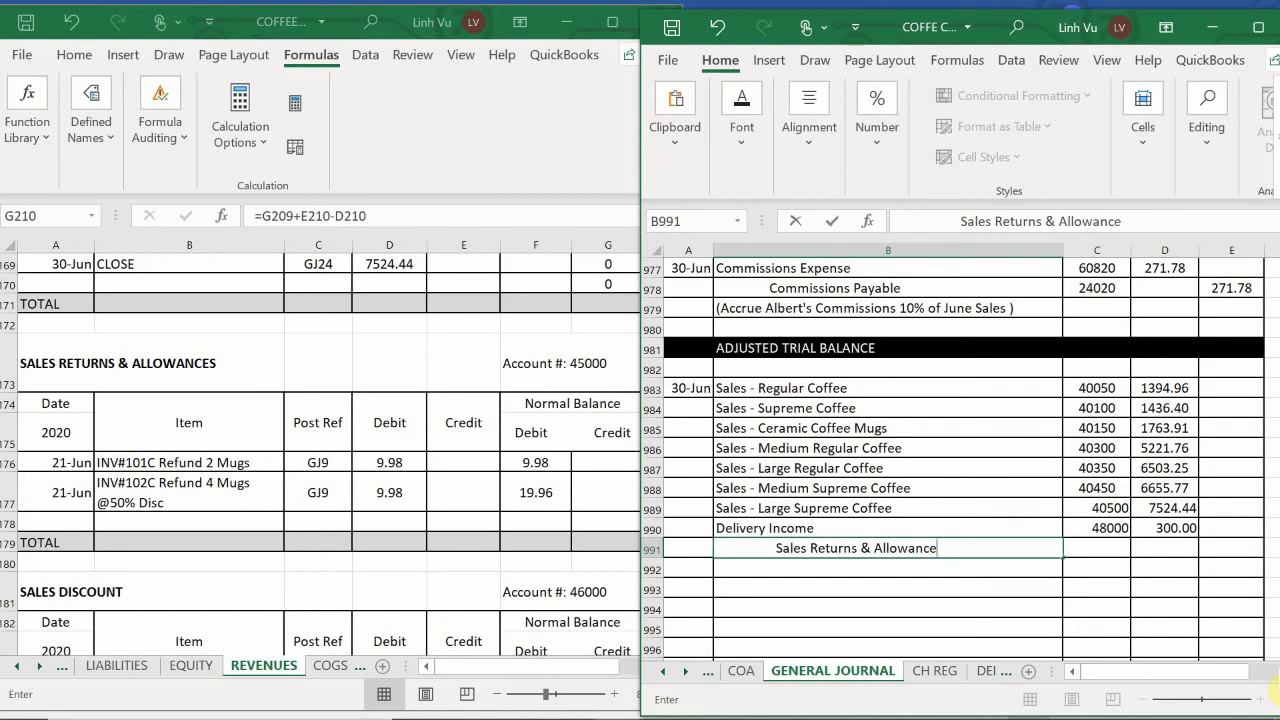
type("nce")
key("Tab")
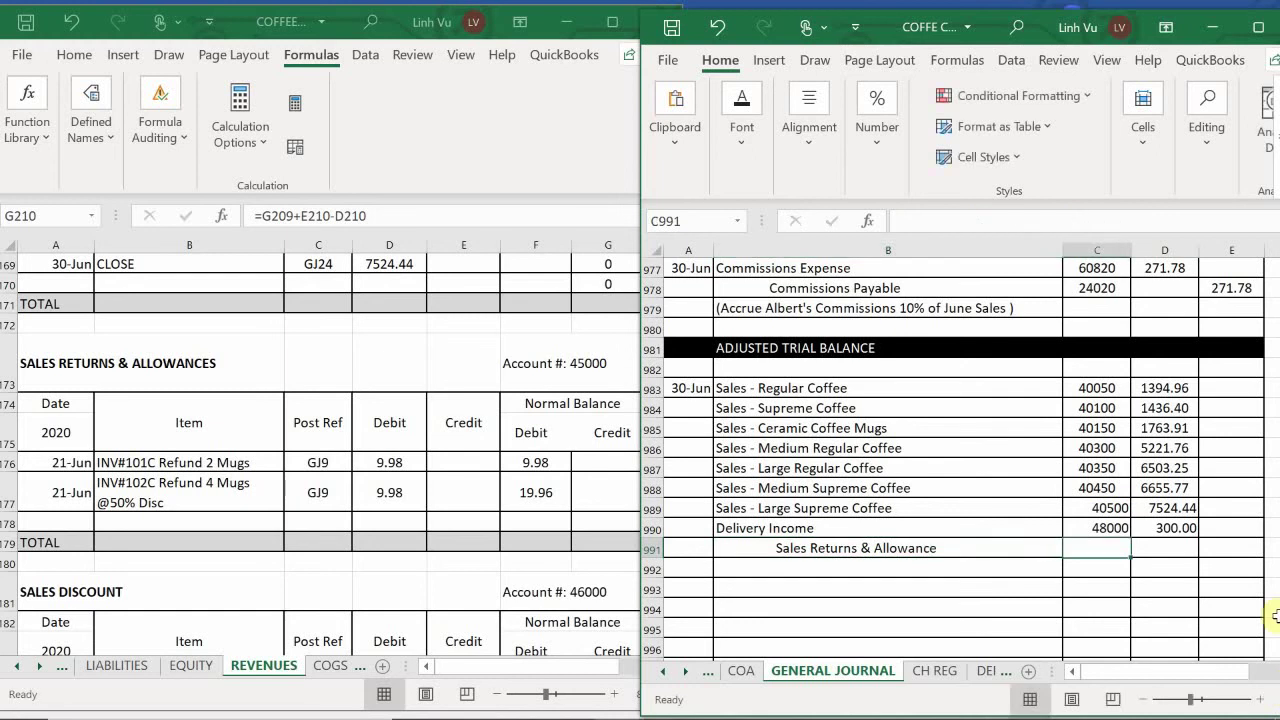
Enter PR 45000 and a 19.96 credit for Sales Returns & Allowance in row 991 of the general journal
type("45")
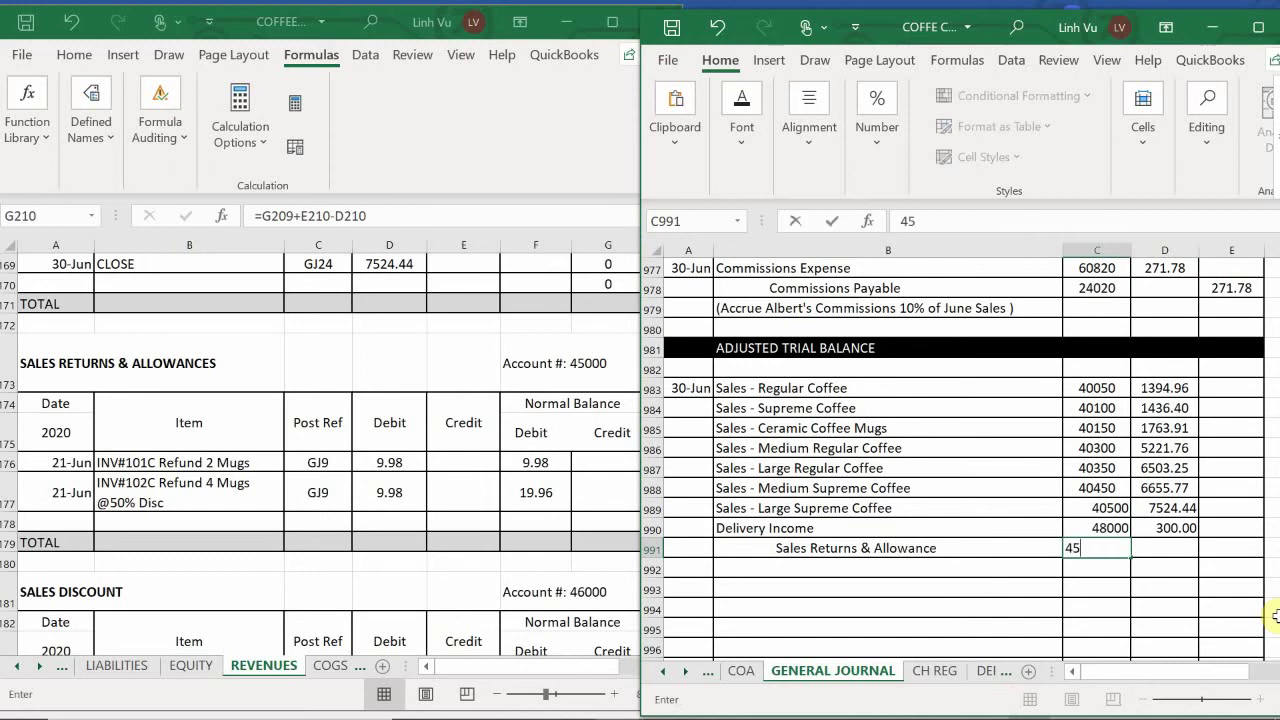
type("000")
key("Return")
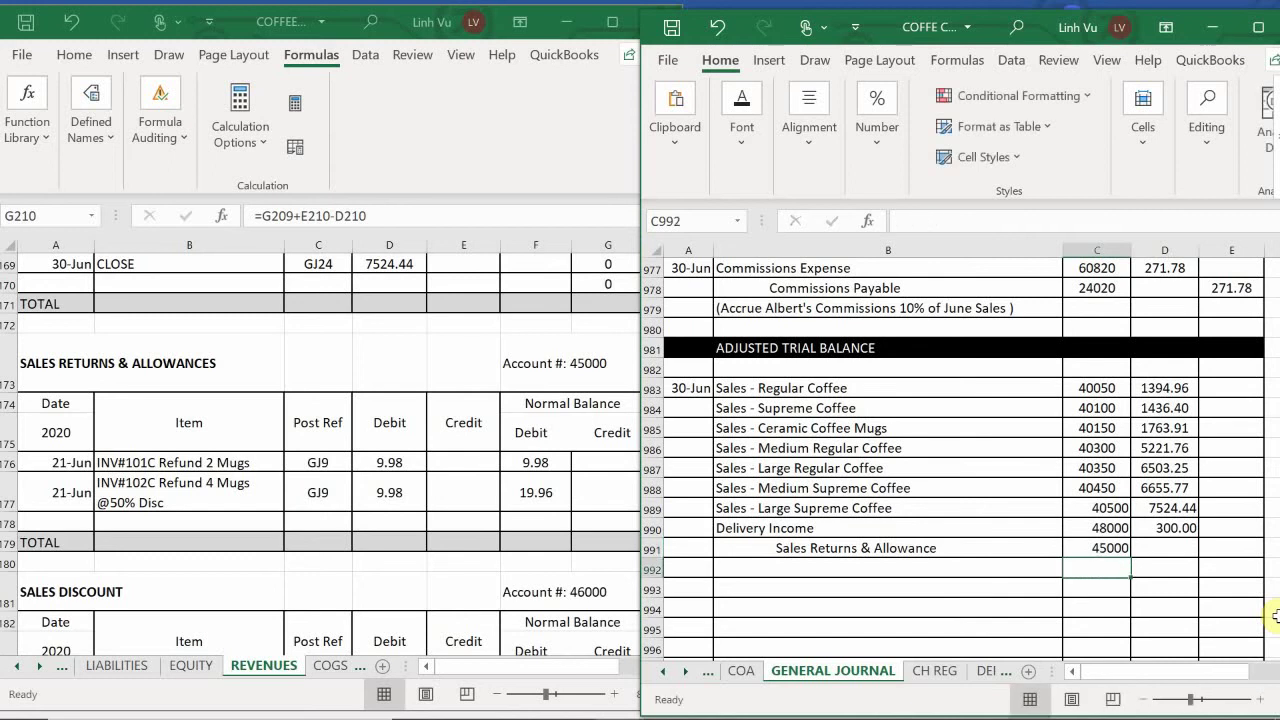
key("Right")
key("Up")
key("Right")
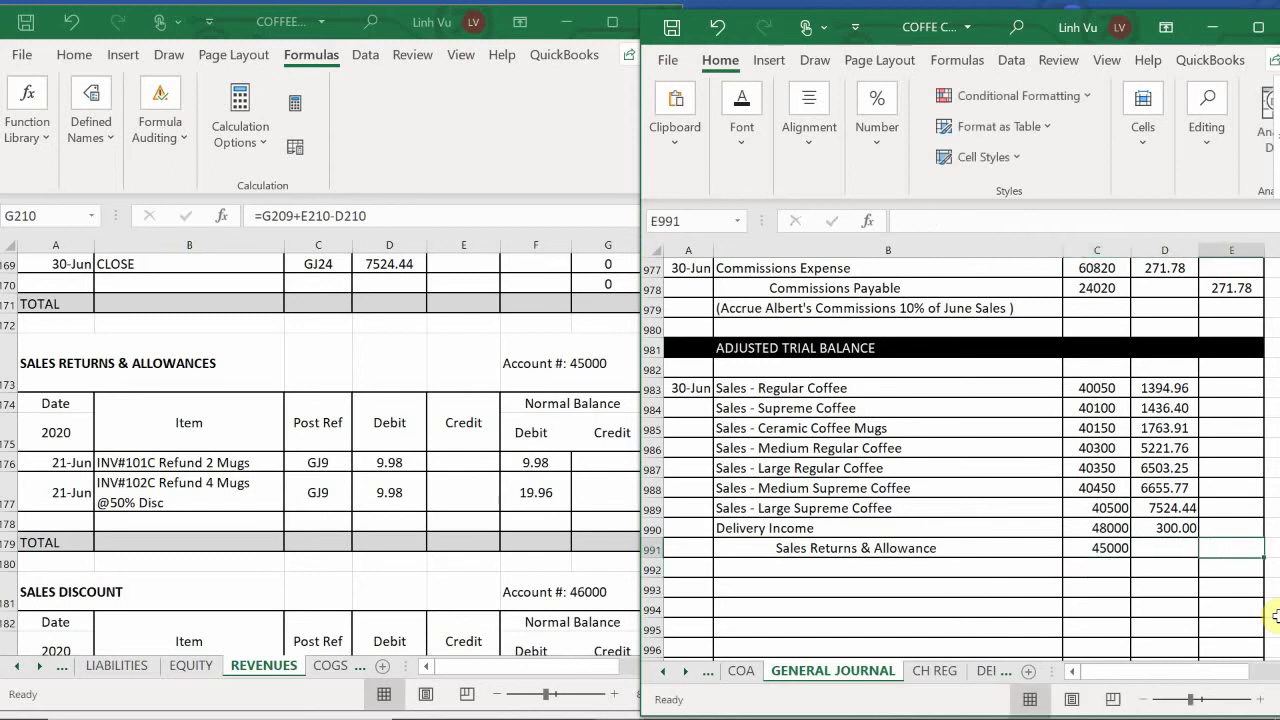
type("1")
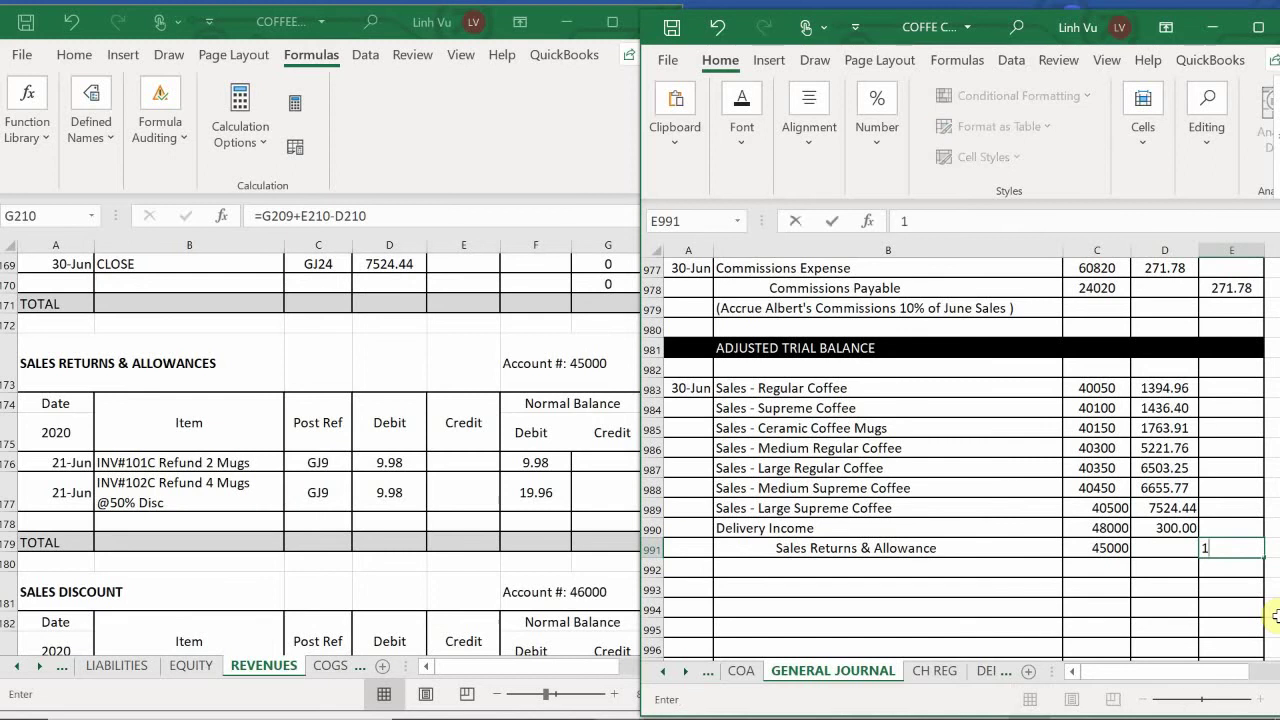
type("9.96")
key("Return")
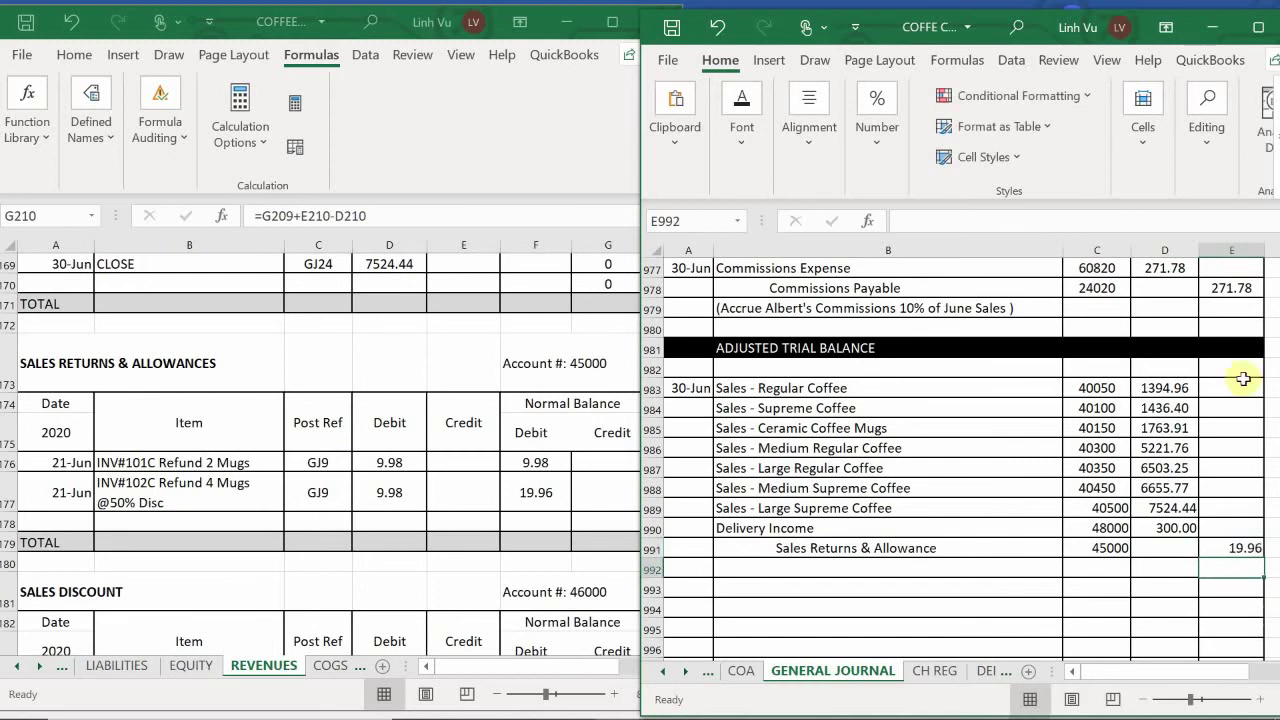
Add a CLOSE row dated 6/30 with posting reference GJ24 in row 178 of the Sales Returns & Allowances ledger account
left_click(349, 536)
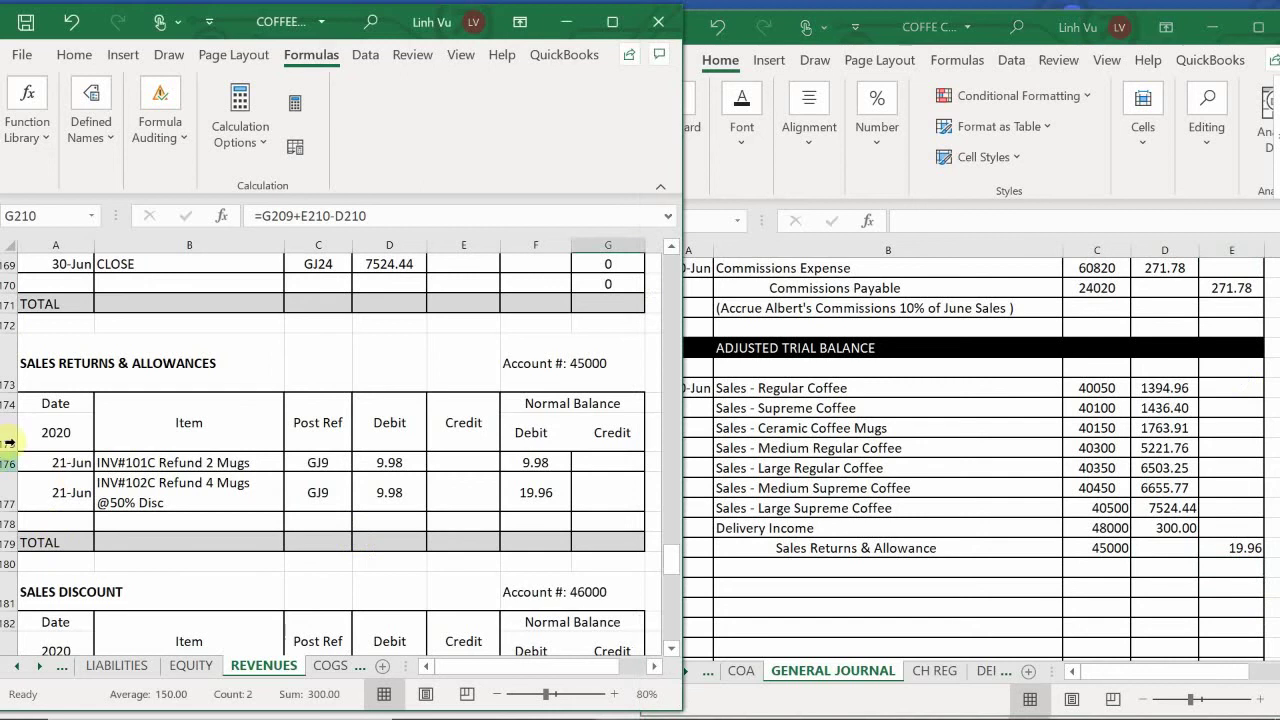
left_click(63, 522)
type("6/30")
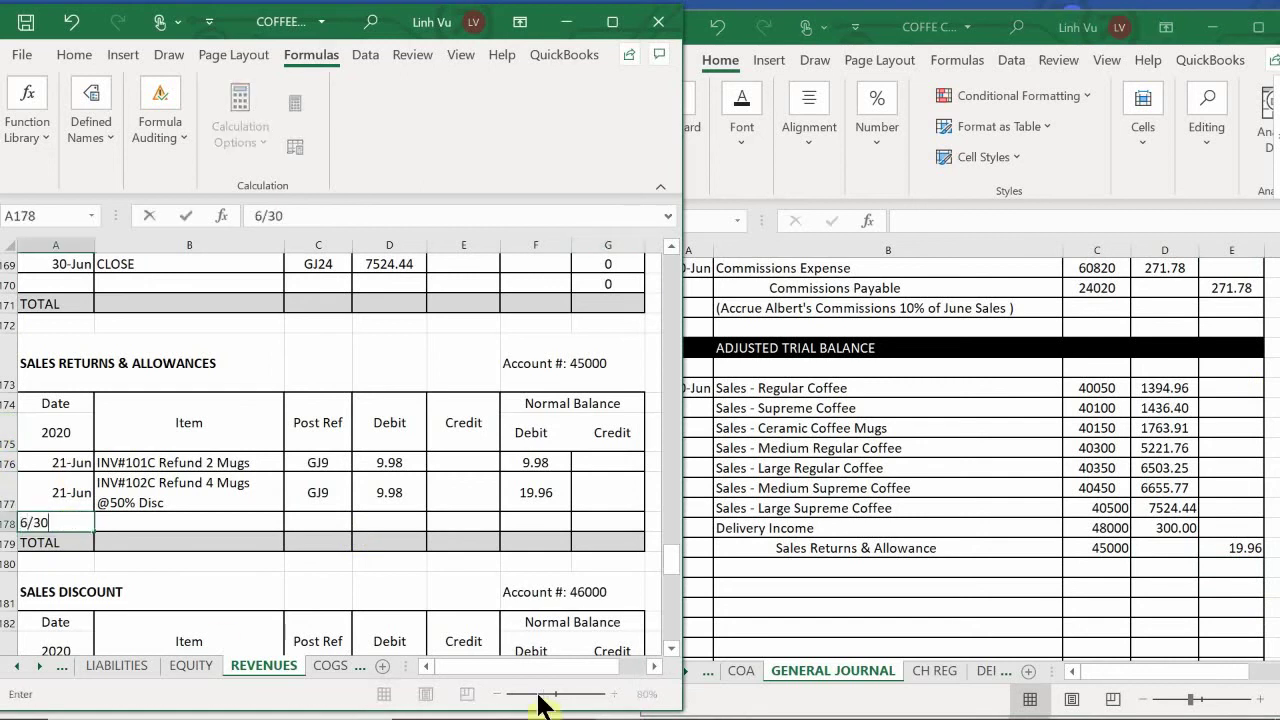
key("Return")
key("Up")
key("Right")
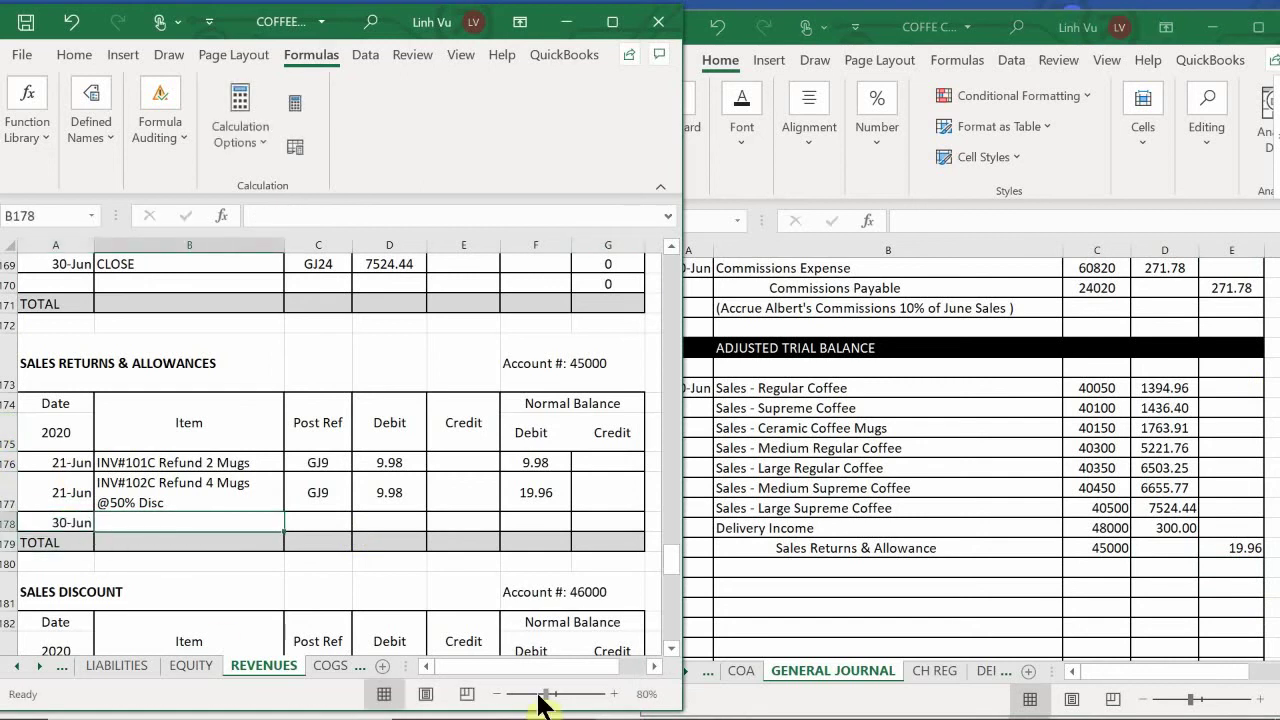
type("CLOSE")
key("Tab")
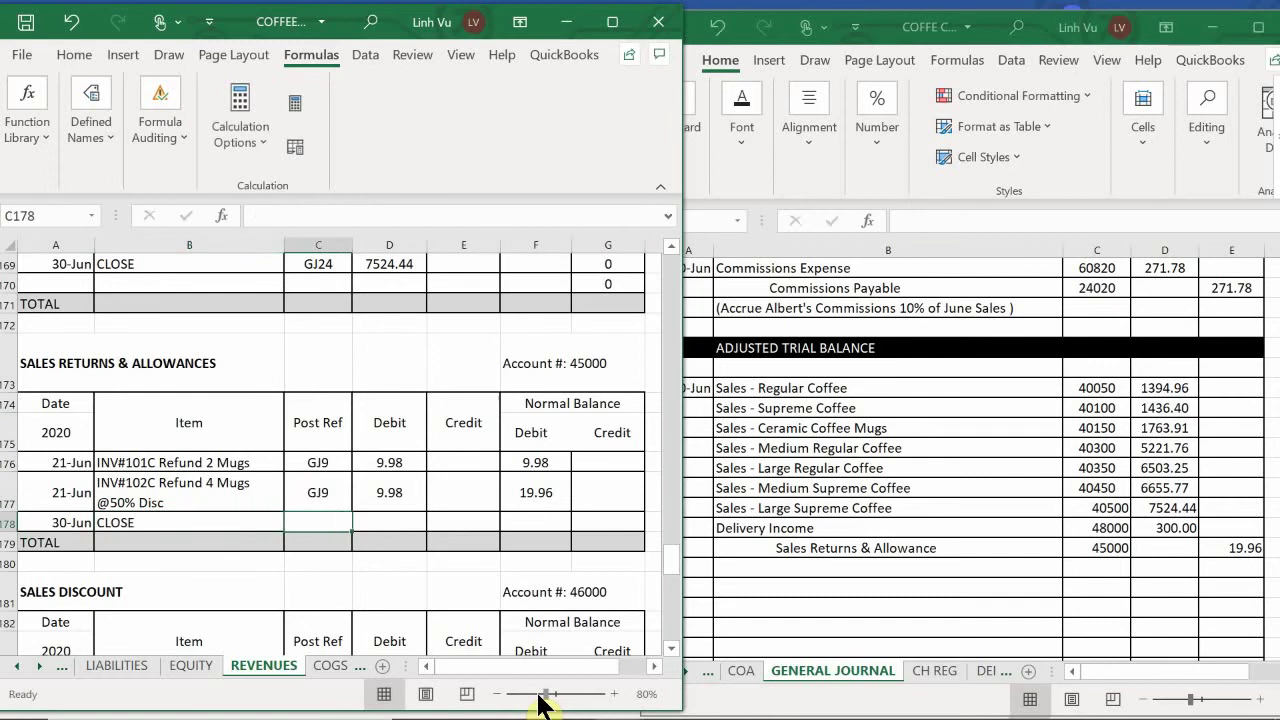
type("GJ24")
key("Tab")
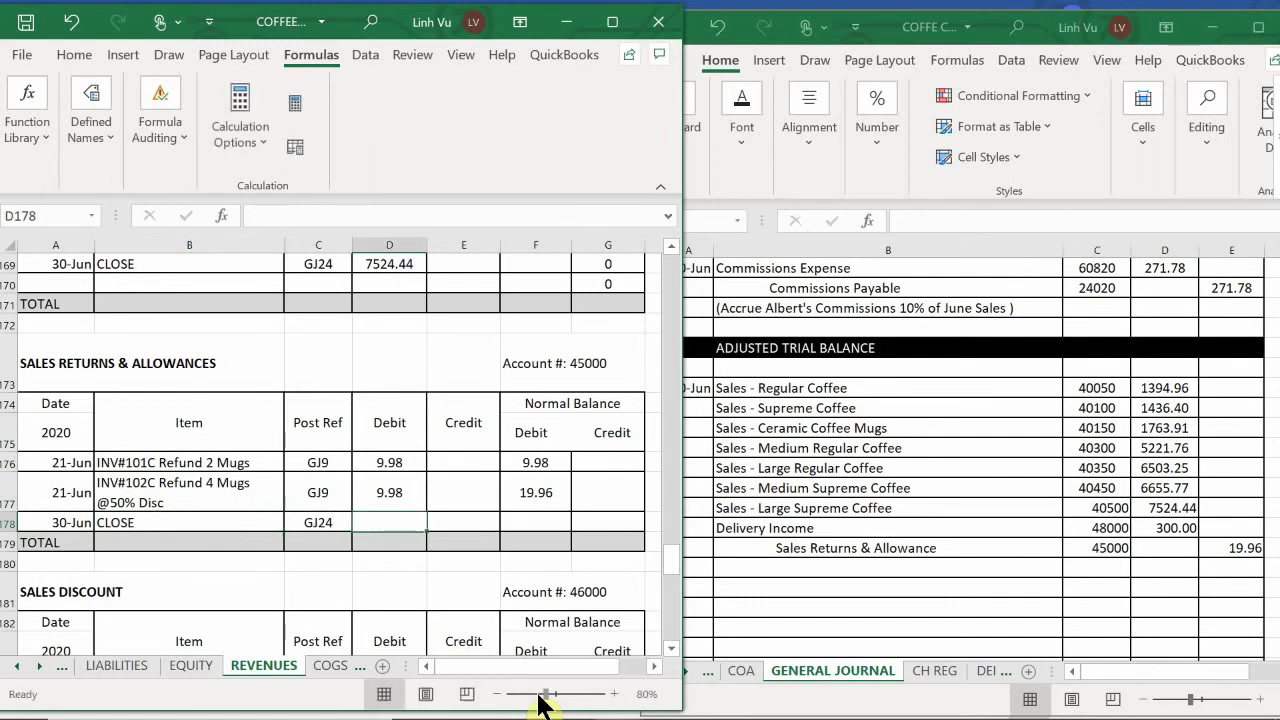
Enter a 19.96 credit in the Sales Returns & Allowances CLOSE row and extend the running debit balance formula to F178
key("Tab")
type("19.")
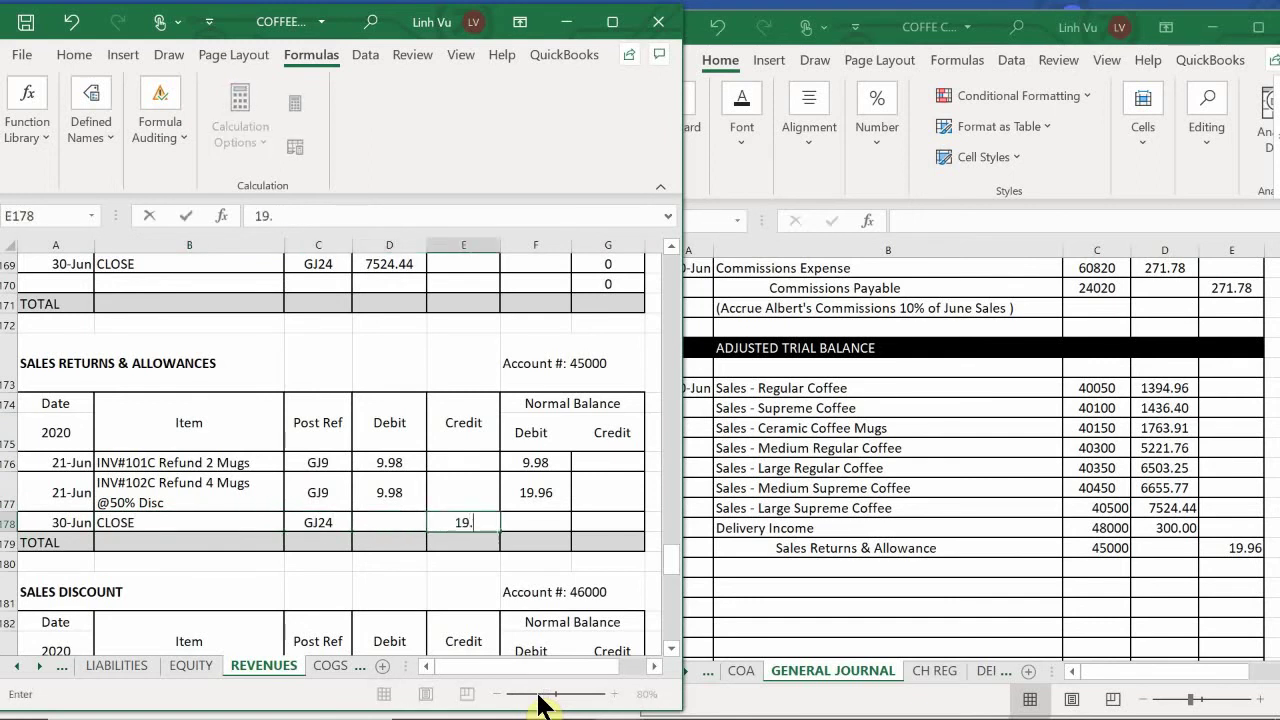
type("96")
key("Return")
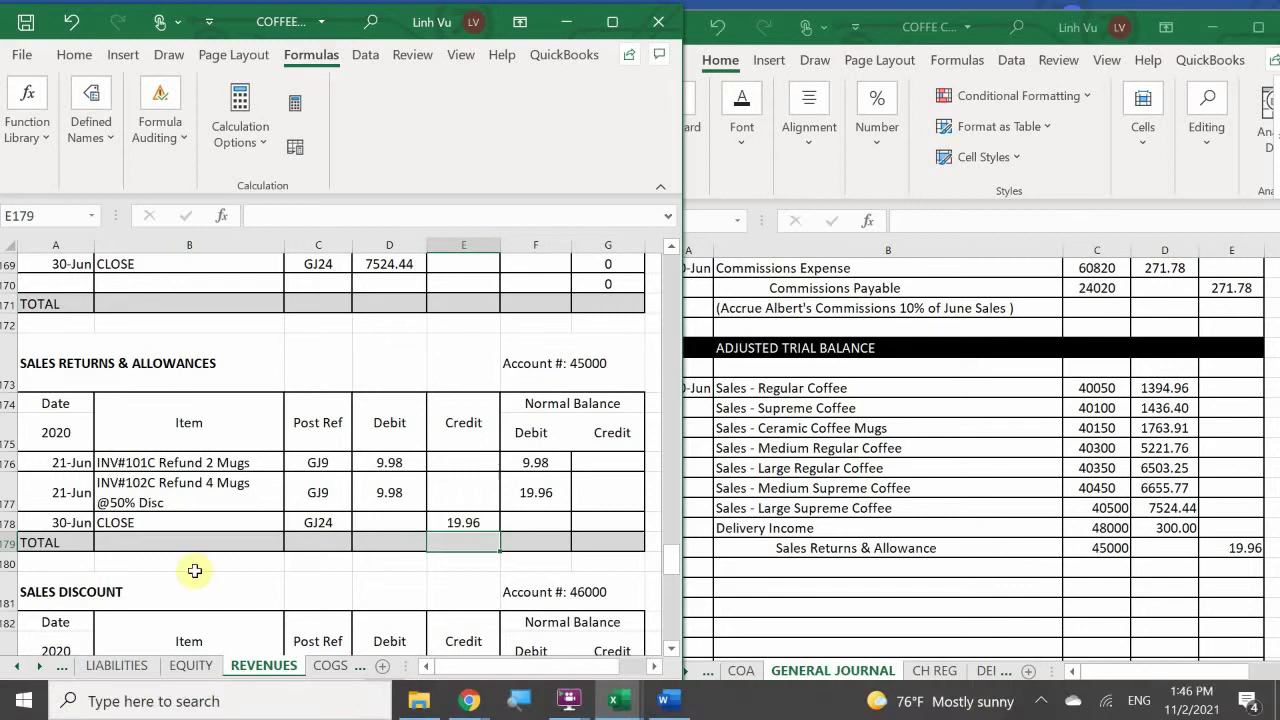
left_click(560, 492)
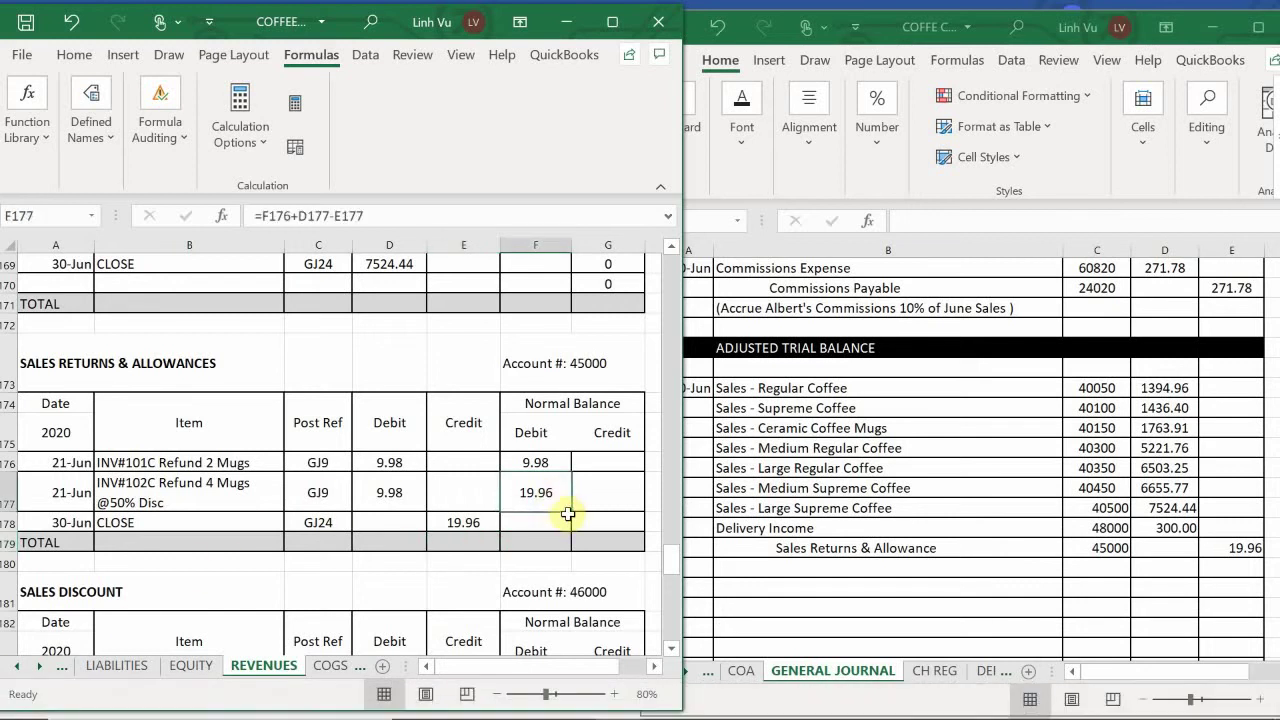
mouse_move(571, 512)
left_mouse_down()
mouse_move(571, 540)
mouse_move(568, 524)
left_mouse_up()
Enter the indented account title Sales Discount in row 992 of the general journal
scroll(457, 517, "down", 2)
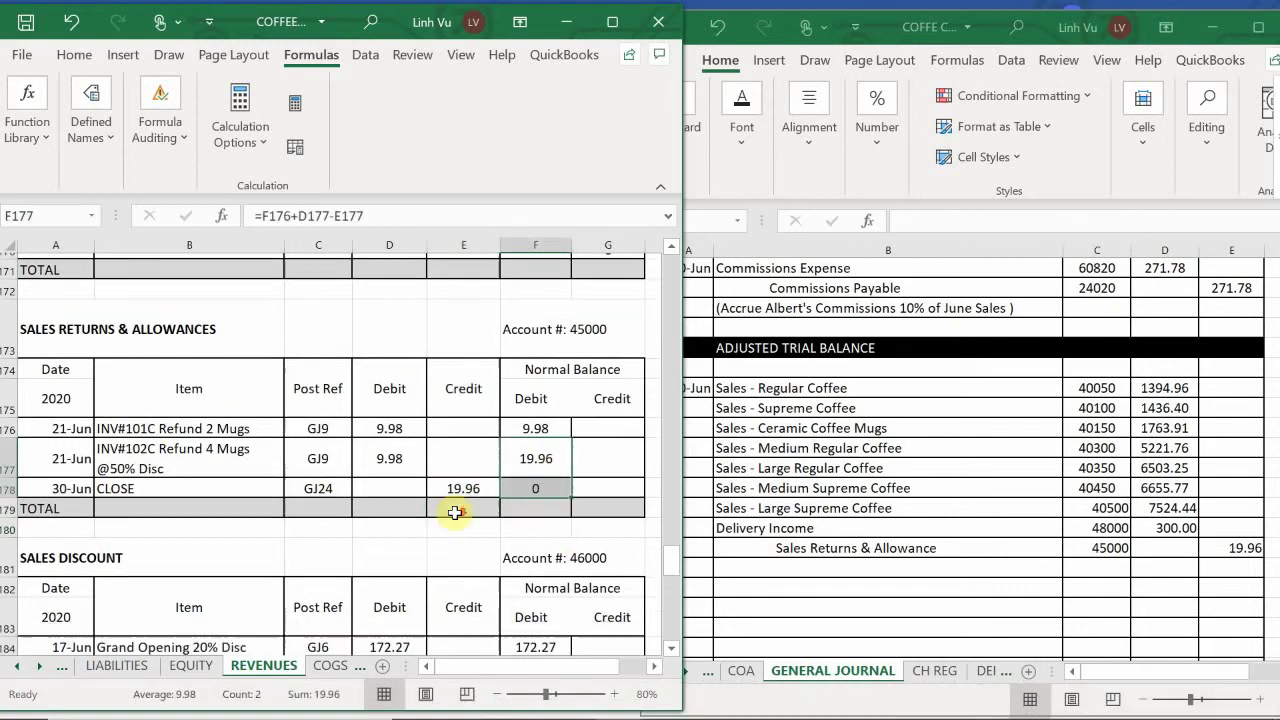
scroll(455, 517, "down", 2)
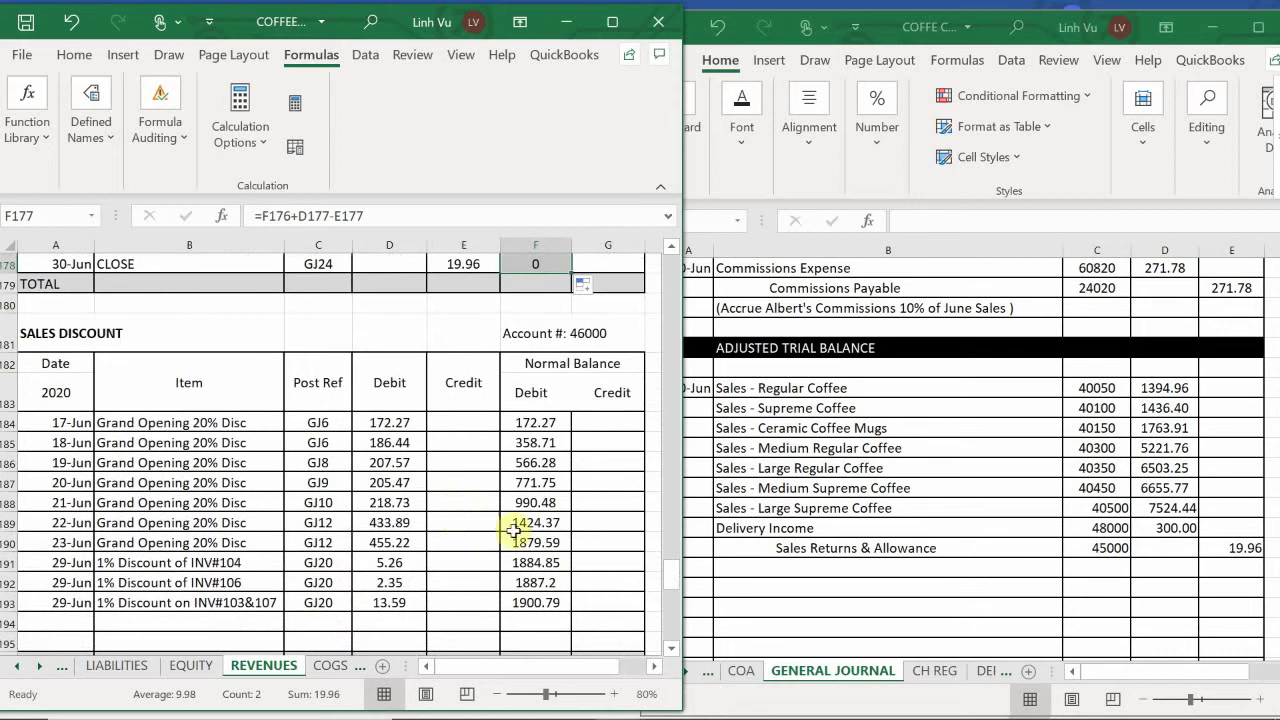
left_click(810, 560)
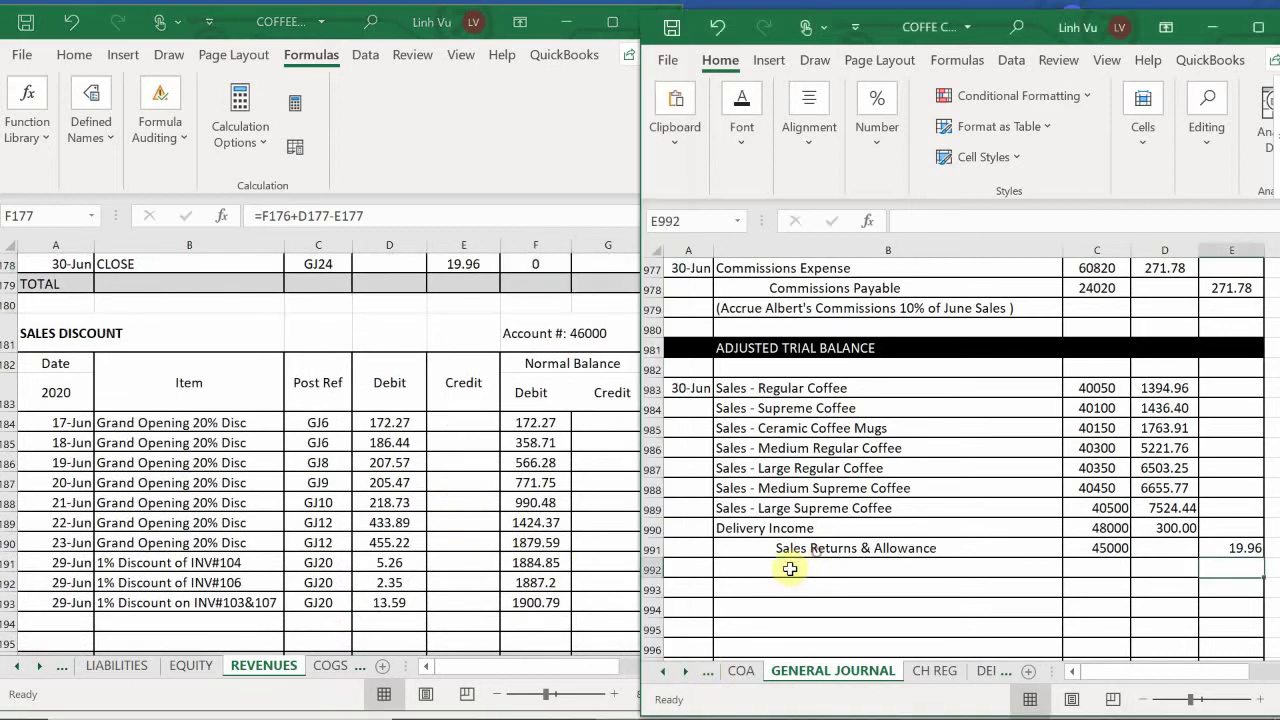
double_click(810, 560)
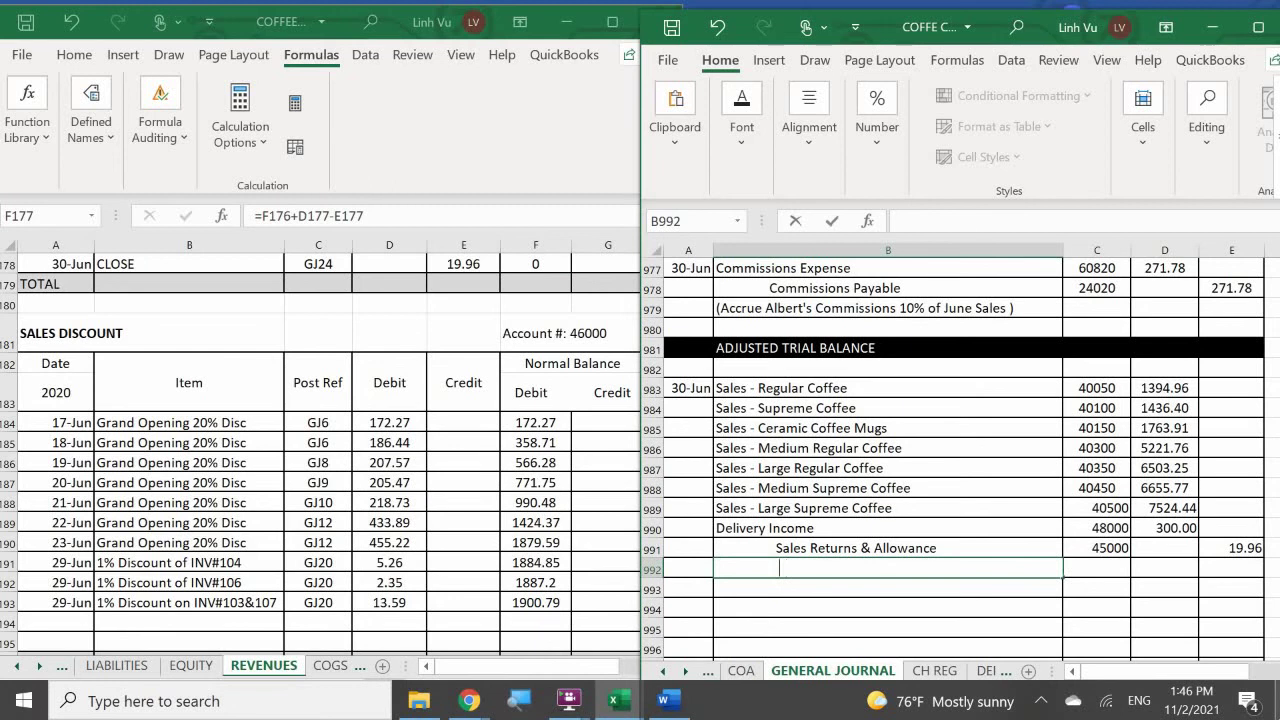
type("Sa")
key("BackSpace")
type("le")
key("BackSpace")
key("BackSpace")
key("BackSpace")
key("BackSpace")
type("Sales ")
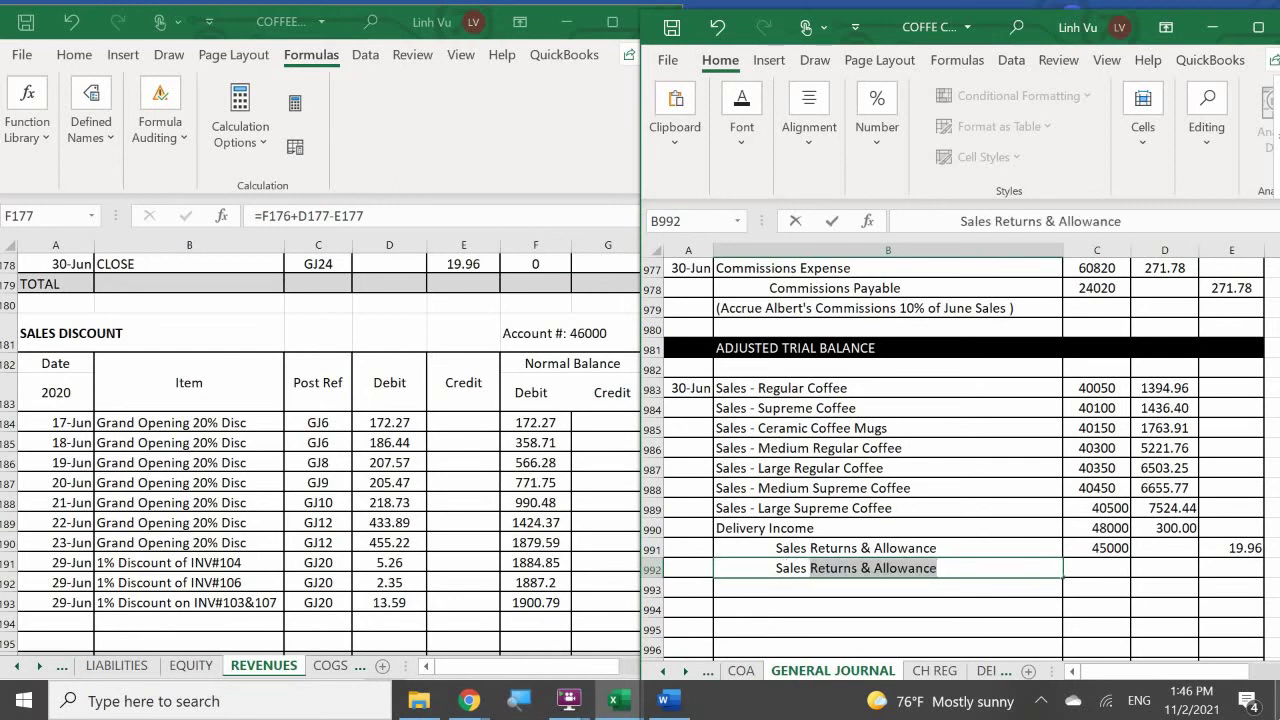
type("Disco")
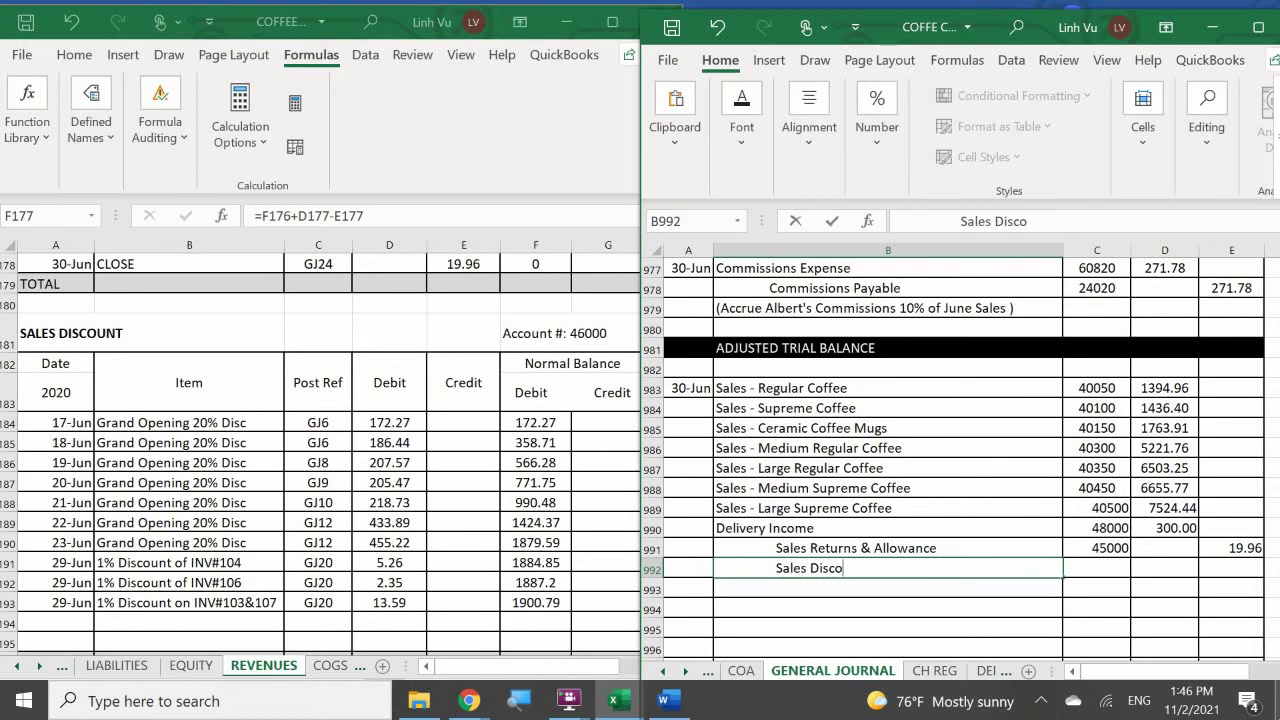
type("unt")
key("Tab")
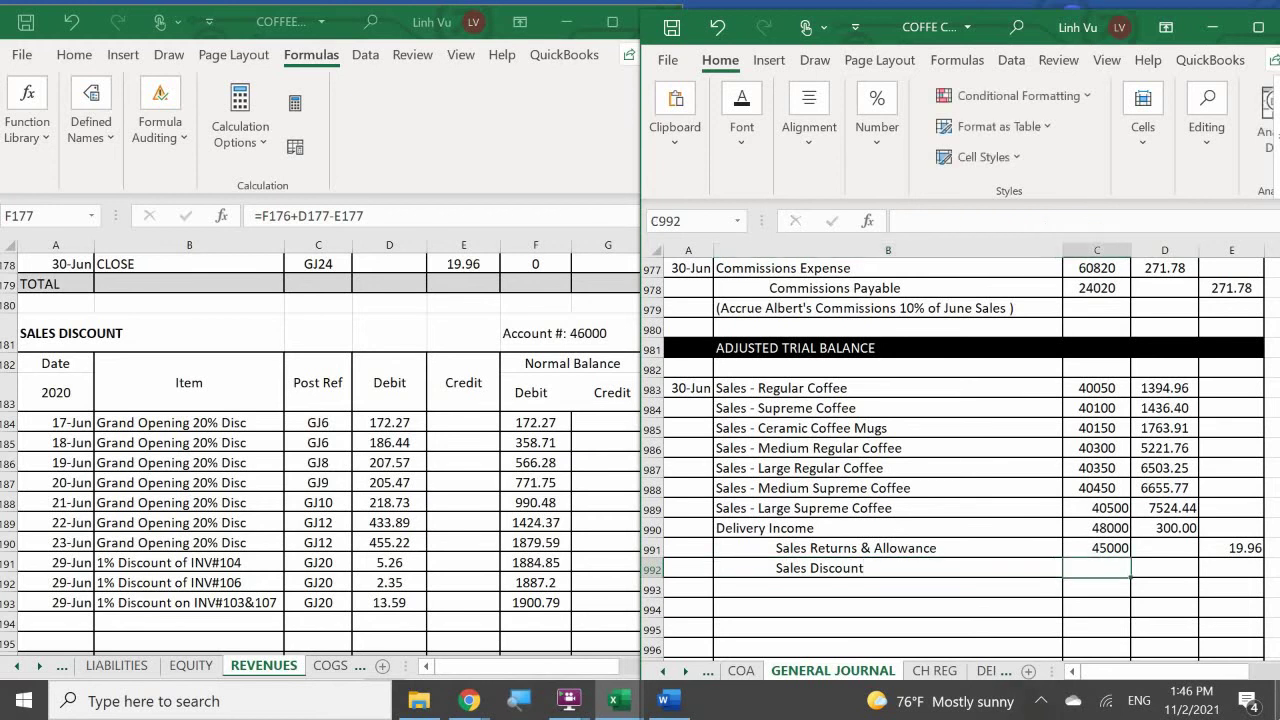
Enter PR 46000 and a 1900.79 credit for Sales Discount in row 992 of the general journal
type("46000")
key("Tab")
key("Tab")
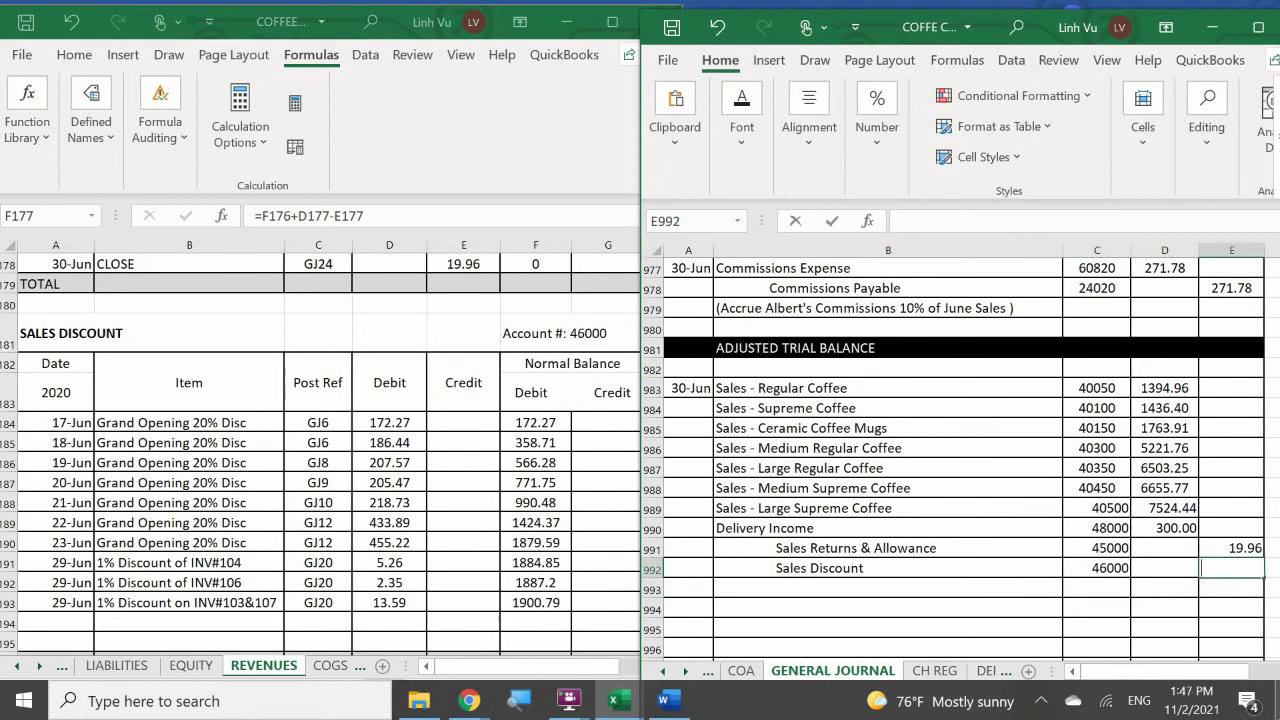
type("1900.79")
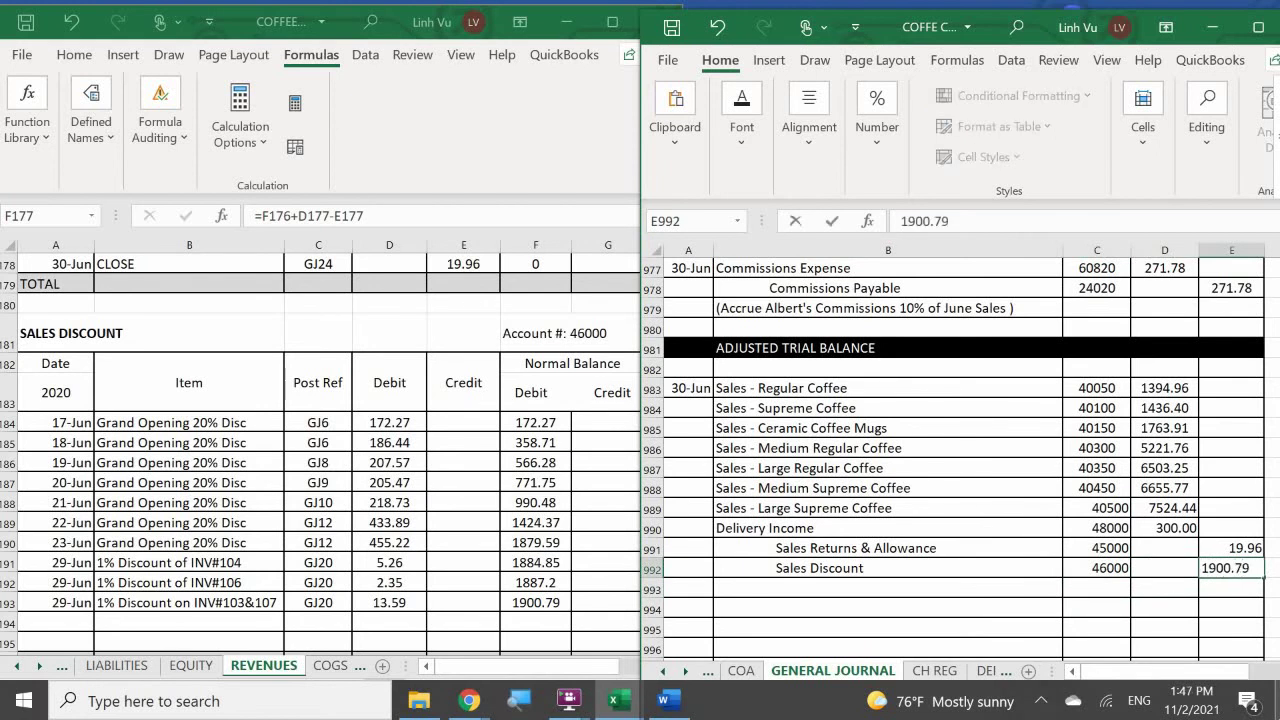
key("Return")
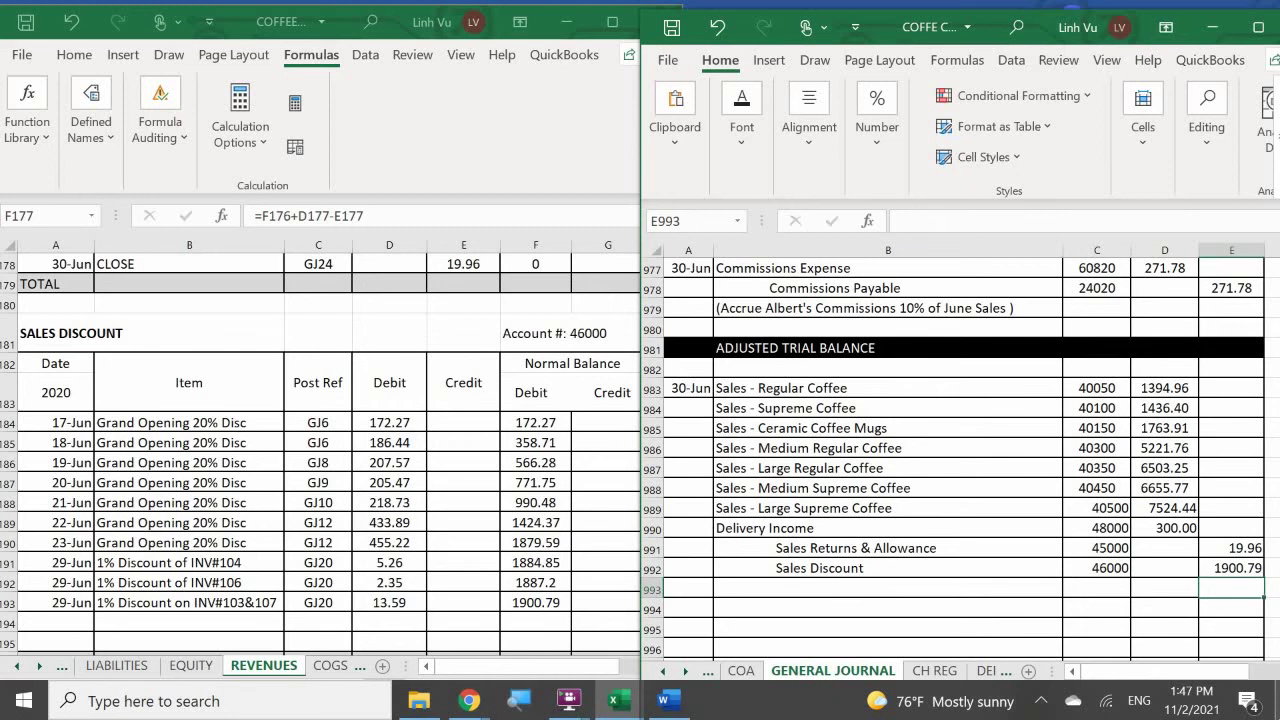
Add a CLOSE row dated 6/30 with posting reference GJ24 in row 194 of the Sales Discount ledger account
left_click(52, 622)
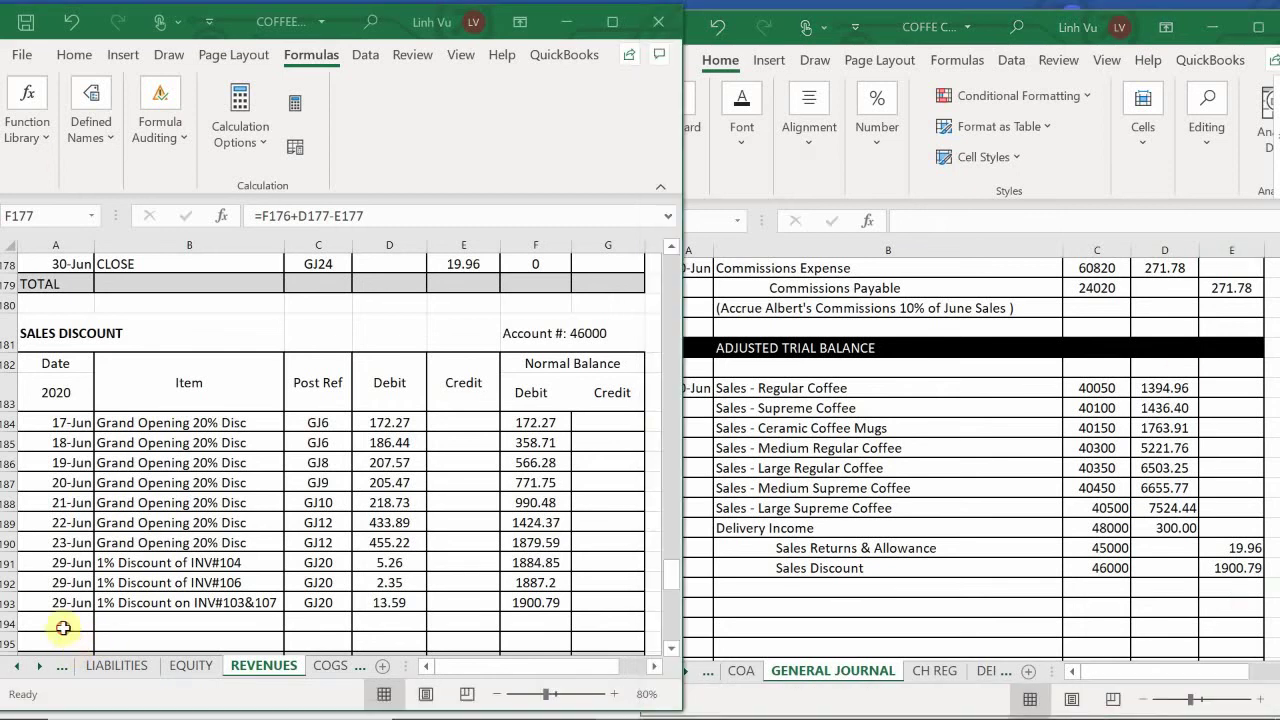
left_click(52, 622)
type("6/30")
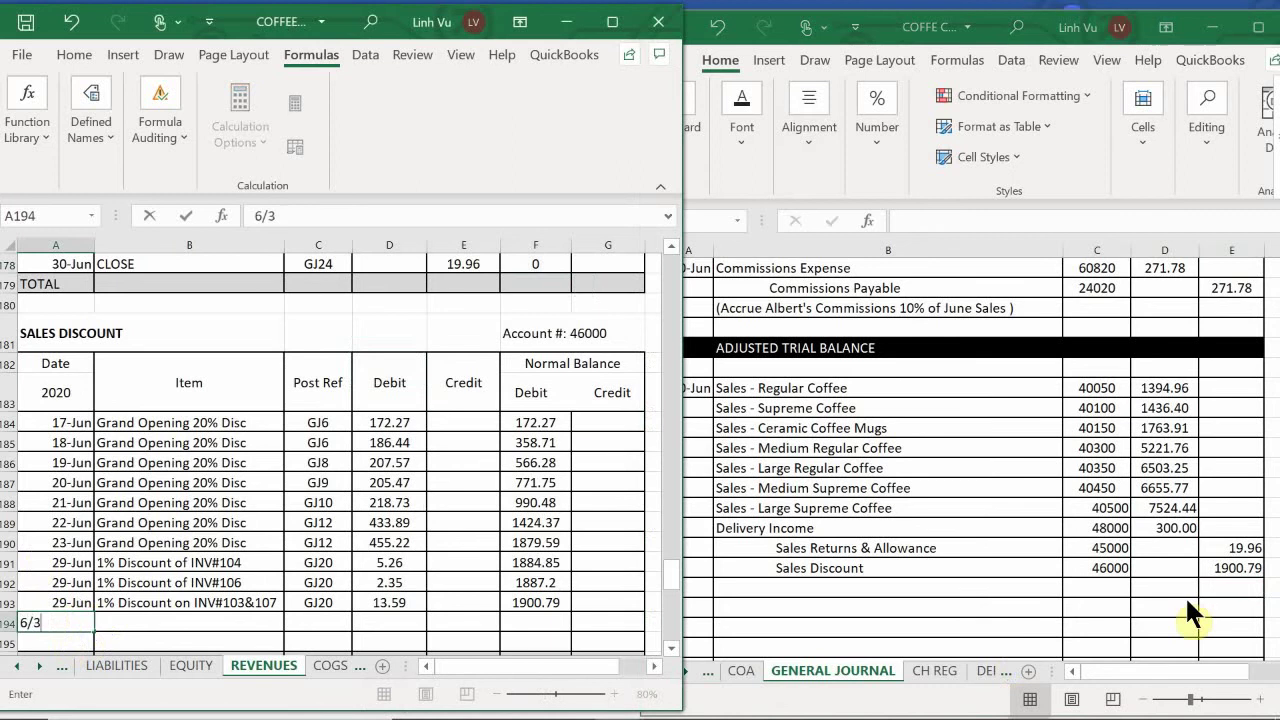
key("Return")
key("Up")
key("Right")
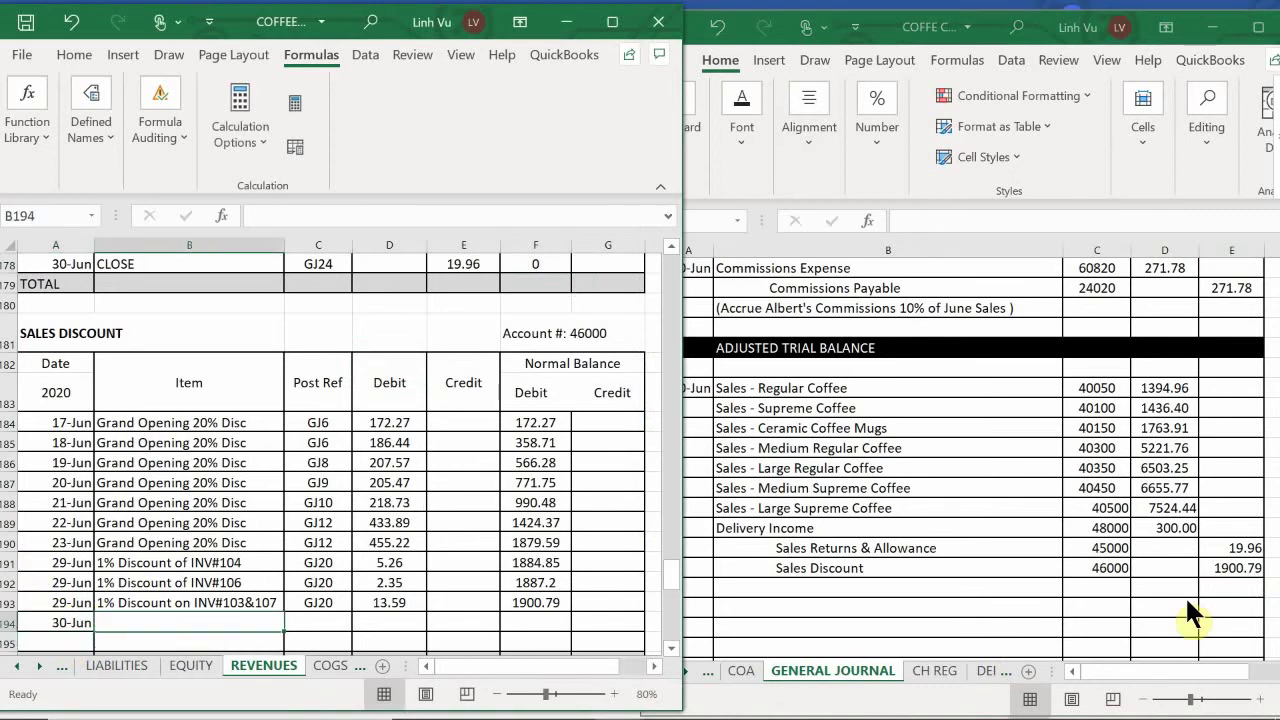
type("C:")
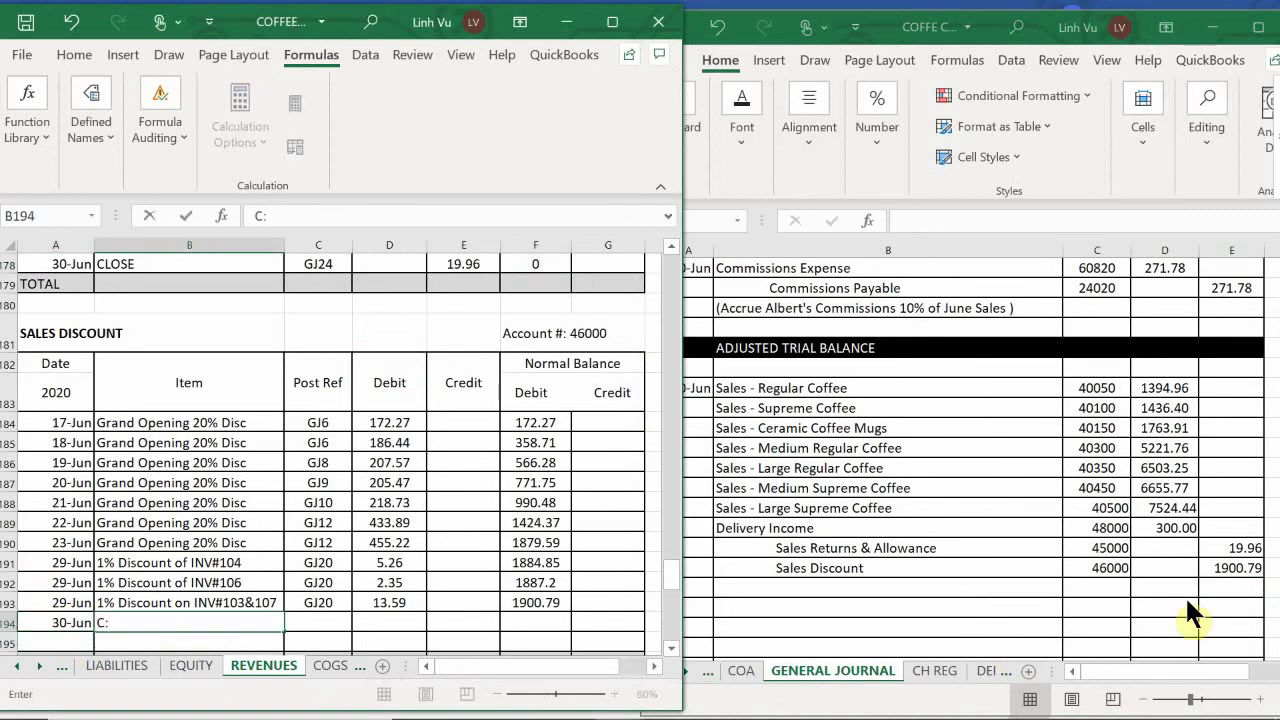
type("LOSE")
key("Tab")
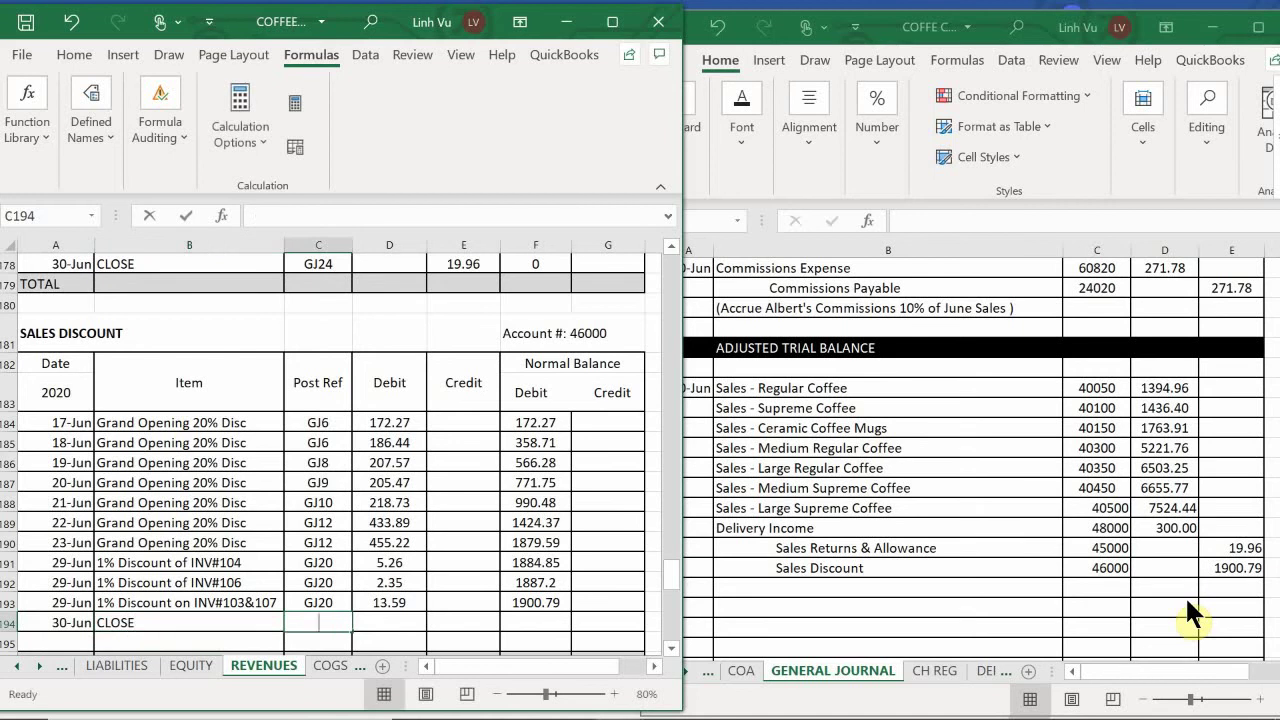
type("GJ24")
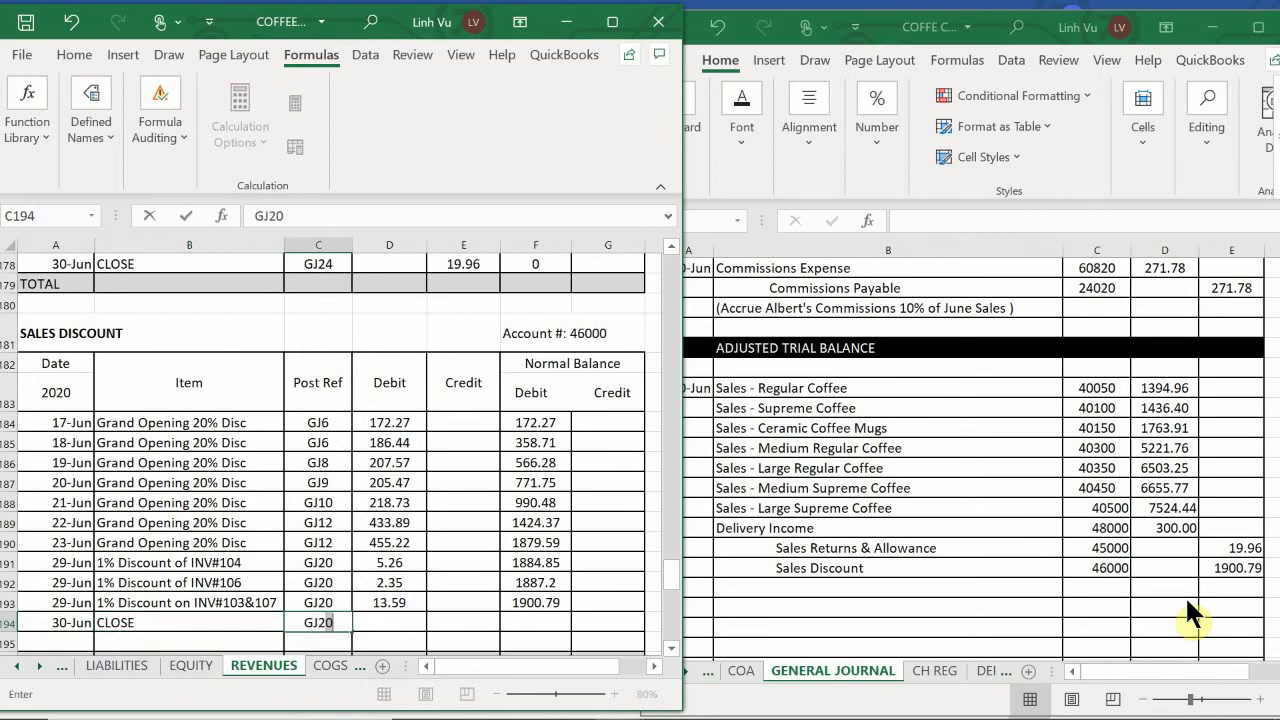
Enter a 1900.79 credit in the Sales Discount CLOSE row and extend the running debit balance formula to F194
key("Tab")
key("Tab")
type("19")
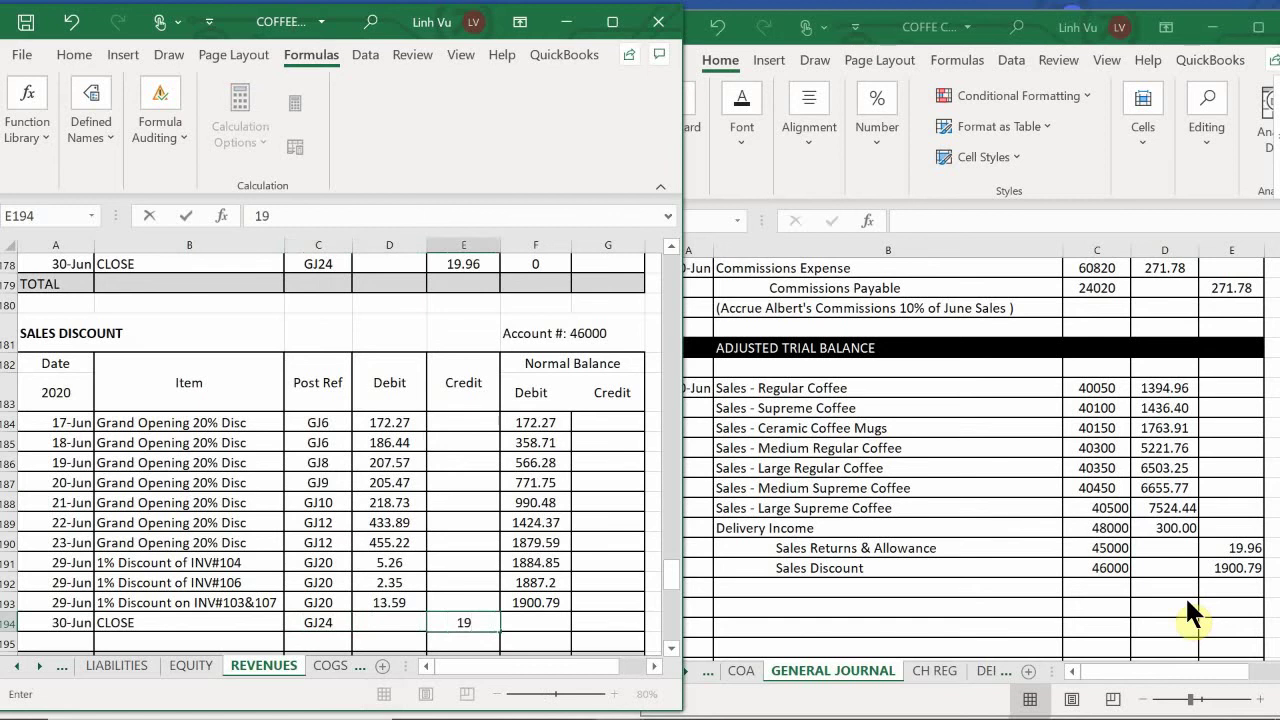
type("00.7")
type("9")
key("Return")
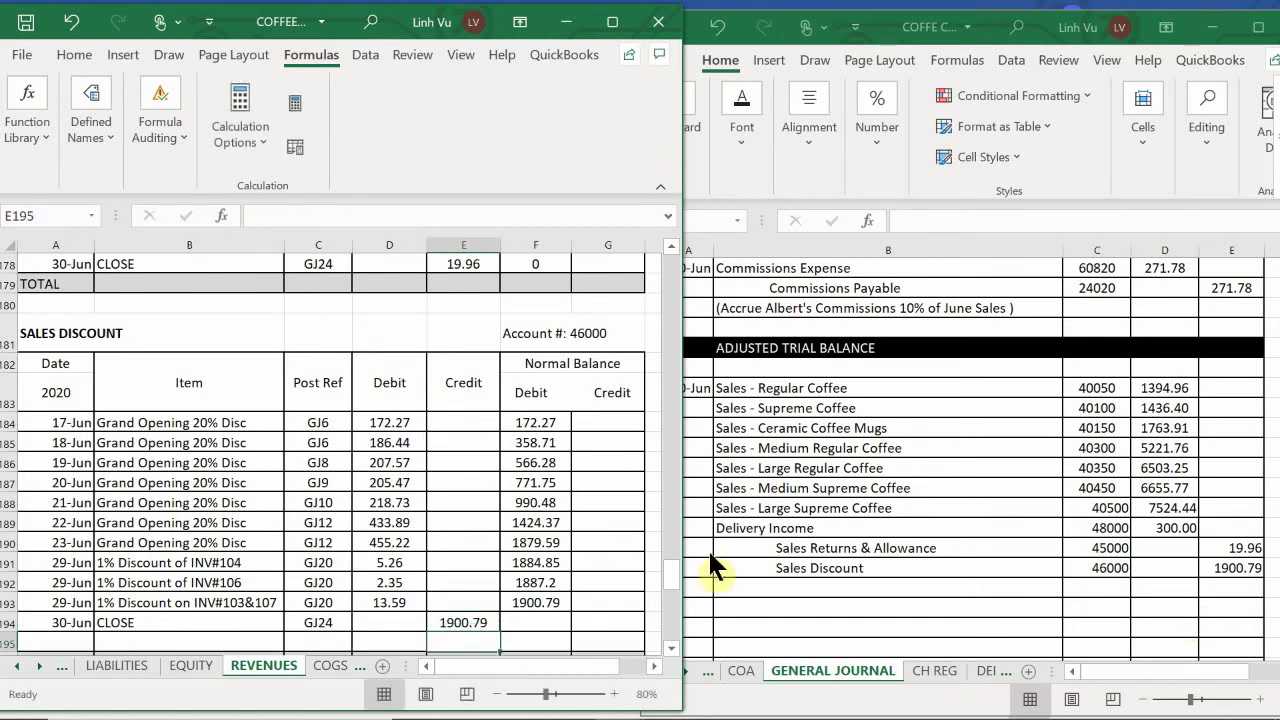
left_click(557, 602)
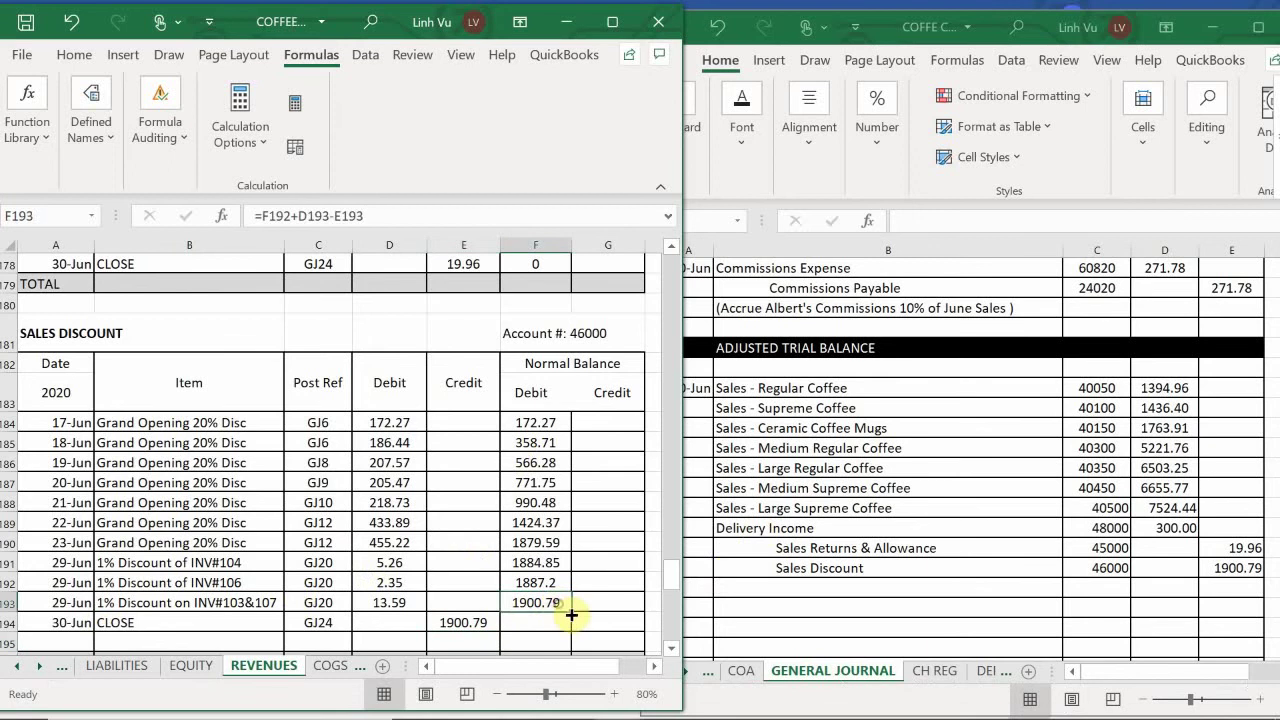
left_click_drag(569, 611, 569, 628)
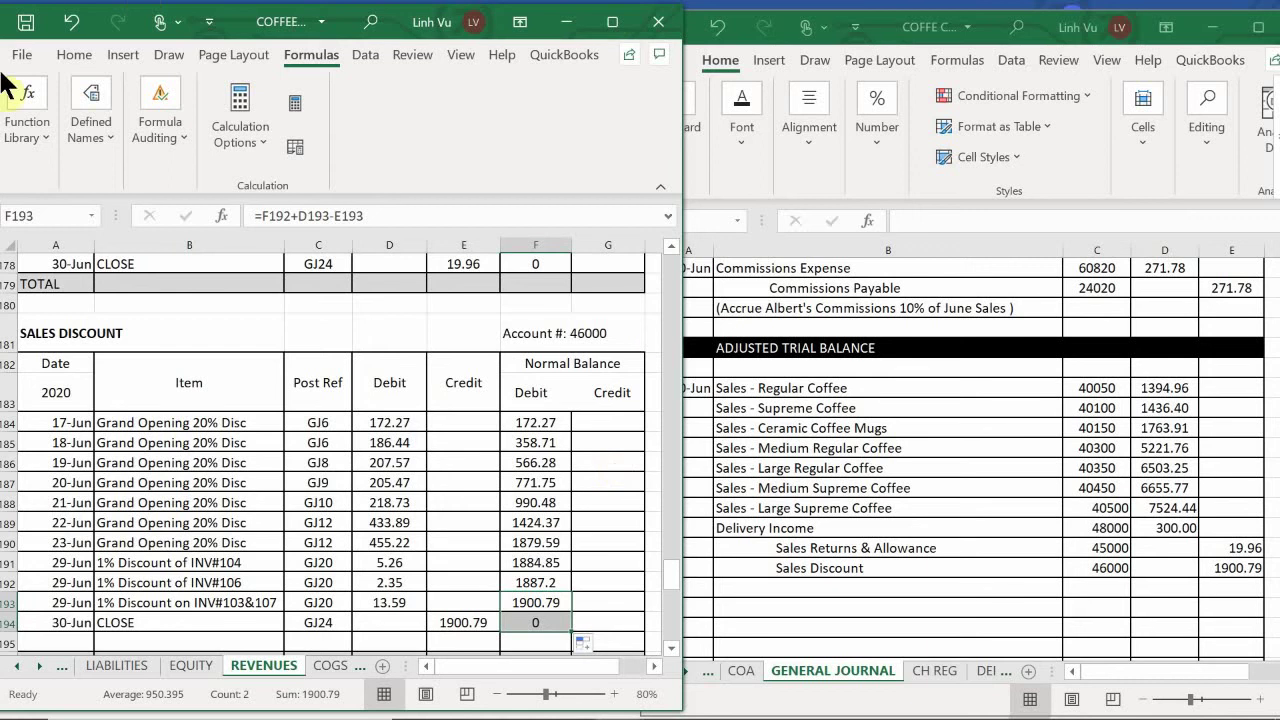
Show the Income Summary account in the equity ledger and enter the indented account title Income Summary in row 993 of the general journal
scroll(271, 443, "down", 3)
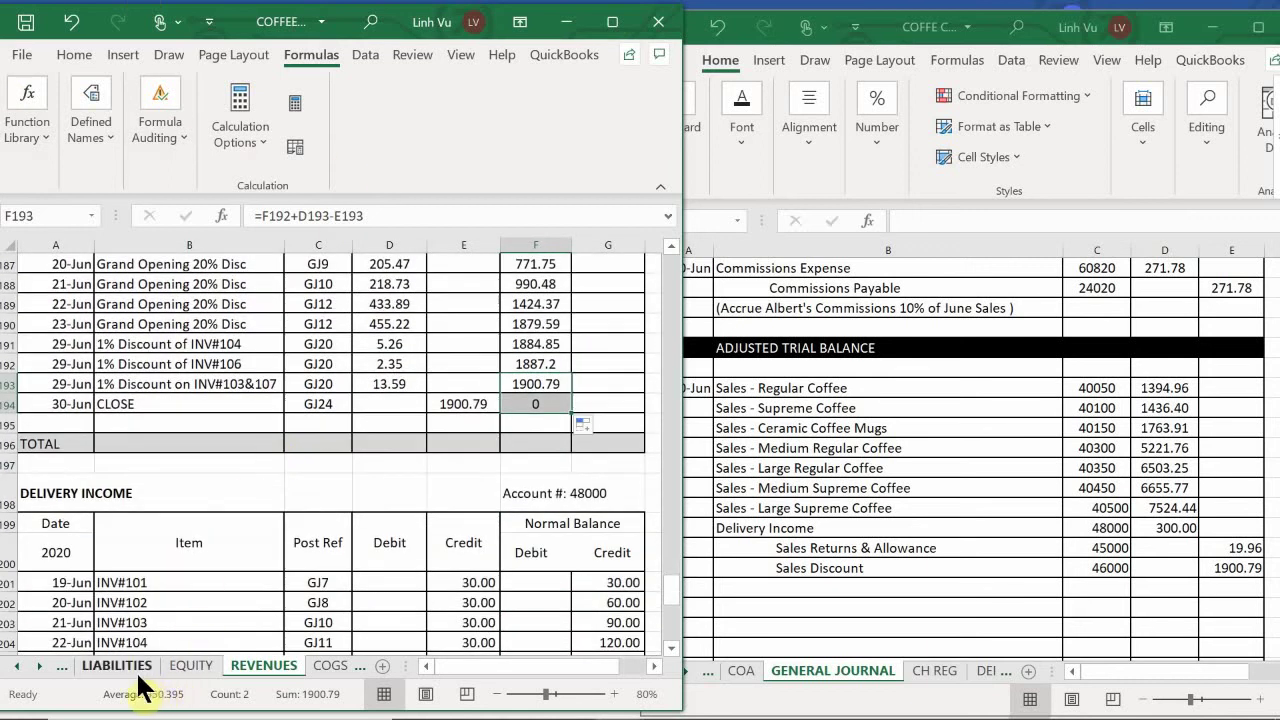
left_click(182, 670)
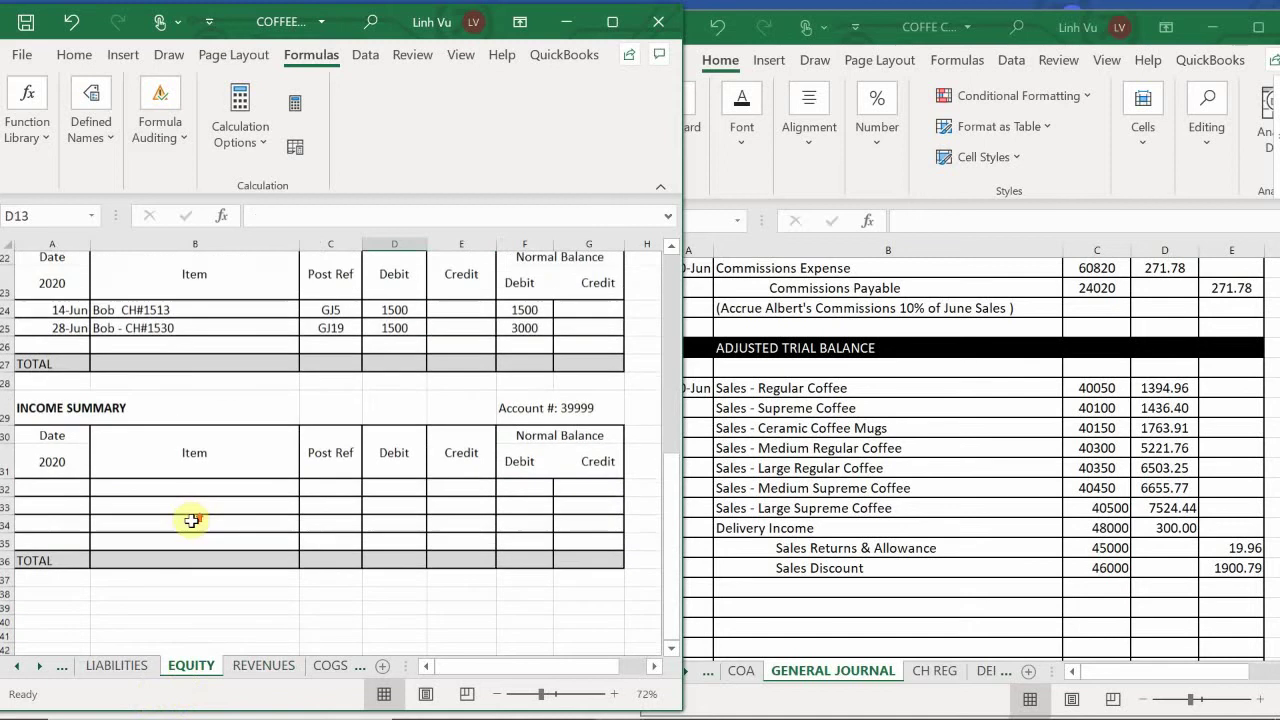
scroll(191, 520, "up", 1)
left_click(766, 580)
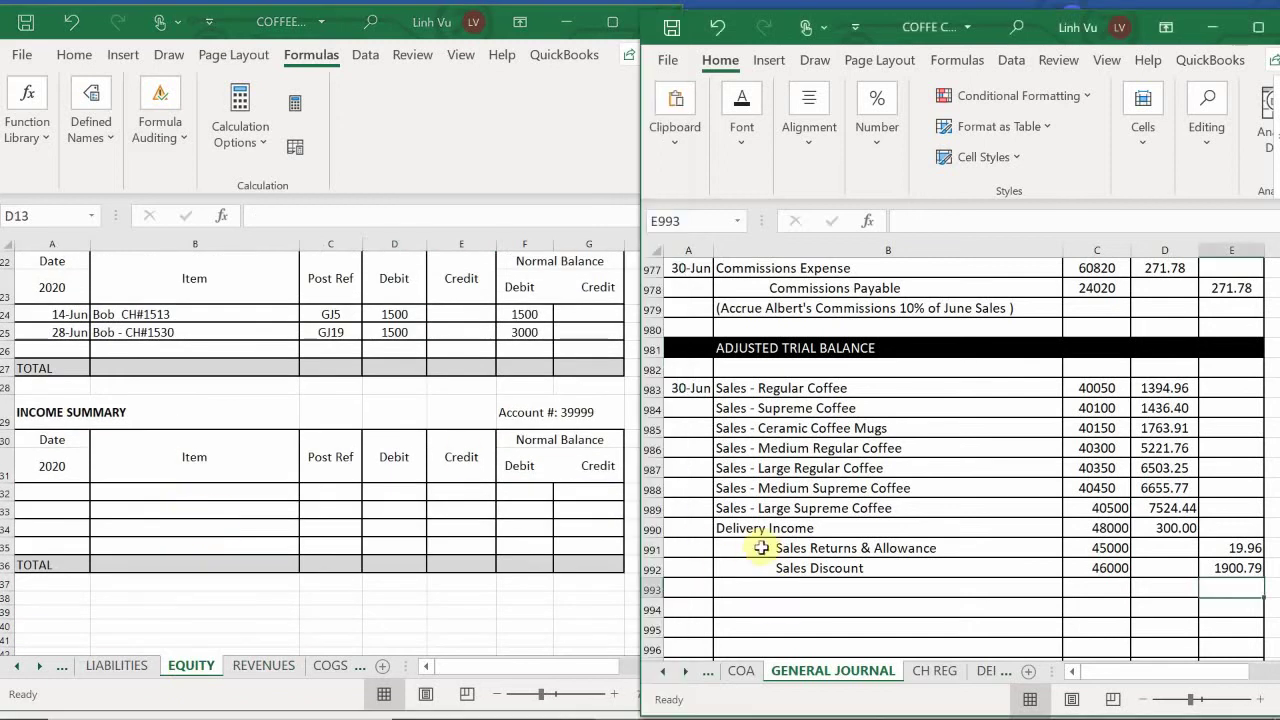
double_click(768, 591)
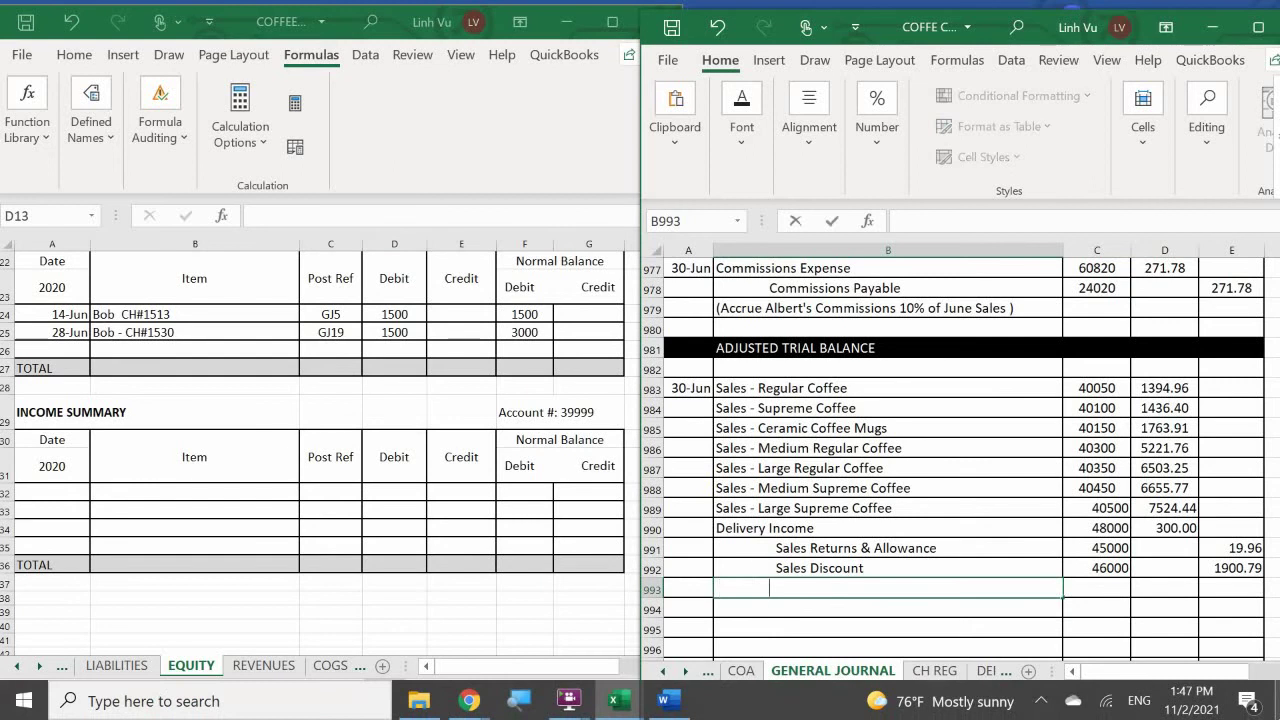
type("Income Summary")
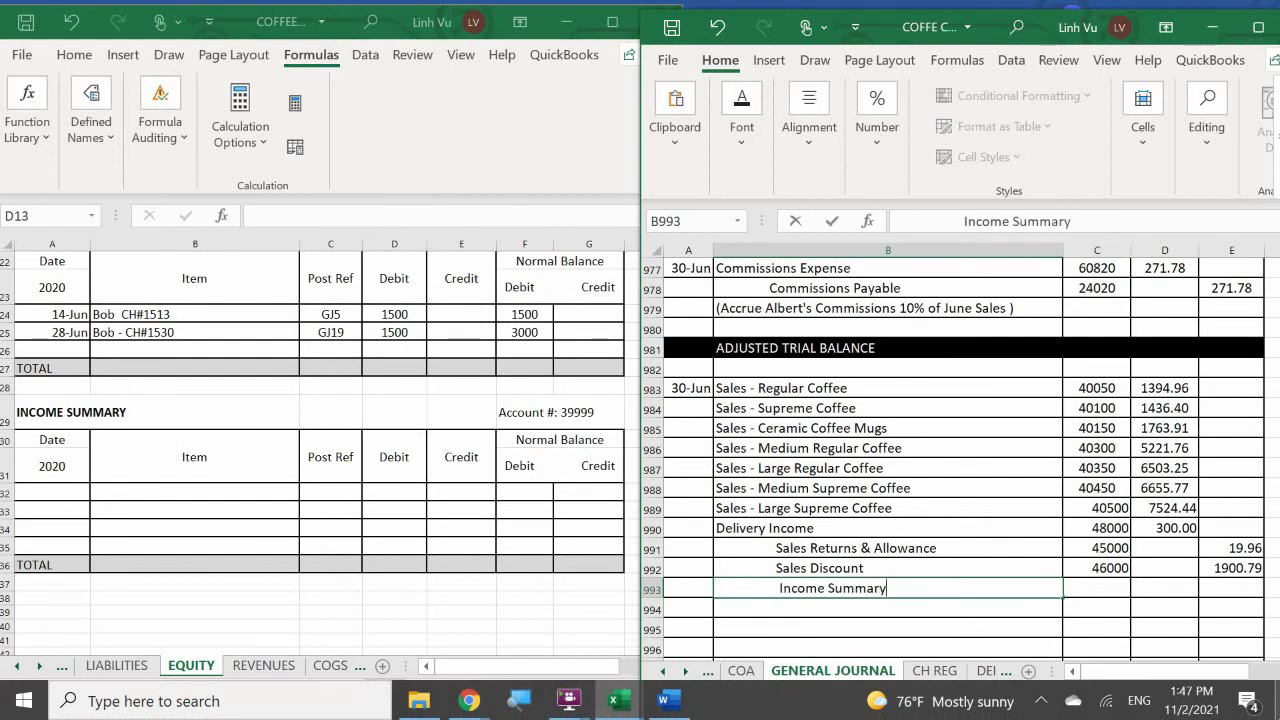
Enter PR 3999 for Income Summary in row 993 of the general journal
key("Tab")
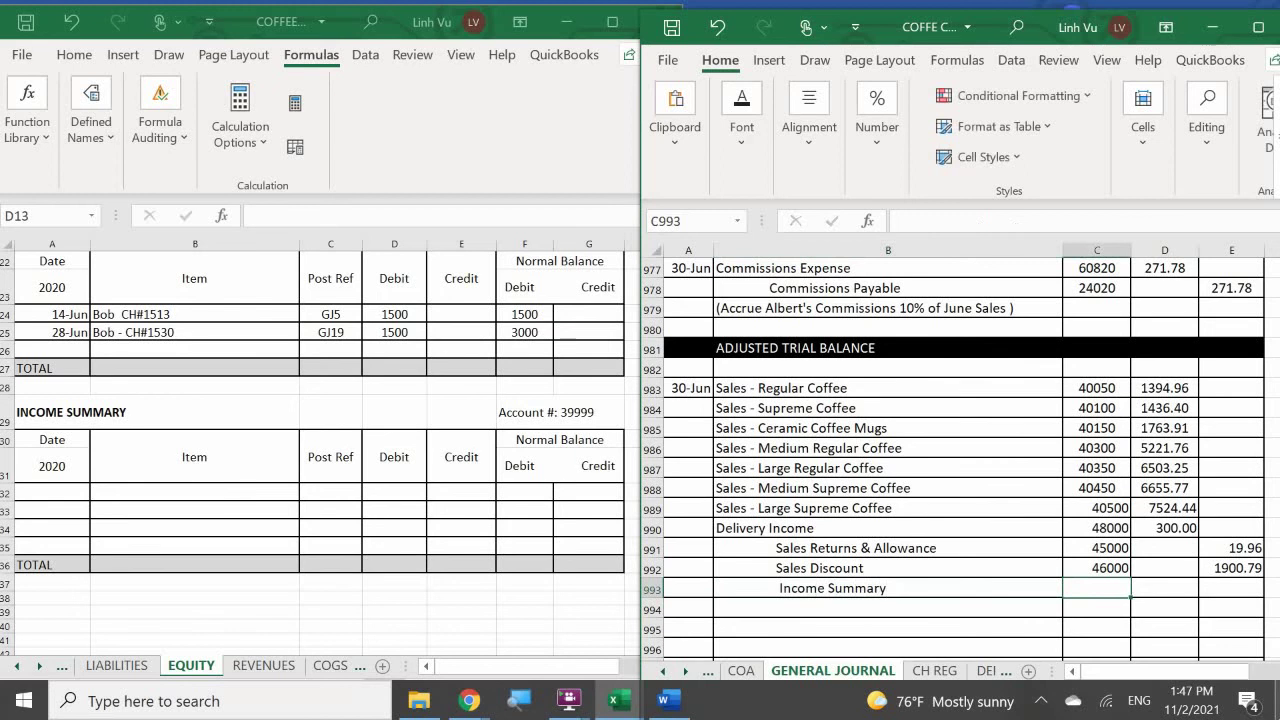
type("39")
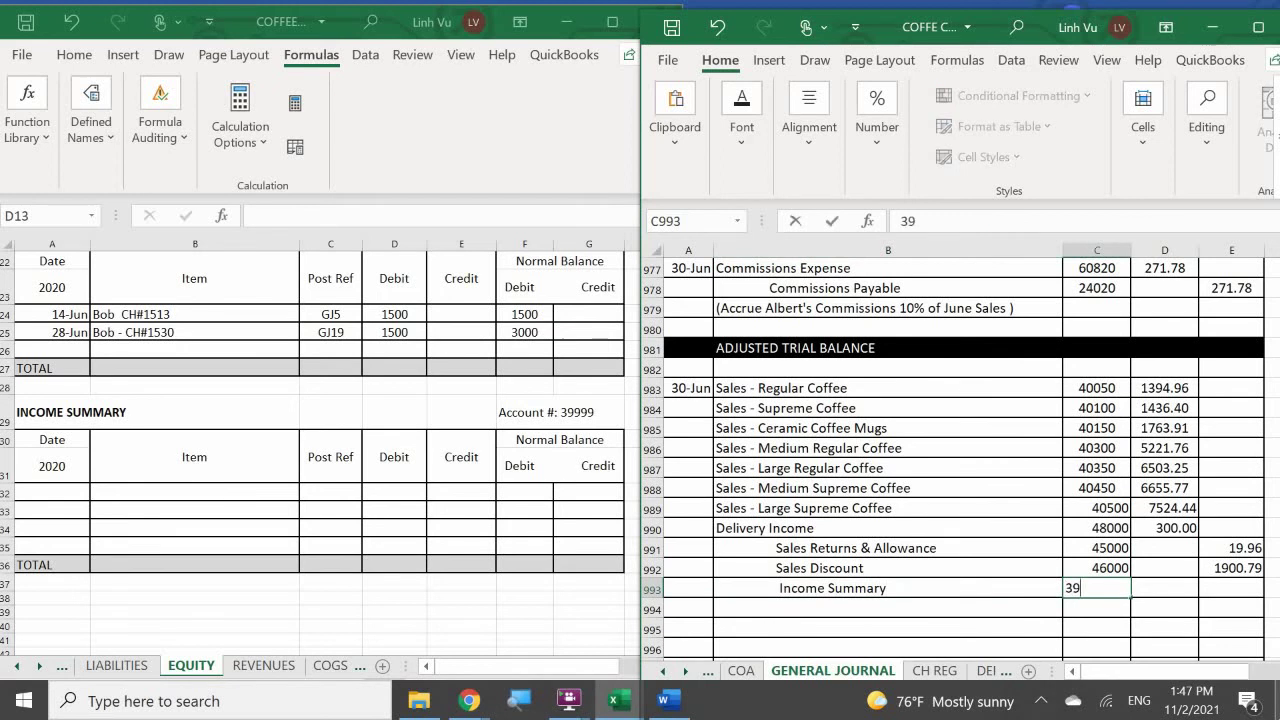
type("99")
key("Return")
key("Right")
key("Right")
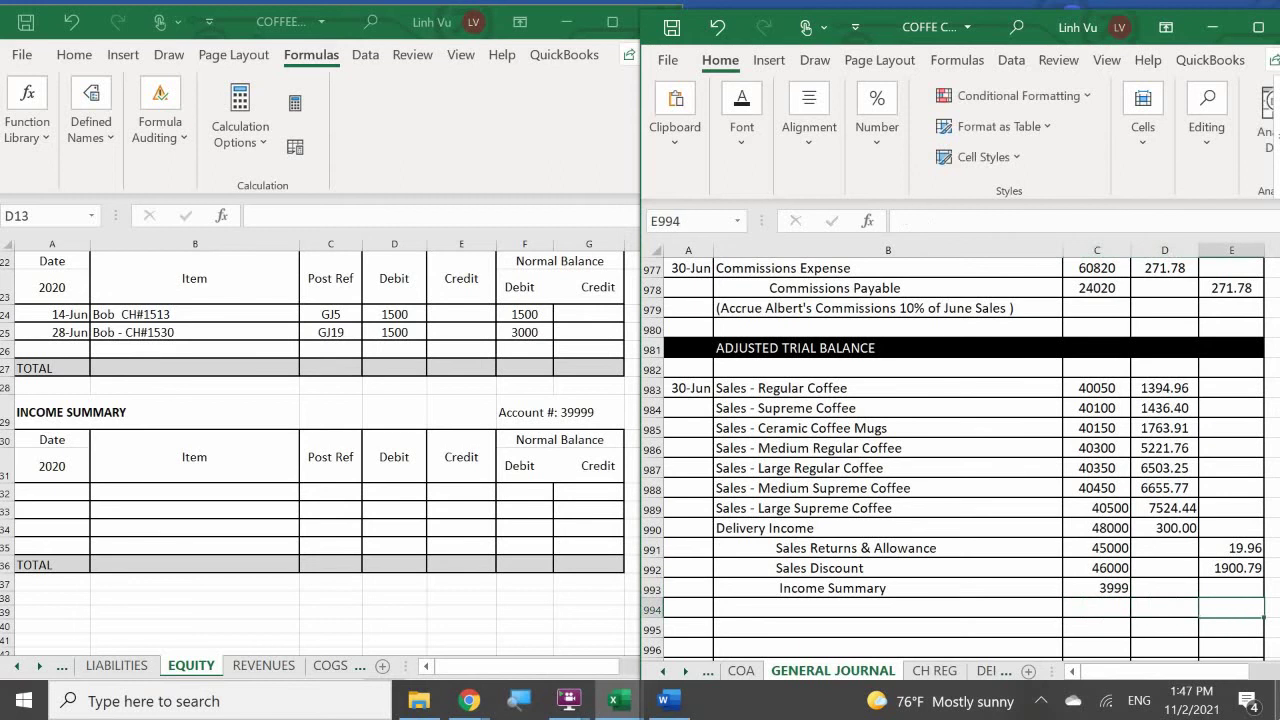
scroll(960, 450, "right", 3)
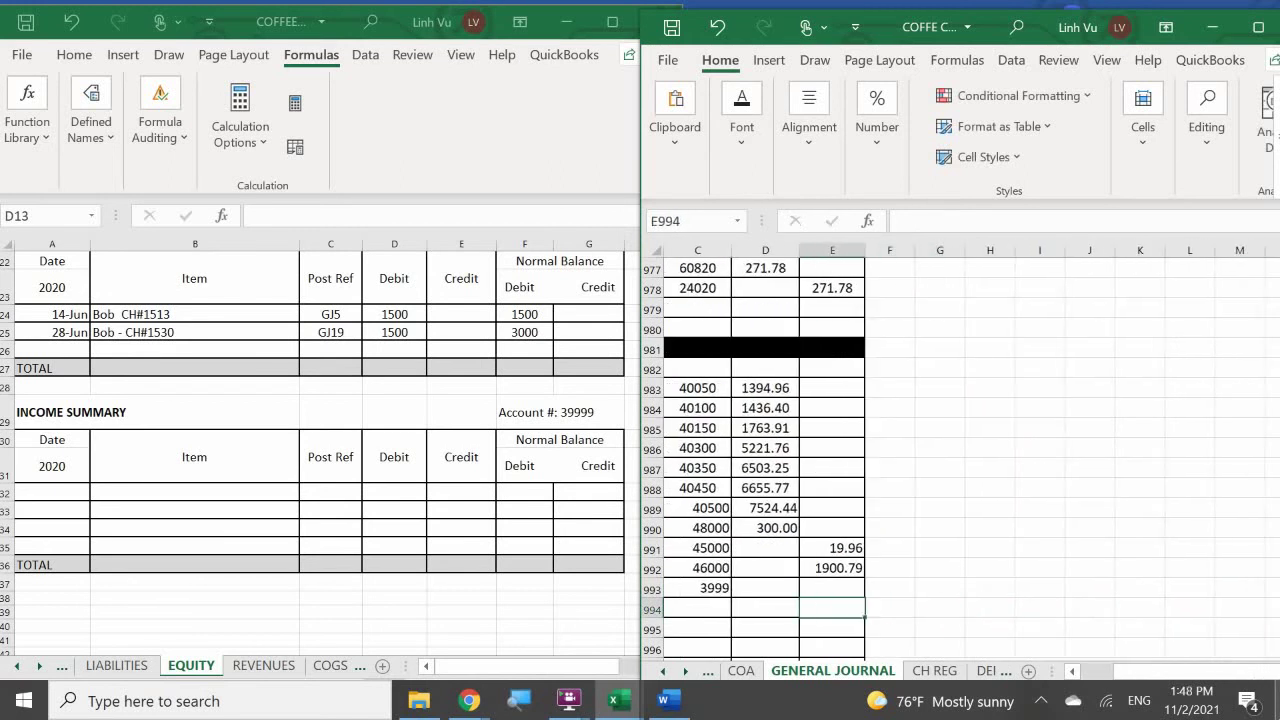
key("Home")
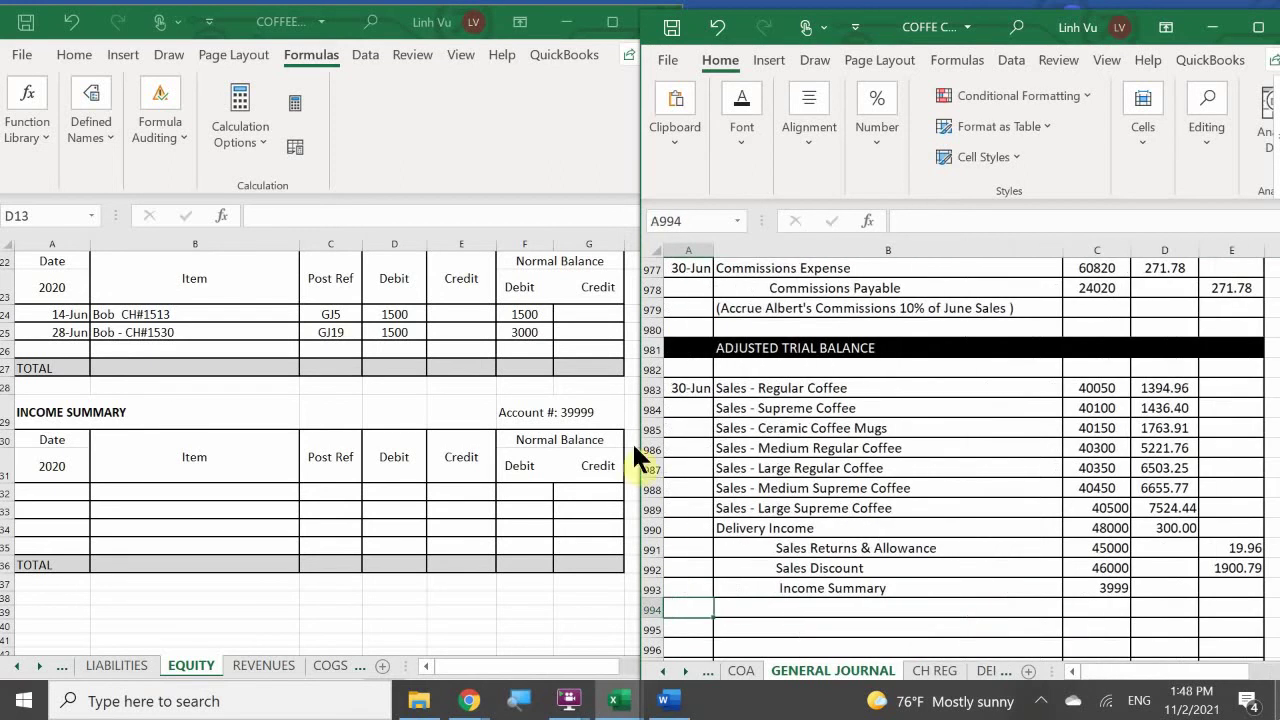
Total the closing entry's debits in D994 with =SUM(D982:D993) and copy the formula to E994 for the credits
left_click(1222, 590)
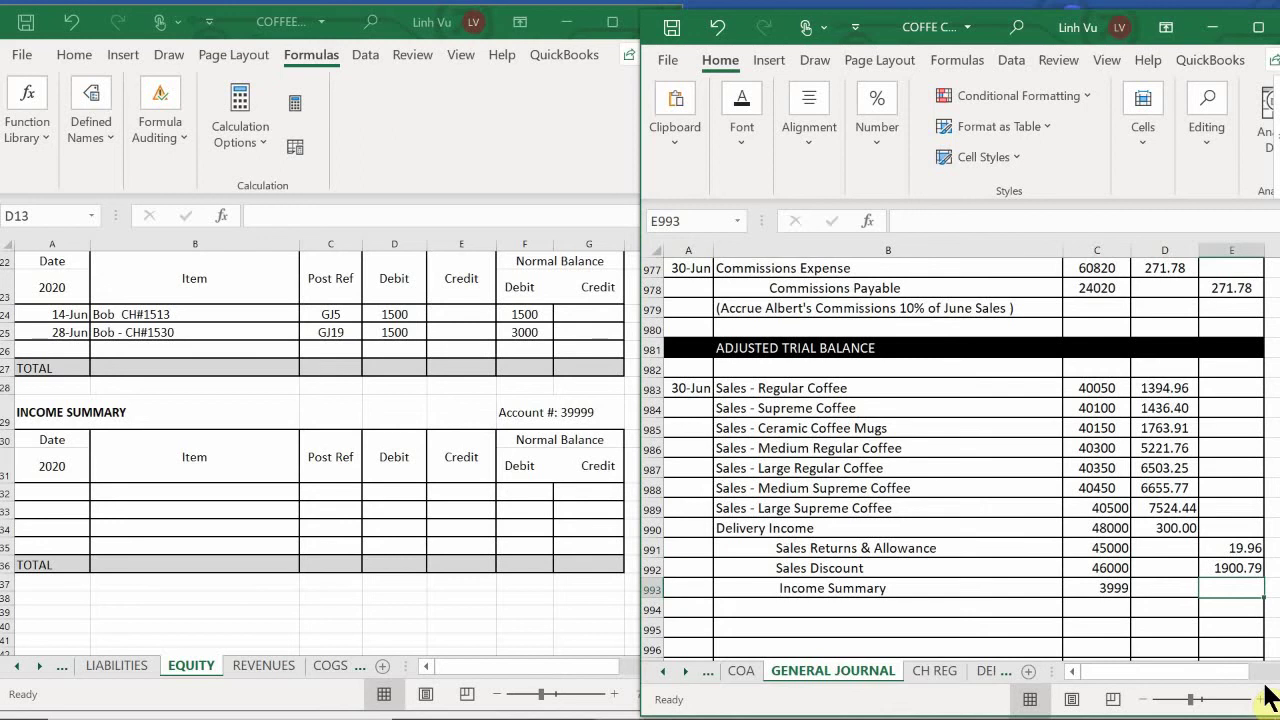
key("Down")
key("Left")
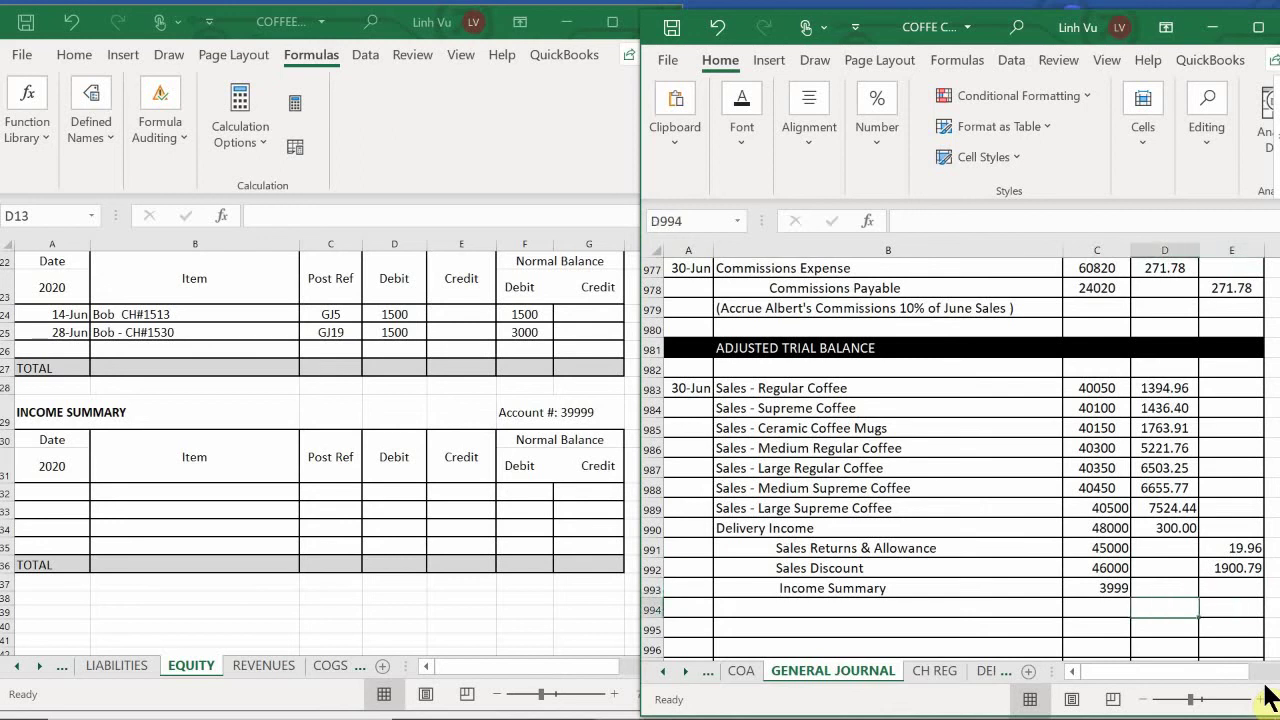
type("=")
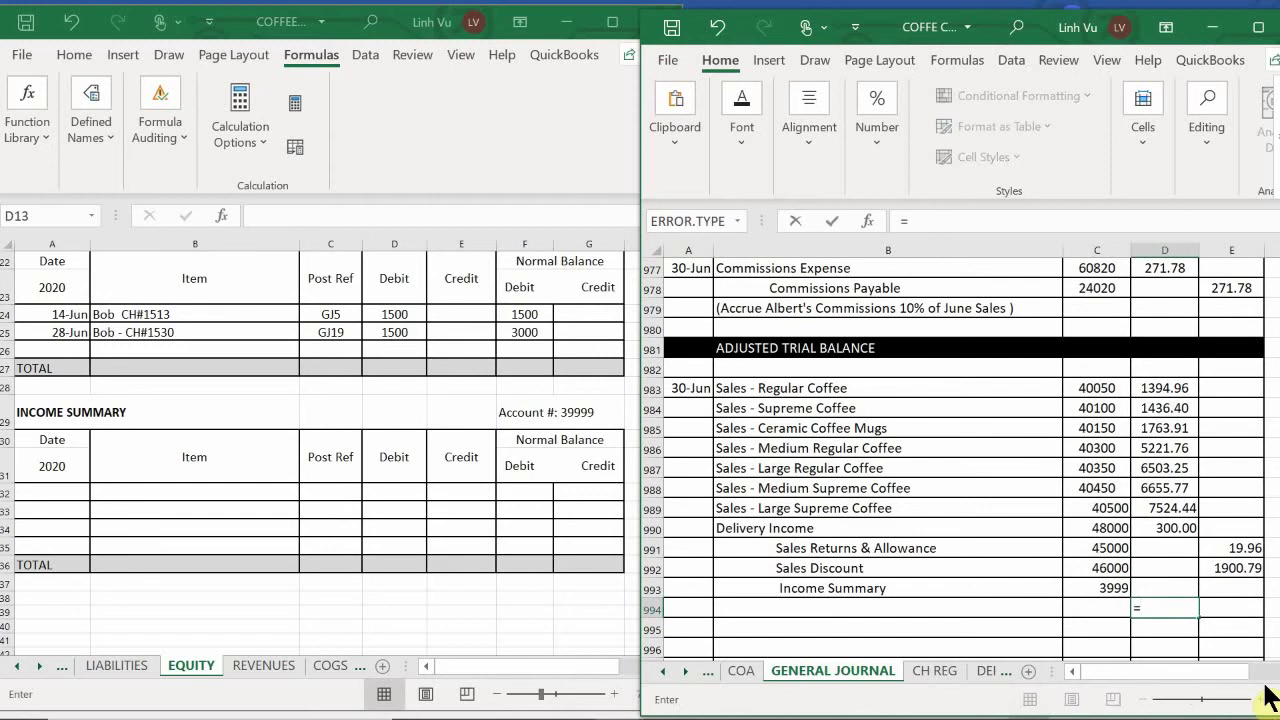
type("sum*")
key("BackSpace")
type("(")
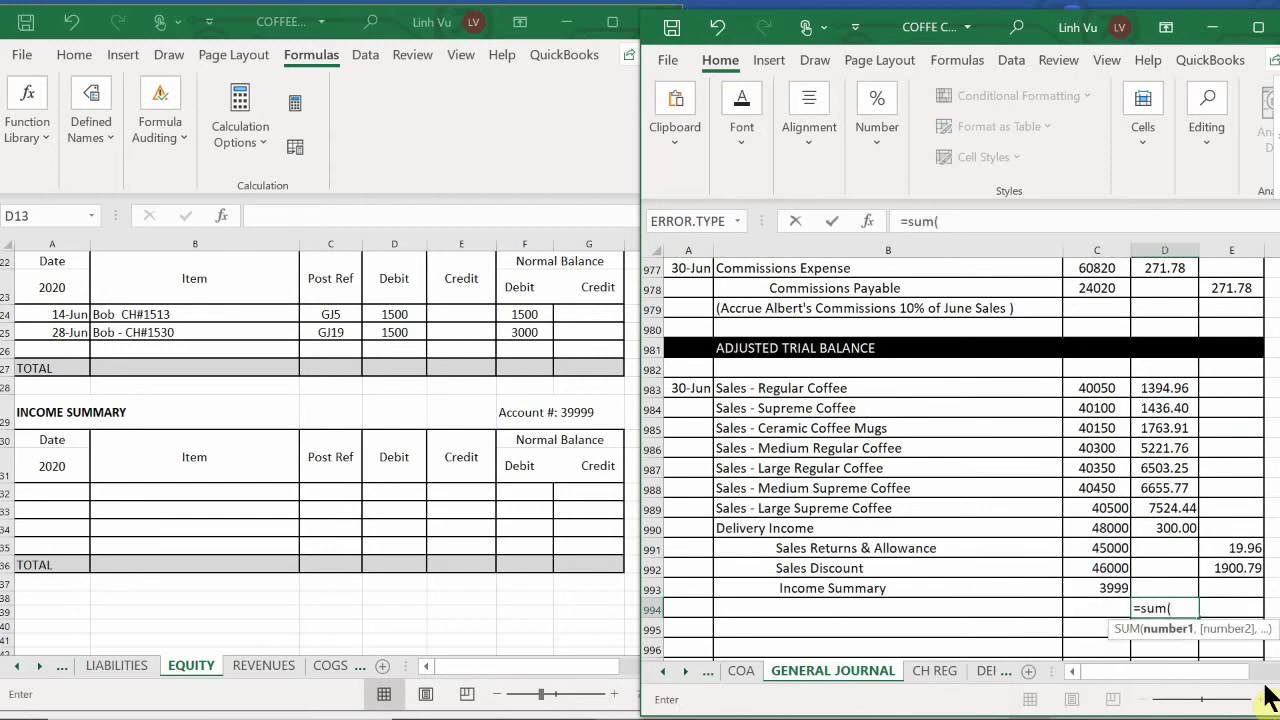
key("Up")
key("shift+Up")
key("shift+Up")
key("shift+Up")
key("shift+Up")
key("shift+Up")
key("shift+Up")
key("shift+Up")
key("shift+Up")
key("shift+Up")
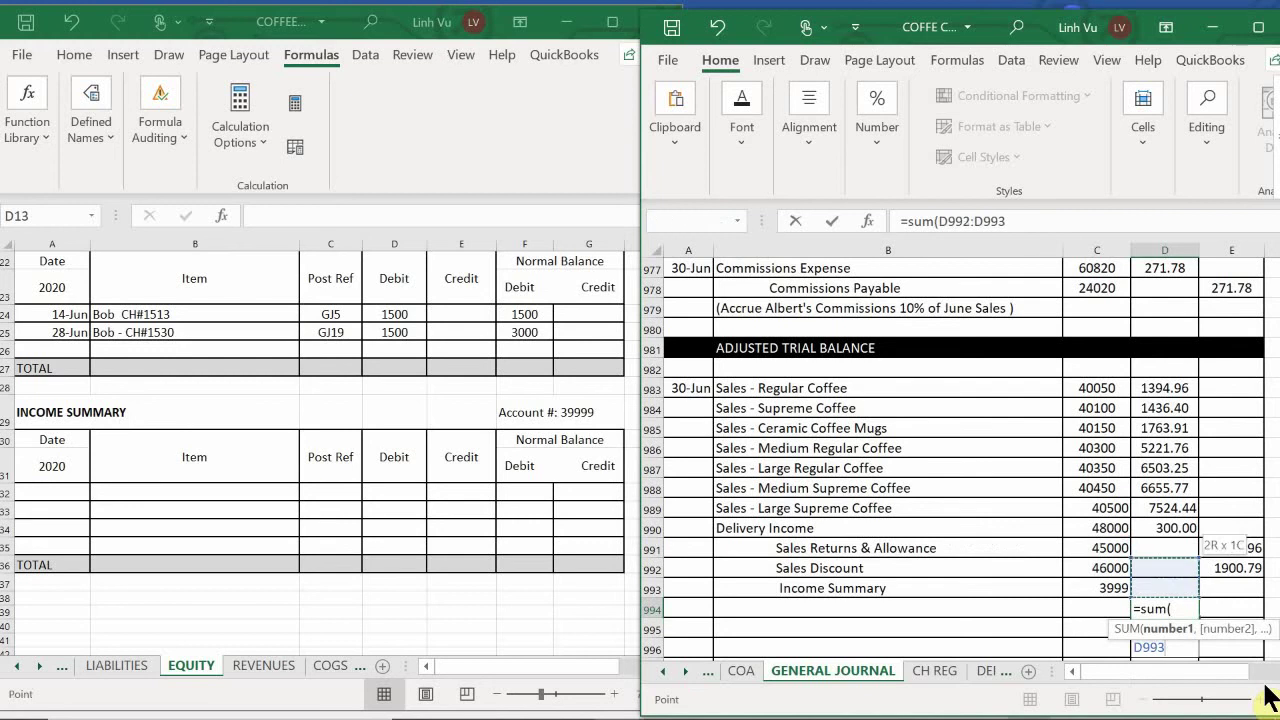
key("shift+Up")
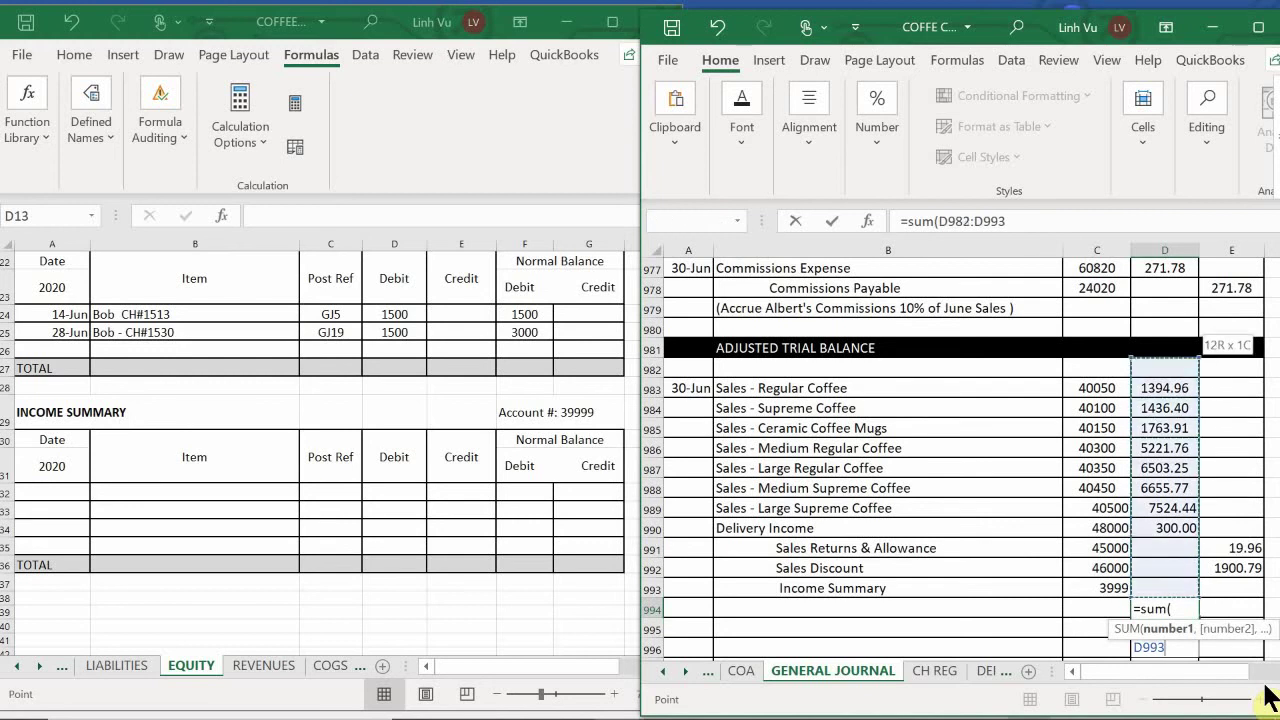
key("Return")
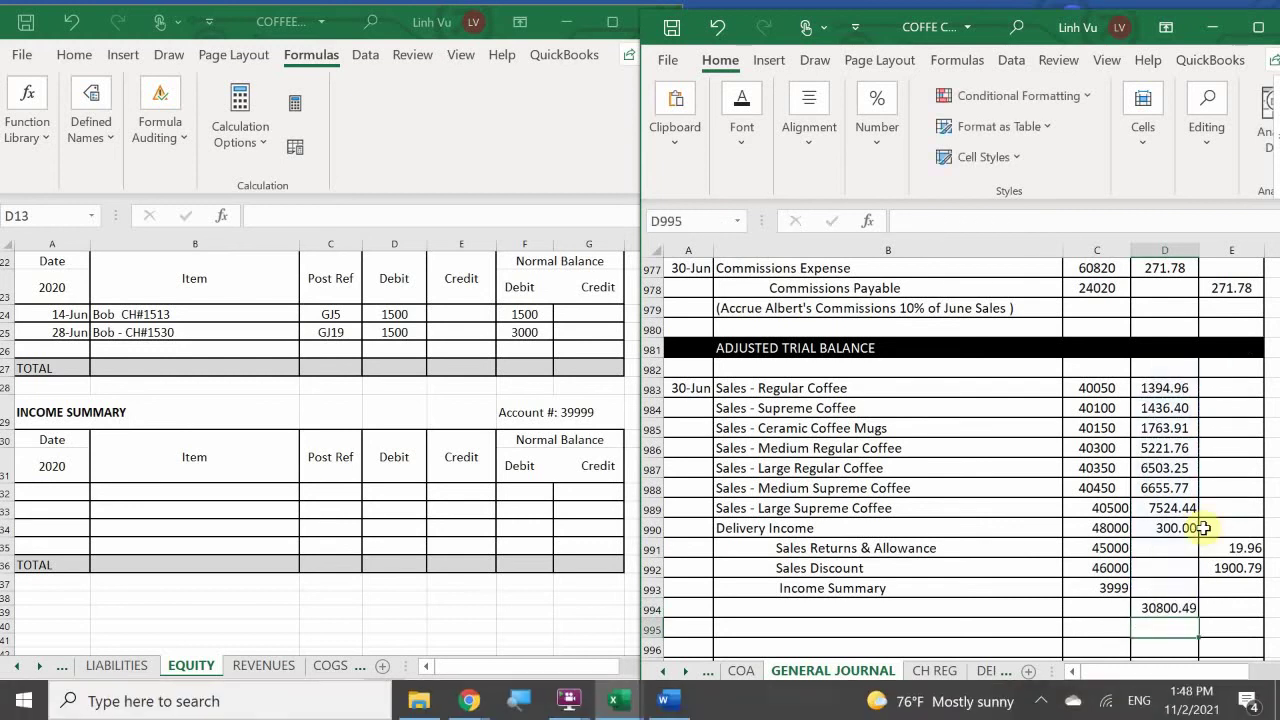
left_click(1178, 613)
left_click_drag(1198, 617, 1240, 630)
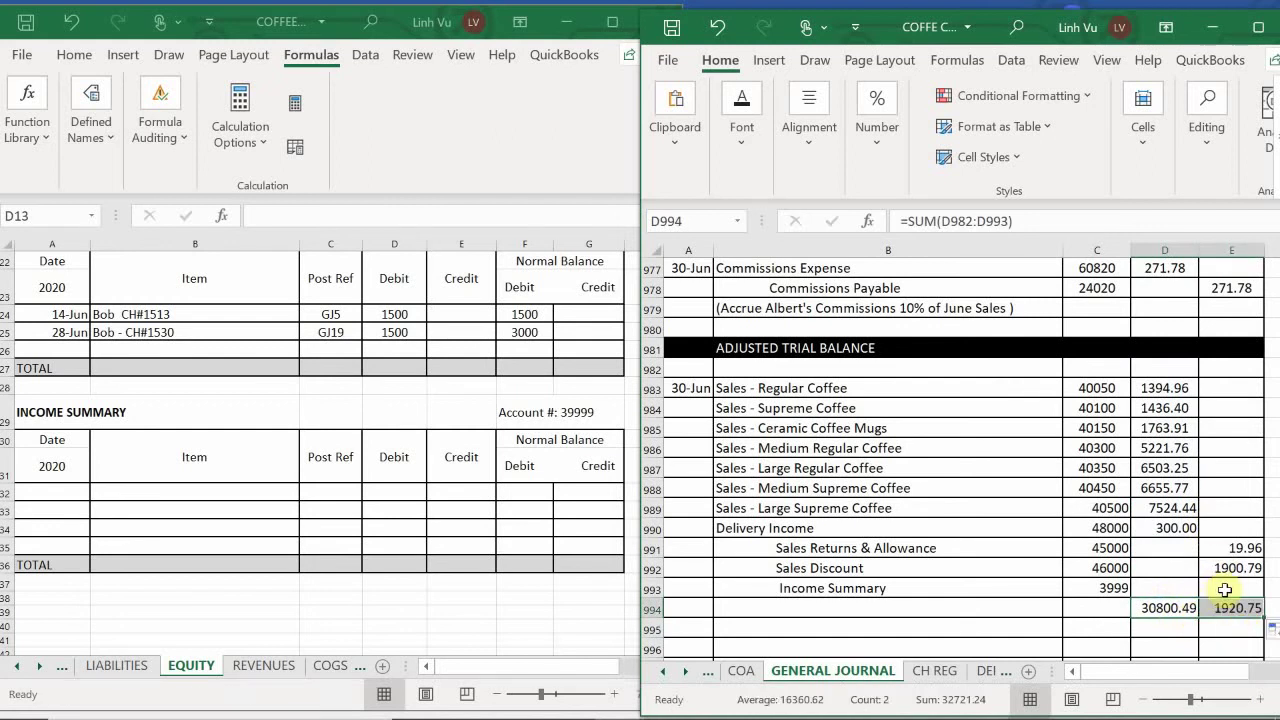
left_click(1218, 589)
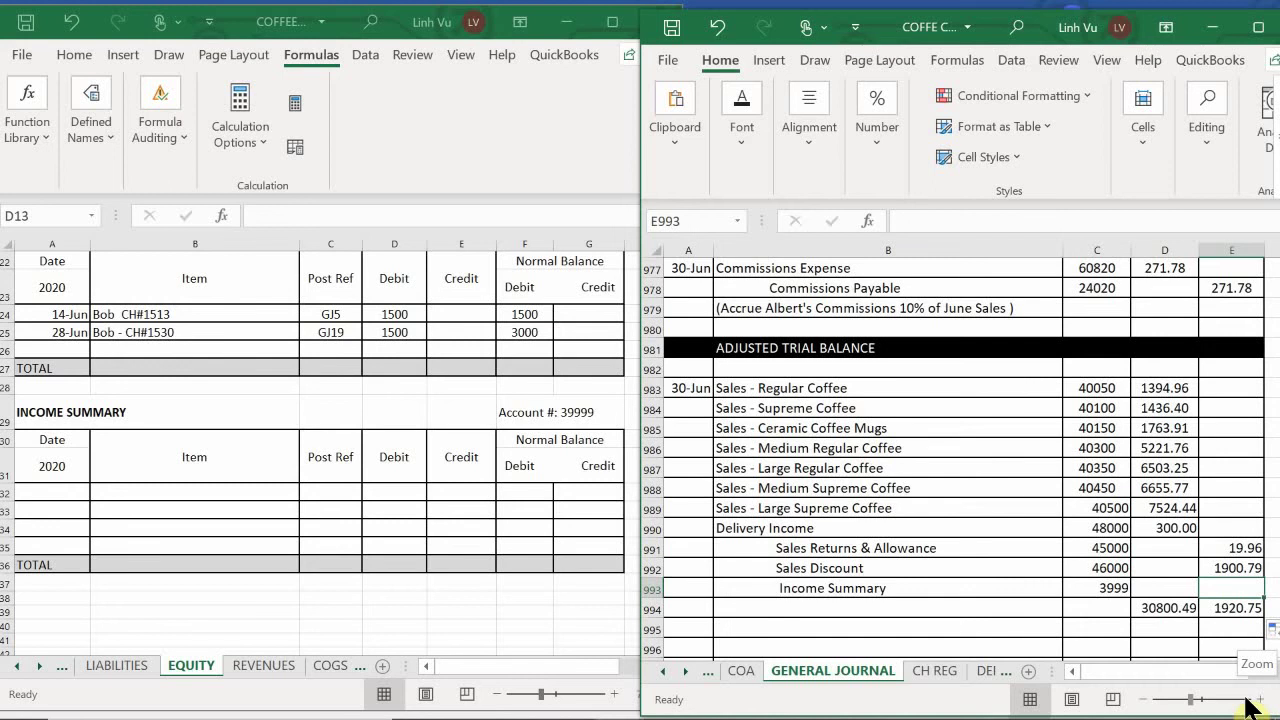
type("=")
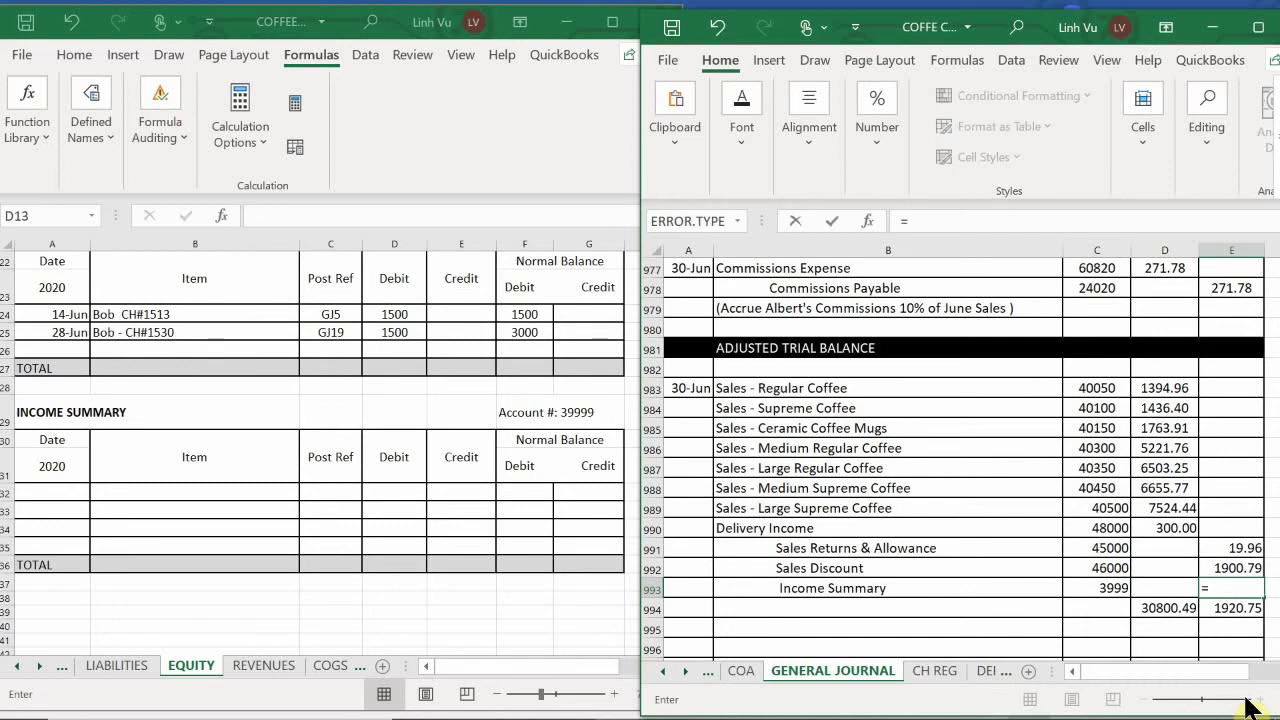
type("30800.49-")
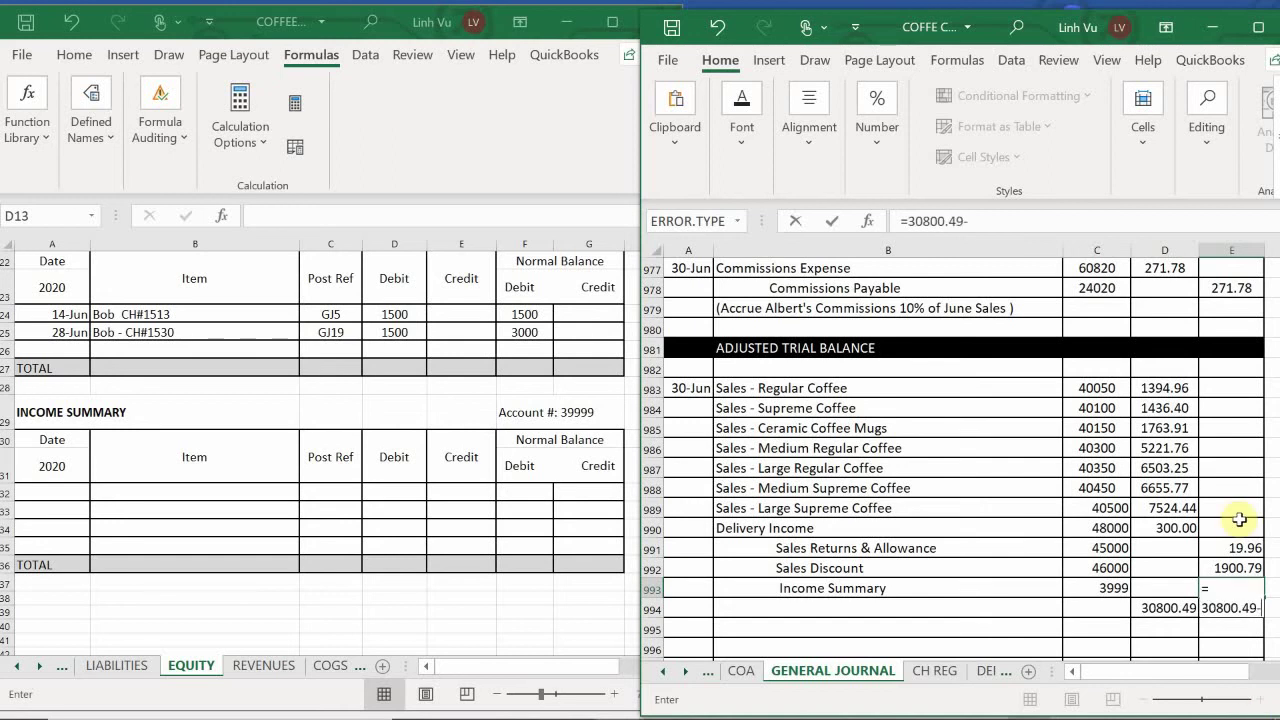
key("BackSpace")
key("BackSpace")
key("BackSpace")
key("BackSpace")
key("BackSpace")
key("BackSpace")
key("BackSpace")
key("BackSpace")
key("BackSpace")
key("BackSpace")
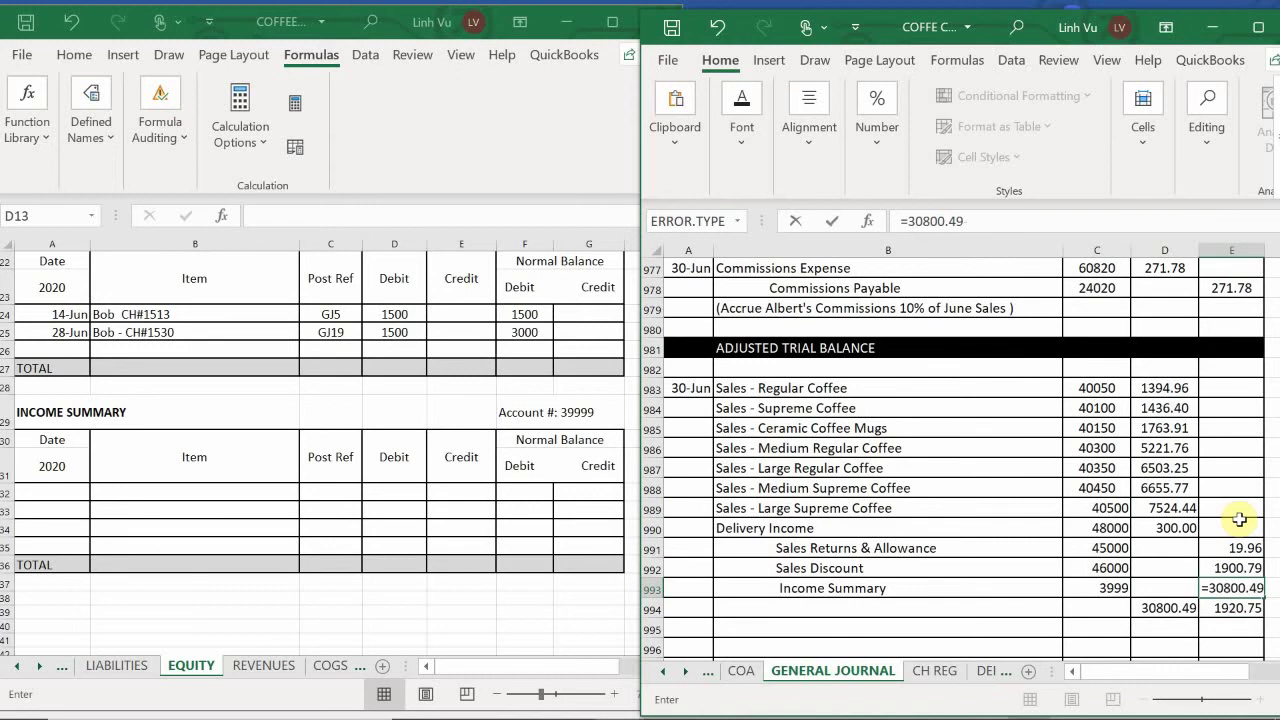
key("Return")
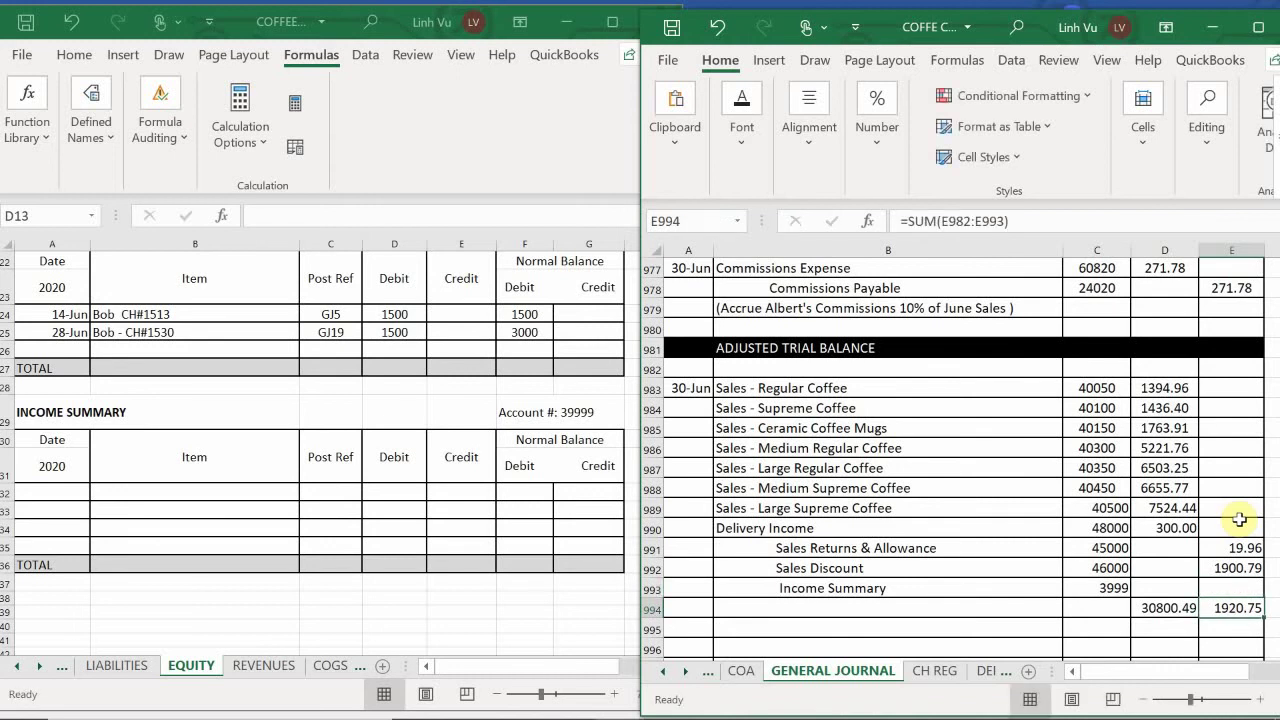
Calculate the Income Summary credit in E993 of the general journal with the formula =30800.49-1920.75
key("Up")
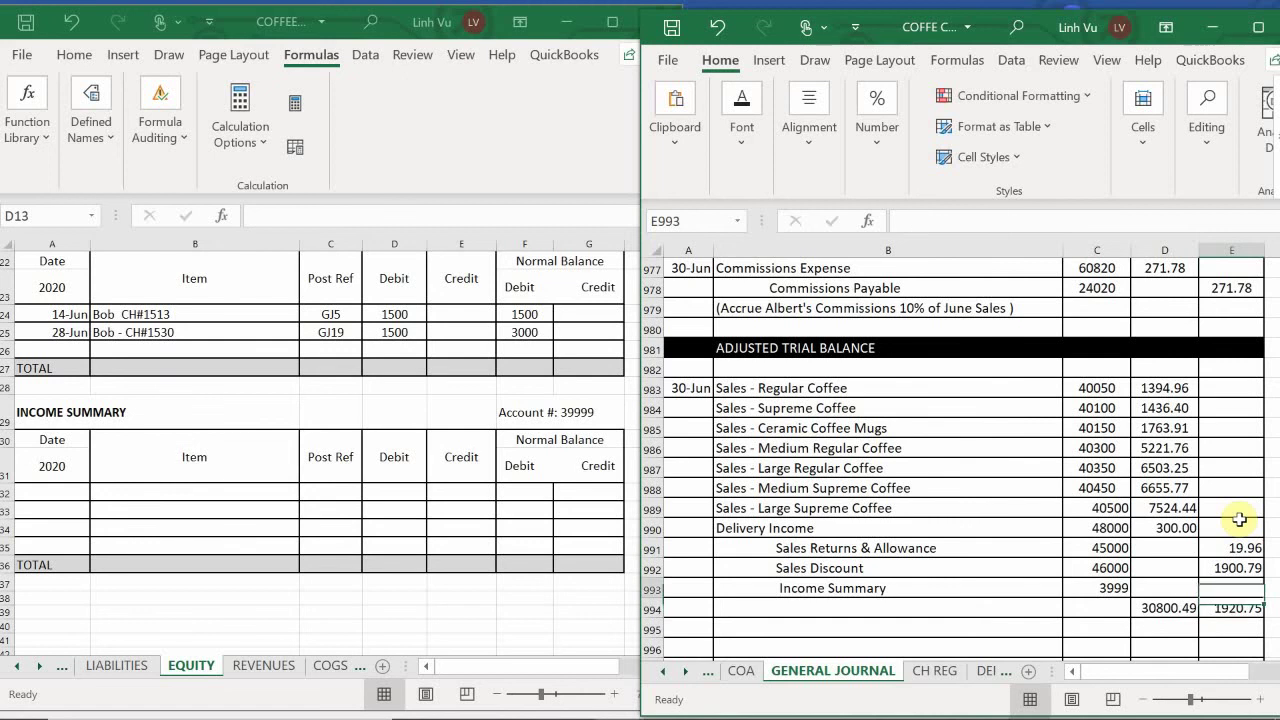
type("=")
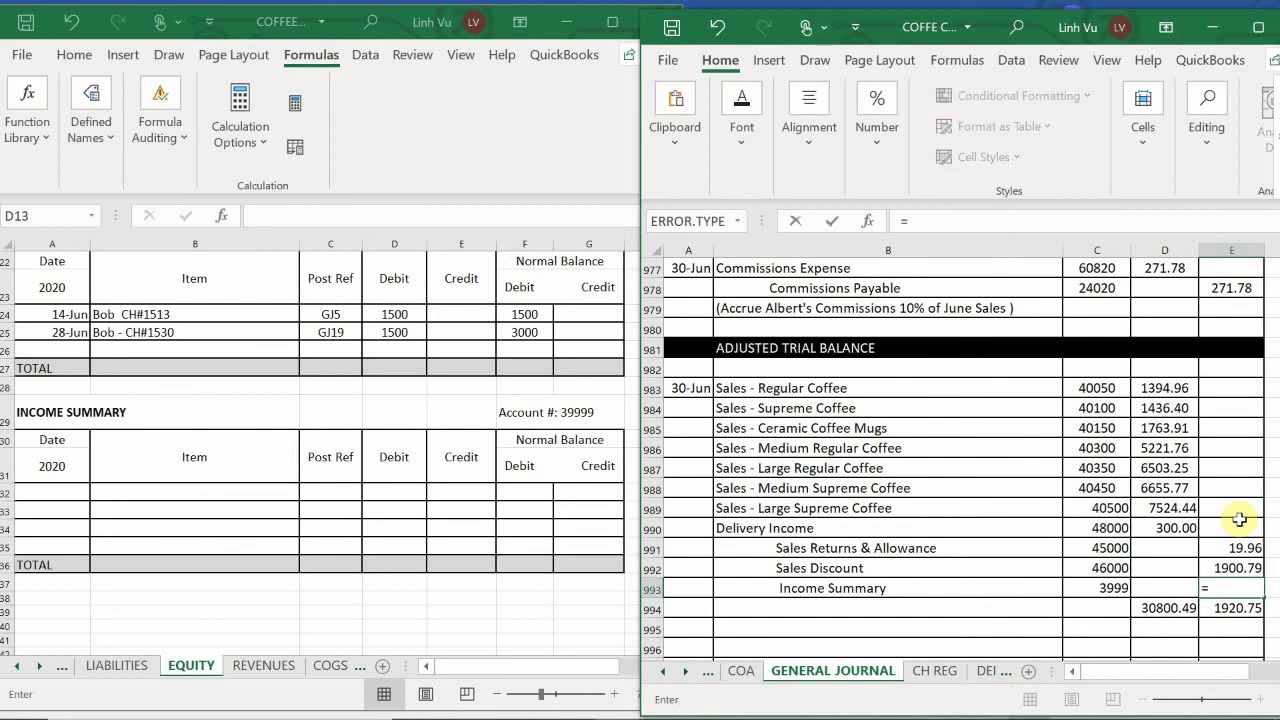
type("30800.49-1")
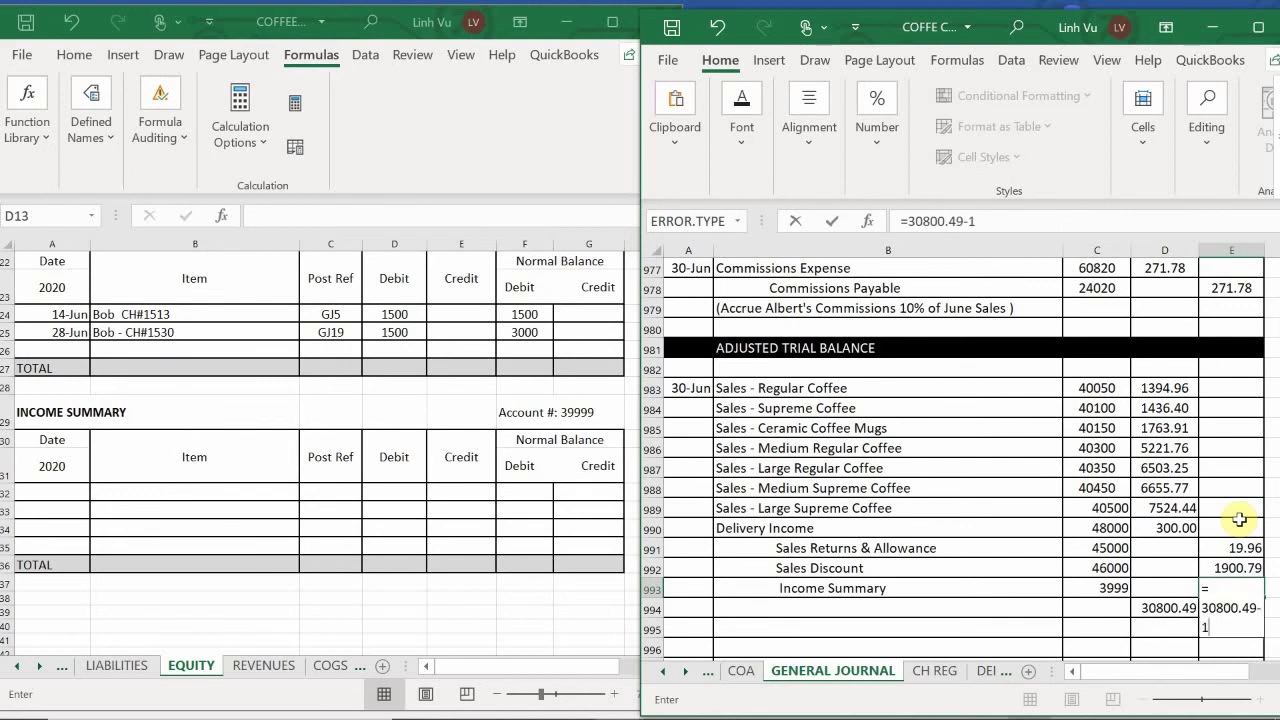
type("920.75")
key("Return")
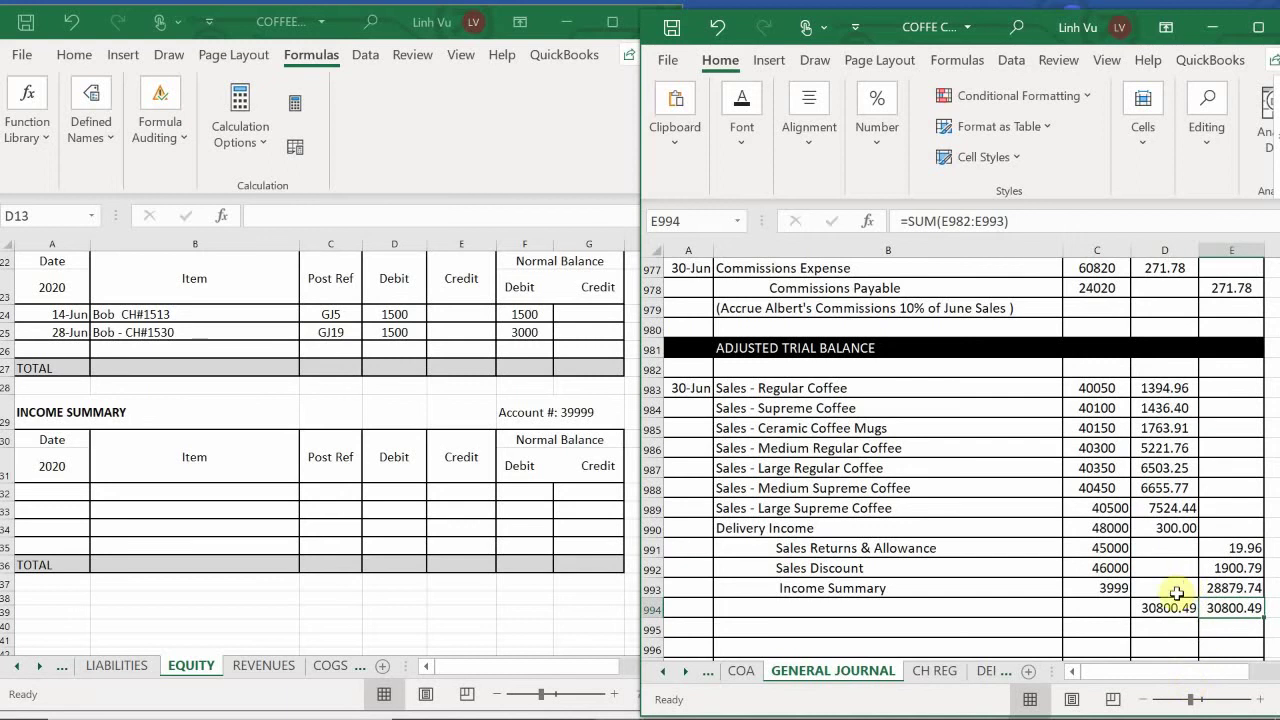
Clear the debit and credit totals from row 994 of the general journal
left_click(1168, 605)
key("ctrl+z")
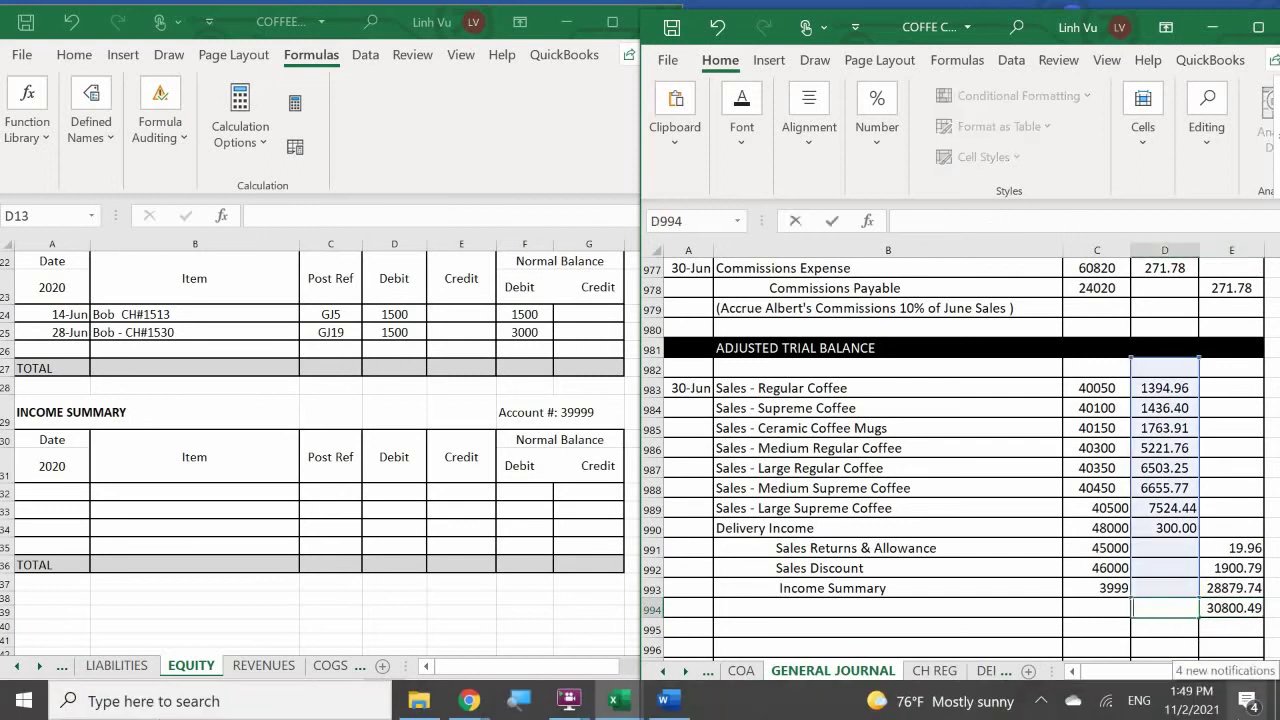
key("ctrl+z")
key("Down")
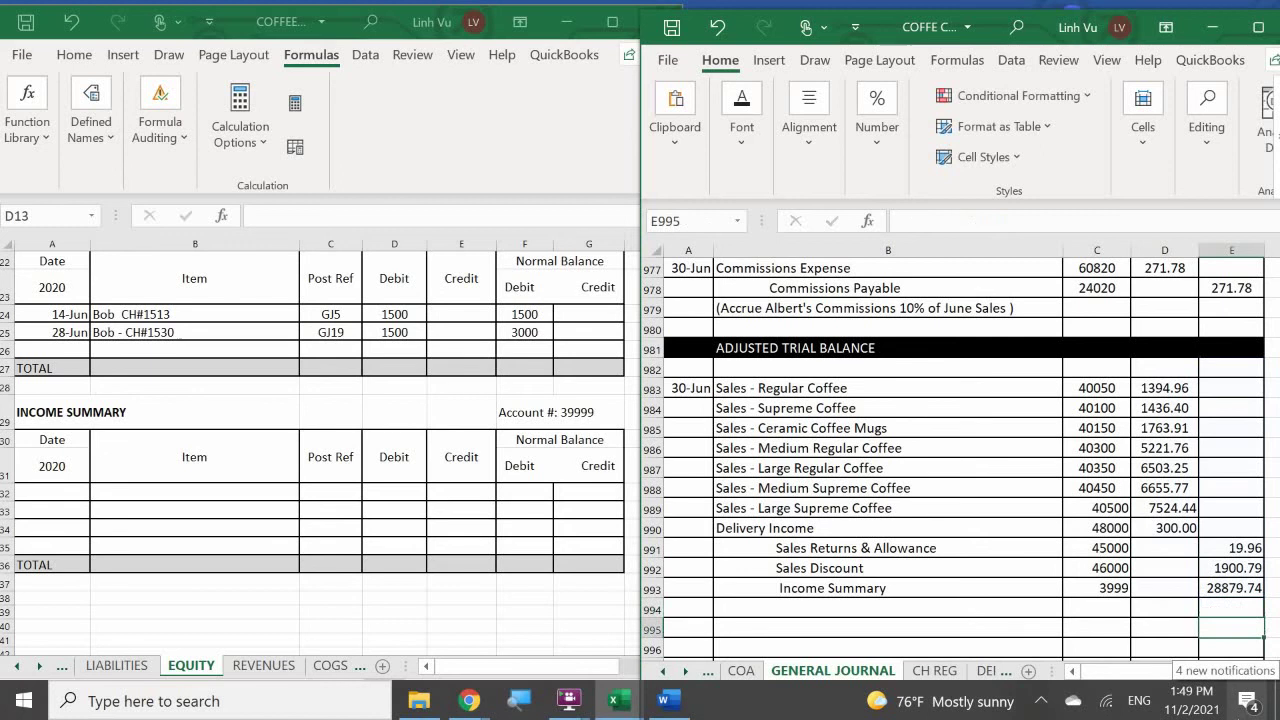
Record 6/30, item Close out All Revenues and post reference GJ24 in row 32 of the Income Summary ledger
left_click(45, 490)
type("6/30")
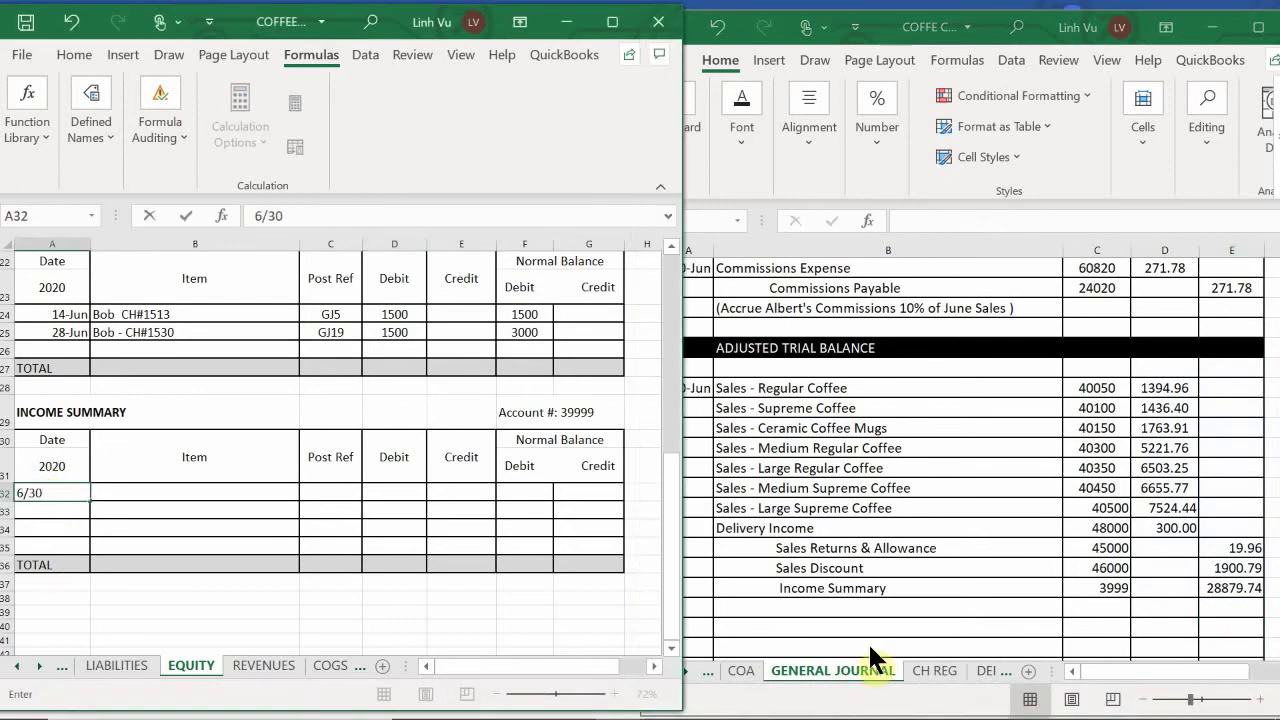
key("Tab")
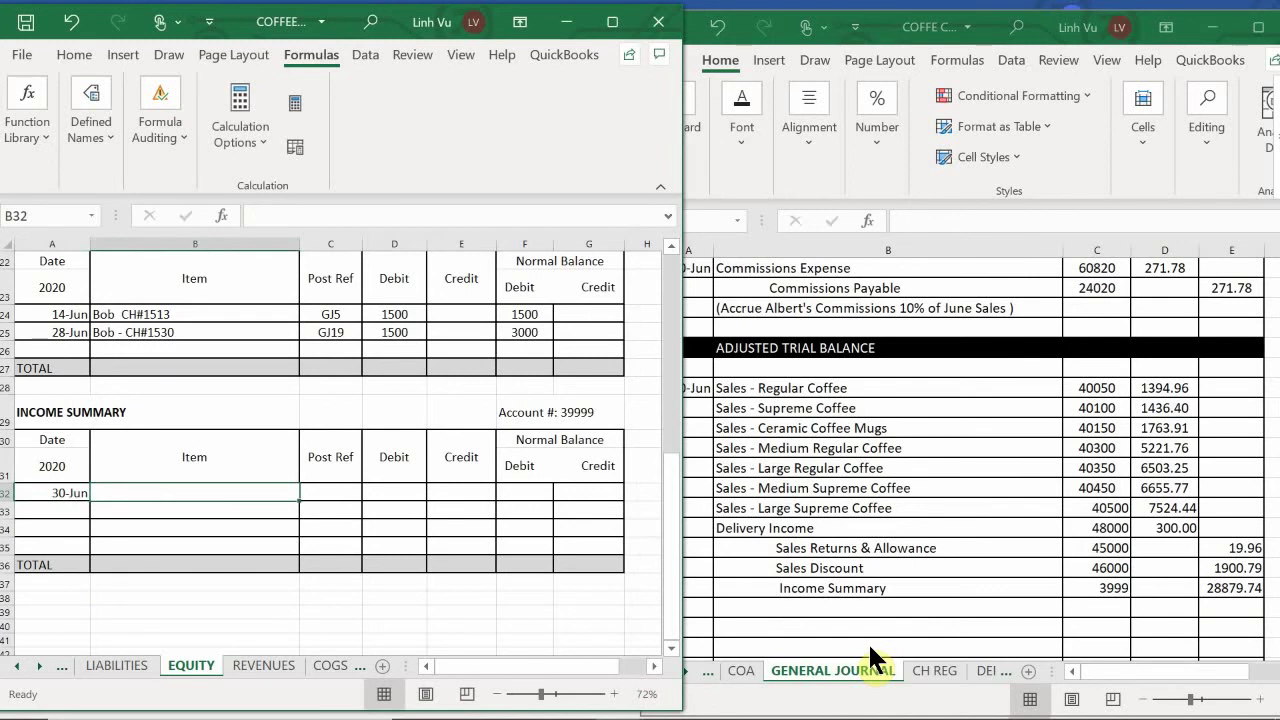
type("Cl")
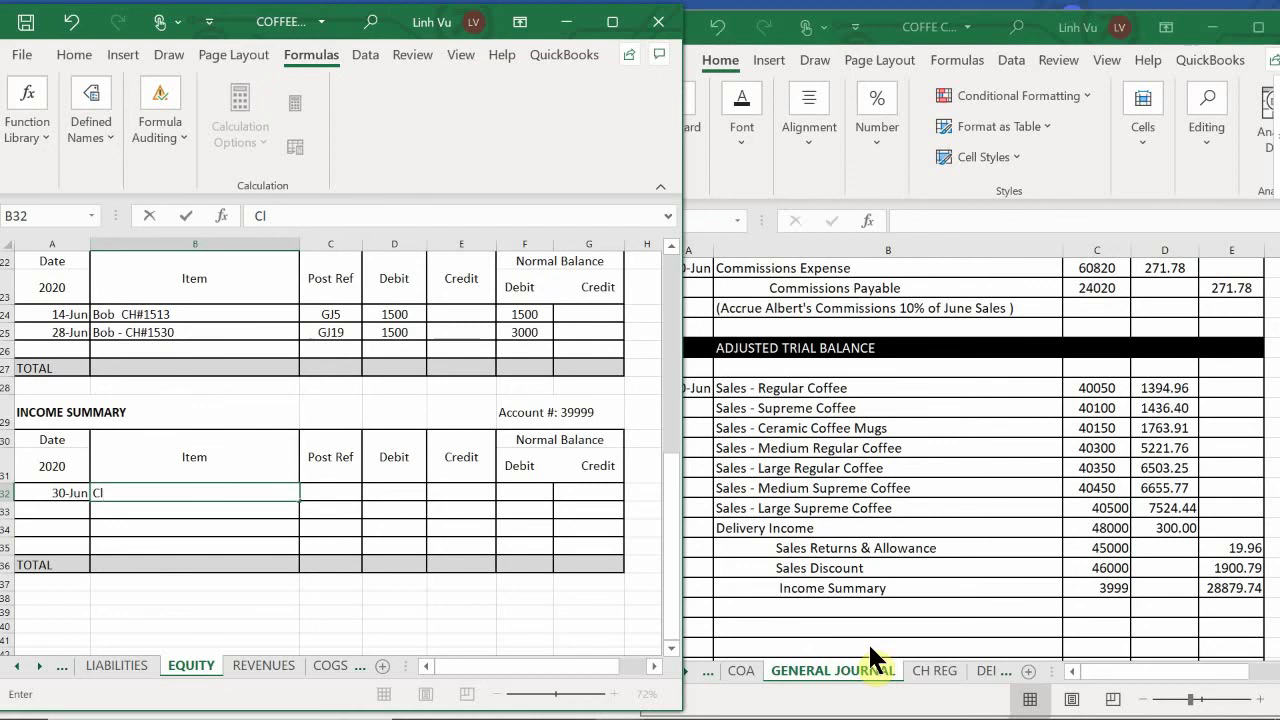
type("ose out All Rev")
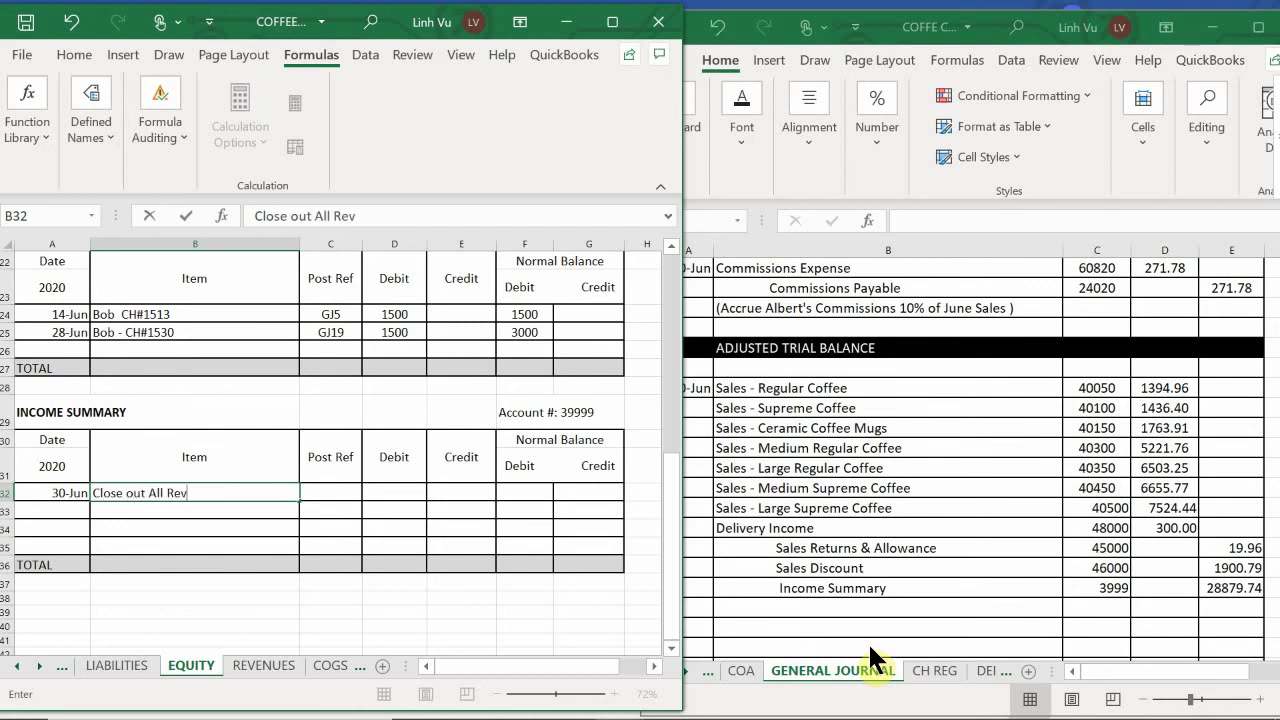
type("enues")
key("Tab")
type("GJ24")
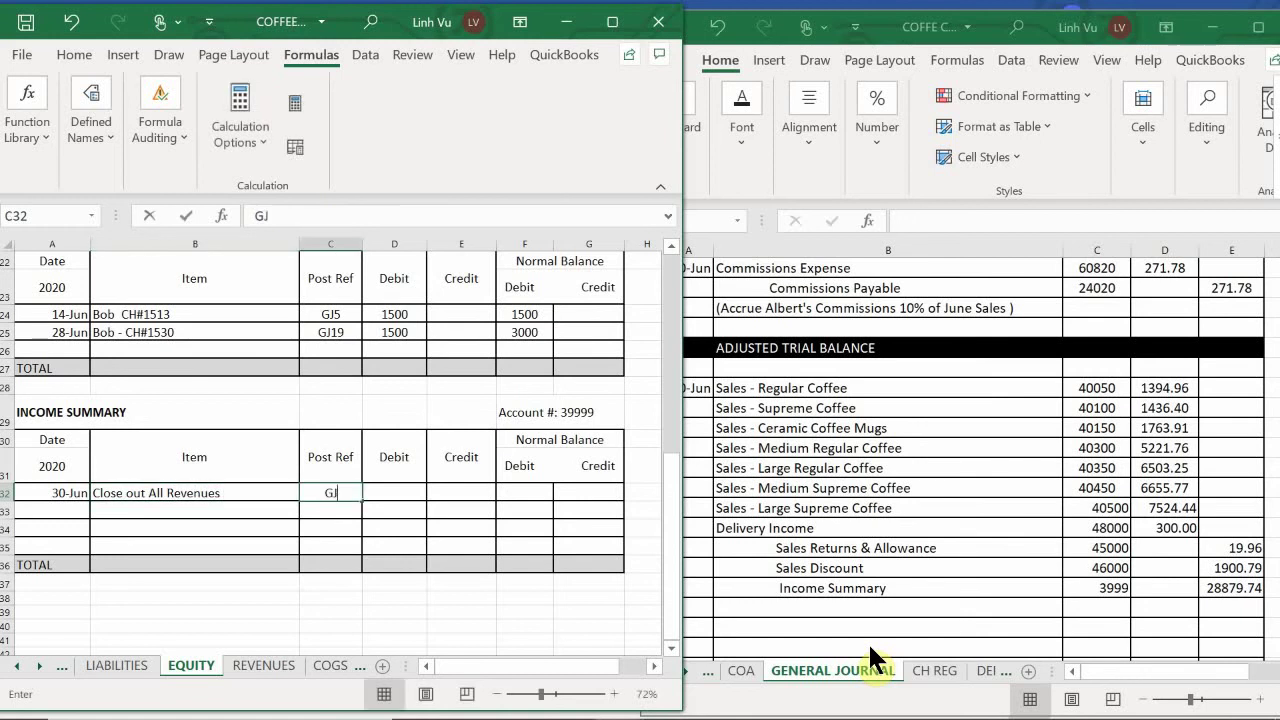
key("ctrl+Return")
Post a credit of 28879.74 to the Income Summary ledger's 30-Jun entry in E32
key("Tab")
key("Tab")
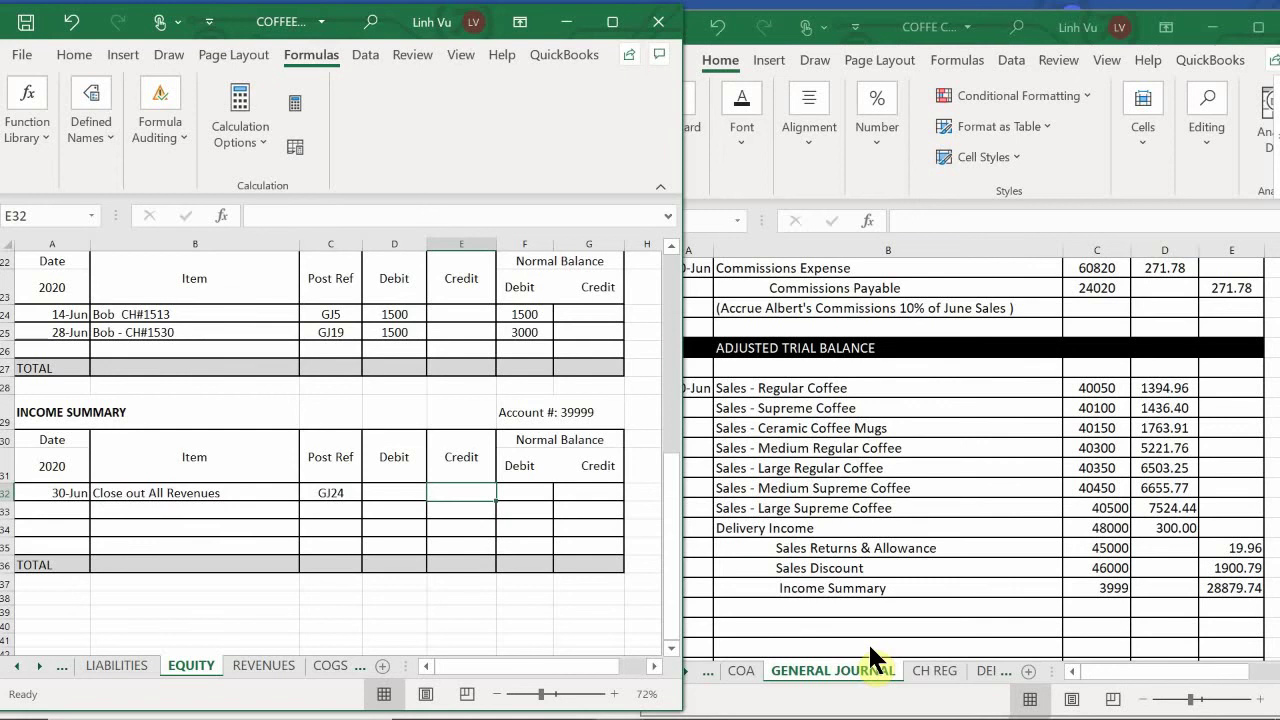
type("2")
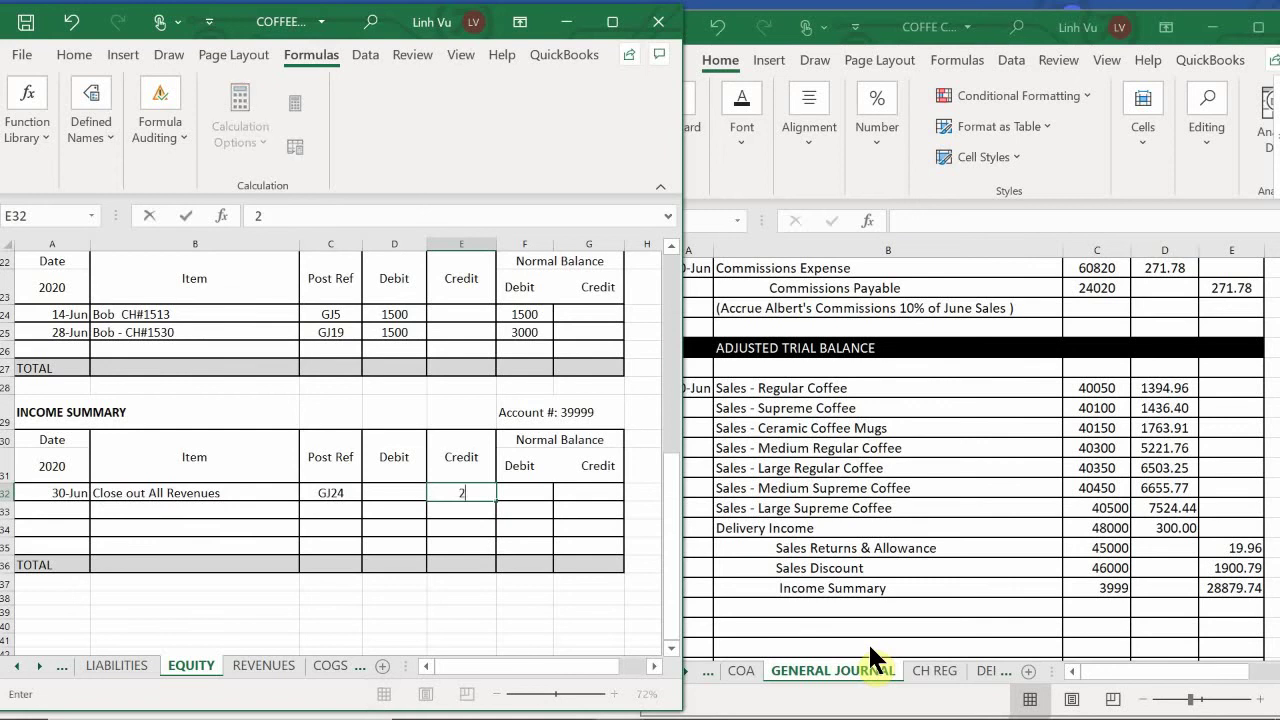
type("8879.74")
key("Return")
Fill the Income Summary ledger's credit balance in G32 with a formula referencing the credit in E32
key("Right")
key("Up")
key("Right")
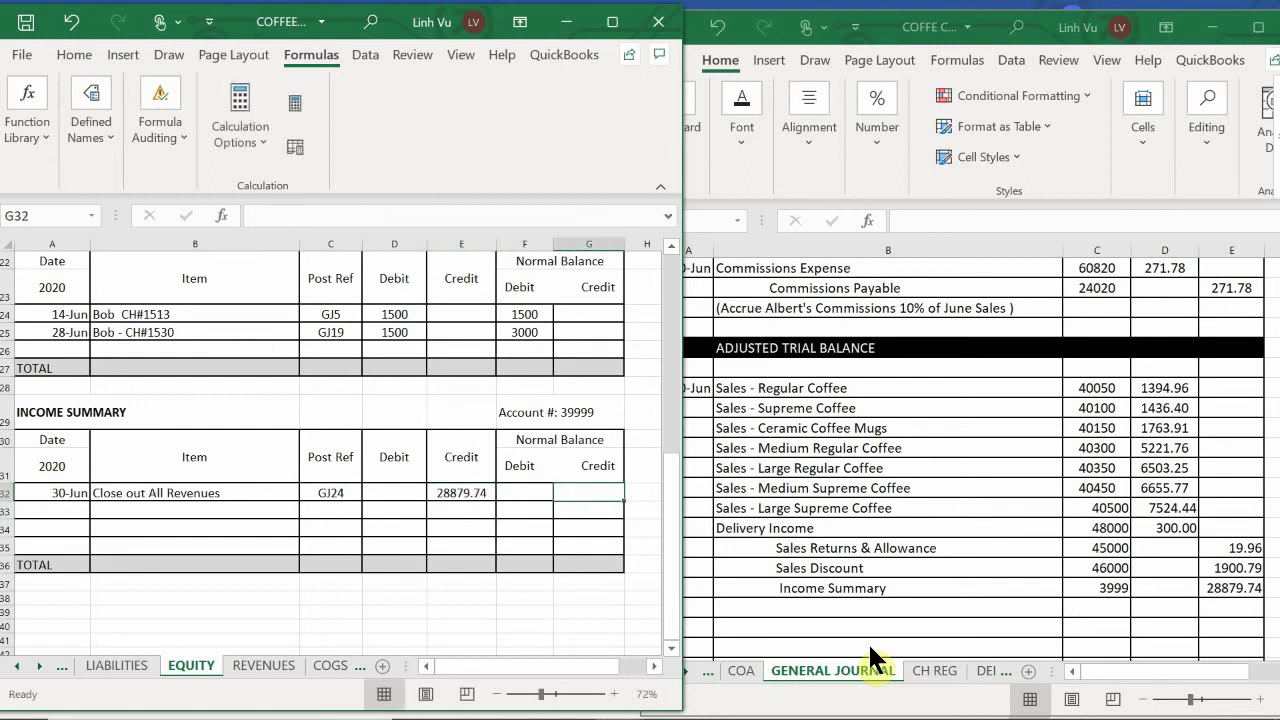
type("=")
key("Left")
key("Left")
key("Return")
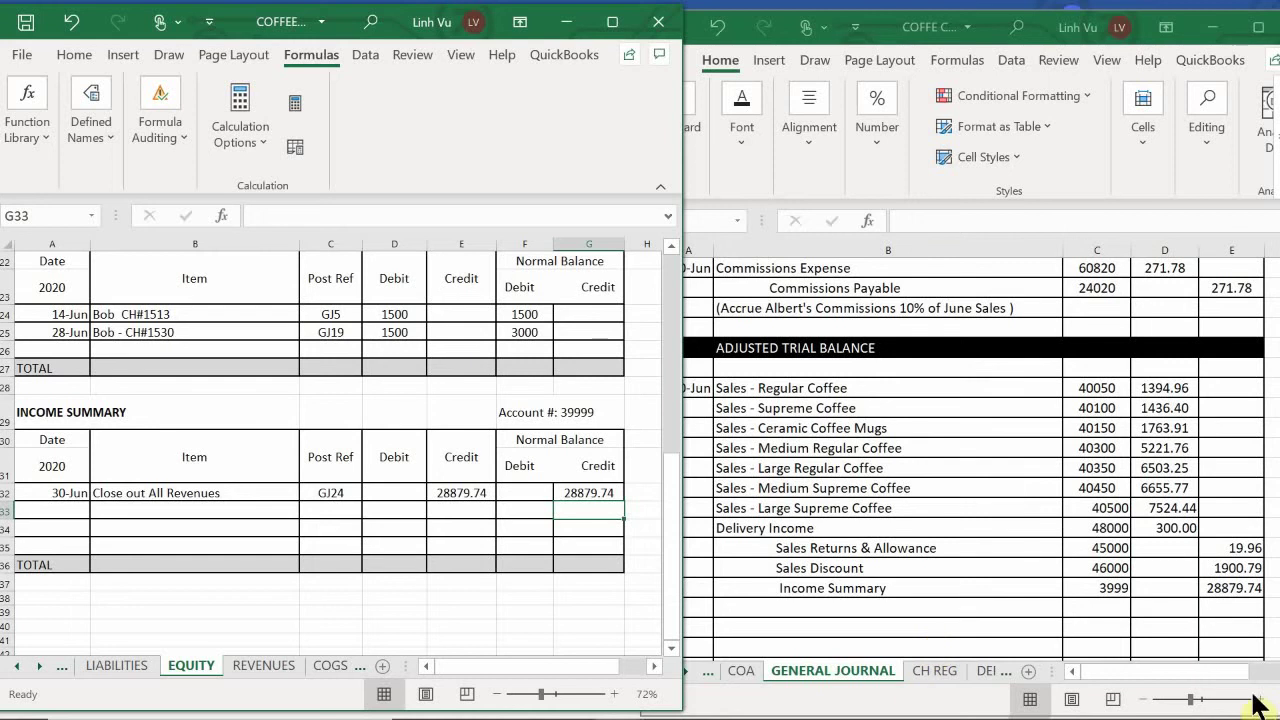
Add the explanation (To close out all Revenue accounts to income summary) in B994 of the general journal
left_click(775, 606)
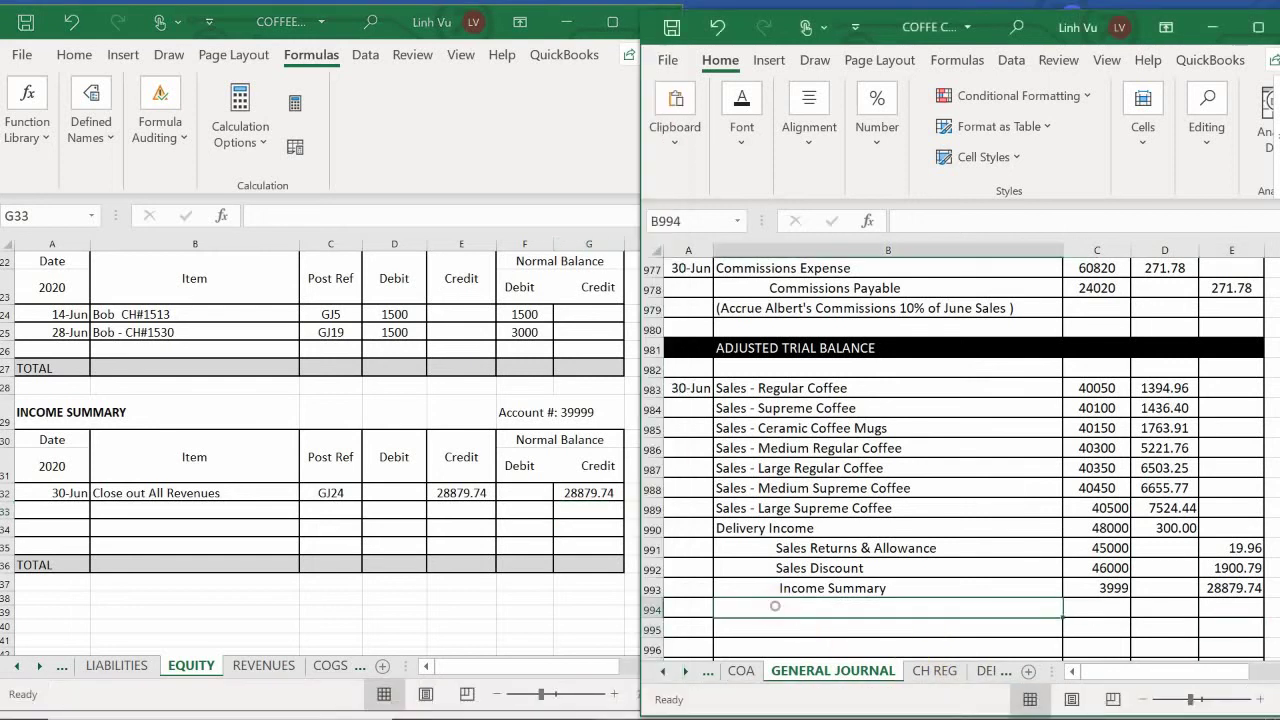
type("*")
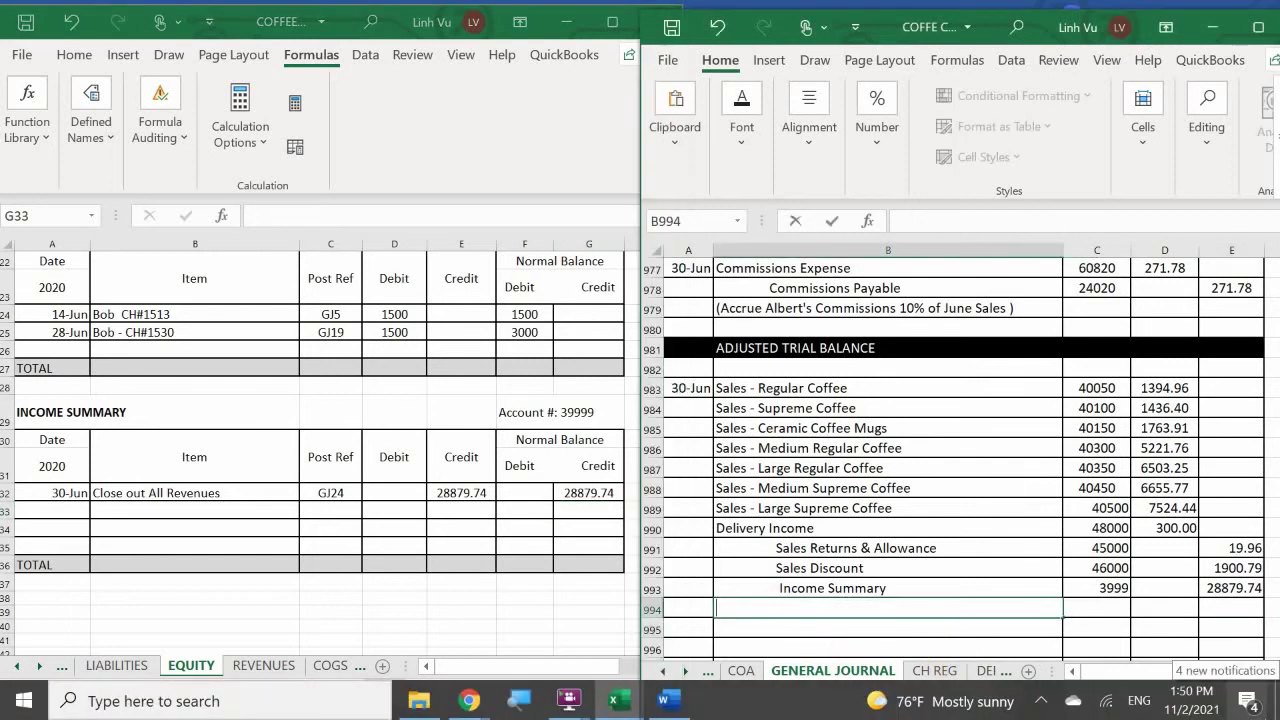
type("To close")
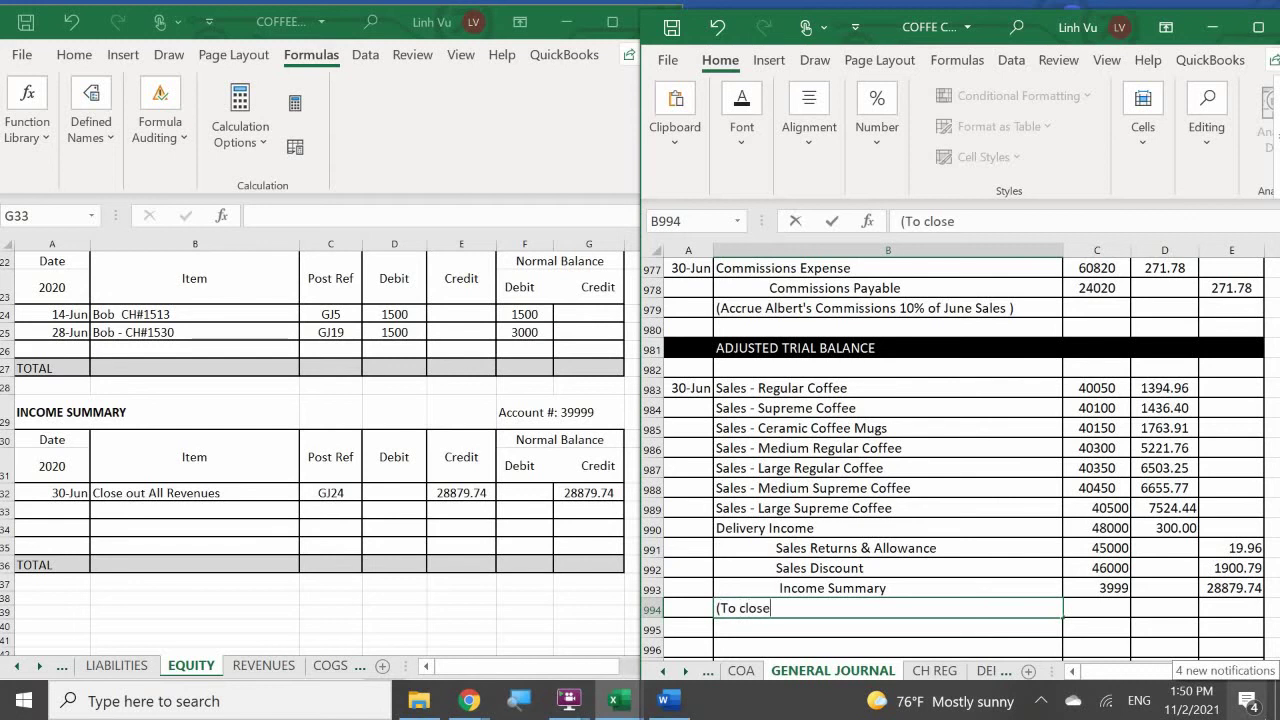
type(" out all Reven")
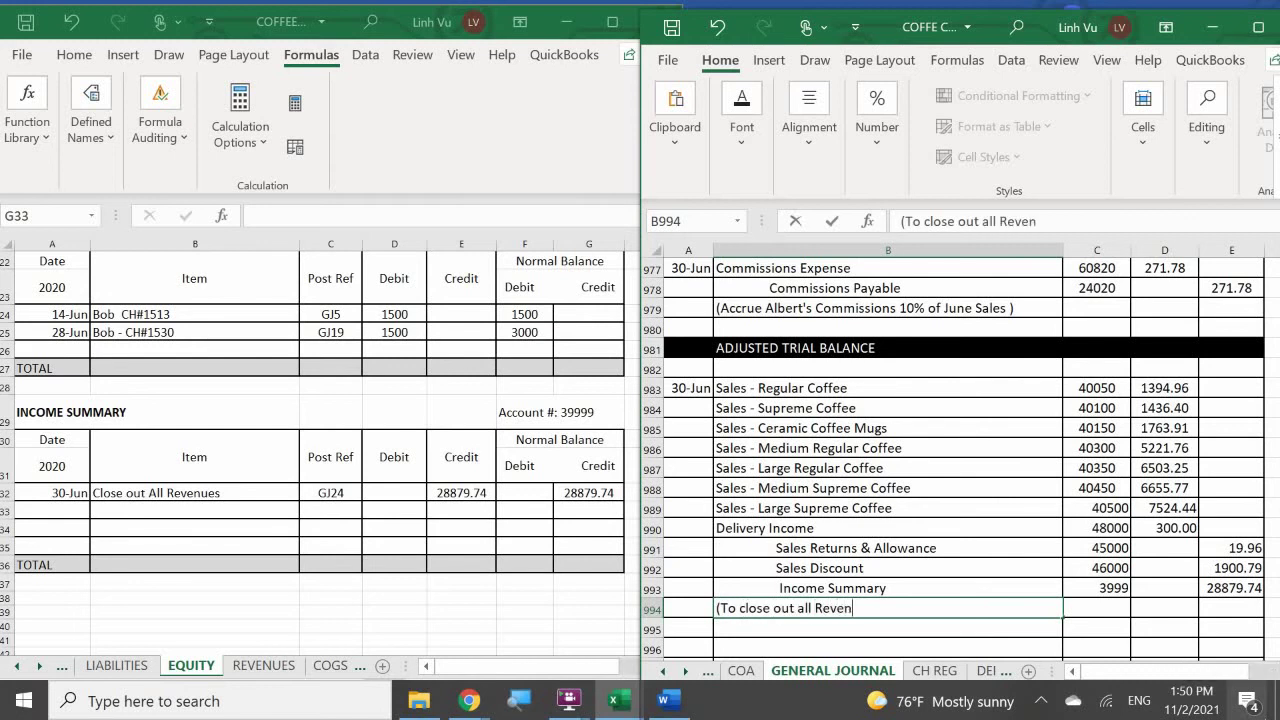
type("ue accounts tp")
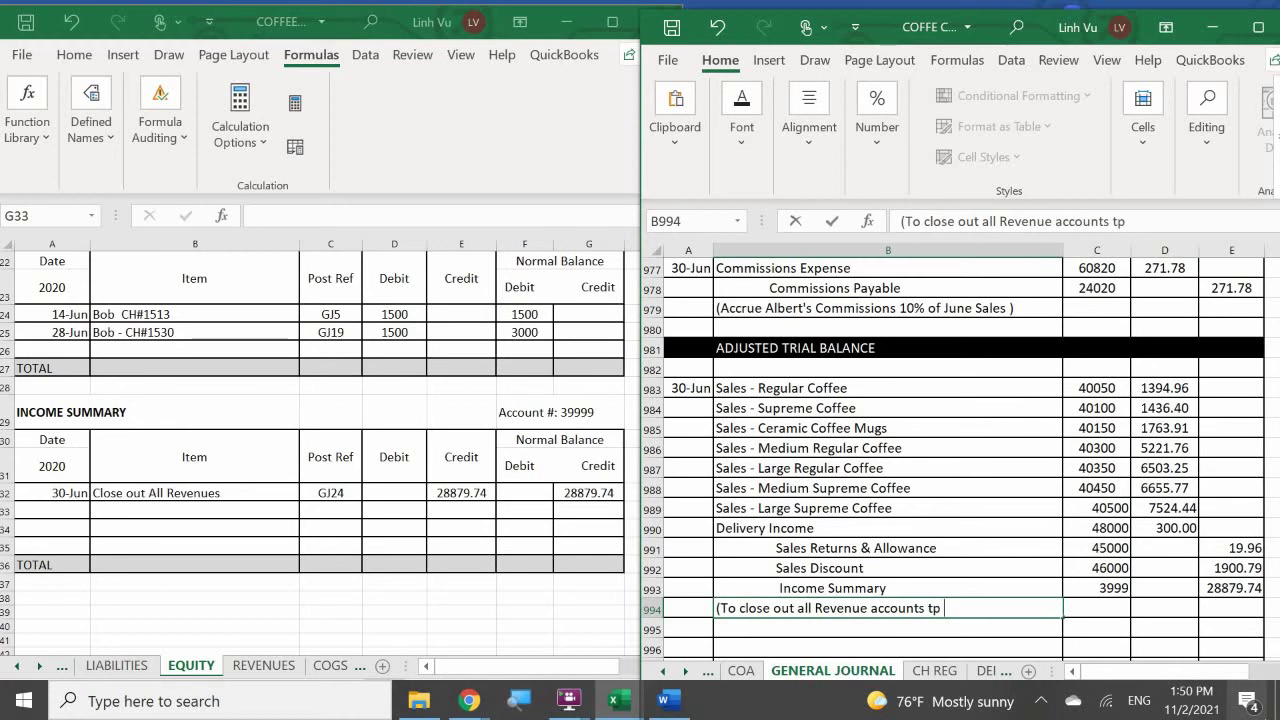
type(" income summary")
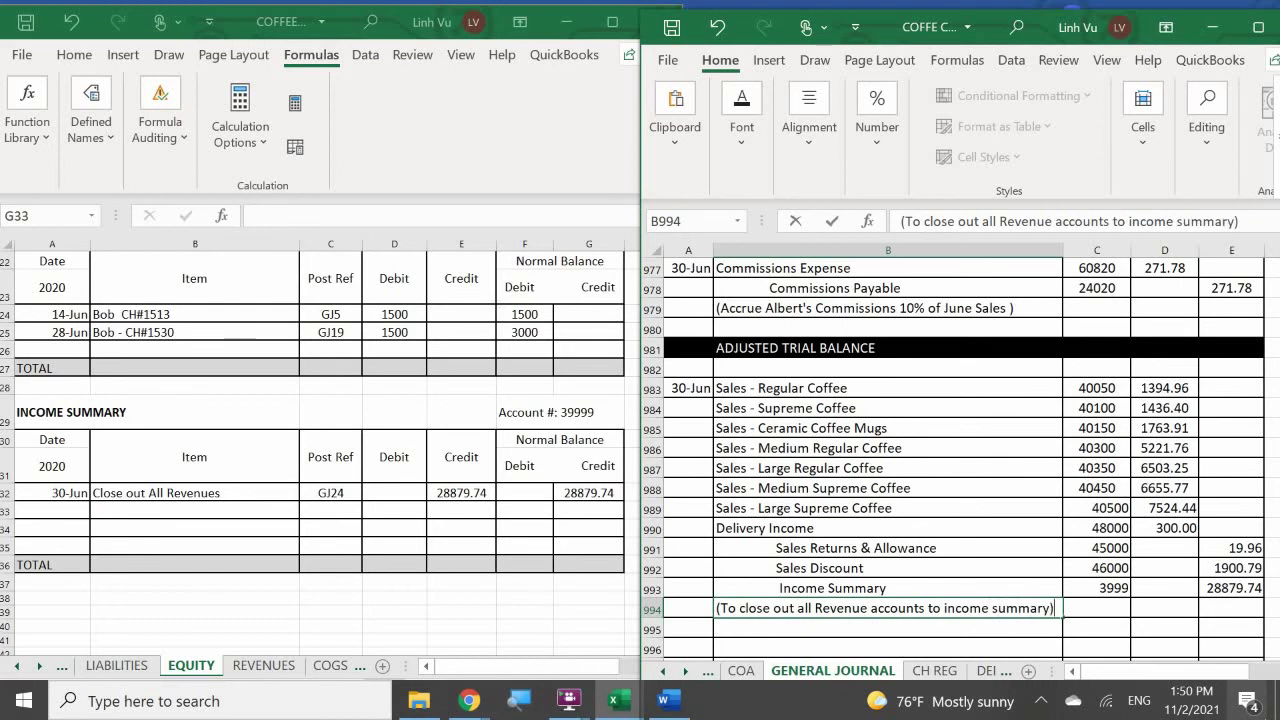
key("Return")
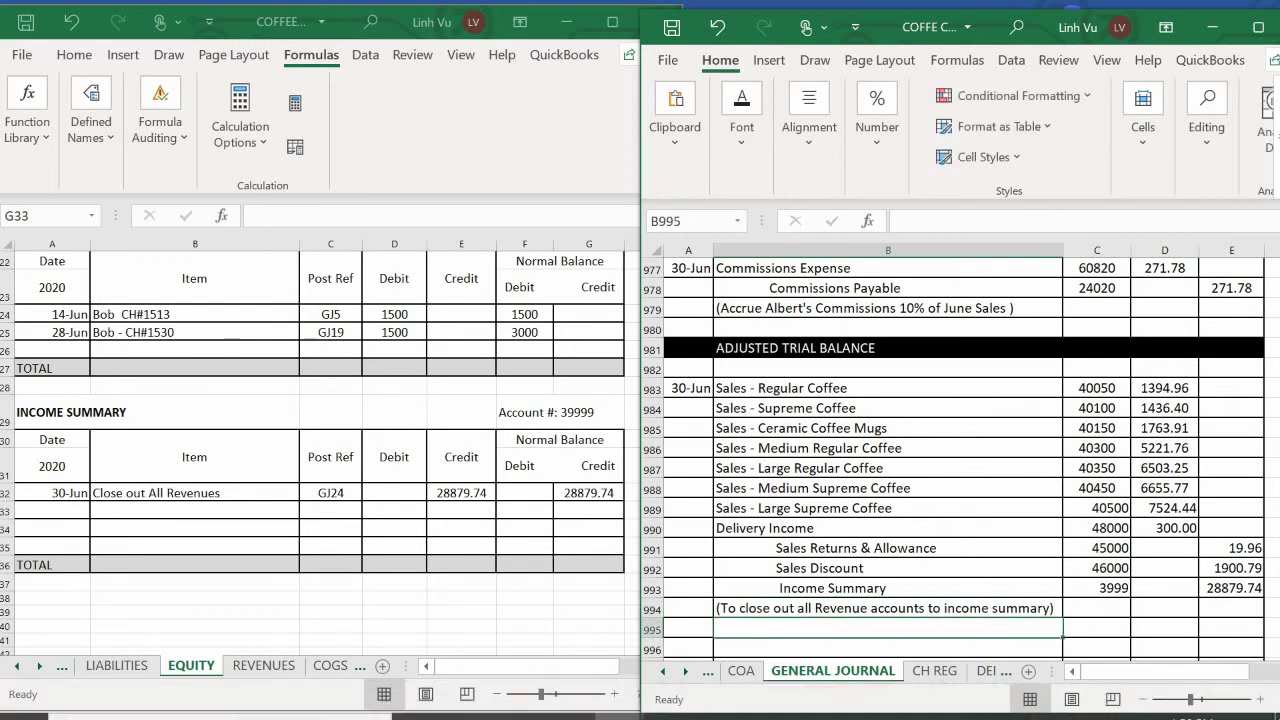
Draw a straight diagonal line across the unused general journal rows, from A995 to E1008
scroll(878, 505, "down", 2)
scroll(878, 505, "down", 3)
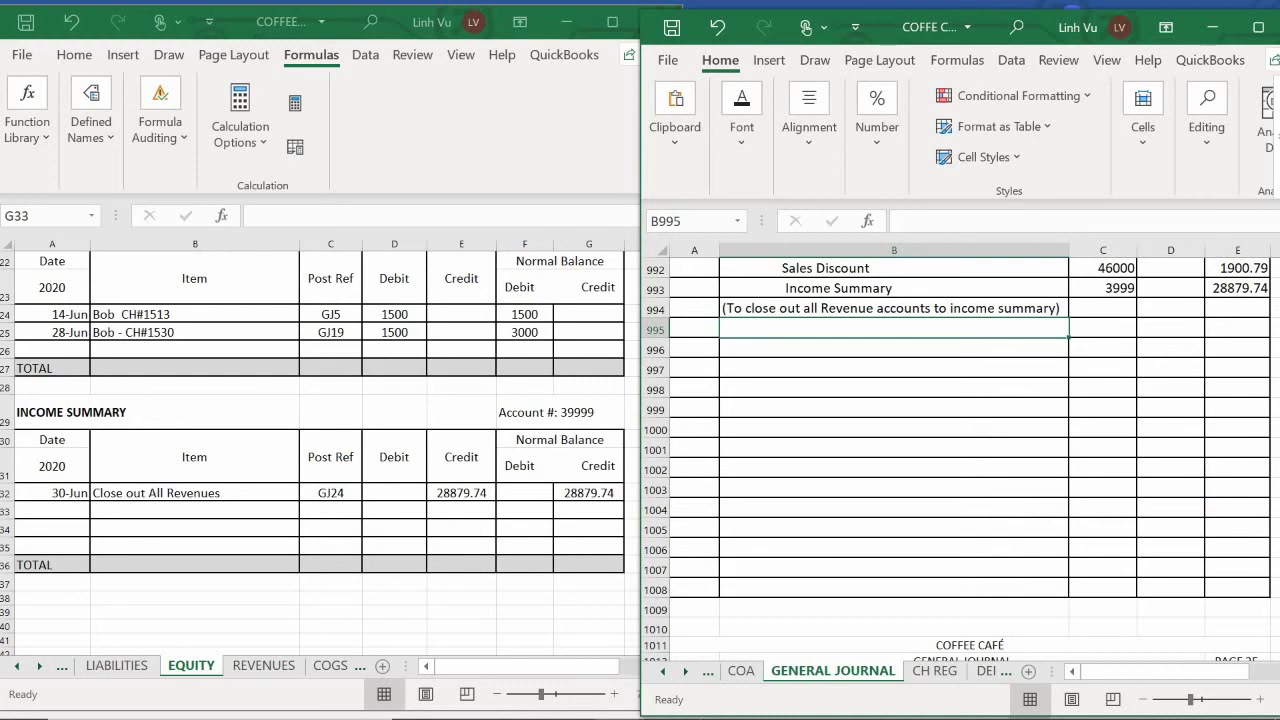
left_click(766, 61)
left_click(742, 120)
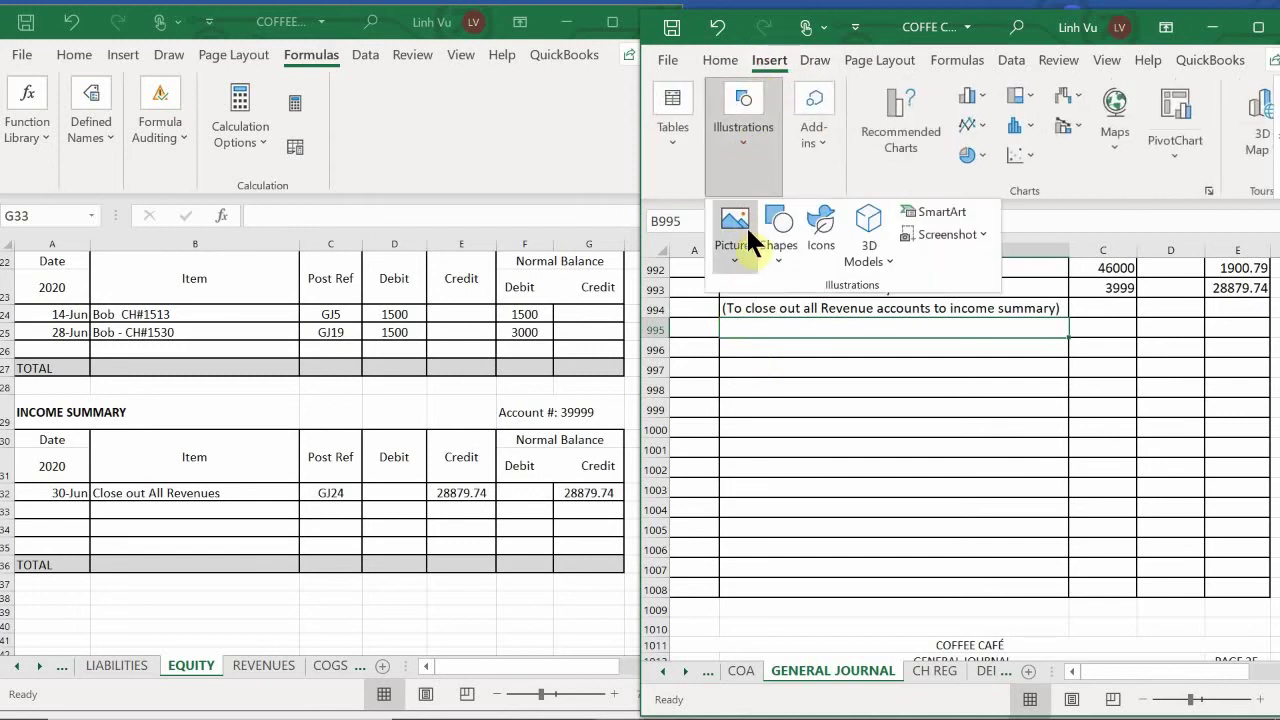
left_click(772, 243)
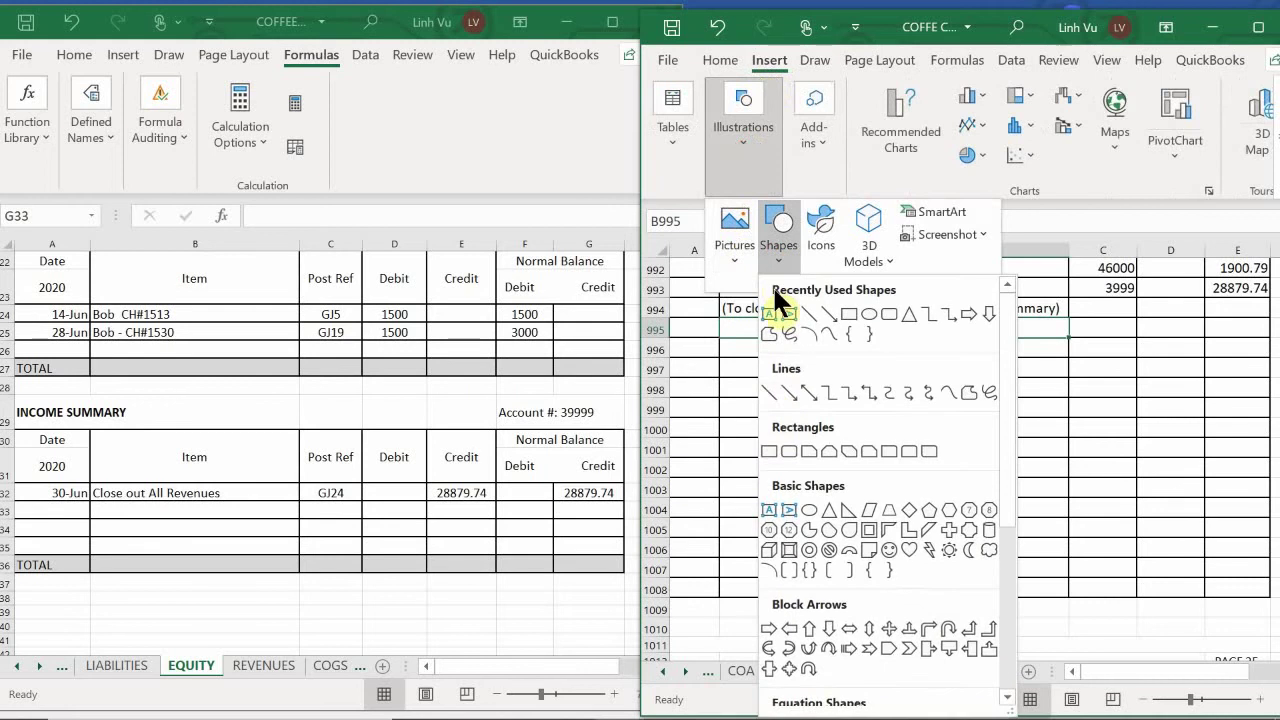
left_click(769, 391)
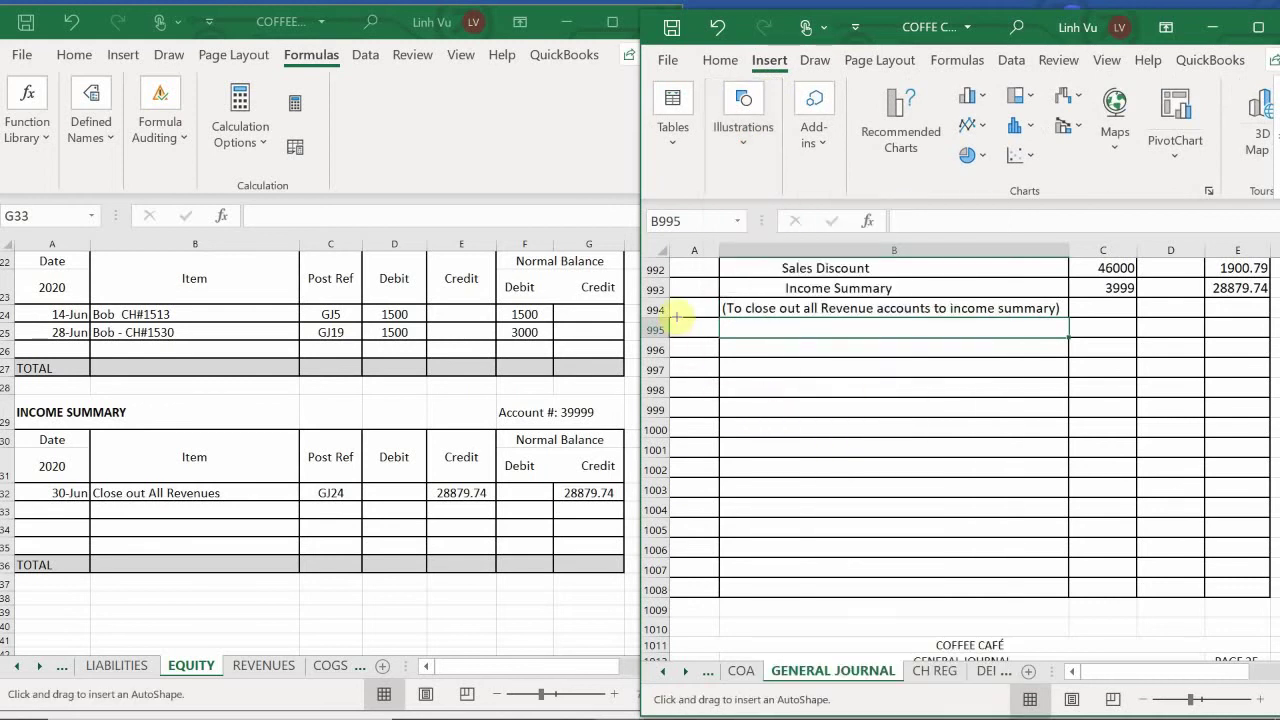
mouse_move(695, 332)
left_mouse_down()
mouse_move(1157, 517)
mouse_move(1253, 591)
left_mouse_up()
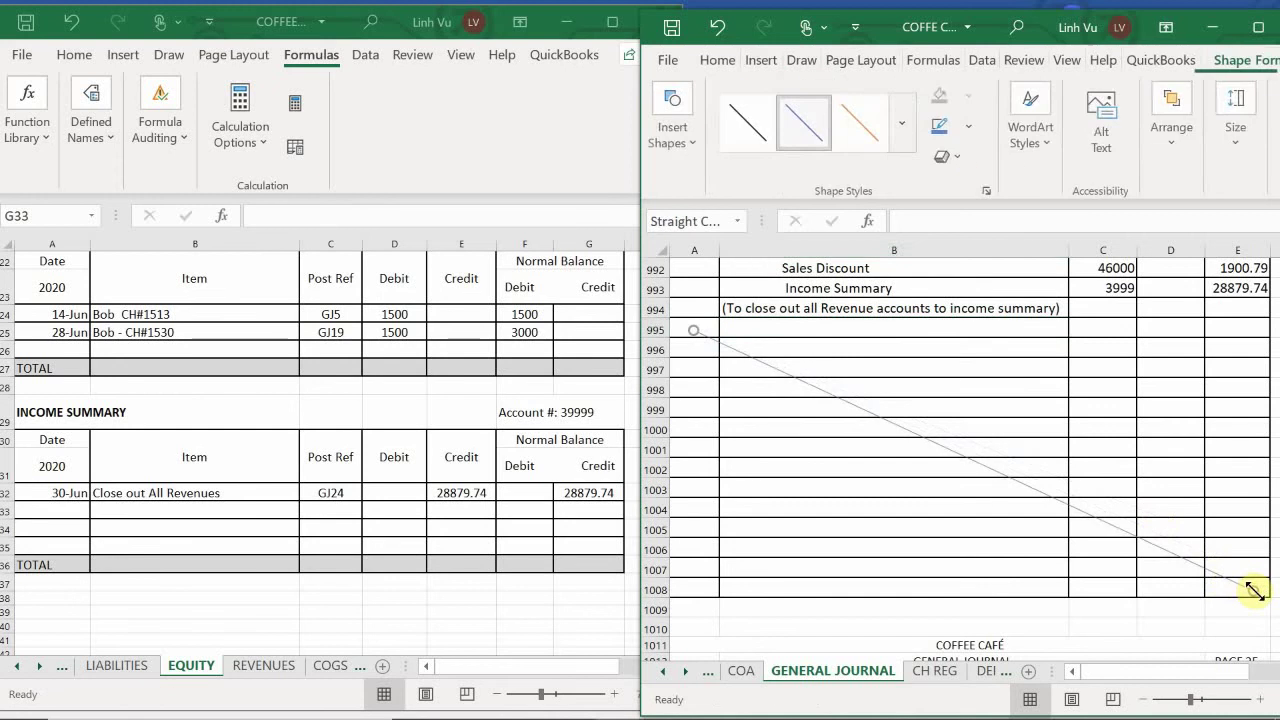
Apply a heavier solid black style to the diagonal line and deselect it
left_click(895, 128)
left_click(750, 287)
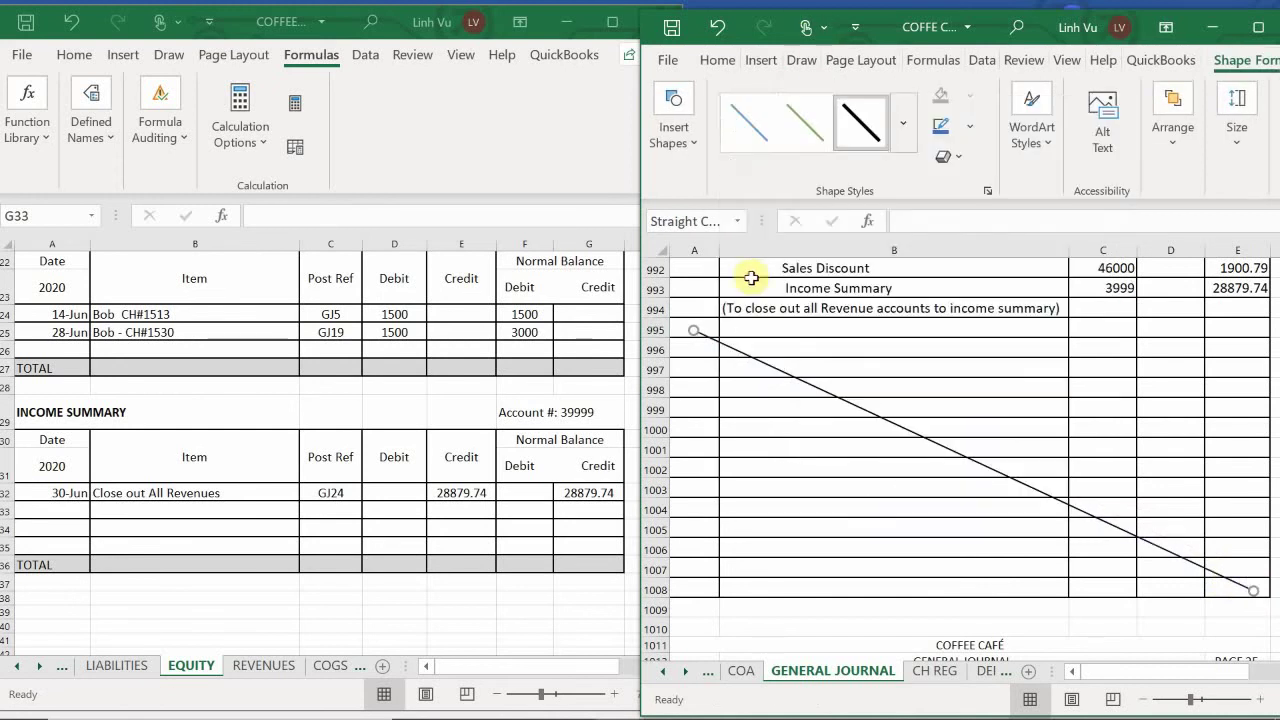
left_click(815, 430)
Go to page 25 of the general journal and select its first blank date cell, A1015
scroll(809, 391, "up", 1)
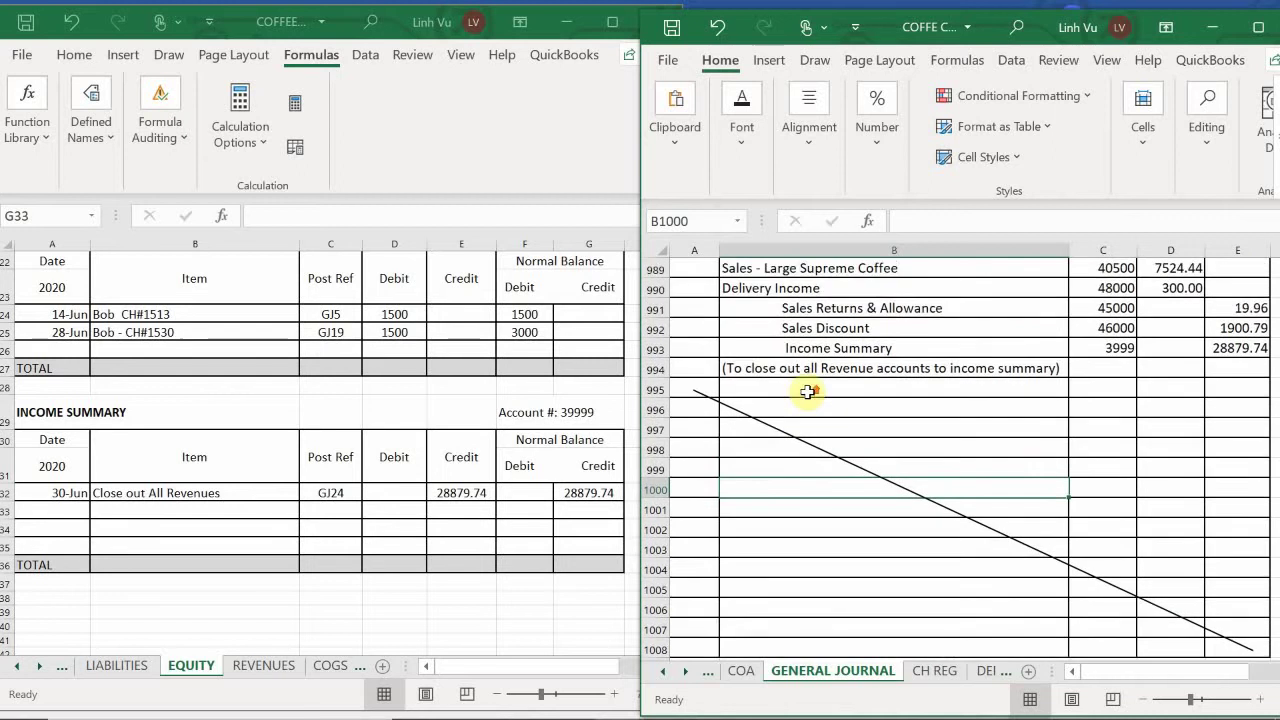
scroll(809, 391, "down", 3)
scroll(809, 396, "down", 3)
scroll(809, 396, "up", 9)
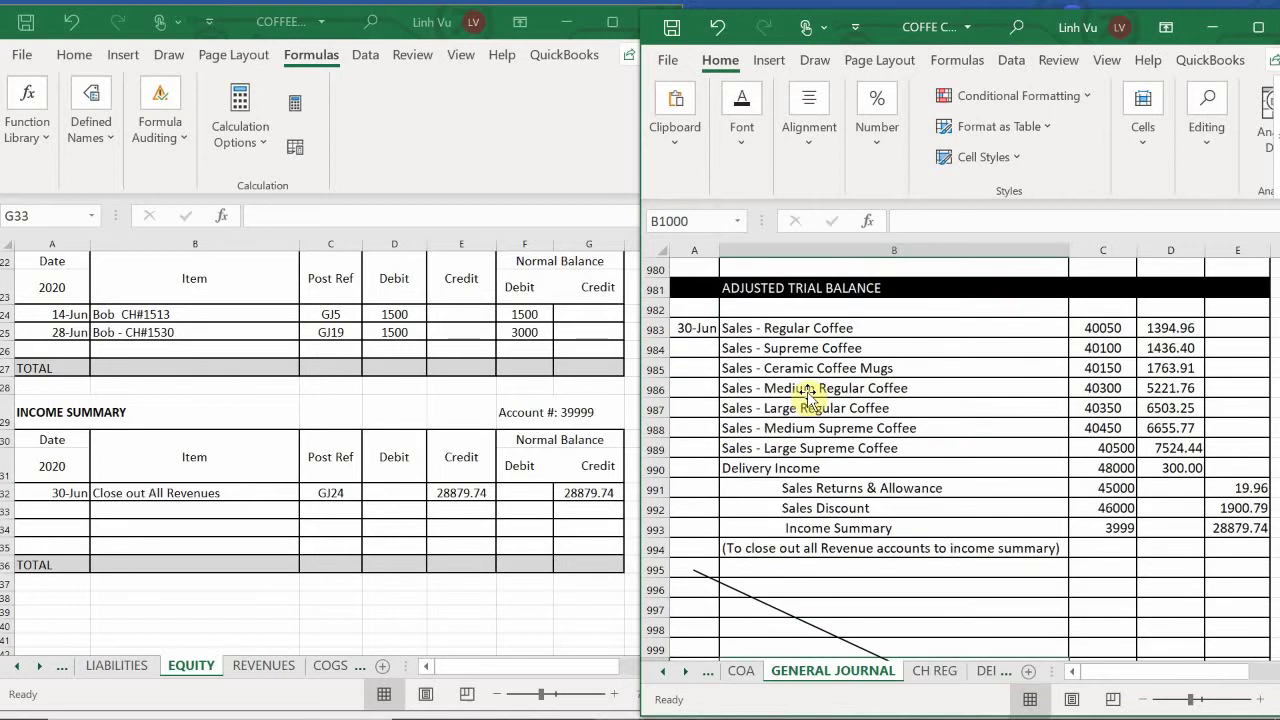
scroll(808, 396, "down", 8)
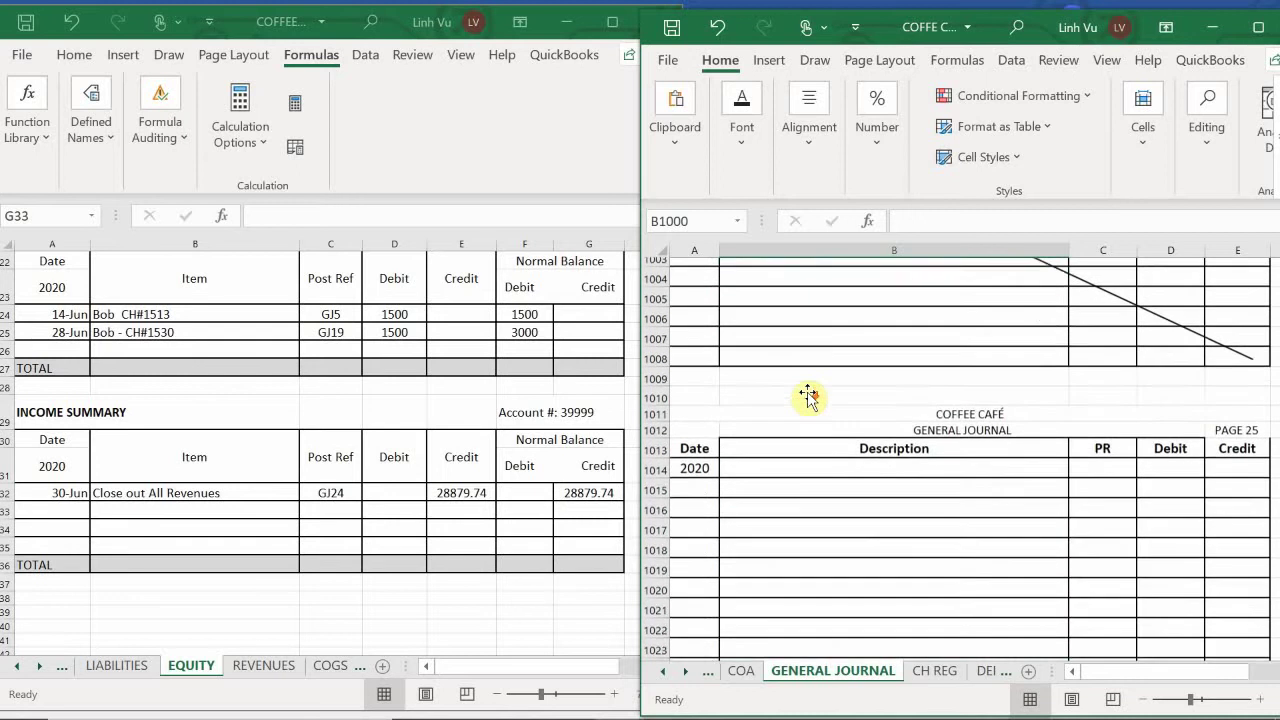
scroll(808, 396, "down", 1)
left_click(700, 419)
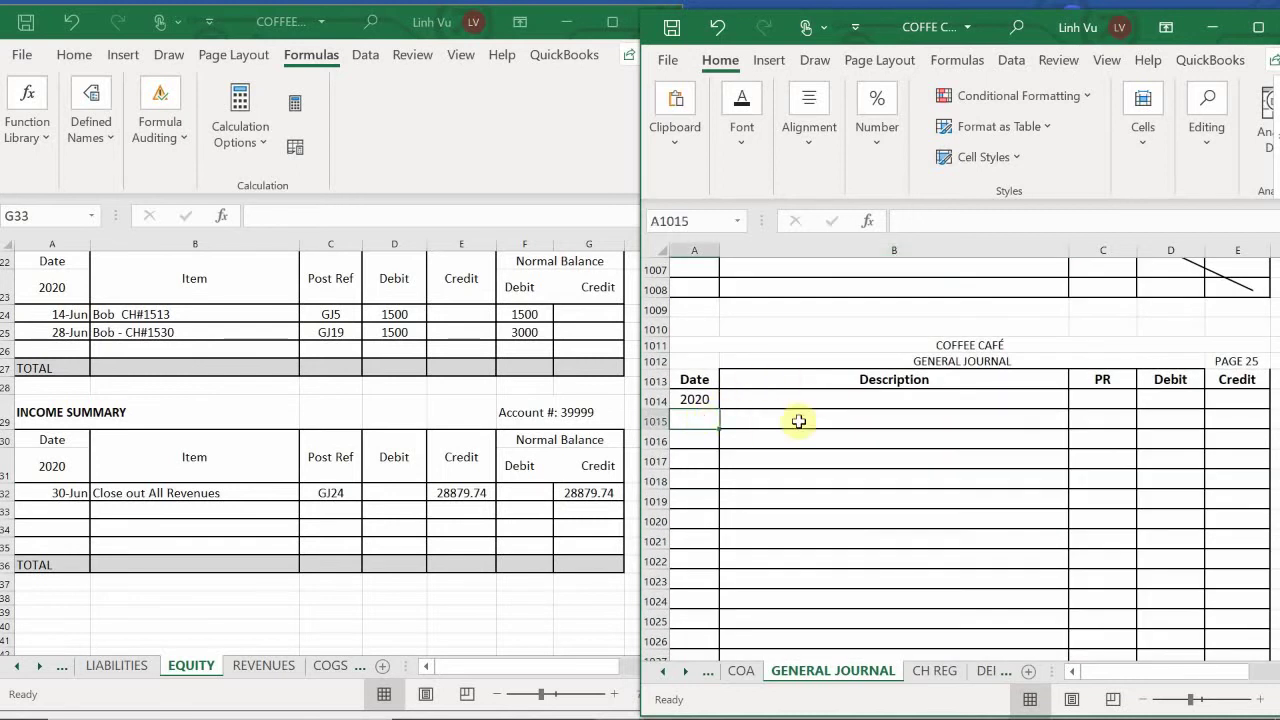
Open the COGS sheet in the ledger workbook and go to the Cost of Goods Sold account in its first rows
mouse_move(12, 710)
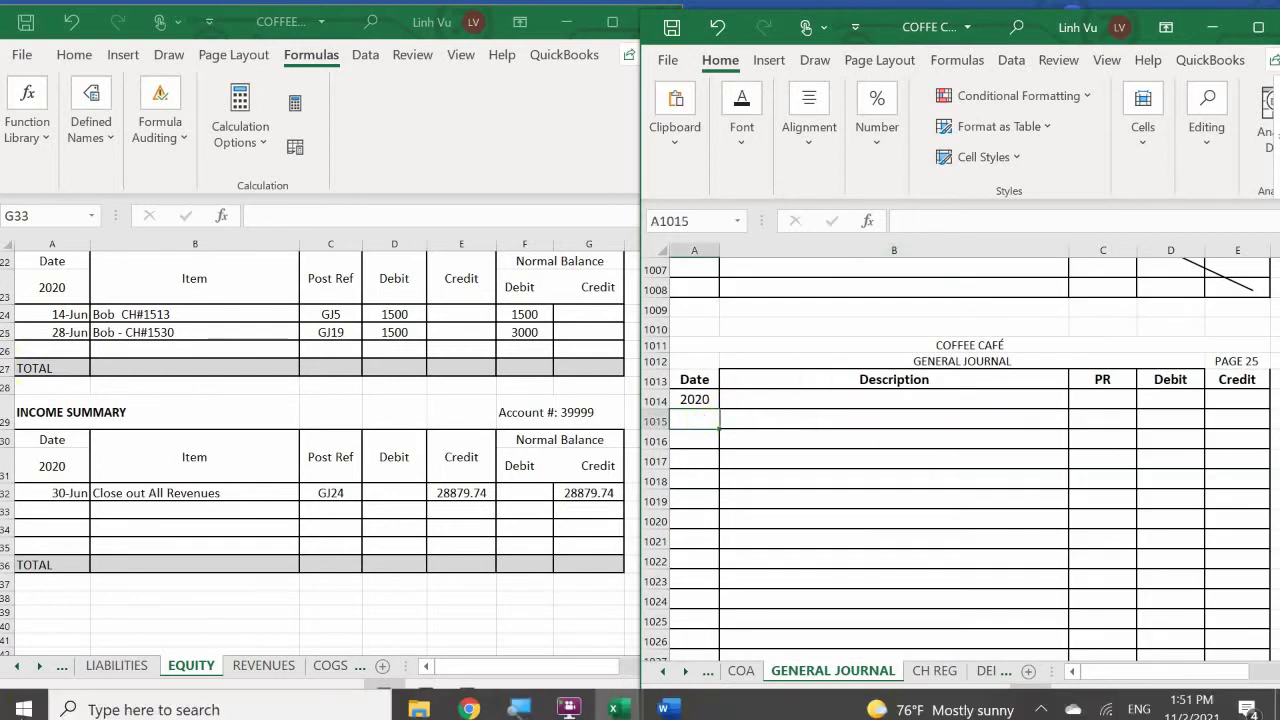
left_click(318, 674)
left_click(323, 676)
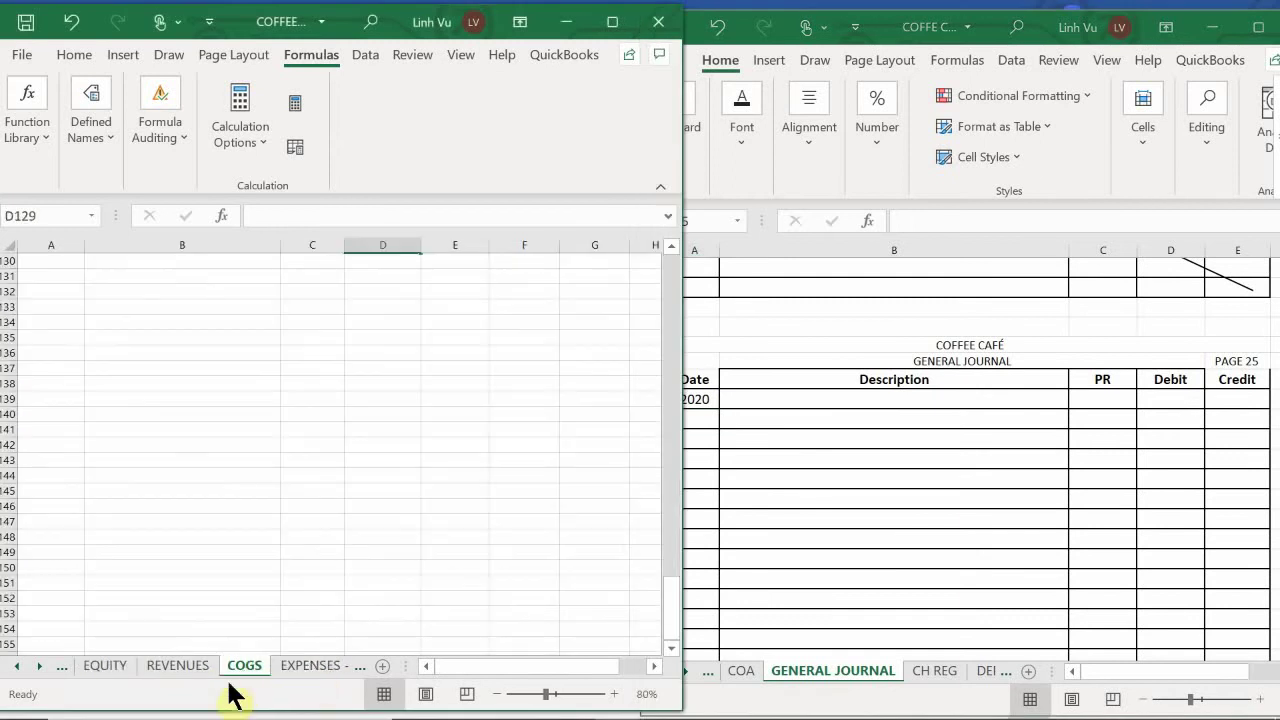
left_click(286, 567)
scroll(286, 563, "up", 20)
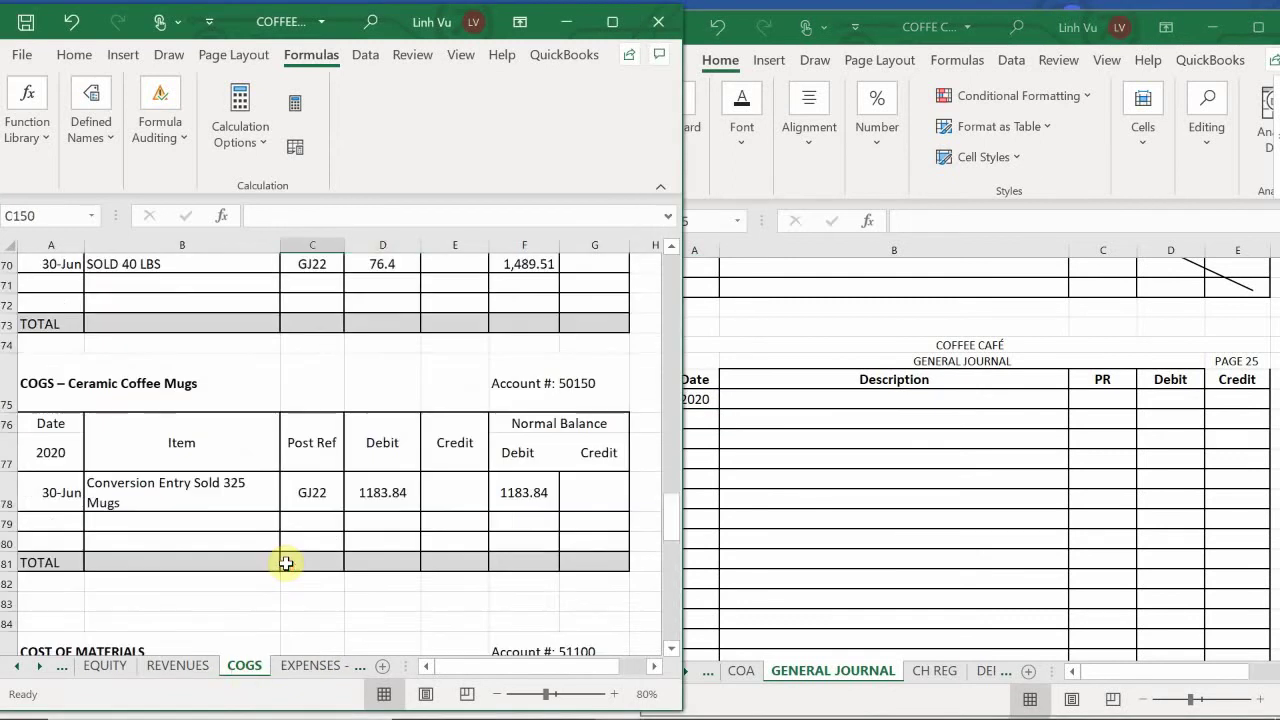
scroll(286, 563, "up", 20)
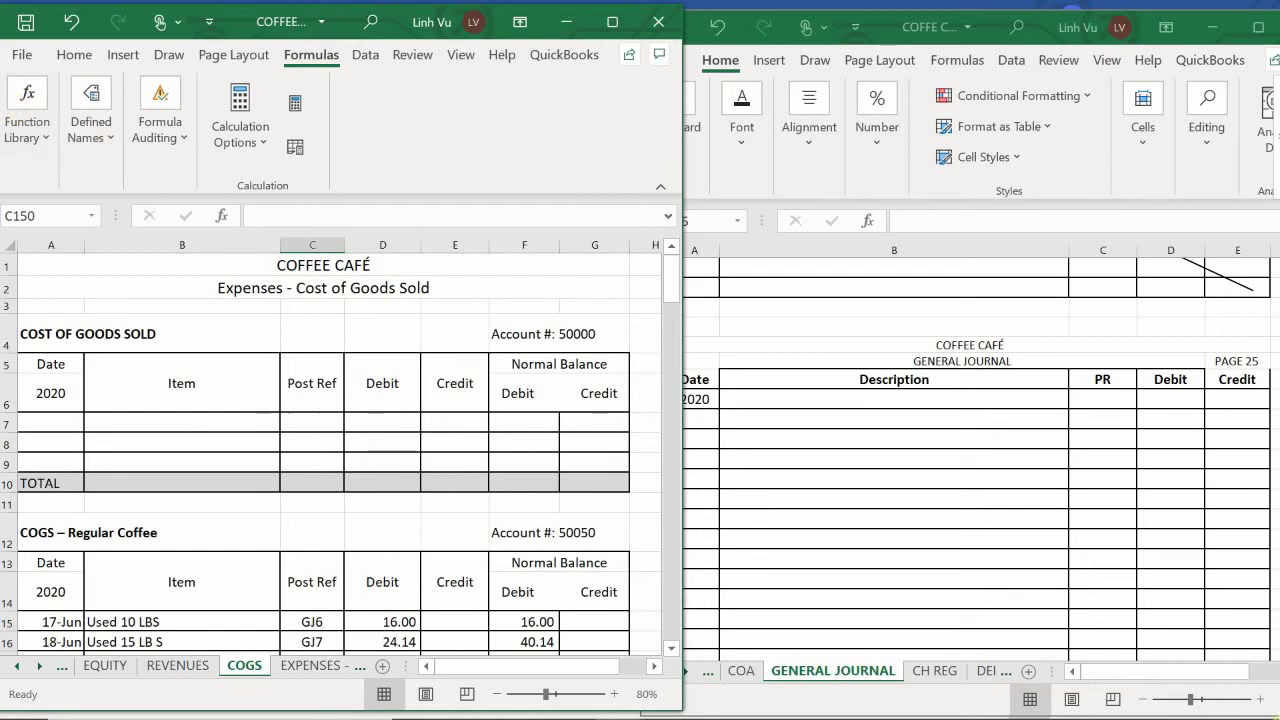
Date the new general journal entry 6/30 in cell A1015
left_click(697, 420)
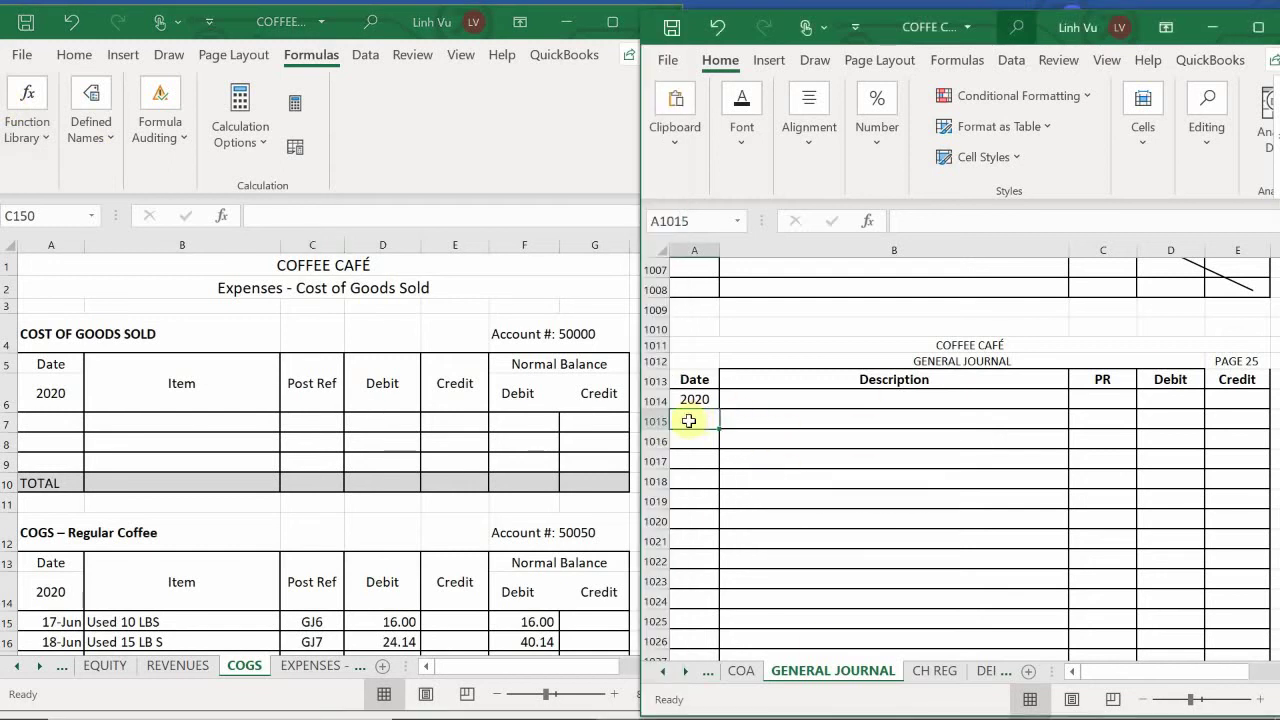
type("6/30")
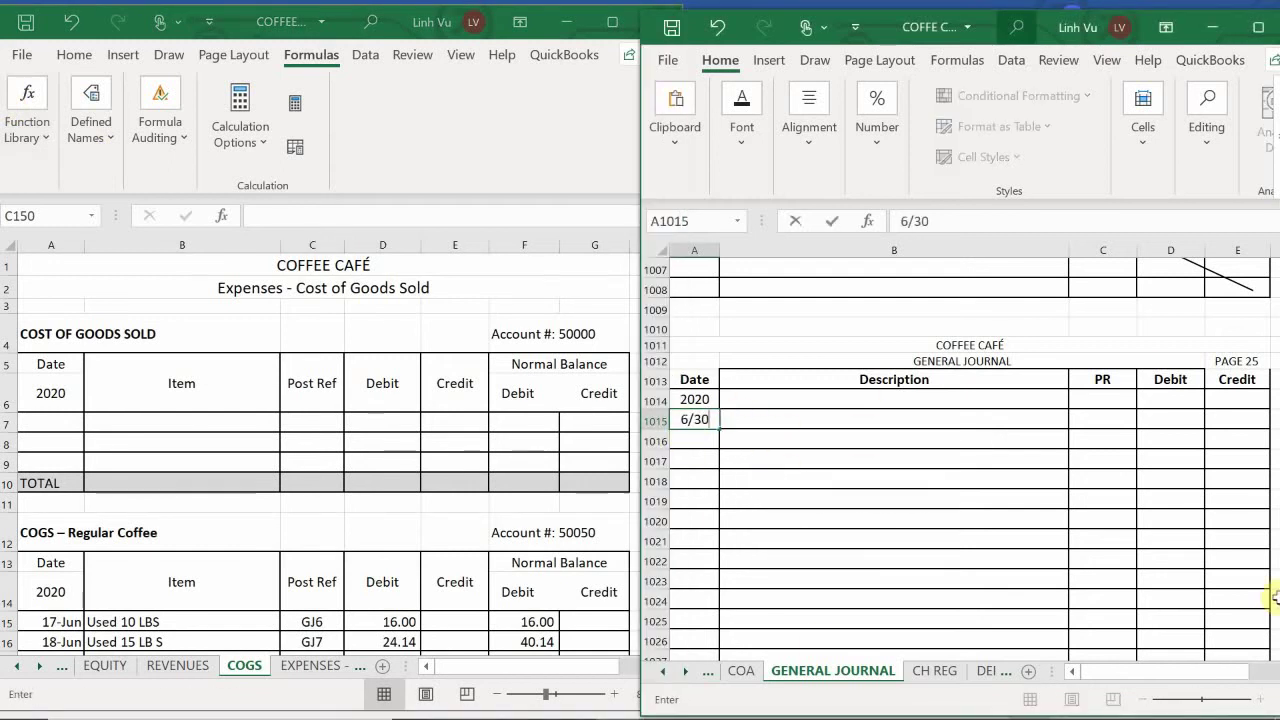
key("Return")
key("Right")
key("Up")
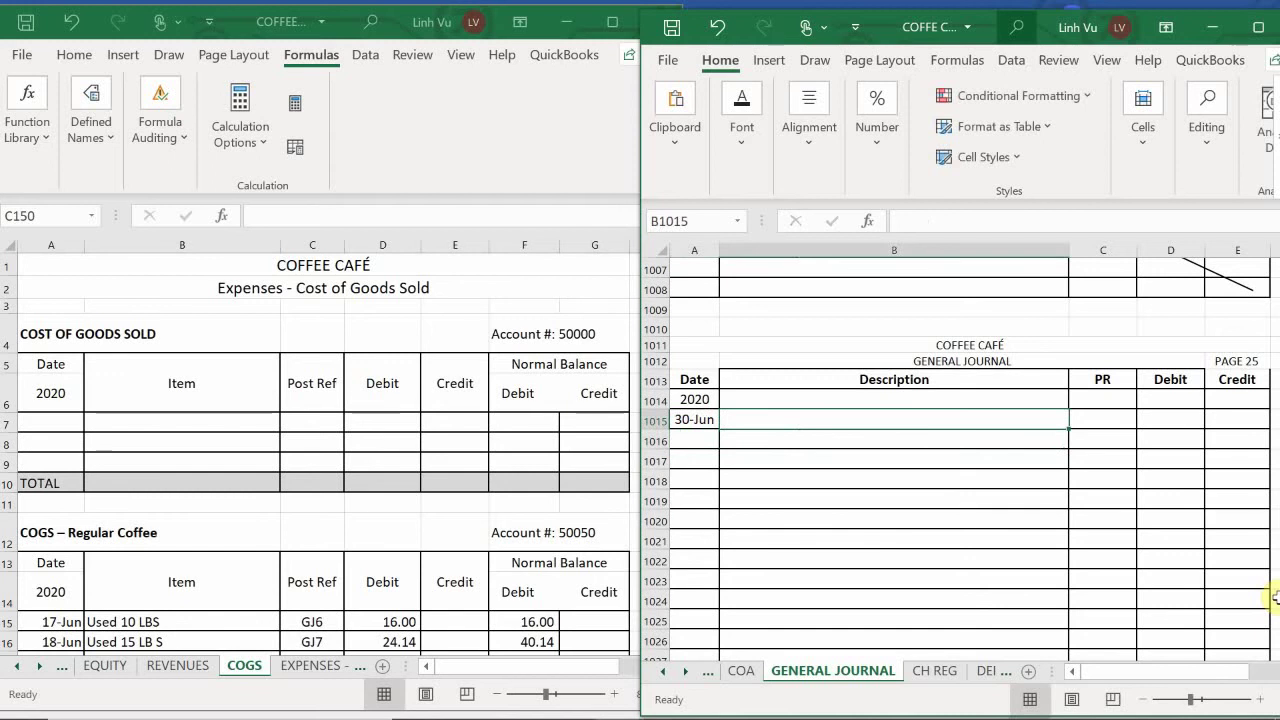
Enter Income Summary as the debit account in row 1015 with post reference 39999
type("Income S")
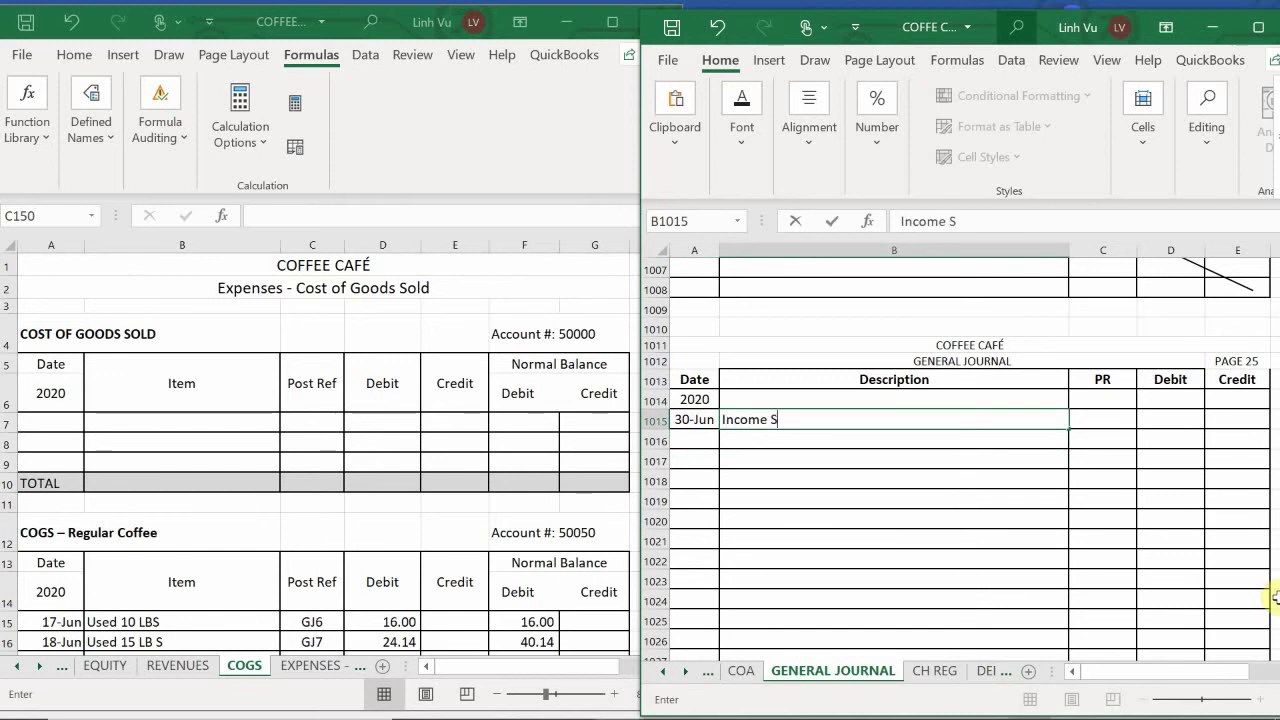
type("um mary")
key("Tab")
type("3")
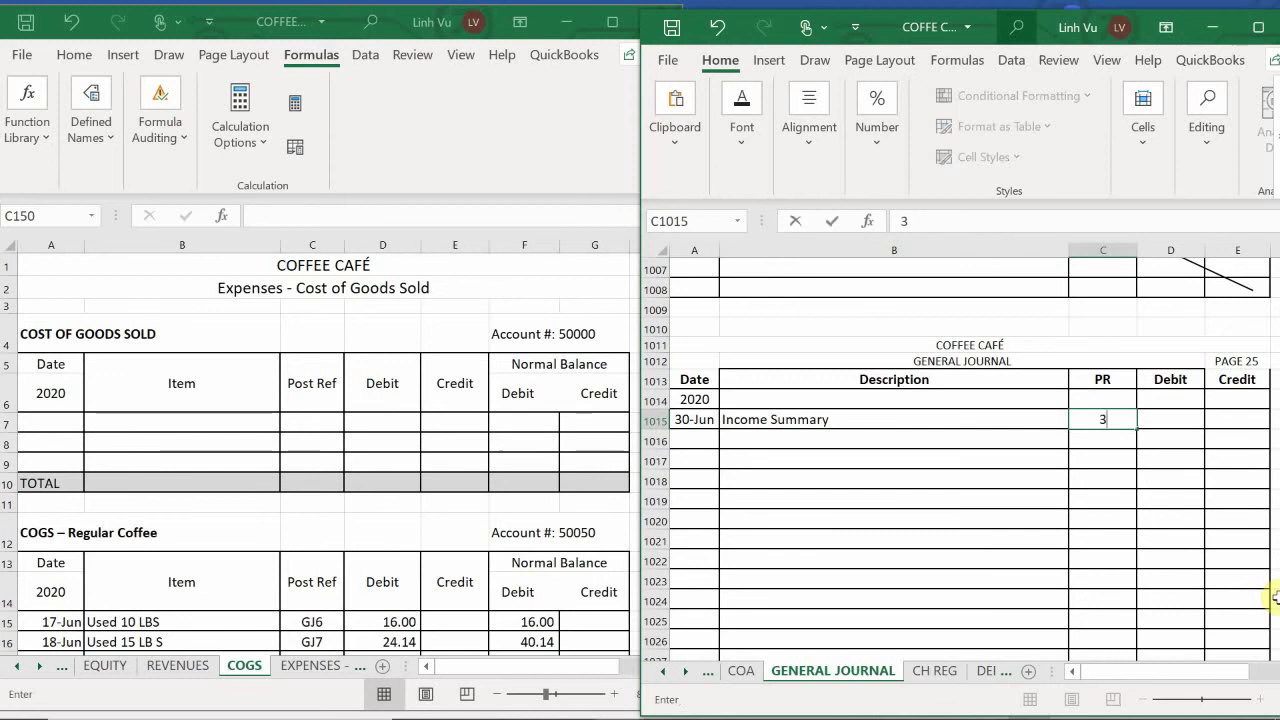
type("9999")
key("Return")
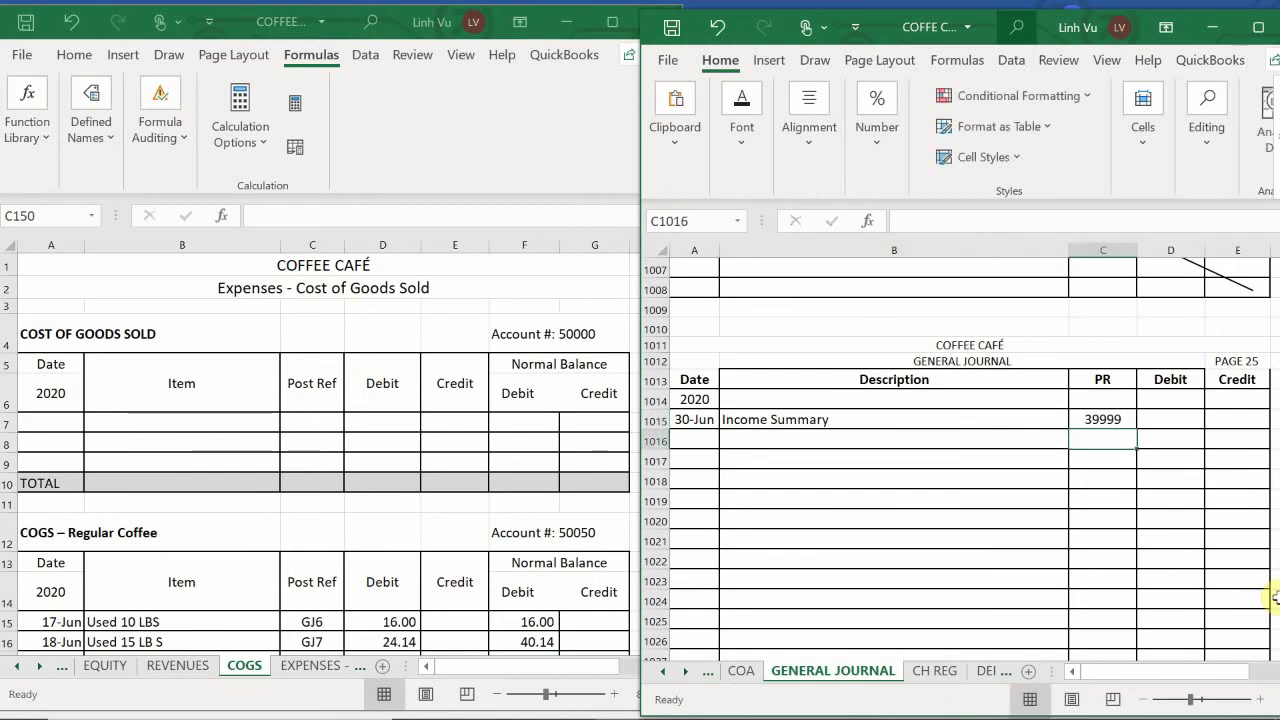
key("Right")
key("Up")
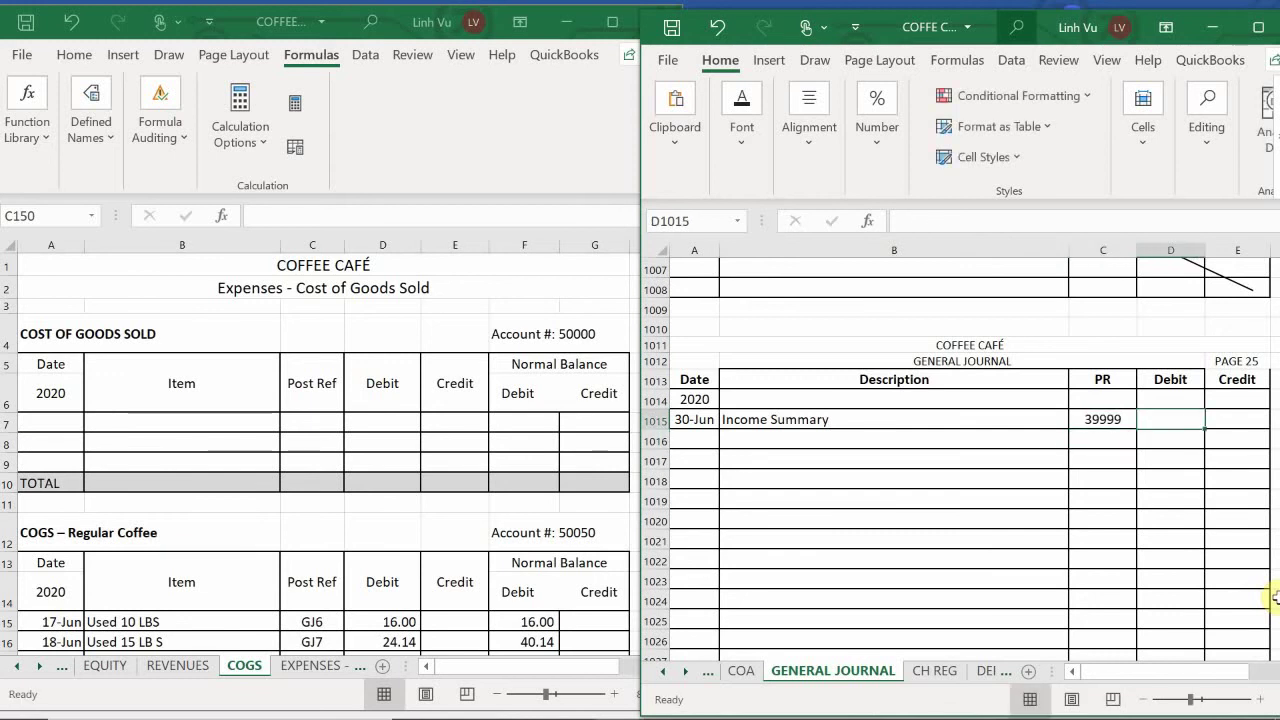
Add an indented COGS - Regular Coffee credit line in journal row 1016 with post reference 50050
key("Down")
key("Left")
key("Left")
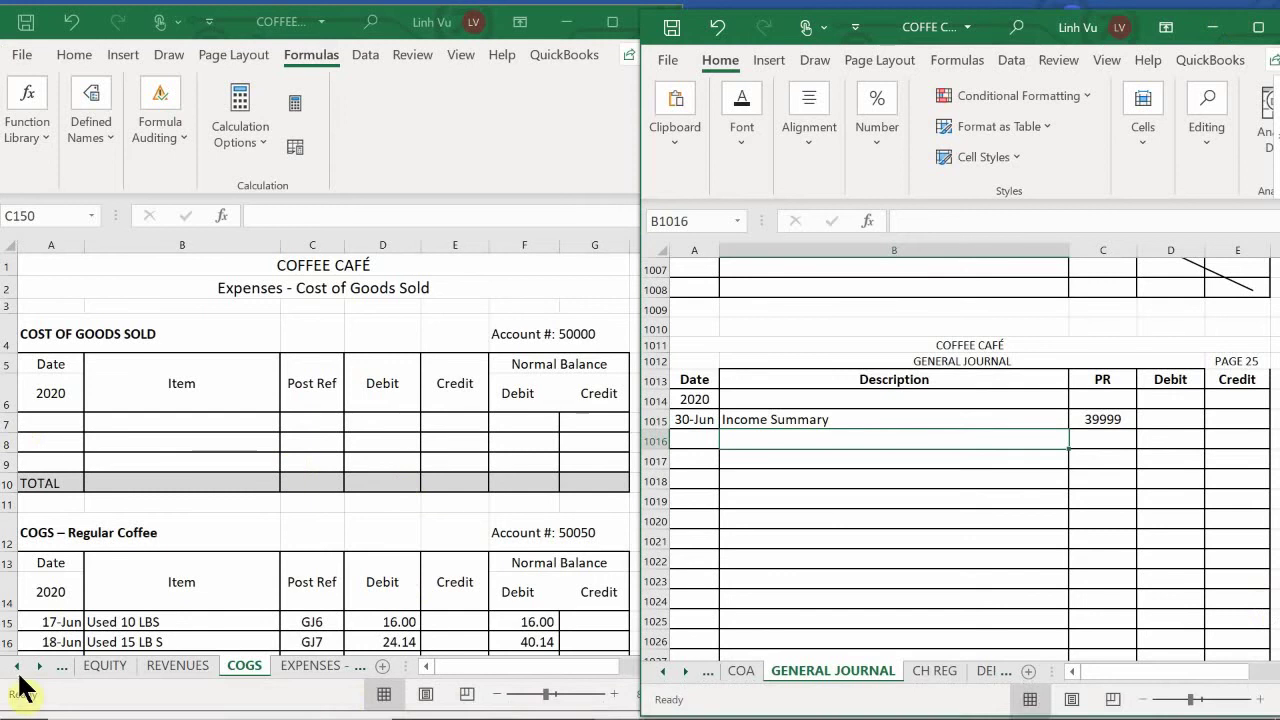
left_click(446, 491)
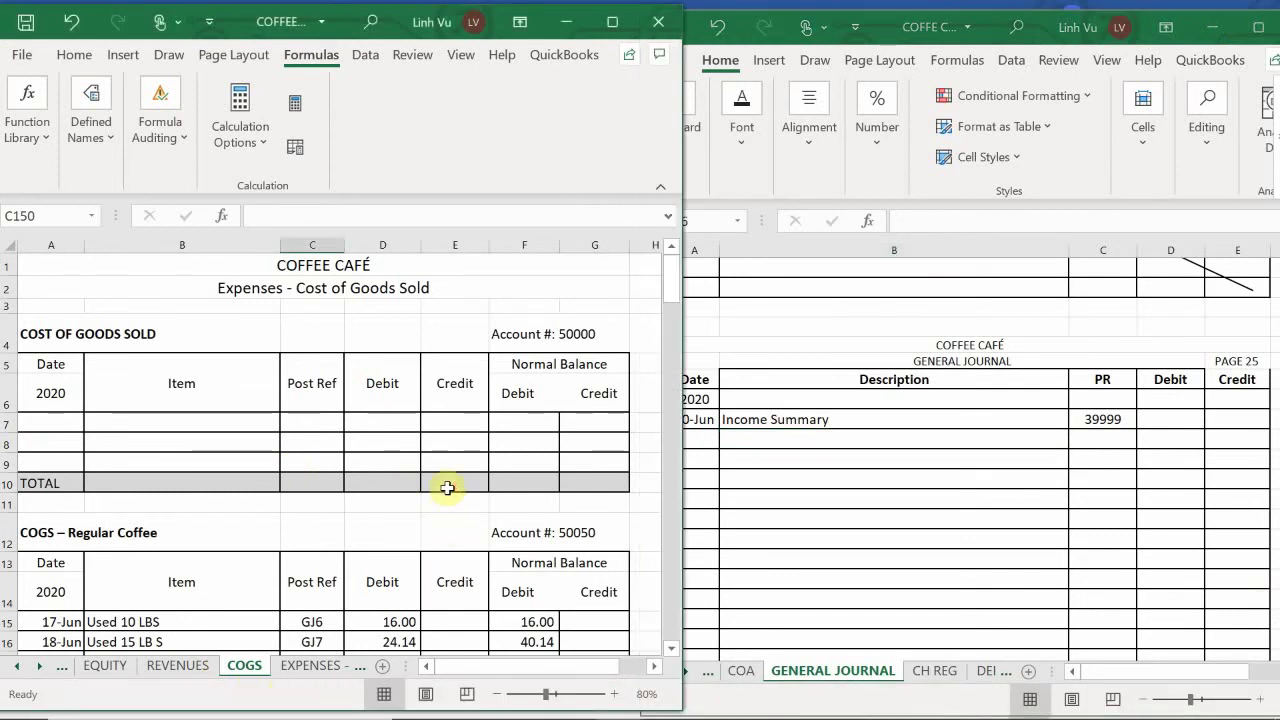
scroll(447, 488, "down", 3)
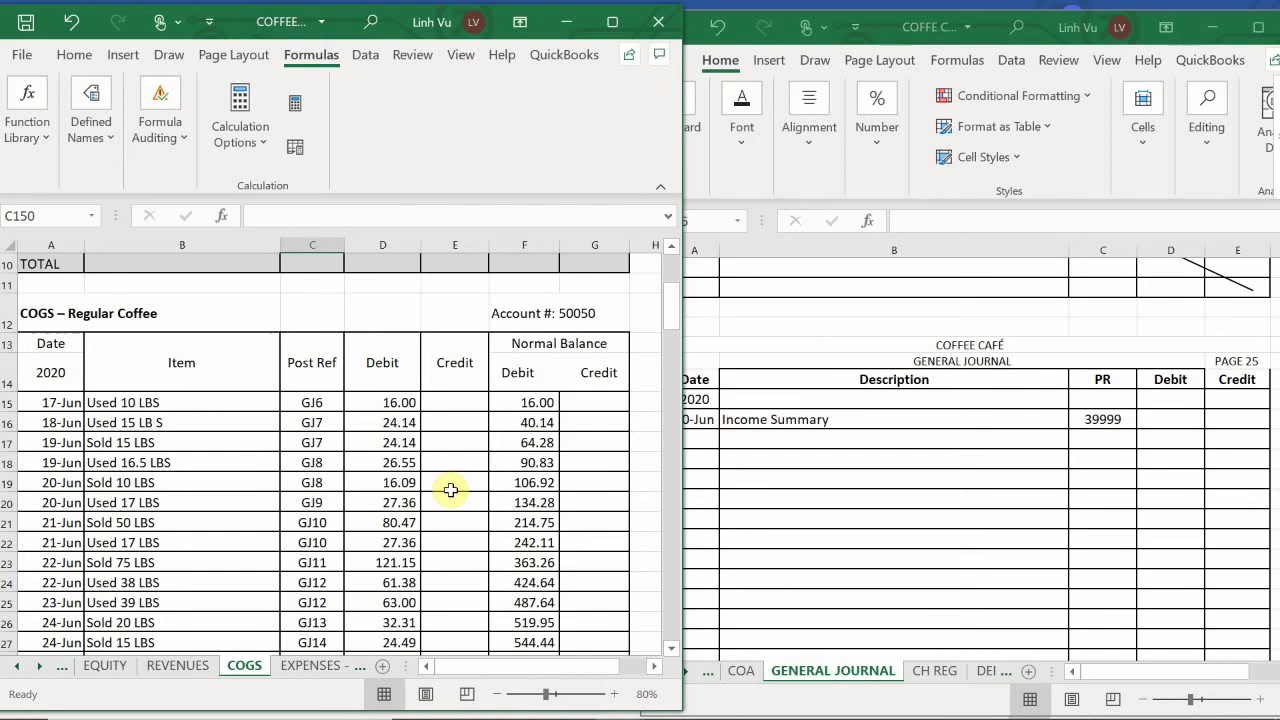
left_click(757, 442)
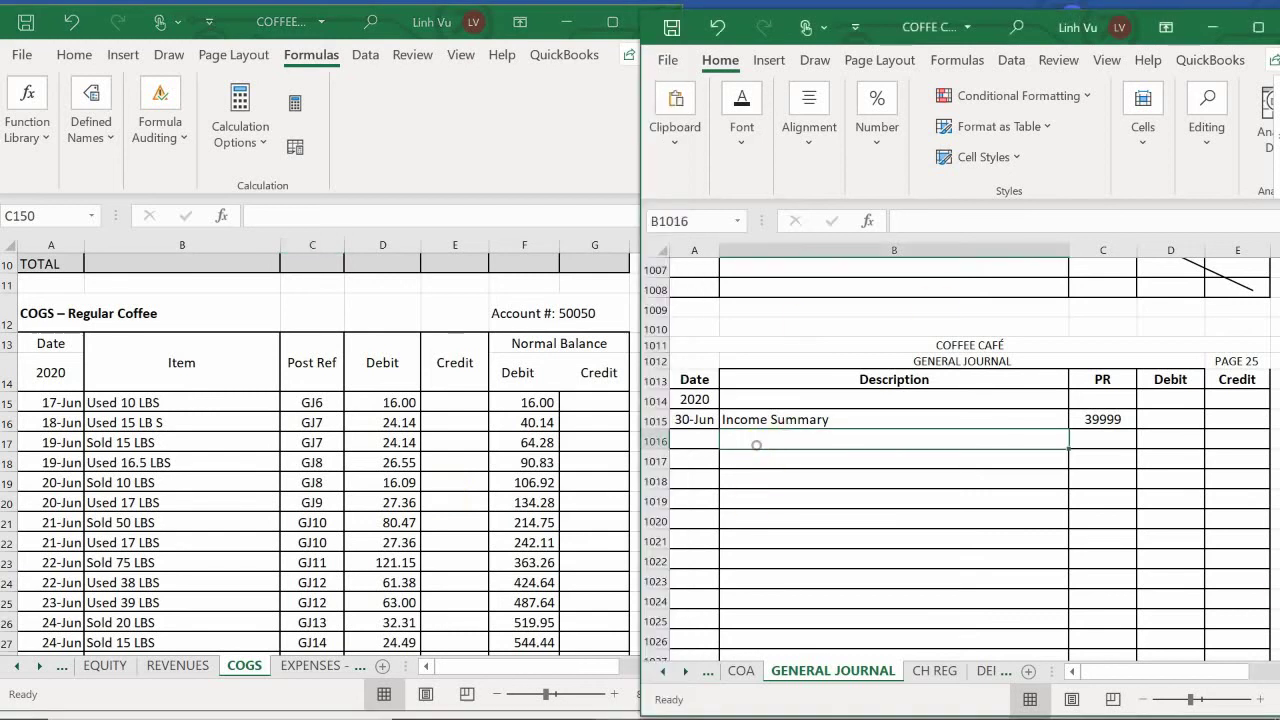
double_click(757, 445)
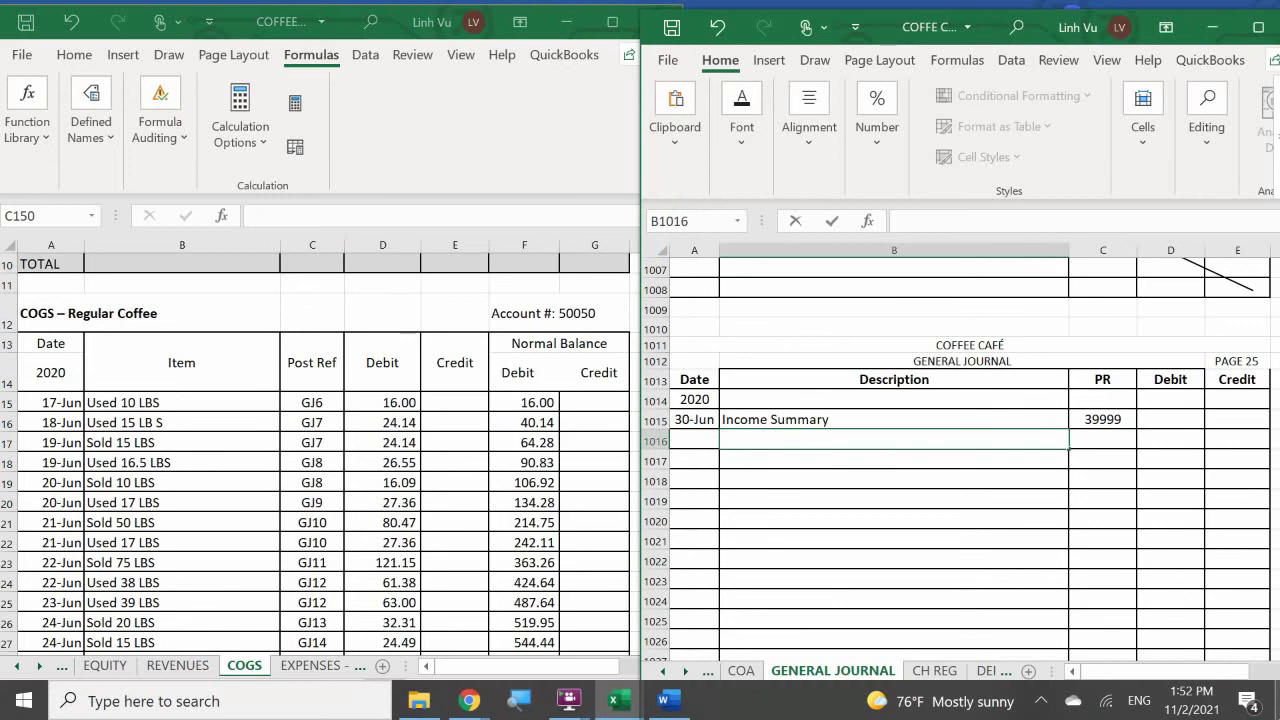
type("COGS - Regular Co")
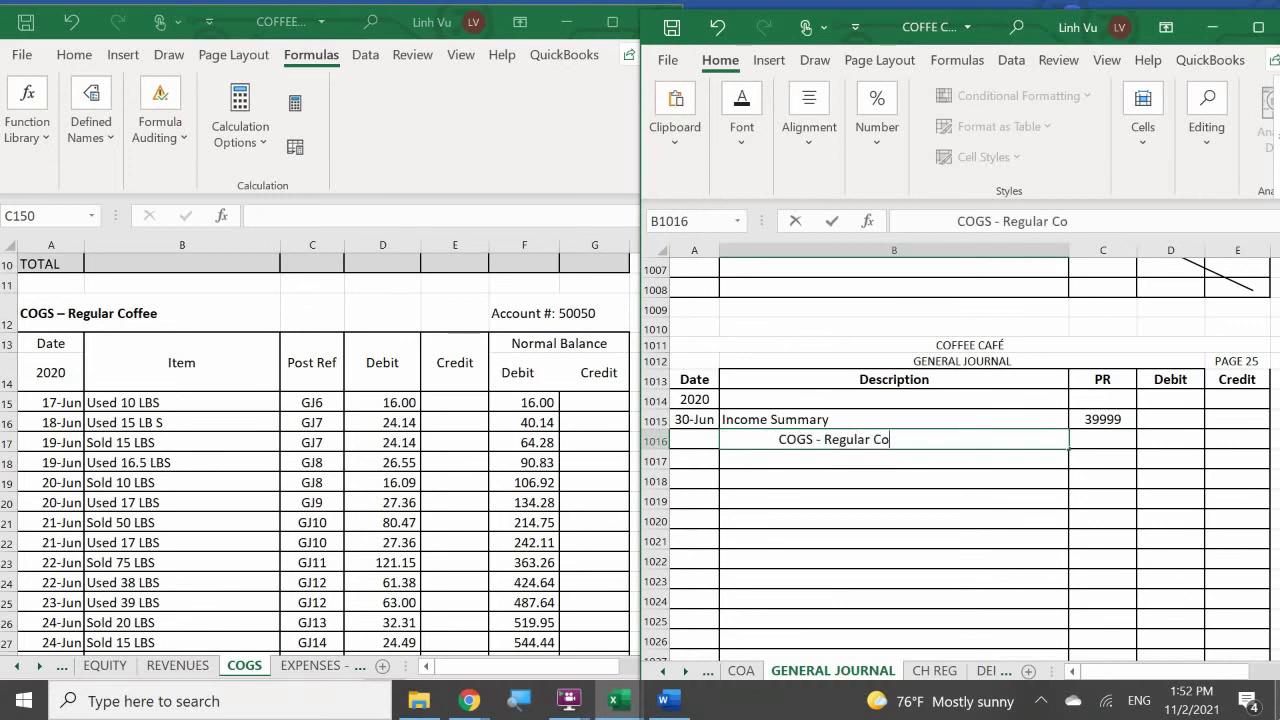
type("ffee")
key("Tab")
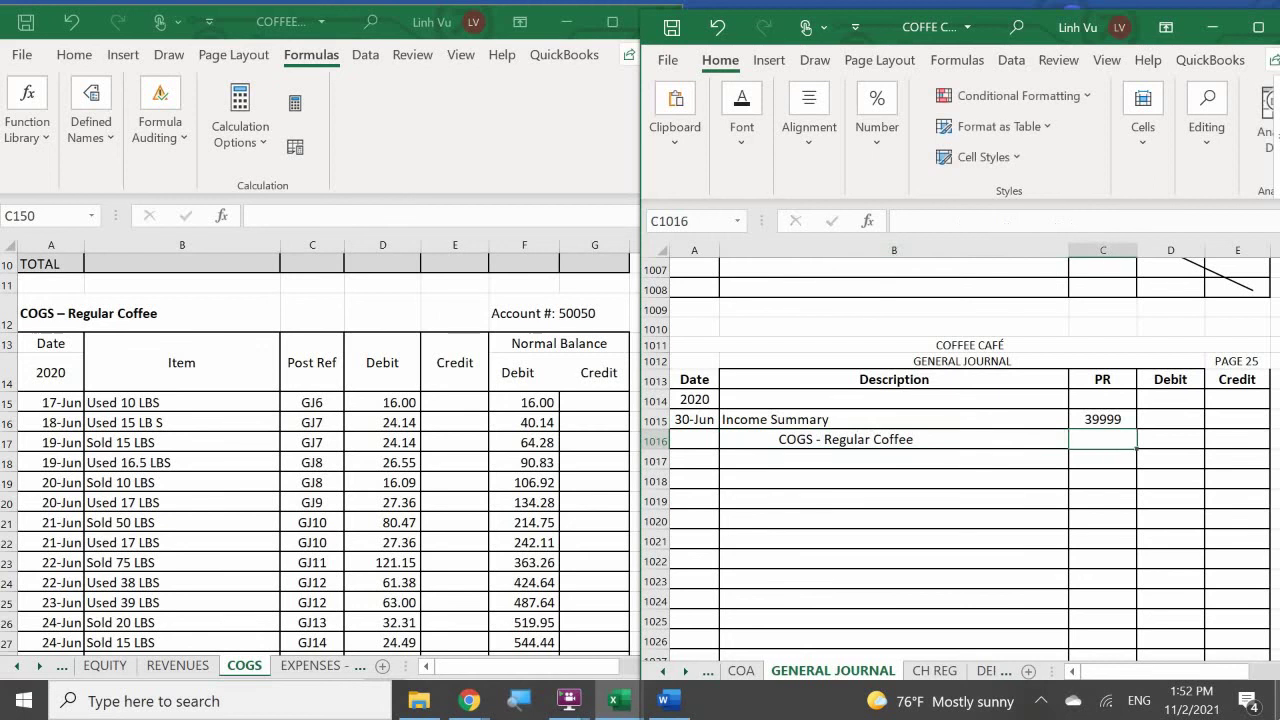
type("50050")
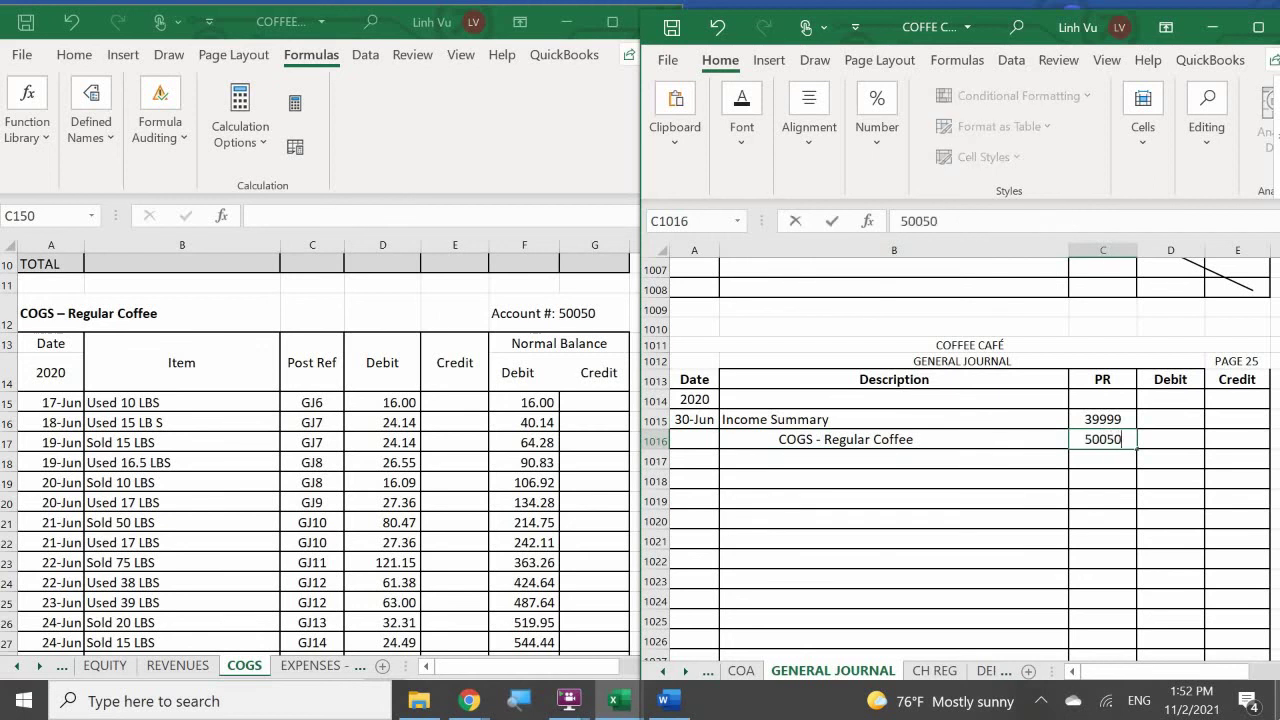
key("Return")
Enter the Regular Coffee account's closing balance from the COGS ledger, 1407.68, as the credit in journal cell E1016
key("Right")
key("Up")
key("Right")
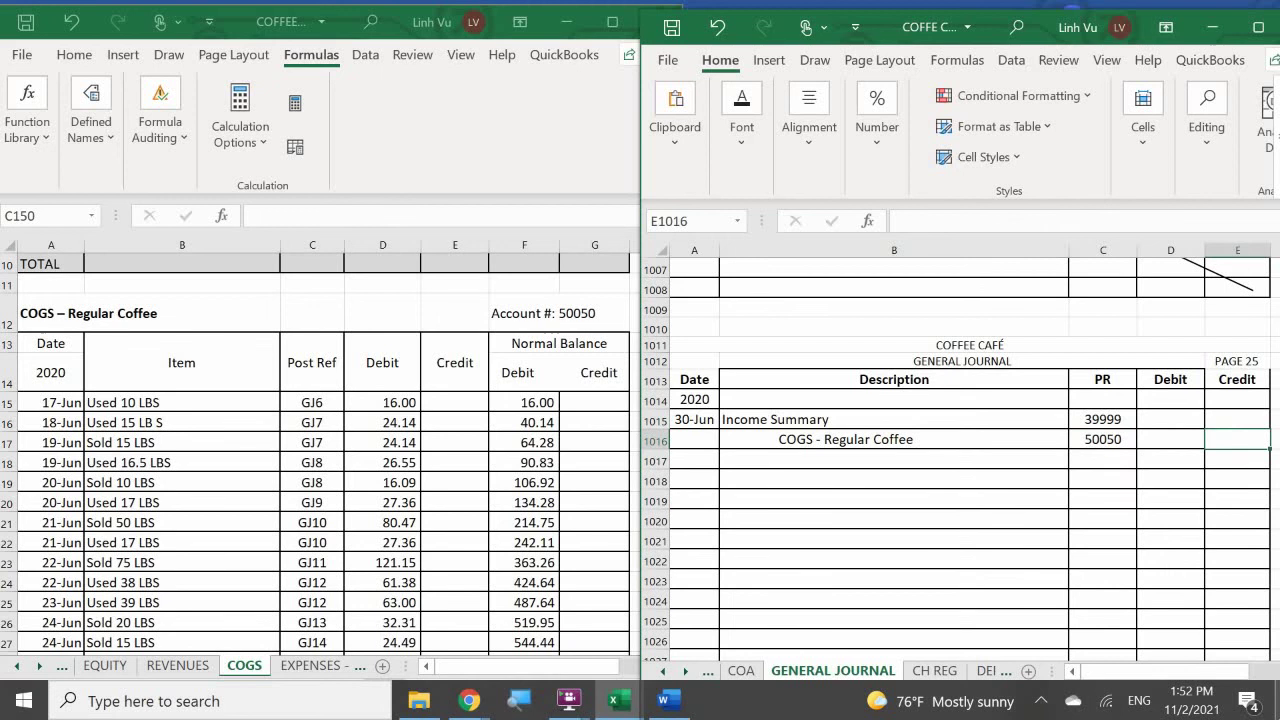
left_click(306, 557)
scroll(304, 550, "down", 3)
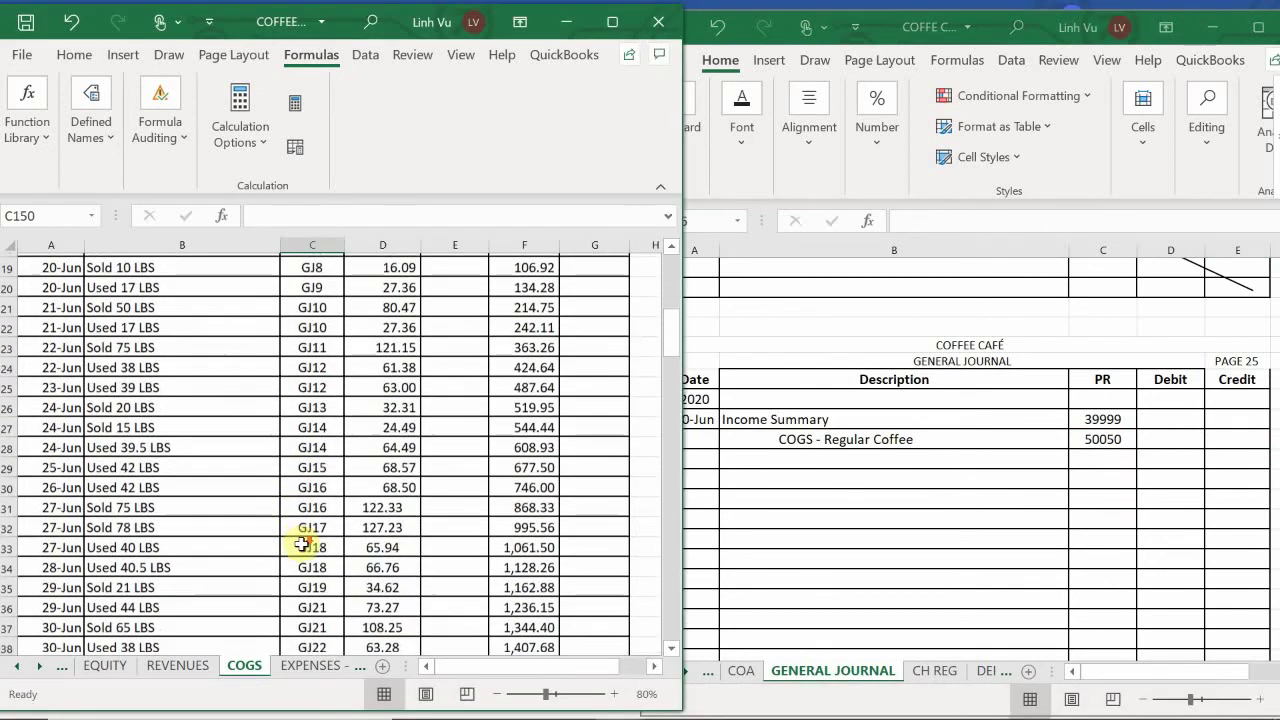
scroll(300, 544, "down", 3)
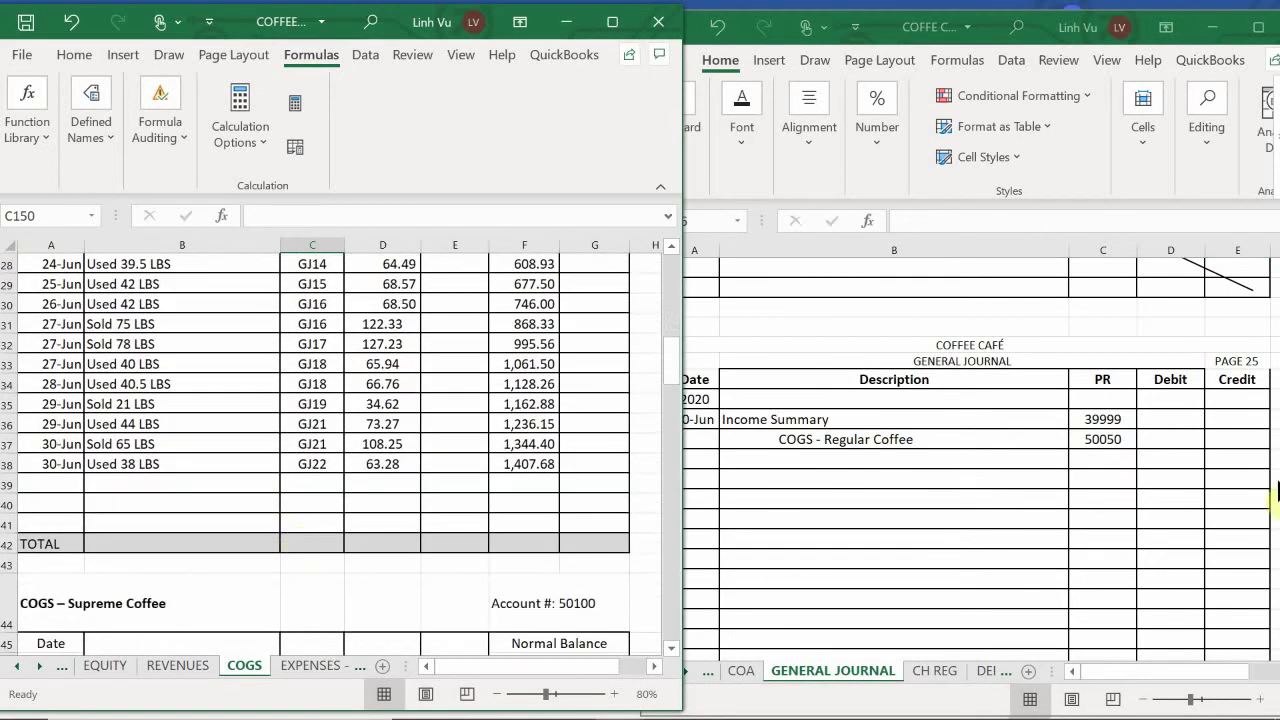
left_click(1206, 437)
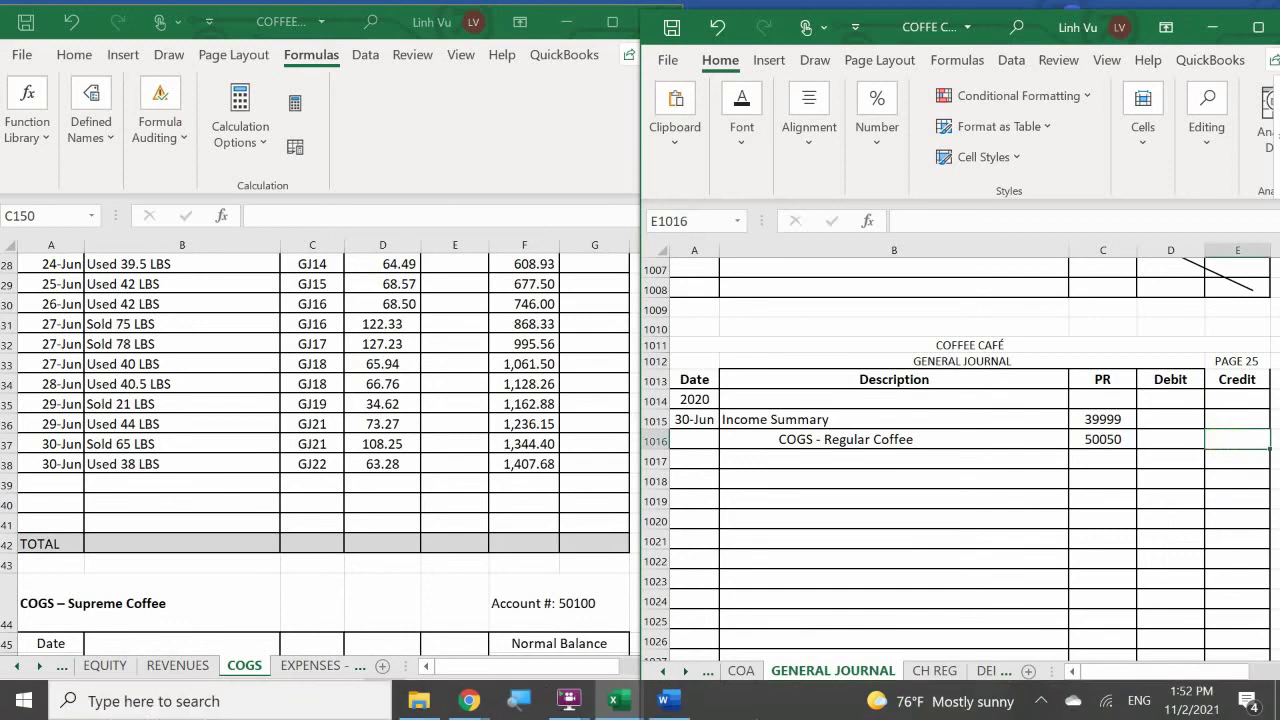
type("1407.68")
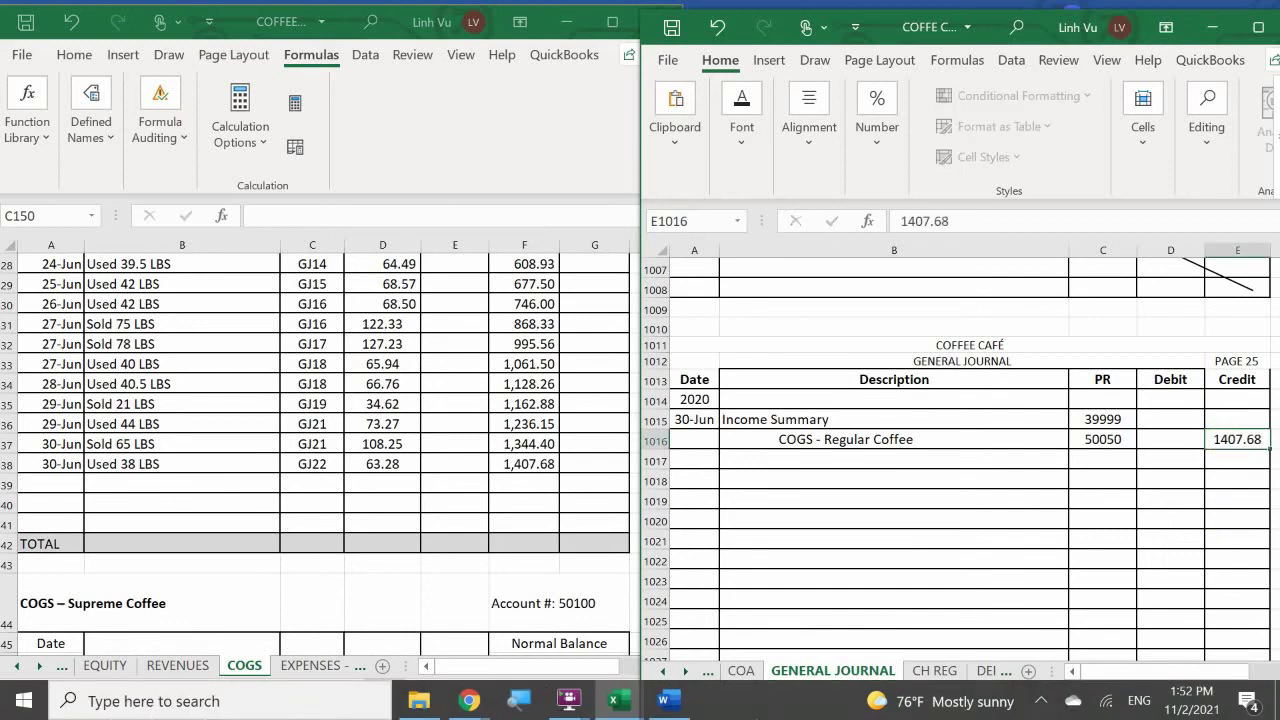
key("Return")
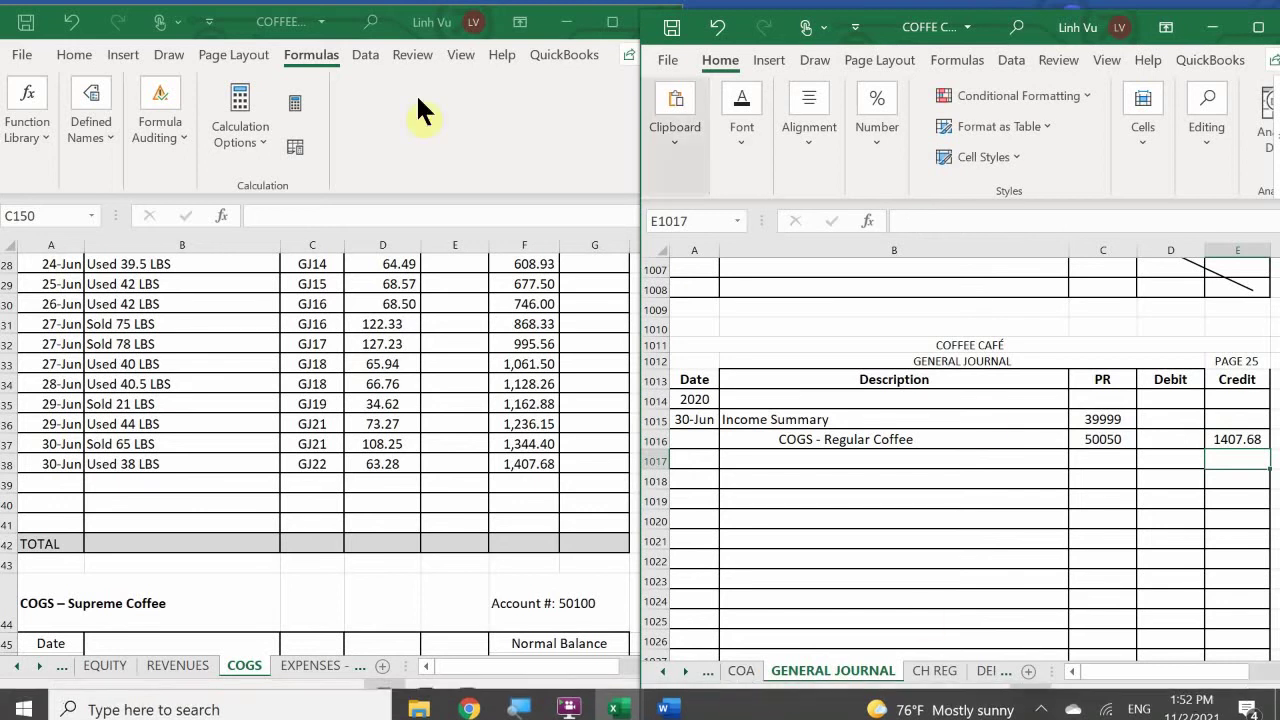
Start the closing posting in row 39 of the COGS – Regular Coffee ledger with date 6/30, item CLOSE and post reference GJ25
left_click(48, 484)
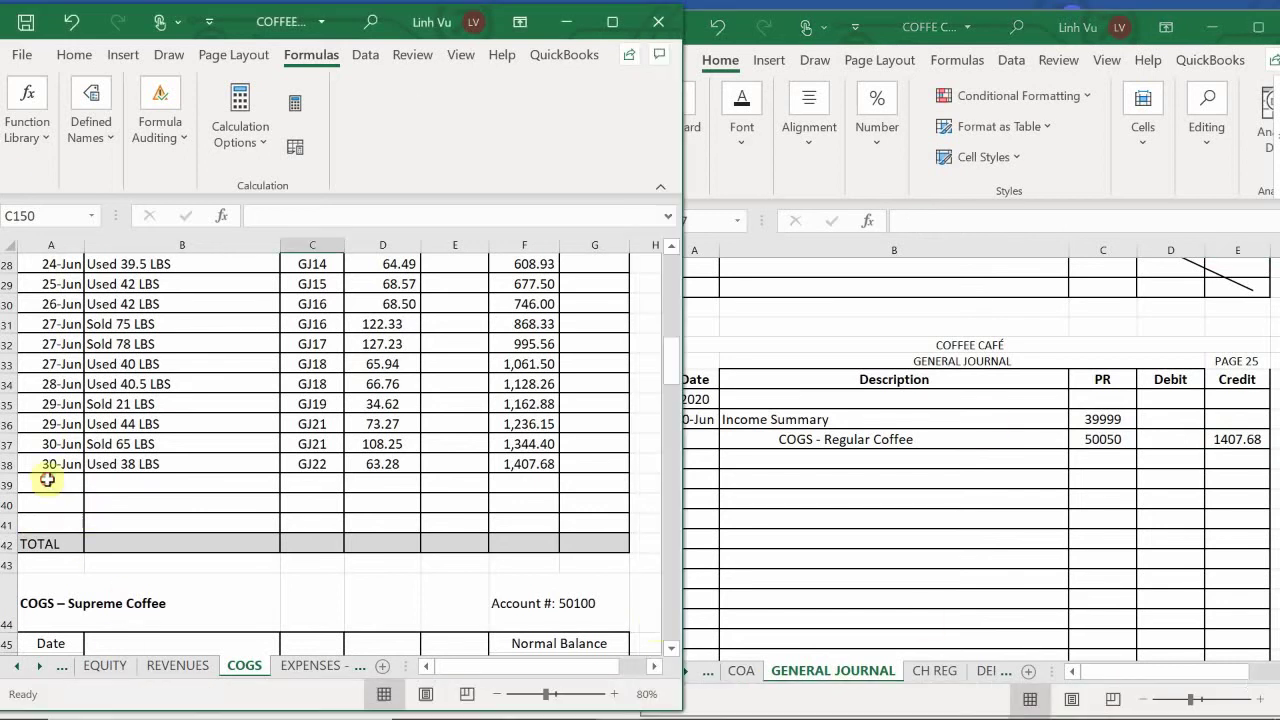
type("6/")
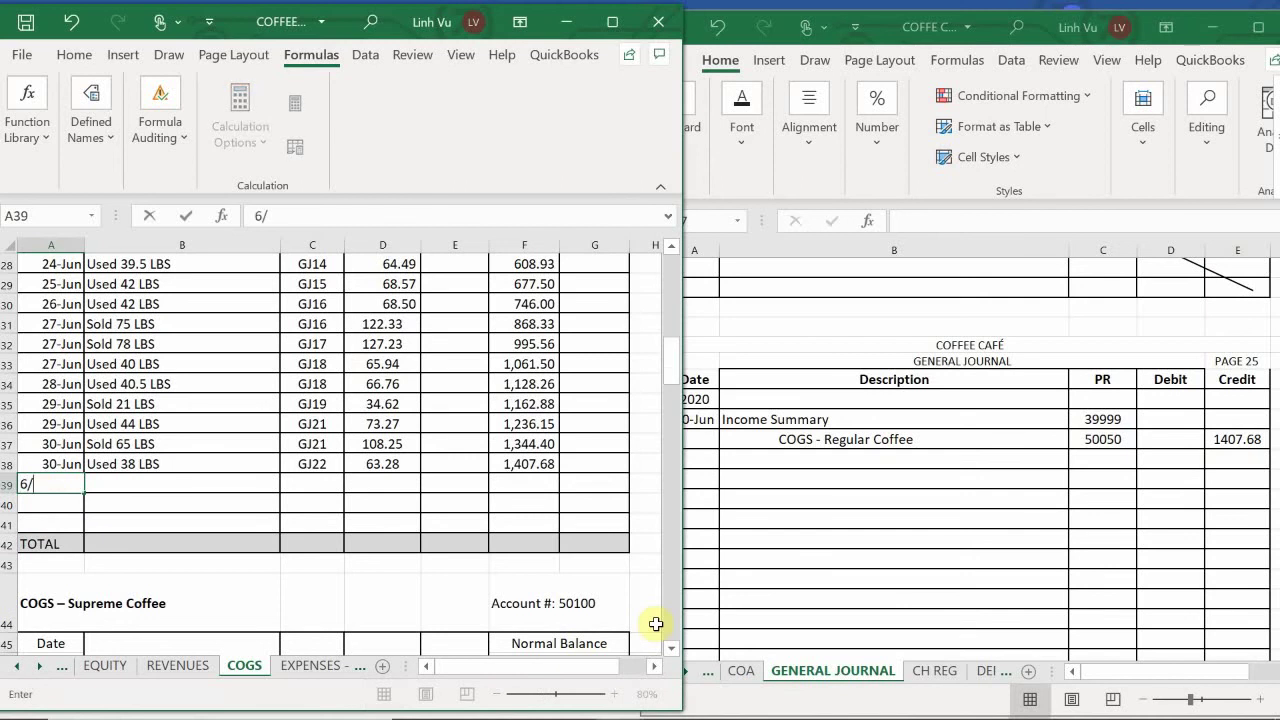
type("30-Jun")
key("Tab")
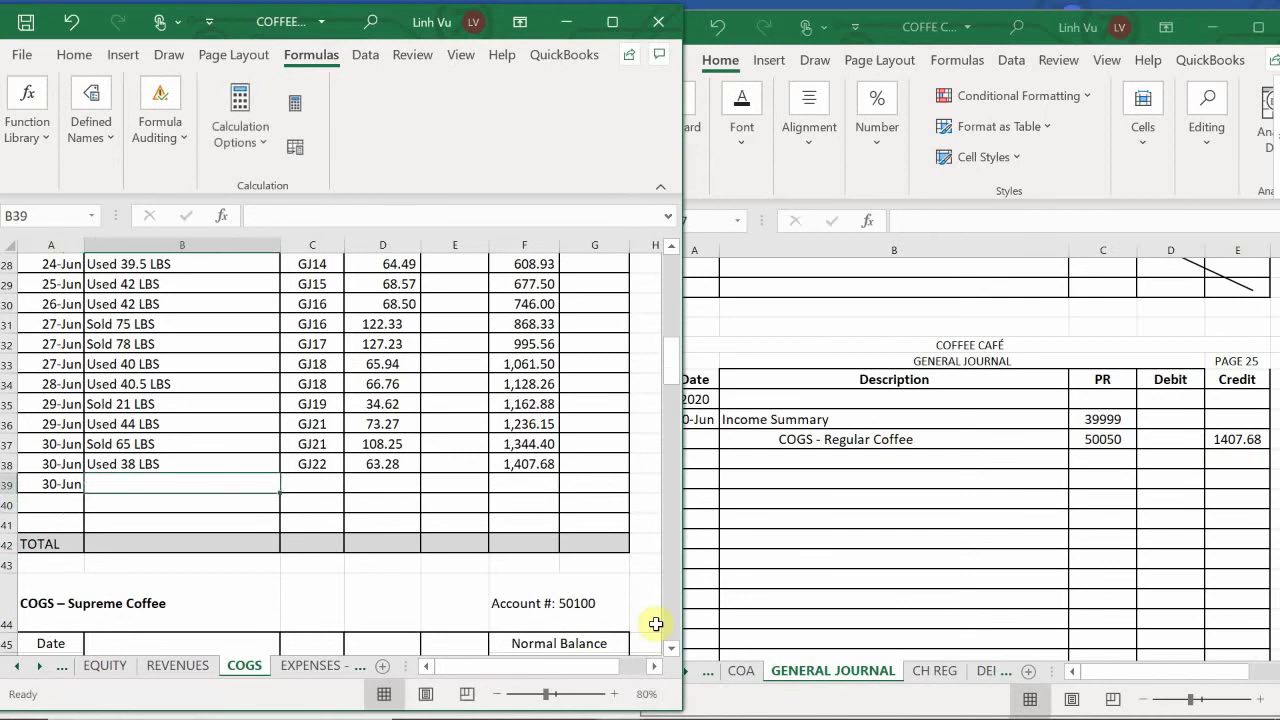
type("CLOSE")
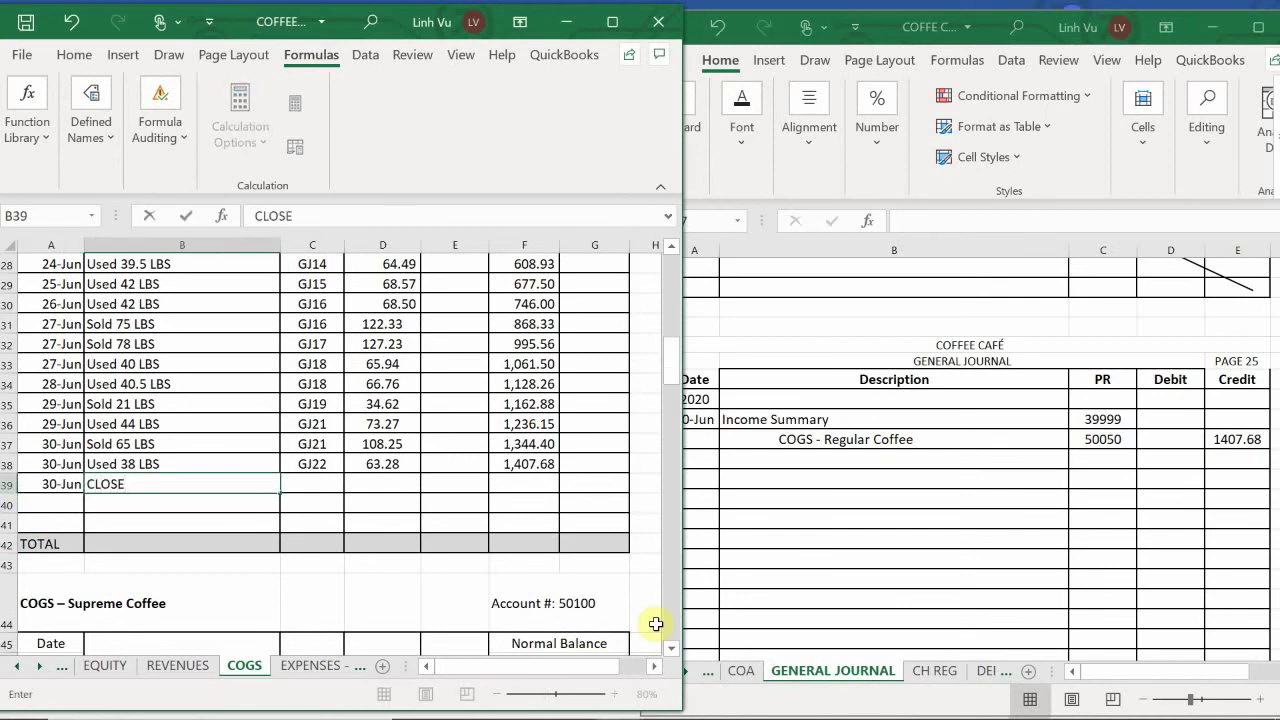
key("Tab")
type("GJ")
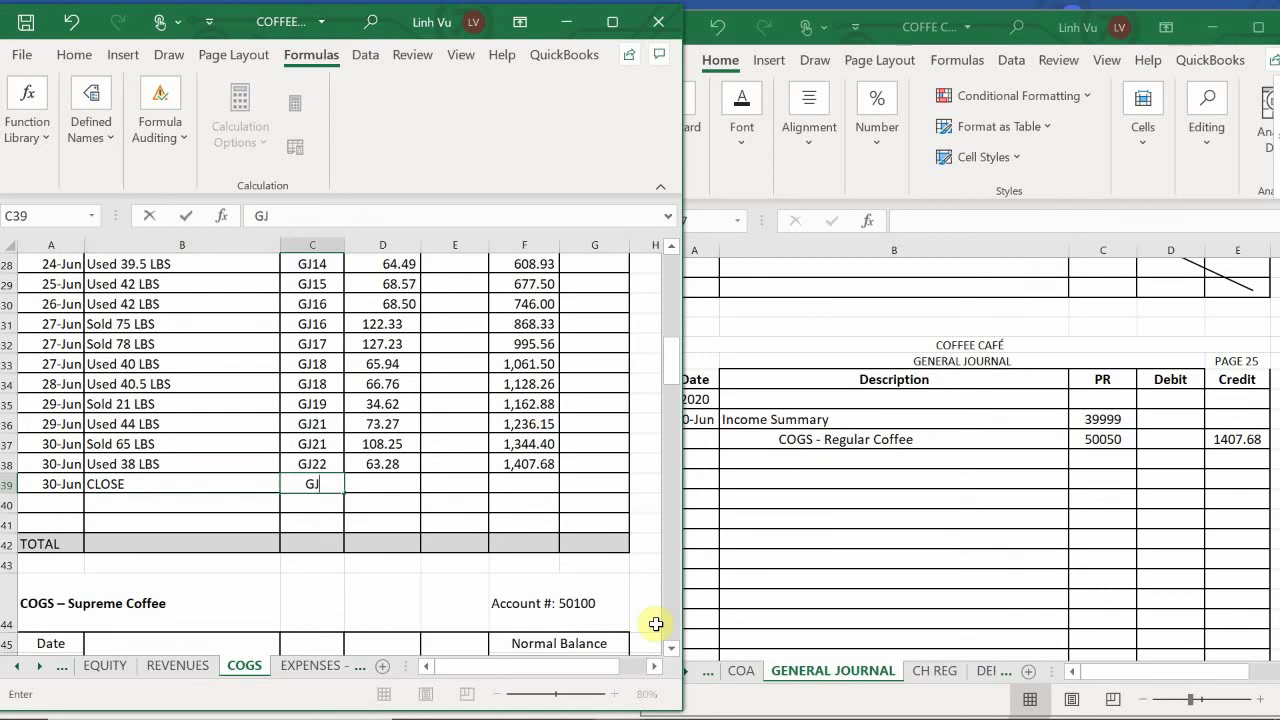
type("24")
key("BackSpace")
type("5")
Credit 1407.68 in ledger row 39 and copy the running balance formula from F38 down to F39
key("Tab")
key("Tab")
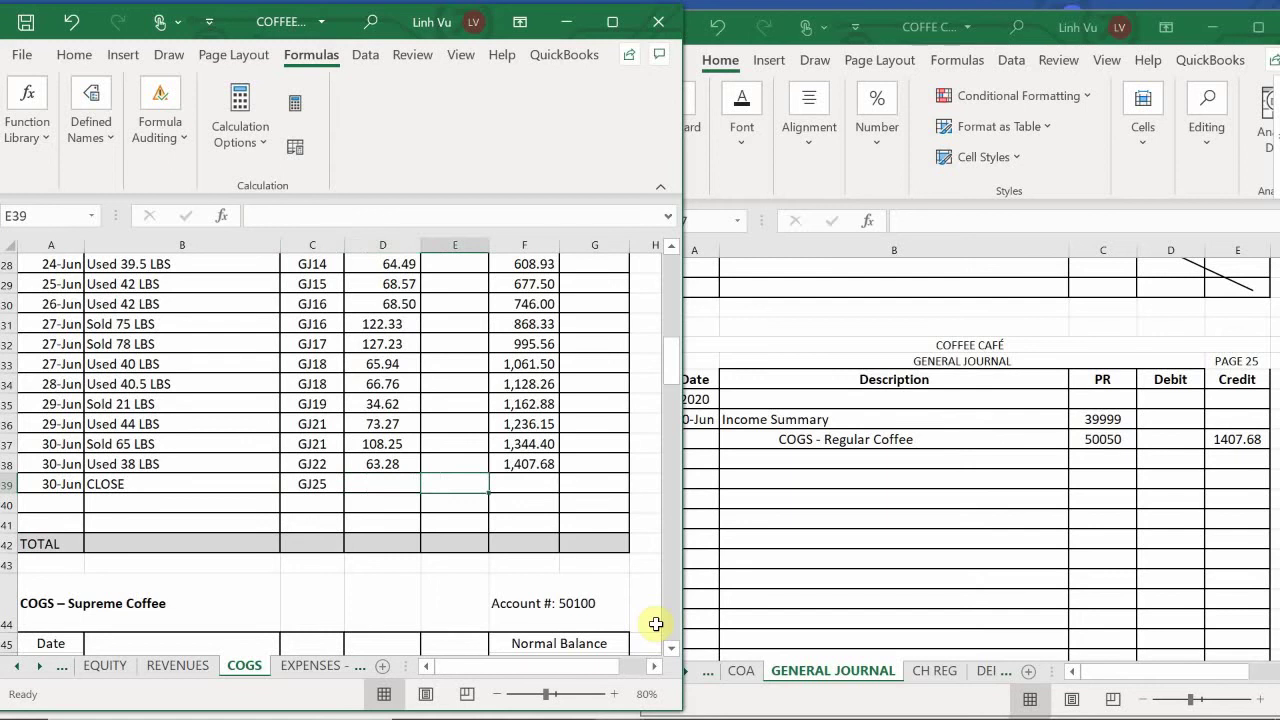
type("1407.68")
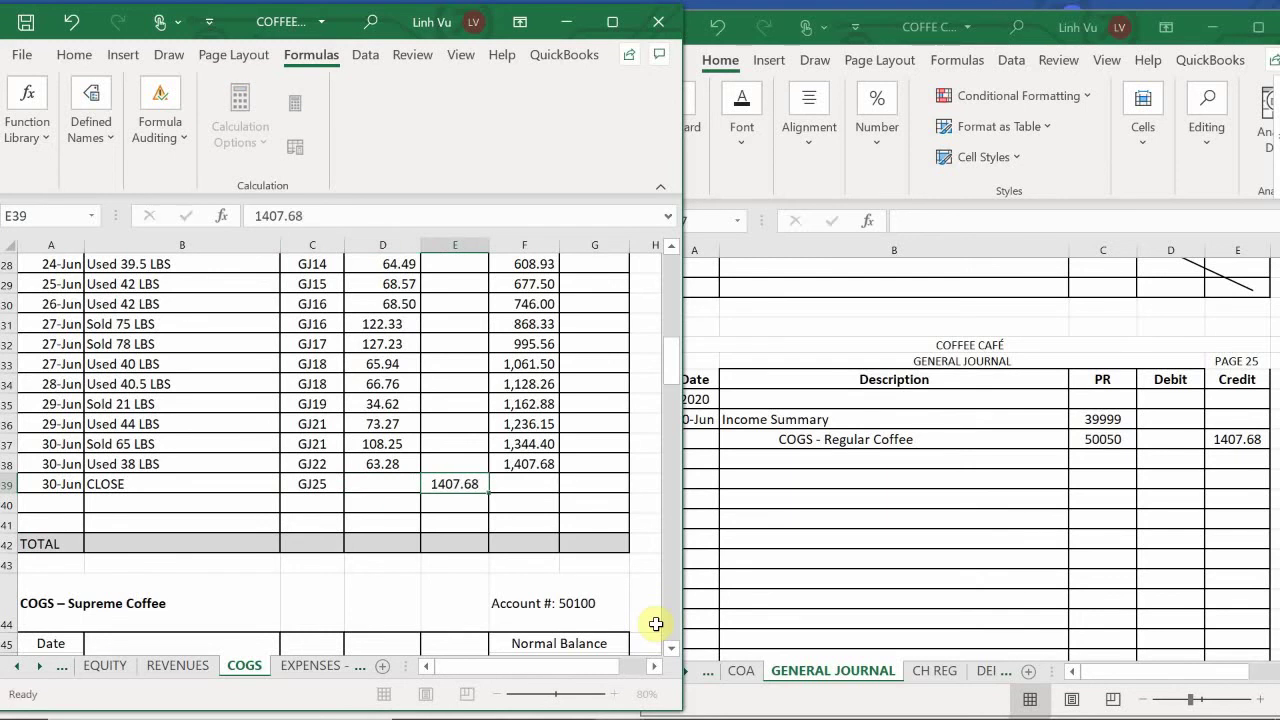
key("Return")
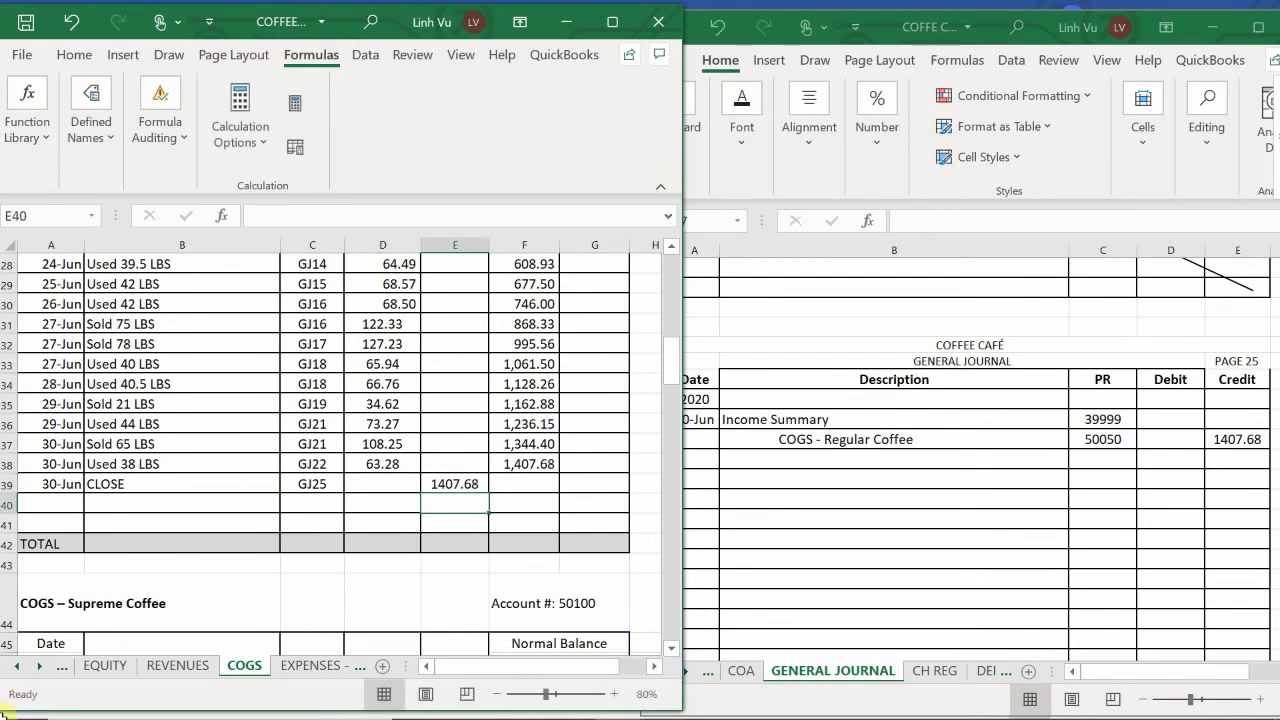
left_click(528, 463)
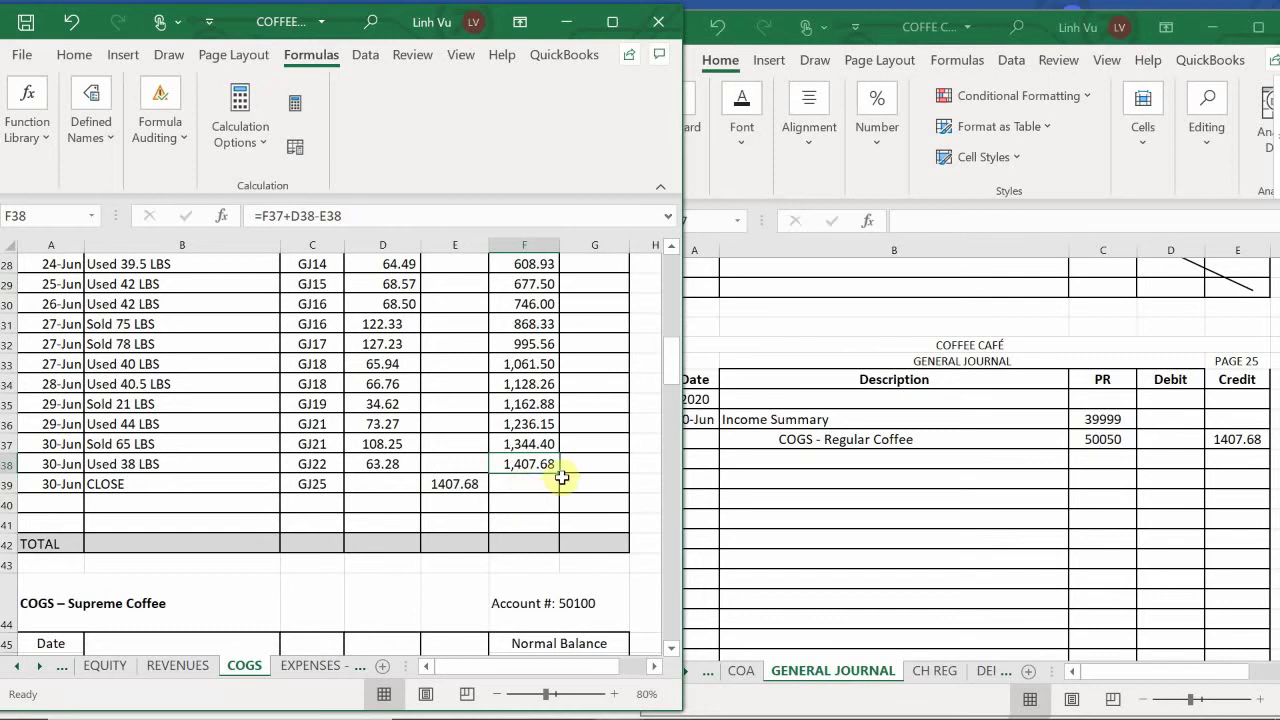
left_click_drag(559, 472, 556, 490)
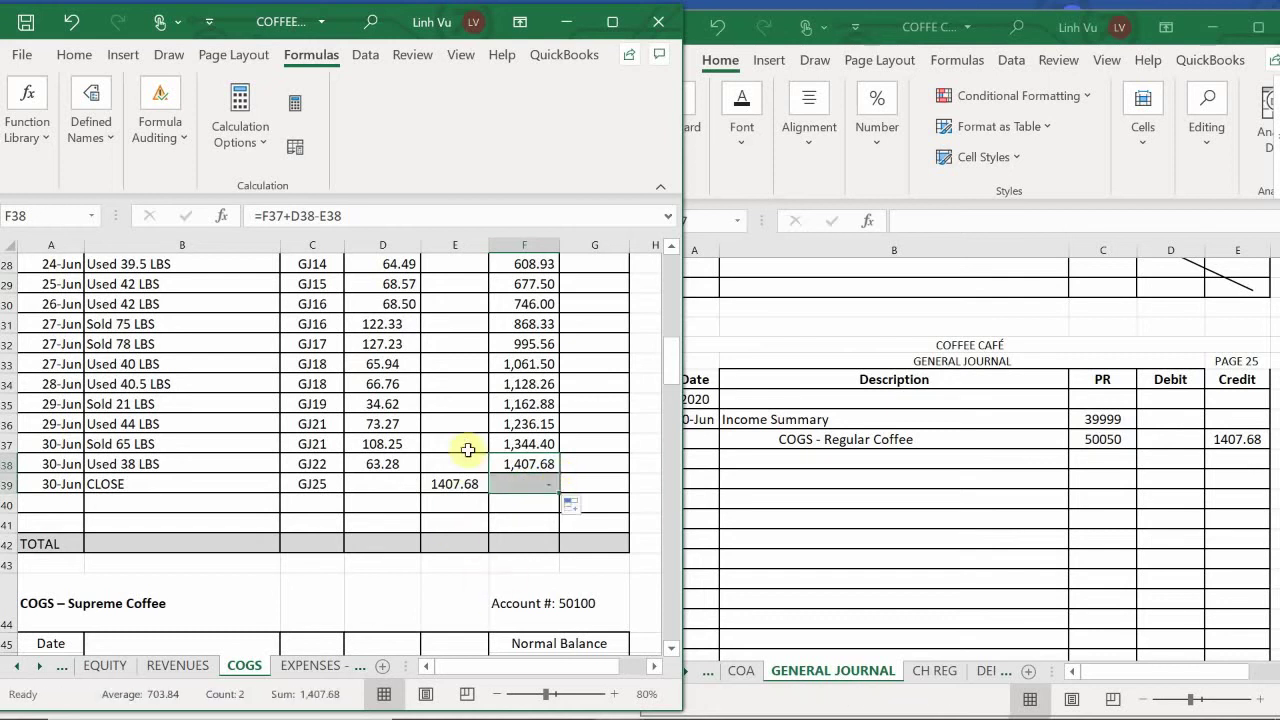
Add an indented COGS - Supreme Coffee credit line in journal row 1017 with post reference 50100
scroll(466, 449, "down", 4)
scroll(468, 450, "down", 1)
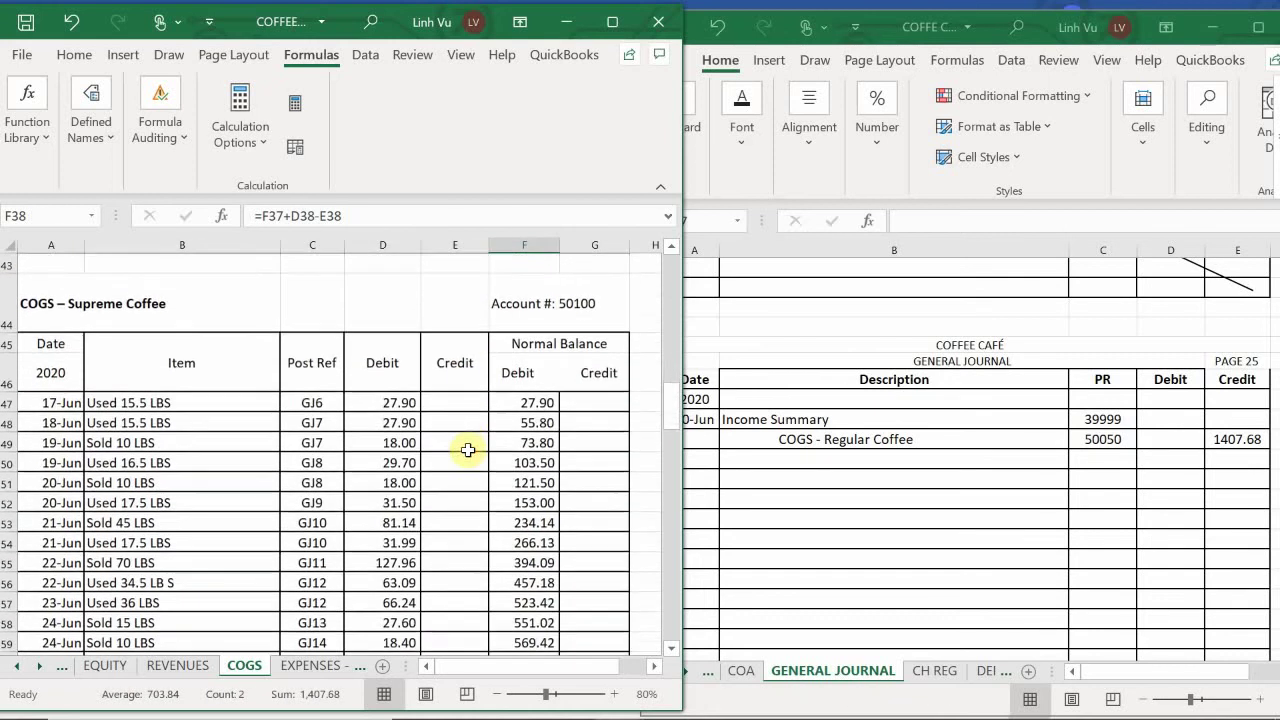
left_click(807, 458)
left_click(807, 458)
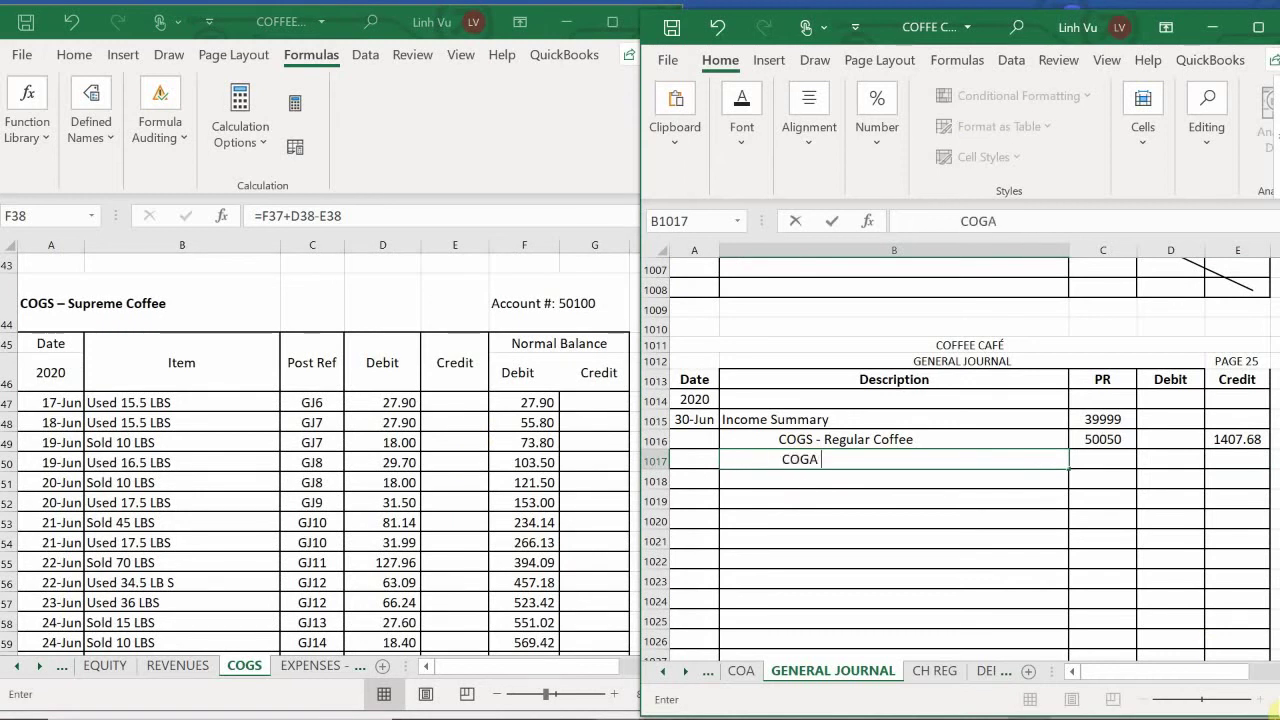
type("COGS - Supreme Coff")
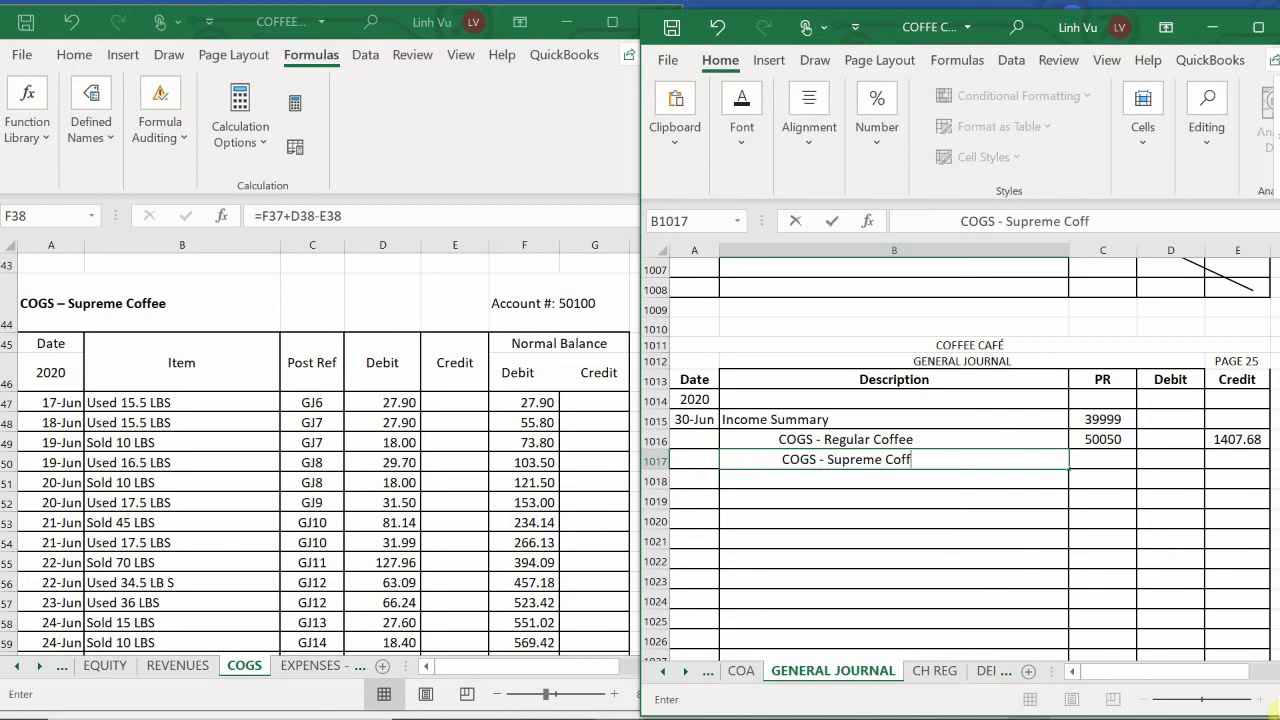
type("ee")
key("Tab")
type("5")
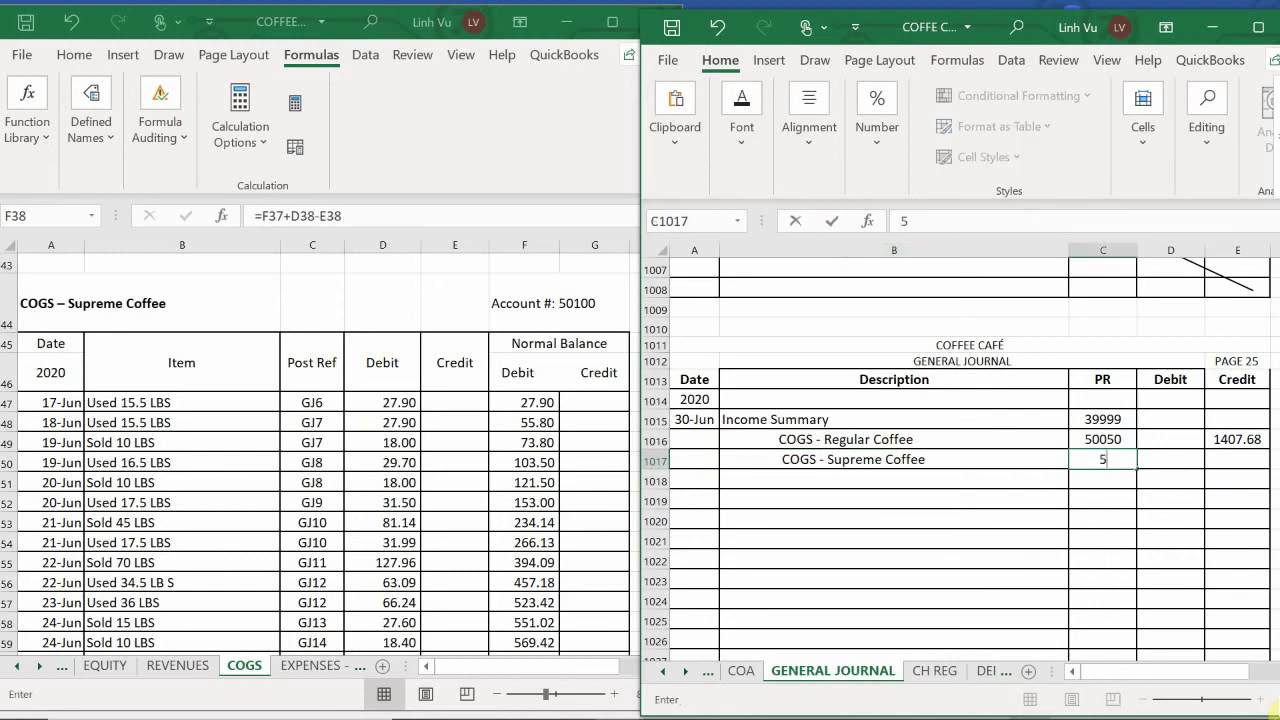
type("0100")
key("Tab")
key("Tab")
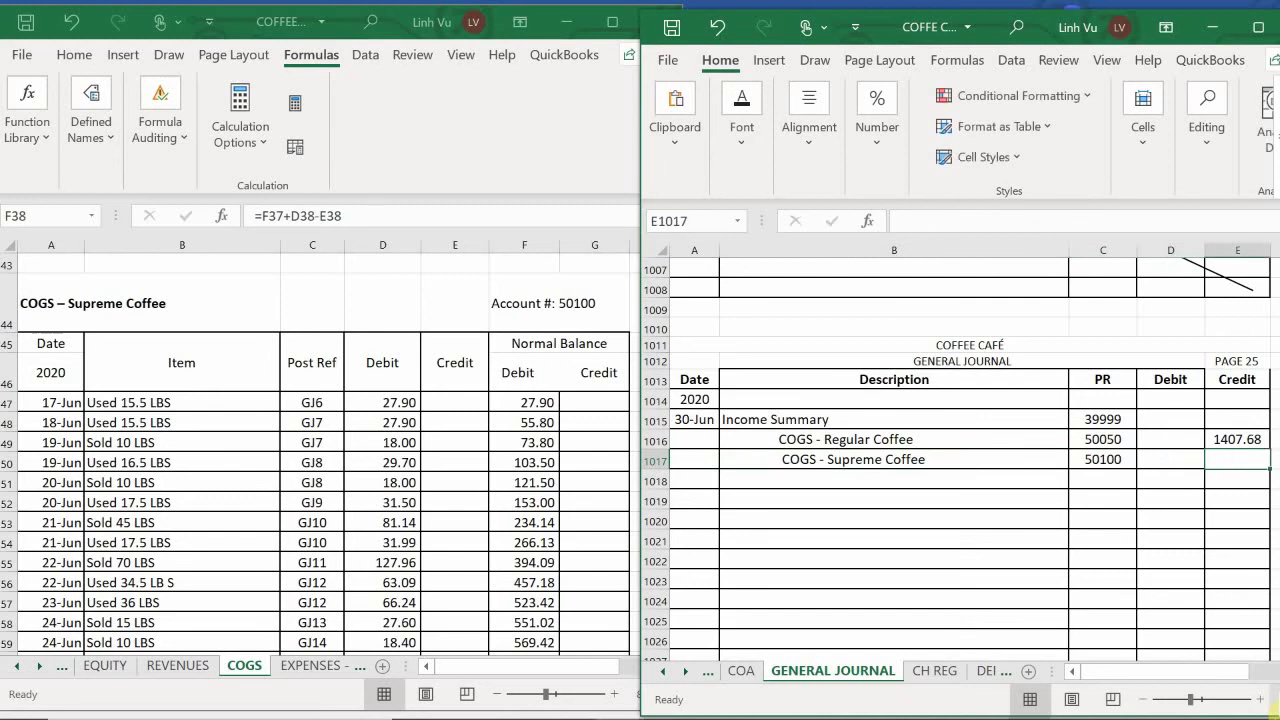
Enter the Supreme Coffee account's closing balance from the COGS ledger, 1489.51, as the credit in journal cell E1017
left_click(325, 480)
scroll(325, 480, "down", 6)
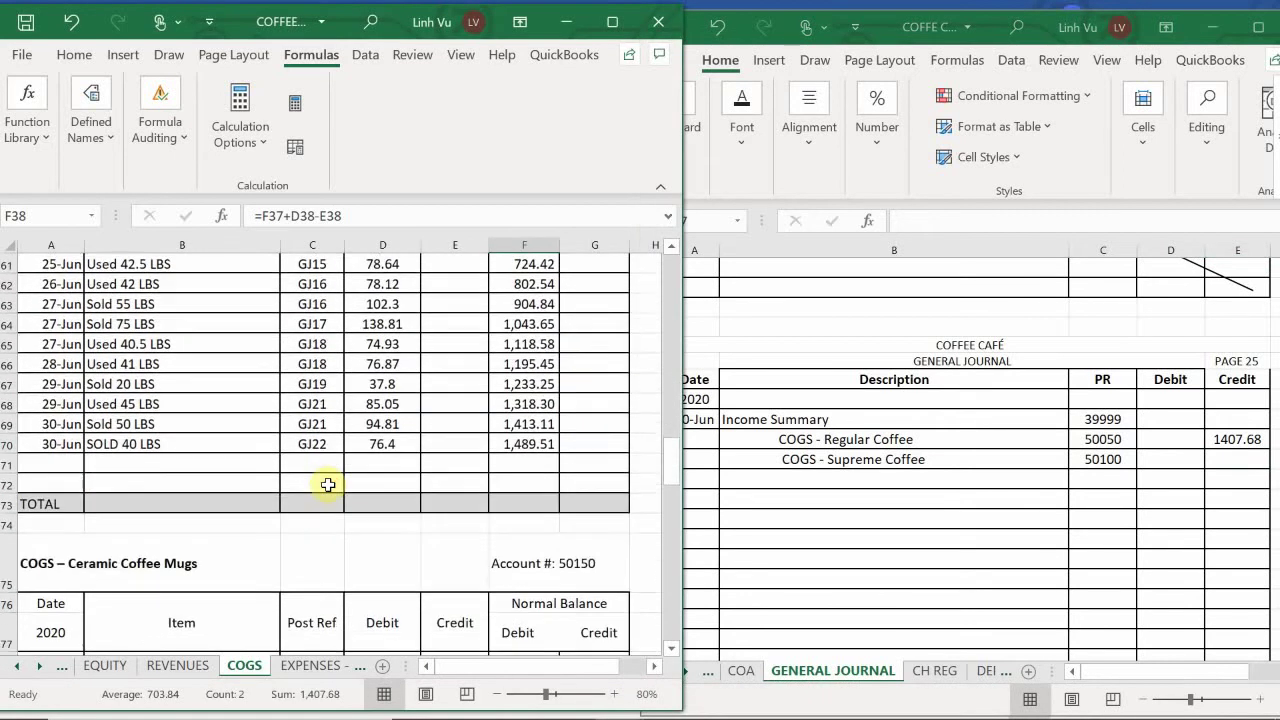
scroll(328, 484, "up", 1)
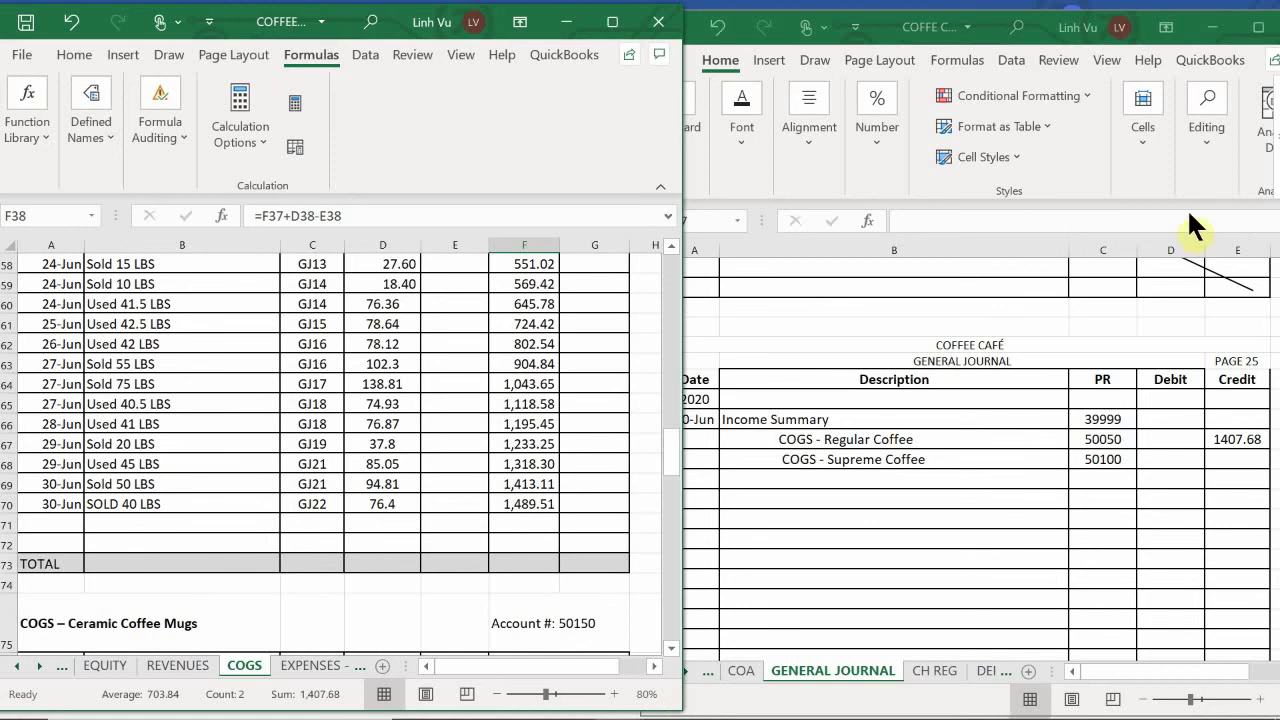
left_click(1228, 460)
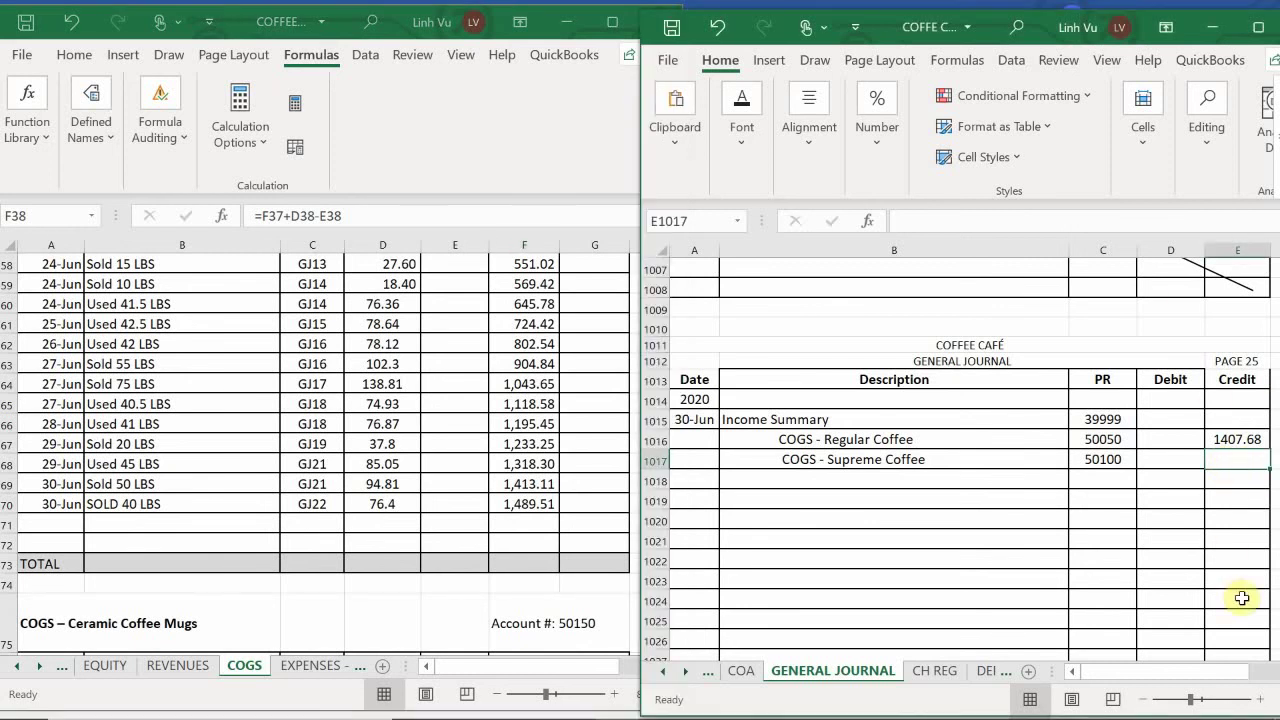
type("1489.51")
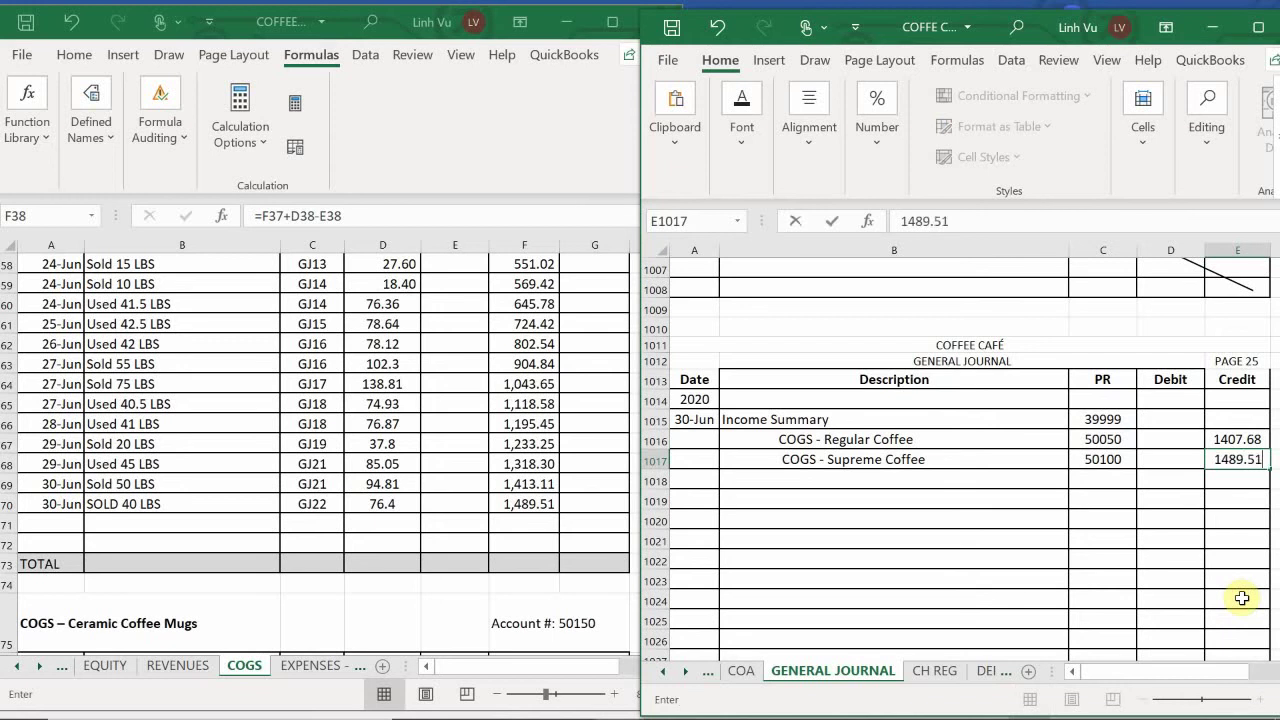
key("Return")
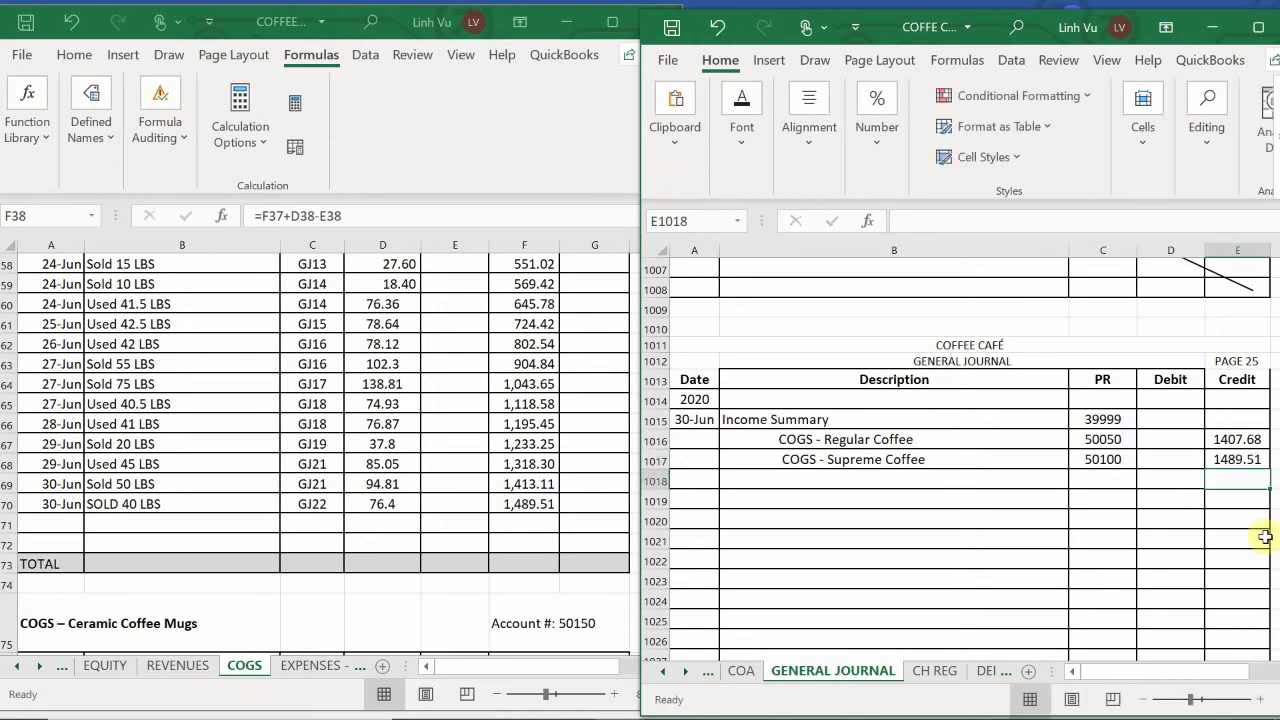
Start the closing posting at date cell A71 of the COGS – Supreme Coffee ledger
left_click(38, 518)
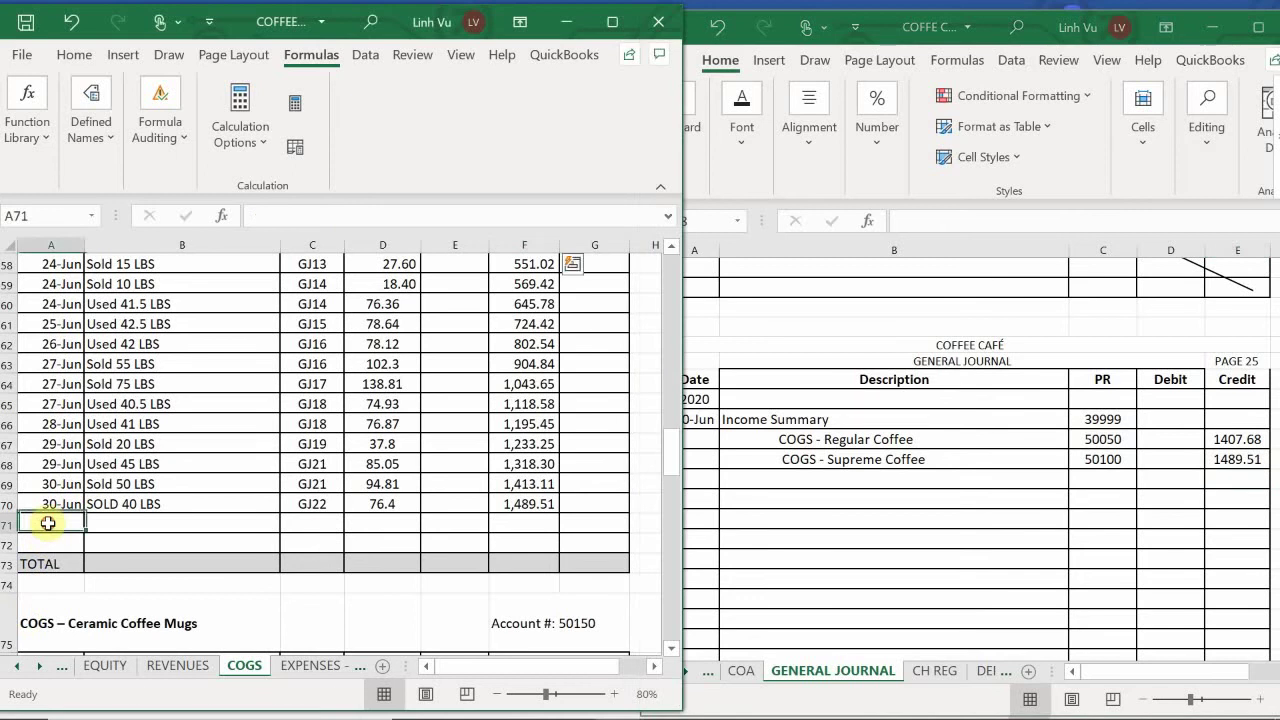
Start a closing entry in ledger row 71 below the last Supreme Coffee sale, dated 30-Jun, with item CLOSE and post ref GJ25
type("6/")
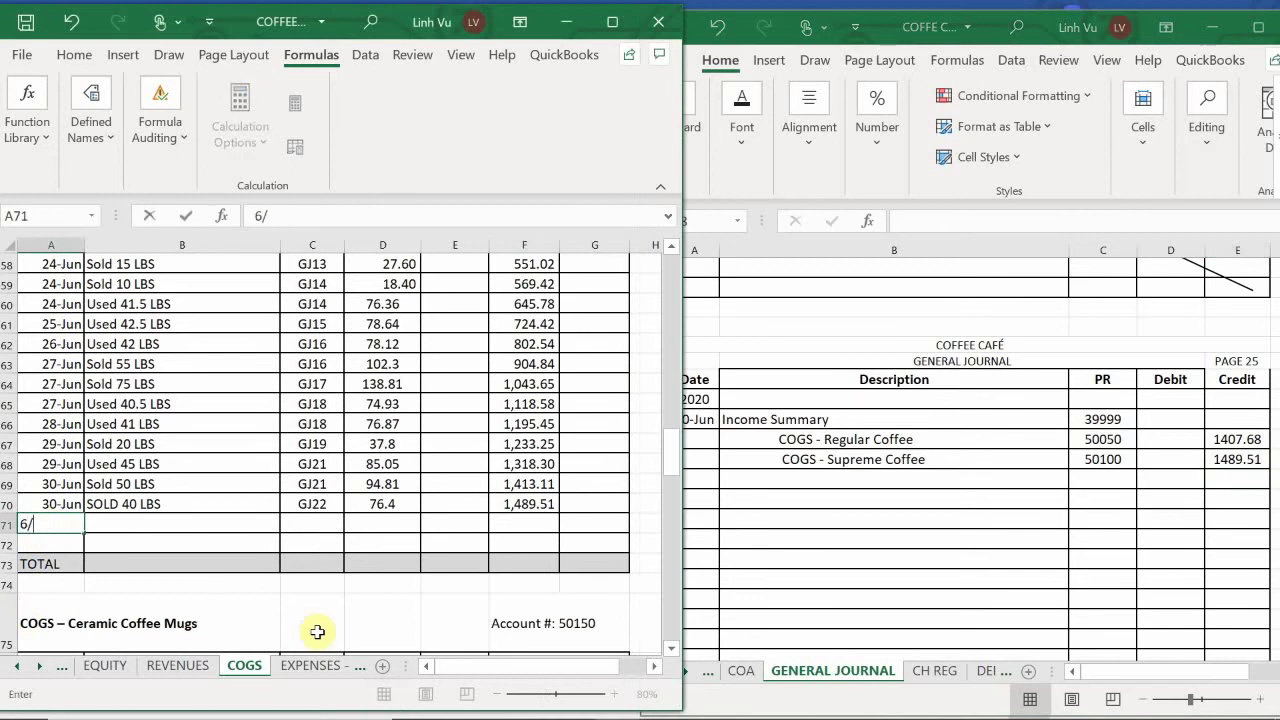
type("30-Jun")
key("Tab")
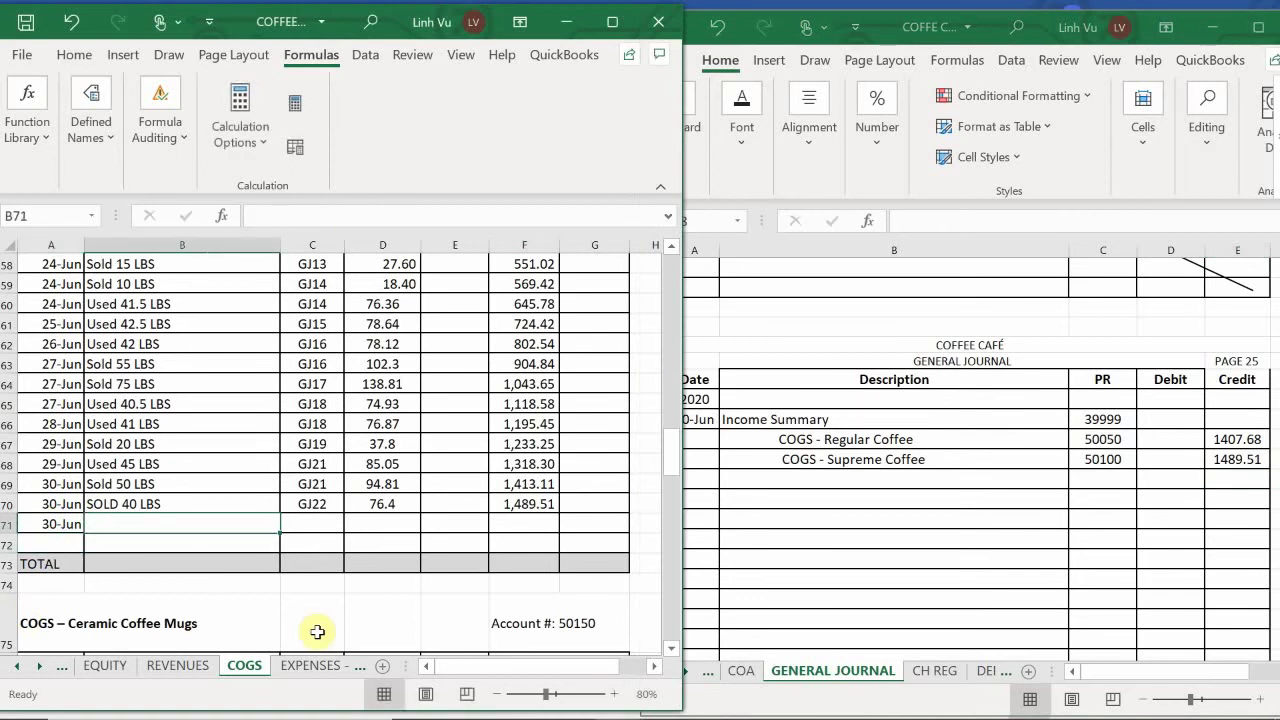
type("CLOSE")
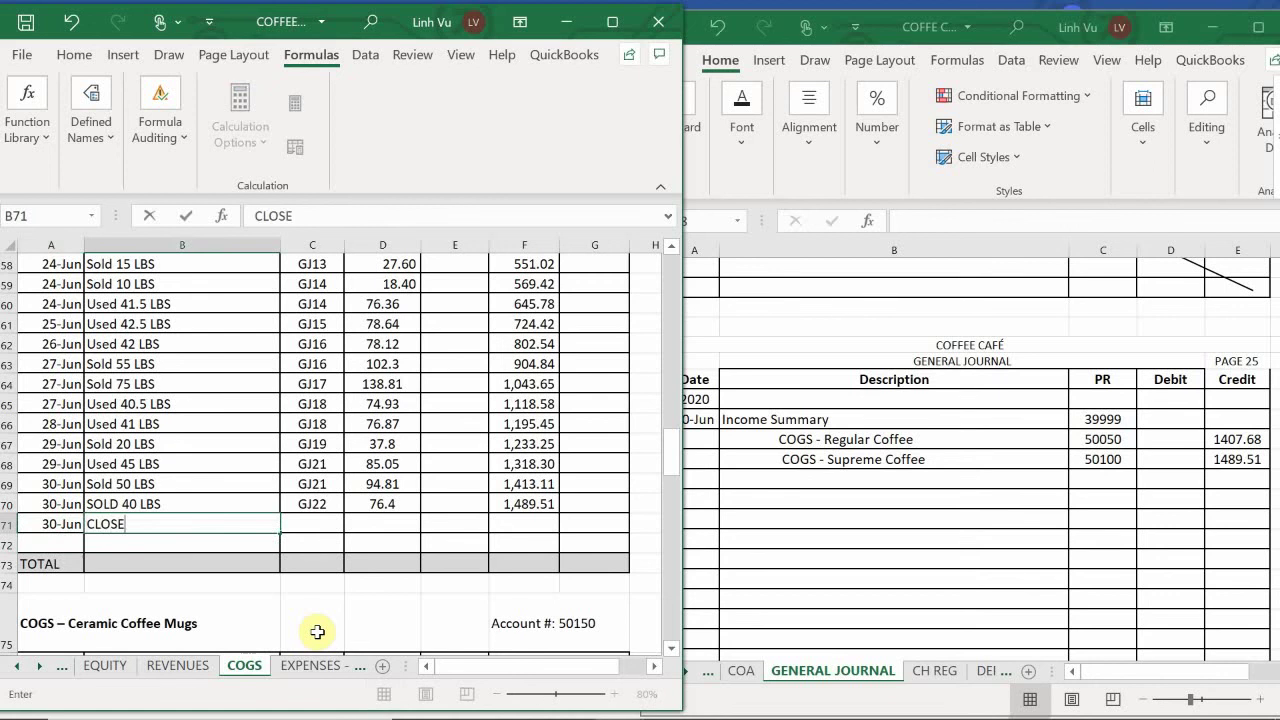
key("Tab")
type("GJ25")
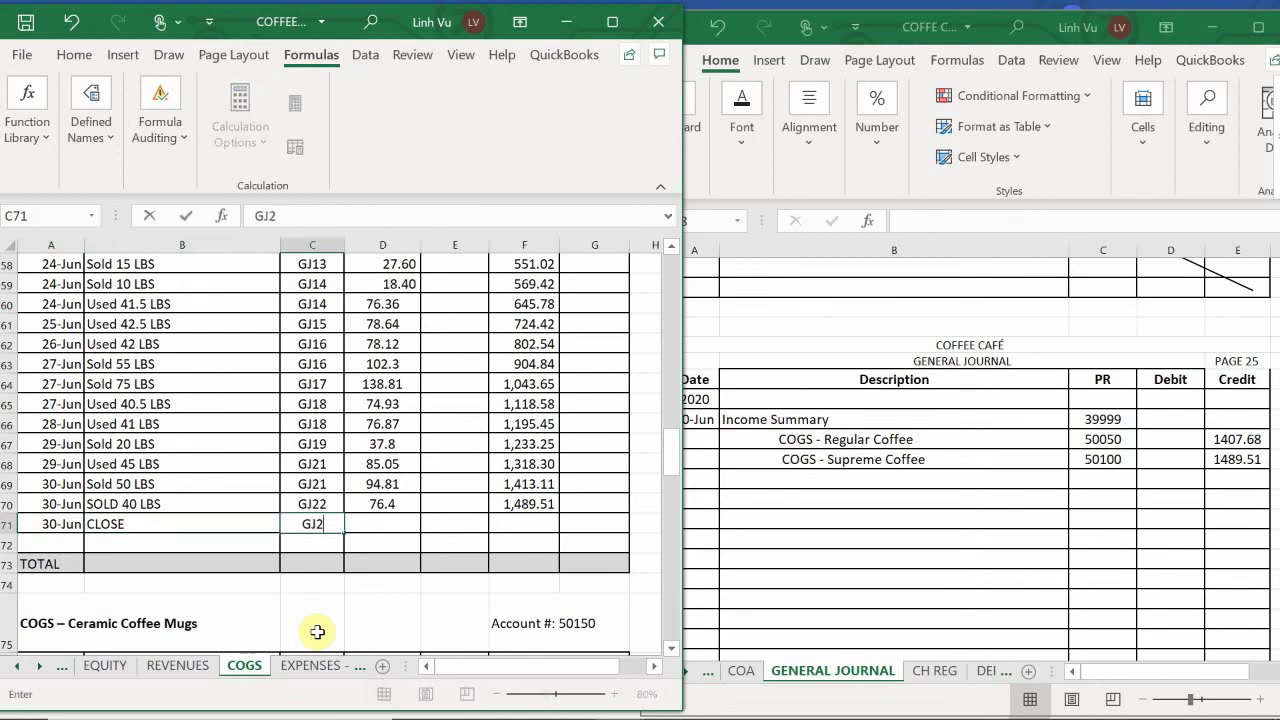
key("Tab")
key("Tab")
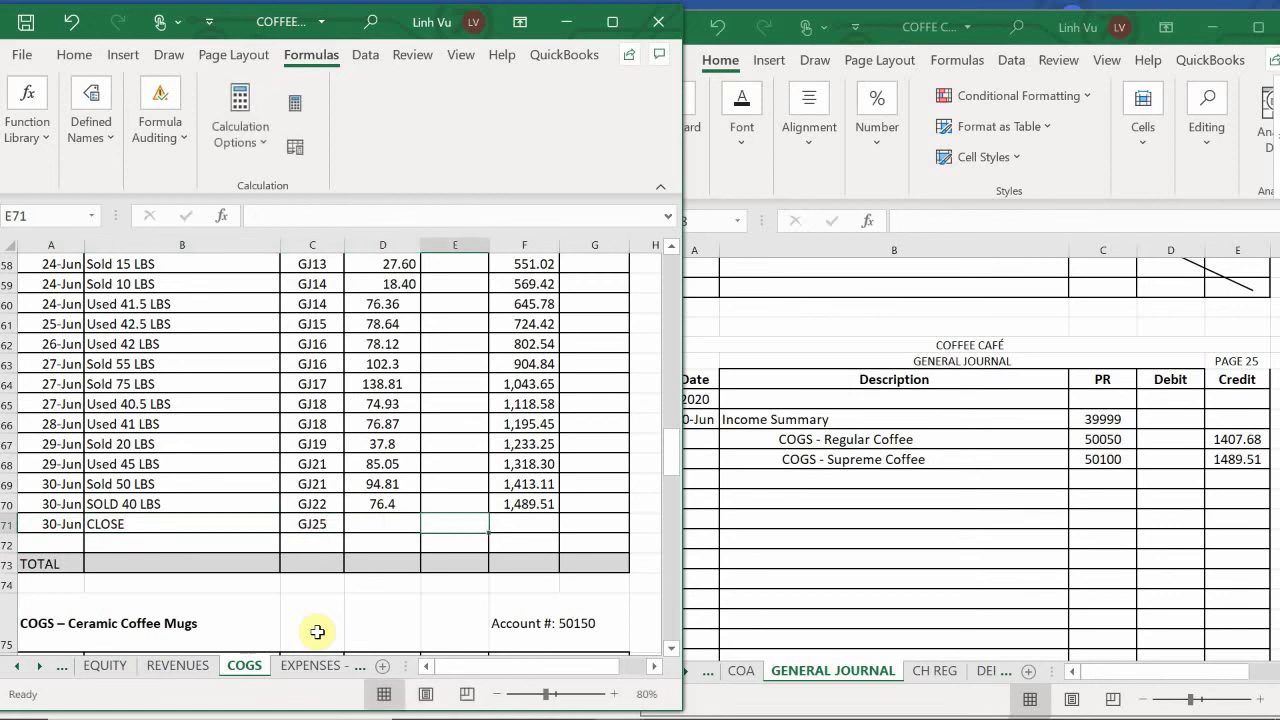
Credit 1489.51 on the Supreme Coffee closing row and extend the running debit balance formula from F70 down to it
type("1489.51")
key("Return")
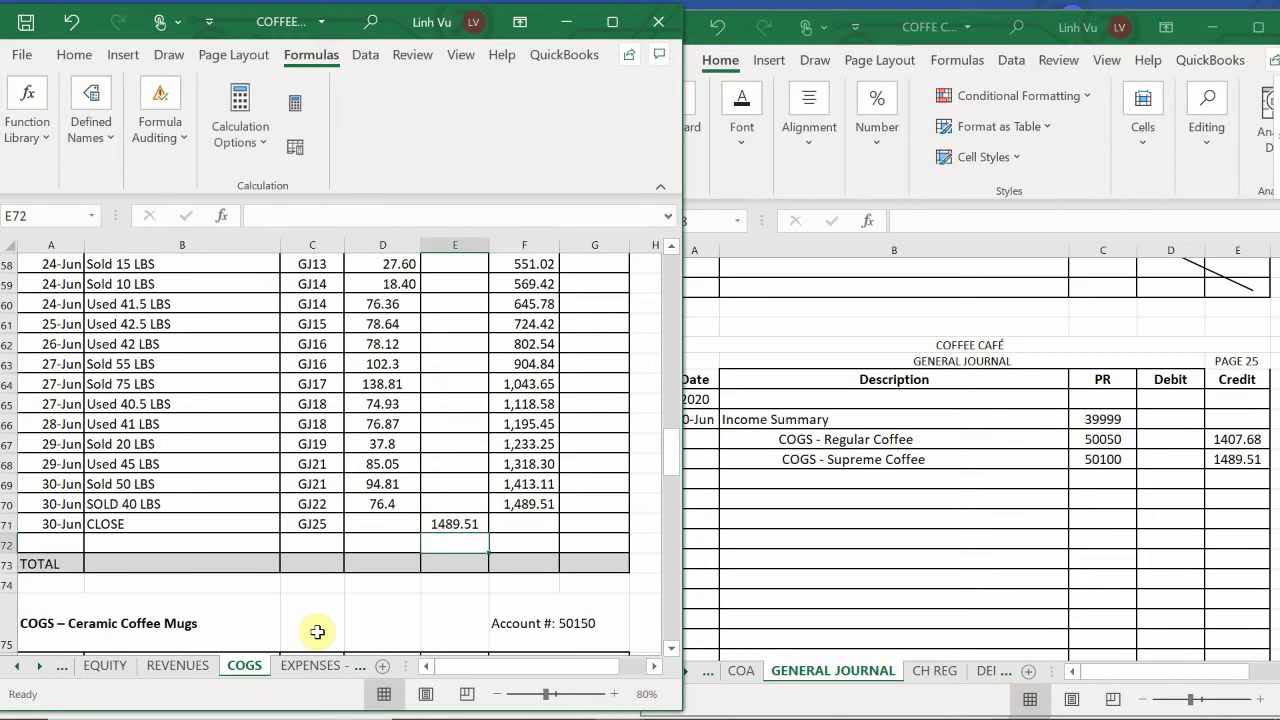
left_click(510, 504)
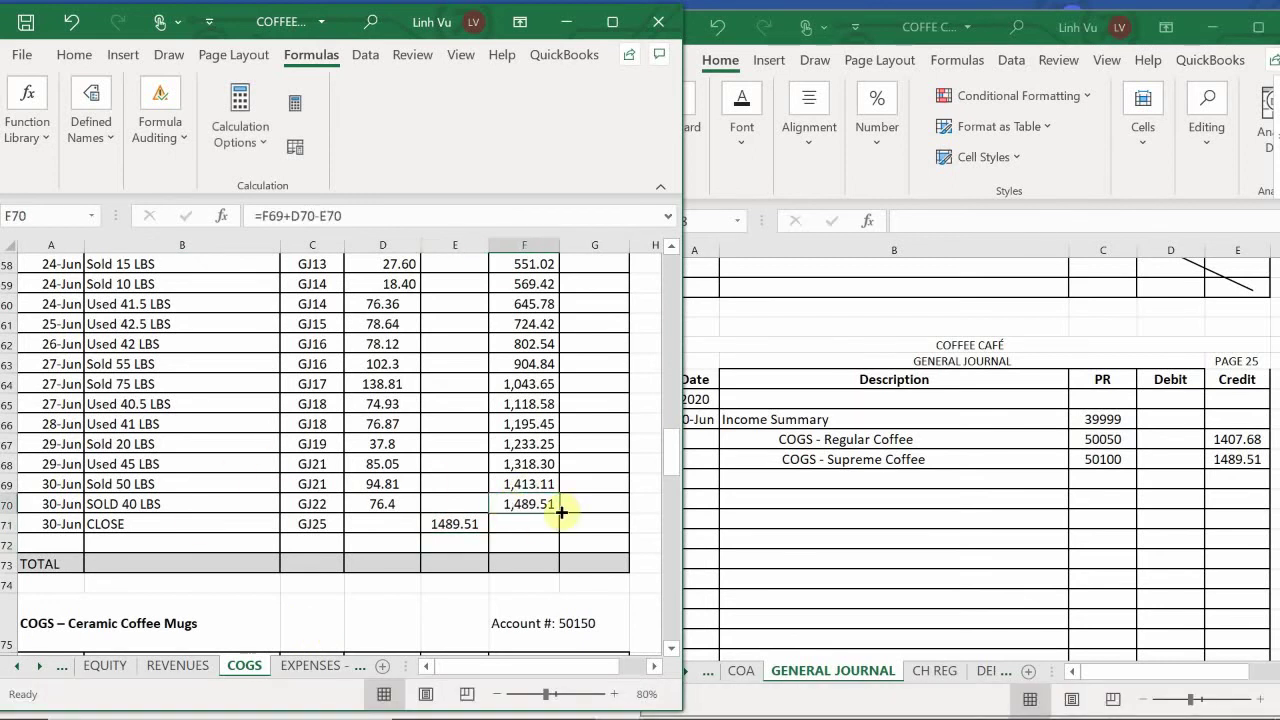
left_click_drag(562, 512, 566, 560)
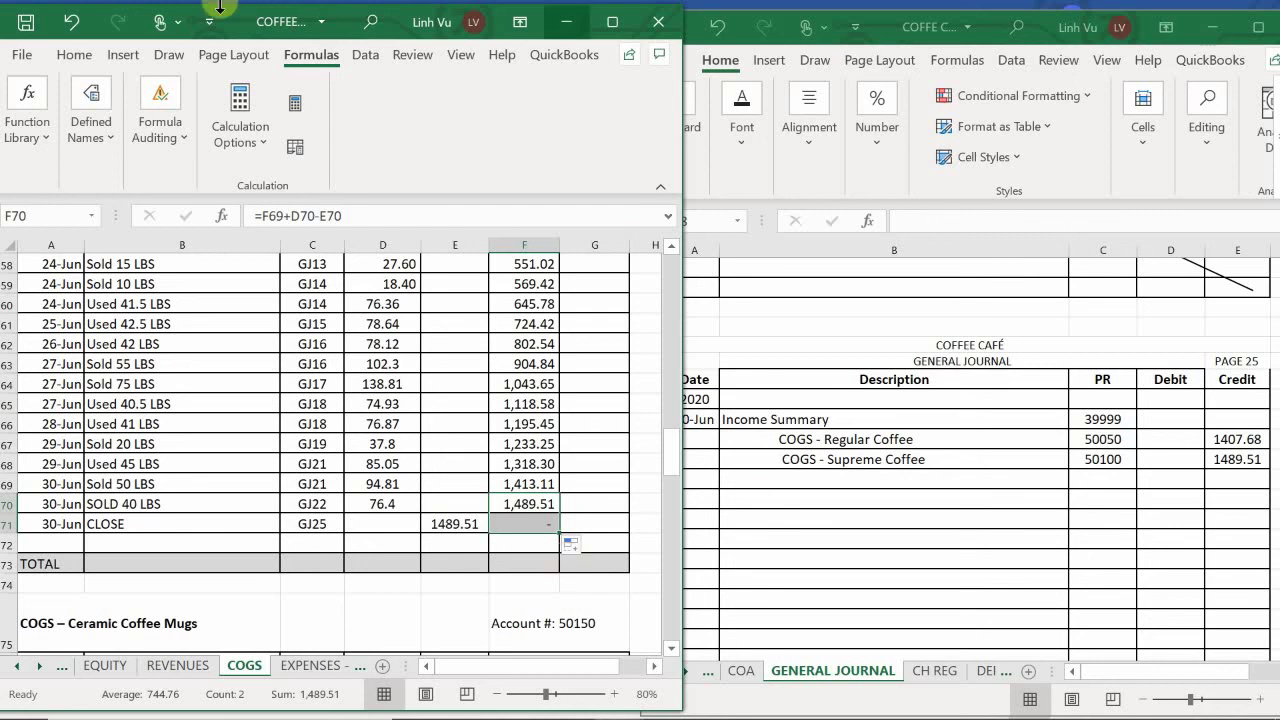
In the general journal, add the indented description "COGS - Ceramic Coffee Mugs" in row 1018, below the Supreme Coffee line
left_click(184, 480)
scroll(184, 475, "down", 1)
scroll(184, 470, "down", 4)
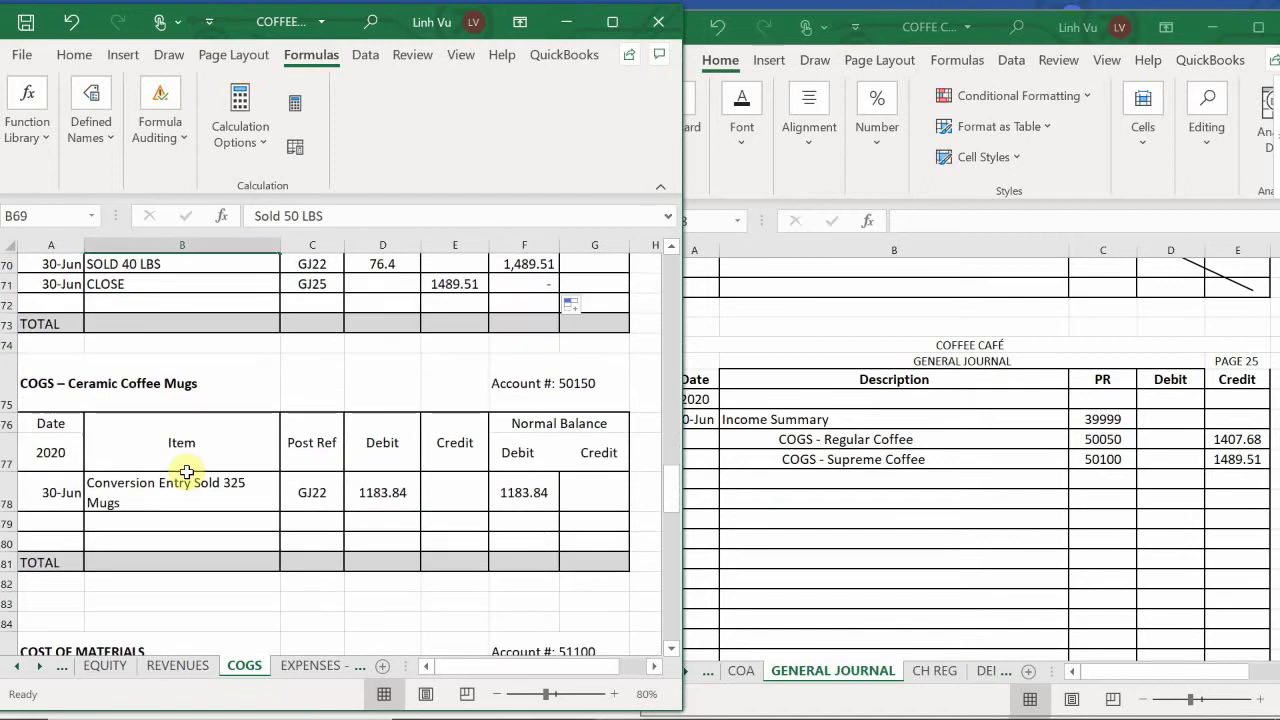
scroll(186, 472, "down", 1)
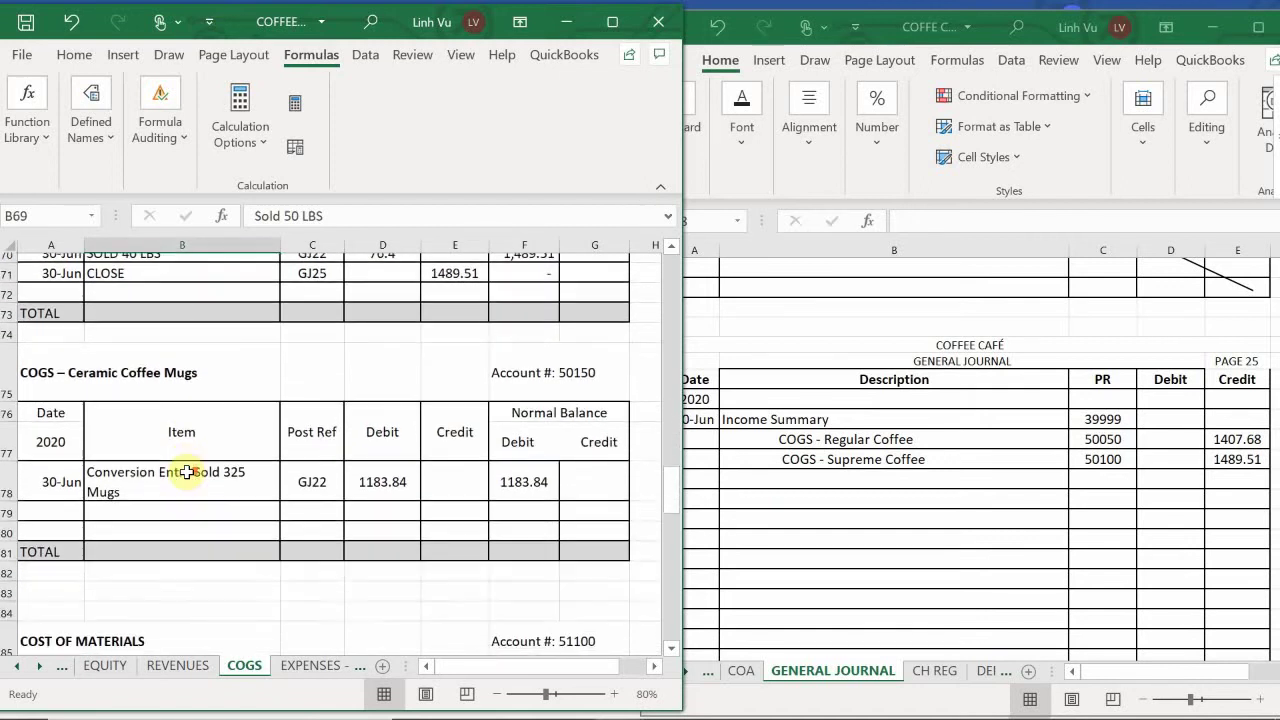
left_click(766, 491)
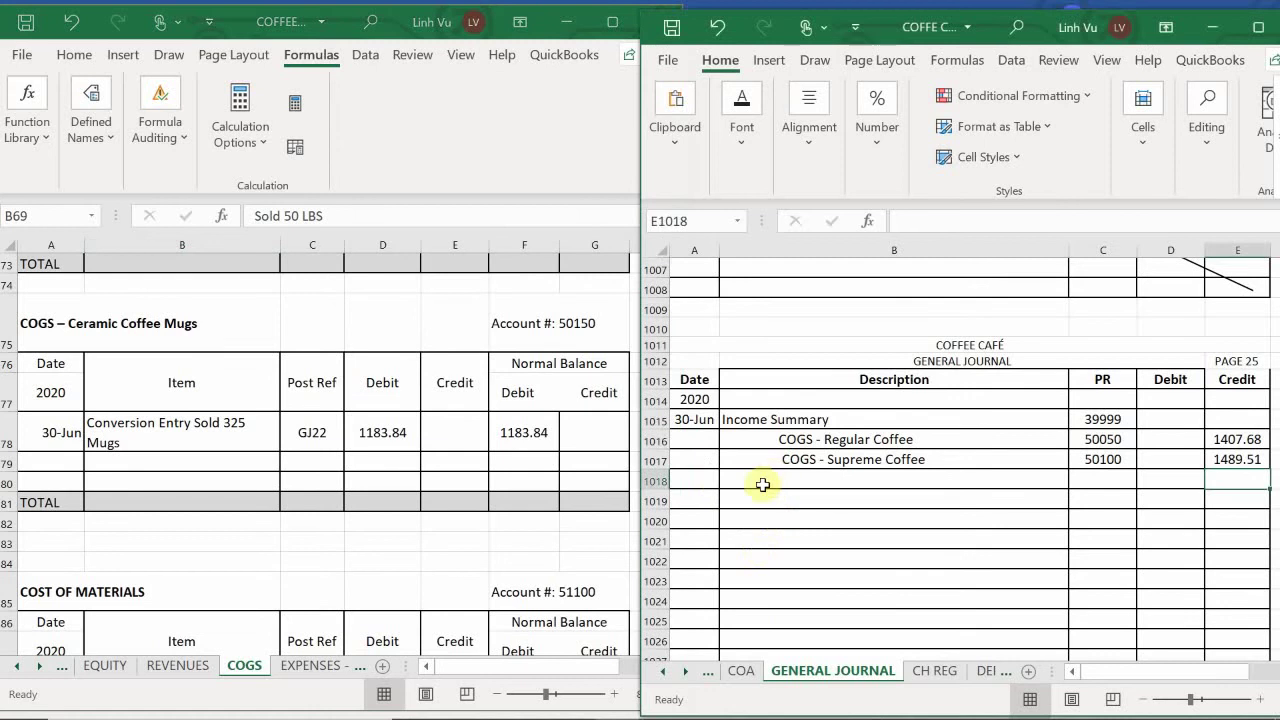
left_click(751, 484)
key("F2")
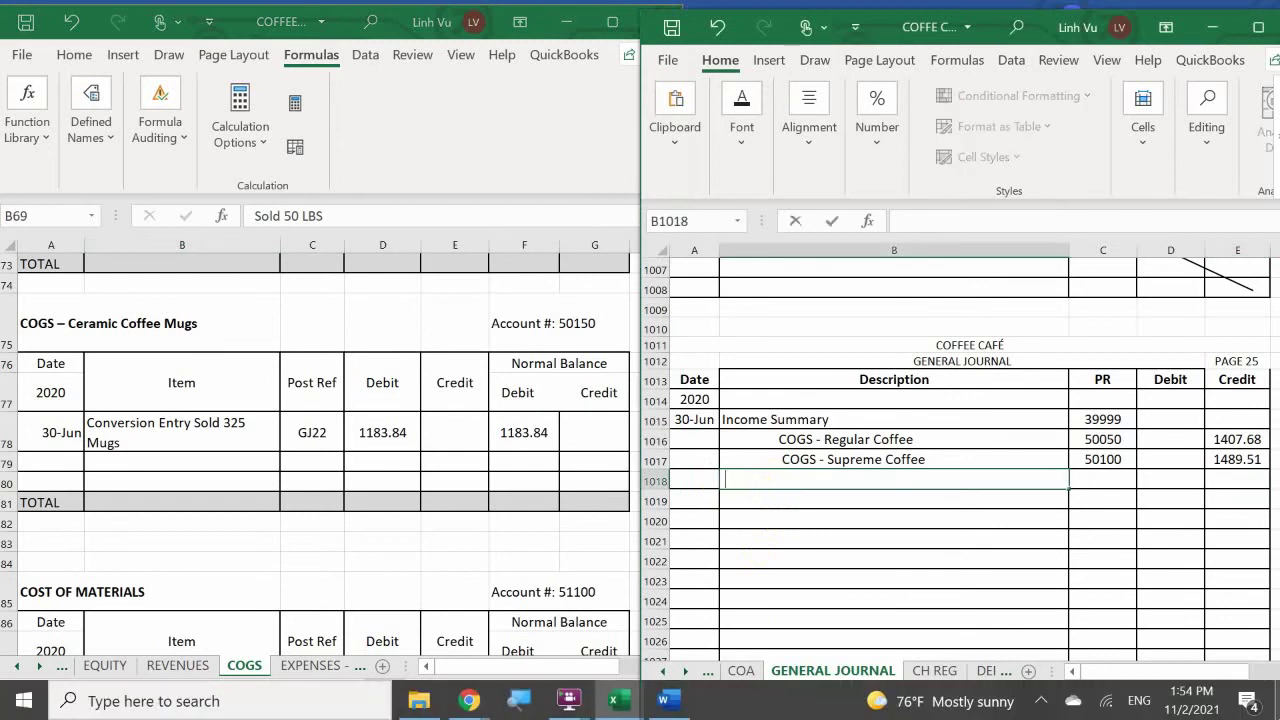
type("CO")
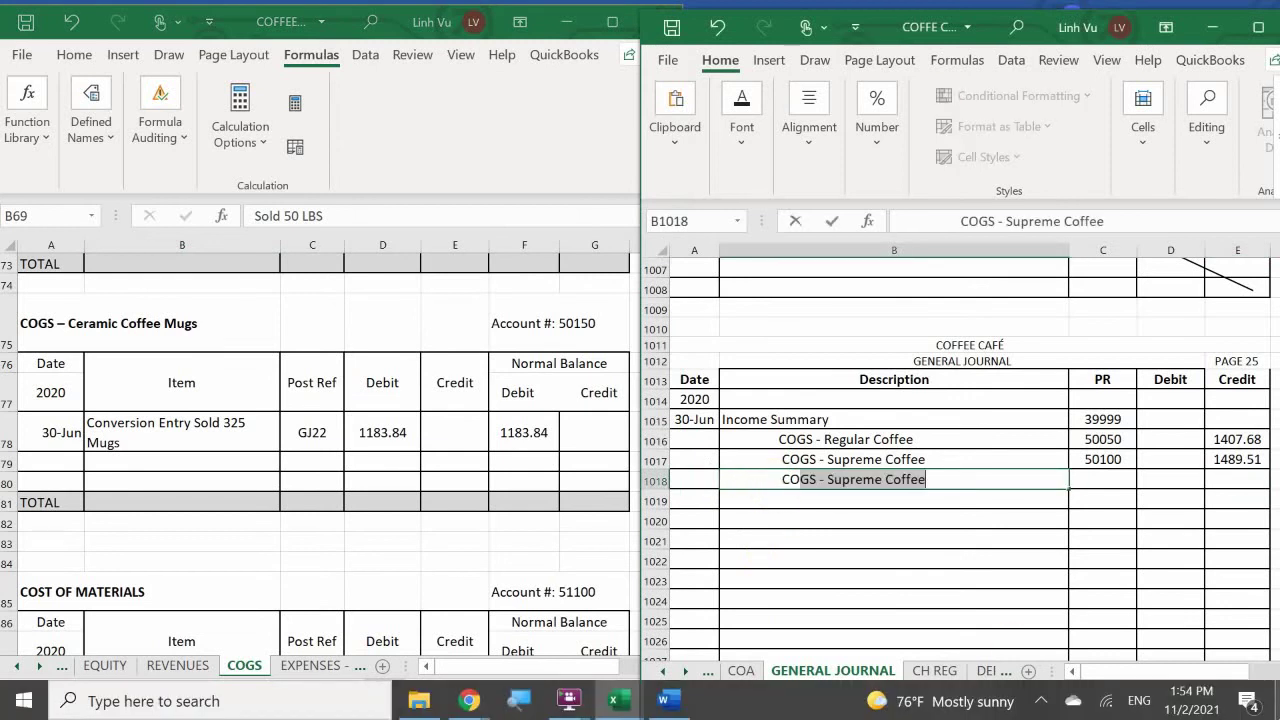
type("GS - Cer")
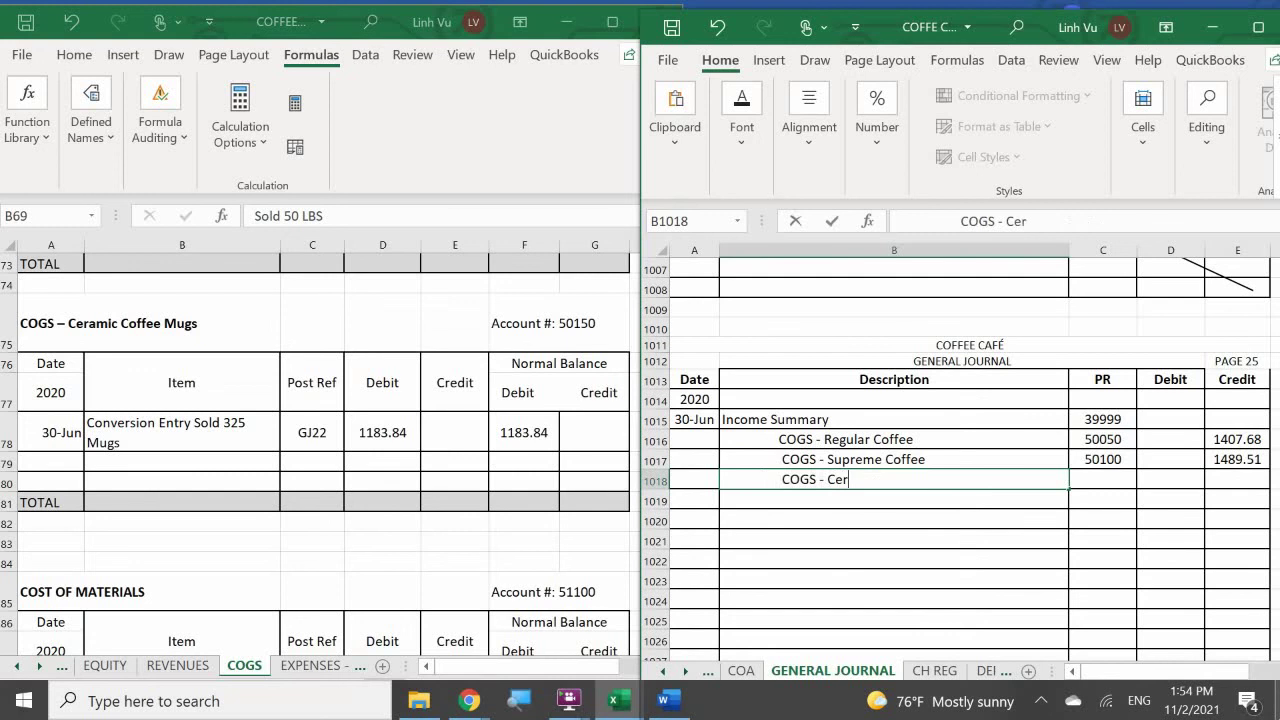
type("amic Coffee Mugs")
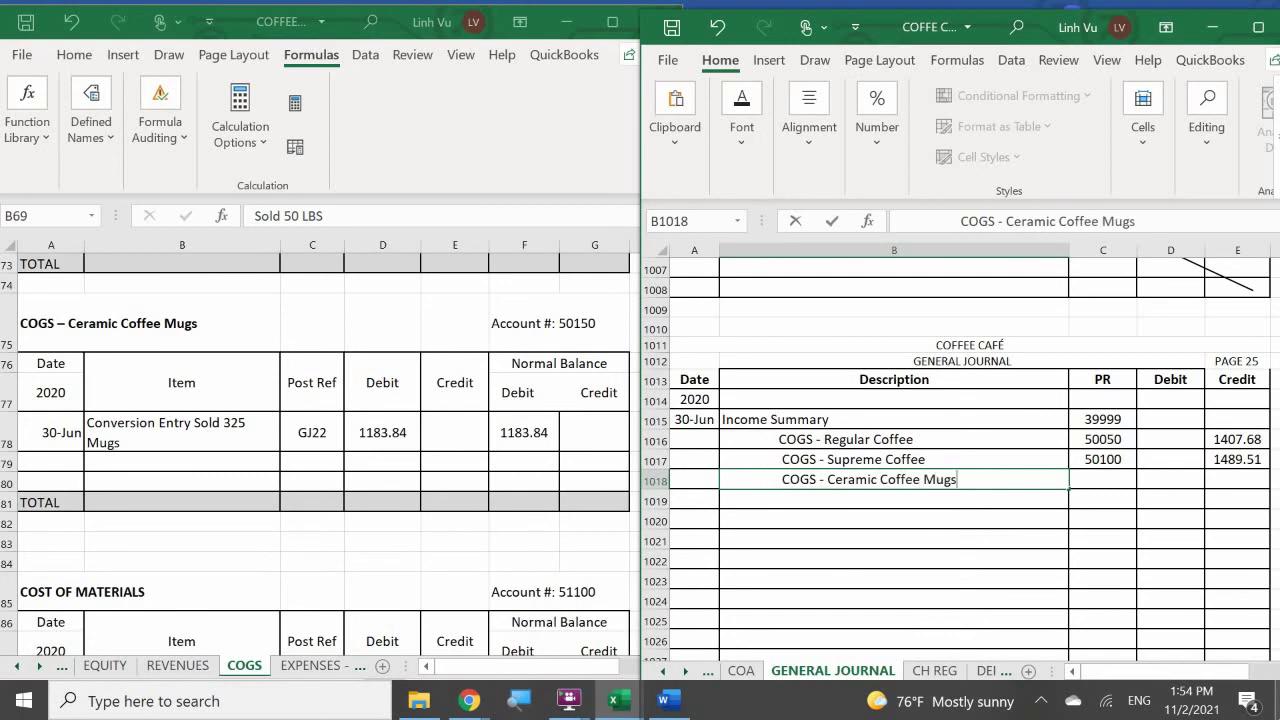
key("Tab")
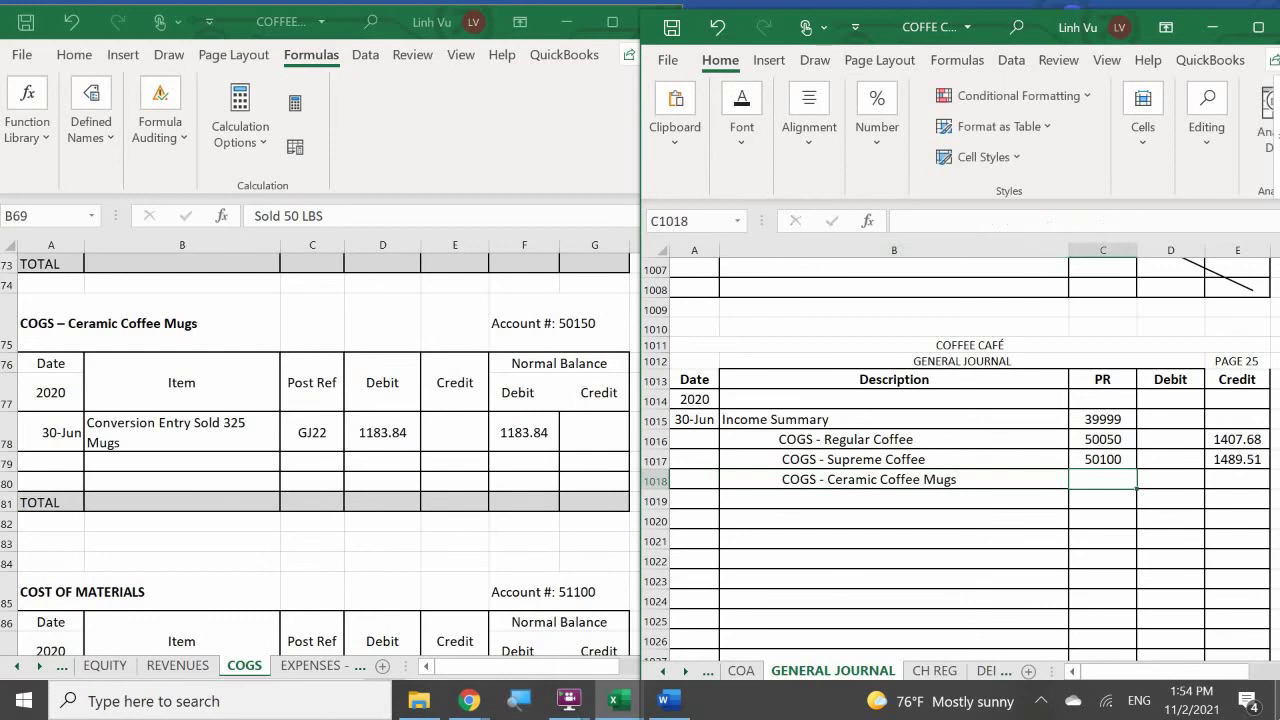
Complete the Ceramic Coffee Mugs journal line with PR 50150 and a credit of 1183.84
type("50150")
key("Tab")
key("Down")
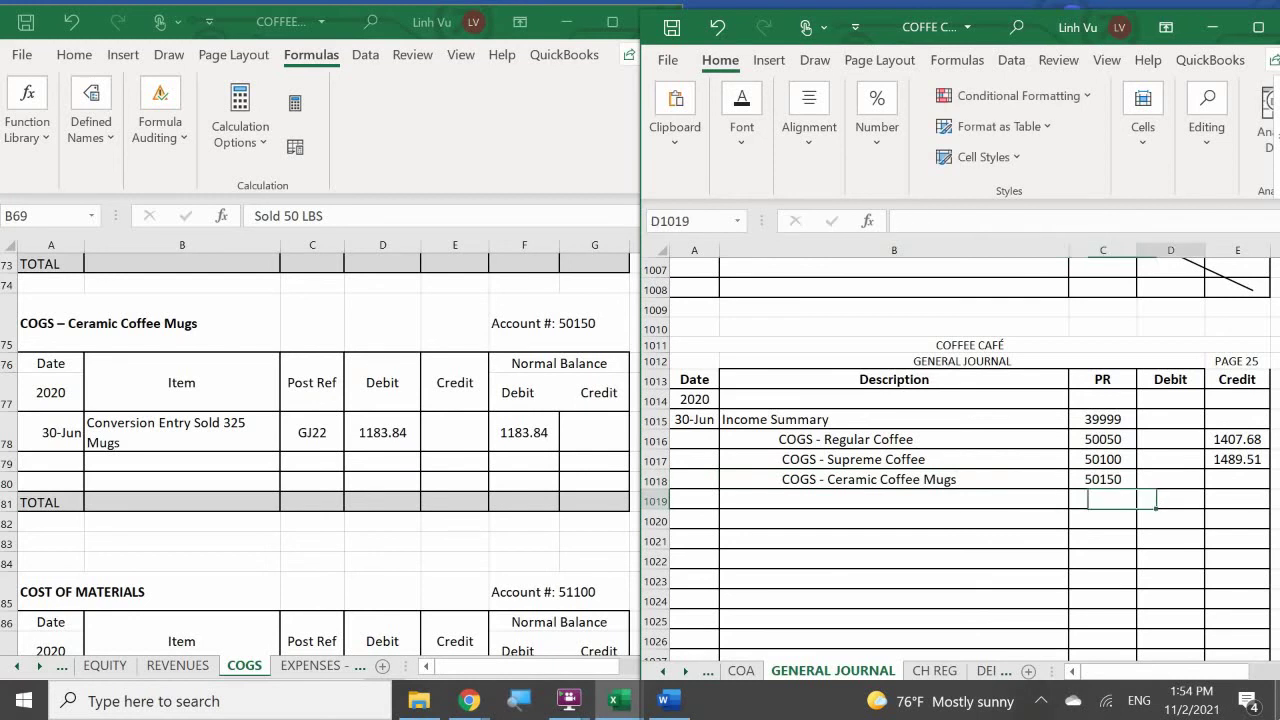
left_click(1237, 479)
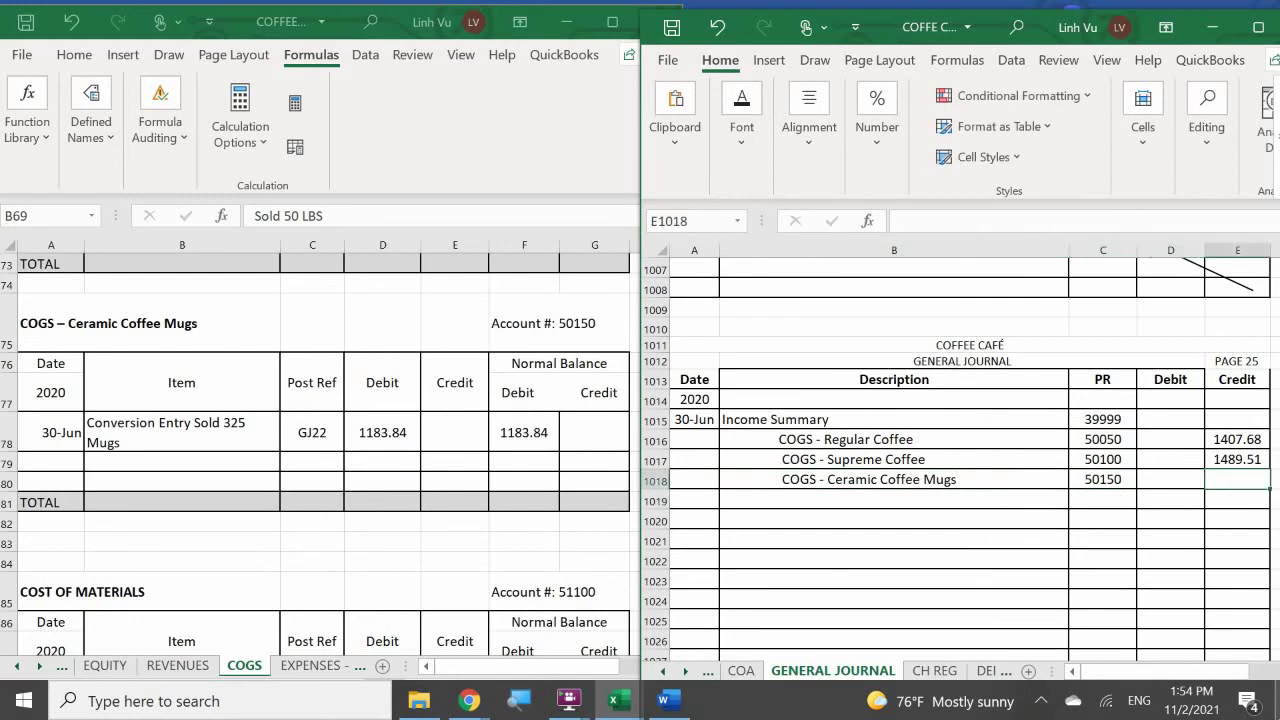
type("1183.84")
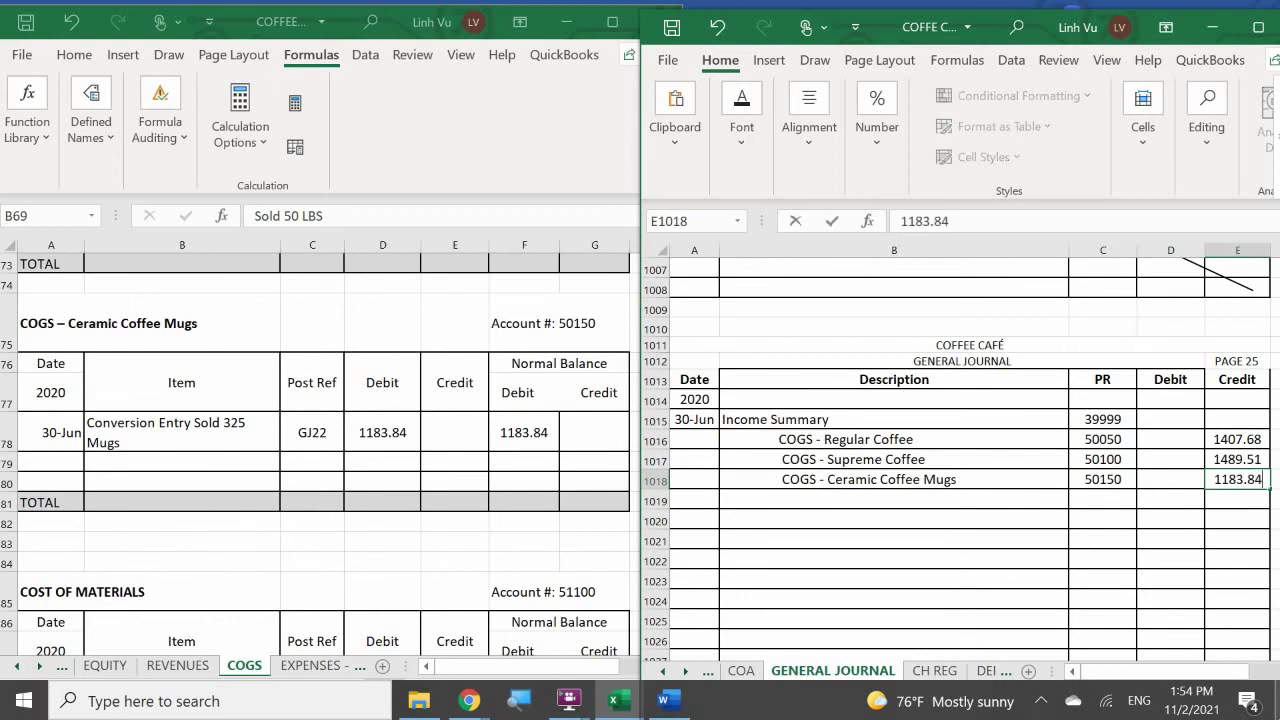
key("Return")
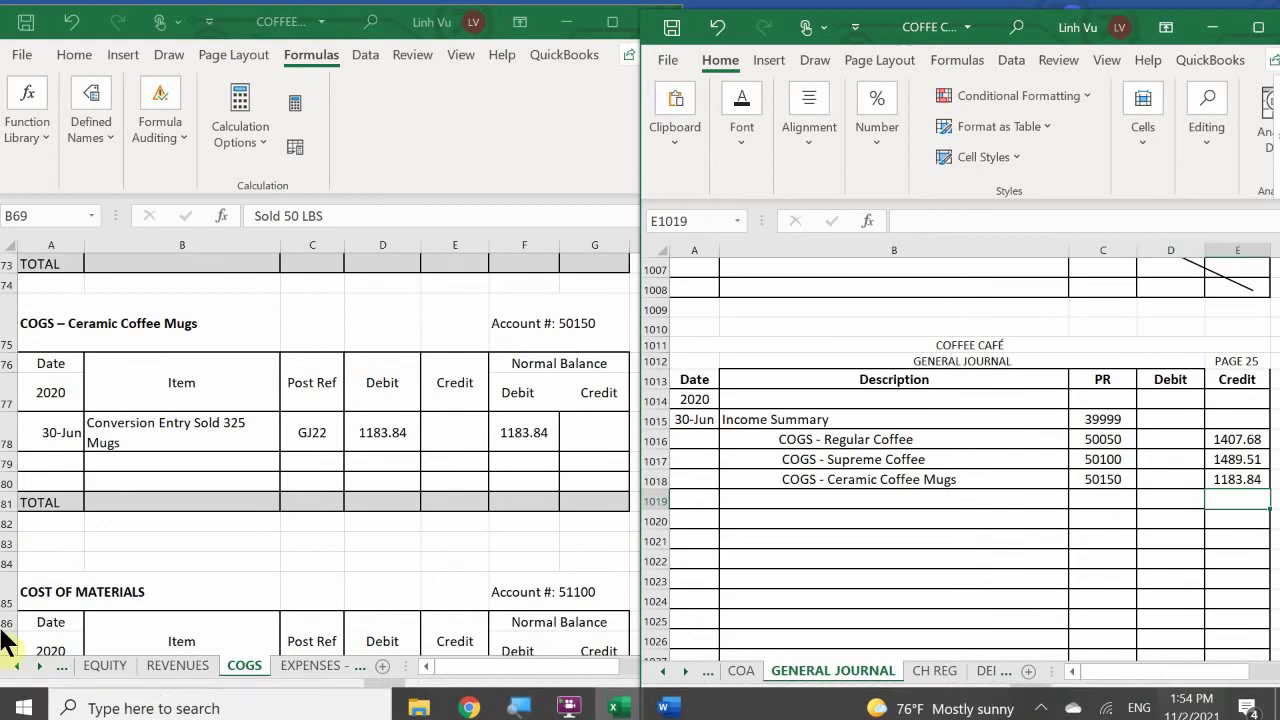
In the COGS – Ceramic Coffee Mugs ledger, start a closing row in row 79 with date 30-Jun and item CLOSE
left_click(37, 459)
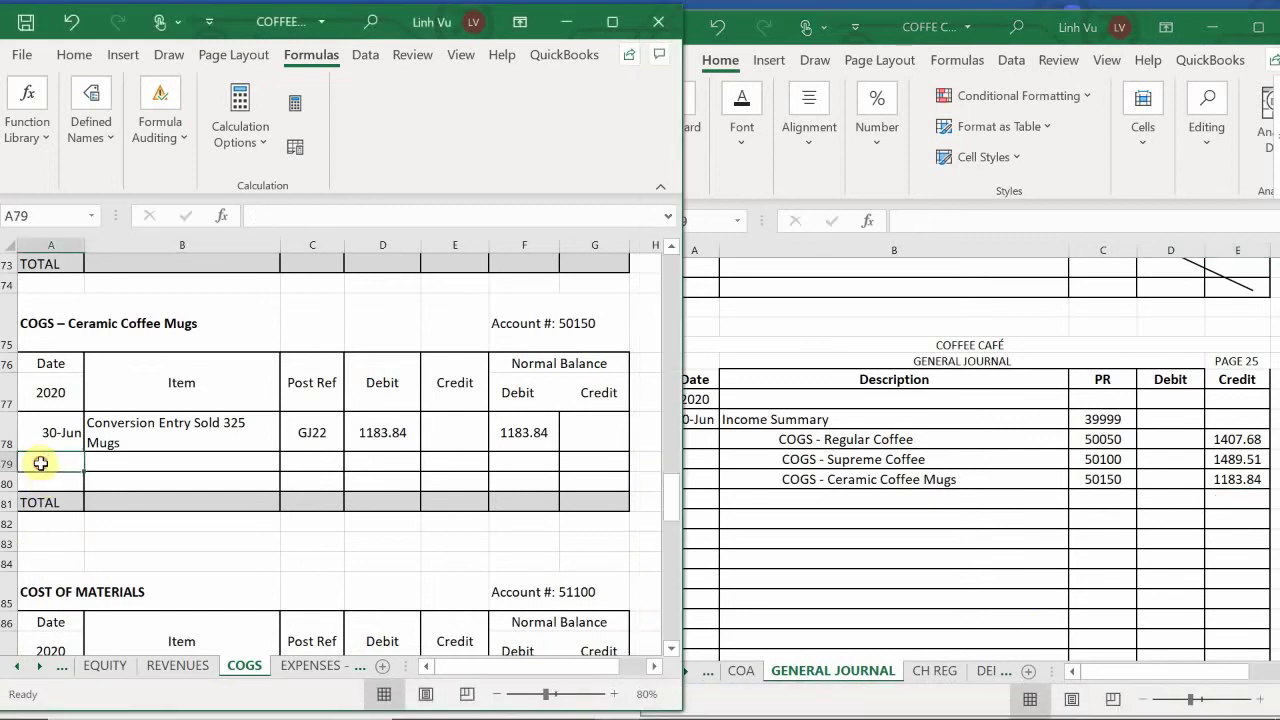
type("6/30")
key("Return")
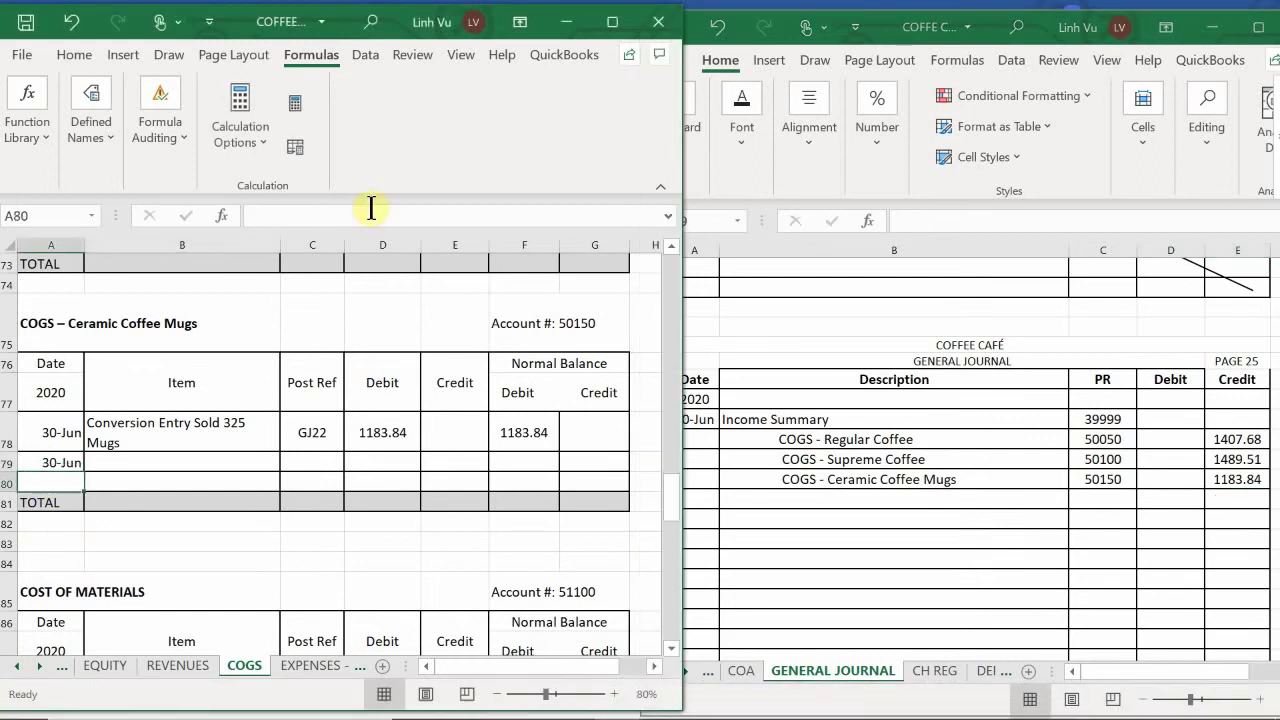
key("Up")
key("Right")
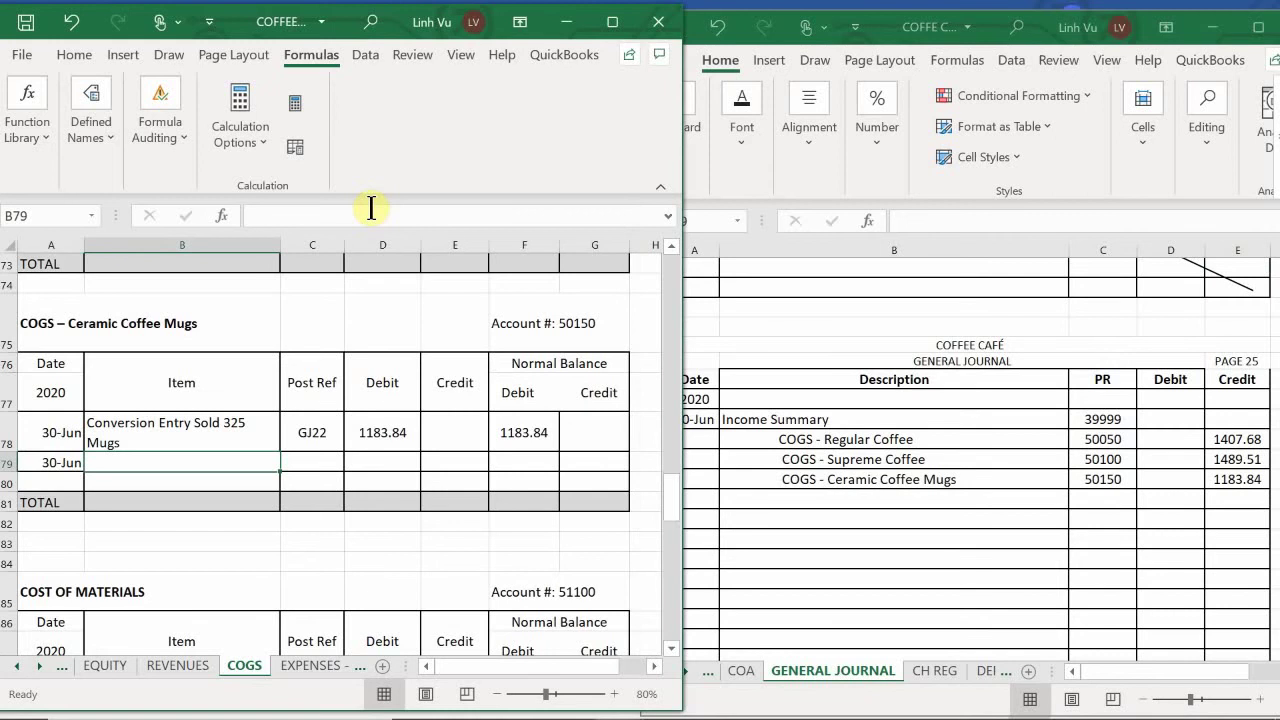
type("C")
type("los")
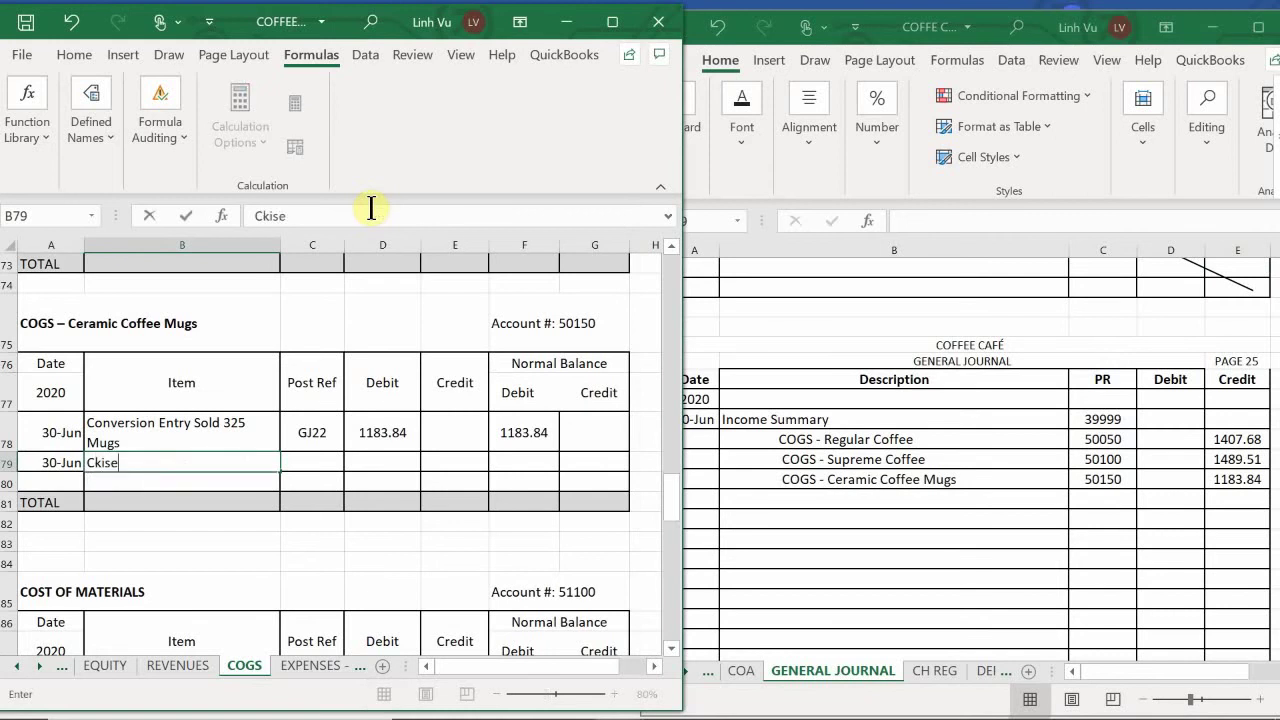
key("BackSpace")
key("BackSpace")
key("BackSpace")
type("k")
type("CL")
key("BackSpace")
key("BackSpace")
type("CLOSE")
key("Tab")
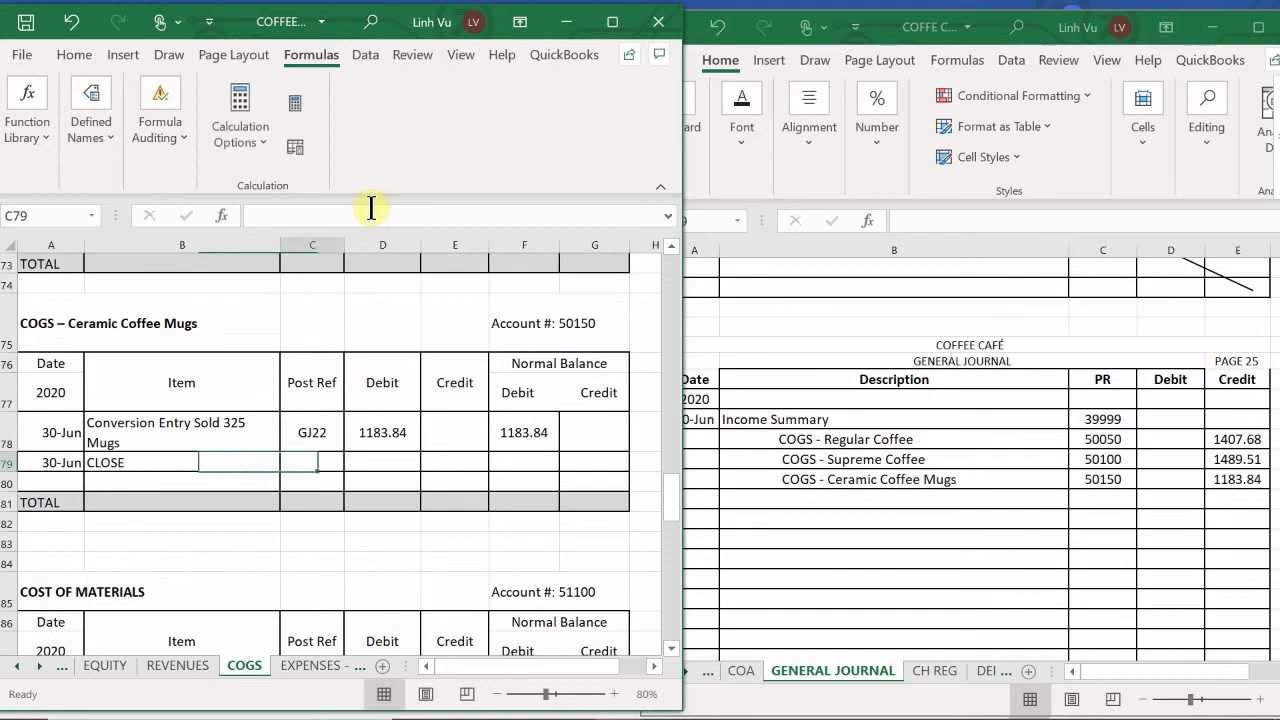
Give the Ceramic Coffee Mugs closing row the post ref GJ25 and a credit of 1183.84
type("GJ25")
key("Tab")
key("Tab")
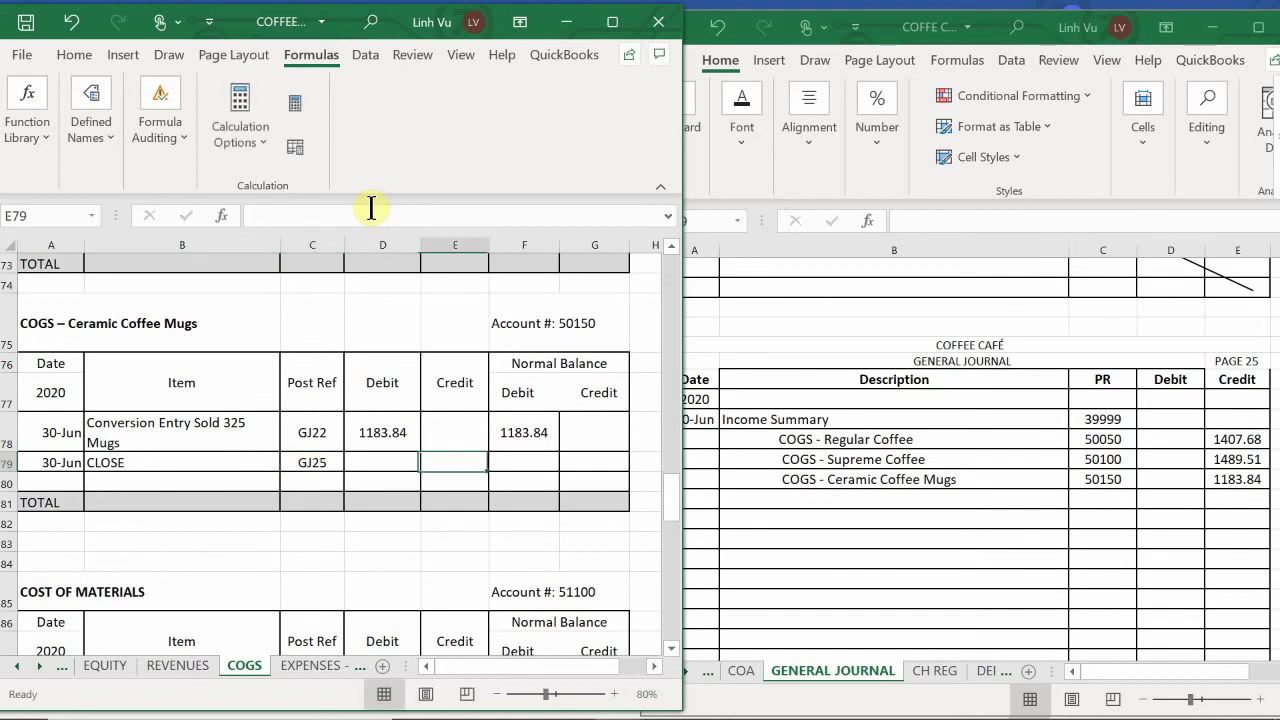
type("1183.84")
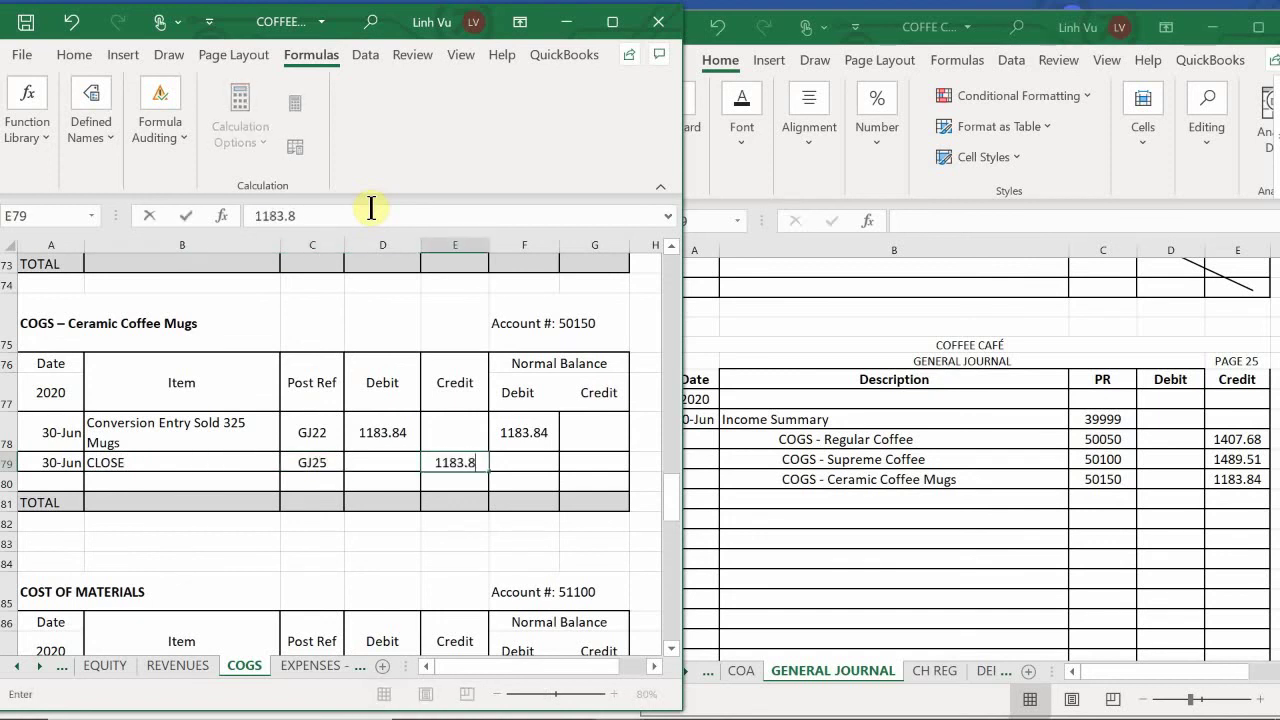
key("Return")
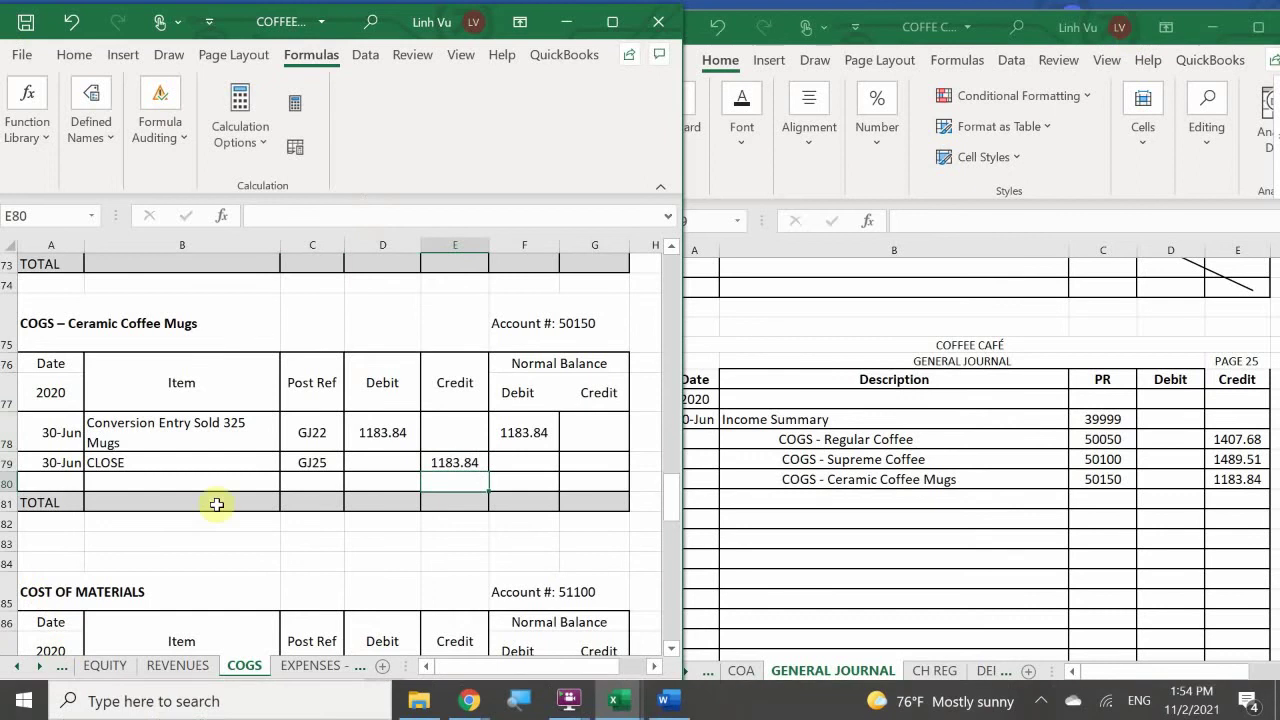
Calculate the debit balance of the Ceramic Coffee Mugs closing row in F79 with =F78+D79-E79
left_click(520, 446)
left_click(535, 463)
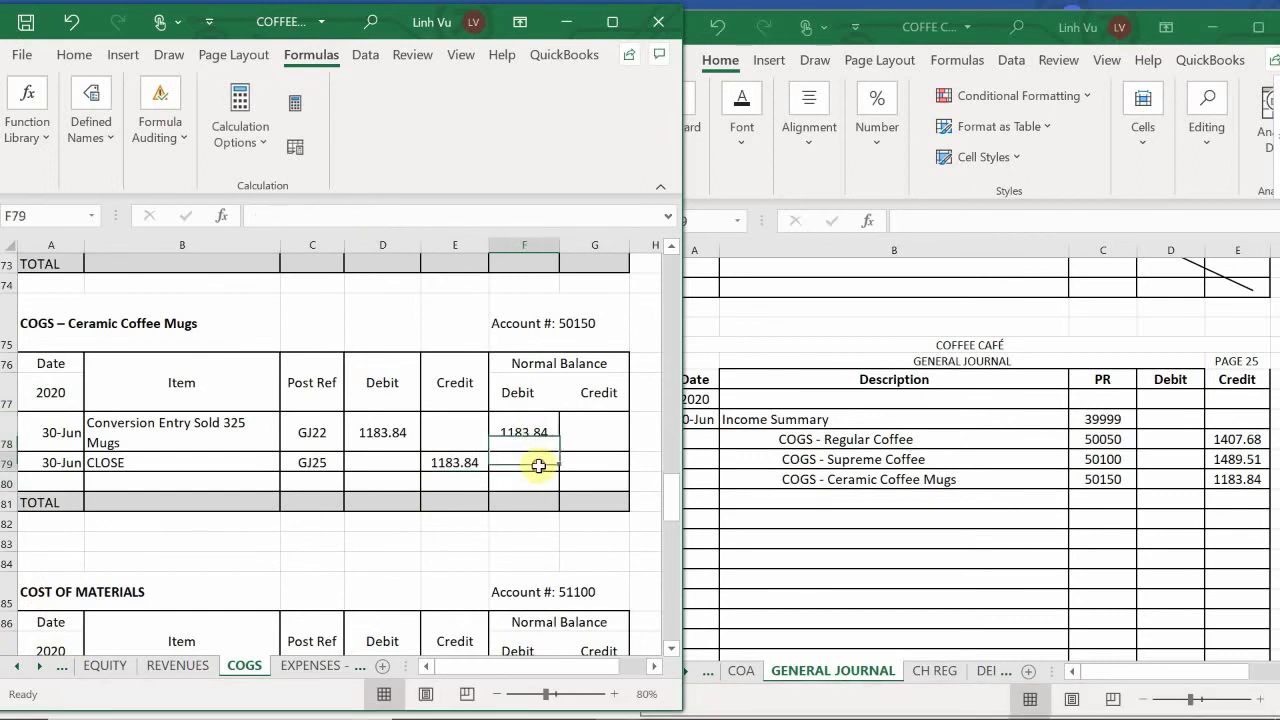
type("=F78+D79-+")
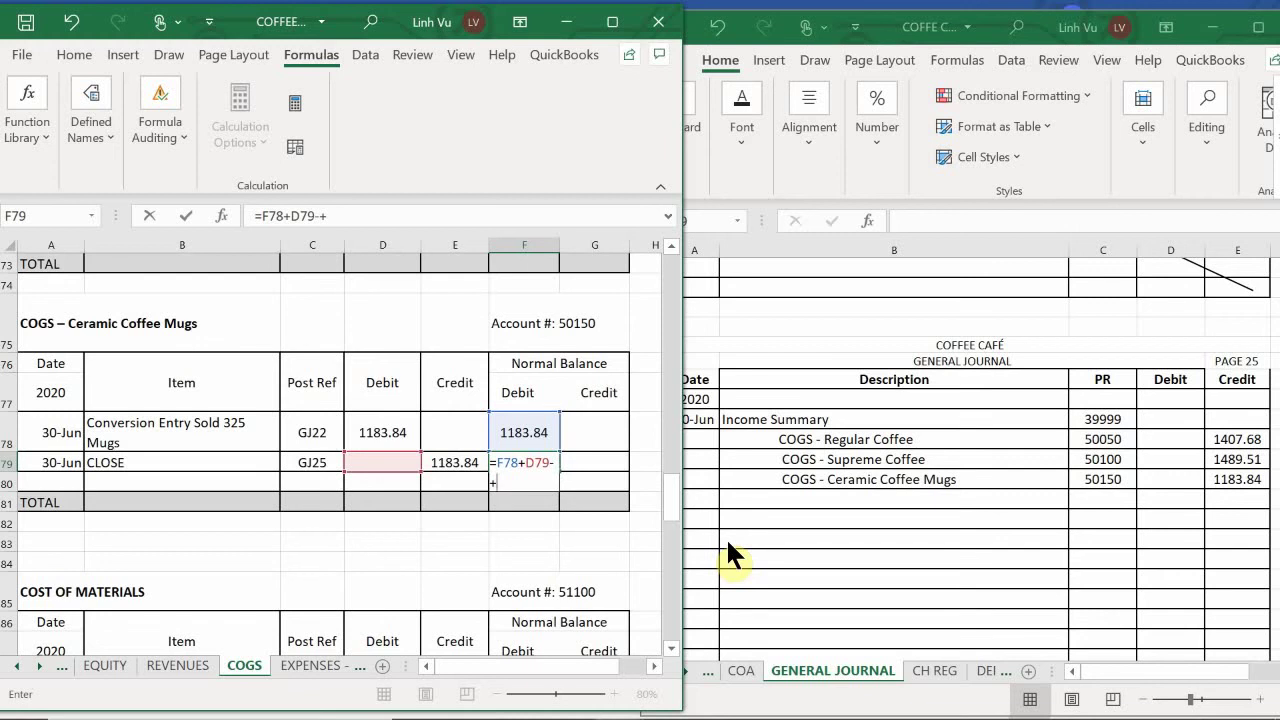
key("BackSpace")
type("E79")
key("Return")
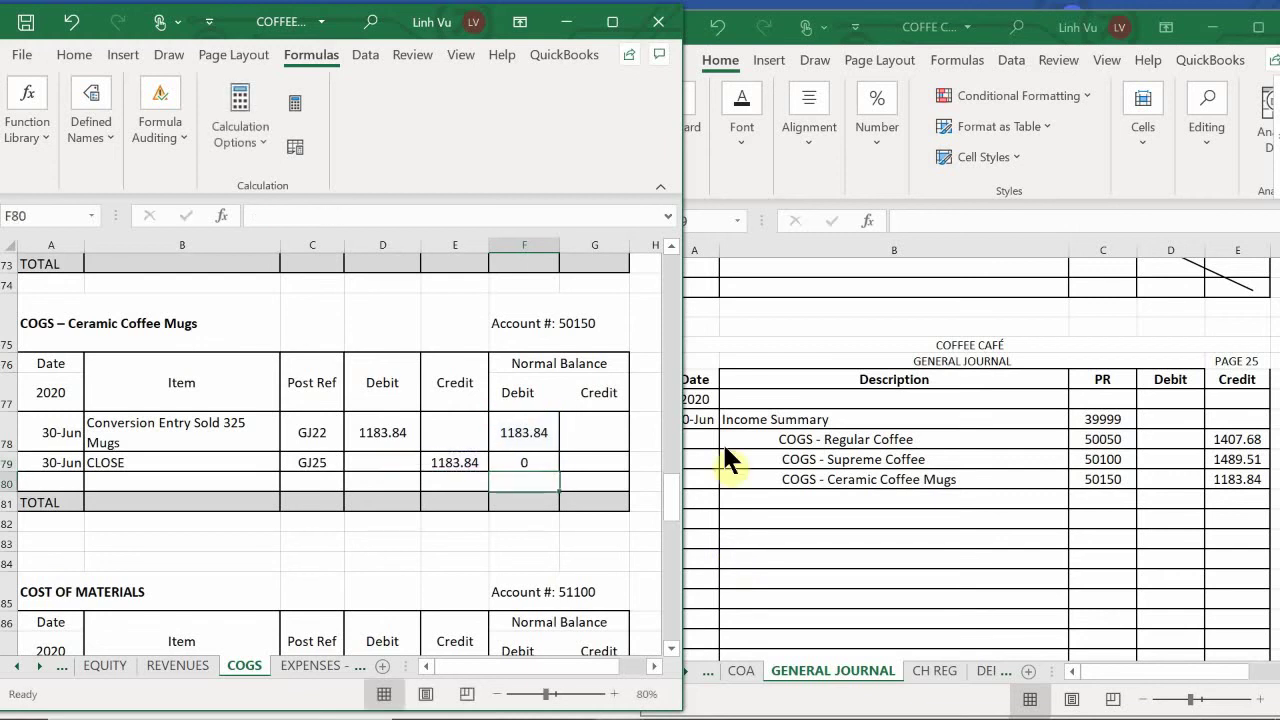
Add the journal description COM - Medium Coffee Cups in B1019, below the Ceramic Coffee Mugs line
left_click(324, 534)
scroll(380, 514, "down", 3)
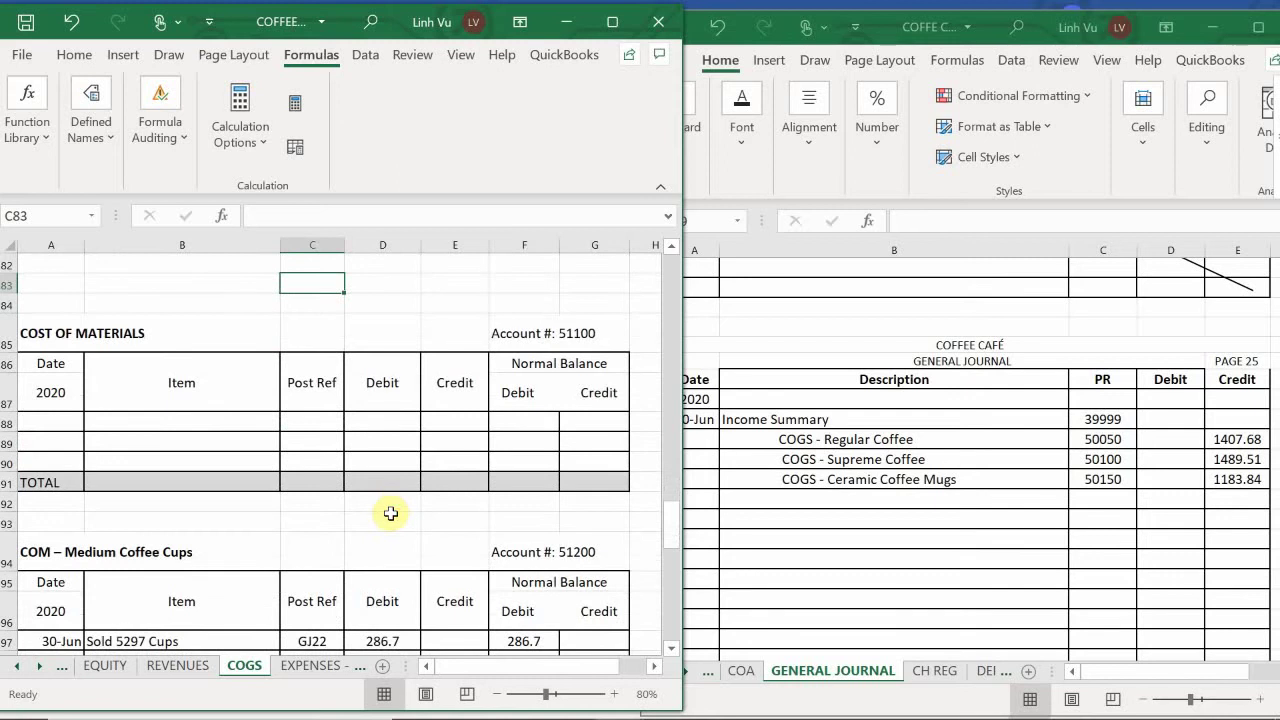
scroll(398, 502, "down", 3)
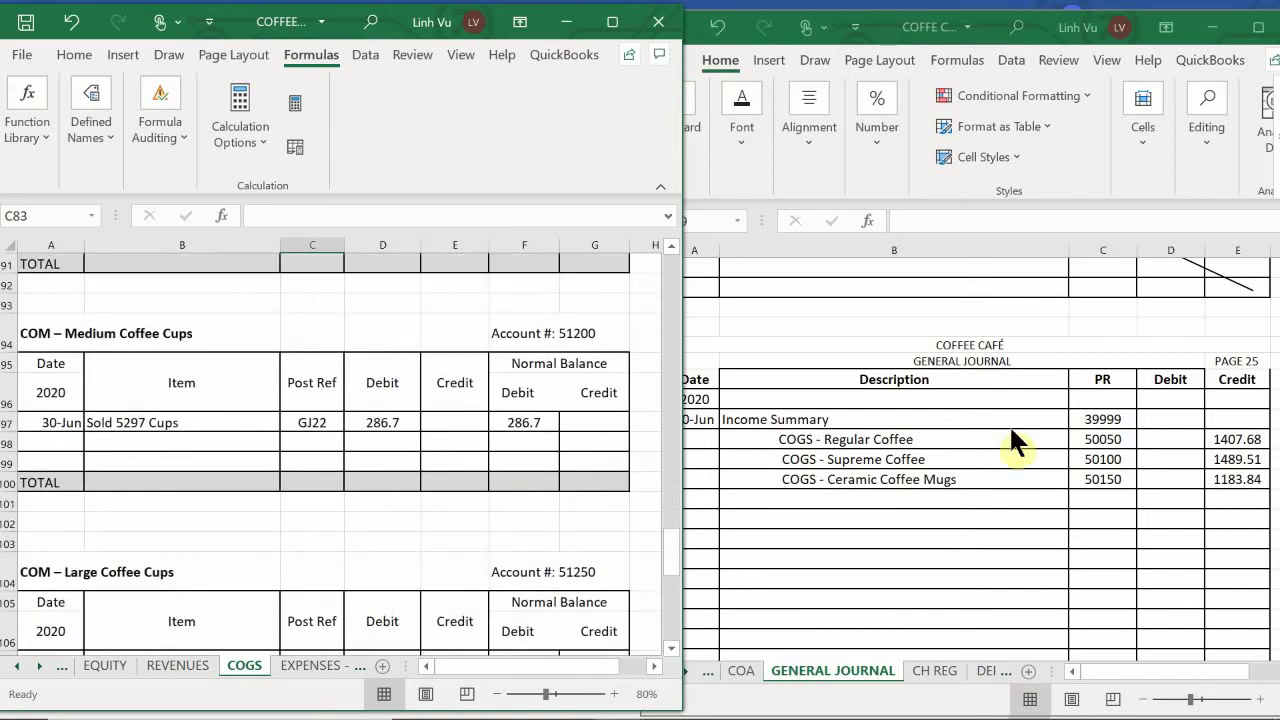
double_click(786, 494)
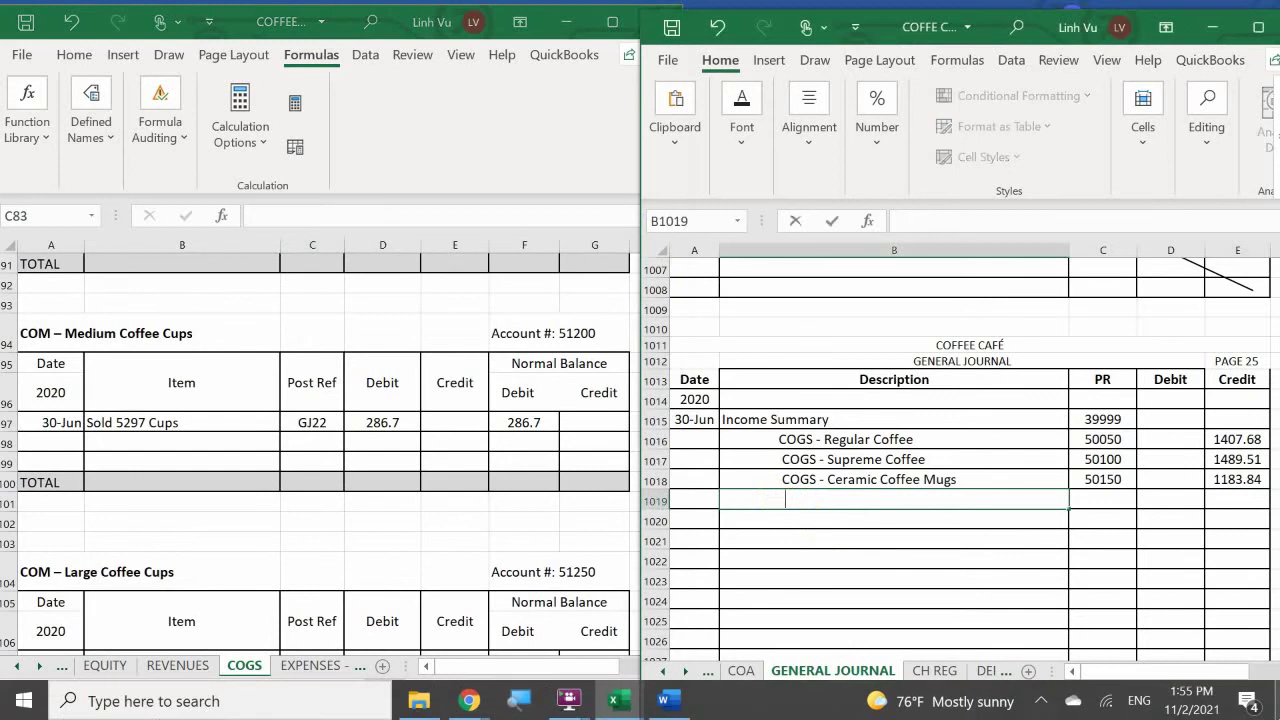
type("COM - Medi")
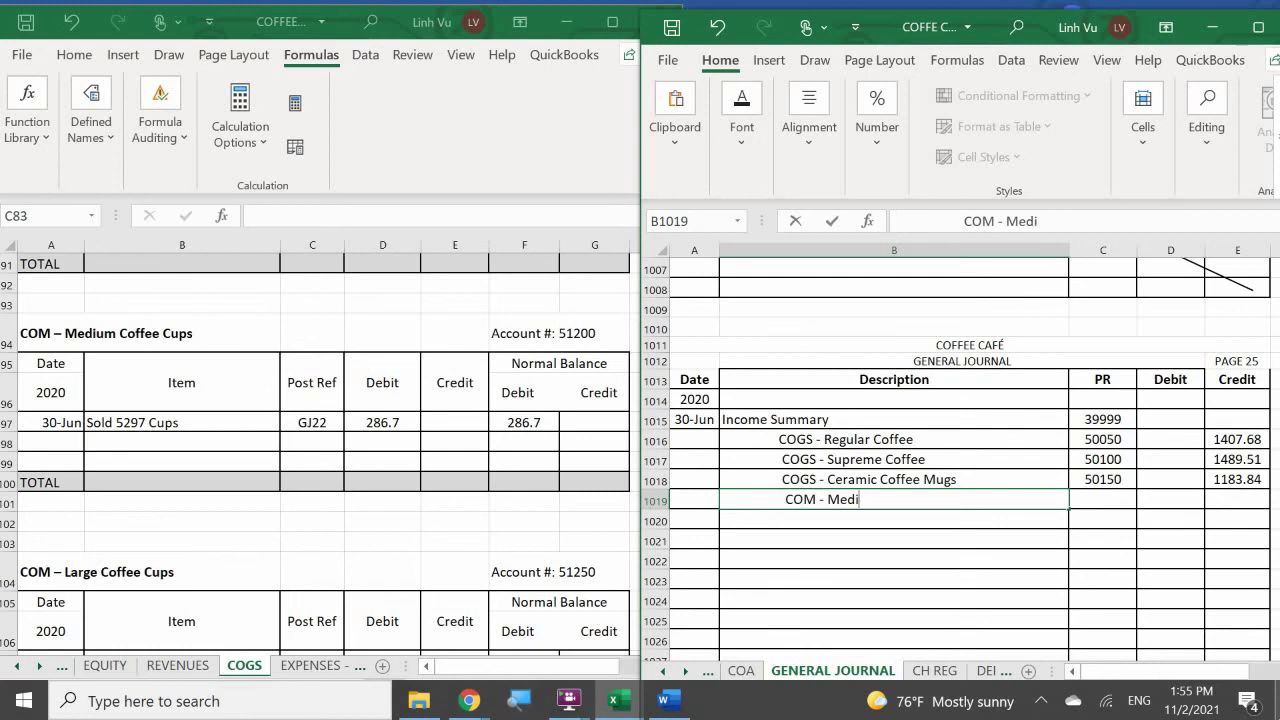
type("um Cop")
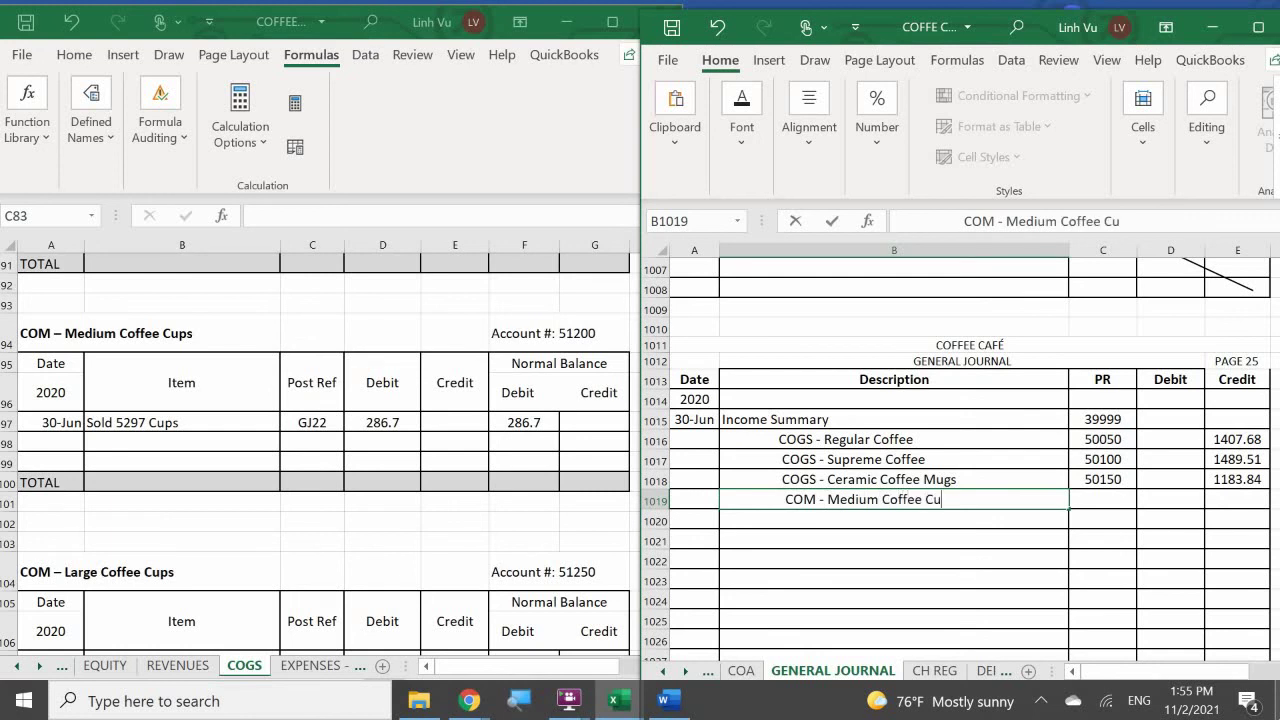
key("Tab")
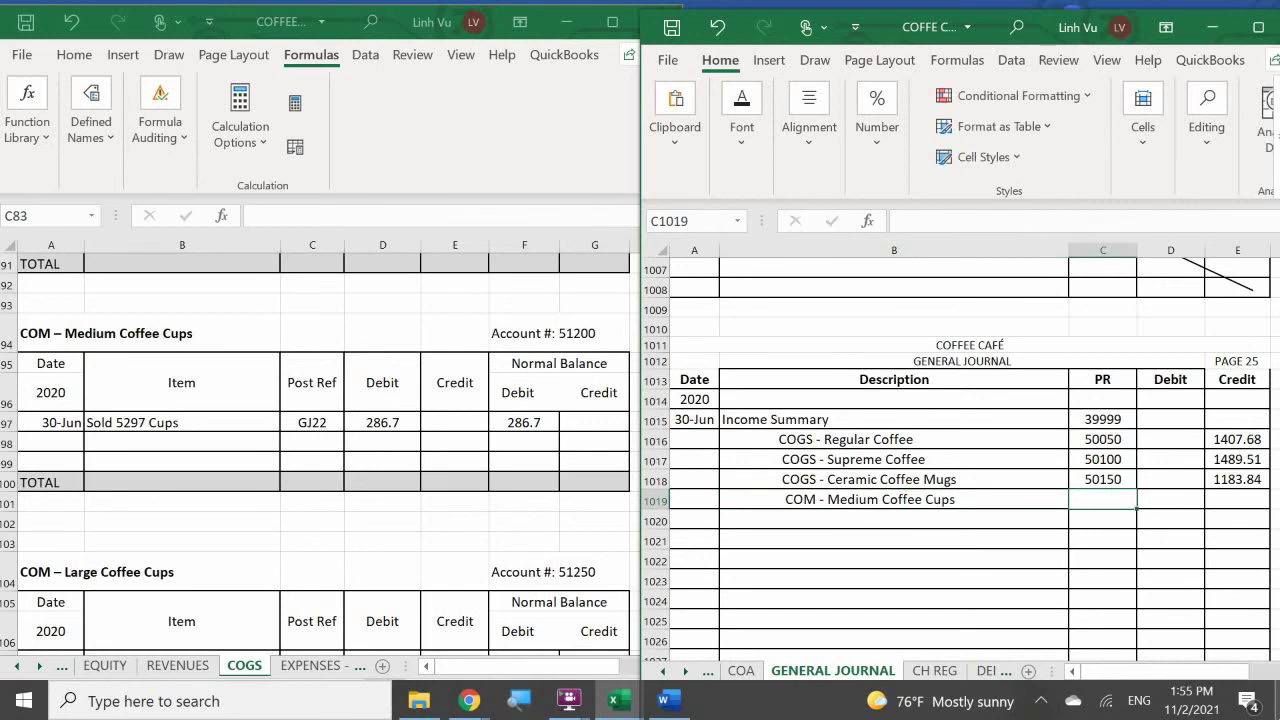
Complete the Medium Coffee Cups journal line with PR 51200 and a credit of 286.7
type("51200")
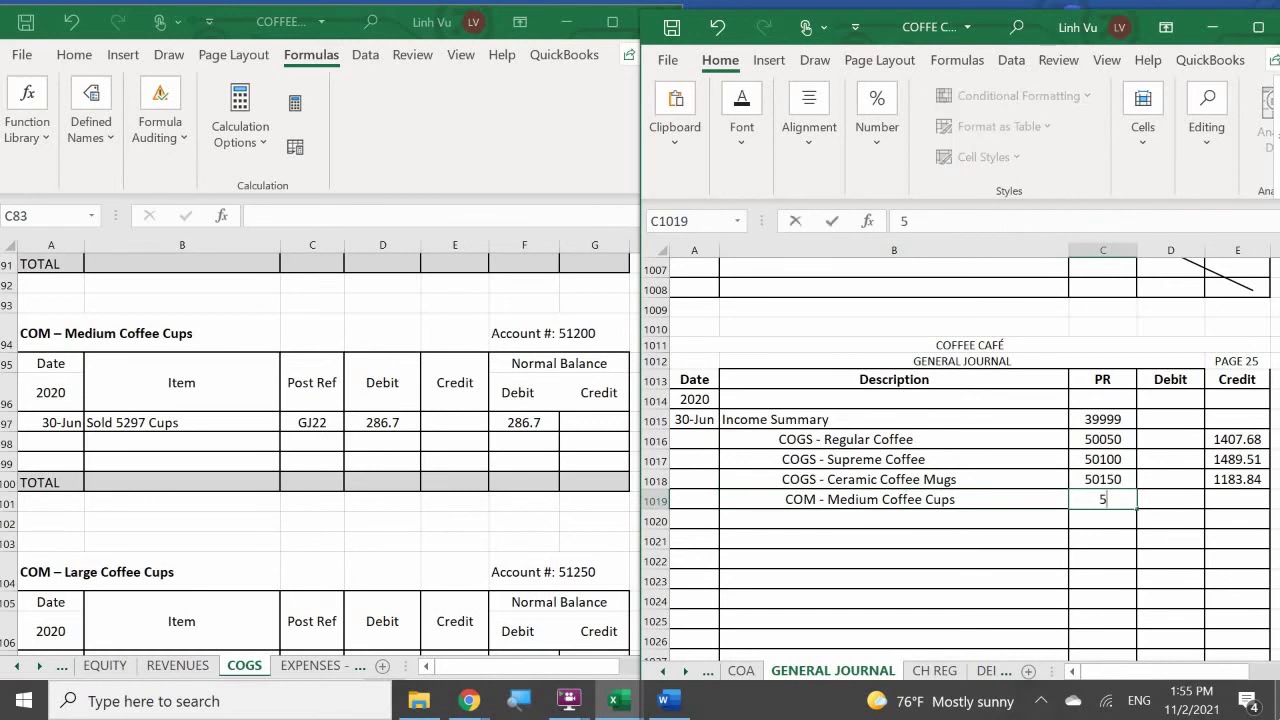
key("Tab")
key("Tab")
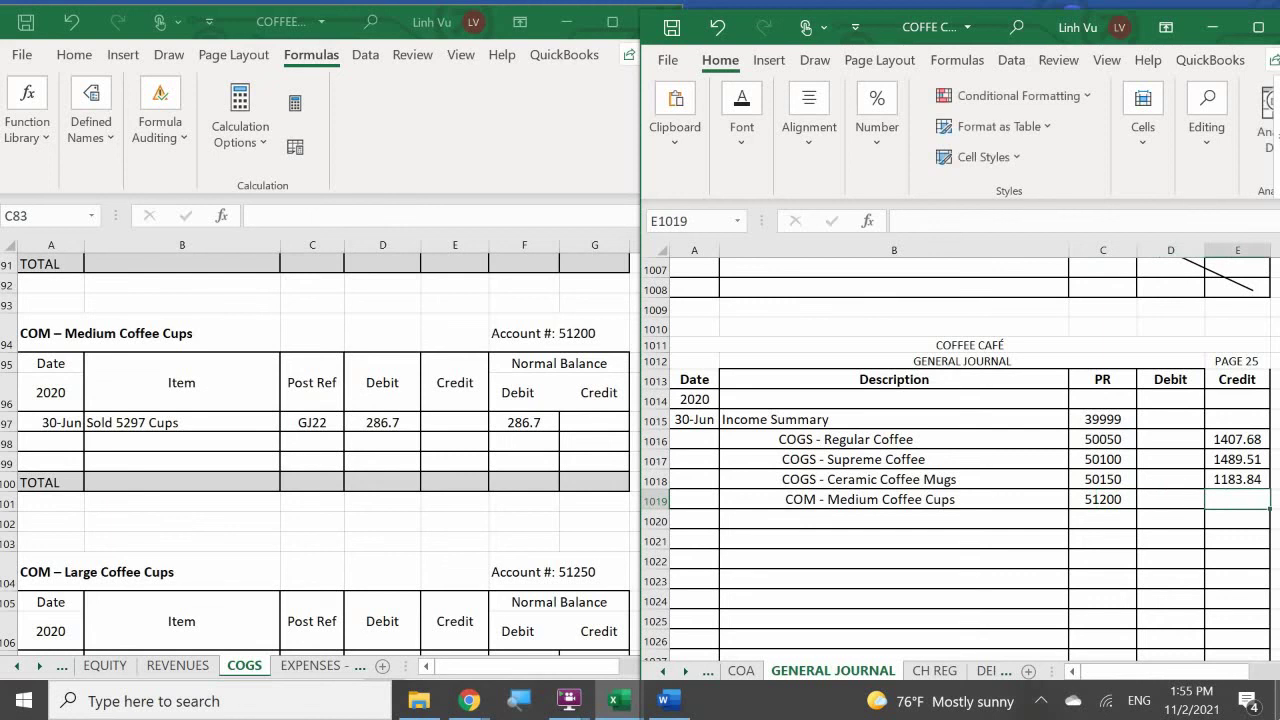
type("286.7")
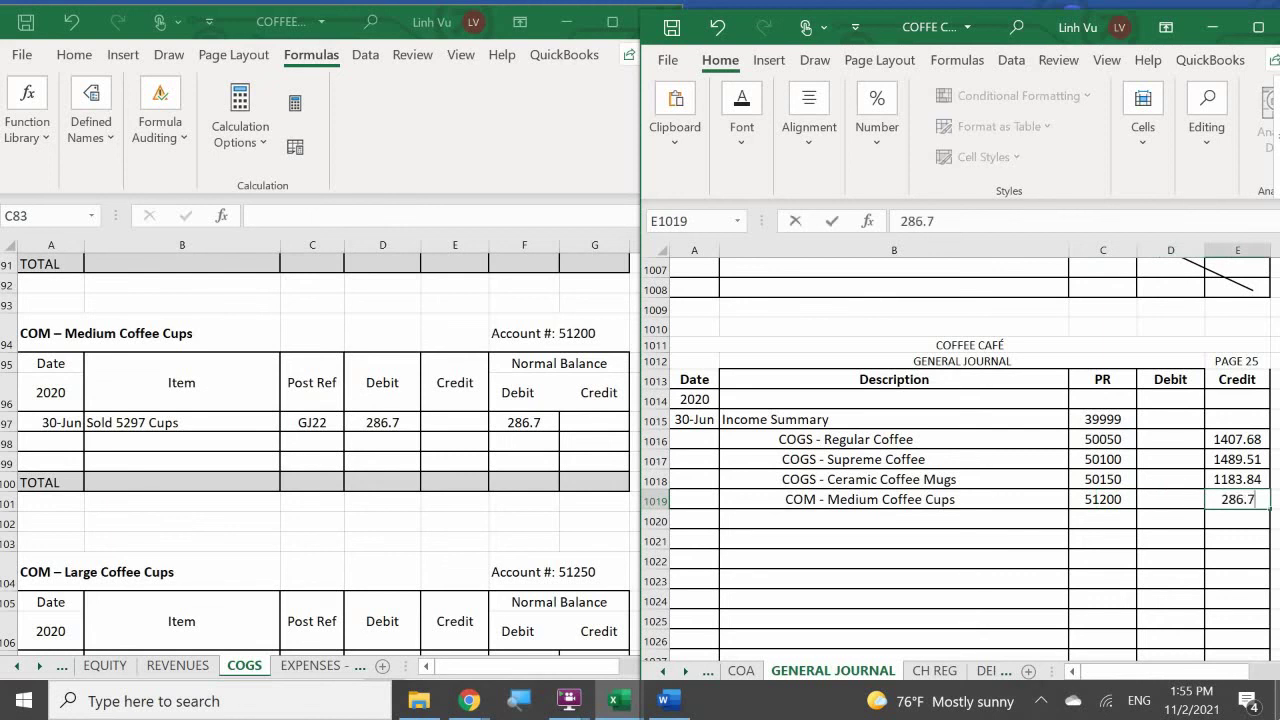
key("Return")
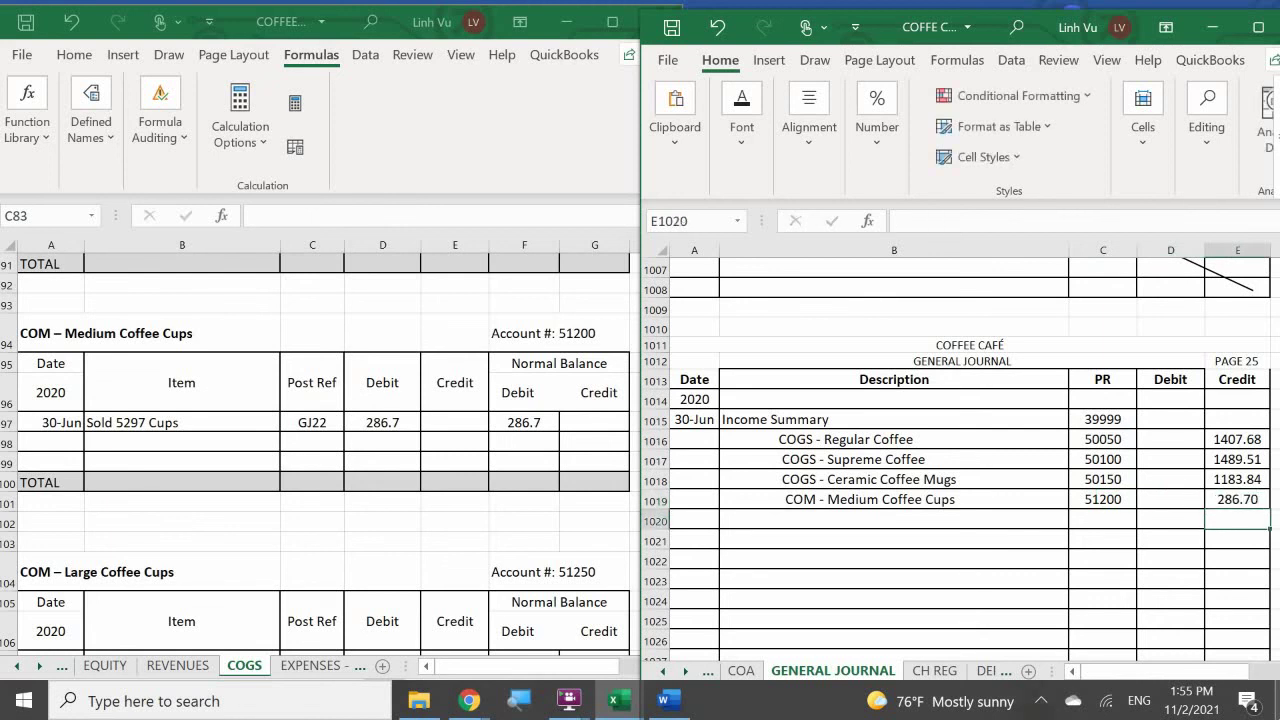
In the COM – Medium Coffee Cups ledger, start a closing row in row 98 with date 30-Jun and item CLOSE
left_click(50, 440)
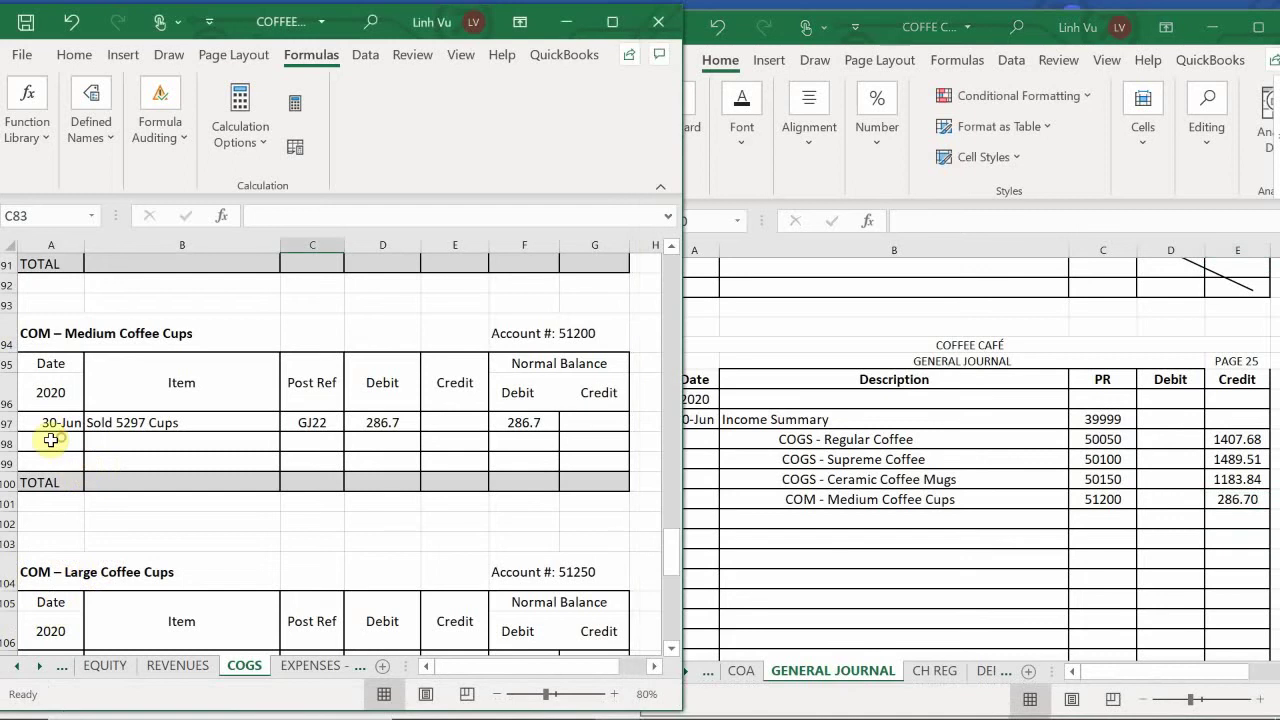
left_click(50, 440)
type("6/30")
key("Tab")
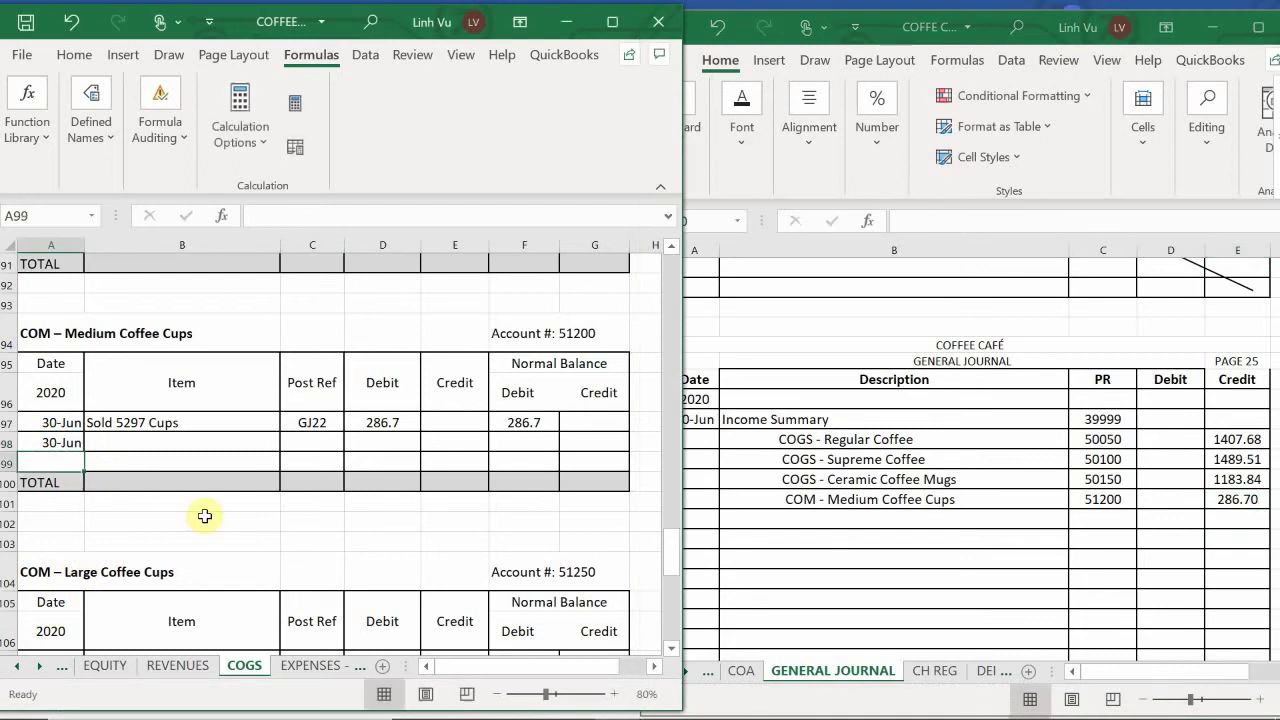
type("C")
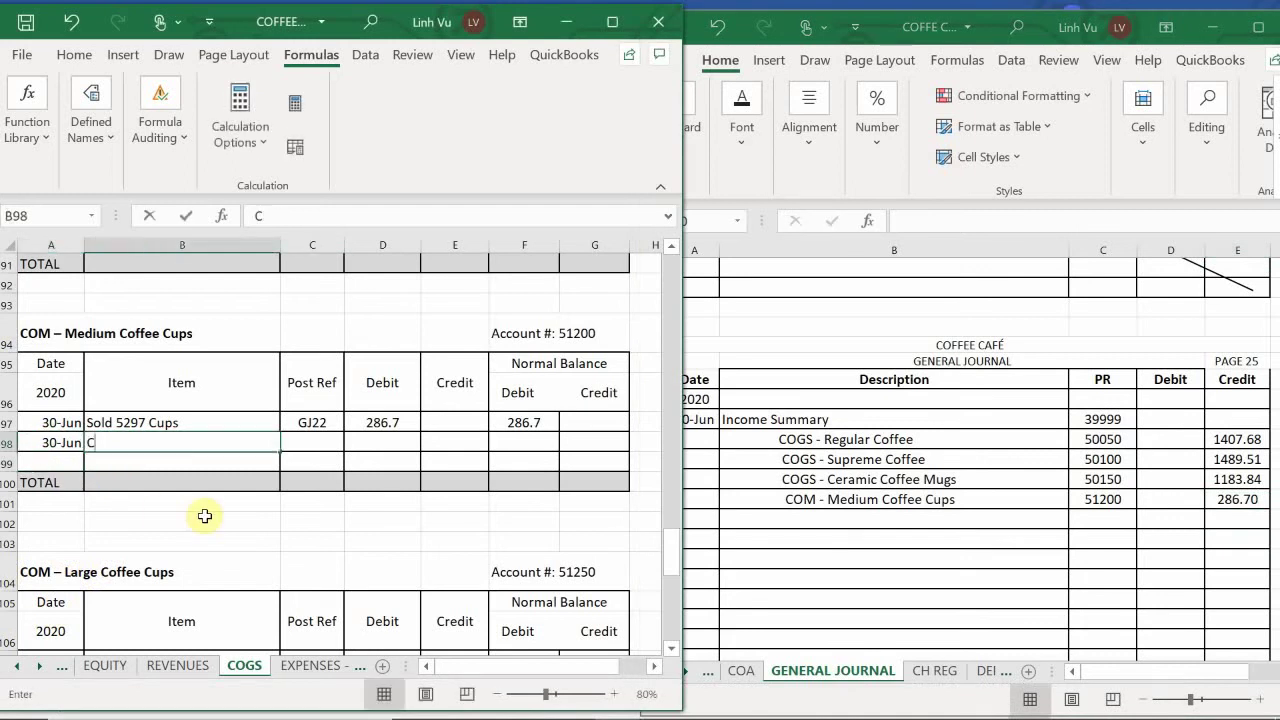
type("OS")
key("BackSpace")
key("BackSpace")
type(":L")
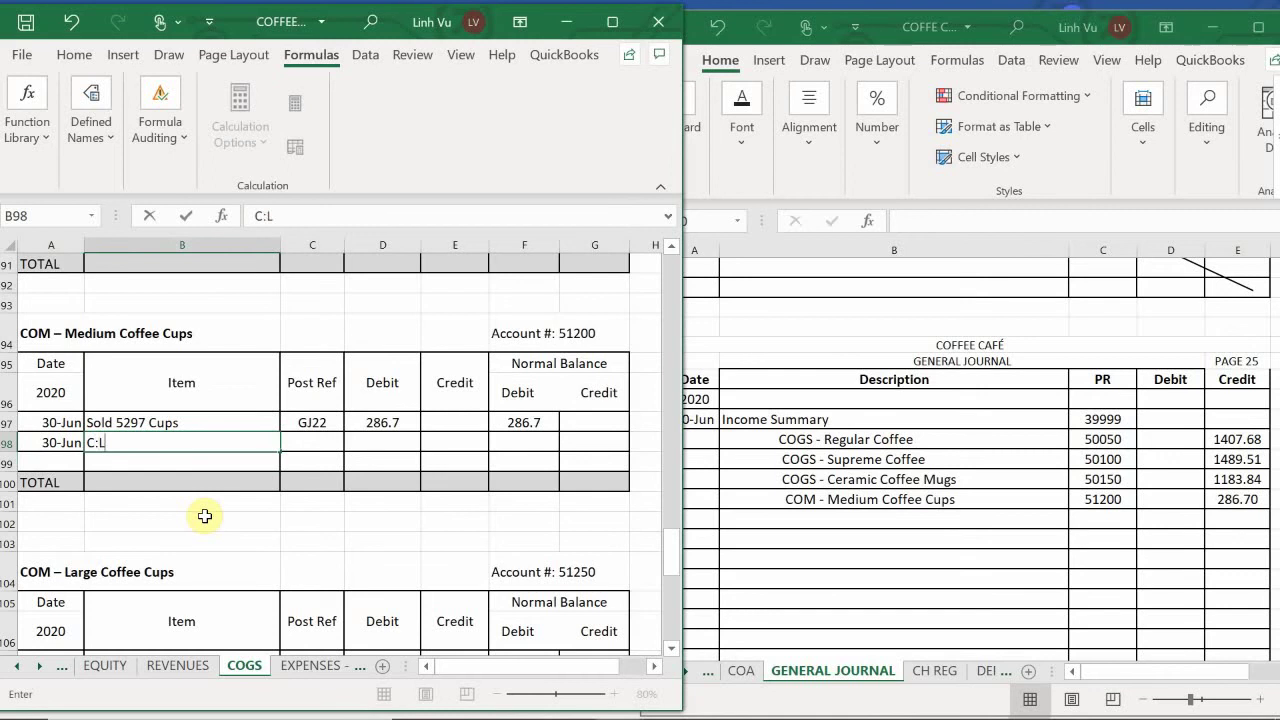
type("LO")
key("BackSpace")
key("BackSpace")
key("BackSpace")
type("CLOS")
key("Tab")
Give the Medium Coffee Cups closing row the post ref GJ24 and a credit of 286.70
type("GJ24")
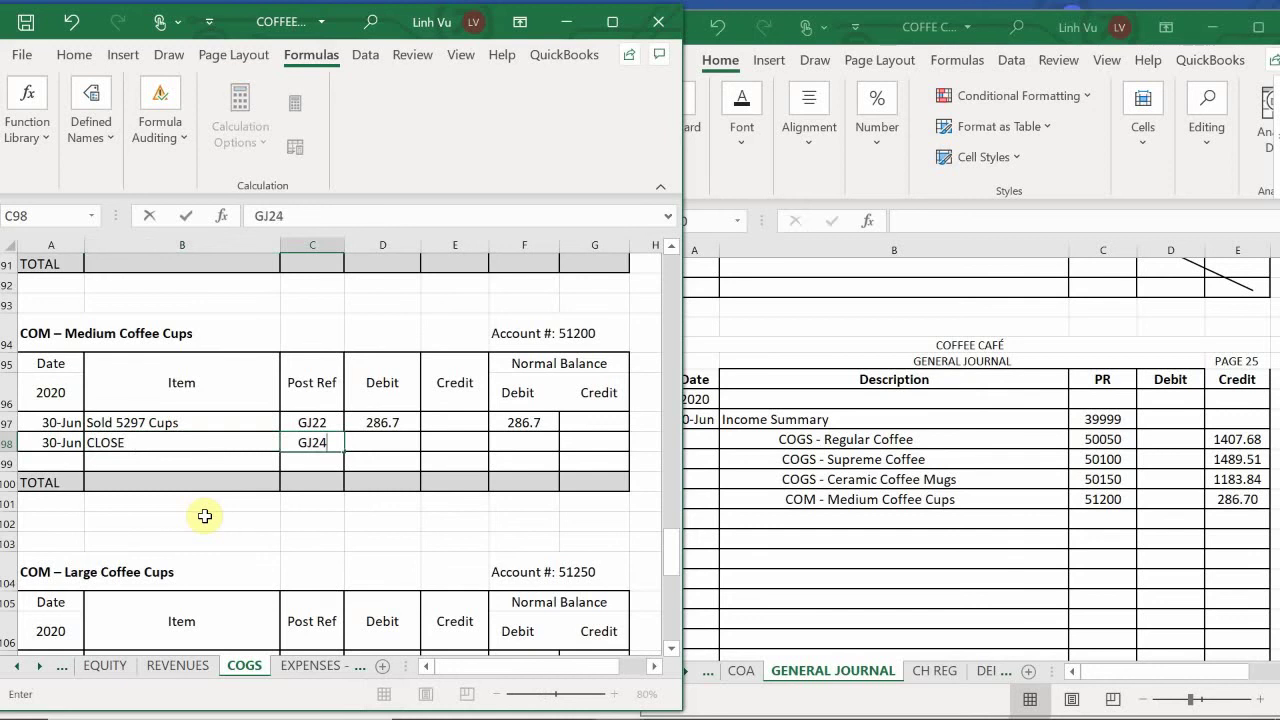
key("Tab")
key("Tab")
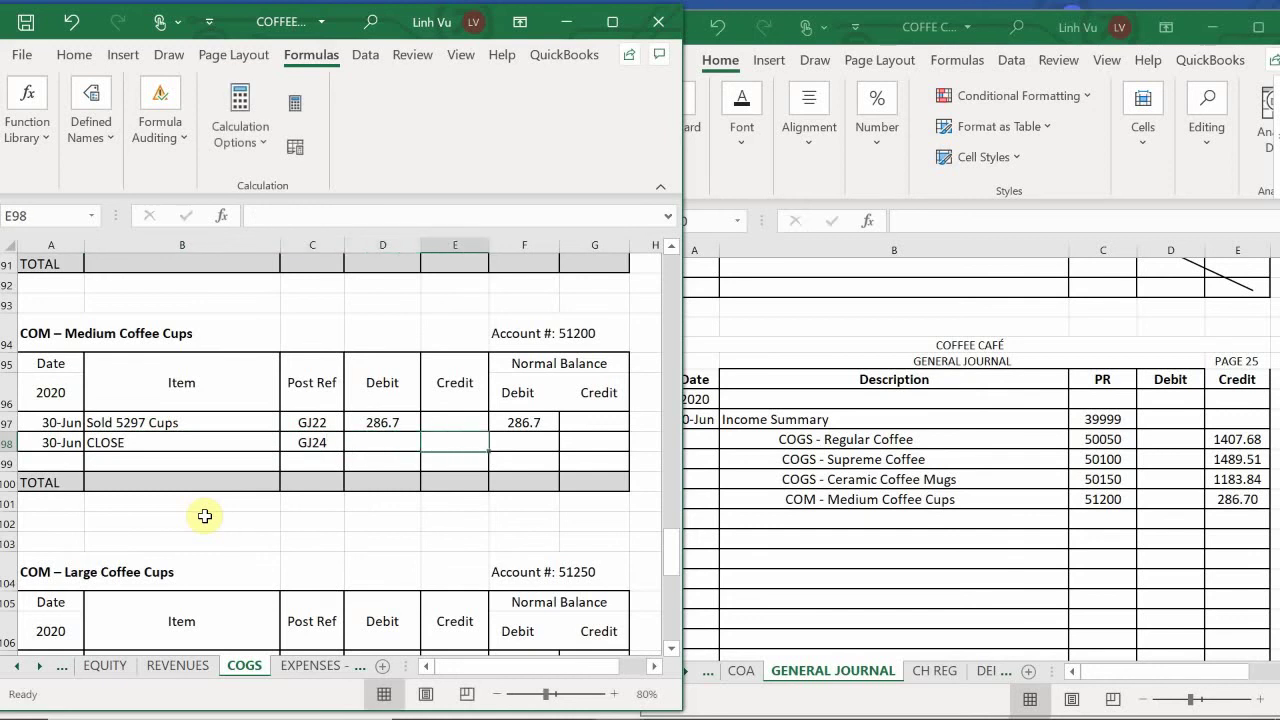
type("286.74")
key("Return")
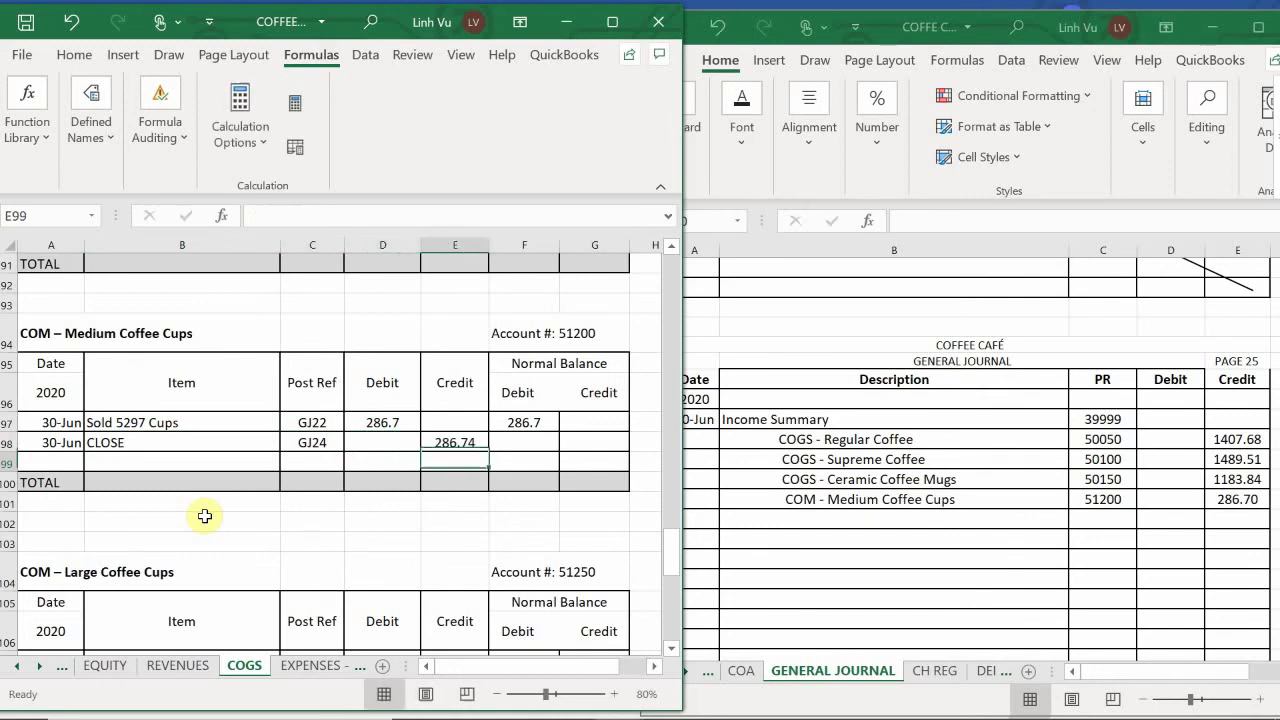
key("Up")
type("286.70")
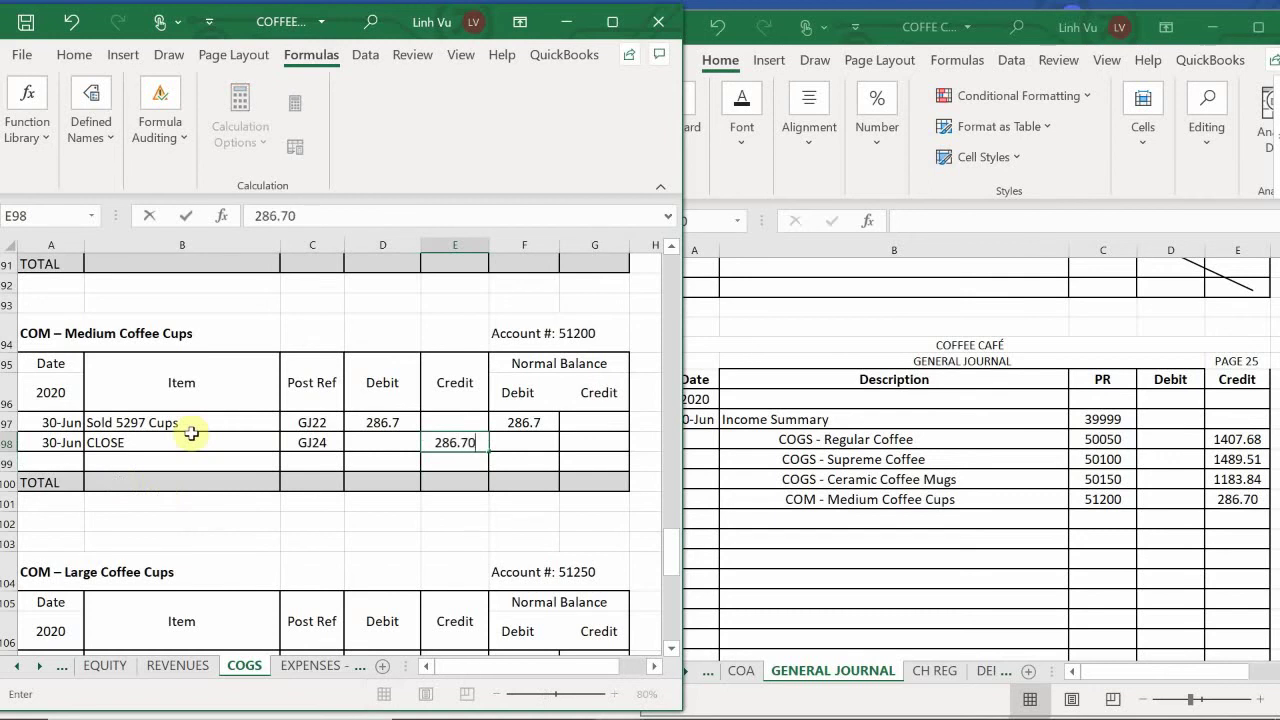
key("Return")
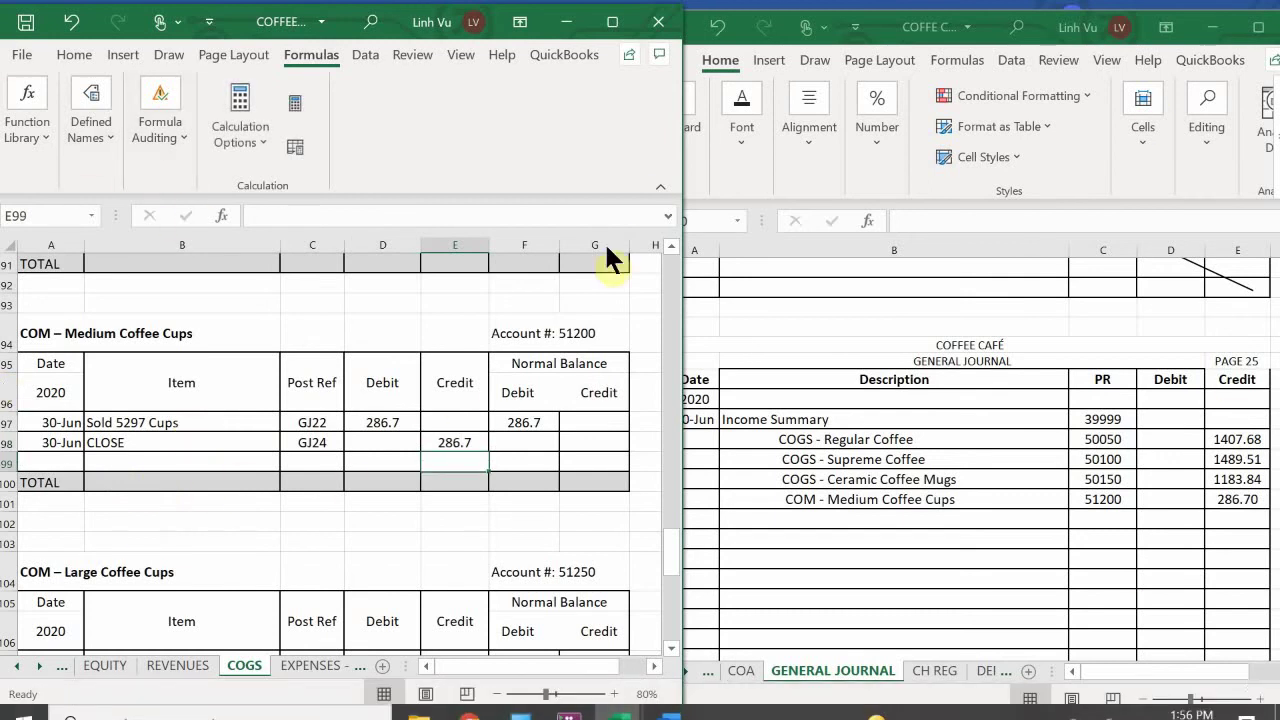
Calculate the debit balance of the Medium Coffee Cups closing row in F98 as F97 plus the row's debit D98 minus its credit
left_click(506, 437)
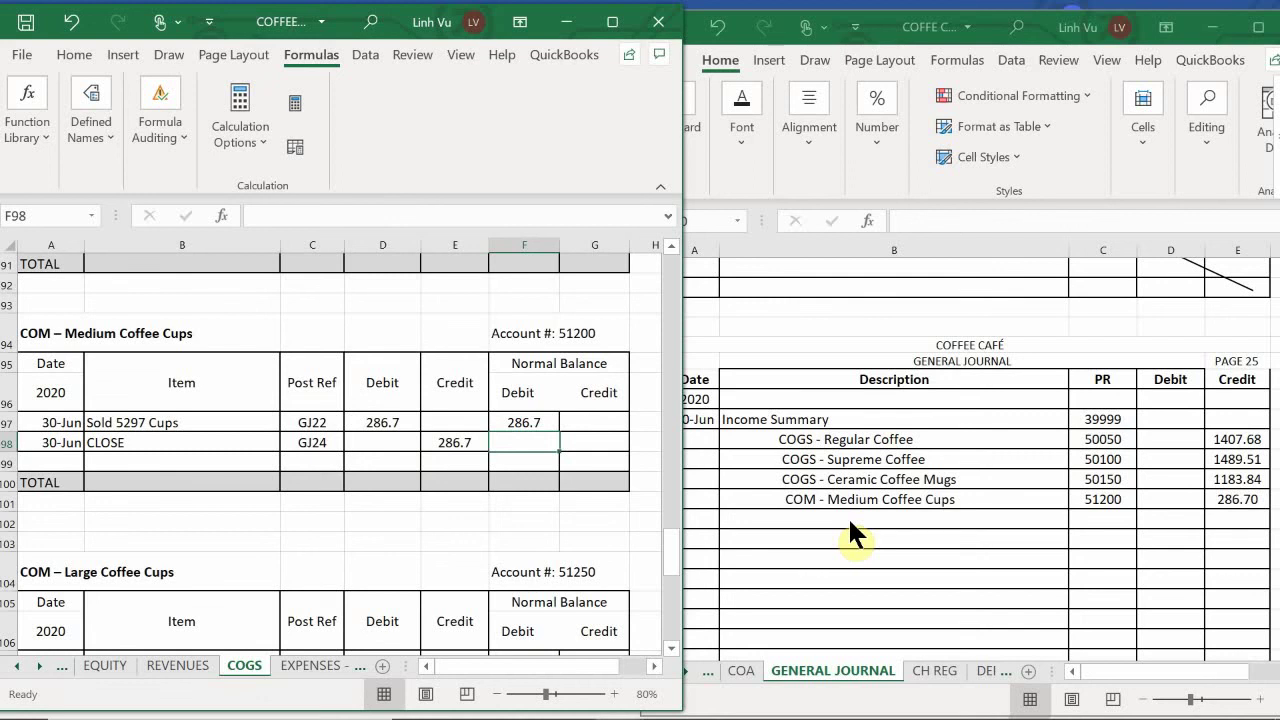
type("=F97+")
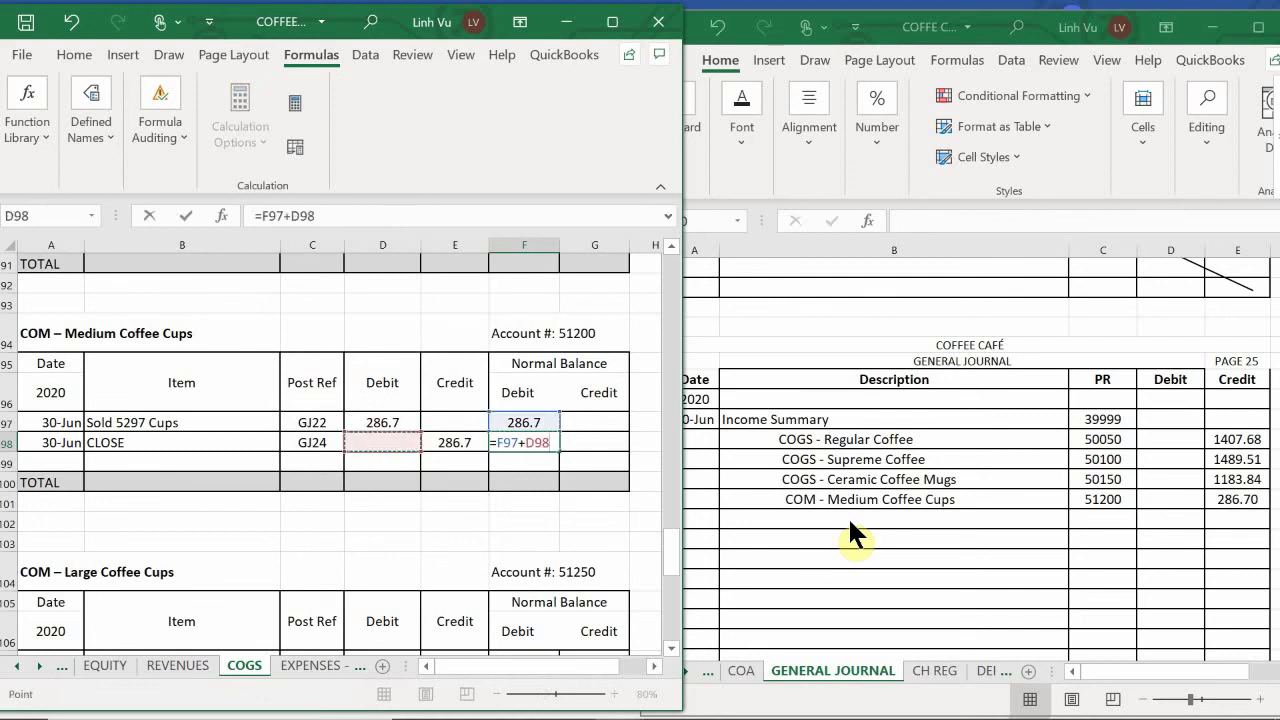
key("Return")
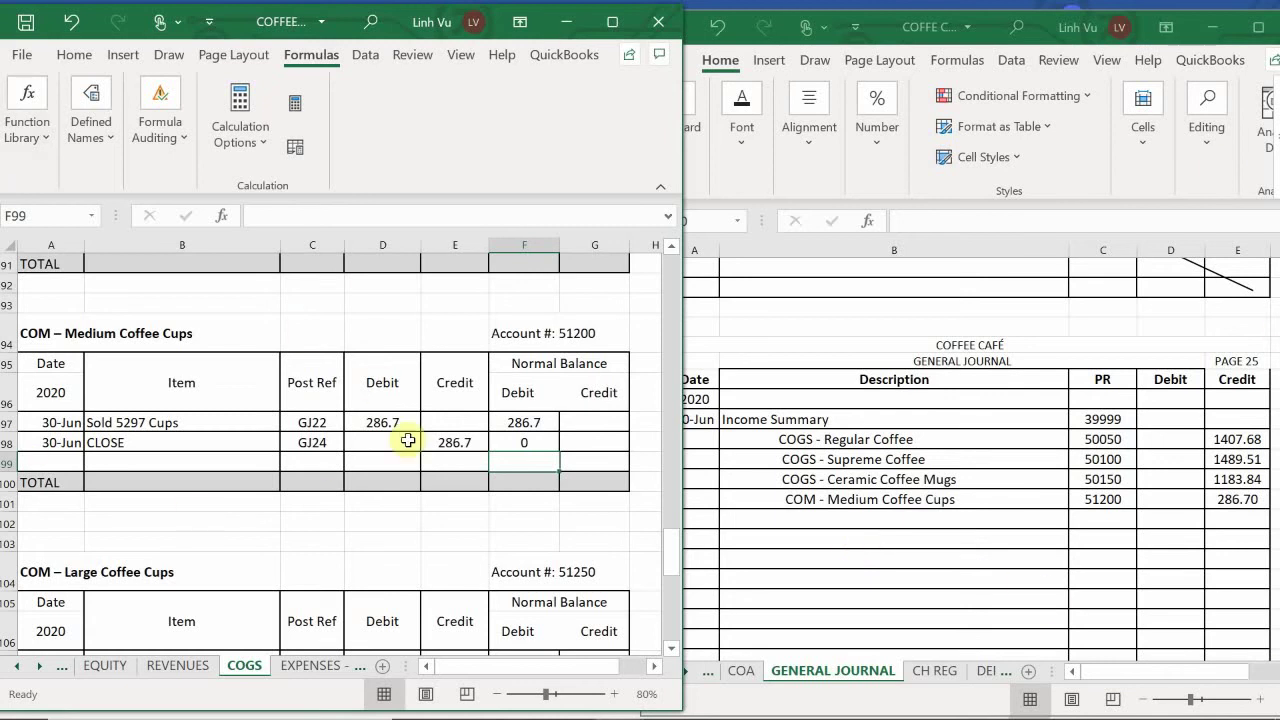
Add the journal description COM - Large Coffee Cups in B1020, below the Medium Coffee Cups line
left_click(472, 462)
scroll(456, 486, "down", 1)
scroll(456, 486, "down", 3)
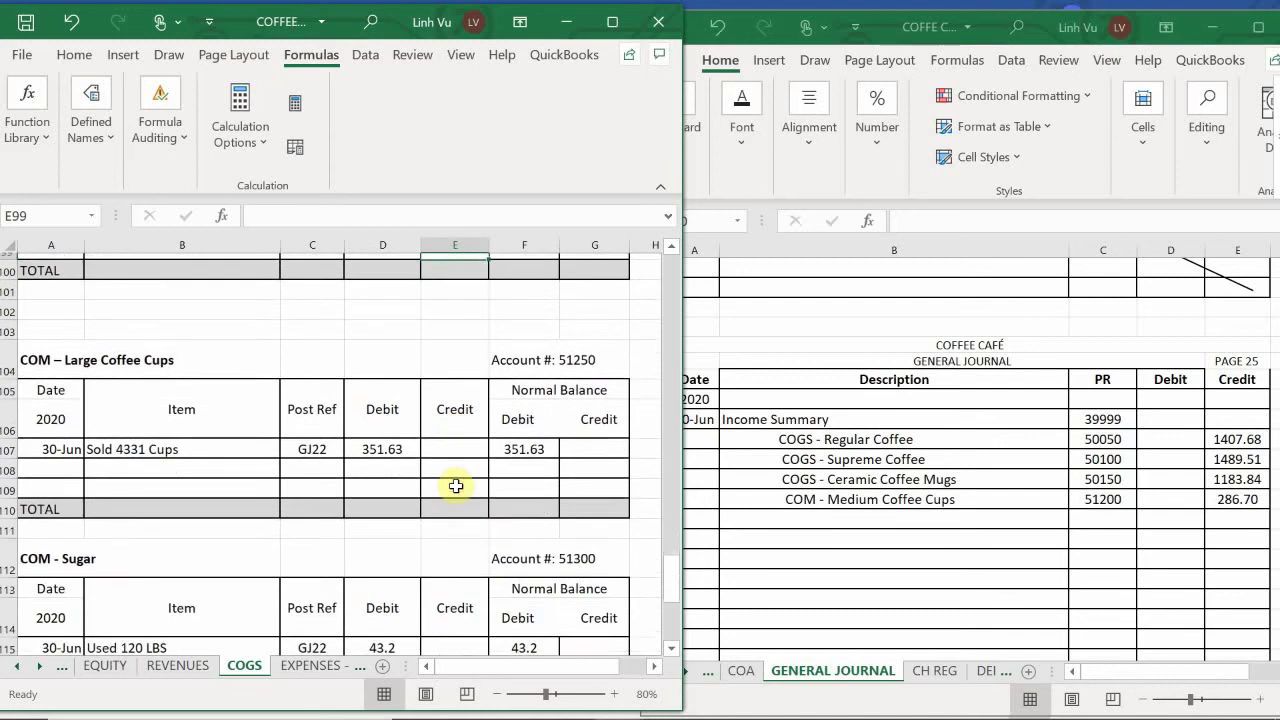
scroll(452, 480, "up", 1)
left_click(810, 522)
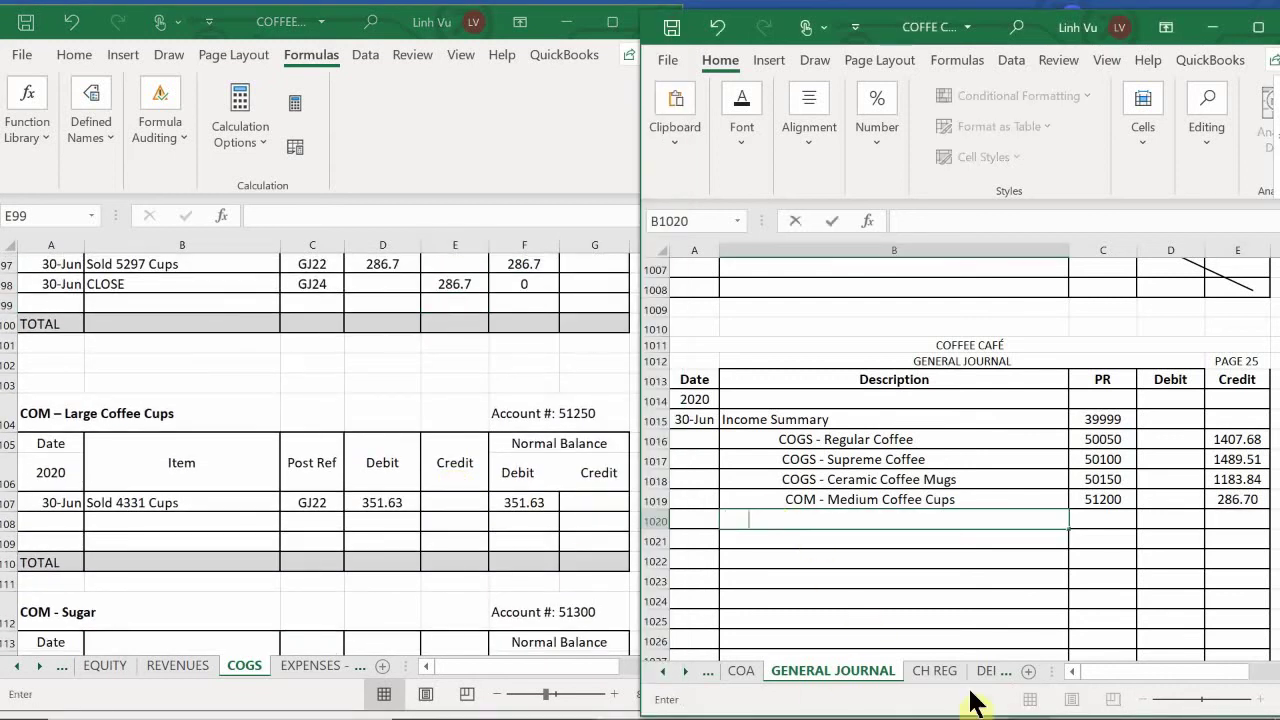
type("COM - Large C")
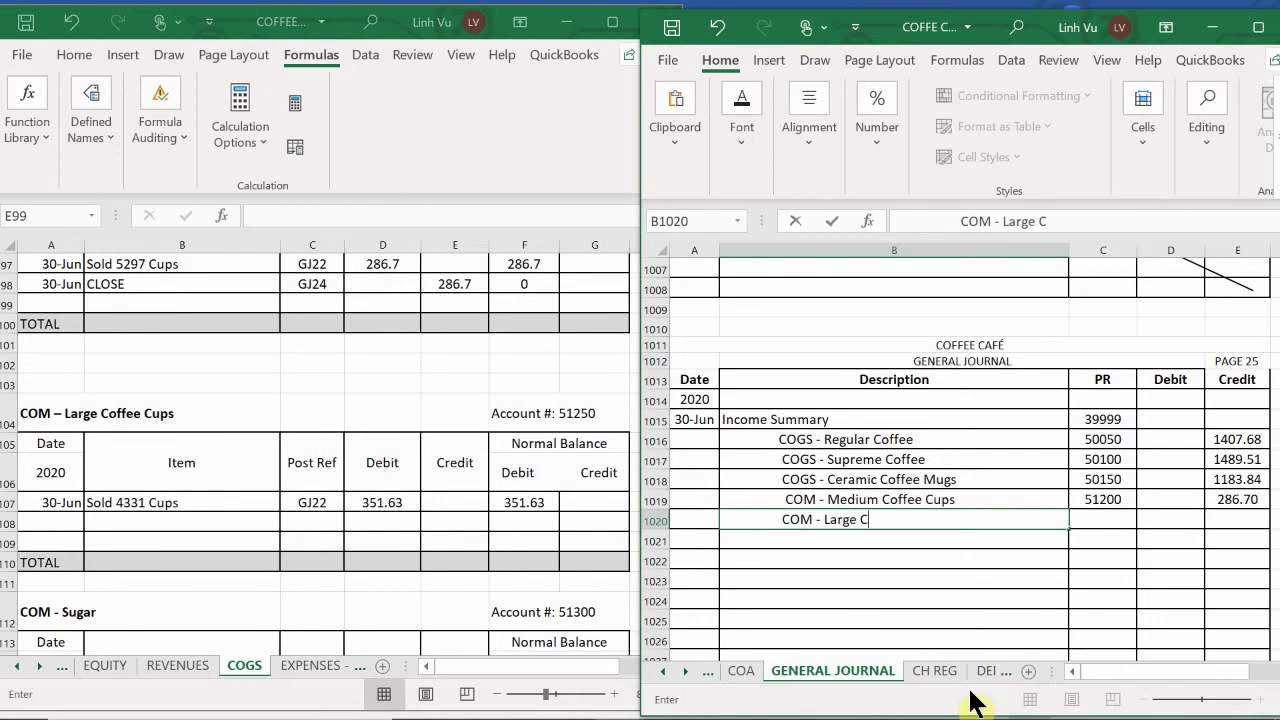
type("offee Cups")
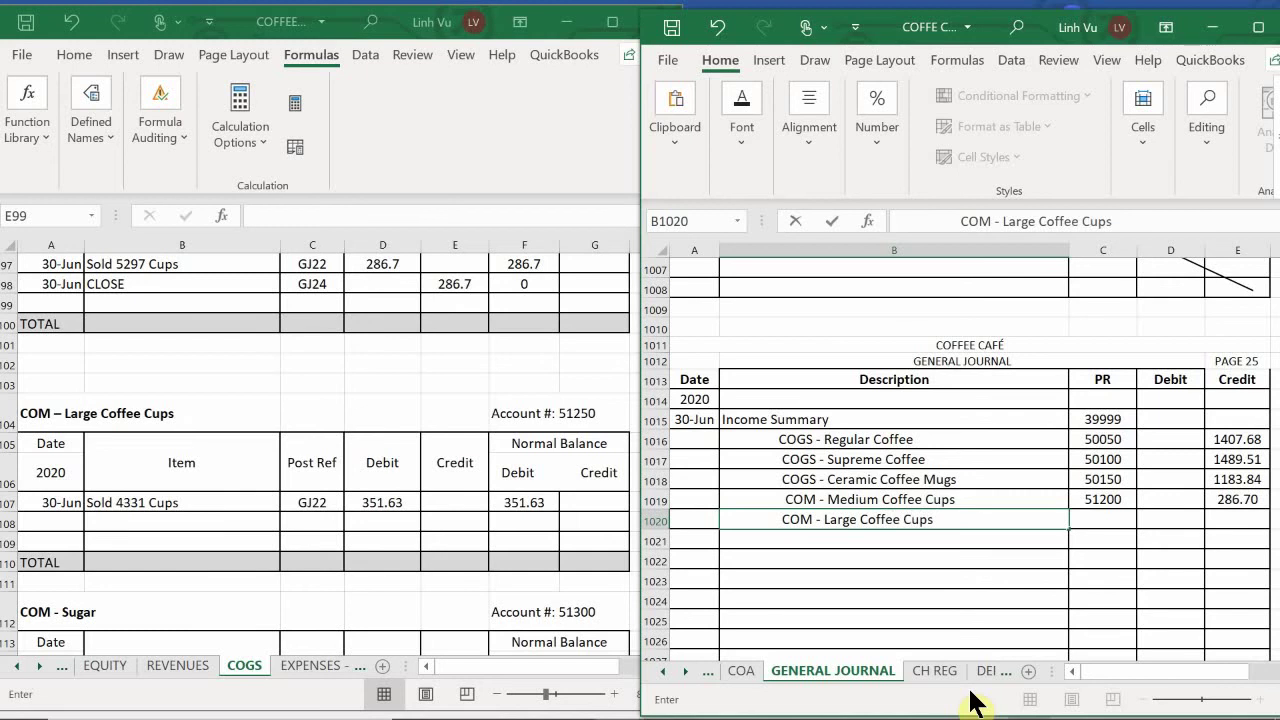
key("Tab")
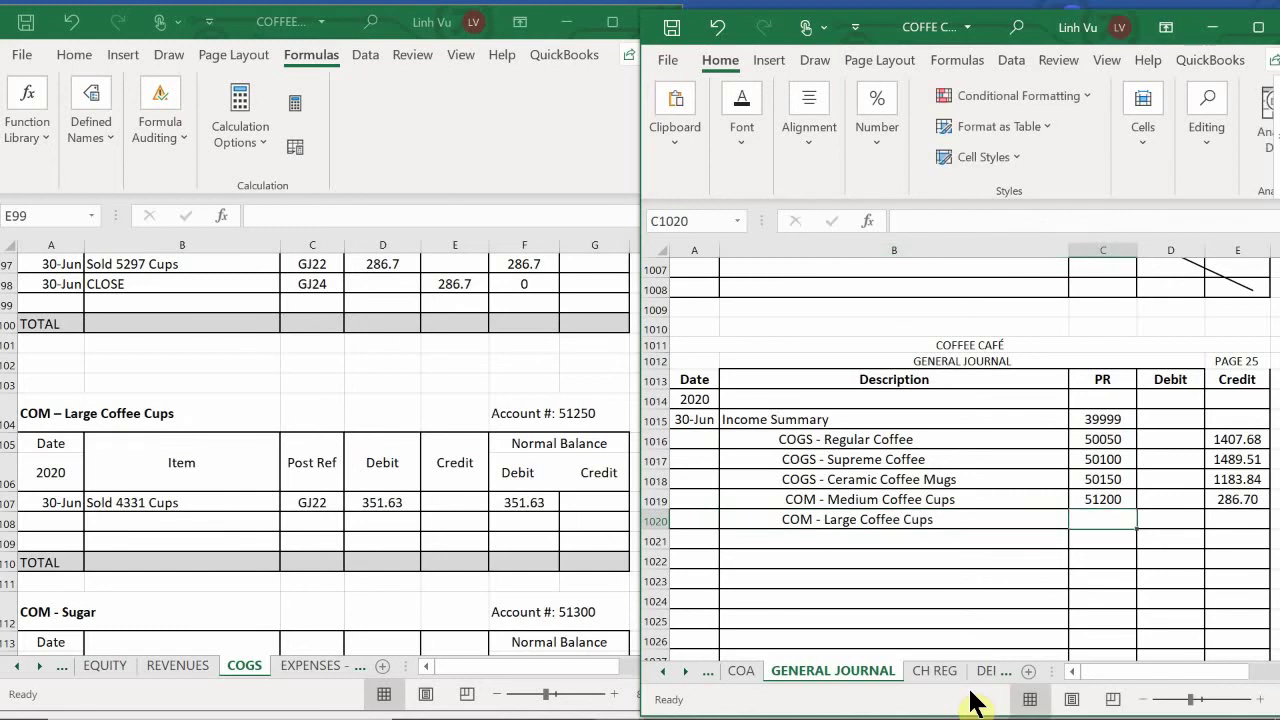
Complete the Large Coffee Cups journal line with PR 51250 and a credit of 351.63
type("51250")
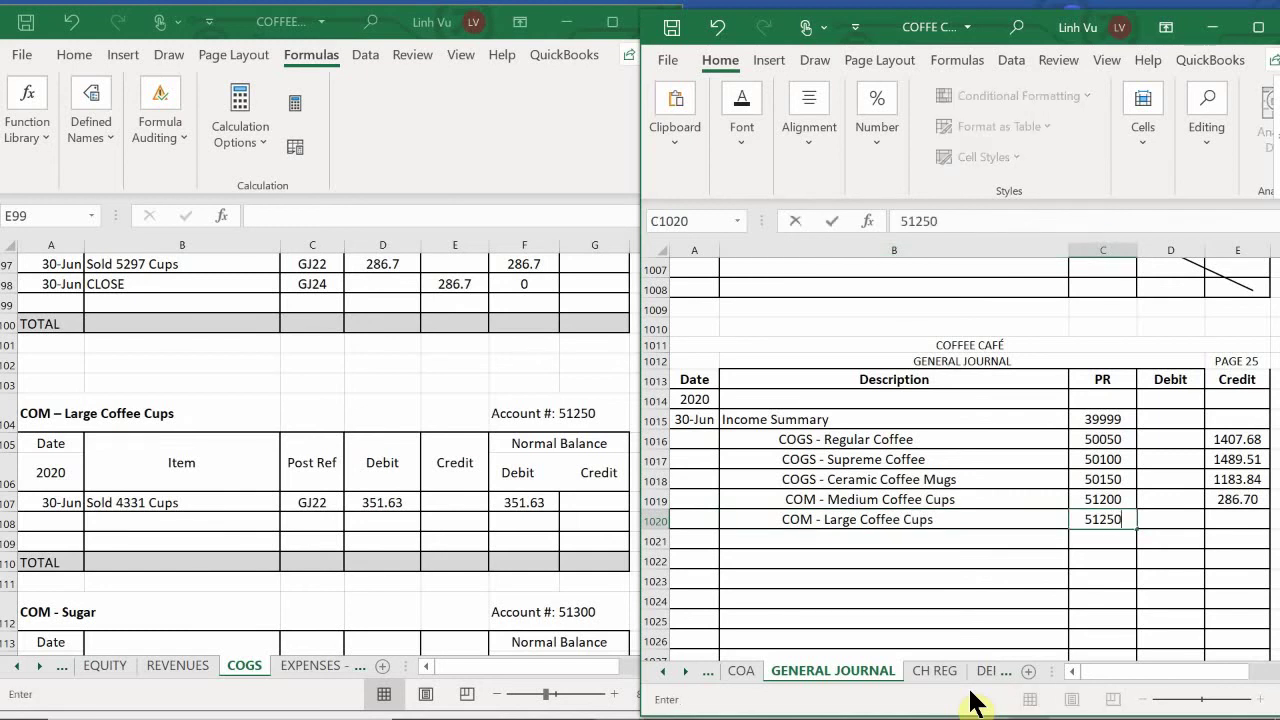
key("Tab")
key("Tab")
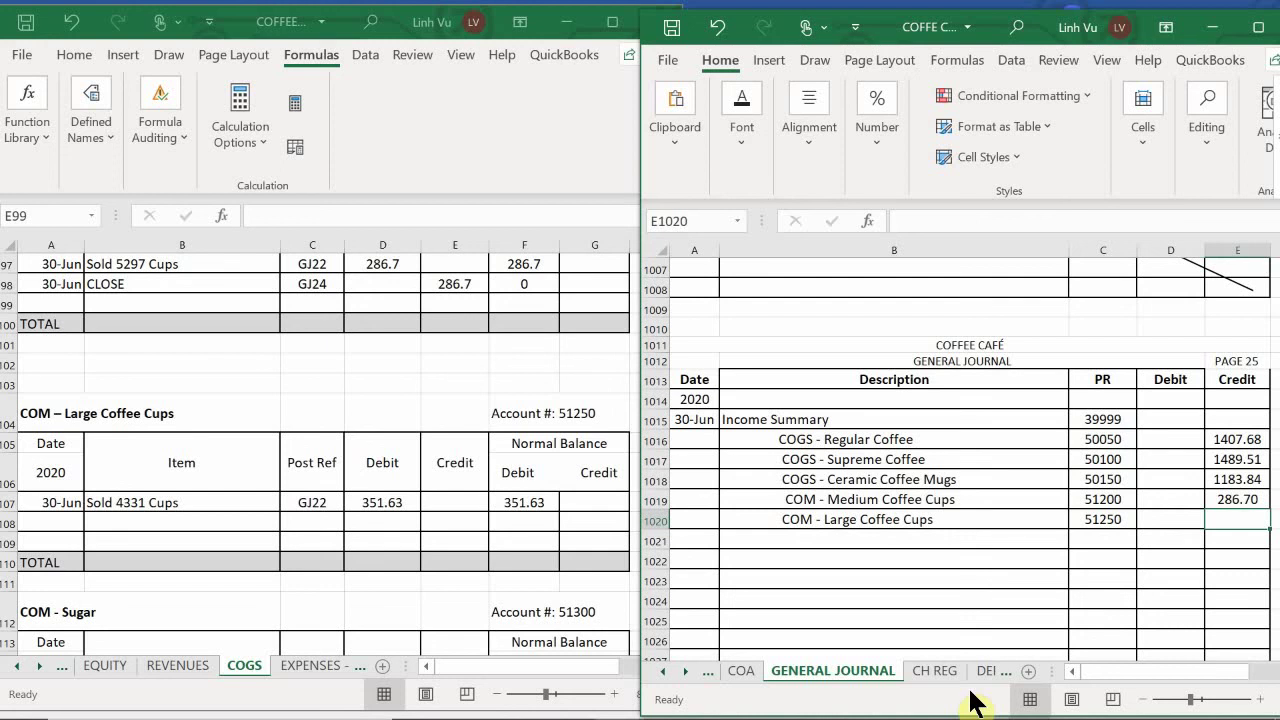
type("351.63")
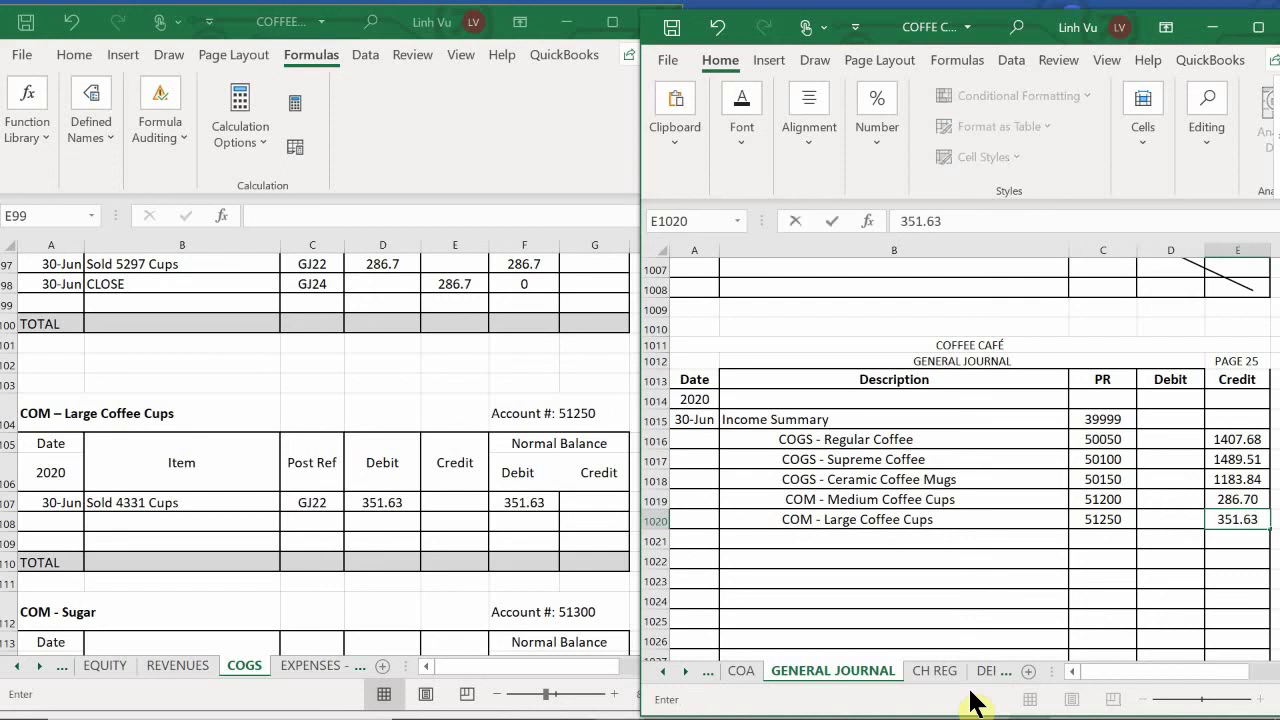
key("Return")
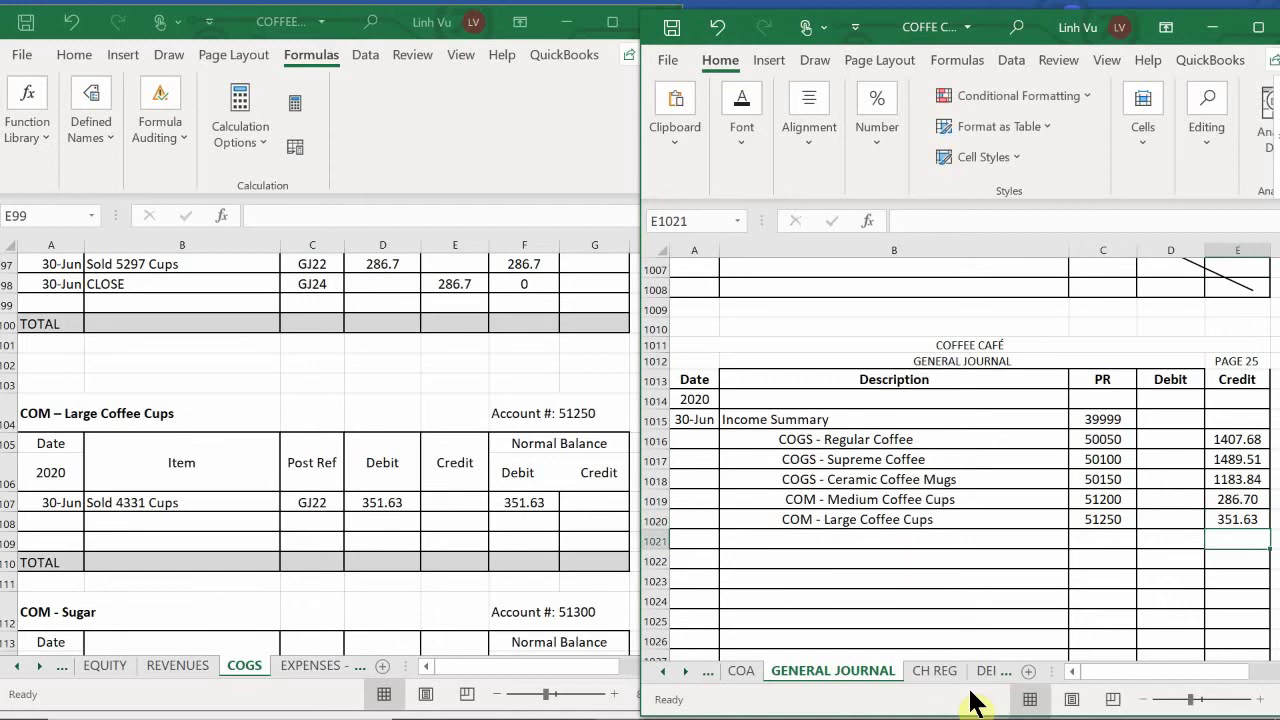
Start the closing row in row 108 of the COM – Large Coffee Cups ledger with date 6/30 and item CLOSE
left_click(48, 522)
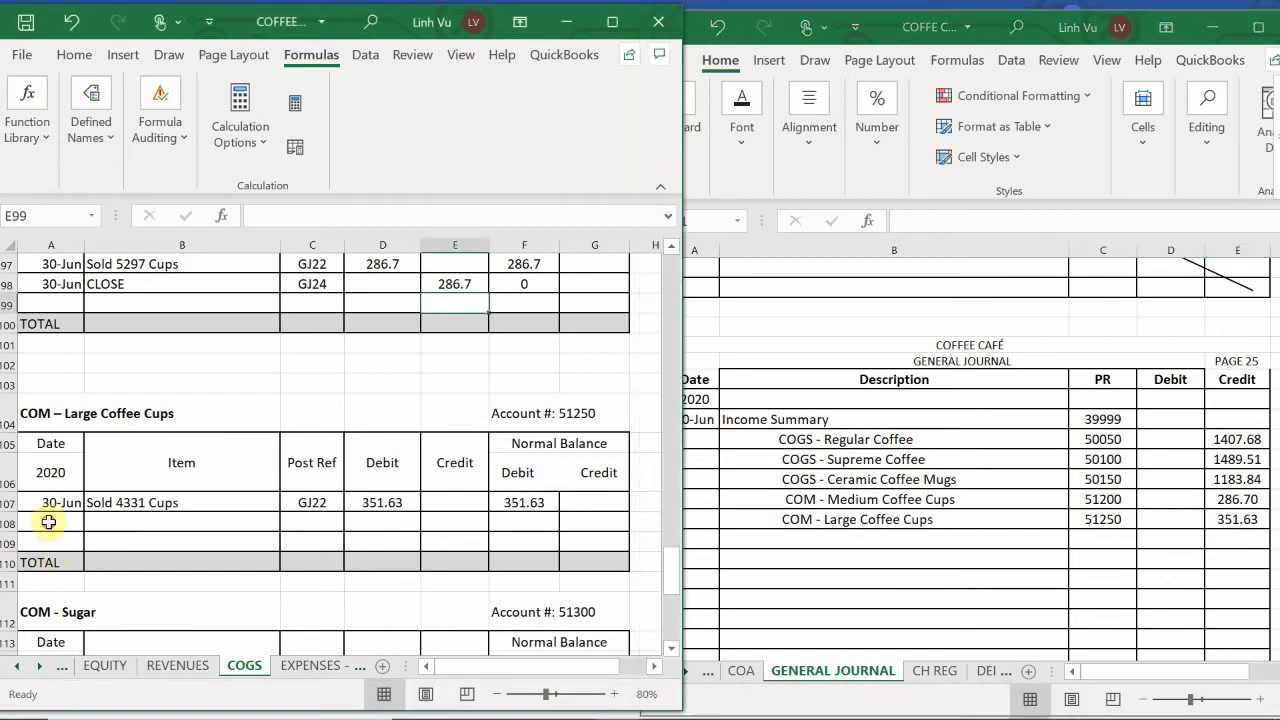
left_click(48, 522)
type("6/30")
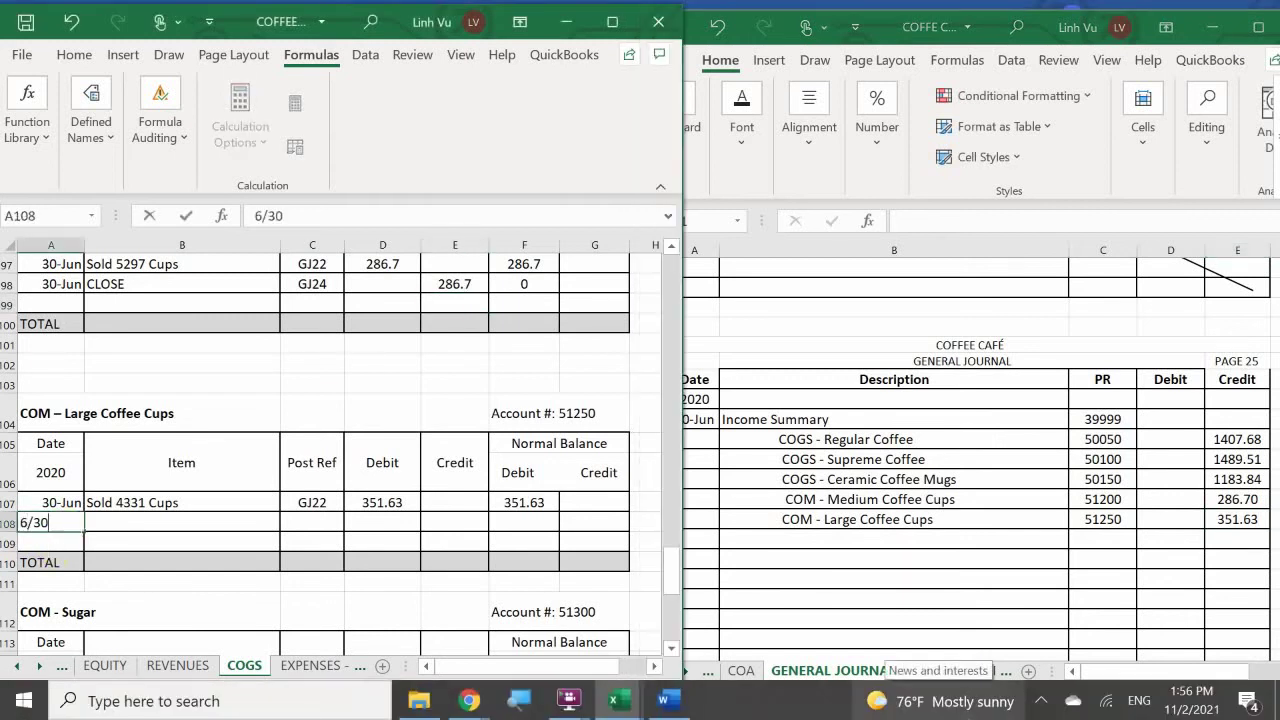
key("Tab")
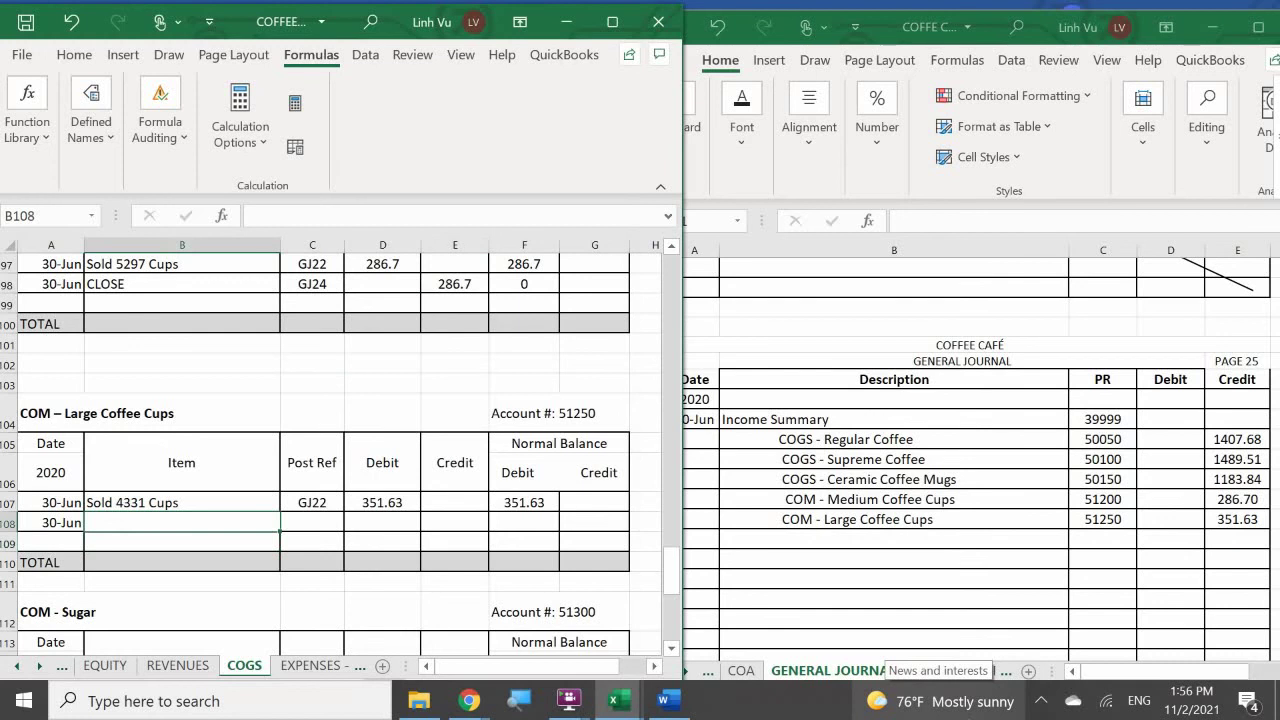
type("S")
key("BackSpace")
key("BackSpace")
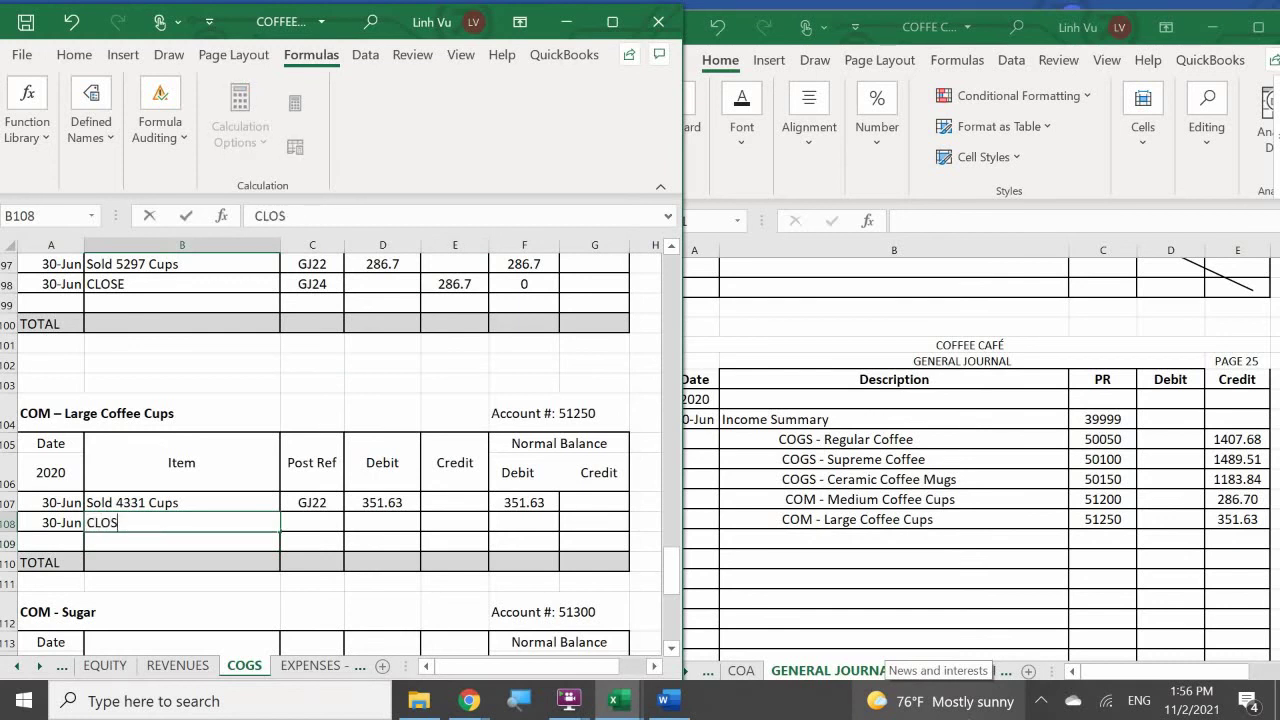
type("CLOSE")
key("Tab")
Give the Large Coffee Cups closing row the post ref GJ25 and a credit of 351.63
type("GJ")
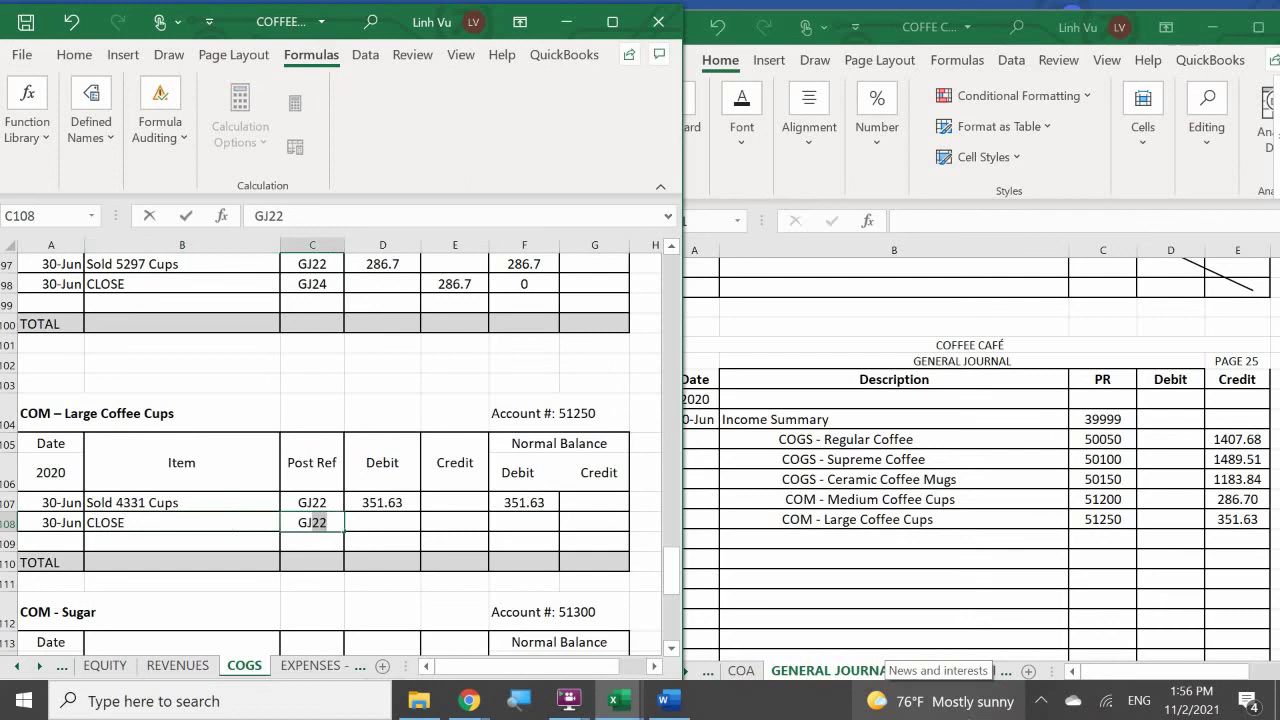
type("25")
key("Tab")
key("Tab")
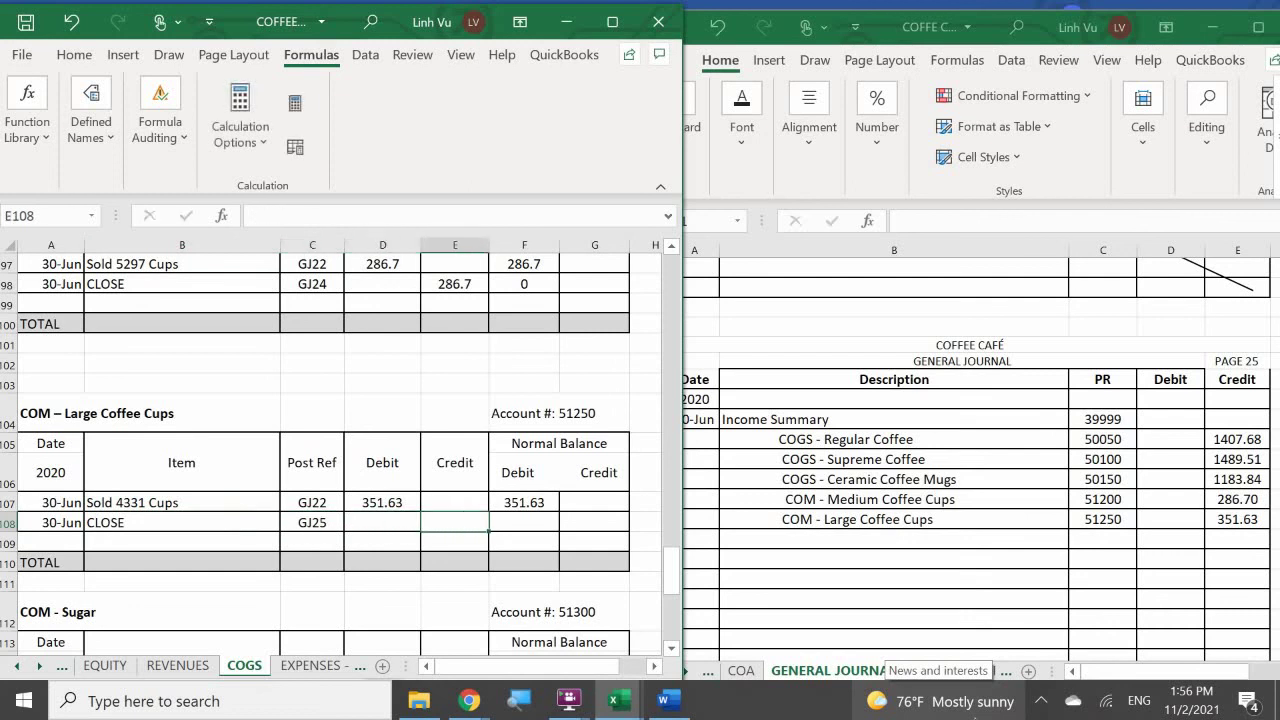
type("351.63")
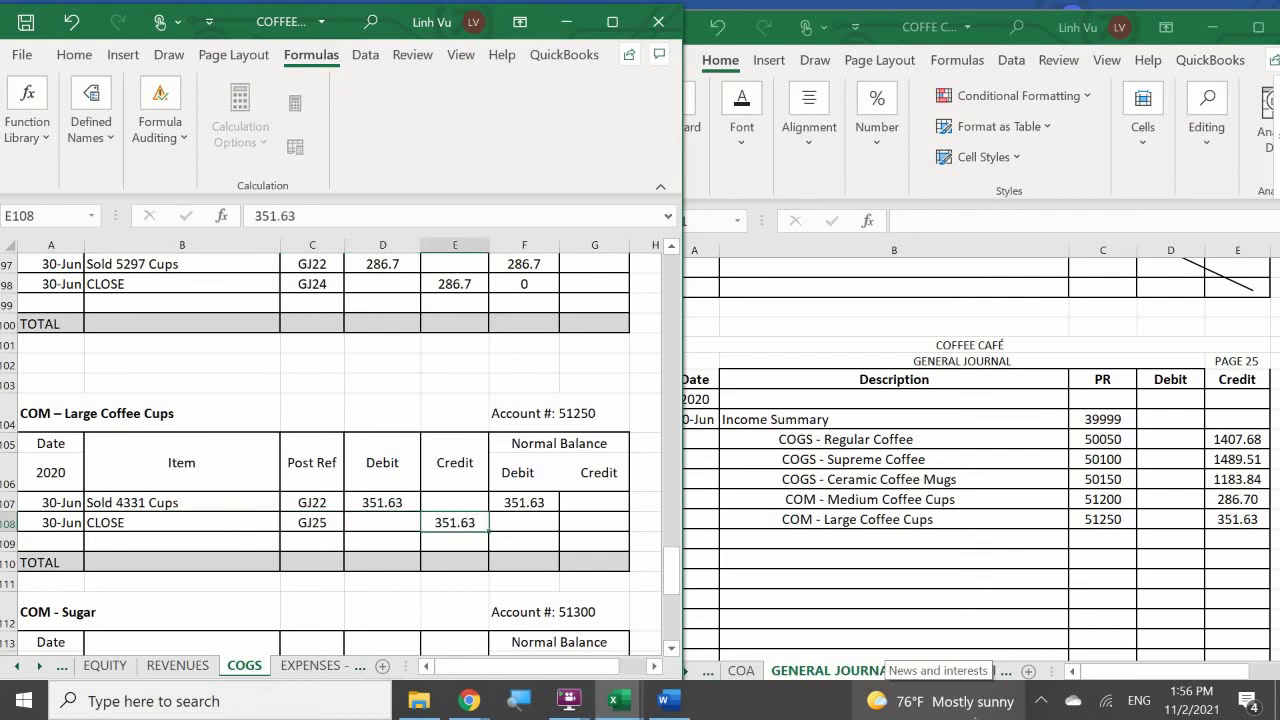
key("Return")
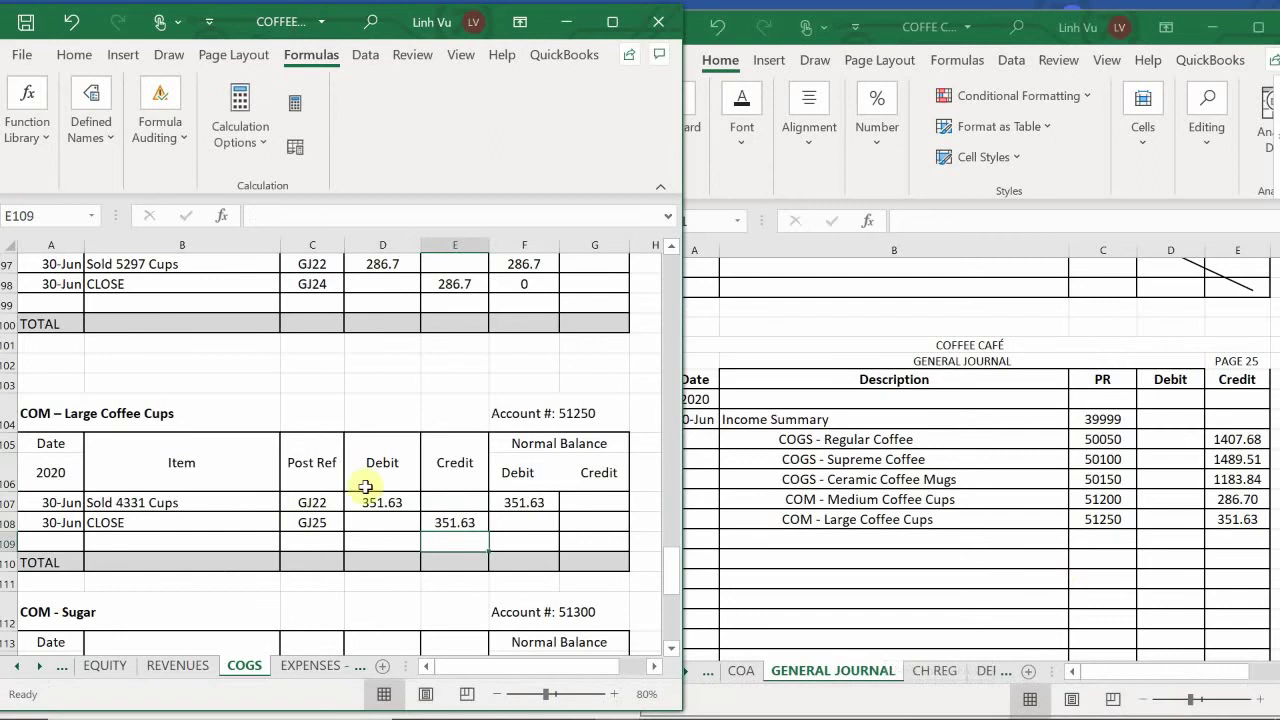
Calculate the debit balance of the Large Coffee Cups closing row with =F107+D108-E108 in F108
left_click(555, 527)
type("=F107")
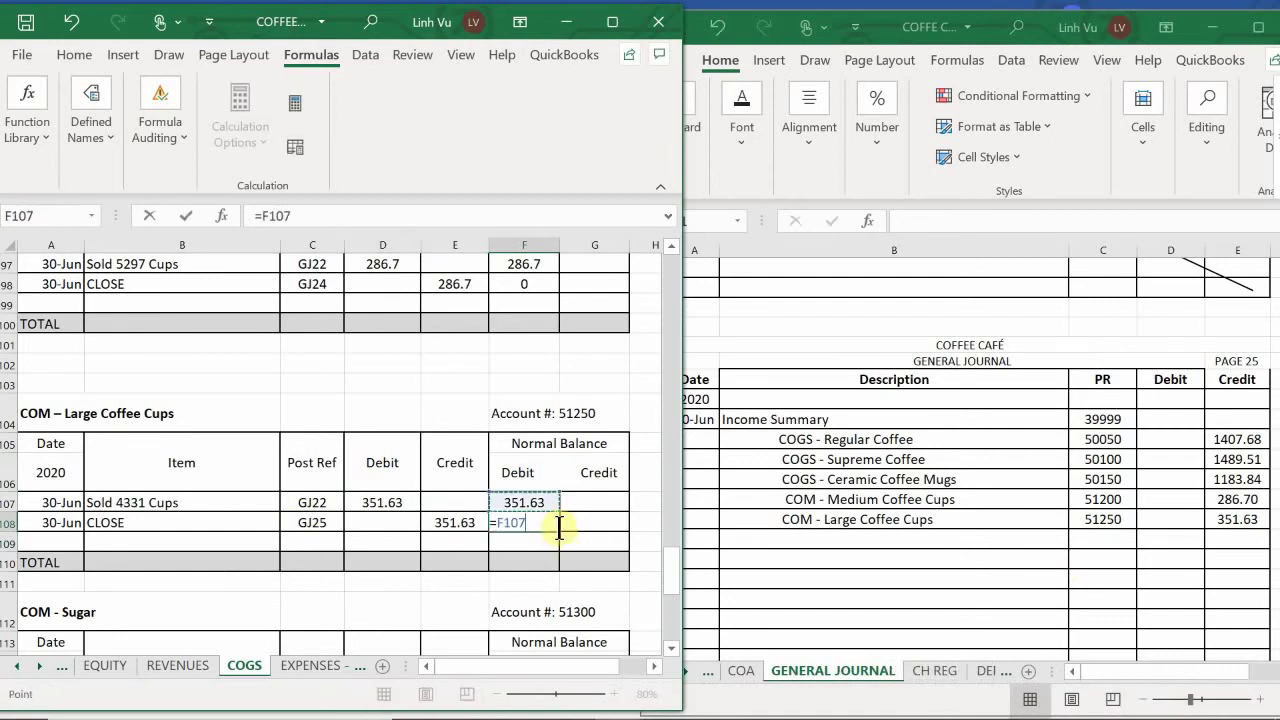
type("+D108-E108")
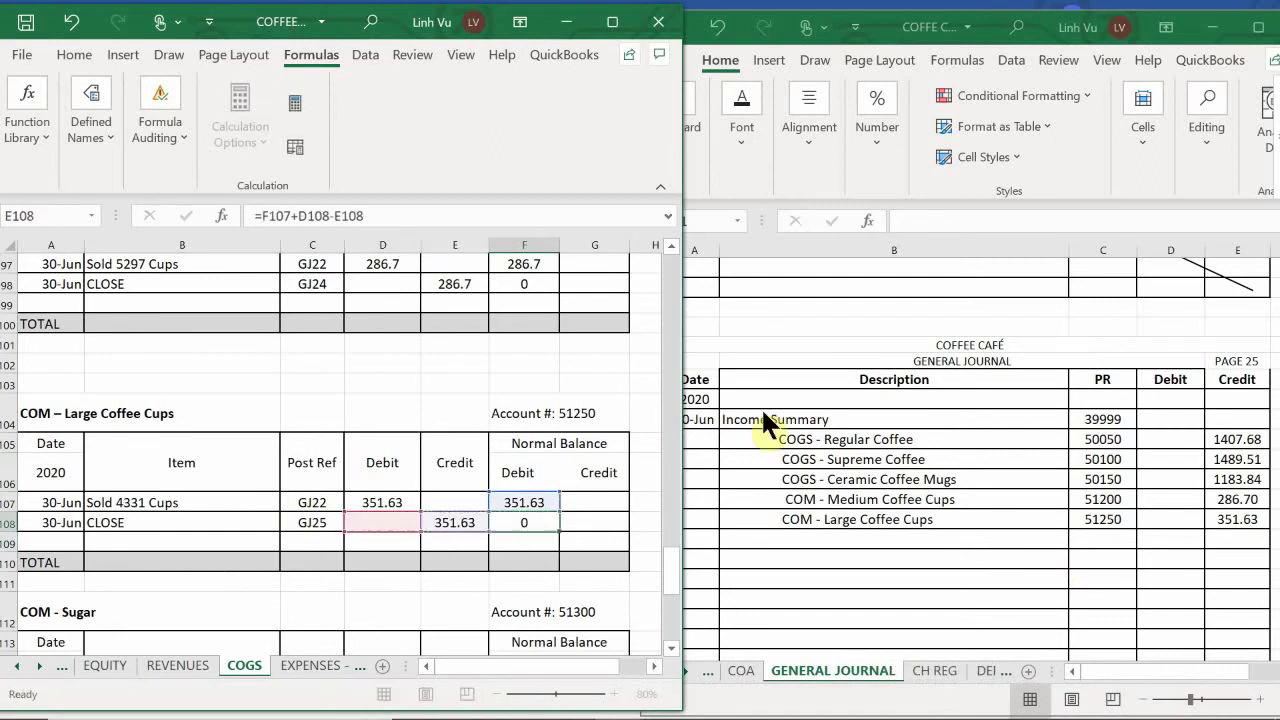
key("Return")
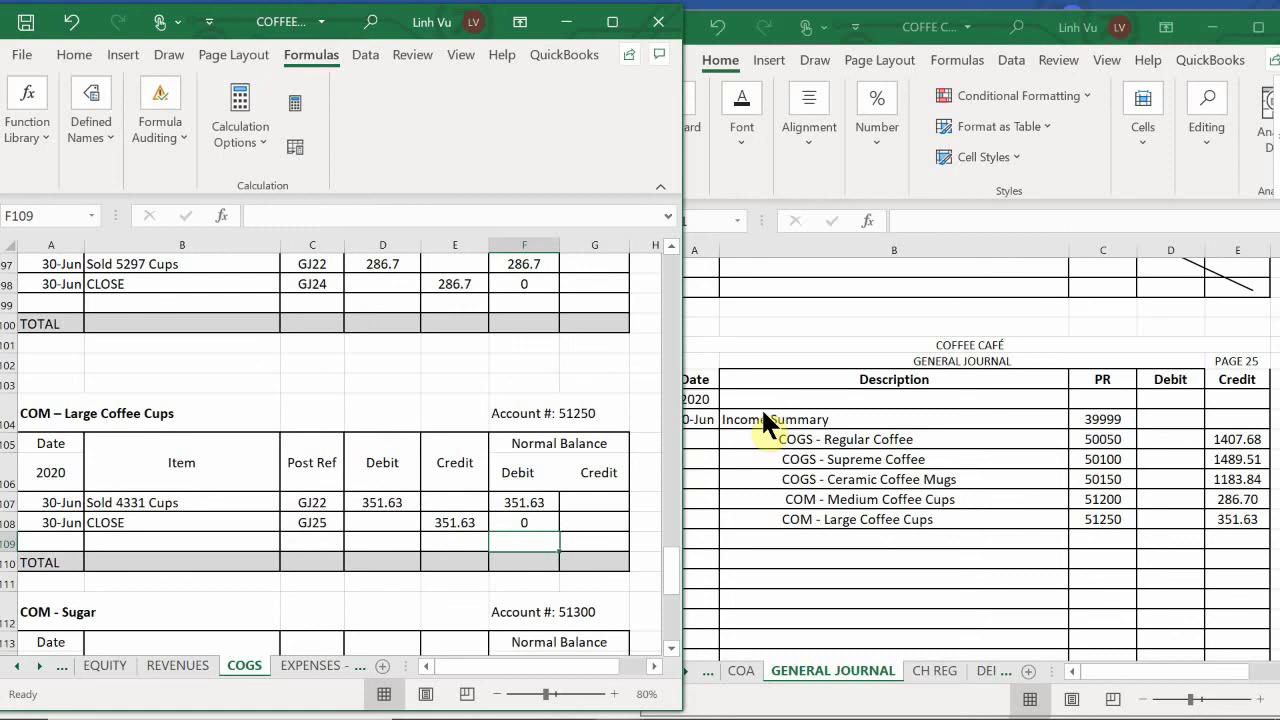
Add the journal description COM - Sugar in B1021, indented like the Large Coffee Cups line above it
left_click(257, 583)
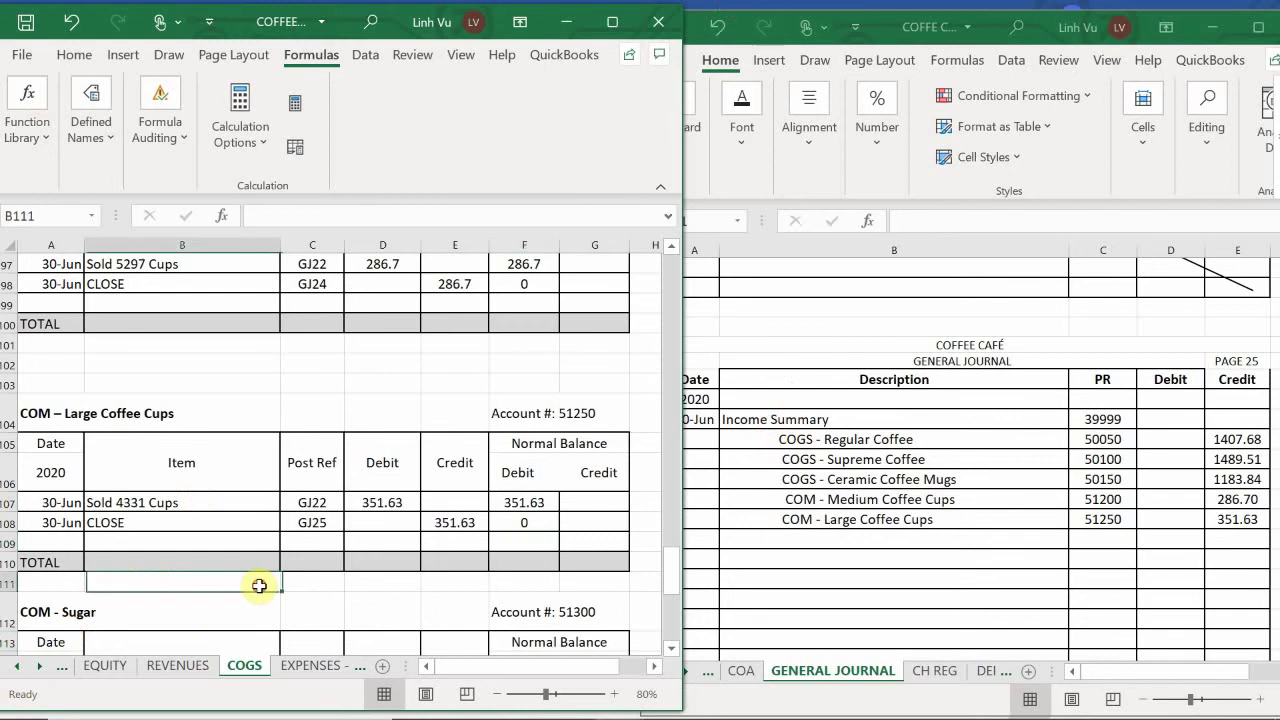
scroll(258, 583, "down", 5)
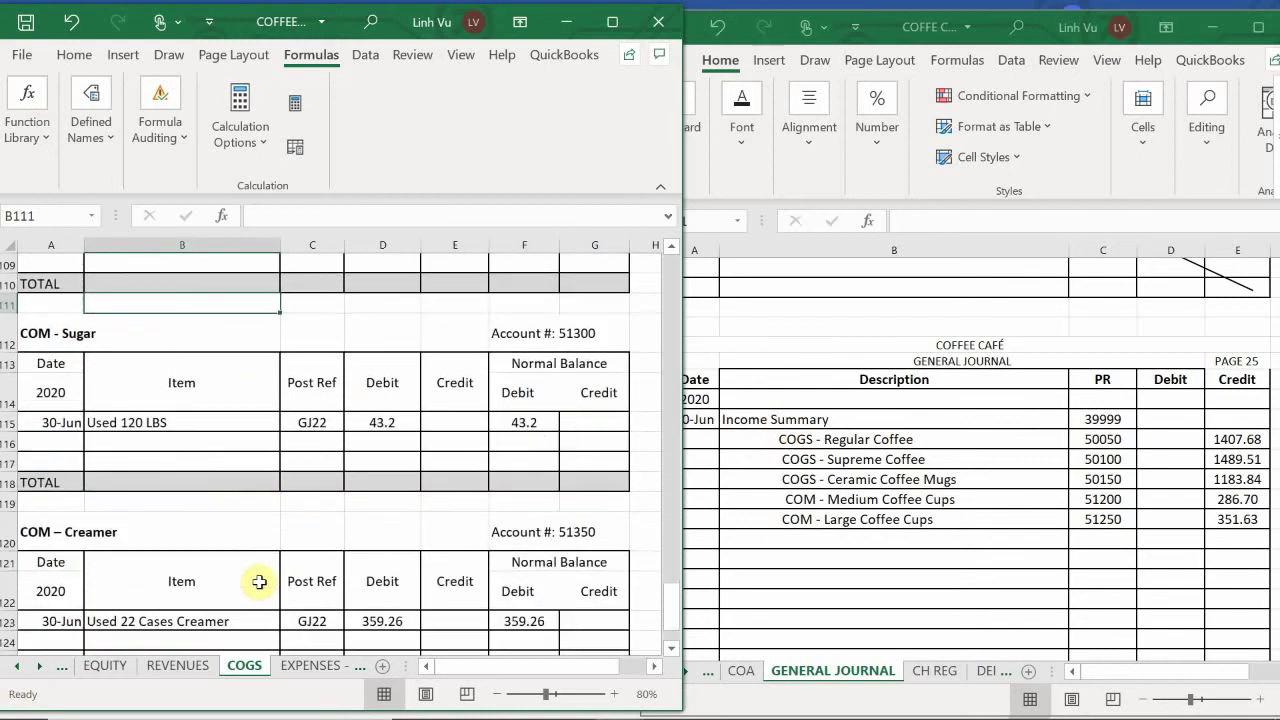
scroll(256, 588, "up", 2)
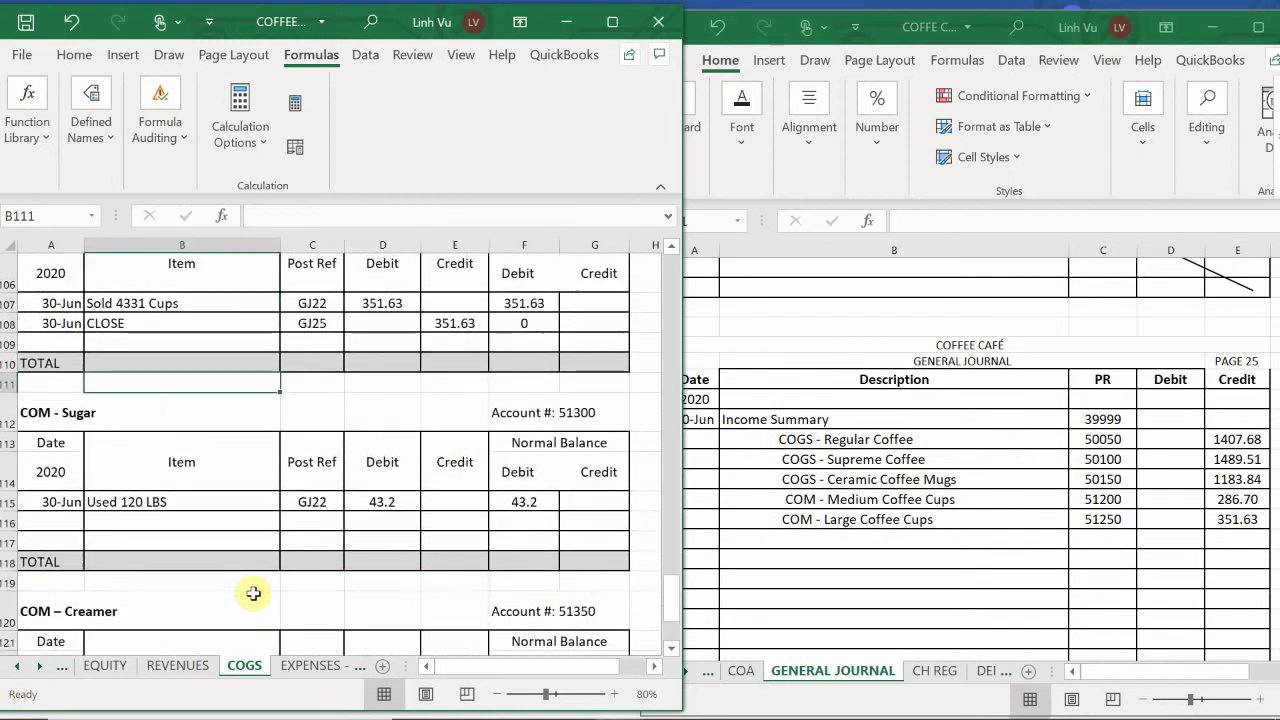
scroll(253, 593, "down", 2)
left_click(799, 530)
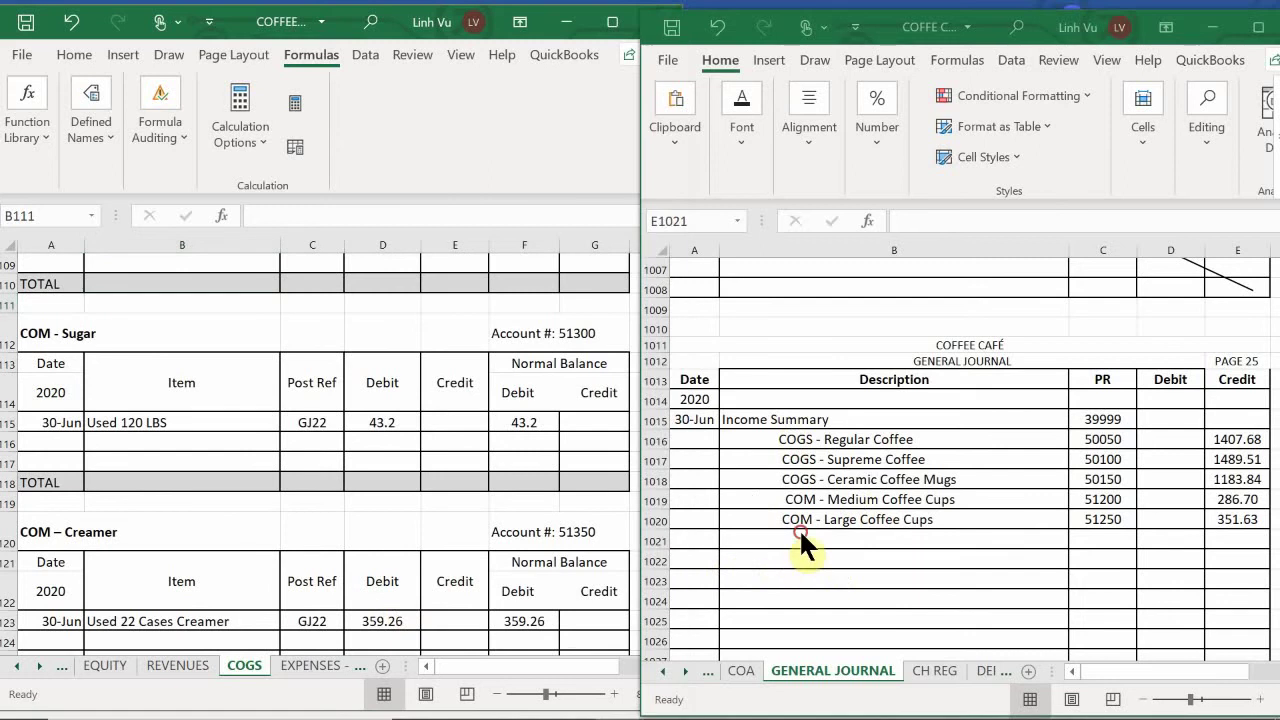
double_click(785, 537)
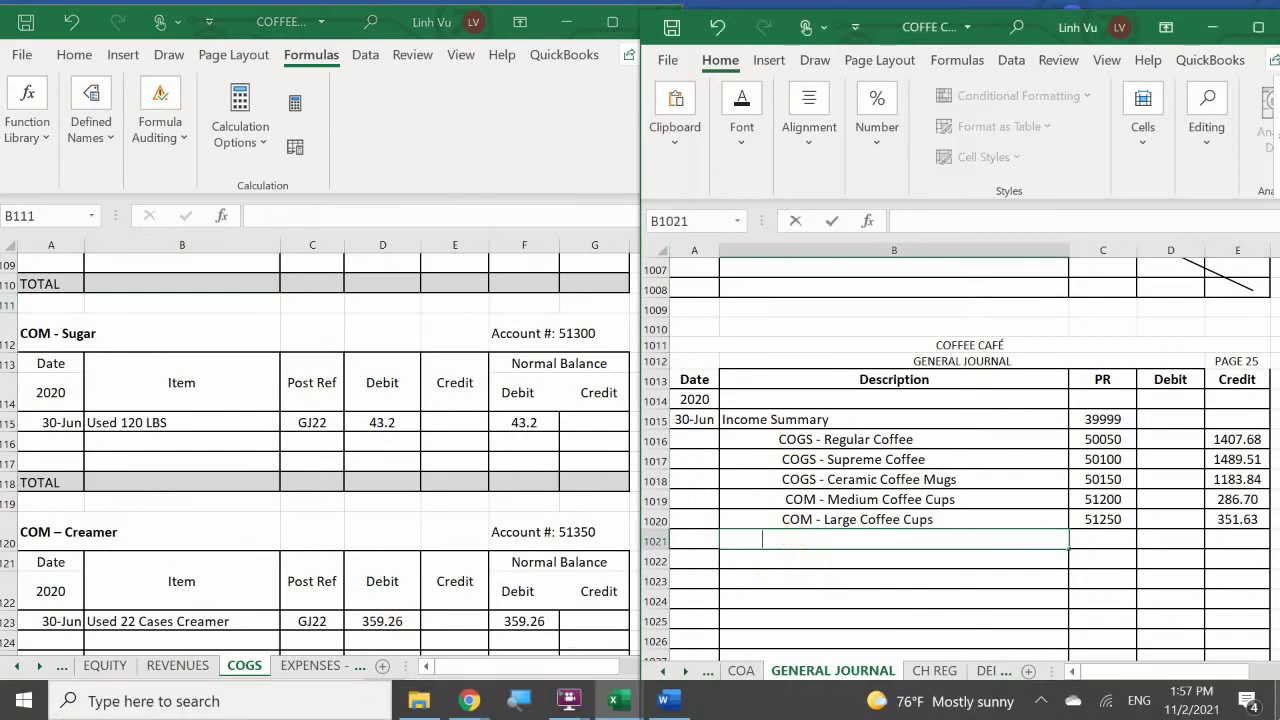
type("COM")
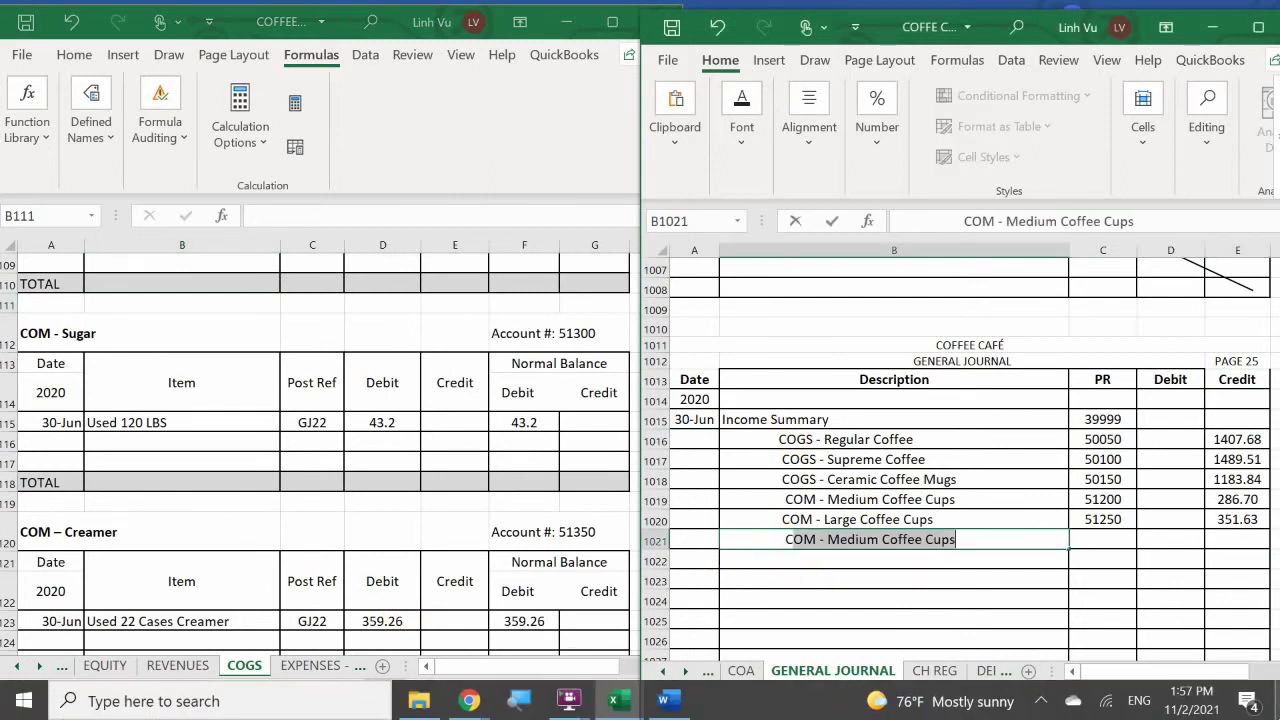
type(" - Sugar")
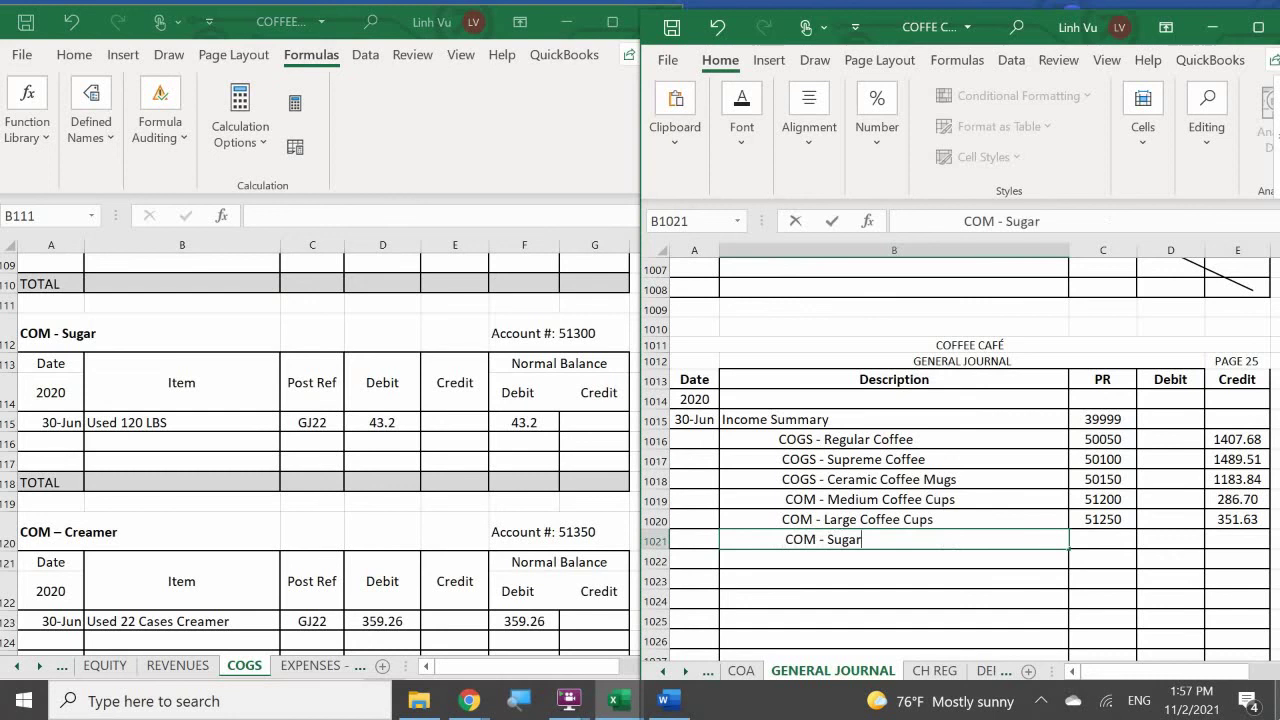
key("Tab")
Complete the Sugar journal line with PR 51300 and a credit of 43.2
type("5130")
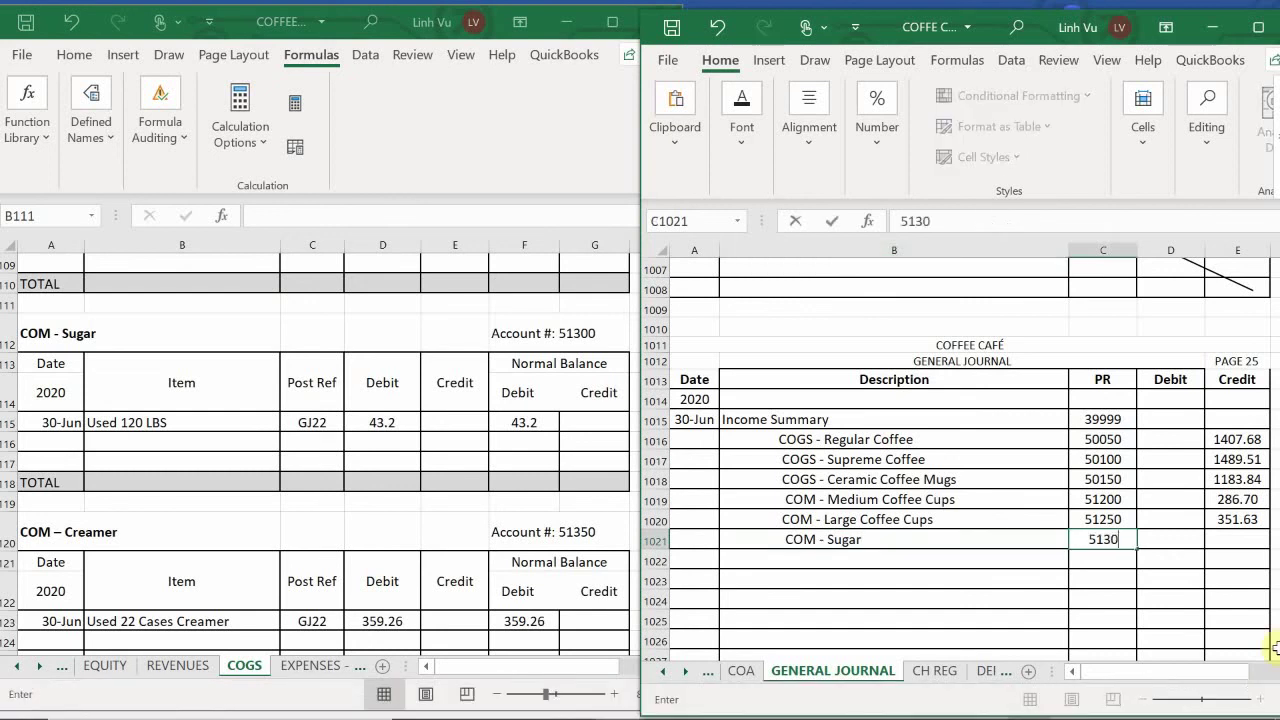
key("BackSpace")
type("00")
key("Tab")
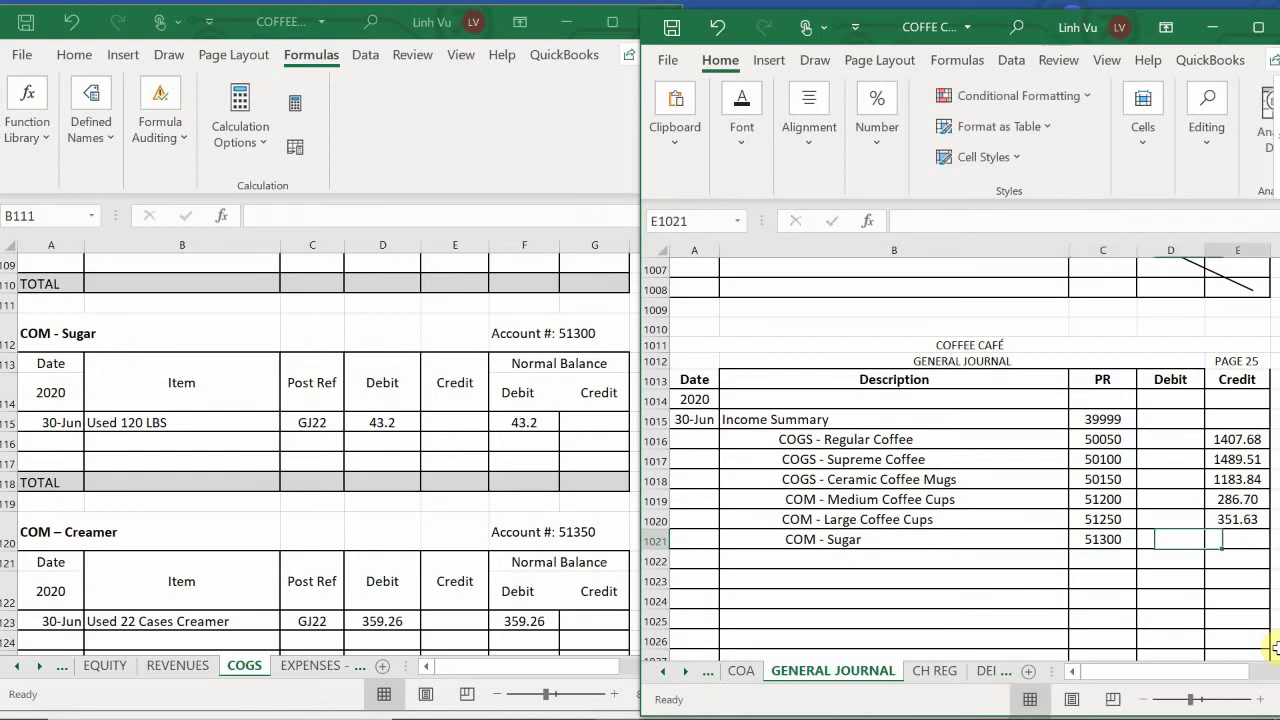
key("Tab")
type("43.2")
key("Return")
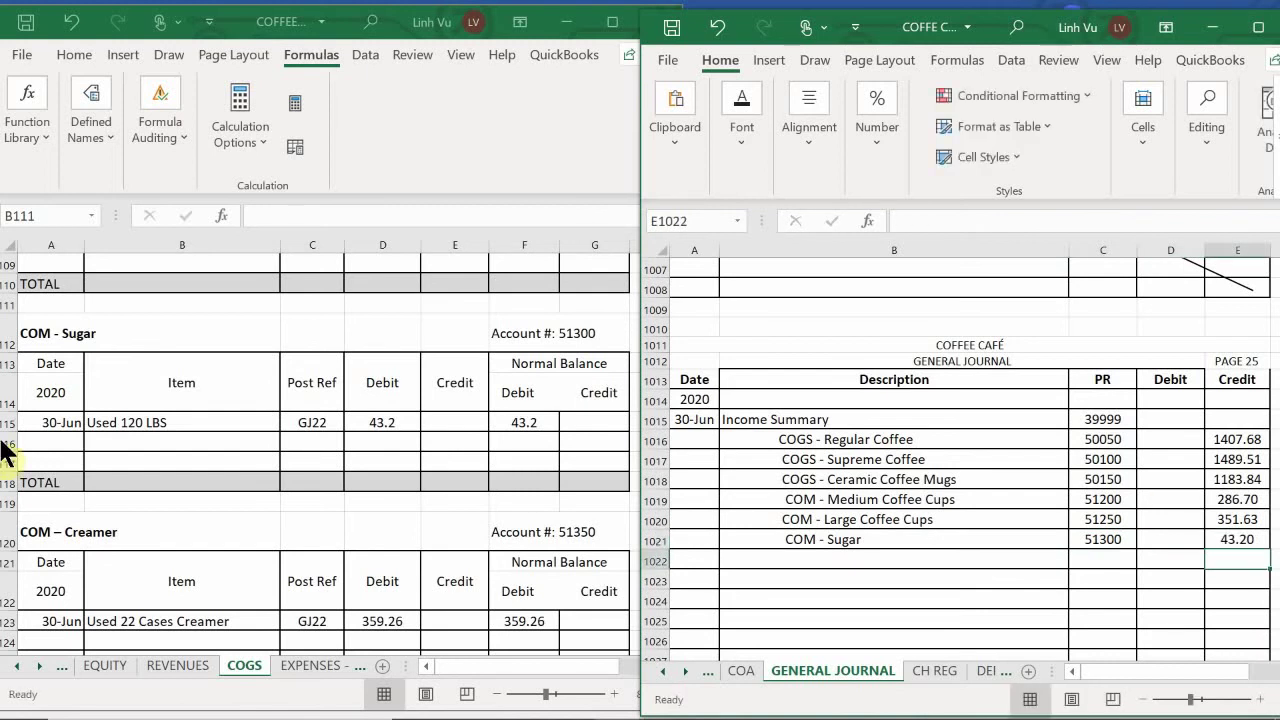
Start the closing row in row 116 of the COM - Sugar ledger with date 6/30 and item CLOSE
left_click(49, 442)
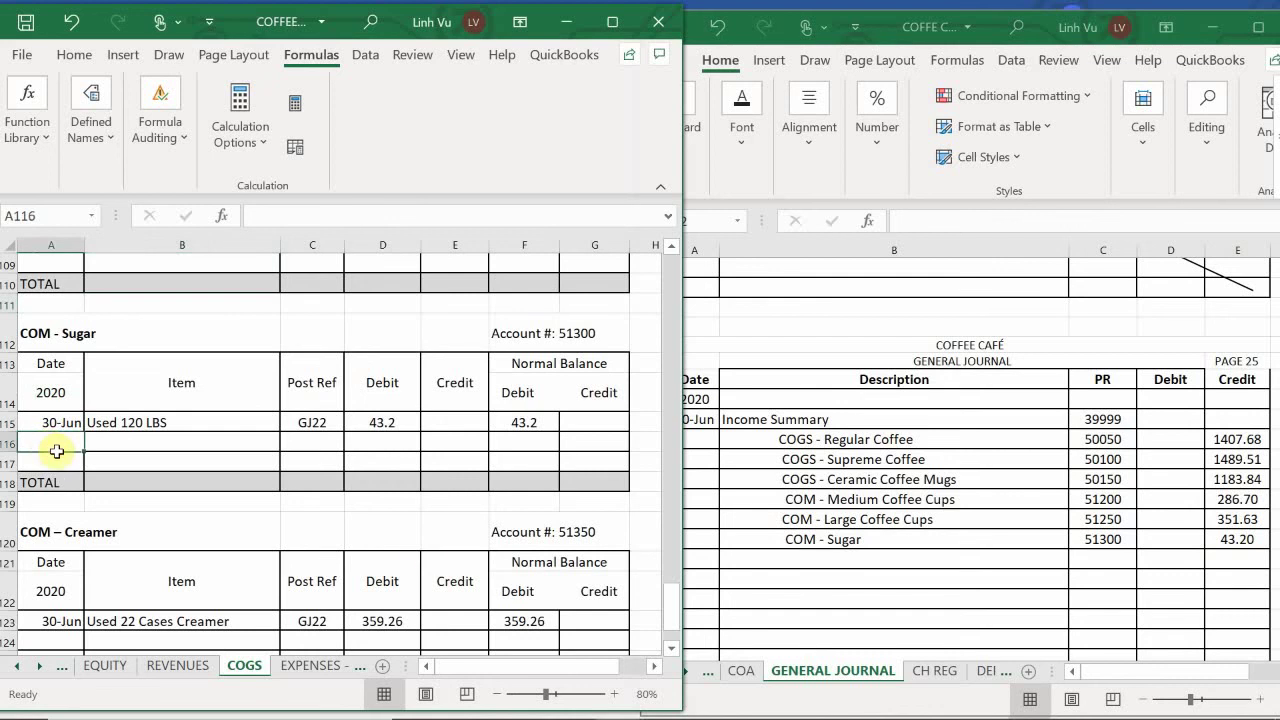
type("6/")
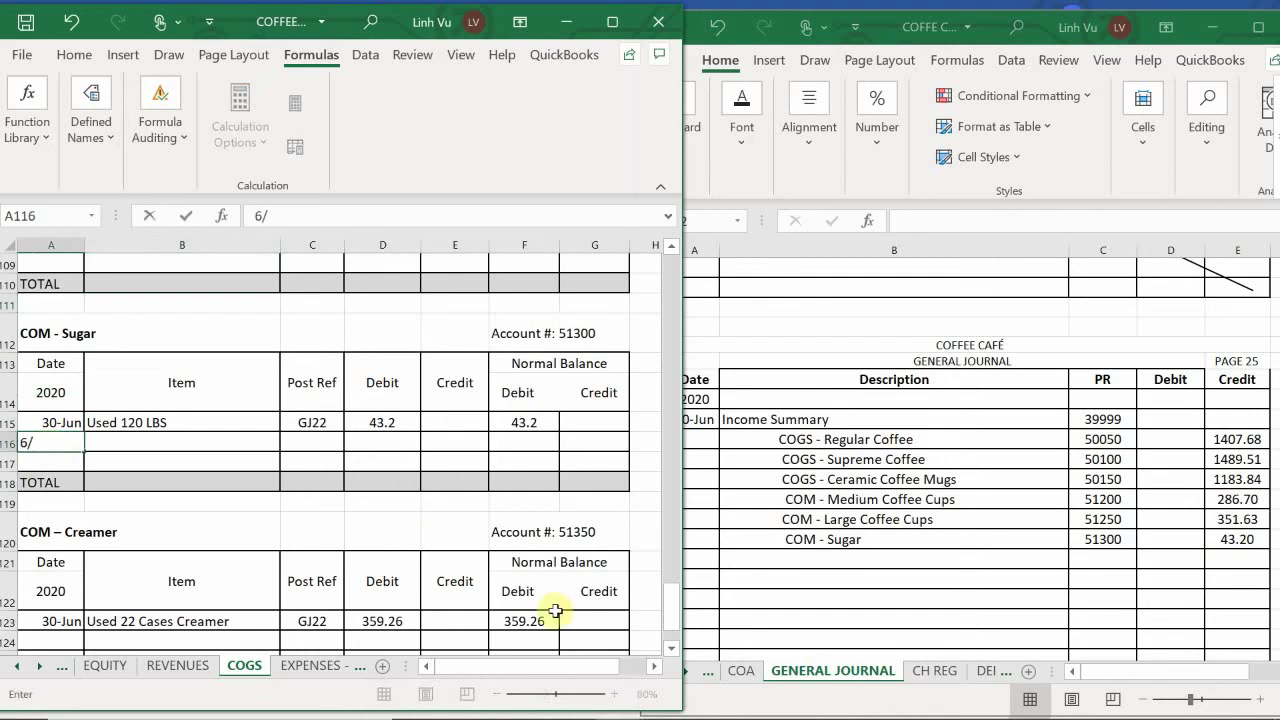
type("30")
key("Return")
key("Right")
key("Up")
type("CLO")
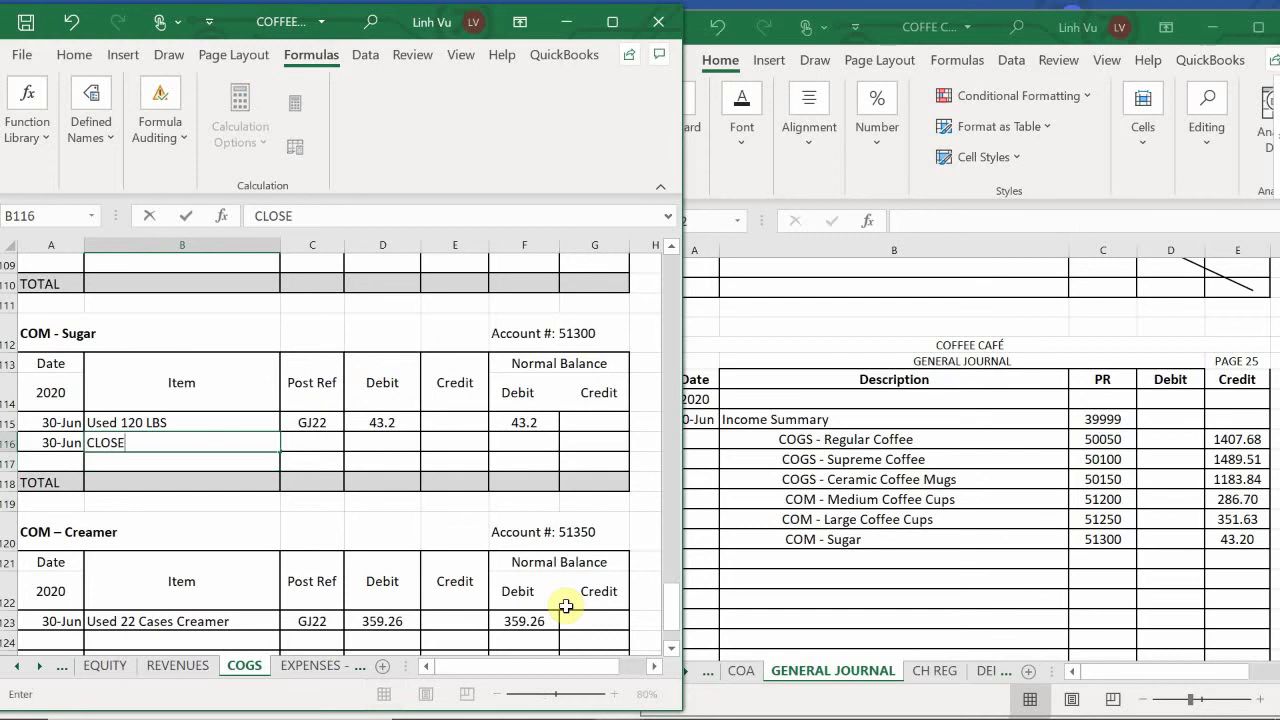
key("Tab")
Give the Sugar closing row the post ref GJ25 and a credit of 43.2
type("GJ25")
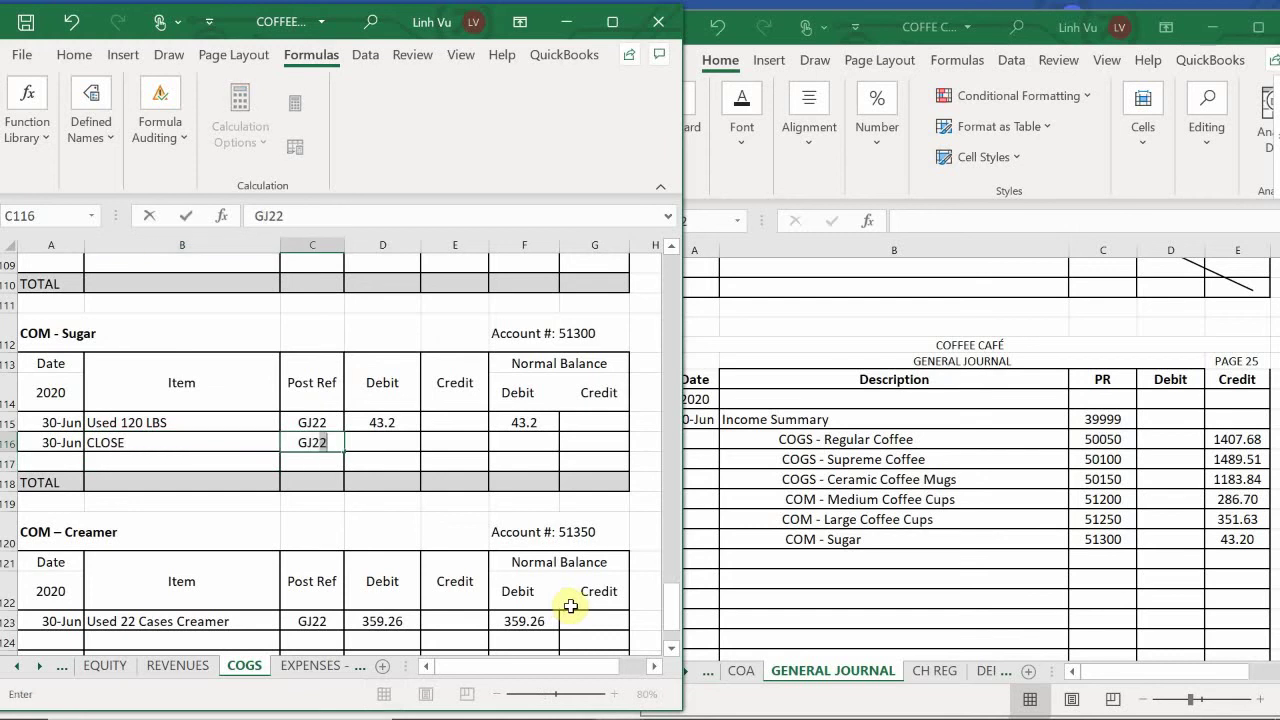
key("Tab")
key("Tab")
type("4")
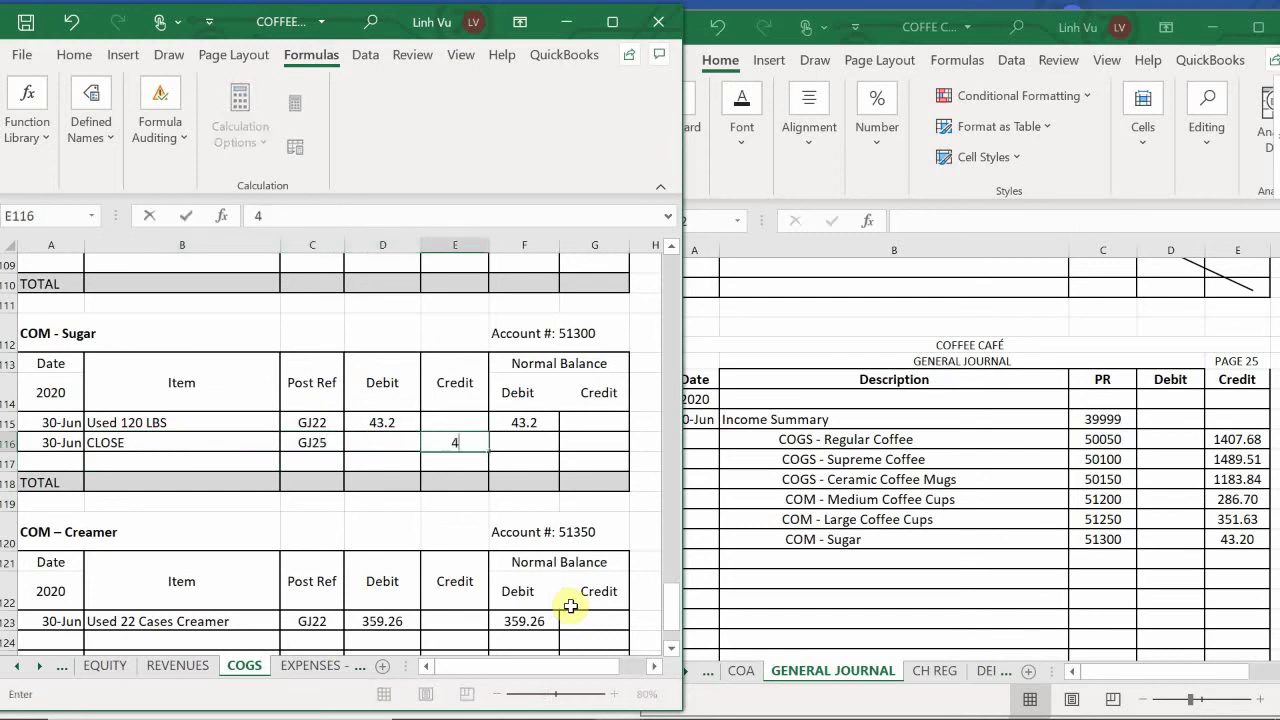
type("3.2")
key("Return")
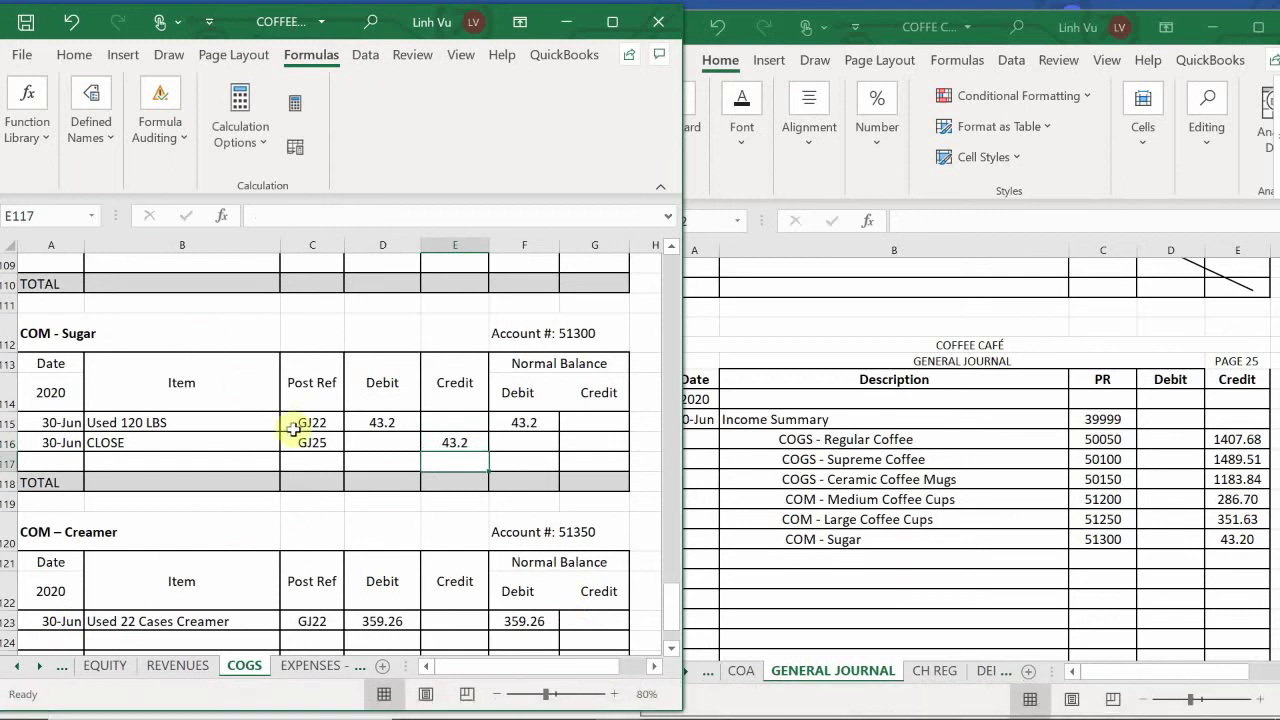
Calculate the debit balance of the Sugar closing row in F116 as F115 plus the row's debit D116 minus its credit E116
left_click(511, 443)
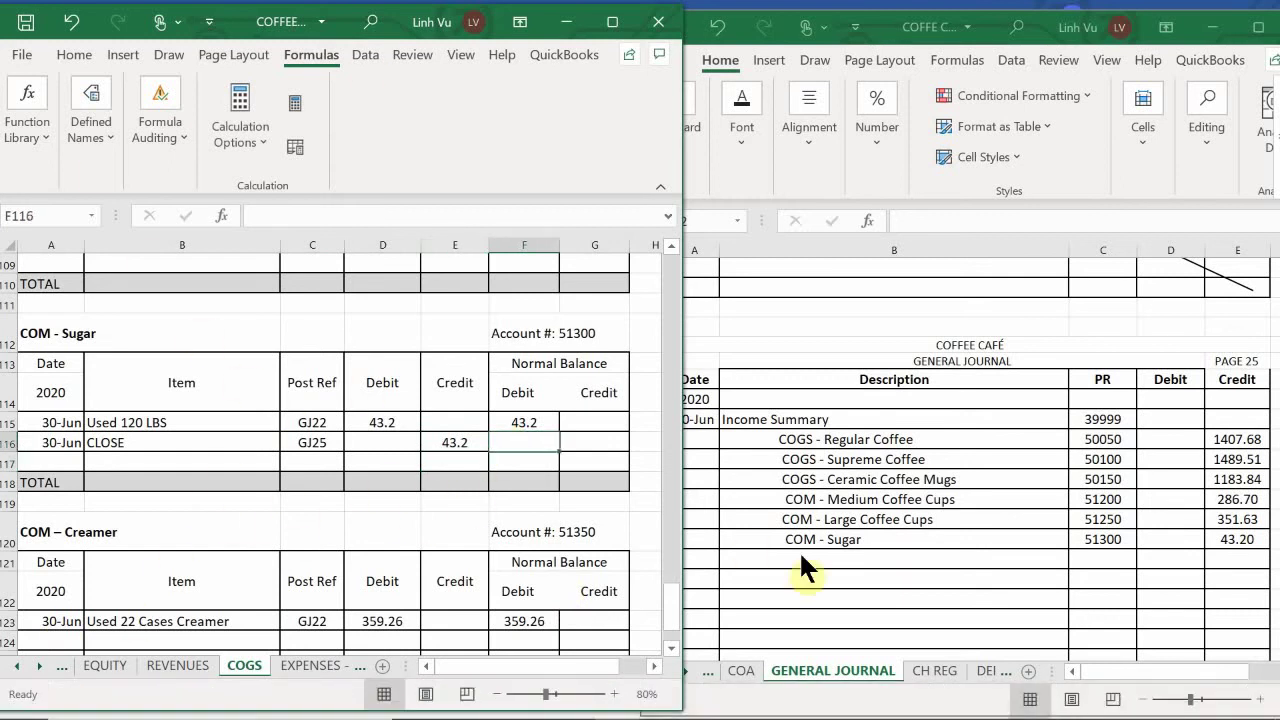
type("=")
key("Up")
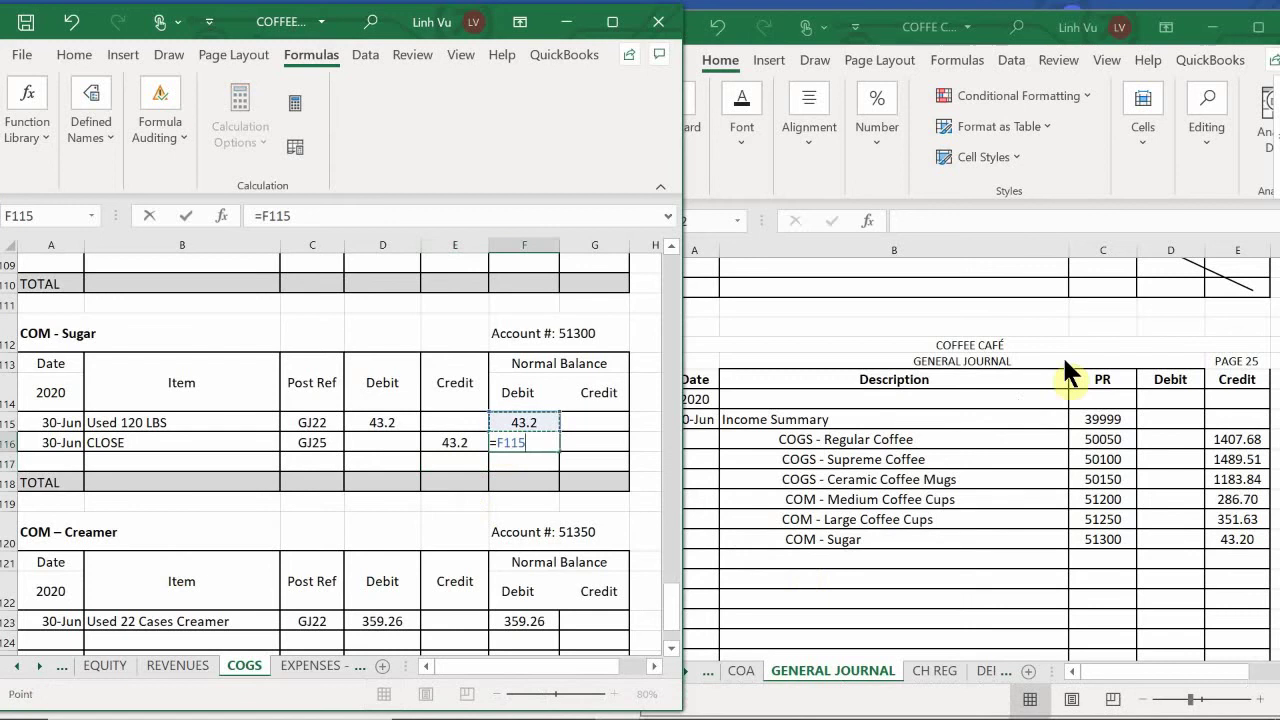
type("+")
key("Left")
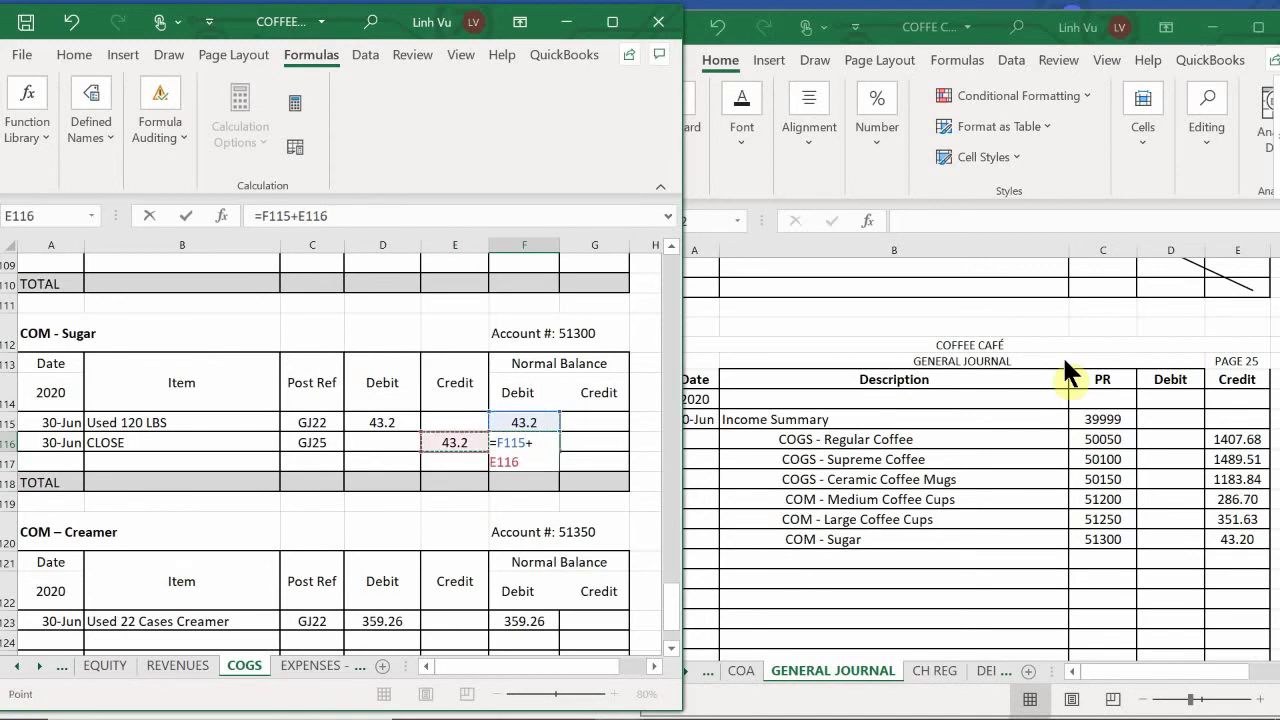
key("Left")
type("-")
key("Left")
key("Return")
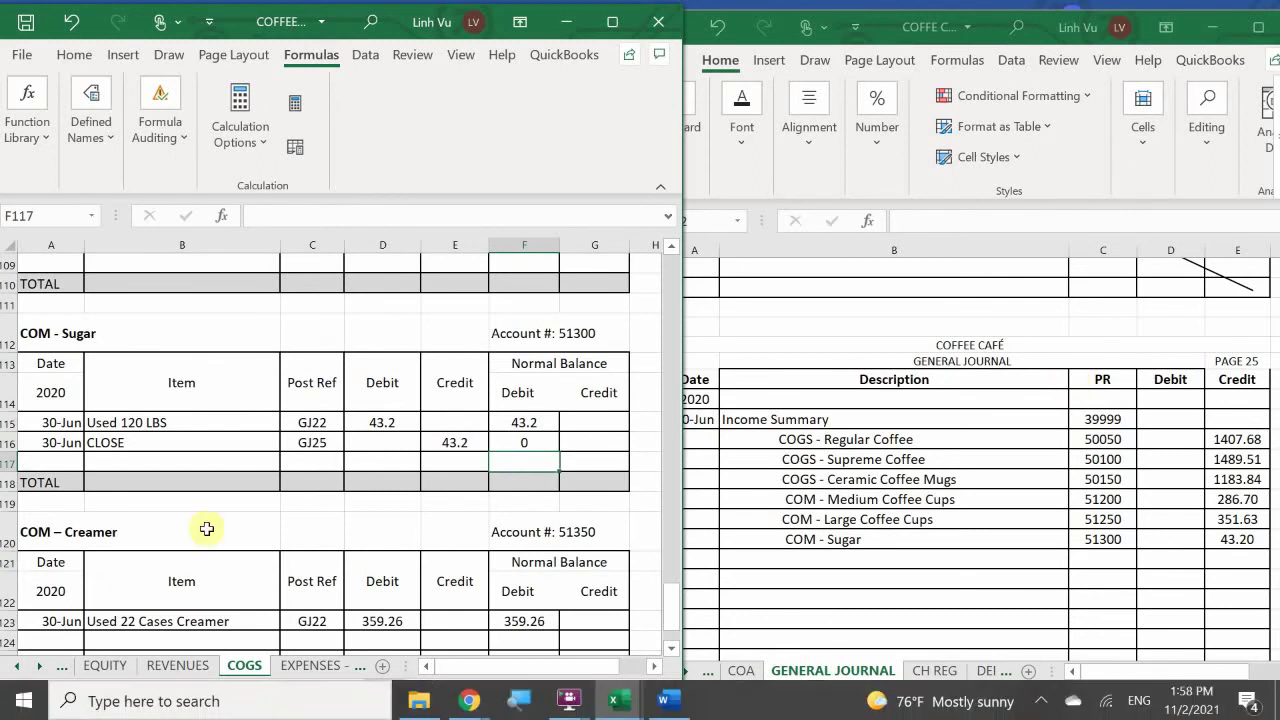
Add the journal description COM - Creamer in B1022, indented below the Sugar line
left_click(250, 482)
scroll(250, 482, "down", 5)
scroll(250, 482, "up", 4)
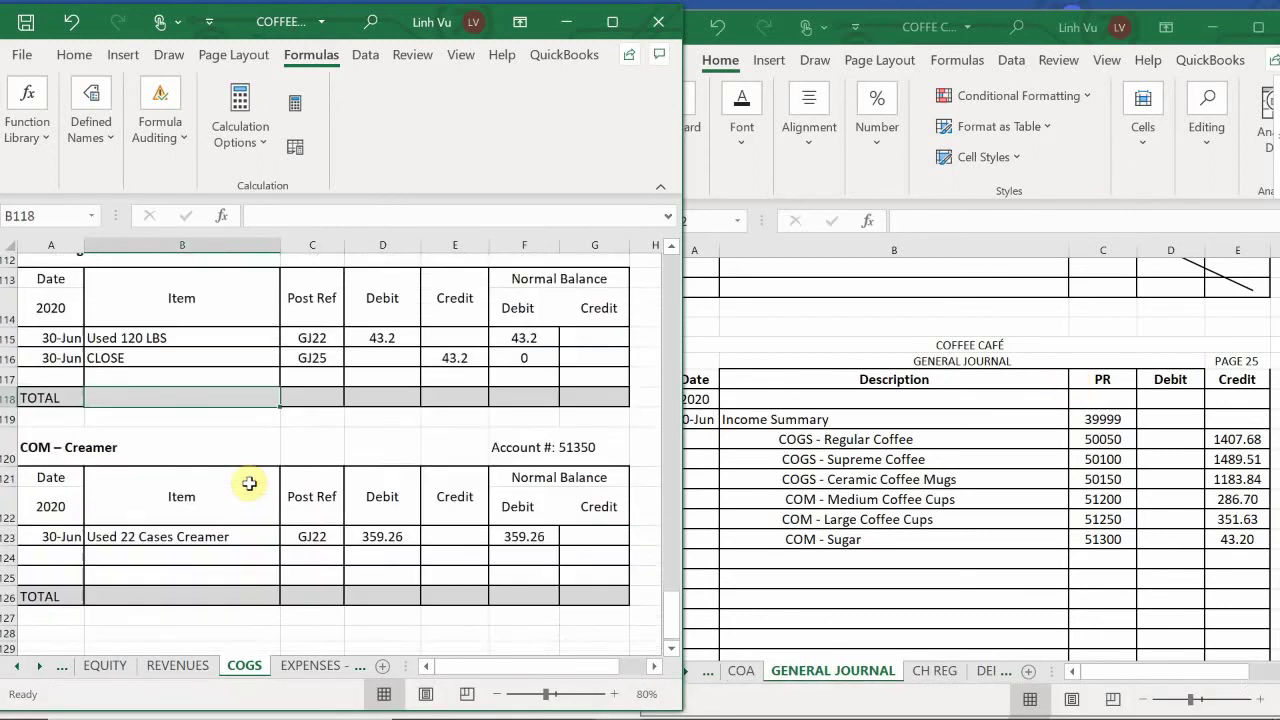
scroll(250, 483, "up", 1)
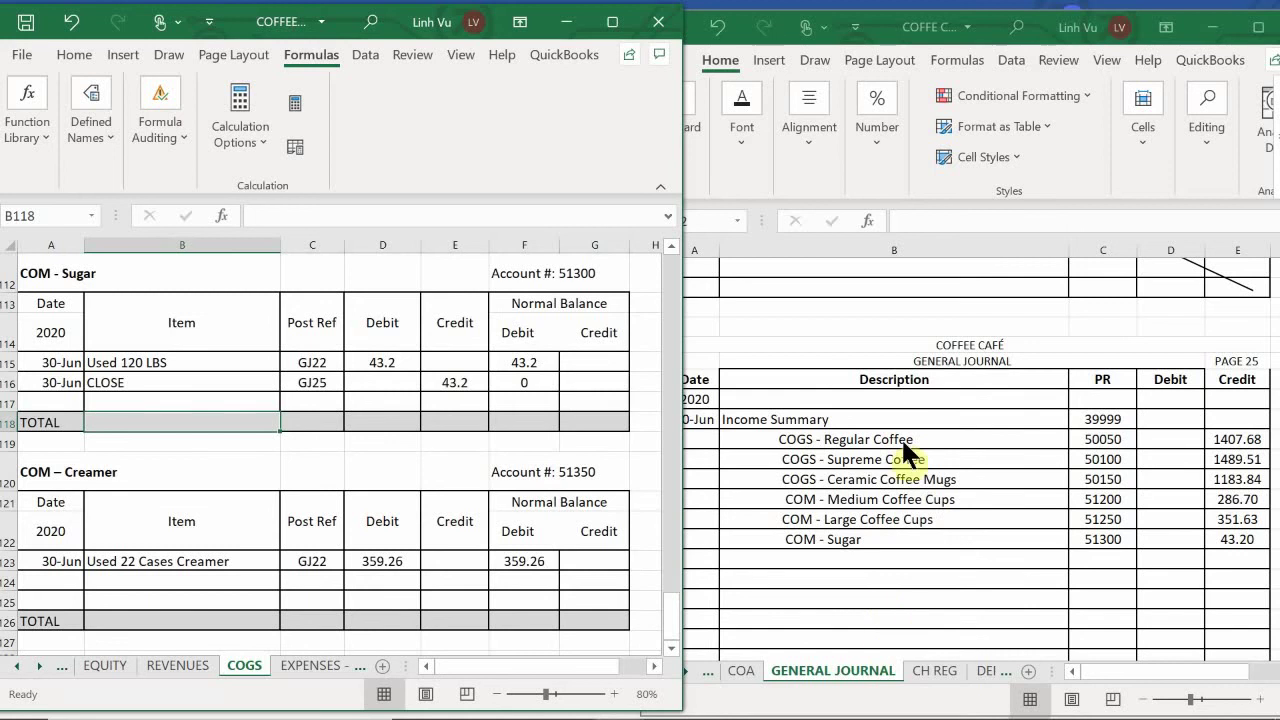
left_click(737, 558)
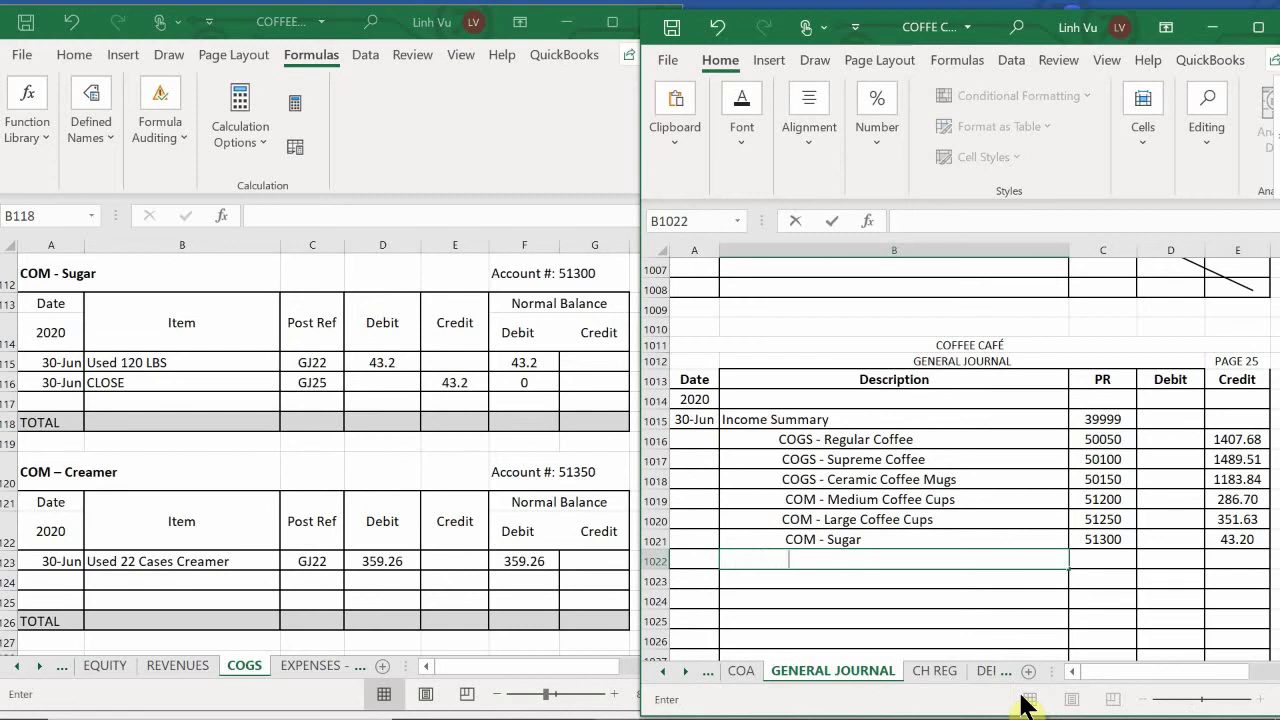
type("COM")
key("BackSpace")
key("BackSpace")
key("BackSpace")
type("COM - Creamer")
key("Tab")
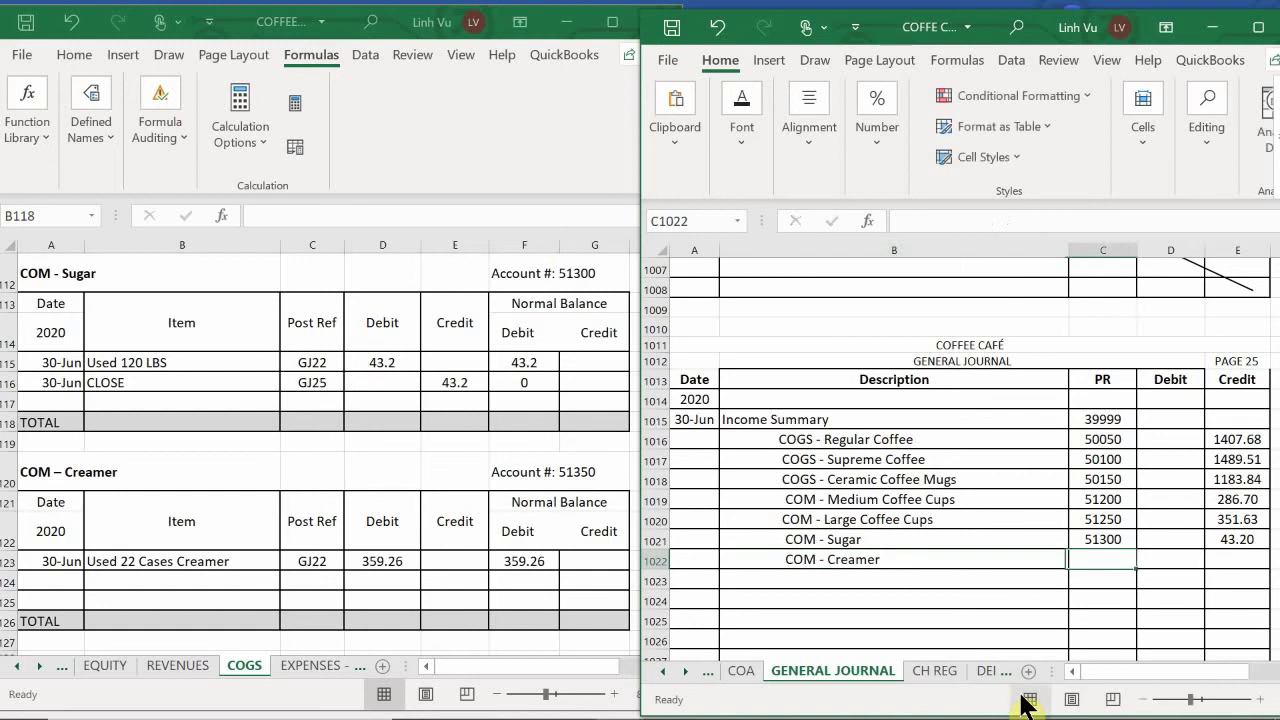
Give the COM - Creamer journal line in row 1022 the PR 51350 and a credit of 359.26
type("51350")
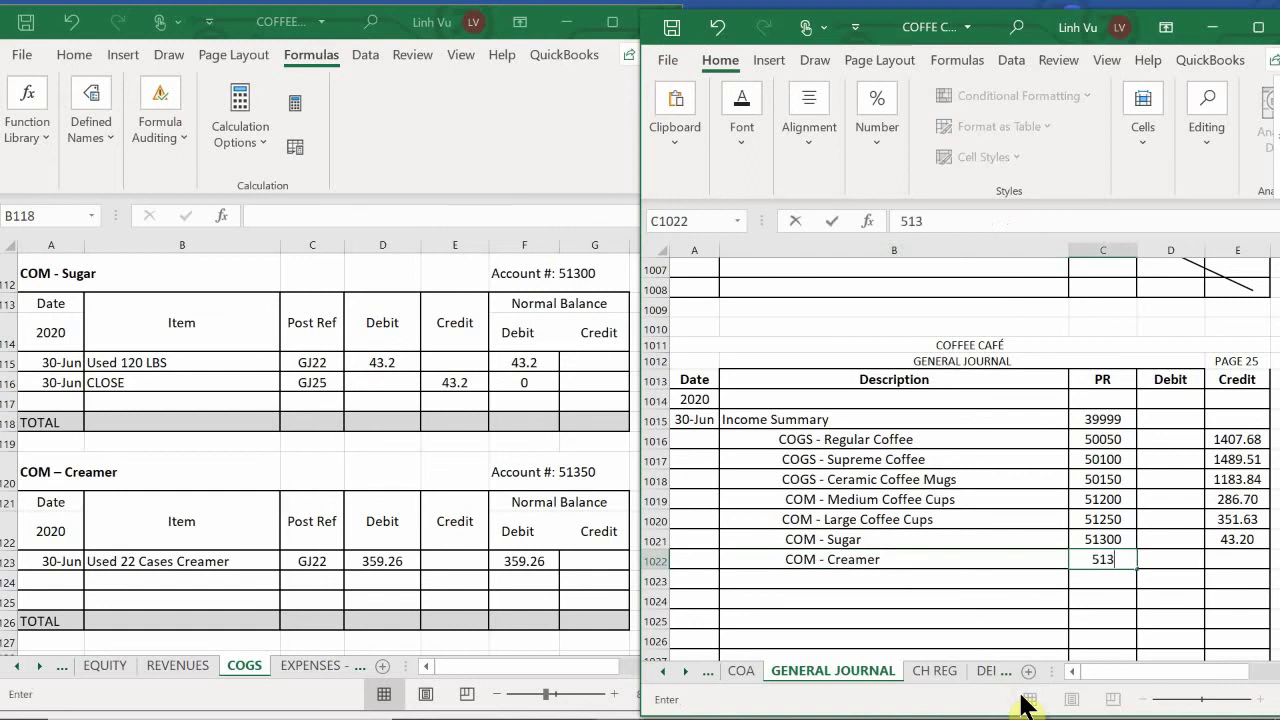
key("Tab")
key("Tab")
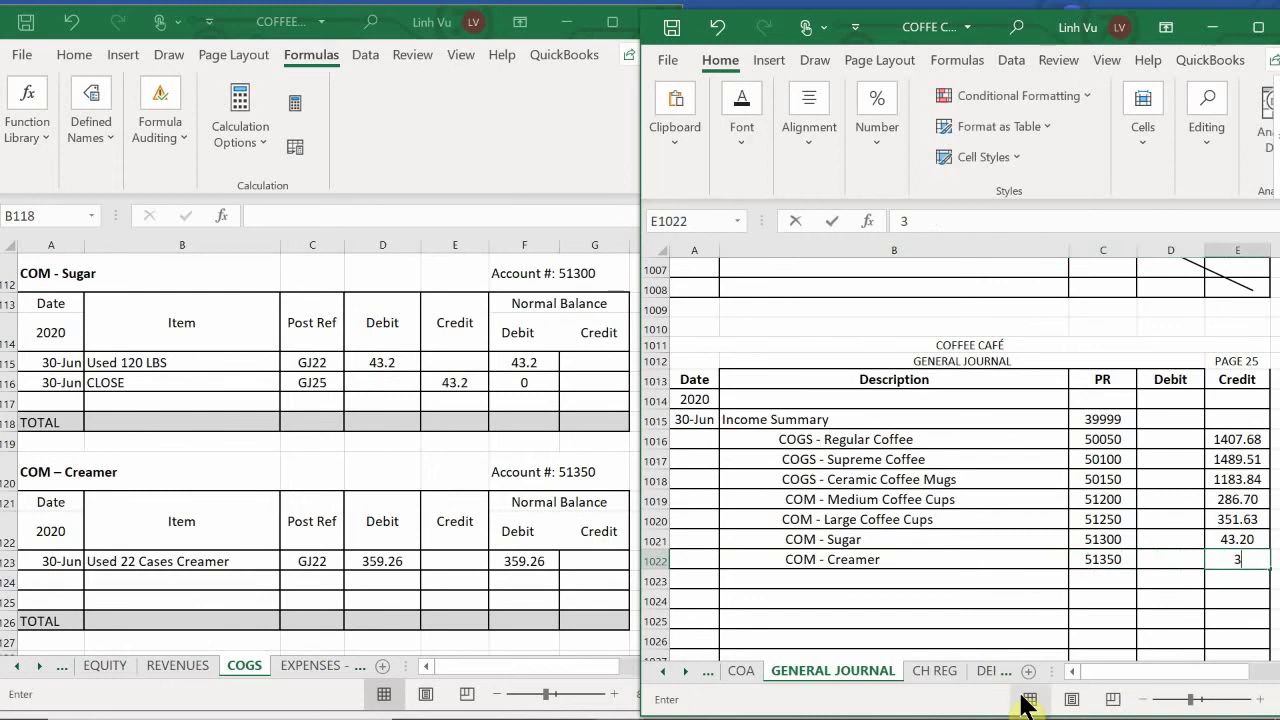
type("359.26")
key("Return")
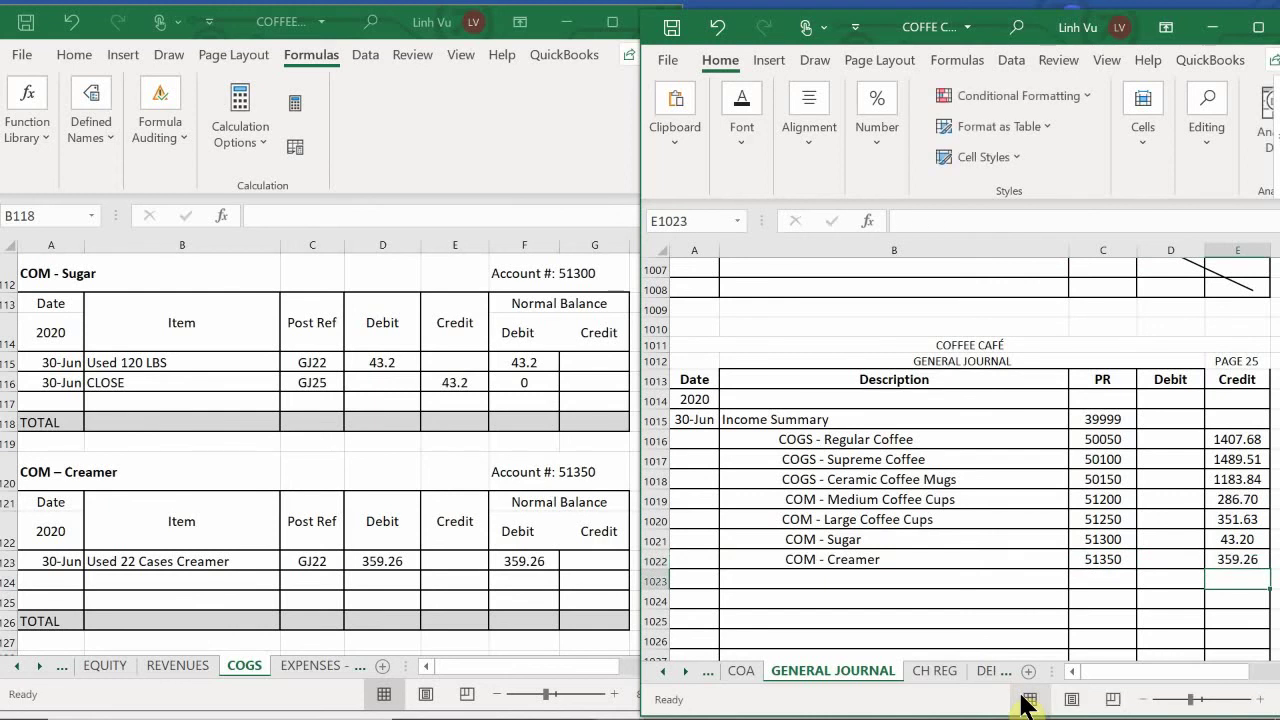
Start the closing row in row 124 of the COM – Creamer ledger with date 6/30 and item CLOSE
left_click(40, 584)
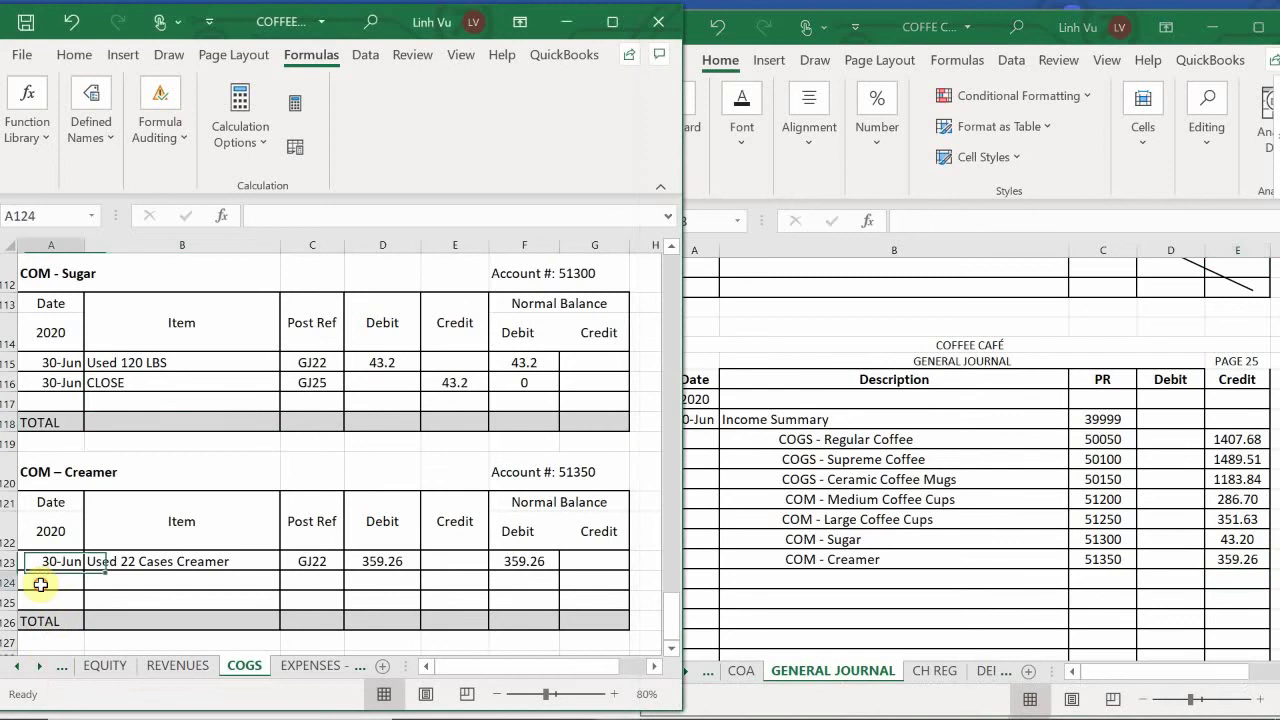
type("6/30")
key("Return")
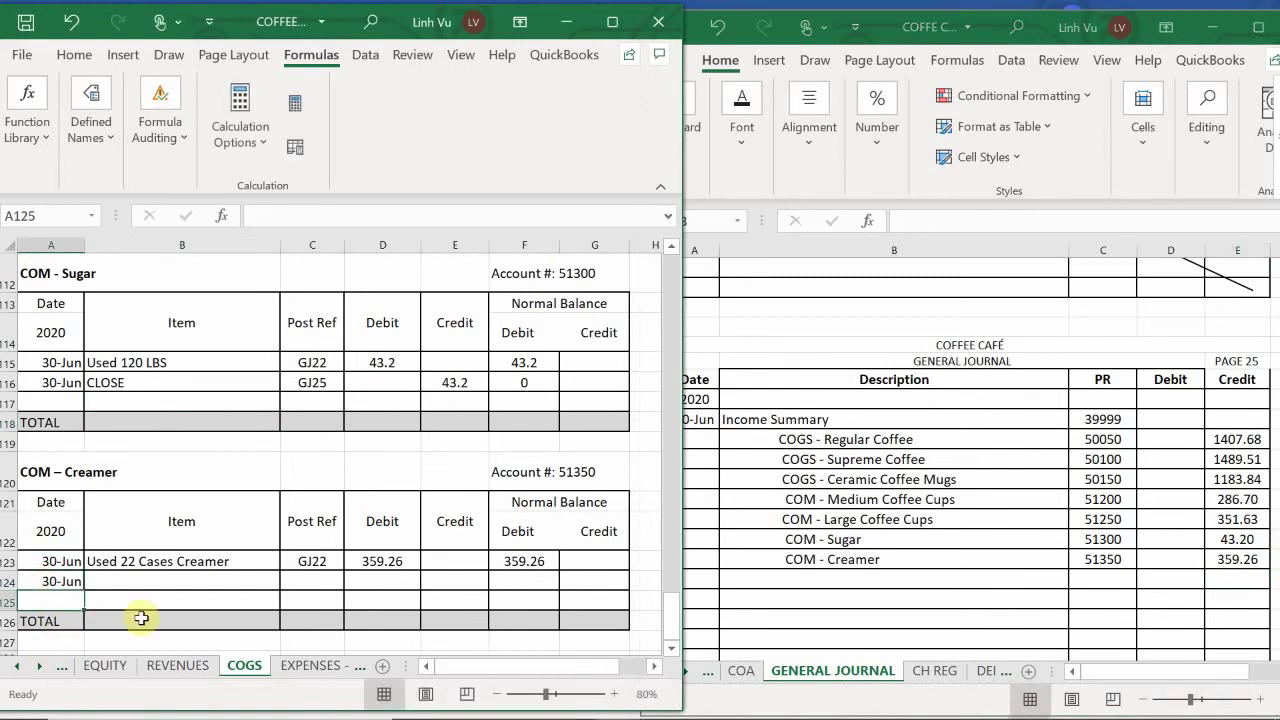
key("Tab")
key("Up")
key("Right")
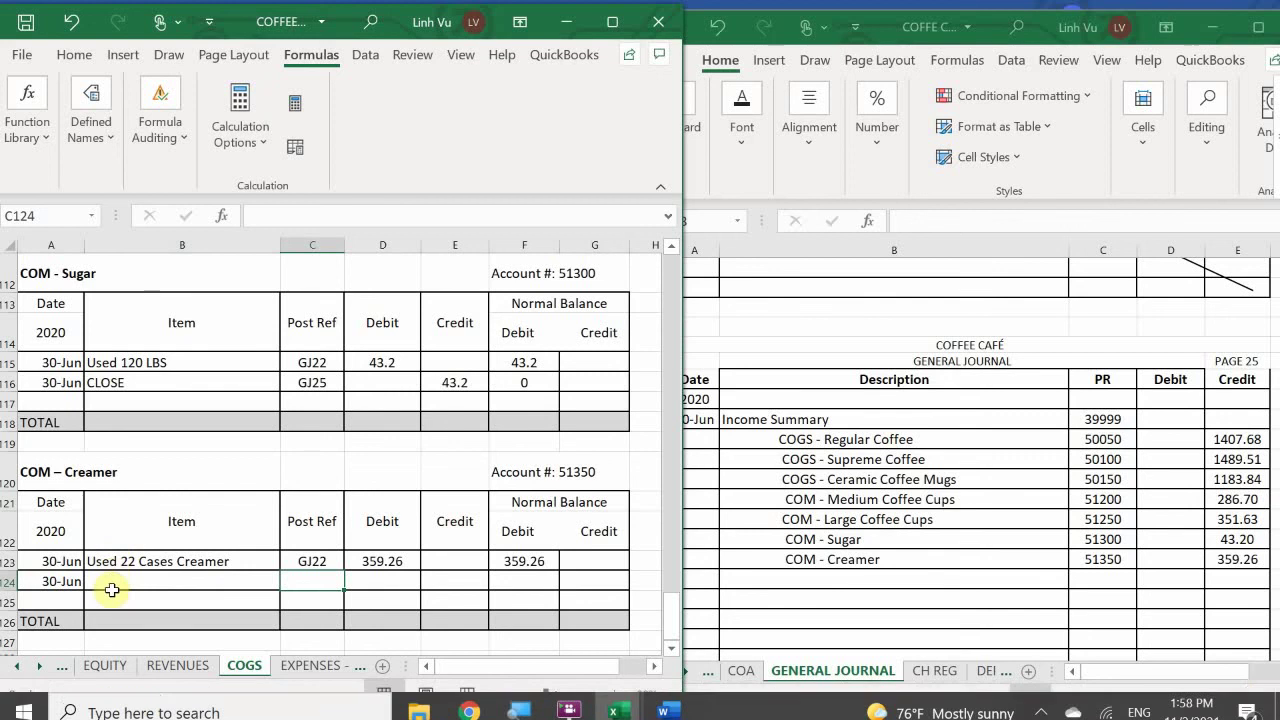
left_click(110, 583)
type("C")
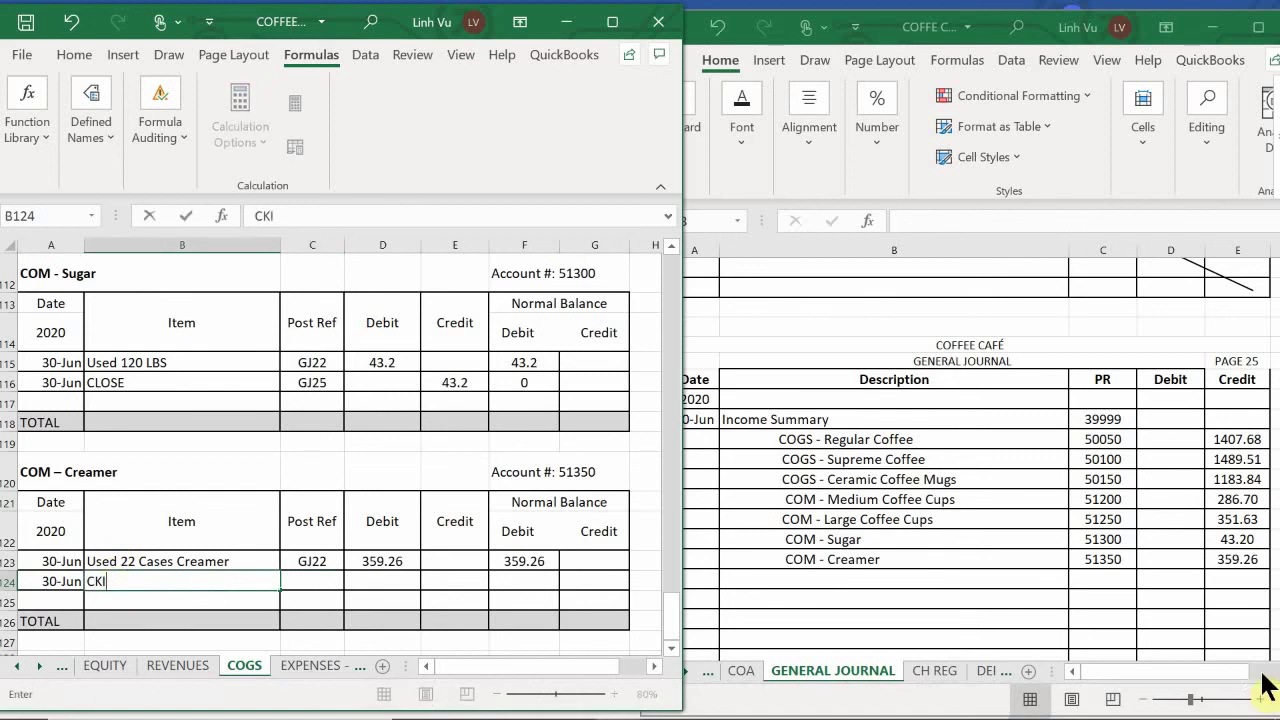
type("LOSE")
key("Tab")
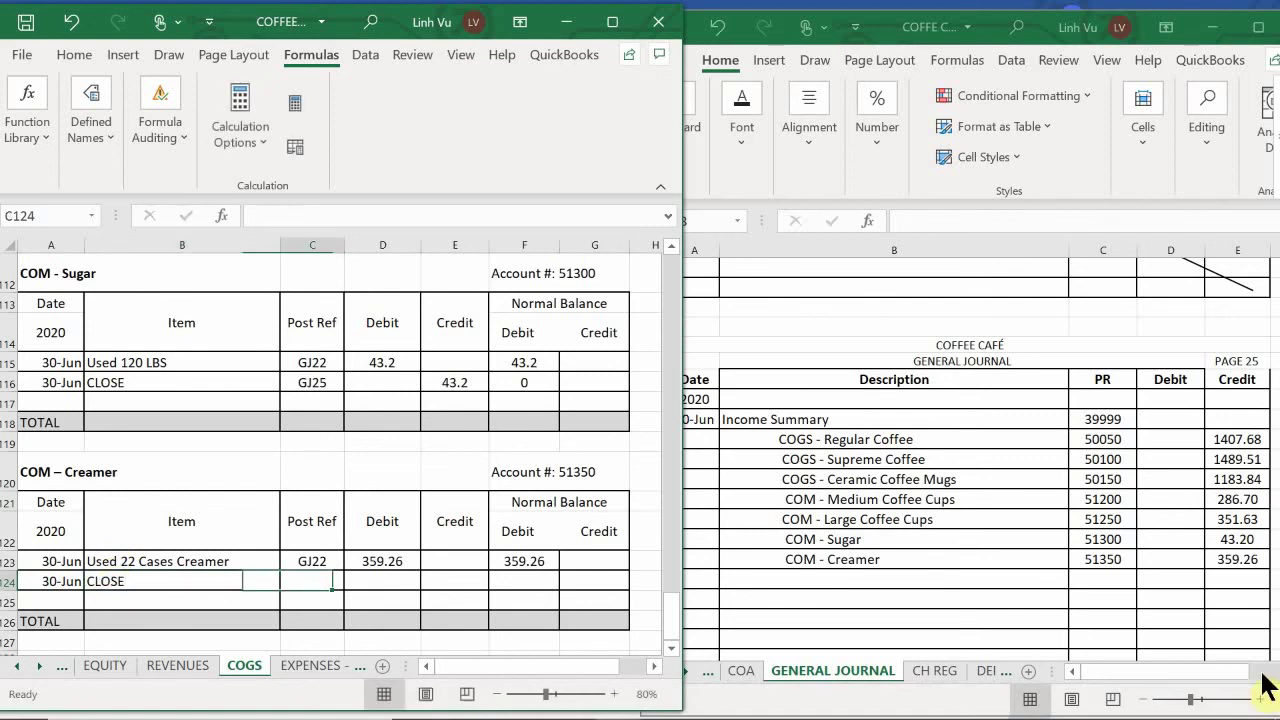
Give the Creamer closing row the post ref GJ25 and a credit of 359.26
type("GJ25")
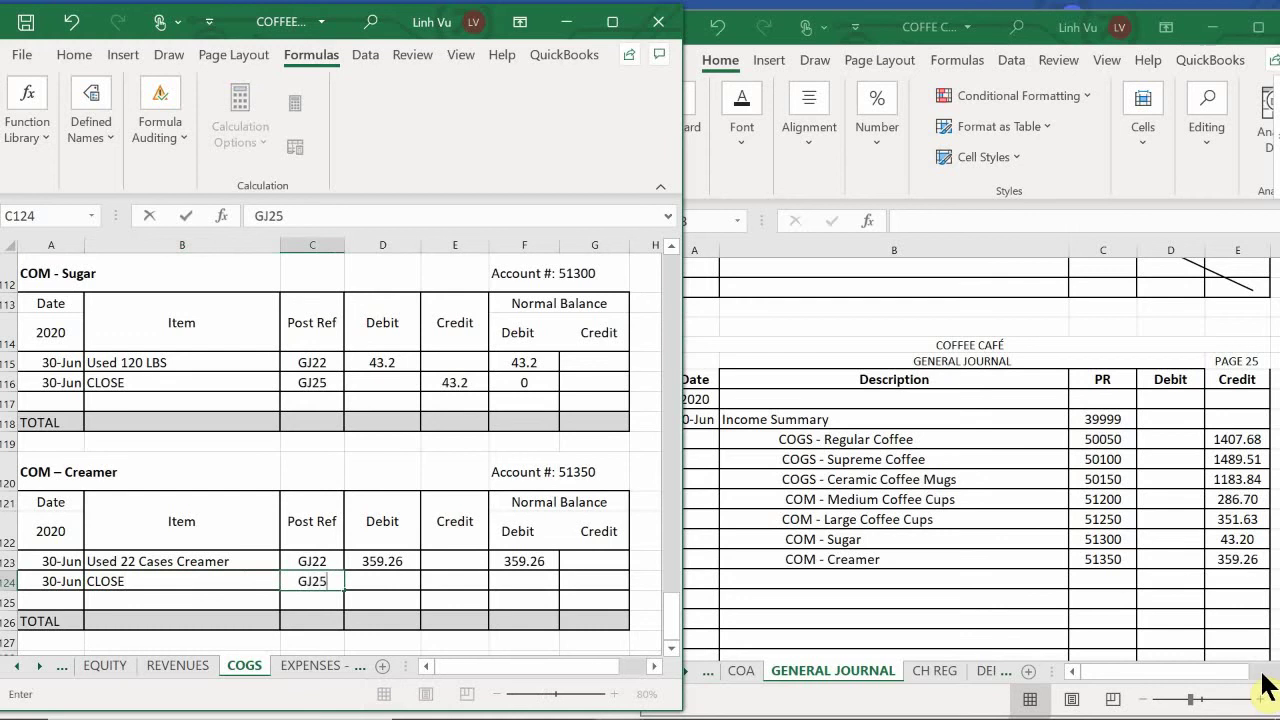
key("Tab")
key("Tab")
type("359.26")
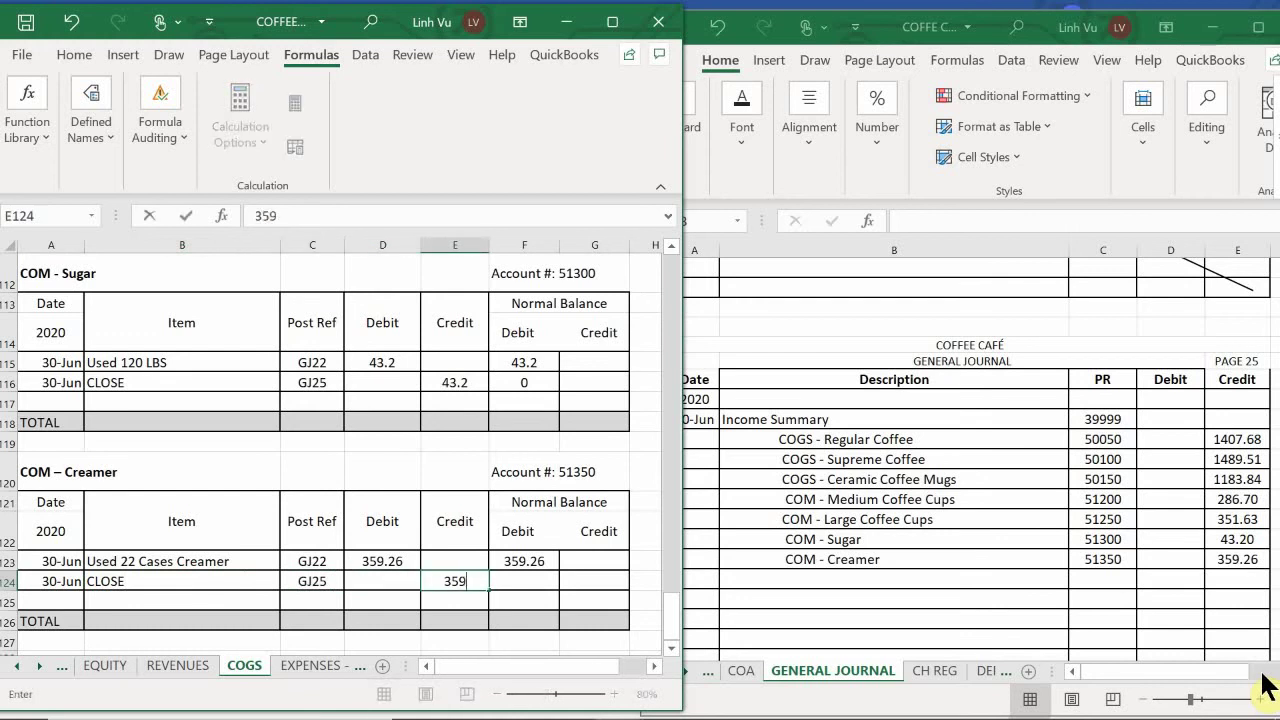
key("Return")
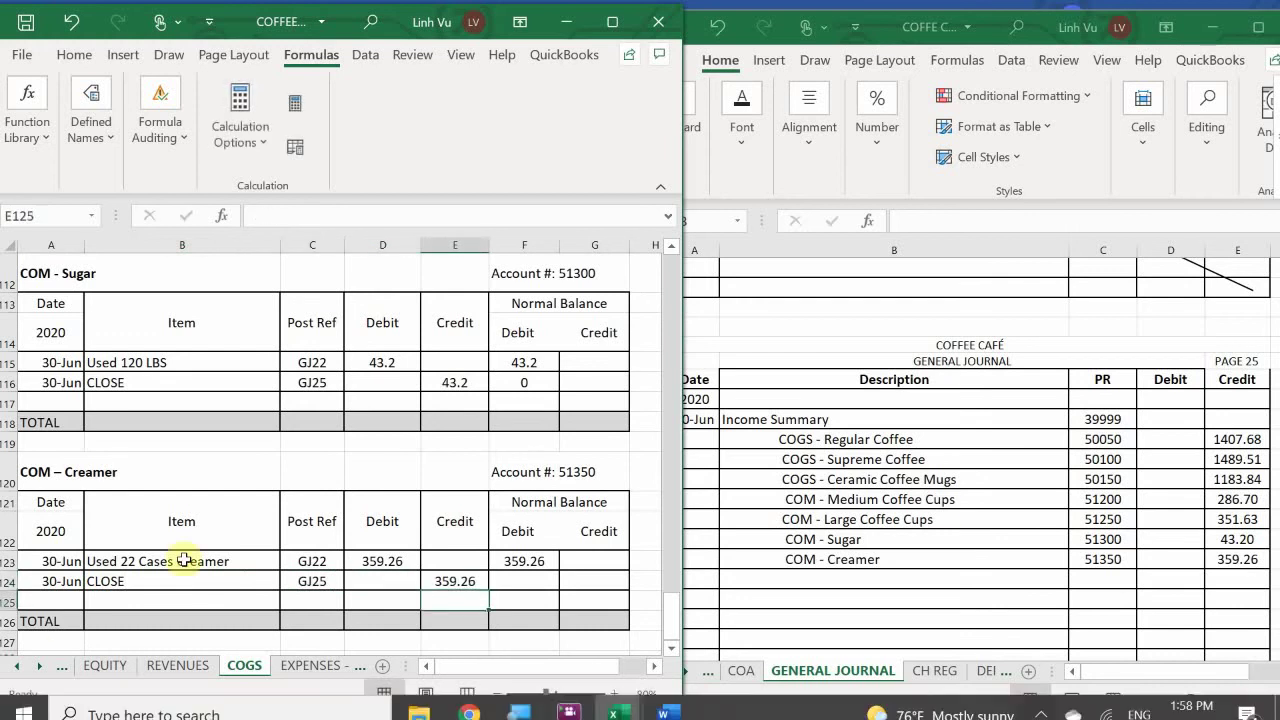
Calculate the debit balance of the Creamer closing row in F124 as F123 plus the row's debit D124 minus its credit E124
left_click(495, 581)
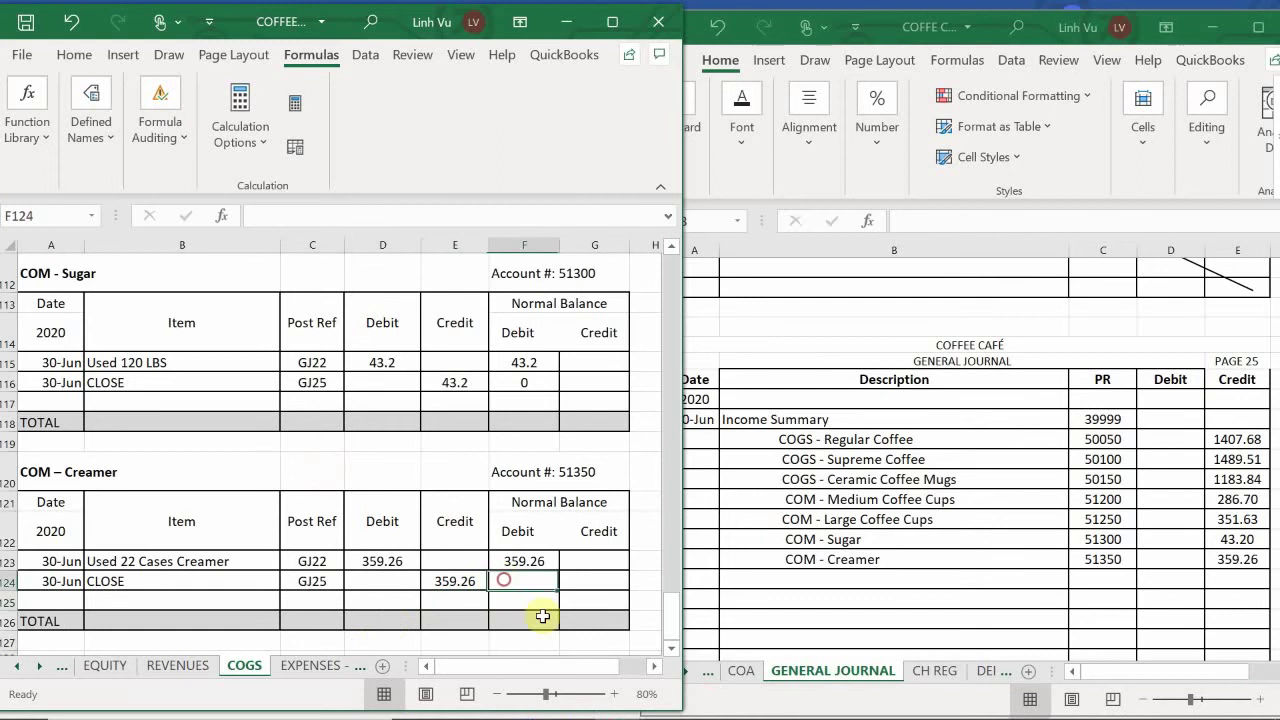
type("=")
key("Up")
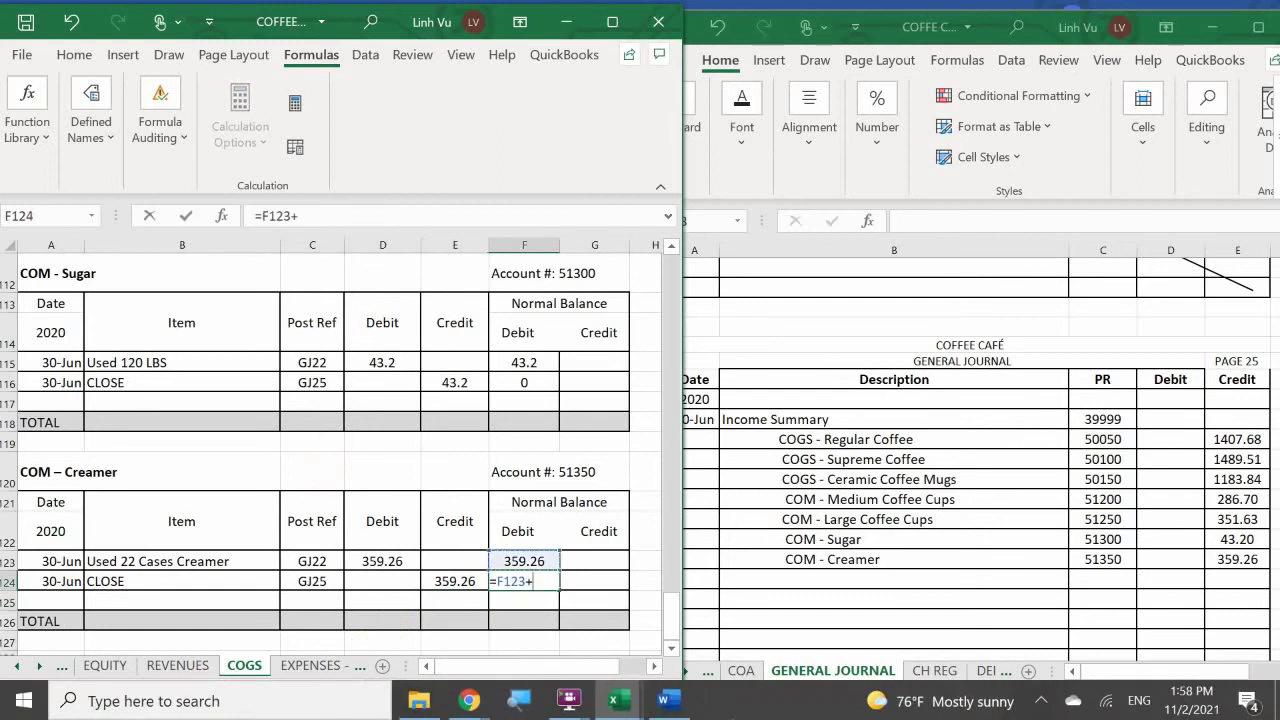
type("+")
key("Left")
key("Left")
type("-")
key("Left")
key("Return")
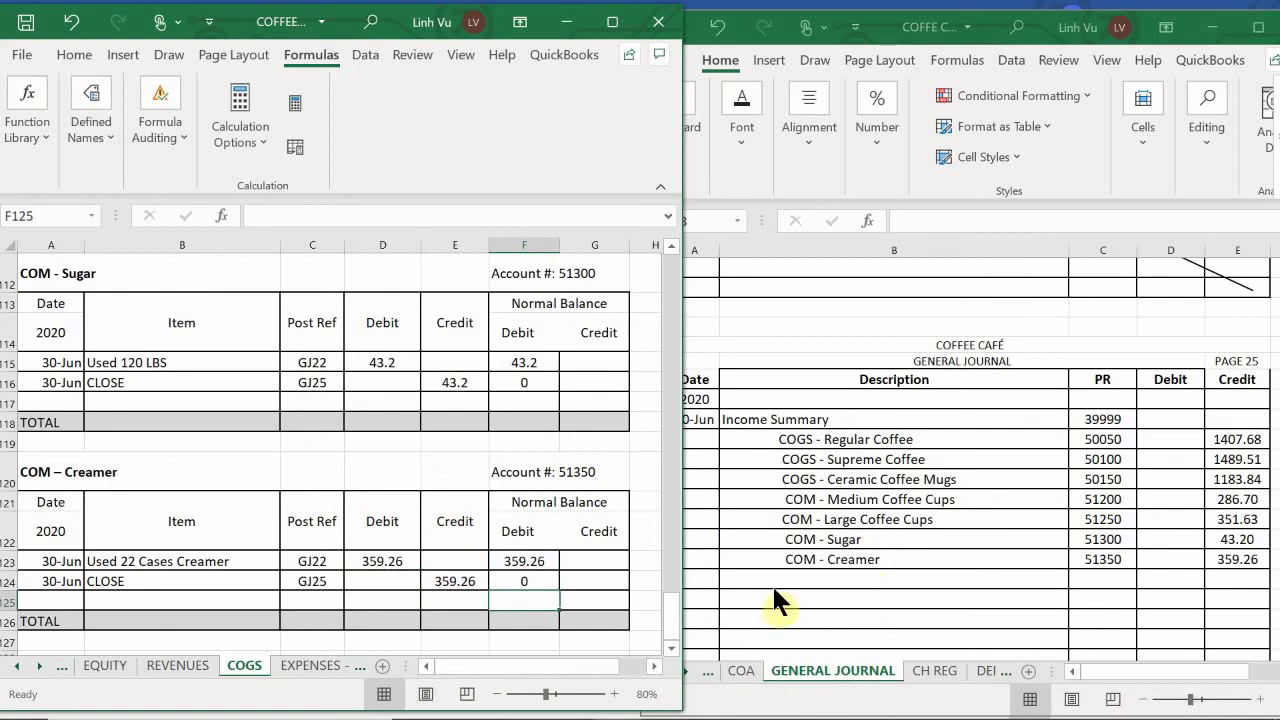
Open the EXPENSES - OP ledger sheet and go to its first account, Advertising Expense
left_click(766, 487)
scroll(766, 490, "down", 2)
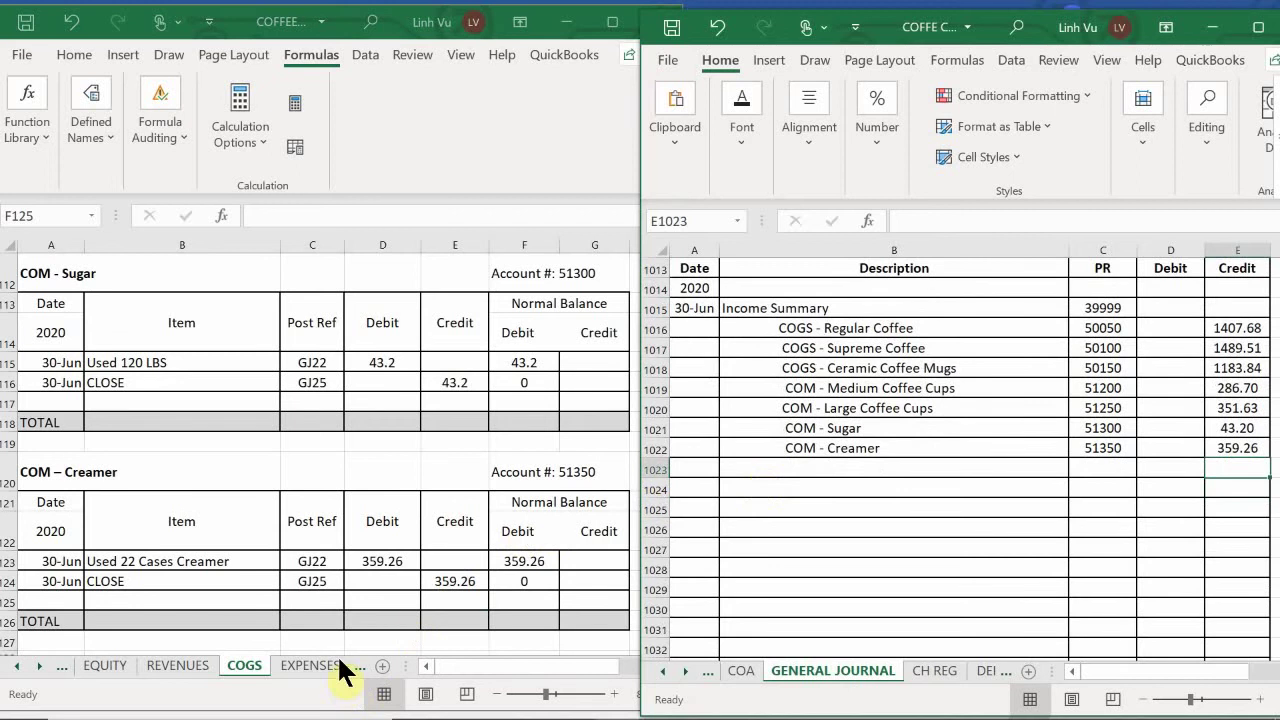
left_click(318, 664)
left_click(317, 670)
left_click(290, 530)
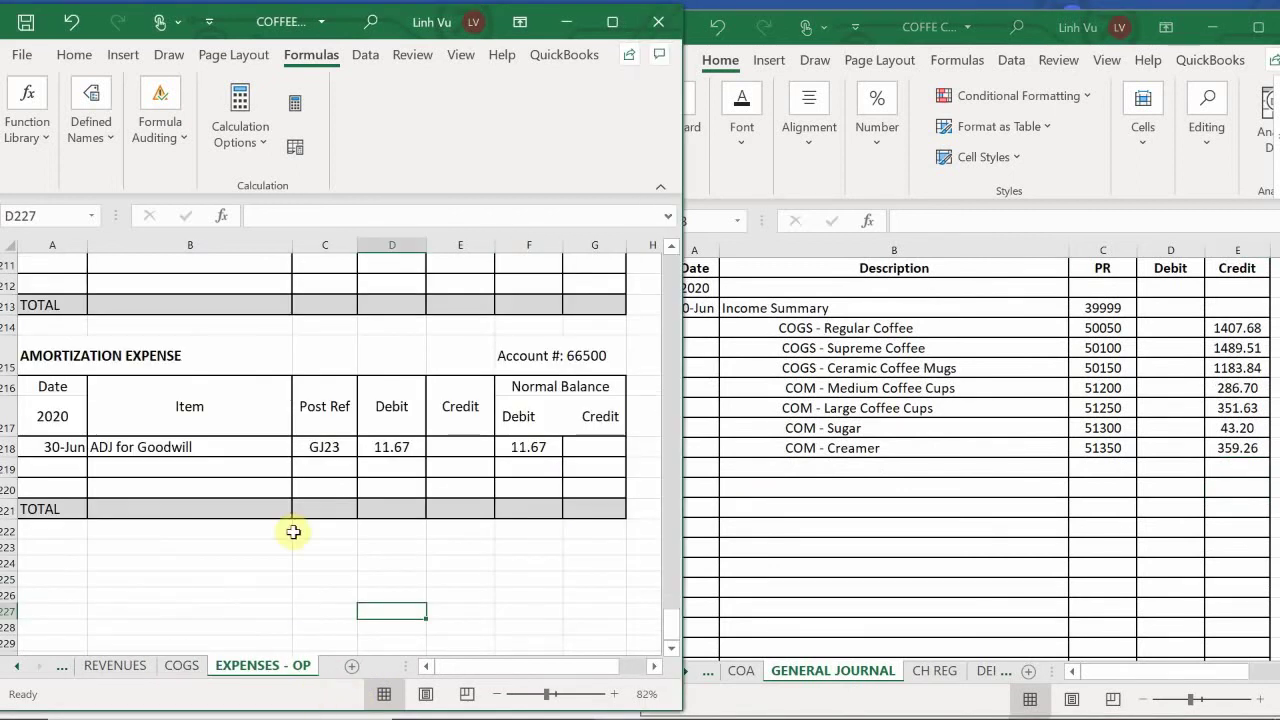
scroll(285, 572, "up", 20)
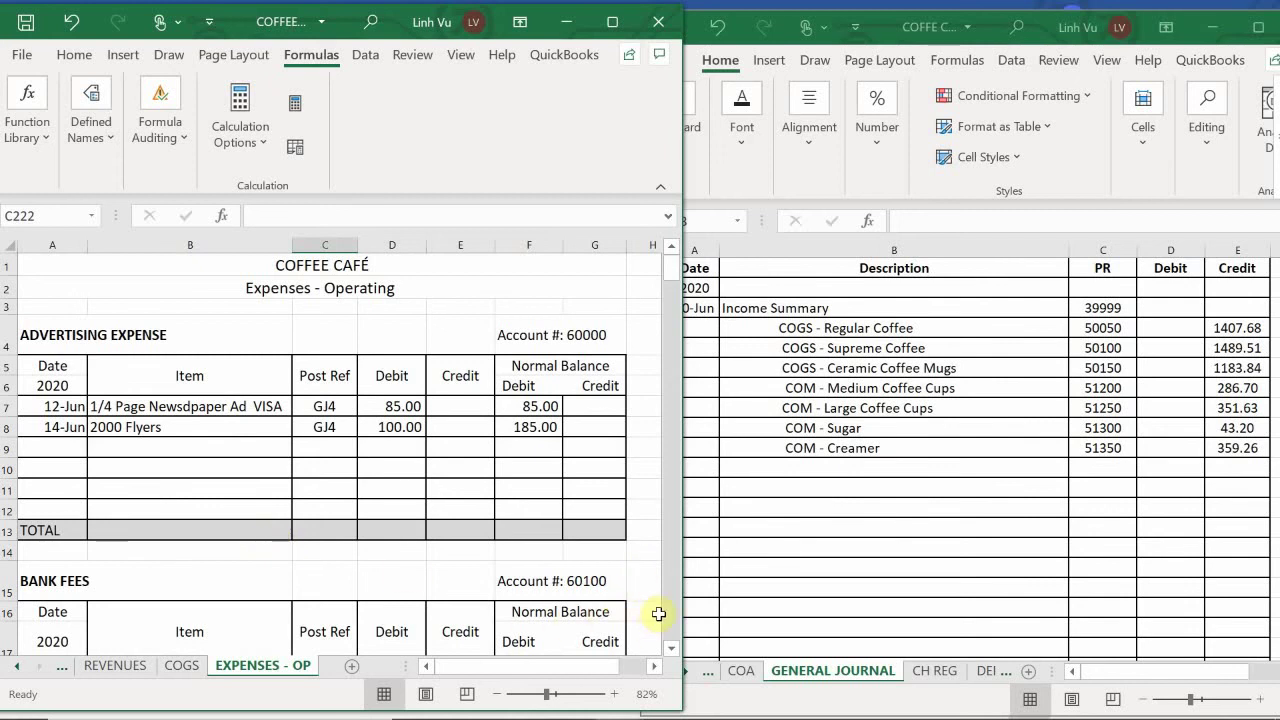
scroll(659, 614, "down", 5)
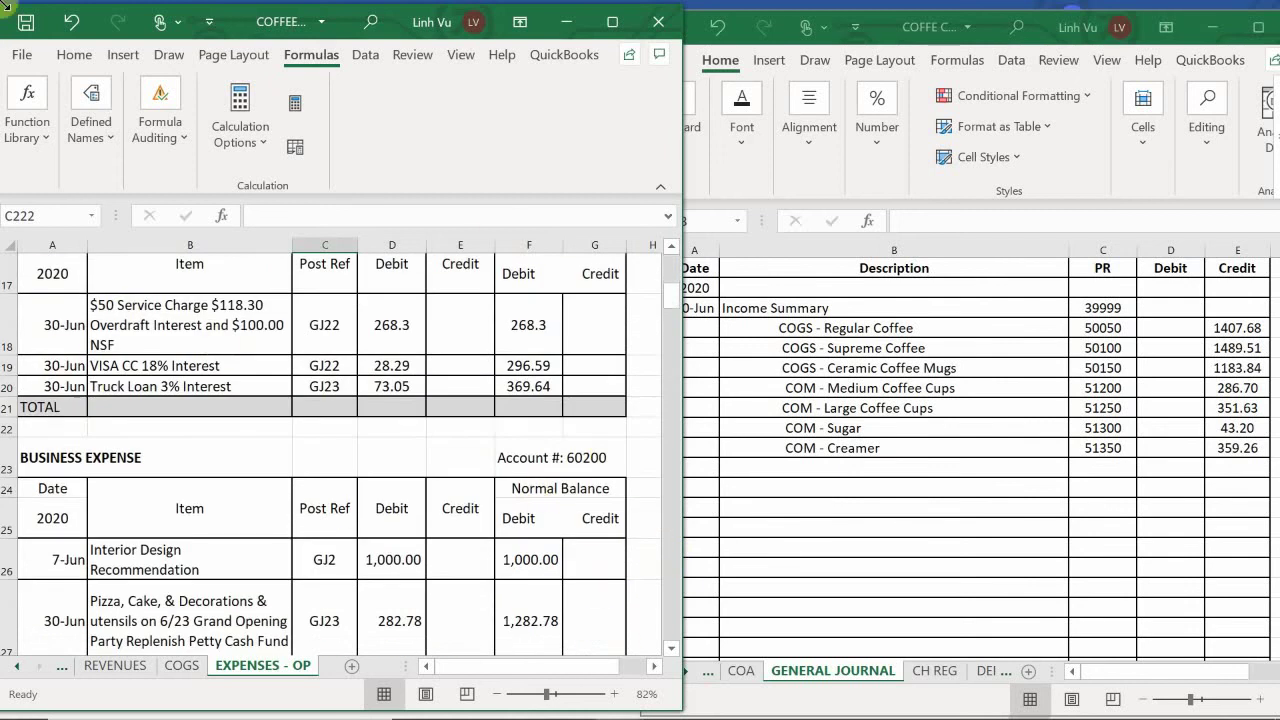
left_click(390, 385)
scroll(390, 380, "up", 5)
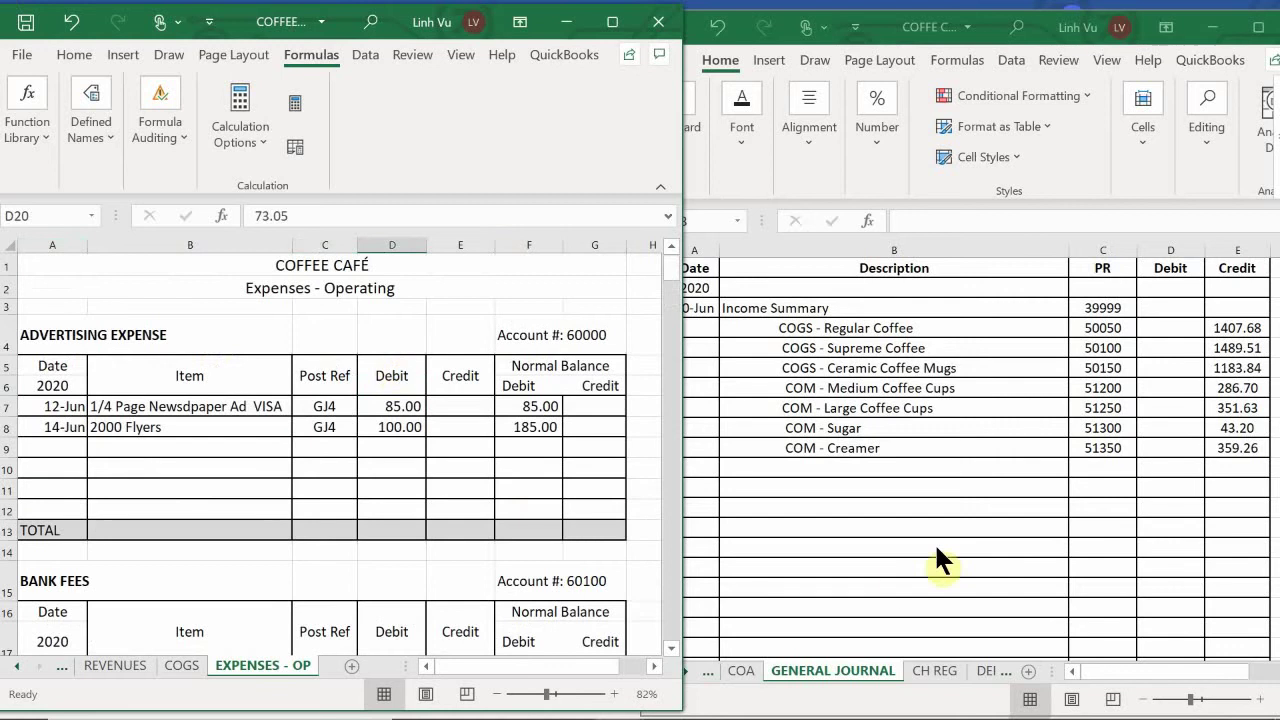
Add the journal description Advertising Expense in B1023, indented below the COM - Creamer line
left_click(932, 506)
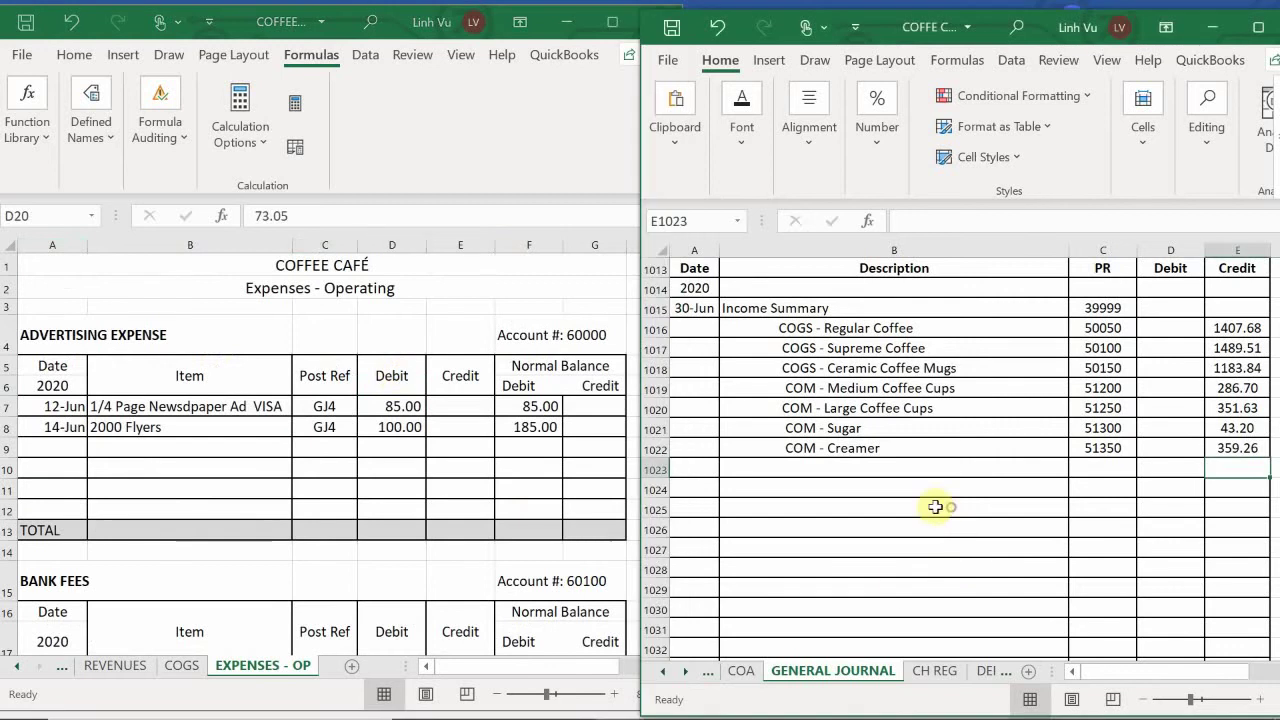
double_click(796, 472)
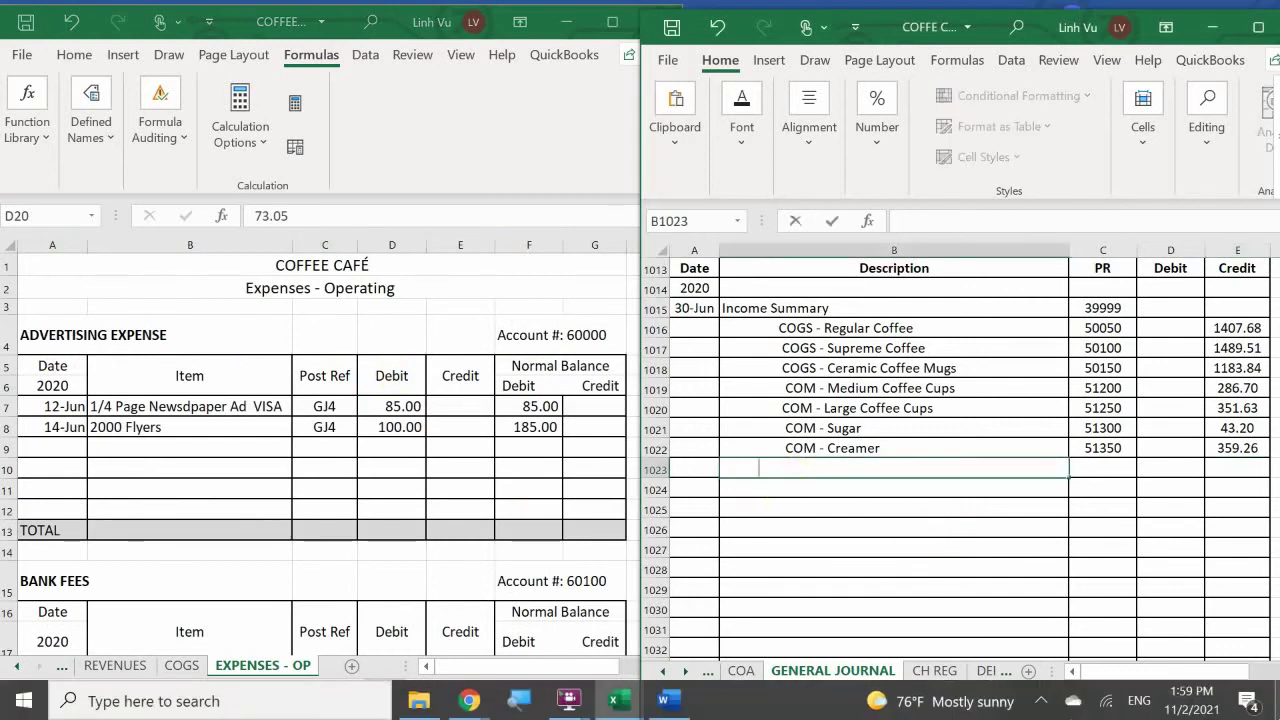
type("Advertising Ex")
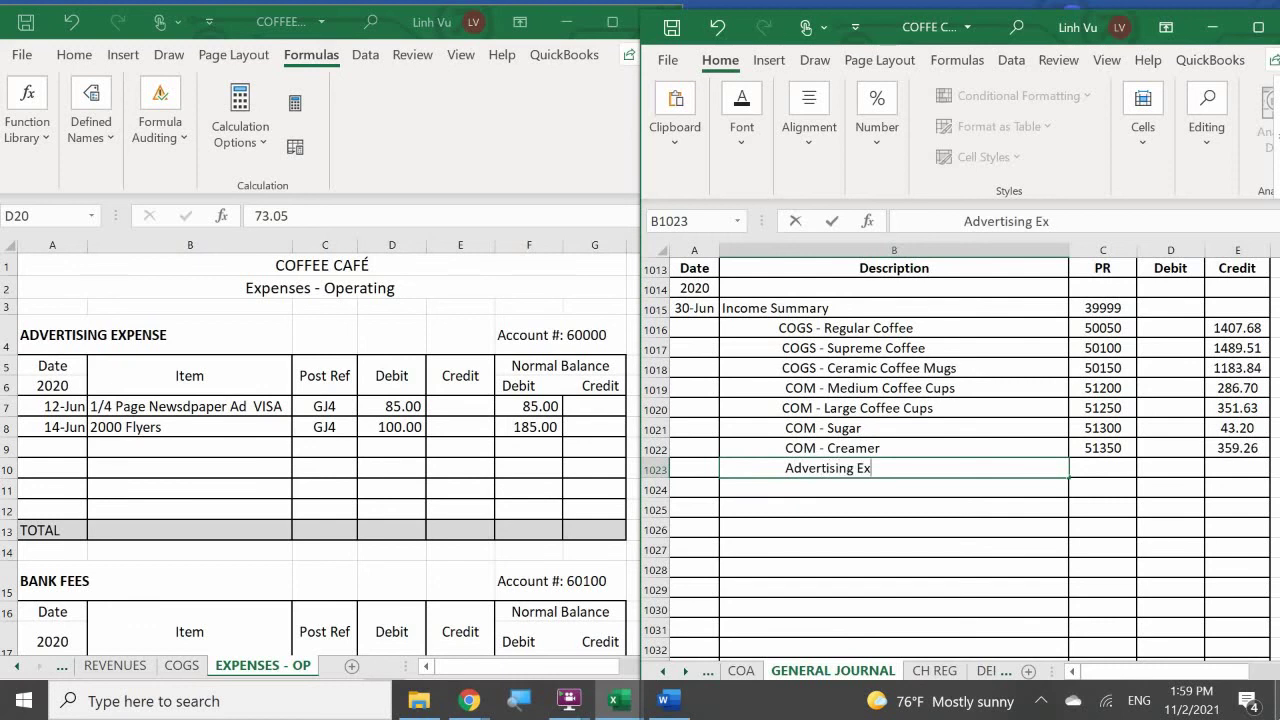
type("pense")
key("Tab")
Give the Advertising Expense journal line the PR 60000 and a credit of 185
type("60000")
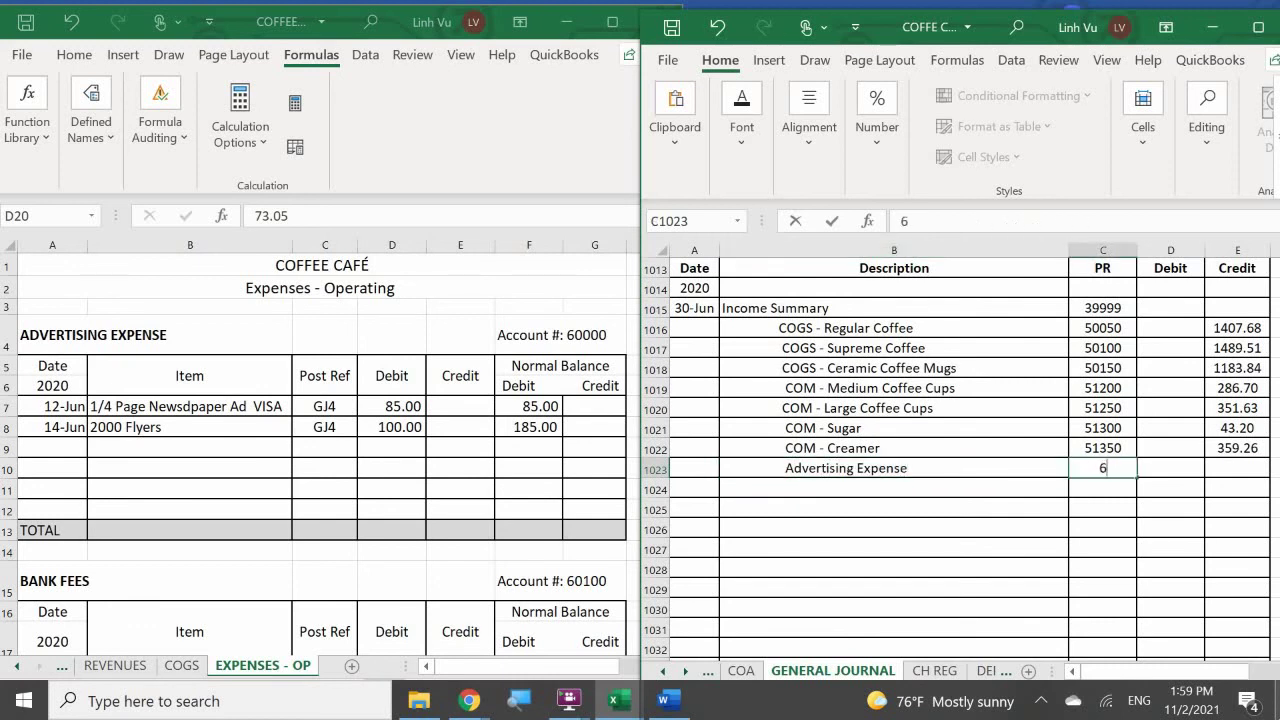
key("Tab")
key("Tab")
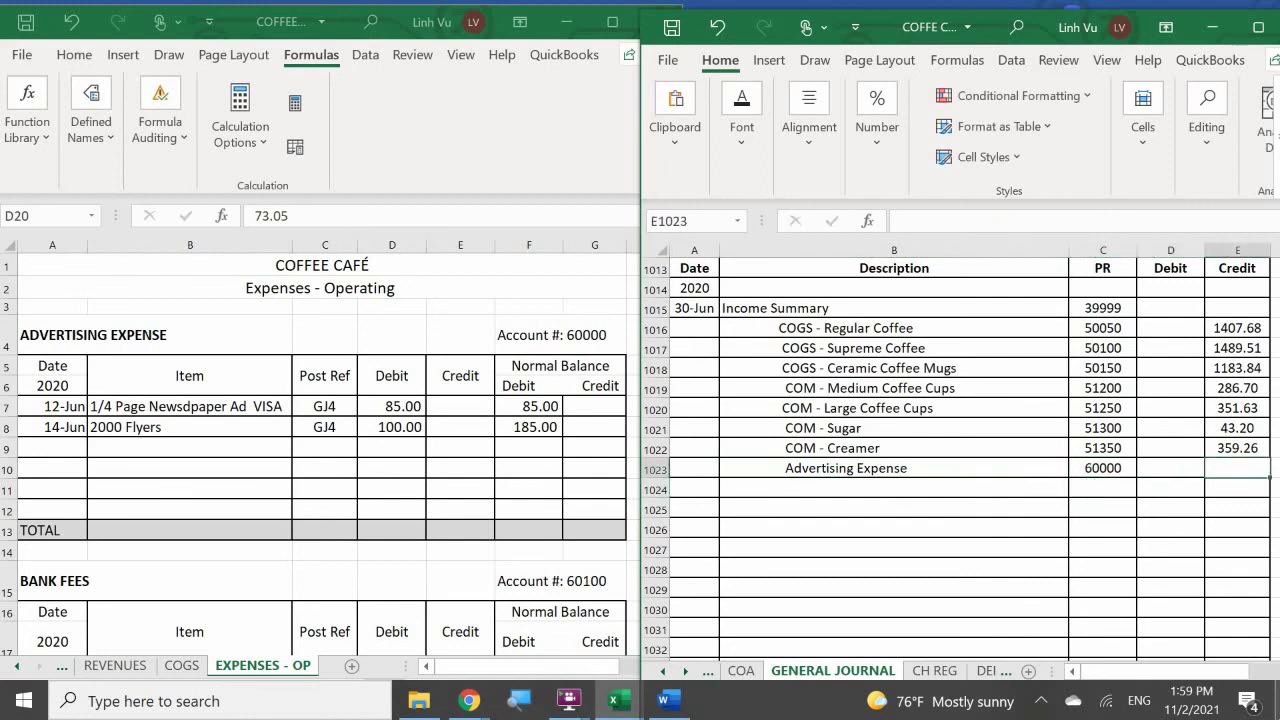
type("185")
key("Return")
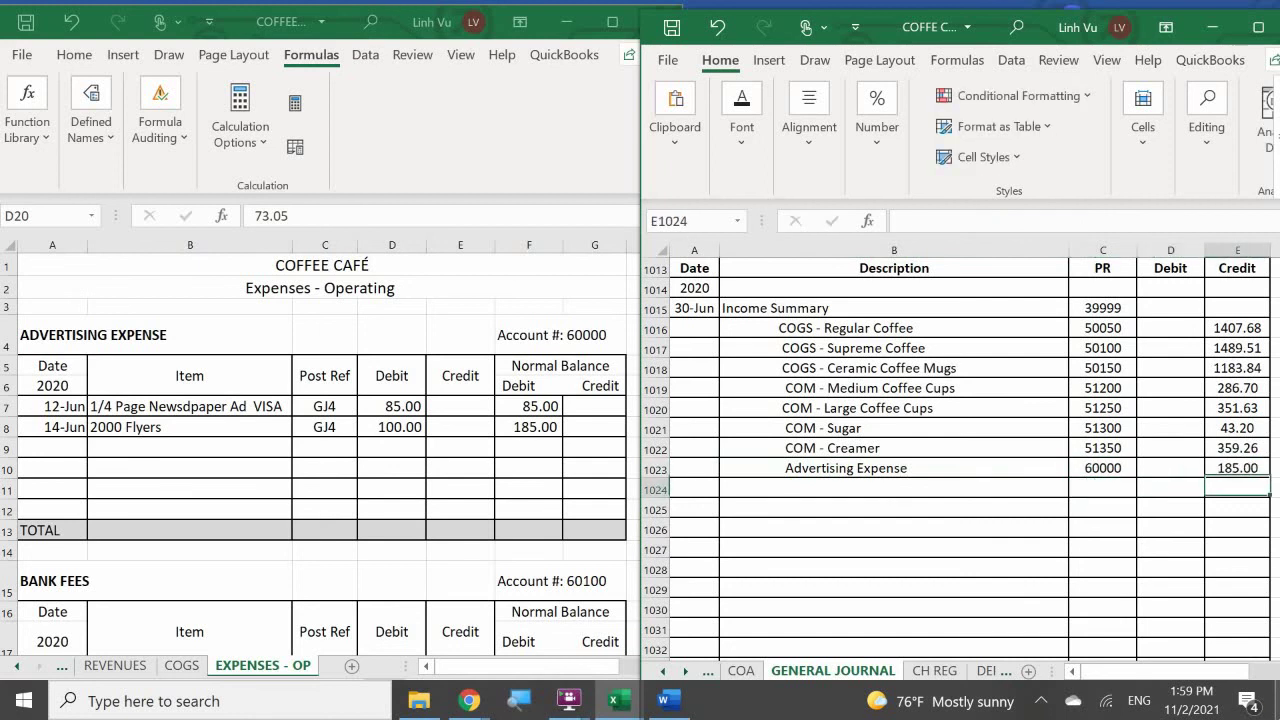
Start the closing row in row 9 of the Advertising Expense ledger with date 6/30 and item CLOSE
left_click(47, 447)
type("6/30")
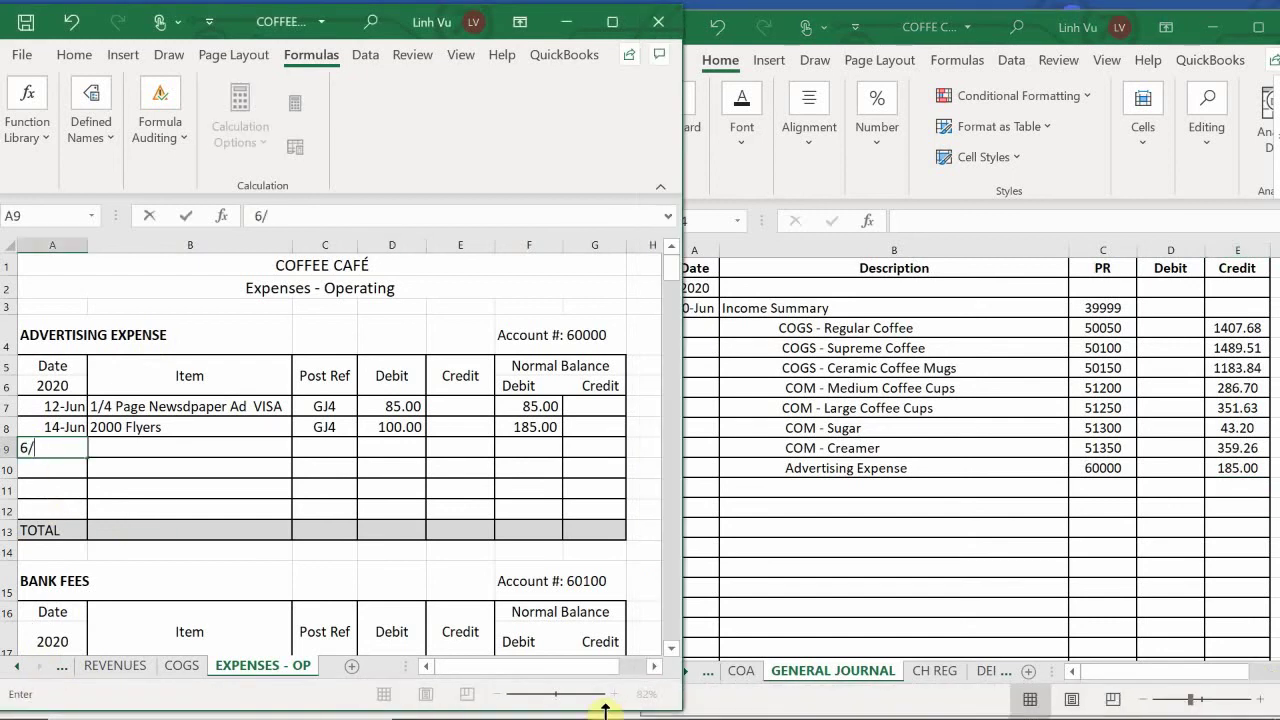
key("Return")
key("Right")
key("Up")
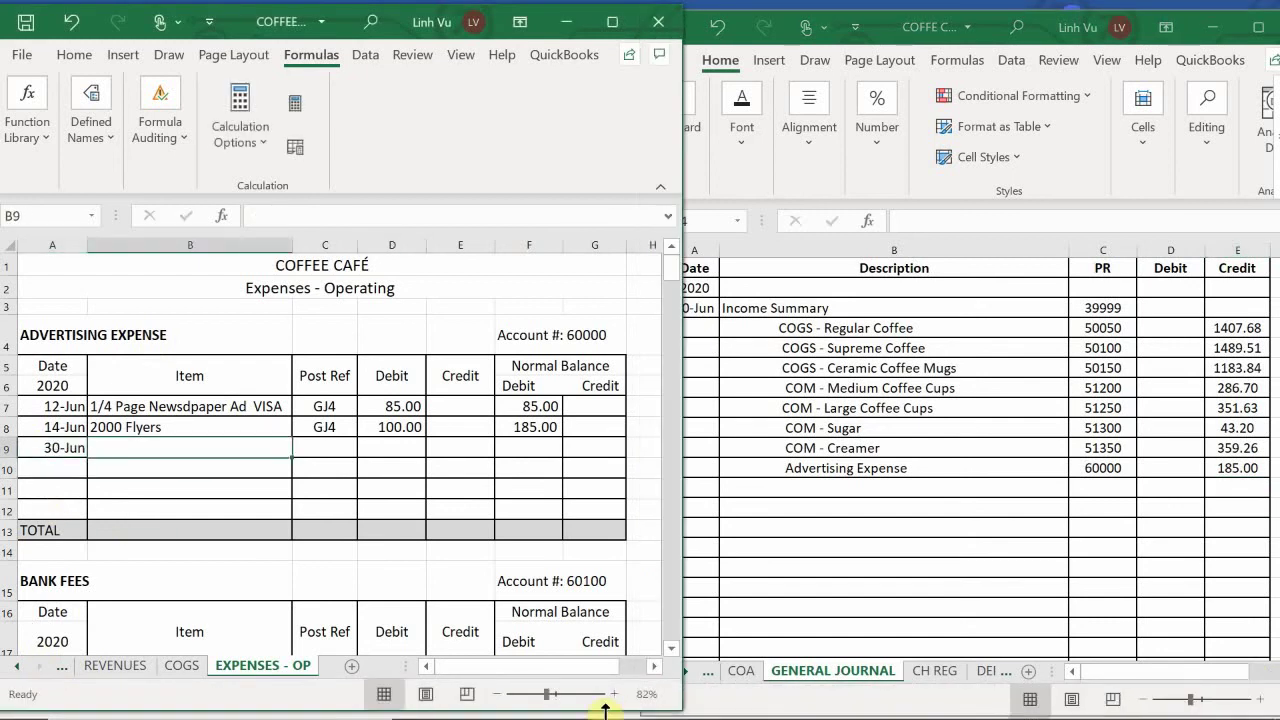
type("CLOS")
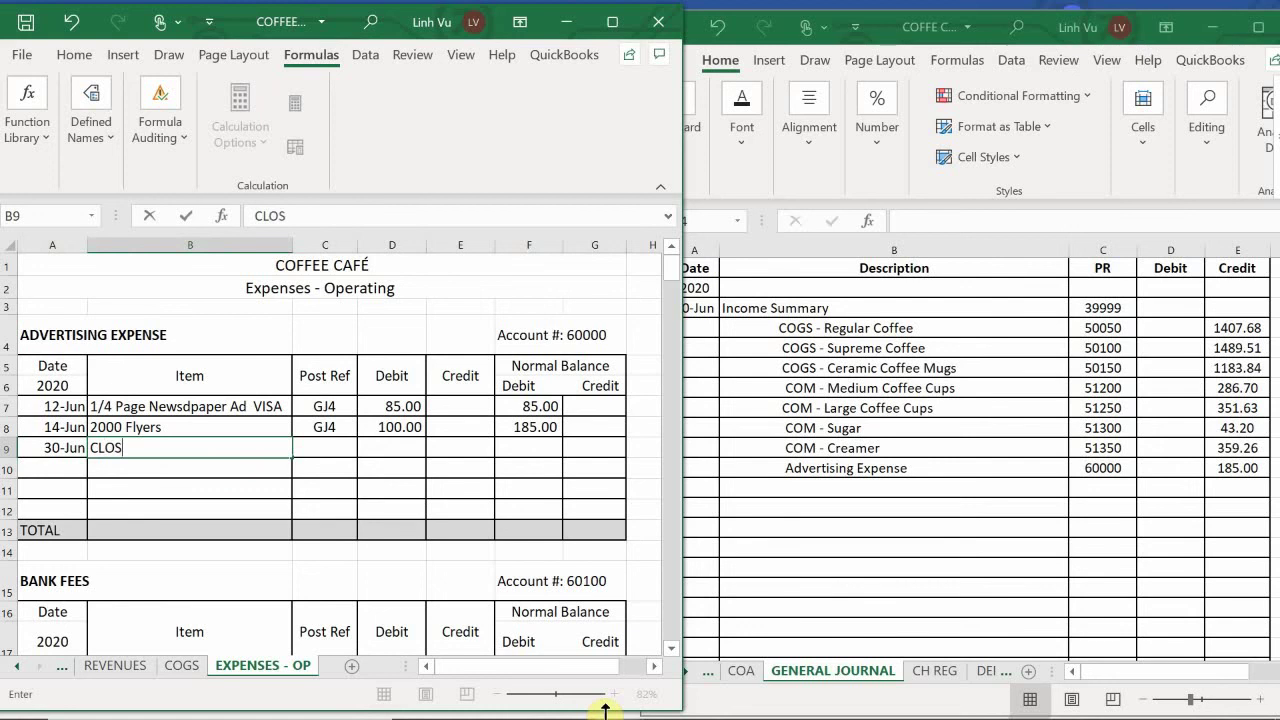
type("E")
key("Tab")
Give the Advertising Expense closing row the post ref GJ25 and a credit of 185
type("GJ4")
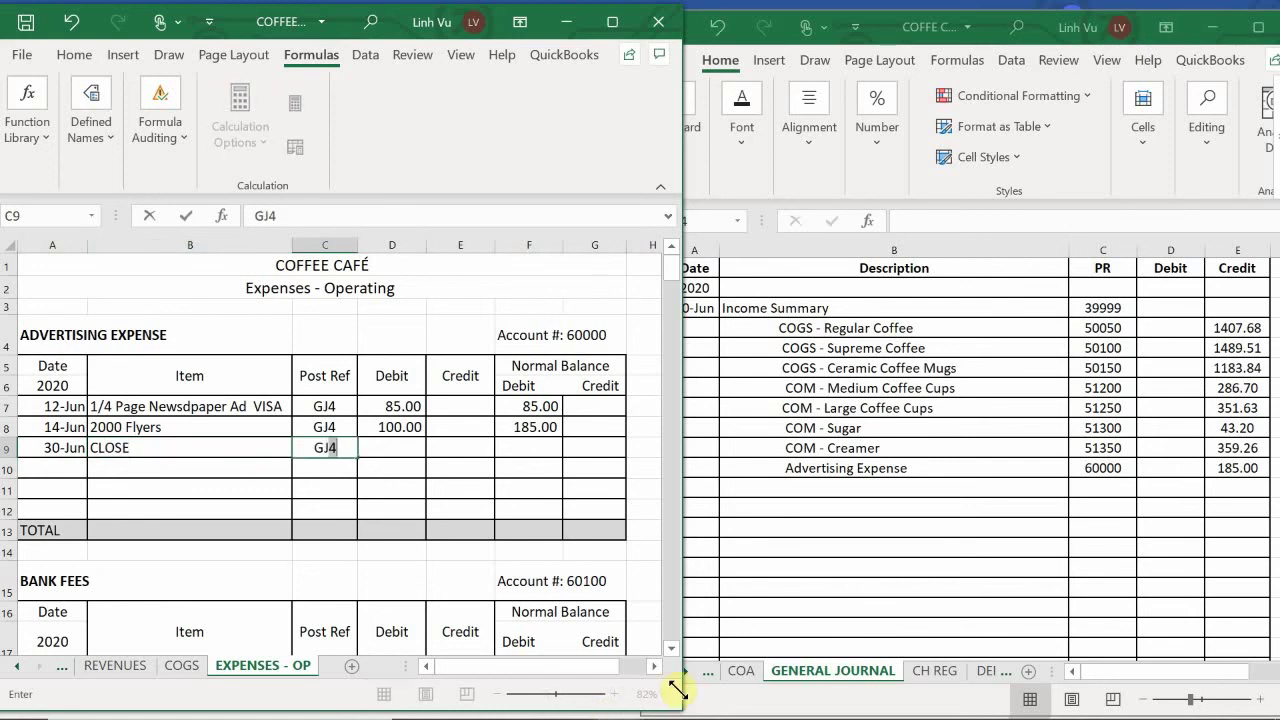
type("25")
key("Tab")
key("Tab")
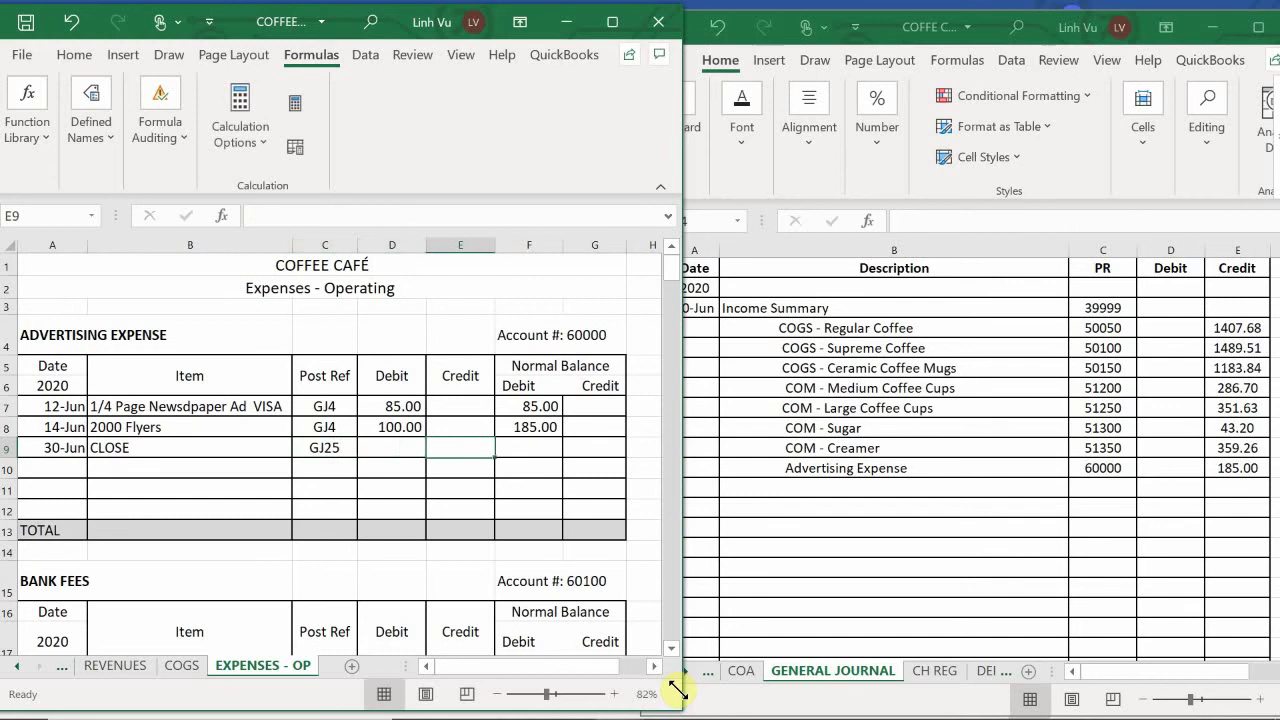
type("185")
key("Return")
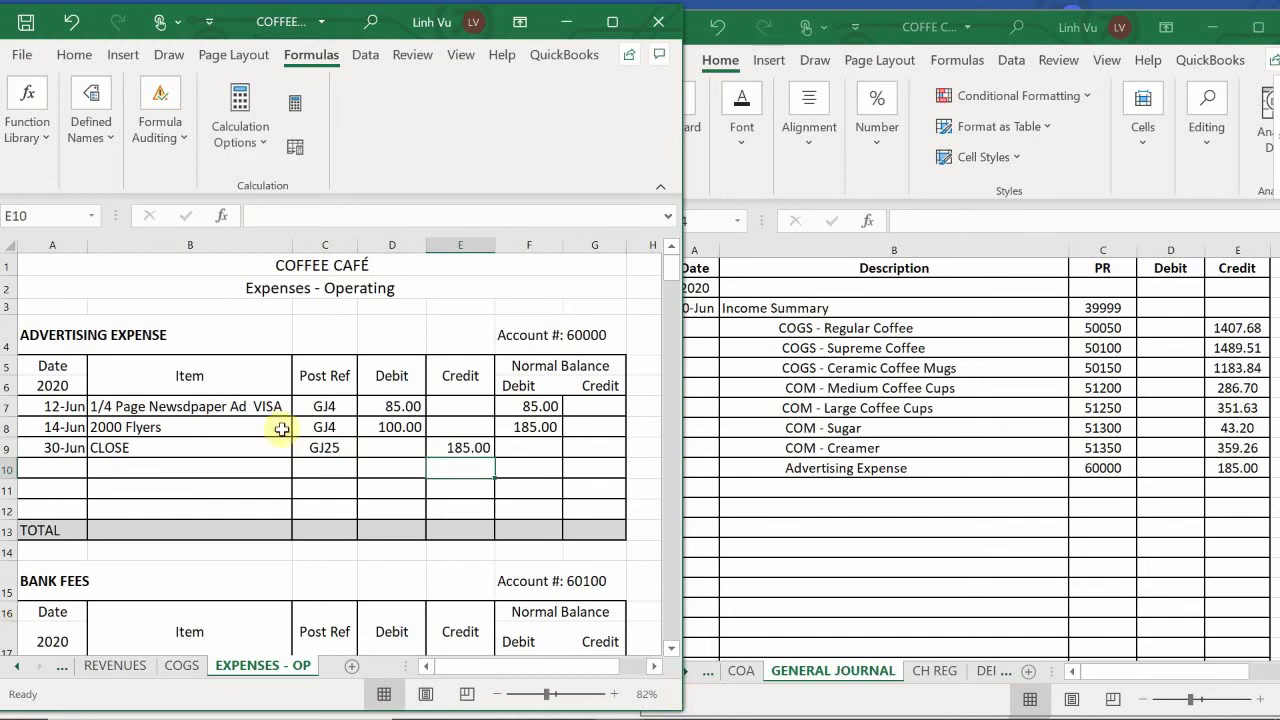
Fill the running debit balance formula from F8 down to F9 for the Advertising Expense closing row
left_click(525, 425)
left_click(567, 433)
left_click(563, 452)
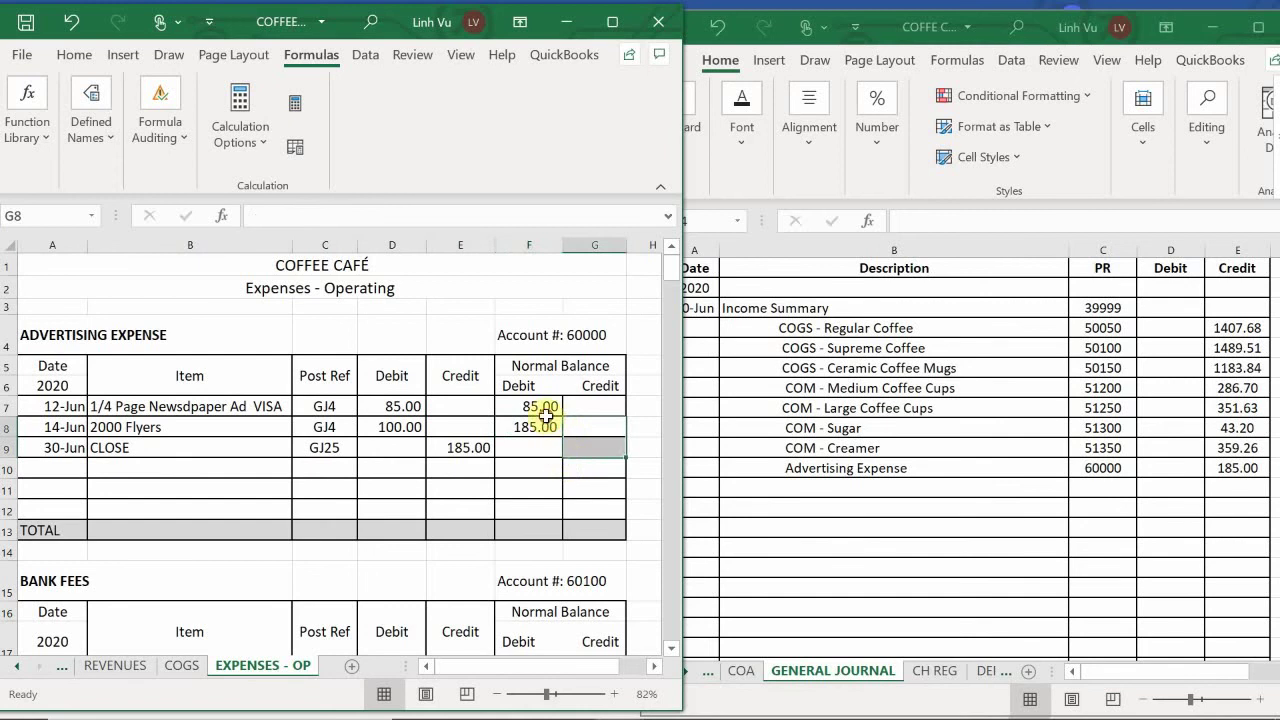
left_click(537, 406)
left_click(557, 431)
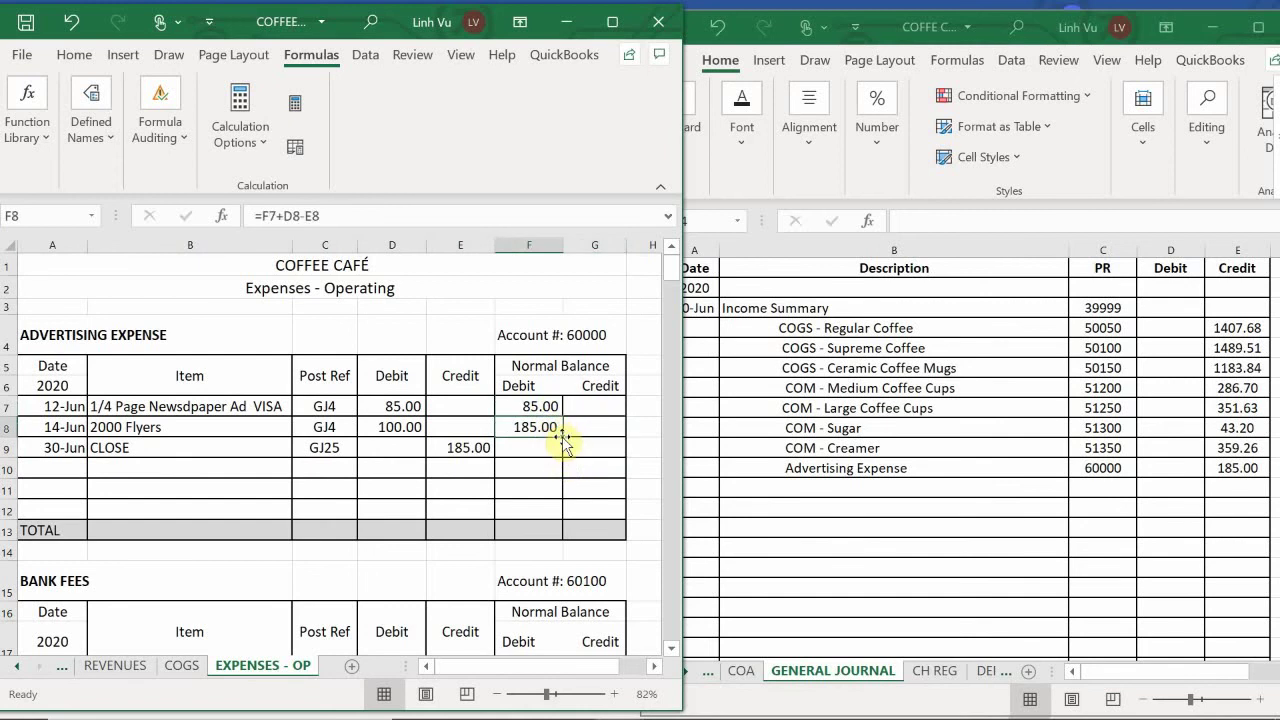
left_click_drag(563, 437, 565, 458)
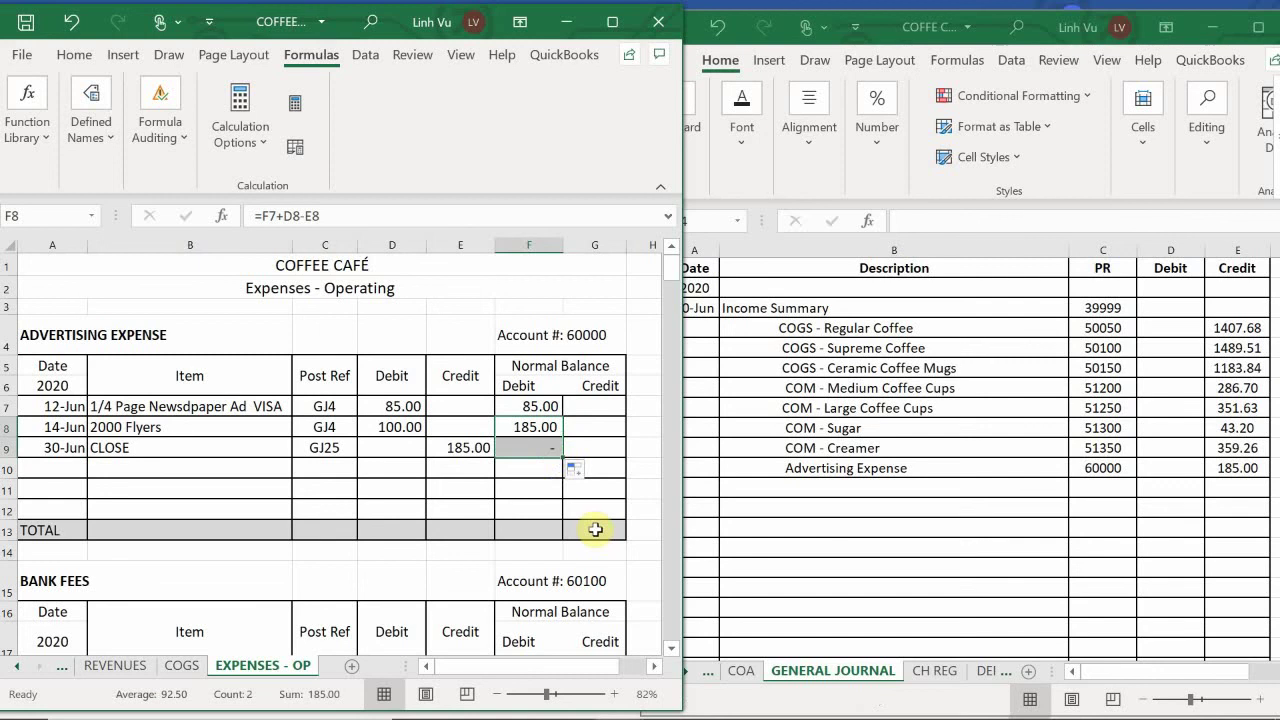
left_click(326, 470)
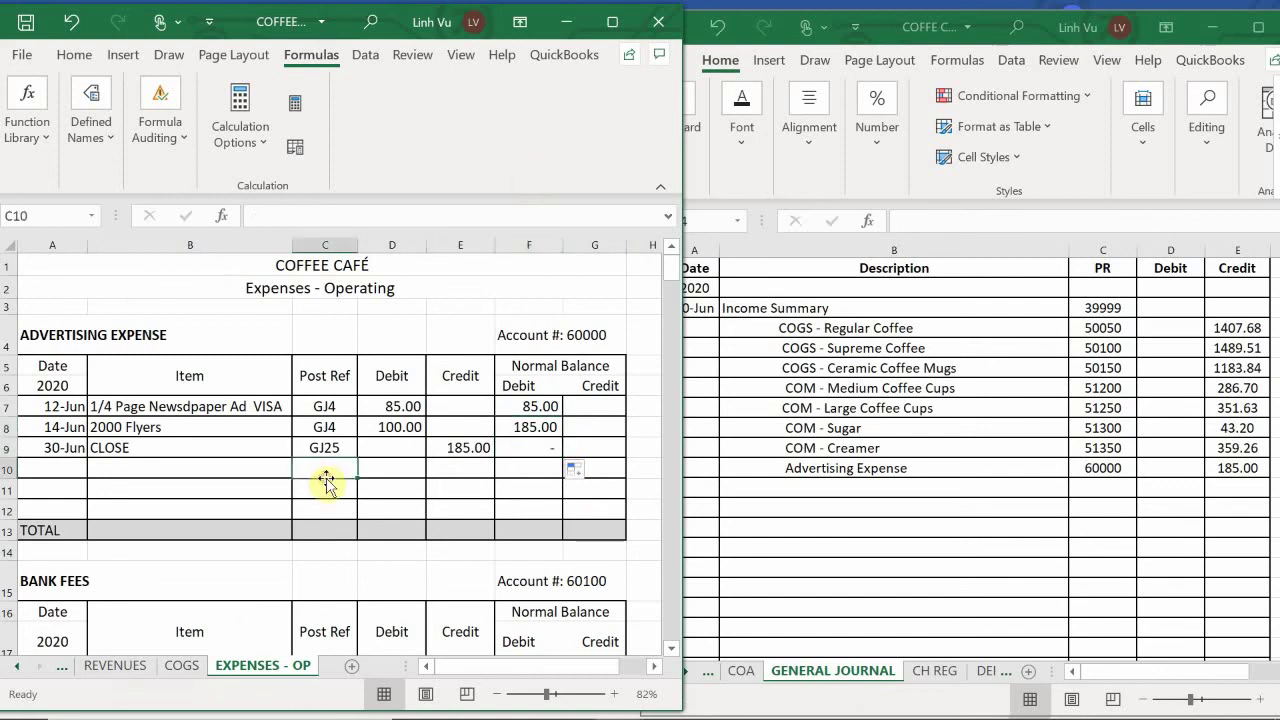
Add Bank Fees as the next indented description line in row 1024 of the general journal
left_click(326, 490)
scroll(326, 491, "down", 4)
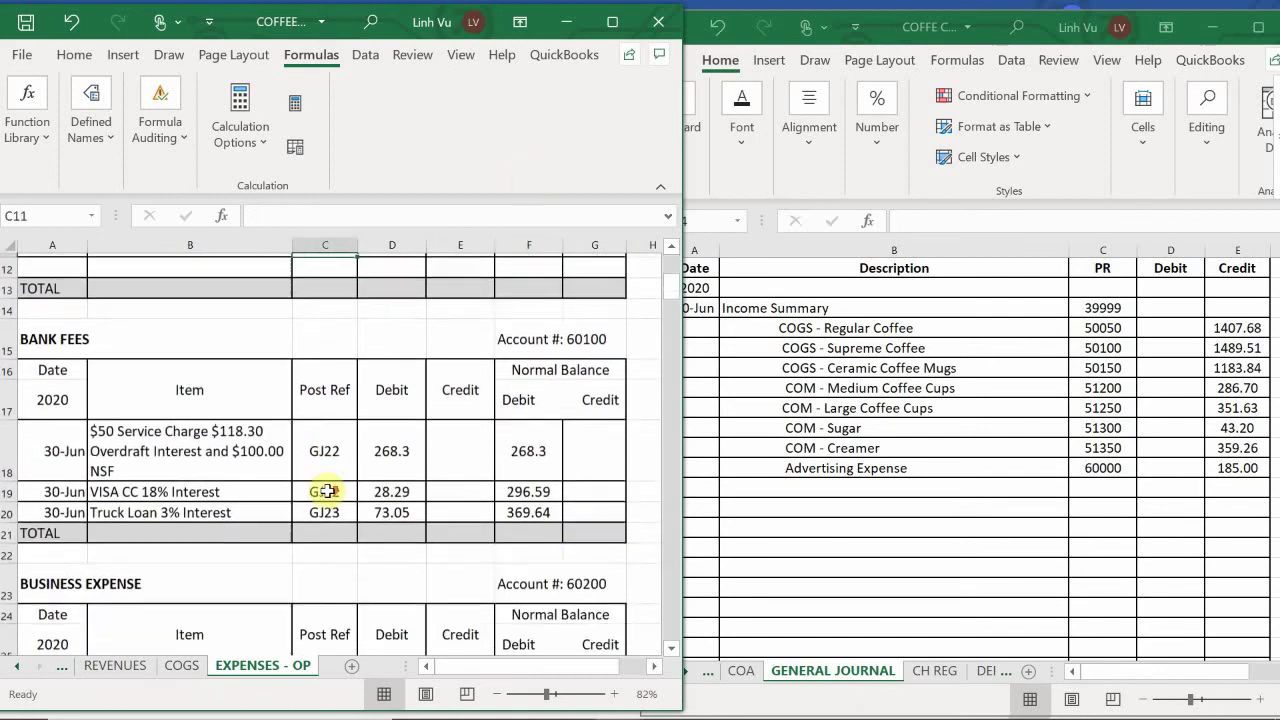
scroll(326, 491, "down", 1)
left_click(792, 495)
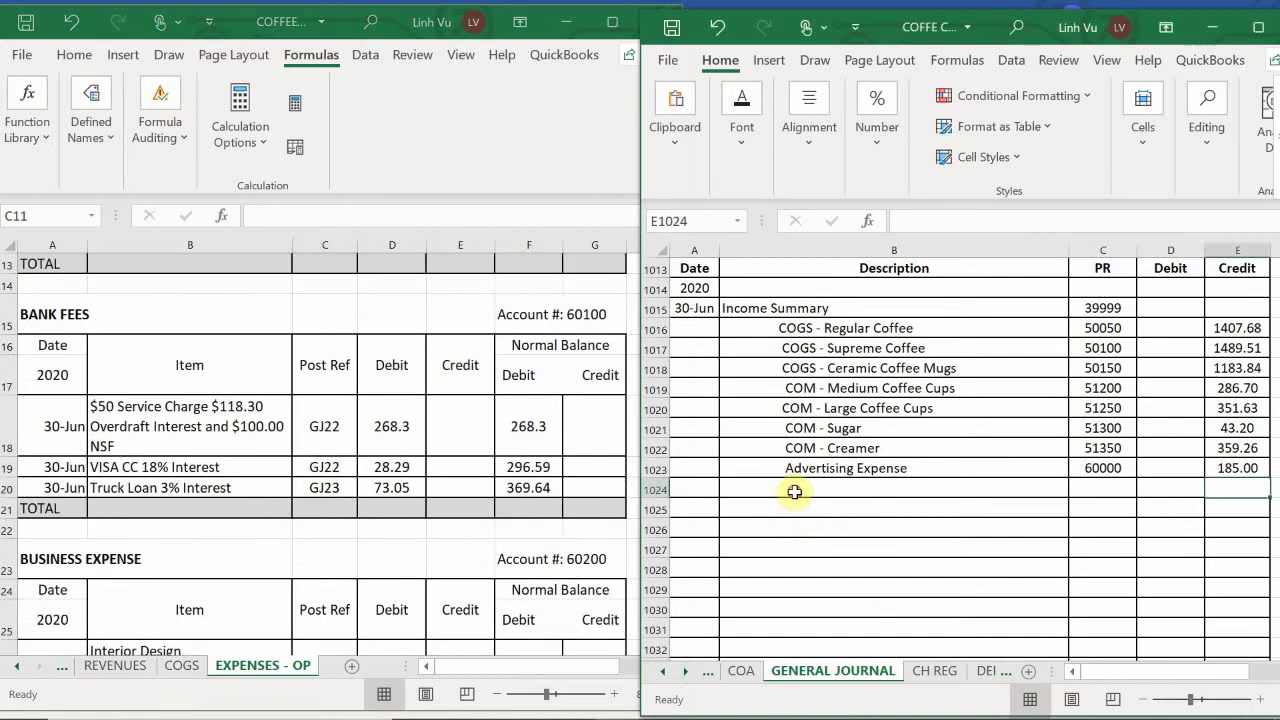
double_click(794, 492)
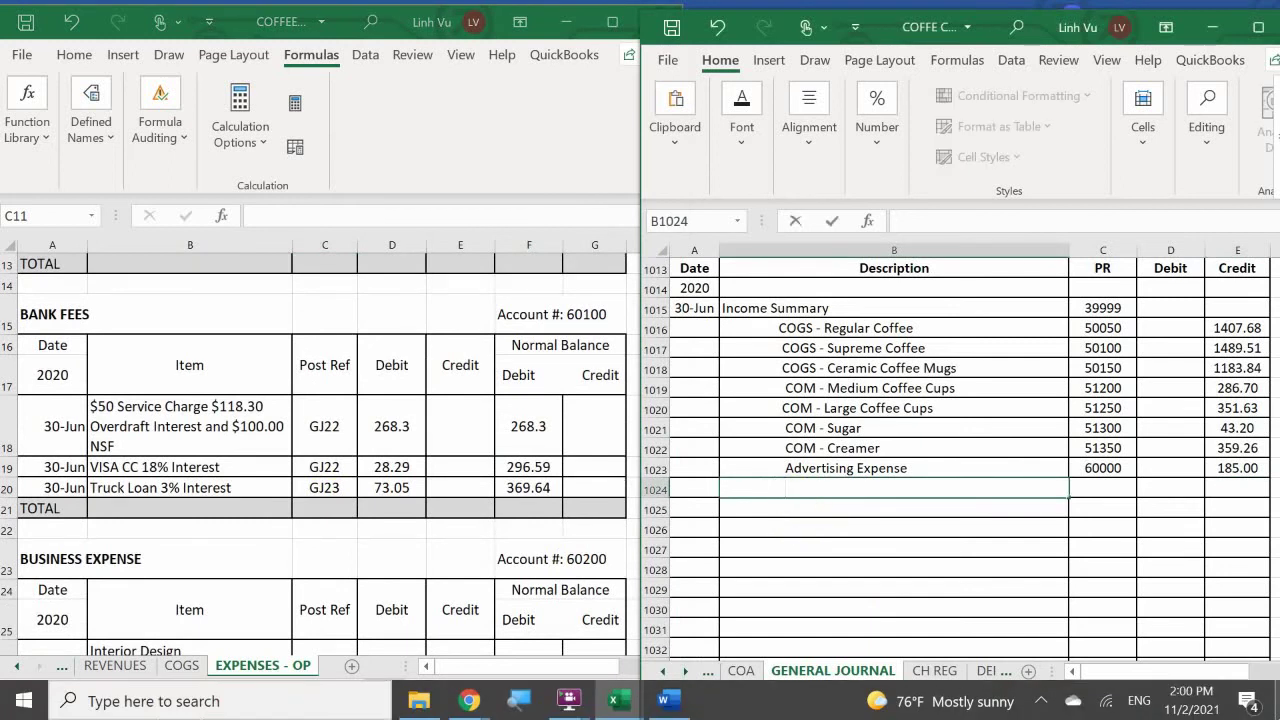
key("BackSpace")
type("Bank G")
key("BackSpace")
type("Fees")
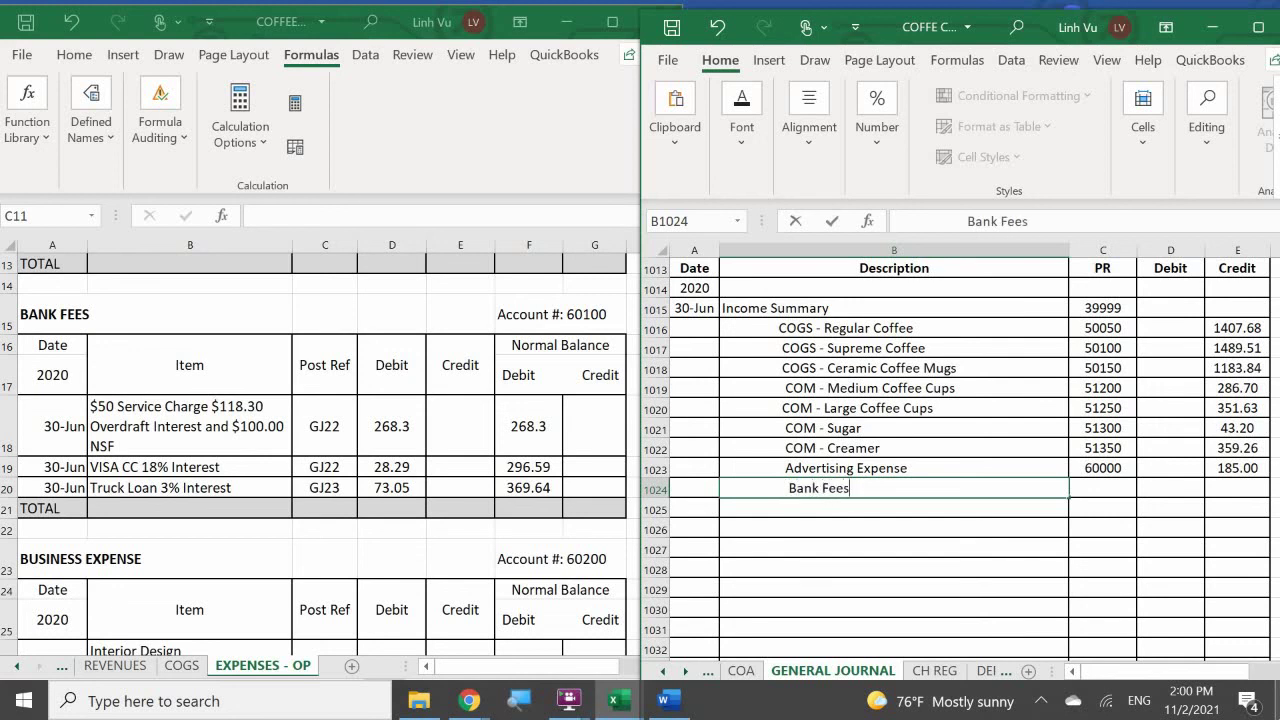
Give the Bank Fees journal line the PR 60100 and a credit of 369.64
key("Tab")
type("61000")
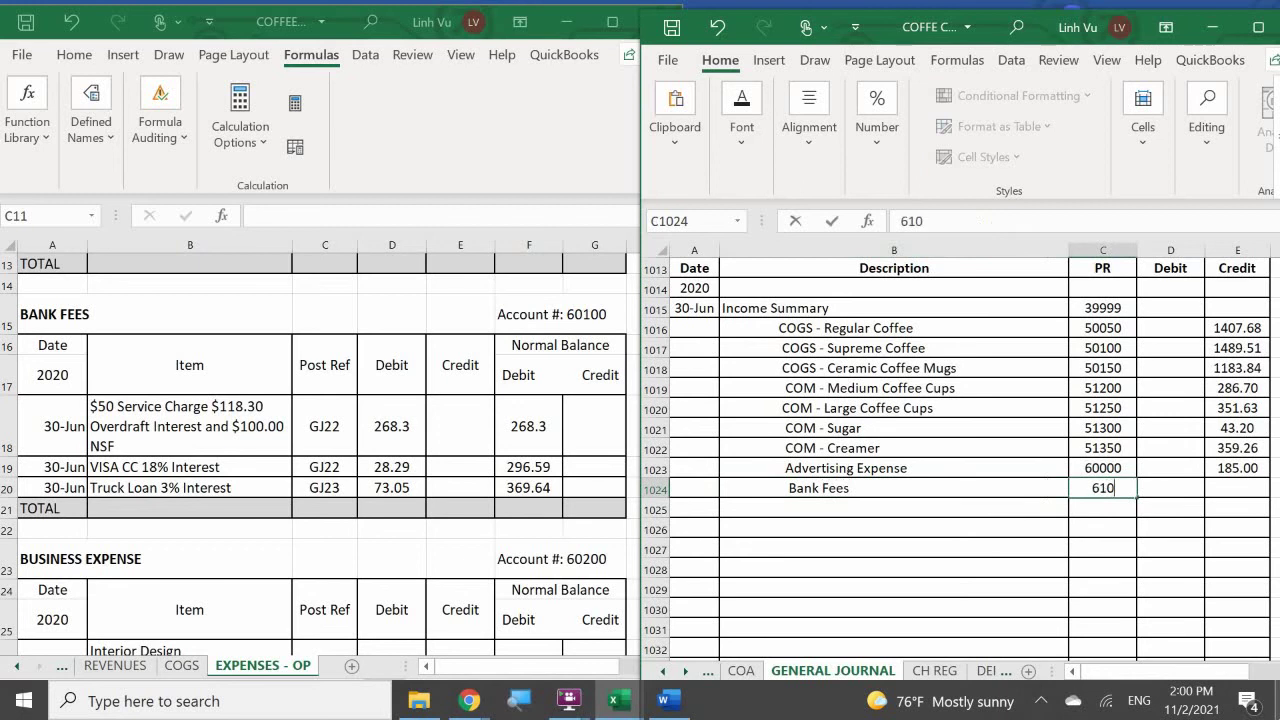
key("BackSpace")
key("BackSpace")
key("BackSpace")
key("BackSpace")
type("0100")
key("Tab")
key("Tab")
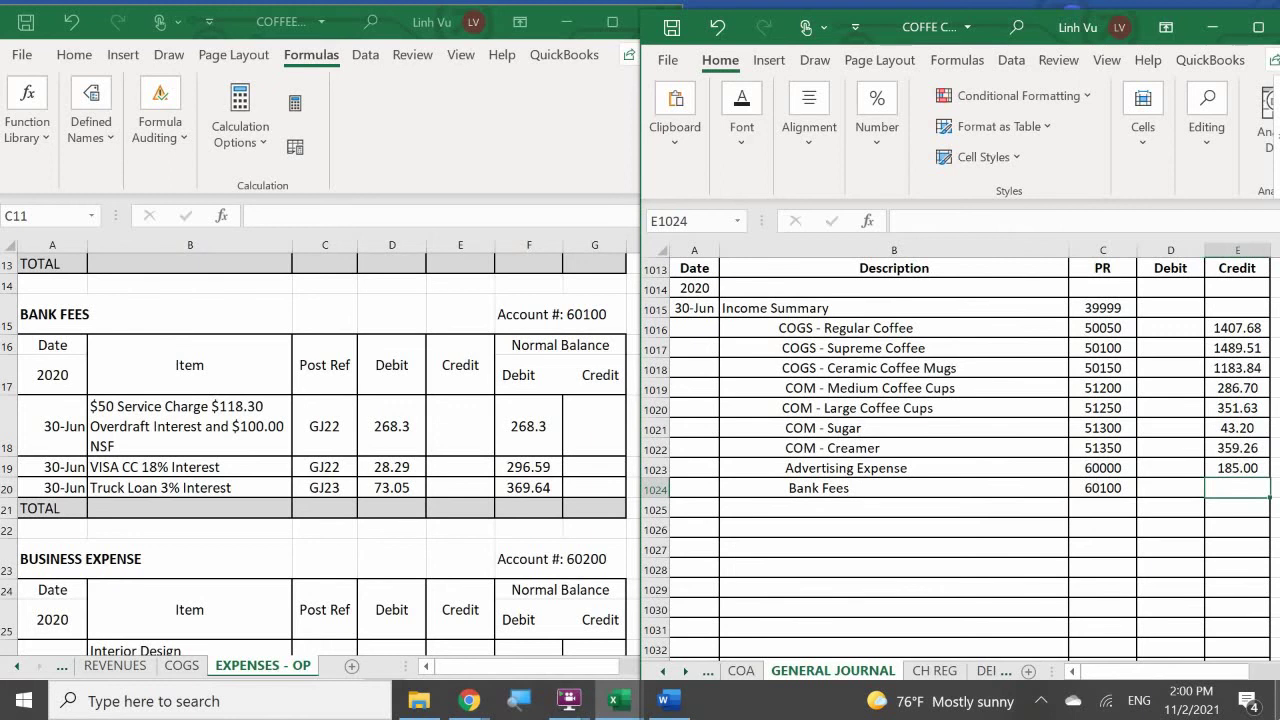
type("3")
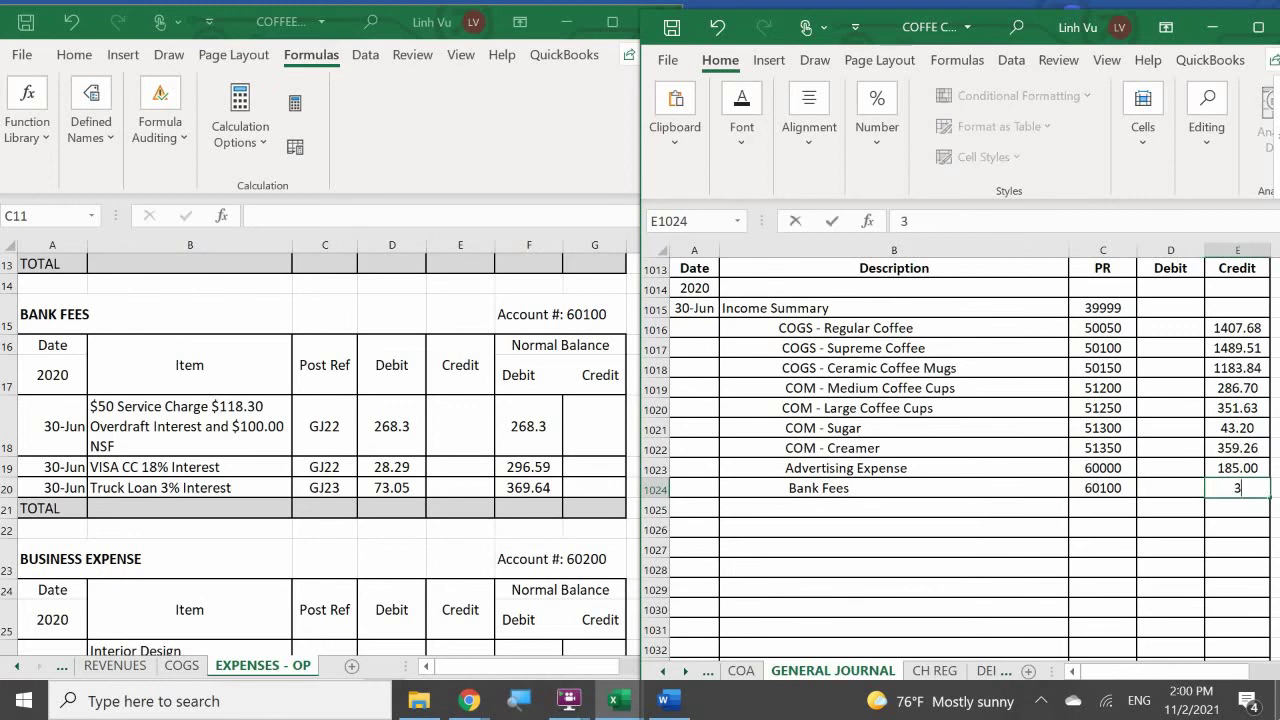
type("69.64")
key("Return")
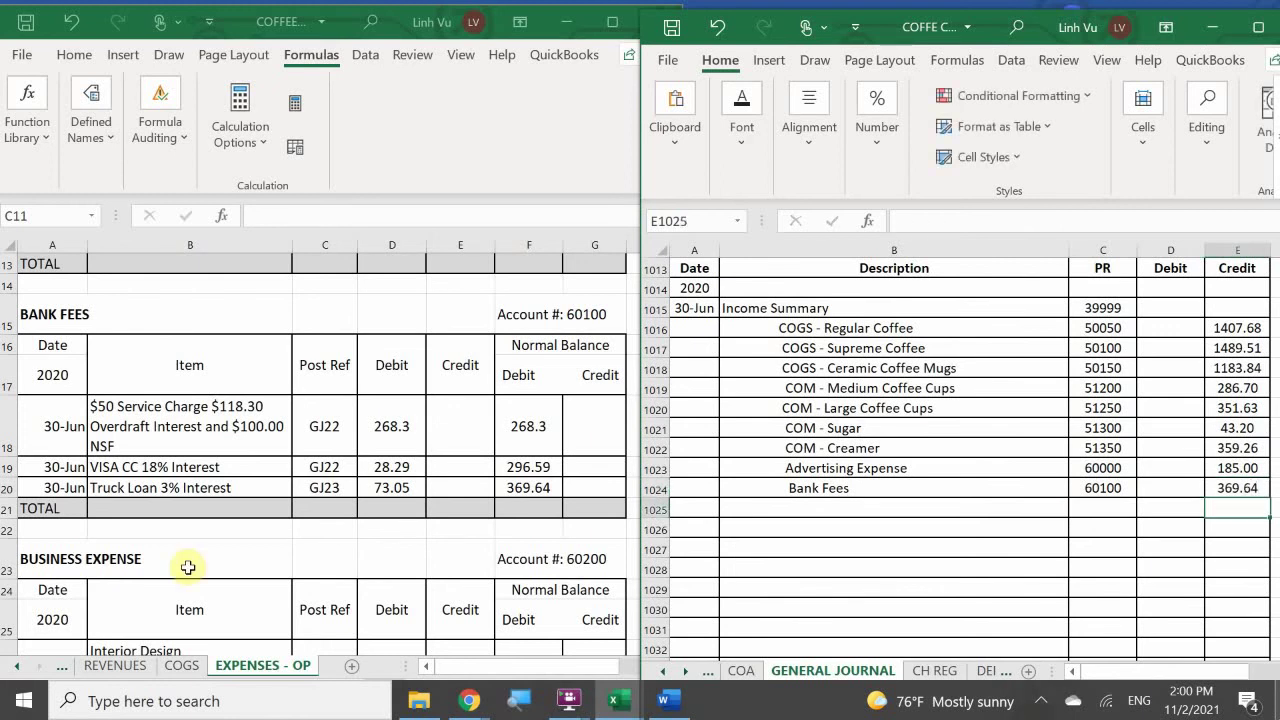
Insert a new row above the TOTAL row of the Bank Fees ledger and date it 6/30
left_click(10, 507)
left_click(10, 508)
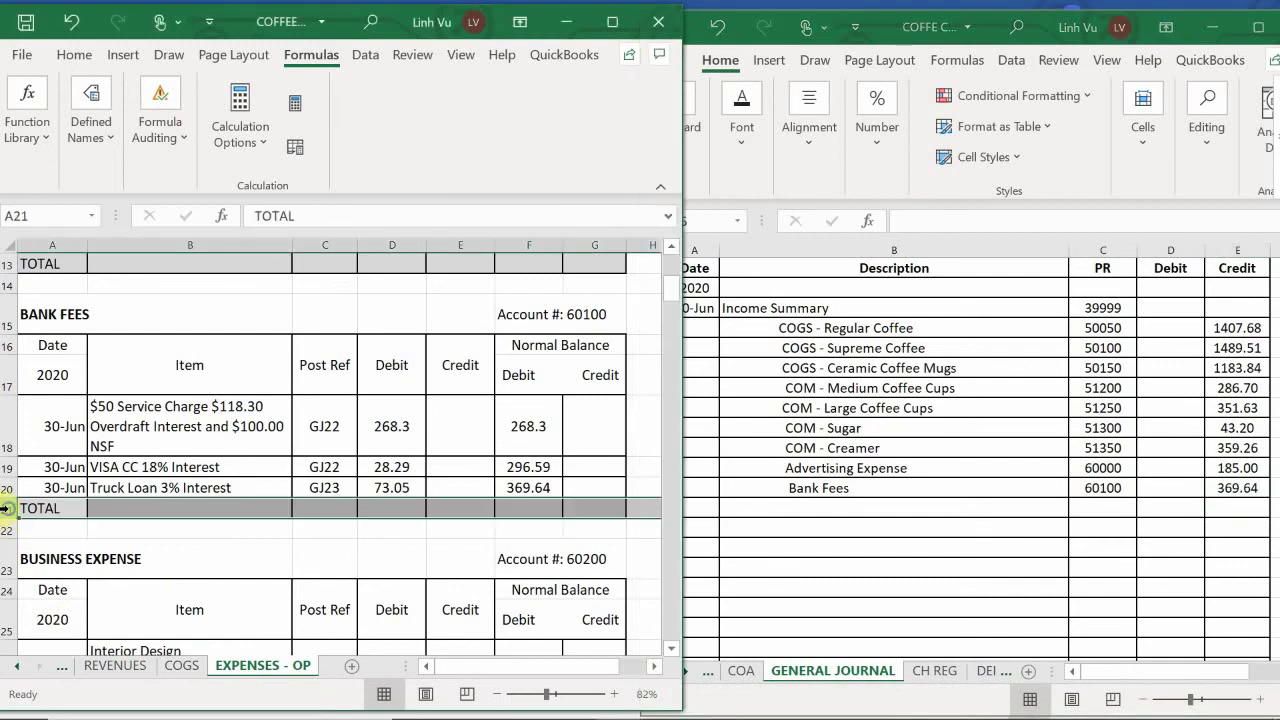
right_click(10, 508)
left_click(62, 315)
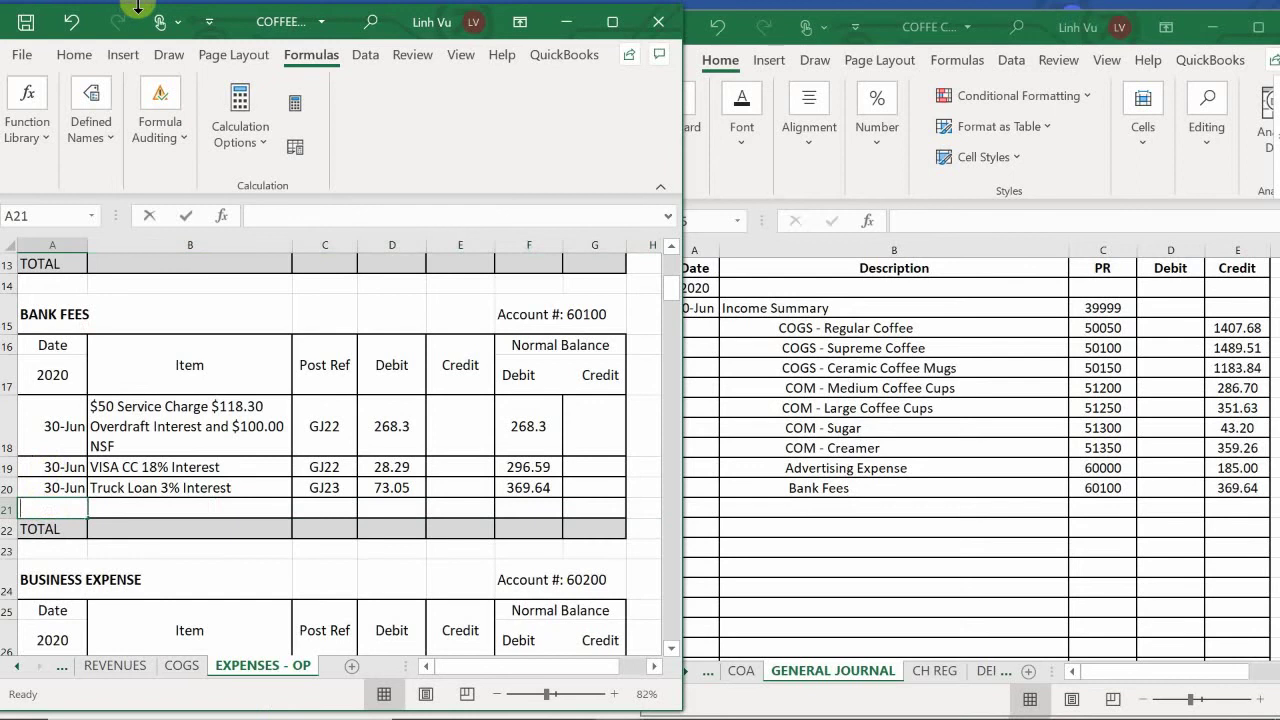
type("6/30")
key("Return")
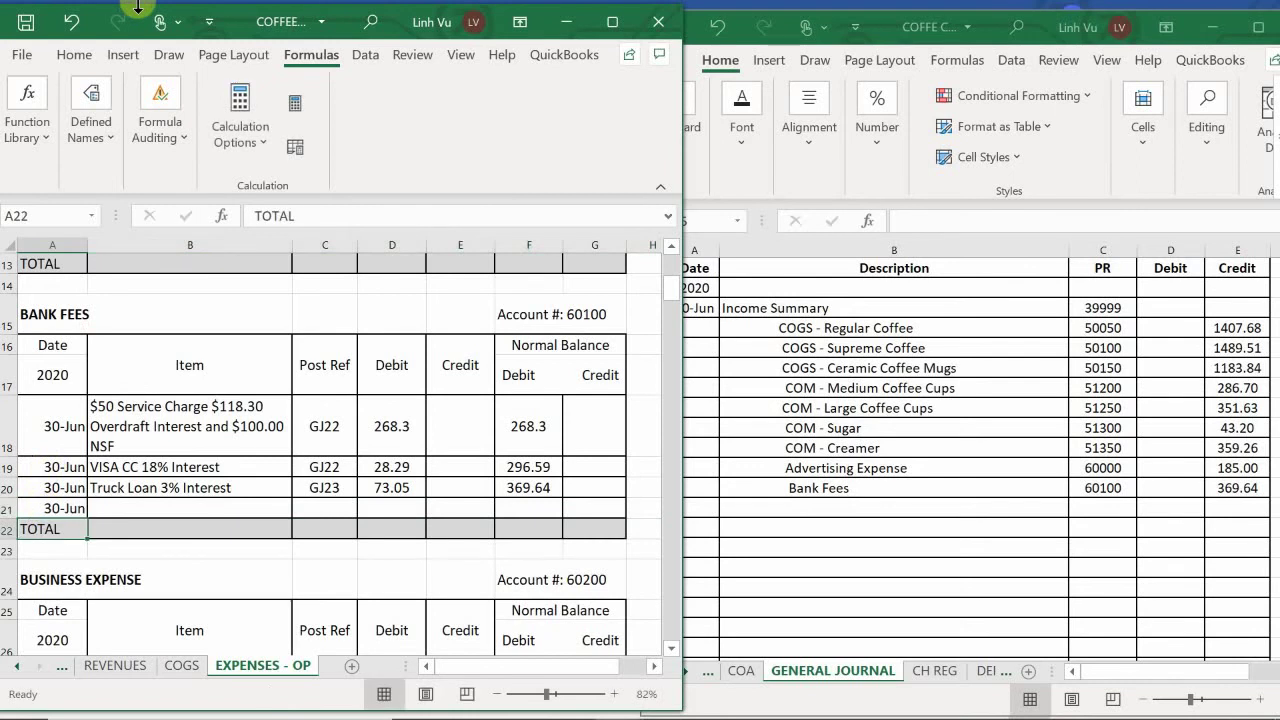
Set the item of the new Bank Fees ledger row to CLOSE
key("Up")
key("Right")
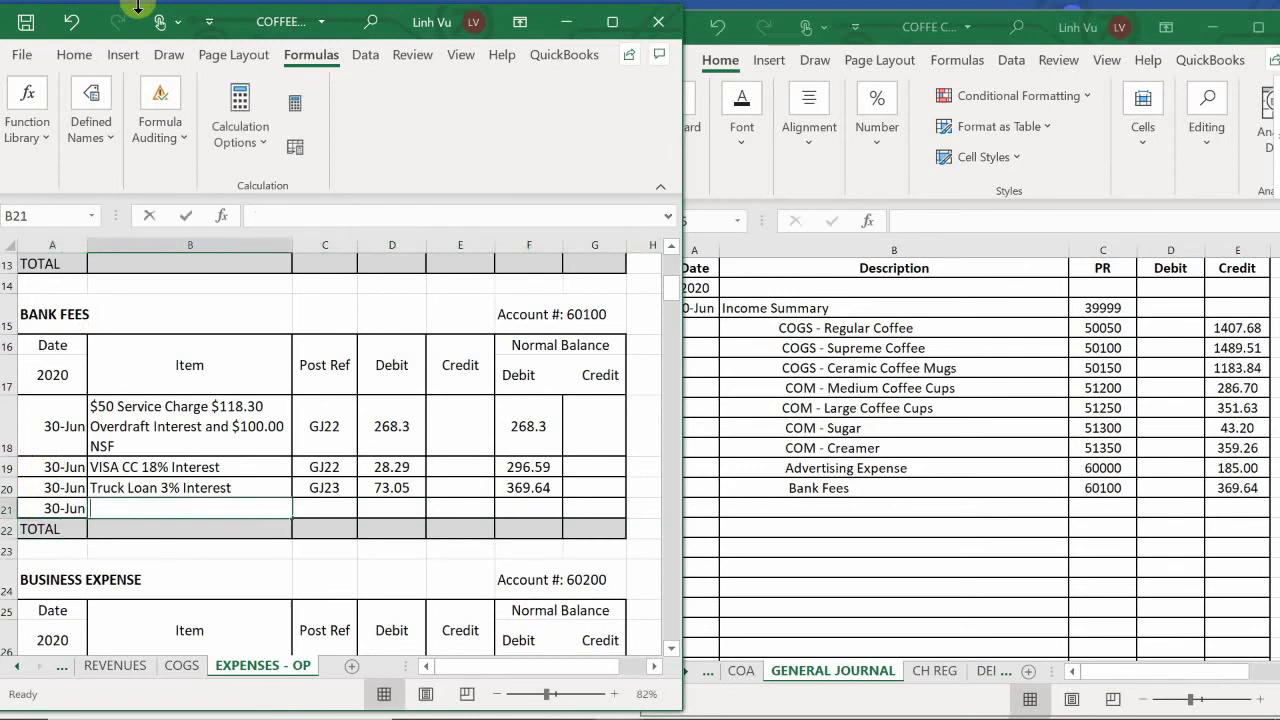
type("CLOS")
key("BackSpace")
key("BackSpace")
key("BackSpace")
type("L")
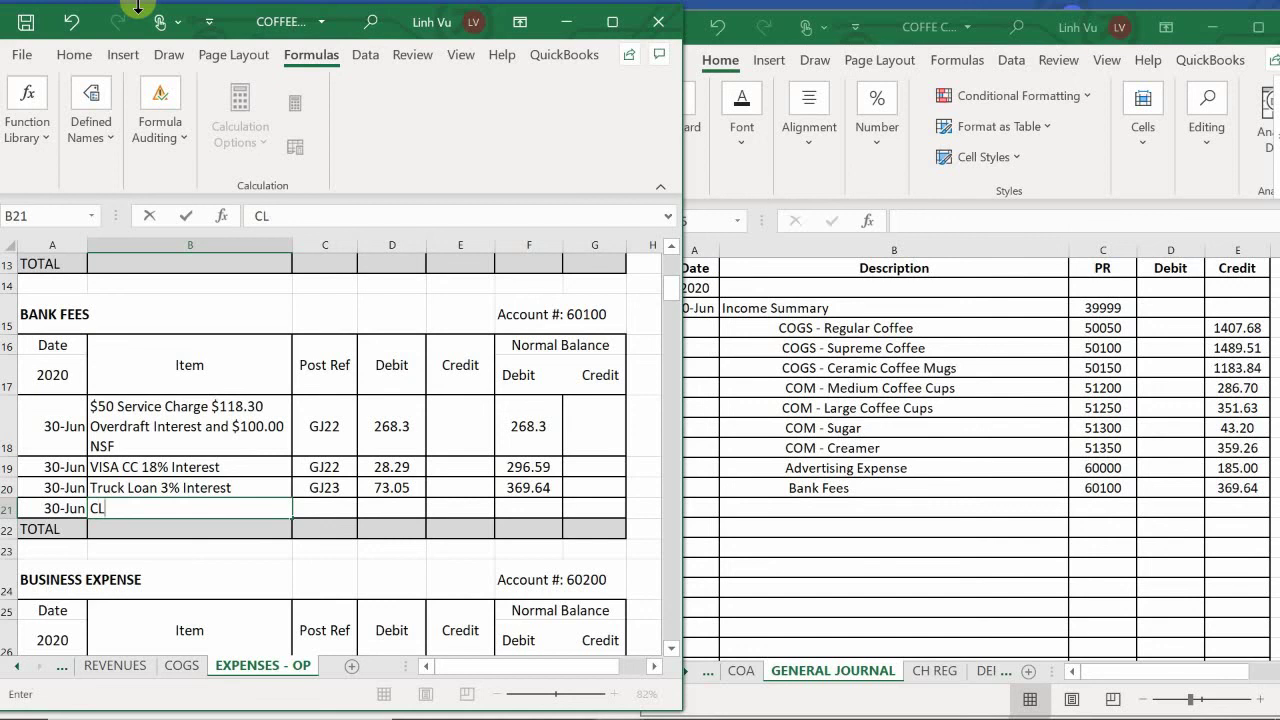
type("OS")
key("Tab")
Give the Bank Fees closing row the post ref GJ25 and a credit of 369.64
type("GJ")
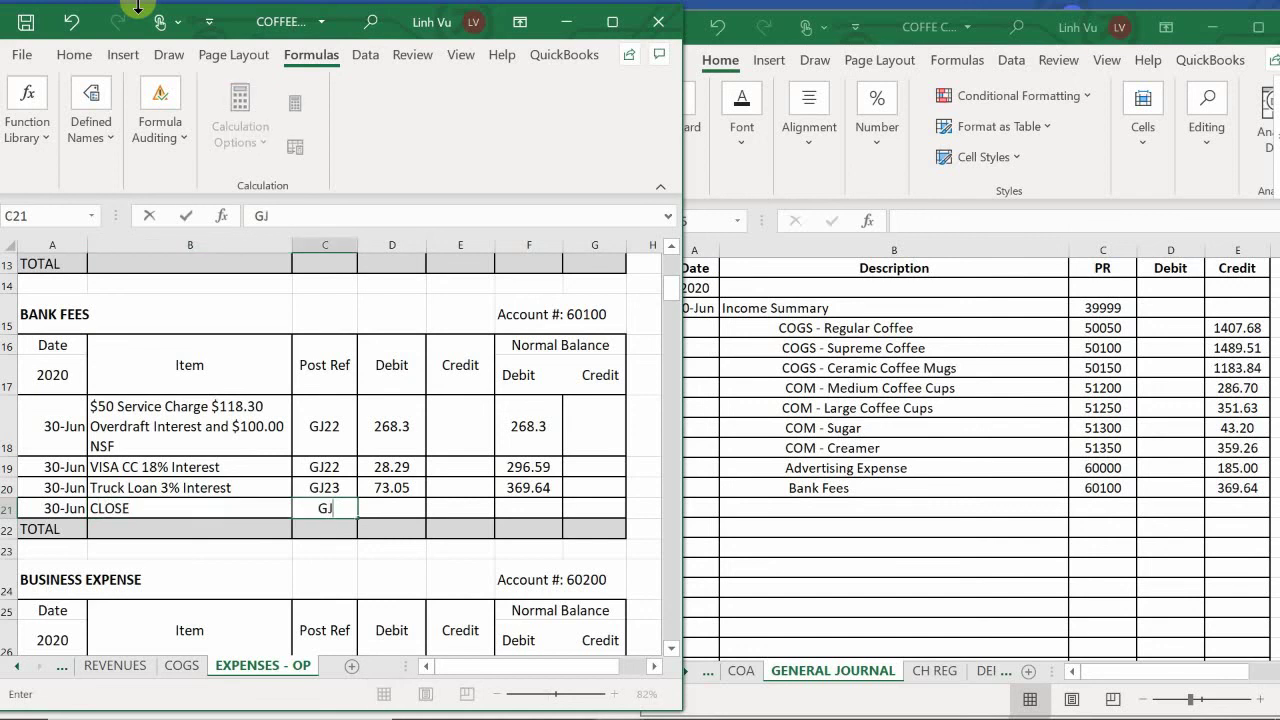
type("25")
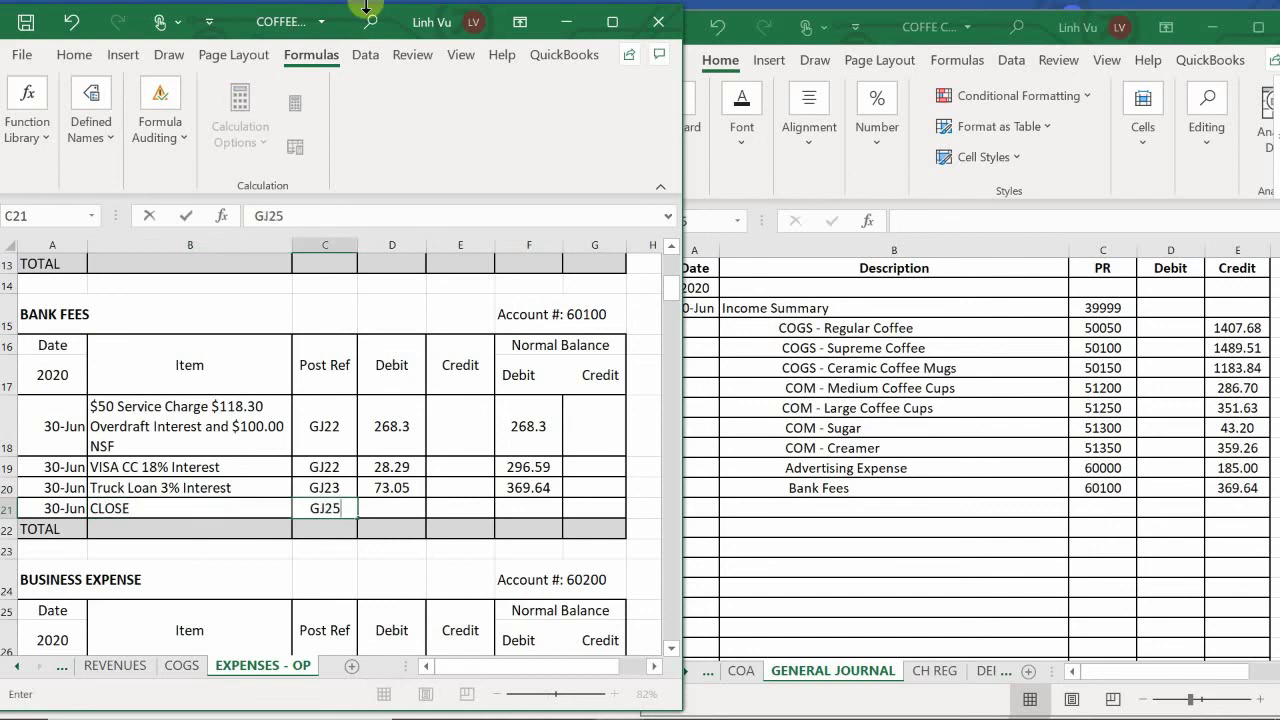
key("Tab")
key("Tab")
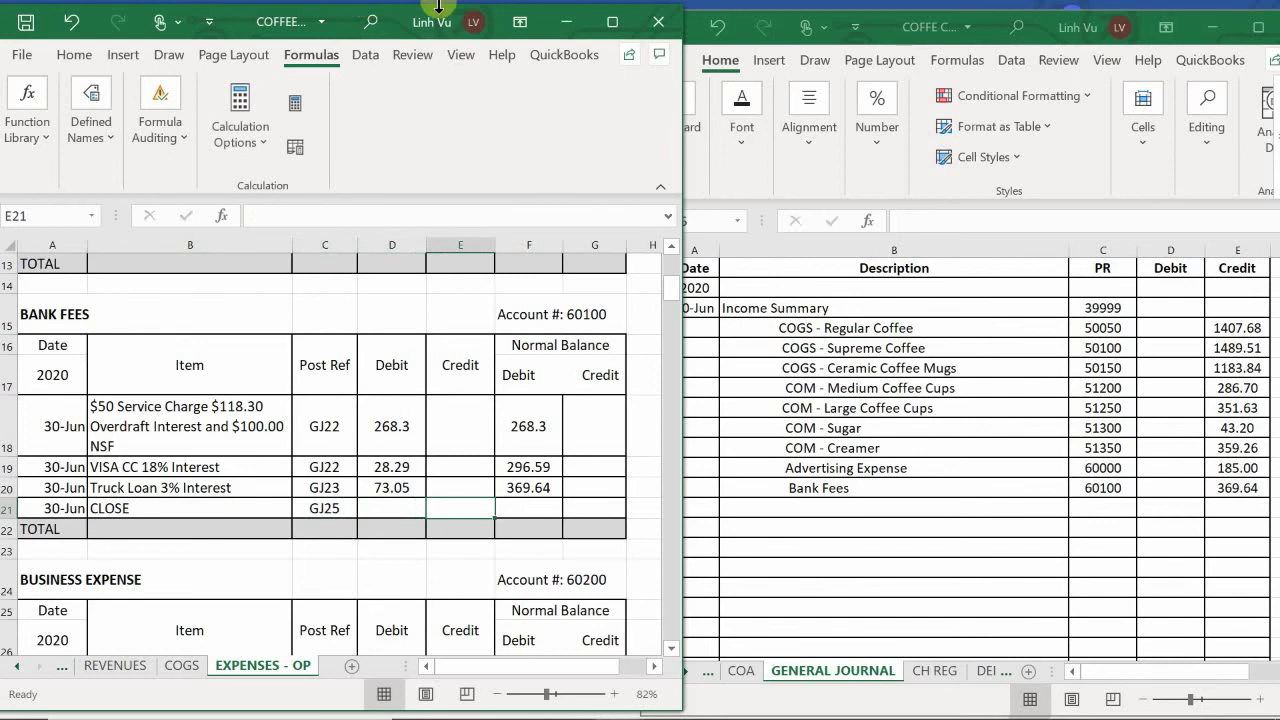
type("36")
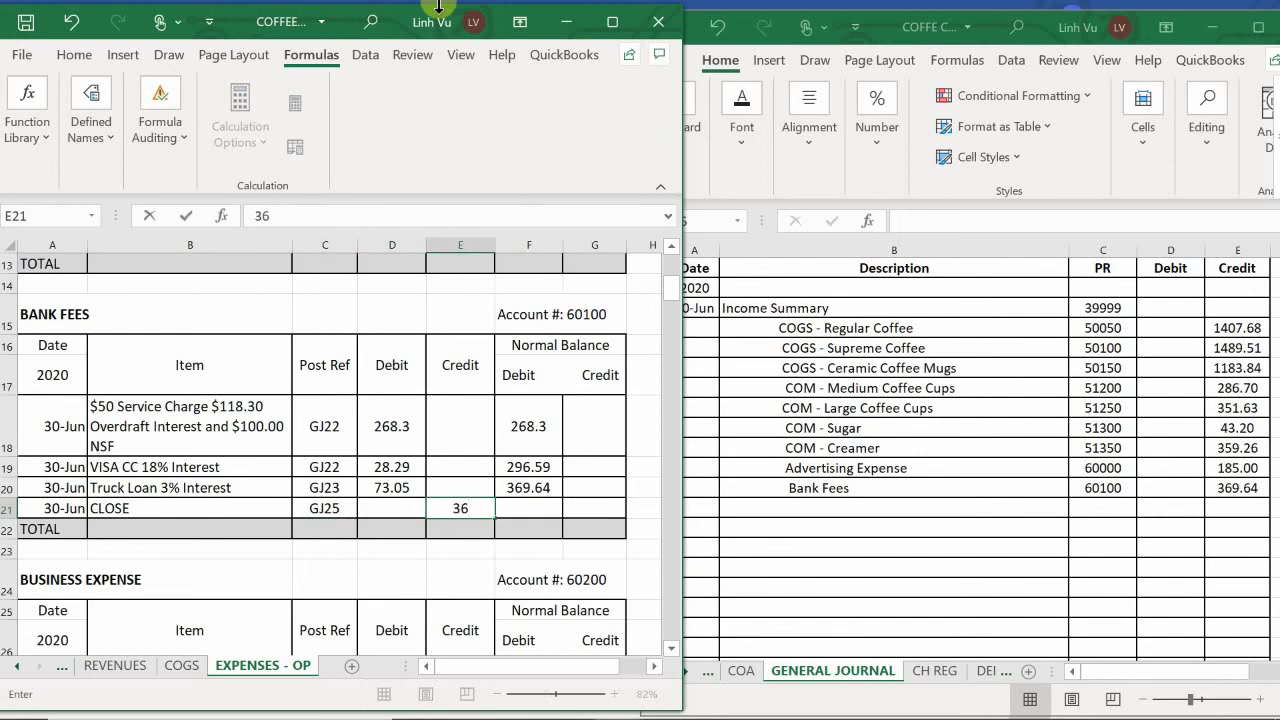
type("9.64")
key("Return")
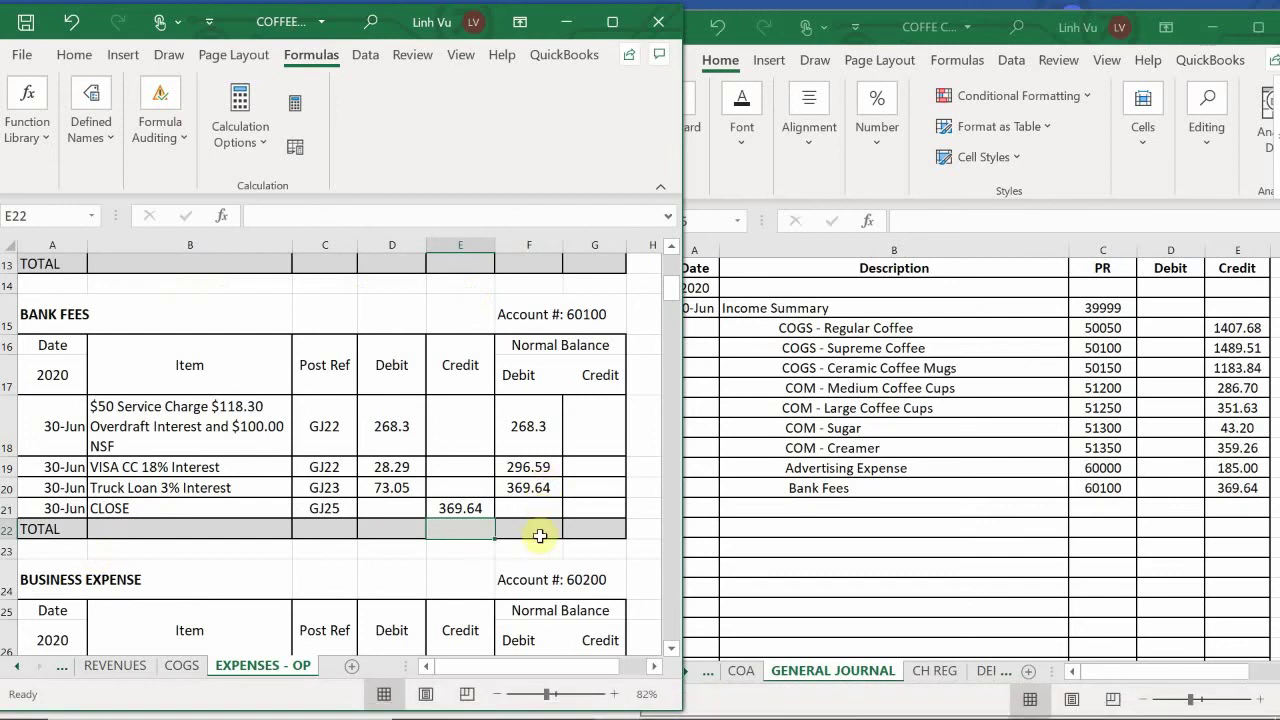
Fill the running debit balance formula from F20 down to F21 for the Bank Fees closing row
left_click(540, 490)
mouse_move(564, 500)
left_mouse_down()
mouse_move(566, 563)
mouse_move(566, 518)
left_mouse_up()
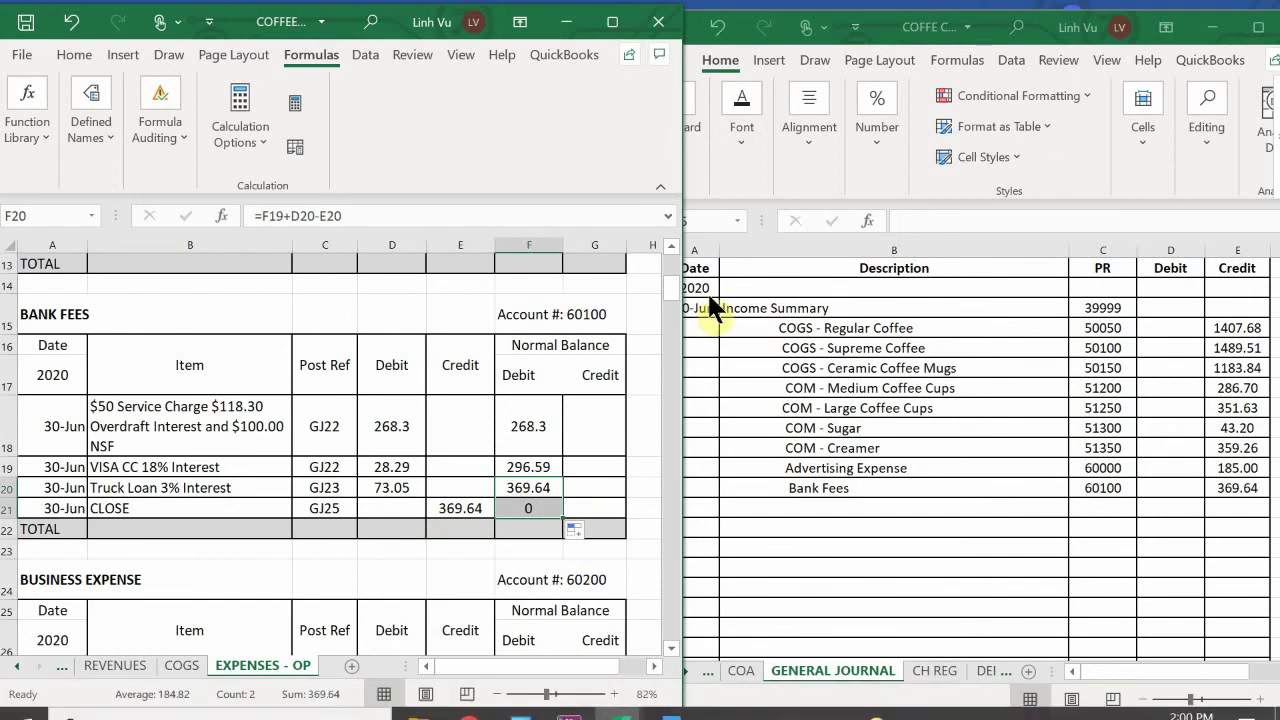
left_click(372, 420)
Add Business Expense as the next indented description line in row 1025 of the general journal
scroll(369, 418, "down", 2)
scroll(369, 418, "down", 2)
scroll(369, 418, "up", 2)
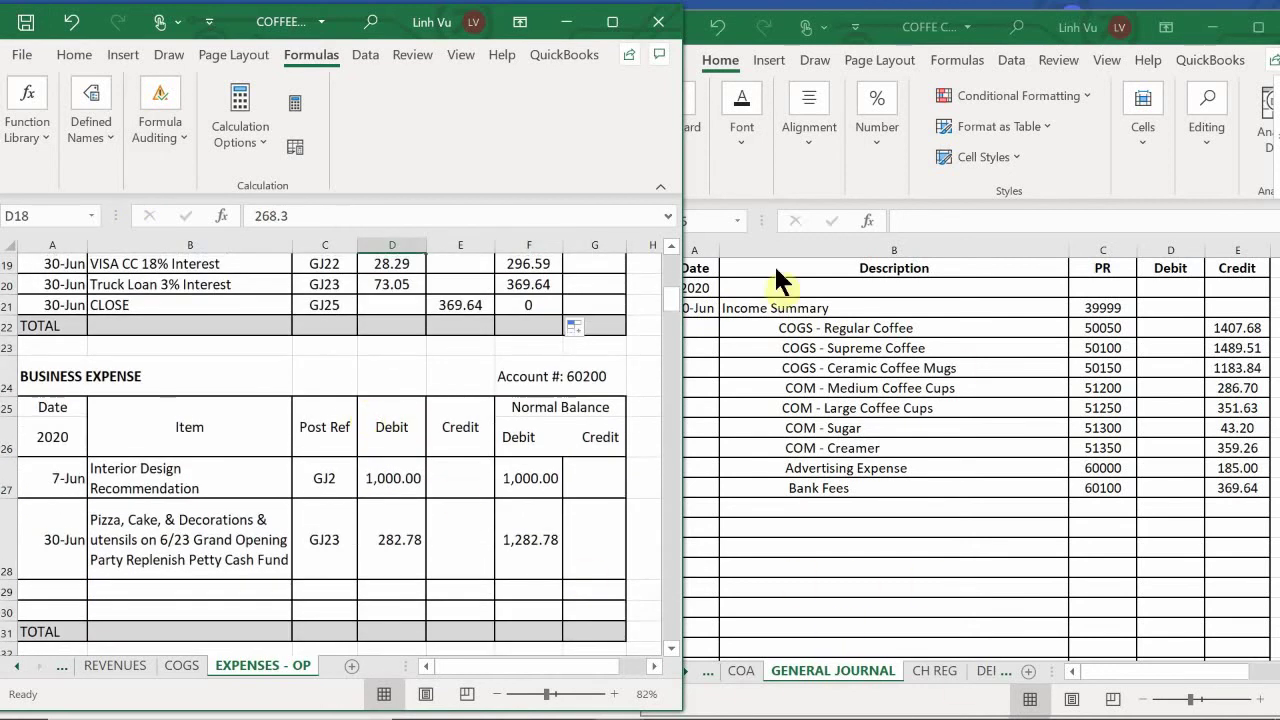
left_click(755, 522)
double_click(749, 509)
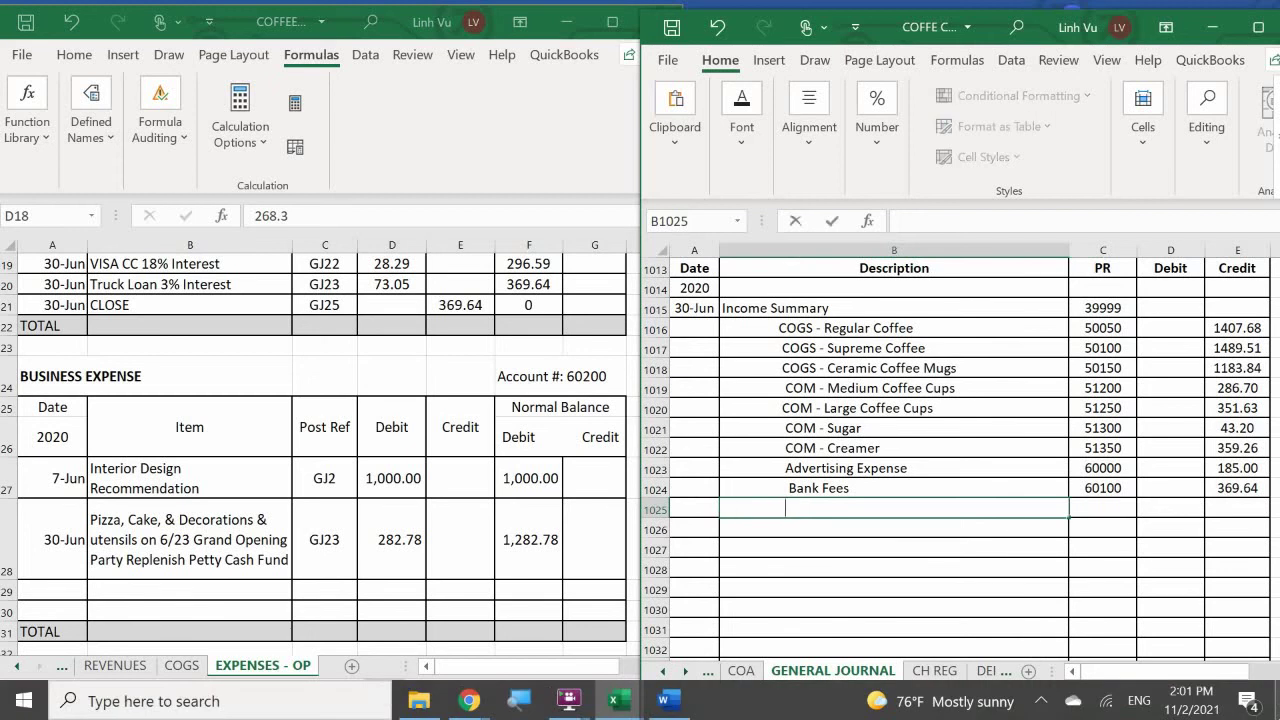
type("Business Expense")
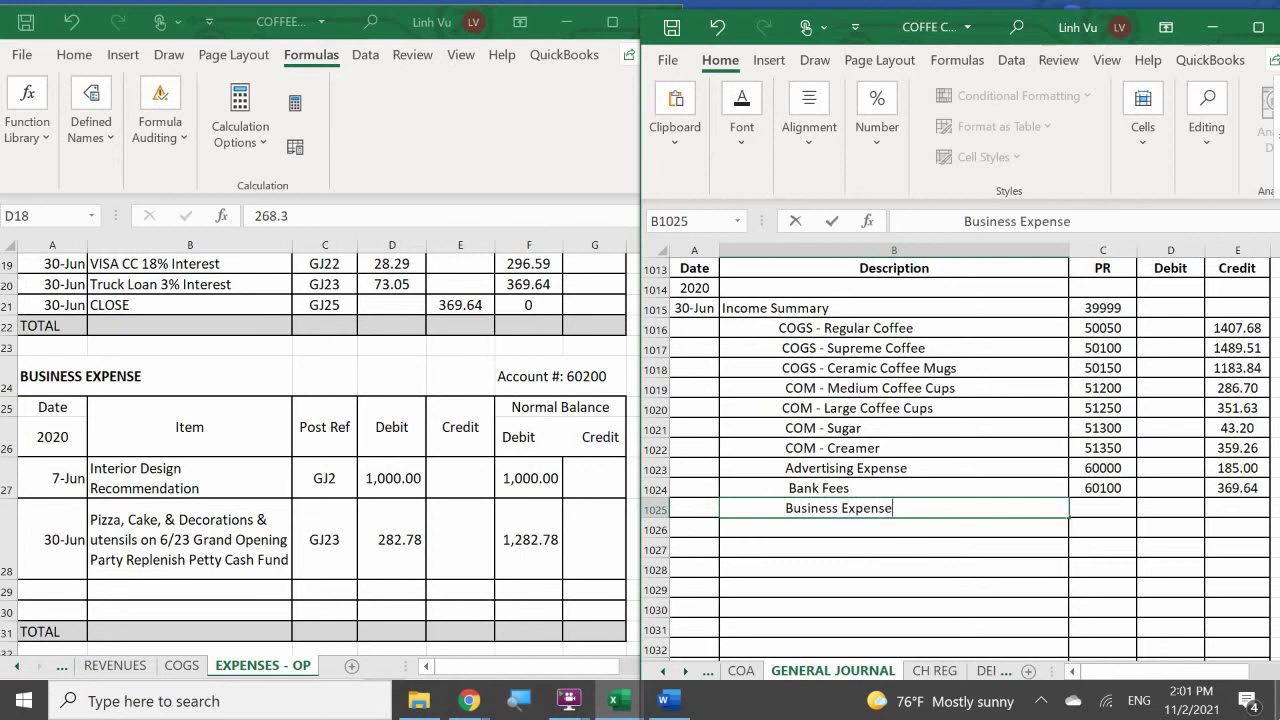
Give the Business Expense journal line the PR 60200 and a credit of 1282.78
left_click(1102, 508)
type("6")
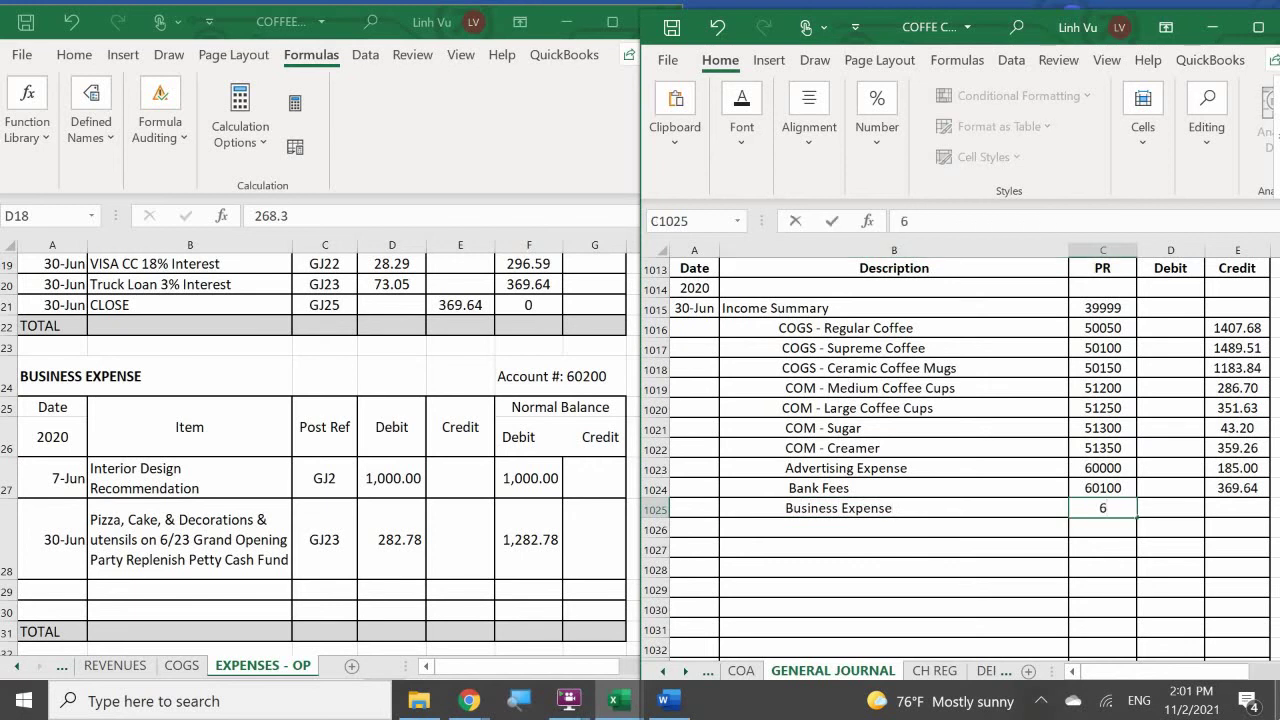
type("0200")
key("Tab")
key("Tab")
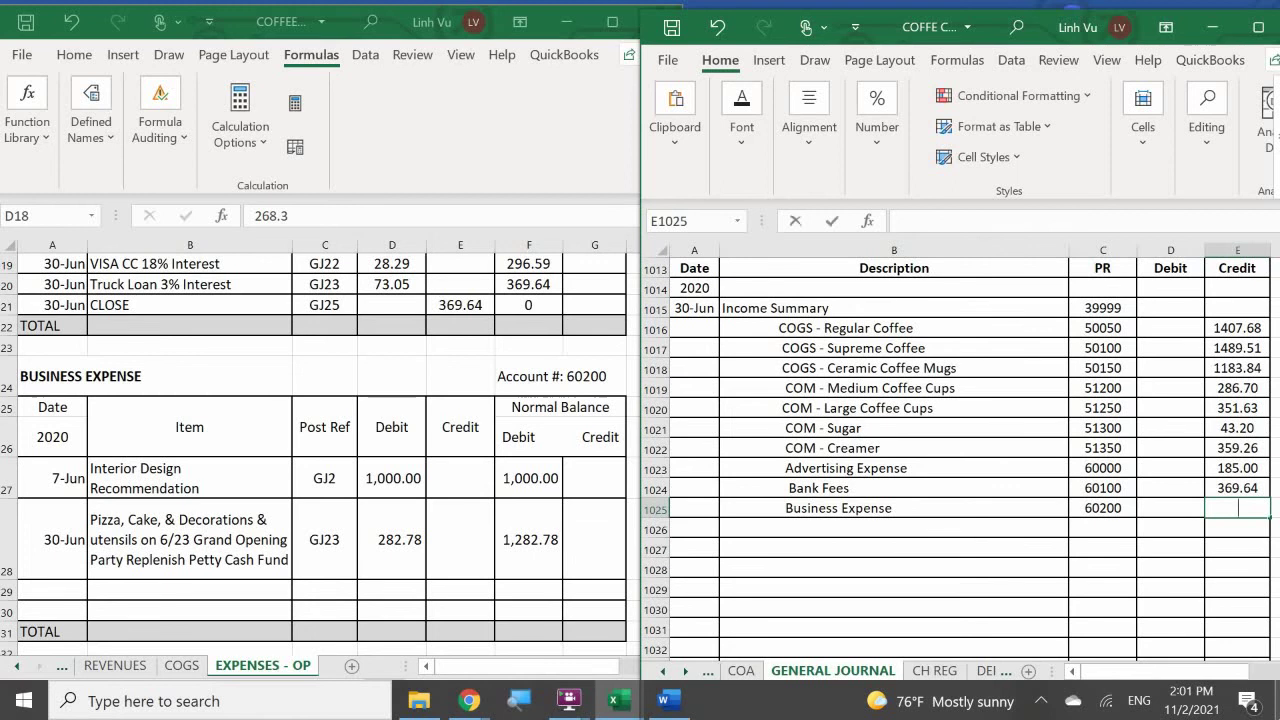
type("1282.78")
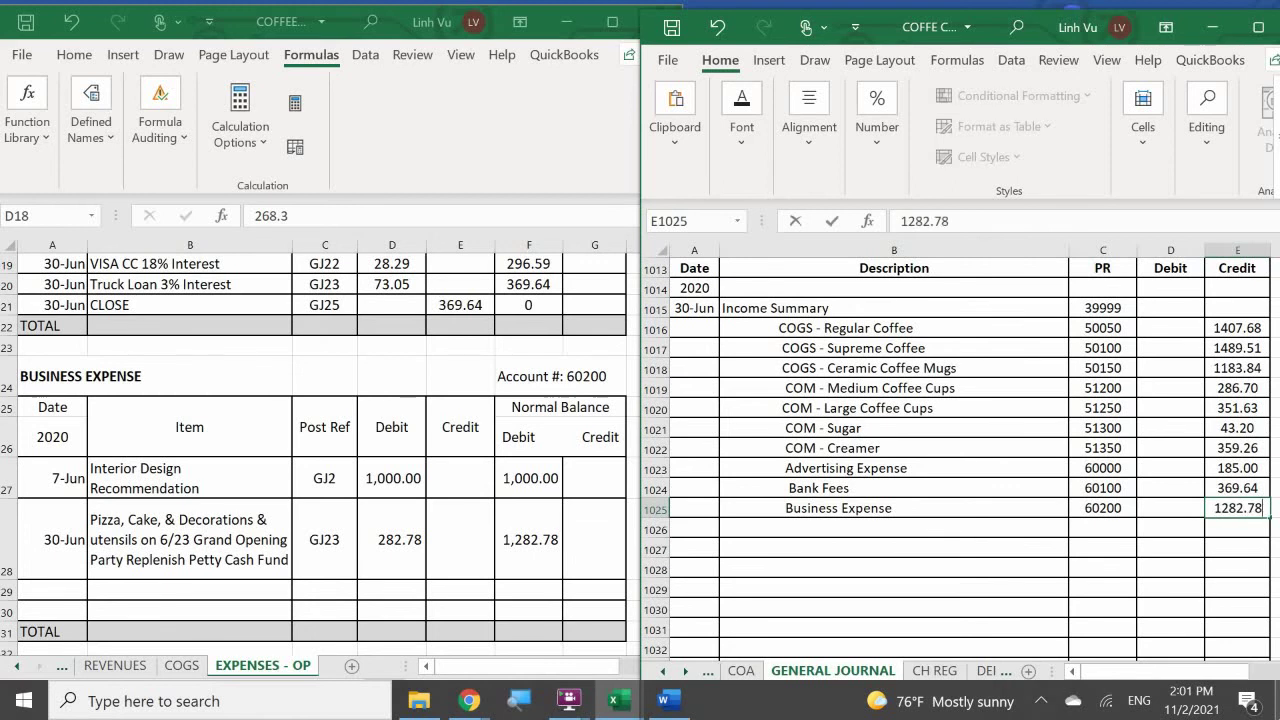
key("Return")
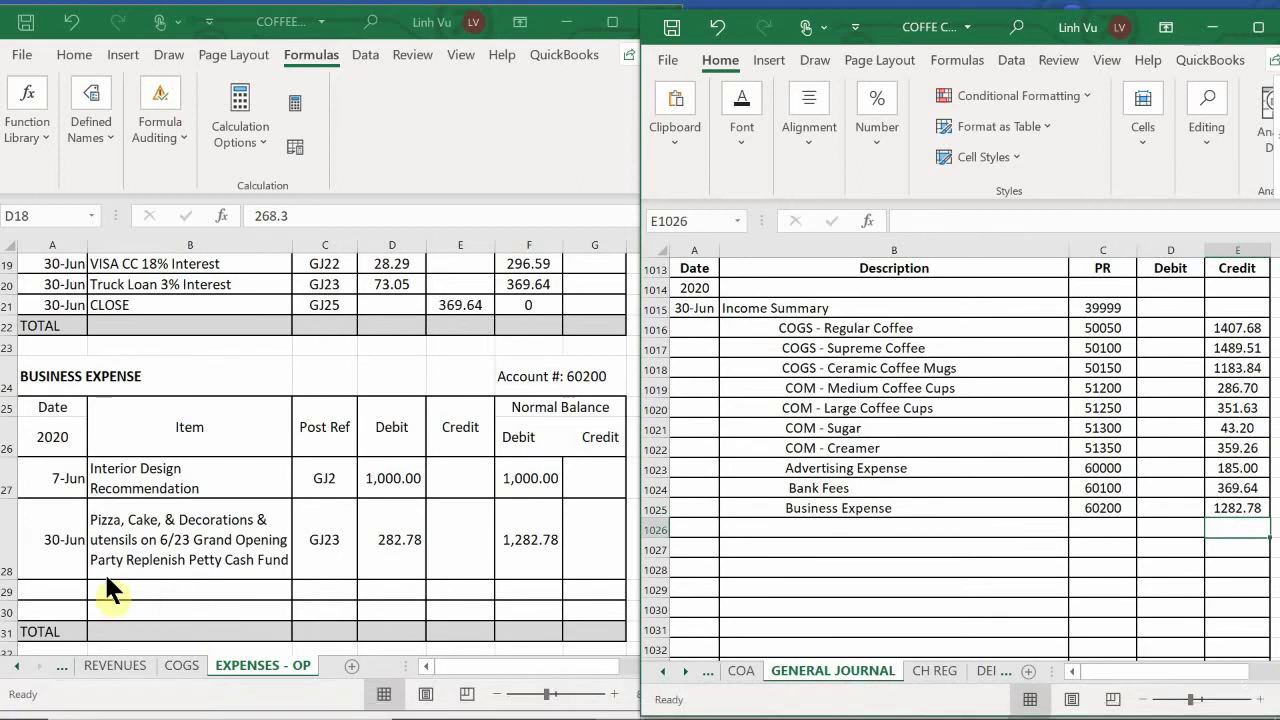
Start the closing row in row 29 of the Business Expense ledger with date 6/30 and item CLOSE
left_click(69, 584)
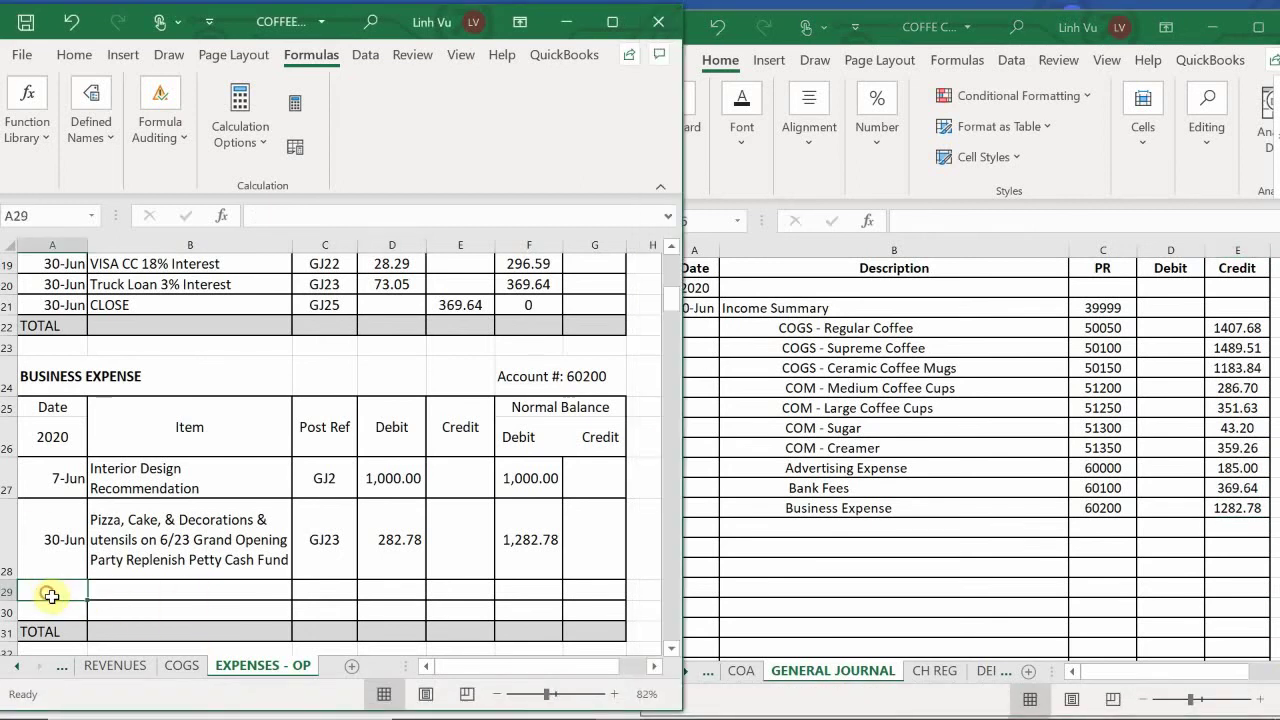
type("6/30")
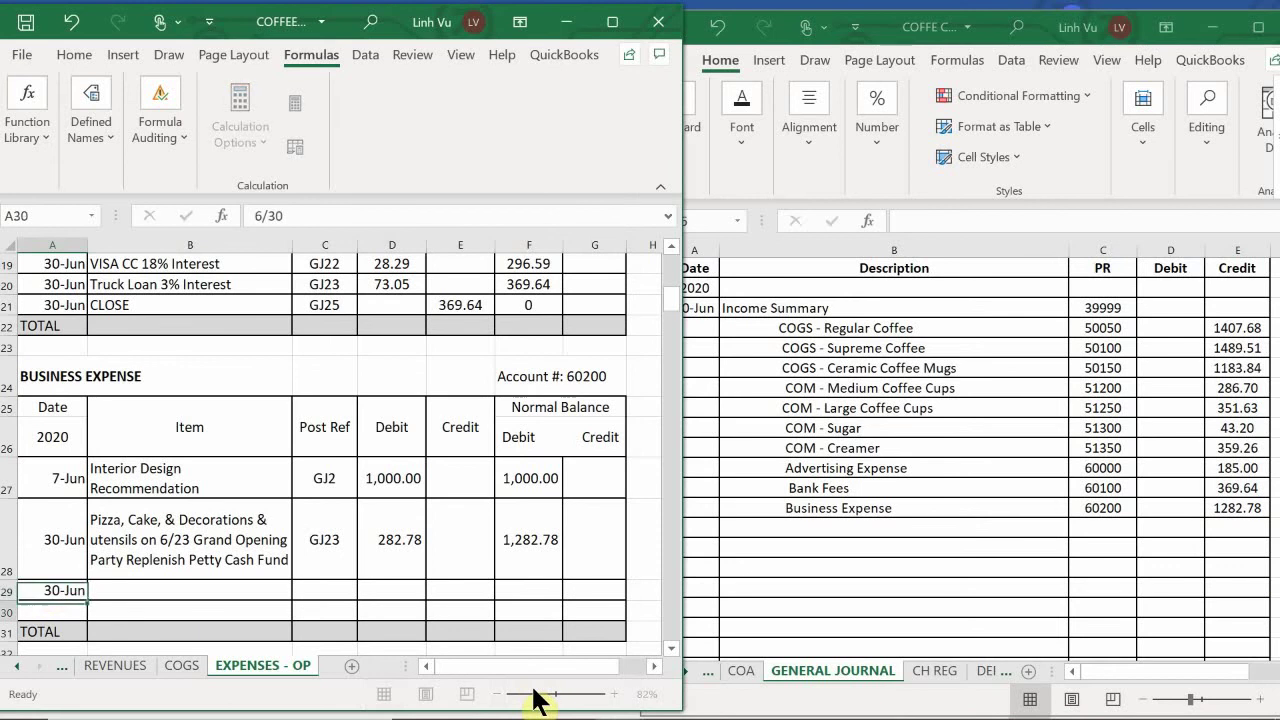
key("Tab")
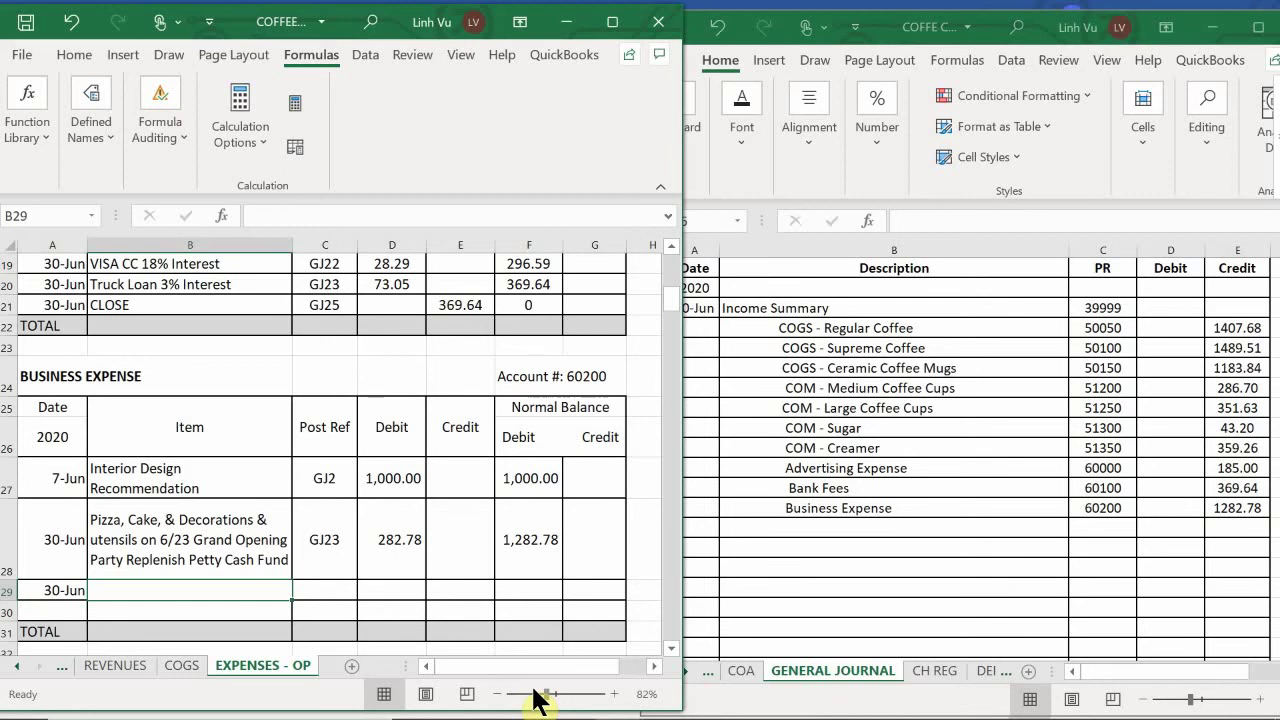
type("C")
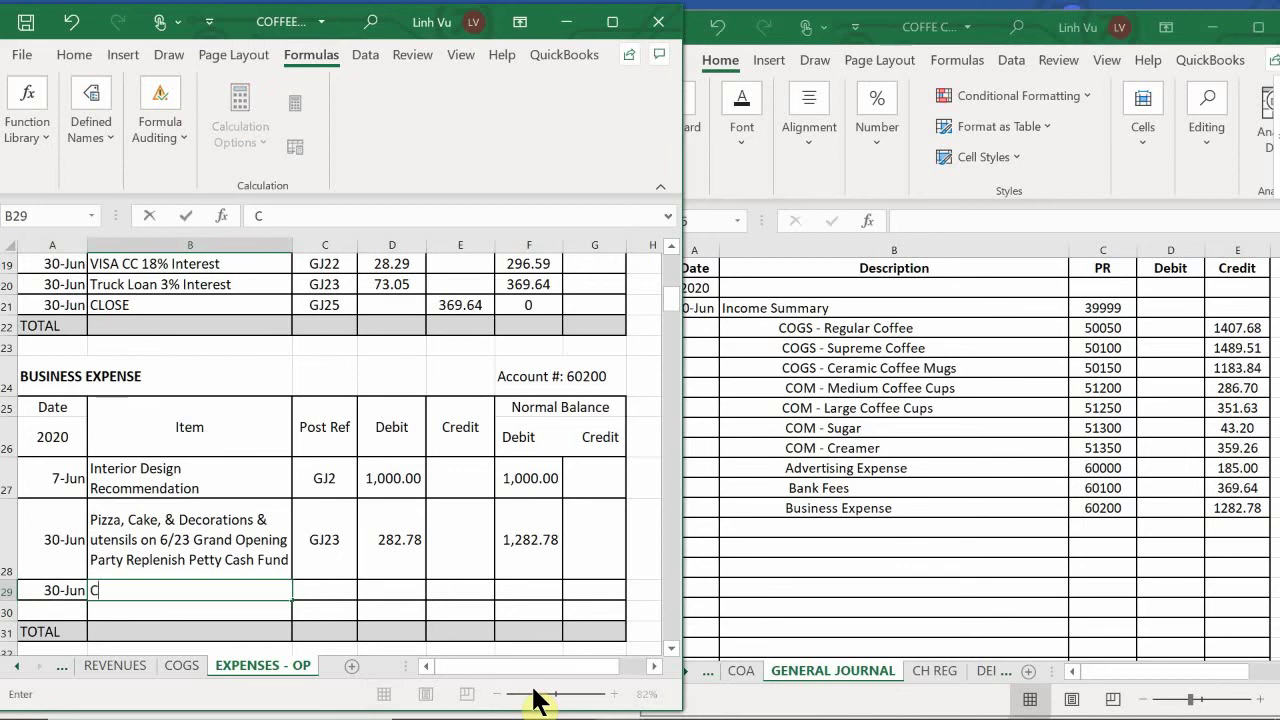
type("LOSE")
key("Tab")
Give the Business Expense closing row the post ref GJ25 and a credit of 1282.78
type("GJ24")
key("BackSpace")
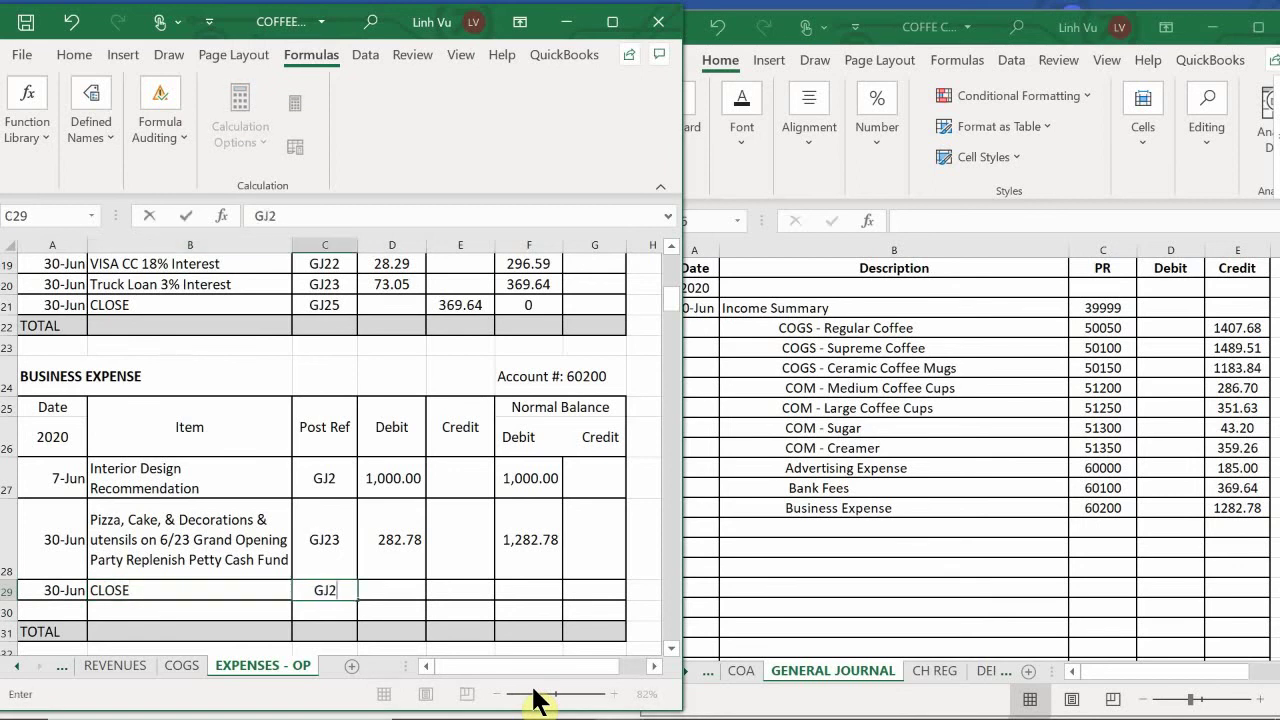
type("5")
key("Tab")
key("Tab")
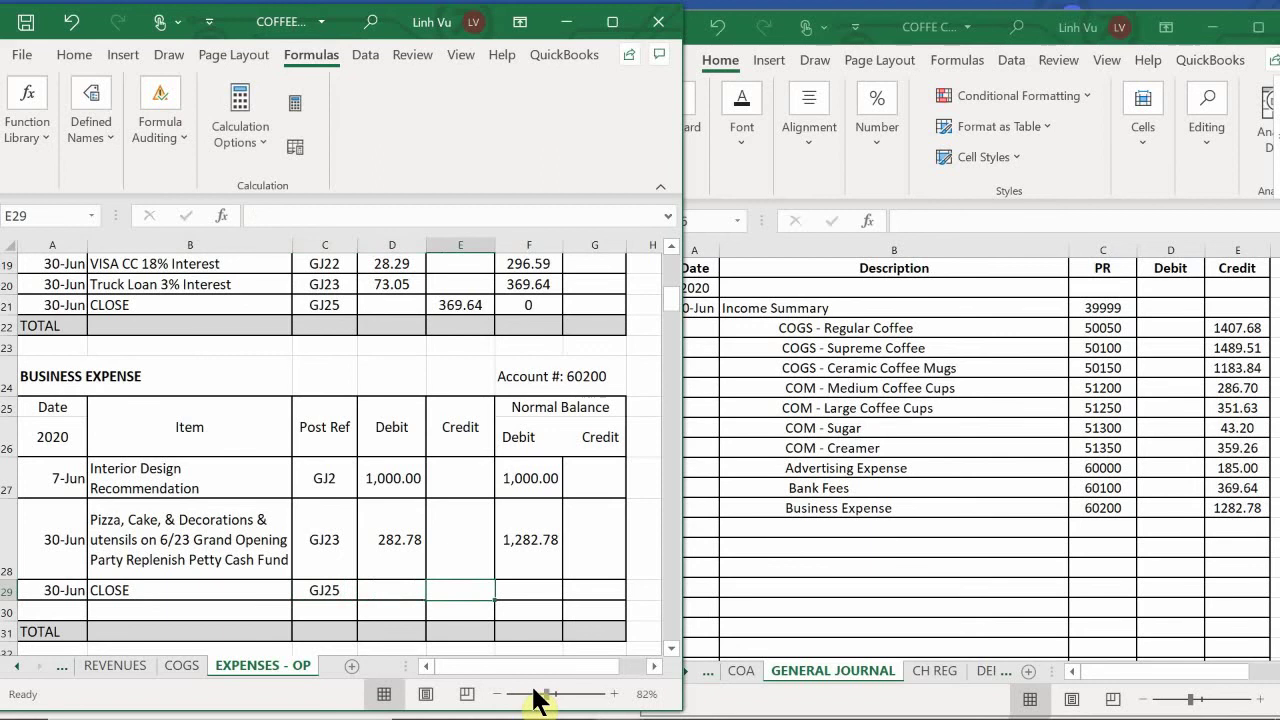
type("1282.78")
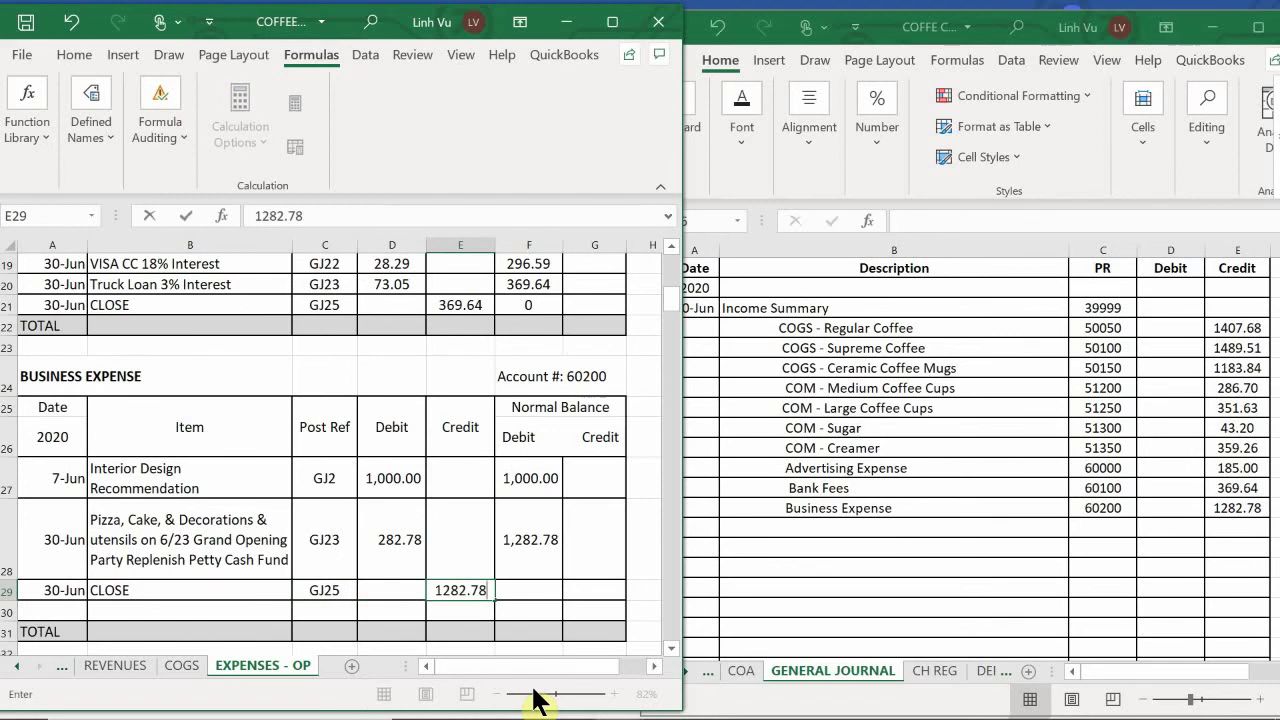
key("Return")
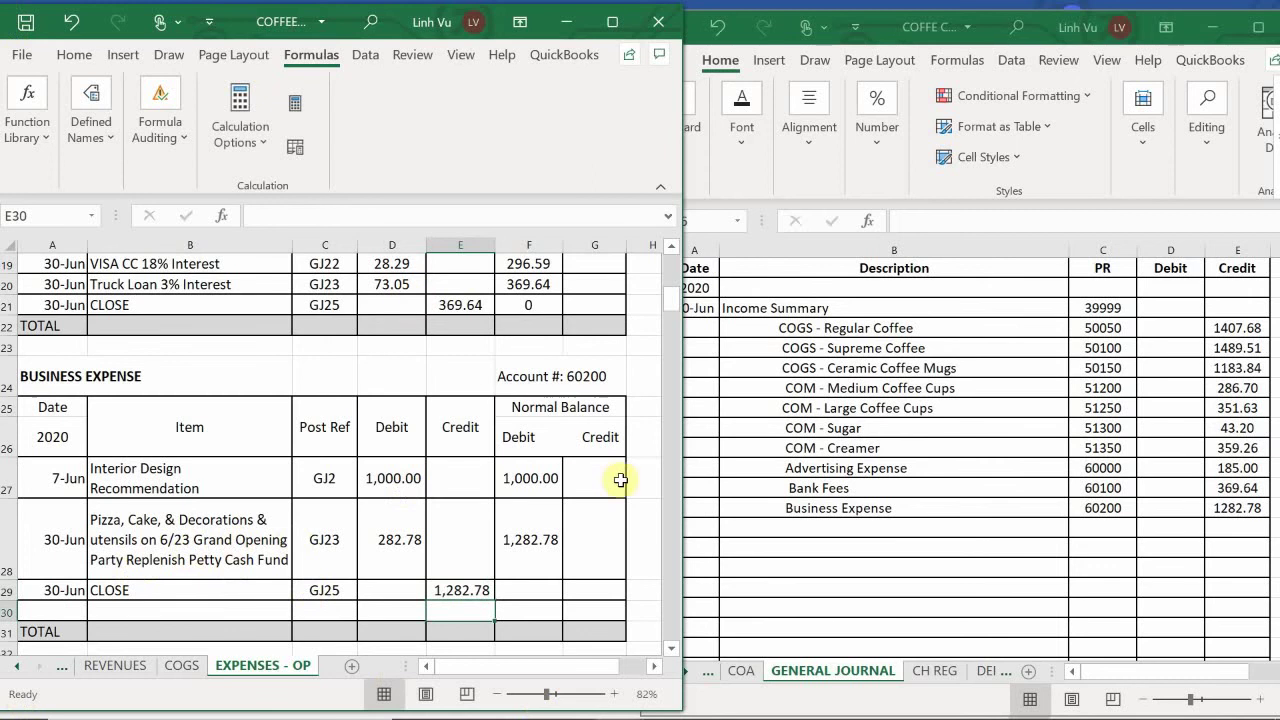
Extend the debit balance formula from F28 down to the Business Expense closing row in F29
left_click(543, 551)
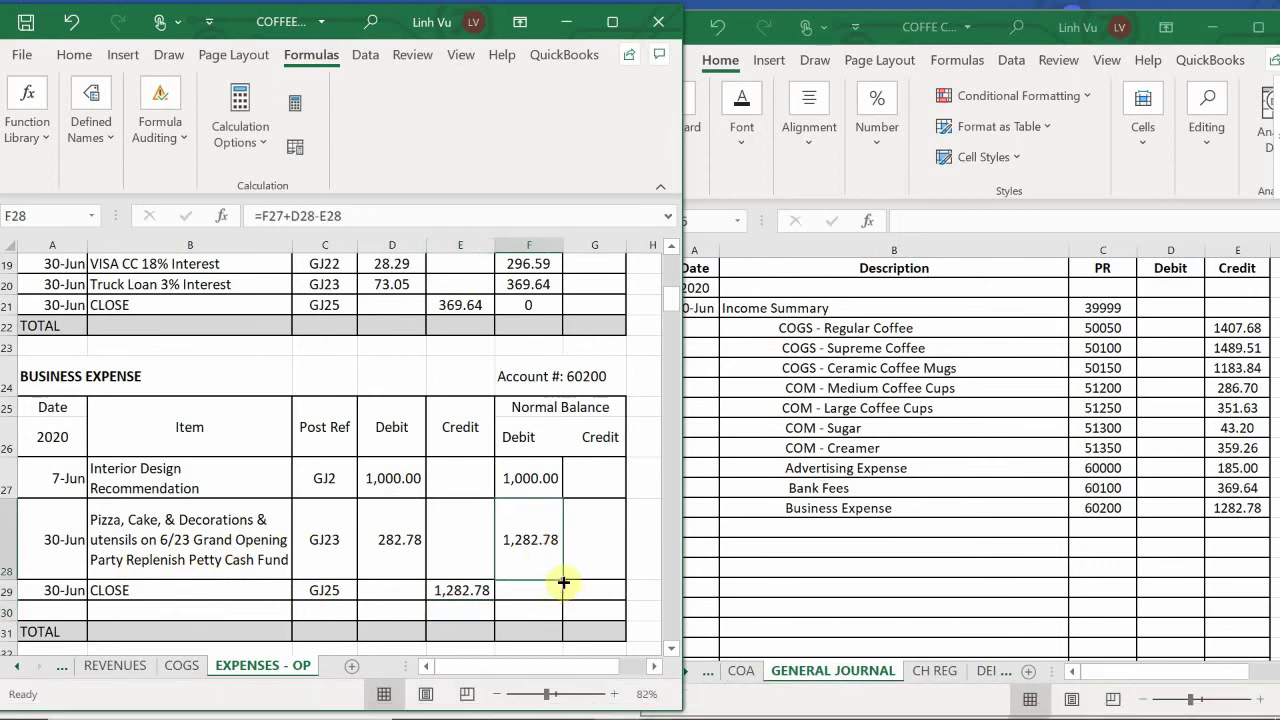
left_click_drag(563, 593, 558, 597)
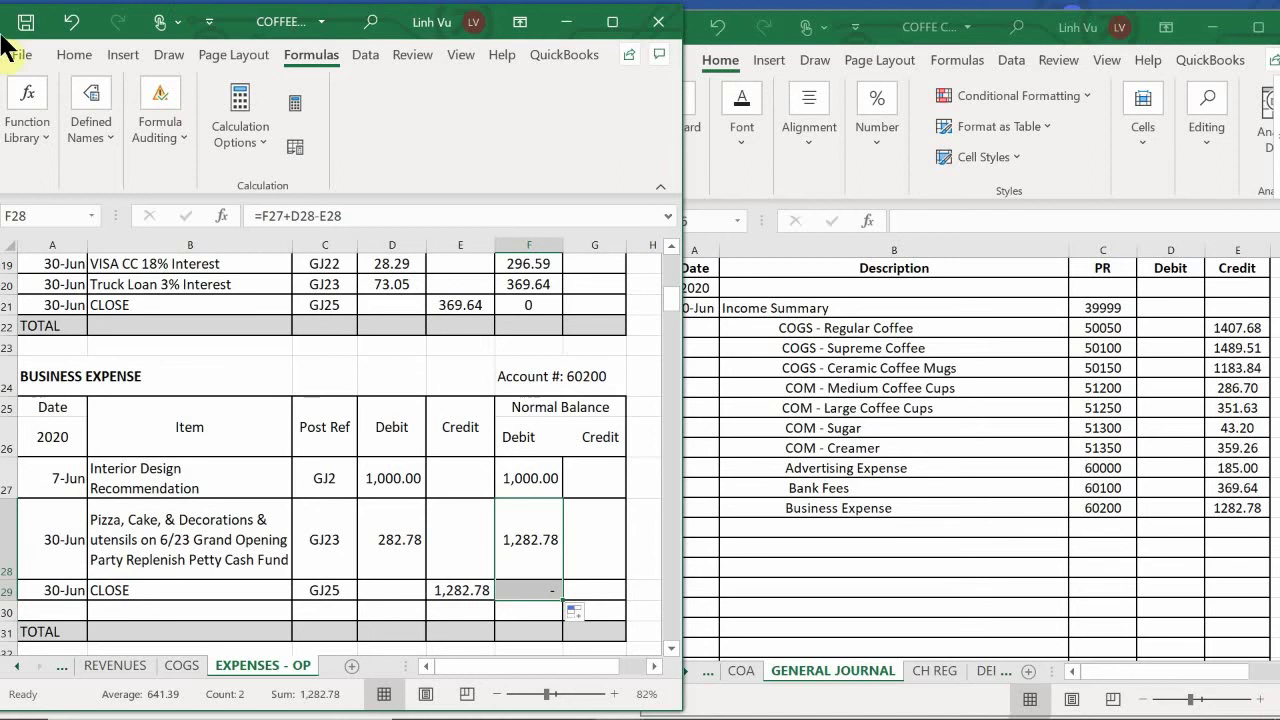
Add Insurance Expense as the next indented description line in row 1026 of the general journal
scroll(149, 470, "down", 5)
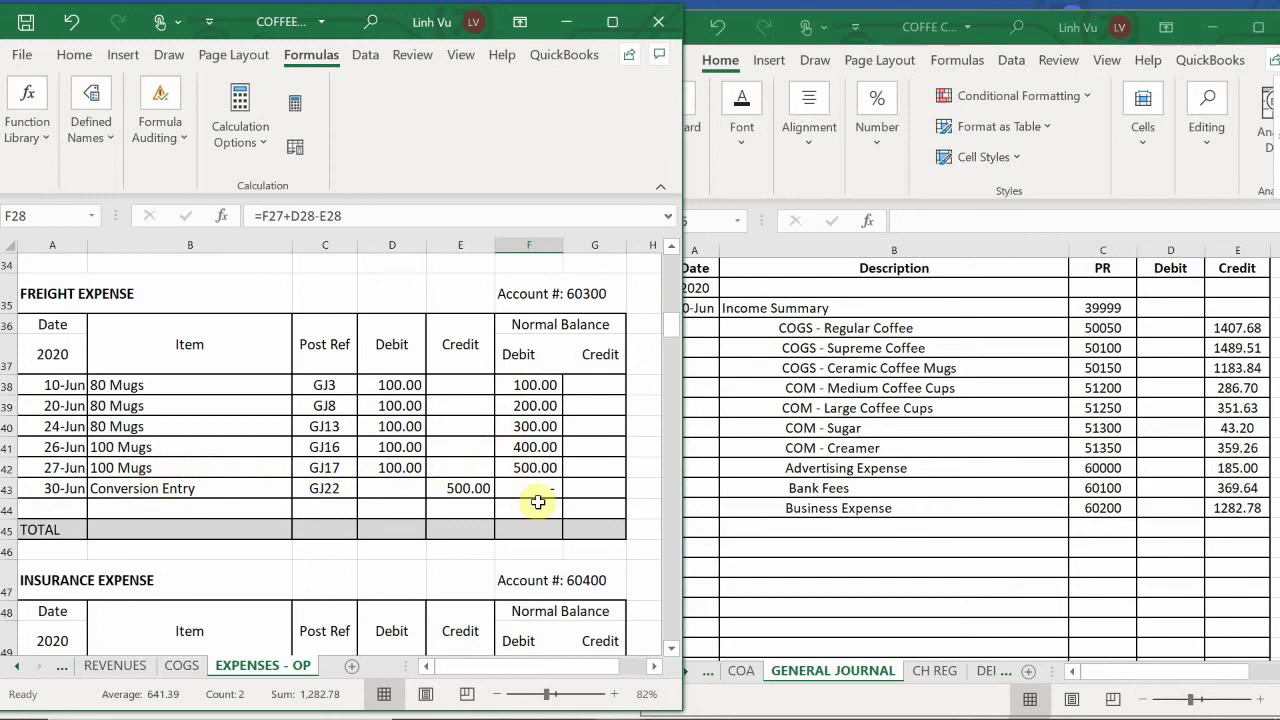
scroll(537, 500, "down", 2)
scroll(540, 501, "down", 1)
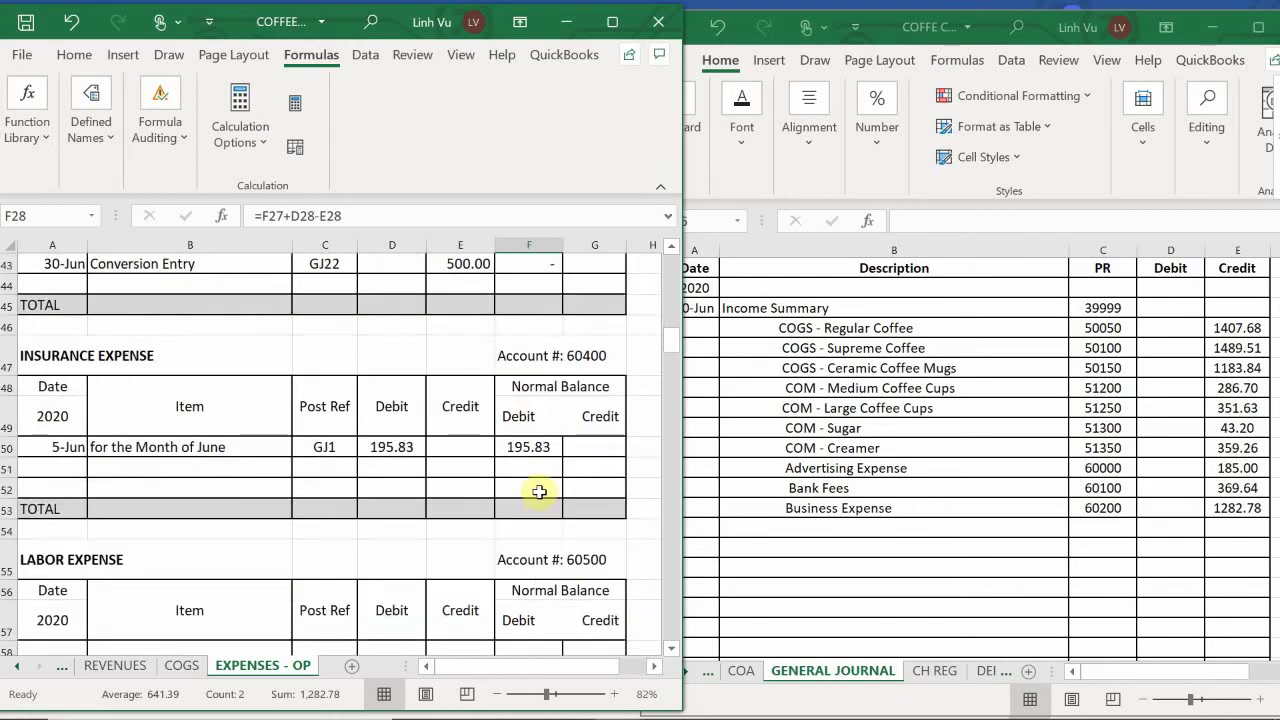
left_click(802, 532)
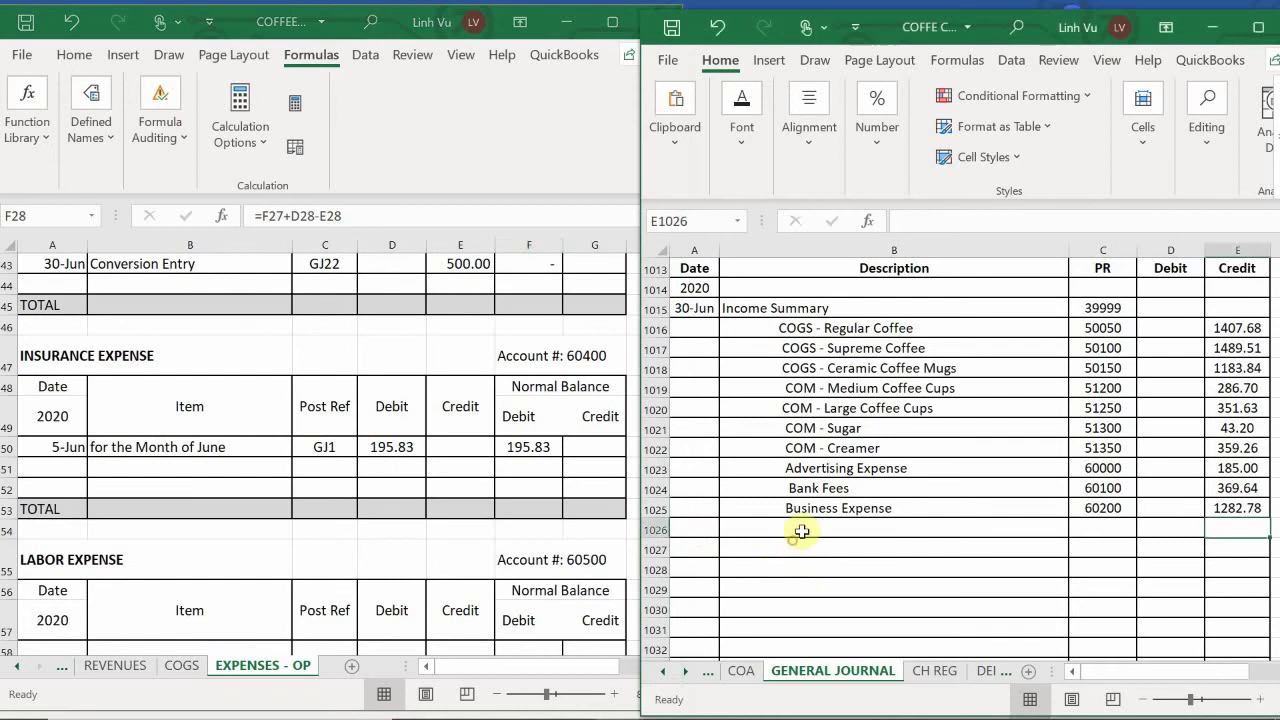
left_click(802, 532)
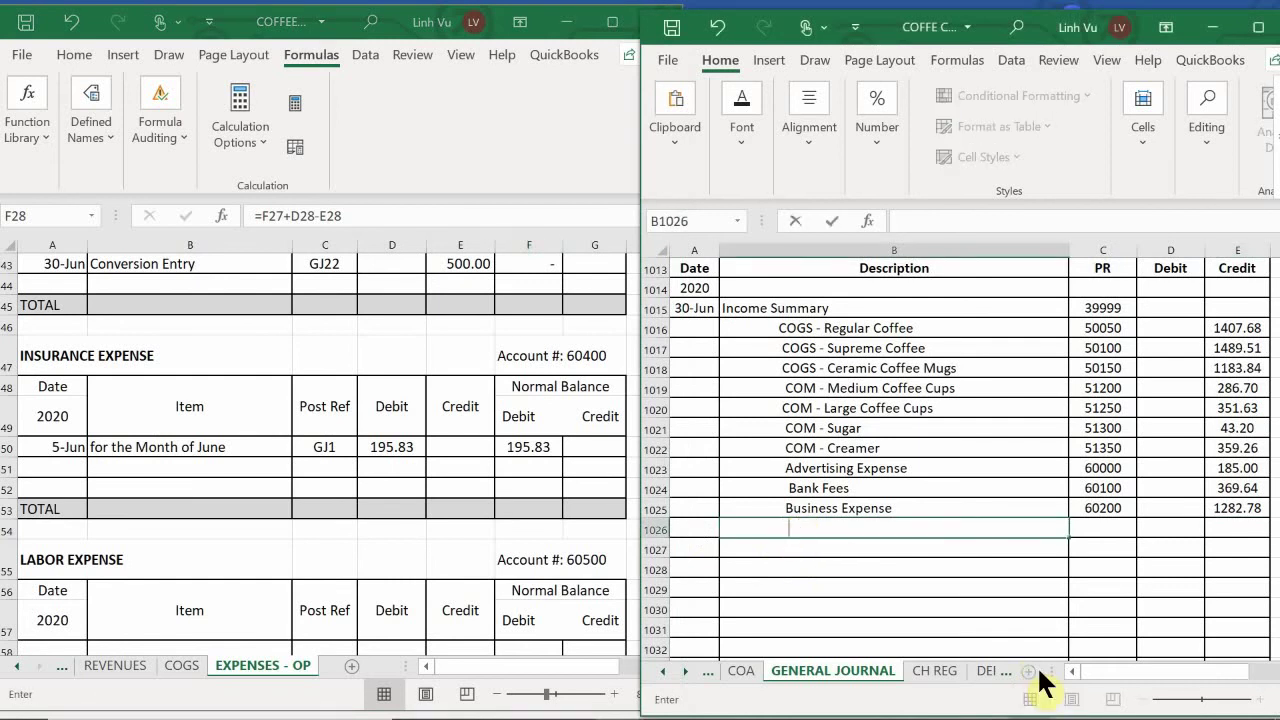
type("Insurance E")
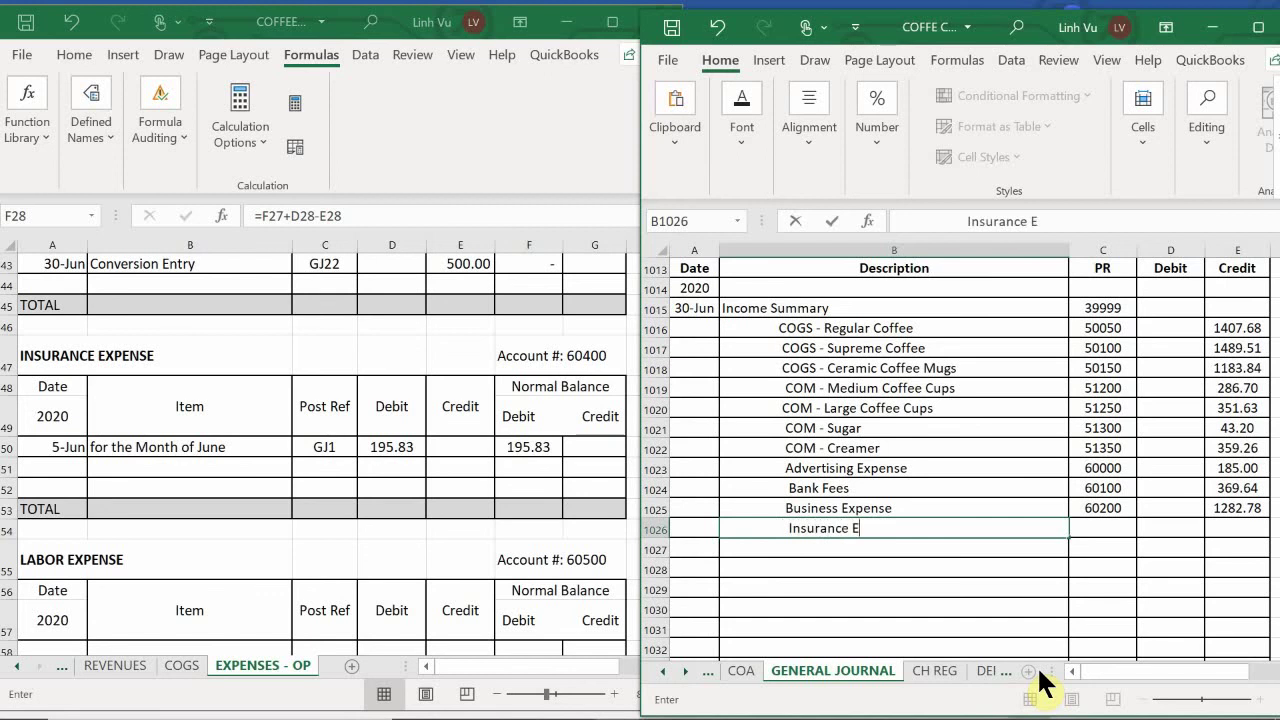
type("xzpense")
key("BackSpace")
key("BackSpace")
type("pense")
Give the Insurance Expense journal line the PR 60400 and a credit of 195.83
key("Tab")
type("60")
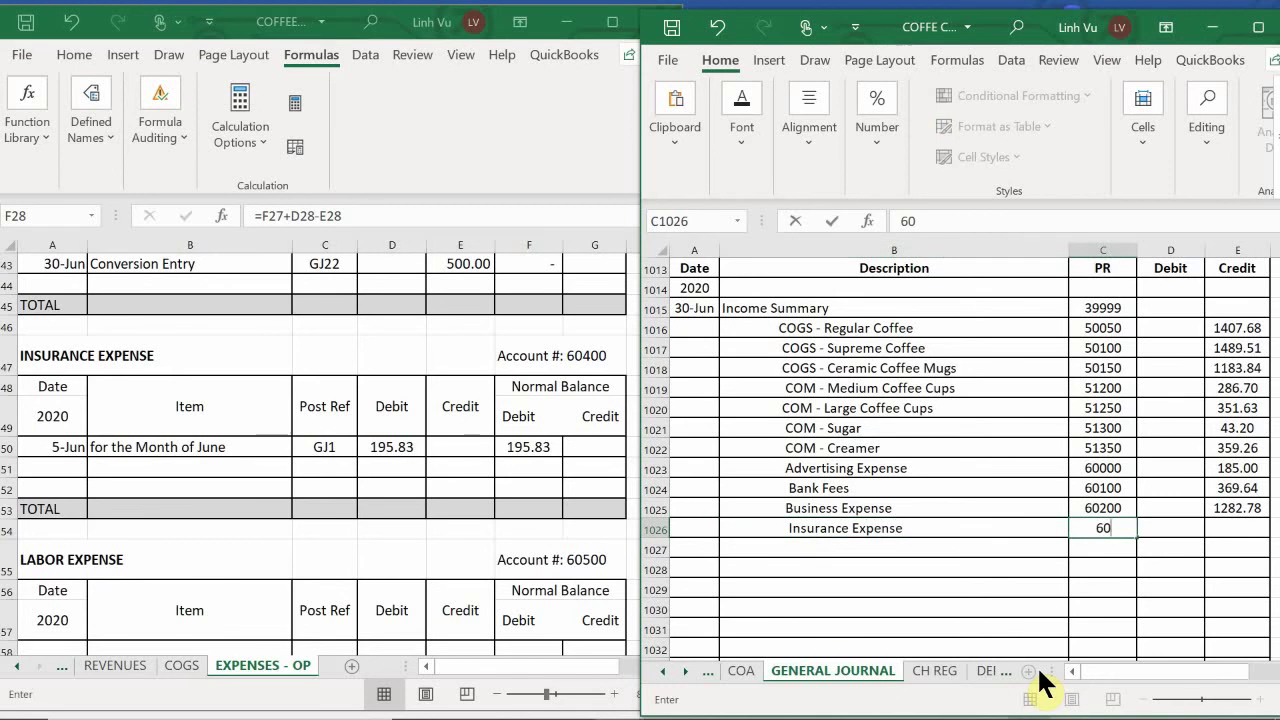
type("400")
key("Tab")
key("Tab")
type("1")
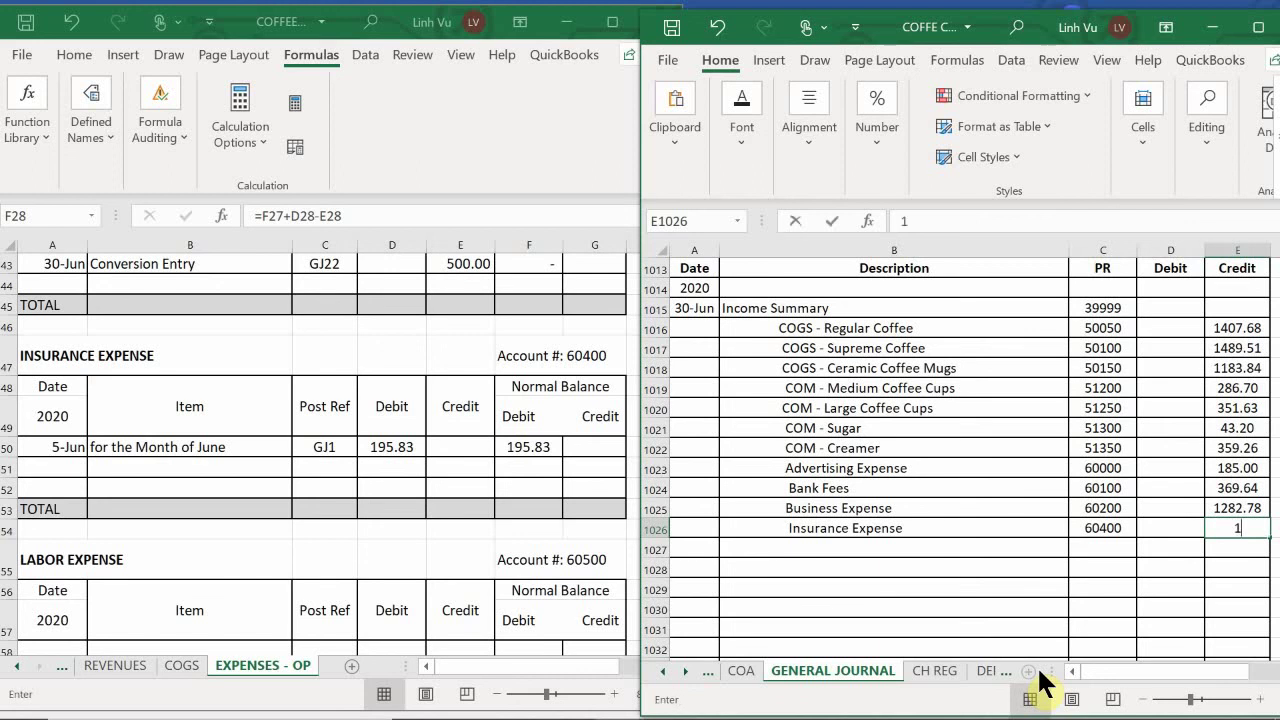
type("95.83")
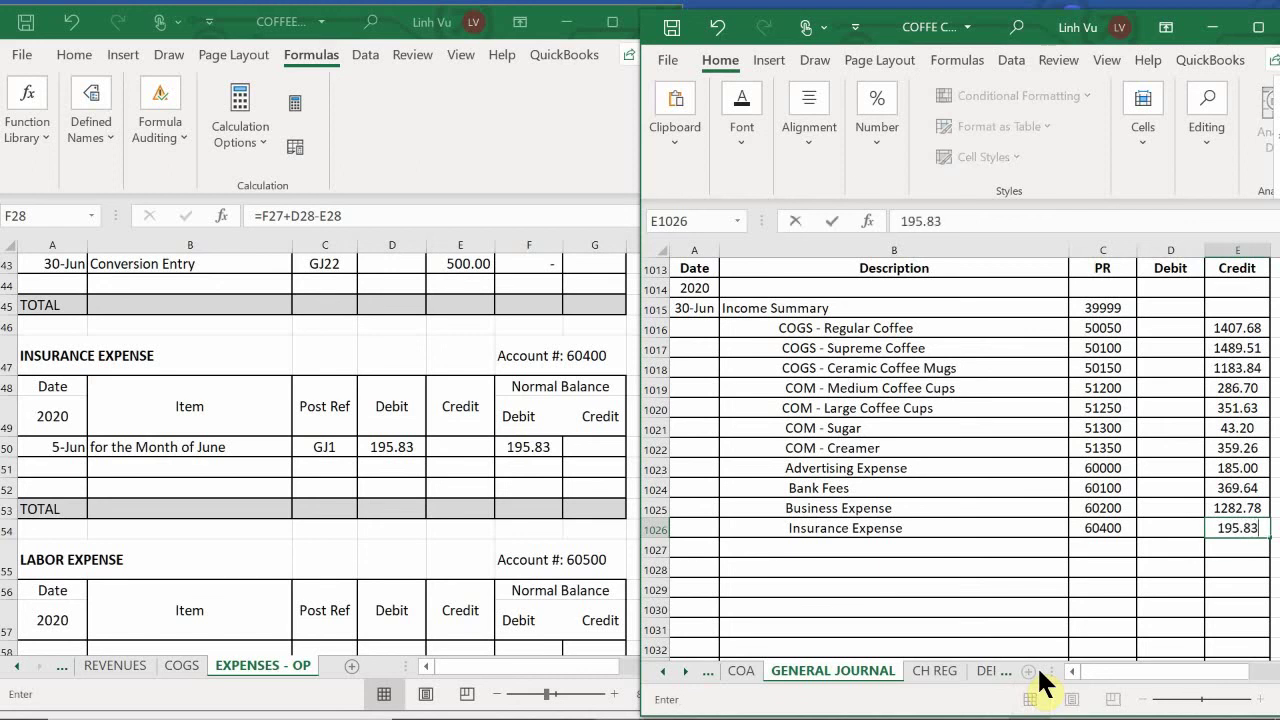
key("Return")
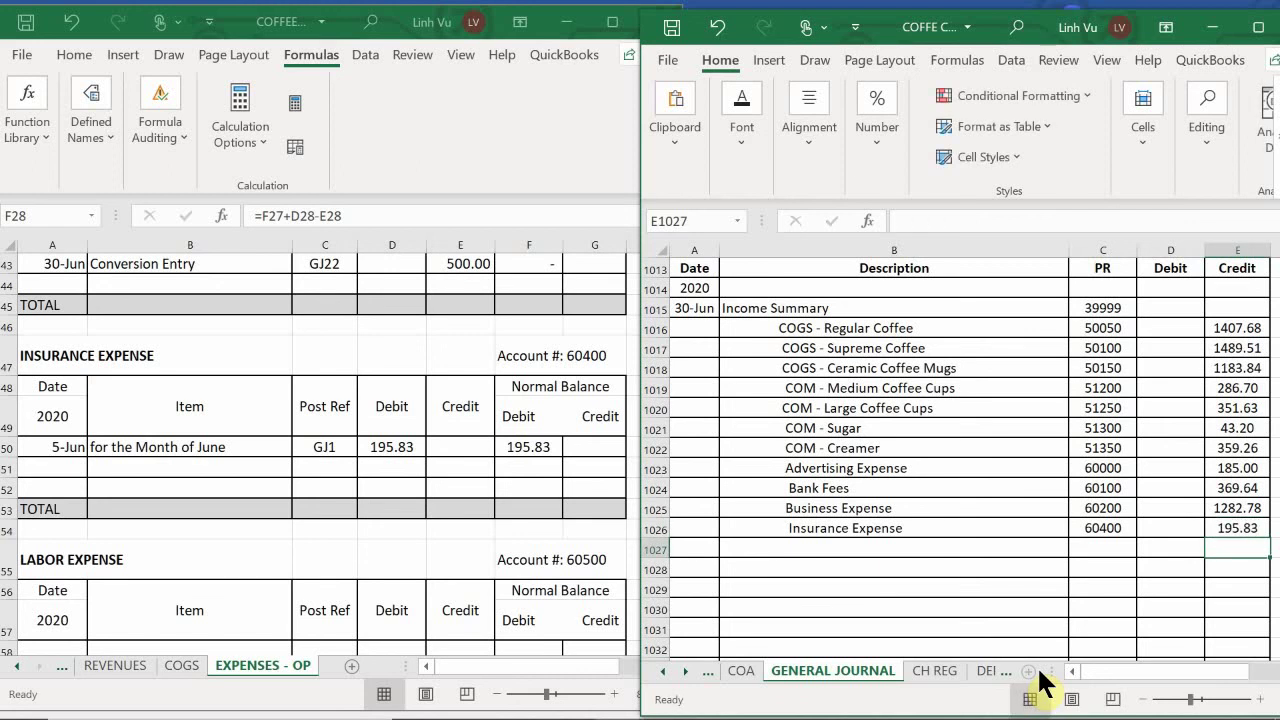
Start the closing row in row 51 of the Insurance Expense ledger with date 6/30 and item CLOSE
left_click(43, 470)
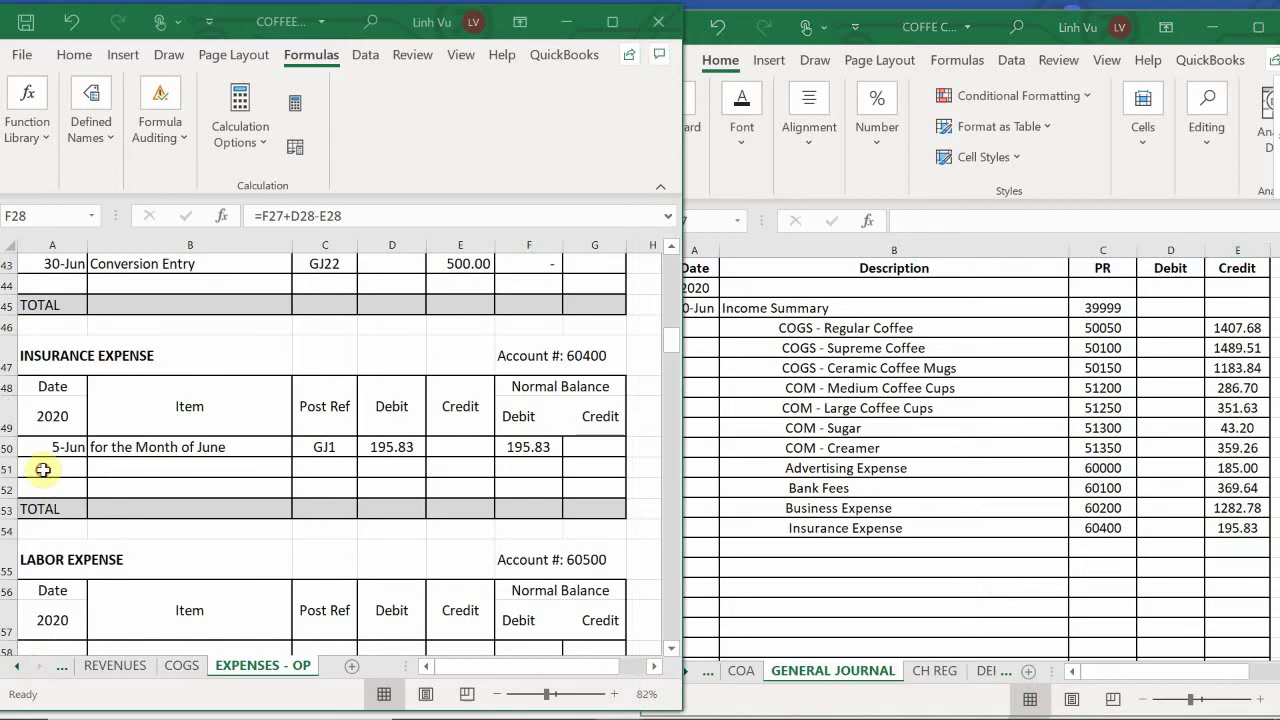
left_click(43, 470)
type("6/30")
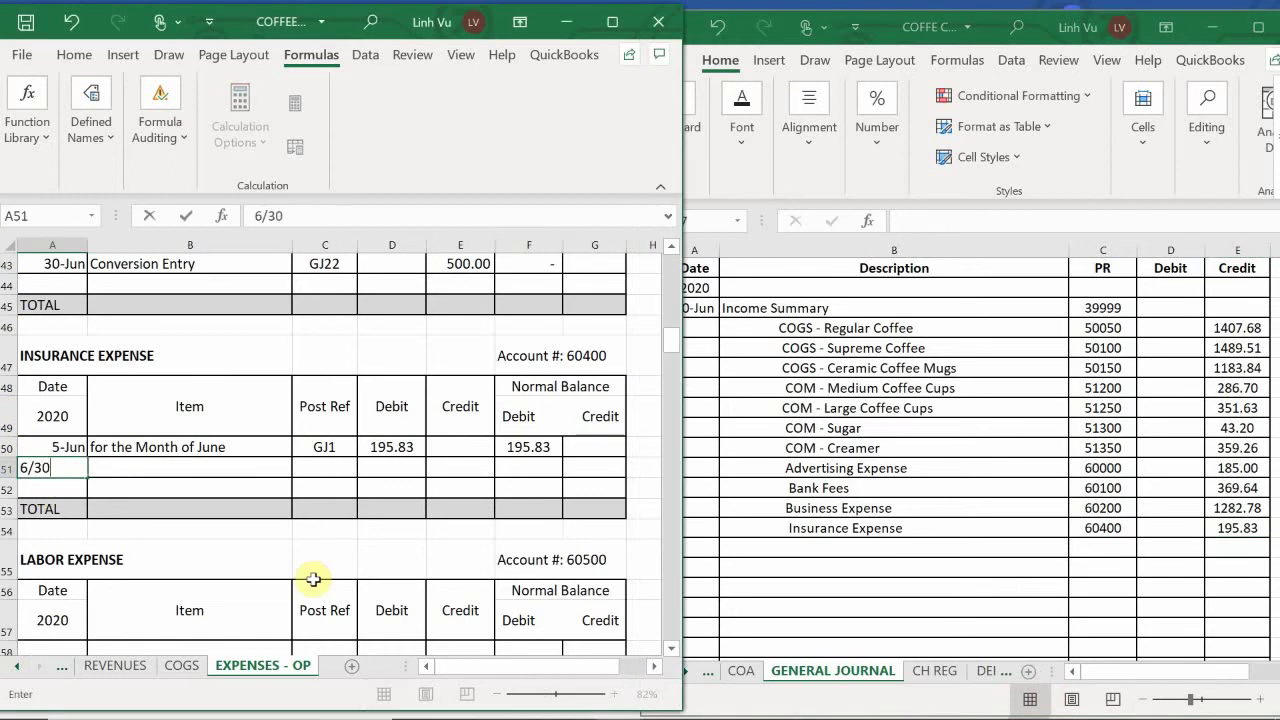
key("Tab")
type("CLOSE")
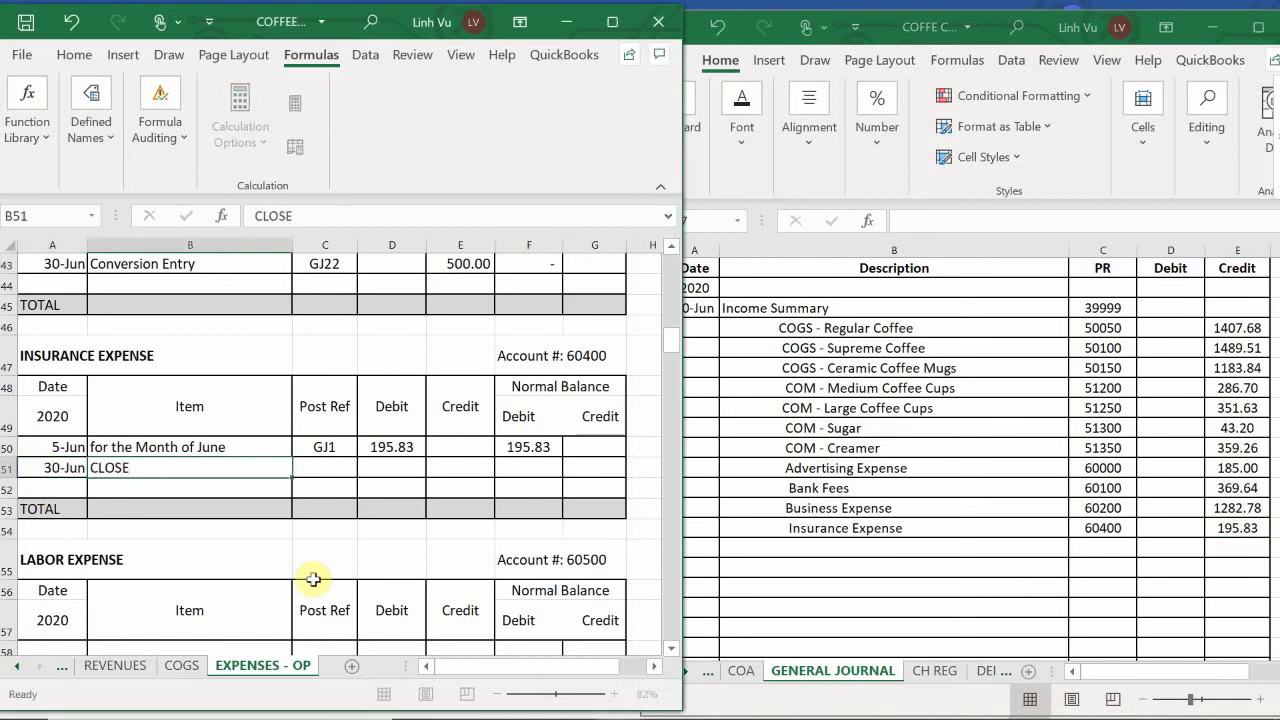
Give the Insurance Expense closing row the post ref GJ25 and a credit of 195.83
key("Tab")
type("GJ")
type("25")
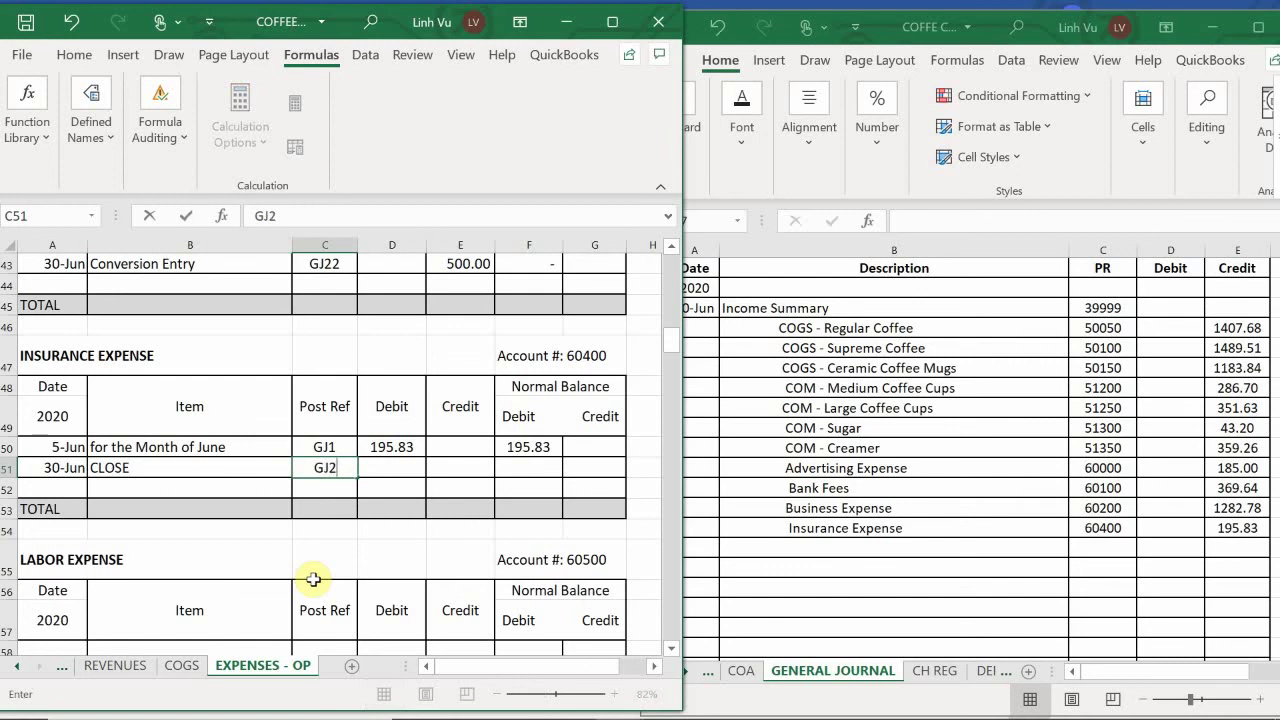
key("Tab")
key("Tab")
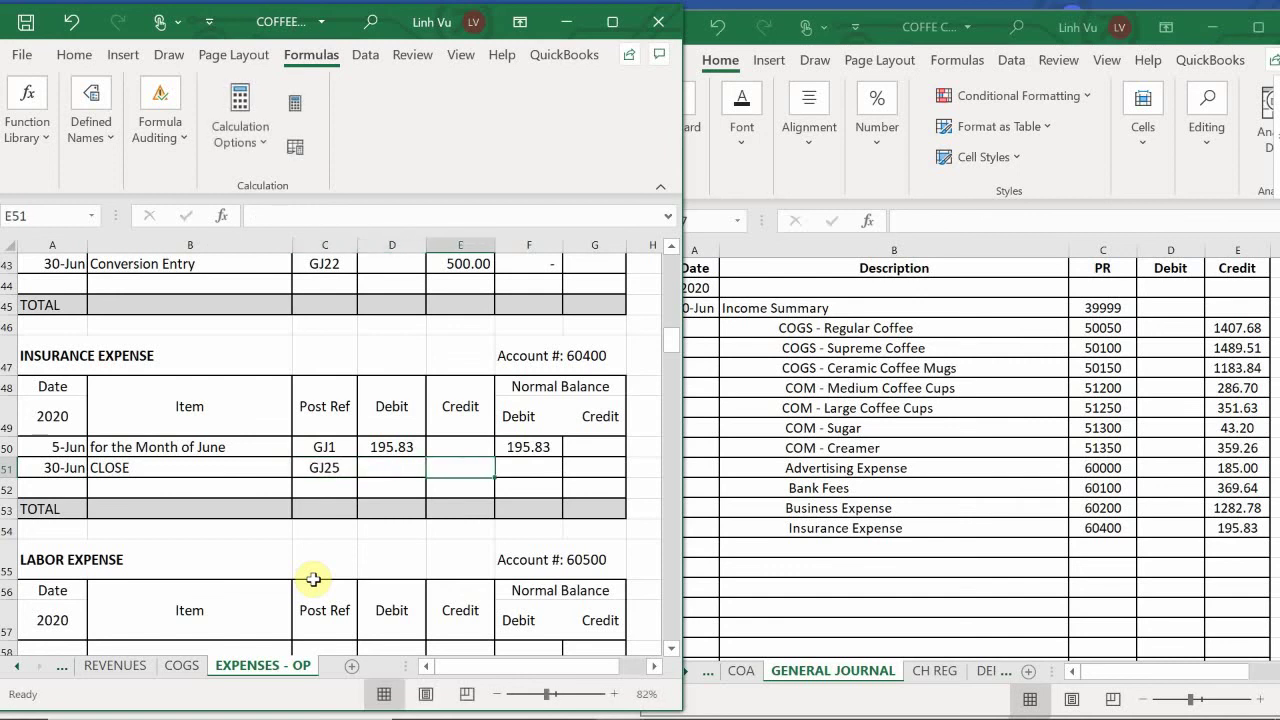
type("195.83")
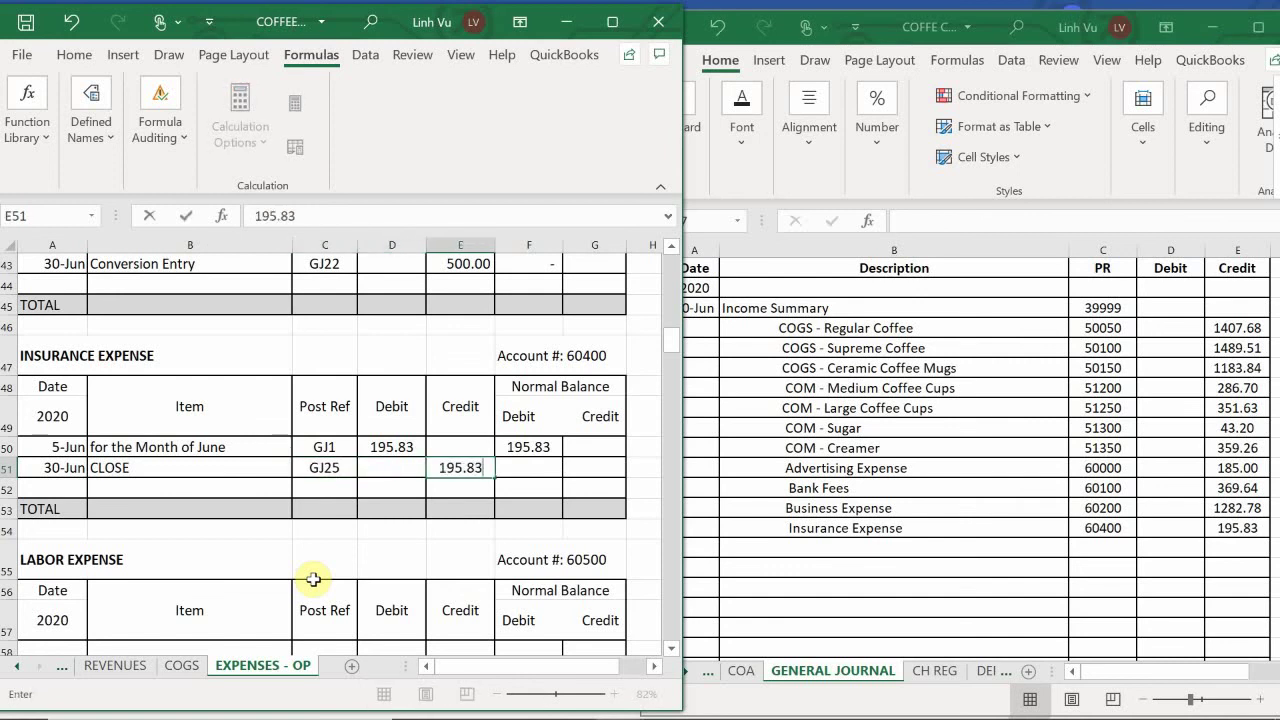
key("Return")
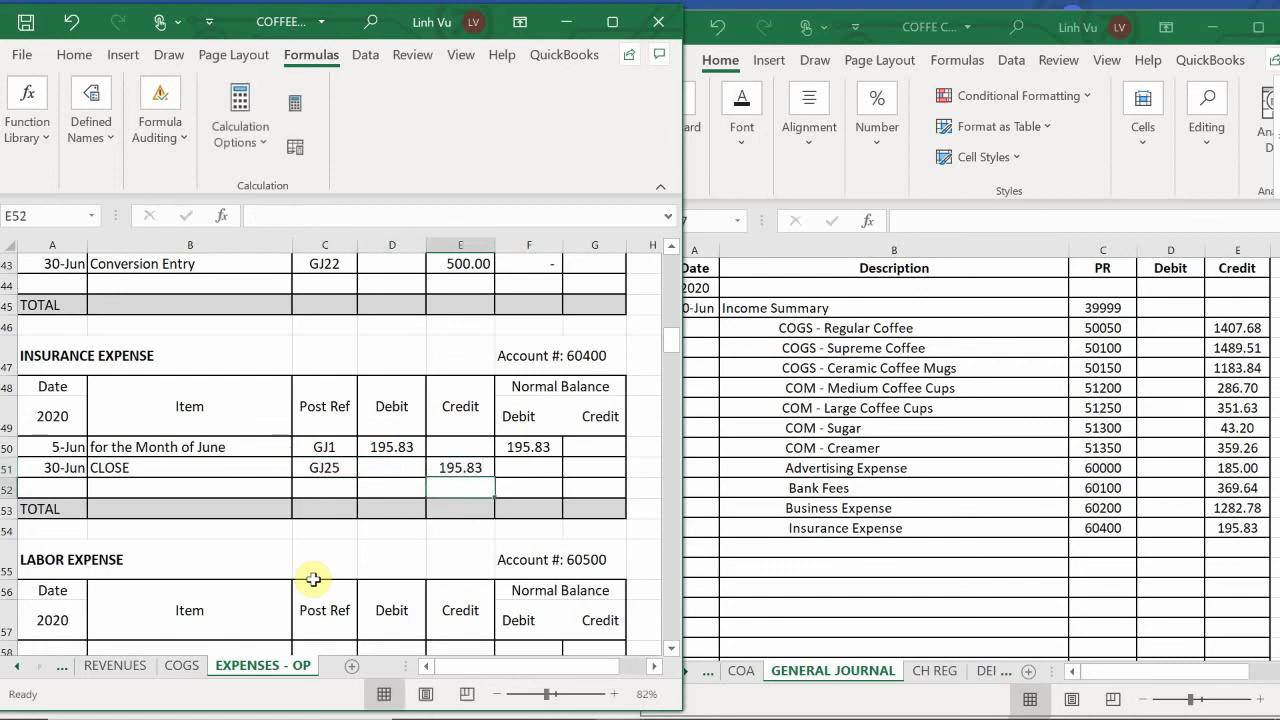
Extend the debit balance formula from F50 down to the Insurance Expense closing row in F51
left_click(537, 448)
left_click_drag(563, 458, 560, 478)
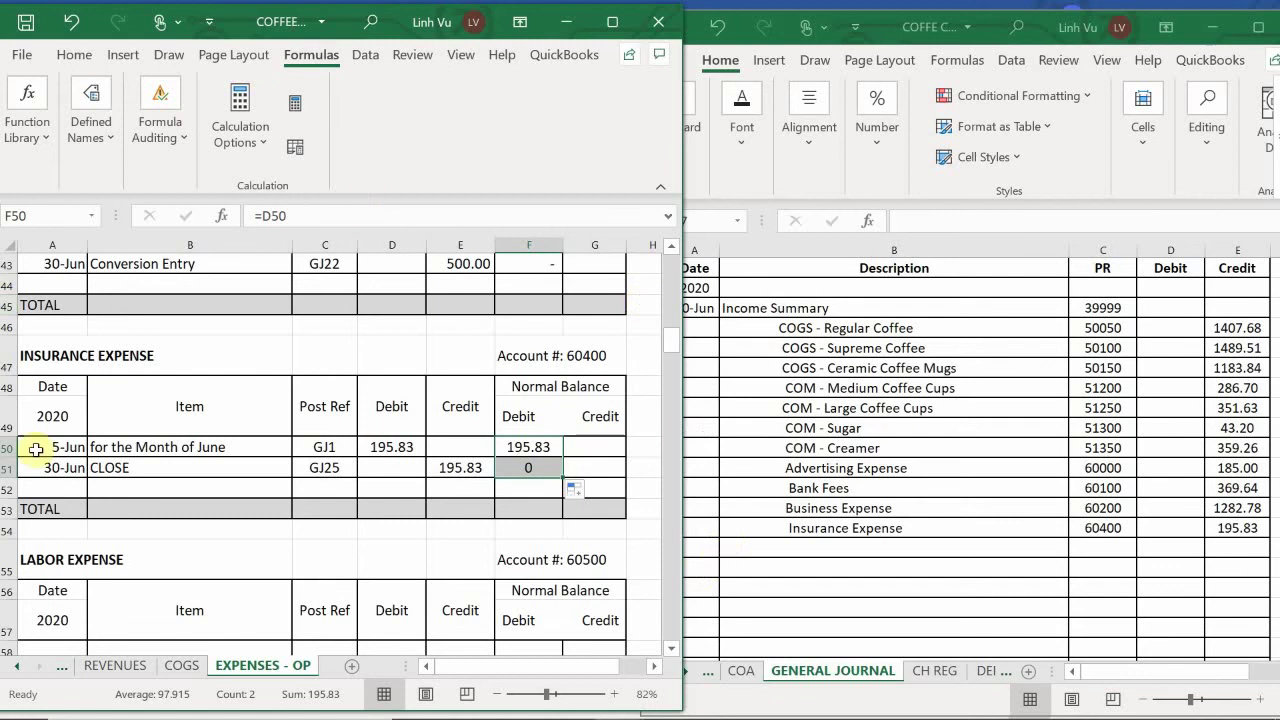
left_click(242, 486)
Add Subcontractor Expense as the next indented description line in row 1027 of the general journal
scroll(242, 486, "down", 3)
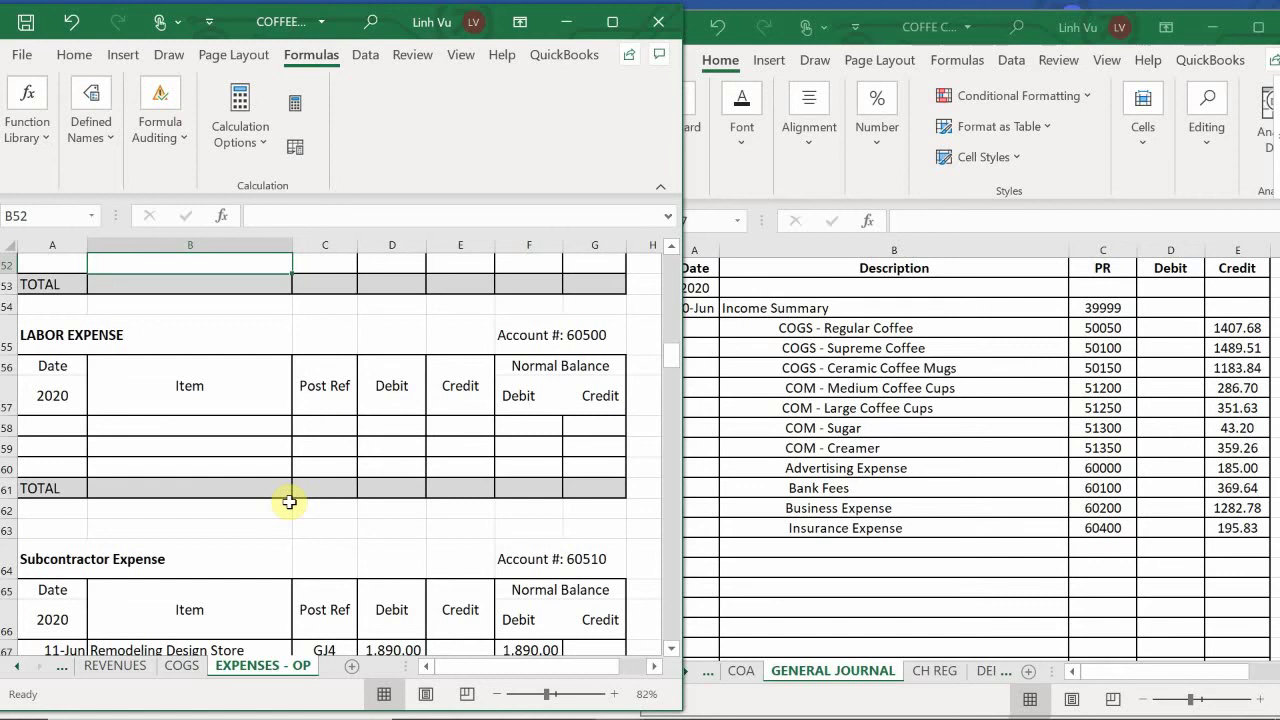
scroll(289, 502, "down", 4)
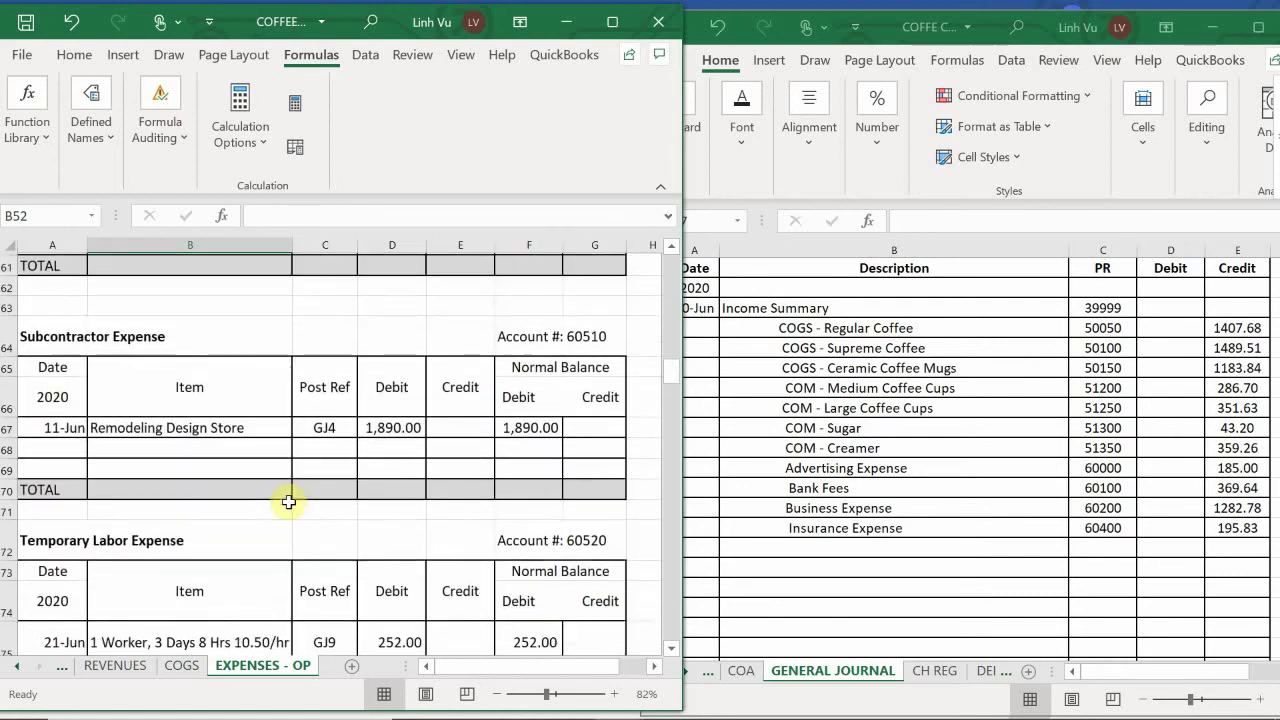
left_click(808, 526)
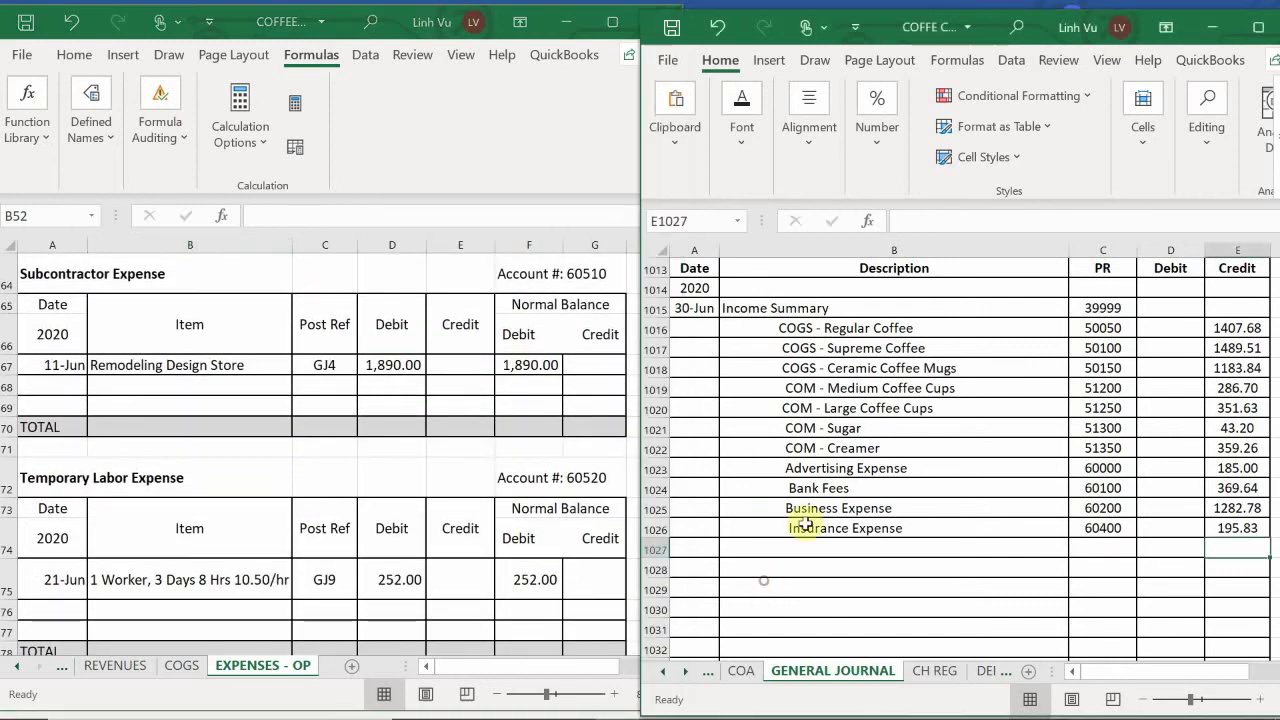
scroll(814, 491, "down", 1)
left_click(796, 492)
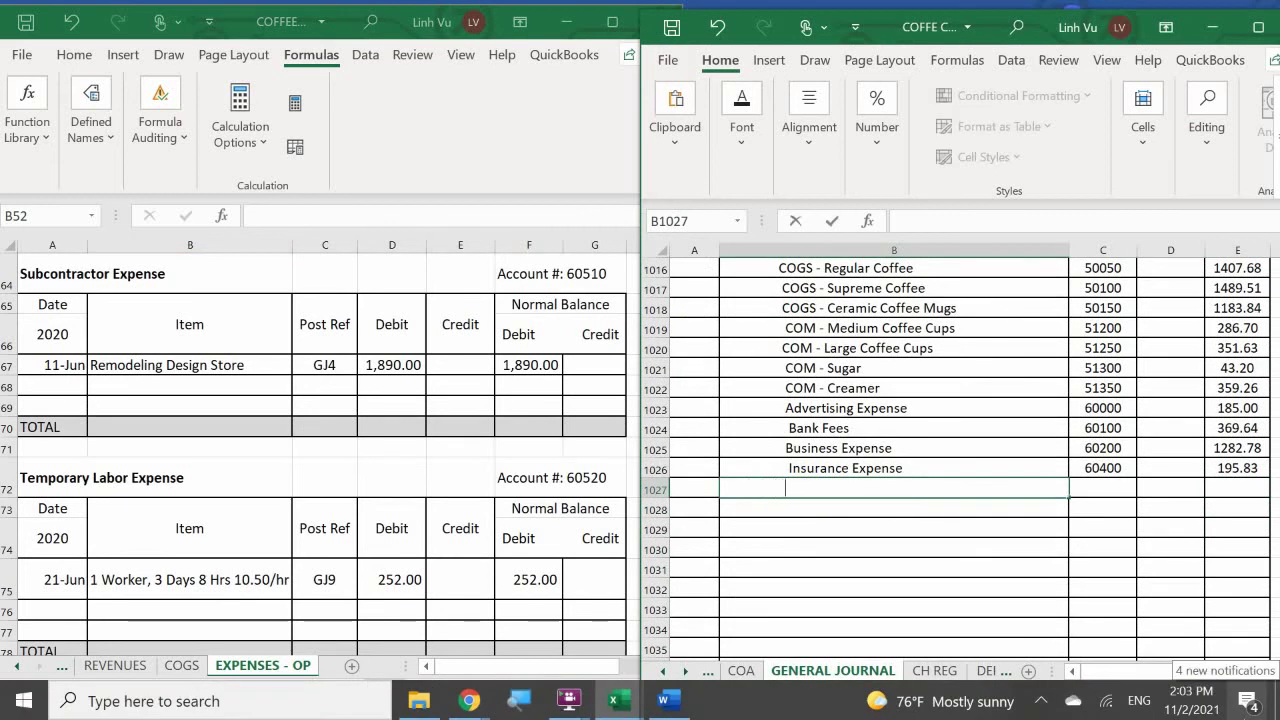
type("Subcibtr")
key("BackSpace")
key("BackSpace")
key("BackSpace")
key("BackSpace")
key("BackSpace")
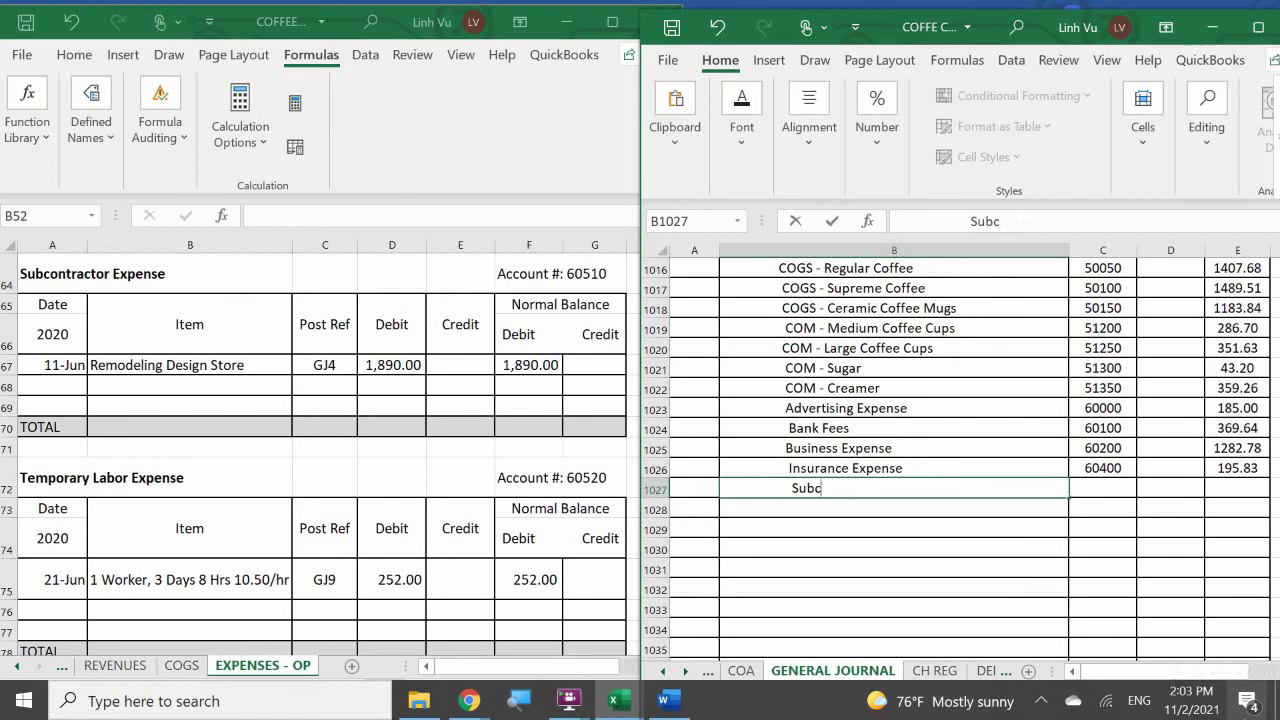
type("ontractor E")
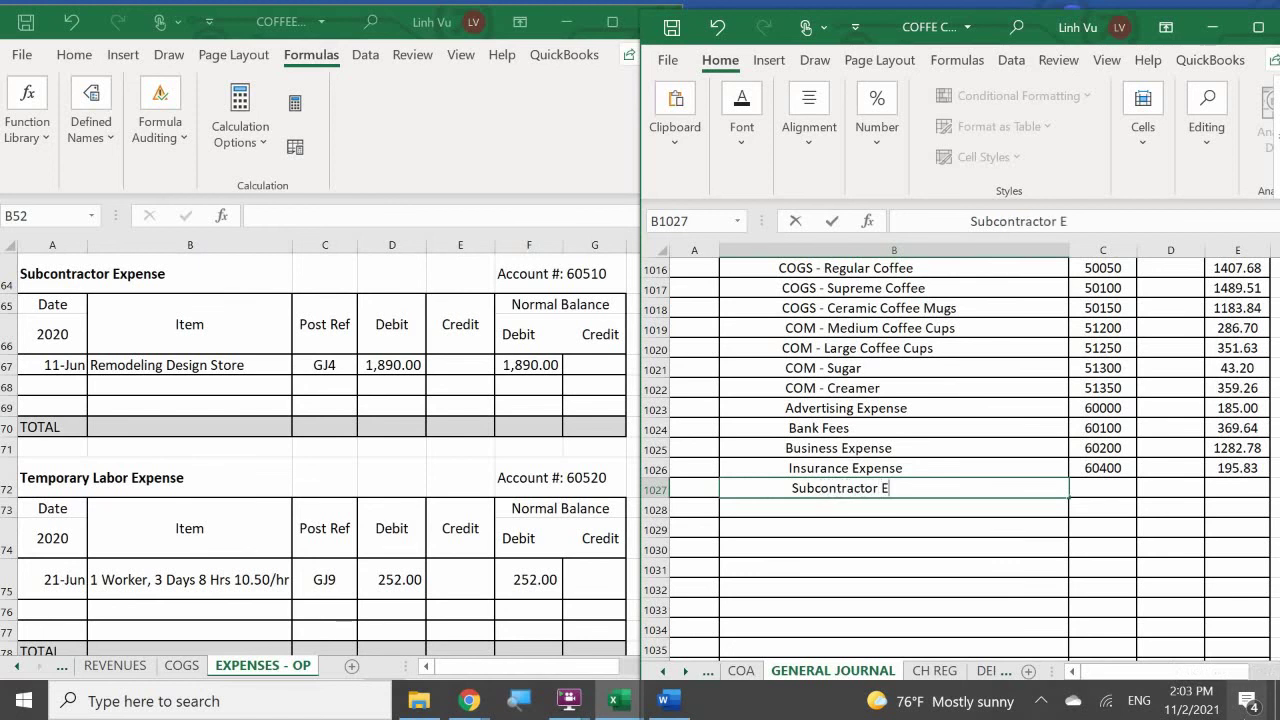
type("xpense")
Give the Subcontractor Expense journal line the PR 60510 and a credit of 1890
key("Tab")
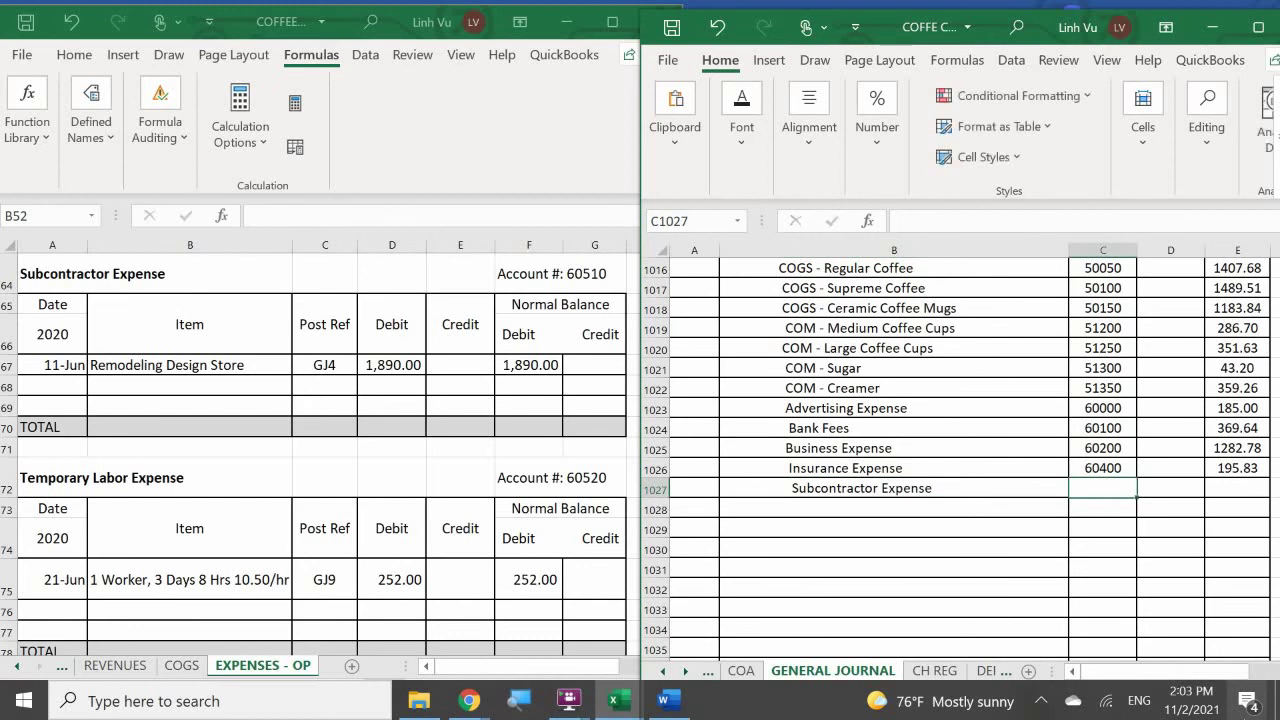
type("60510")
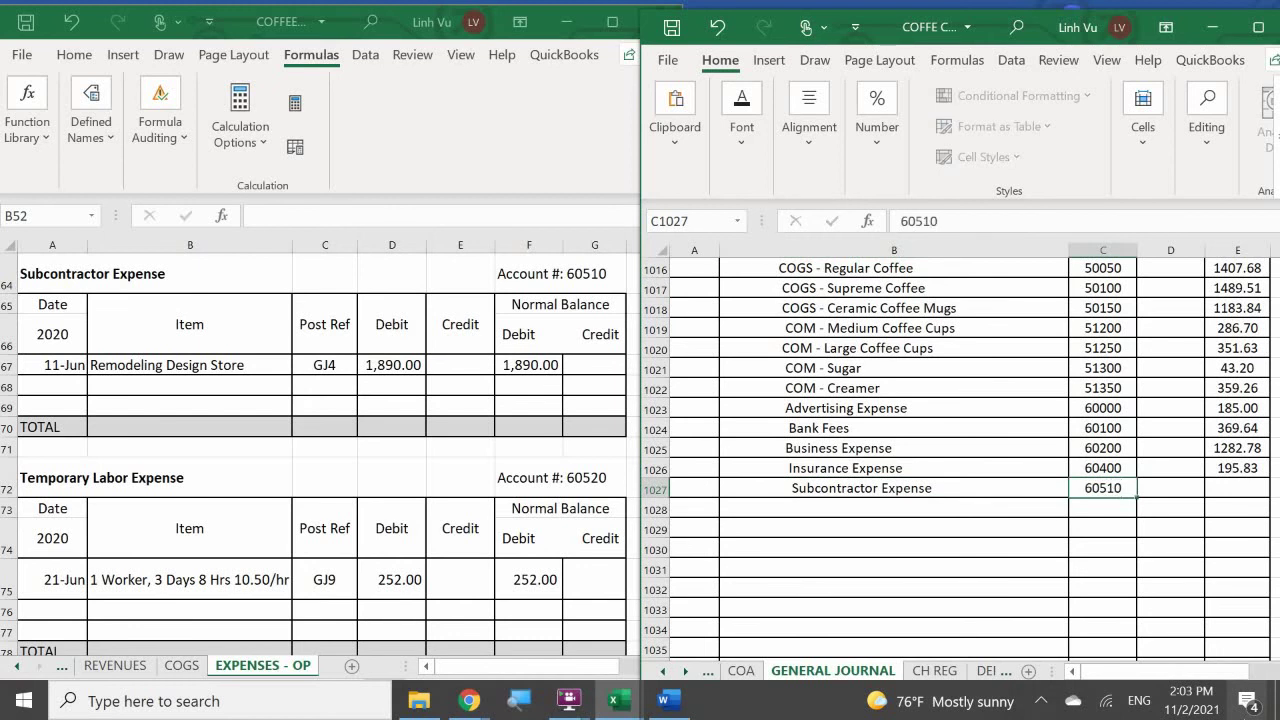
key("Tab")
key("Tab")
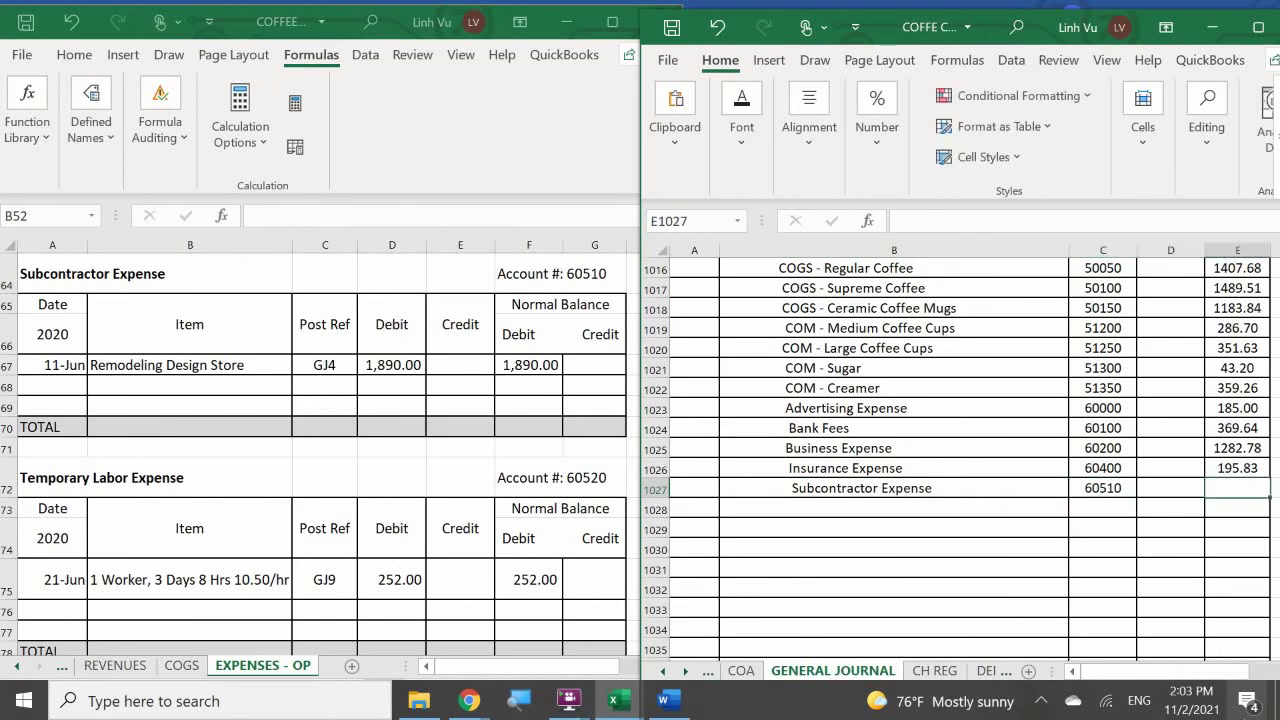
type("1890")
key("Return")
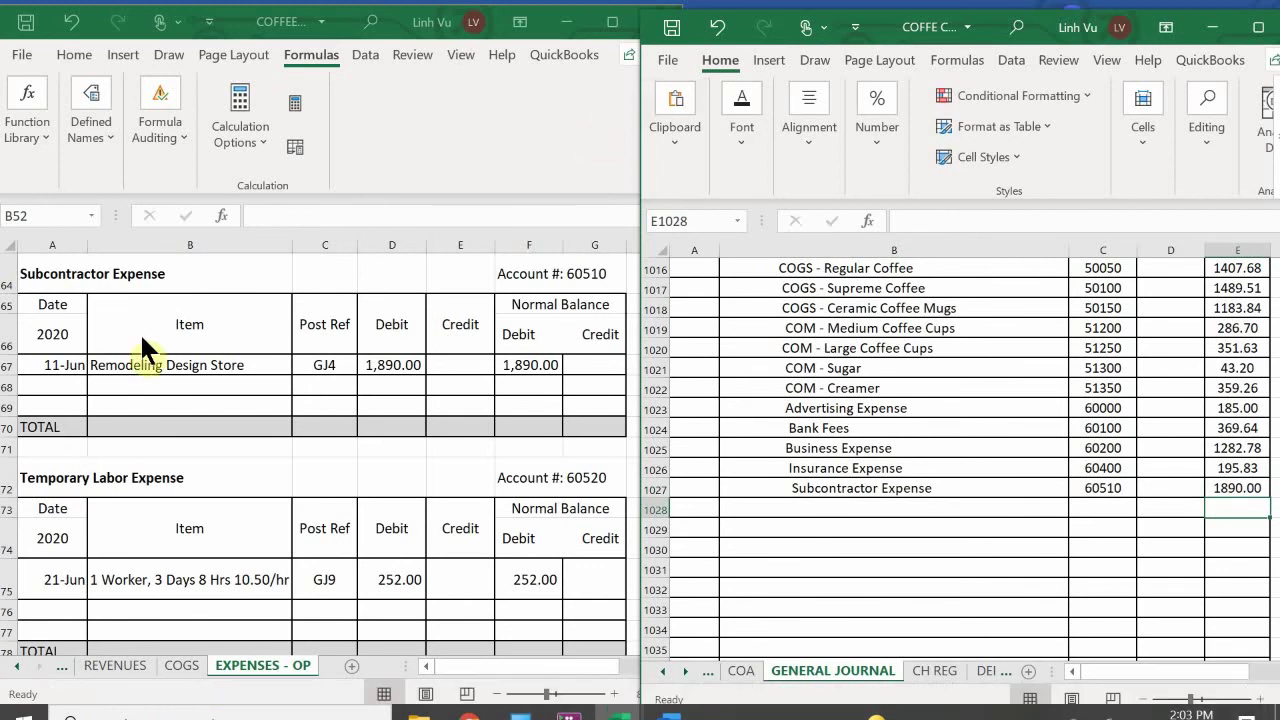
Start the closing row in row 68 of the Subcontractor Expense ledger with date 6/30 and item CLOSE
scroll(121, 450, "up", 1)
scroll(128, 457, "down", 2)
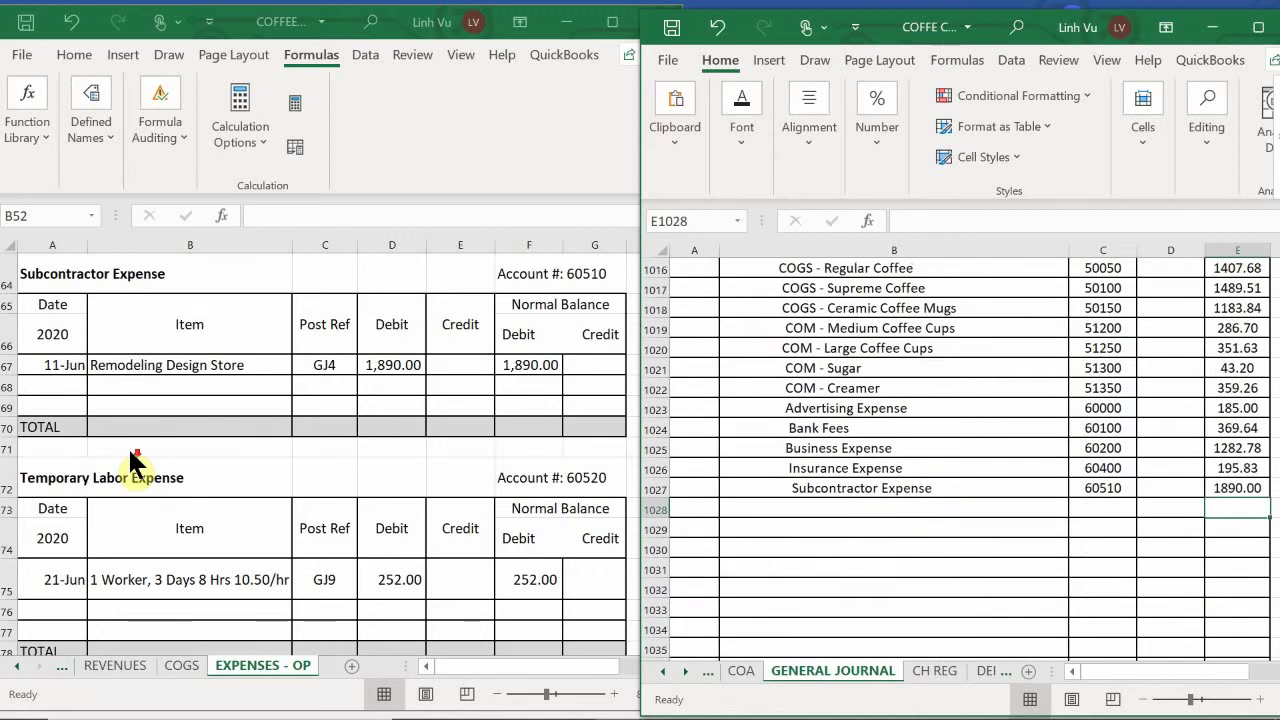
left_click(129, 443)
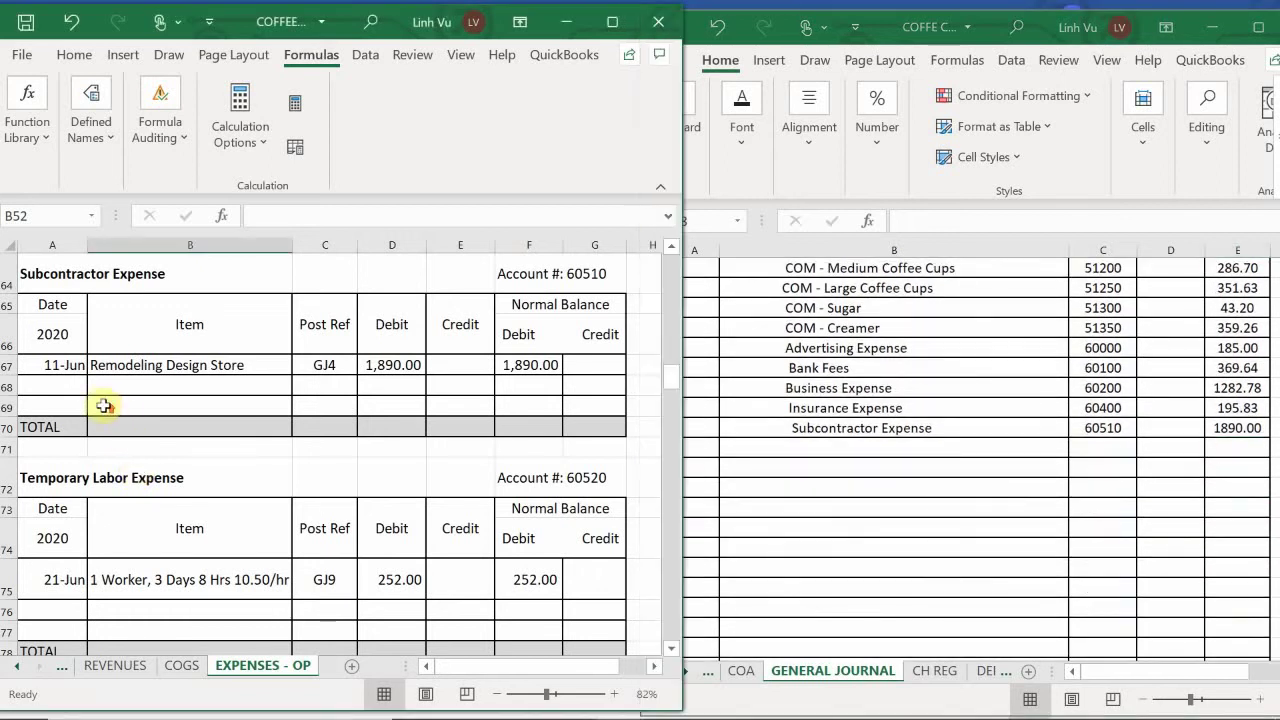
scroll(100, 410, "up", 1)
left_click(76, 445)
type("6/30")
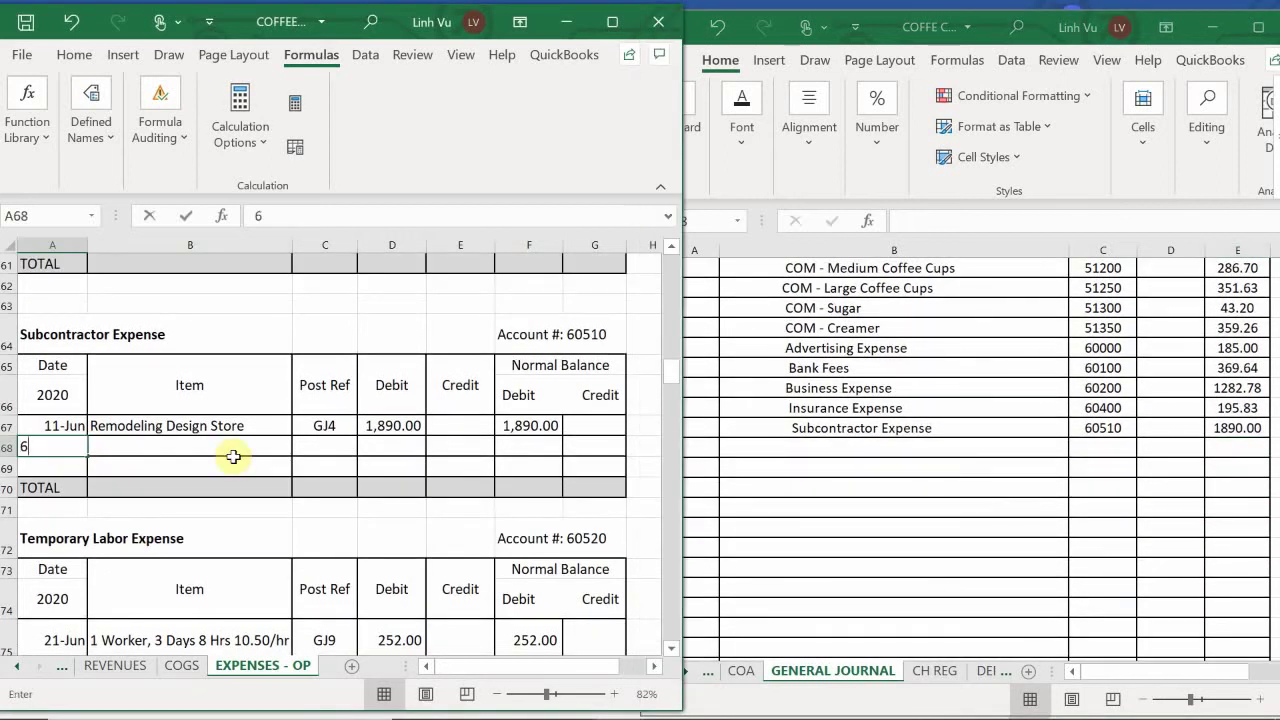
key("Return")
left_click(233, 460)
key("Up")
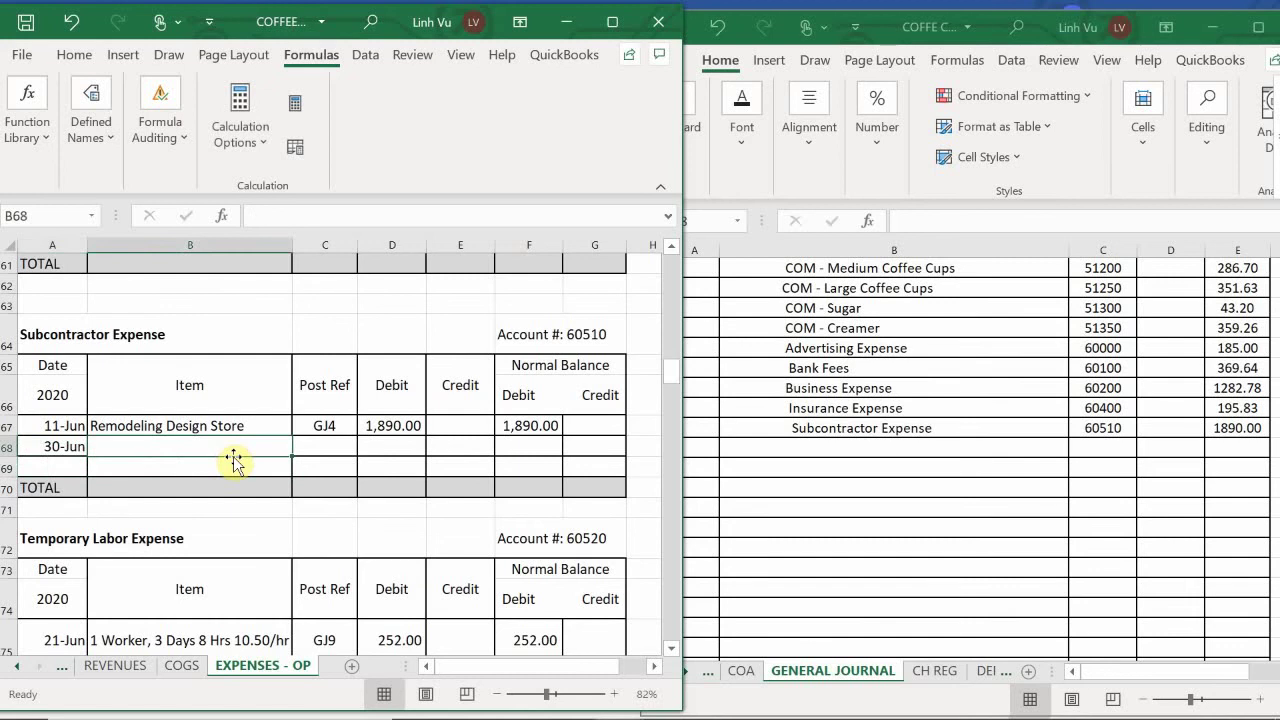
type("CLOS")
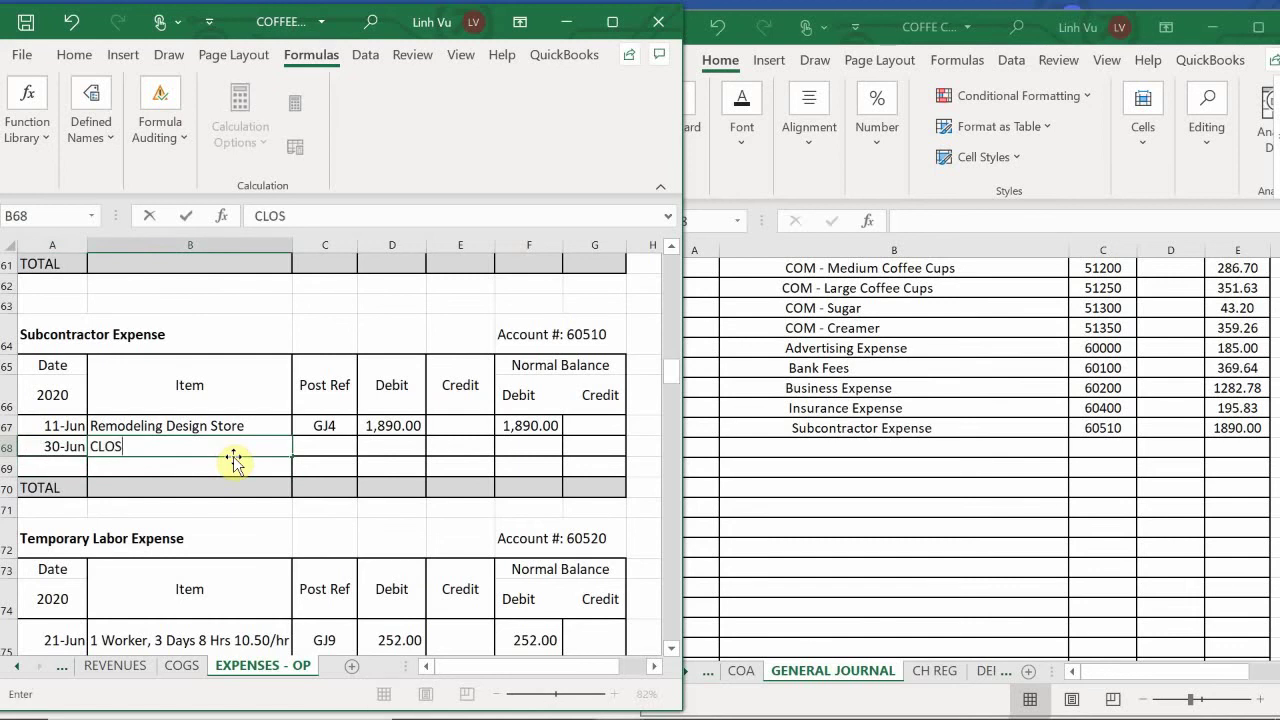
type("E")
Give the Subcontractor Expense closing row in row 68 the post reference GJ25 and a credit of 1890
key("Tab")
type("GJ")
key("BackSpace")
type("K25")
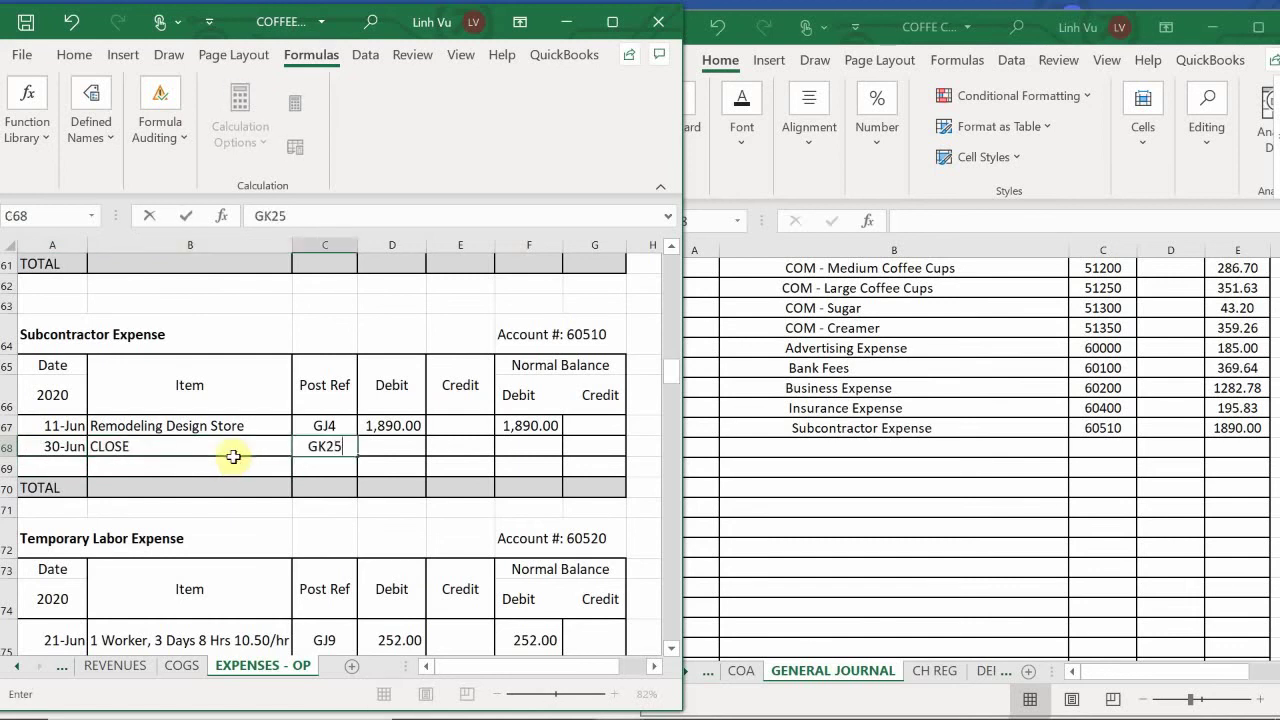
key("BackSpace")
key("BackSpace")
key("BackSpace")
type("J25")
key("Tab")
key("Tab")
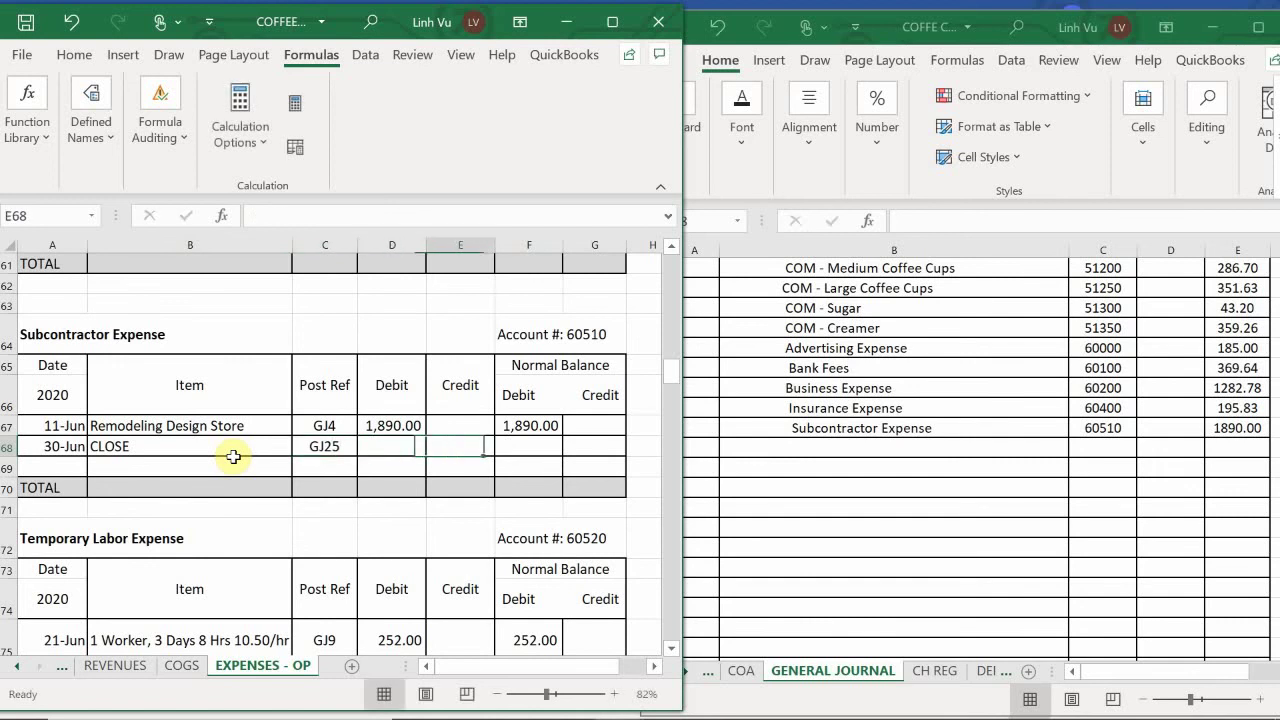
type("1890")
key("Return")
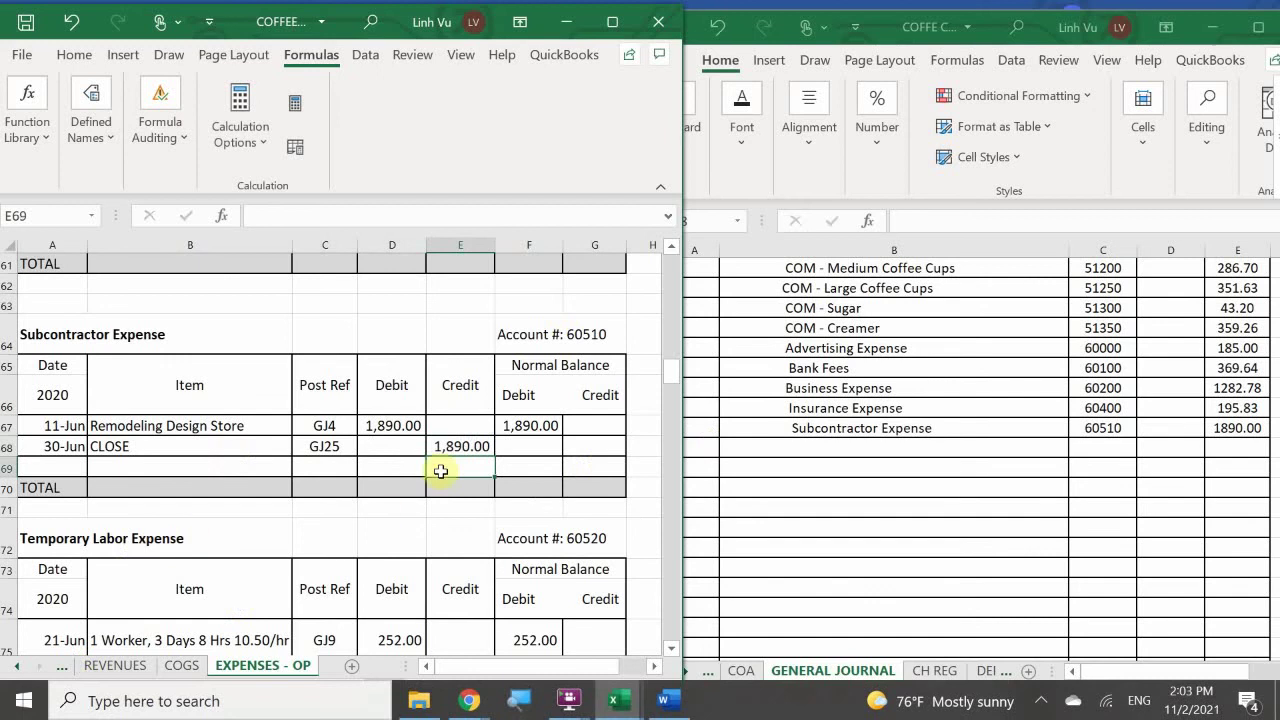
Calculate the debit balance of the Subcontractor Expense closing row in F68 with the formula =F67+D68-E68
left_click(517, 446)
type("=")
key("Up")
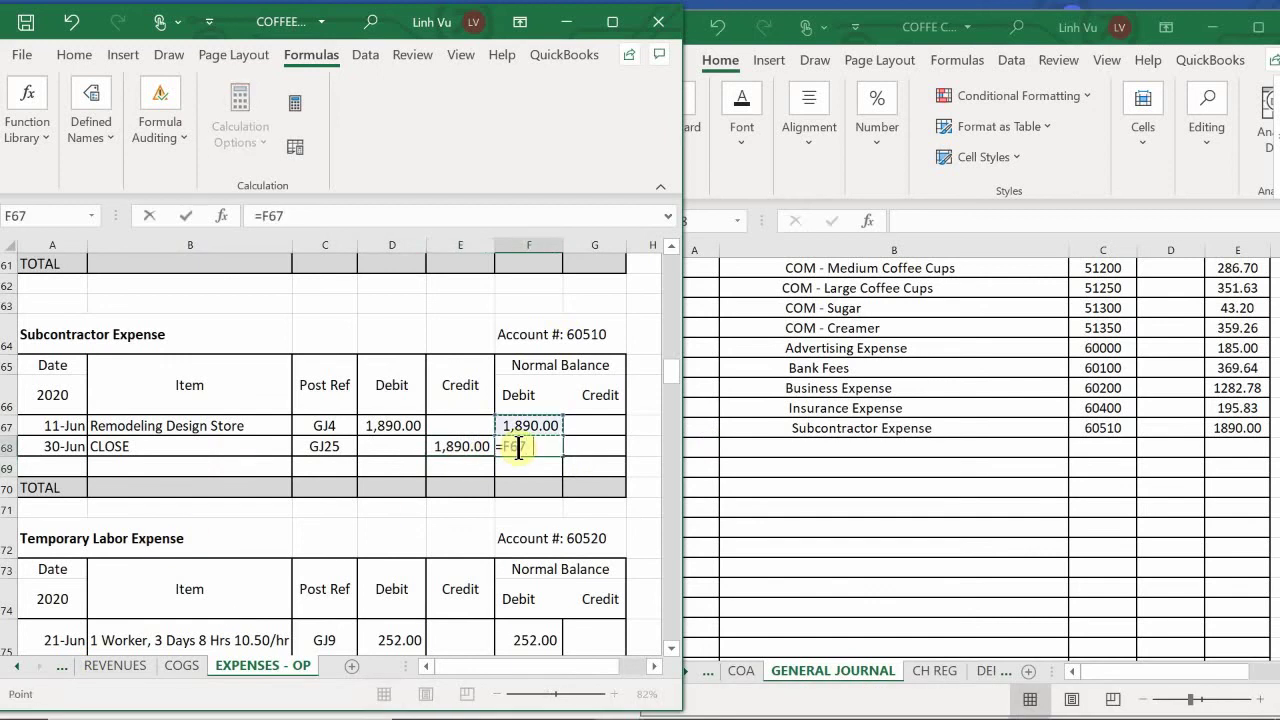
type("+")
key("Left")
key("Left")
type("-")
key("Left")
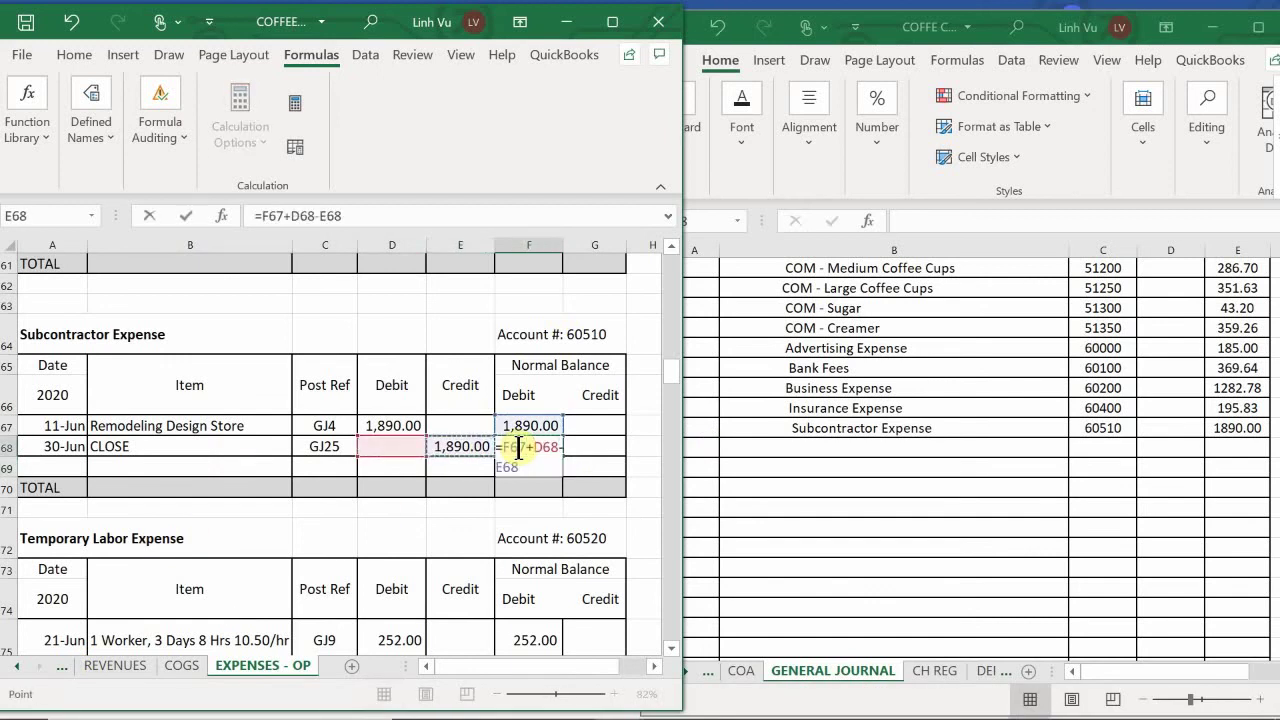
key("Return")
Add Temporary Labor Expense as the next indented description line in row 1028 of the general journal
scroll(386, 468, "down", 1)
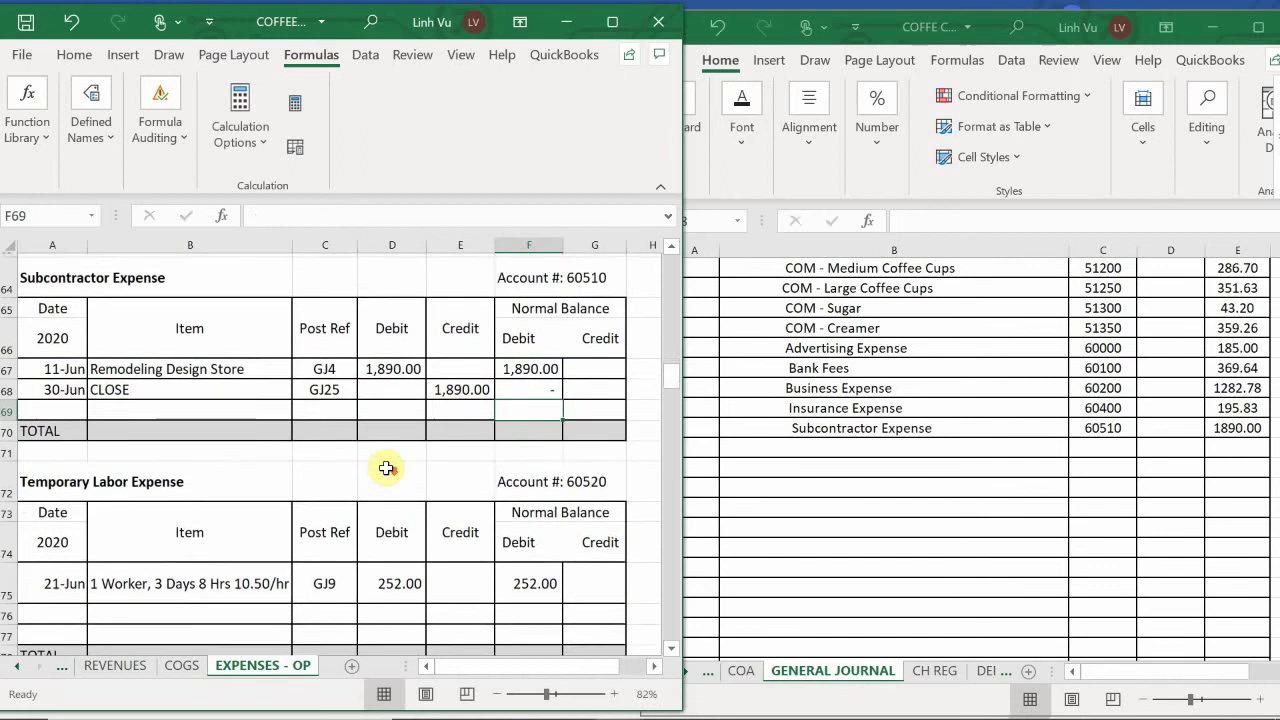
scroll(386, 468, "down", 1)
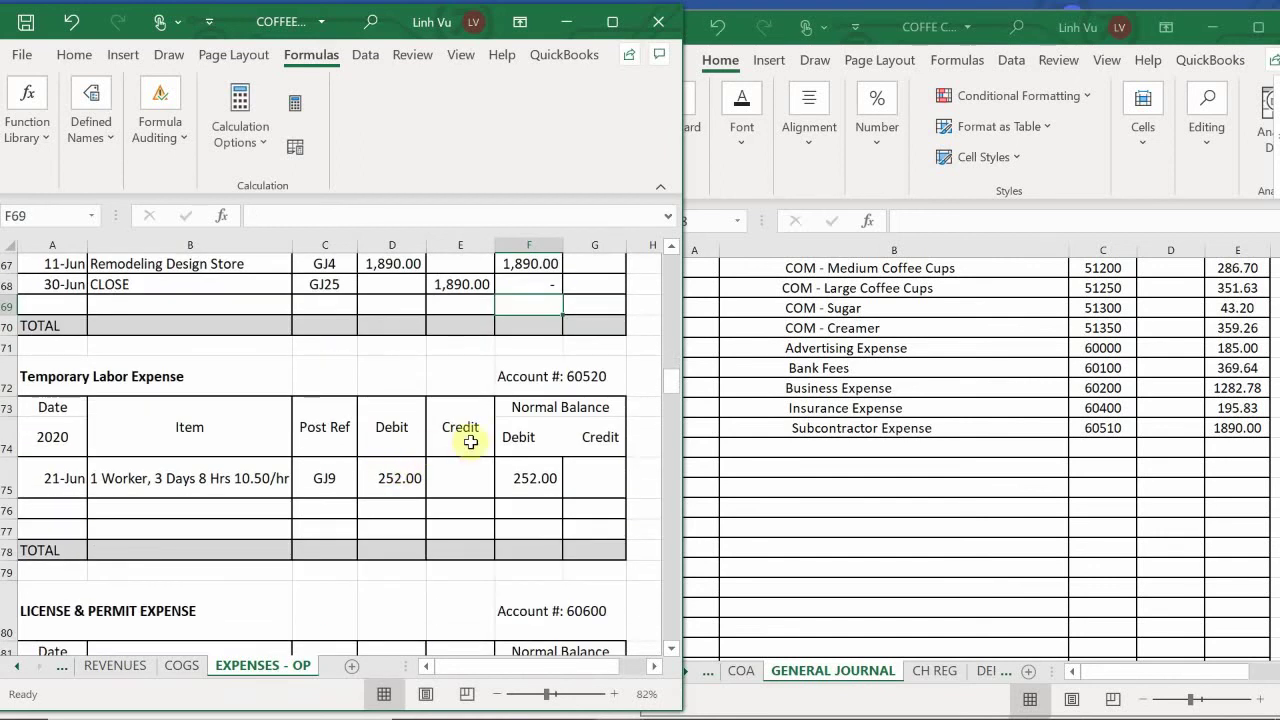
left_click(798, 448)
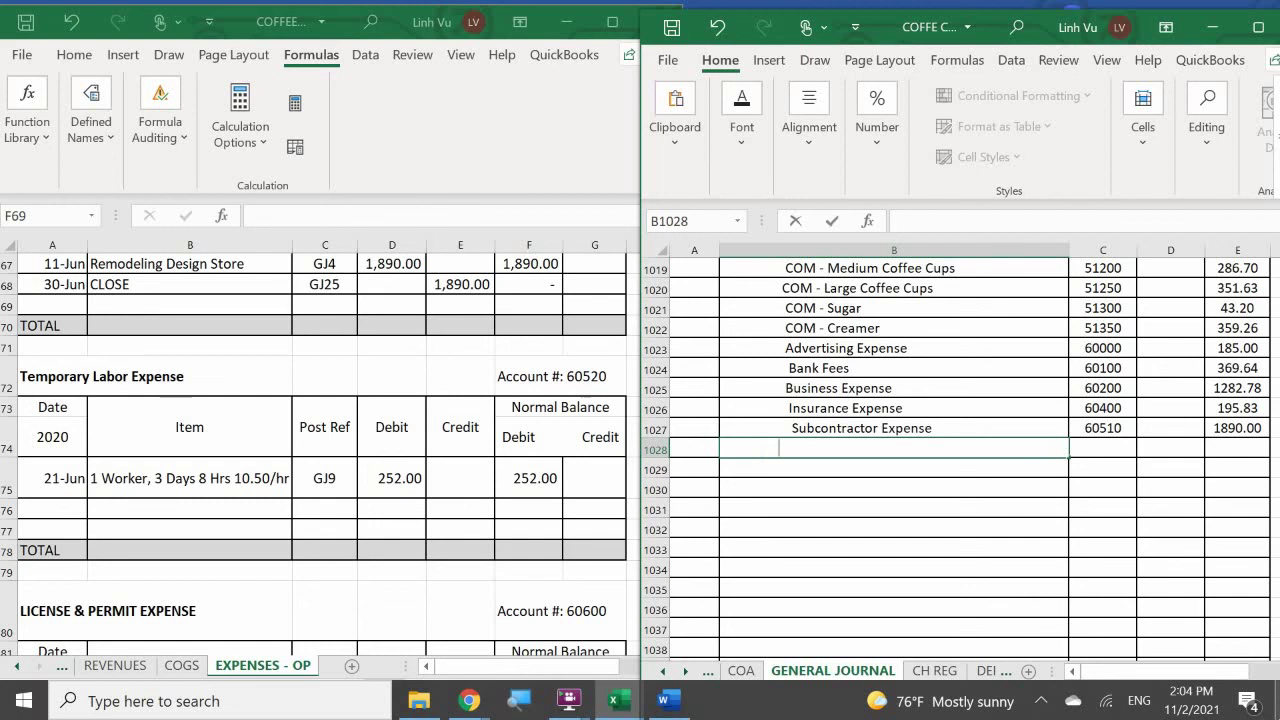
type("Temporary L")
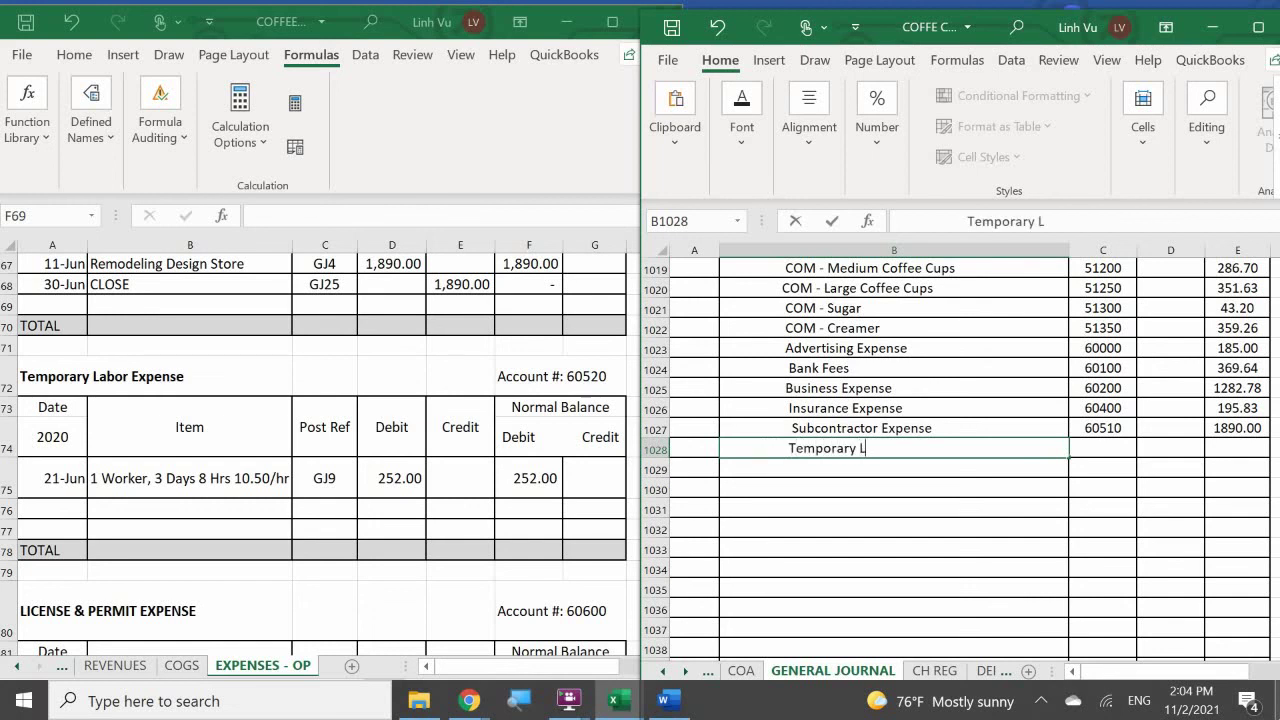
type("abor Expense")
key("Tab")
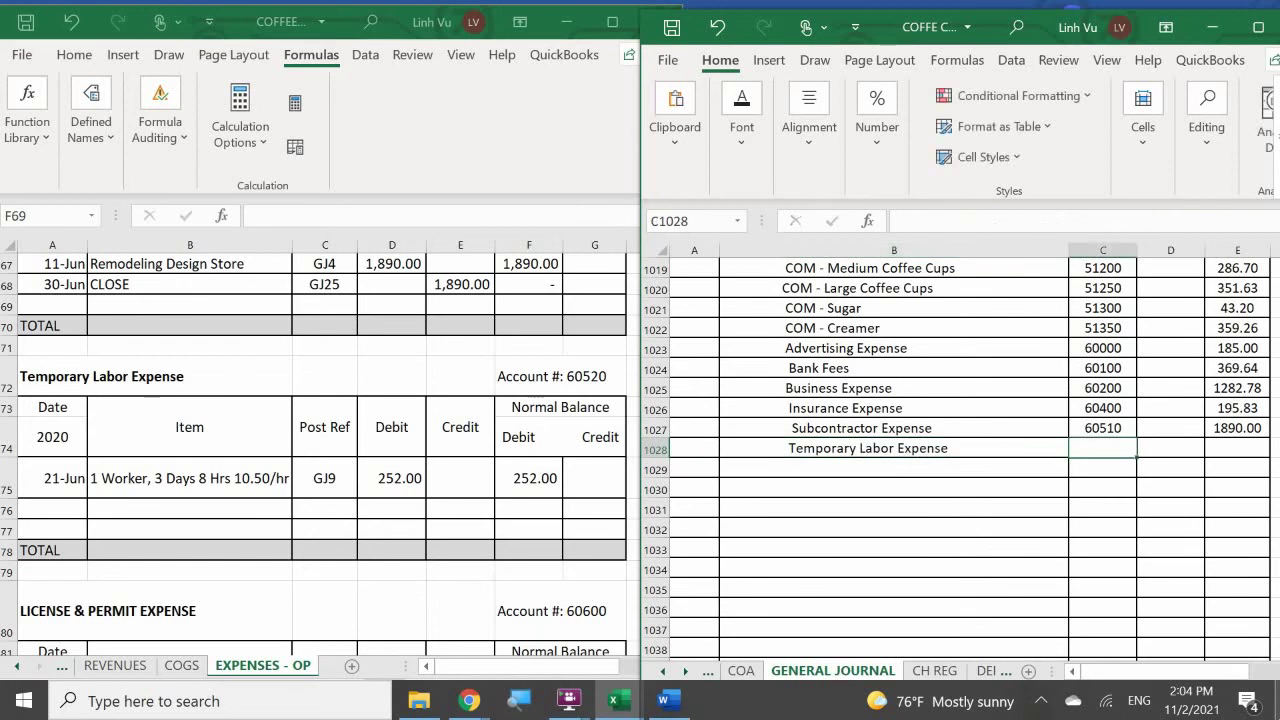
Give the Temporary Labor Expense journal line the PR 60520 and a credit of 252.00
type("60520")
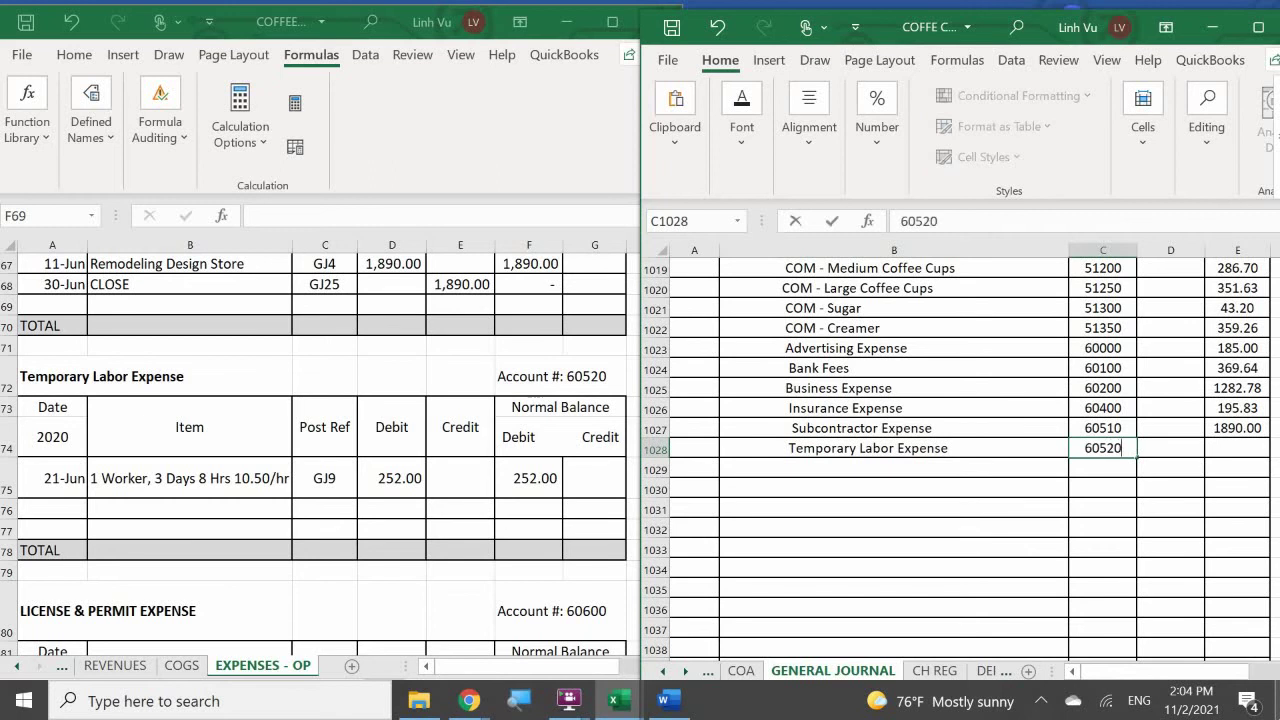
left_click(1237, 448)
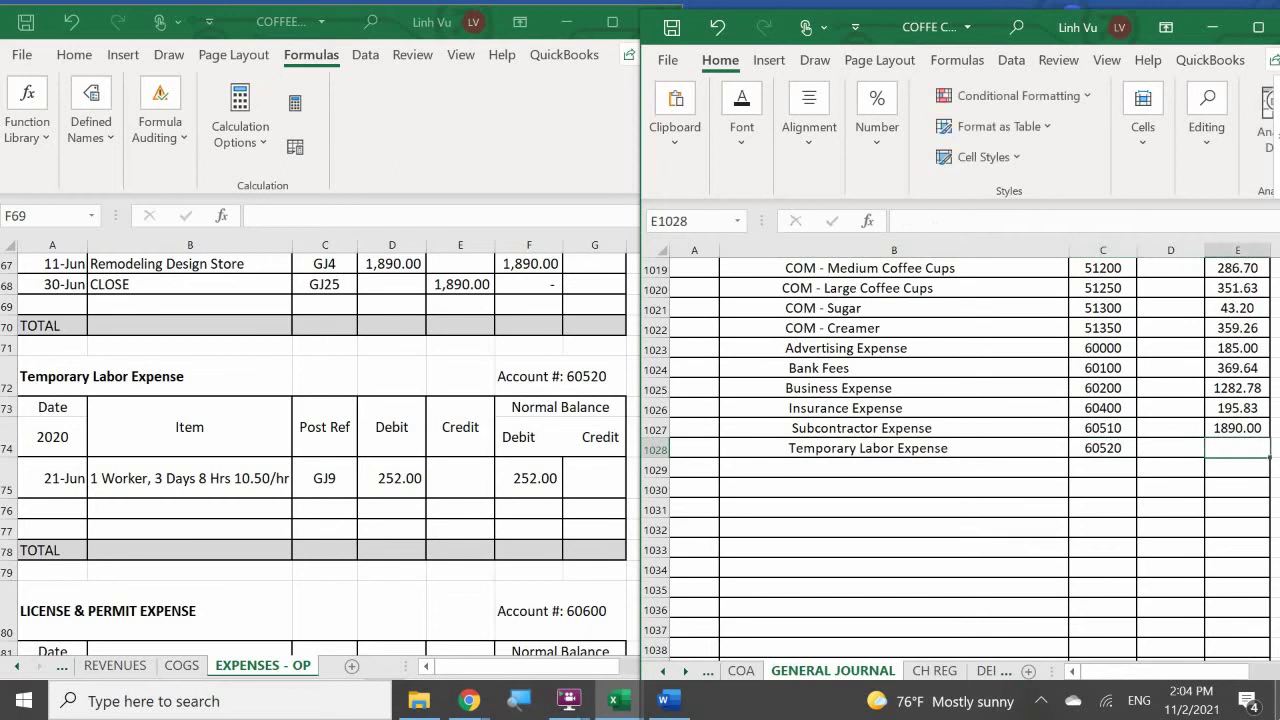
type("252.")
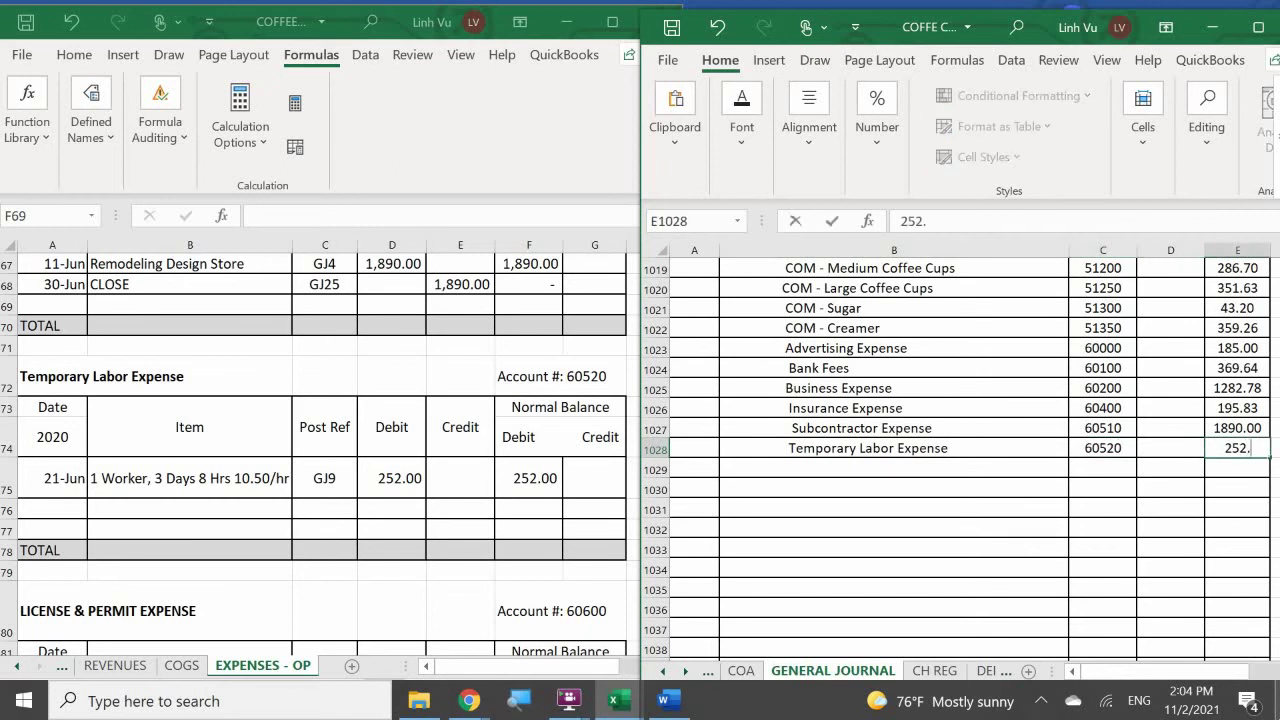
type("00")
key("Return")
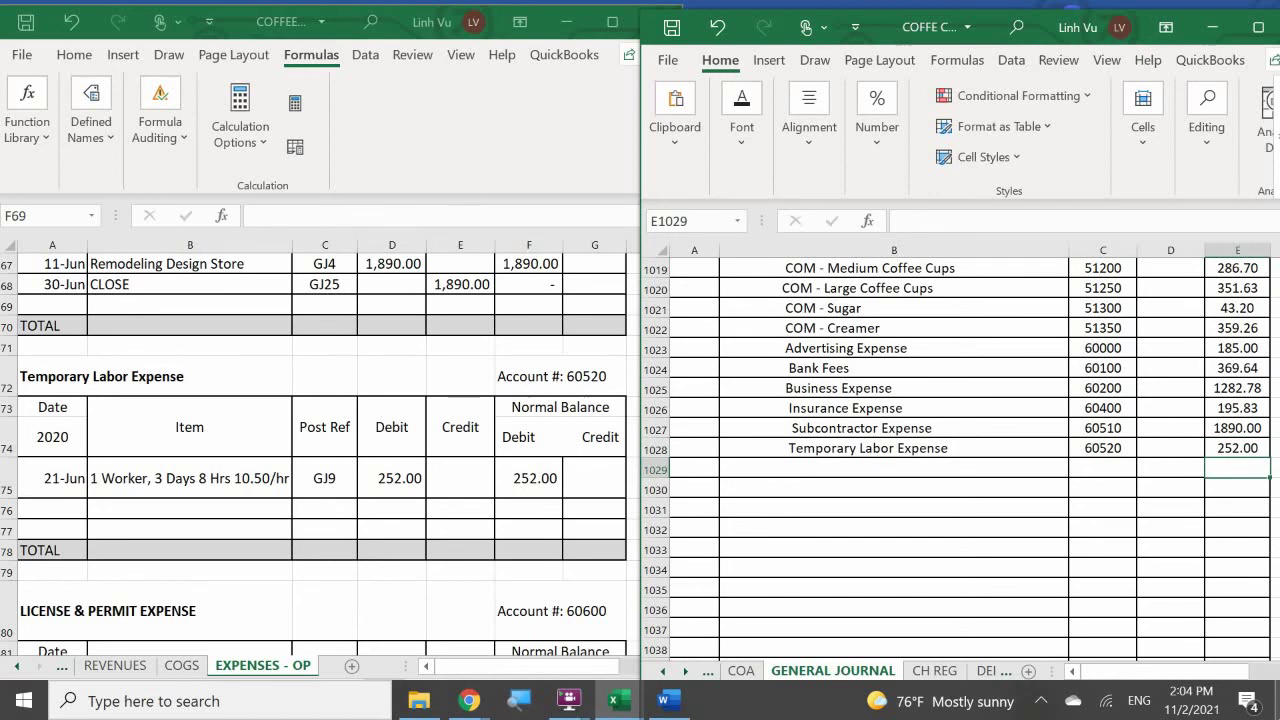
Start the closing row in row 76 of the Temporary Labor Expense ledger with date 6/30 and item CLOSE
left_click(48, 513)
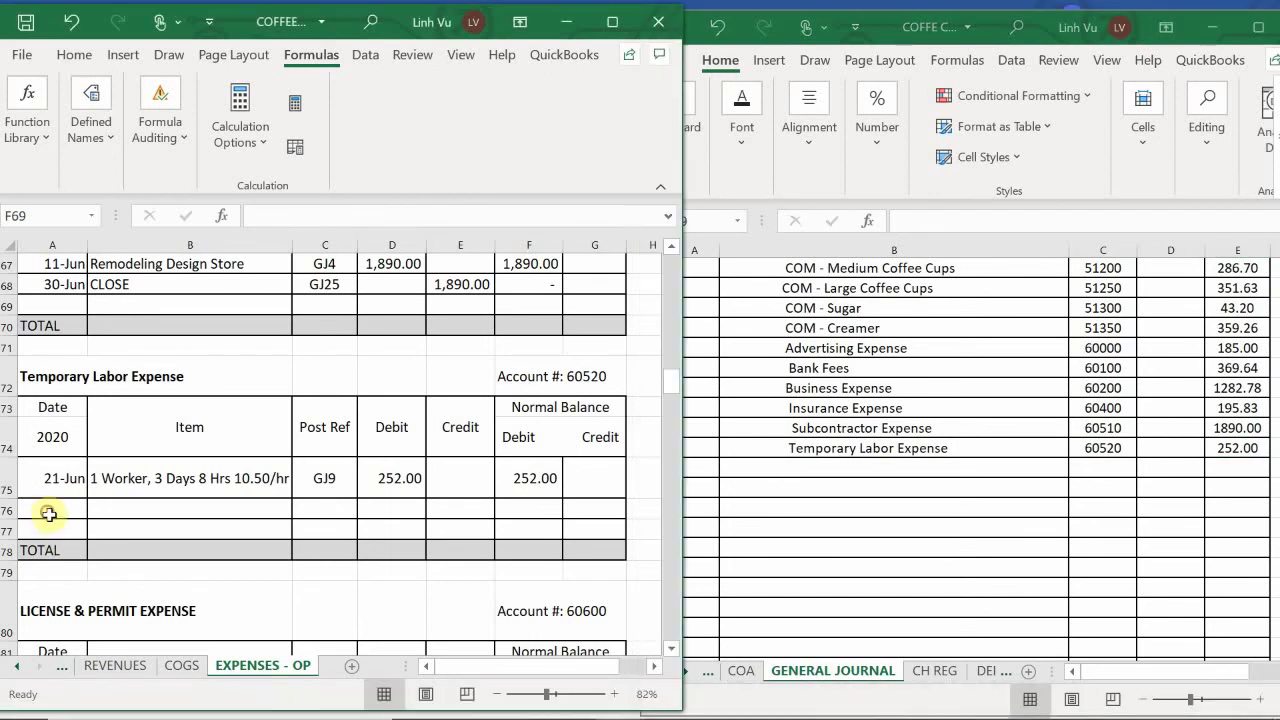
left_click(50, 510)
type("6/30")
key("Return")
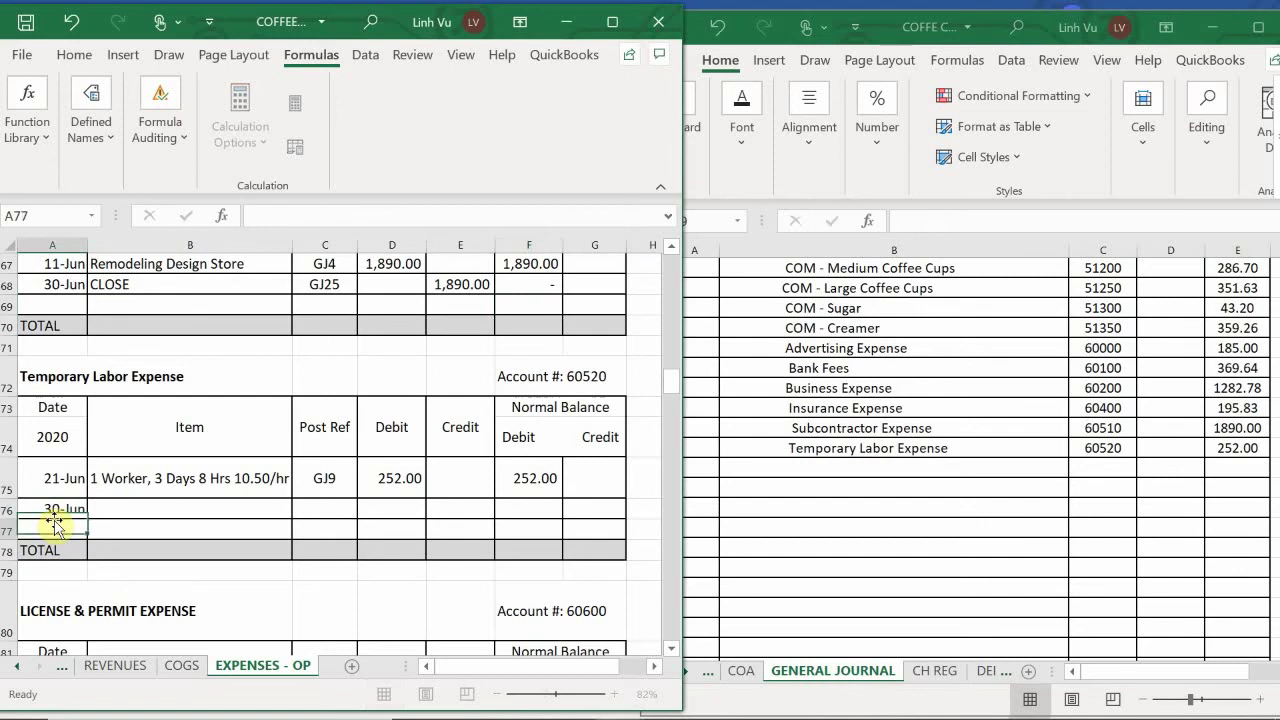
key("Right")
key("Up")
type("CK")
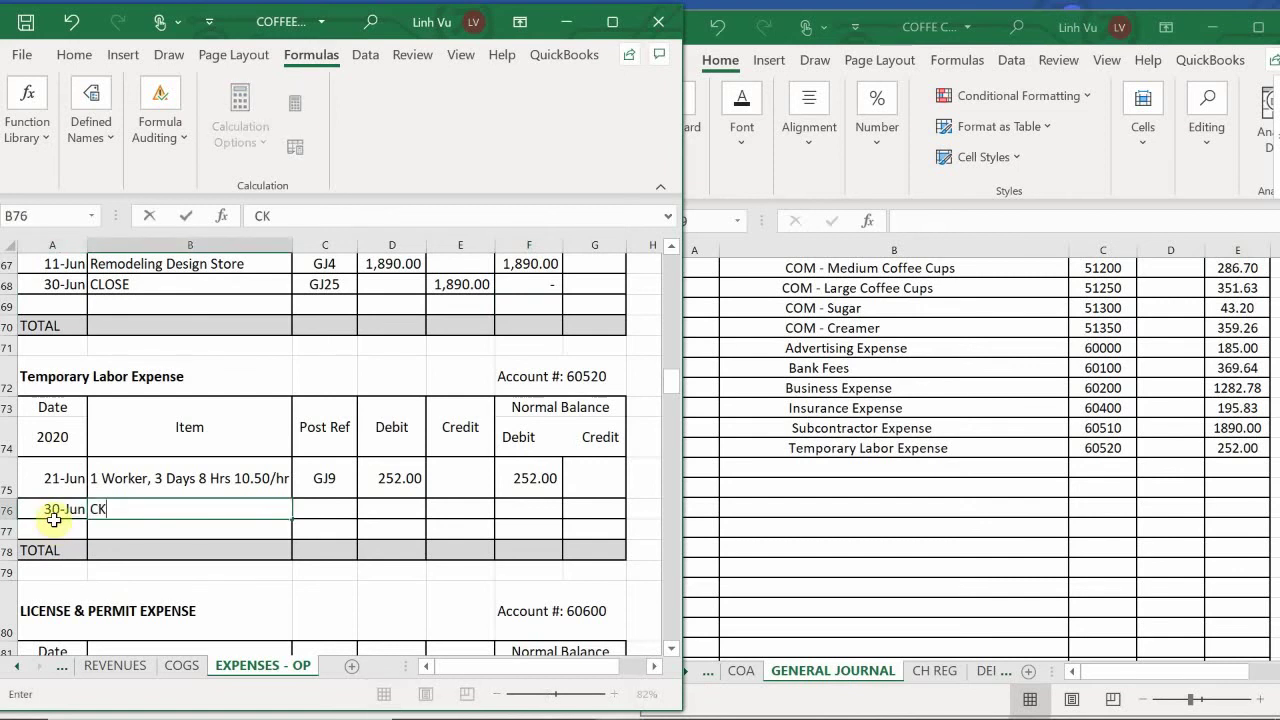
key("BackSpace")
type("LOSE")
key("Tab")
Give the Temporary Labor Expense closing row the post reference GJ25 and a credit of 252
type("G")
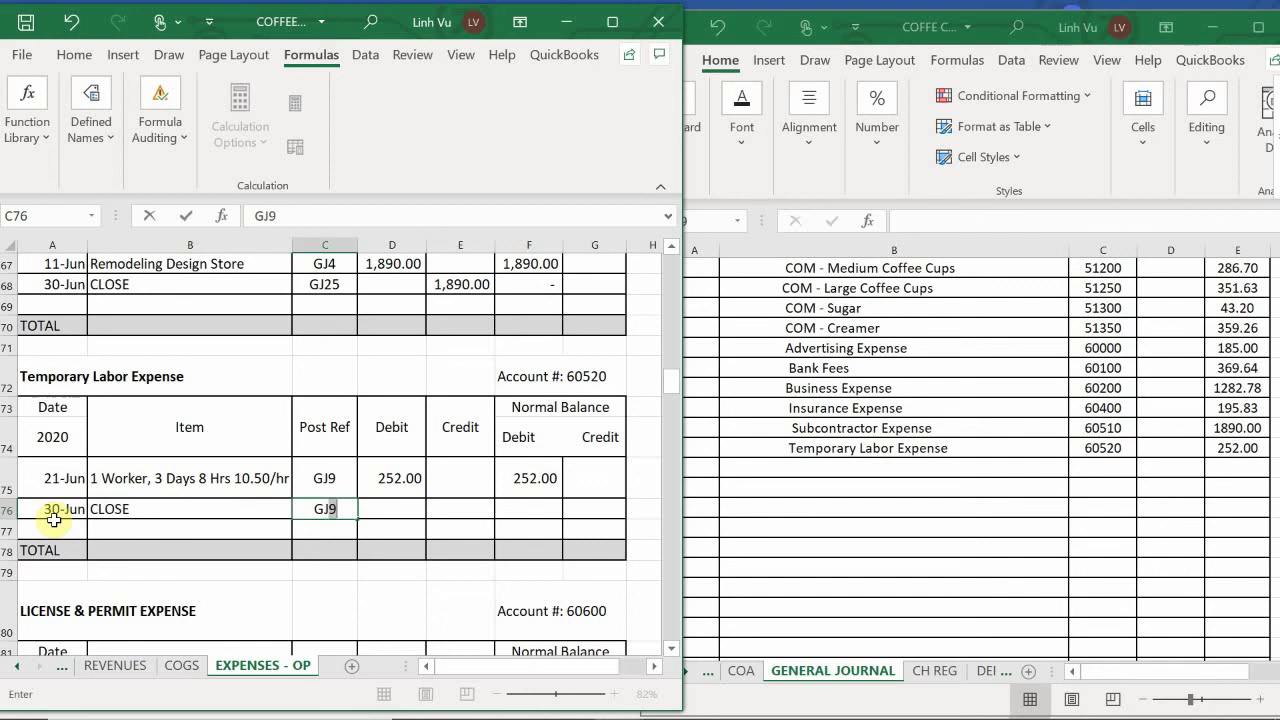
type("J24")
key("BackSpace")
type("5")
key("Tab")
key("Tab")
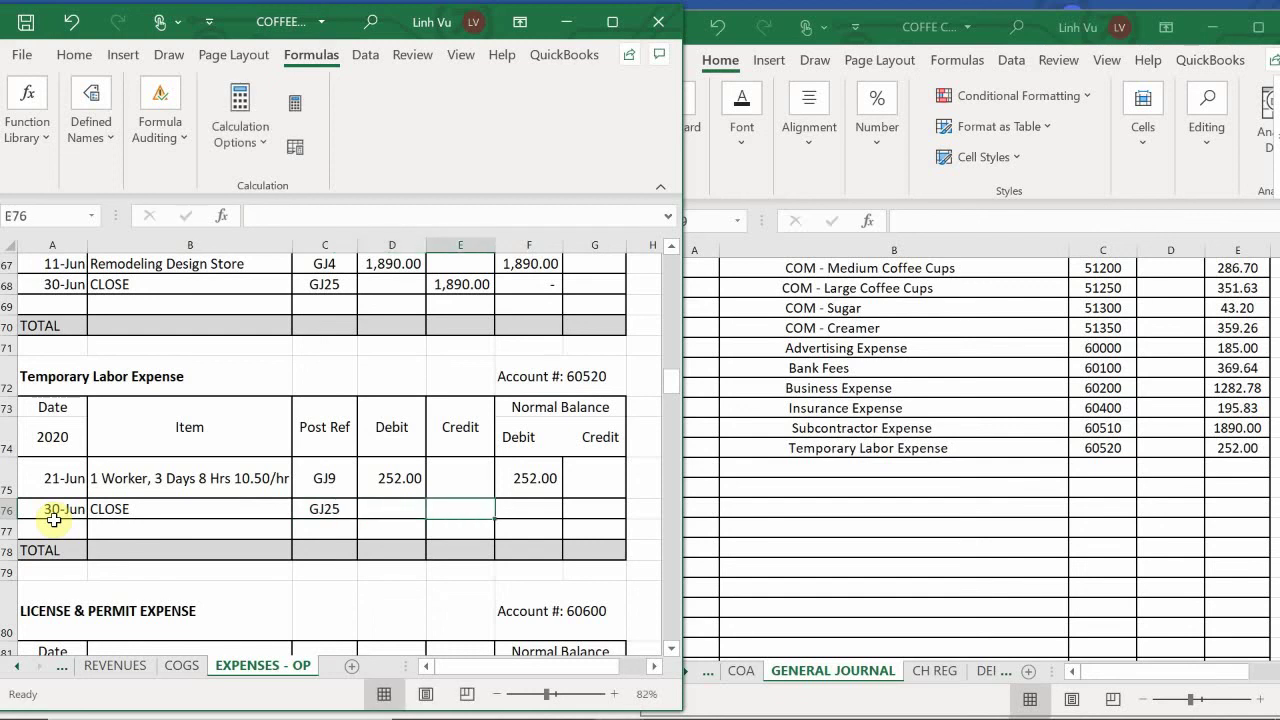
type("252")
key("Return")
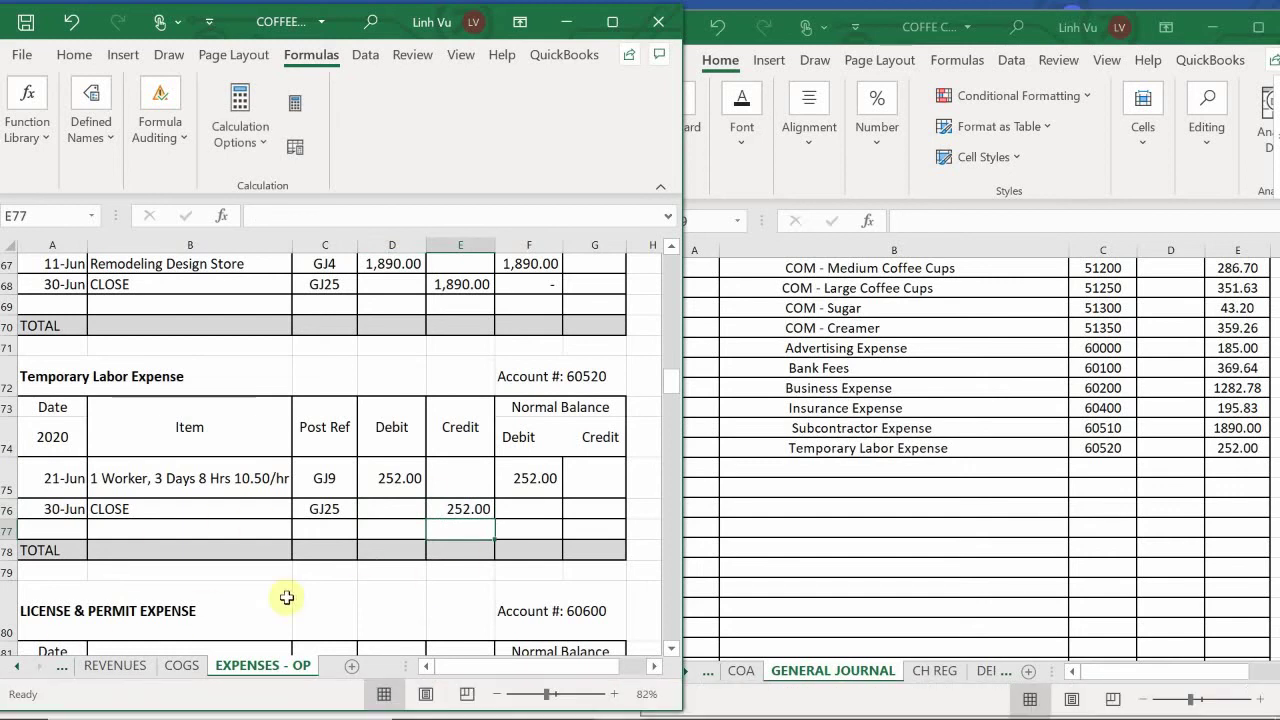
Extend the debit balance formula from F75 down to the Temporary Labor Expense closing row in F76
left_click(516, 479)
left_click_drag(563, 499, 565, 515)
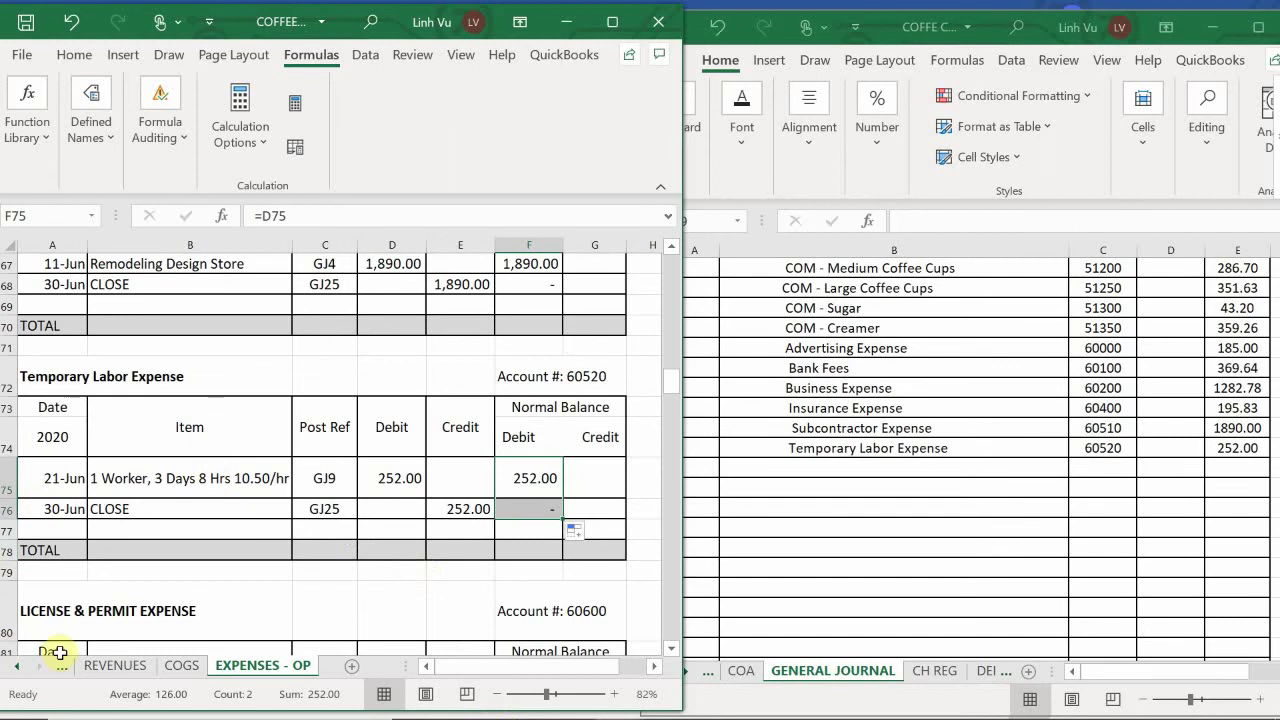
left_click(215, 513)
Add Licenses & Permit Expense as the next indented description line in row 1029 of the general journal
scroll(215, 513, "down", 4)
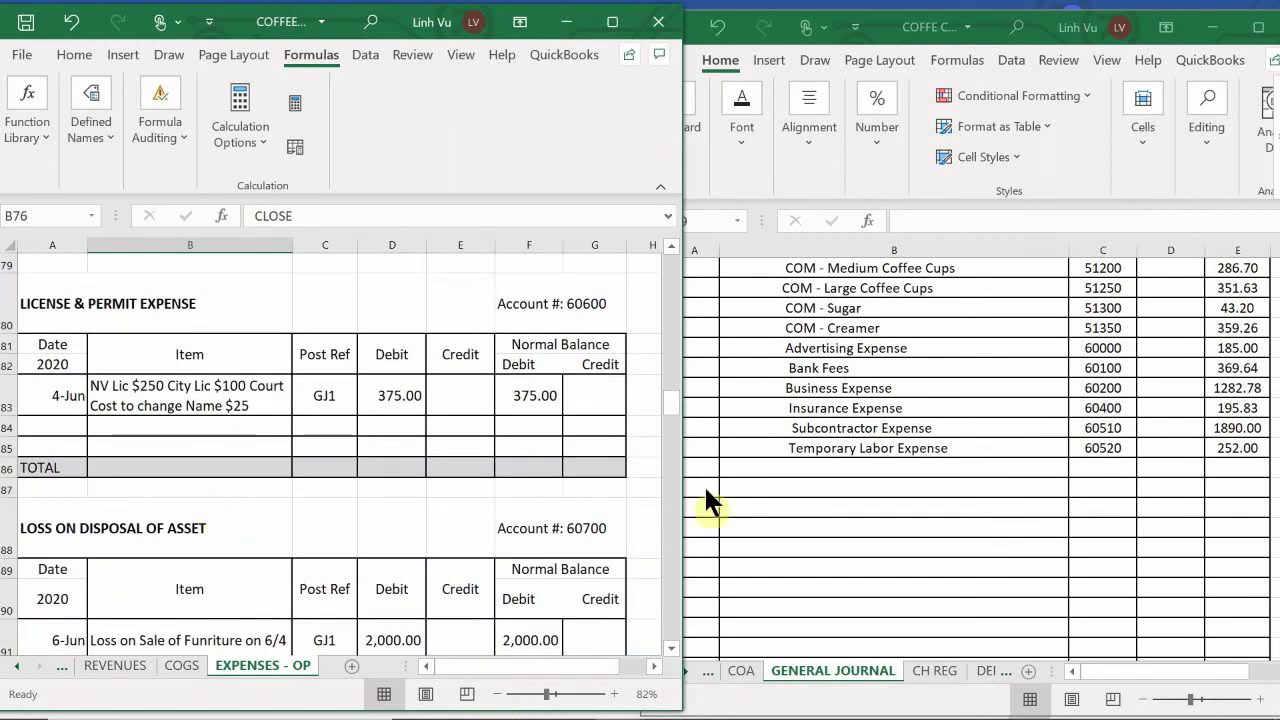
left_click(770, 482)
left_click(800, 470)
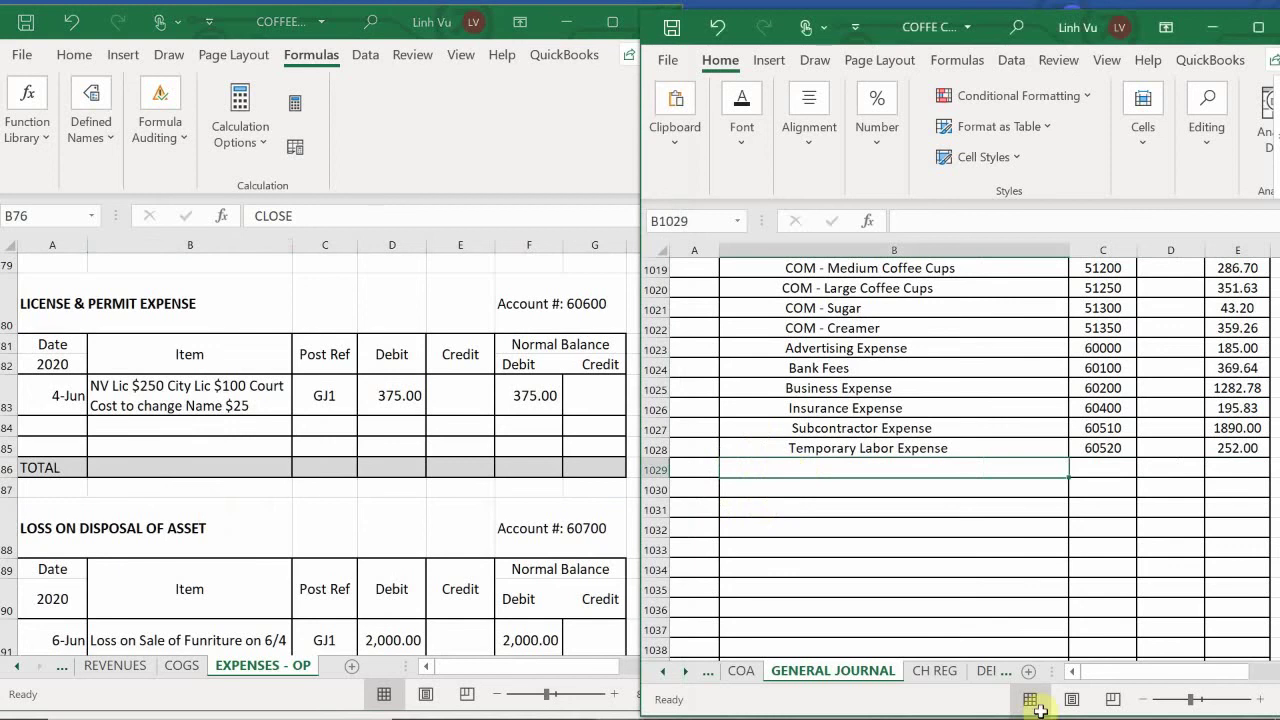
key("F2")
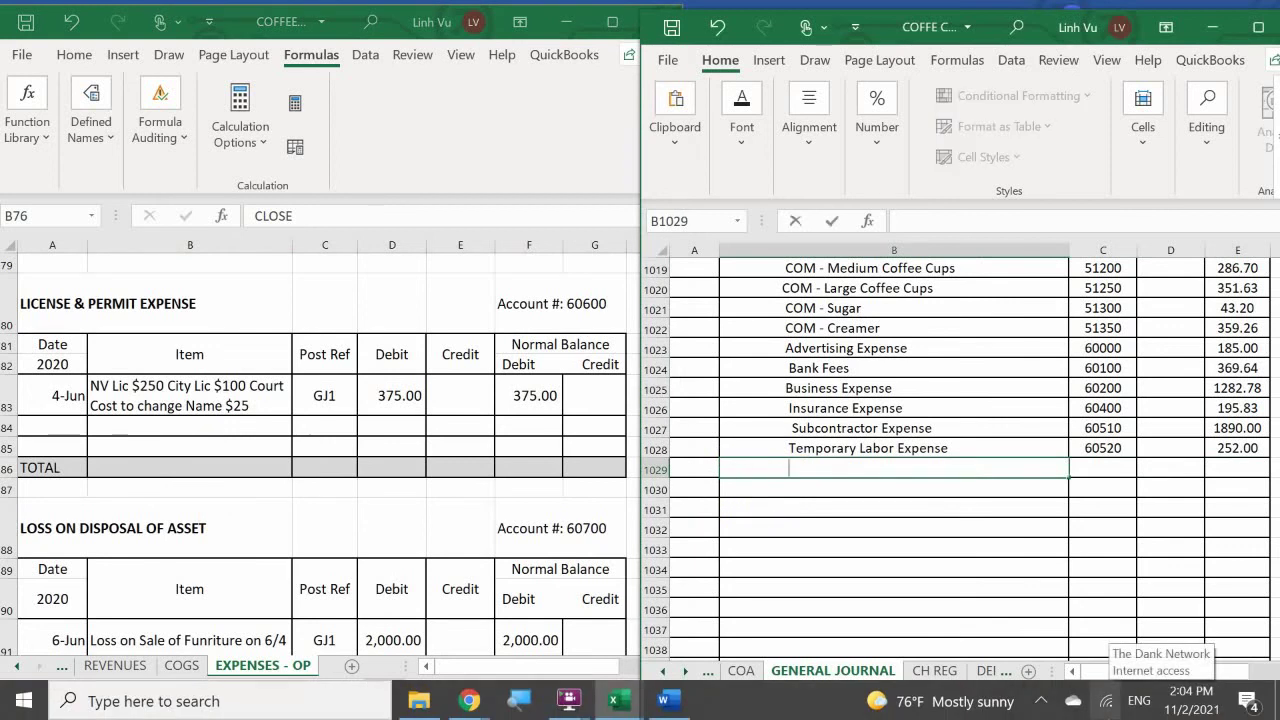
type("Licenses & Per")
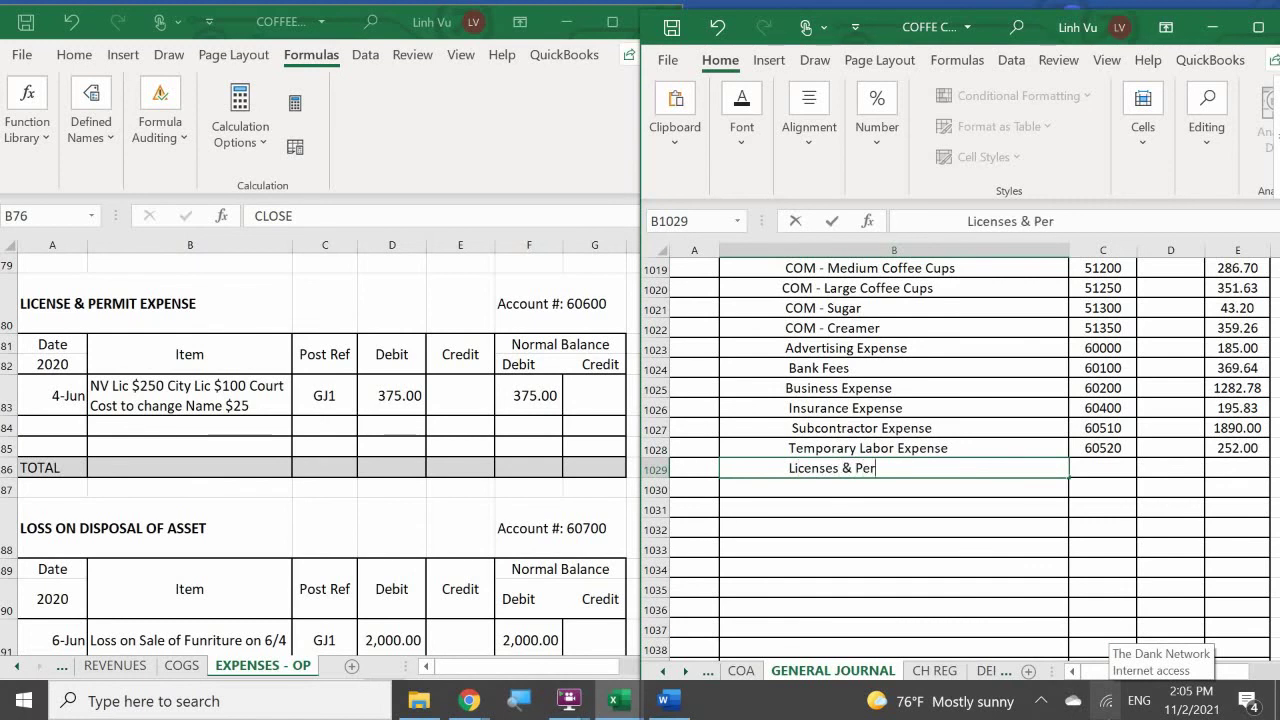
type("mit Expense")
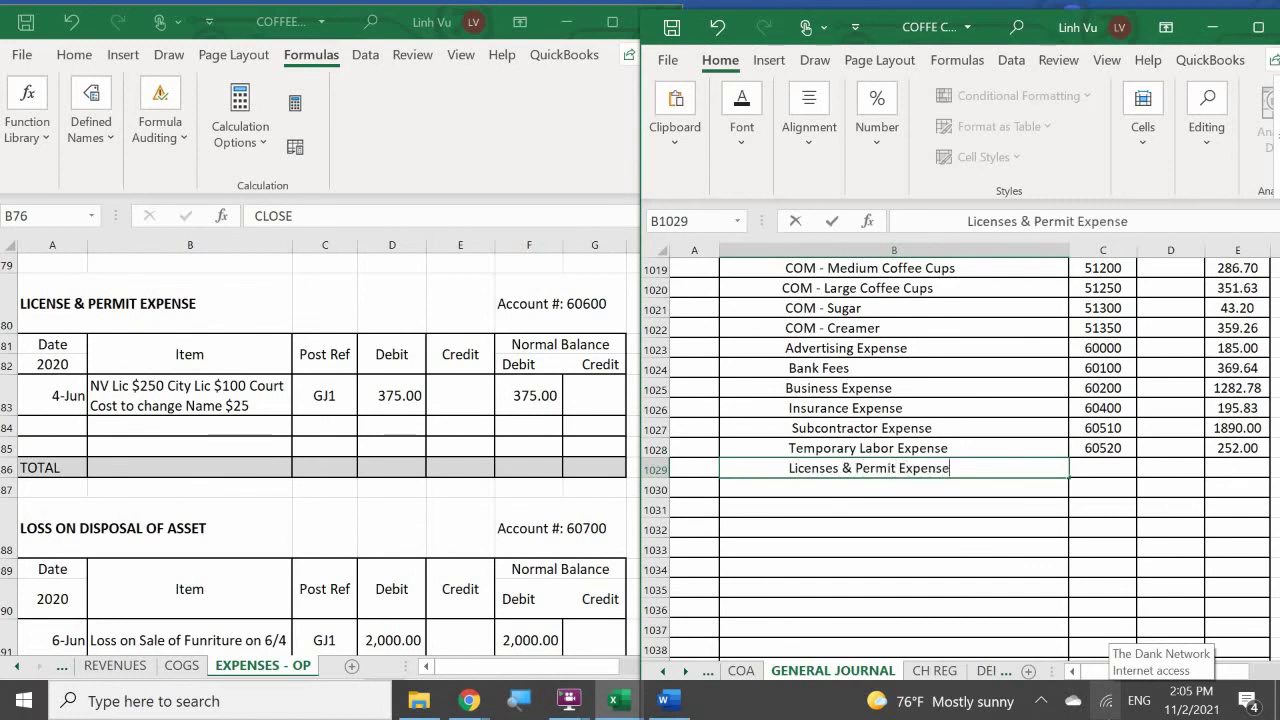
key("Tab")
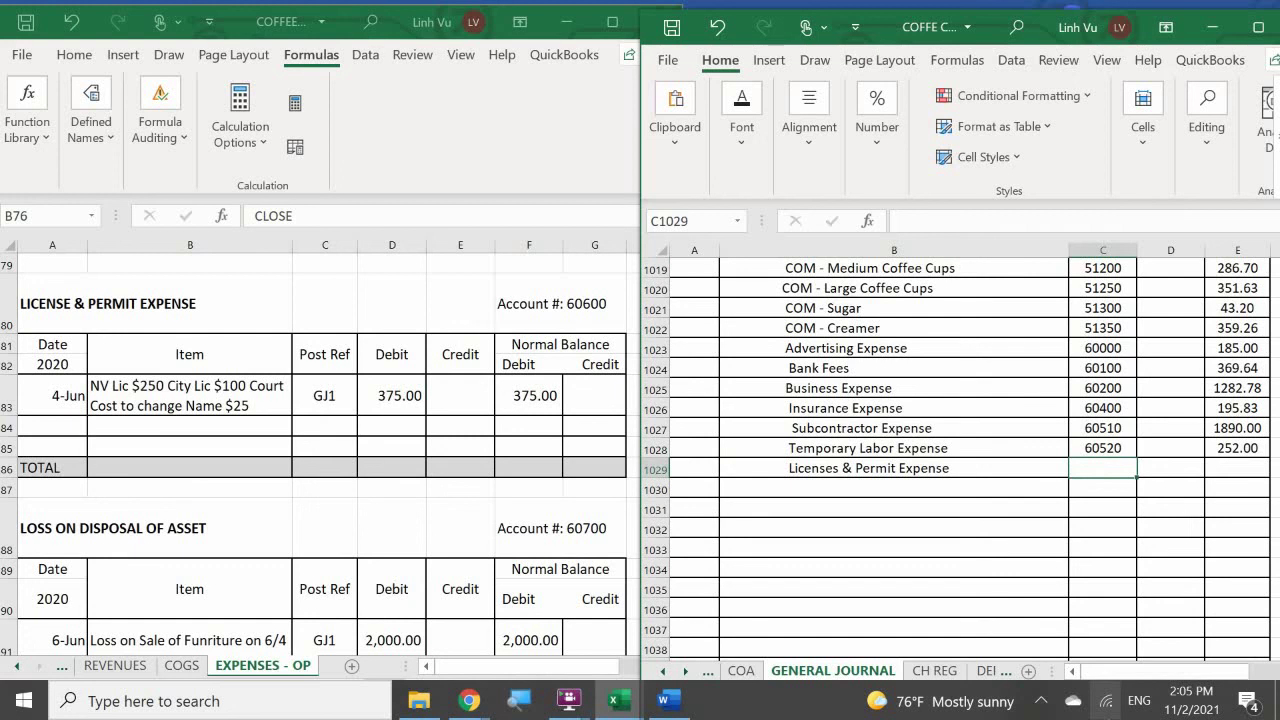
Give the Licenses & Permit Expense journal line the PR 60600 and a credit of 375
type("60600")
key("Tab")
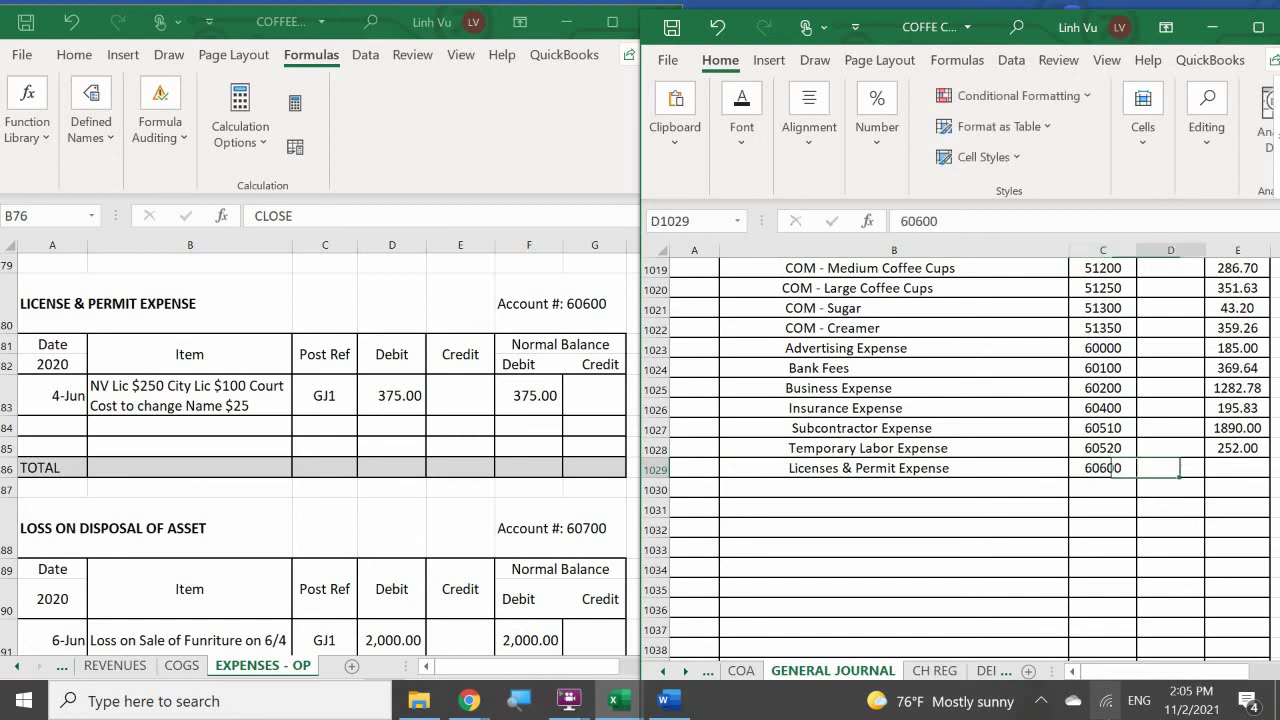
key("Tab")
type("375")
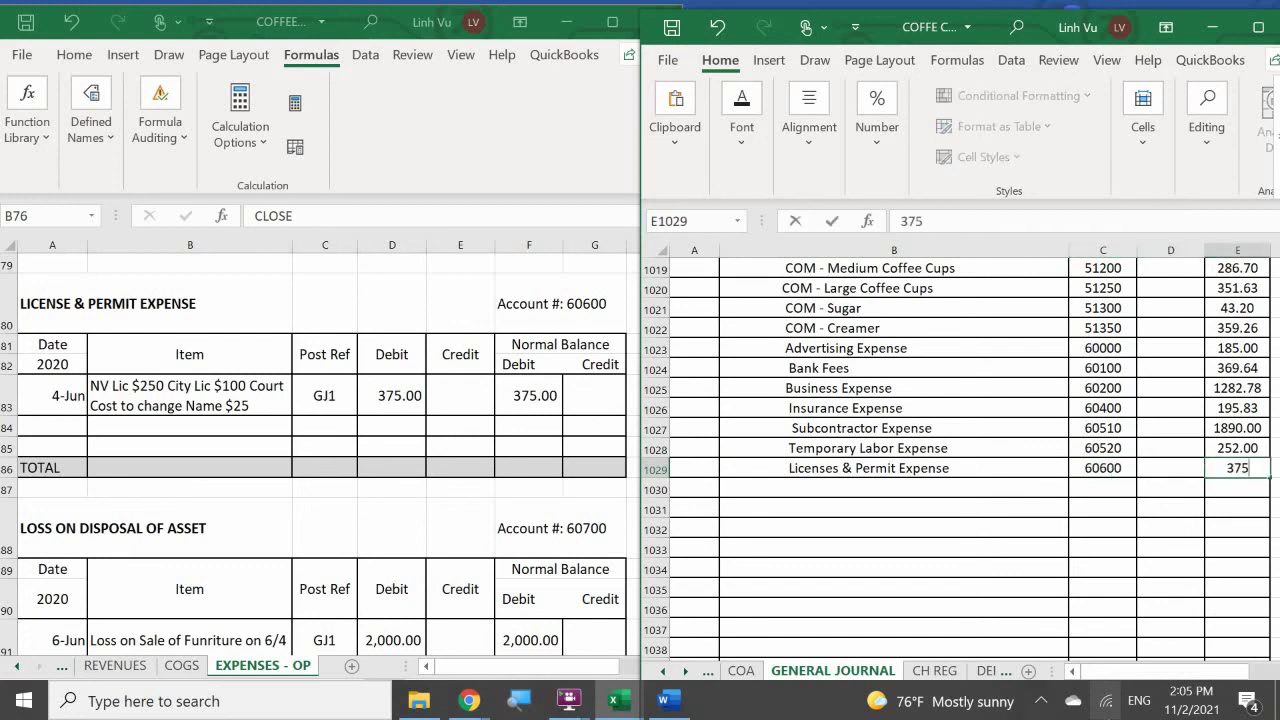
key("Return")
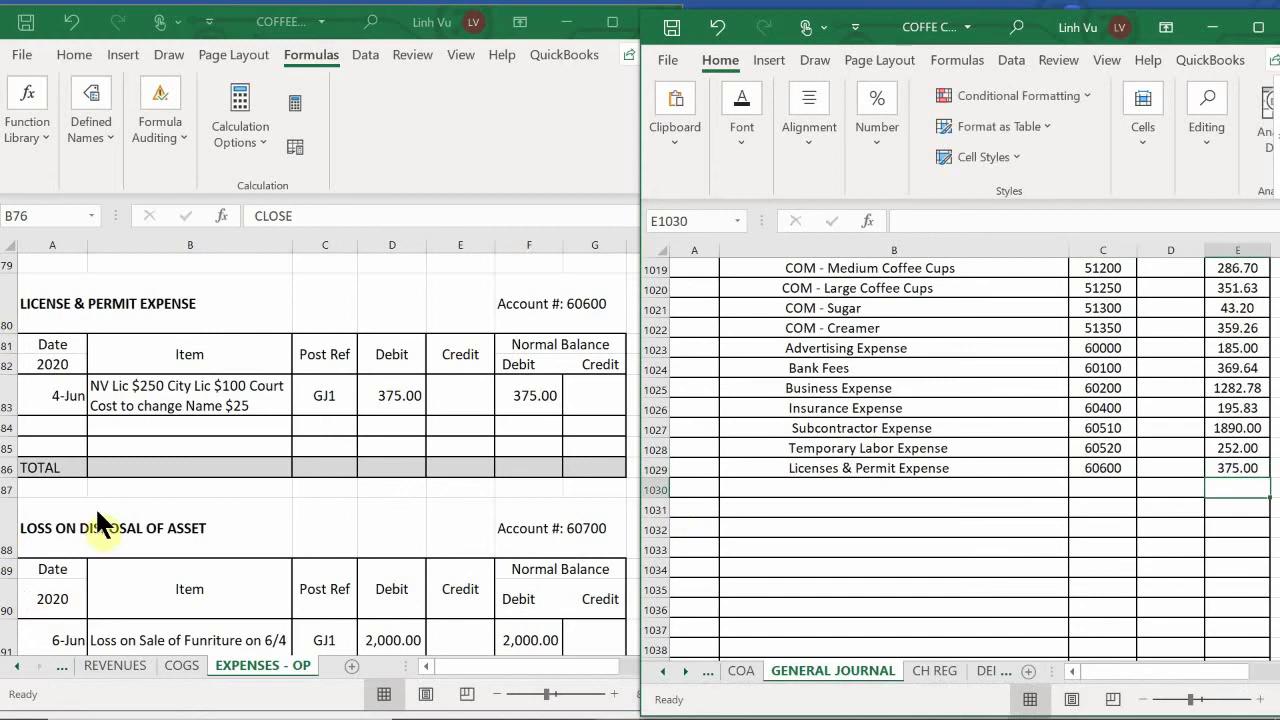
Start the closing row in row 84 of the License & Permit Expense ledger with date 6/30 and item CLOSE
left_click(56, 428)
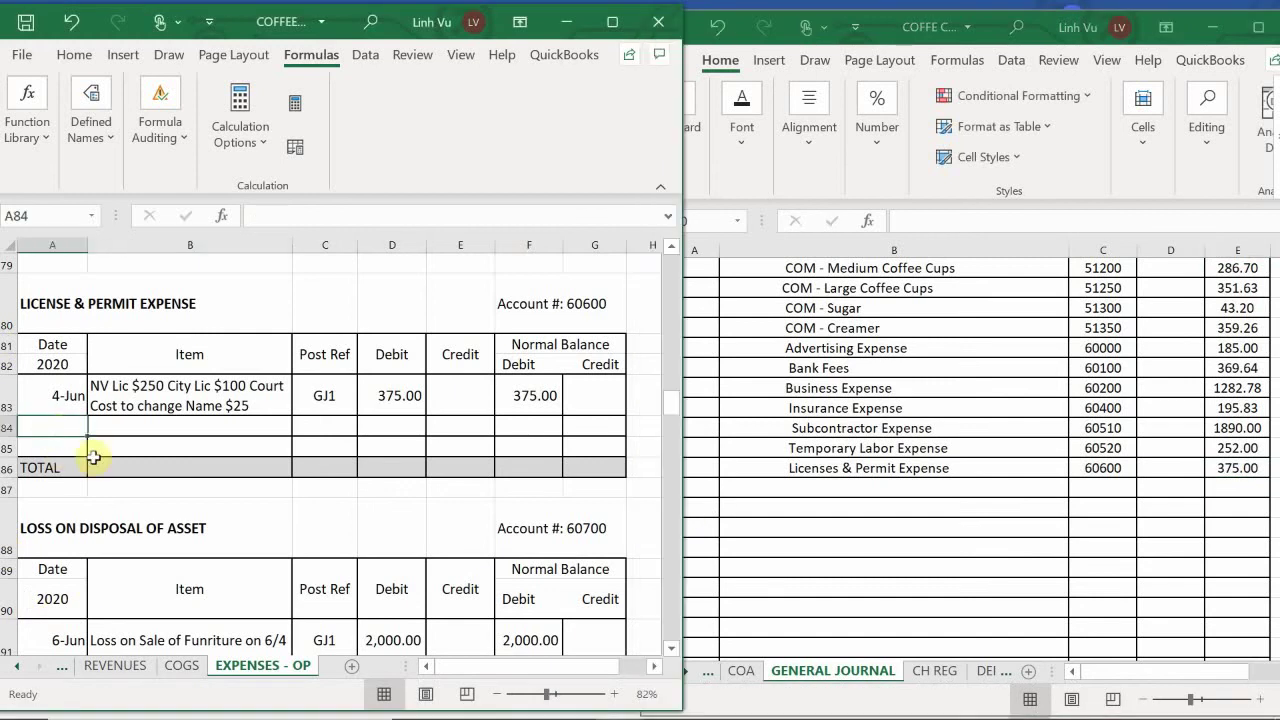
type("6/30")
key("Tab")
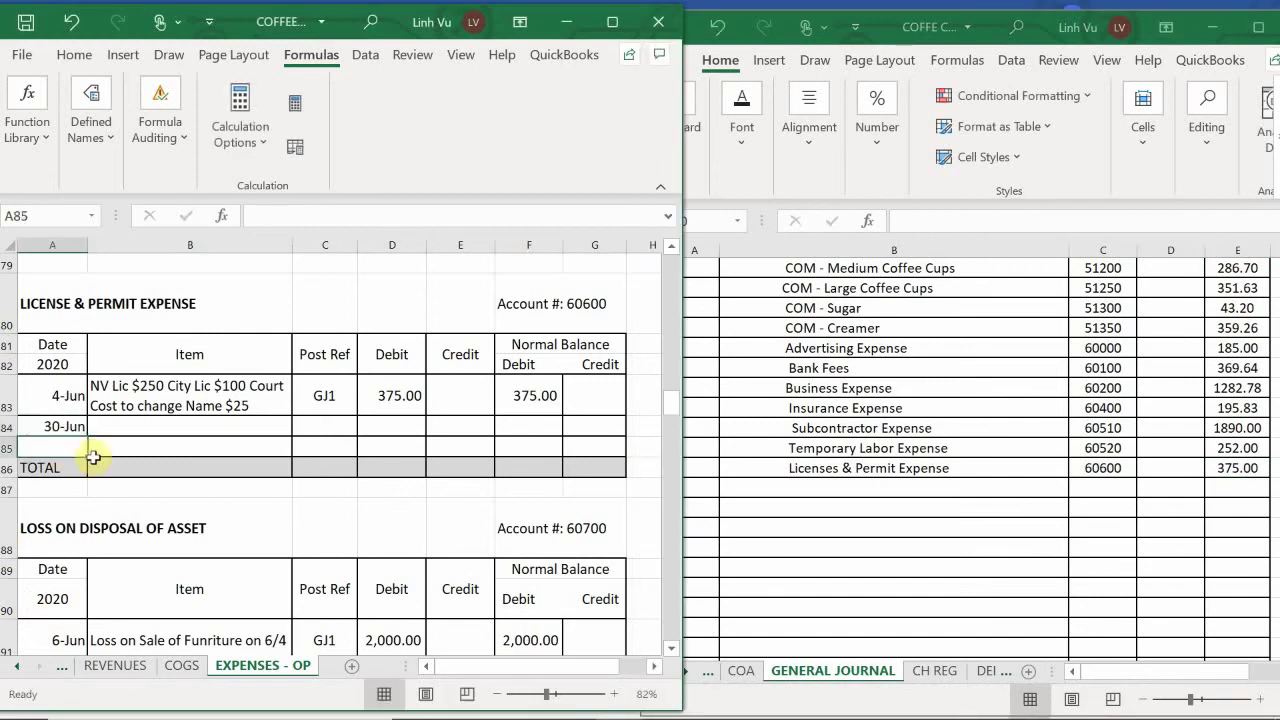
type("C")
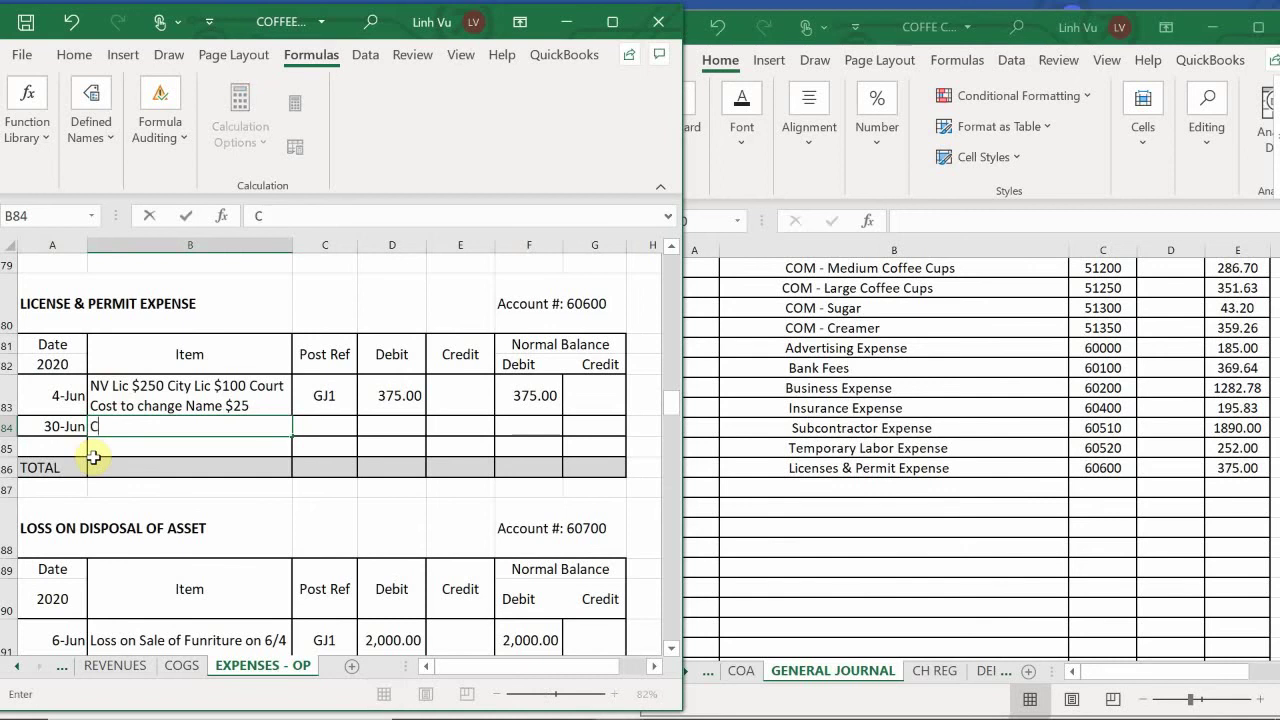
type("LOSE")
key("Tab")
Set the post reference of the License & Permit Expense closing row in row 84 to GJ25
type("GJ1")
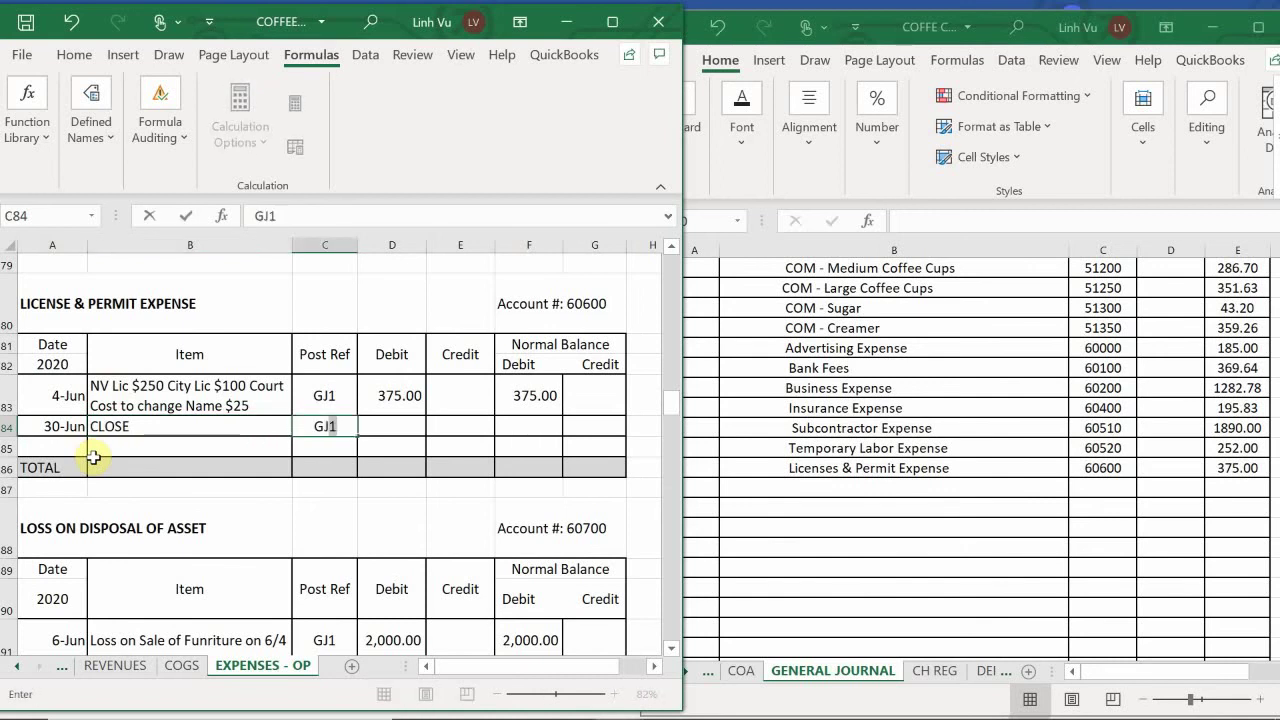
key("BackSpace")
type("25")
key("Tab")
key("Tab")
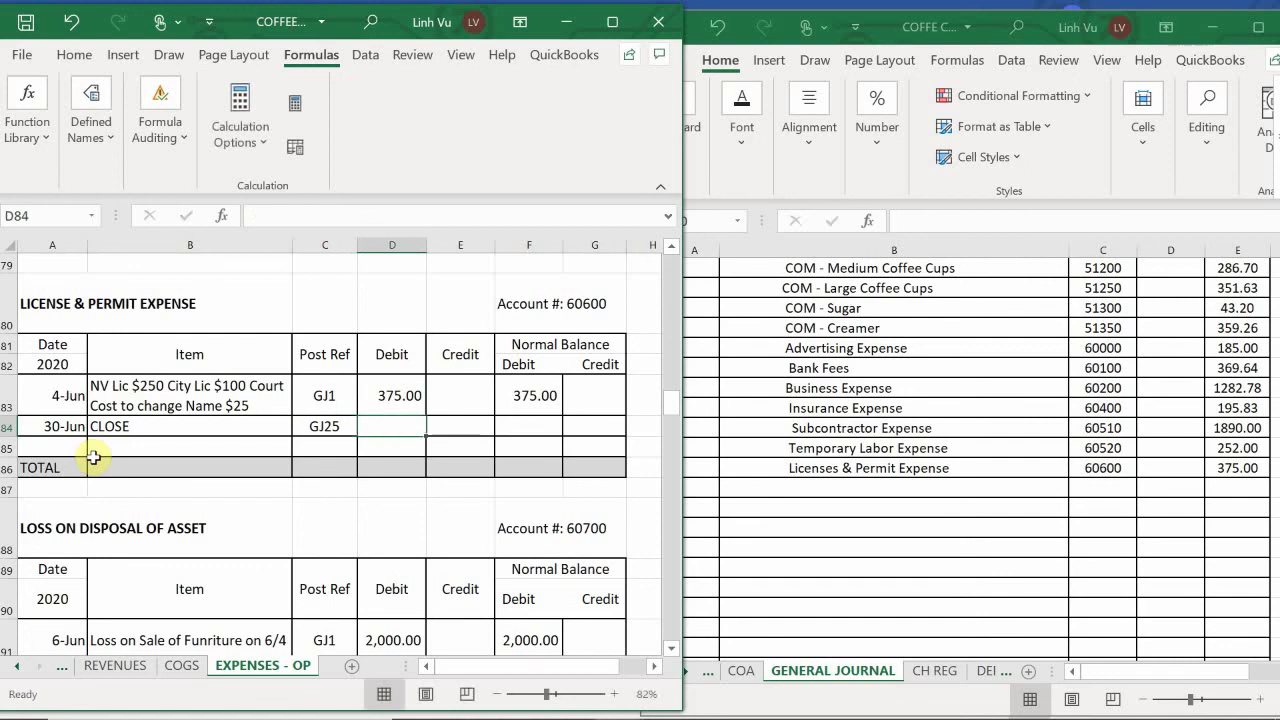
Credit 375 on the License & Permit Expense closing row and calculate its debit balance as =F83+D84-E84
type("375")
key("Return")
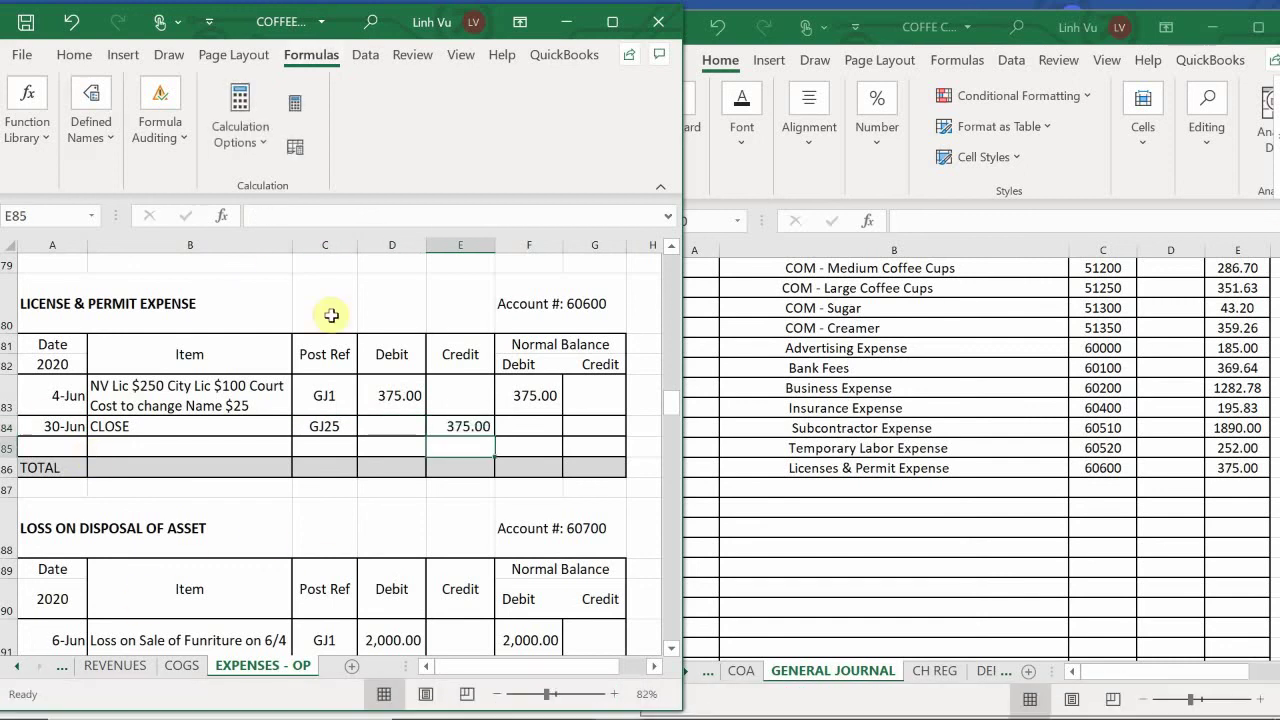
key("Up")
key("Right")
type("=")
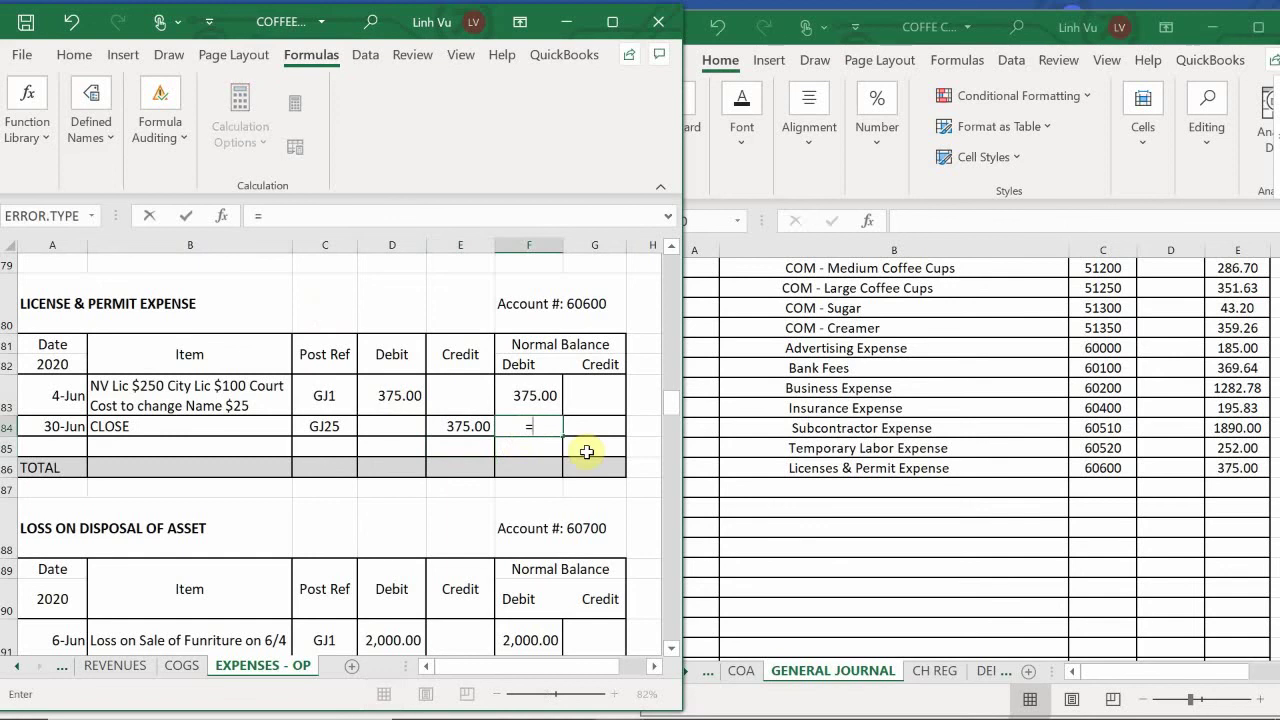
key("Up")
type("+")
key("Left")
key("Left")
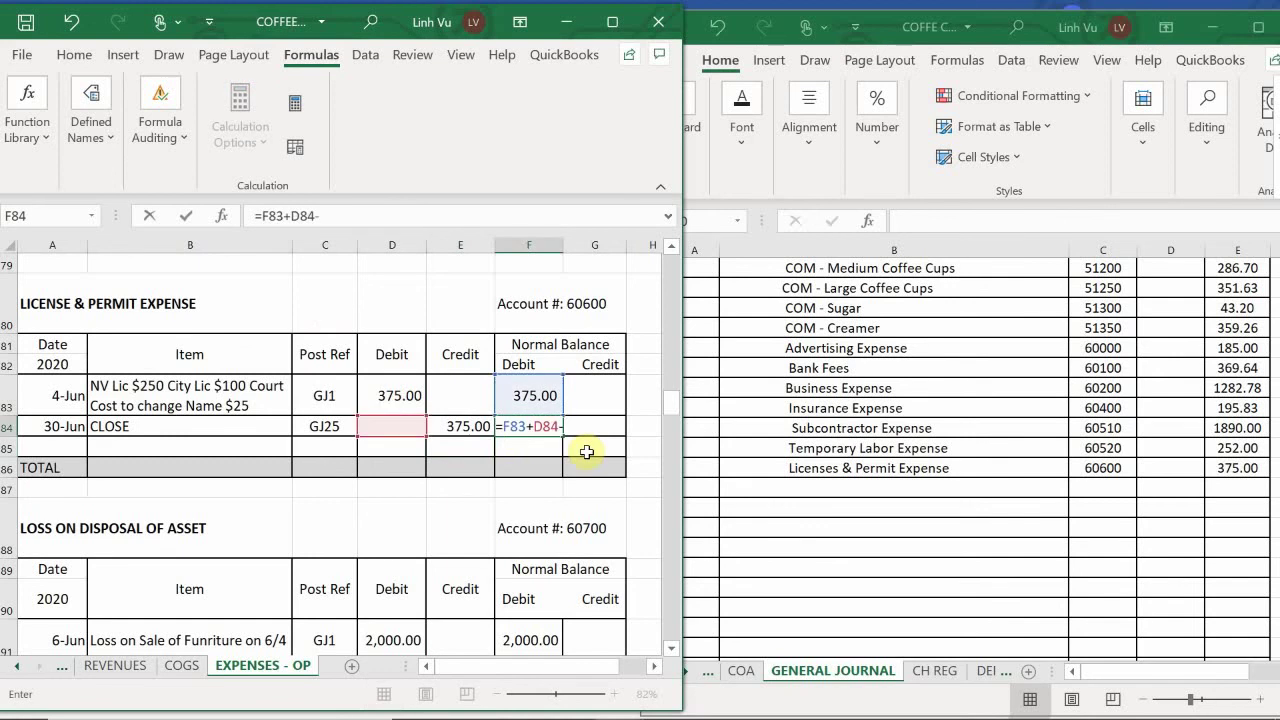
type("-")
key("Left")
key("Return")
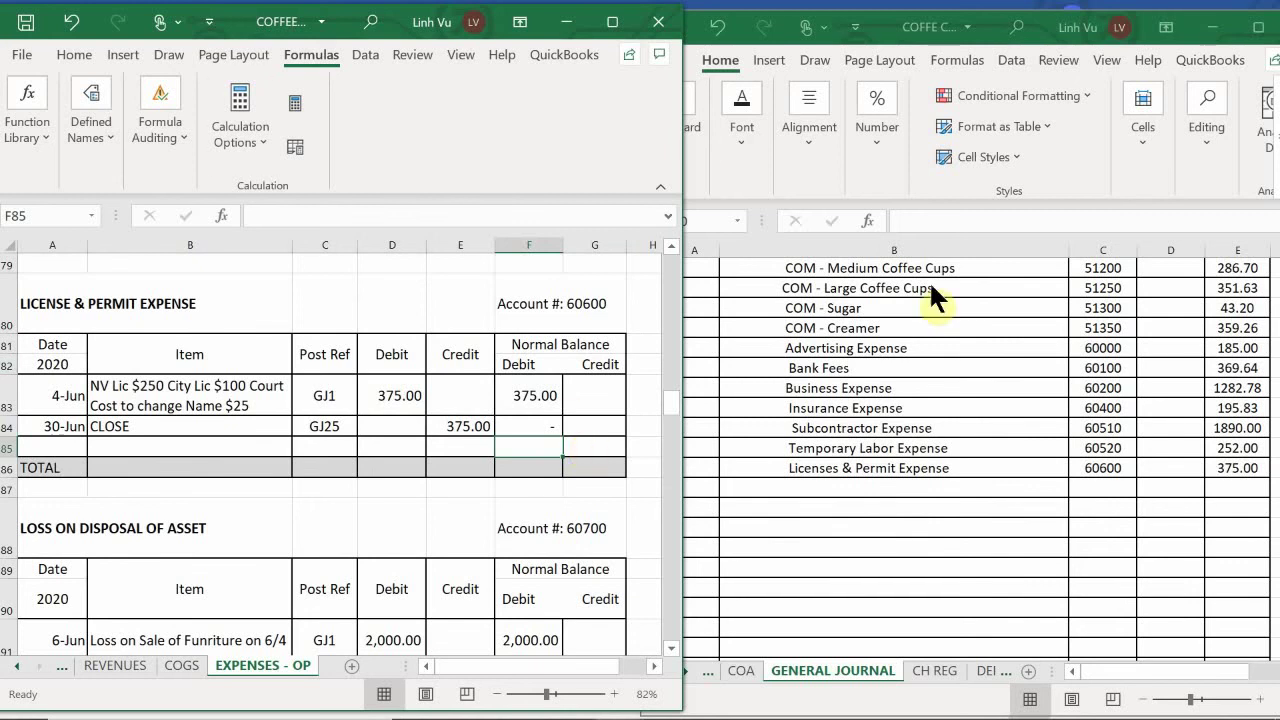
Add Loss on Disposal of Asset as the next indented description line in row 1030 of the general journal
left_click(306, 514)
scroll(306, 514, "down", 2)
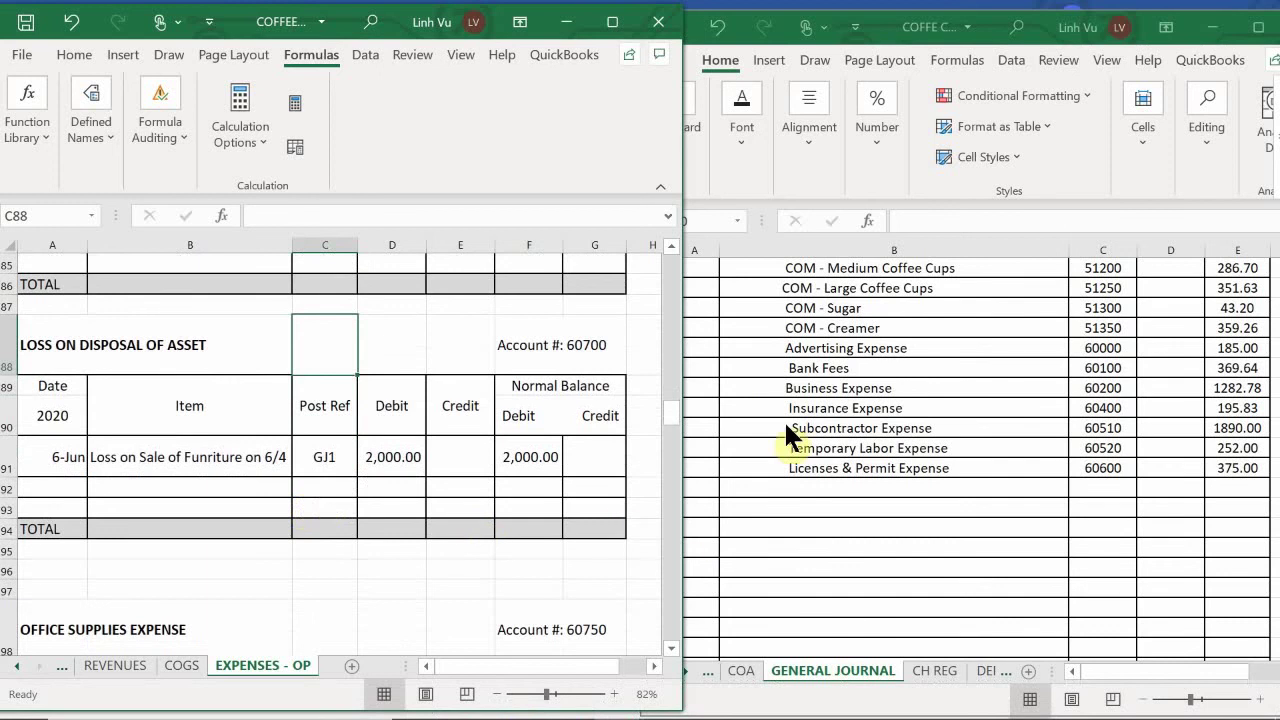
left_click(775, 492)
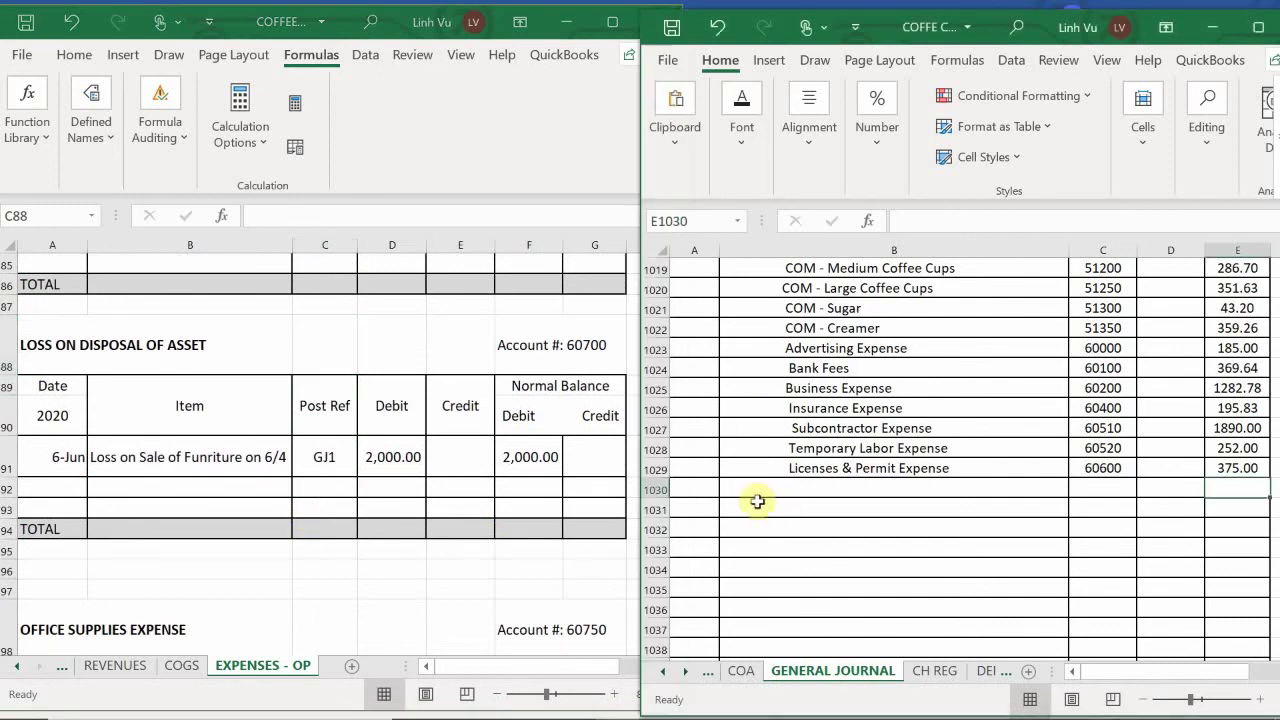
scroll(764, 465, "up", 1)
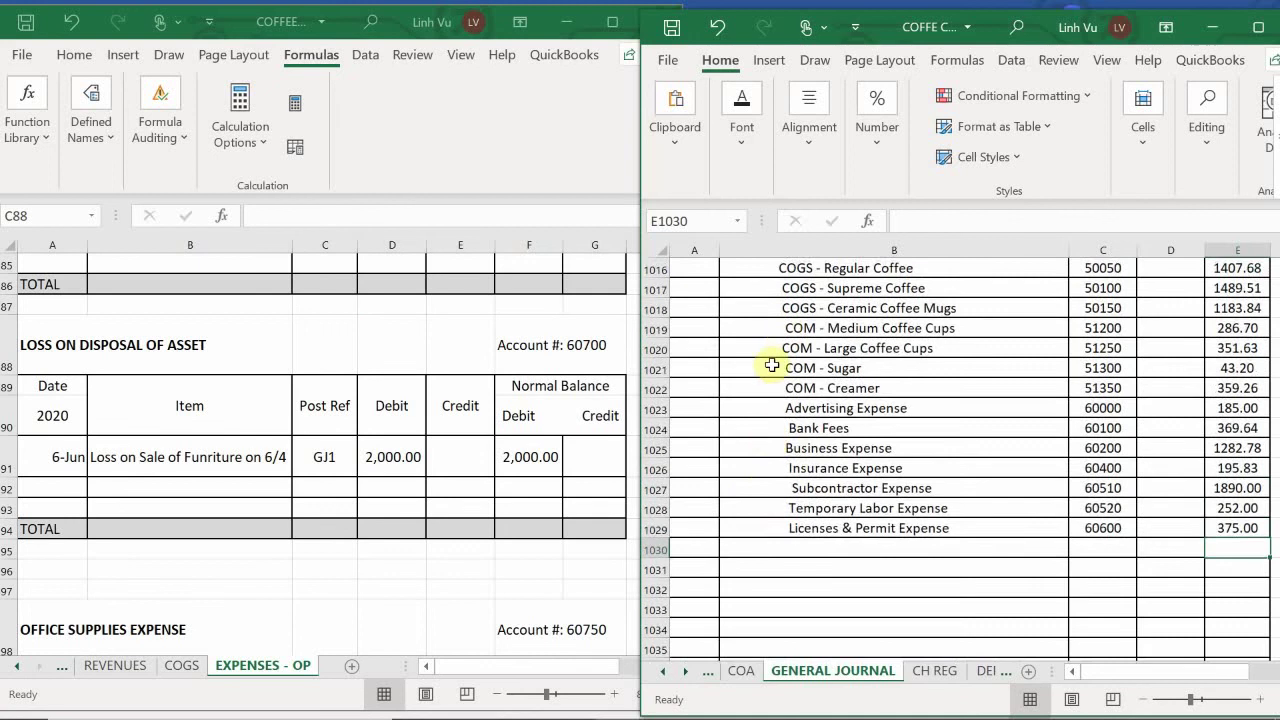
scroll(765, 400, "down", 2)
left_click(759, 428)
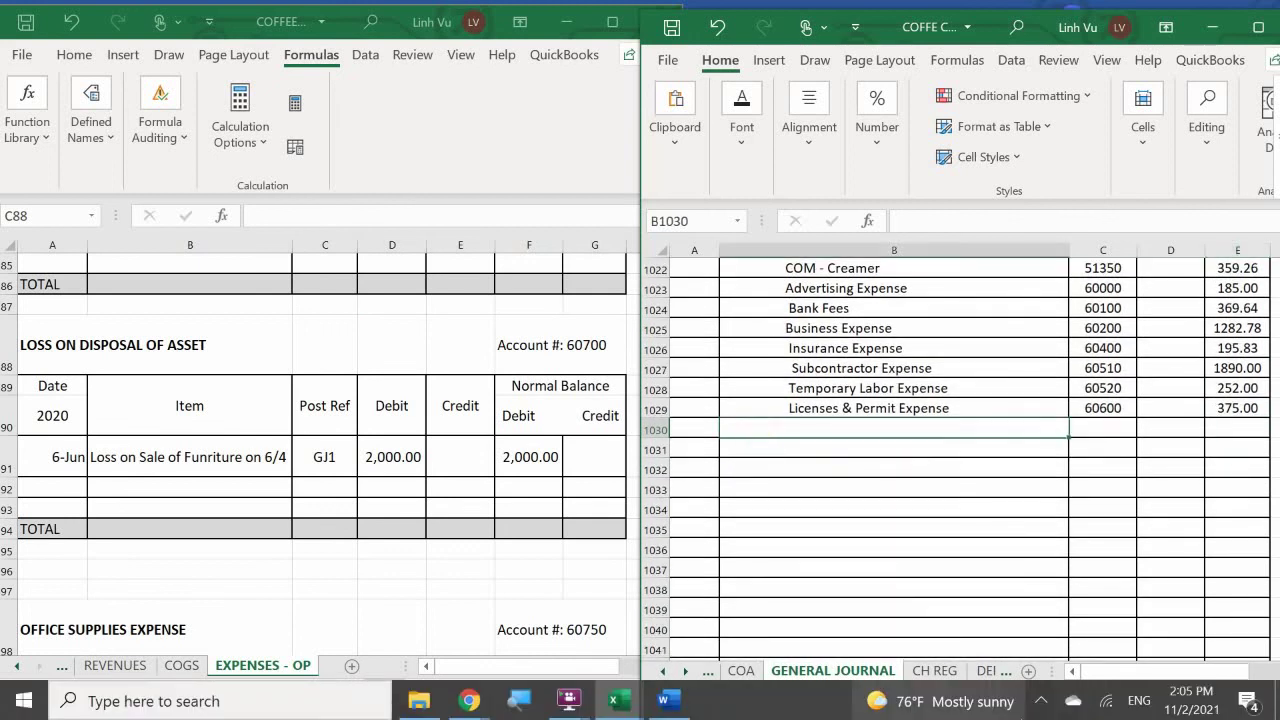
key("F2")
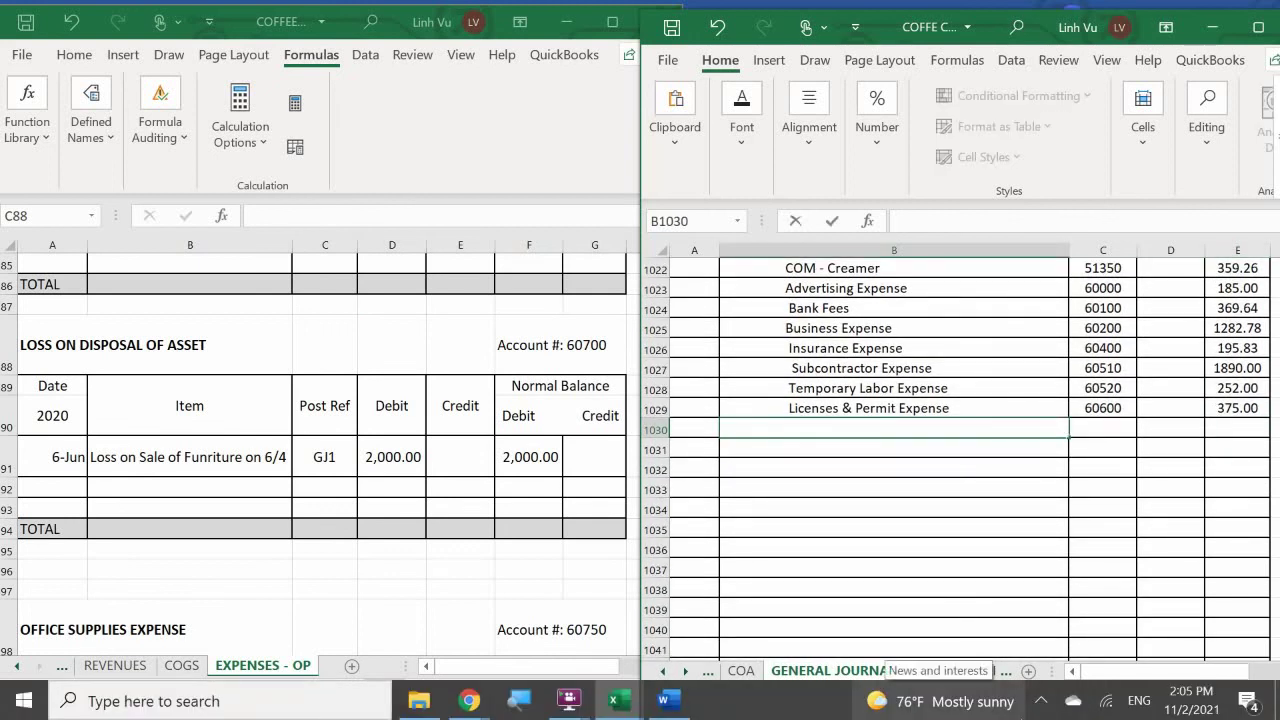
type("Loss on Disposal of Asset")
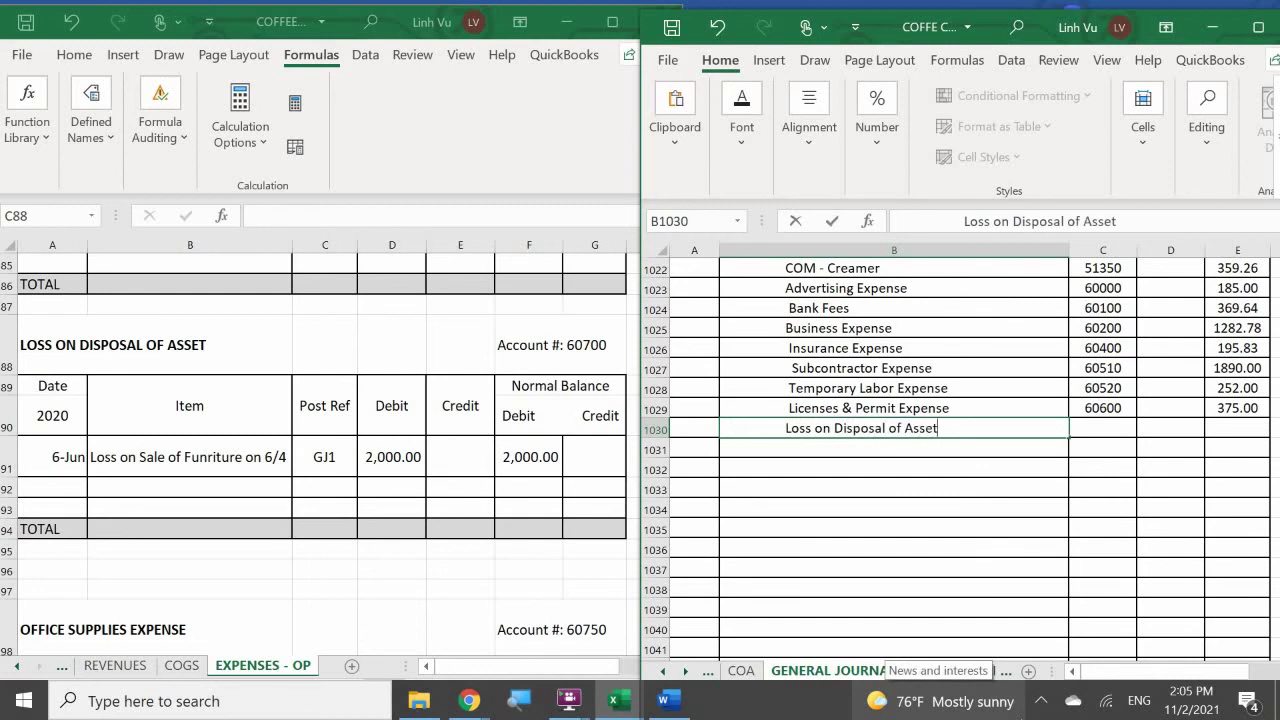
key("Tab")
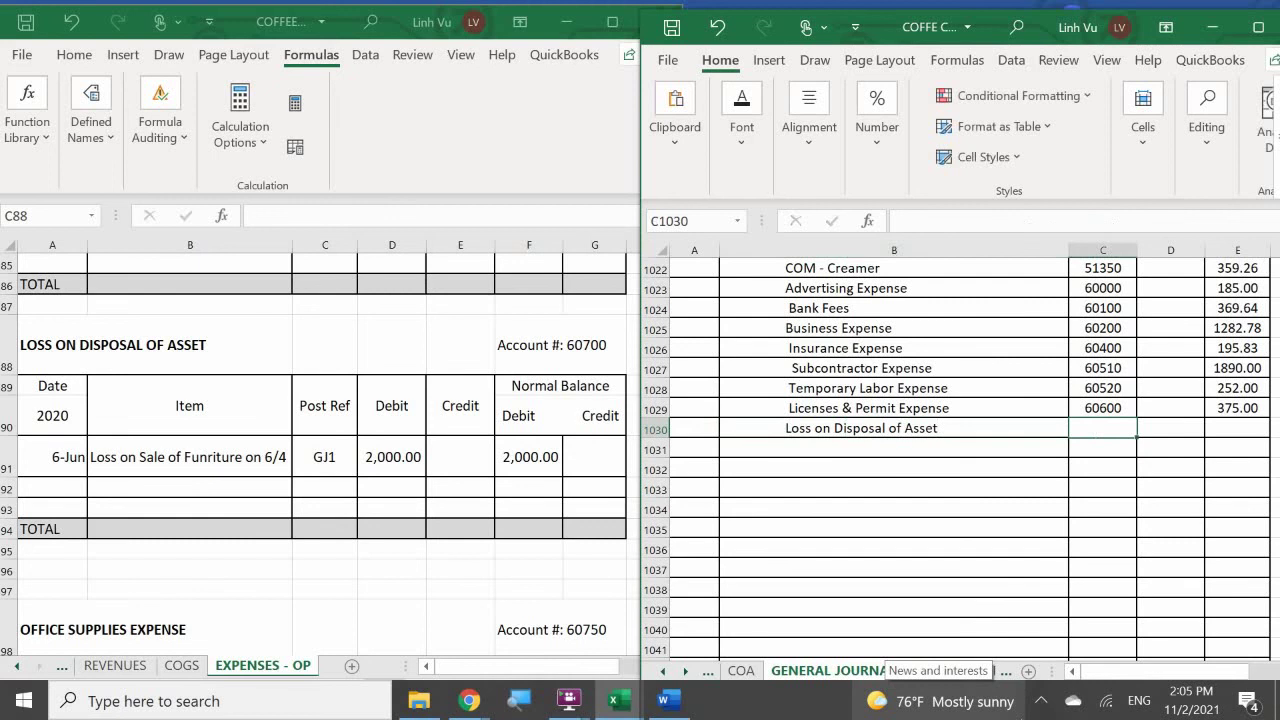
Give the Loss on Disposal of Asset journal line the PR 60700 and a credit of 2000
type("G")
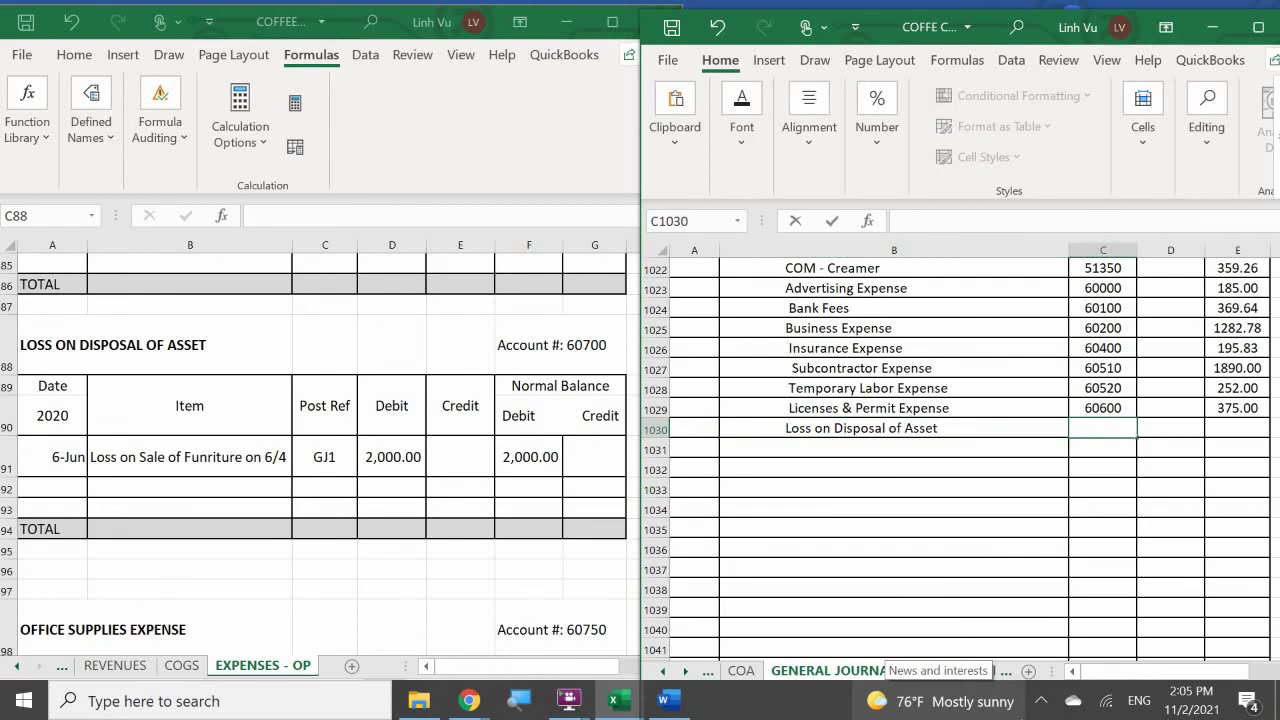
type("60700")
key("Tab")
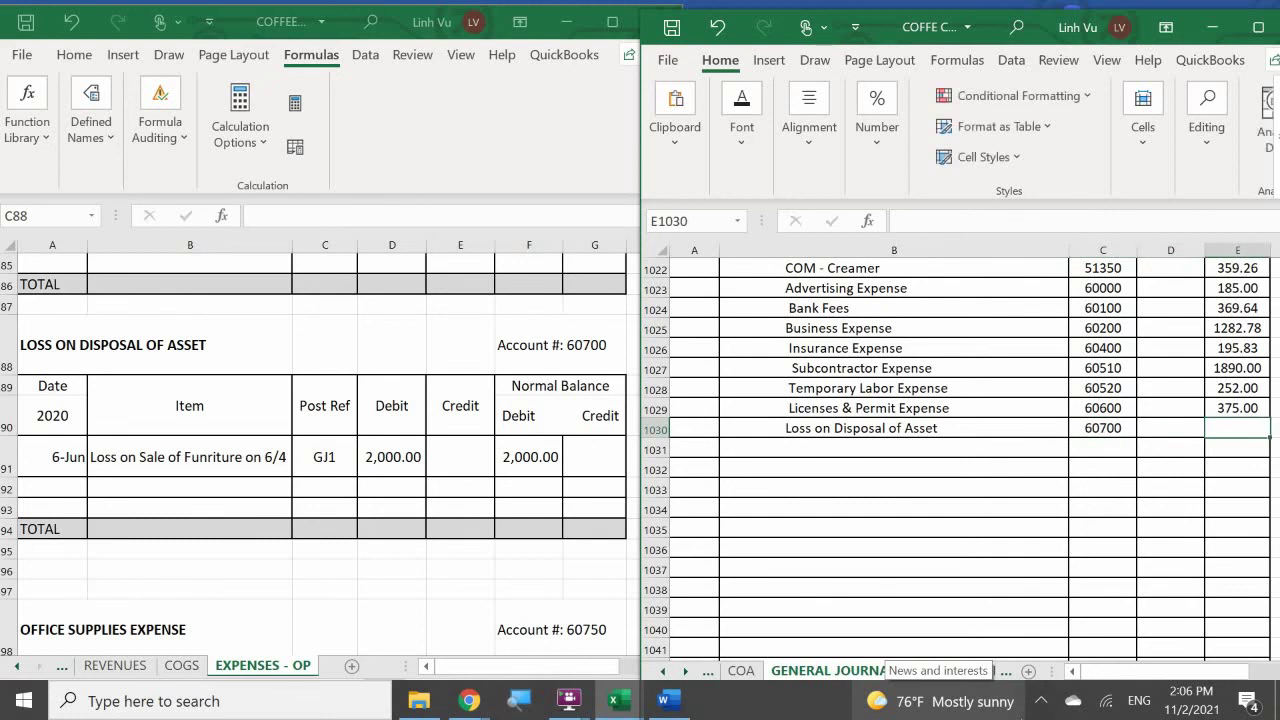
type("2000")
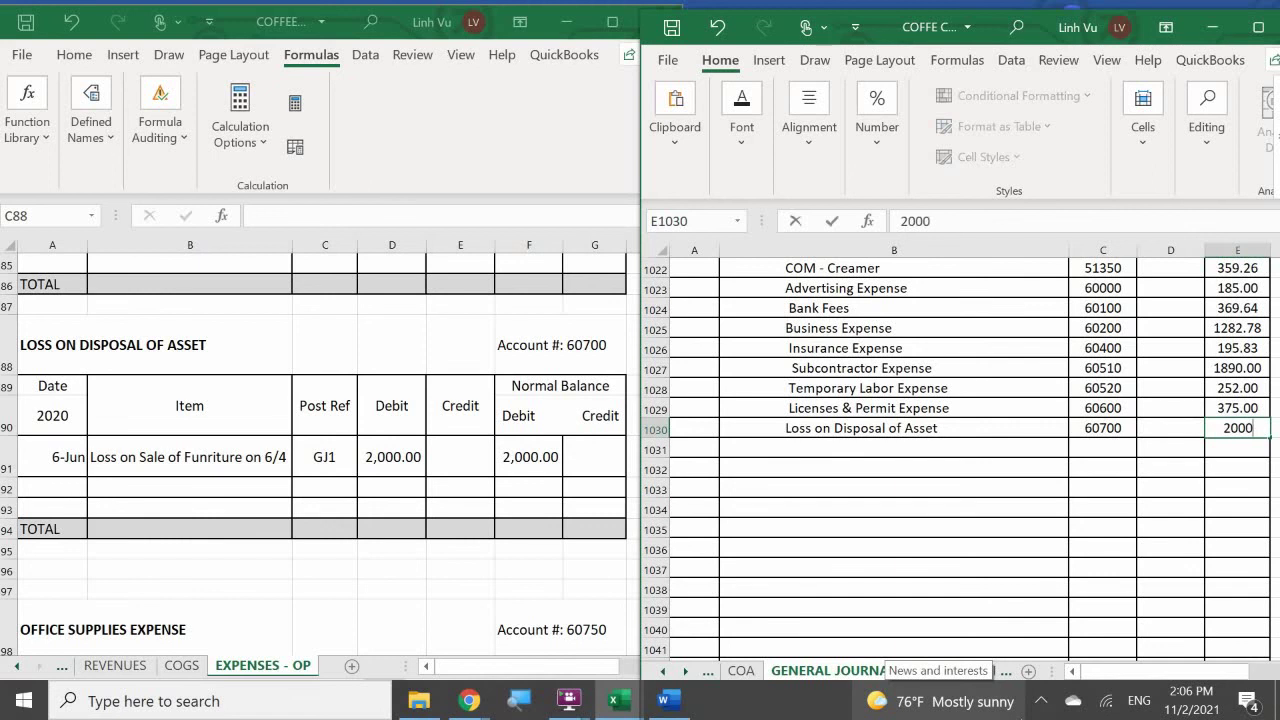
key("Return")
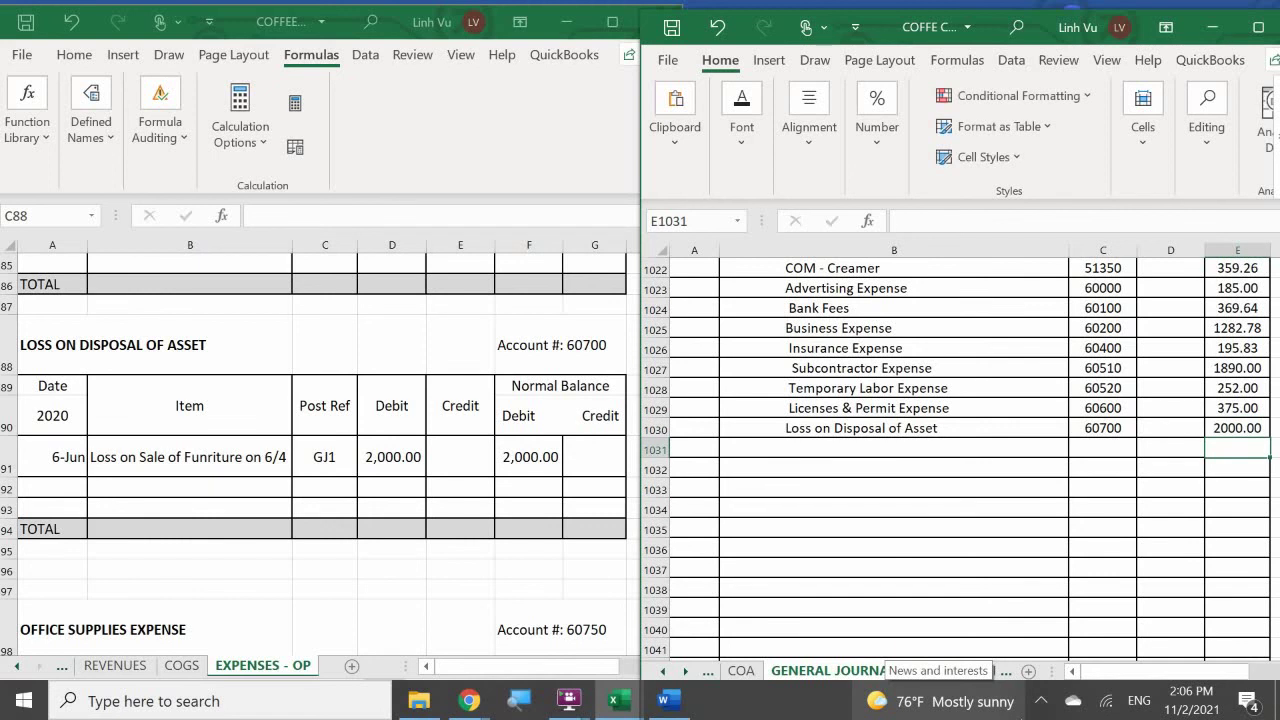
Start the closing row in row 92 of the Loss on Disposal of Asset ledger with date 6/30 and item CLOSE
left_click(49, 485)
type("6/230")
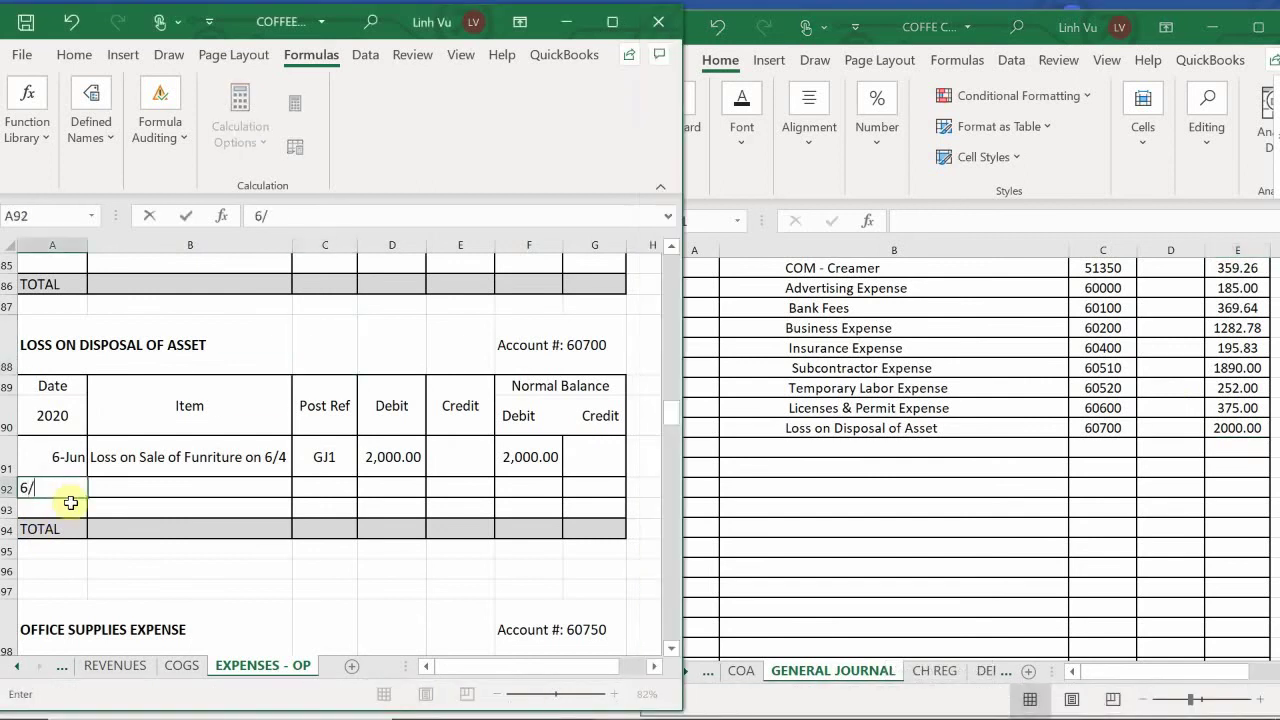
key("BackSpace")
key("BackSpace")
key("BackSpace")
type("30")
key("Return")
key("Right")
key("Up")
type("CLOS")
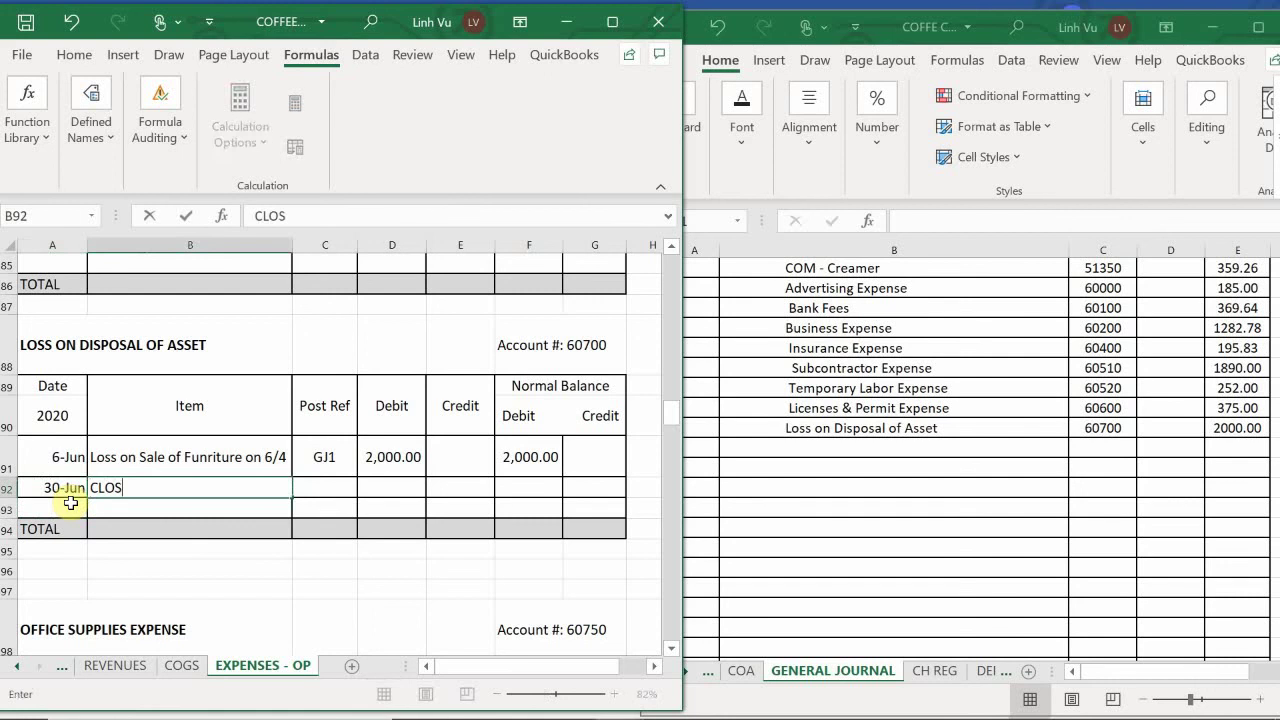
type("E")
key("Tab")
Give the Loss on Disposal of Asset closing row the post reference GJ25 and a credit of 2000
type("GJ2")
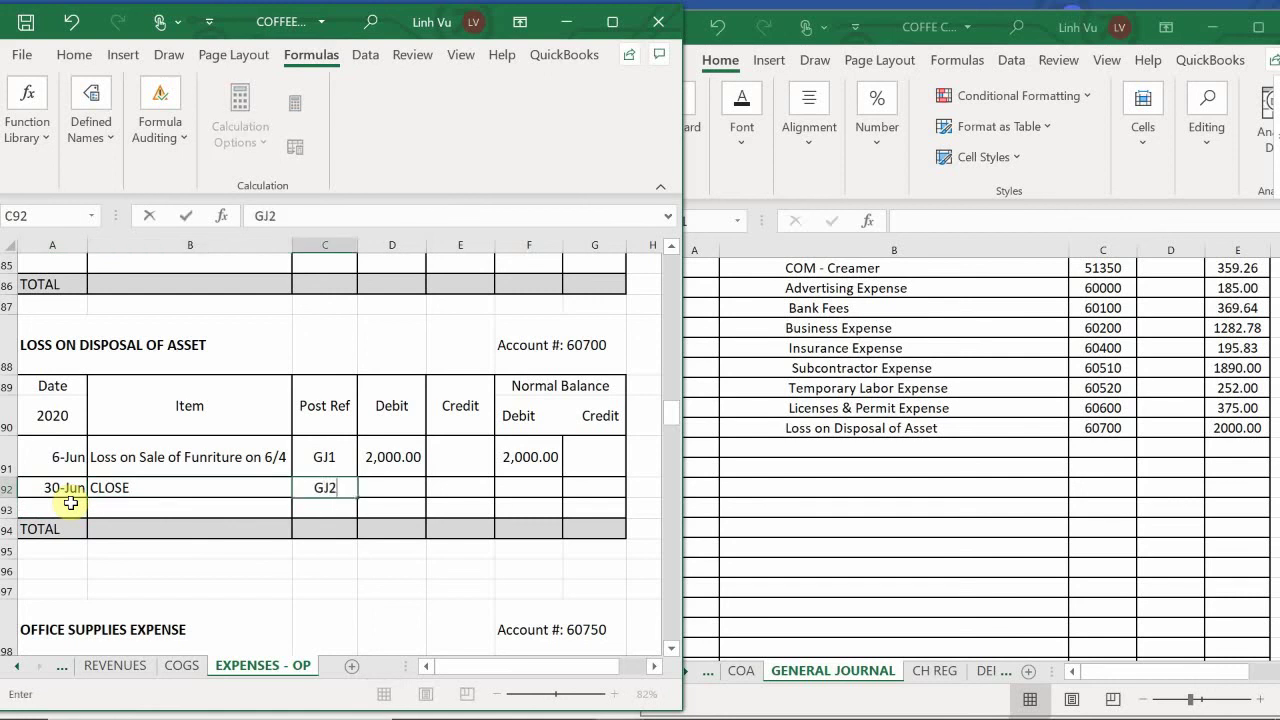
type("5")
key("Tab")
key("Tab")
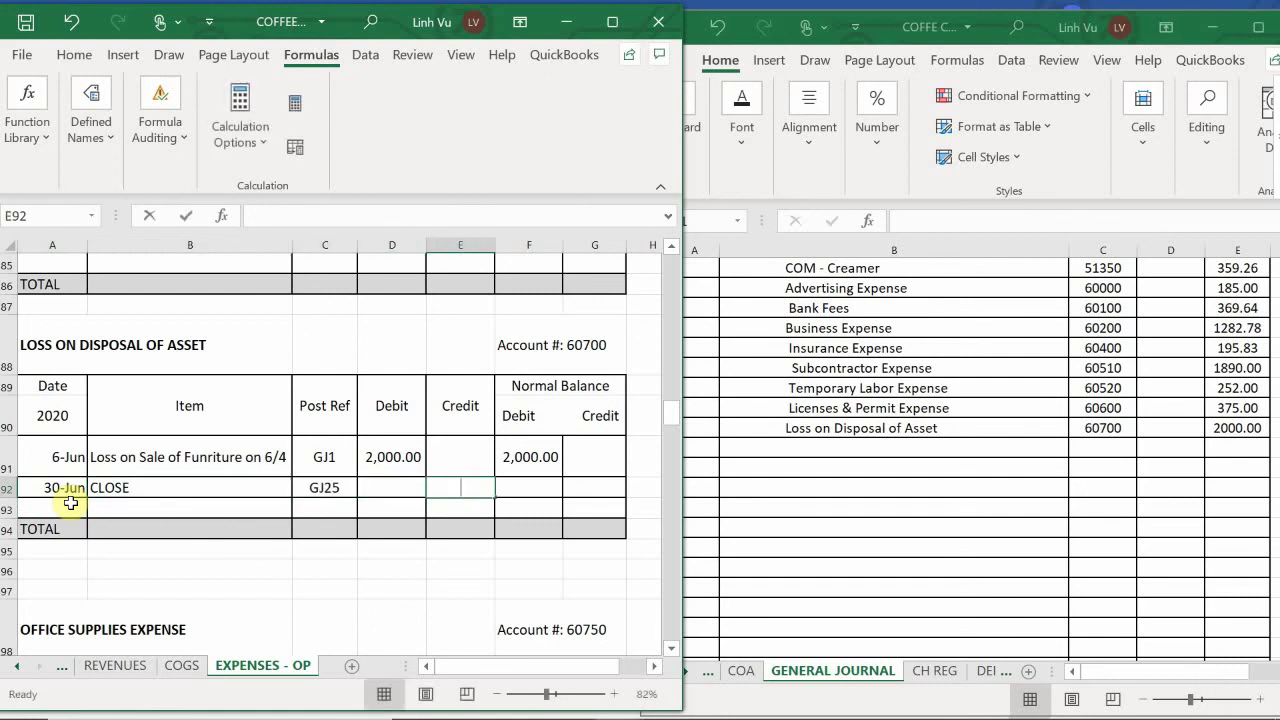
type("32000")
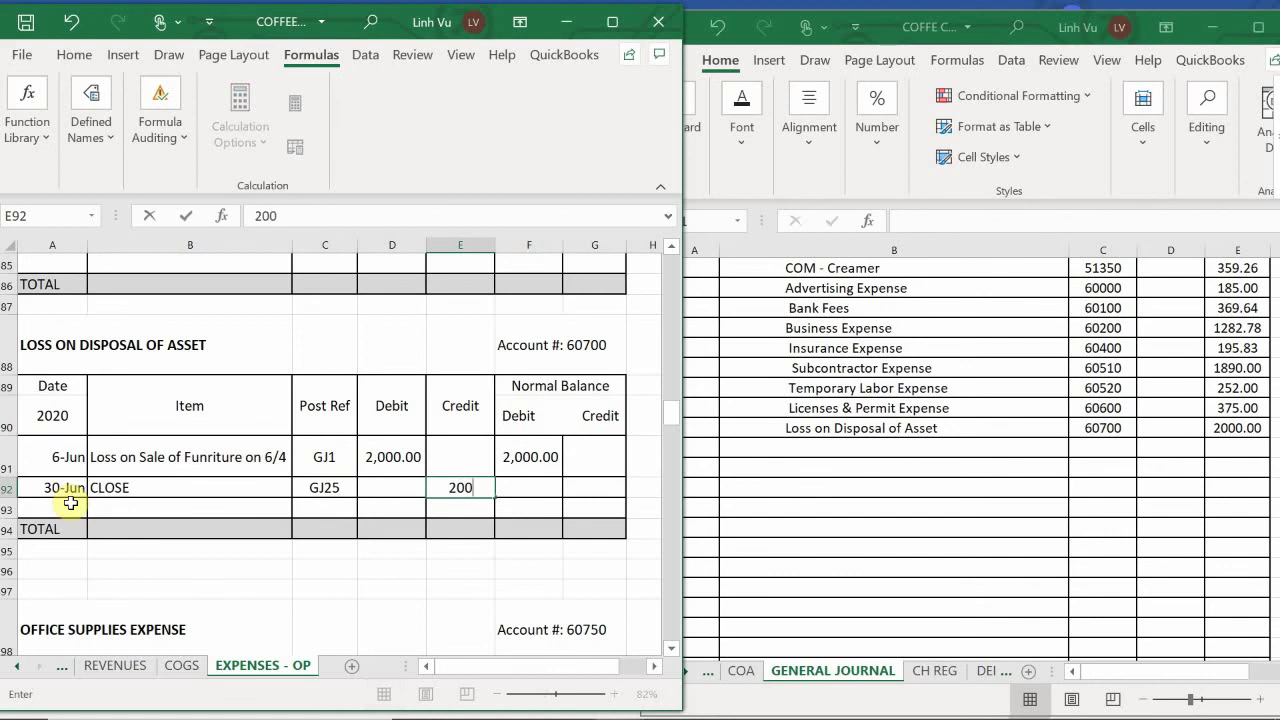
key("Tab")
Calculate the debit balance of the Loss on Disposal of Asset closing row as =F91+D92-E92
type("=")
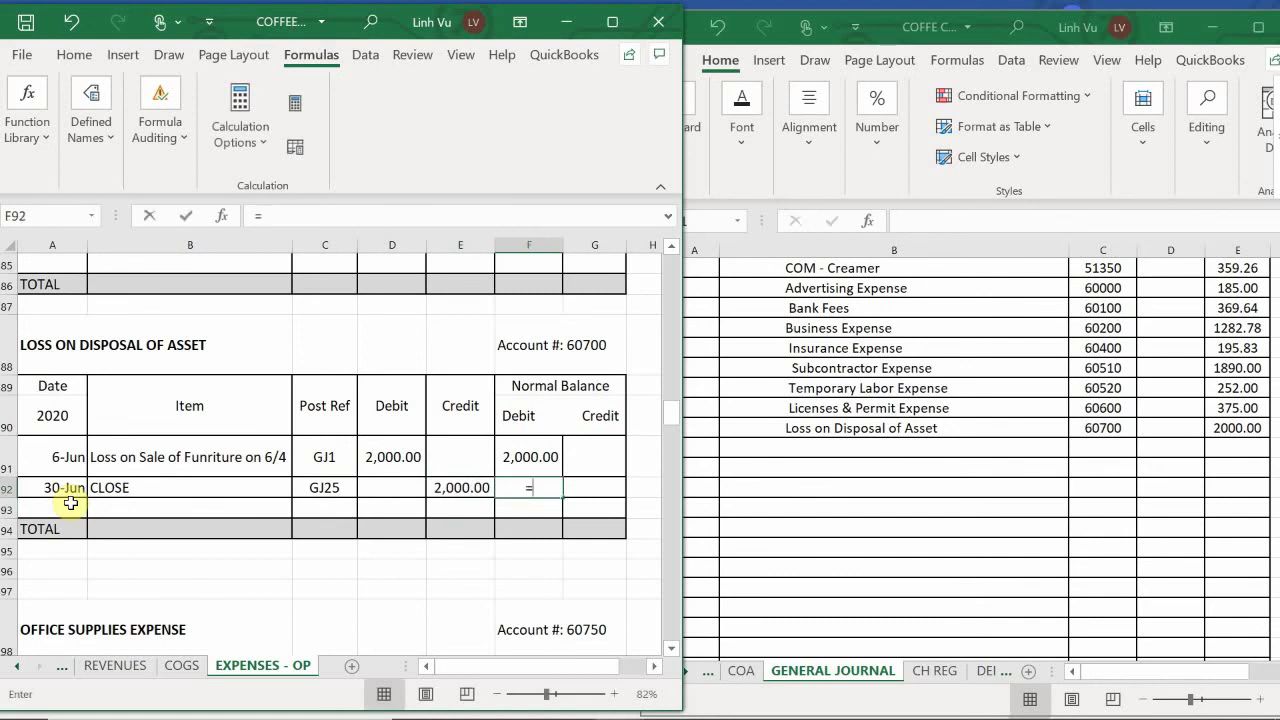
key("Up")
type("+")
key("Left")
key("Left")
type("-")
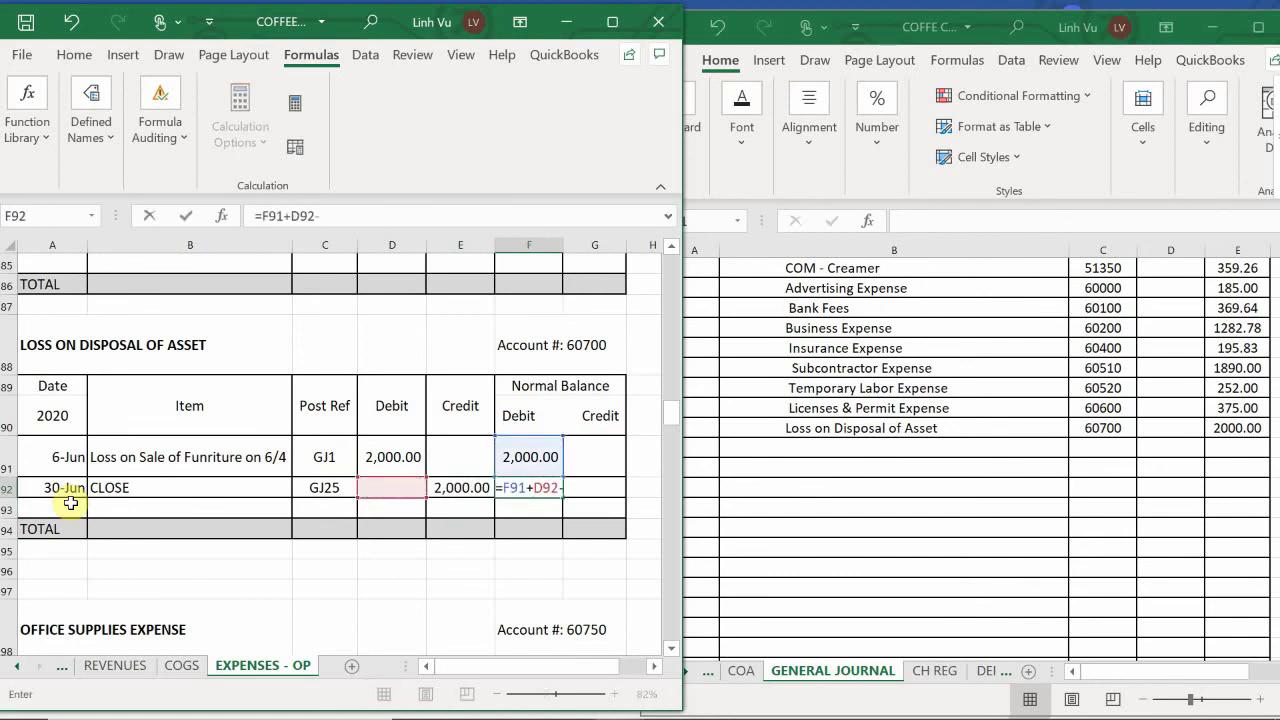
key("Left")
key("Return")
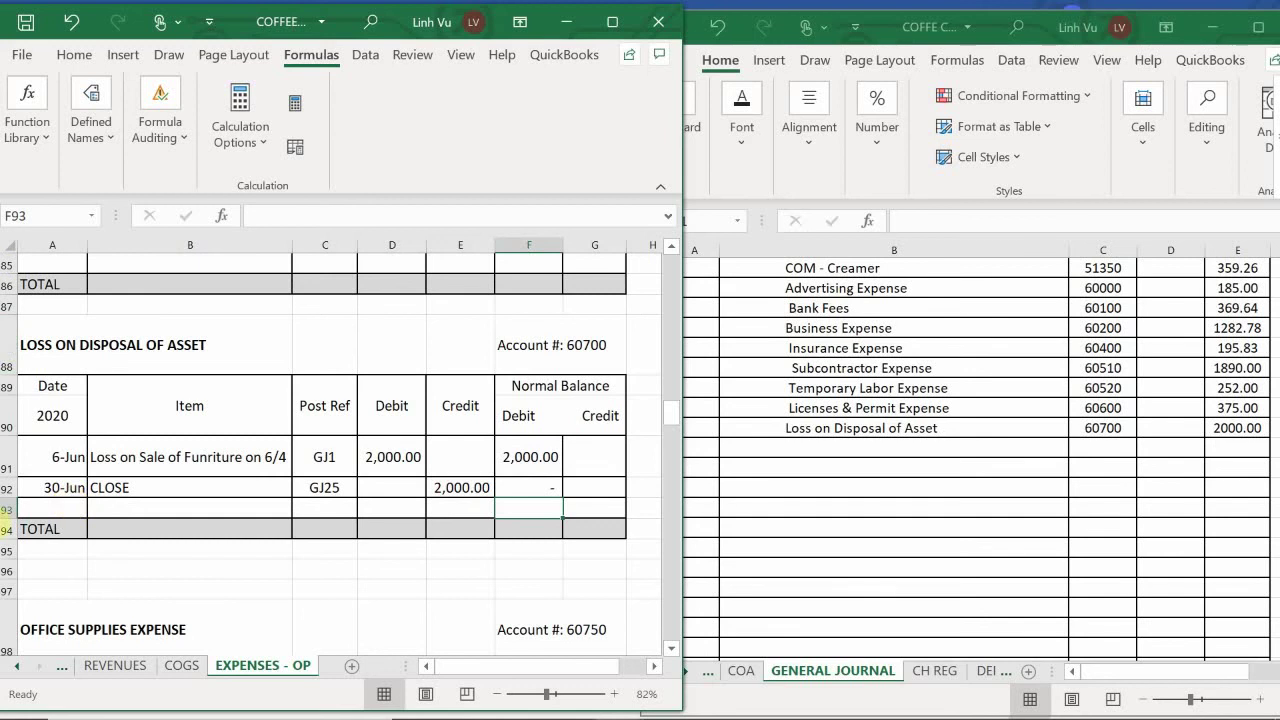
Add Office Supplies Expense as the next indented description line in row 1031 of the general journal
mouse_move(36, 676)
left_click(186, 529)
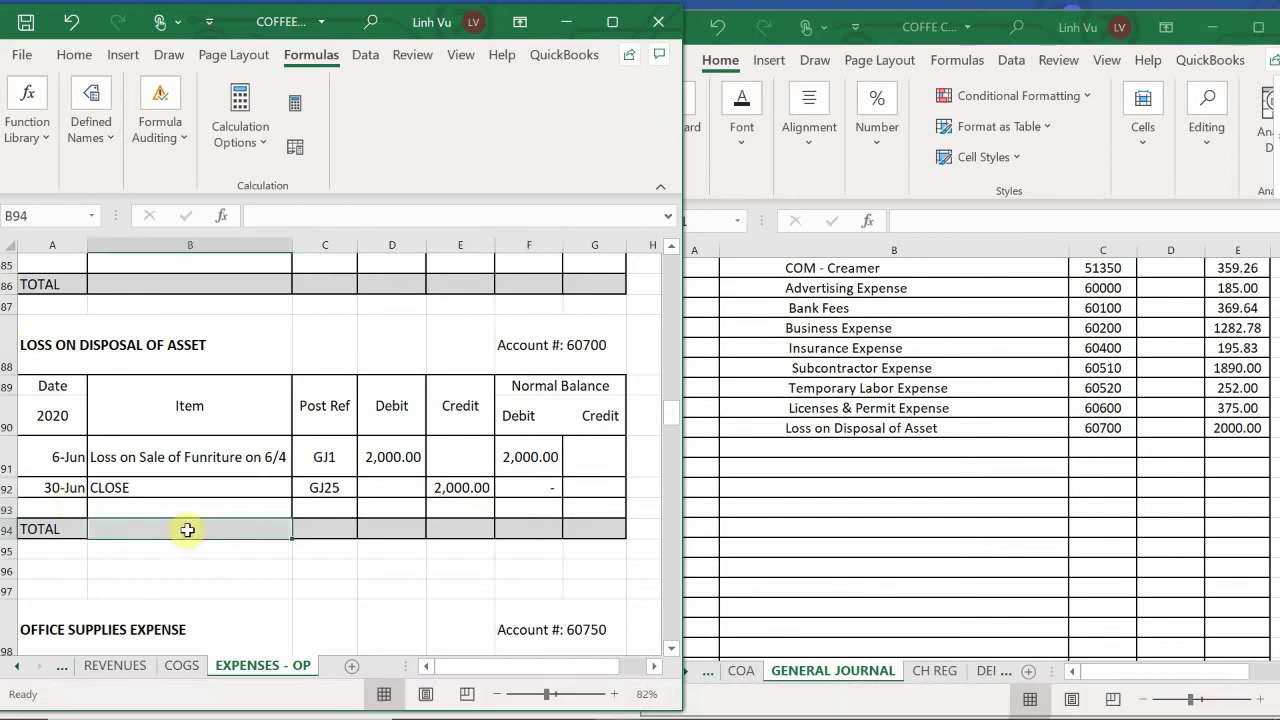
scroll(186, 529, "down", 3)
scroll(187, 530, "down", 1)
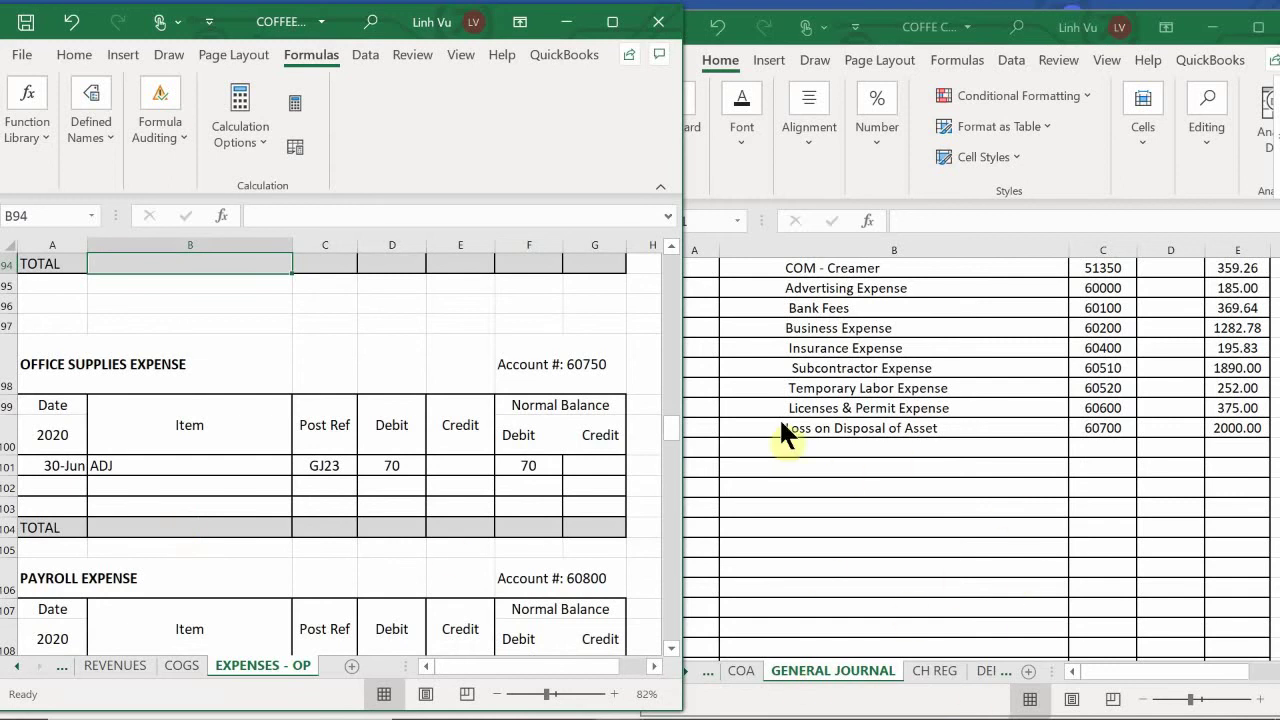
left_click(769, 447)
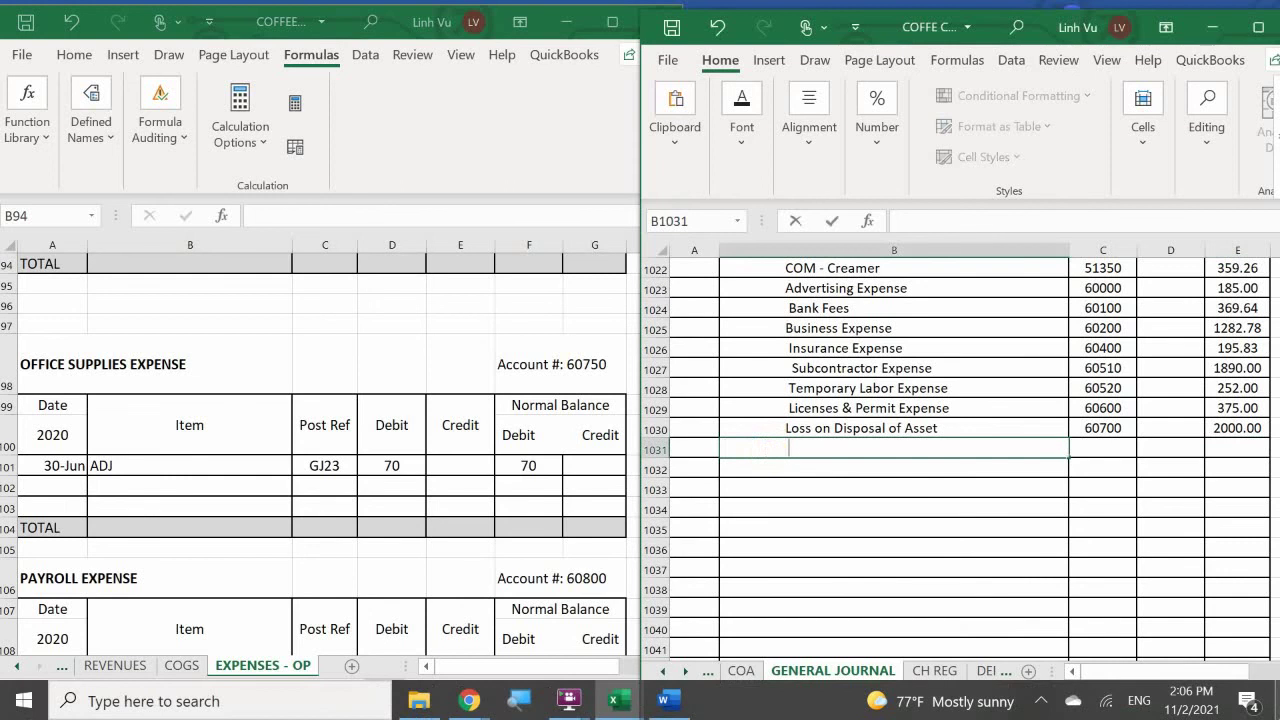
type("Office C")
key("BackSpace")
type("Supplies")
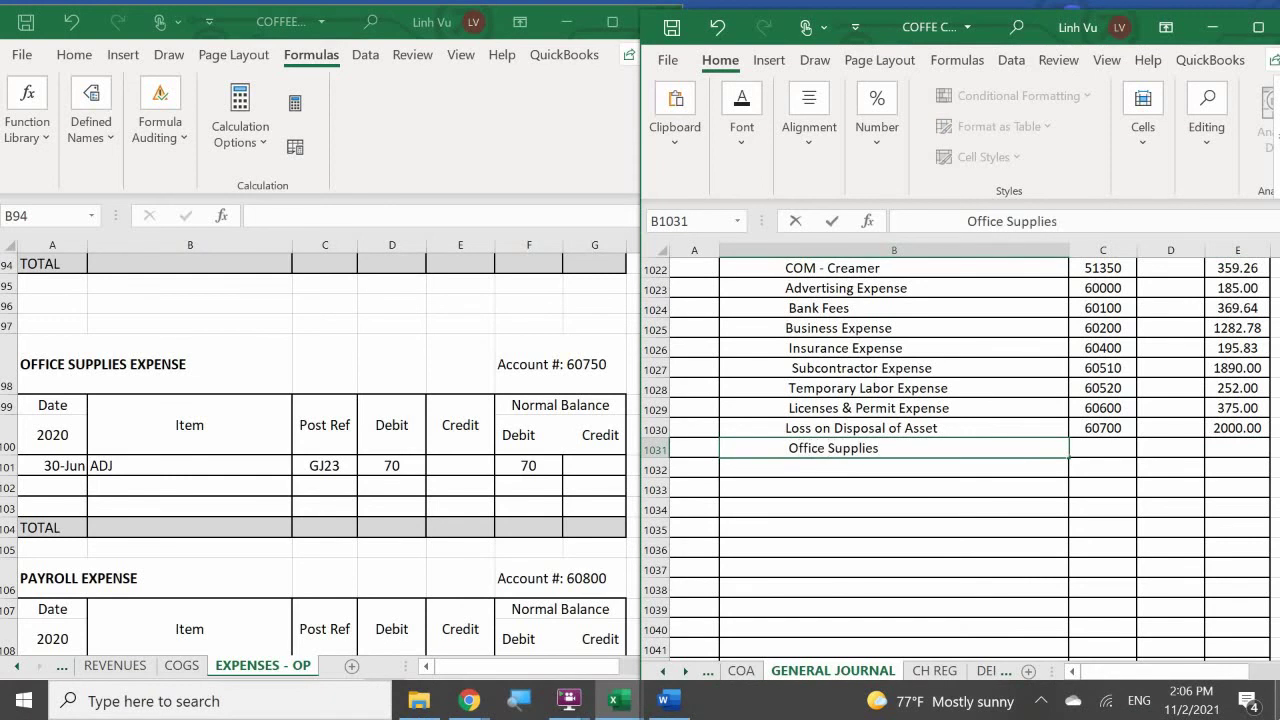
type(" Expense")
key("Tab")
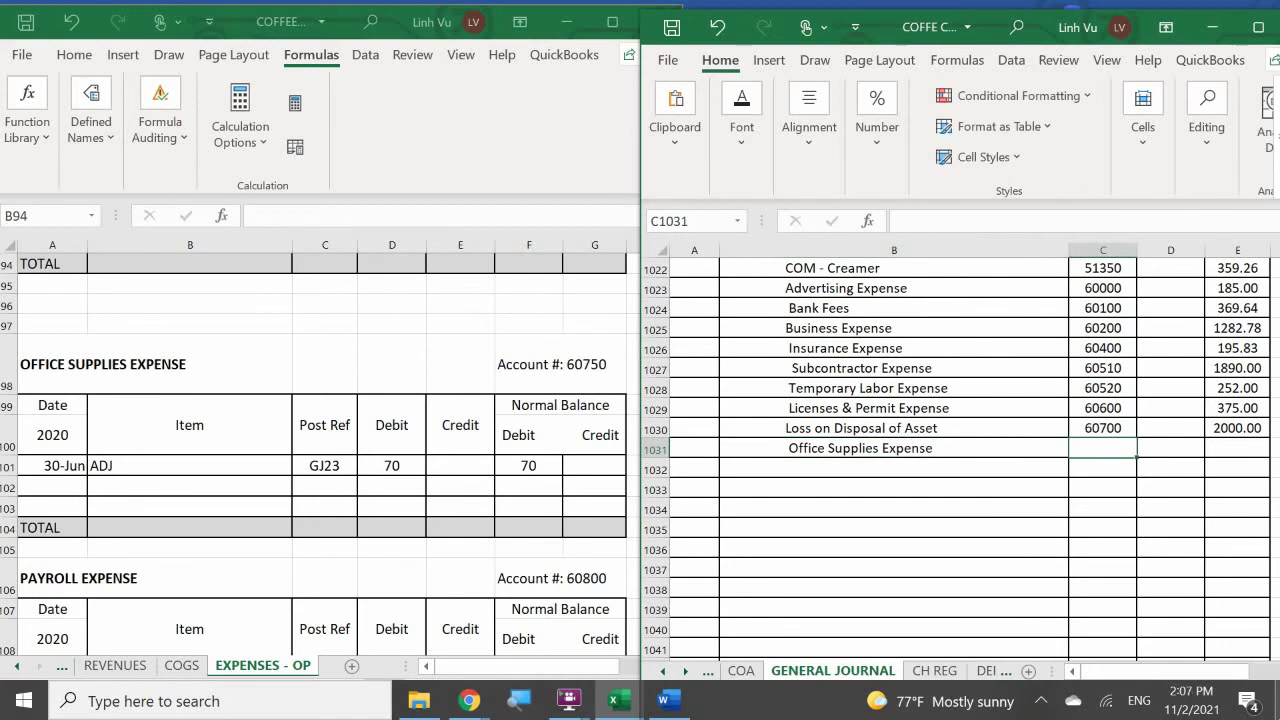
Give the Office Supplies Expense journal line the PR 60750 and a credit of 70
type("60750")
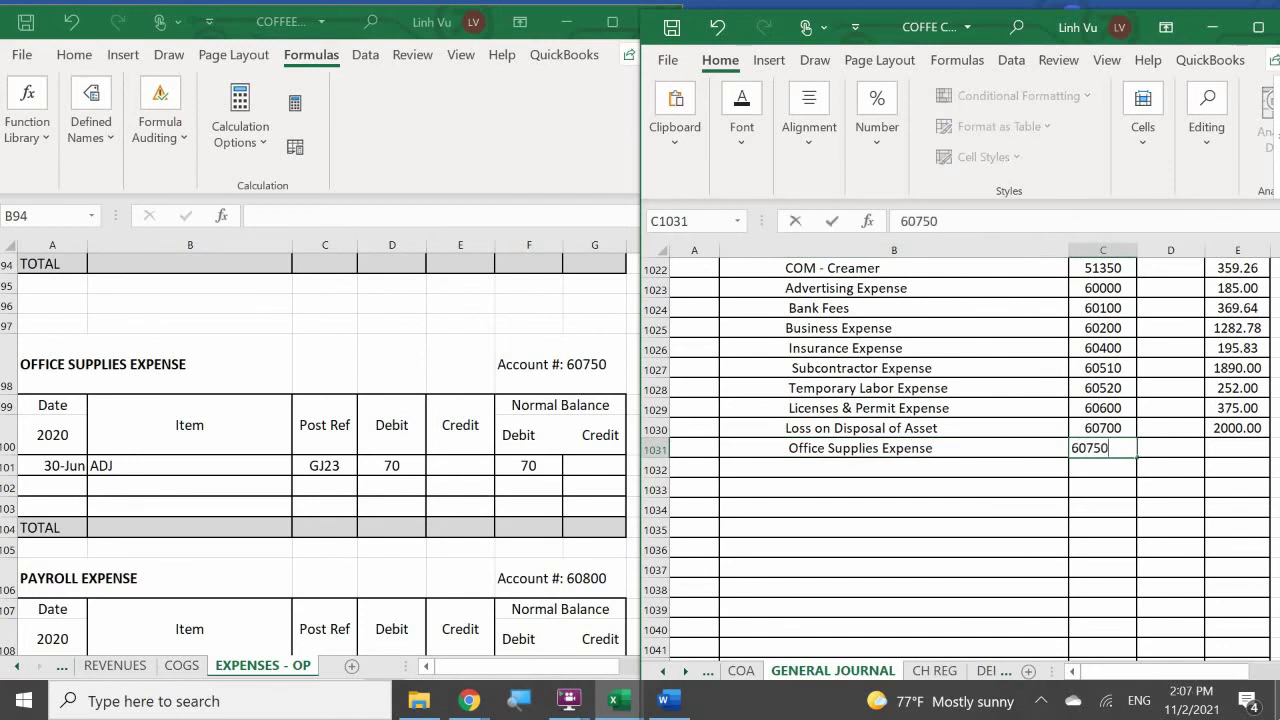
key("Tab")
key("Tab")
type("70")
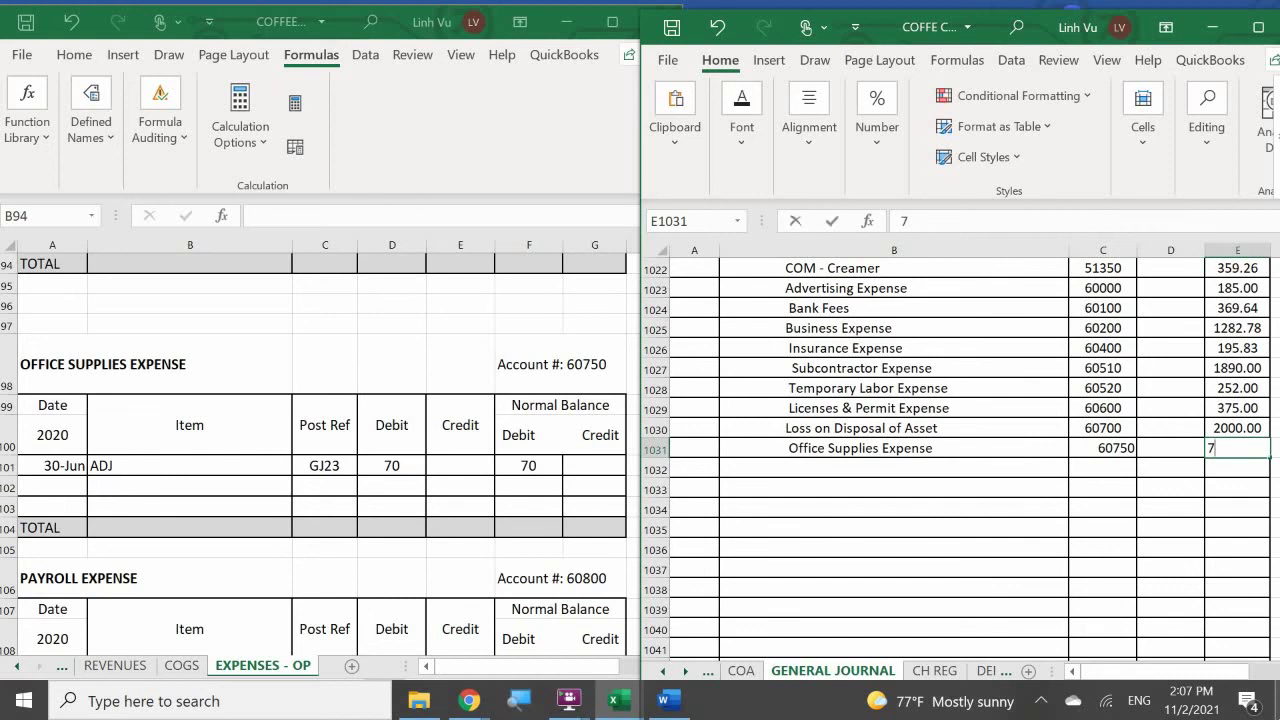
key("Return")
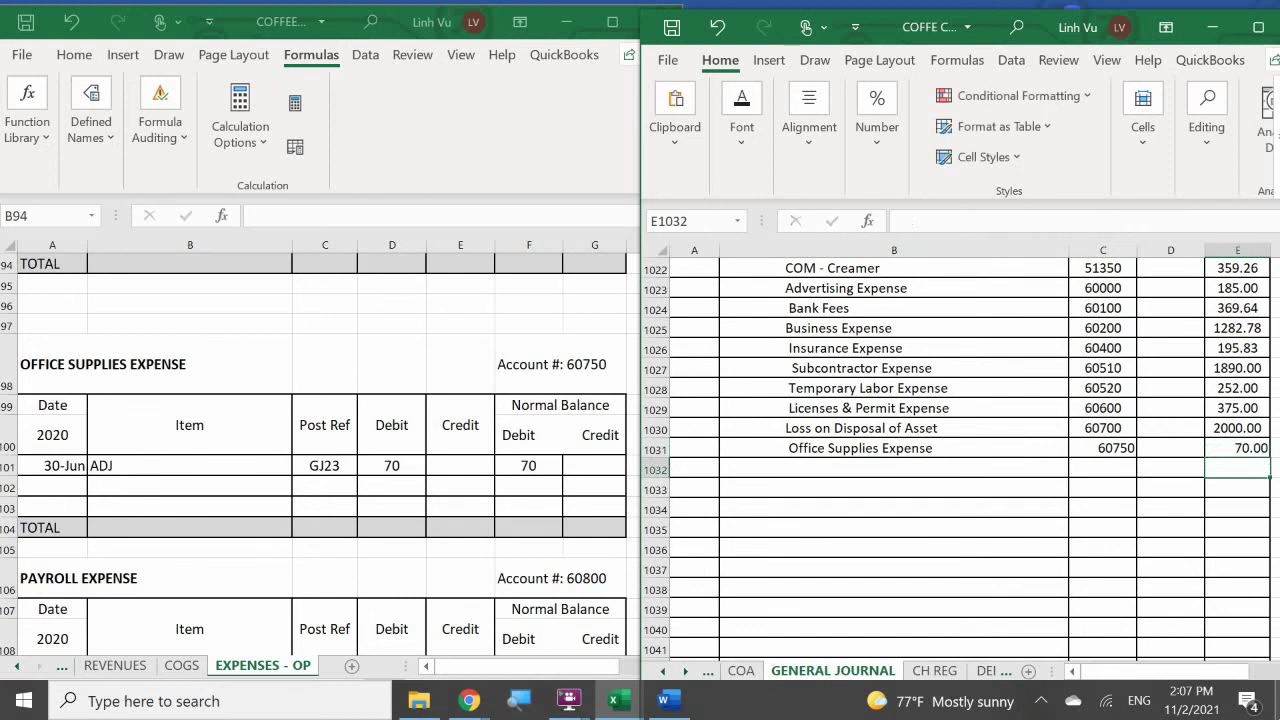
Start a closing row in the Office Supplies Expense ledger dated 6/30 with the item CLOSE
left_click(50, 488)
type("6/")
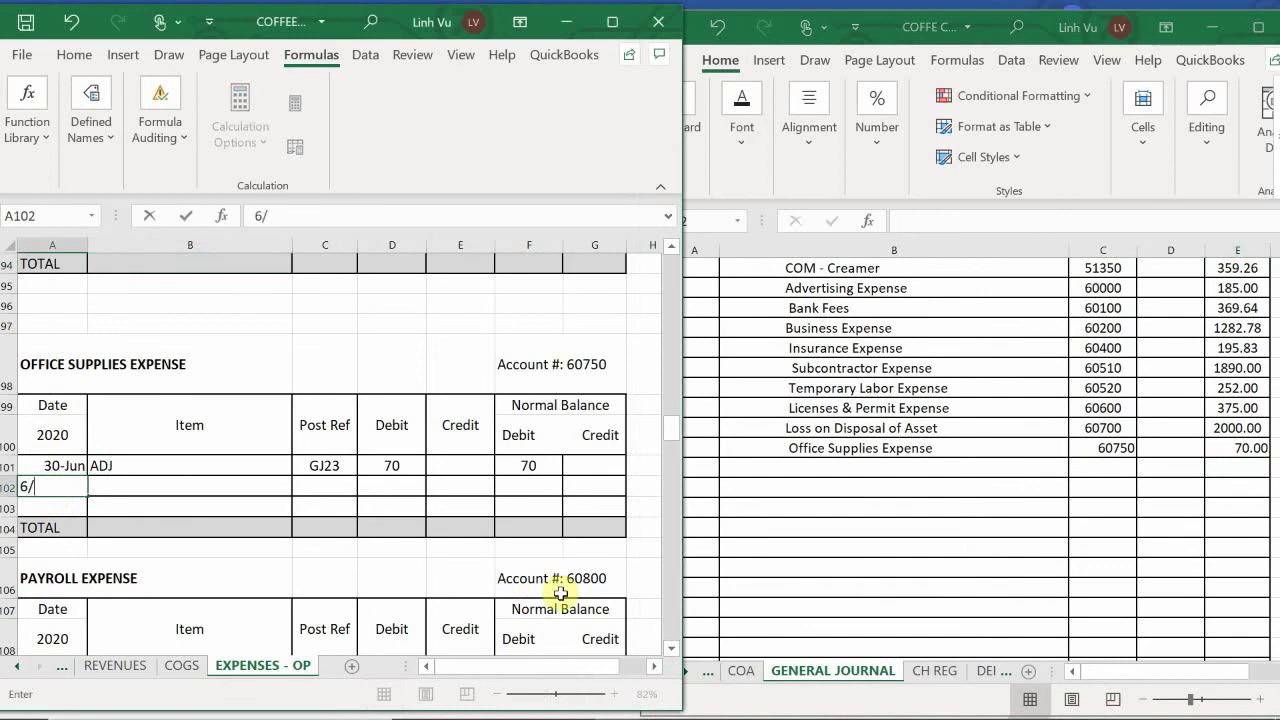
type("30")
key("Tab")
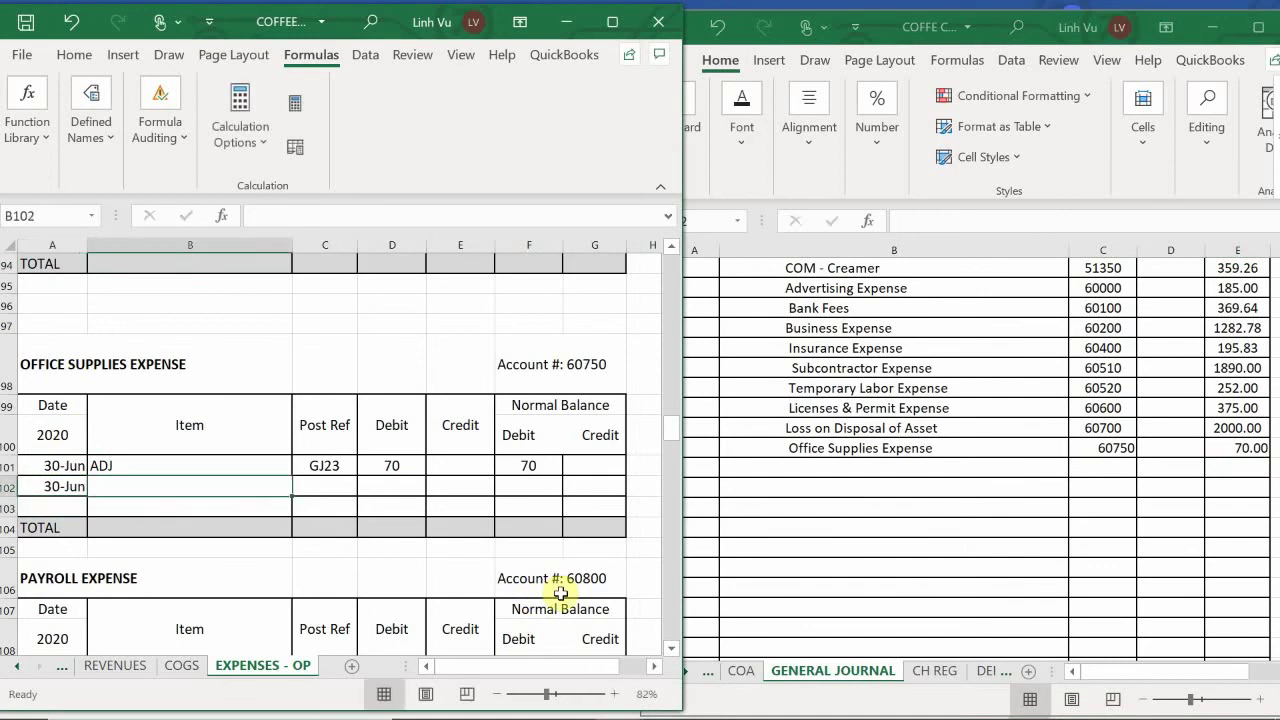
type("CLOSE")
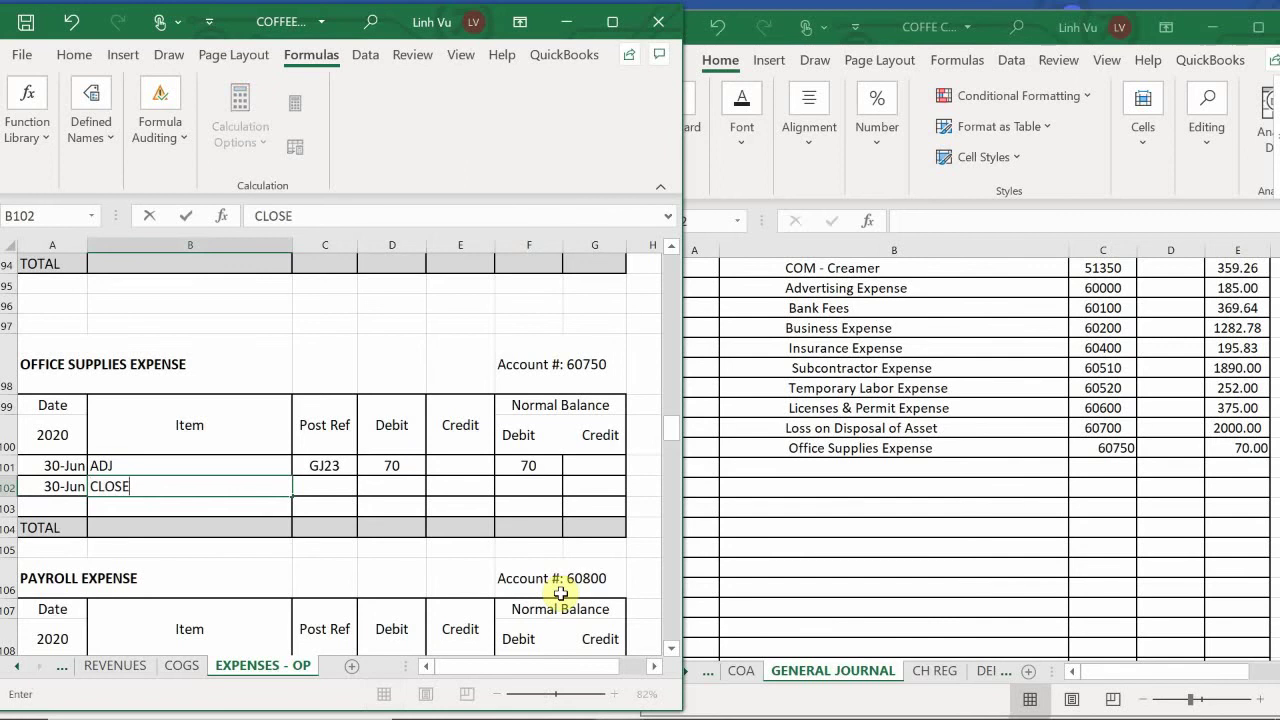
key("Tab")
Give the Office Supplies Expense closing row the post reference GJ25 and a credit of 70
type("GJ")
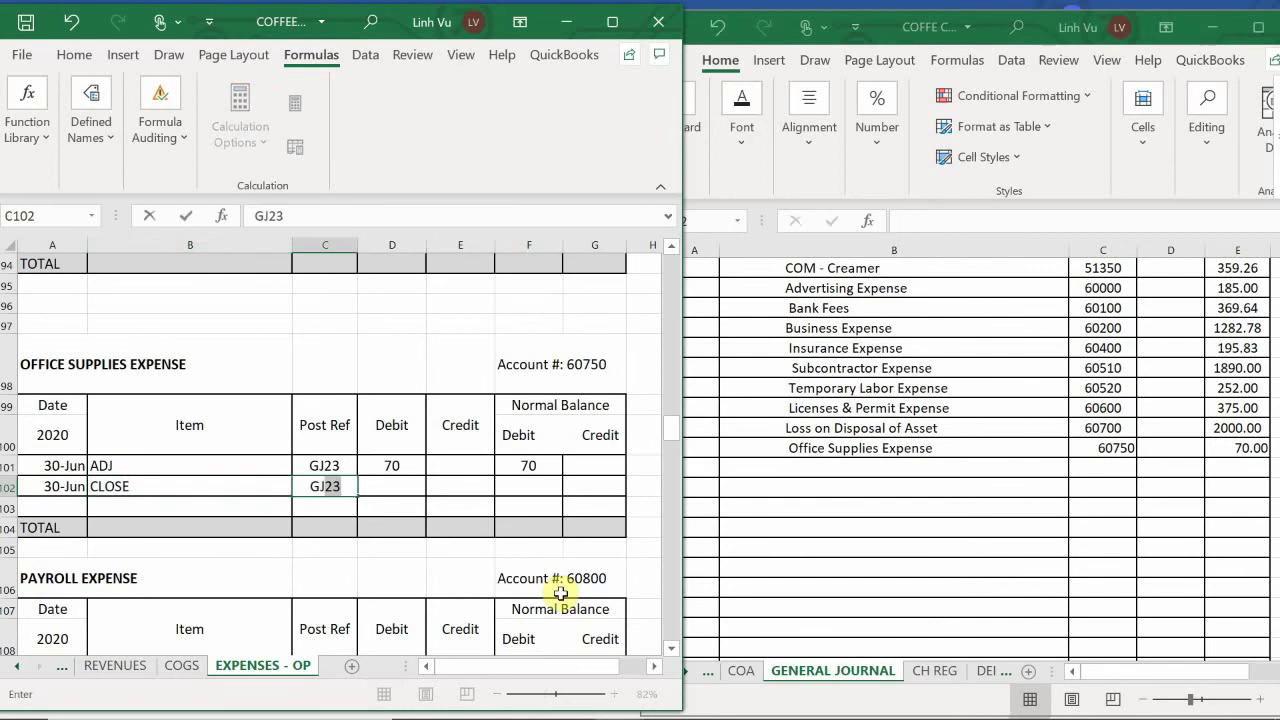
type("25")
key("Tab")
key("Tab")
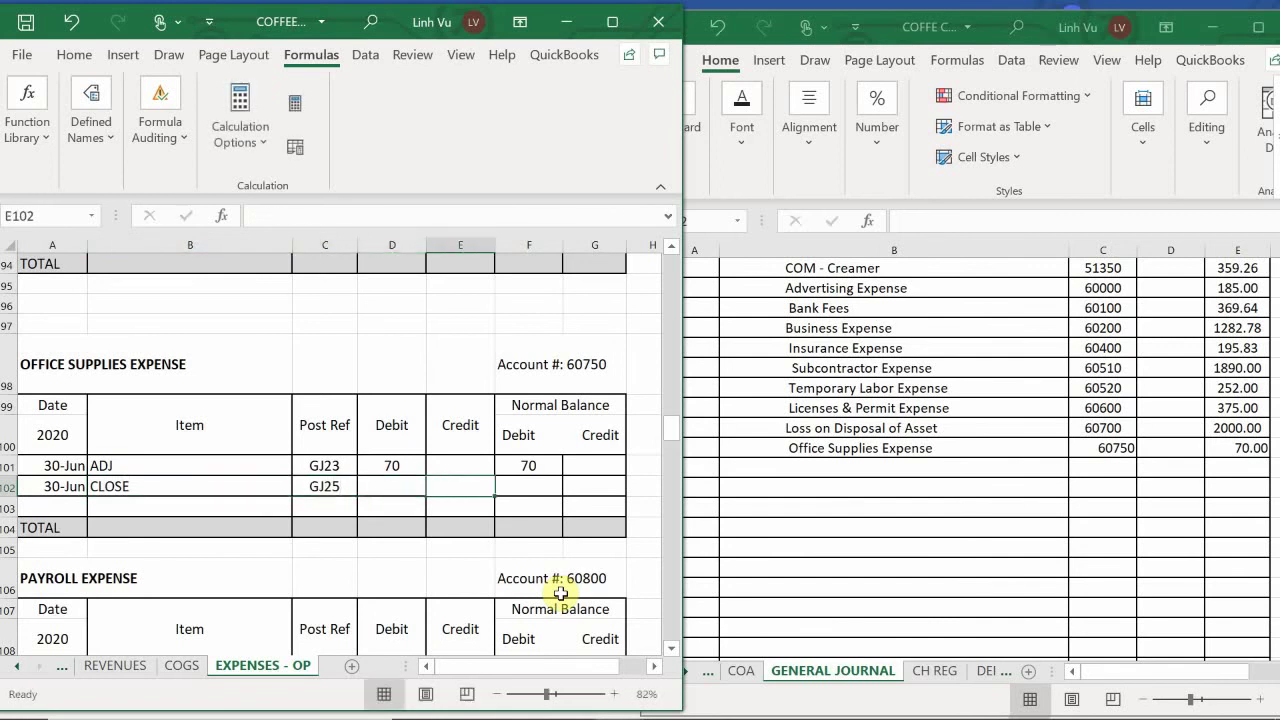
type("70")
key("Return")
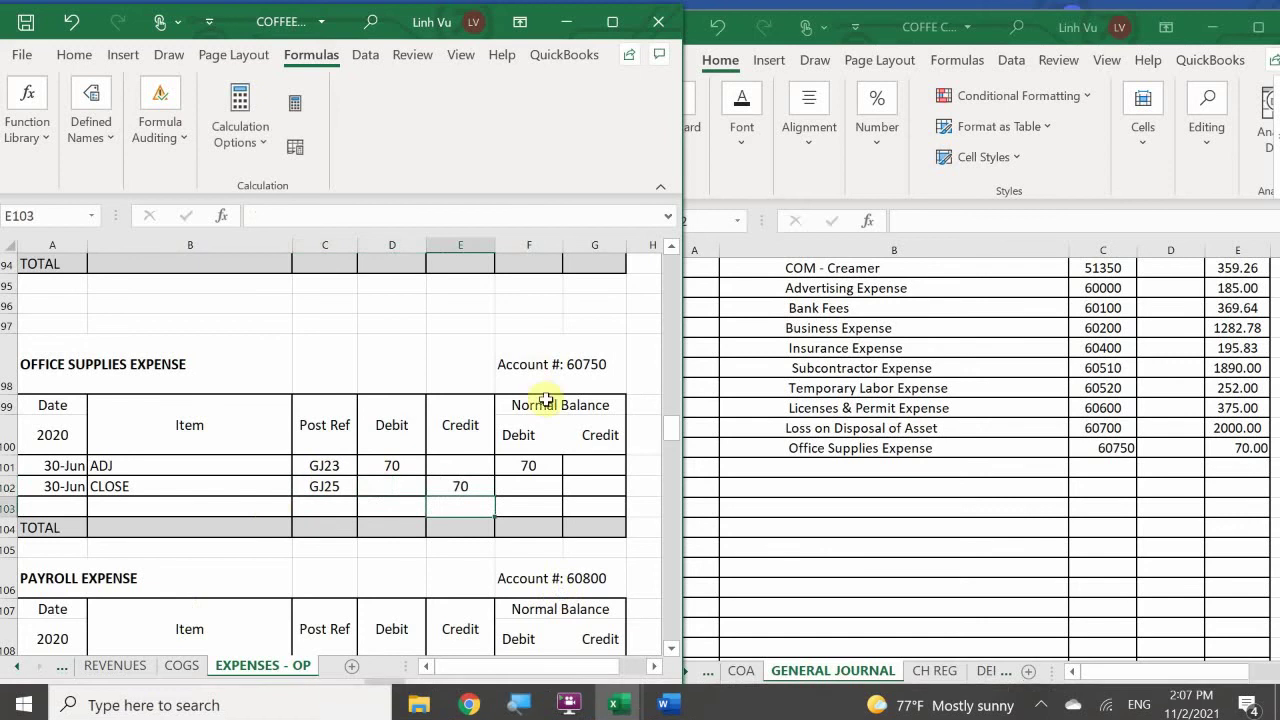
Calculate the debit balance of the Office Supplies Expense closing row as =F101+D102-E102
left_click(528, 466)
left_click_drag(562, 476, 550, 482)
left_click(545, 486)
type("=")
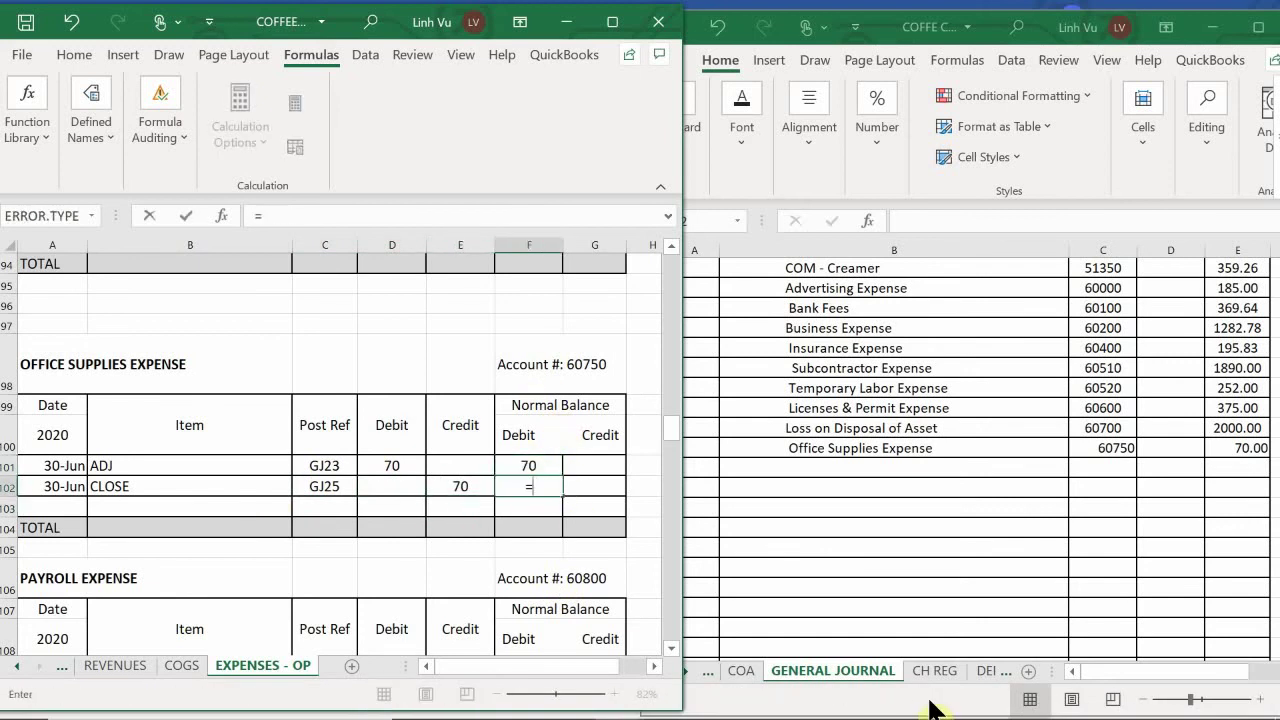
key("Up")
type("+")
key("Left")
key("Left")
type("-")
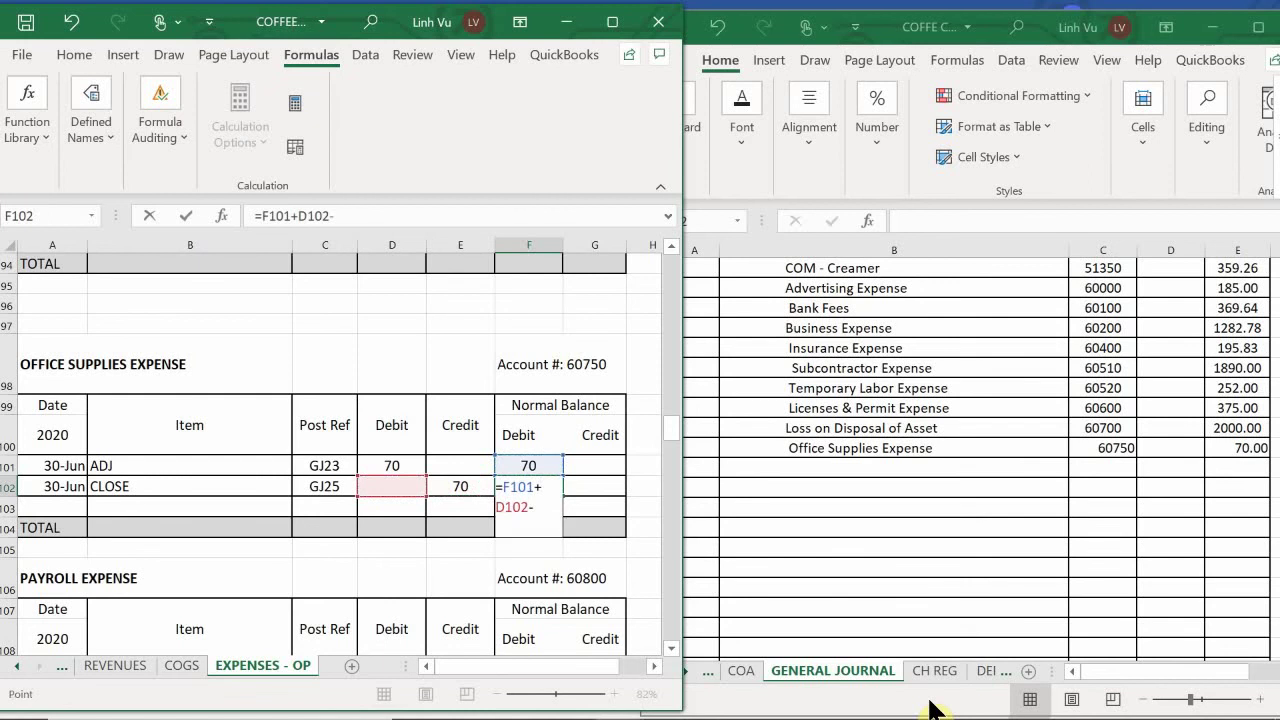
key("Right")
key("Return")
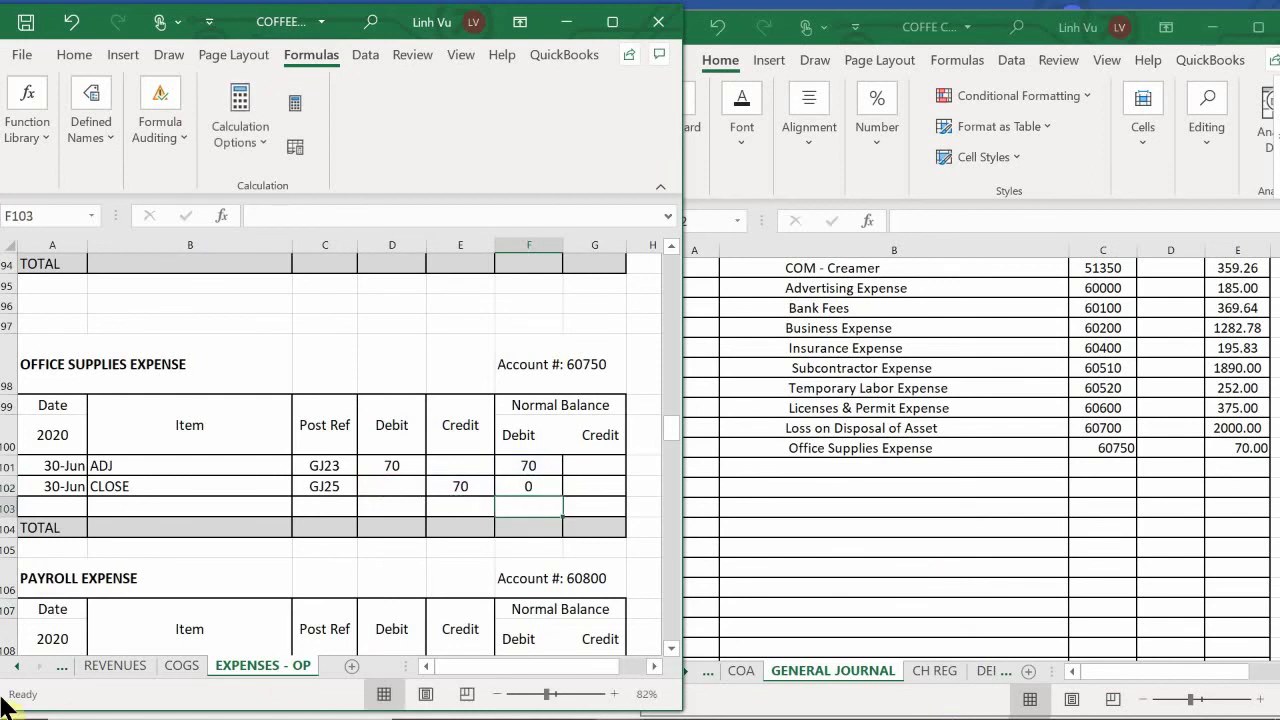
Add Salaries & Wages Expense as the next indented description line in row 1032 of the general journal
left_click(310, 502)
scroll(310, 497, "down", 2)
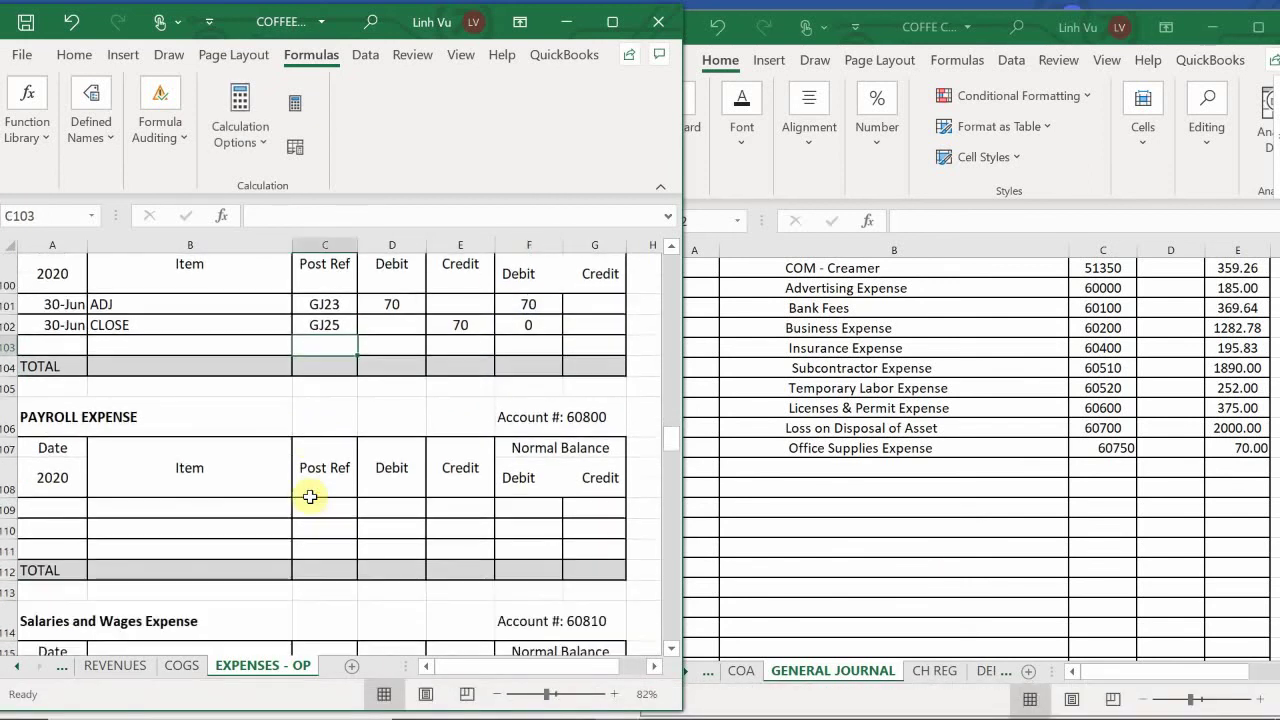
scroll(310, 497, "down", 3)
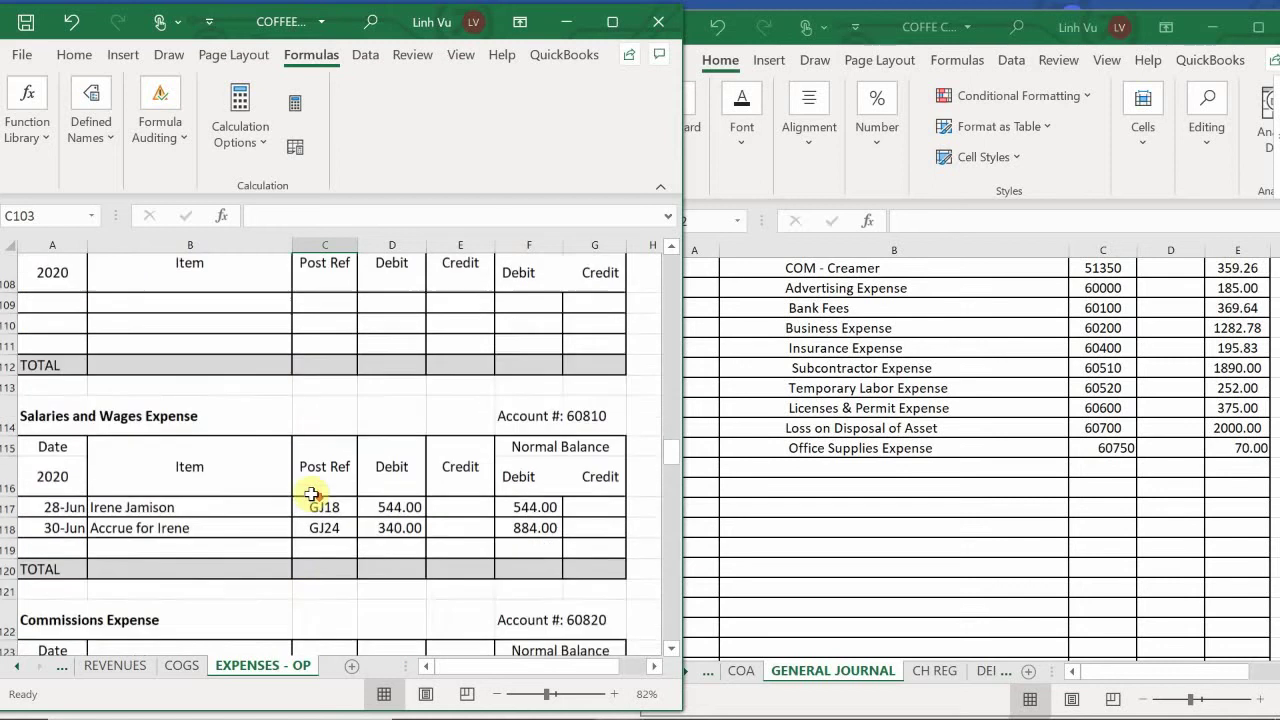
scroll(311, 494, "down", 2)
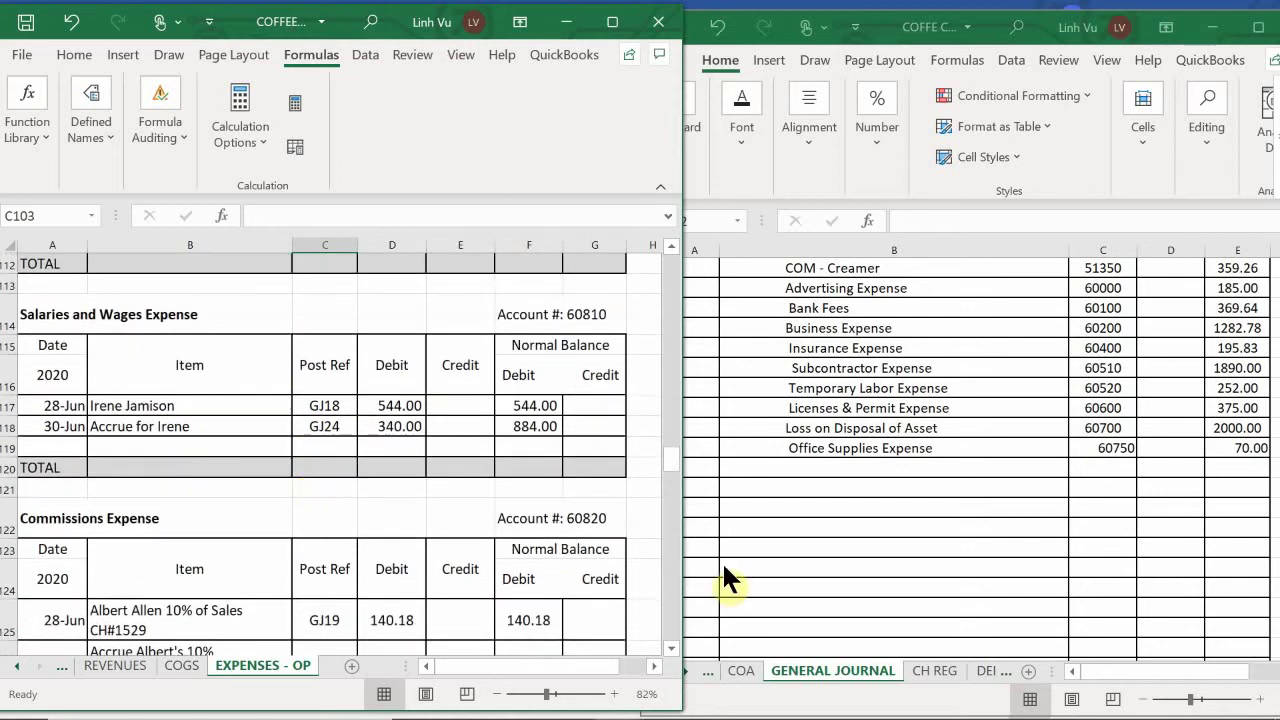
left_click(770, 468)
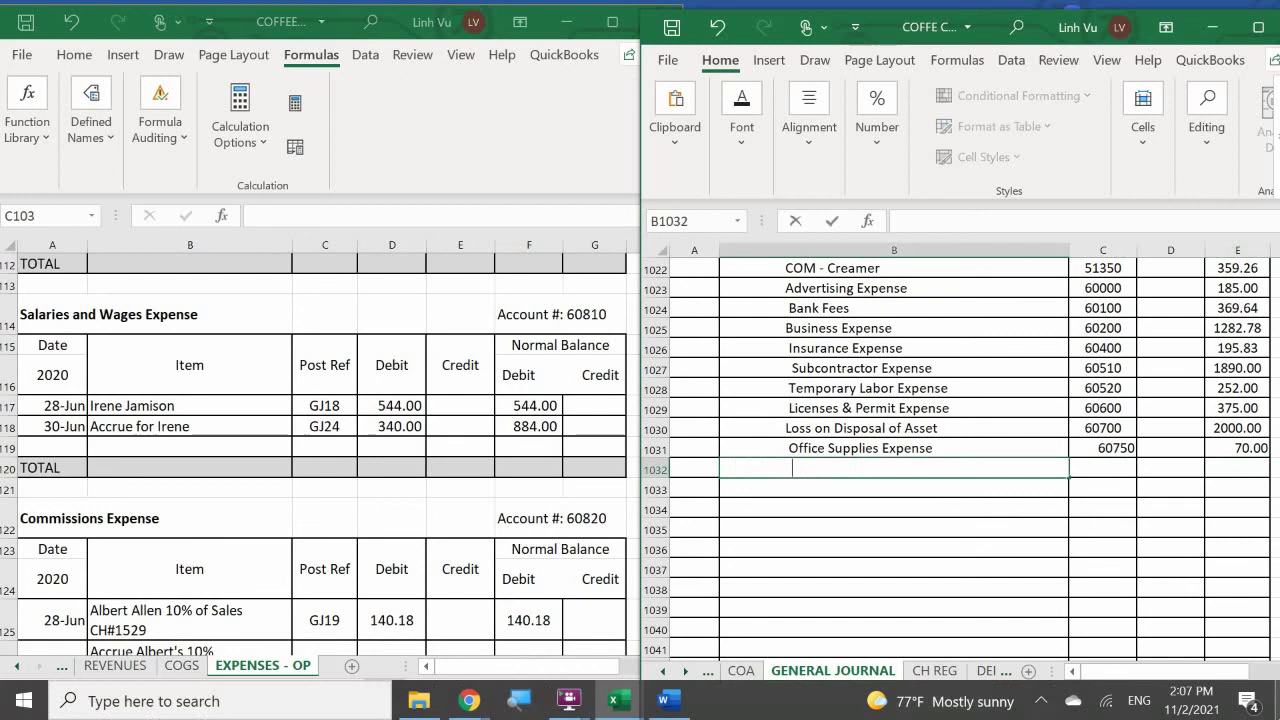
type("Salaries & WE")
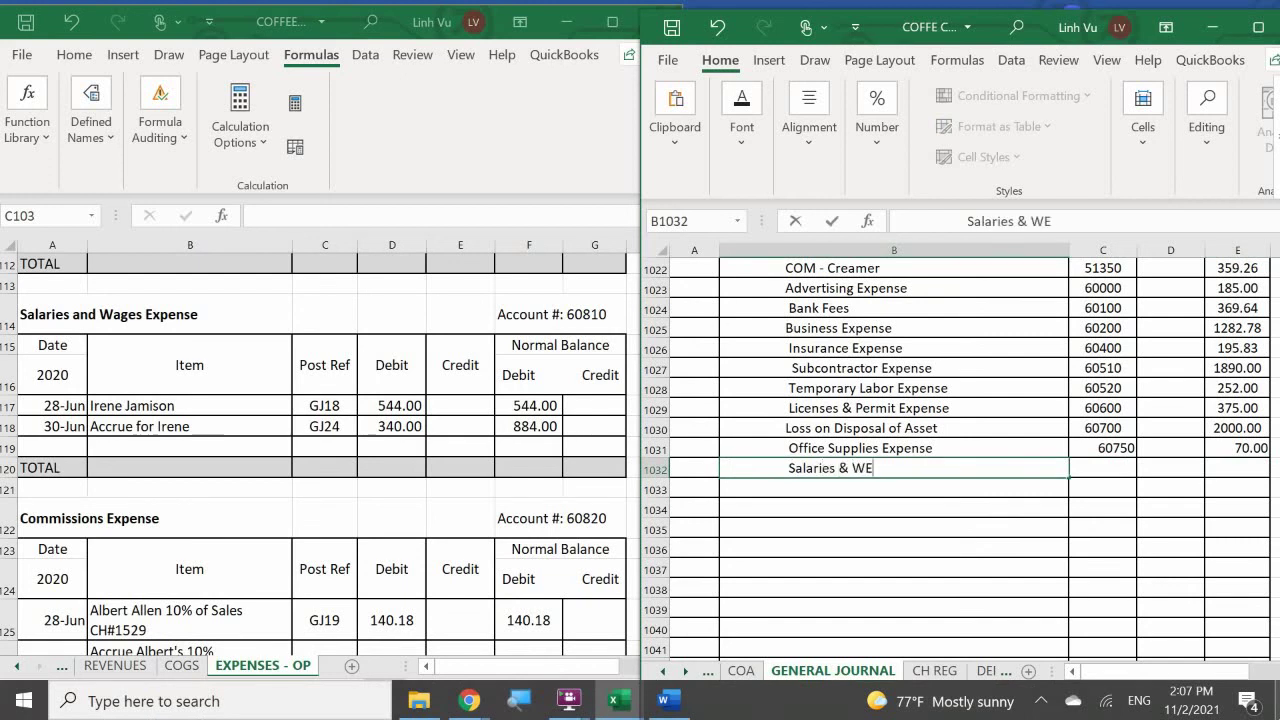
key("BackSpace")
key("BackSpace")
key("BackSpace")
key("BackSpace")
type("&")
key("BackSpace")
type("& Wag")
key("BackSpace")
key("BackSpace")
type("ages Expense")
key("Tab")
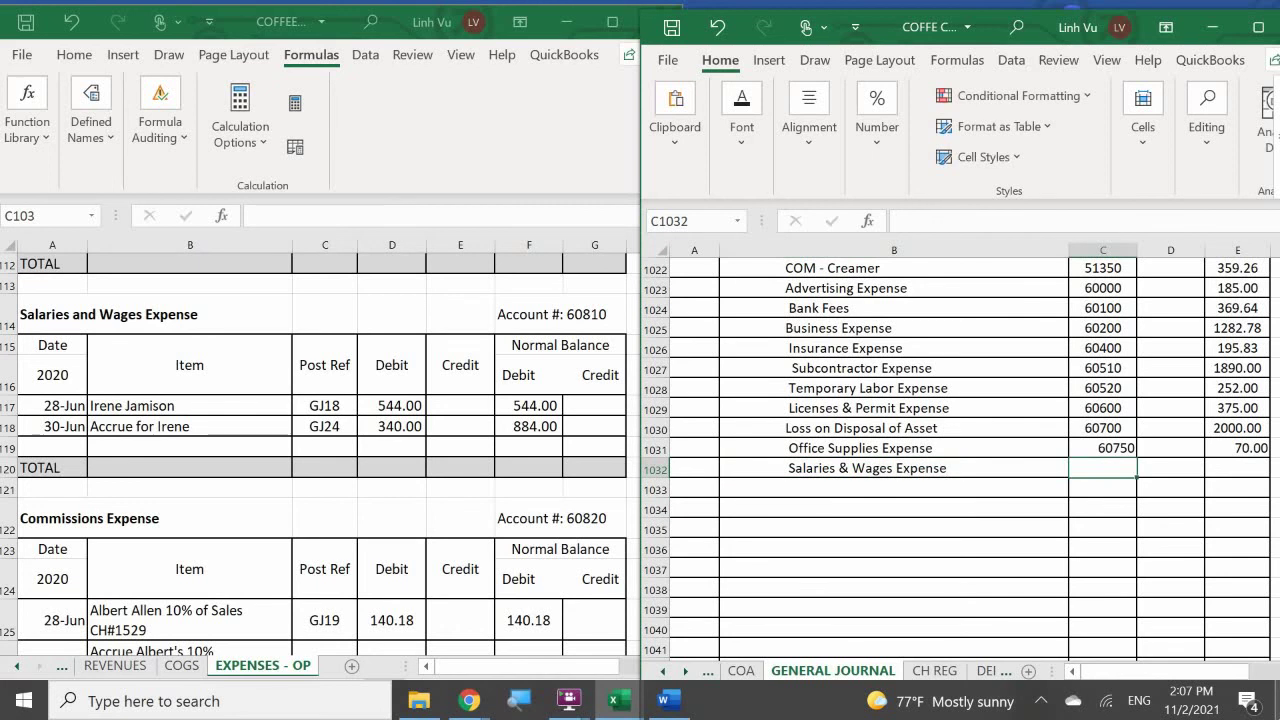
Give the Salaries & Wages Expense journal line the PR 60810 and a credit of 884
type("60810")
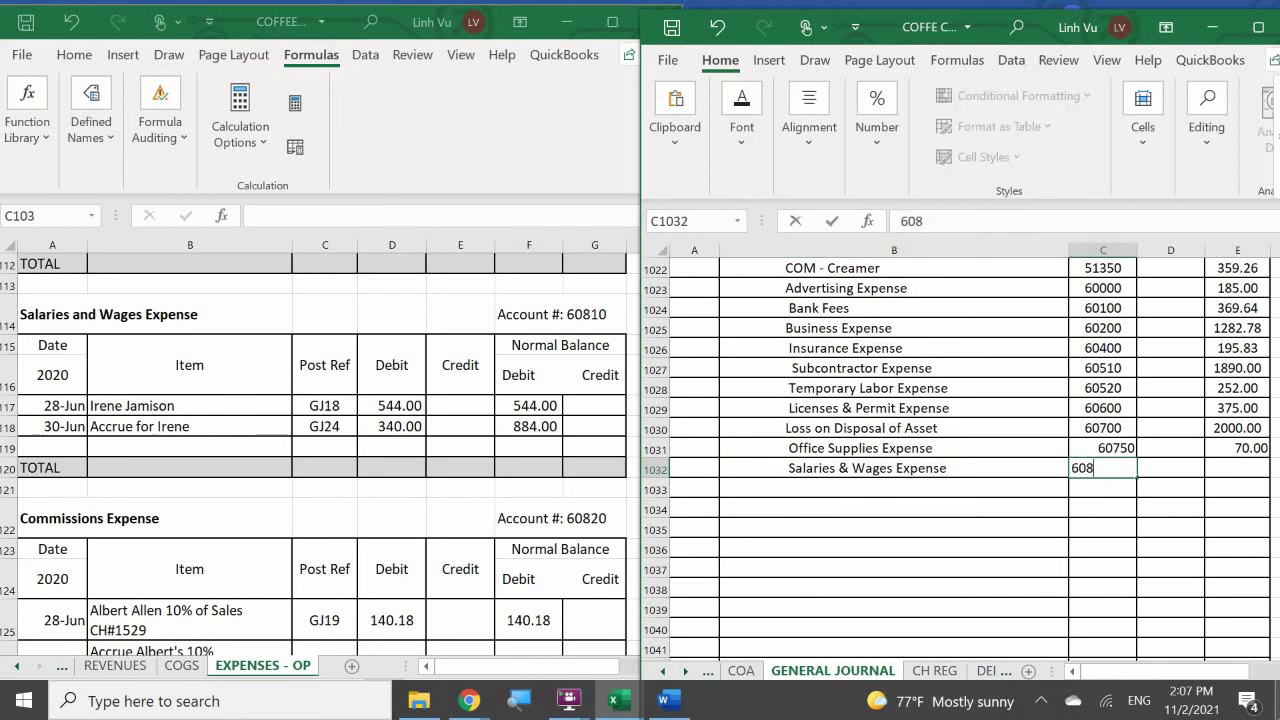
key("Tab")
key("Tab")
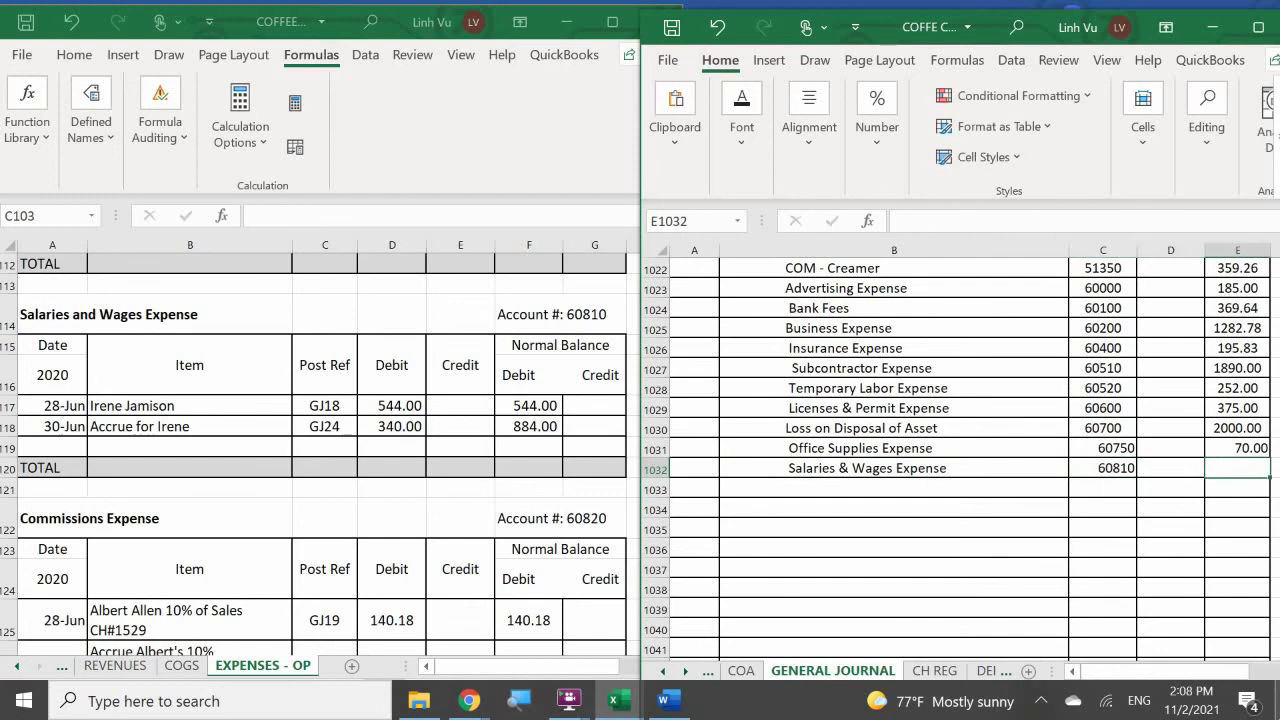
type("884")
key("Return")
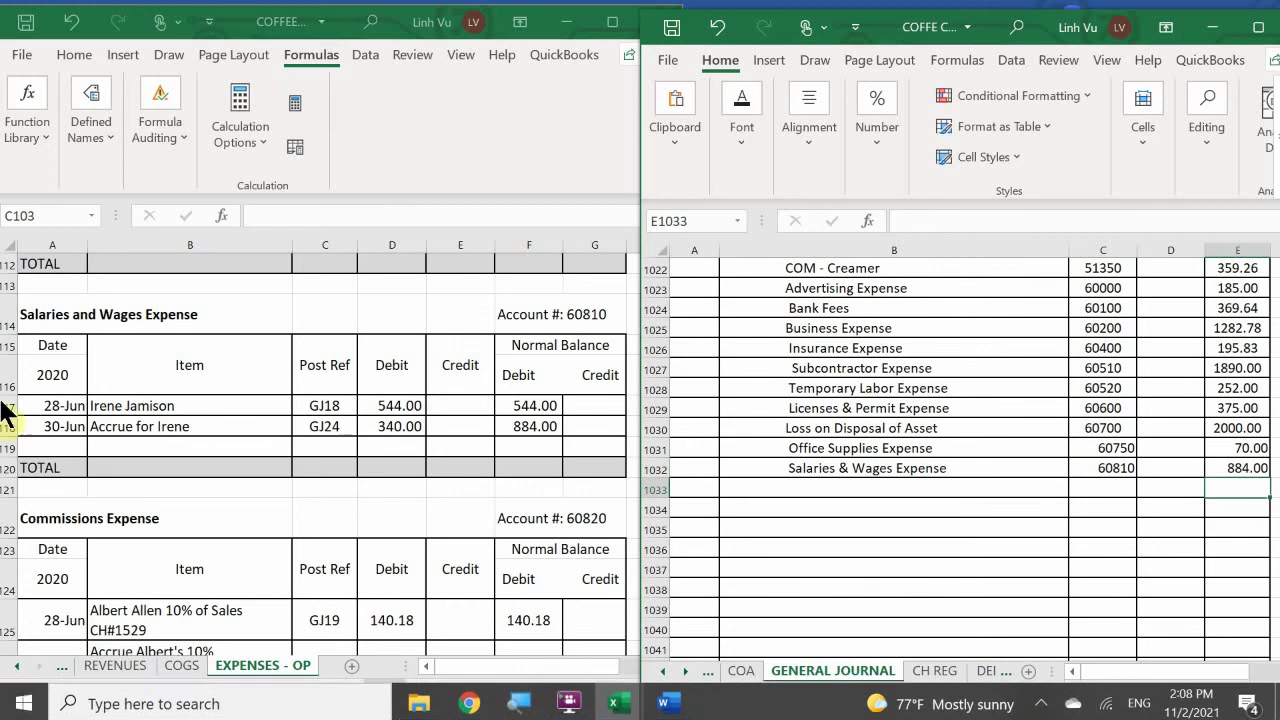
Start a closing row in the Salaries and Wages Expense ledger dated 6/30 with the item CLOSE
left_click(56, 448)
left_click(56, 448)
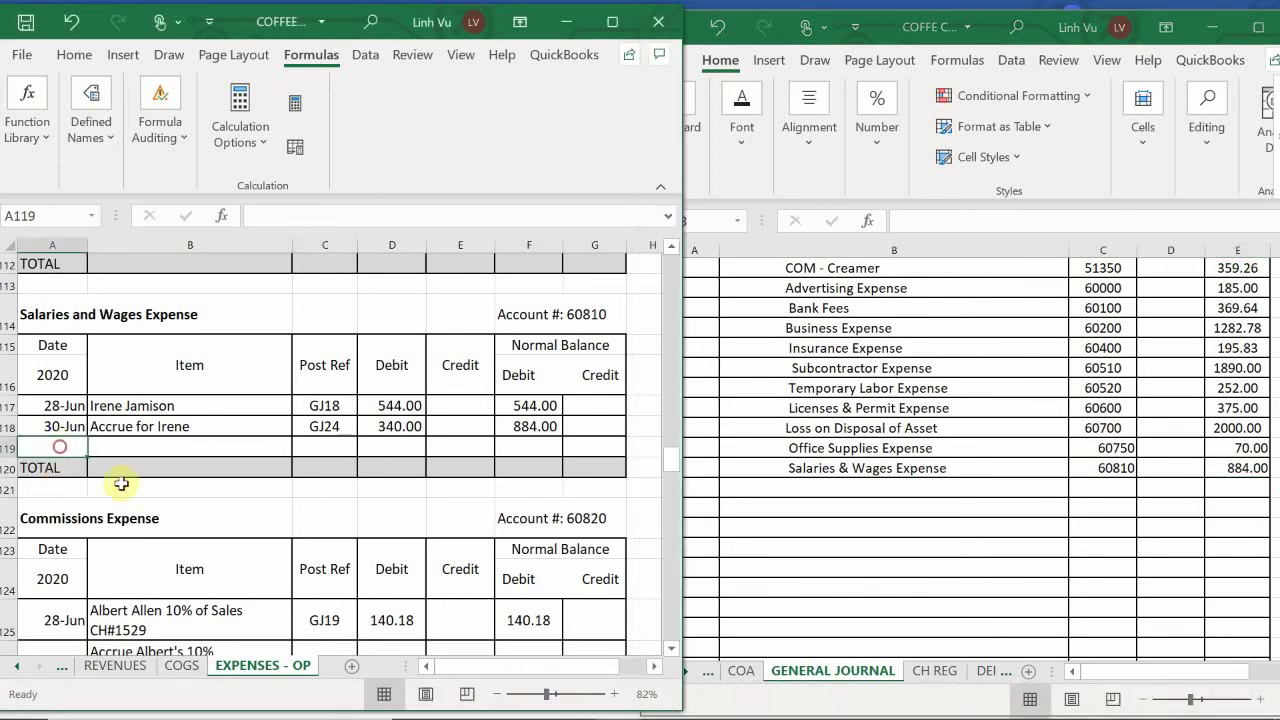
type("6/30")
key("Tab")
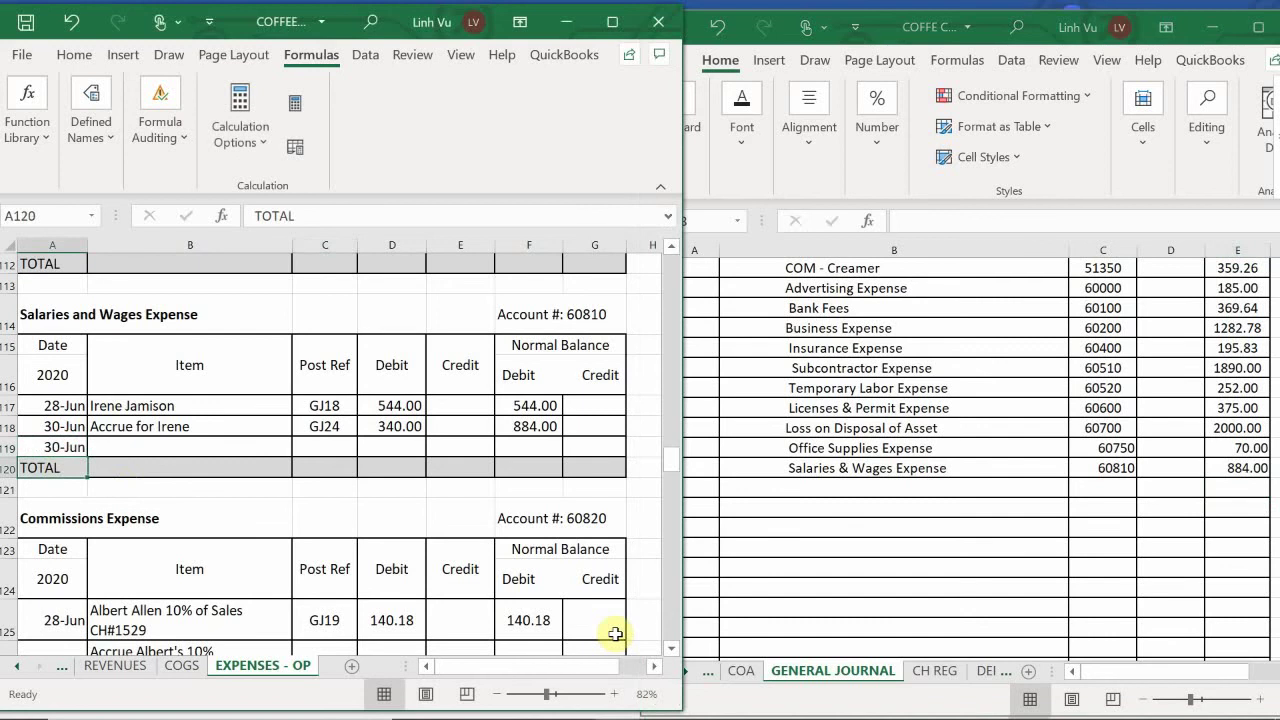
type("CLOSE")
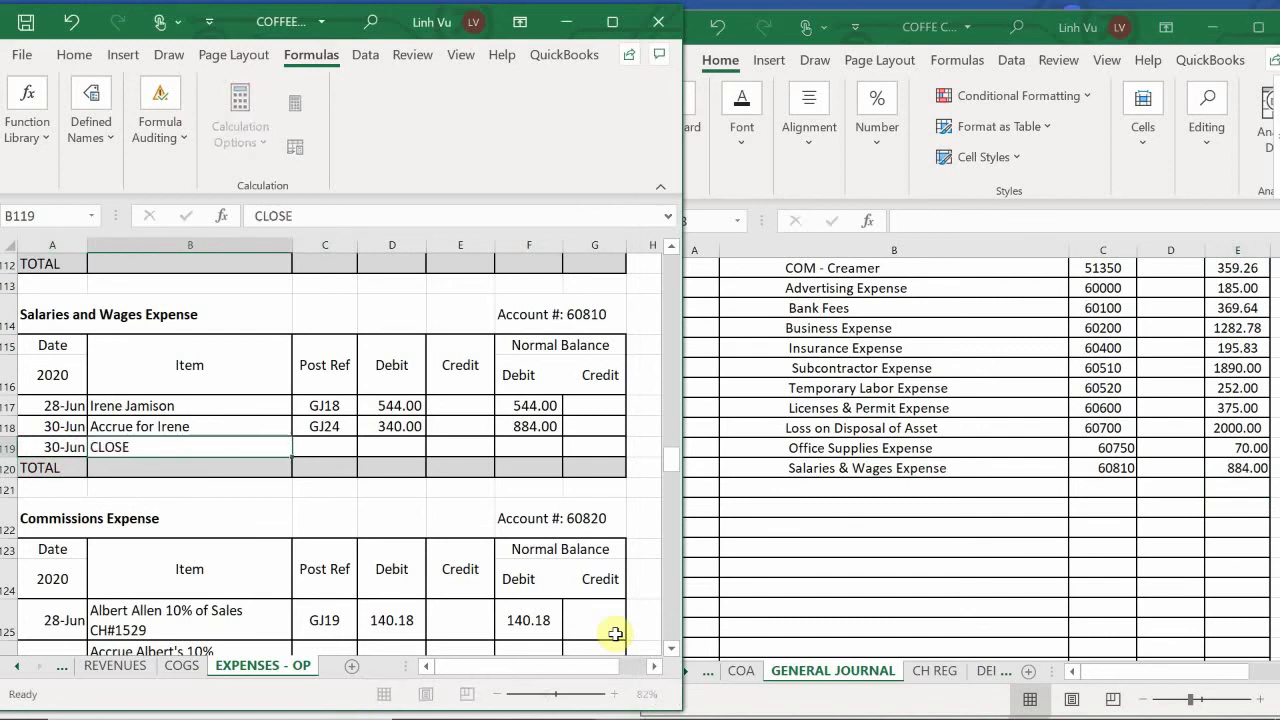
key("Tab")
Give the Salaries and Wages Expense closing row the post reference GJ25 and a credit of 884
type("GJ25")
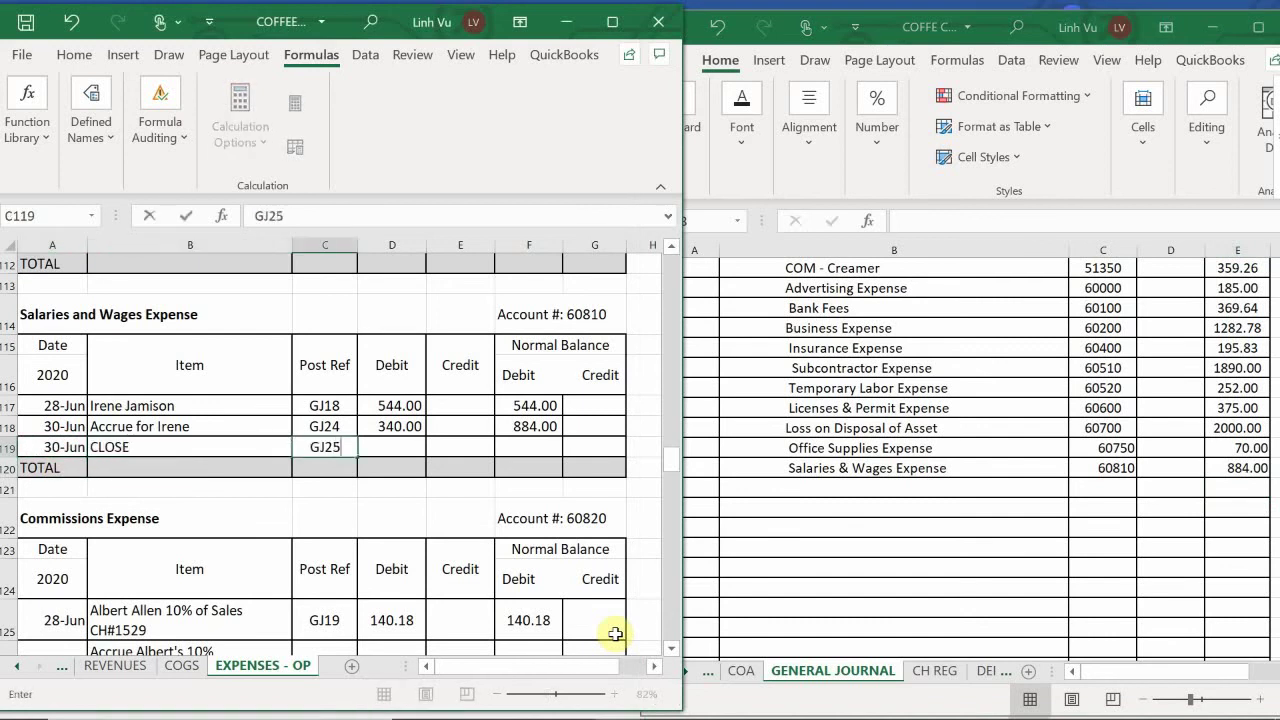
key("Tab")
key("Tab")
type("884")
key("Return")
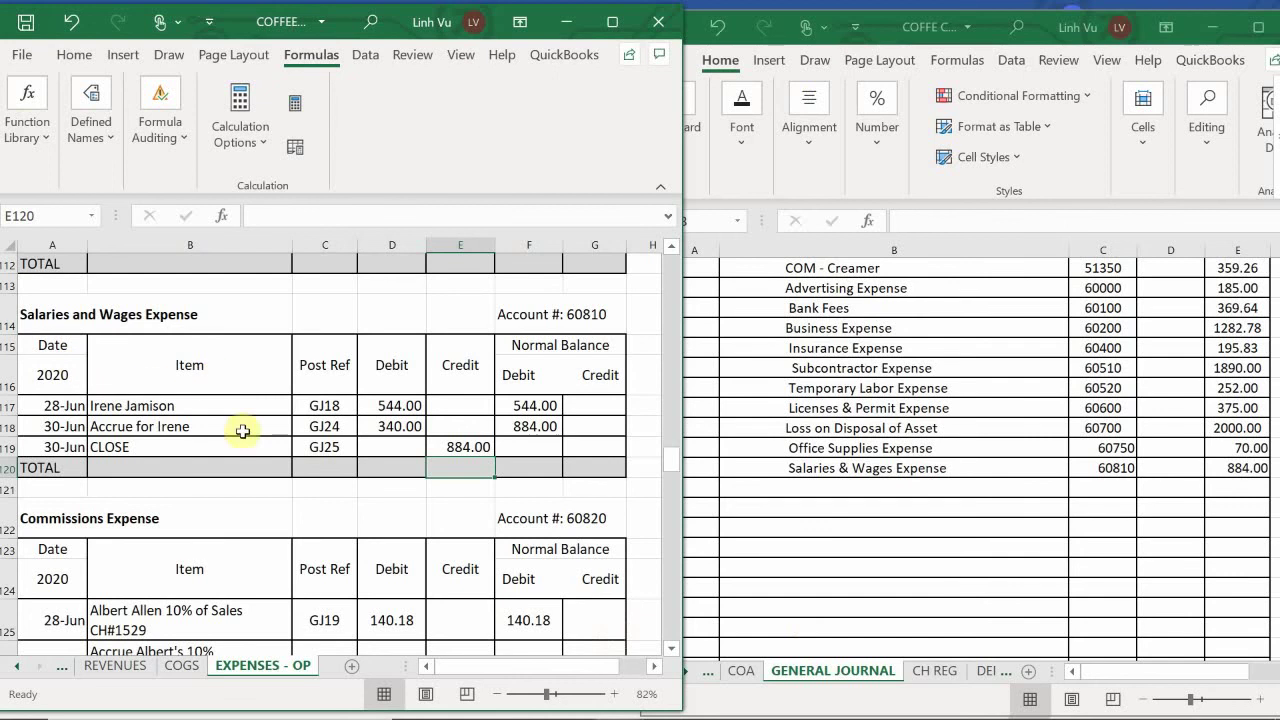
Add Commissions Expense as the next indented description line in row 1033 of the general journal
scroll(257, 447, "down", 2)
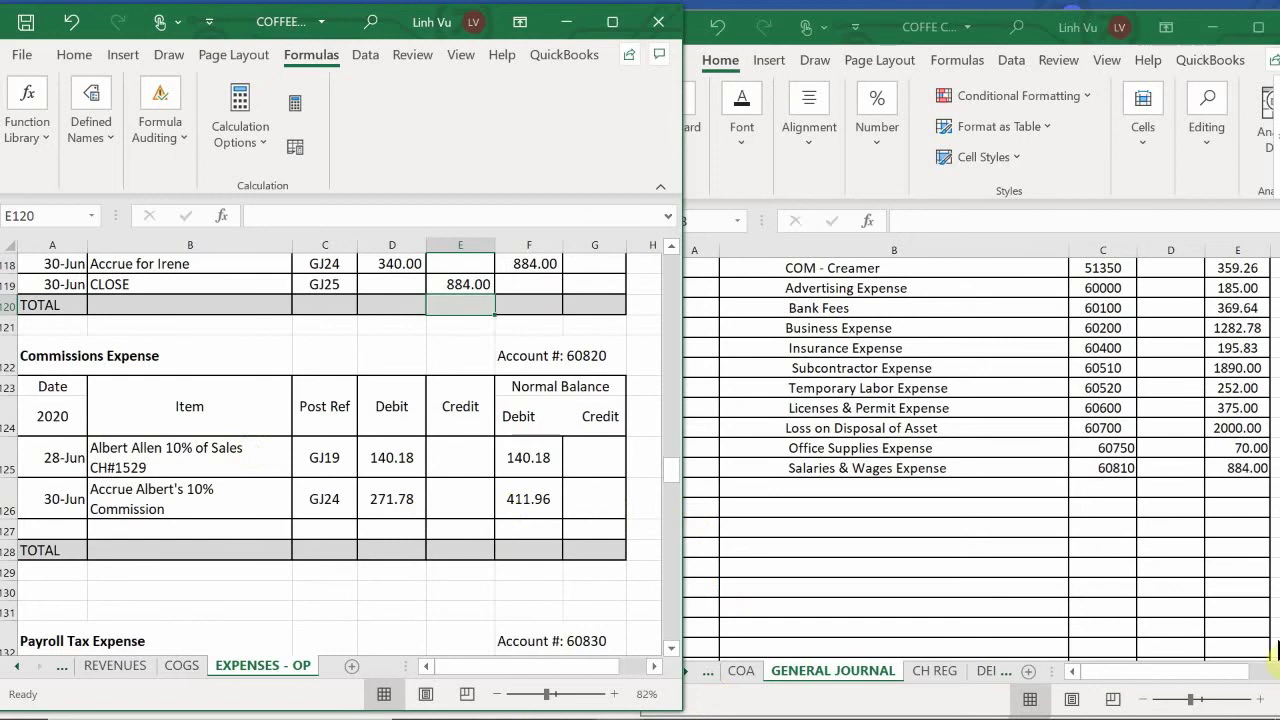
left_click(768, 488)
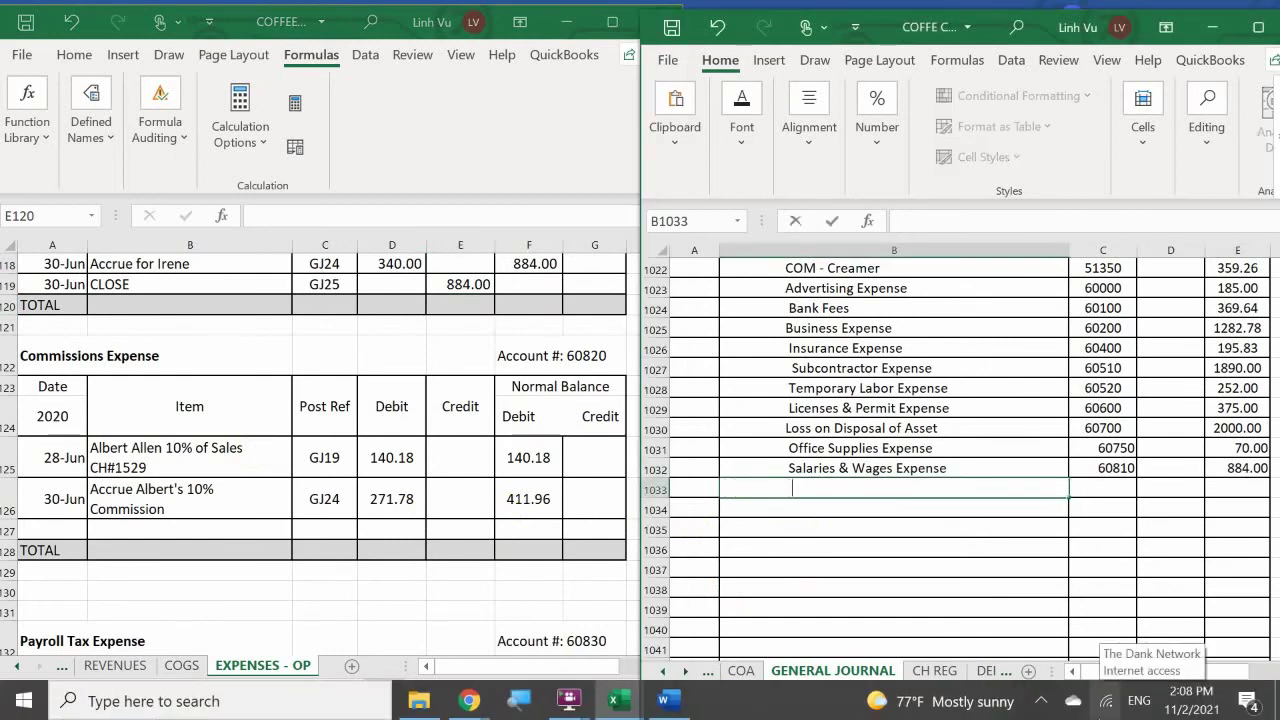
type("Commisssi")
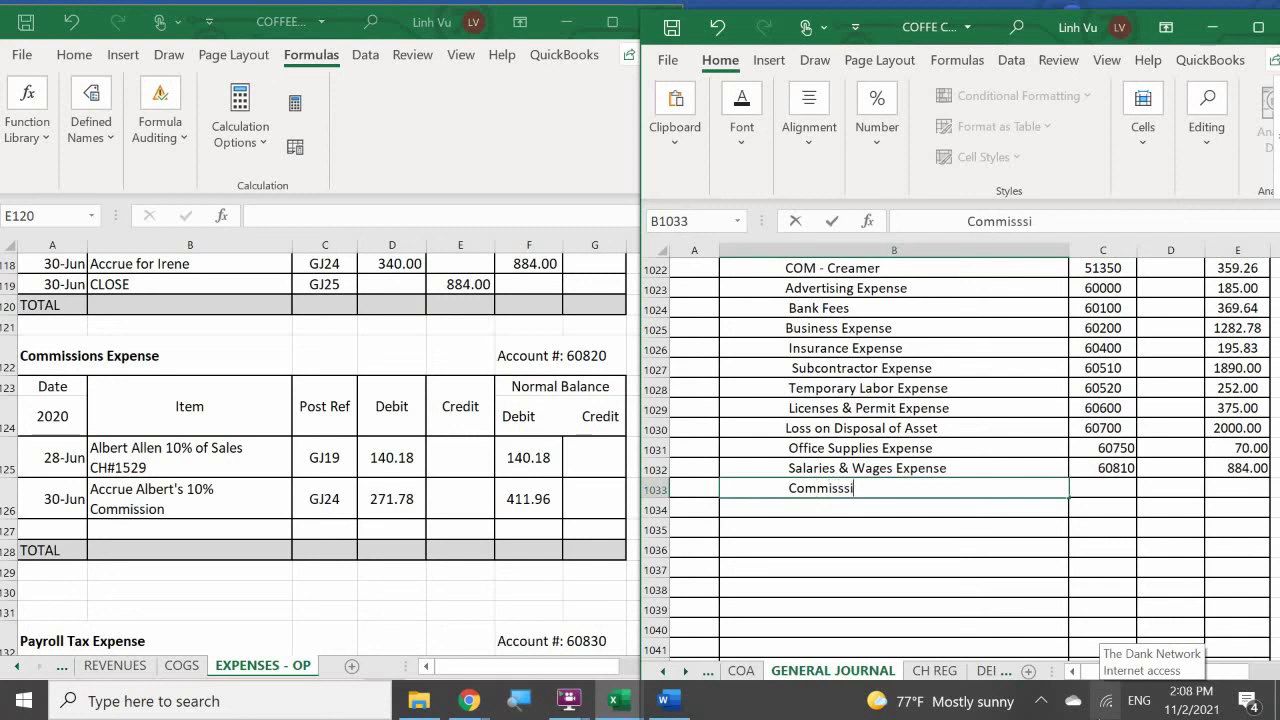
key("BackSpace")
key("BackSpace")
type("ions Expense")
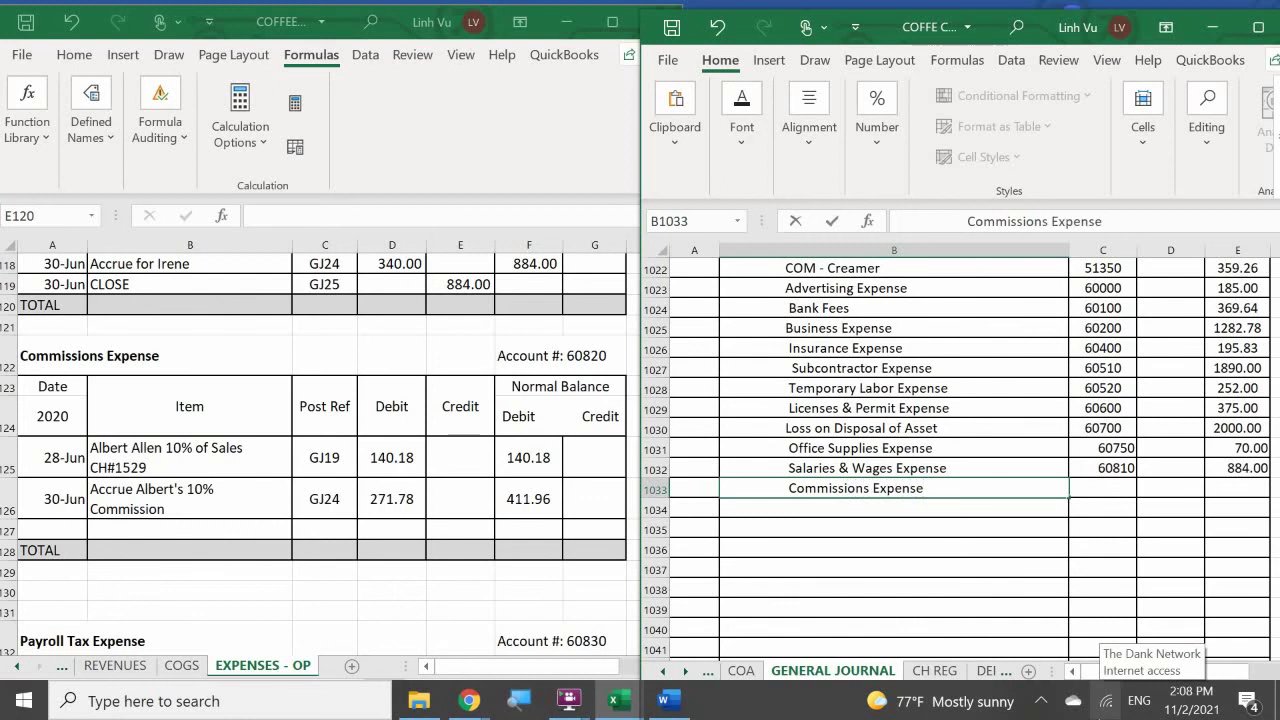
key("Tab")
Give the Commissions Expense journal line the PR 60820 and a credit of 411.96
type("60820")
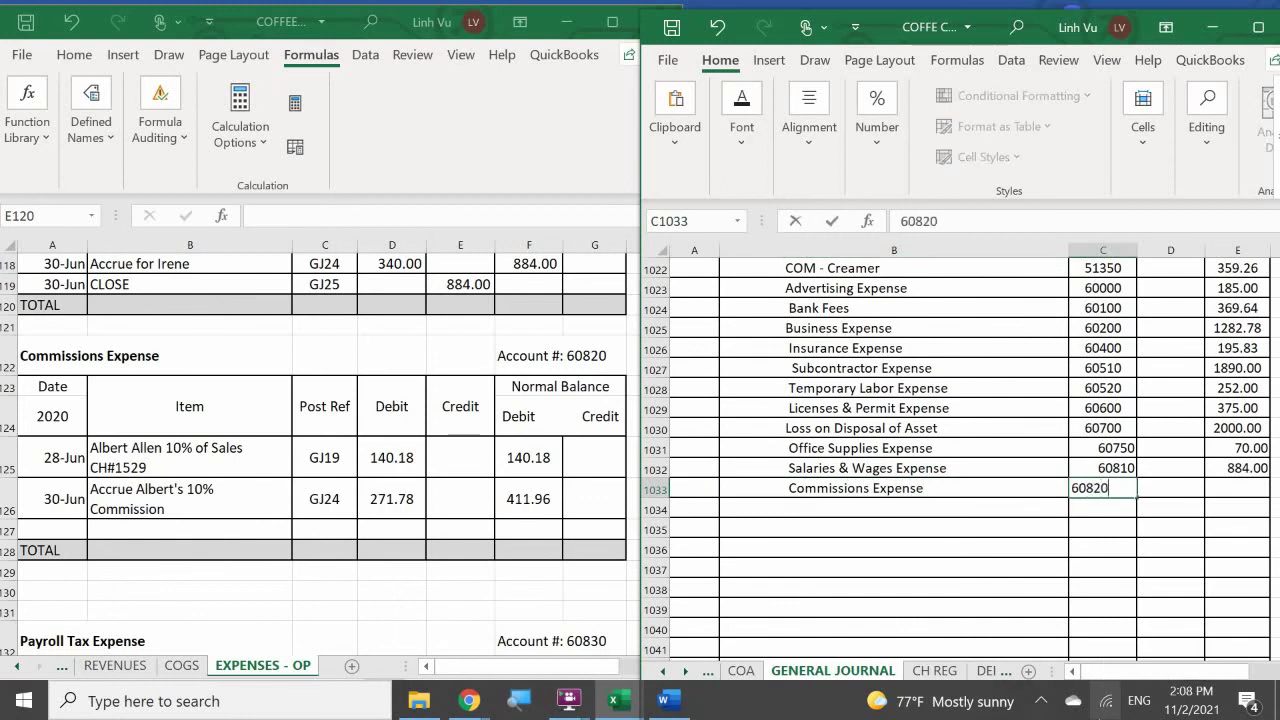
key("Down")
key("Right")
key("Up")
key("Right")
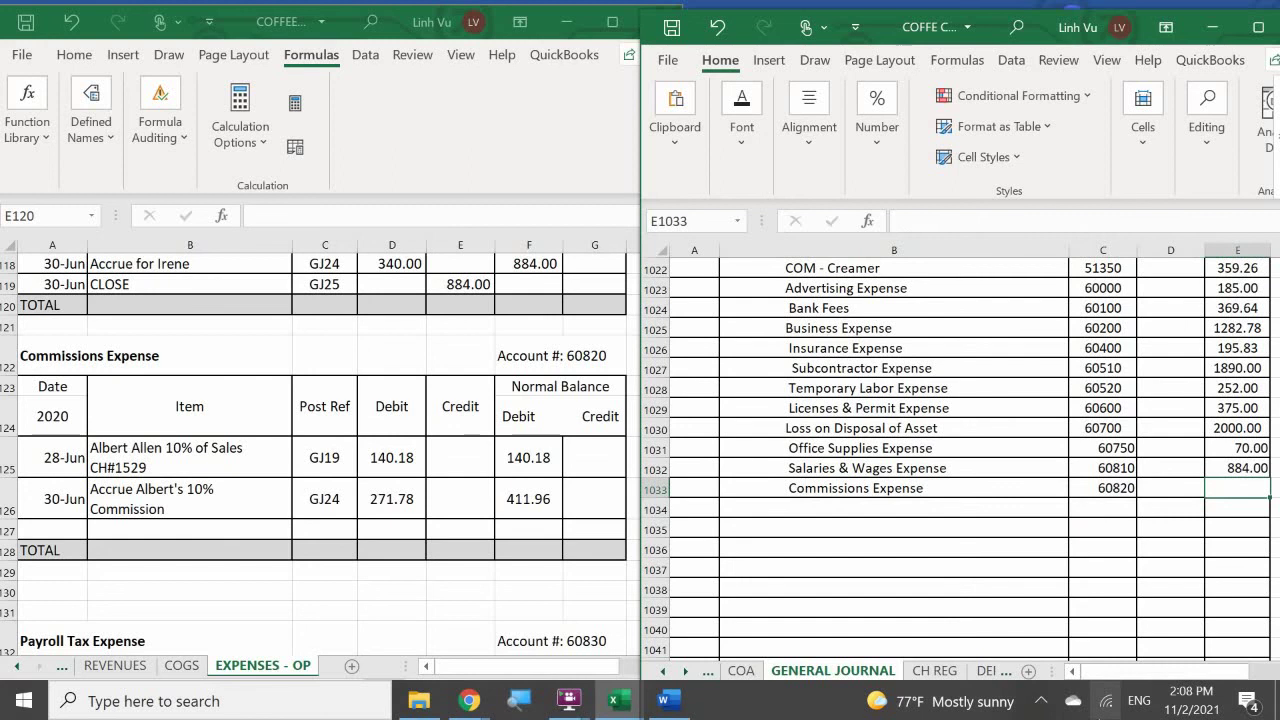
type("41")
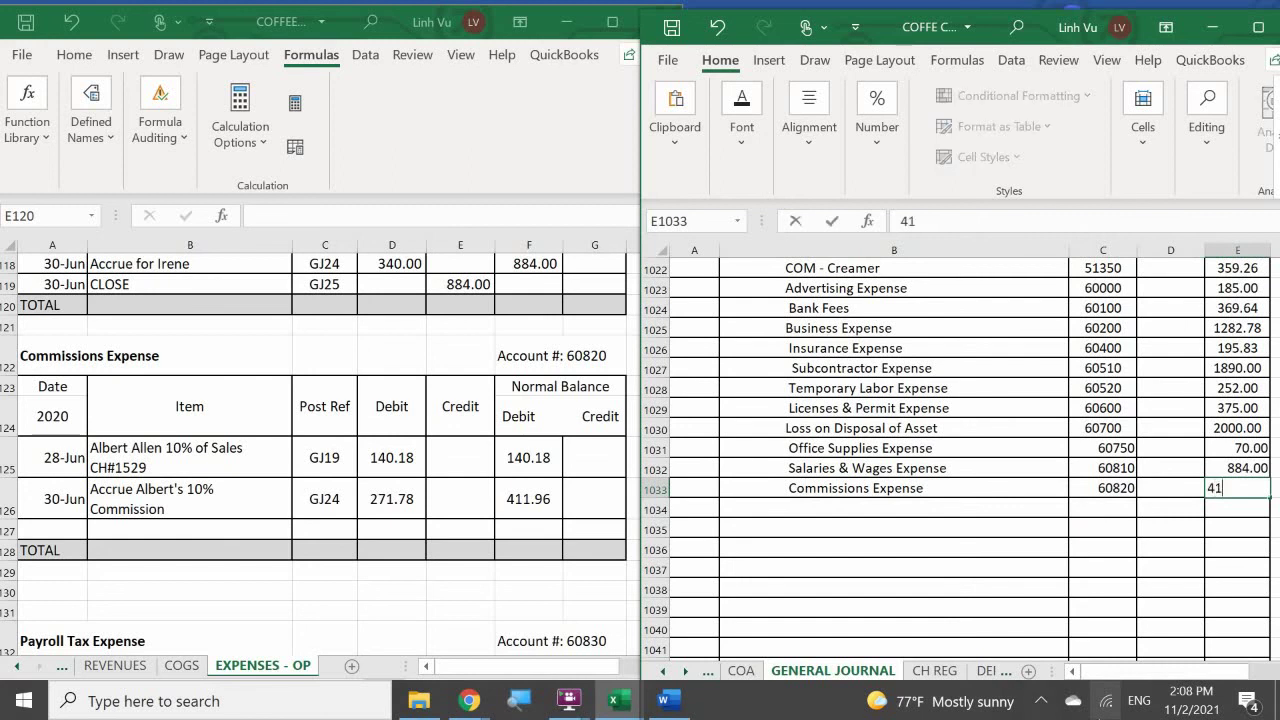
type("1.96")
key("Return")
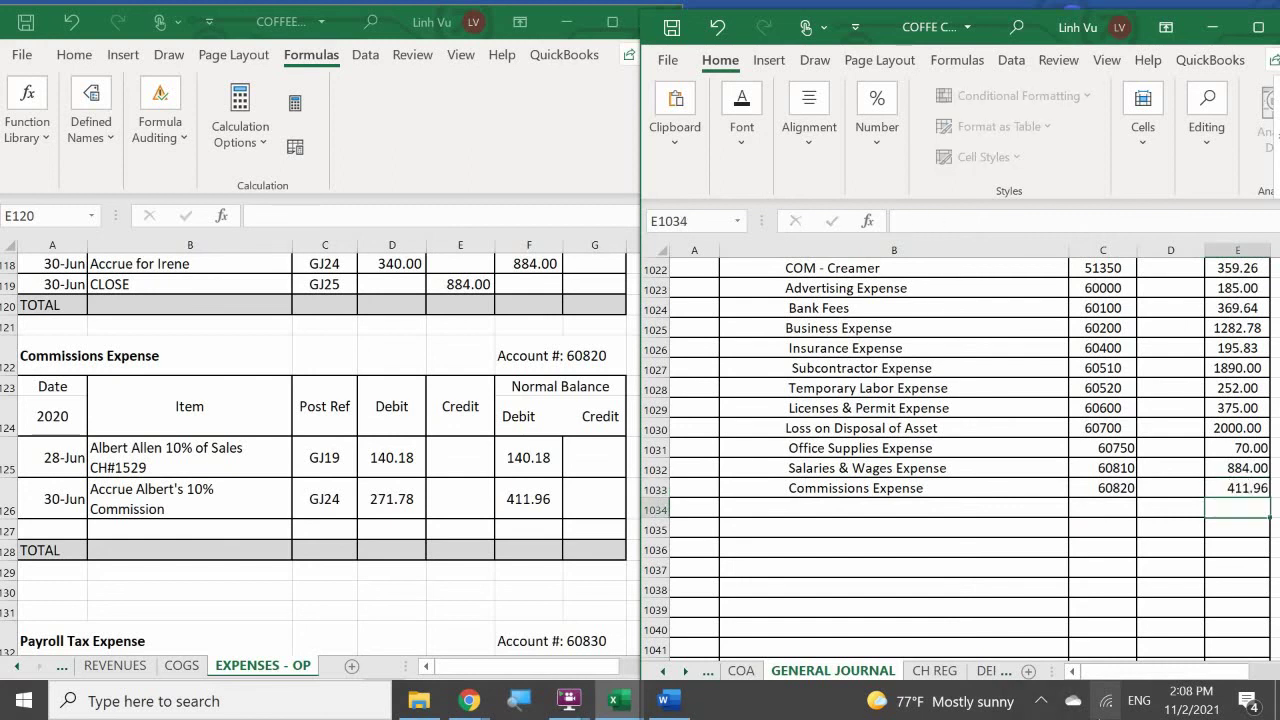
Start a closing row in the Commissions Expense ledger dated 6/30 with the item CLOSE
left_click(30, 529)
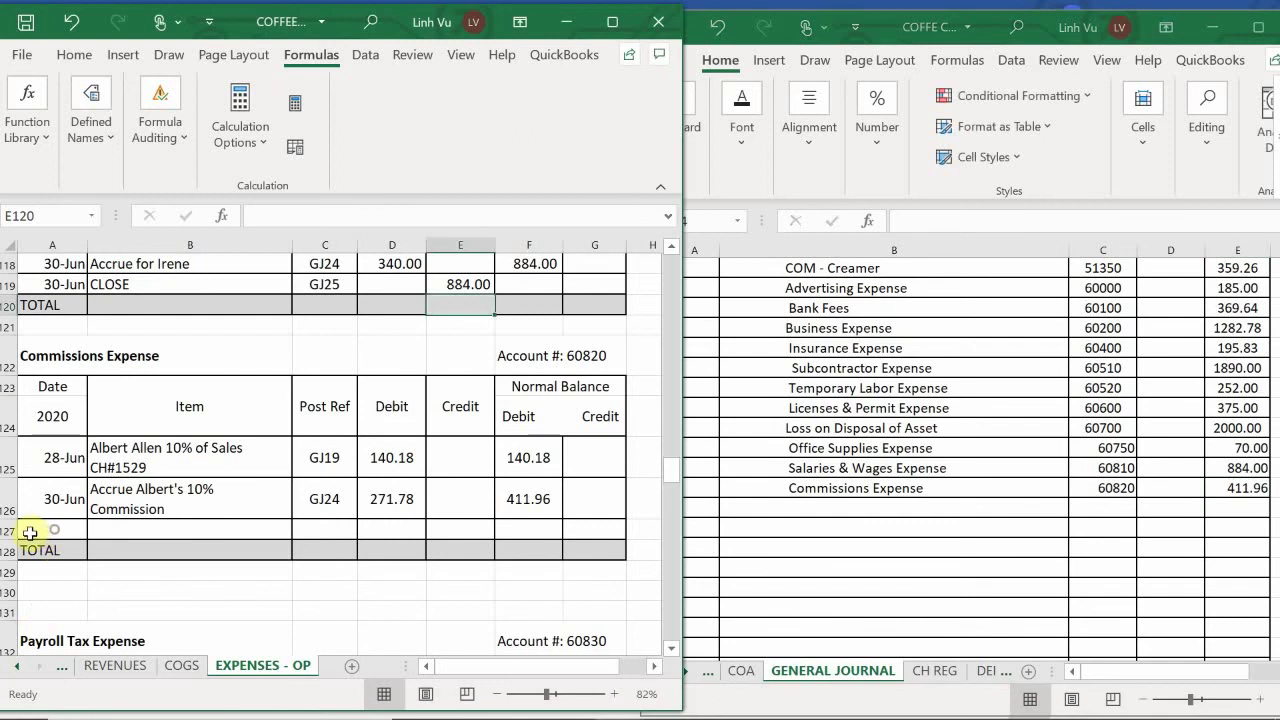
left_click(38, 530)
type("6/30")
key("Return")
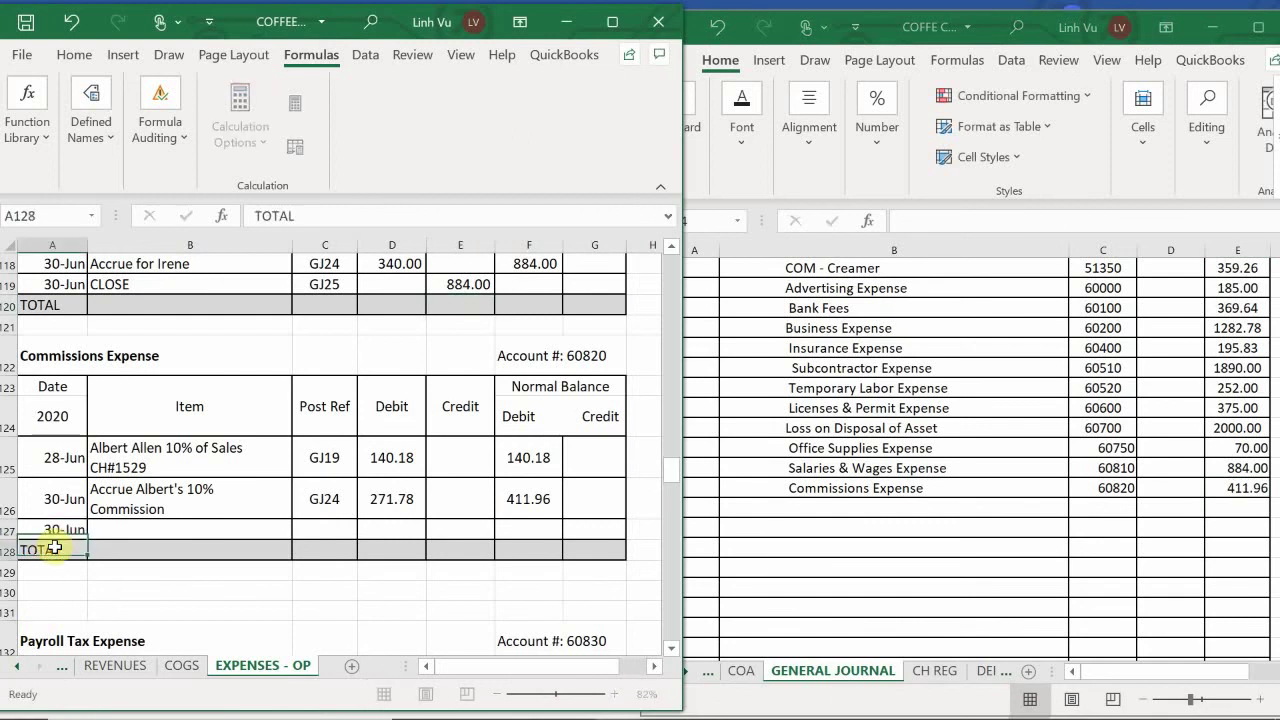
key("Up")
key("Right")
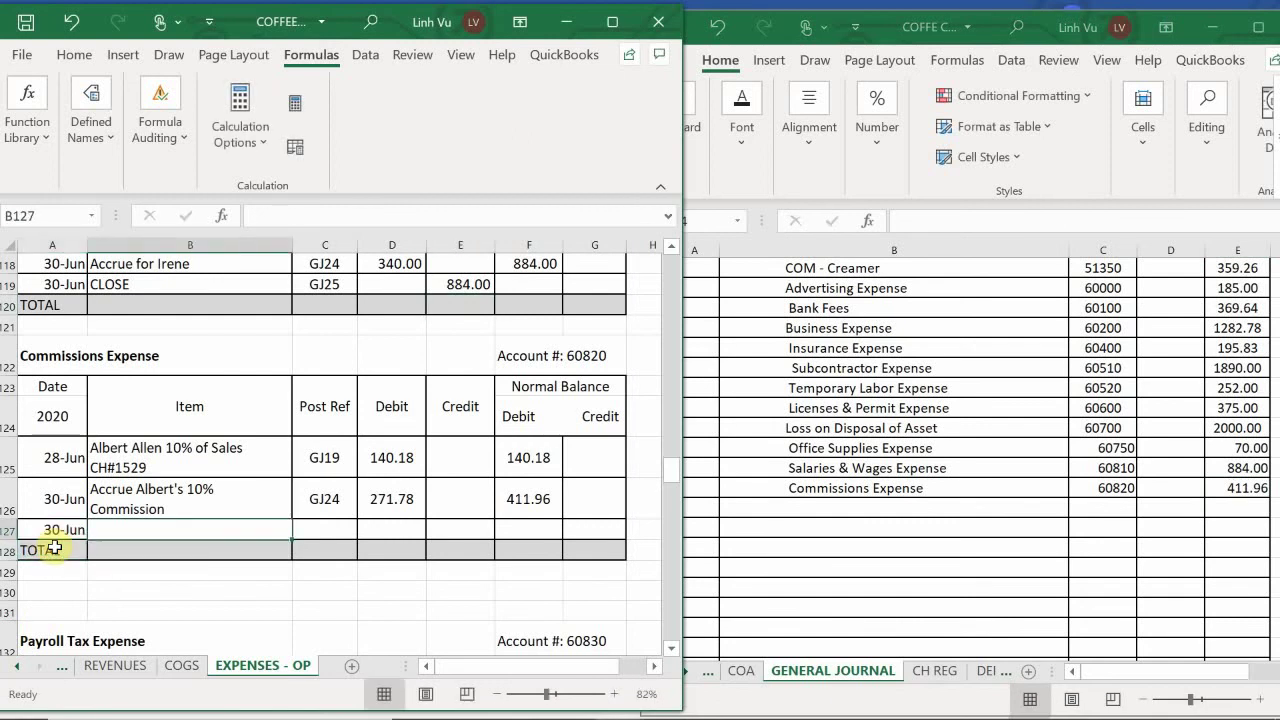
type("CLOSE")
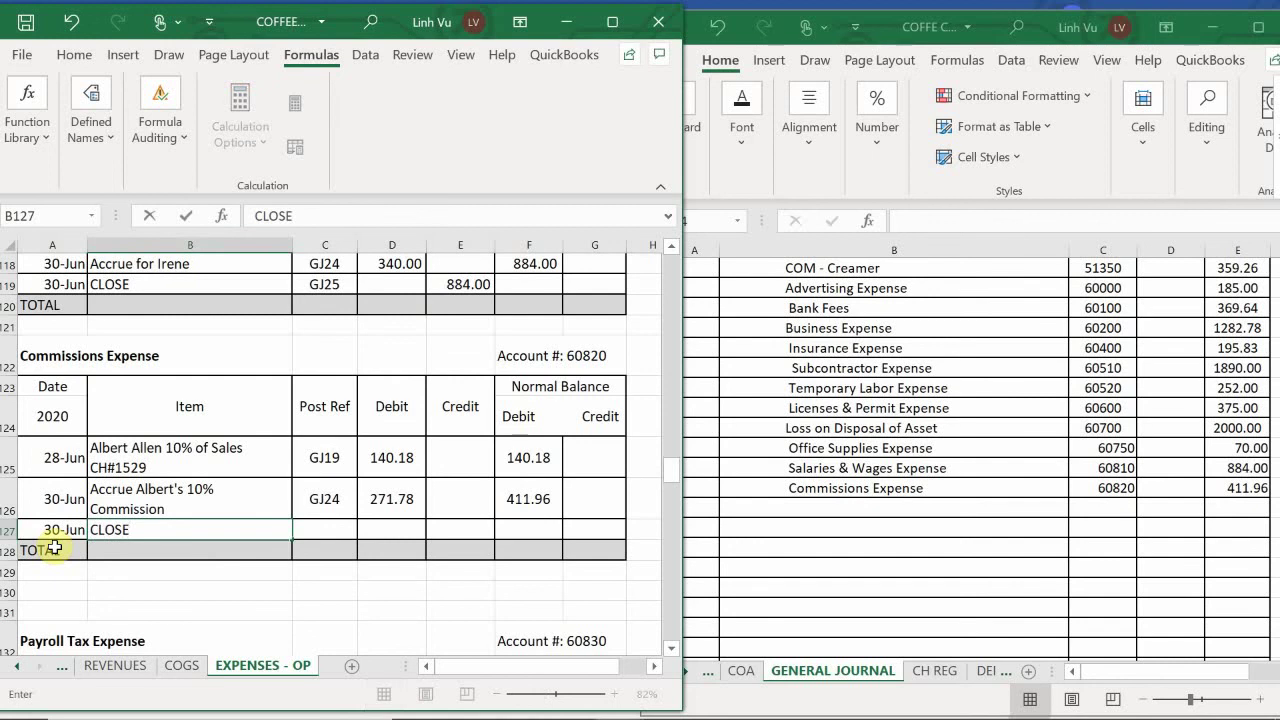
key("Tab")
Give the Commissions Expense closing row the post reference GJ25
type("GJ")
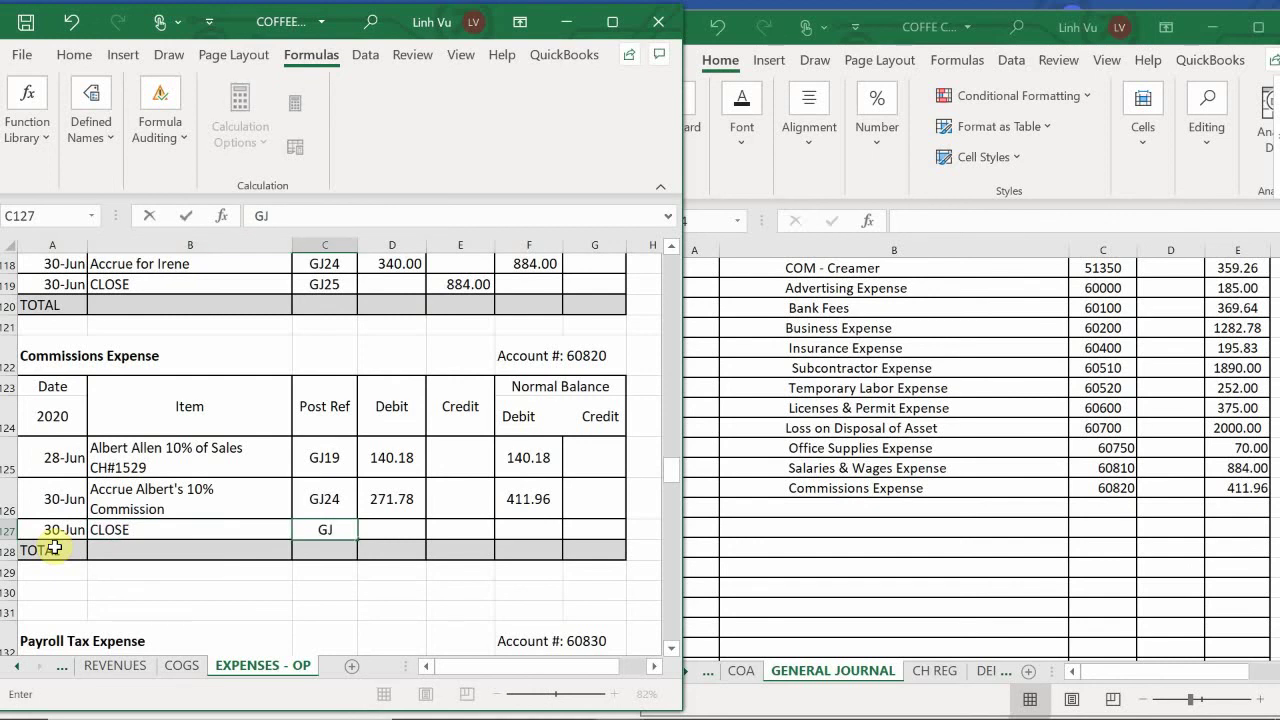
type("24")
key("BackSpace")
type("5")
key("Tab")
key("Tab")
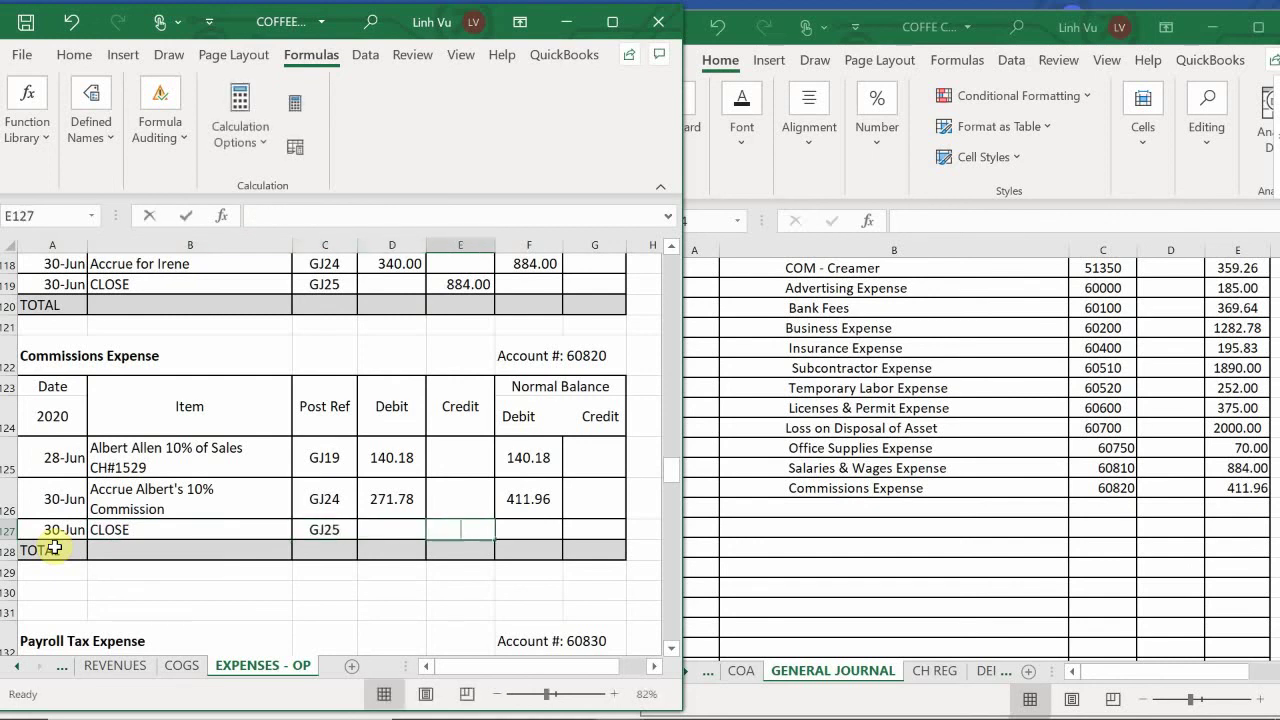
Credit 411.96 in the Commissions Expense closing row and fill the running debit balance formula down to it
type("411.96")
key("Return")
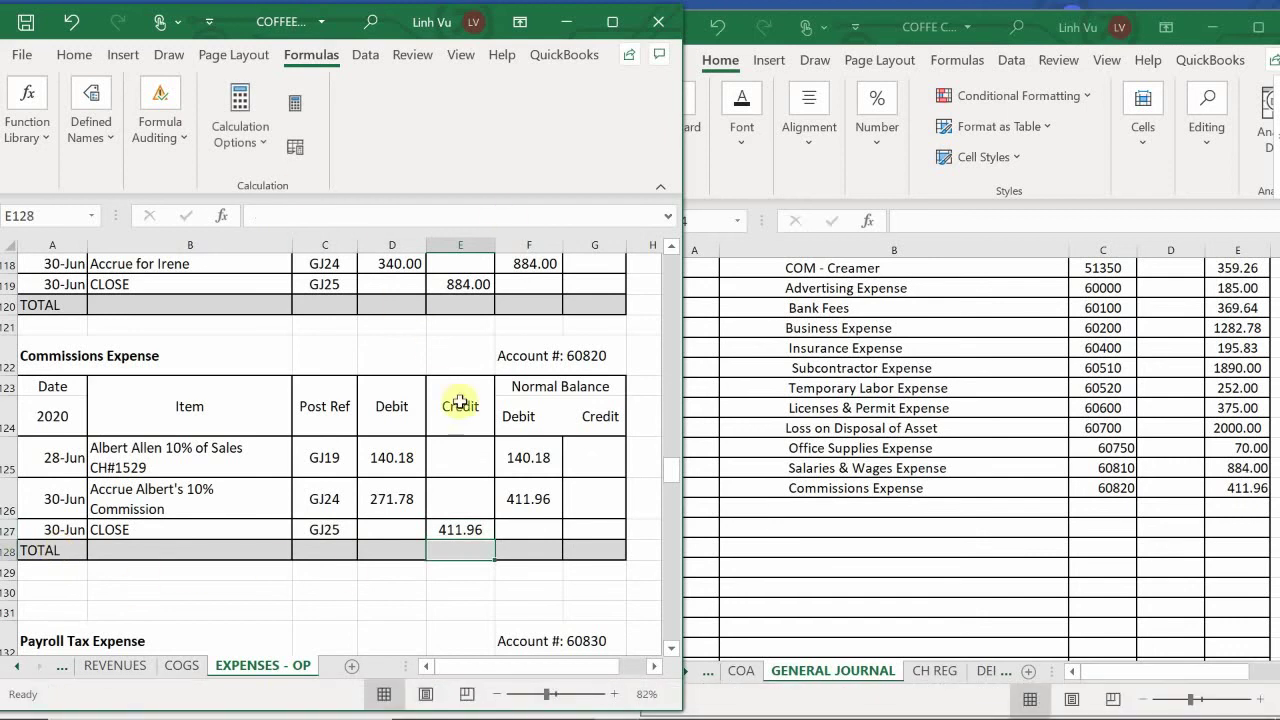
left_click(524, 504)
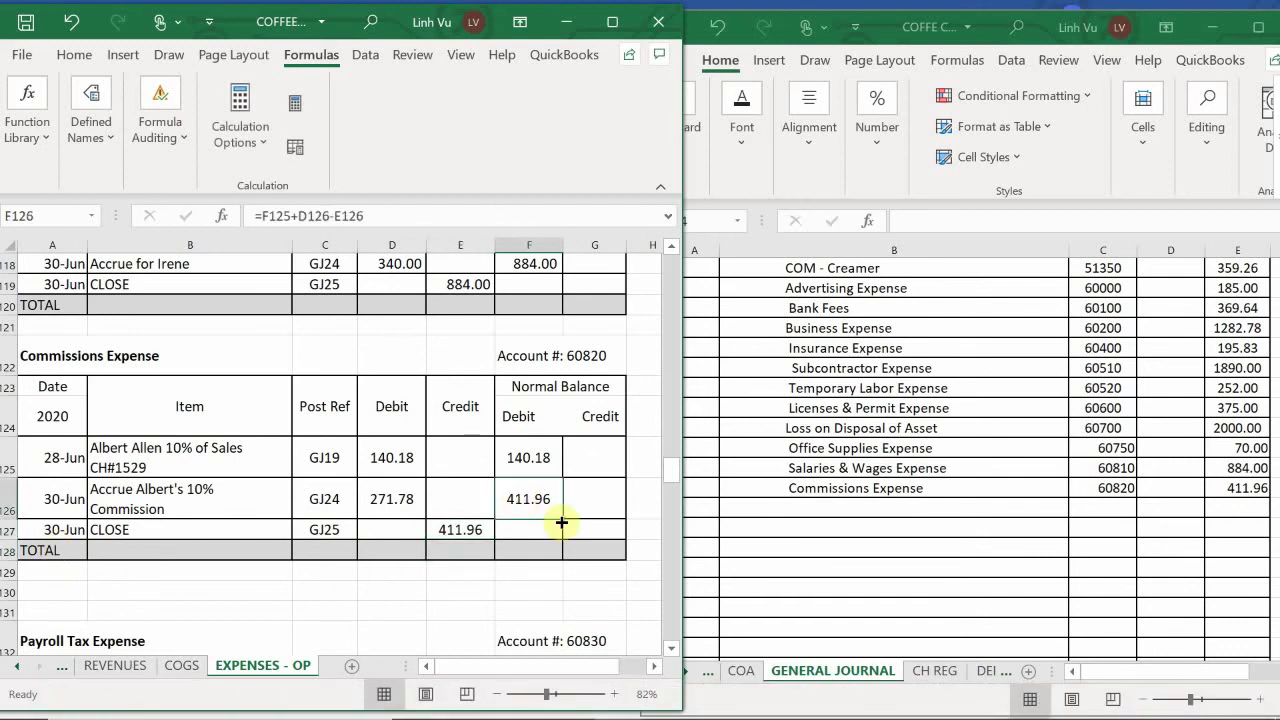
left_click_drag(562, 522, 563, 538)
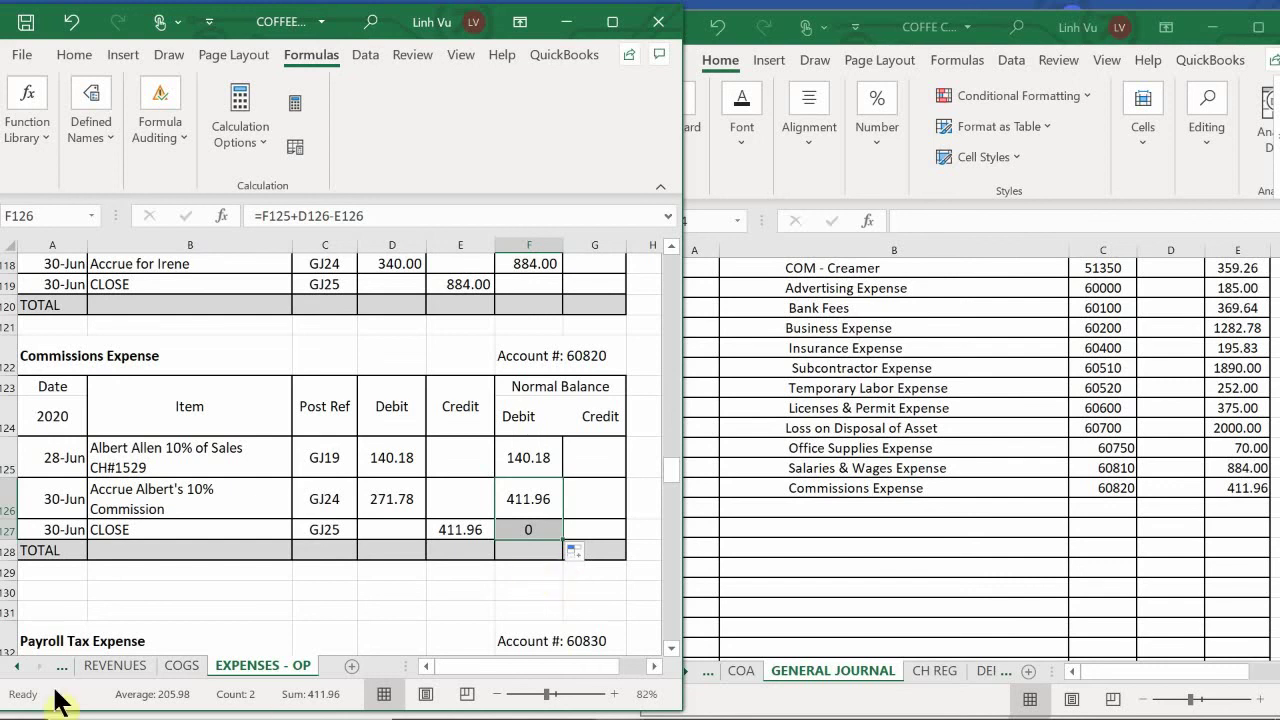
Add Payroll Tax Expense as the next indented description line in row 1034 of the general journal
scroll(303, 484, "down", 3)
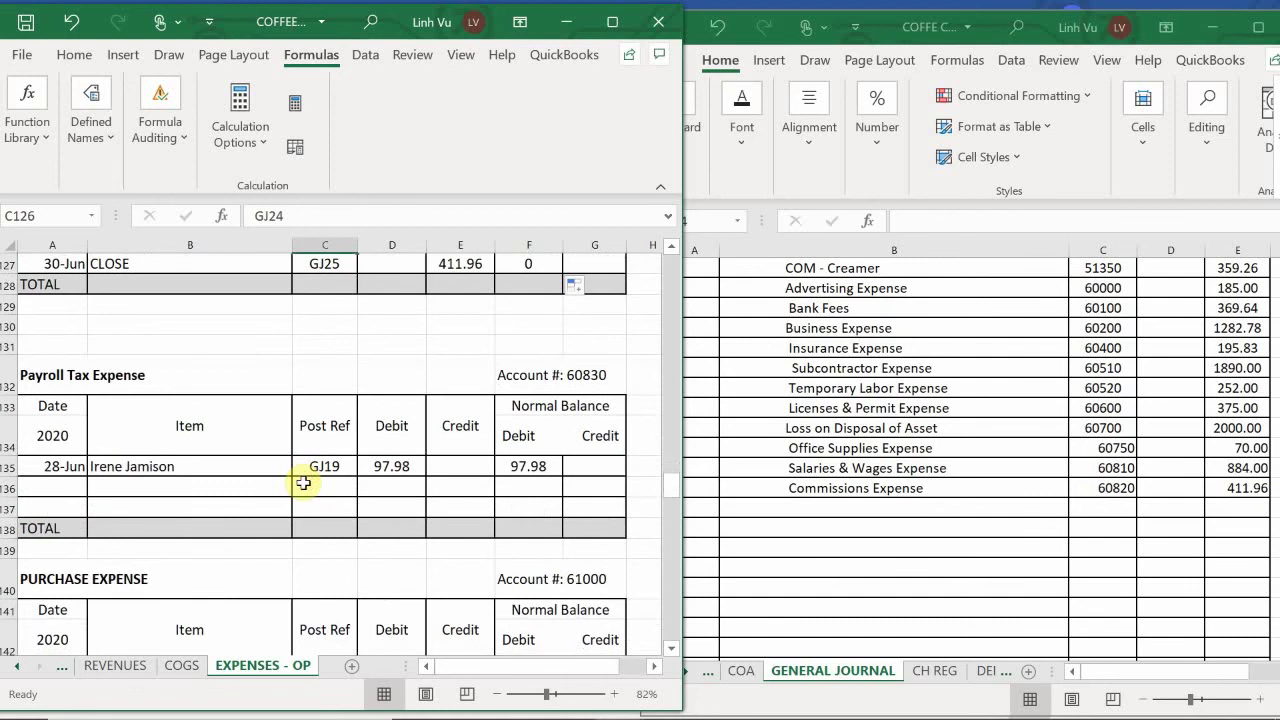
scroll(303, 484, "up", 2)
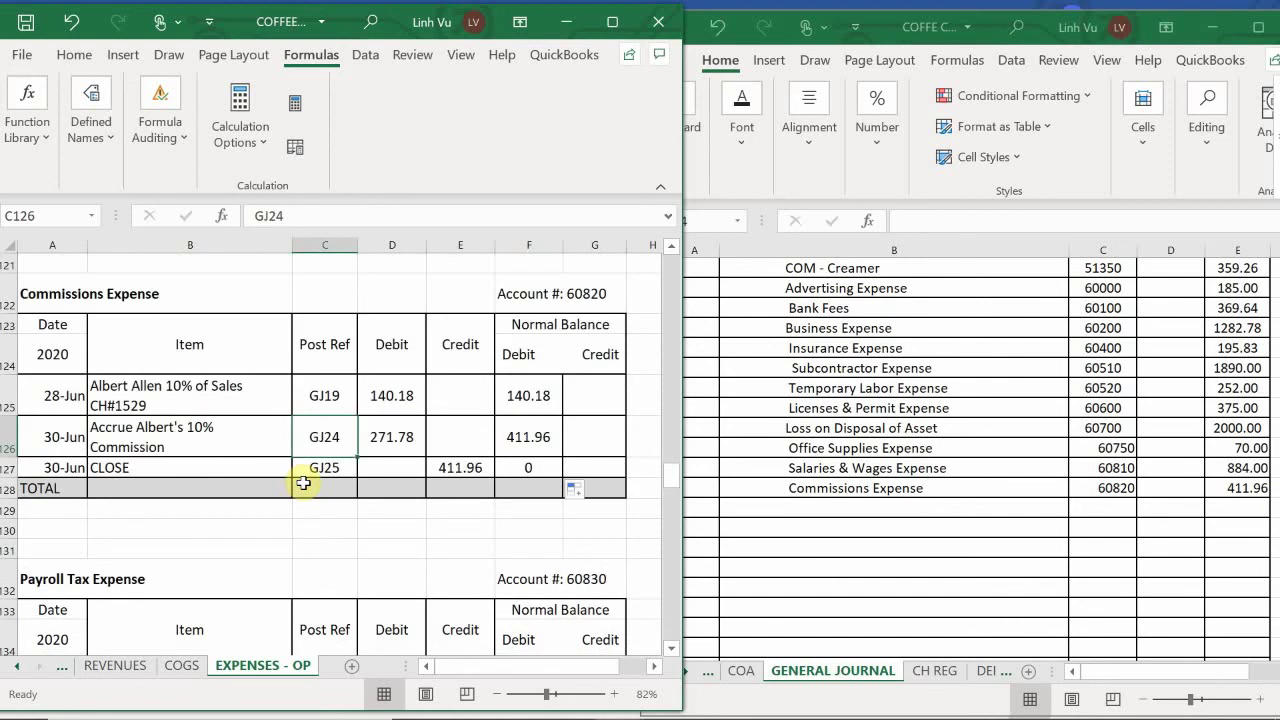
scroll(303, 484, "down", 3)
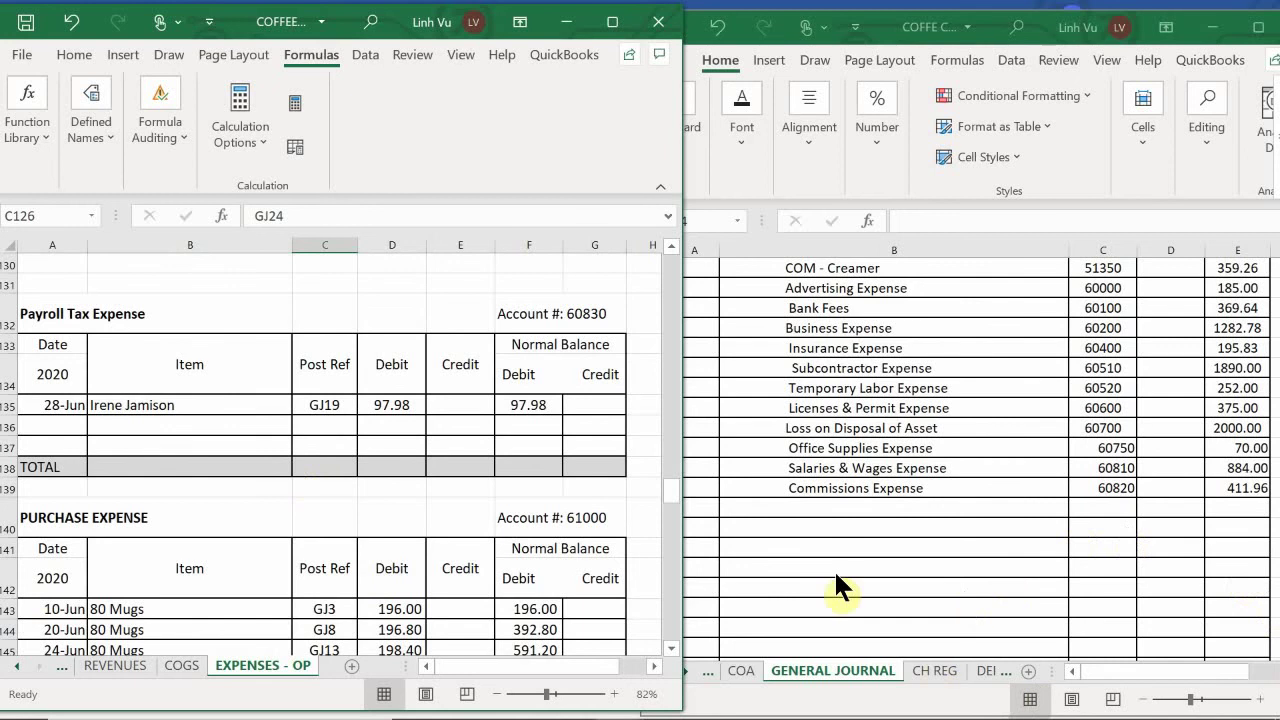
left_click(774, 508)
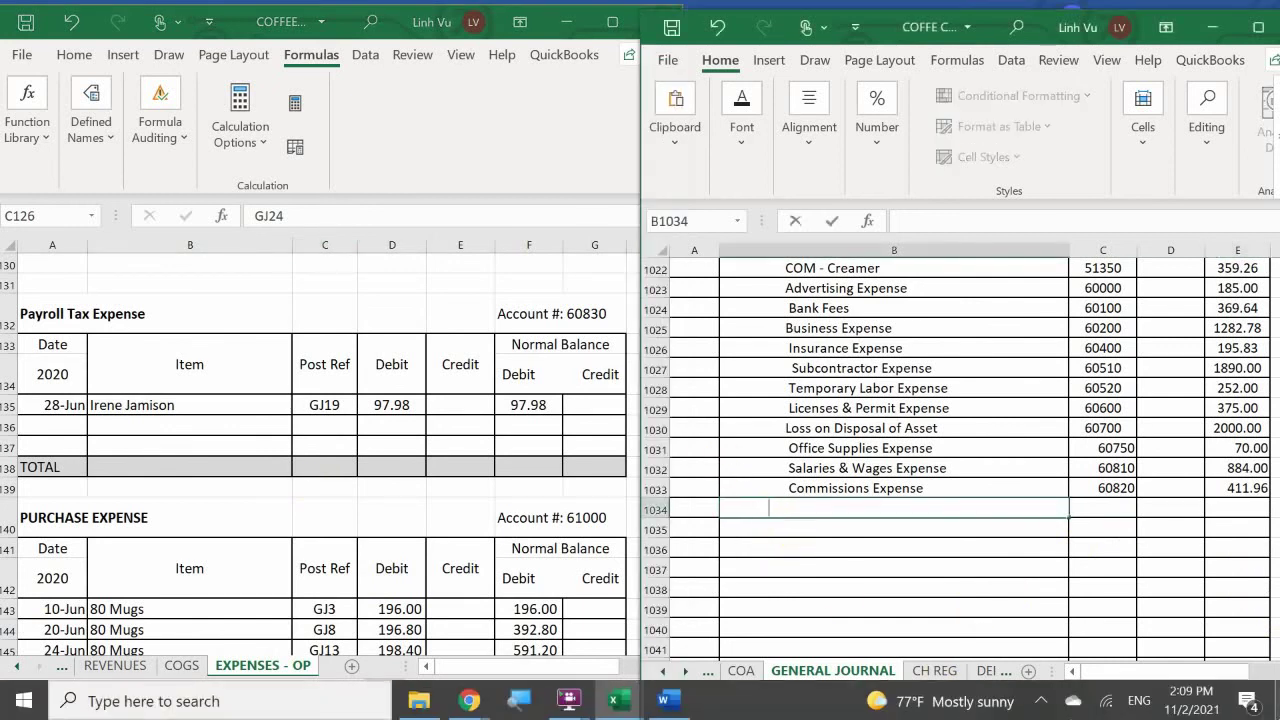
type("Payroll Tax Expense")
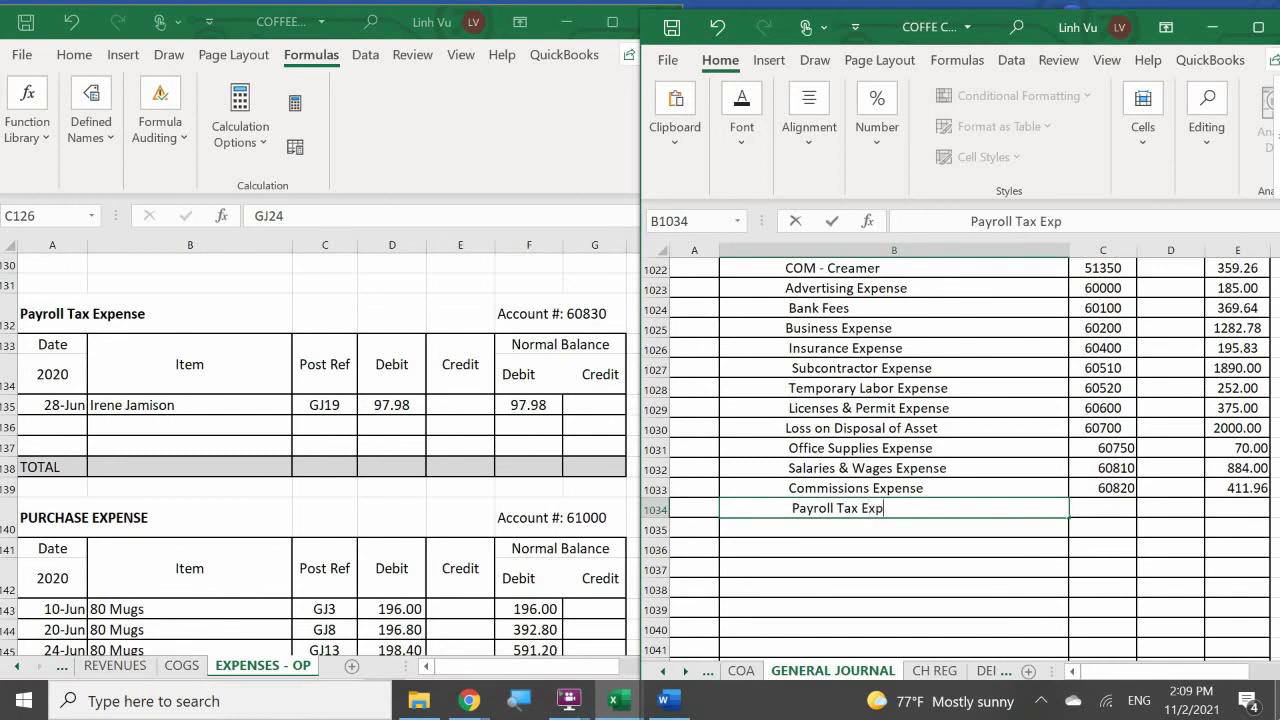
key("Tab")
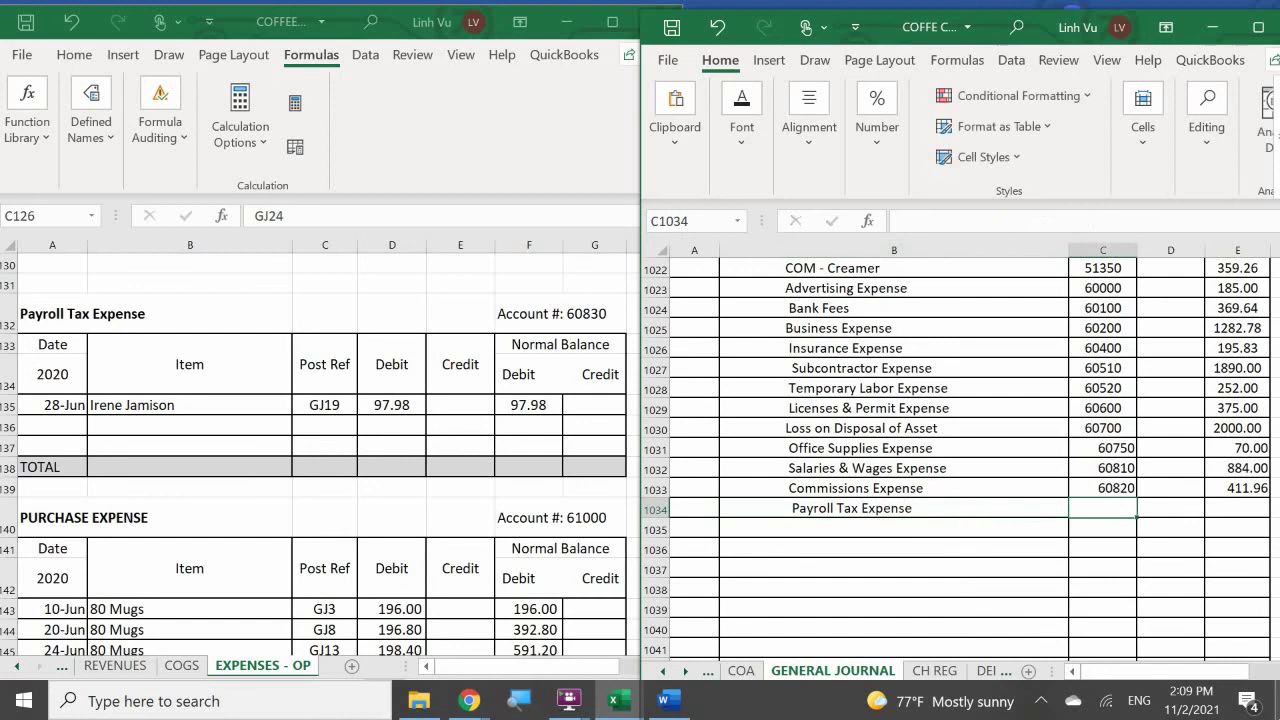
Give the Payroll Tax Expense journal line the PR 60830 and a credit of 97.98
type("808")
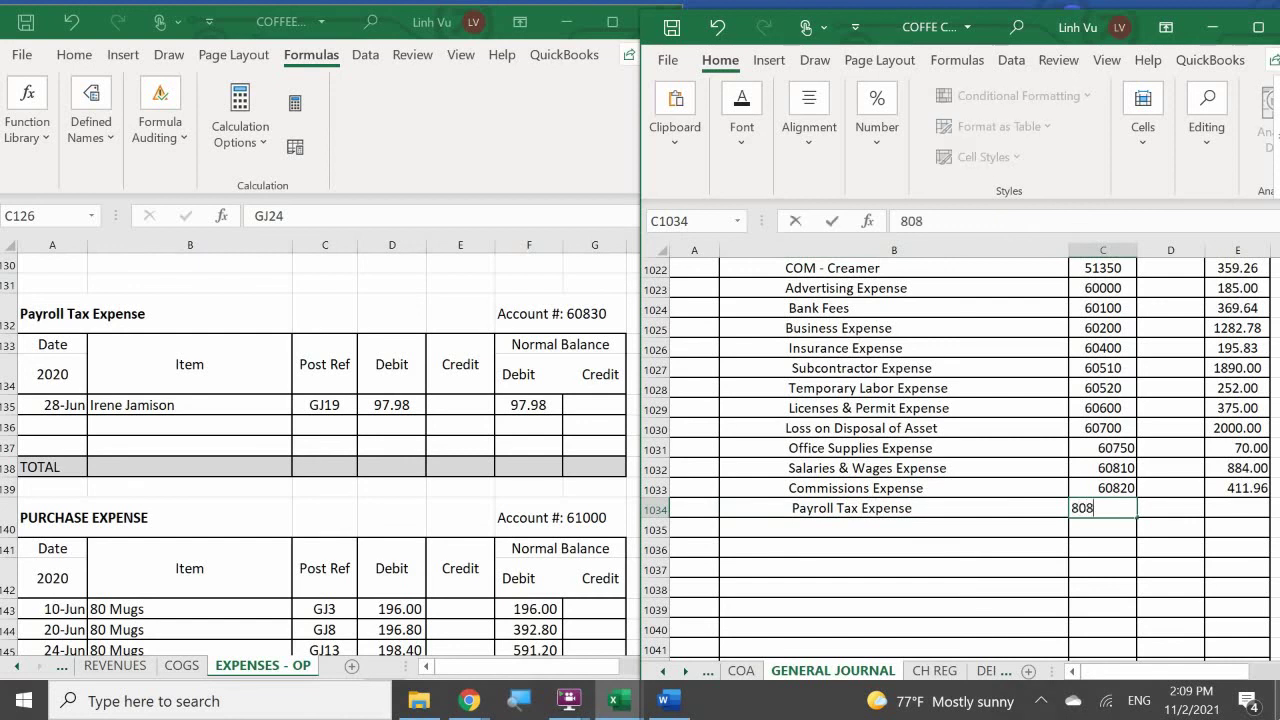
key("BackSpace")
key("BackSpace")
key("BackSpace")
type("60830")
key("Tab")
key("Tab")
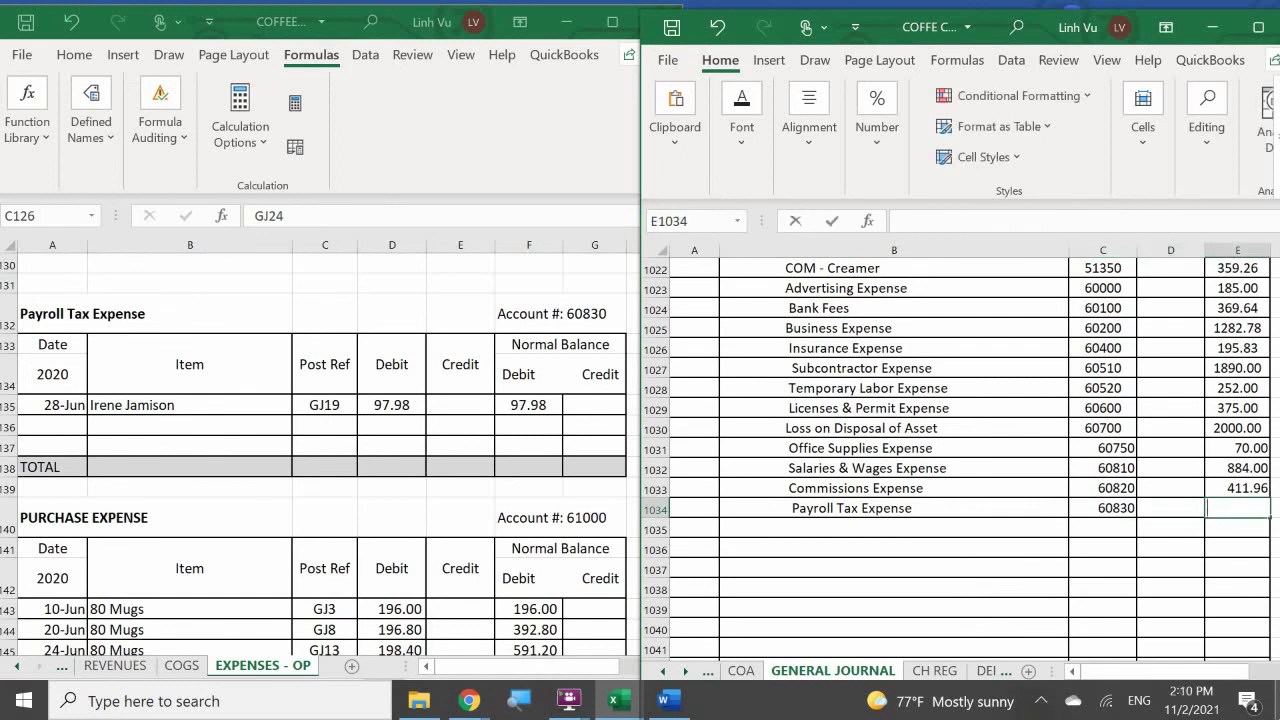
type("97.98")
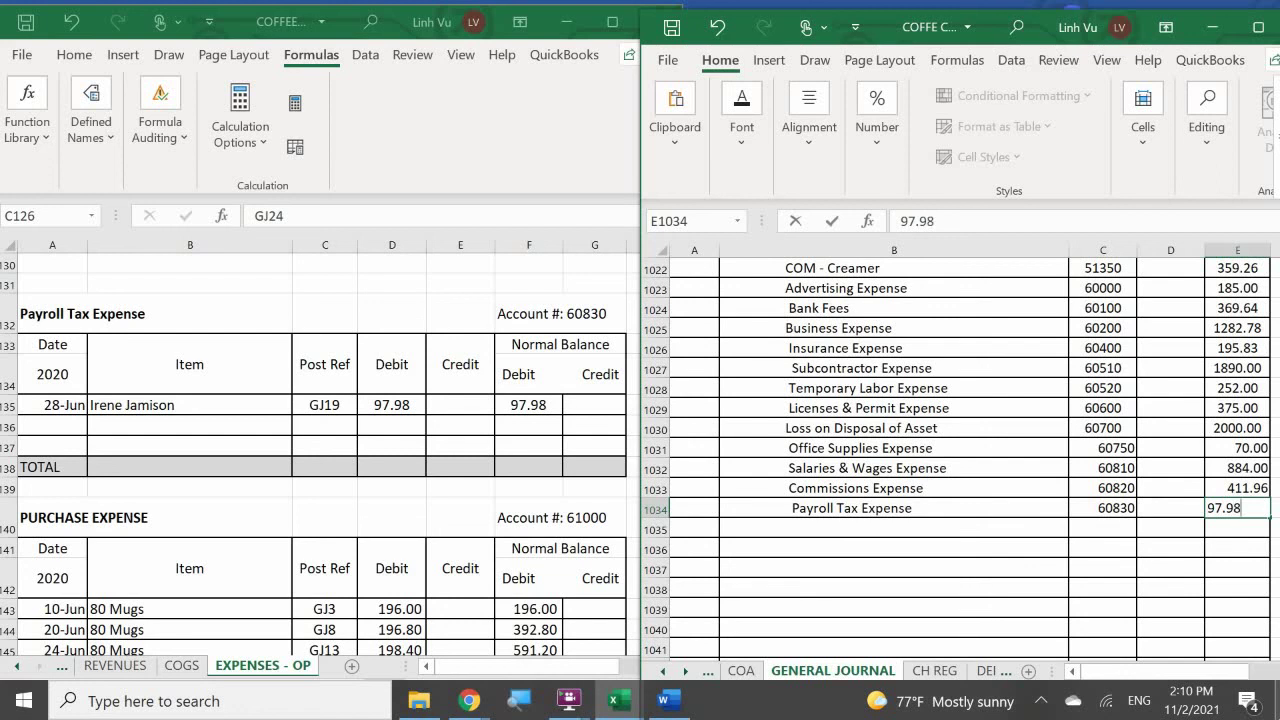
key("Return")
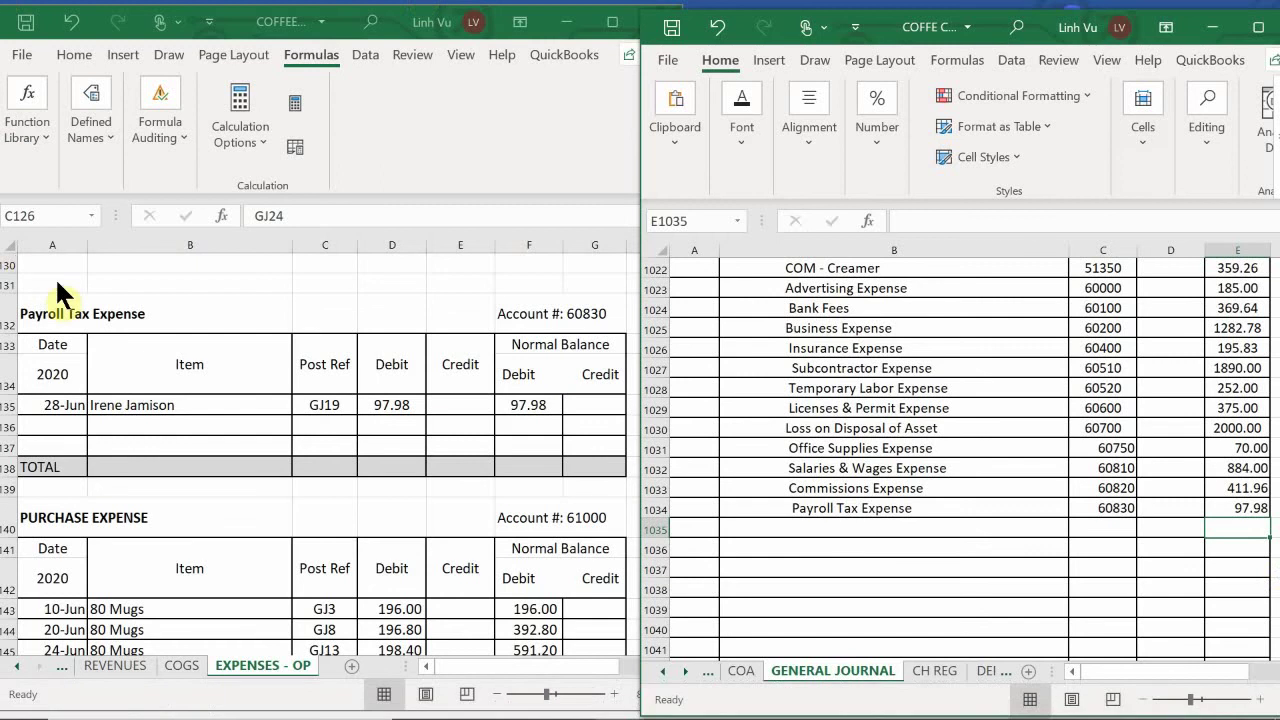
Start a closing row in the Payroll Tax Expense ledger dated 6/30 with the item CLOSE
left_click(60, 427)
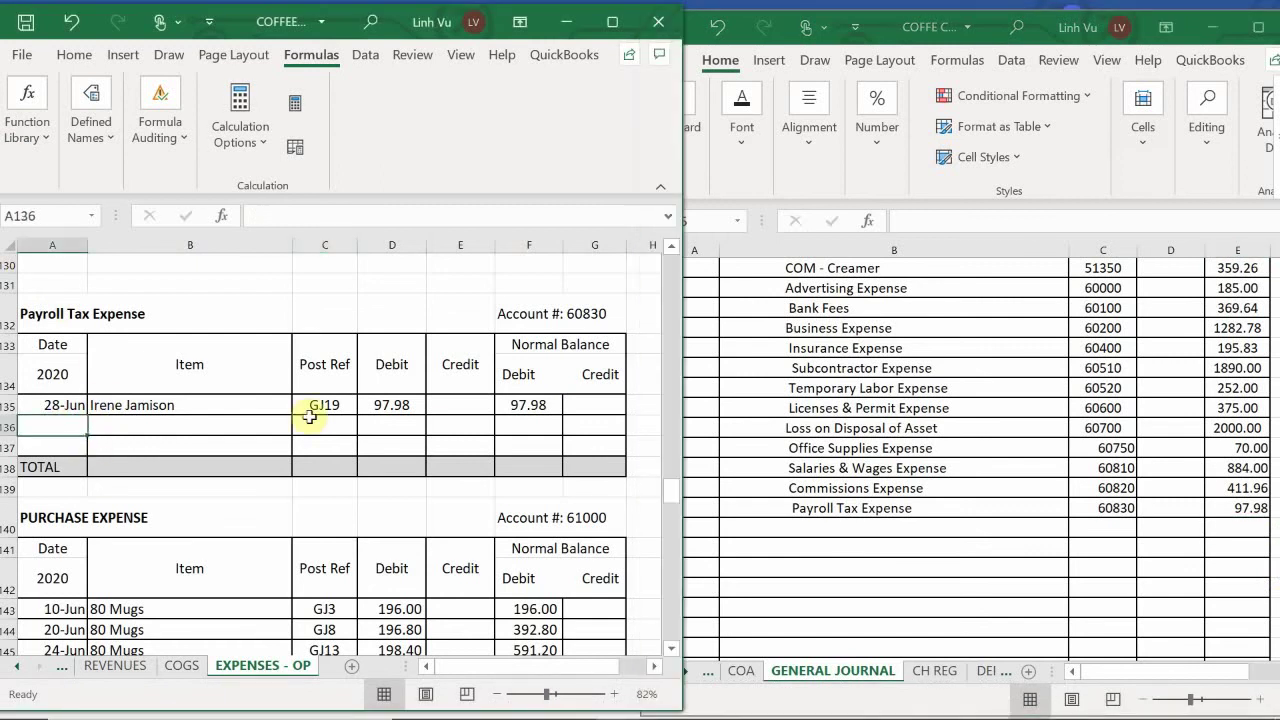
type("6/30")
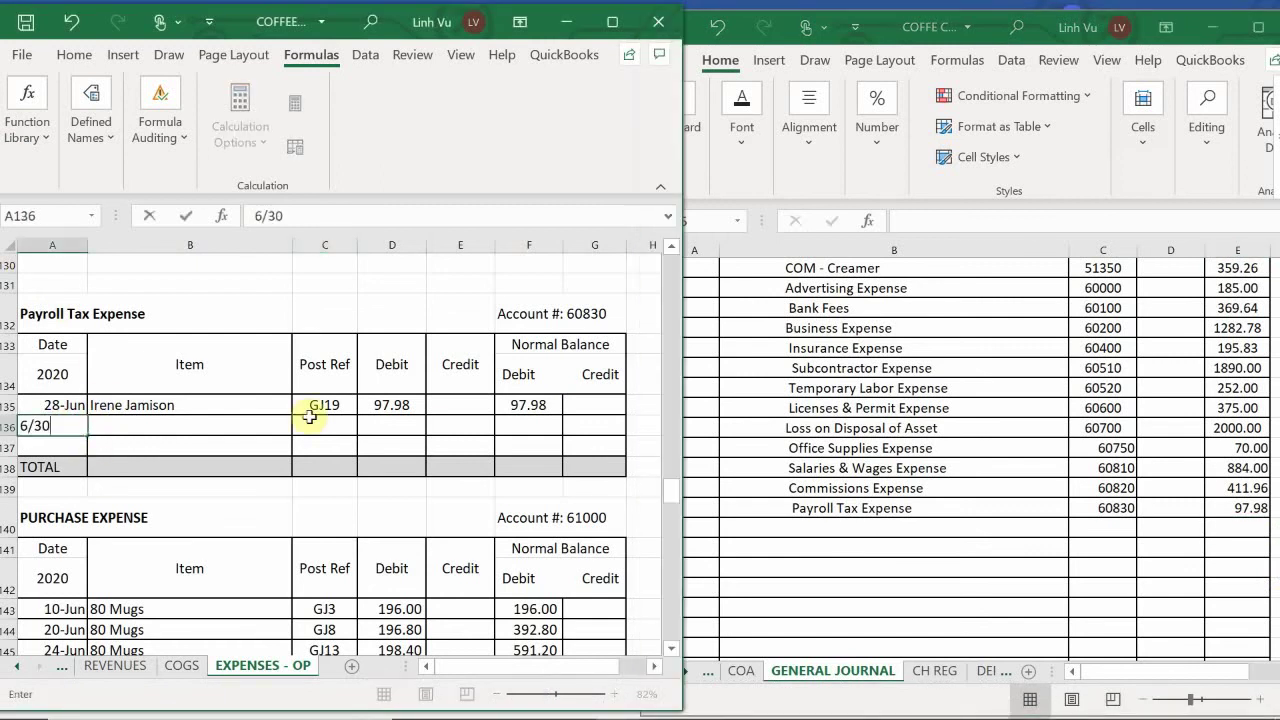
key("Tab")
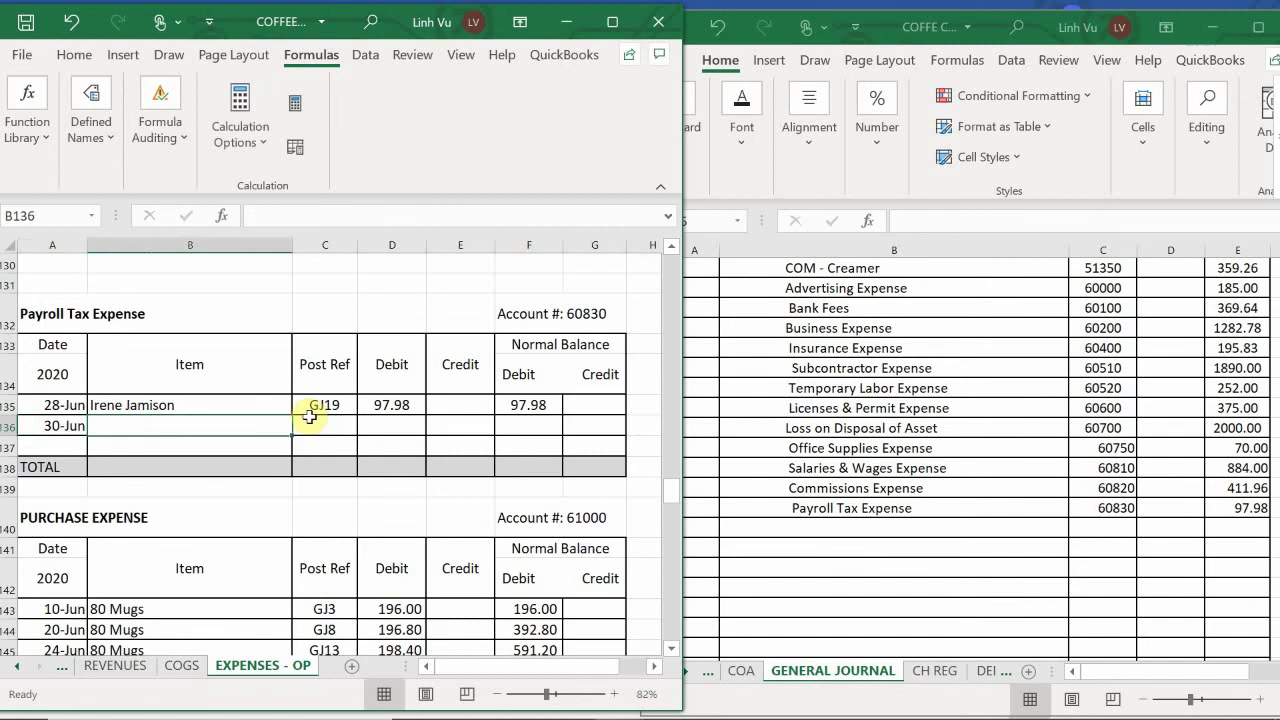
type("CLOSE")
key("Tab")
Give the Payroll Tax Expense closing row the post reference GJ25 and a credit of 97.98
type("G")
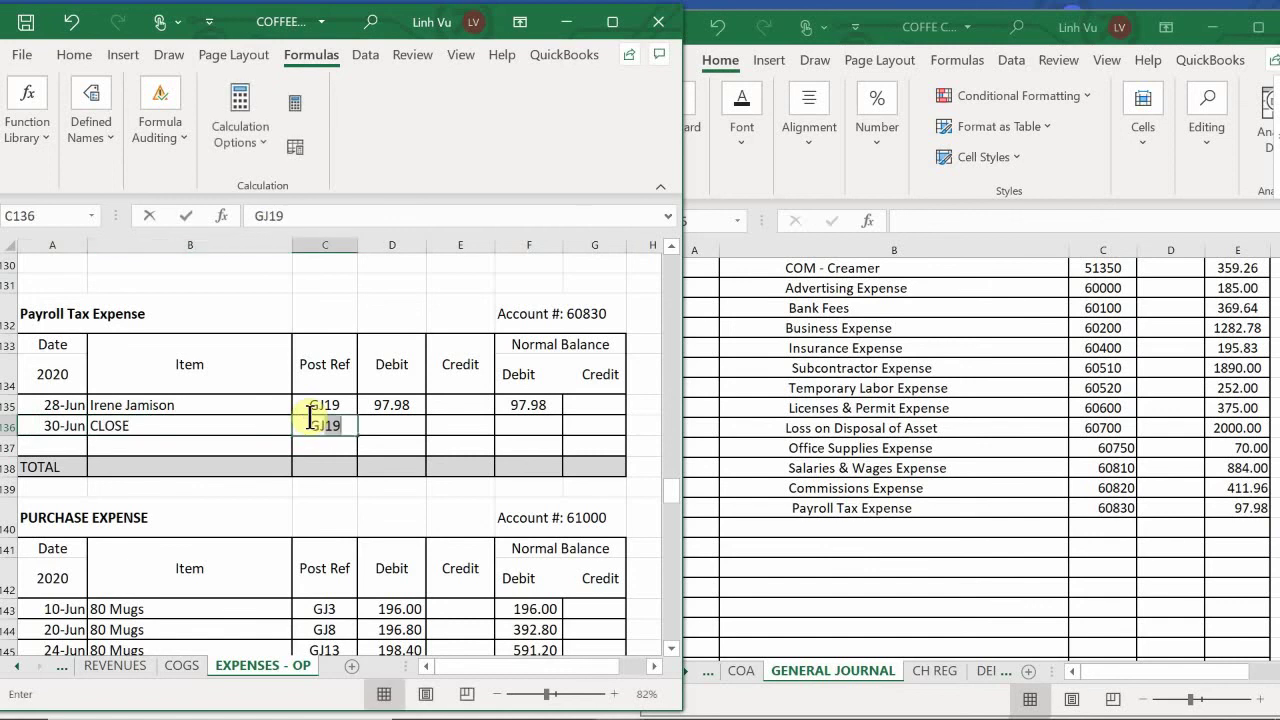
type("J25")
key("Tab")
key("Tab")
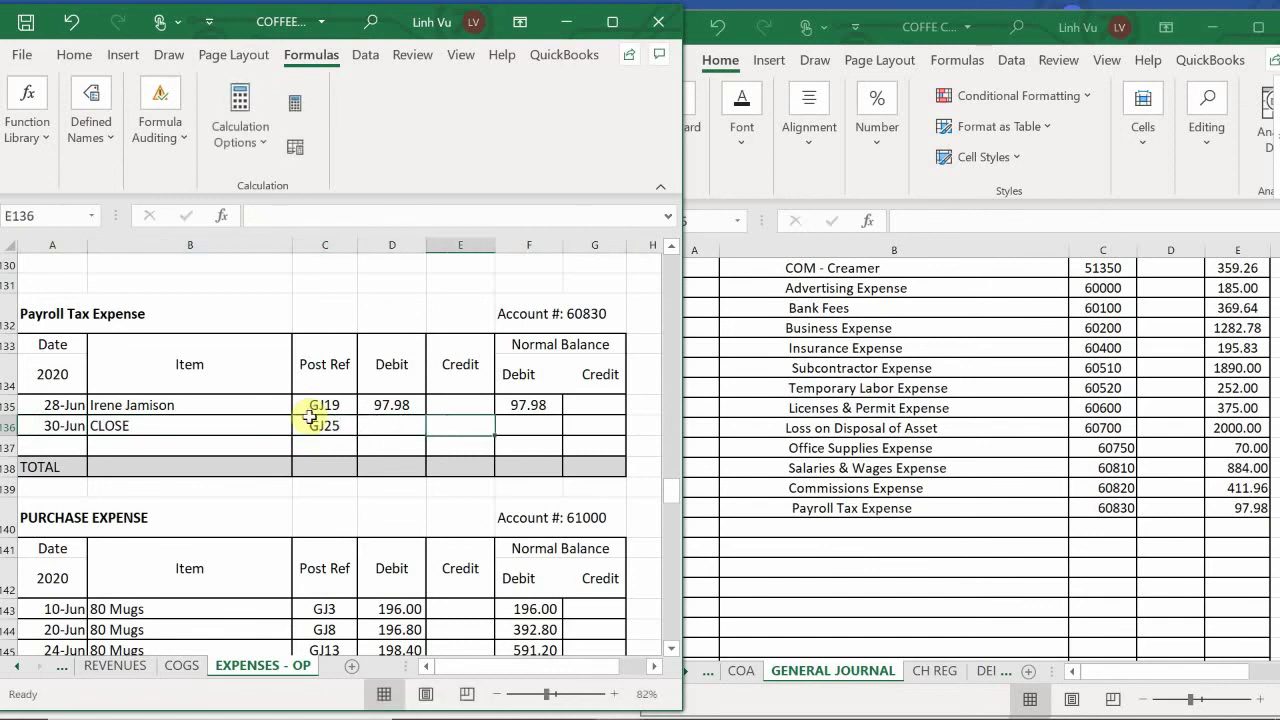
type("97.98")
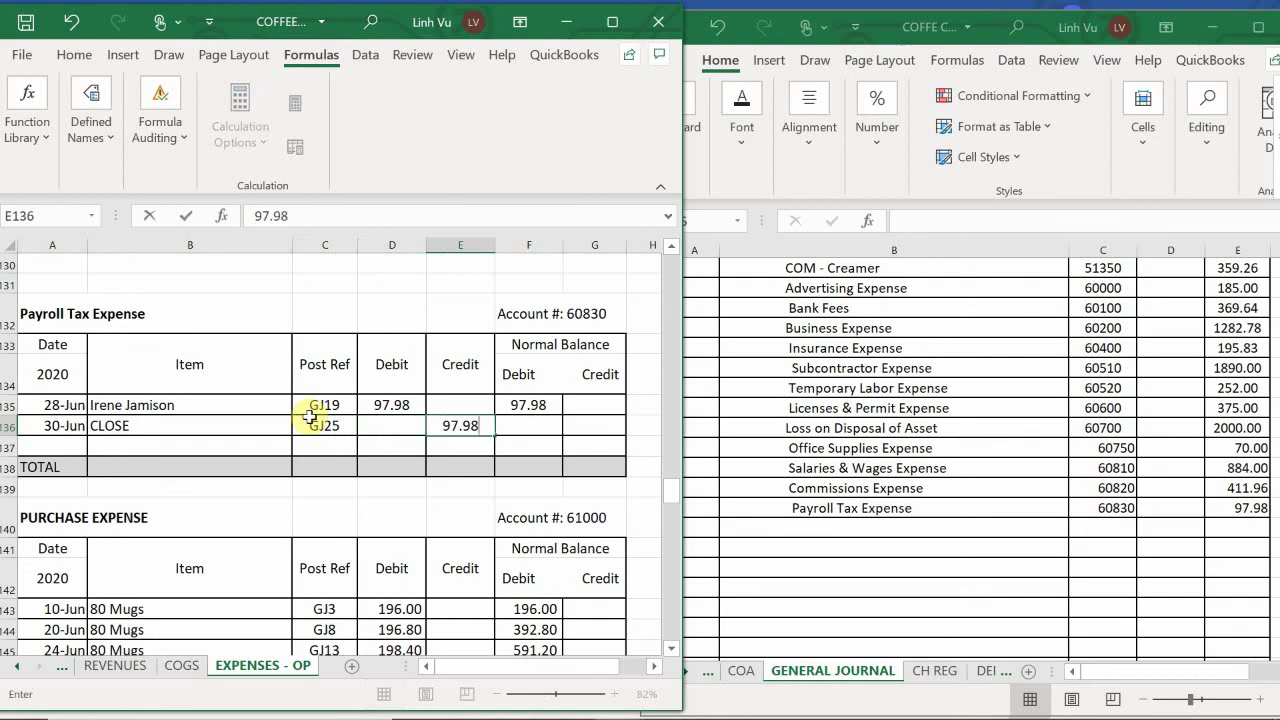
key("Return")
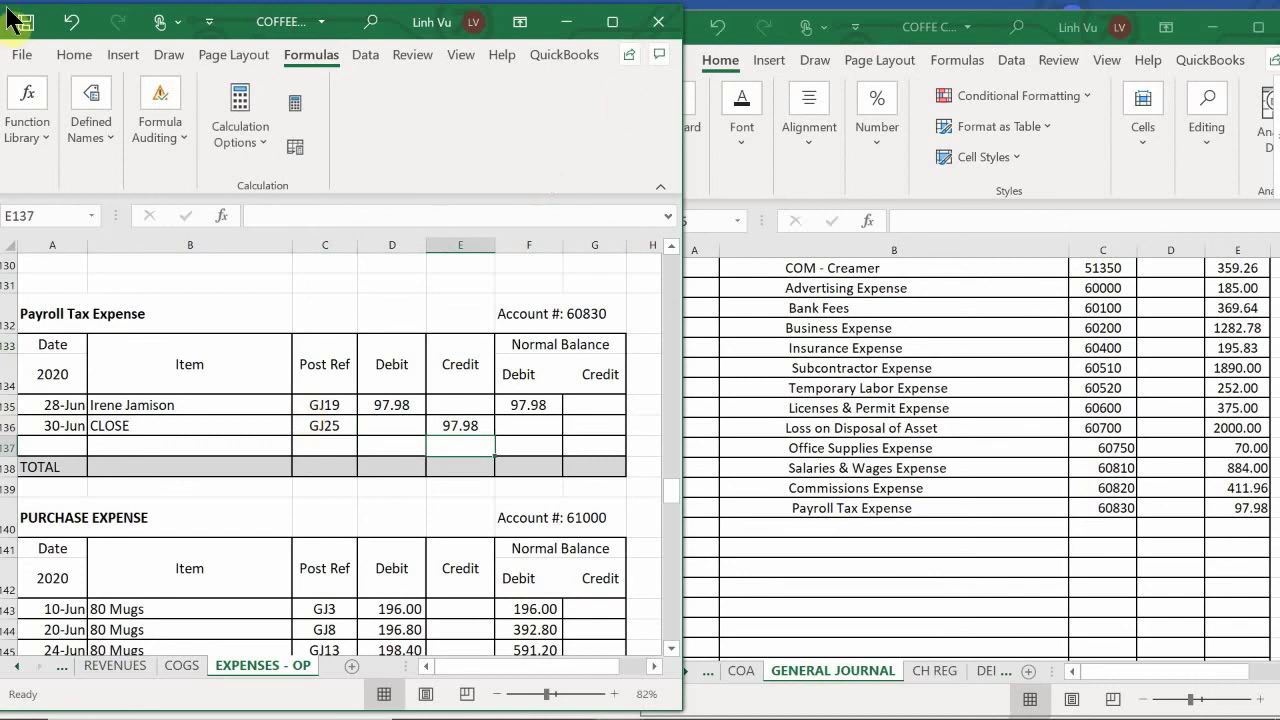
Calculate the closing row's debit balance in the Payroll Tax Expense ledger with the formula =F135+D136-E136
left_click(514, 425)
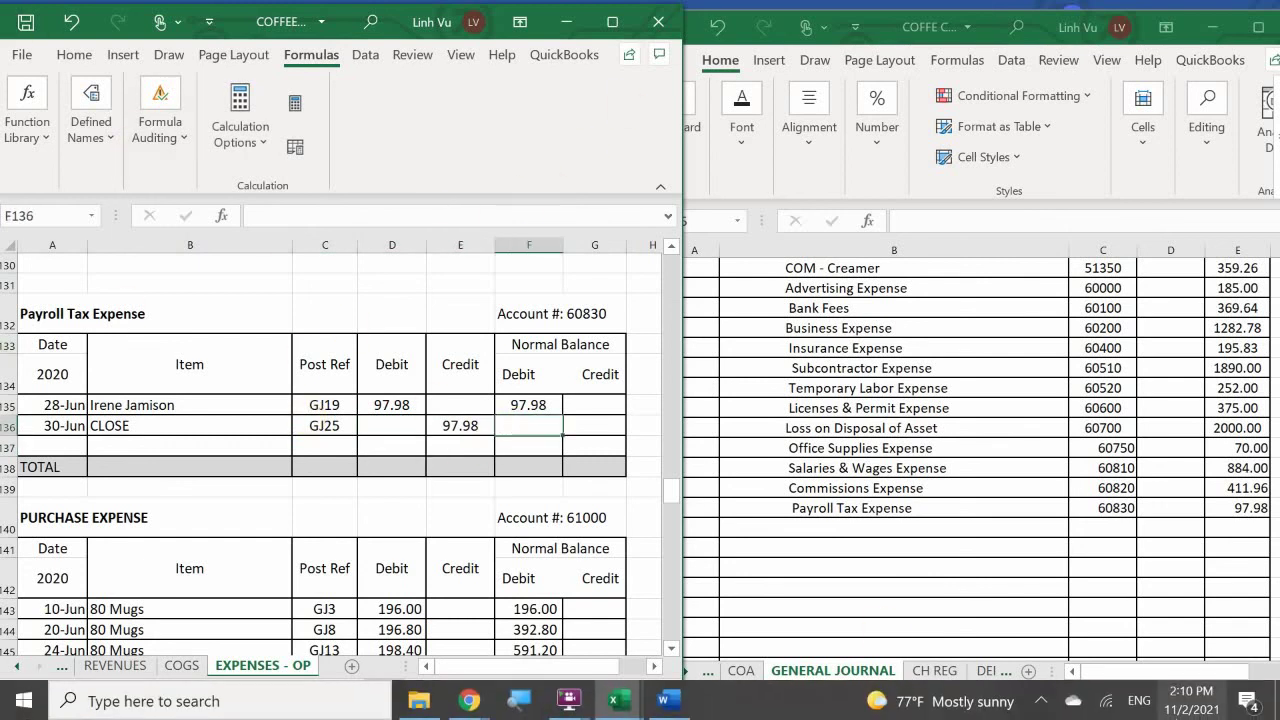
type("=F135+")
left_click(392, 425)
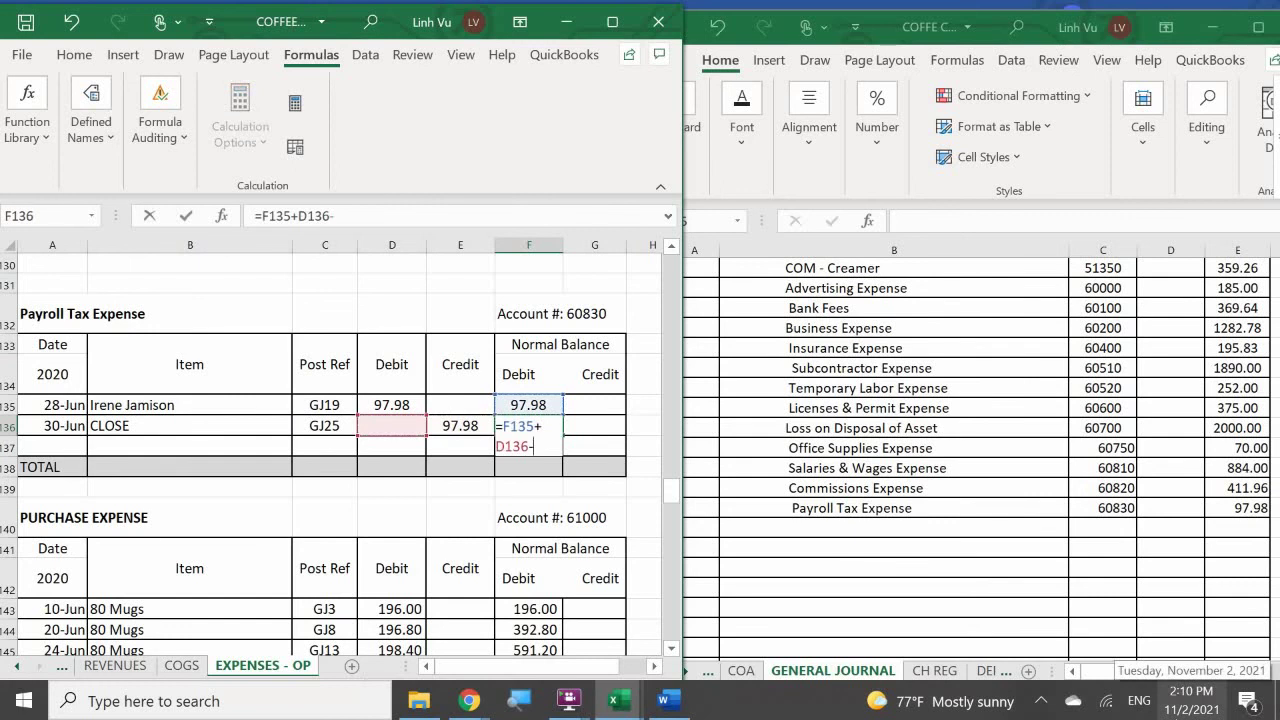
type("-")
left_click(460, 425)
key("Return")
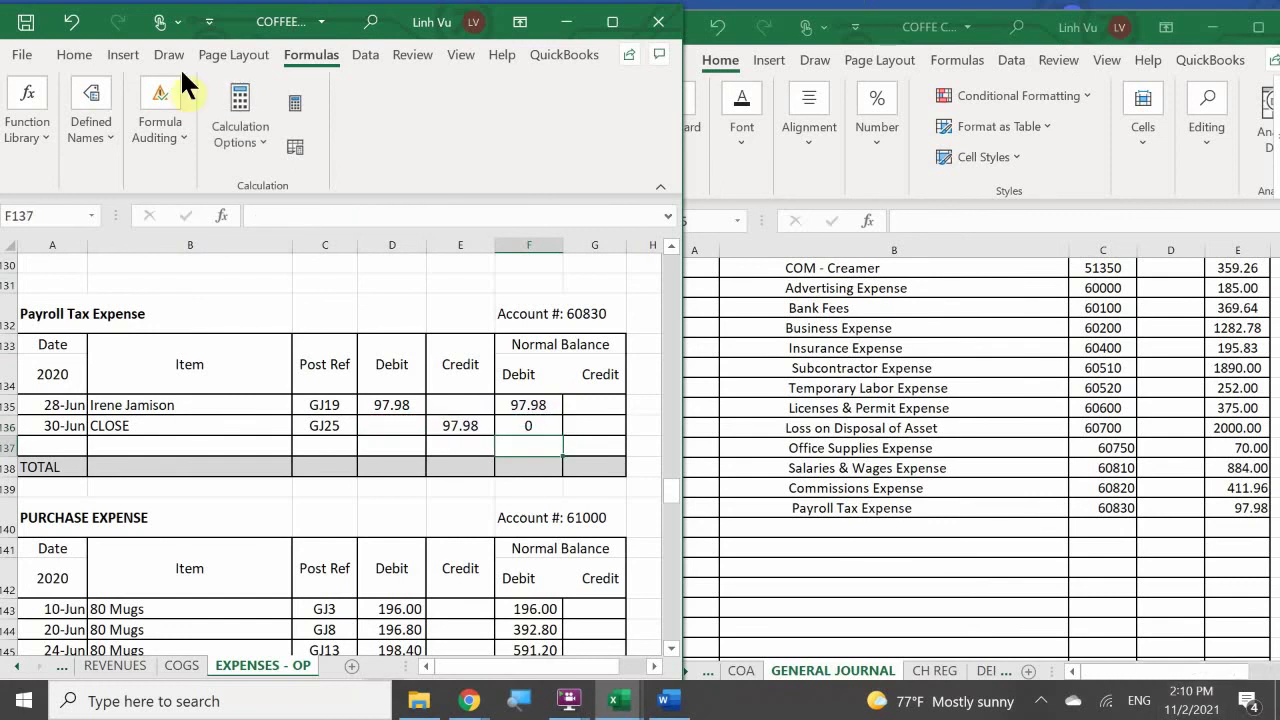
Check the ledgers from Purchase Expense through Rent Expense for the next account with a balance to close
left_click(175, 498)
scroll(175, 500, "down", 3)
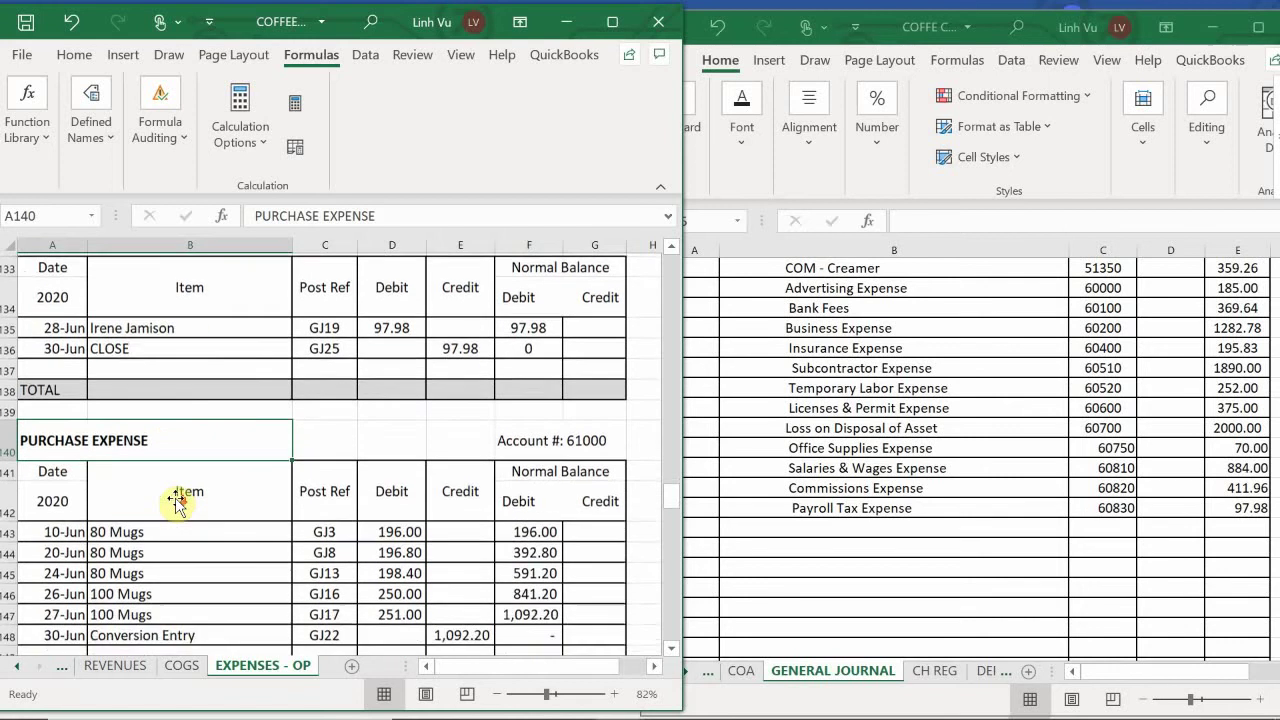
scroll(175, 503, "down", 1)
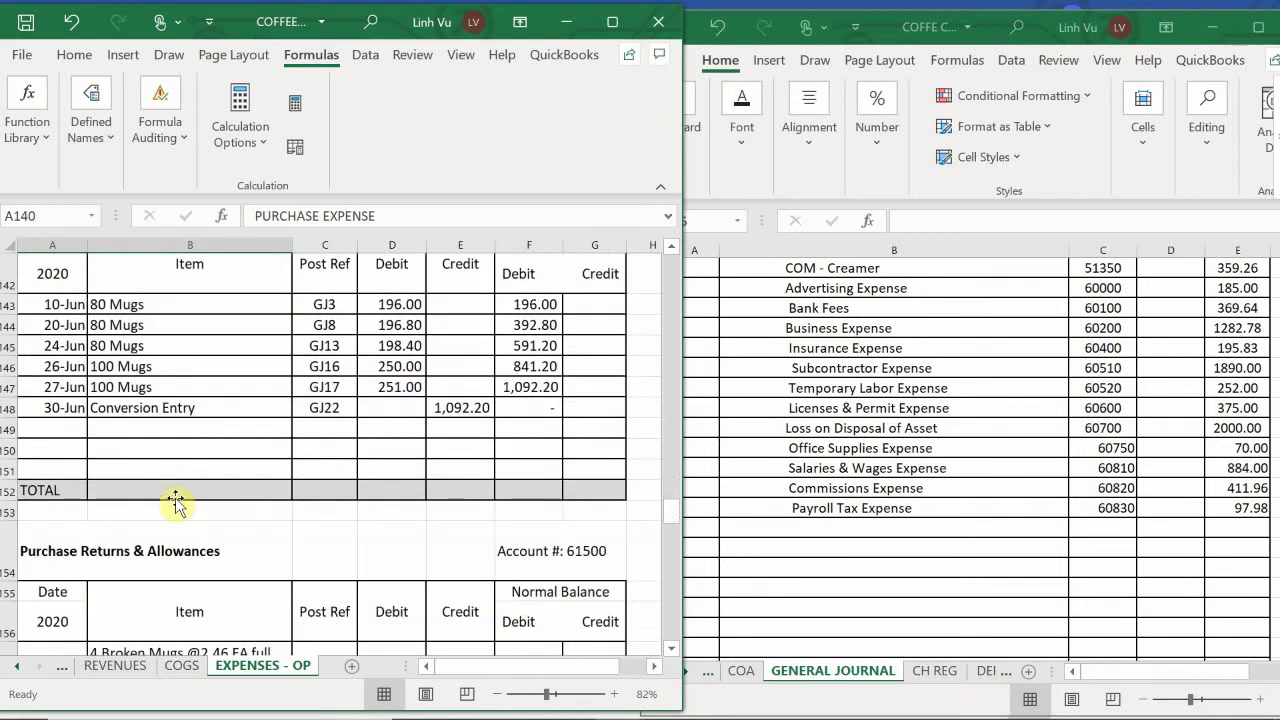
scroll(175, 503, "down", 3)
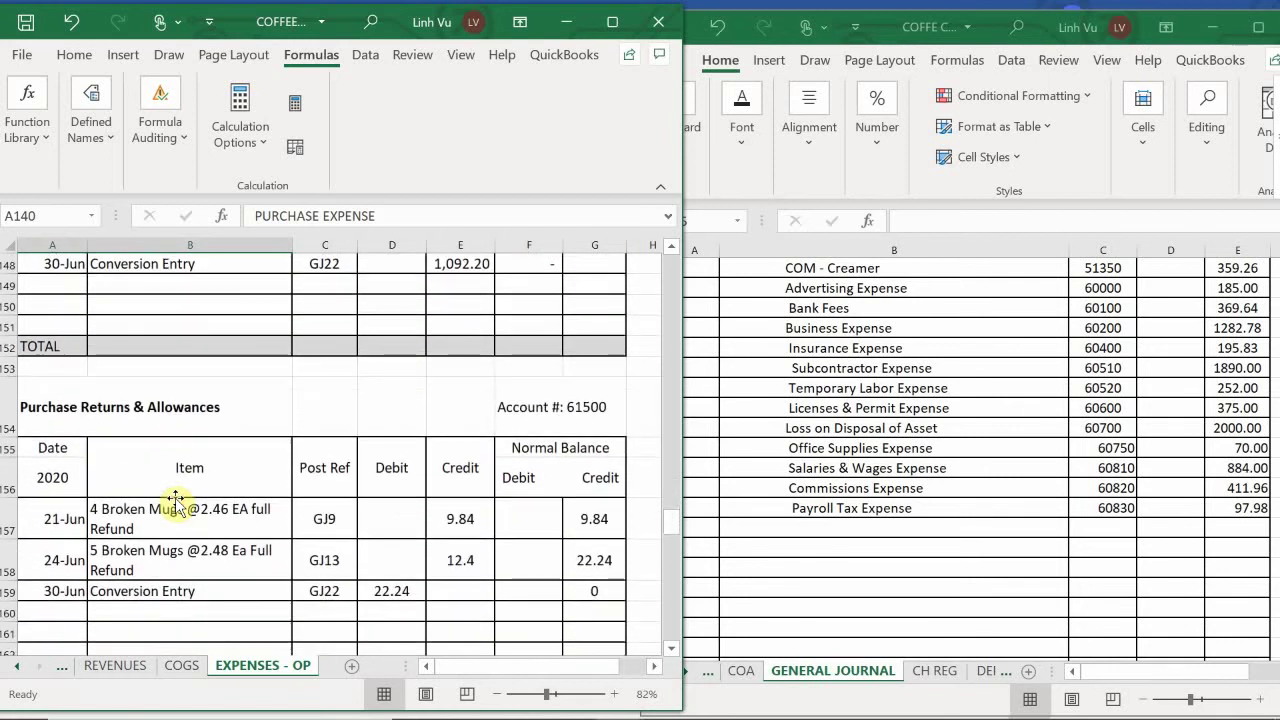
scroll(175, 503, "down", 1)
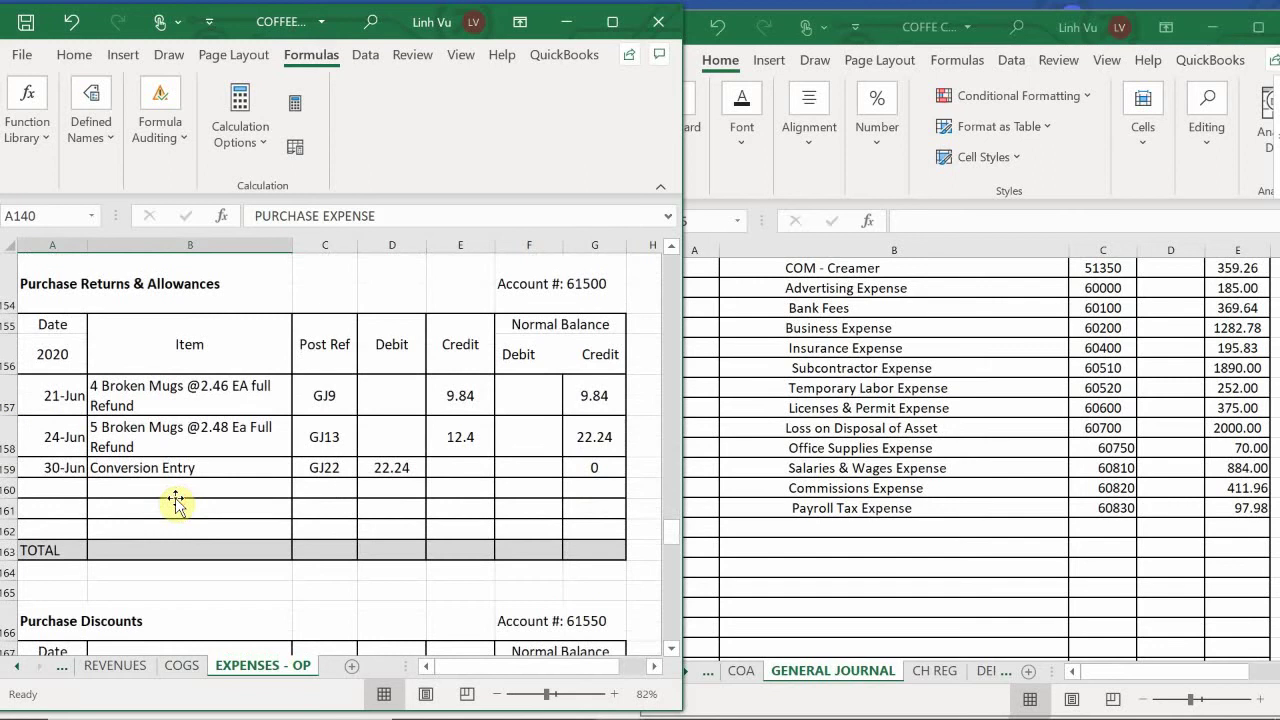
scroll(175, 503, "down", 3)
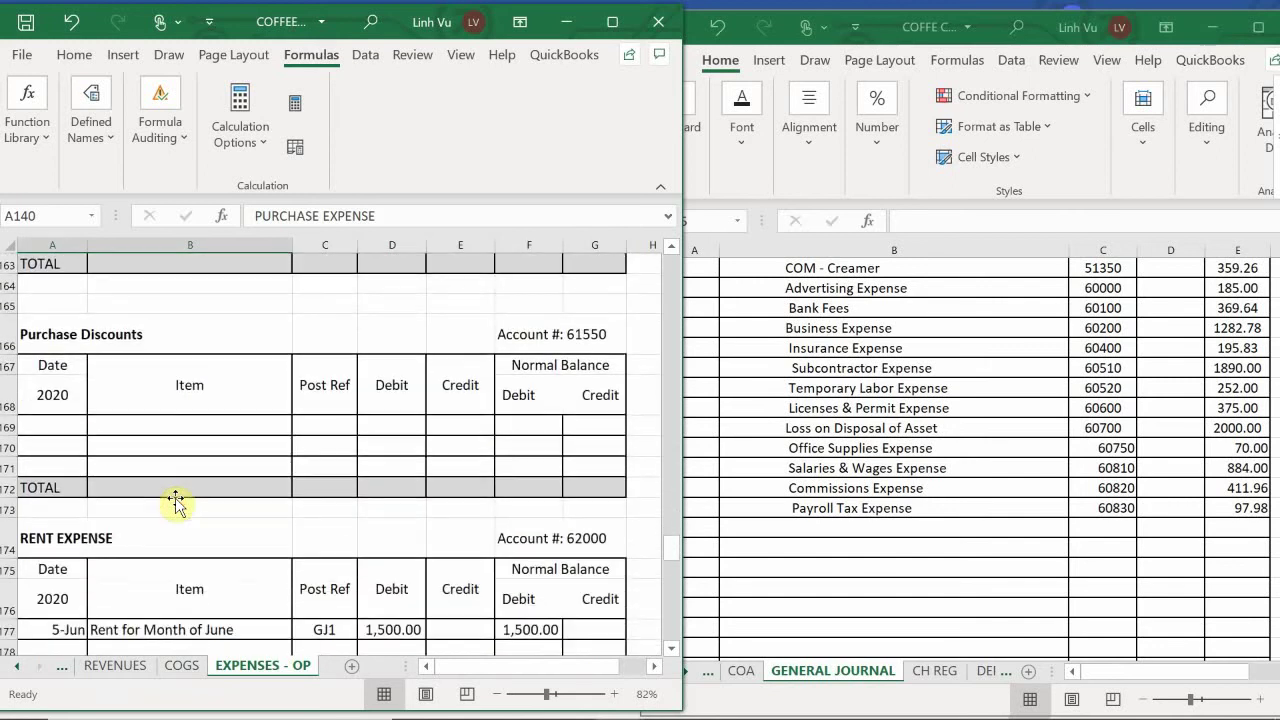
scroll(175, 503, "down", 2)
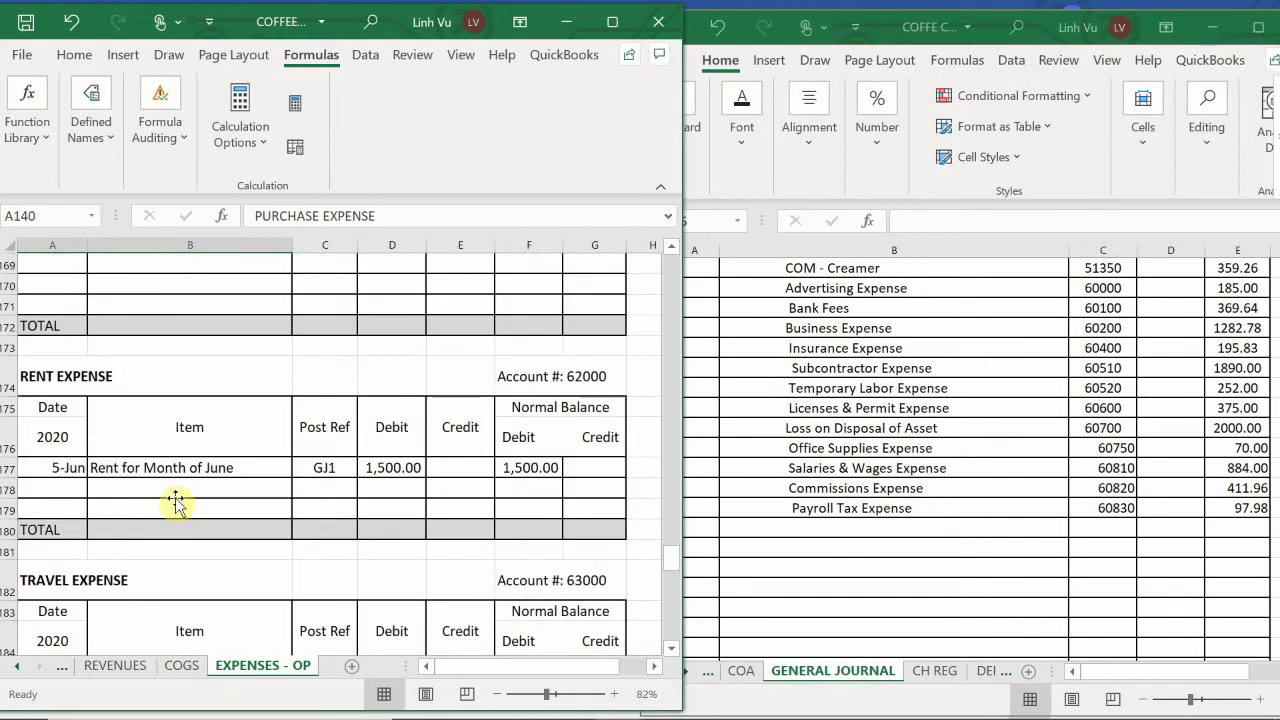
Add a Rent Expense line in cell B1035 of the general journal, directly below Payroll Tax Expense
scroll(175, 503, "down", 1)
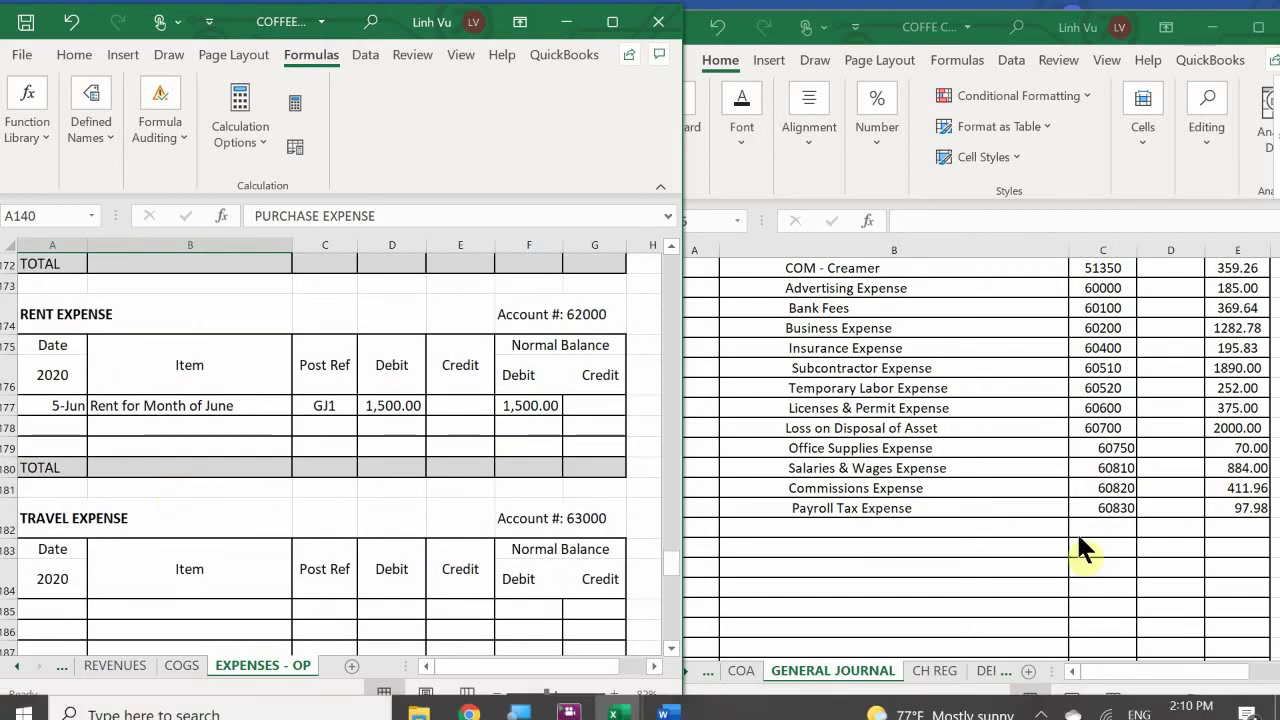
left_click(826, 544)
left_click(812, 528)
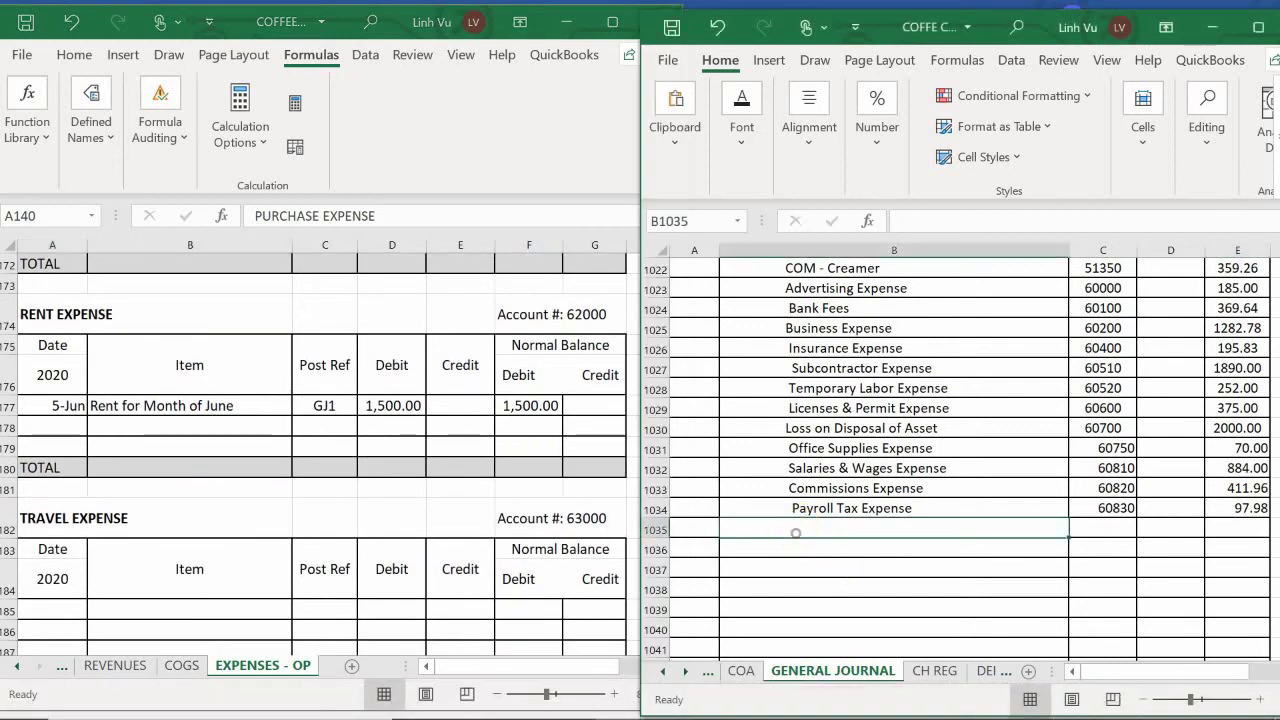
key("F2")
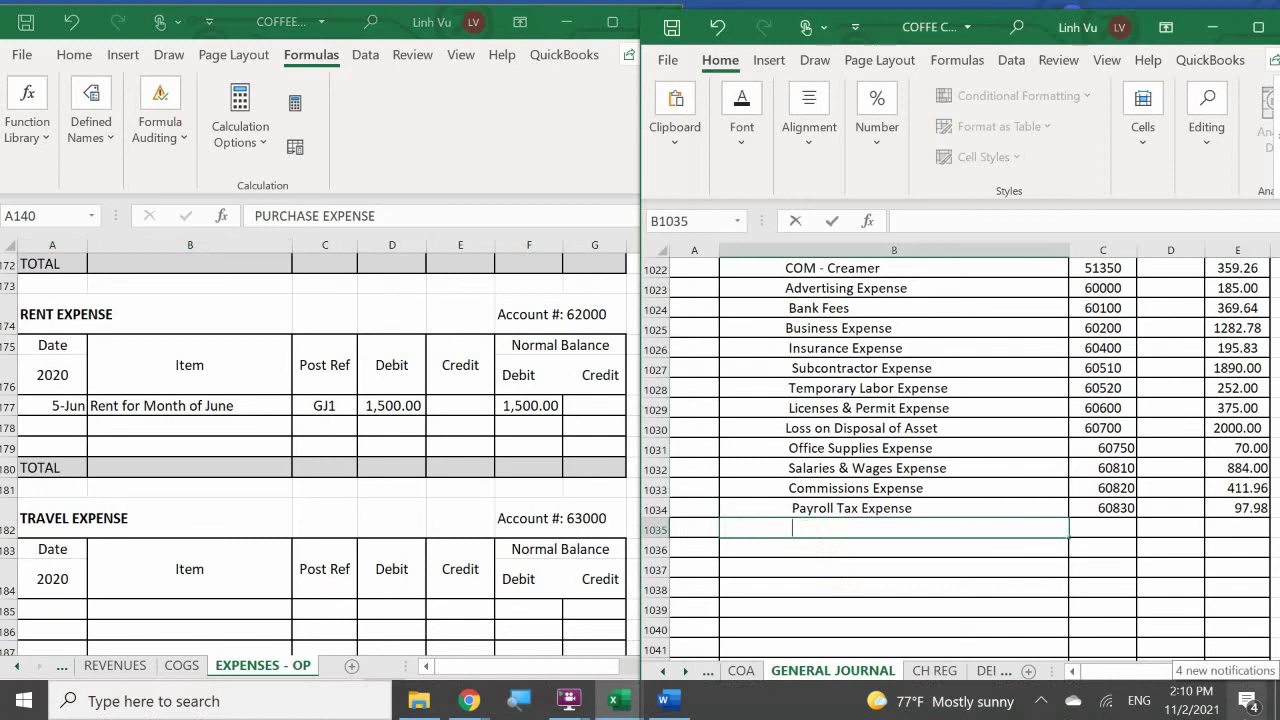
type("Rent Expe")
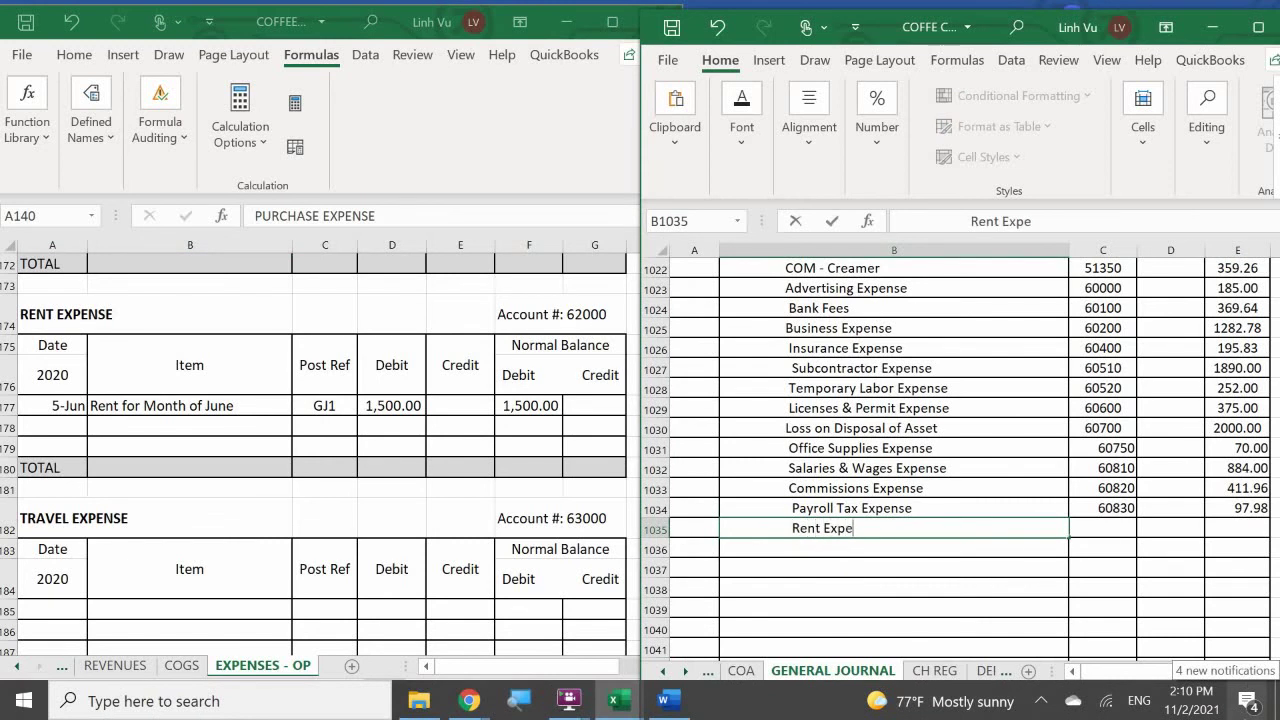
type("nse")
key("Tab")
Enter G2000 as the reference in cell C1035 for the Rent Expense line
type("GJ")
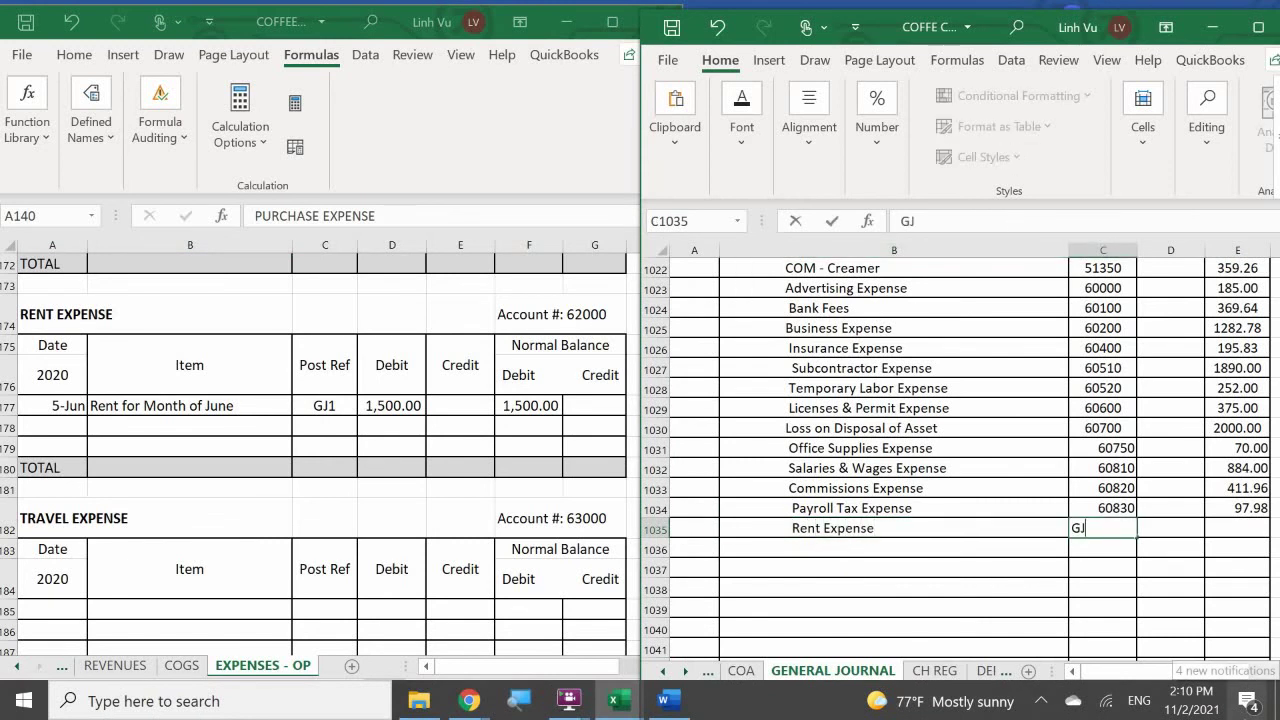
key("BackSpace")
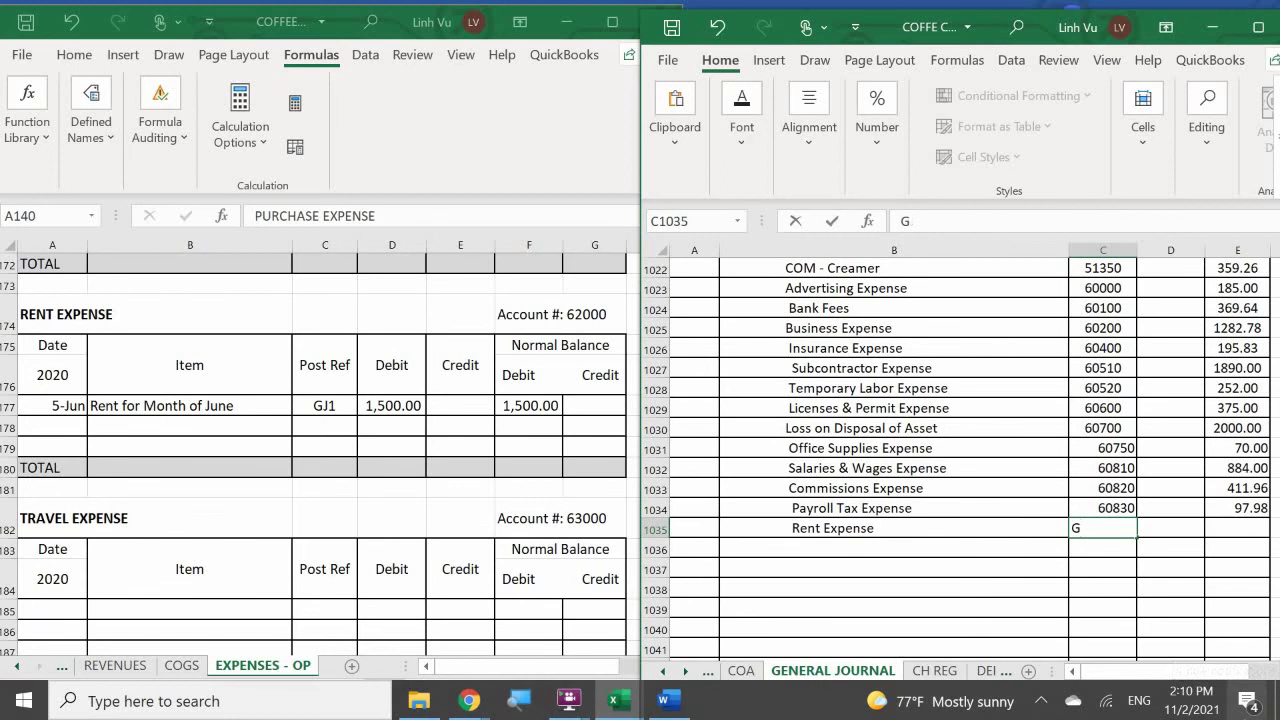
type("2000")
key("Return")
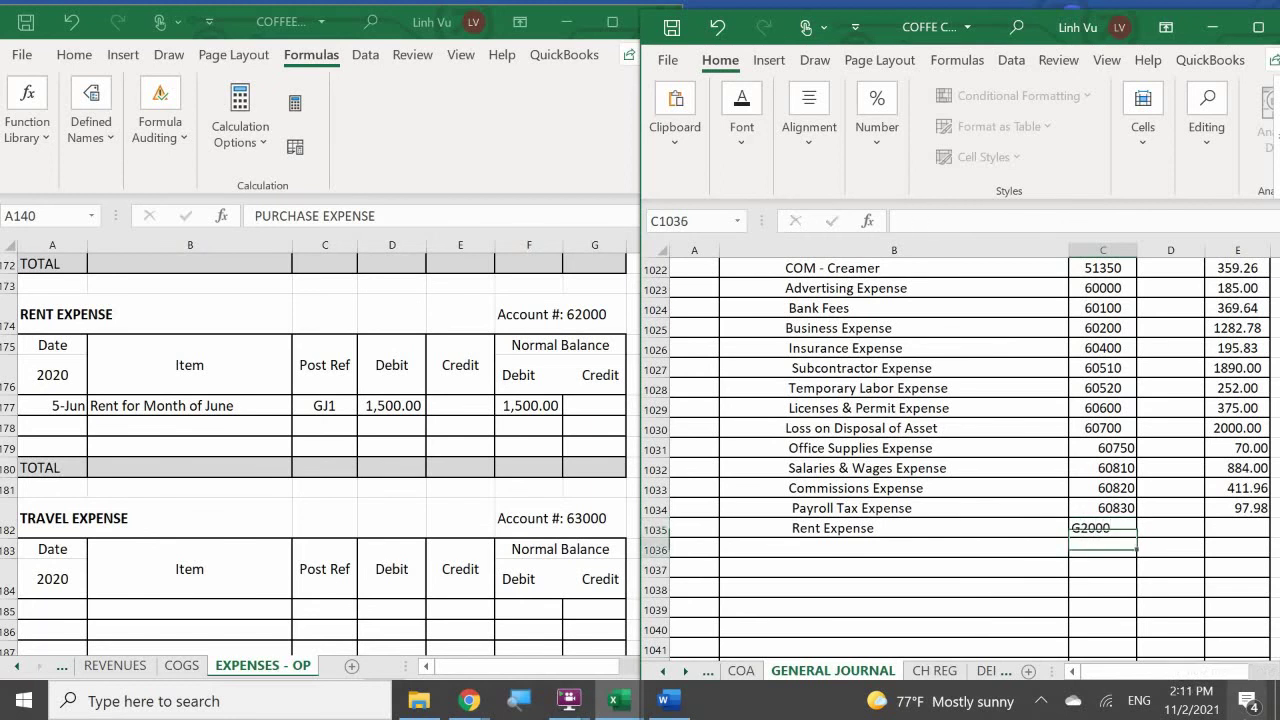
Enter a credit of 1500 for Rent Expense in the general journal
key("Right")
key("Up")
key("Right")
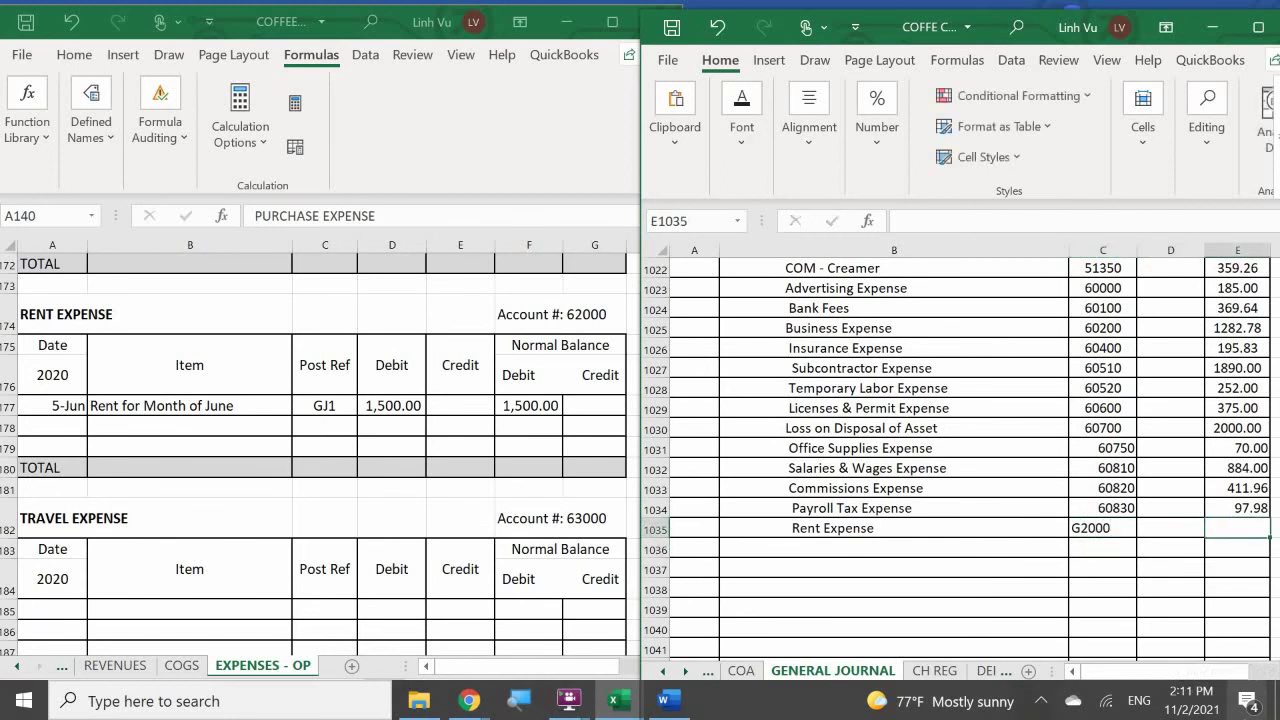
type("1500")
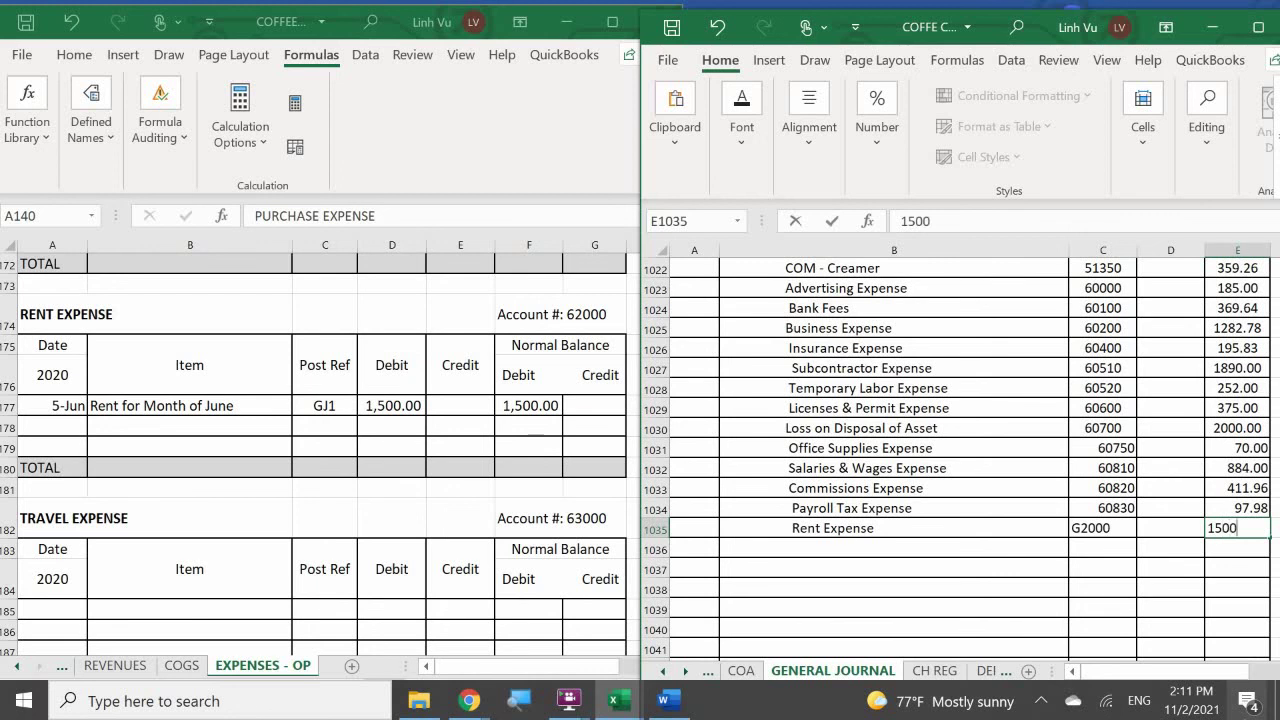
key("Return")
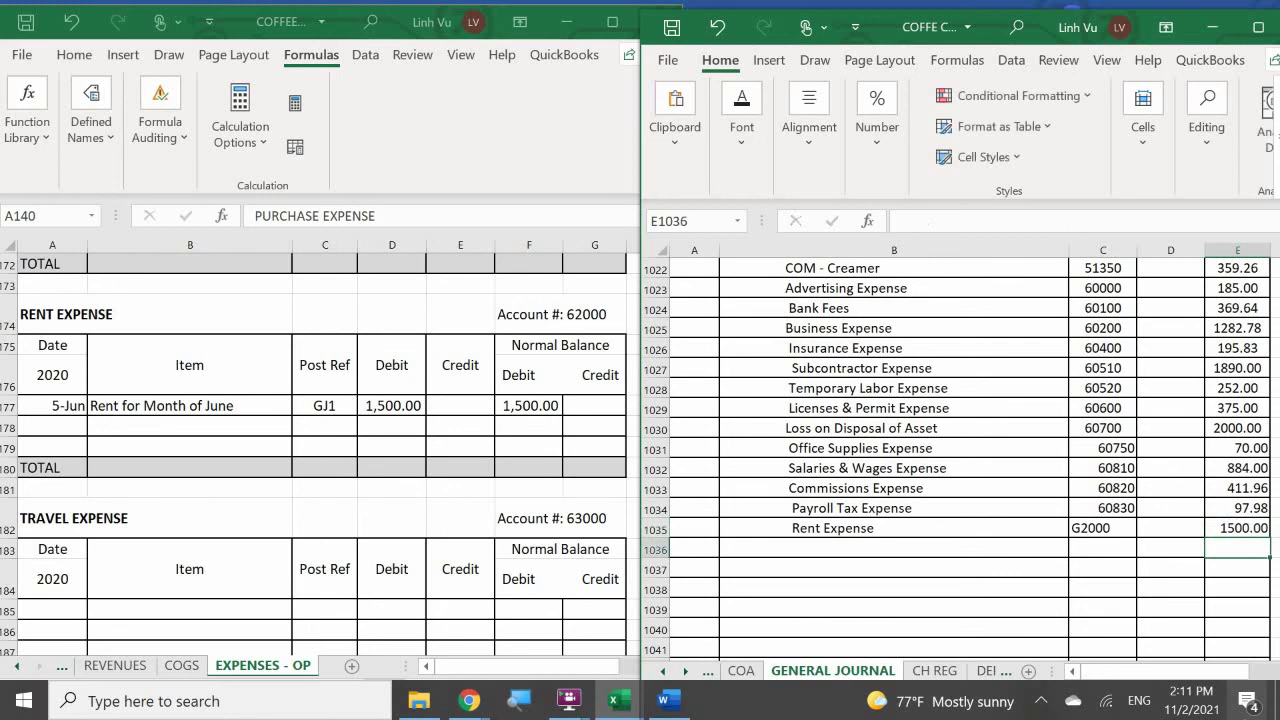
Start a closing row in the Rent Expense ledger with the date 6/30 and the item CLOSE
left_click(26, 425)
left_click(46, 422)
type("6/30")
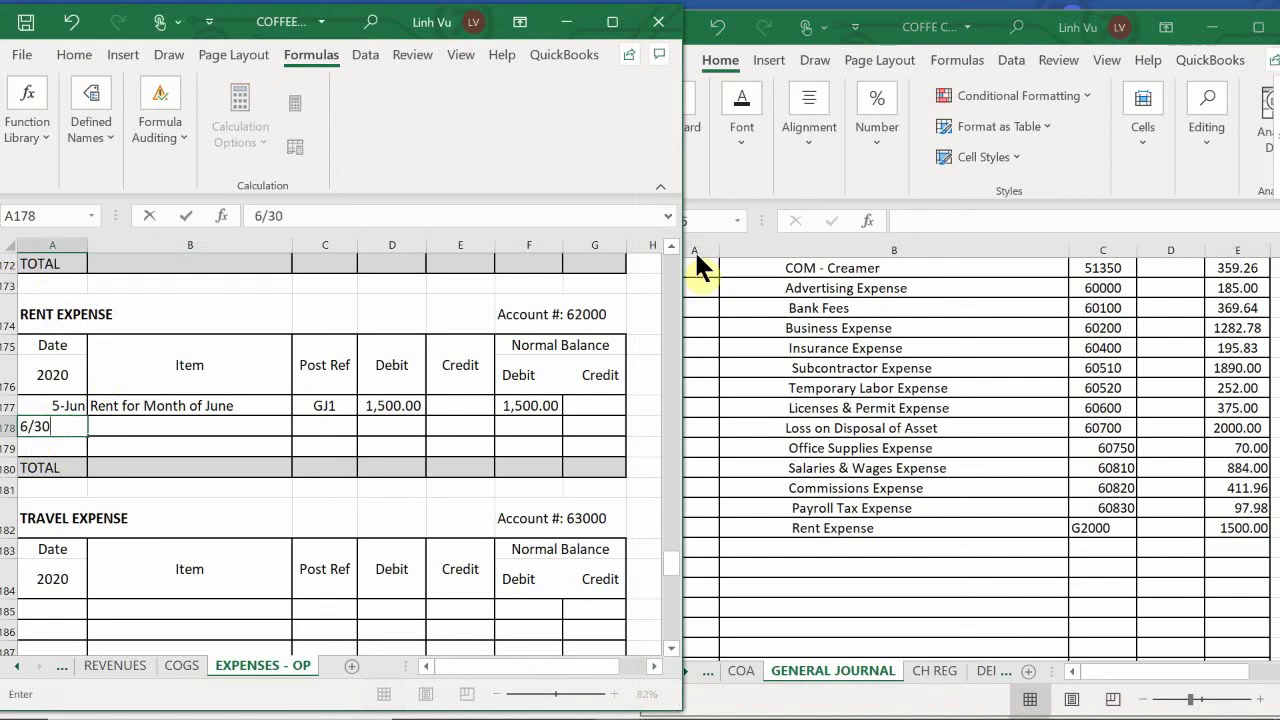
key("Tab")
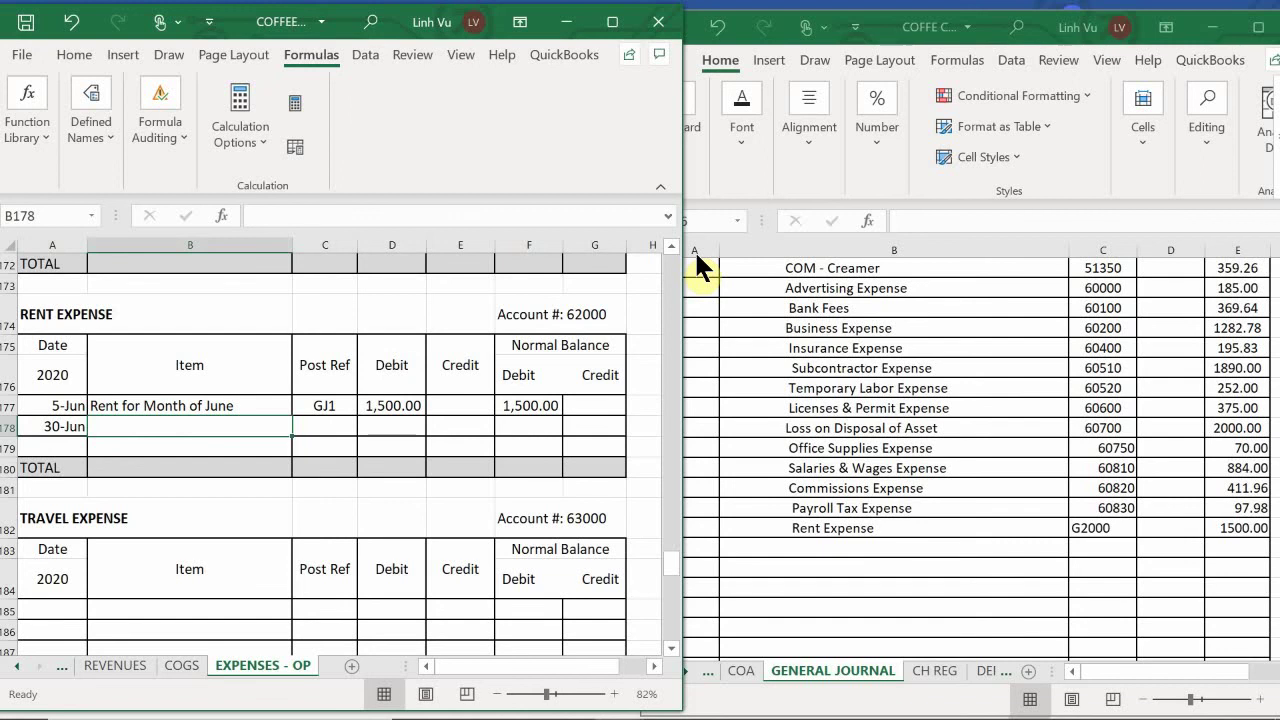
type("CLOSE")
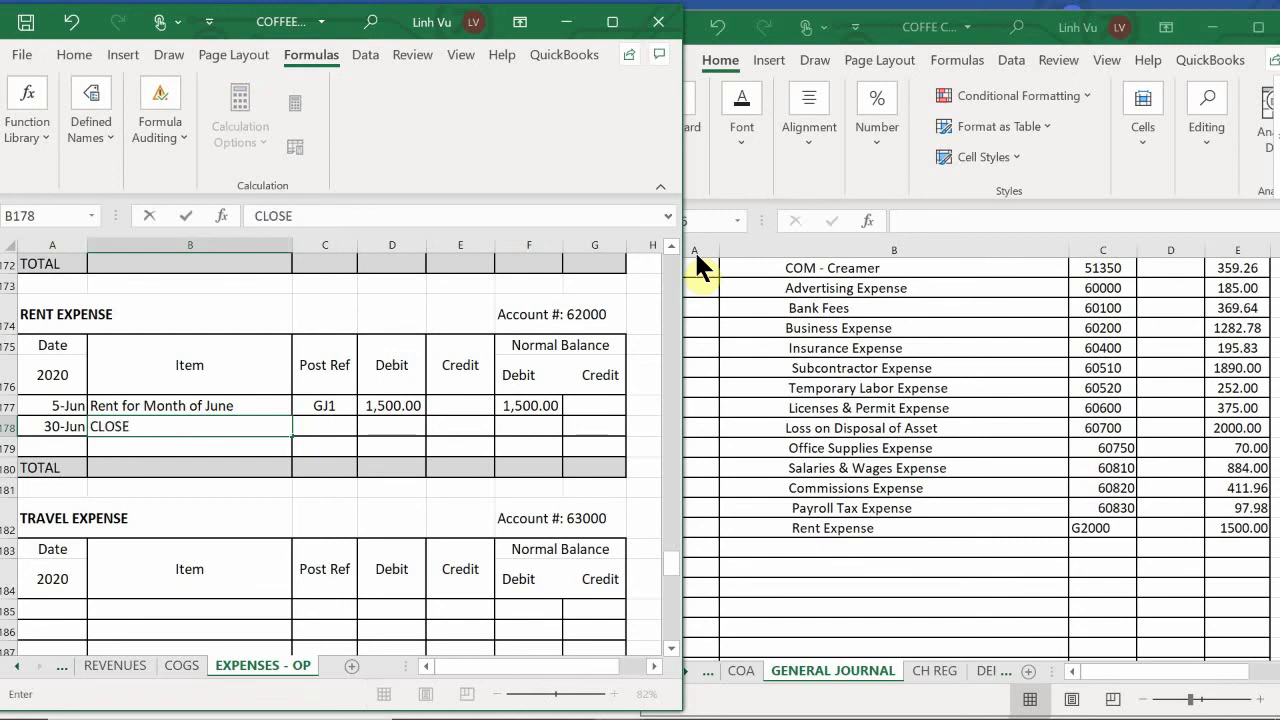
Fill in the Rent Expense closing row with post reference GJ25 and a credit of 1500
key("Tab")
type("GJ")
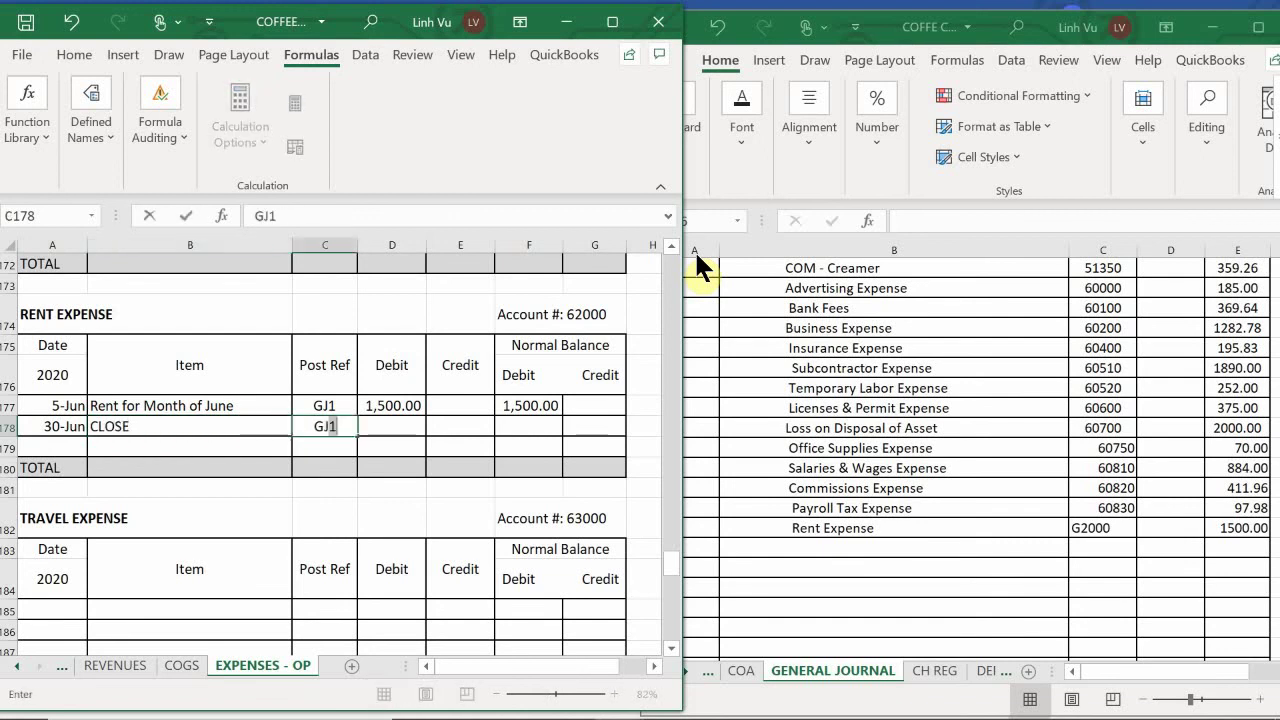
type("25")
key("Tab")
key("Tab")
type("1500")
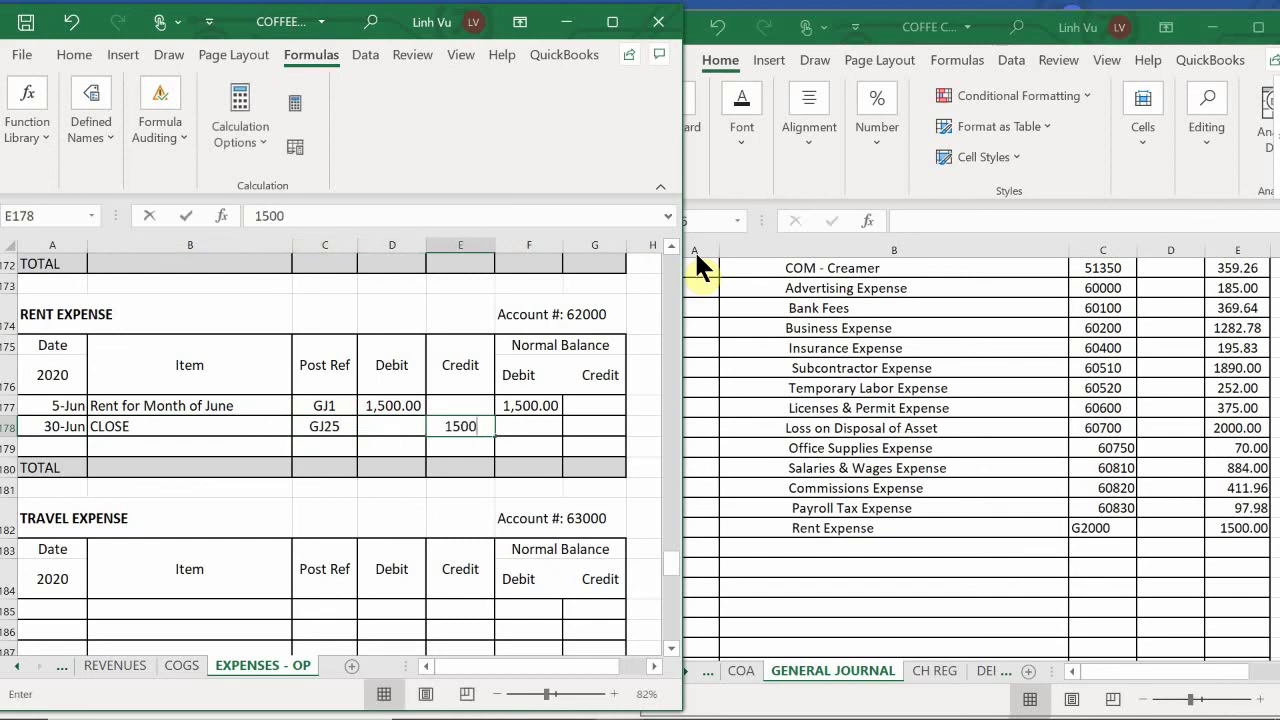
key("Return")
Calculate the debit balance of the Rent Expense closing row in F178 with the formula =F177+D178-E178
key("Right")
key("Up")
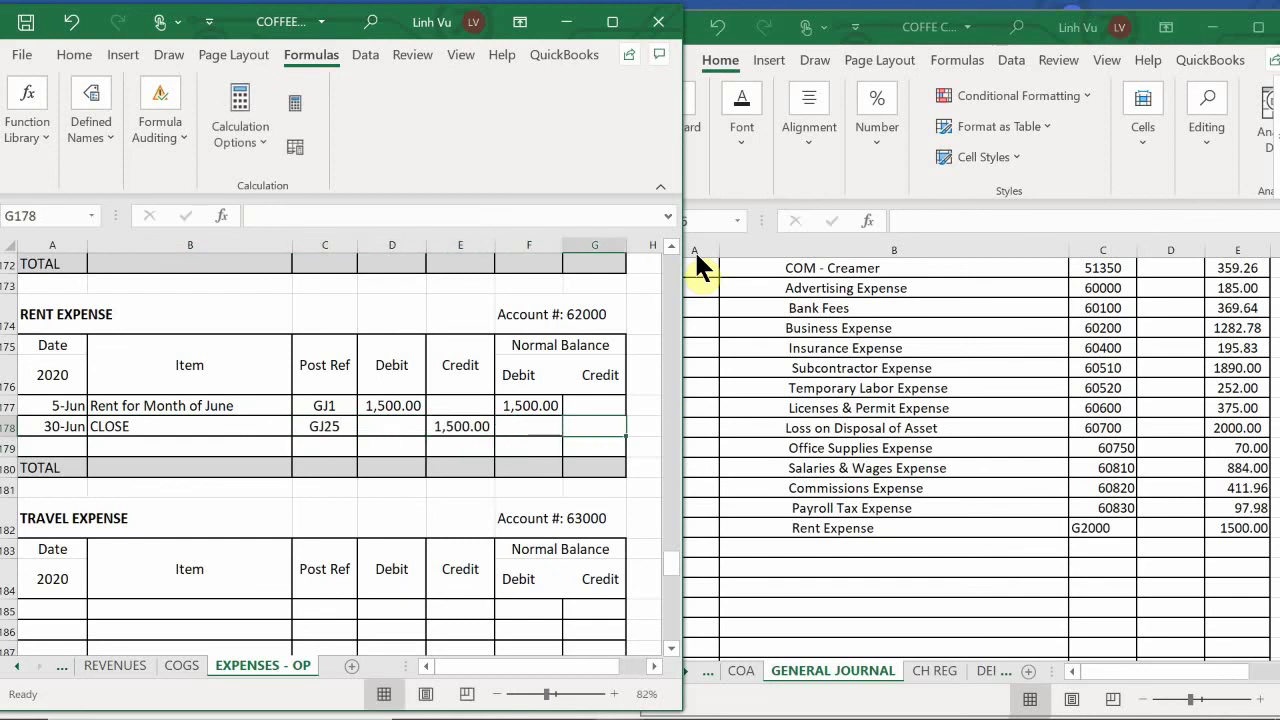
type("=")
key("Up")
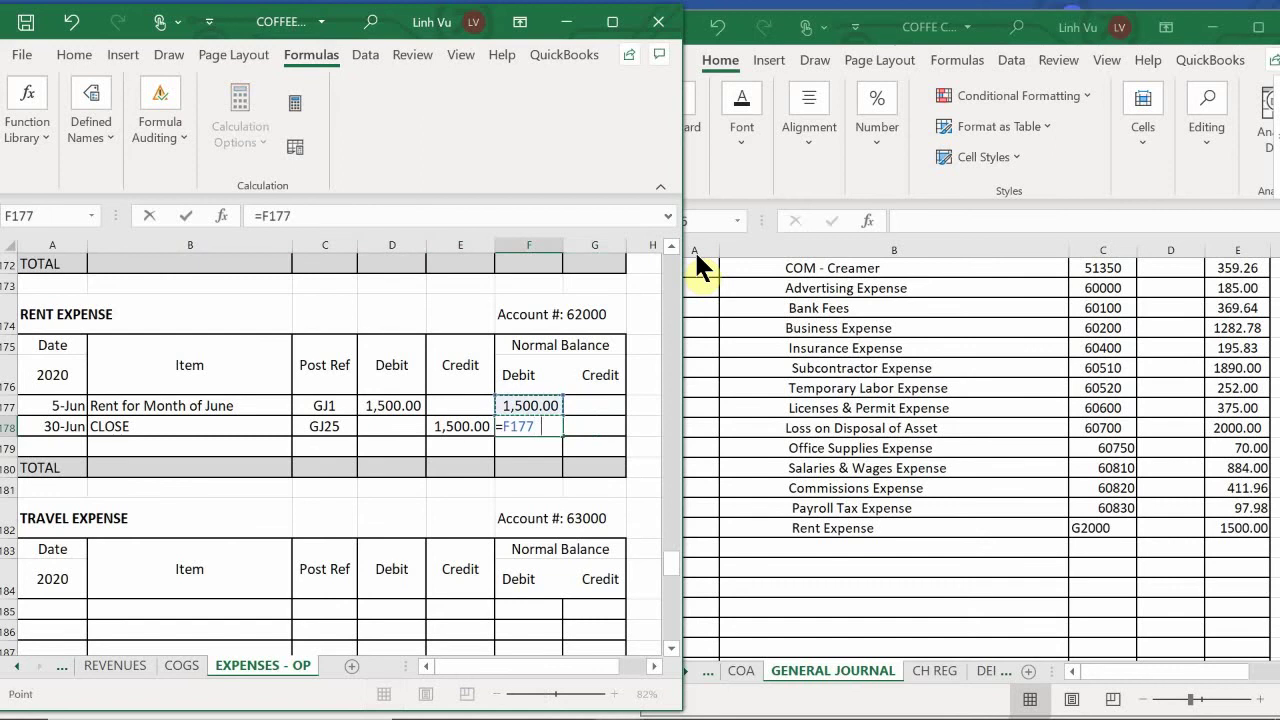
type("+")
key("Left")
key("Left")
type("-")
key("Left")
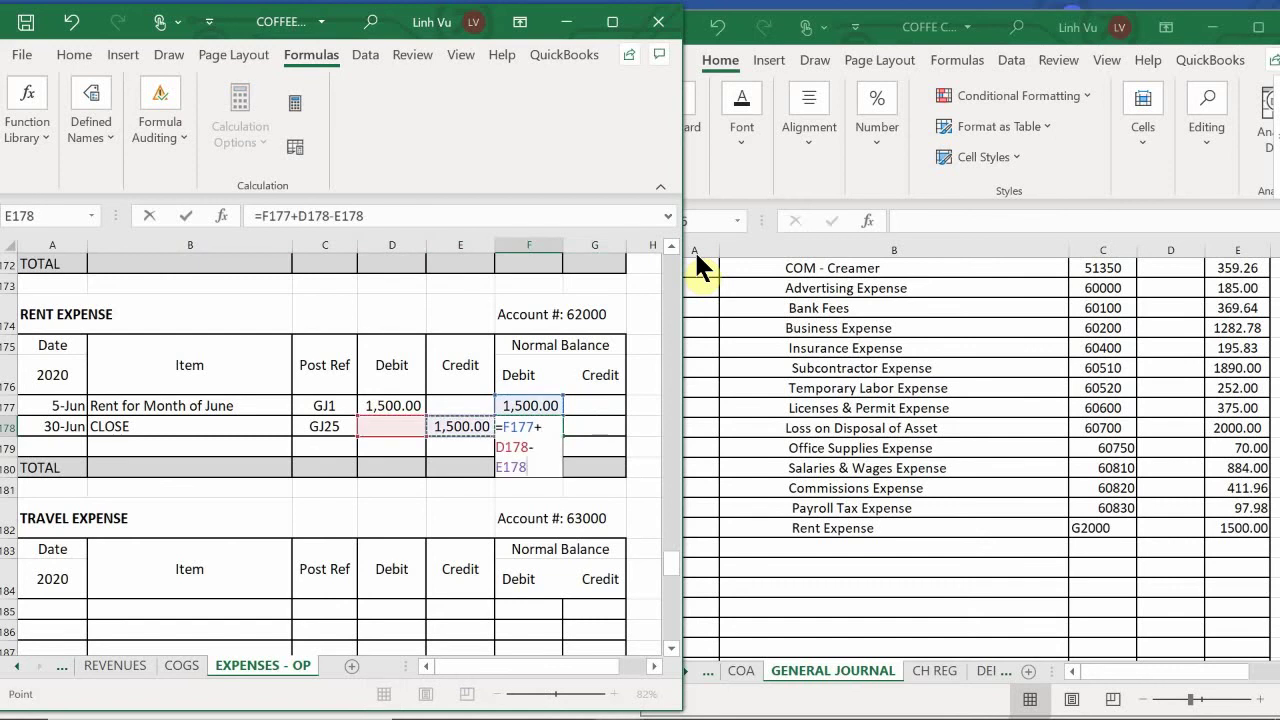
key("Return")
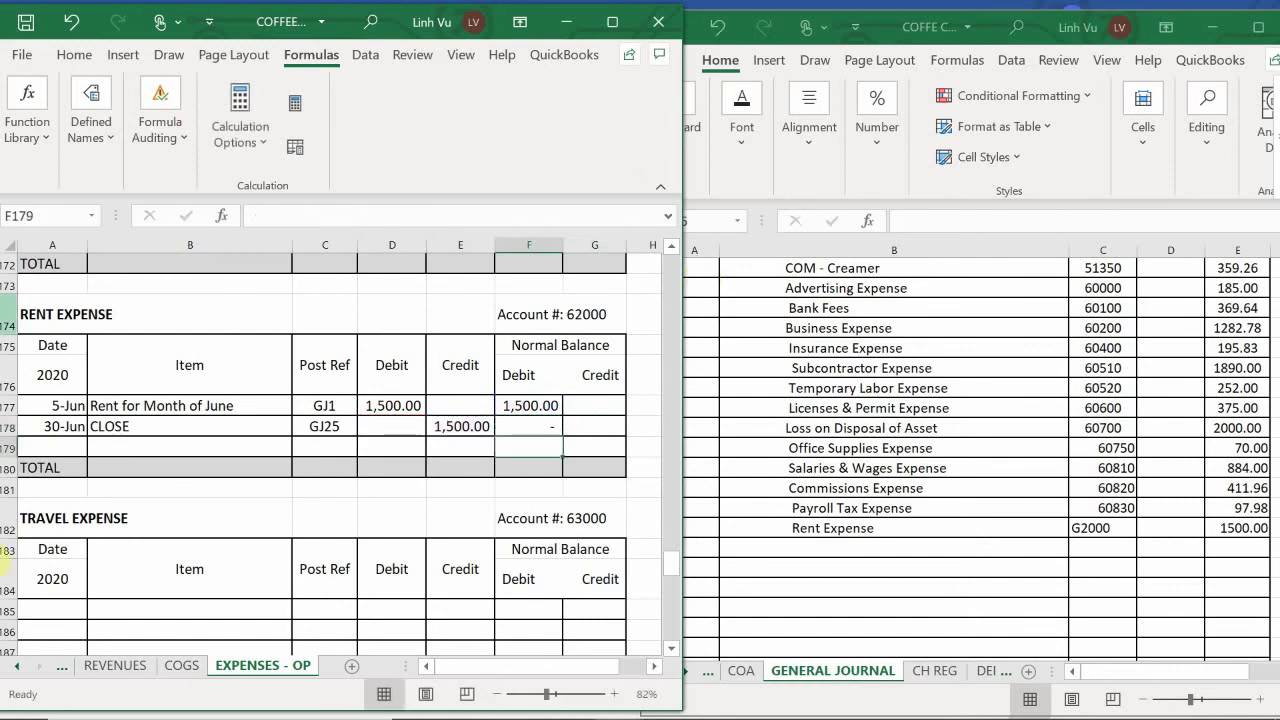
Find the next expense ledger with a balance and add Bad Debt Expense, indented, below Rent Expense in the general journal
left_click(171, 446)
scroll(172, 439, "down", 1)
scroll(172, 439, "down", 1)
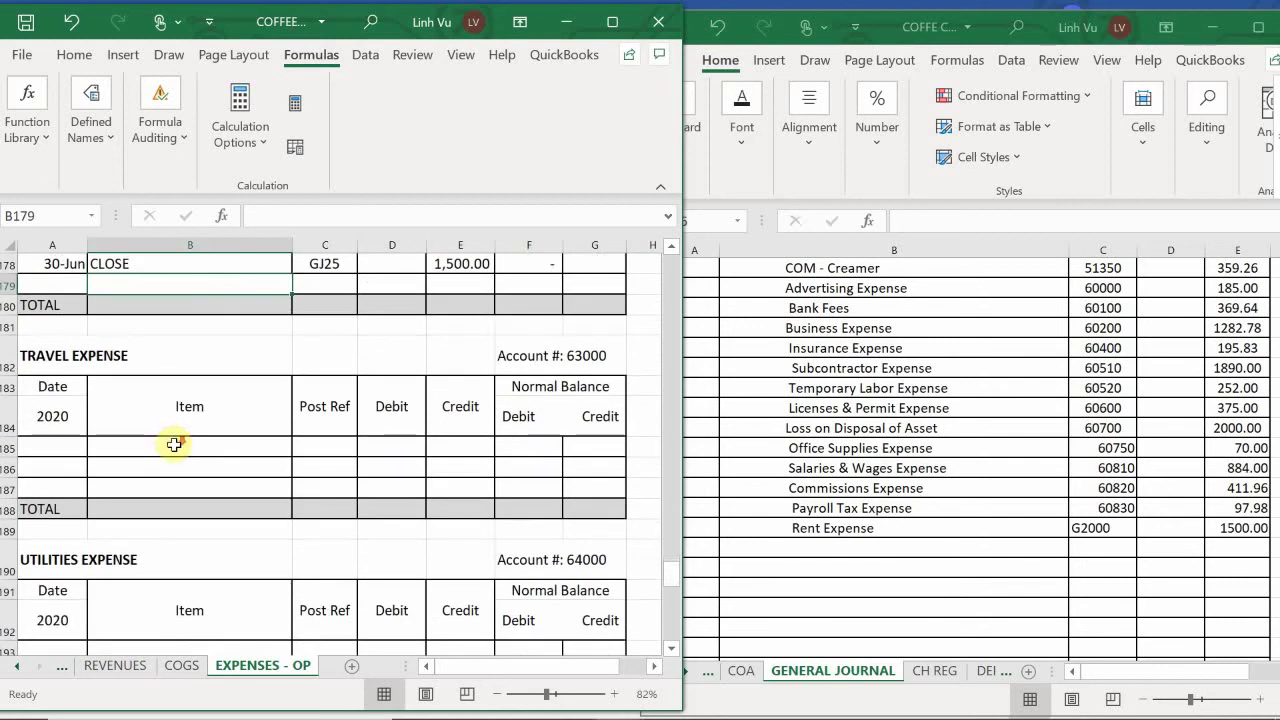
scroll(172, 442, "down", 3)
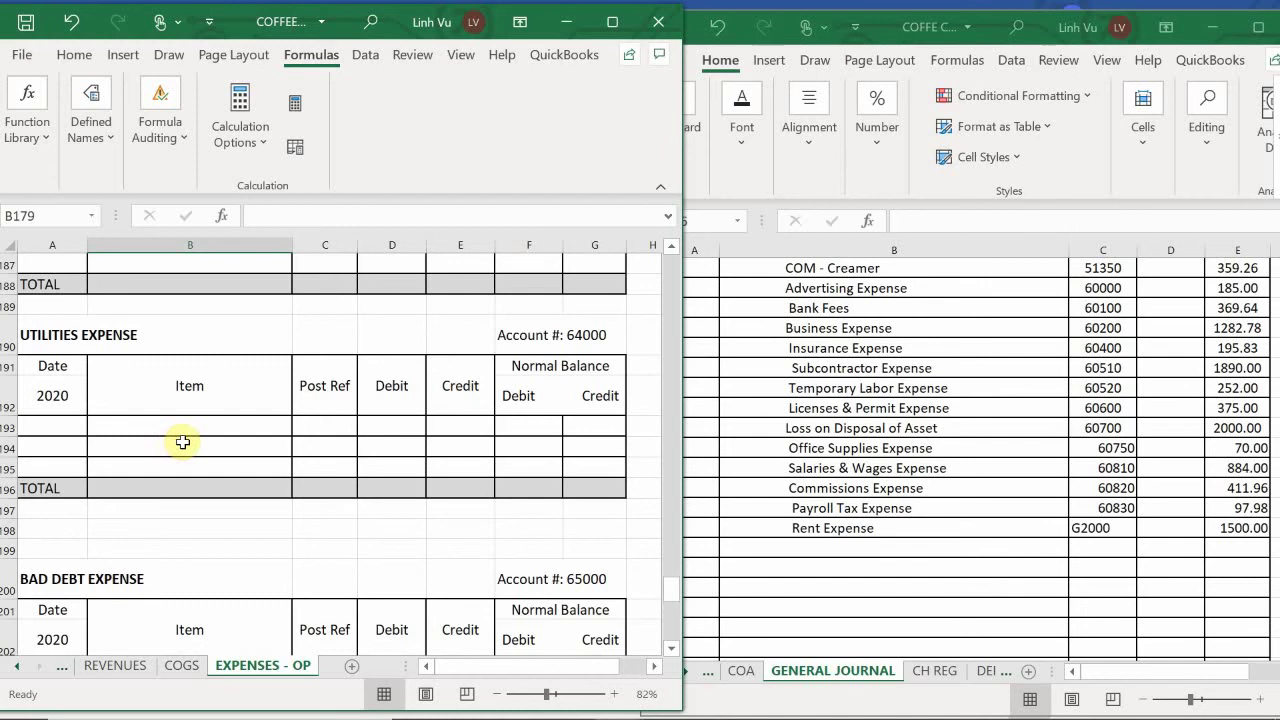
scroll(183, 442, "down", 3)
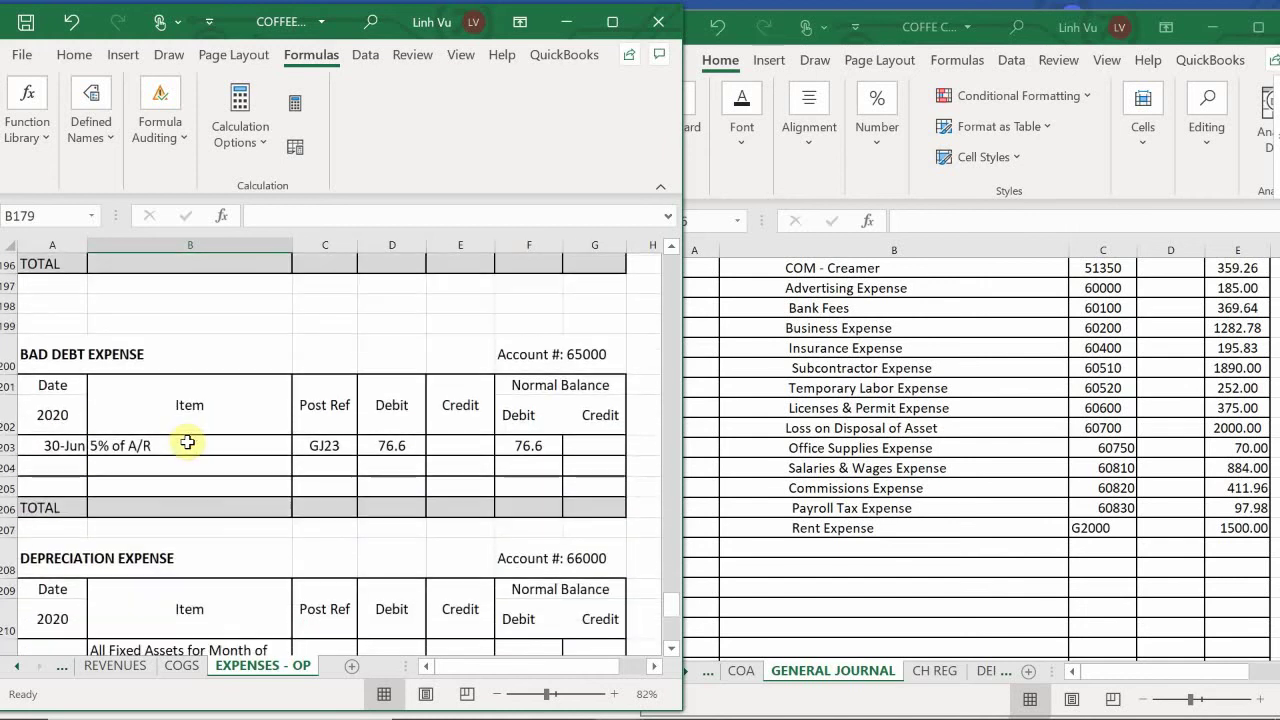
left_click(805, 500)
scroll(805, 500, "down", 1)
left_click(795, 490)
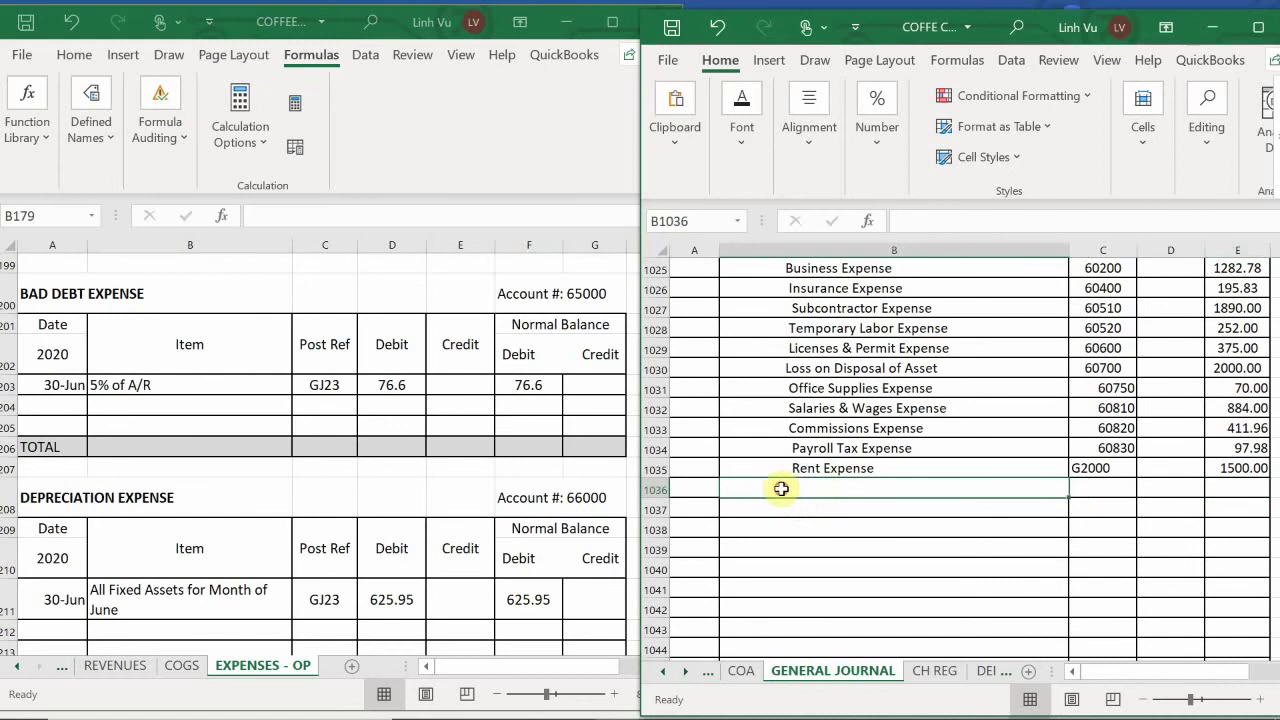
double_click(795, 490)
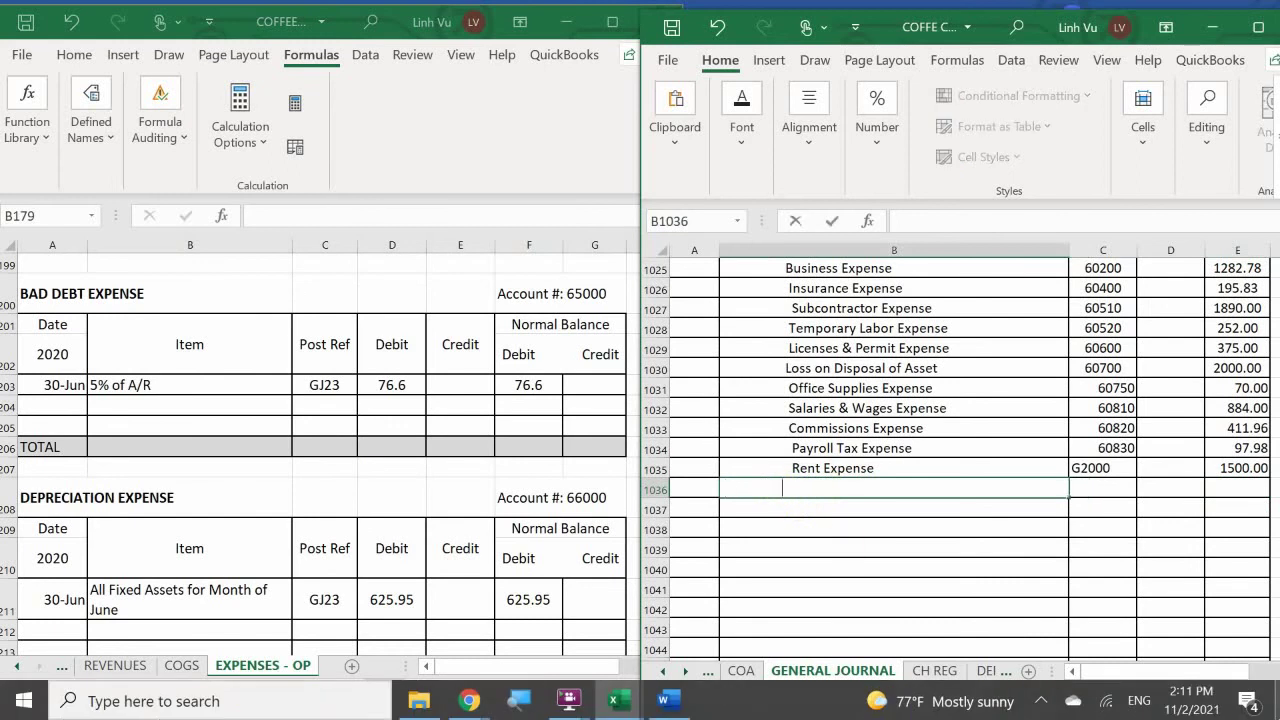
type("Ba")
key("BackSpace")
key("BackSpace")
type("Bad Debt")
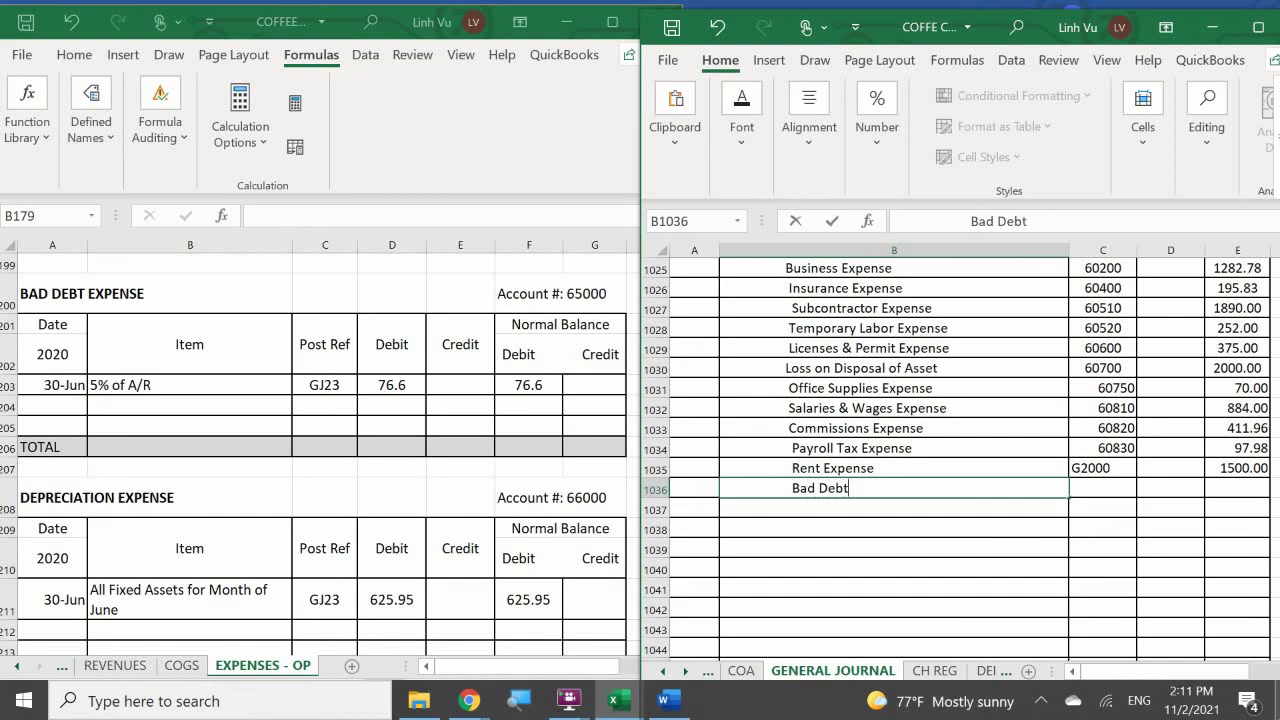
type(" Expense")
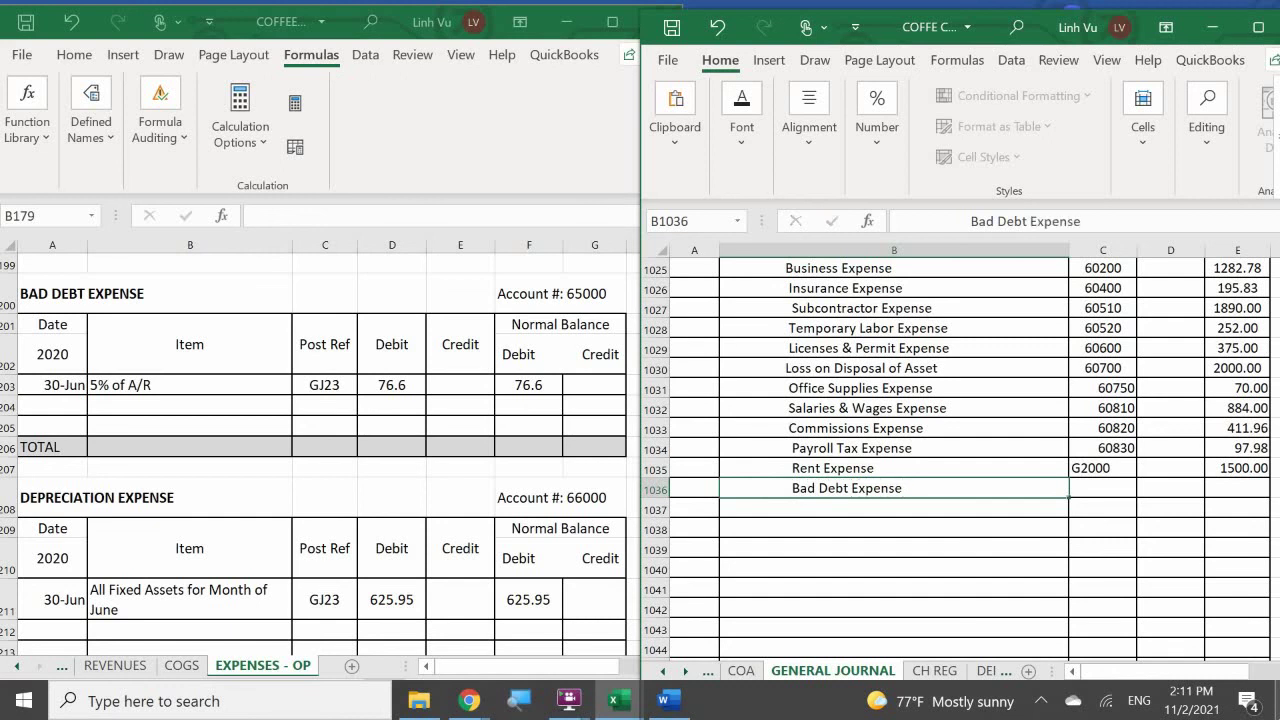
Enter 65000 as the post reference for Bad Debt Expense in the general journal
left_click(1102, 488)
type("60")
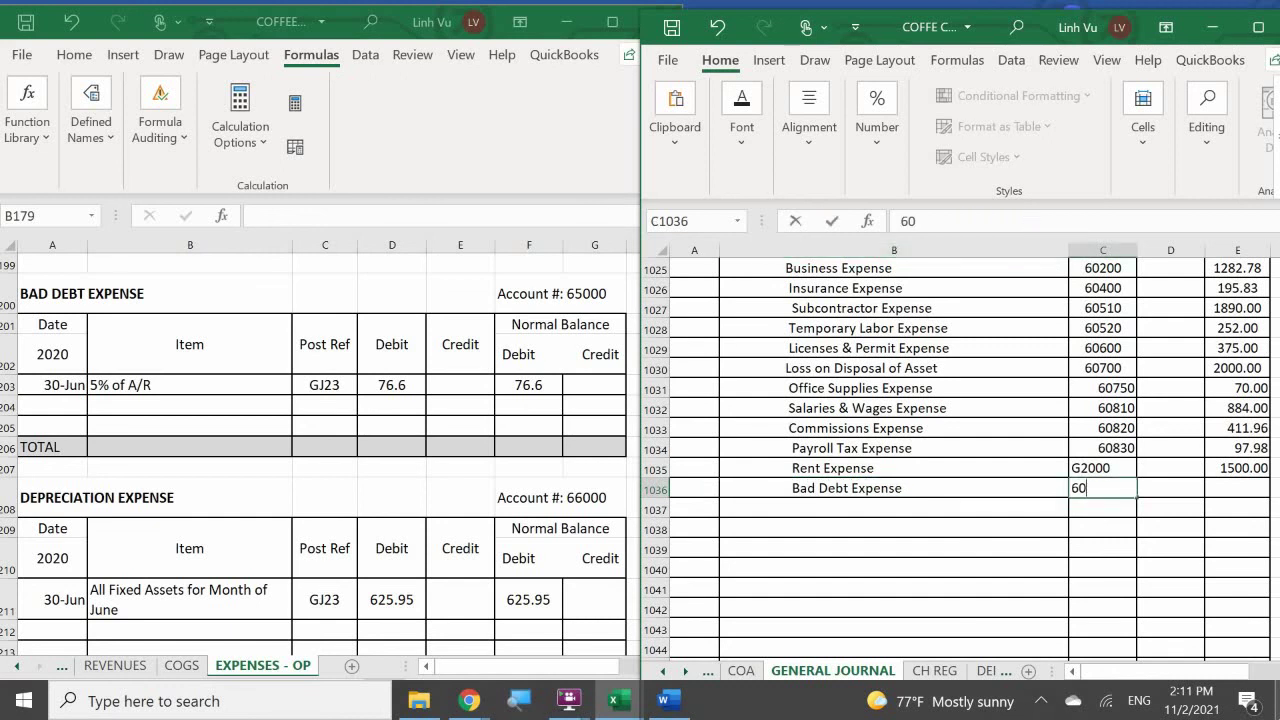
key("BackSpace")
type("5000")
key("Return")
Correct the Rent Expense post reference in the general journal to 62000
key("Up")
key("Up")
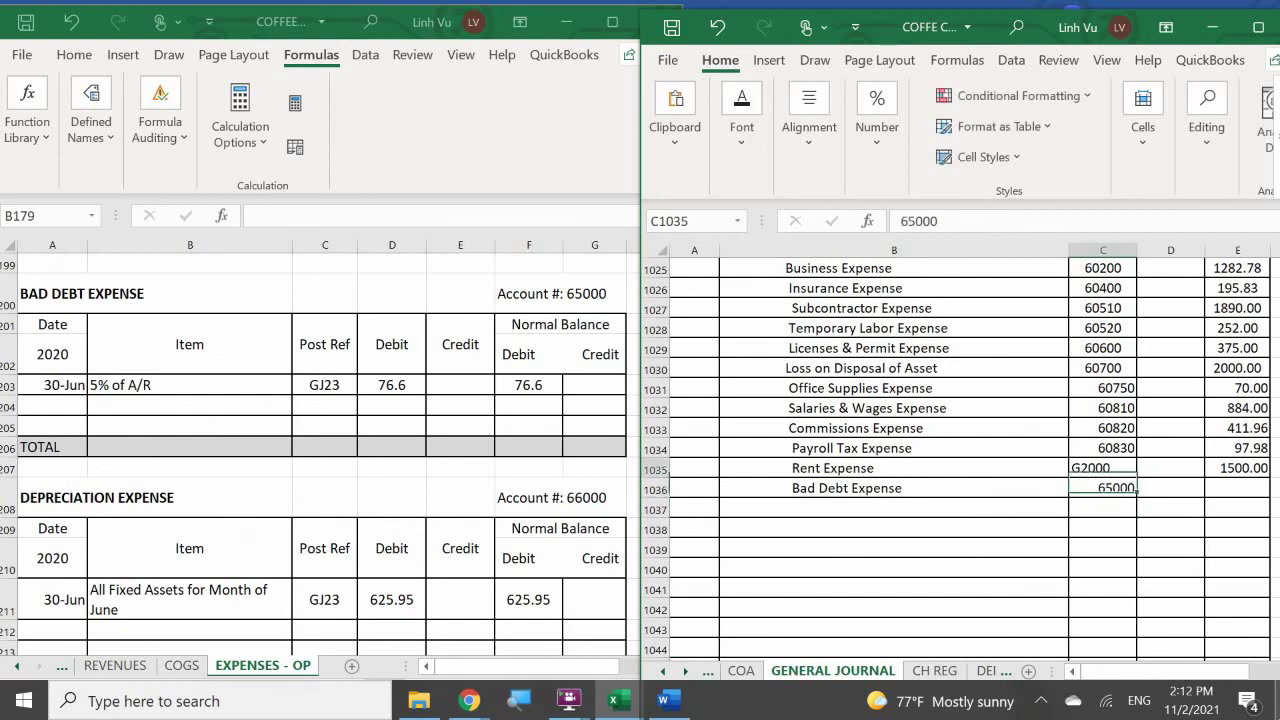
type("62")
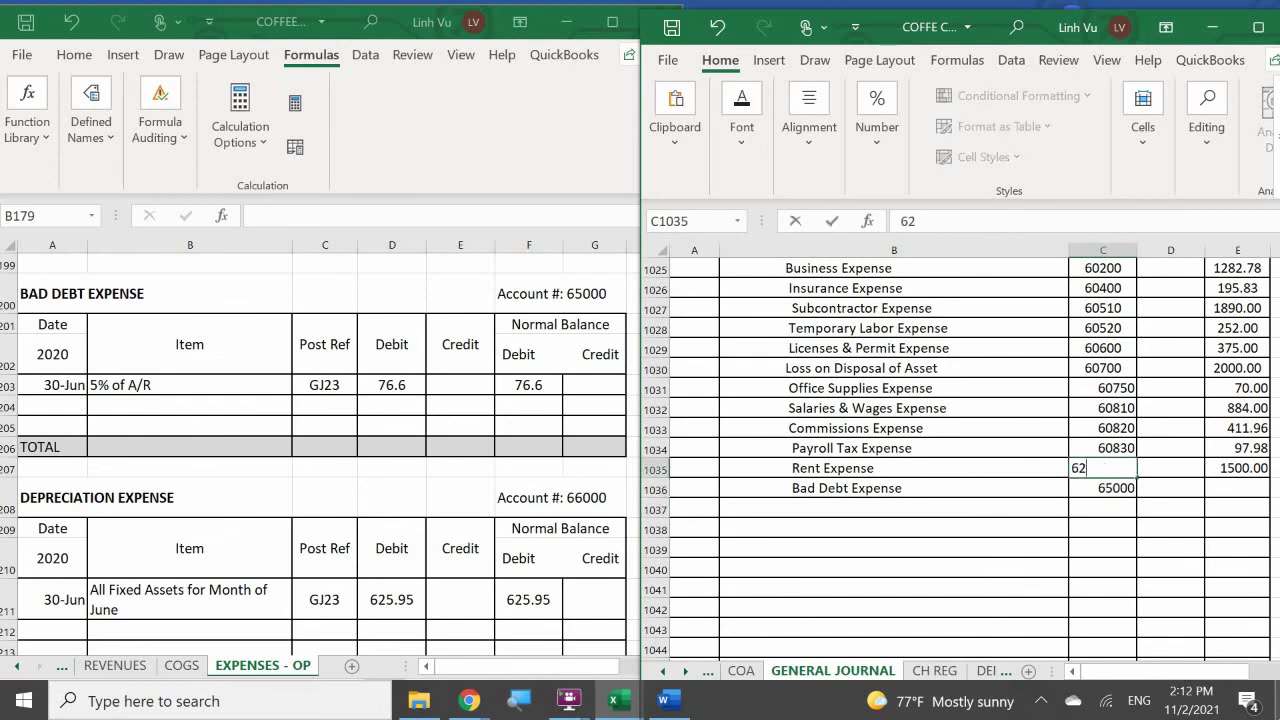
type("000")
key("Return")
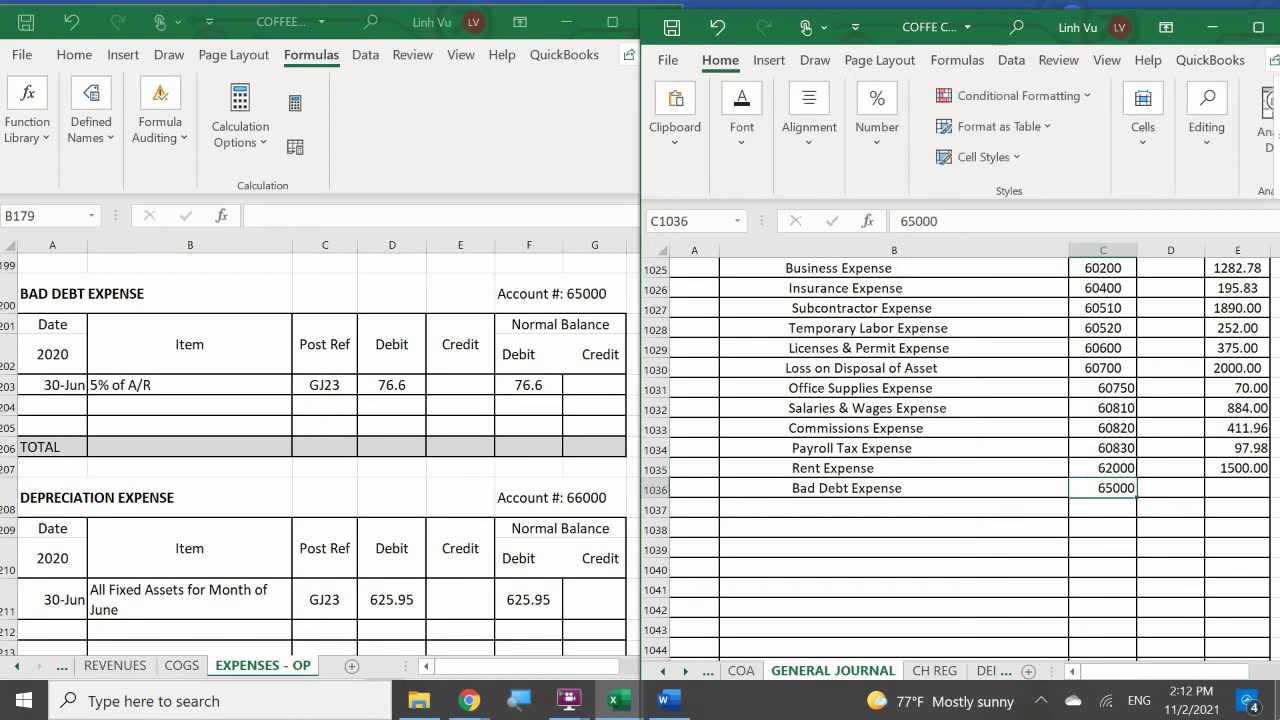
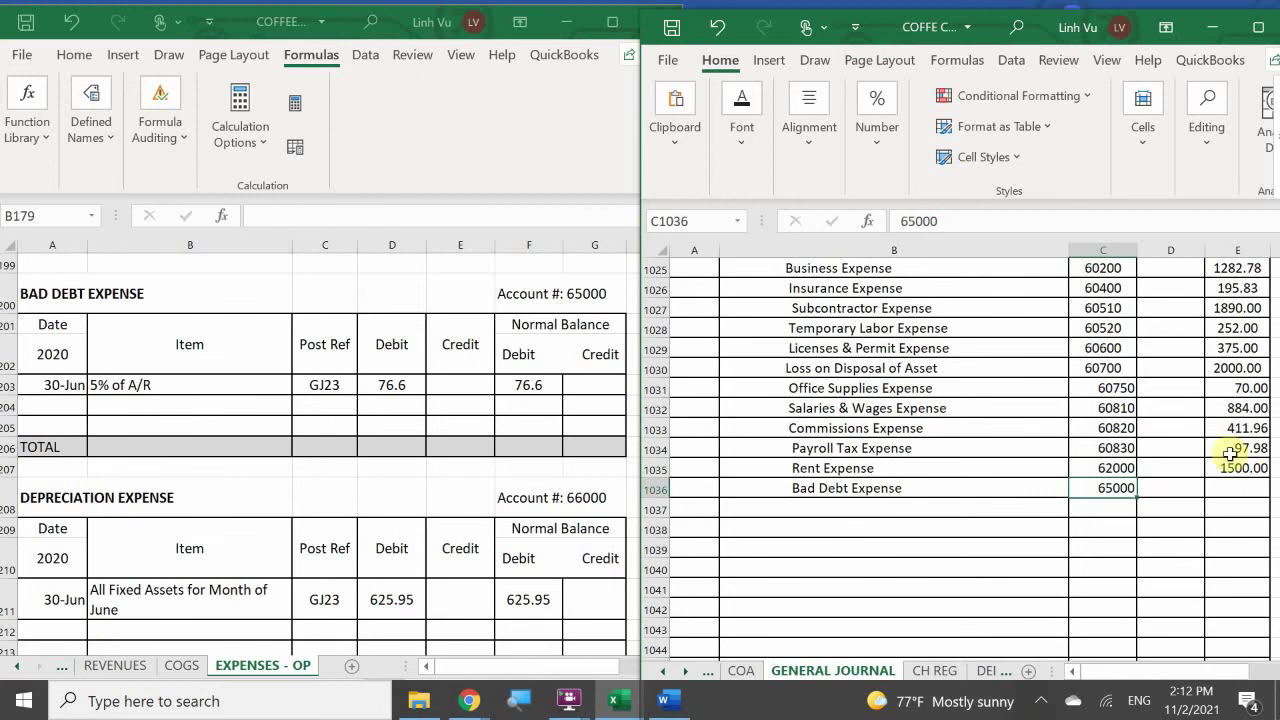
Enter a credit of 76.60 for Bad Debt Expense in the general journal
left_click(1230, 488)
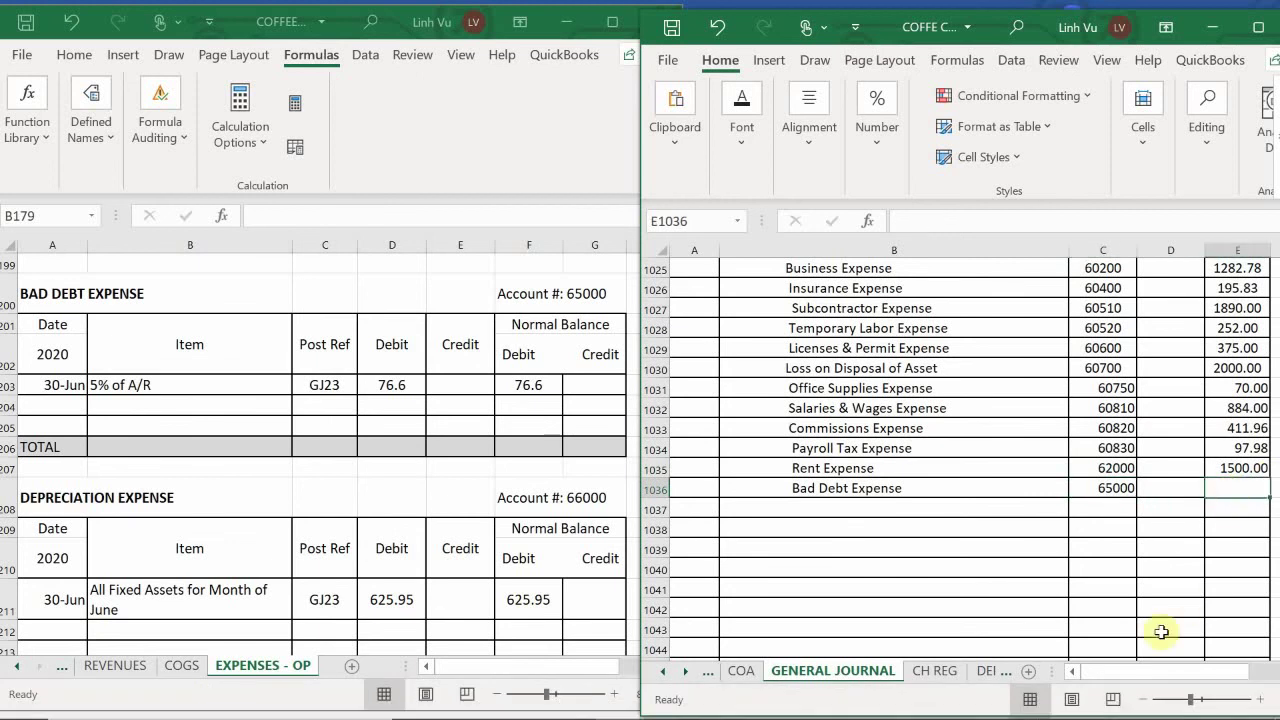
type("7")
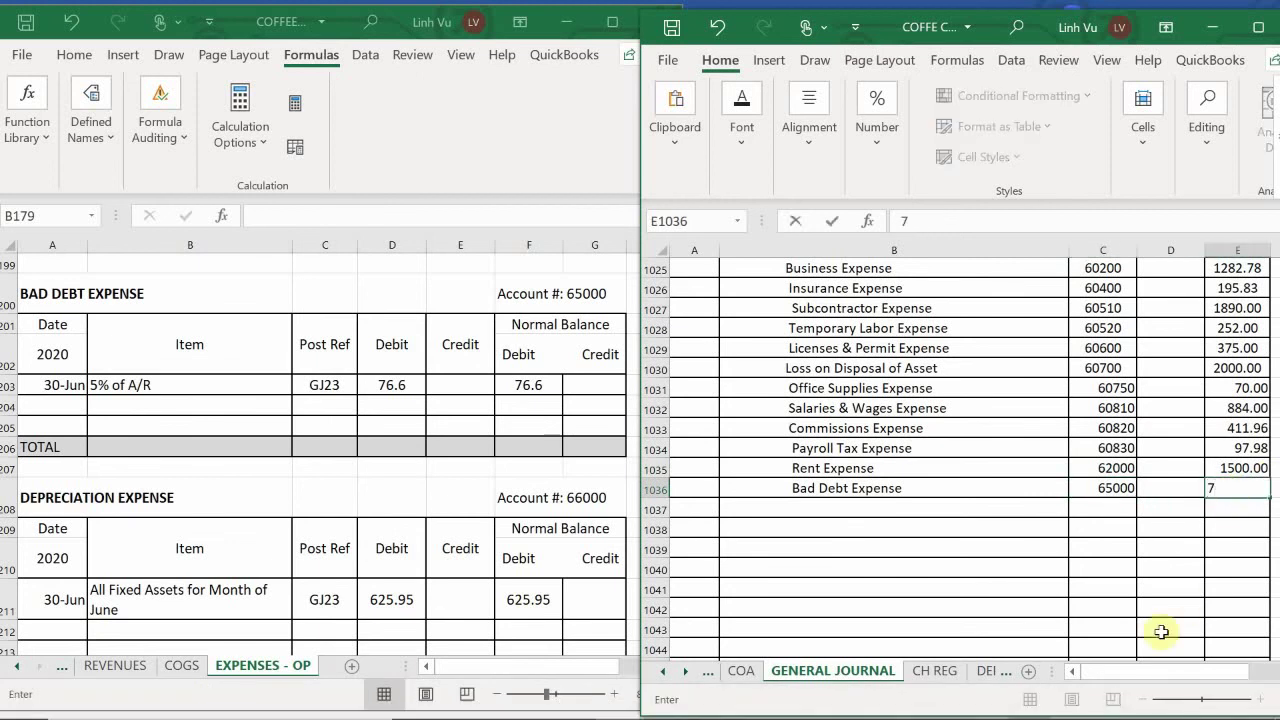
type("6.60")
key("Return")
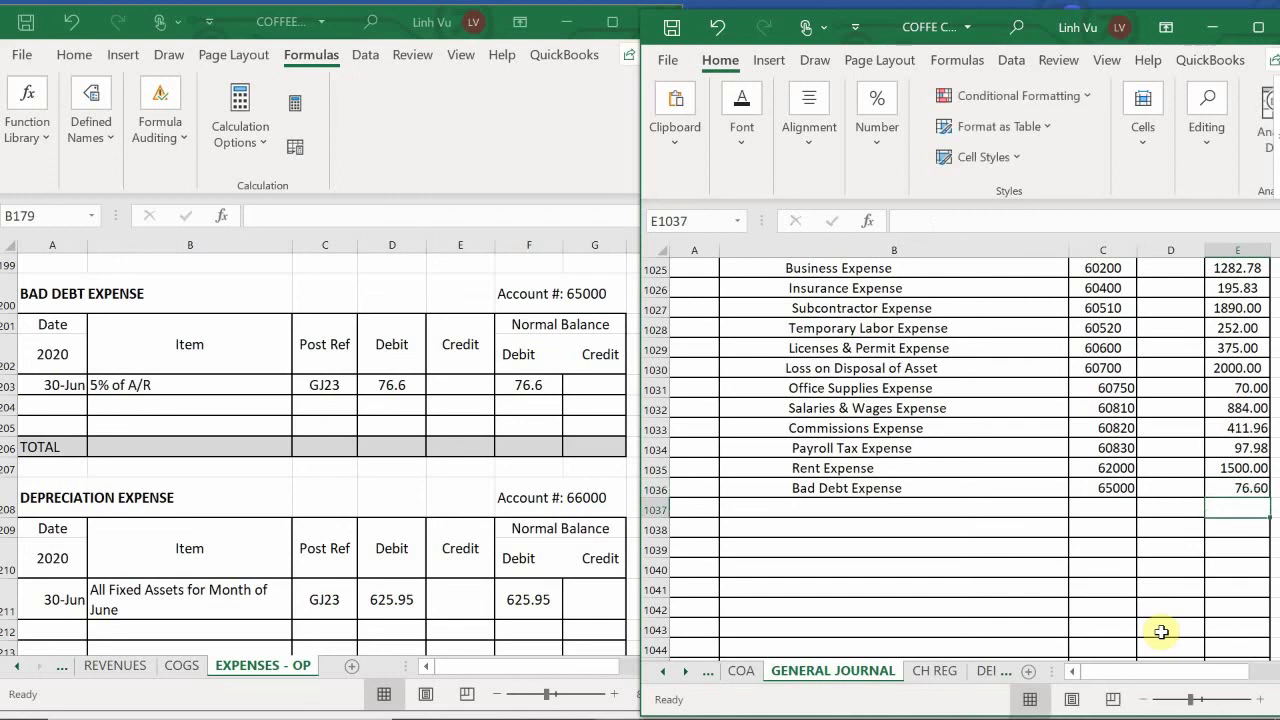
Start a closing row in the Bad Debt Expense ledger with the date 6/30 and the item CLOSE
scroll(1257, 432, "down", 1)
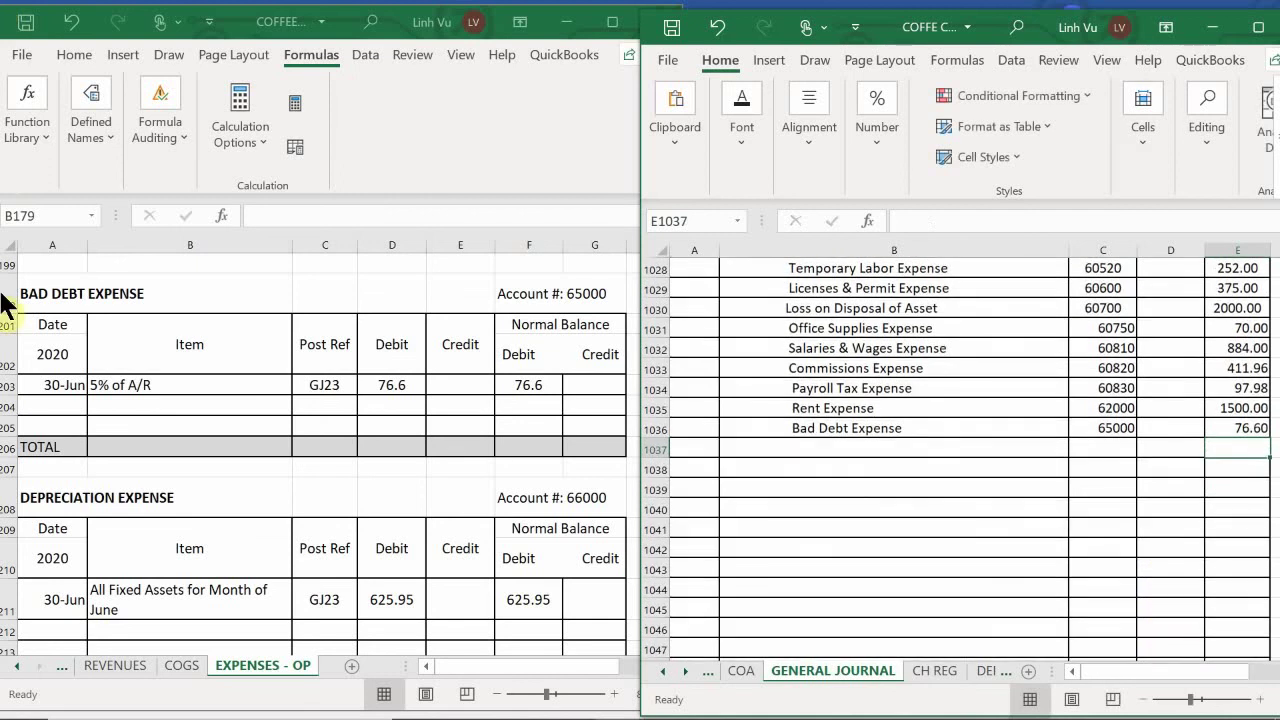
left_click(56, 401)
type("6")
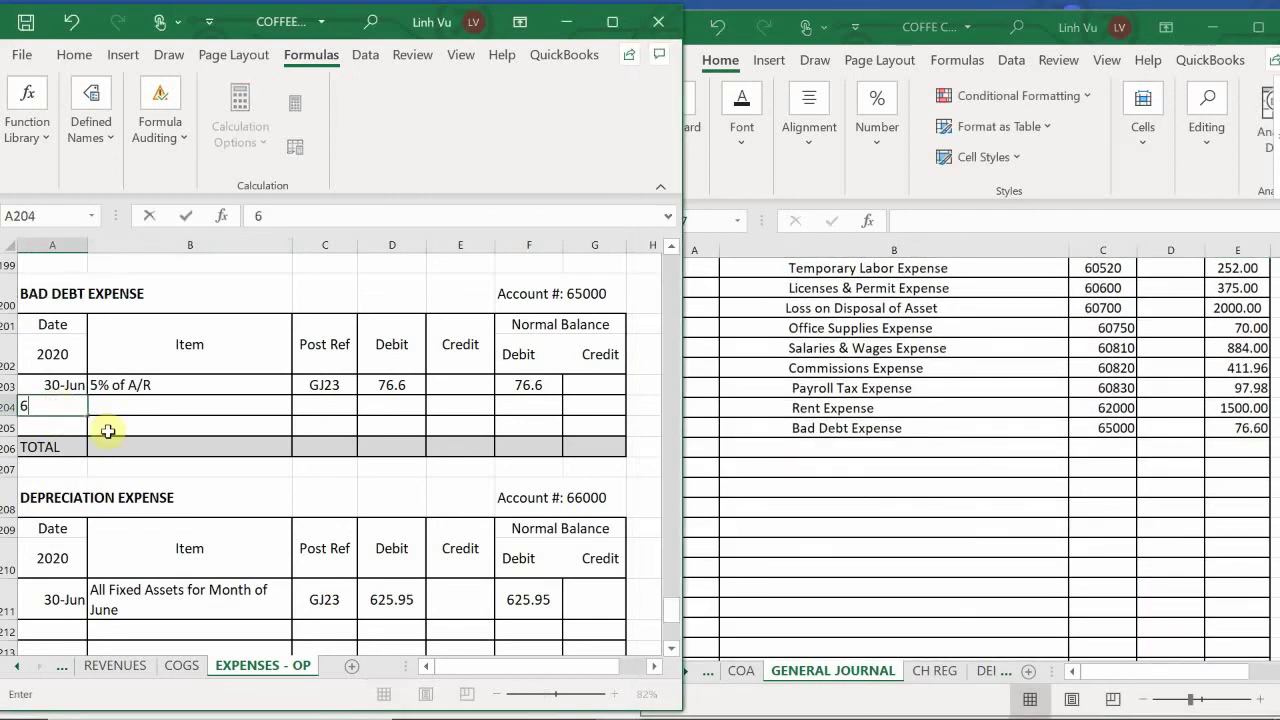
type("/30")
key("Return")
key("Up")
key("Right")
type("C")
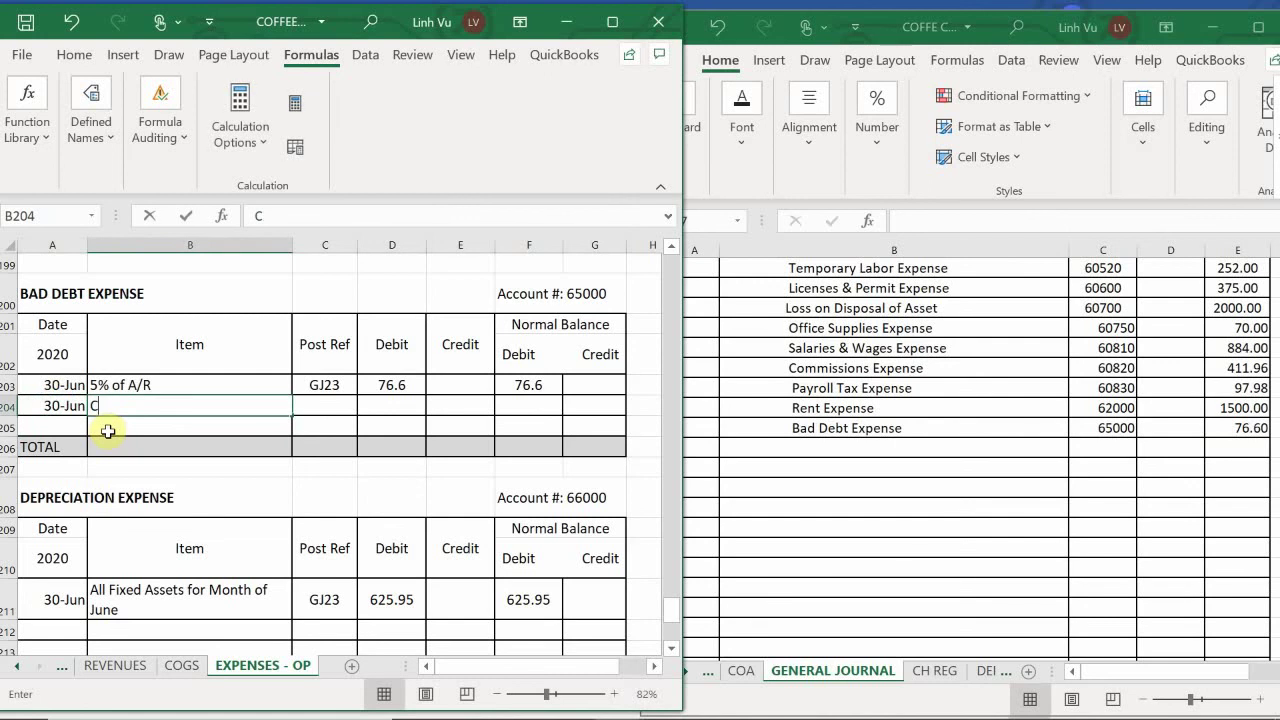
type("LOSE")
Fill in the Bad Debt Expense closing row with post reference GJ25 and a credit of 76.6
key("Tab")
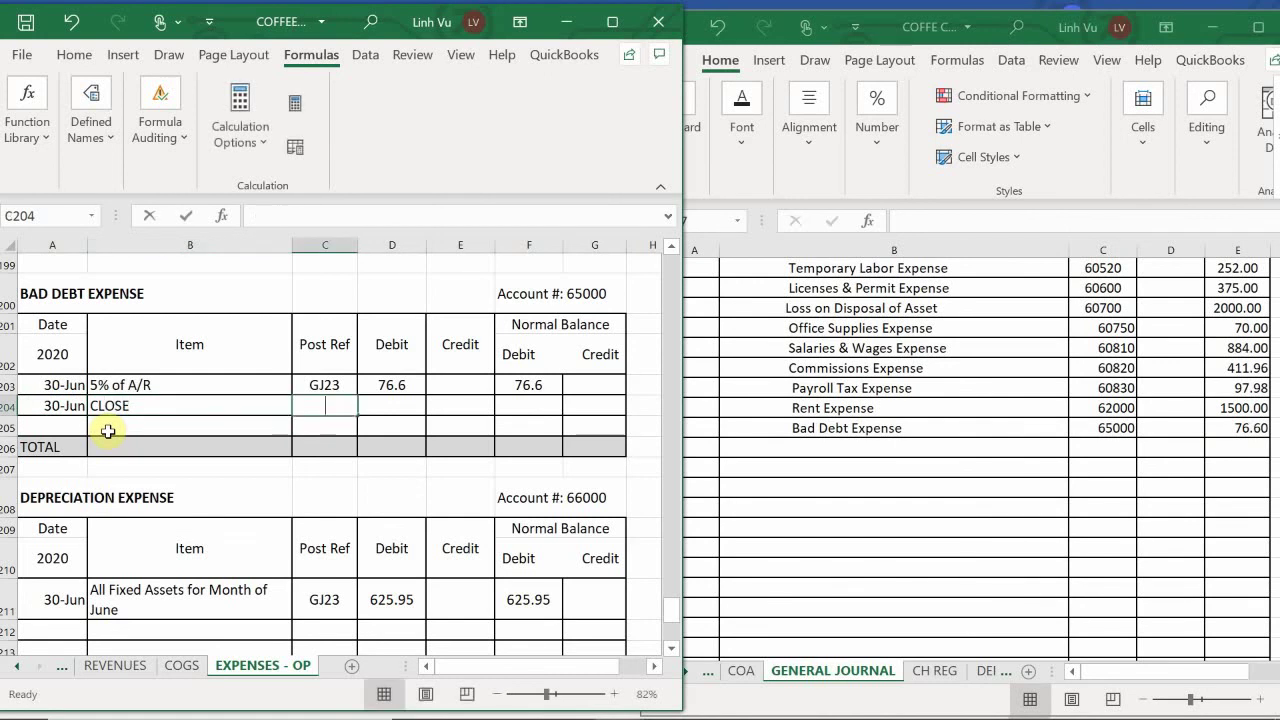
type("GJ25")
key("Tab")
key("Tab")
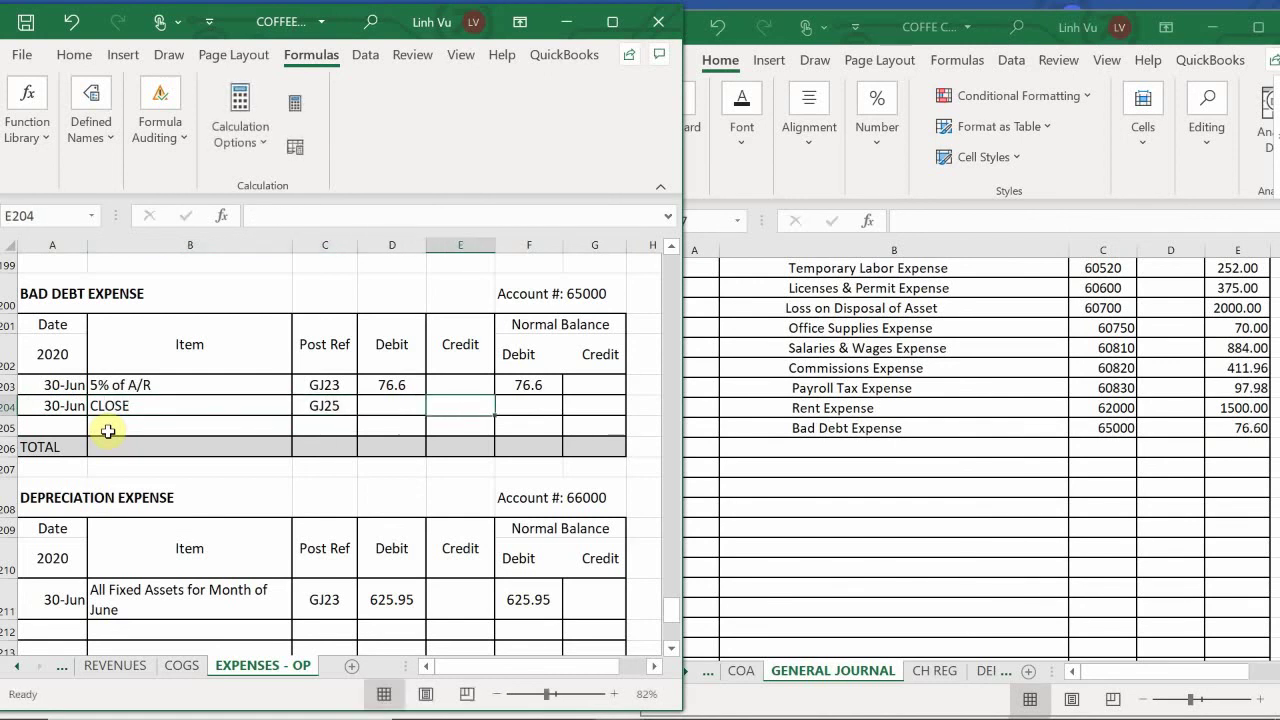
type("76.6")
key("Return")
Calculate the debit balance of the Bad Debt Expense closing row in F204 with the formula =F203+D204-E204
key("Up")
key("Right")
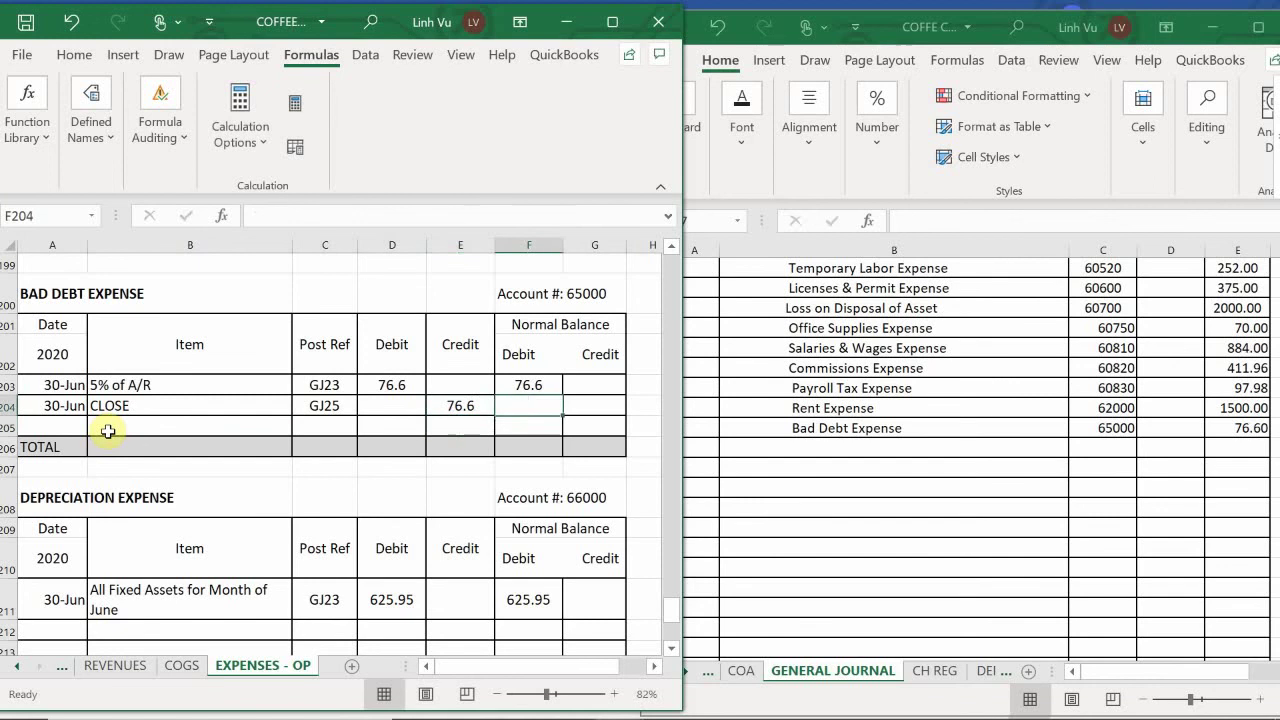
type("=")
key("Up")
type("+")
key("Left")
key("Left")
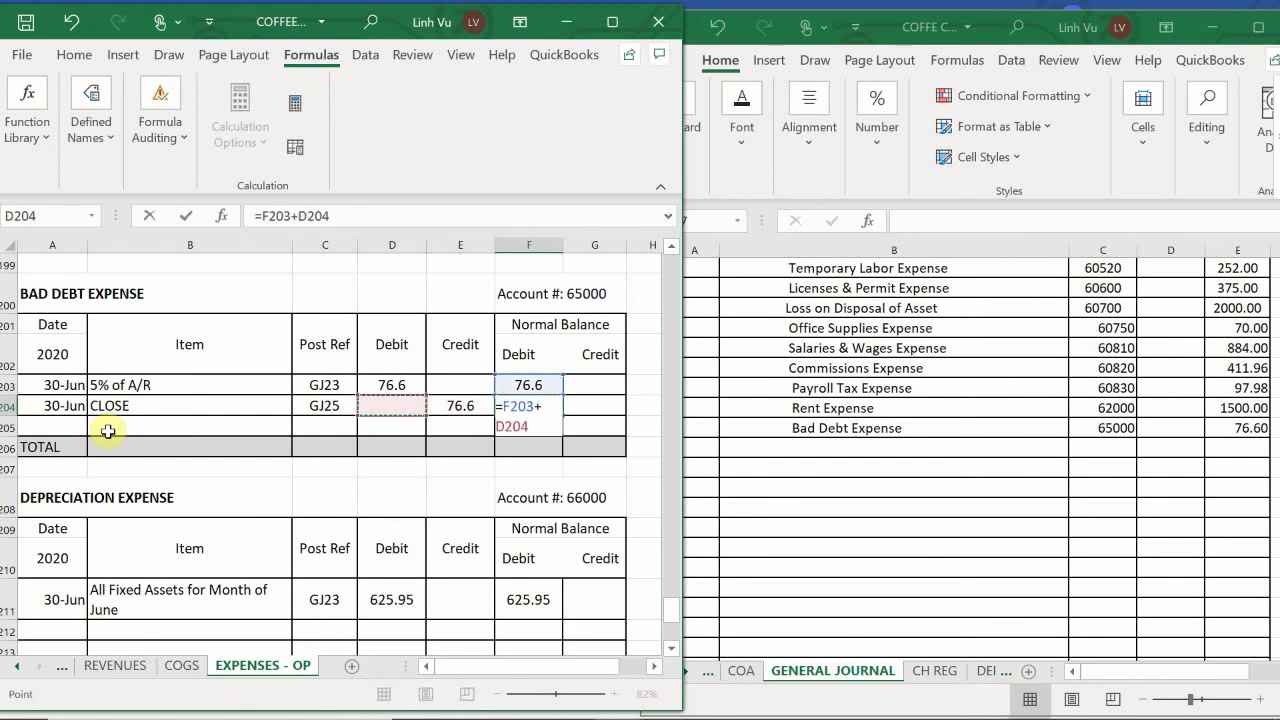
type("-")
key("Left")
key("Return")
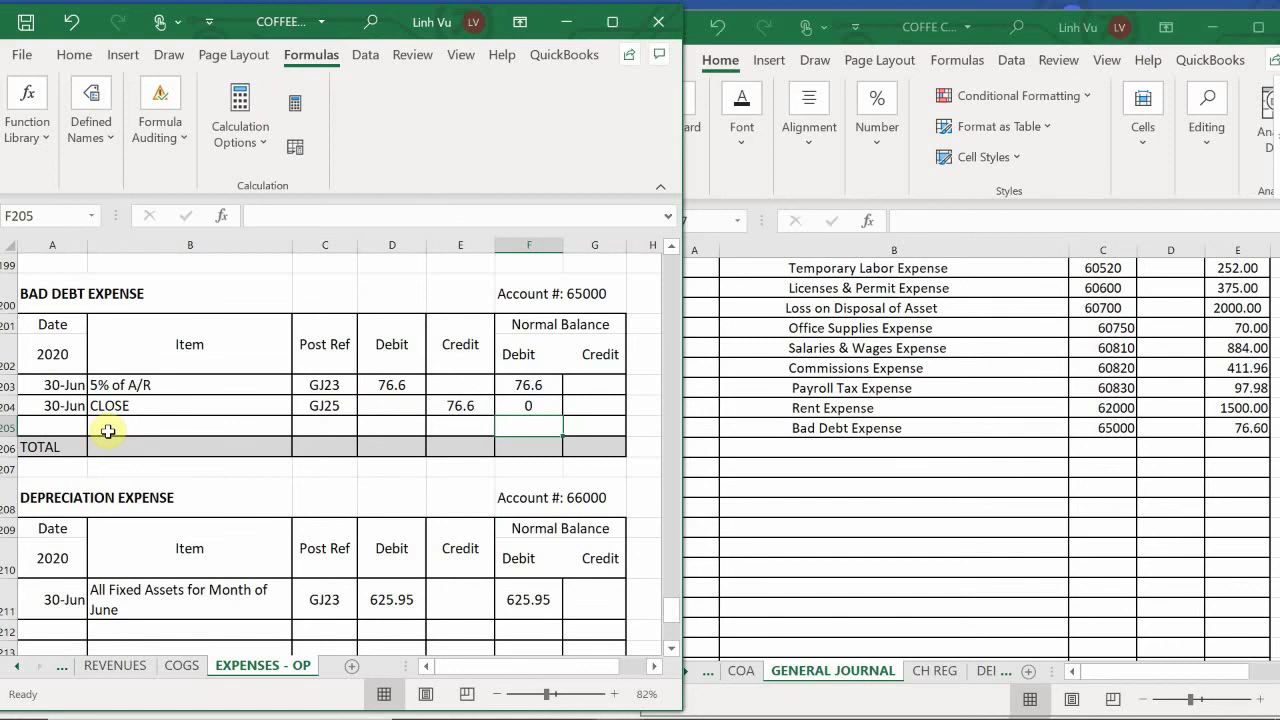
Add Depreciation Expense as the next account title below Bad Debt Expense in the general journal
left_click(295, 527)
scroll(297, 529, "down", 1)
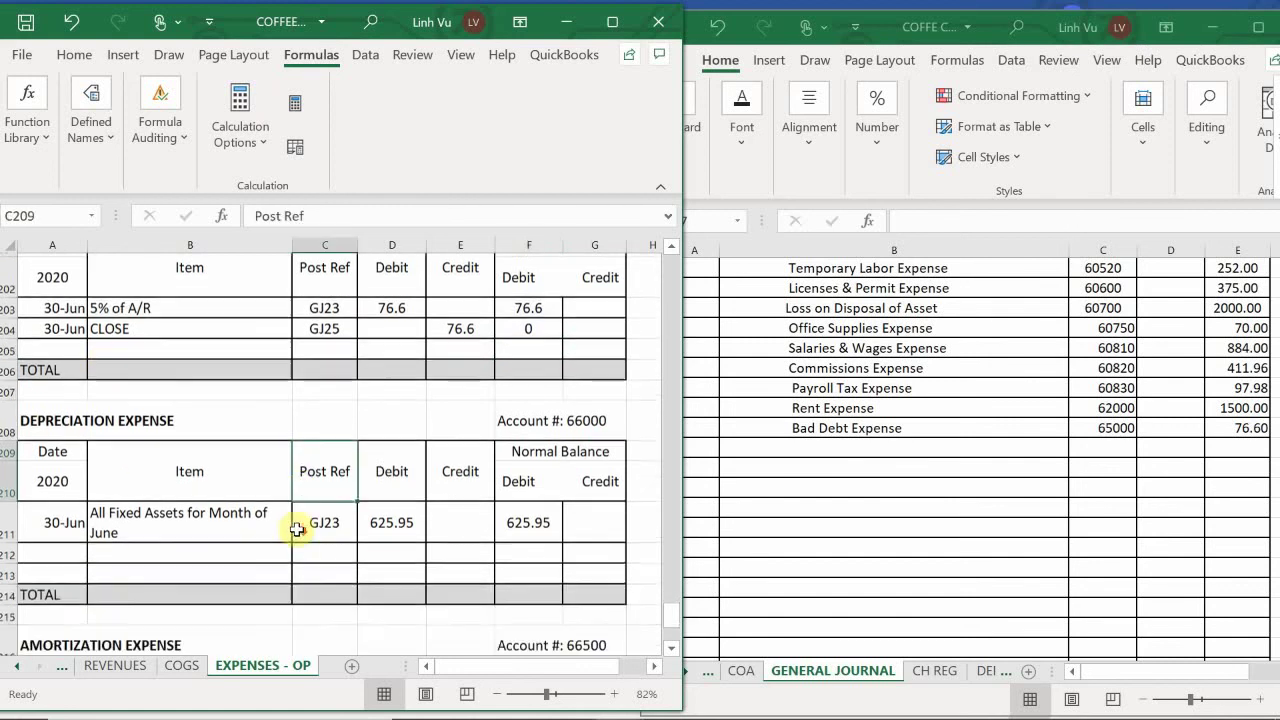
scroll(297, 529, "down", 1)
left_click(805, 459)
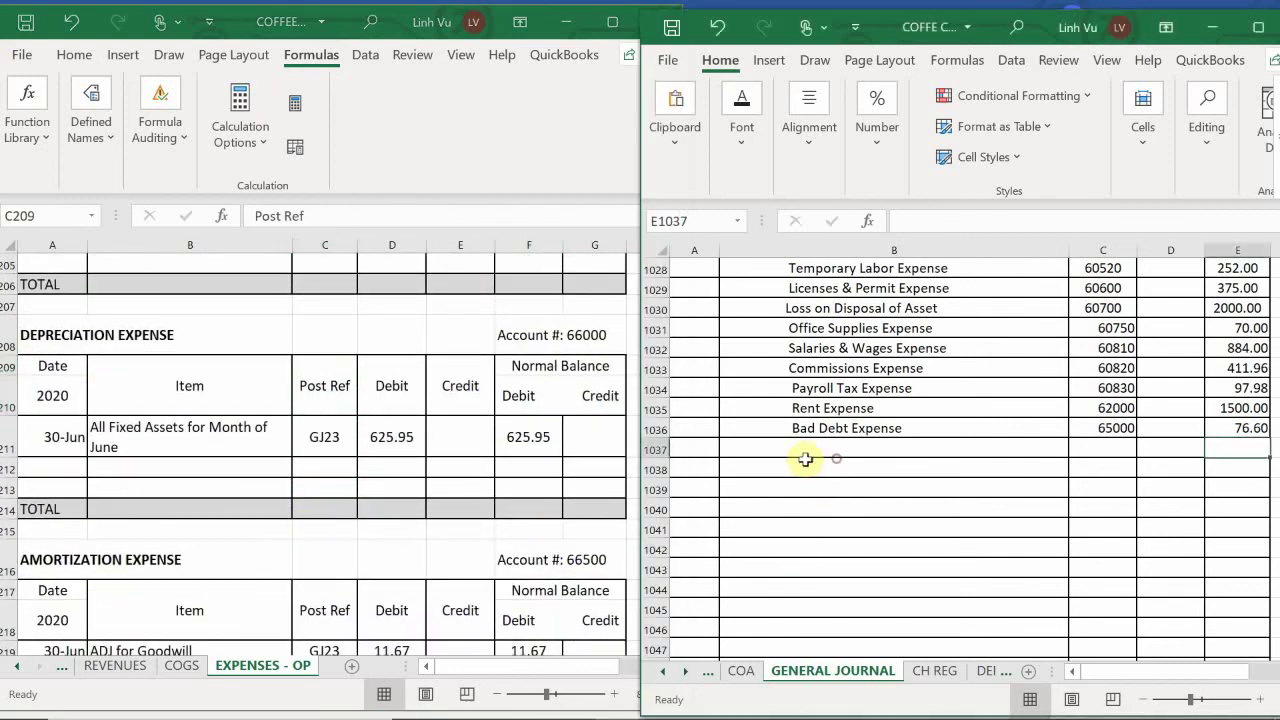
left_click(805, 459)
key("F2")
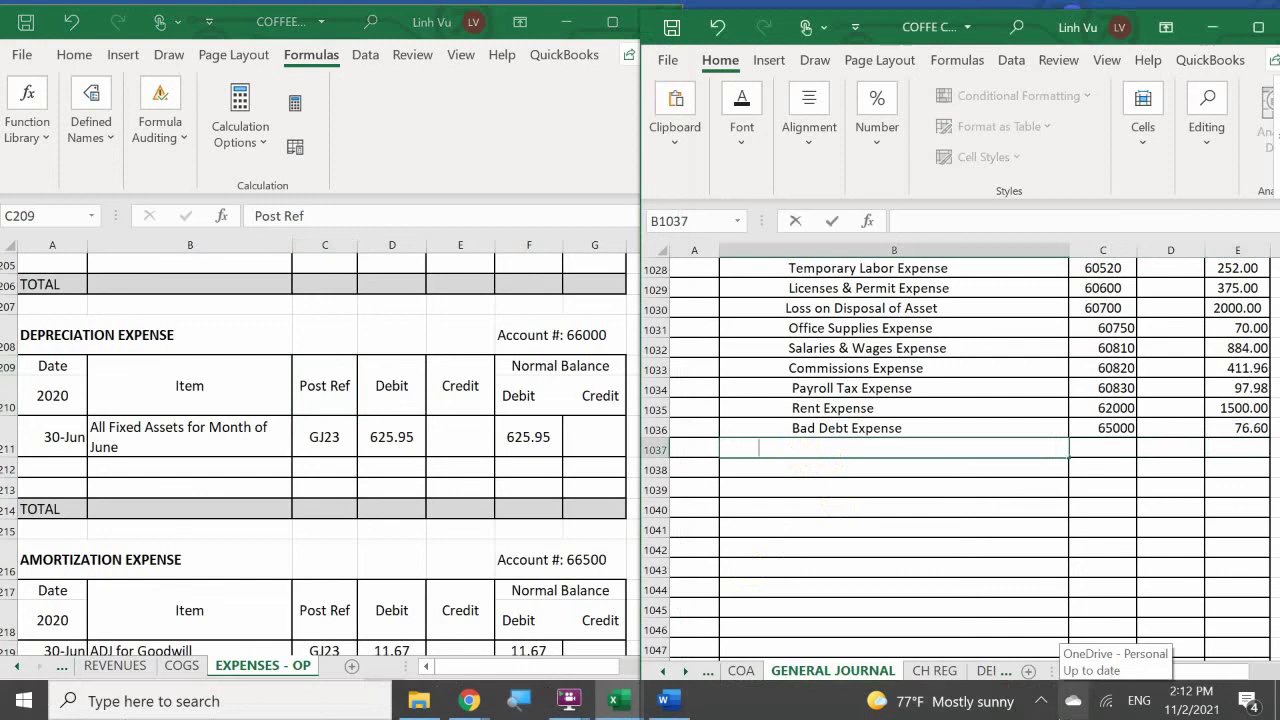
type("Deprecre")
type("coat")
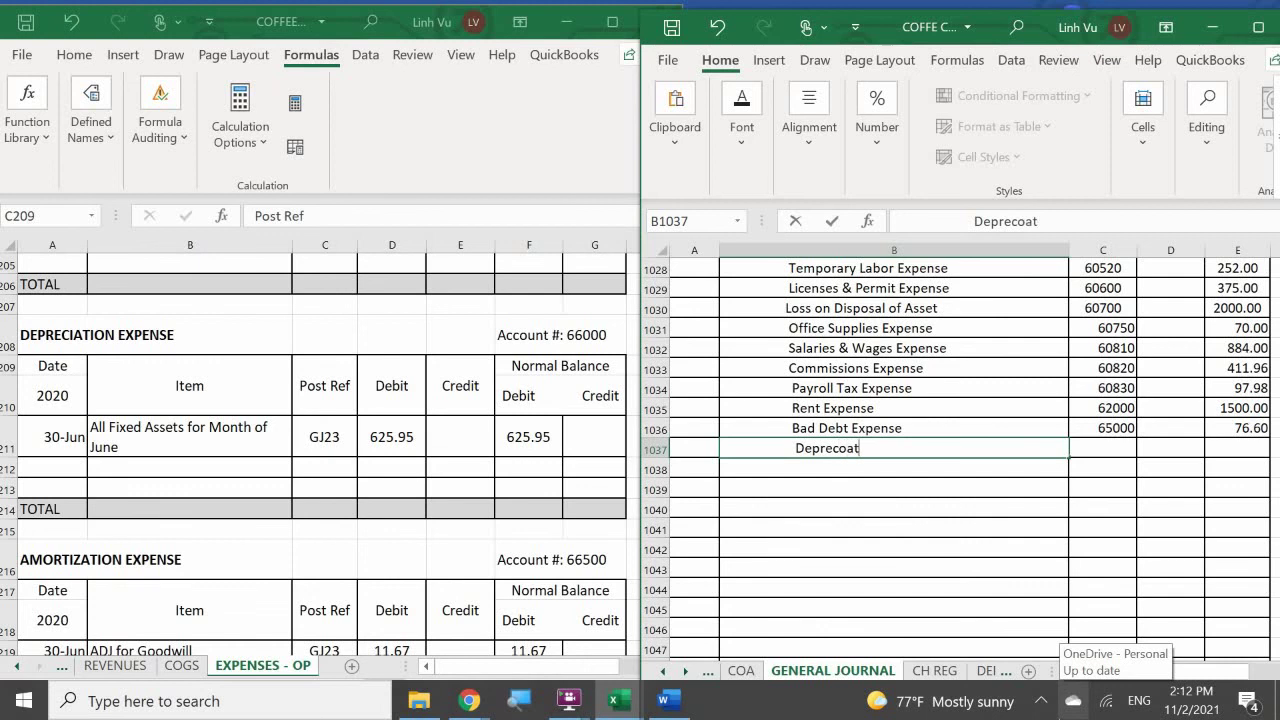
key("BackSpace")
key("BackSpace")
key("BackSpace")
type("atoi")
key("BackSpace")
key("BackSpace")
type("ion")
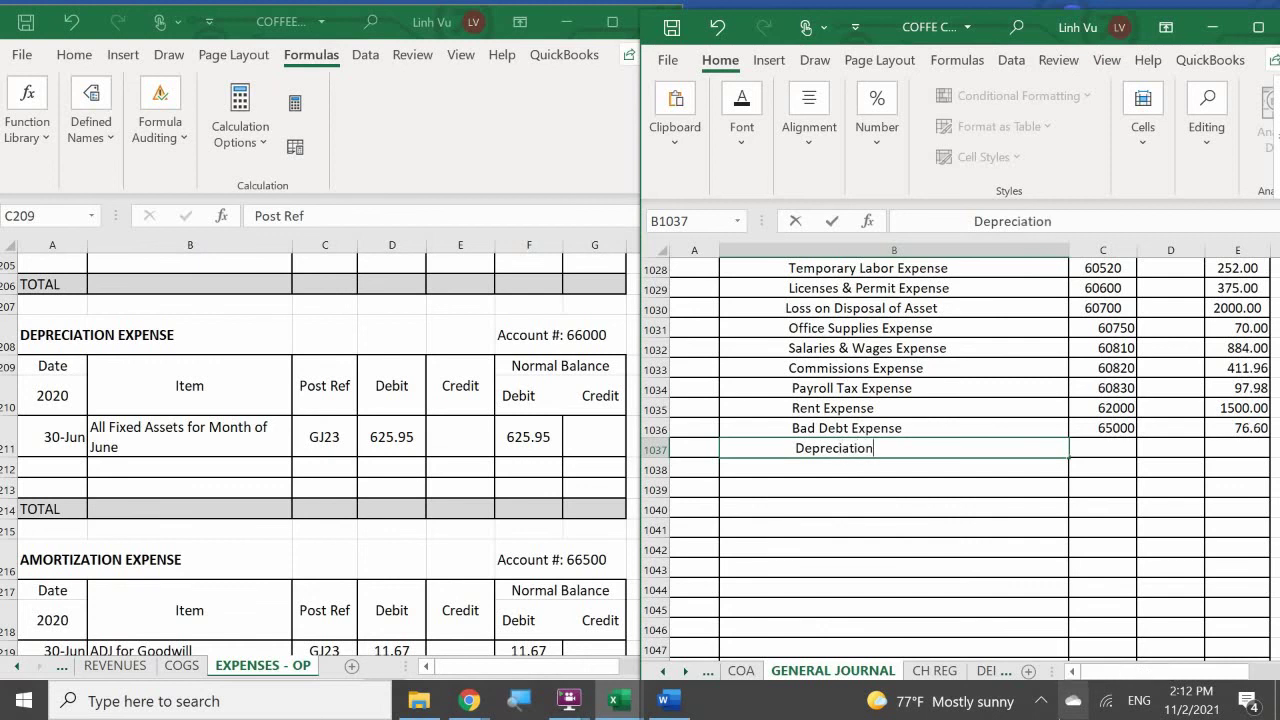
type(" Expense")
key("Tab")
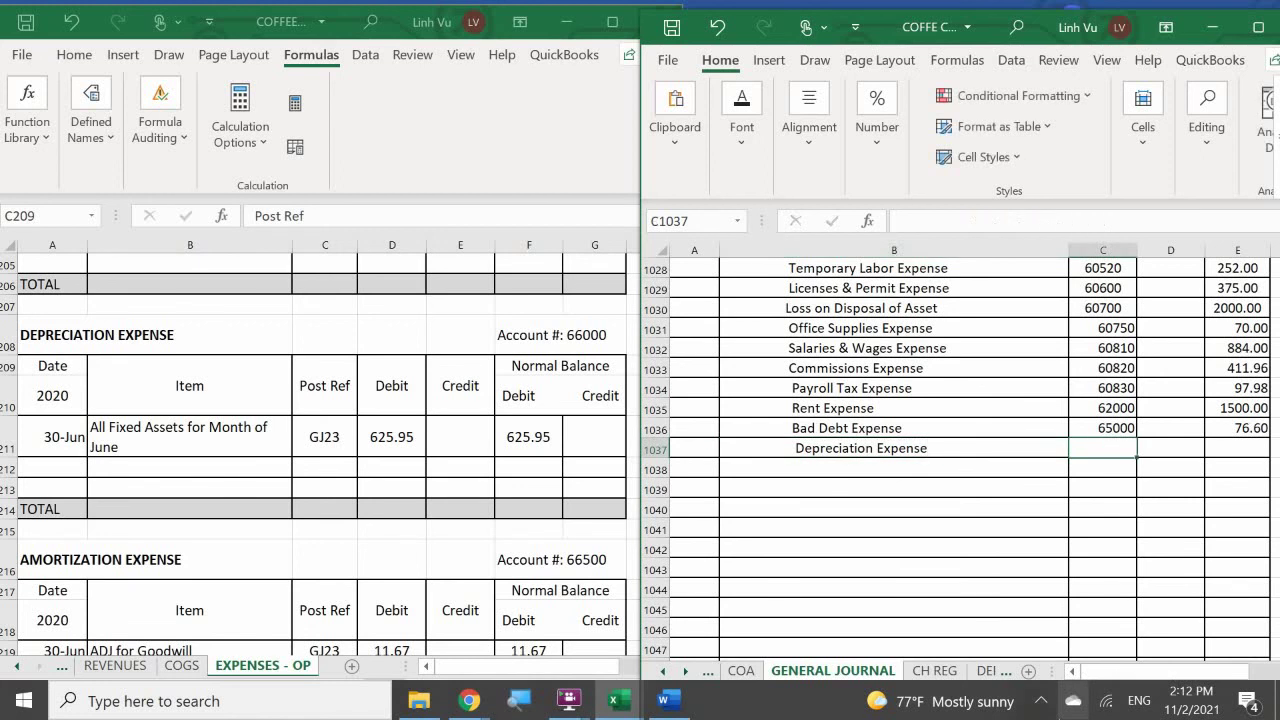
Enter the ledger code 66000 and a credit of 625.95 for Depreciation Expense in the general journal
type("66")
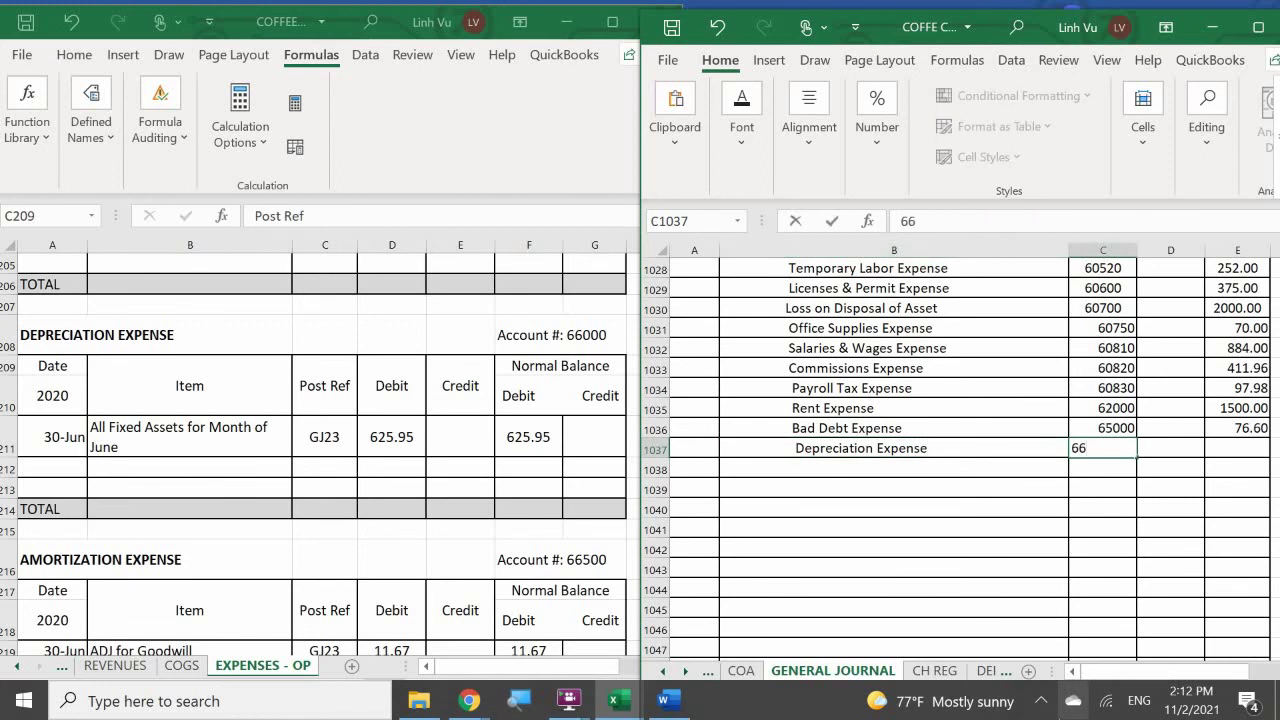
type("000")
key("Return")
key("Right")
key("Up")
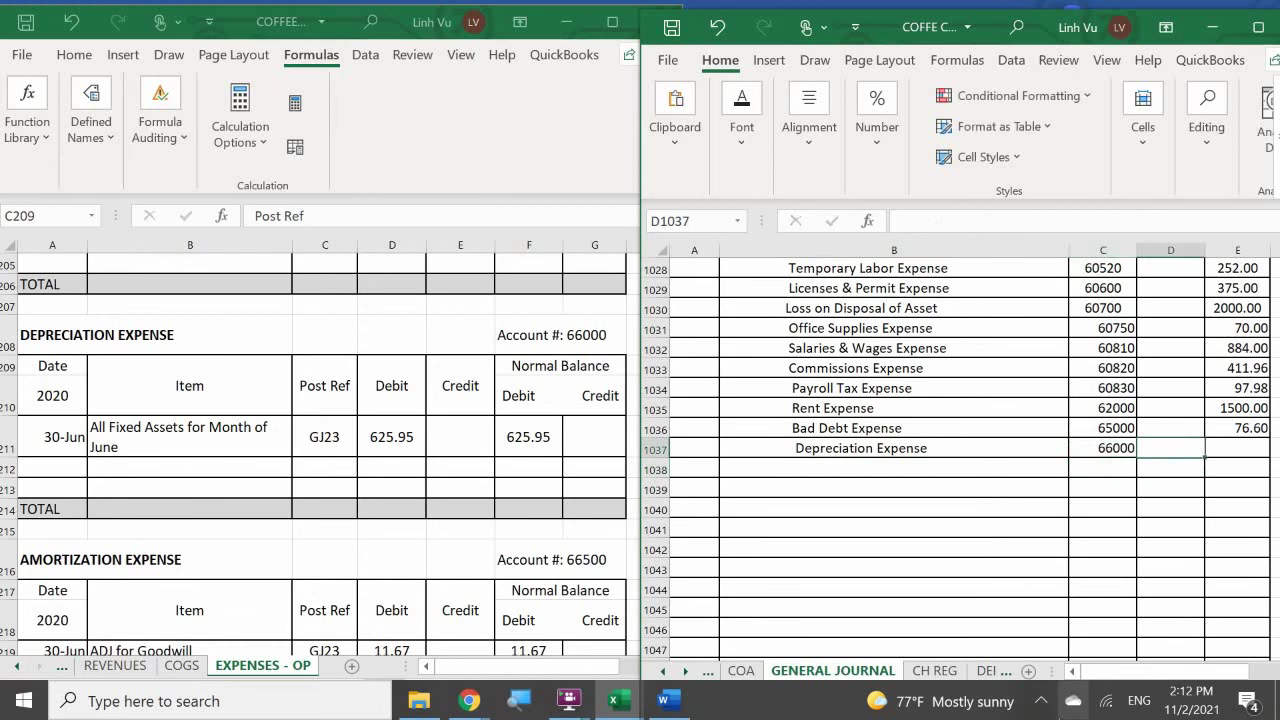
key("Right")
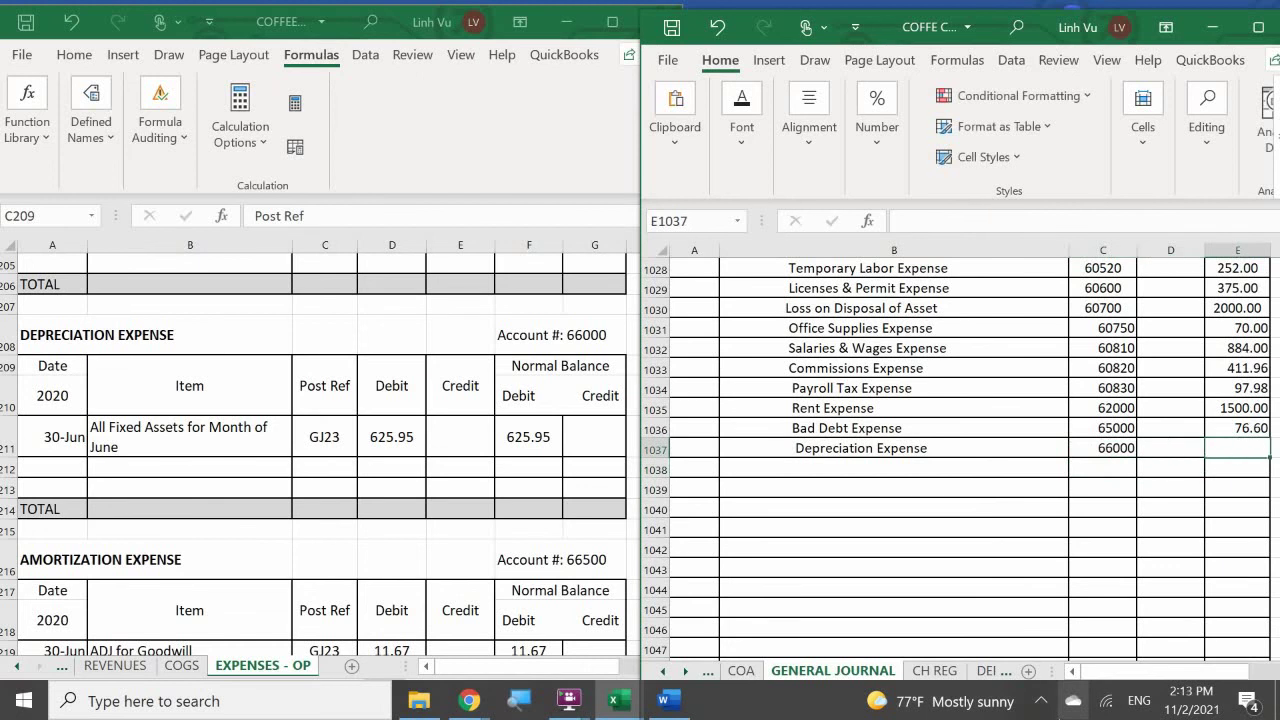
type("625.95")
key("Return")
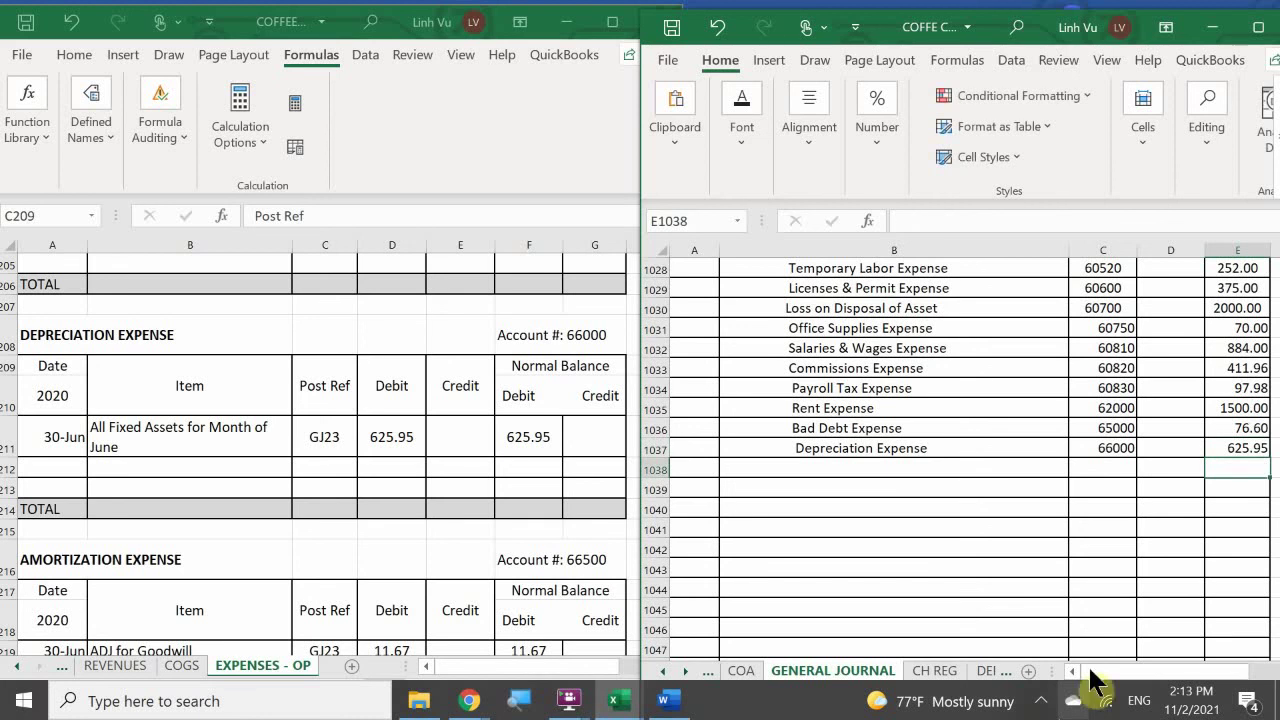
Start a closing row in the Depreciation Expense ledger with the date 6/30 and the item CLOSE
left_click(30, 466)
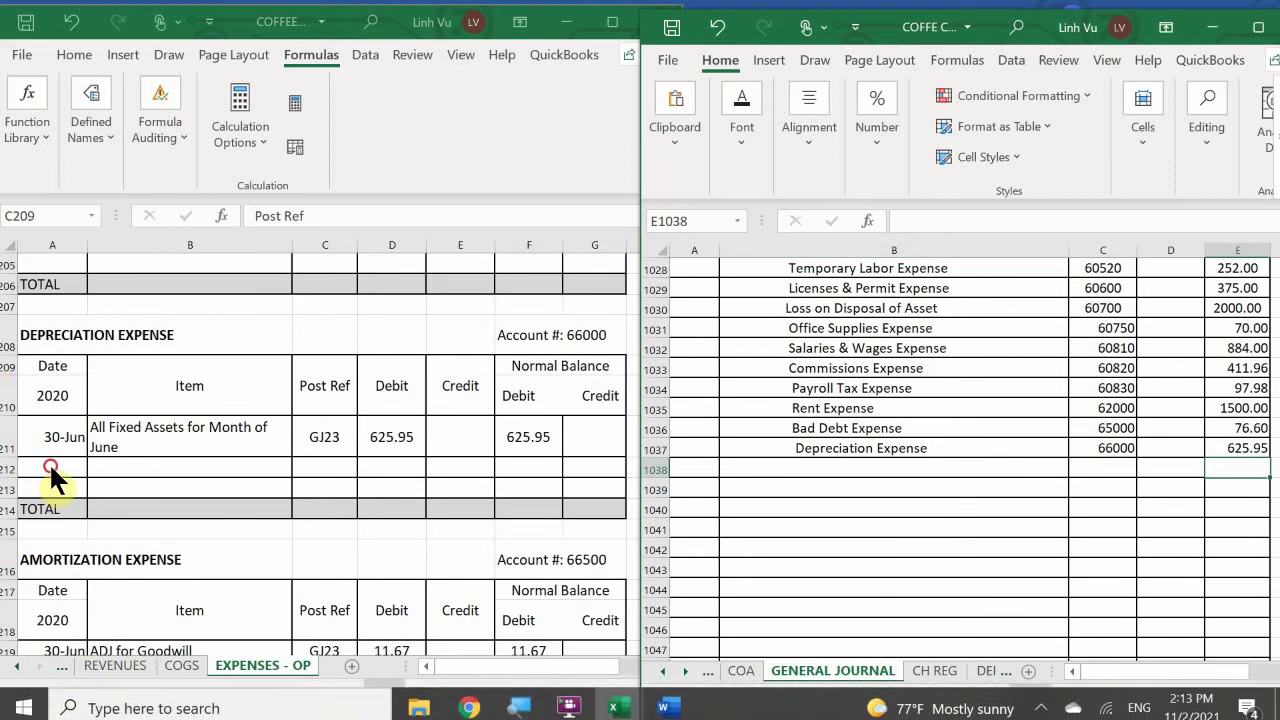
type("6/30")
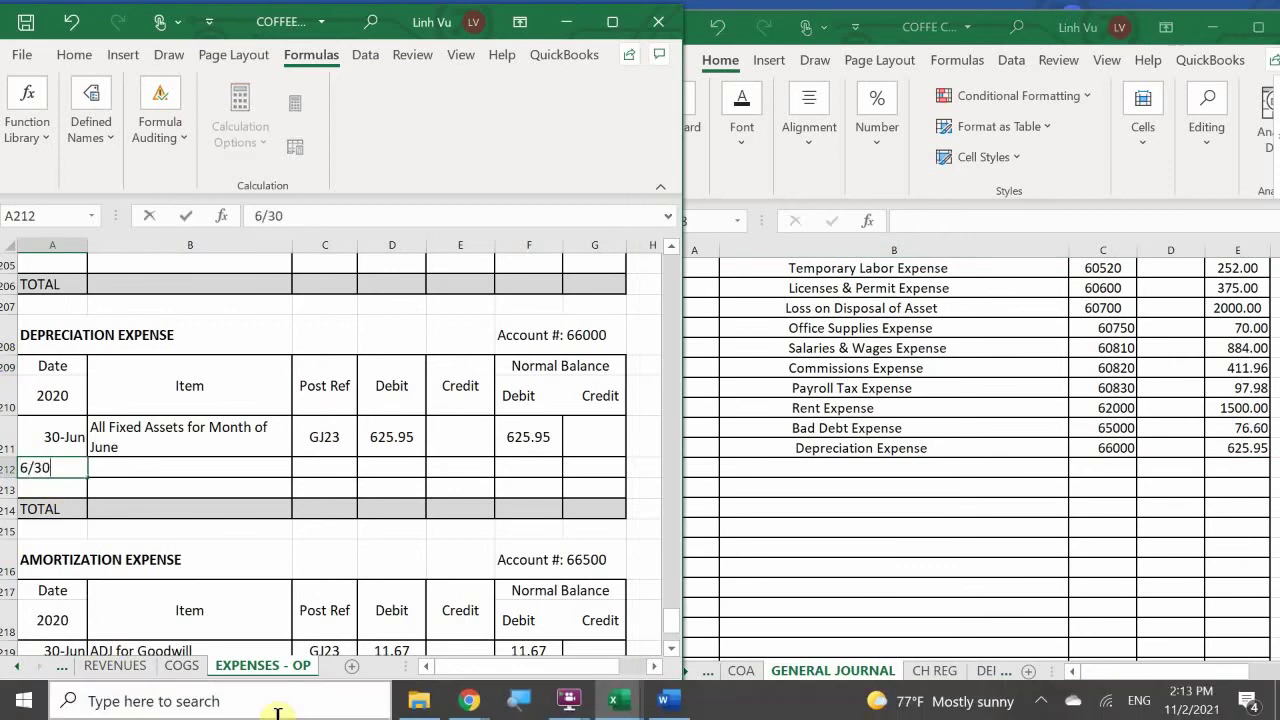
key("Tab")
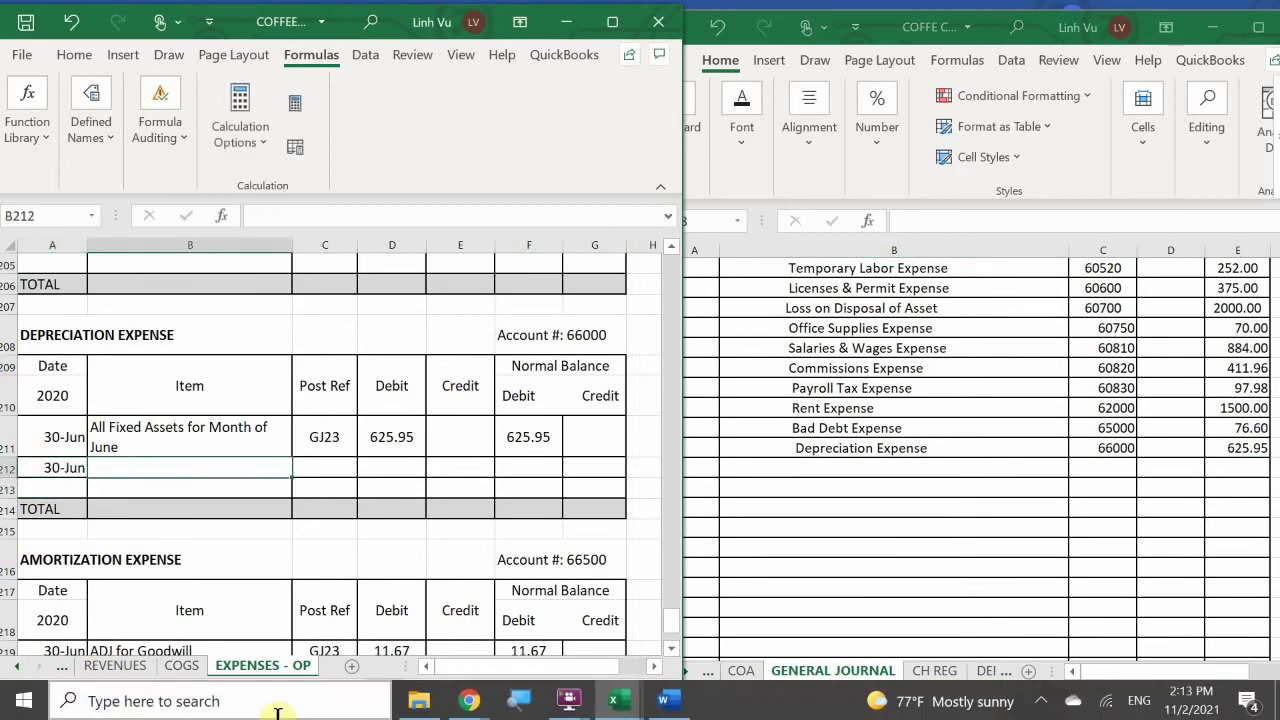
type("C")
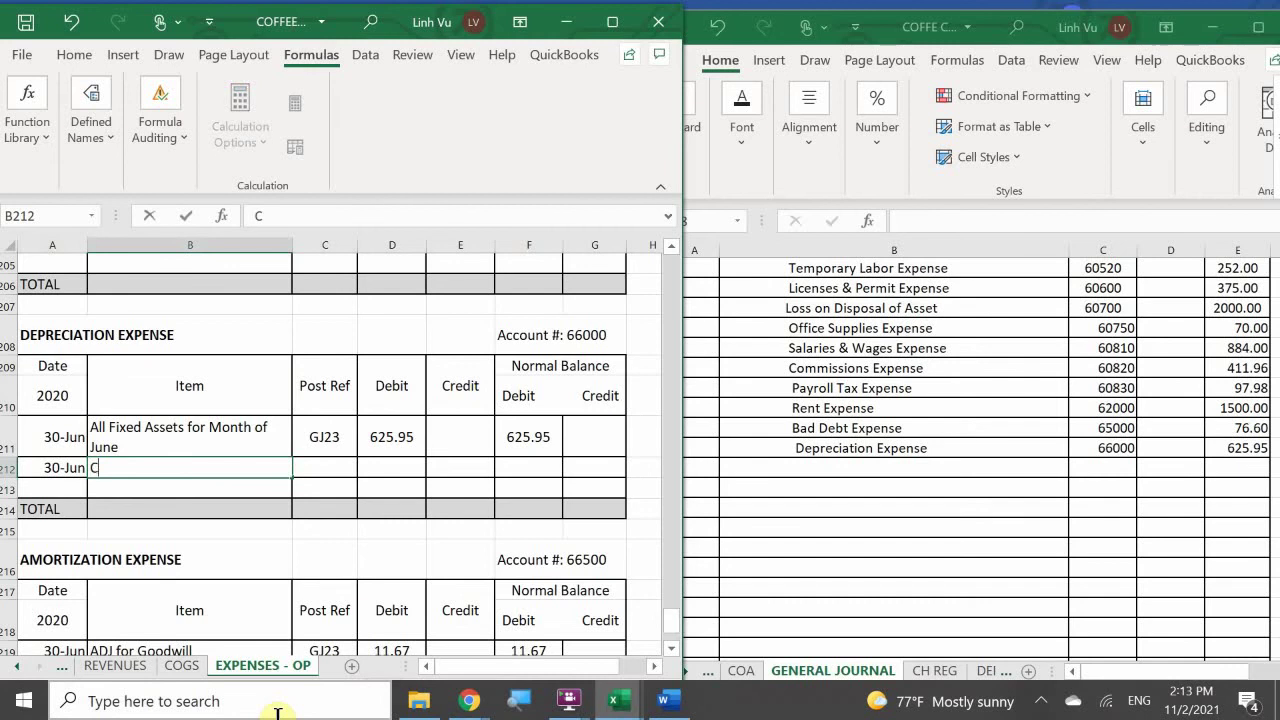
type("LOSE")
key("Tab")
Fill in the Depreciation Expense closing row with post reference GJ25 and a credit of 625.95
type("GJ25")
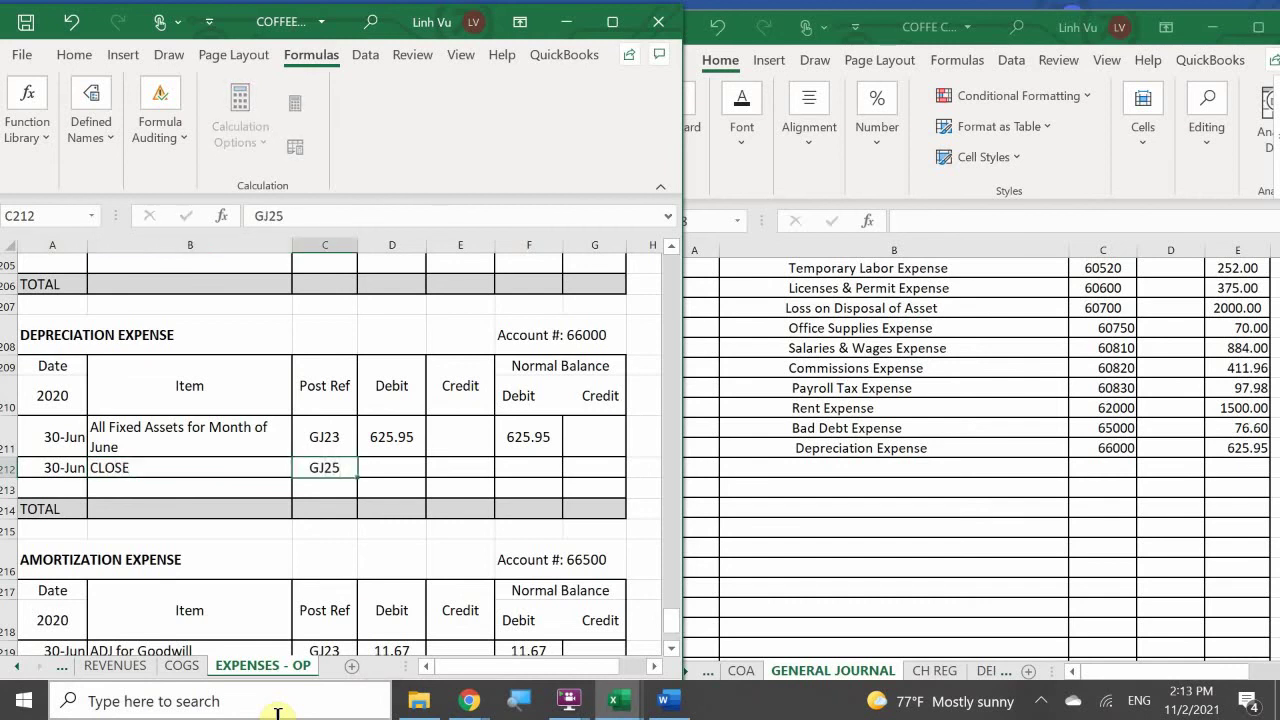
key("Tab")
key("Tab")
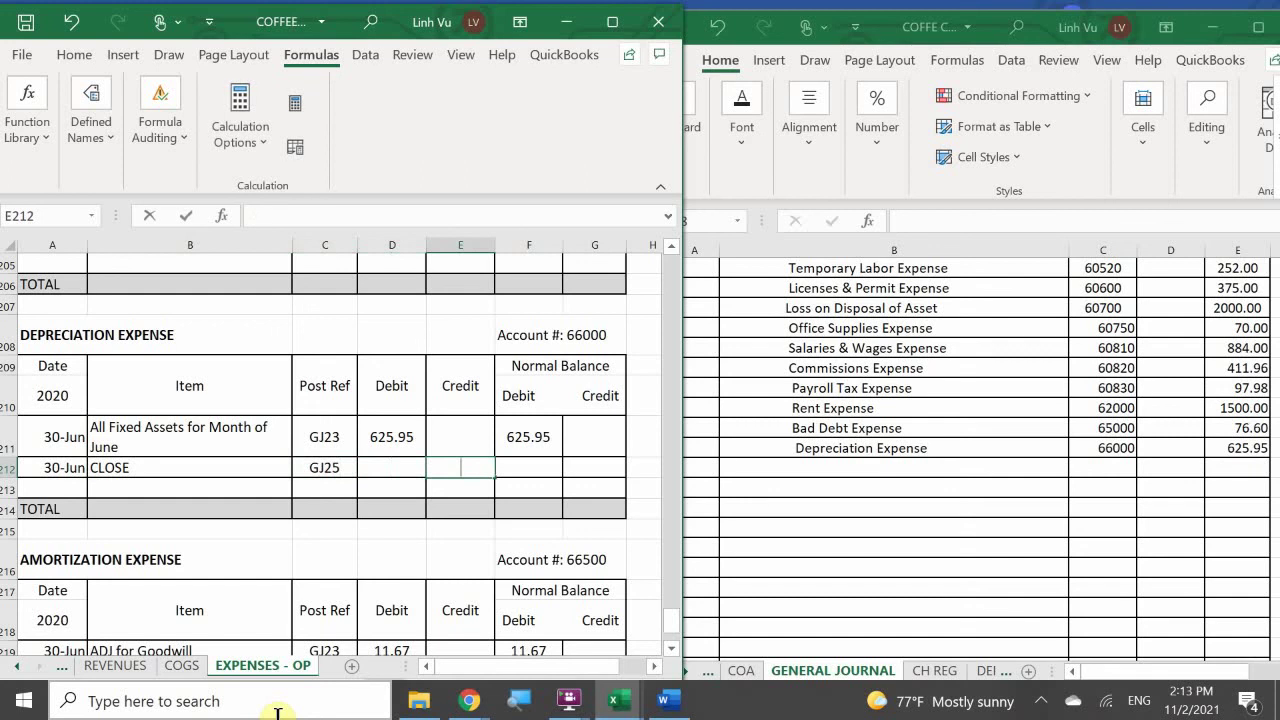
type("625.95")
key("Return")
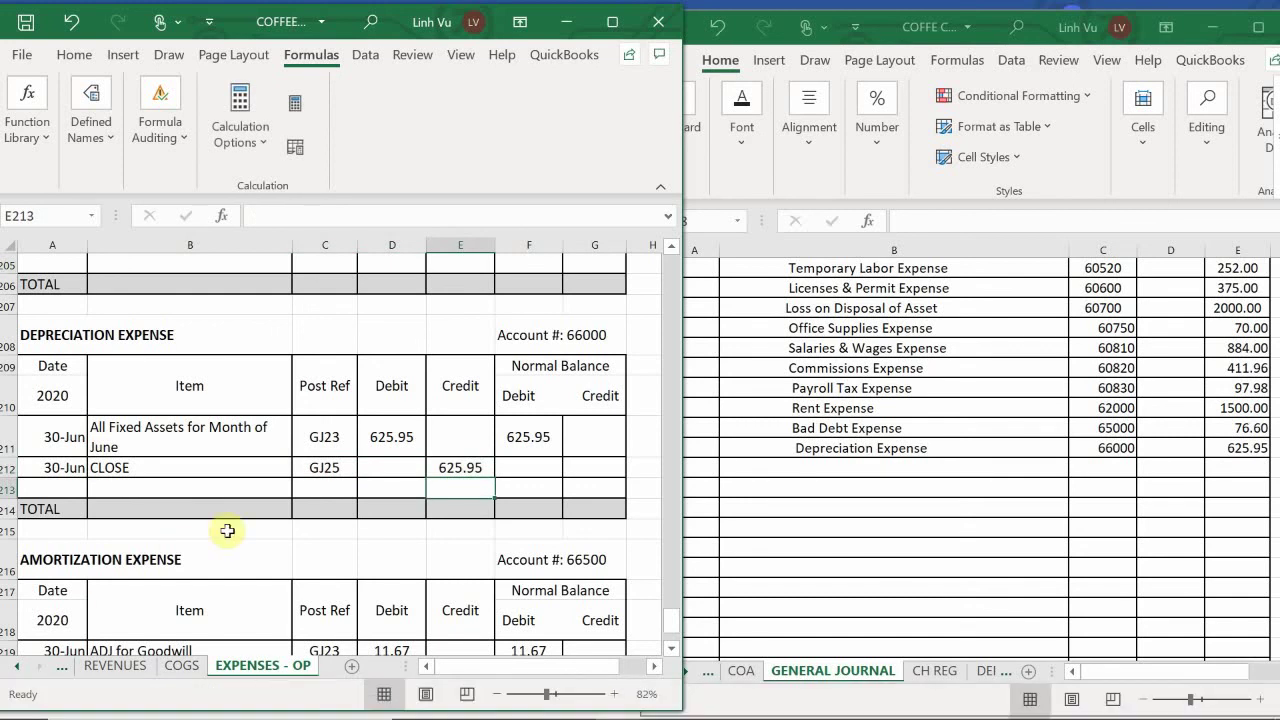
Calculate the debit balance of the Depreciation Expense closing row in F212 with the formula =F211+D212-E212
left_click(514, 469)
type("=")
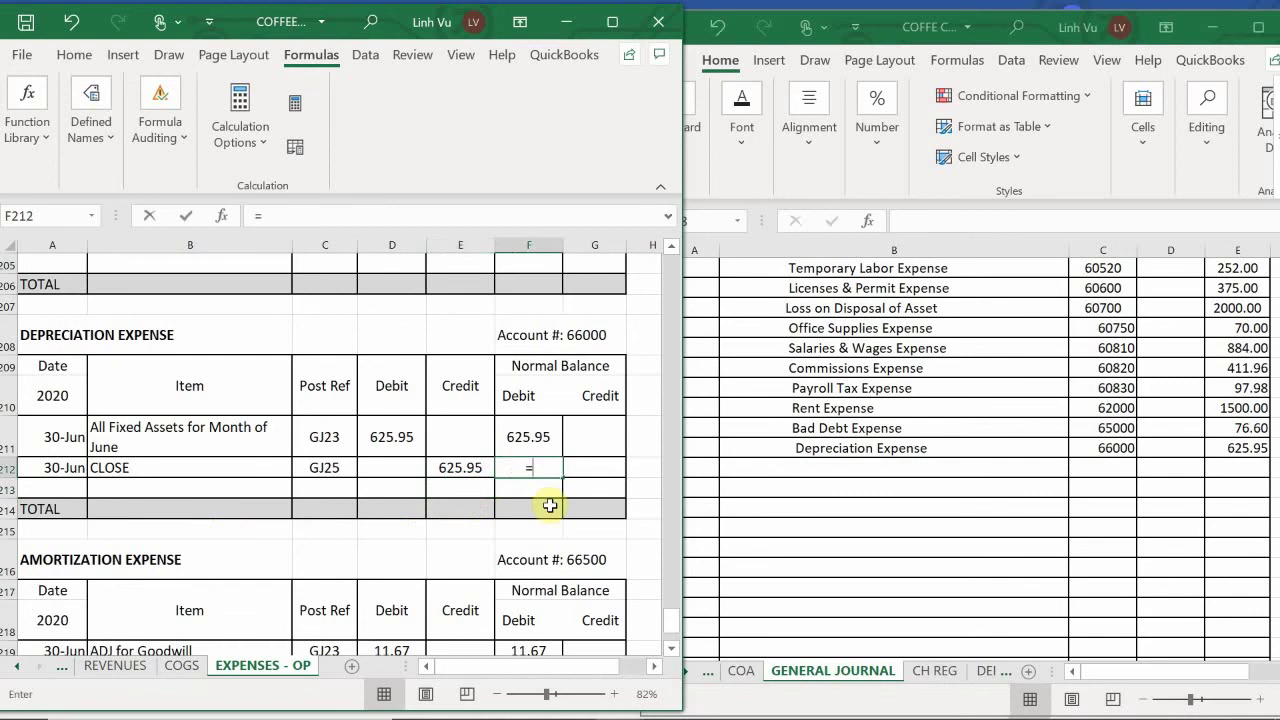
key("Up")
type("+")
key("Left")
key("Left")
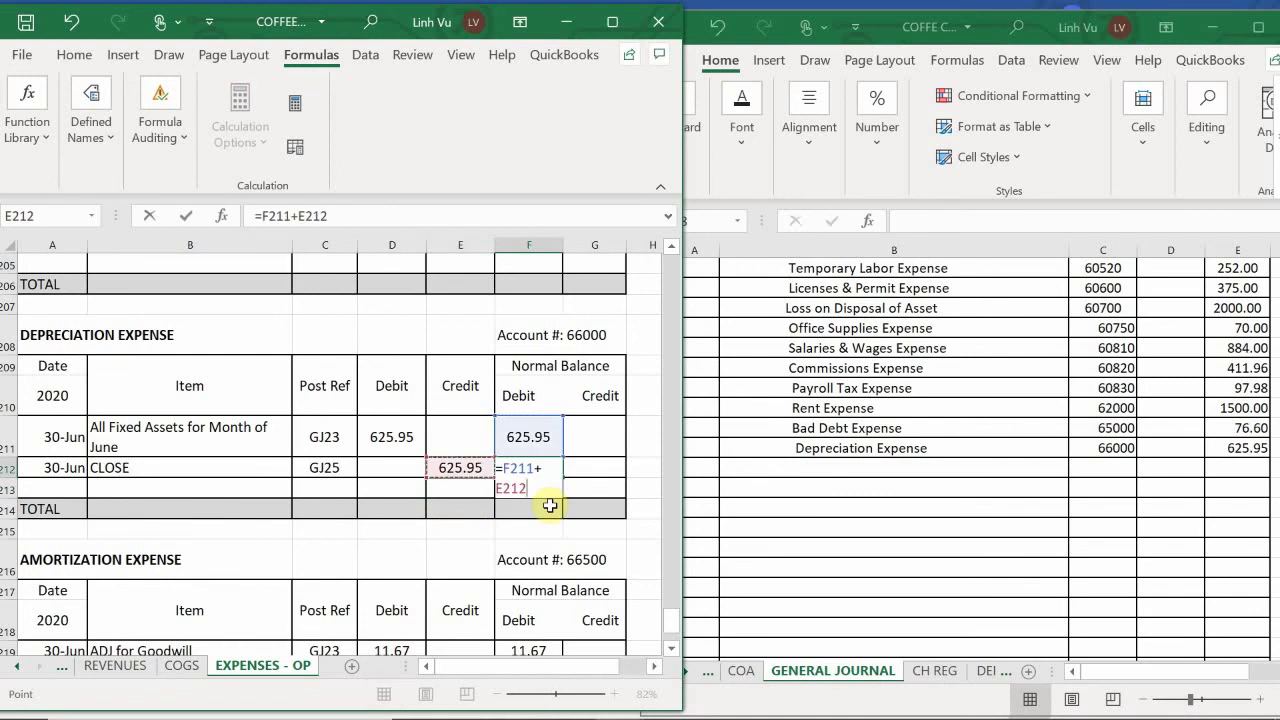
type("-")
key("Left")
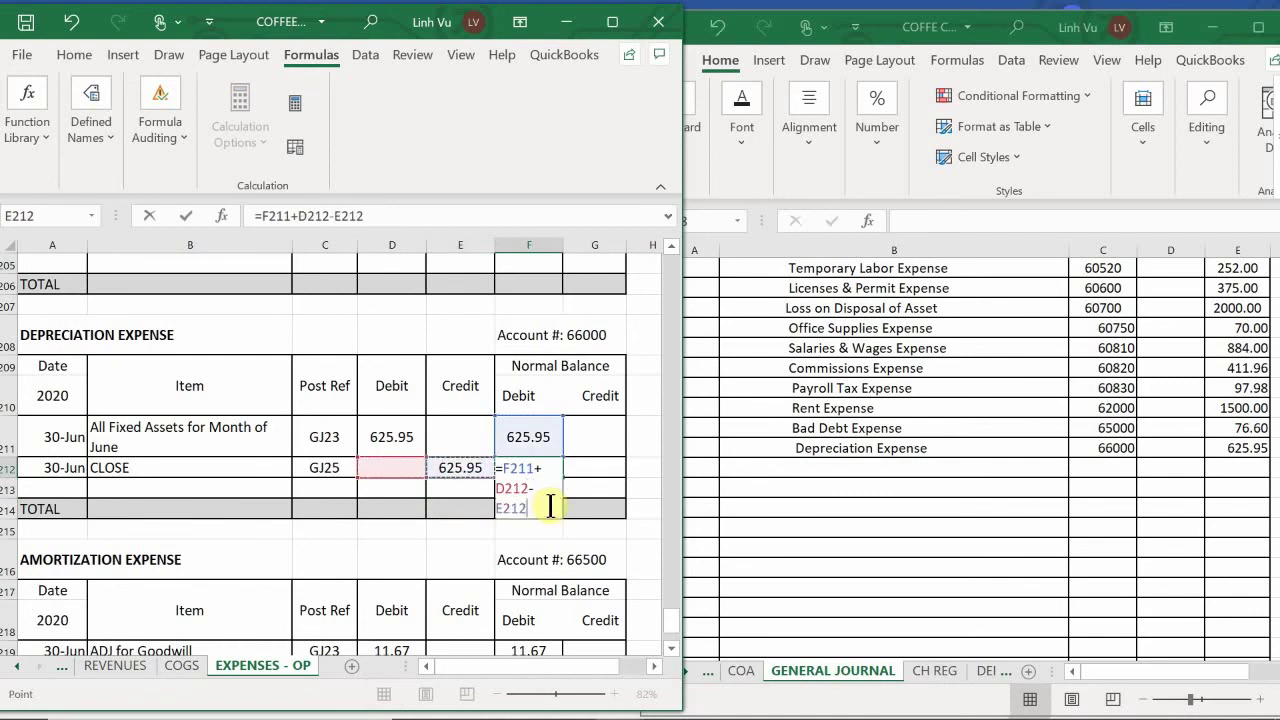
key("Return")
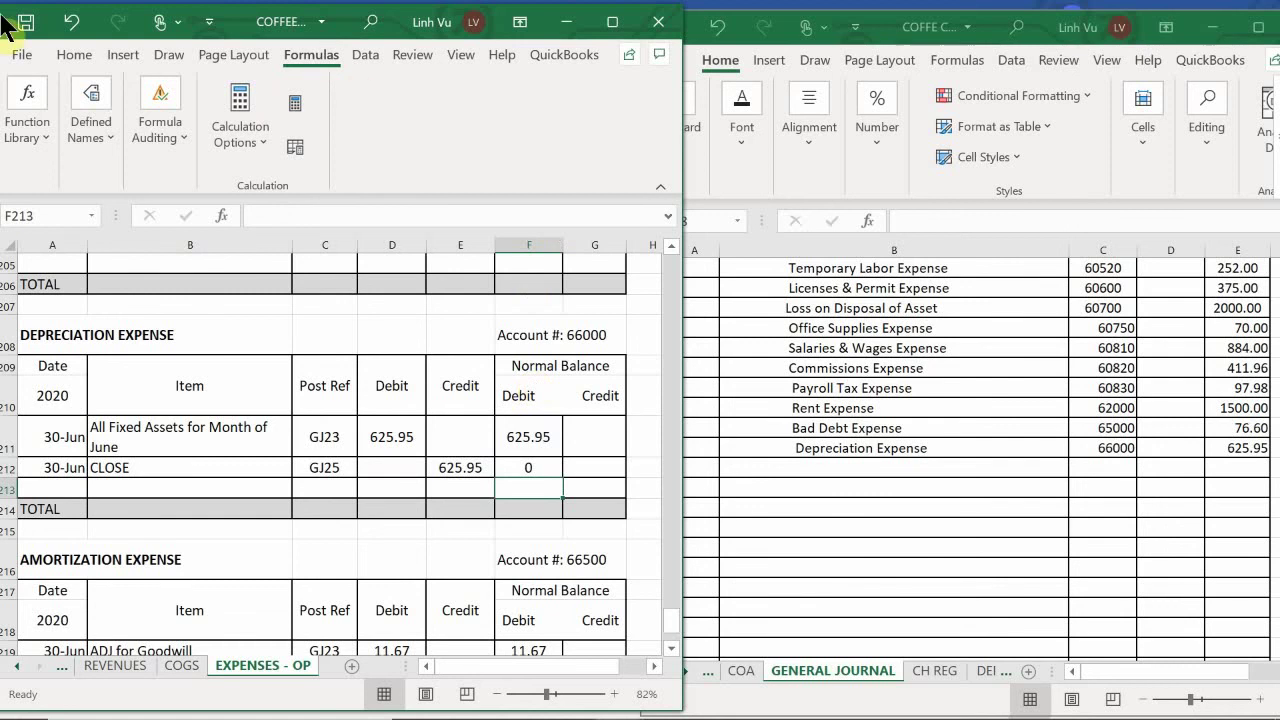
Add Amortization Expense as the next account title below Depreciation Expense in the general journal
left_click(222, 465)
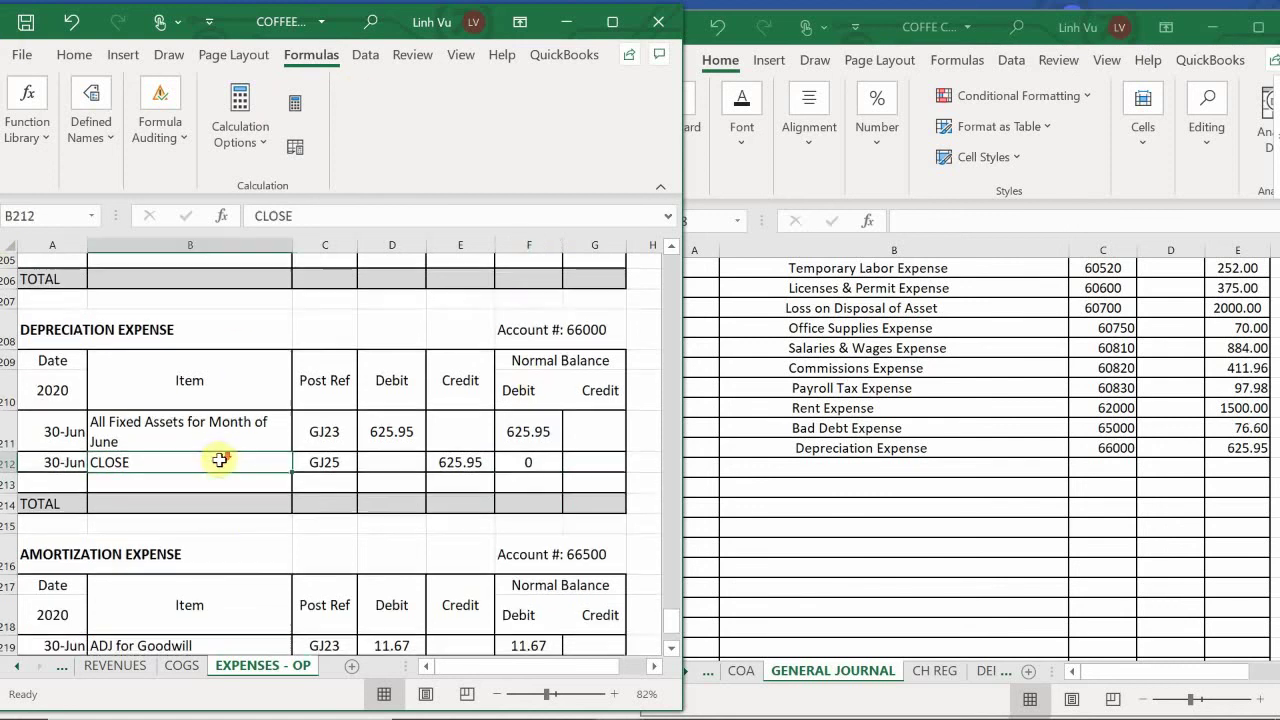
scroll(222, 460, "down", 2)
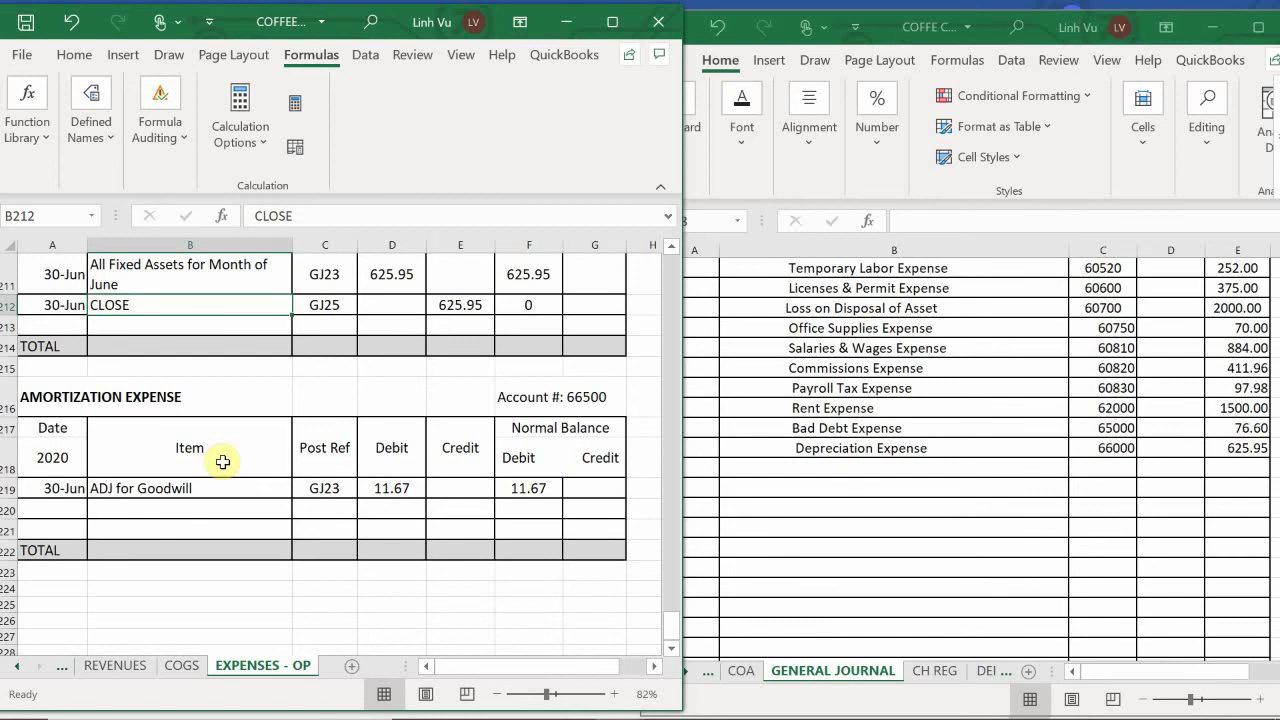
scroll(222, 462, "down", 1)
scroll(222, 462, "up", 3)
scroll(222, 462, "down", 1)
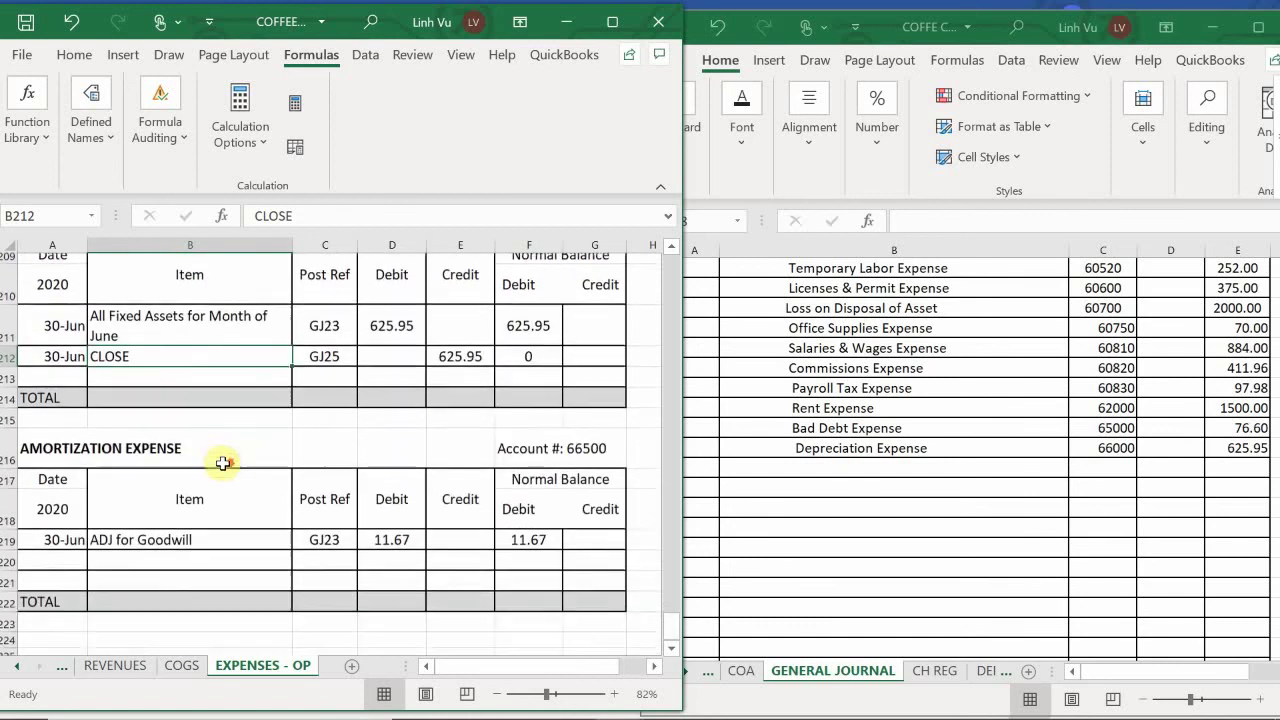
scroll(222, 463, "down", 1)
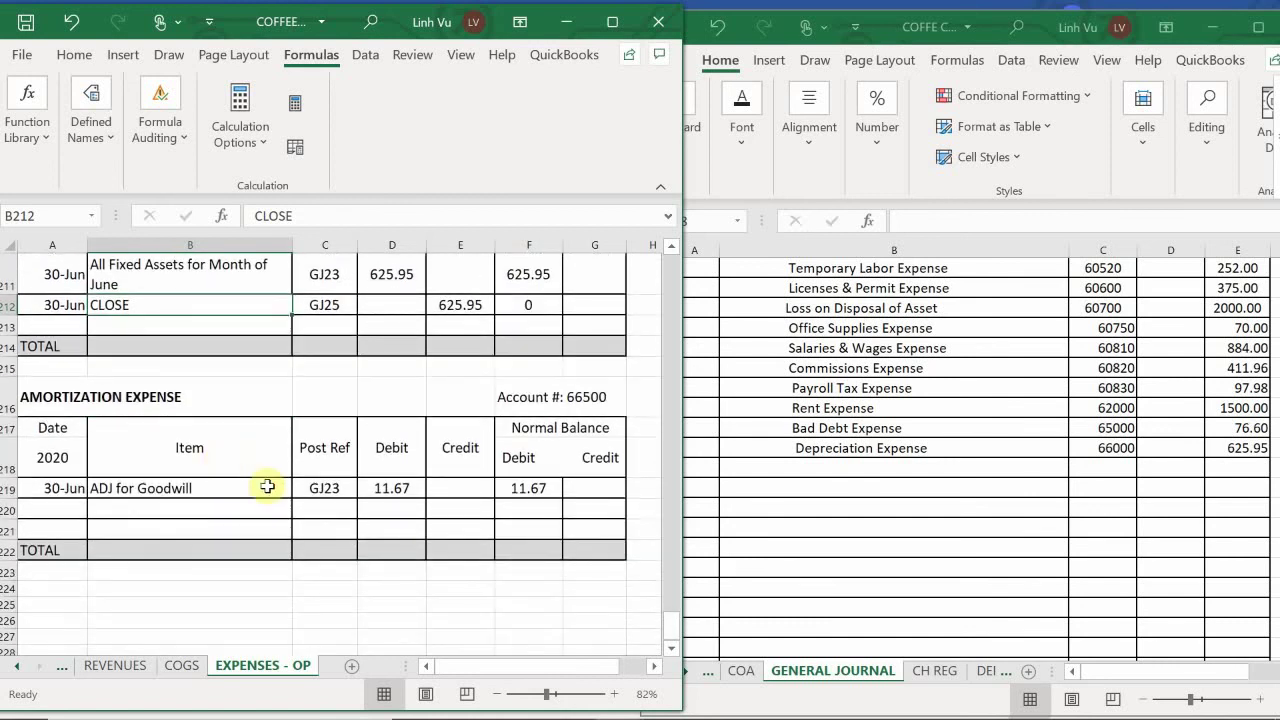
left_click(842, 481)
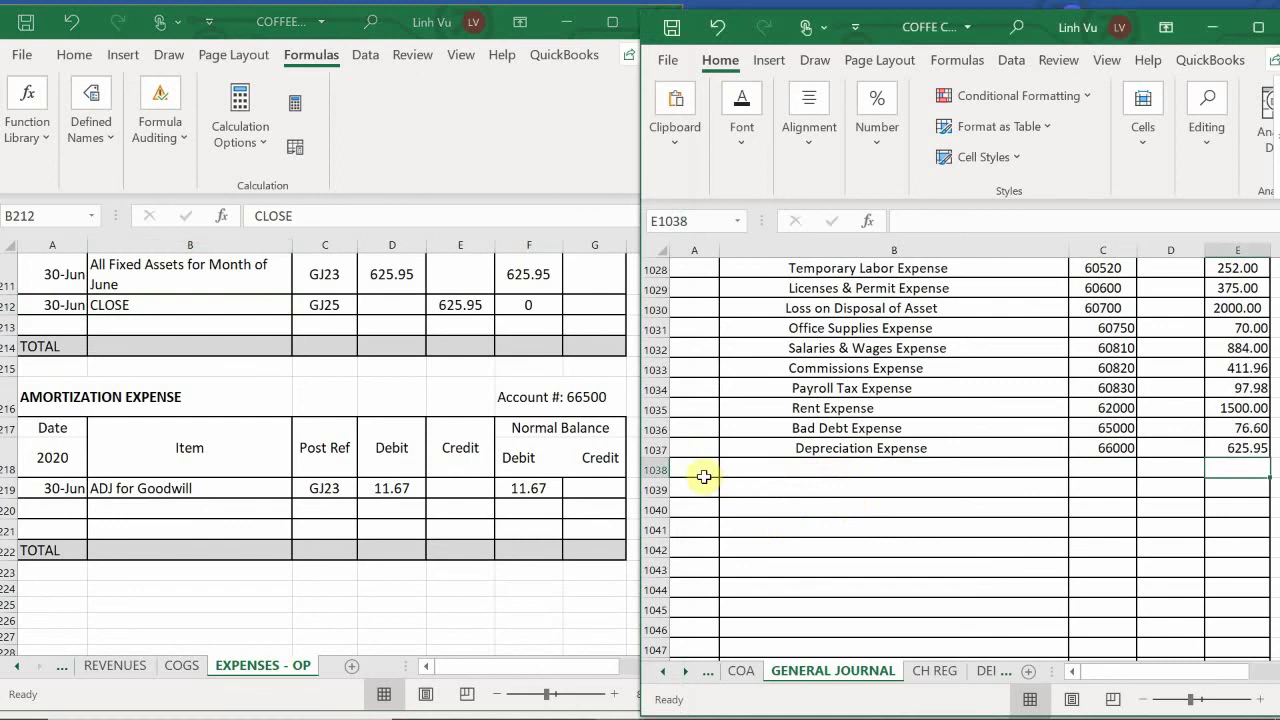
left_click(752, 469)
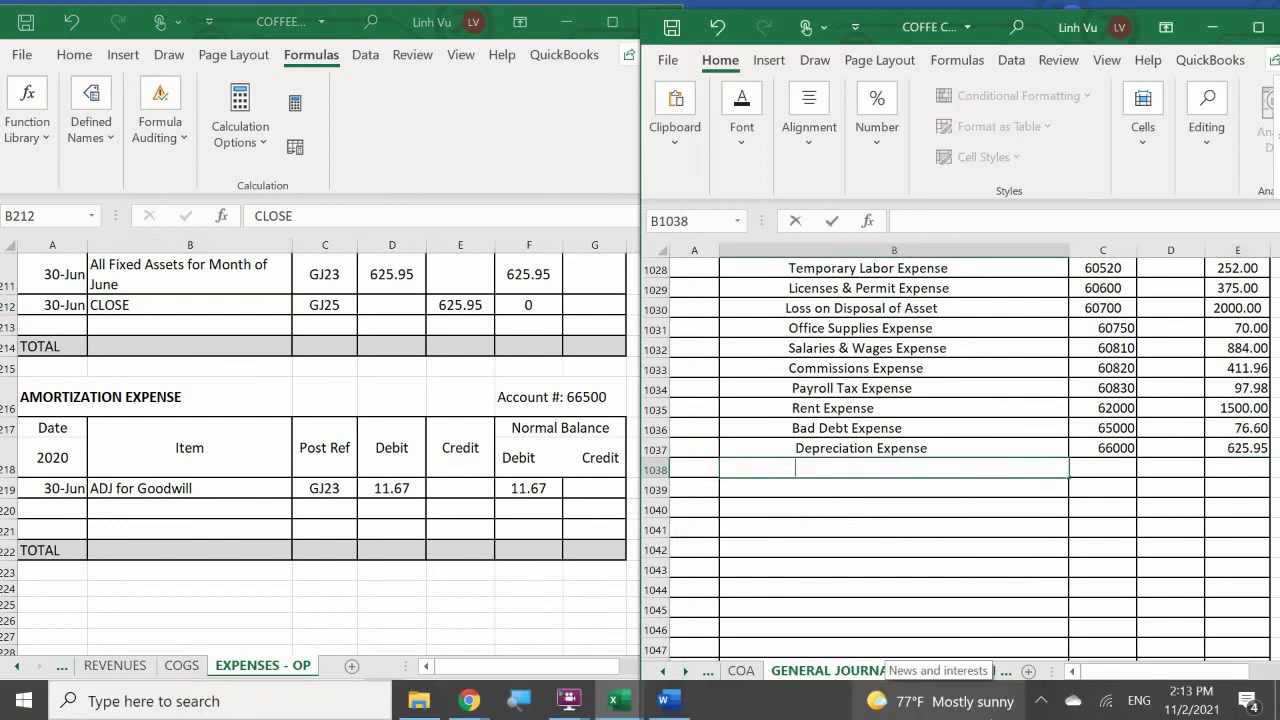
type("Amortization ")
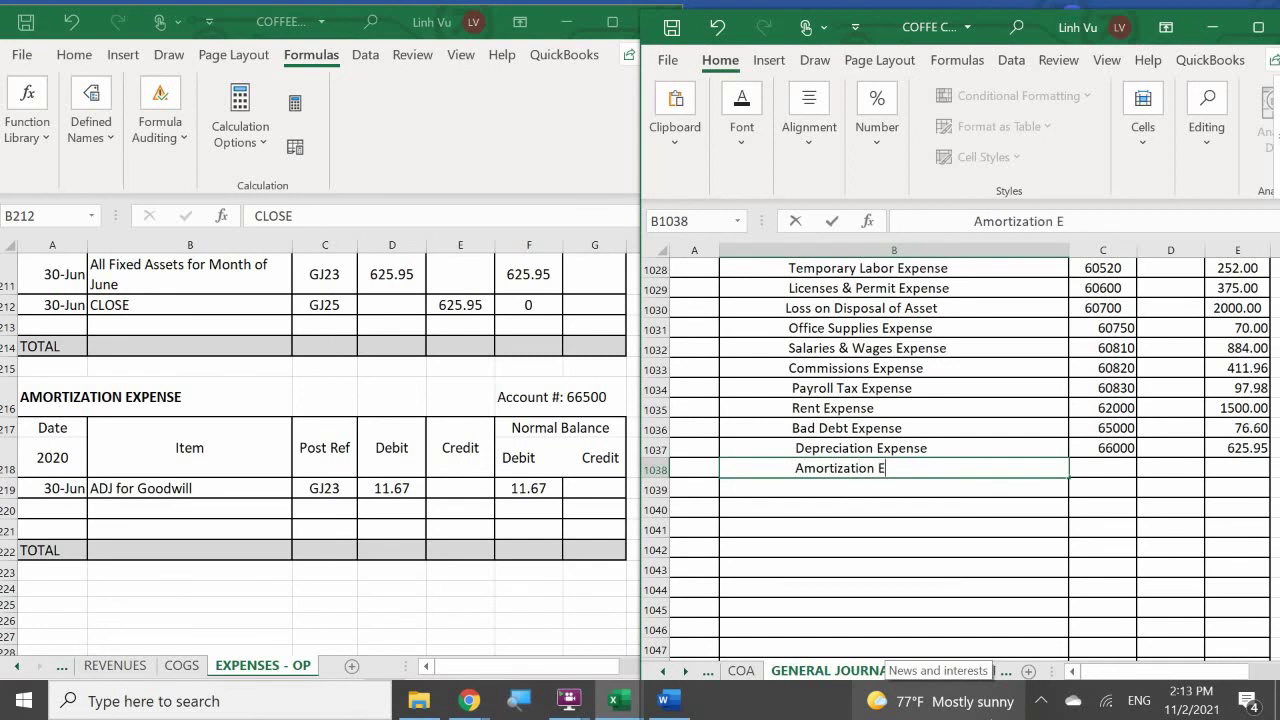
type("Expen")
key("BackSpace")
key("BackSpace")
key("BackSpace")
type("p")
type("r")
type("se")
key("Tab")
Enter the ledger code 66500 and a credit of 11.67 for Amortization Expense in the general journal
type("6650")
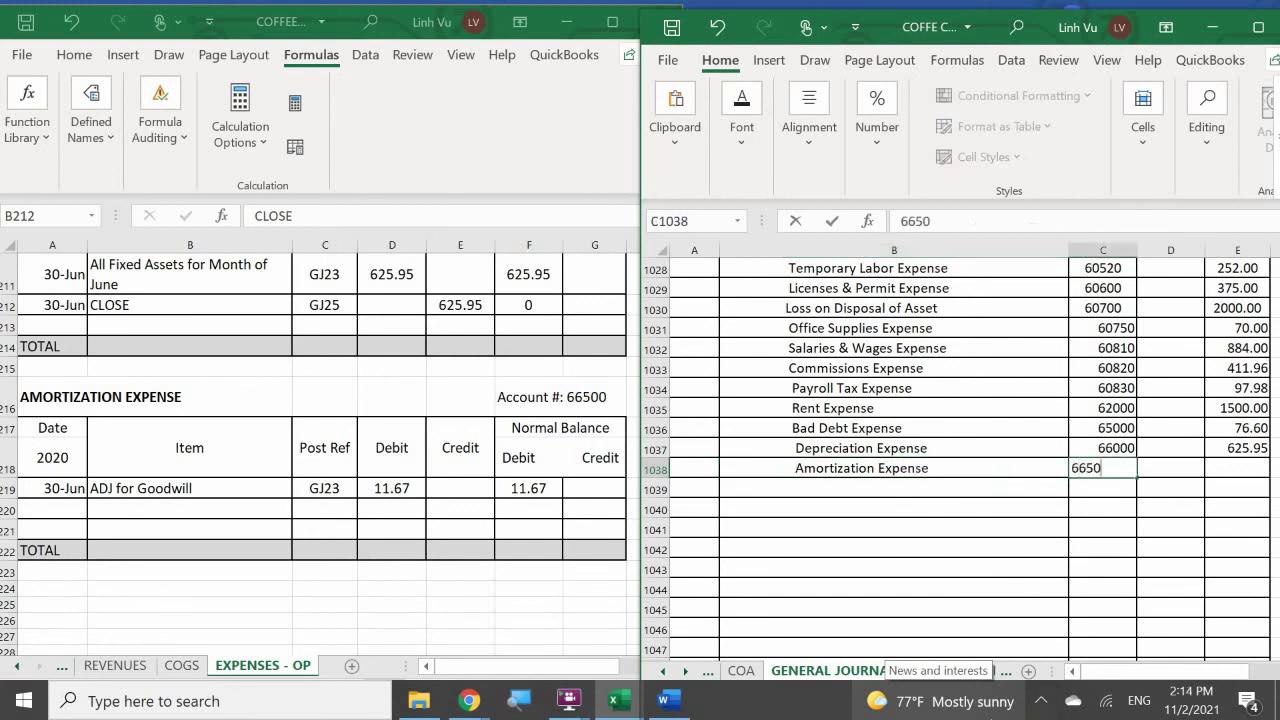
type("0")
key("Return")
key("Up")
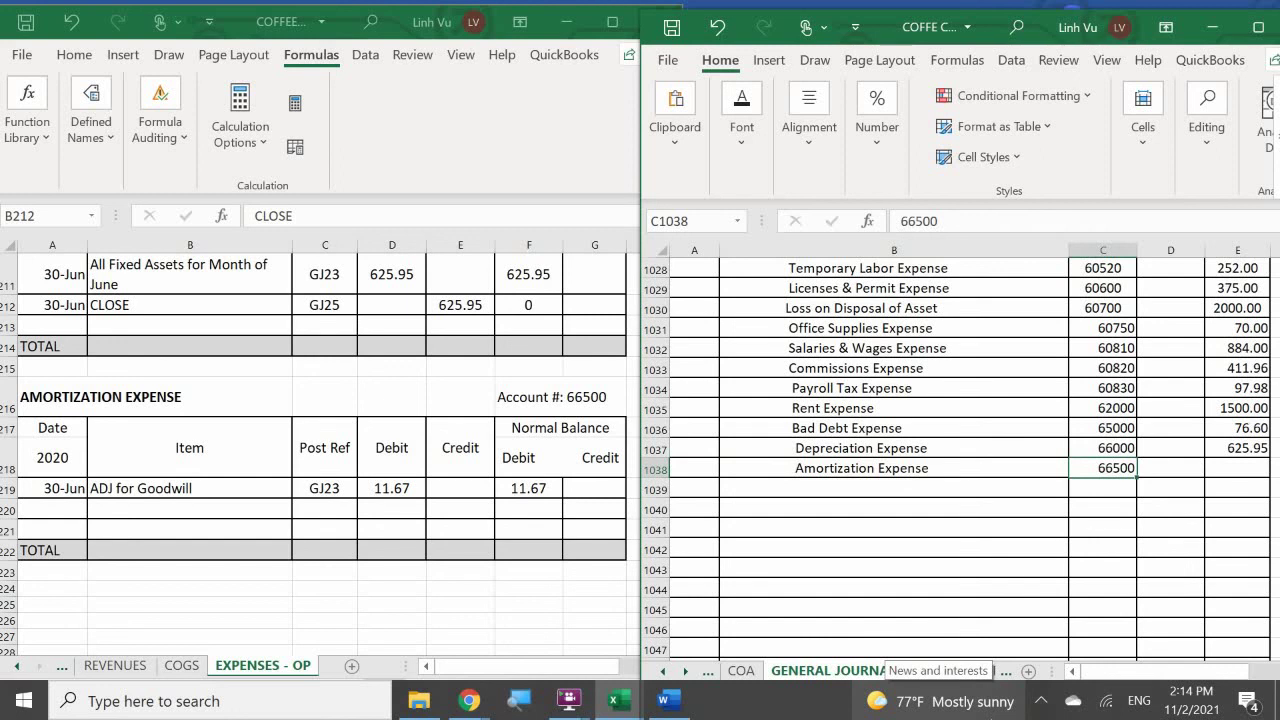
key("Right")
key("Right")
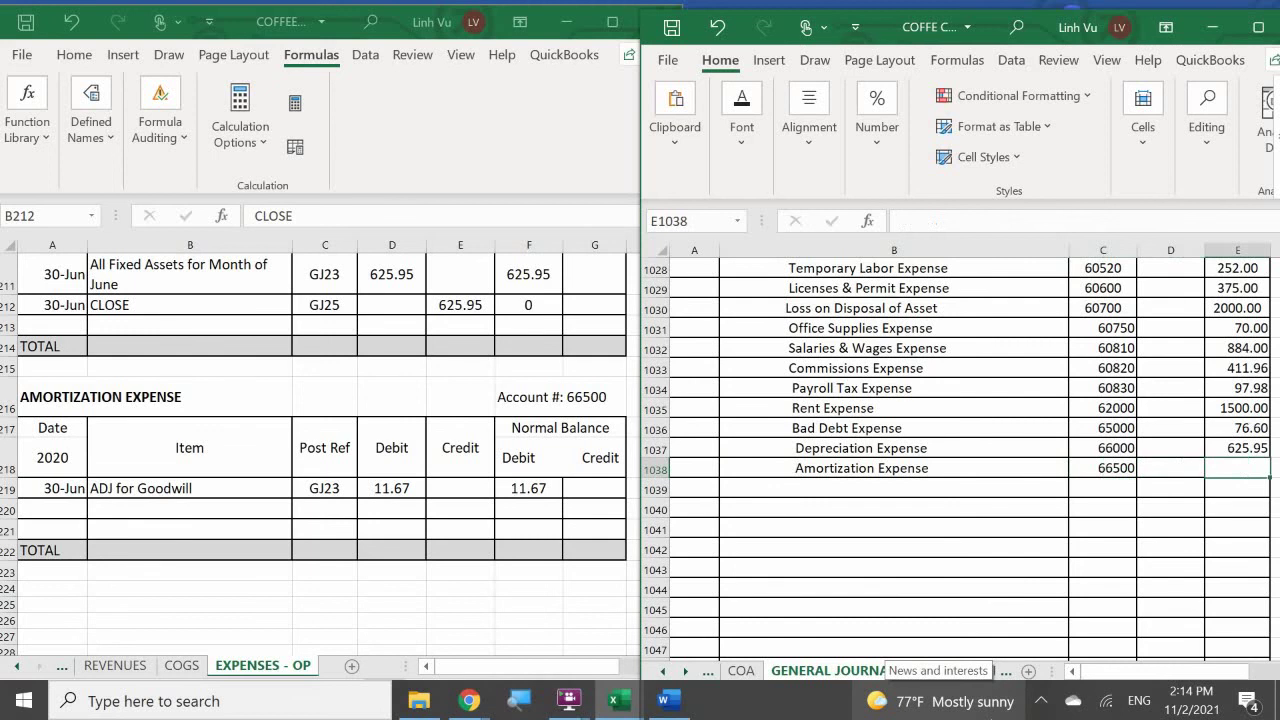
type("11.67")
key("Return")
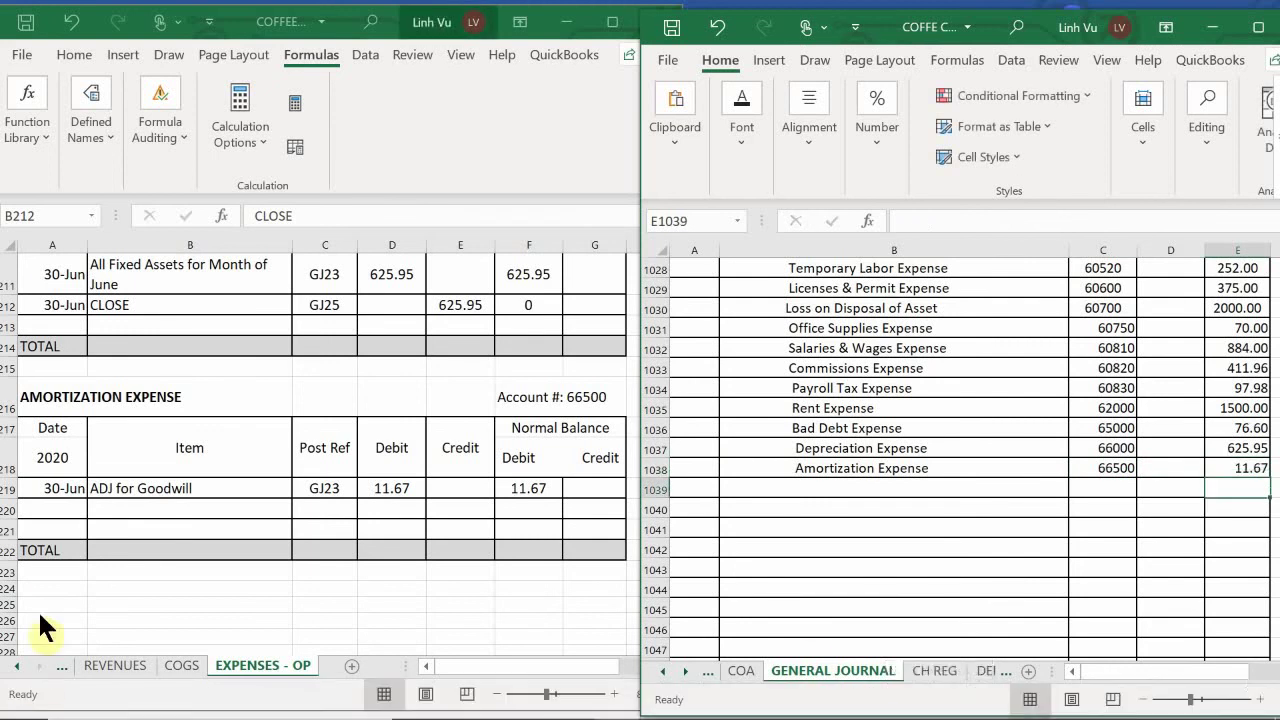
Start a closing row in the Amortization Expense ledger with the date 6/30 and the item CLOSE
left_click(45, 512)
type("6")
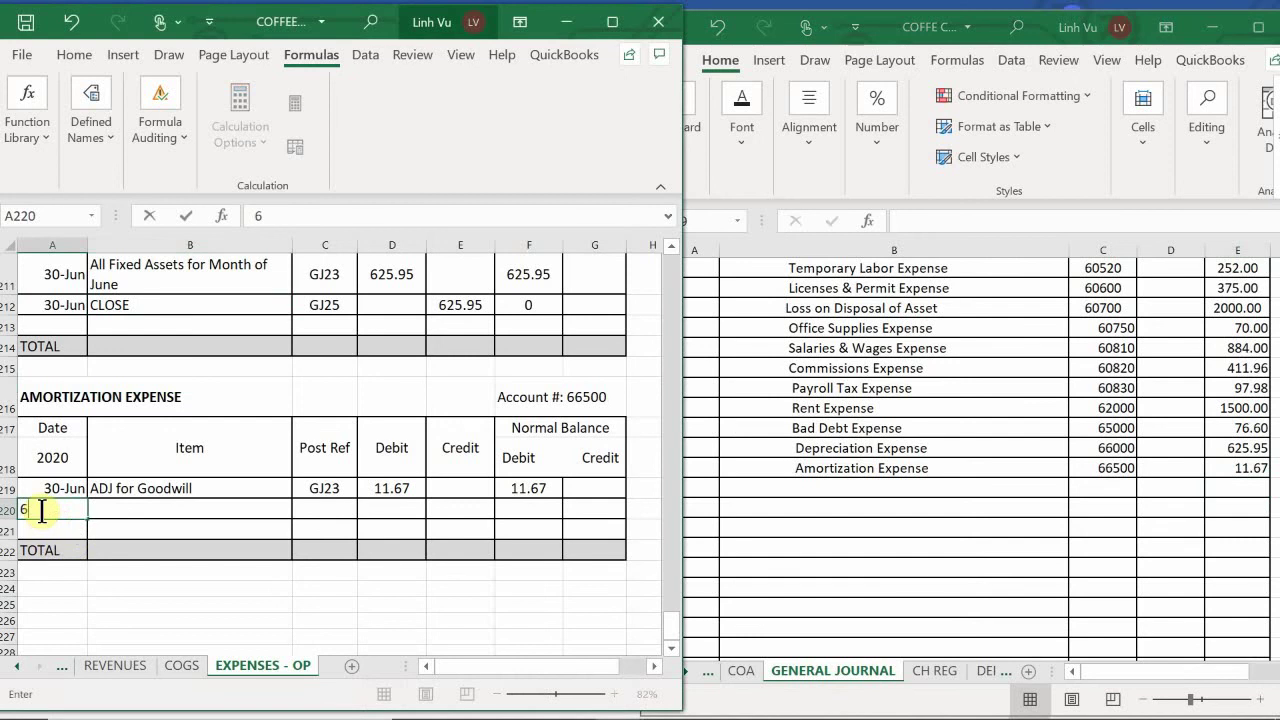
type("/30")
key("Return")
key("Right")
key("Up")
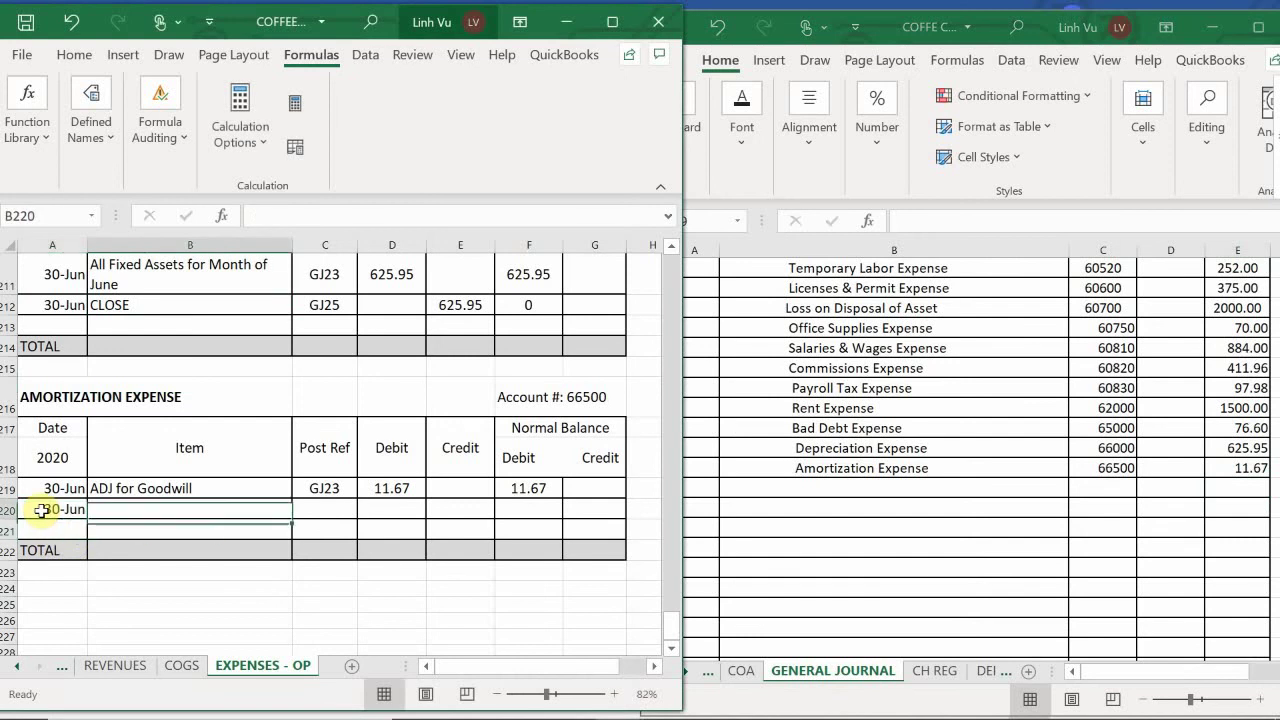
type("CLOSE")
key("Tab")
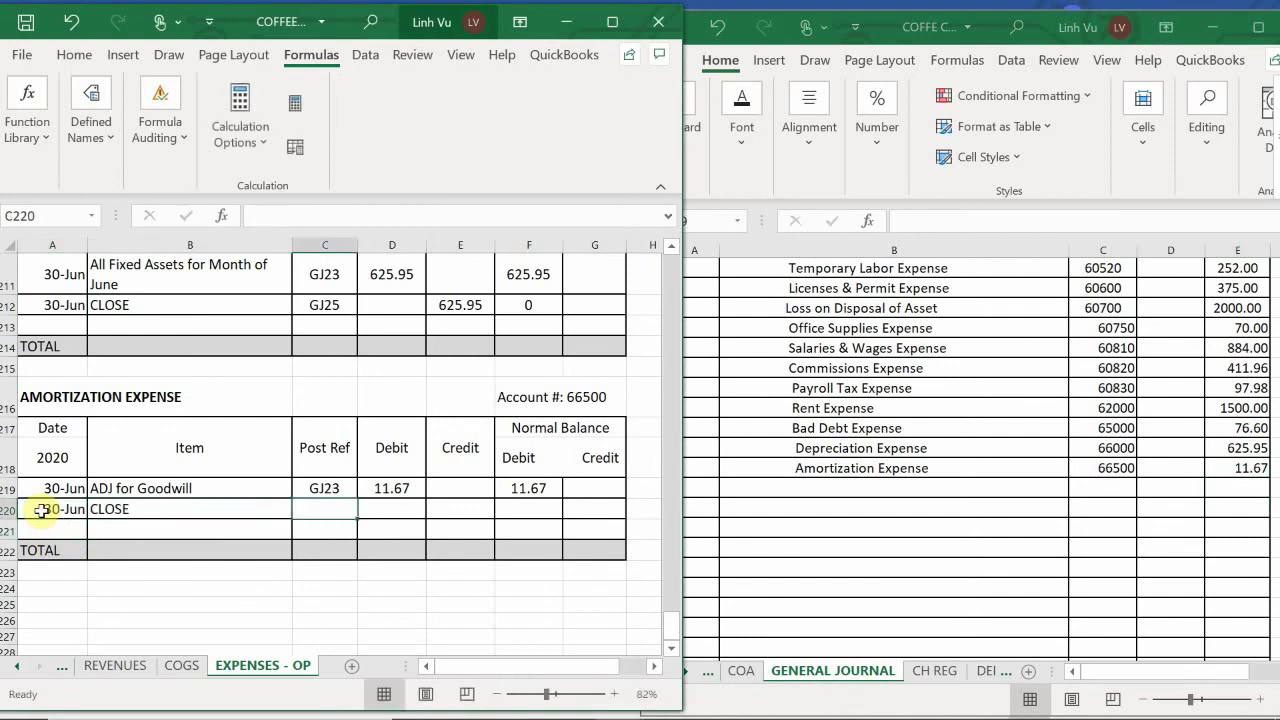
Enter the post reference GJ25 and a credit of 11.67 in the Amortization Expense closing row
type("GJ23")
key("BackSpace")
type("5")
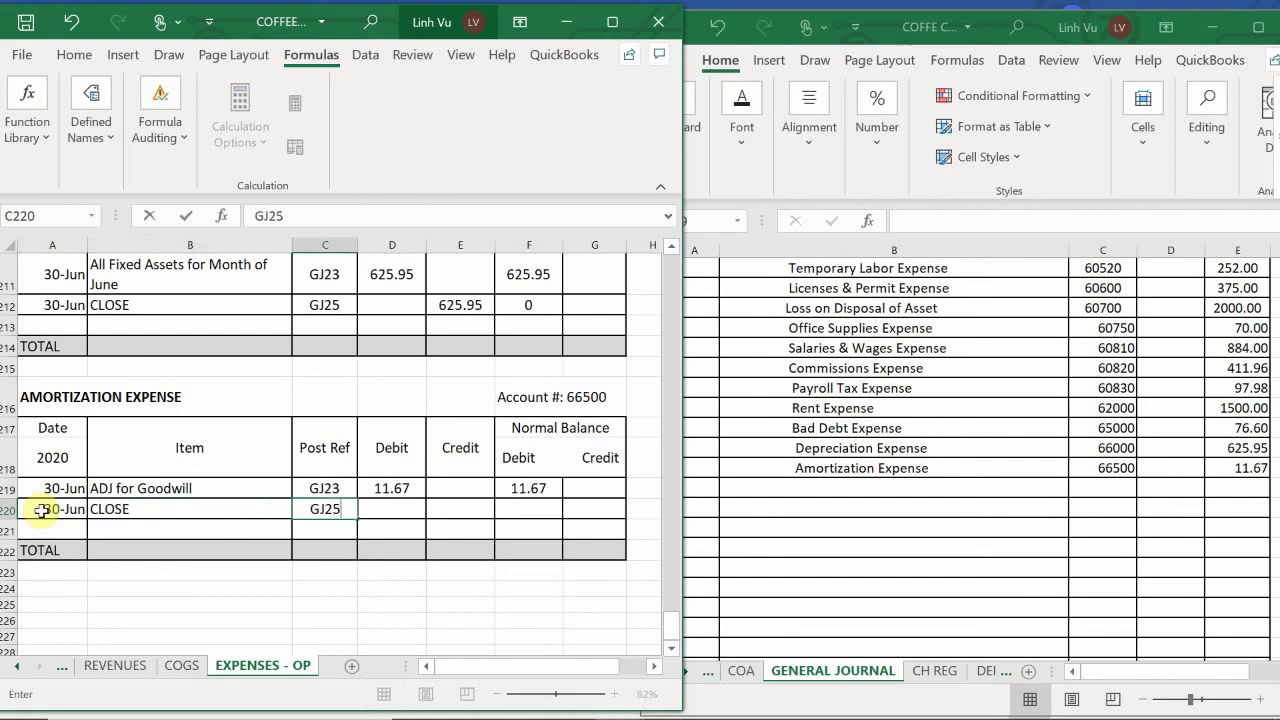
key("Tab")
key("Tab")
type("11.67")
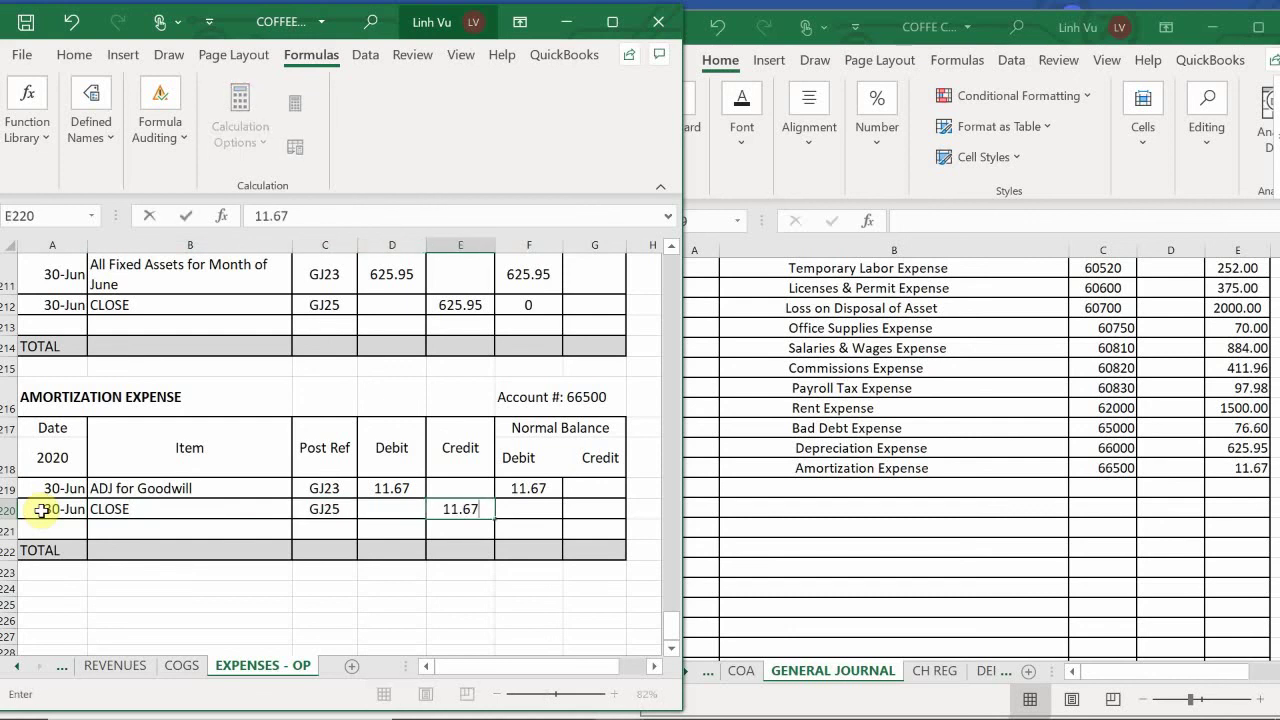
Calculate the debit balance of the Amortization Expense closing row in F220 with the formula =F219+D220-E220
key("Tab")
key("Tab")
key("Left")
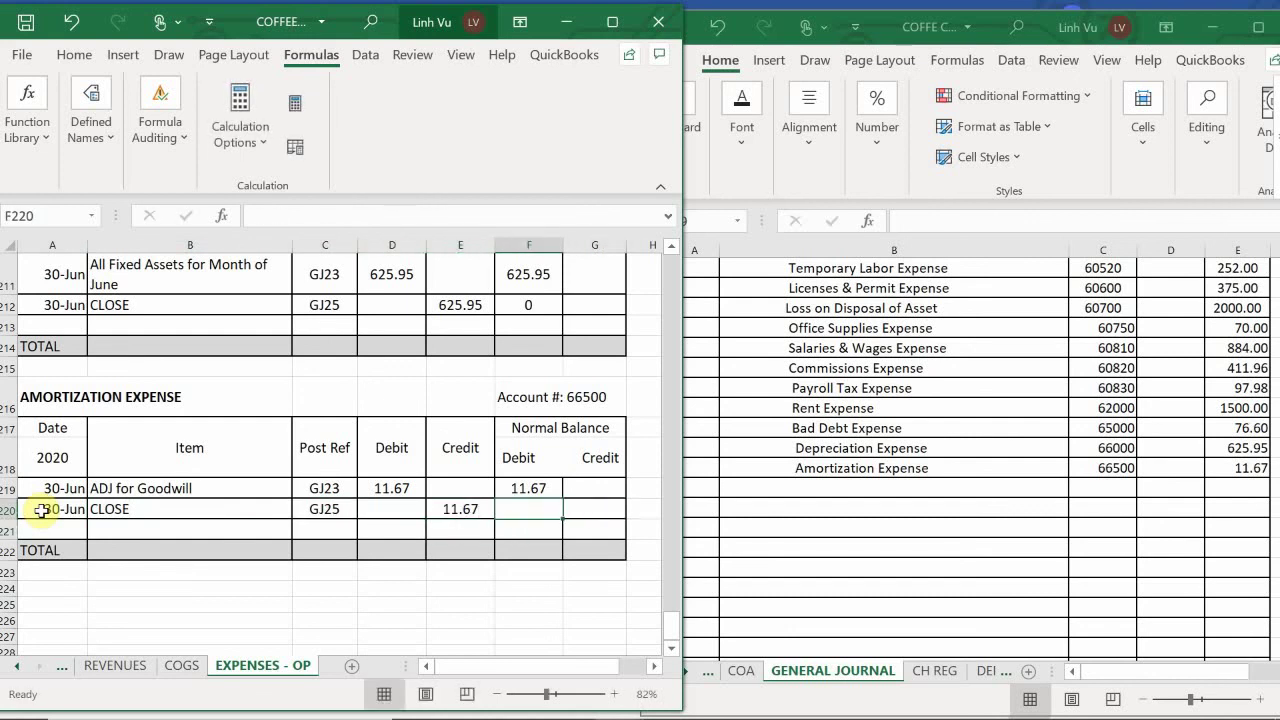
type("=")
key("Up")
type("+")
key("Left")
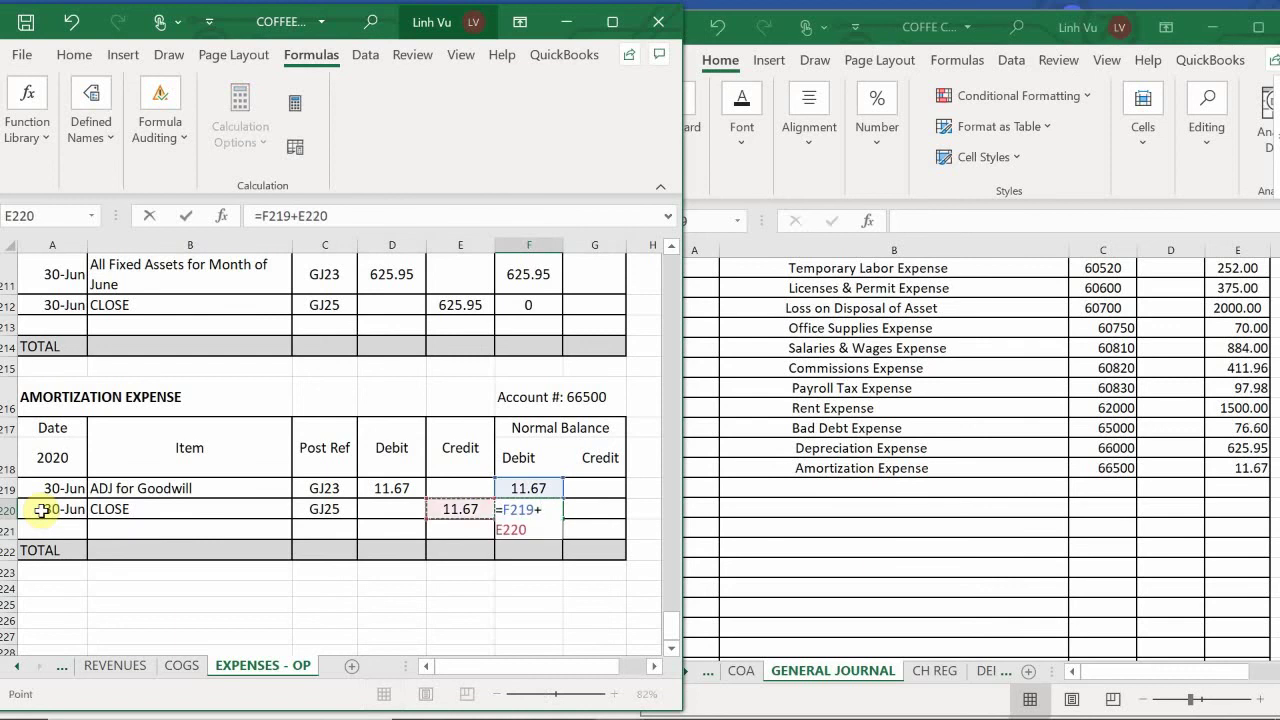
key("Left")
type("-")
key("Left")
key("Return")
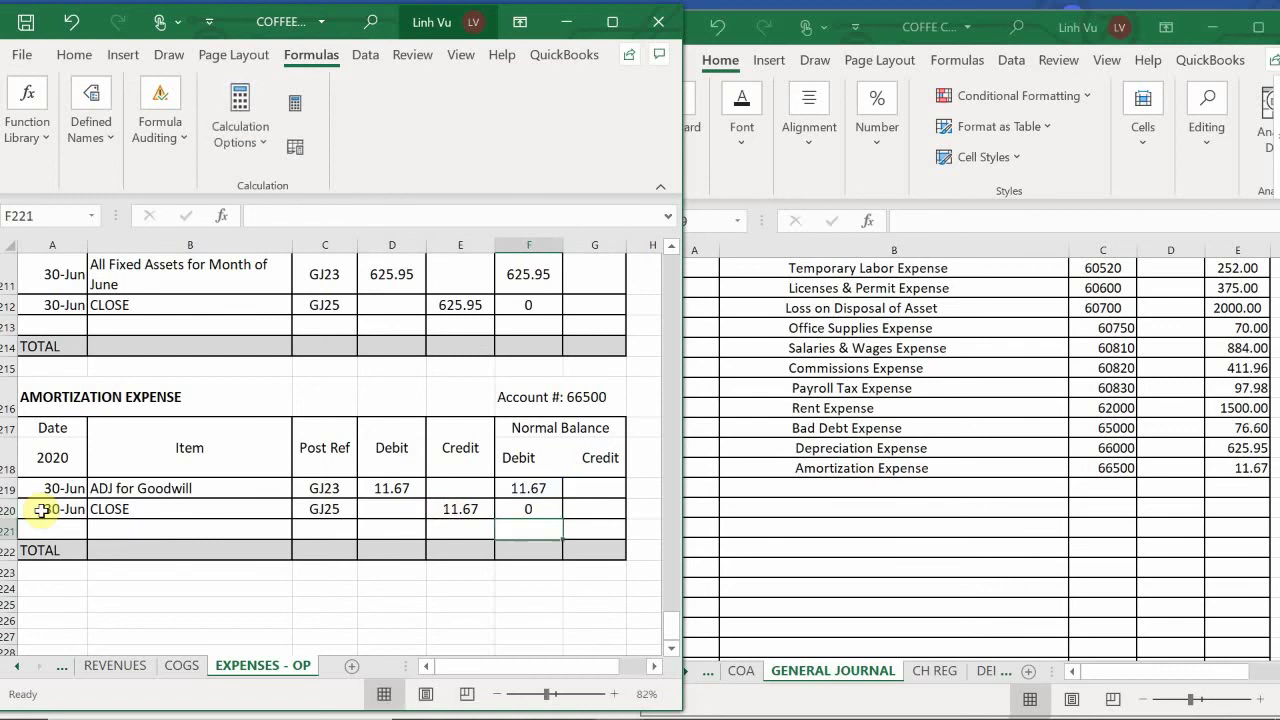
Check below the Amortization Expense ledger for further accounts and open the EQUITY sheet with the Income Summary ledger
left_click(223, 600)
scroll(226, 598, "down", 3)
scroll(224, 598, "down", 3)
scroll(224, 598, "up", 6)
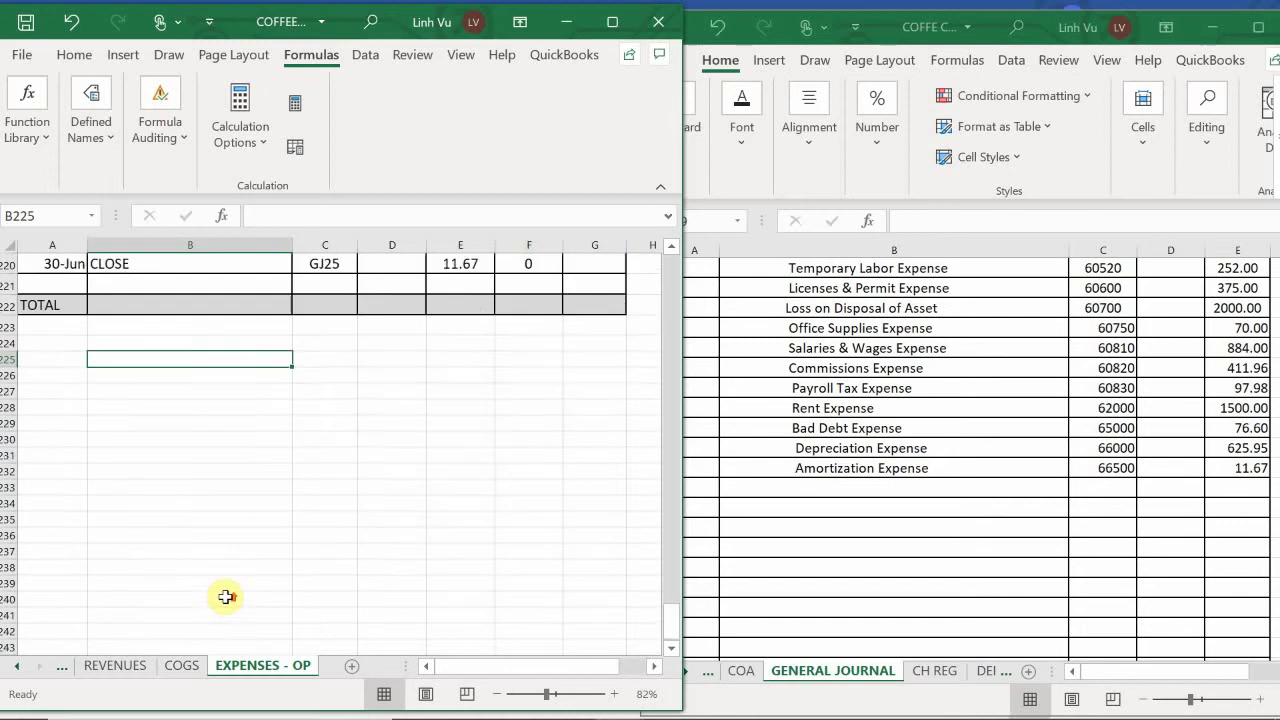
scroll(201, 619, "down", 1)
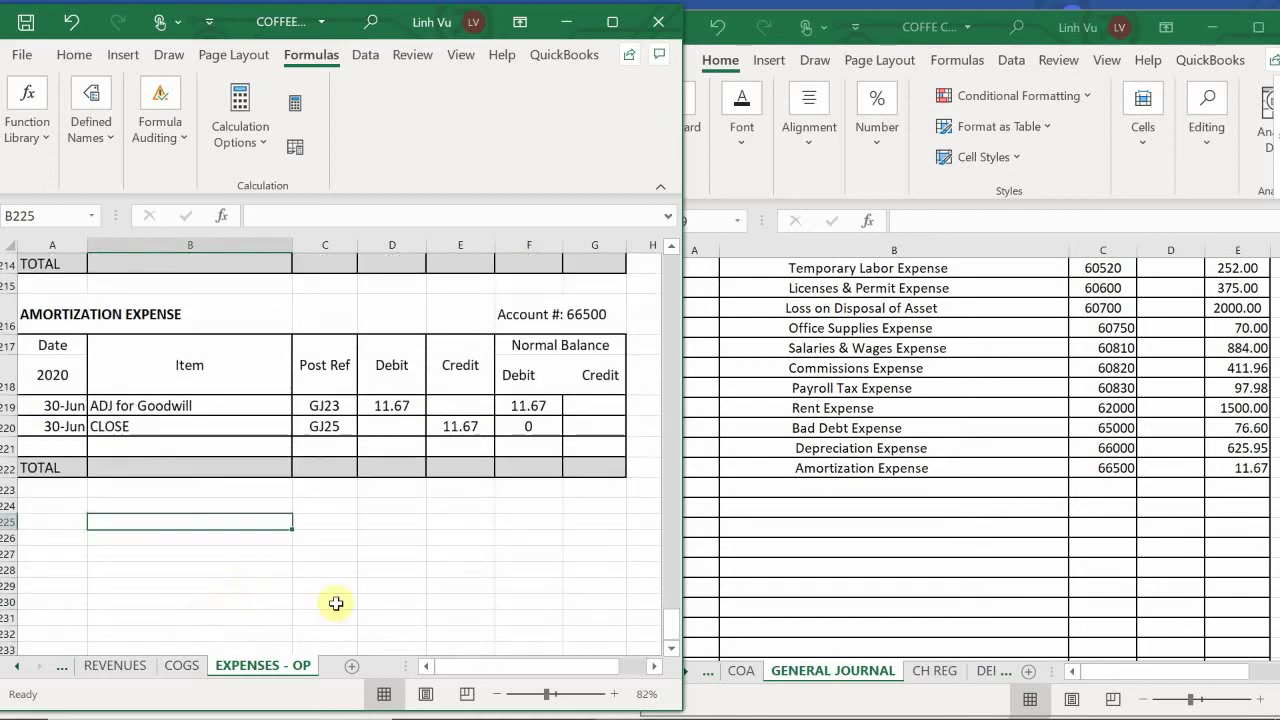
left_click(182, 666)
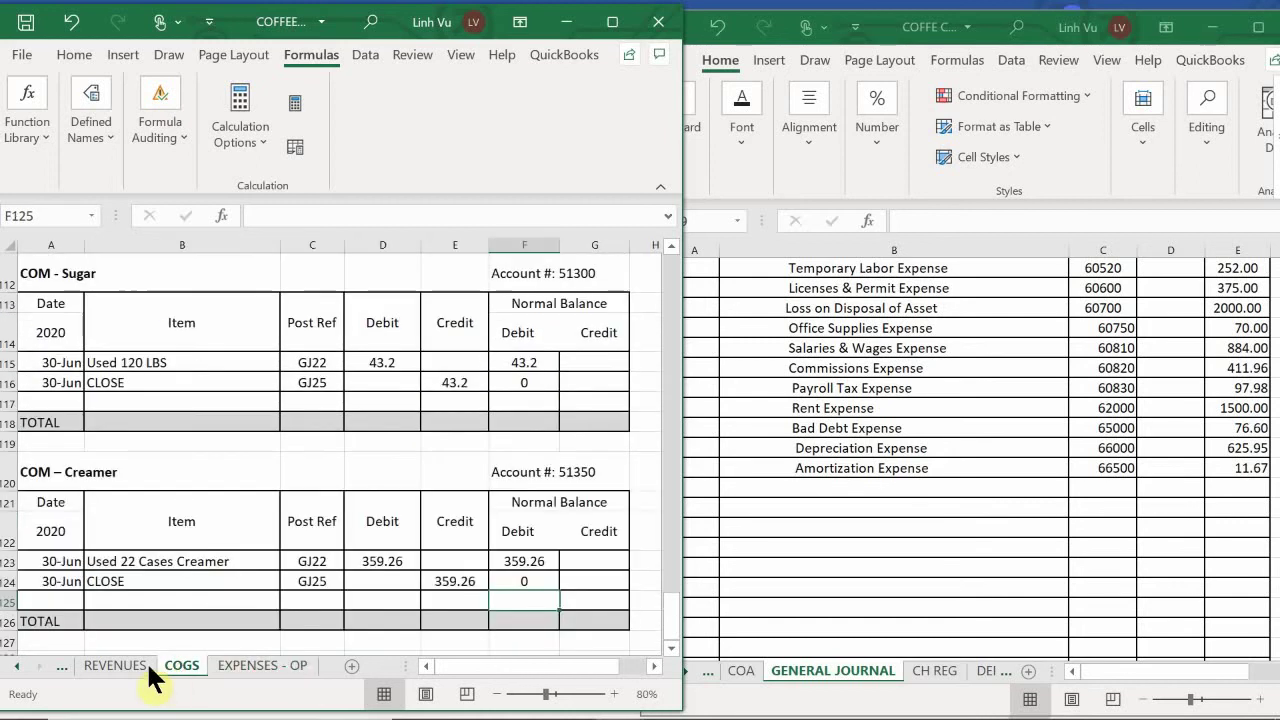
left_click(115, 666)
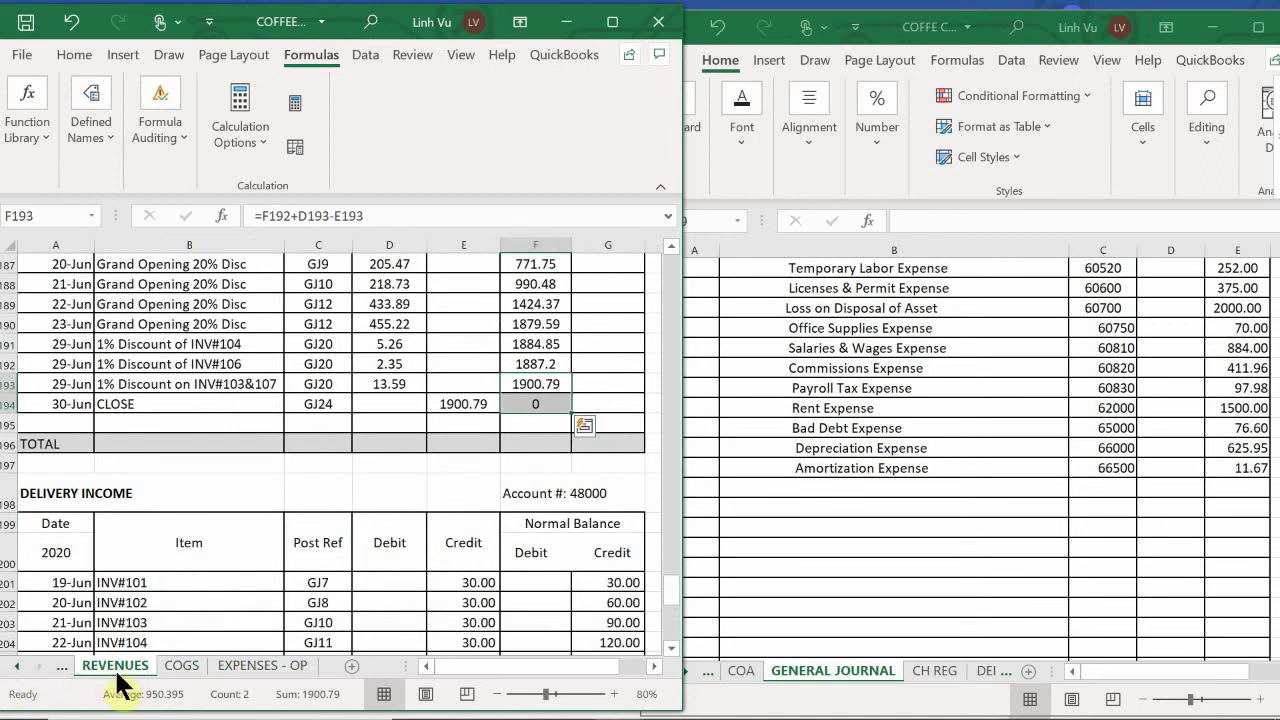
left_click(16, 666)
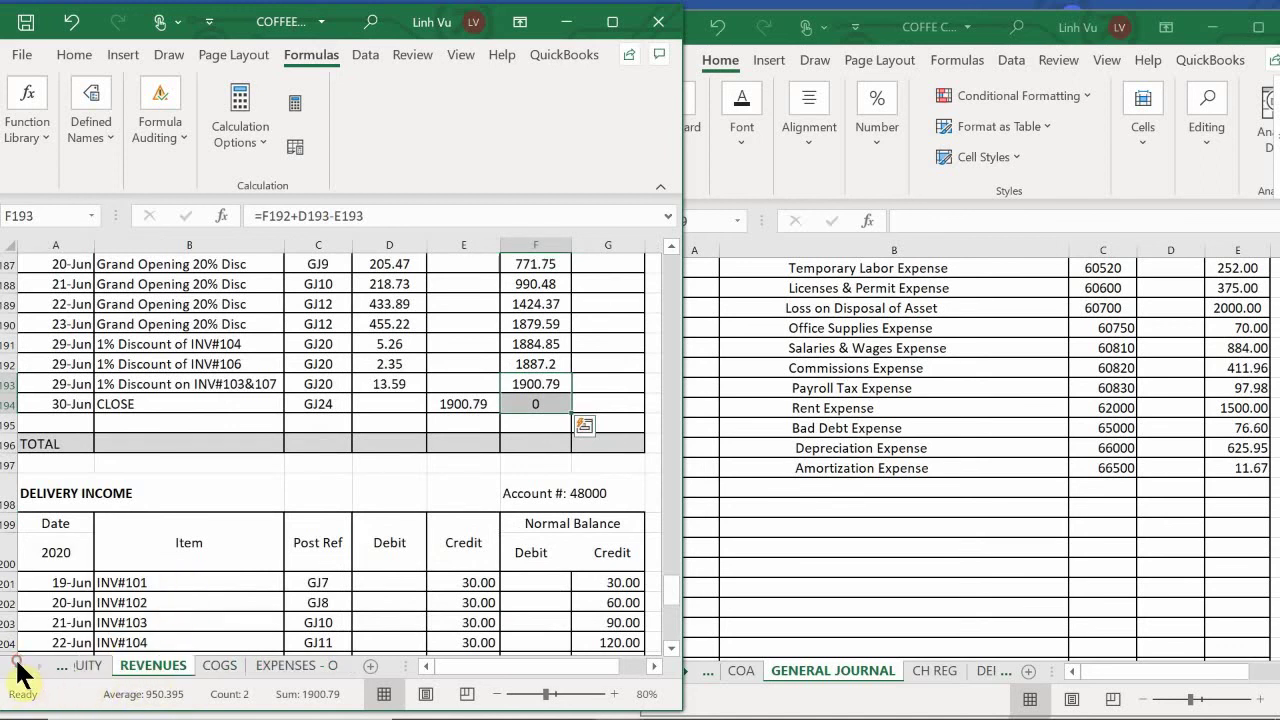
left_click(104, 666)
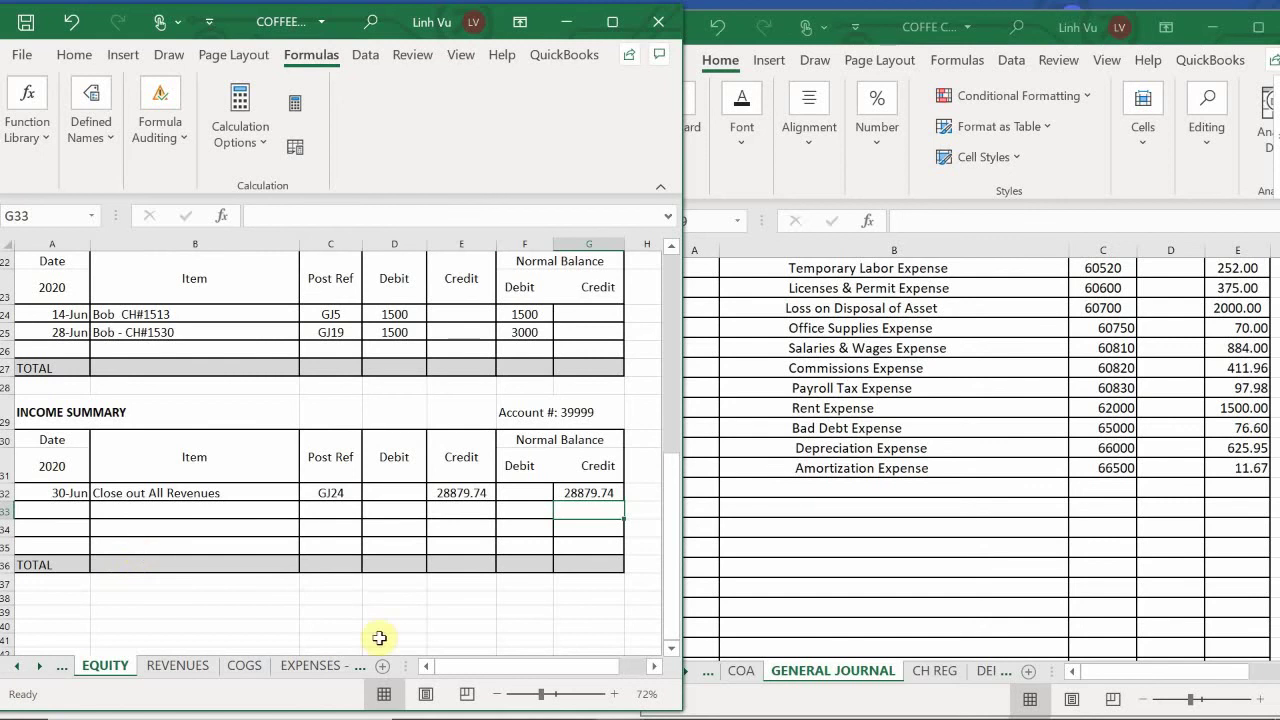
Add the explanation "(To close out all Expenses out to Income Summary)" below Amortization Expense in the general journal
left_click(759, 489)
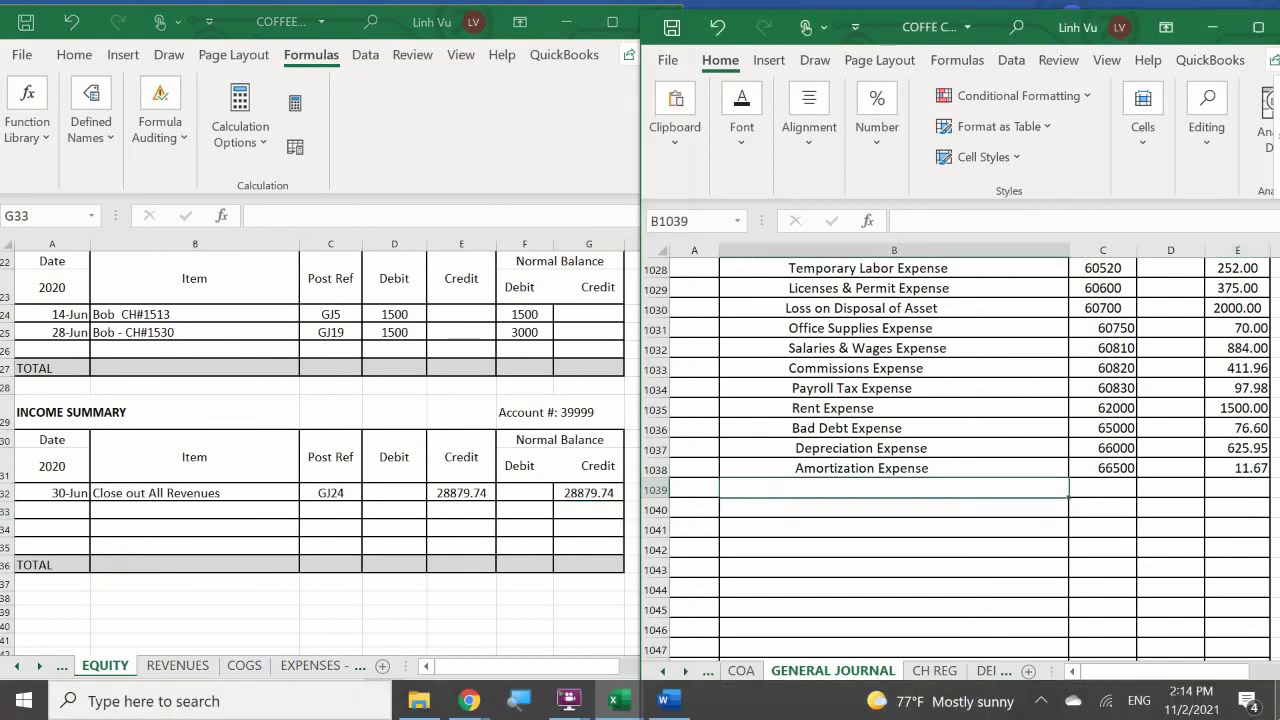
type("(To close out all E")
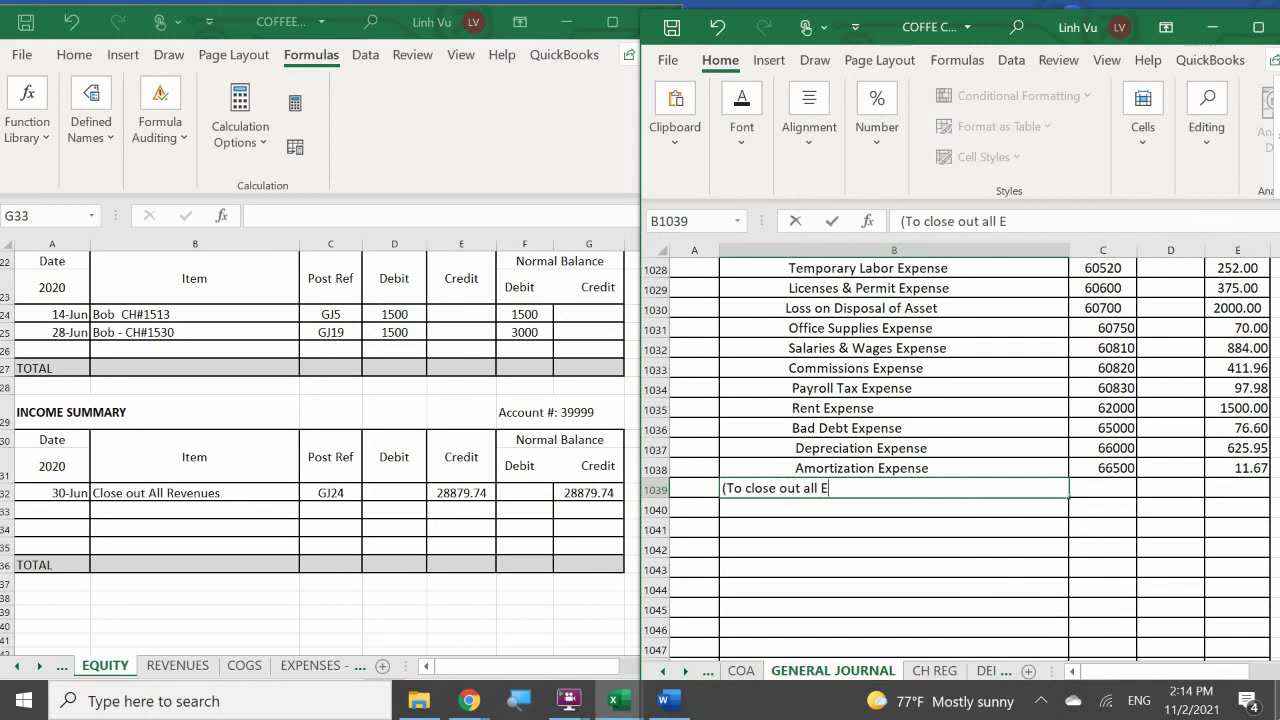
type("xpenses out to In")
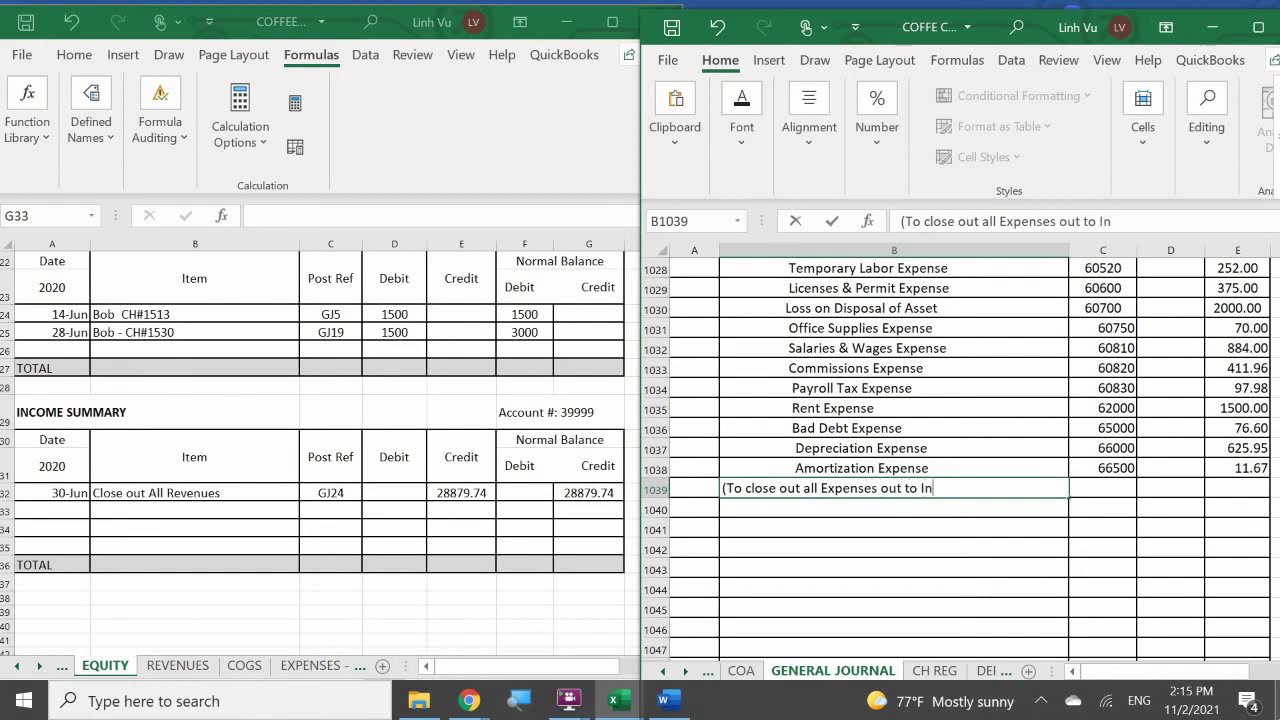
type("come Summary")
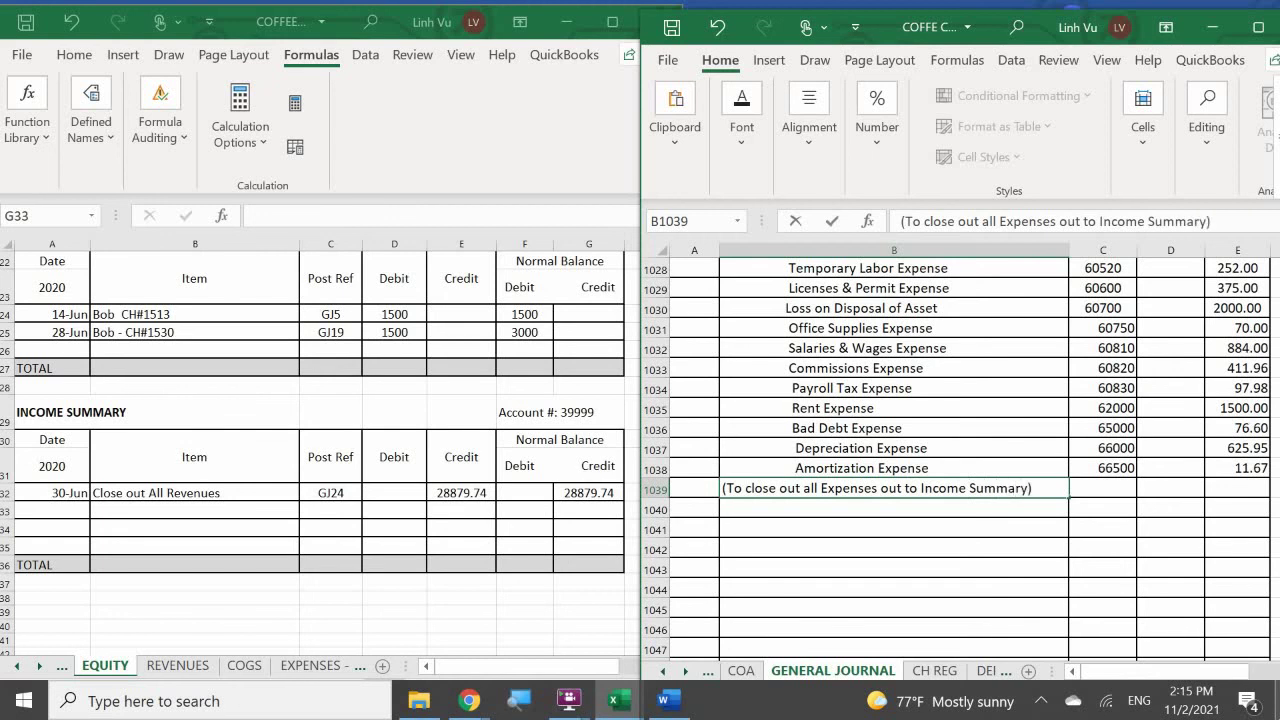
key("Return")
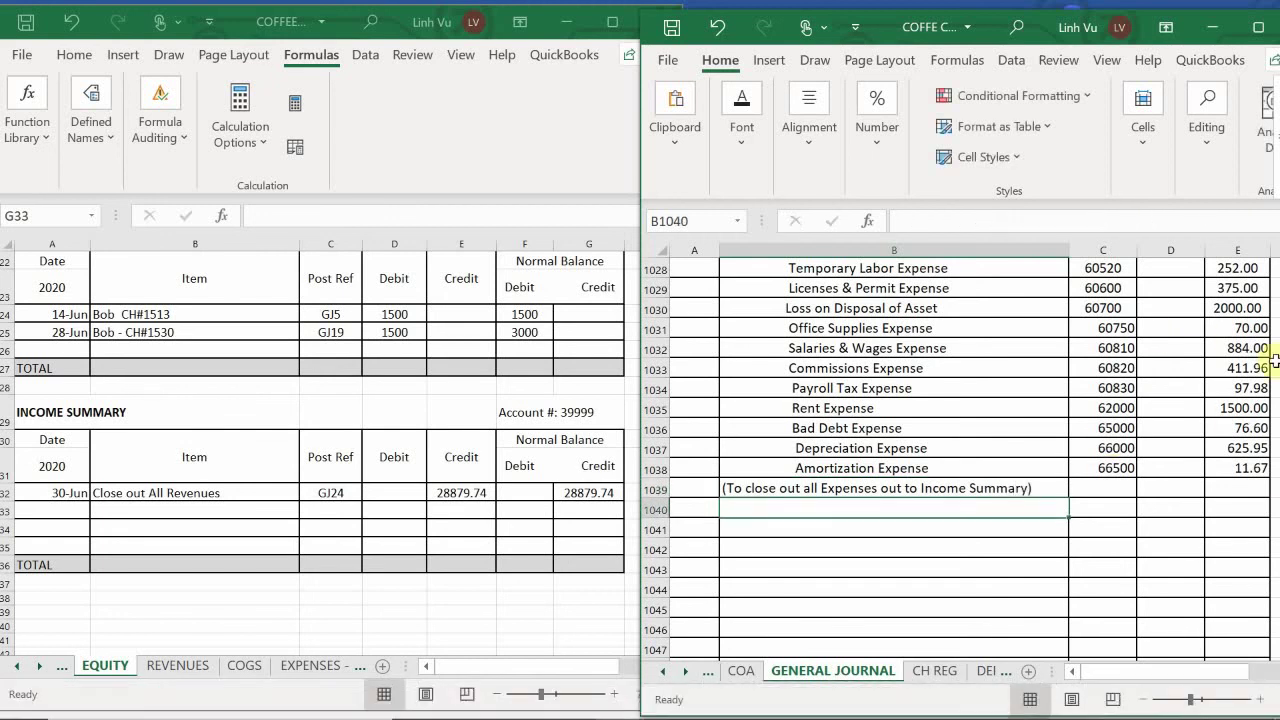
Calculate the Income Summary debit in D1015 of the general journal with a SUM of the expense credits in the entry
scroll(1161, 493, "up", 7)
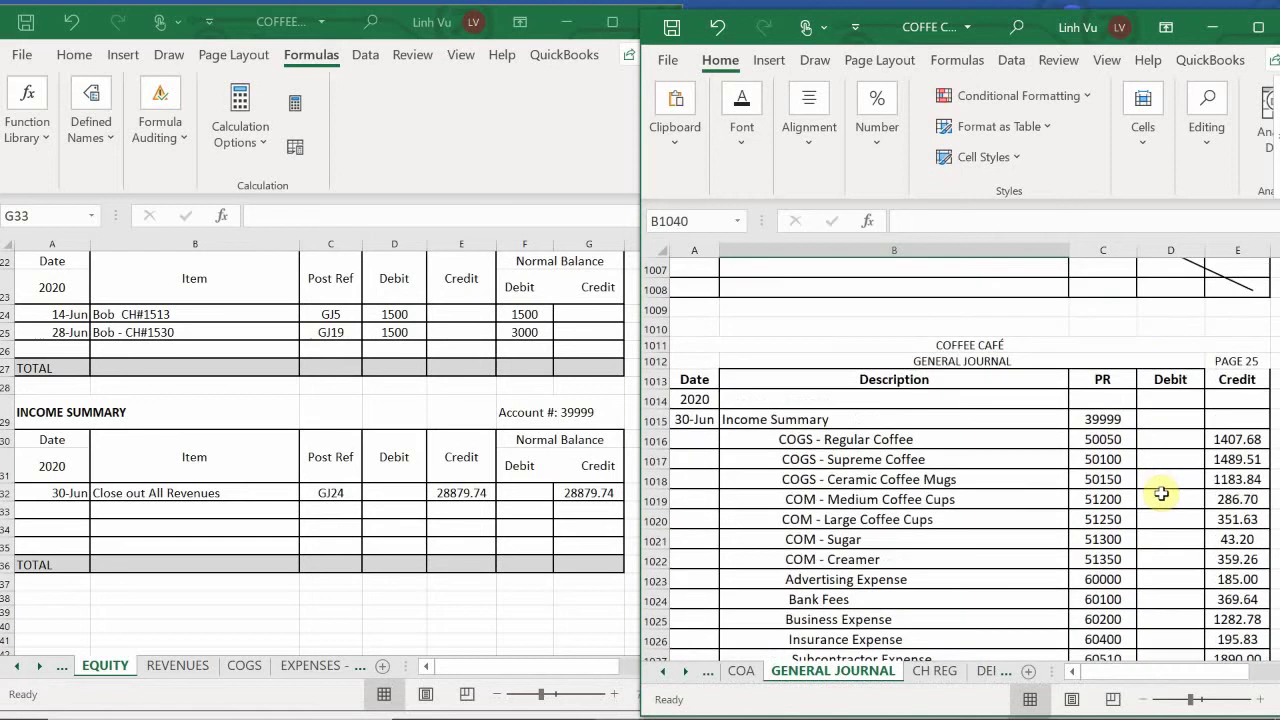
left_click(1163, 419)
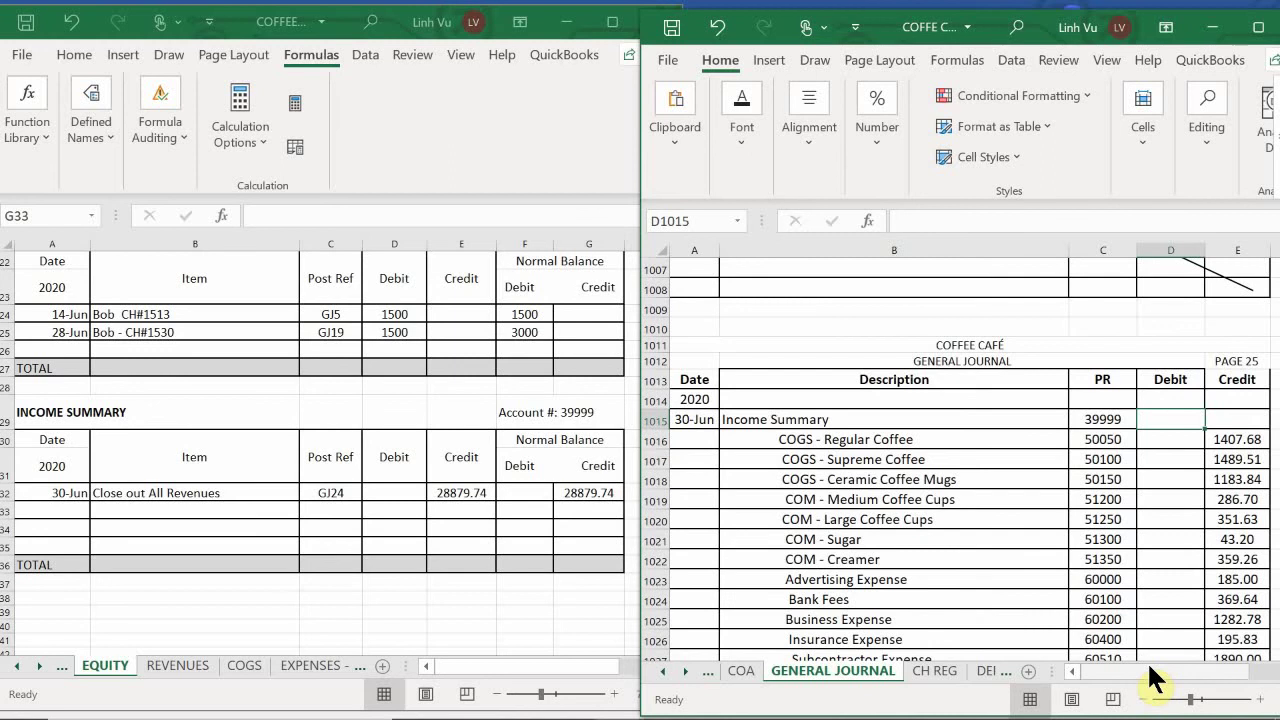
type("=su")
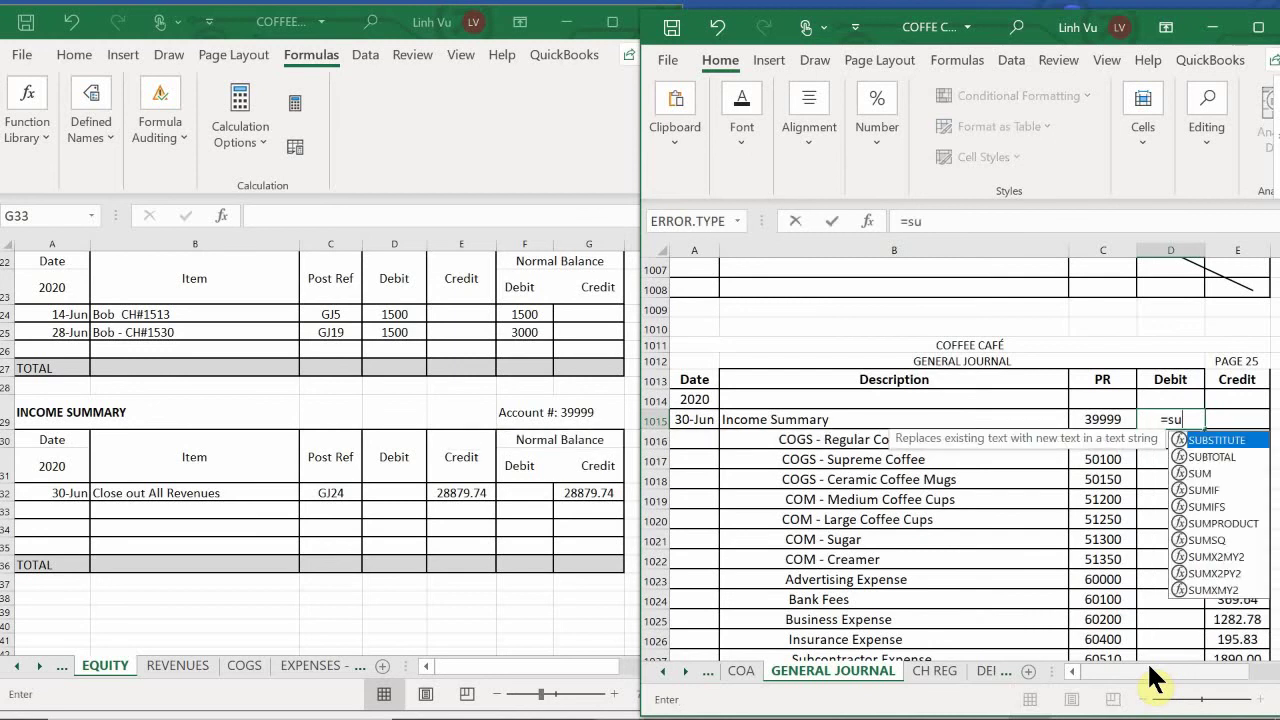
type("b")
key("BackSpace")
type("m")
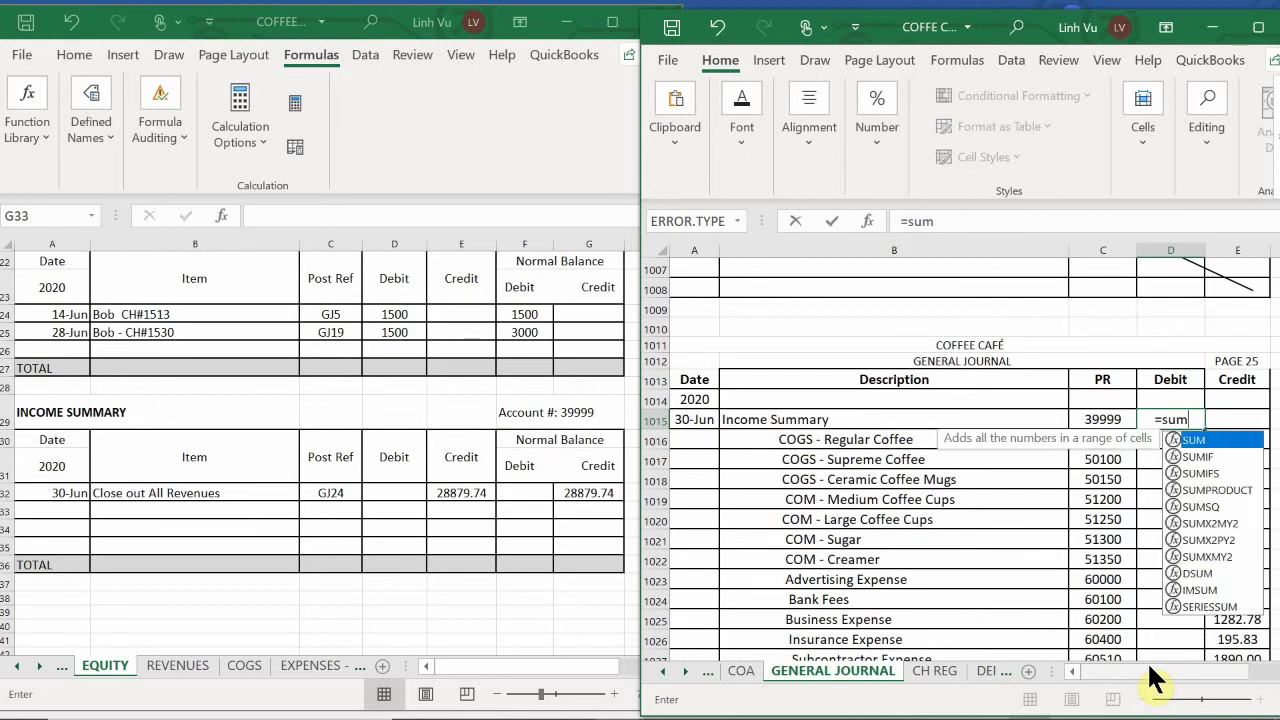
type(")")
key("BackSpace")
type("(")
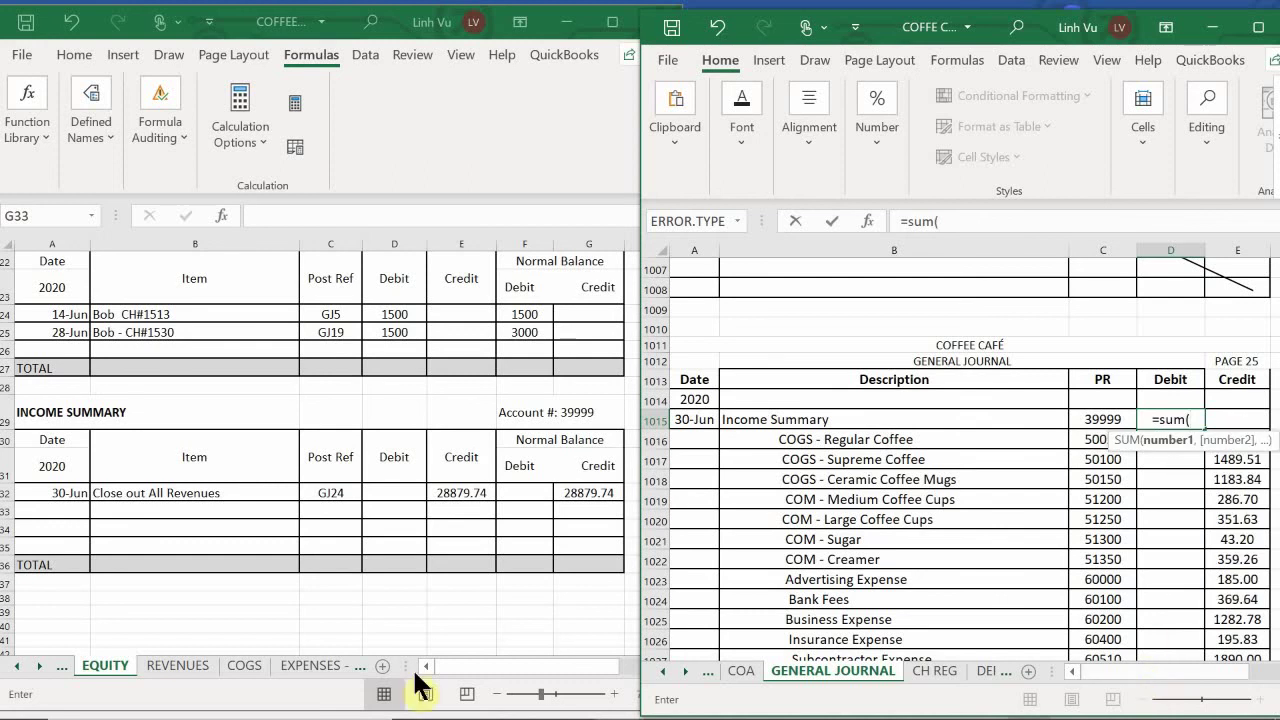
scroll(1228, 459, "down", 6)
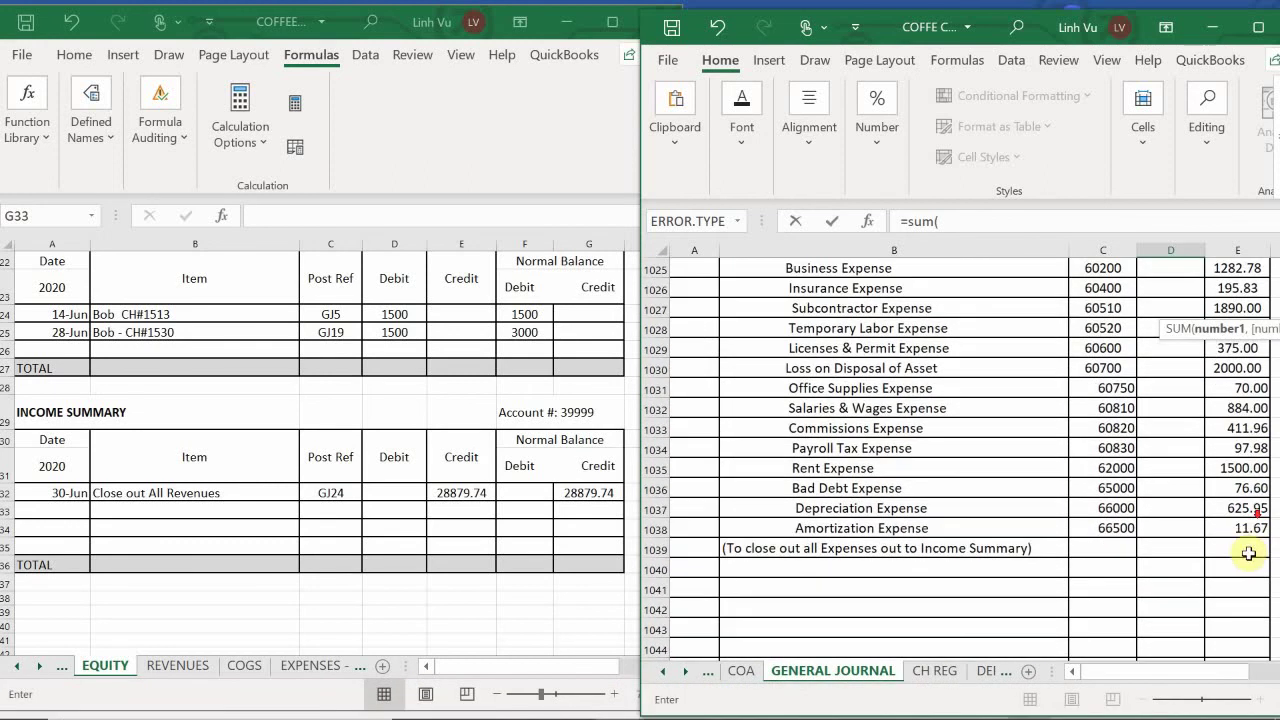
left_click_drag(1236, 543, 1234, 401)
key("Return")
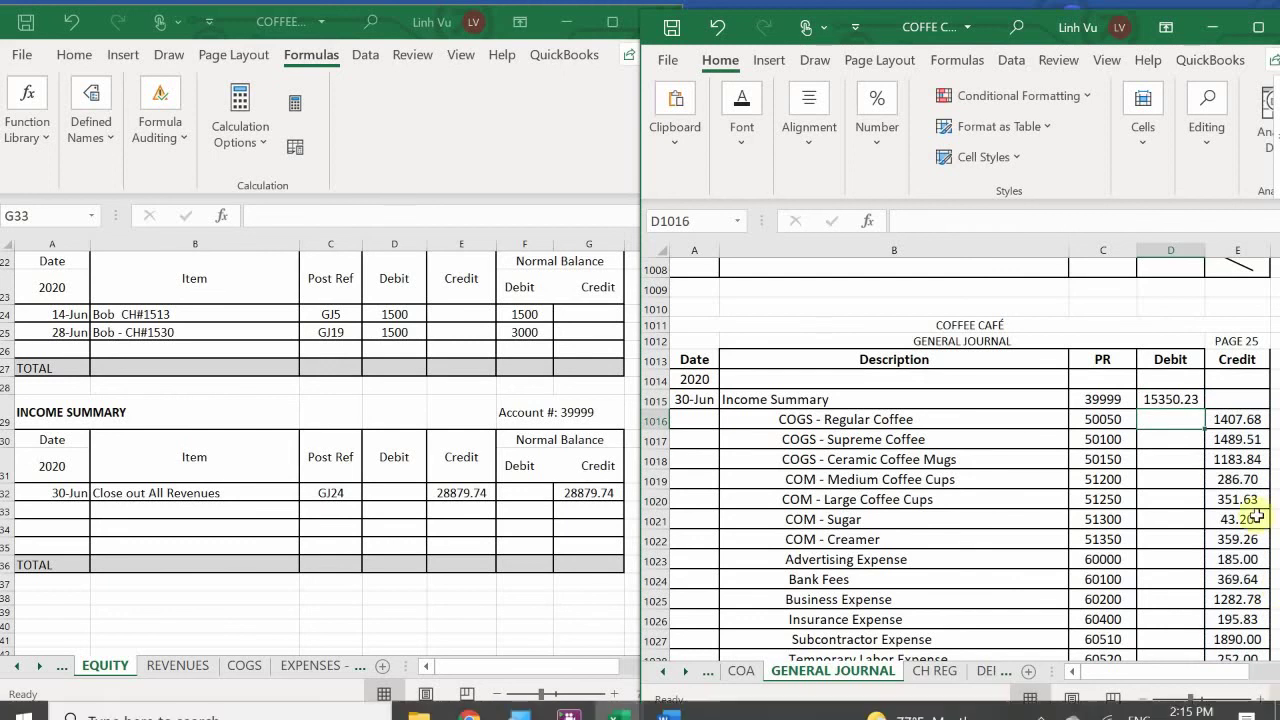
Start a row in the Income Summary ledger with the date 6/30 and the item "Close out All Expenses"
left_click(52, 511)
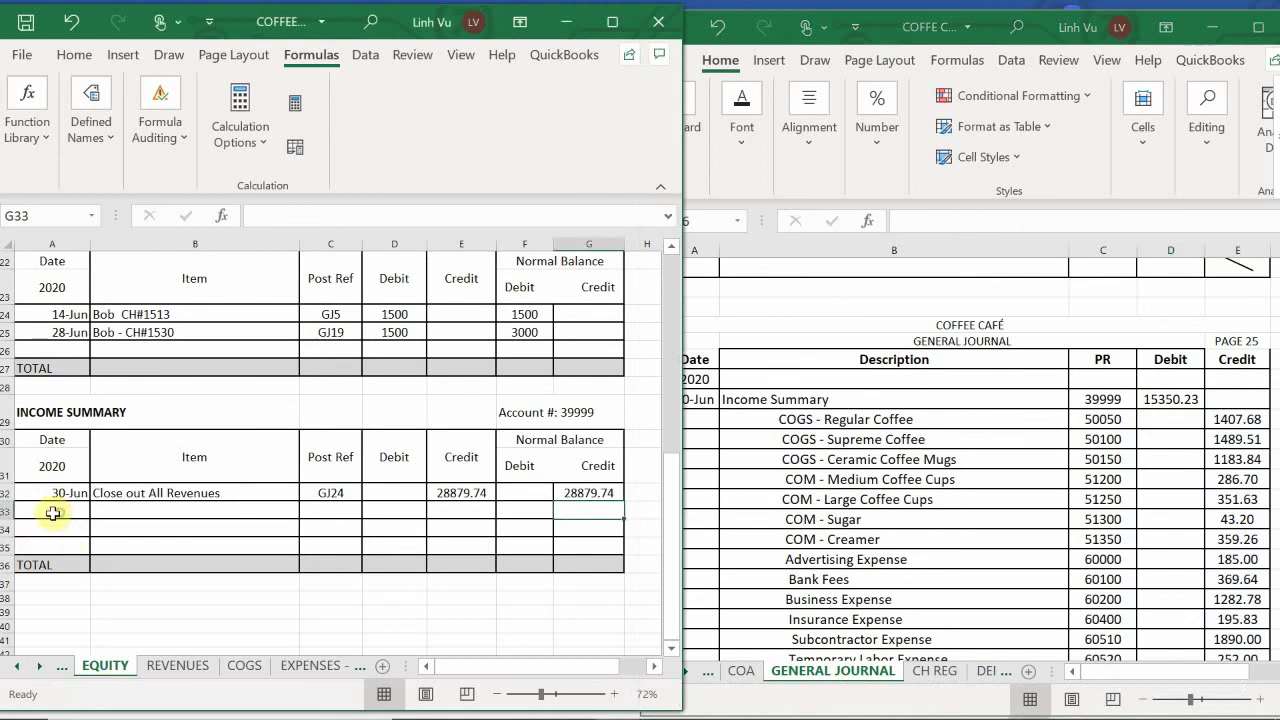
type("6/")
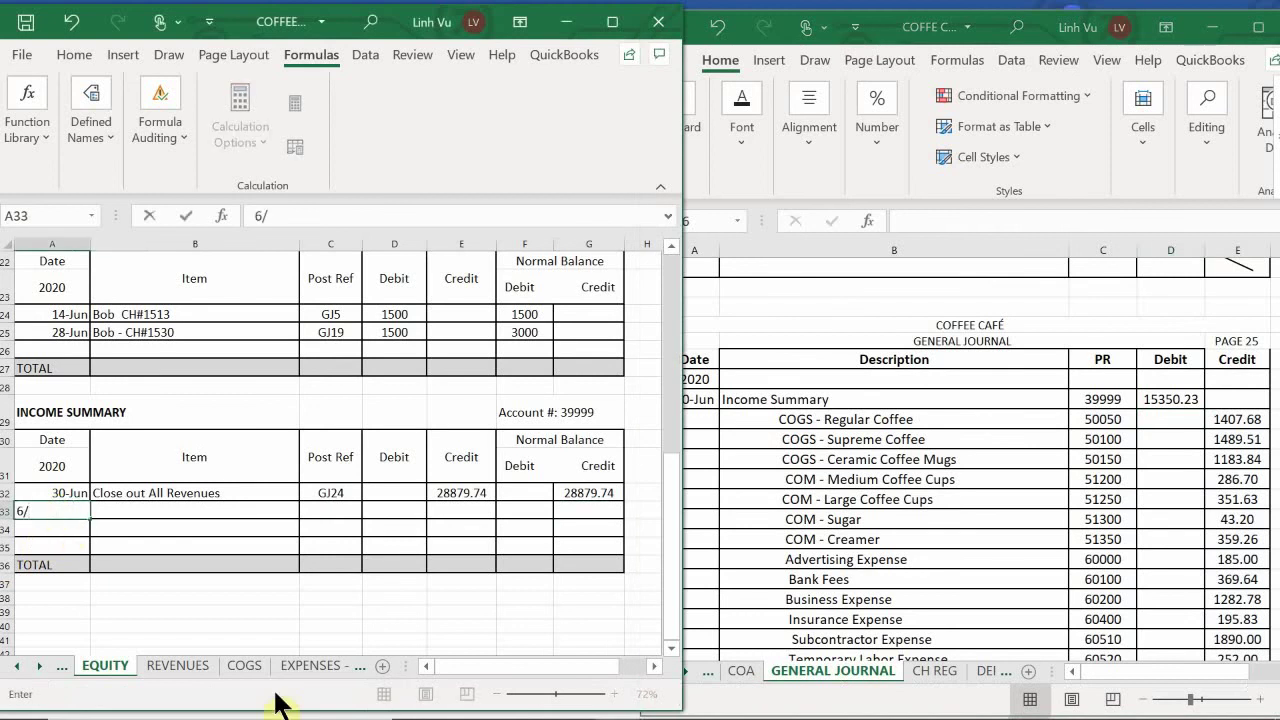
type("30-Jun")
key("Tab")
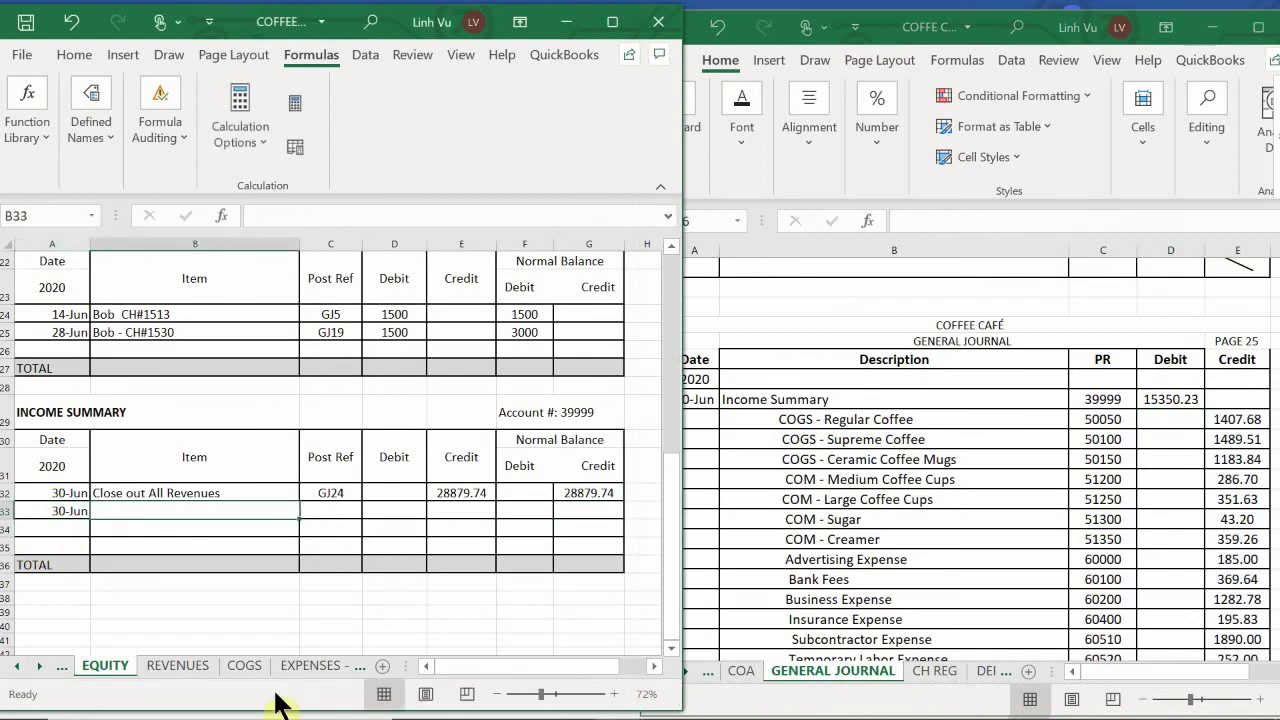
type("CL")
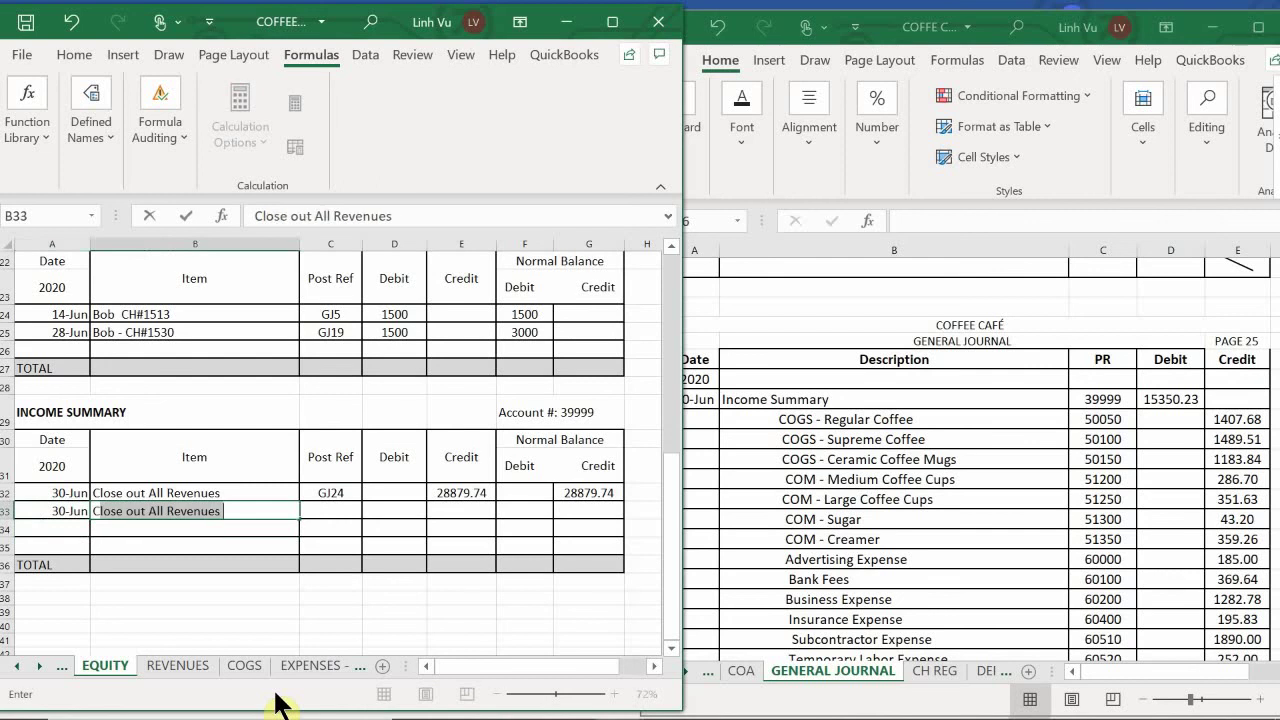
key("Delete")
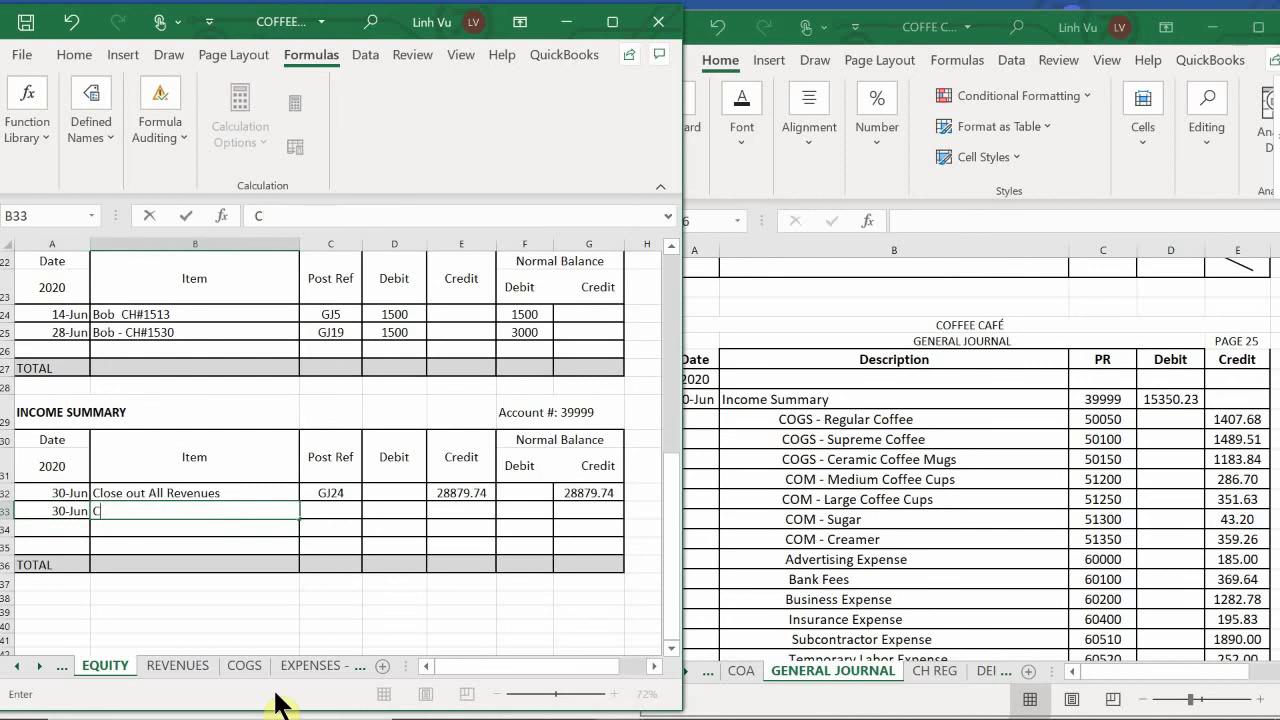
type("lose out ")
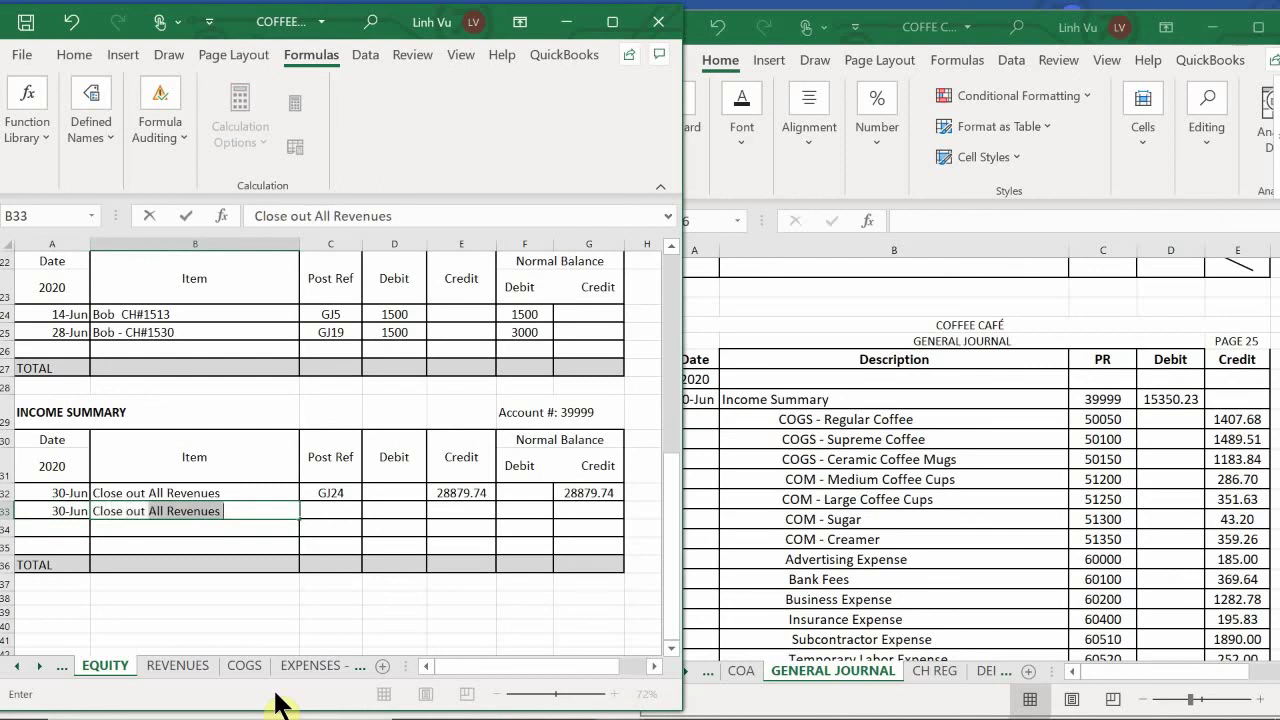
type("All Expen")
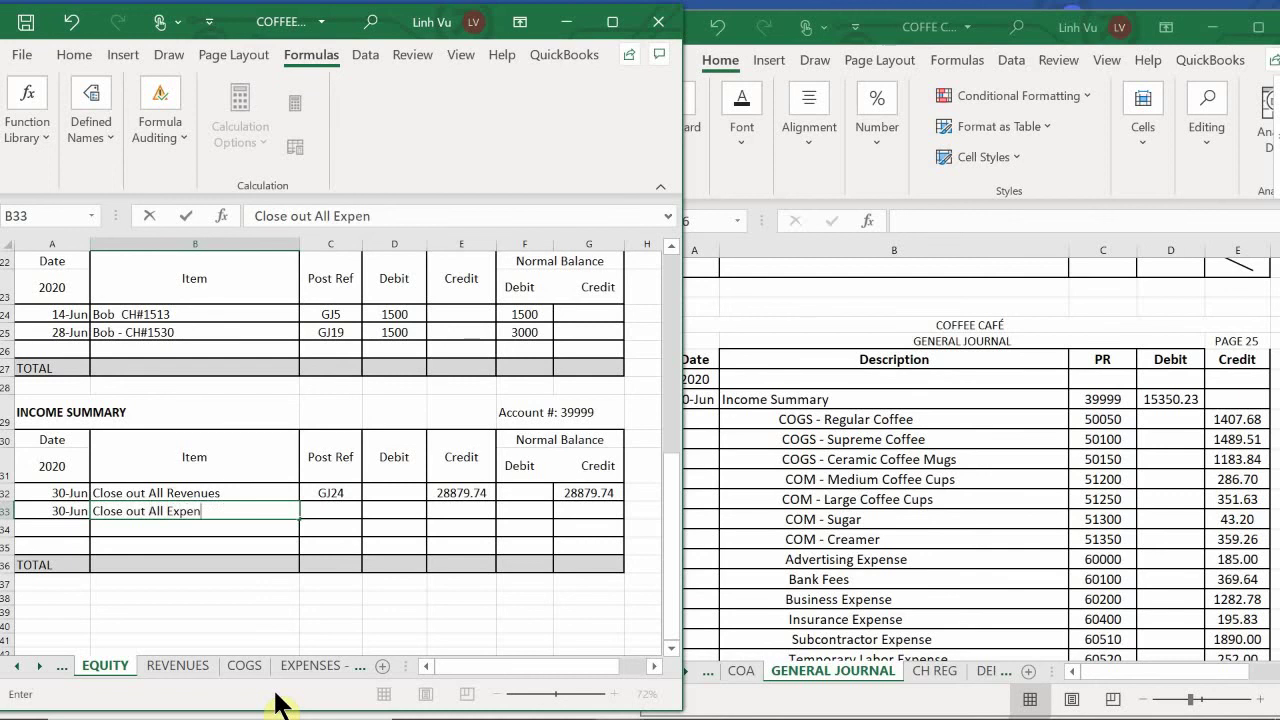
type("ses")
Enter the post reference GJ25 and a debit of 15350.23 in the "Close out All Expenses" row
key("Tab")
type("GJ24")
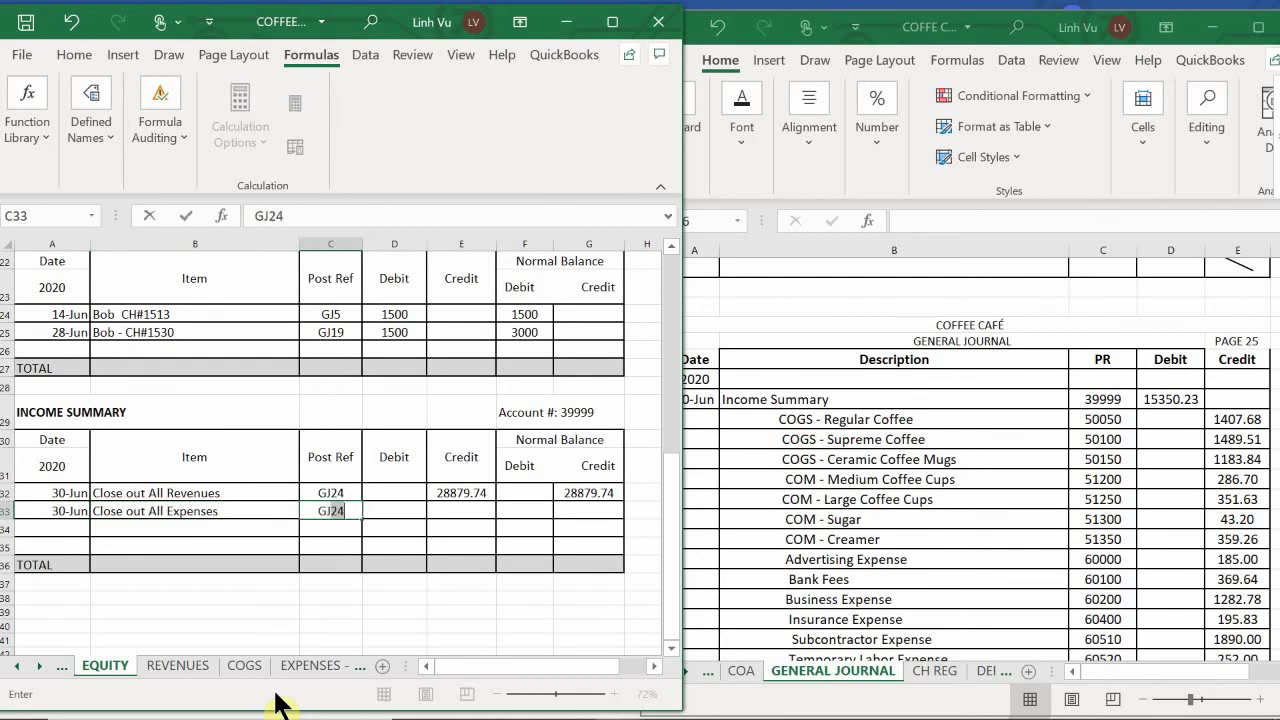
type("5")
key("Tab")
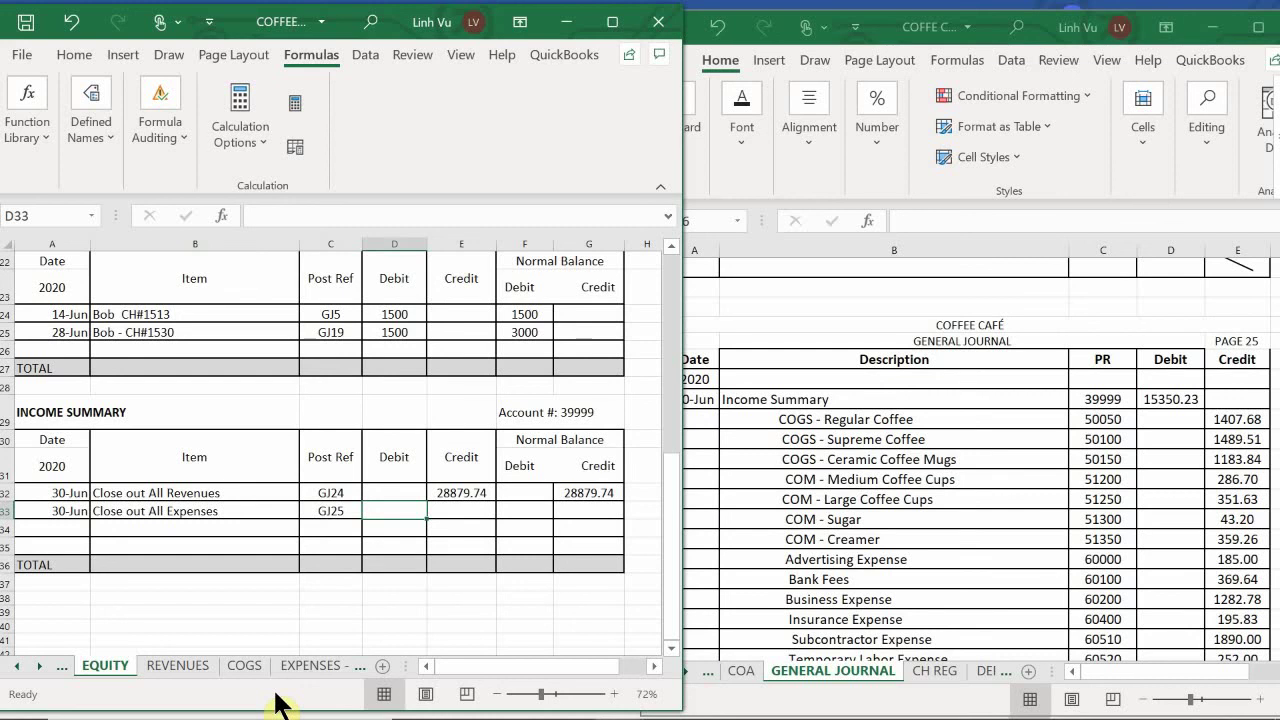
type("15")
type("3")
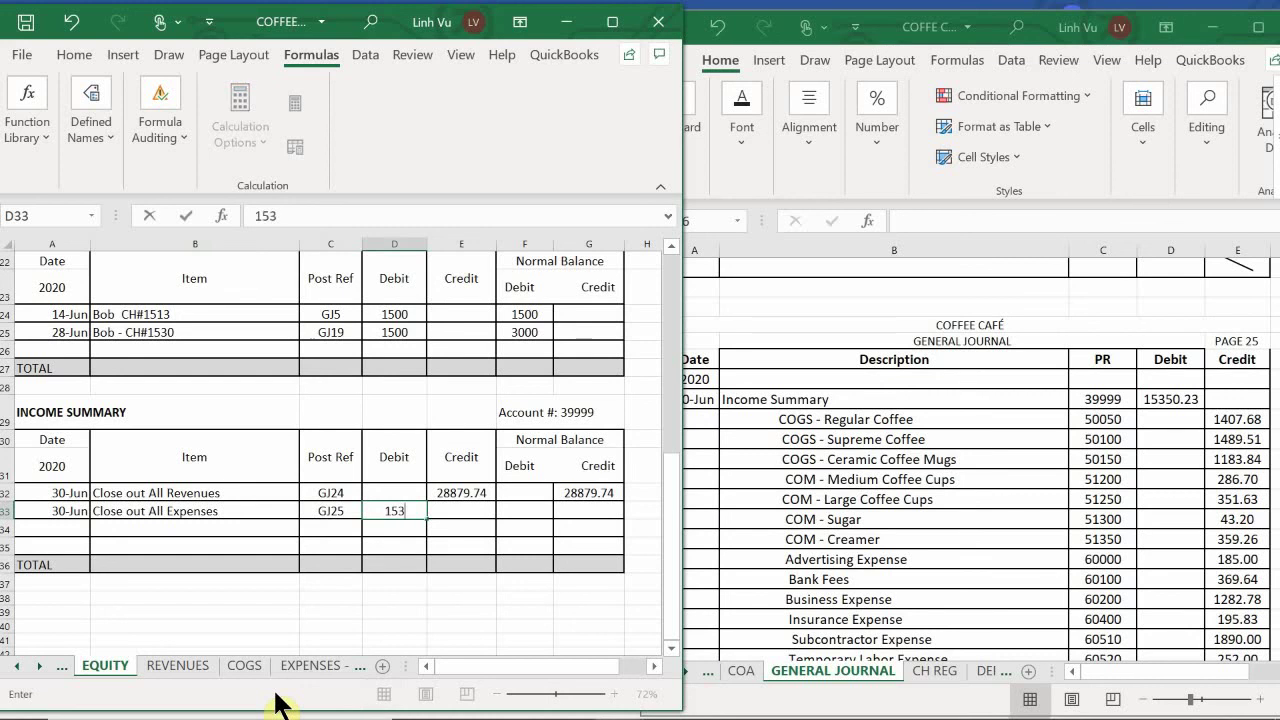
type("50.23")
key("Return")
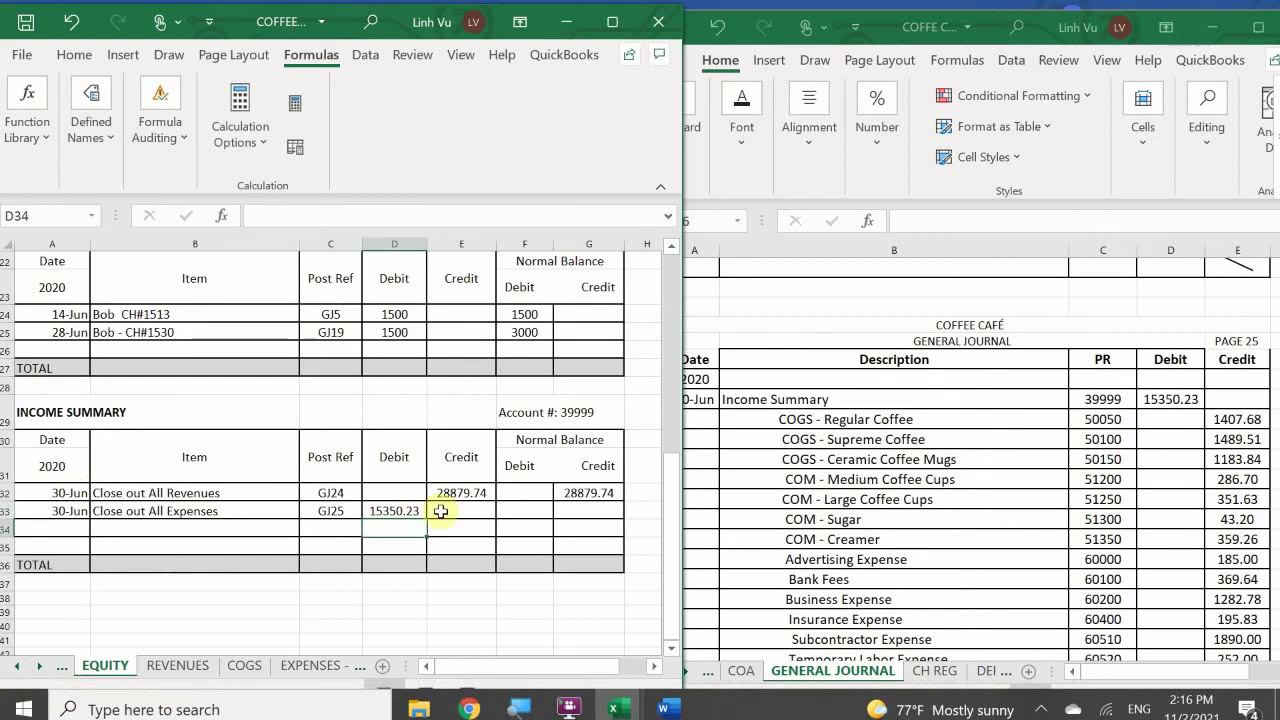
Calculate the credit balance in G33 of the Income Summary ledger as the previous balance plus the row's credit minus its debit
left_click(580, 511)
type("=")
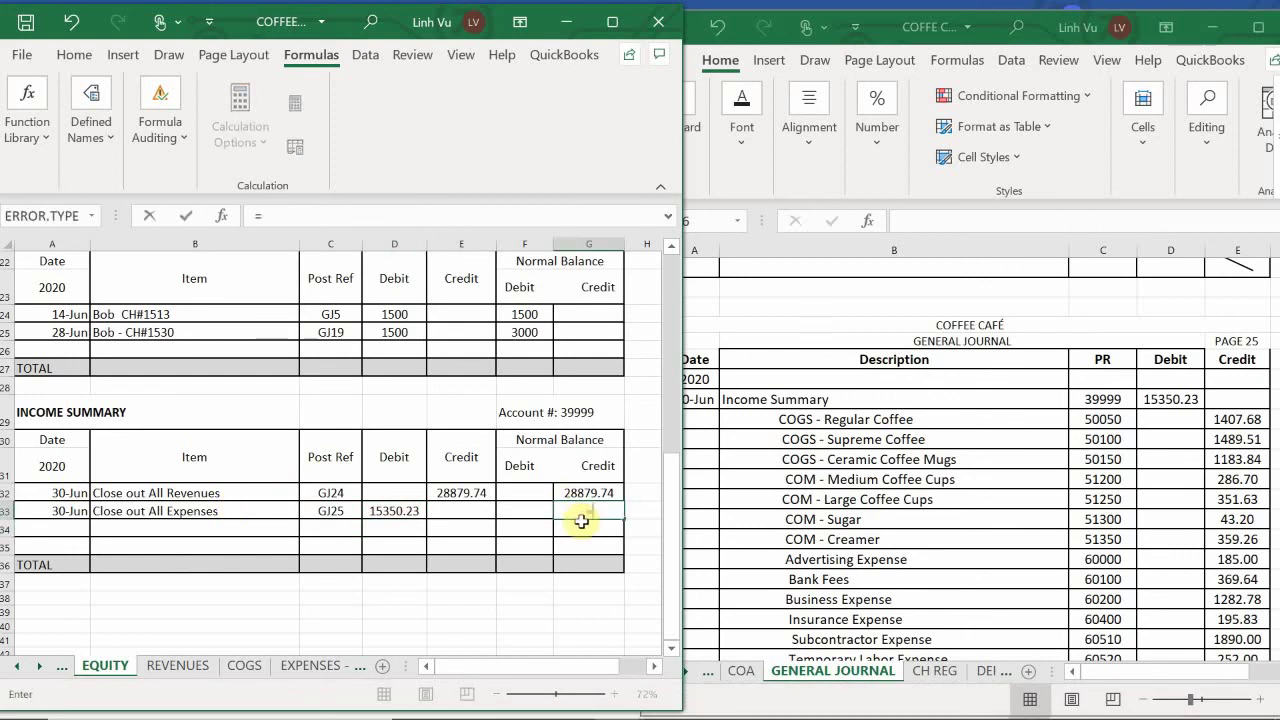
key("Up")
type("+")
key("Left")
key("Left")
key("Left")
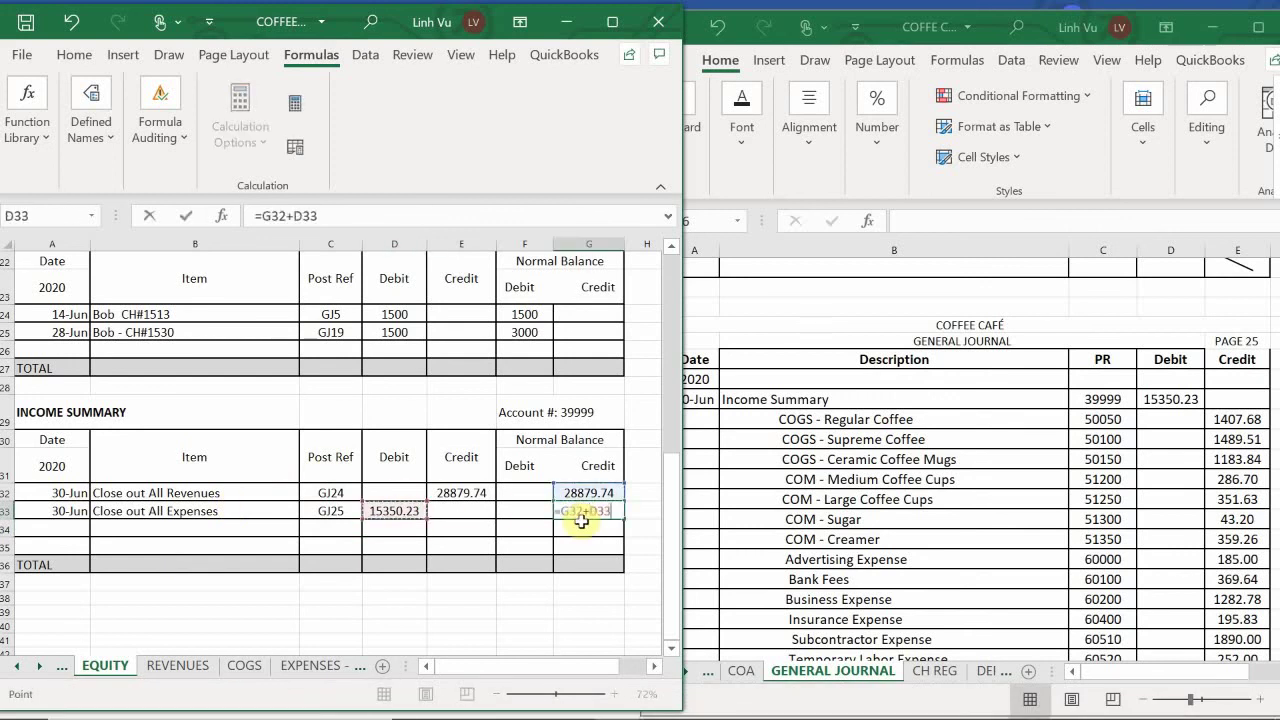
key("Right")
type("-")
key("Left")
key("Left")
key("Left")
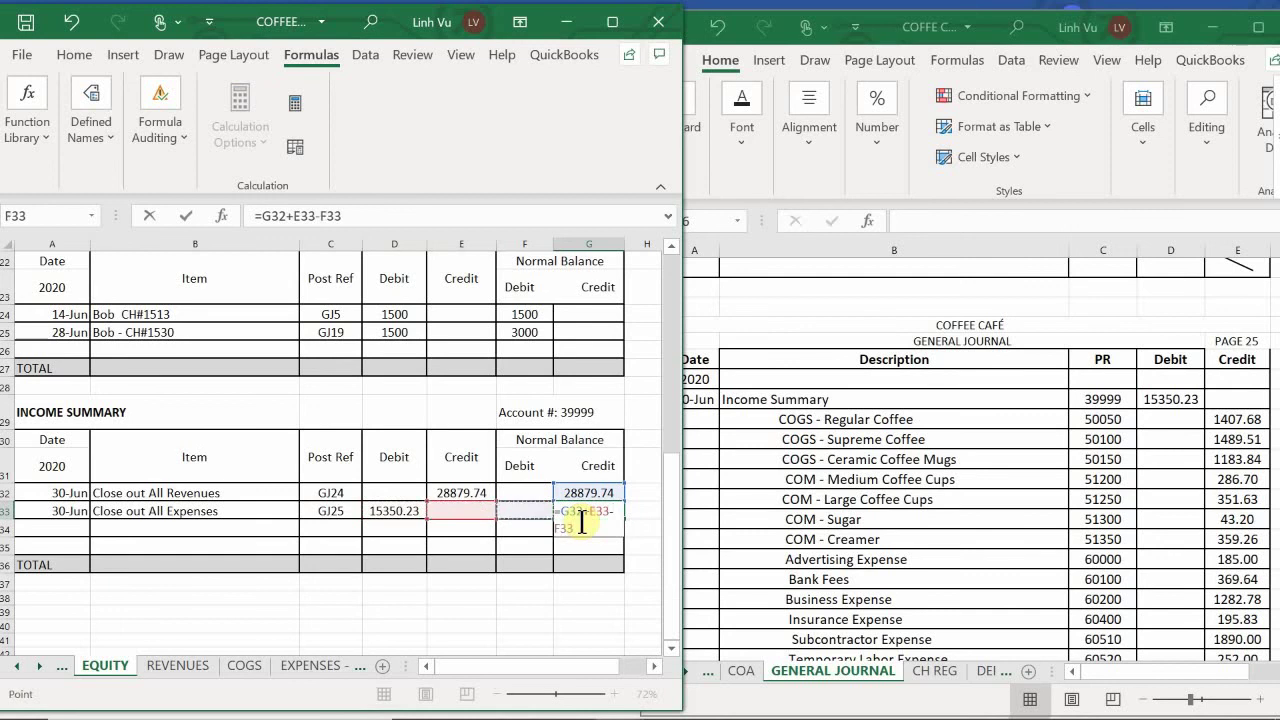
key("Return")
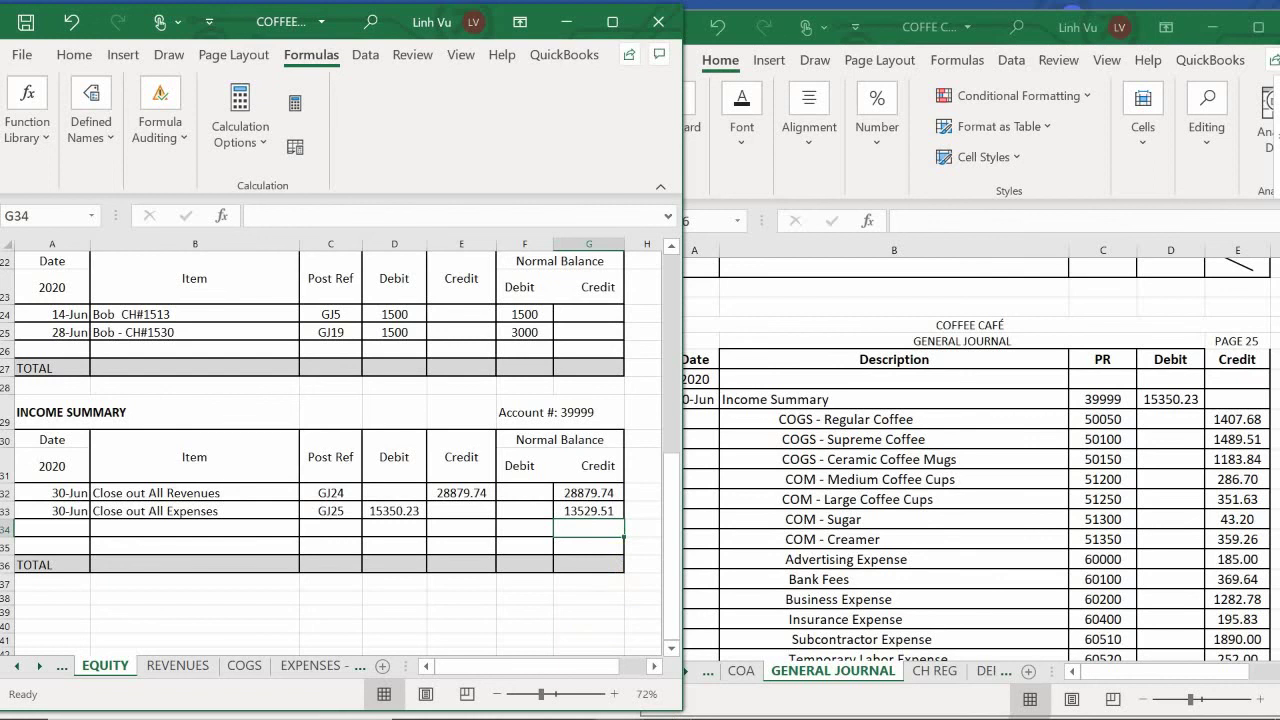
Check the net profit on the INC ST sheet against the Income Summary ledger's credit balance
mouse_move(685, 698)
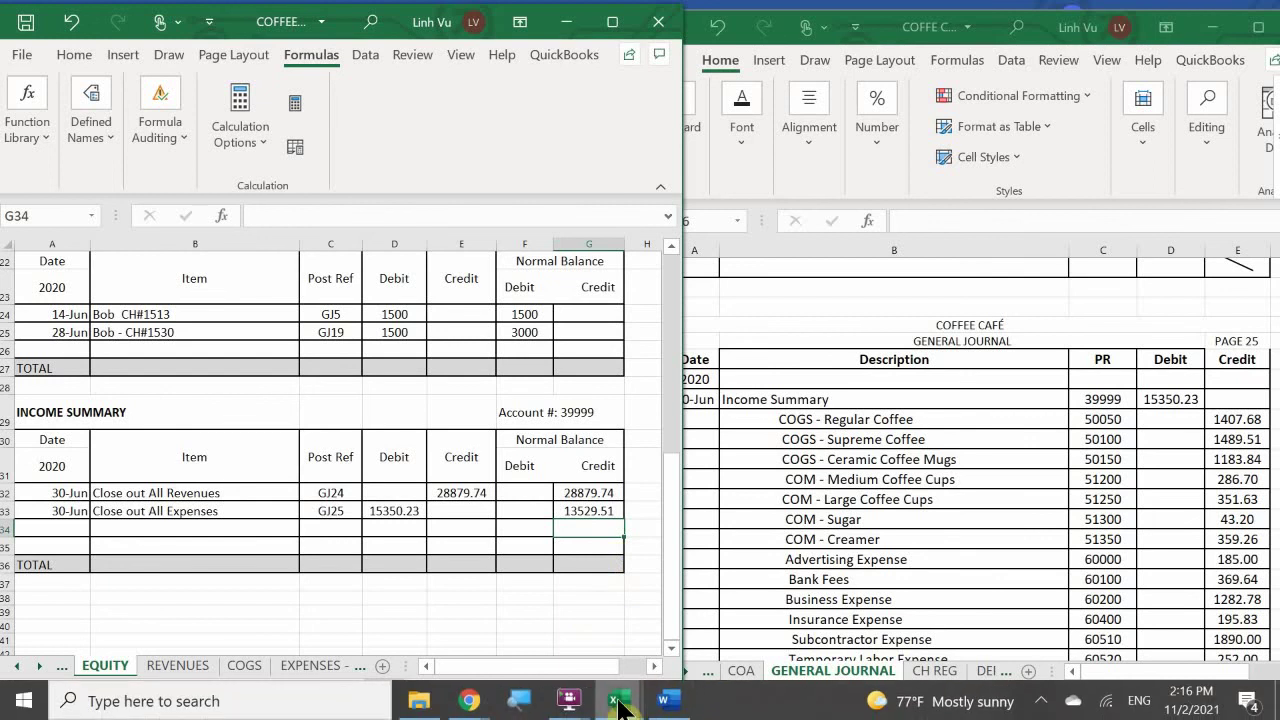
mouse_move(620, 698)
left_click(756, 655)
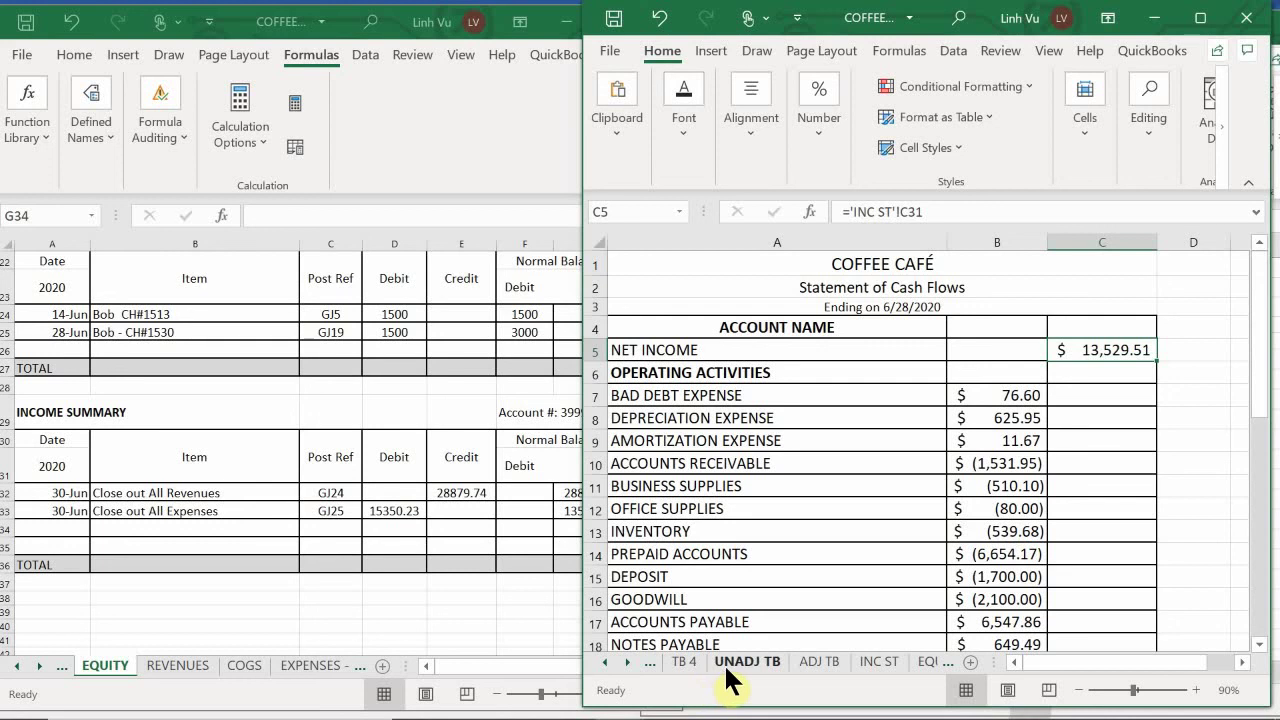
left_click(878, 668)
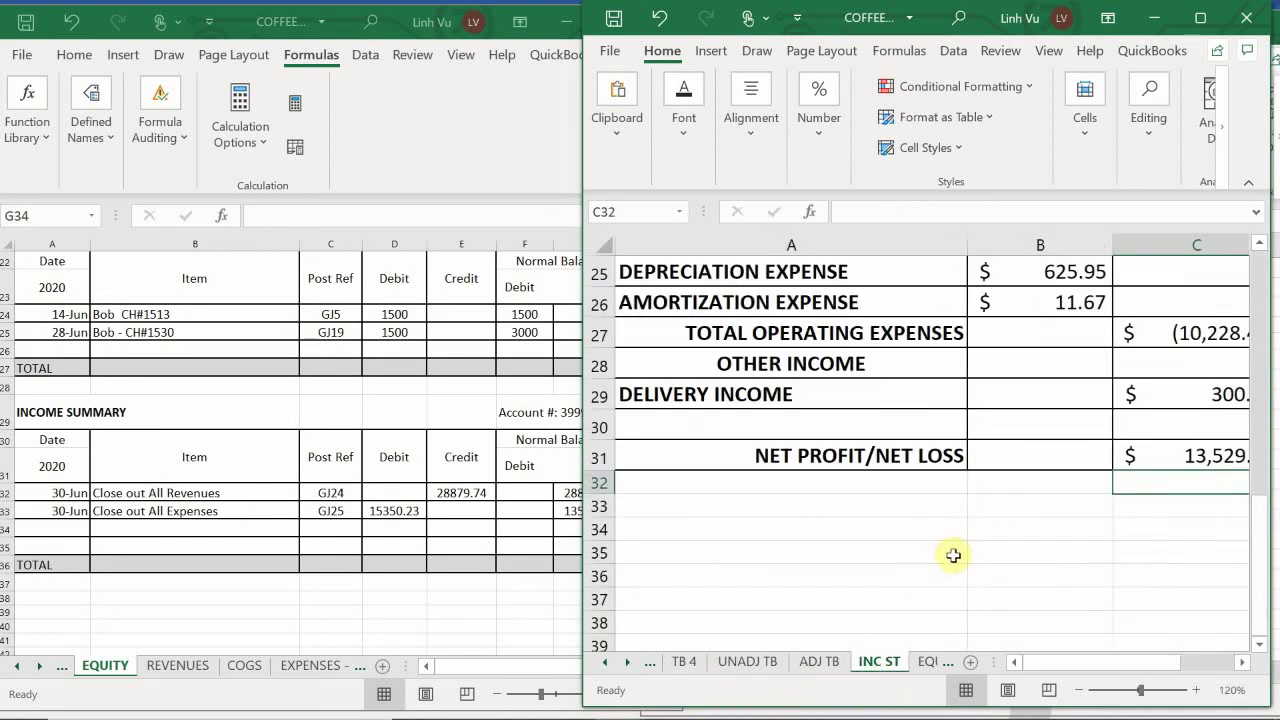
scroll(954, 557, "up", 1)
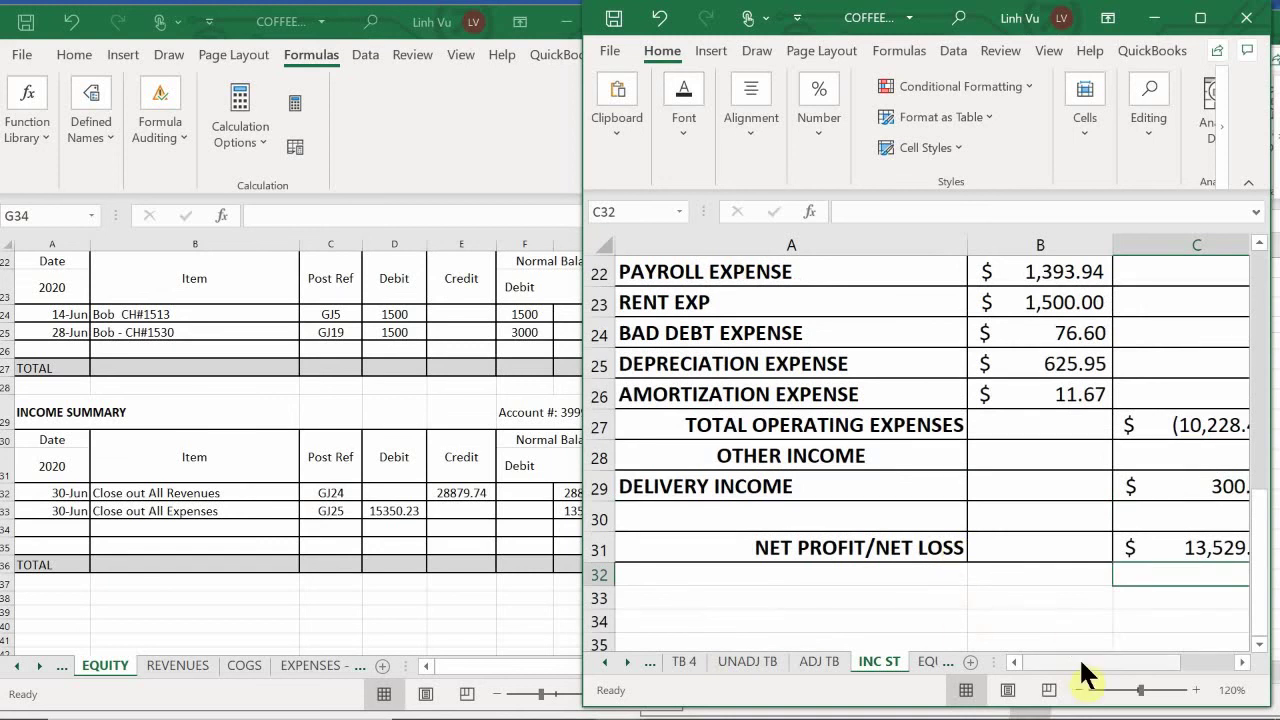
left_click_drag(1080, 661, 1095, 662)
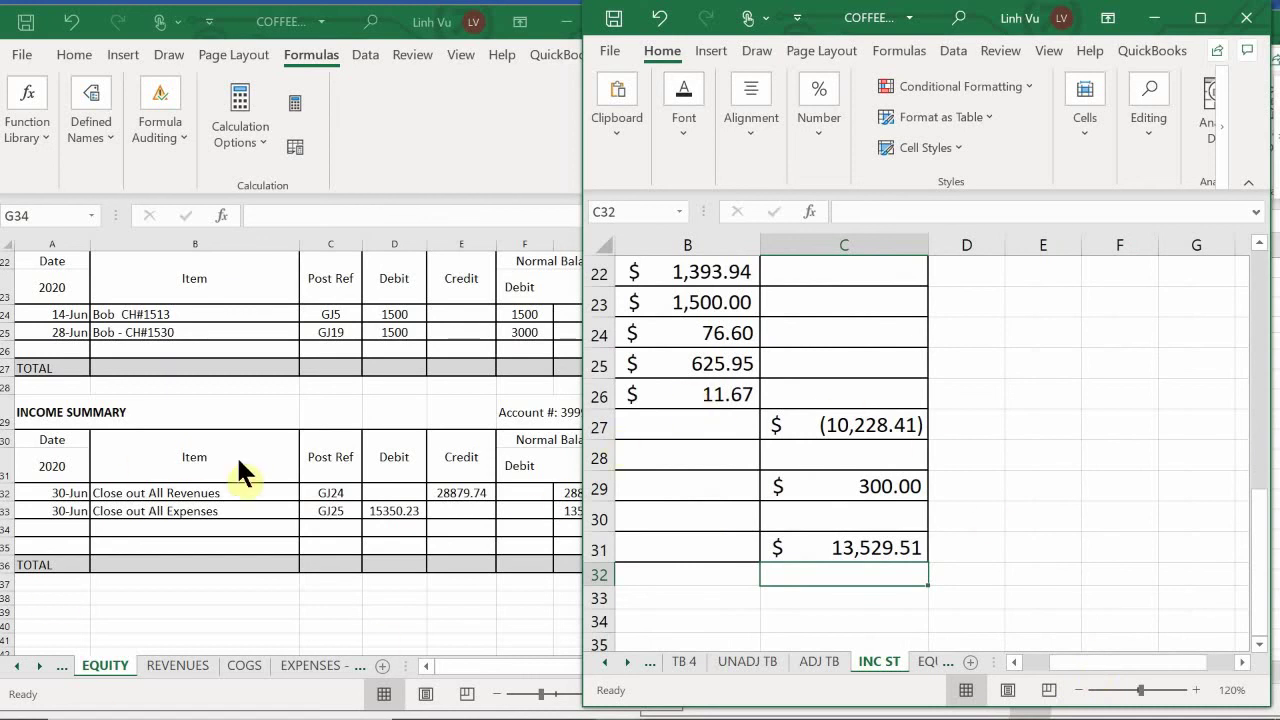
left_click(455, 537)
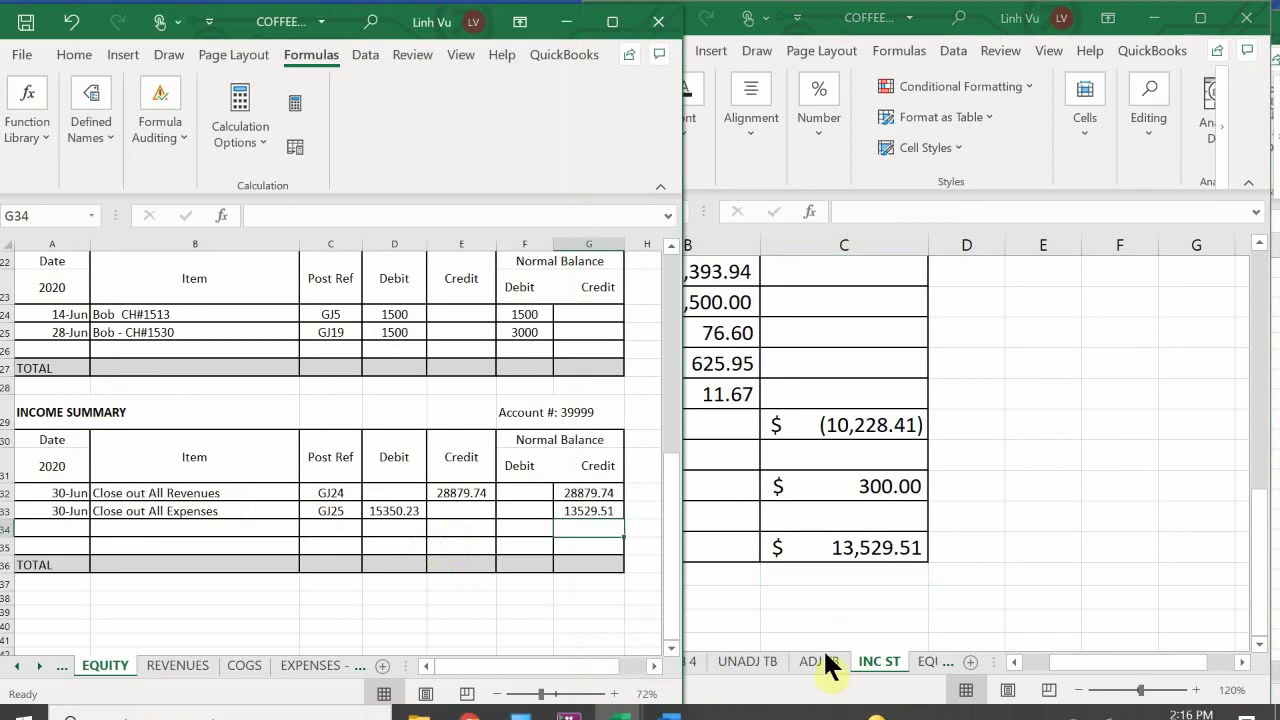
Start a new general journal entry dated 6/30 in row 1041, below the expense closing entry
mouse_move(697, 700)
mouse_move(617, 697)
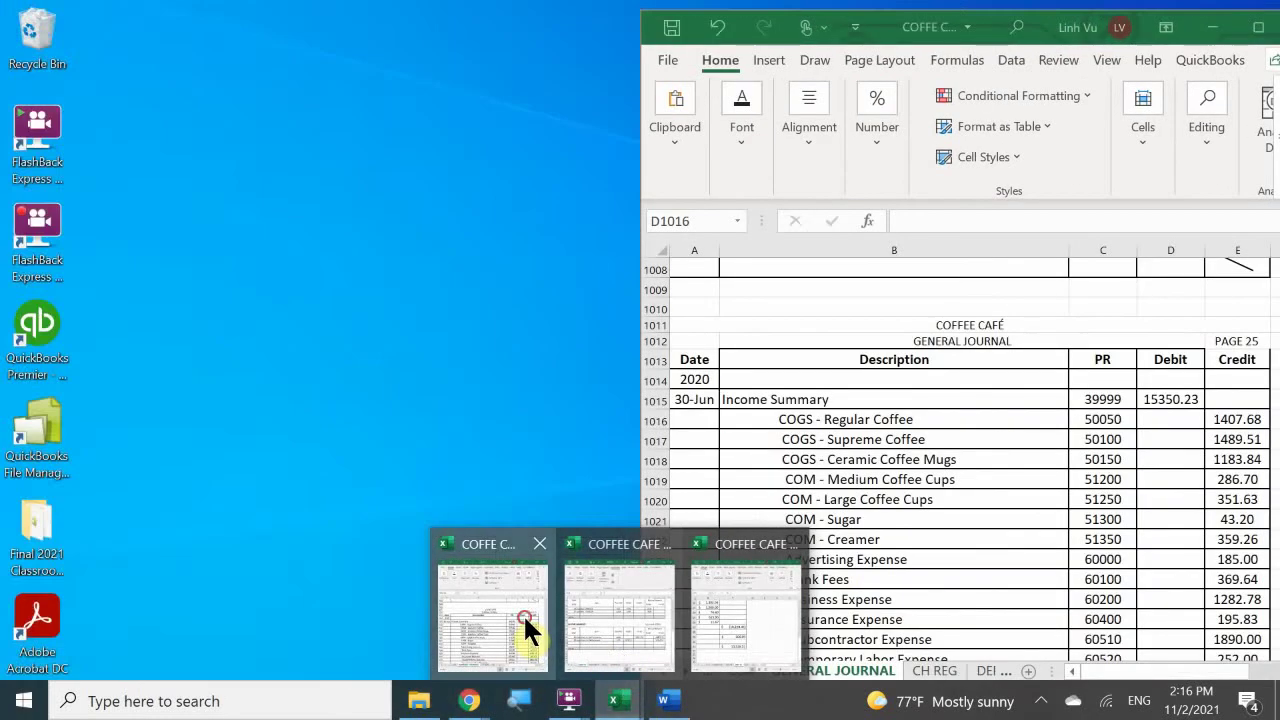
left_click(523, 613)
left_click(810, 479)
scroll(790, 488, "down", 4)
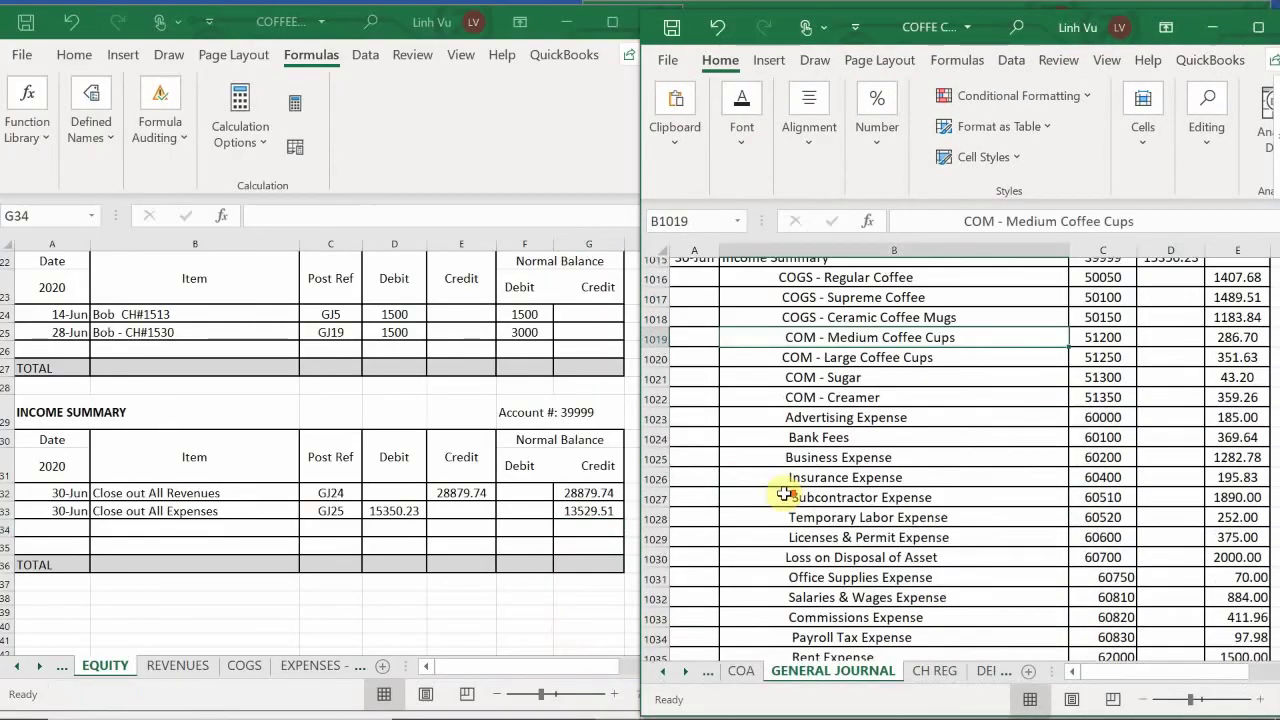
scroll(783, 493, "down", 6)
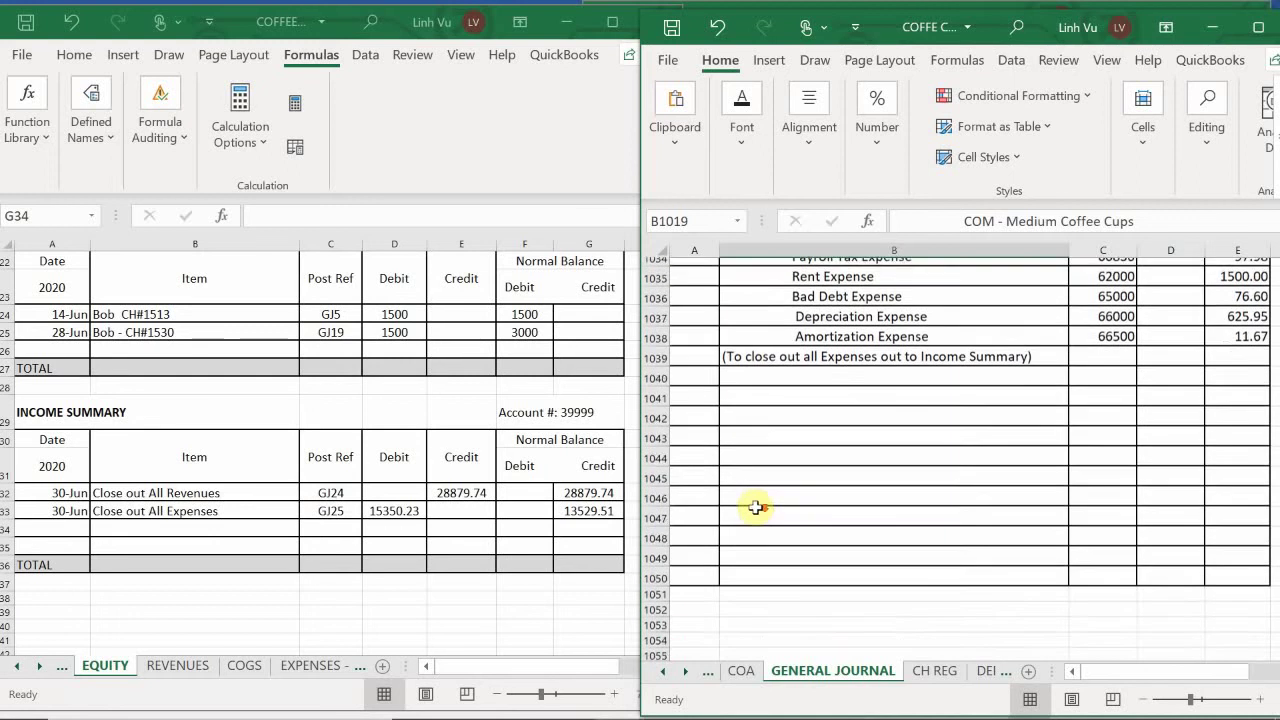
scroll(745, 511, "up", 3)
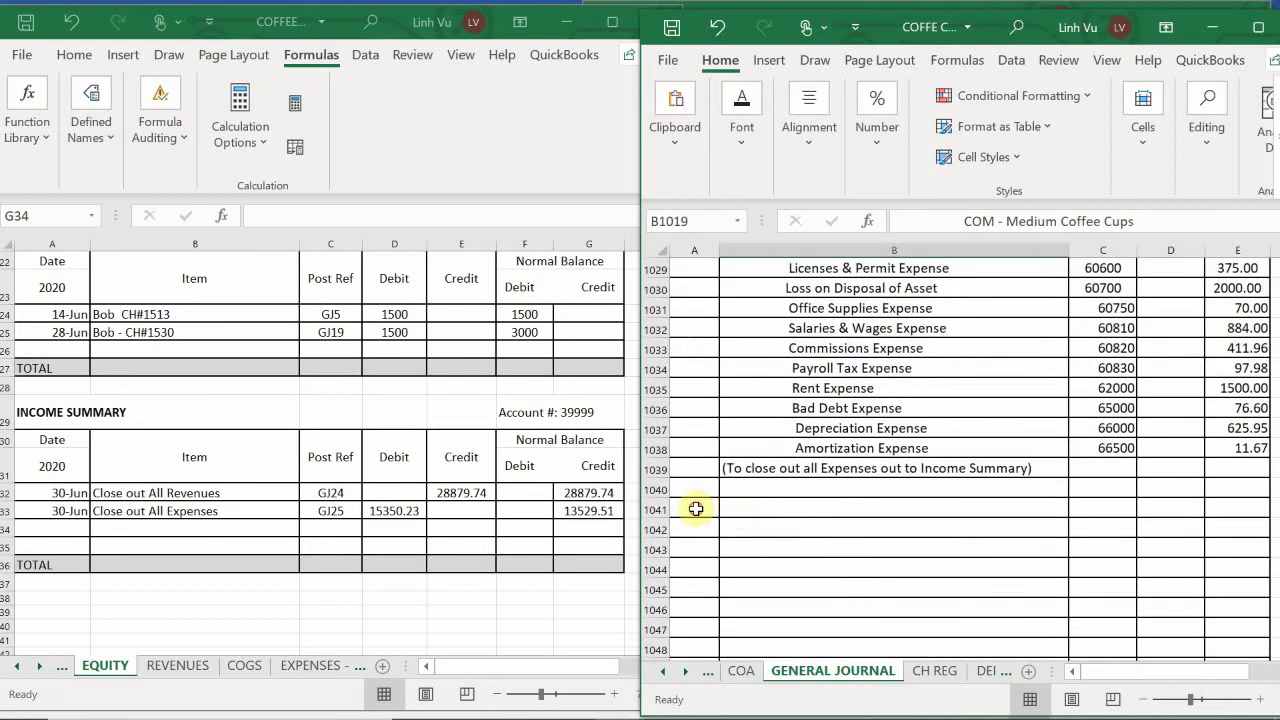
left_click(694, 509)
type("6/30")
key("Return")
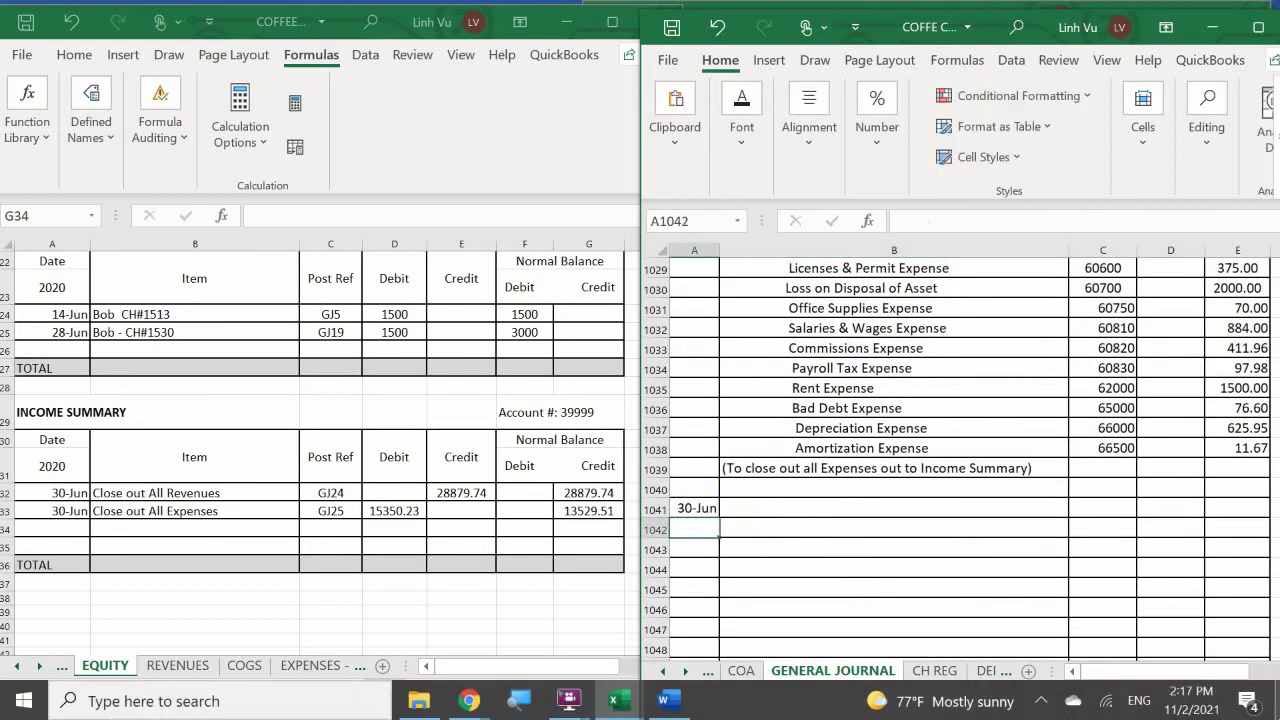
Fill in the new entry's first line with the account Income Summary, post reference 39999 and a debit of 13529.51
key("Tab")
left_click(894, 508)
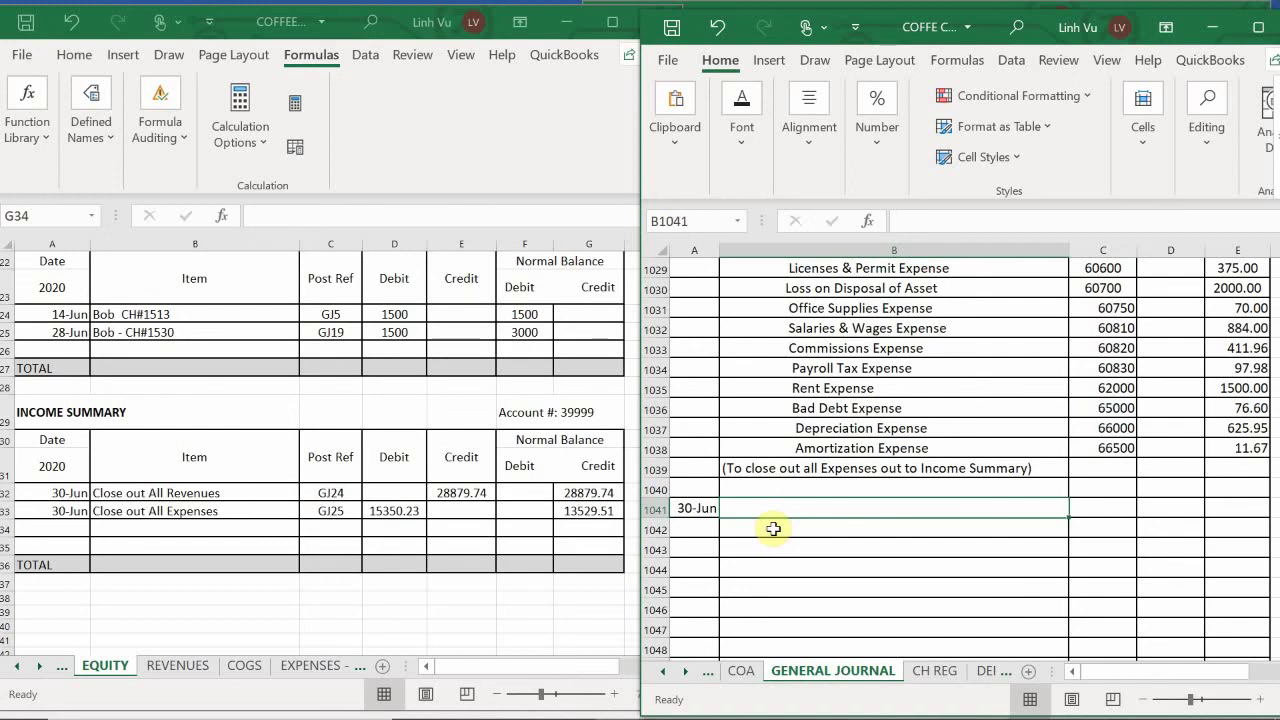
type("Income Su")
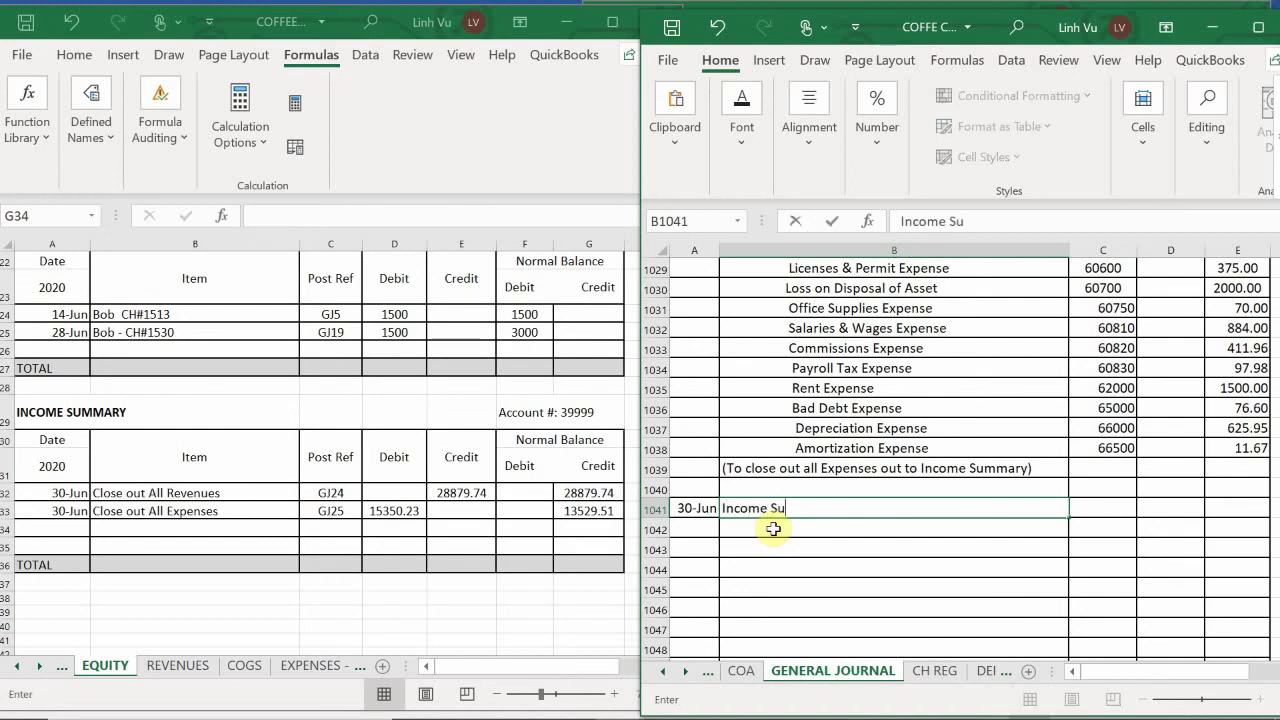
type("mmary")
key("Tab")
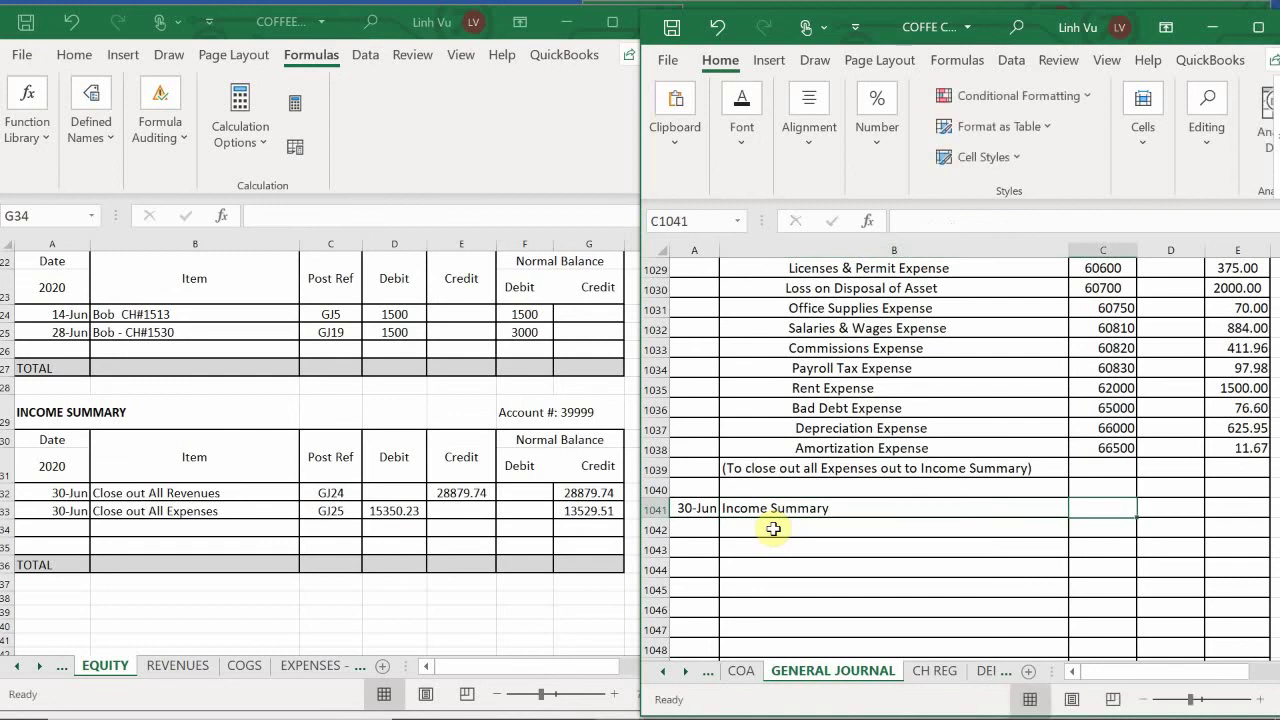
type("39999")
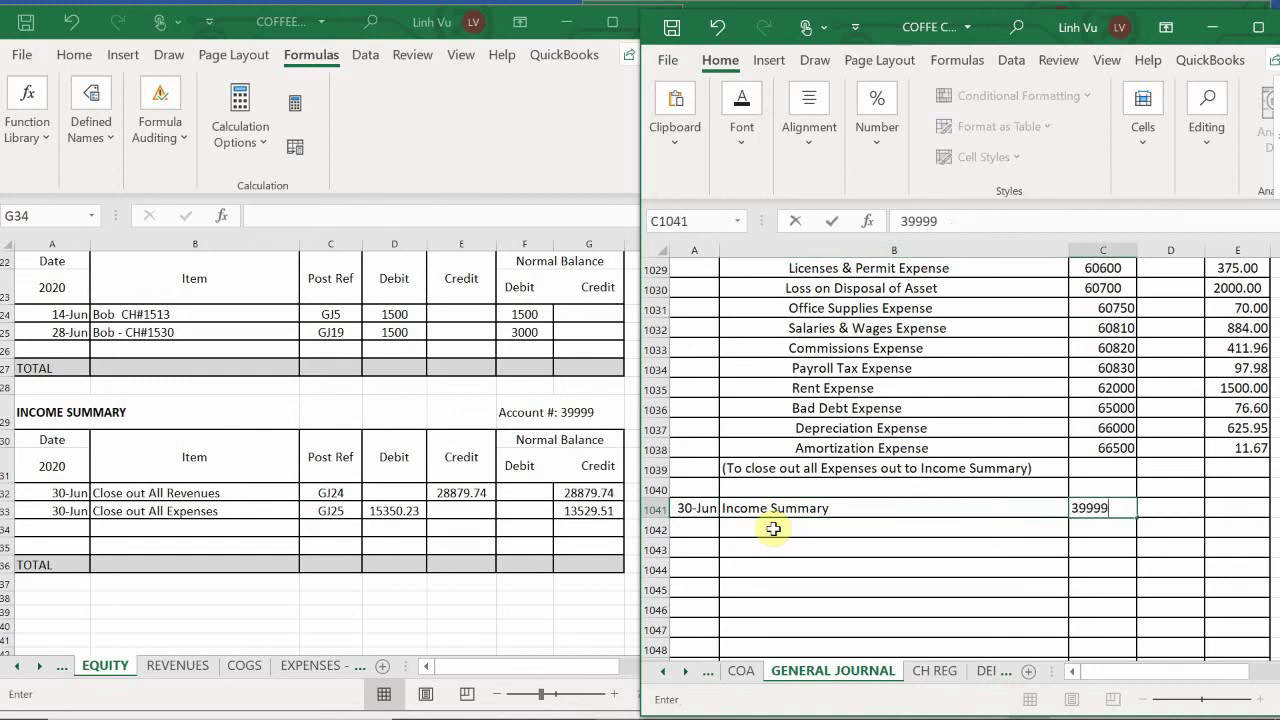
key("Tab")
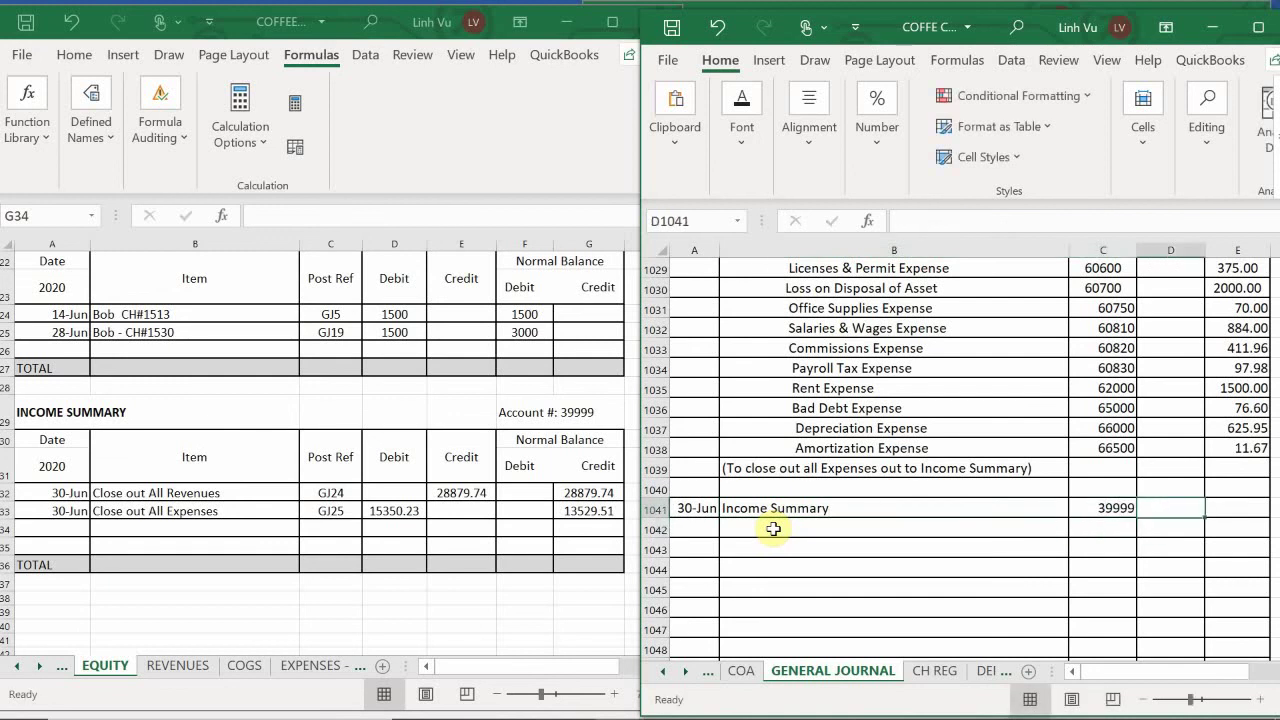
type("13529.")
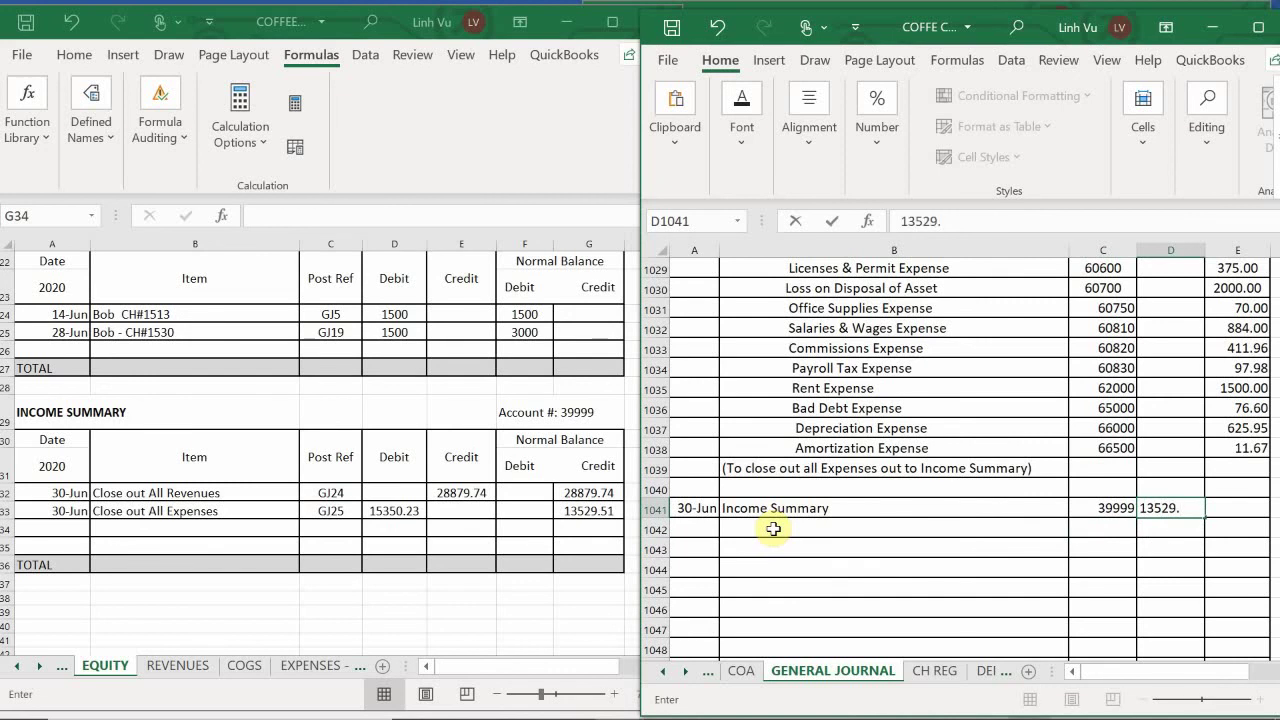
type("51")
key("Return")
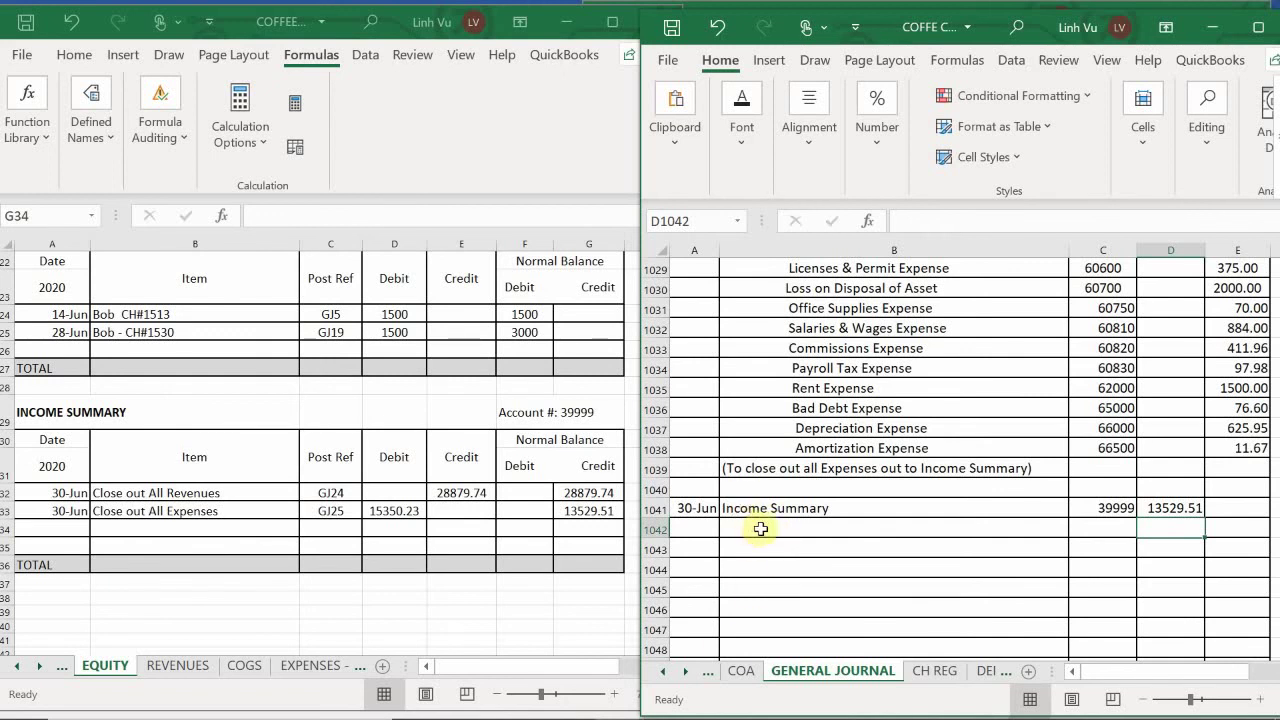
Add an indented Owner's Equity line directly below Income Summary in the new general journal entry
left_click(771, 532)
left_click(274, 451)
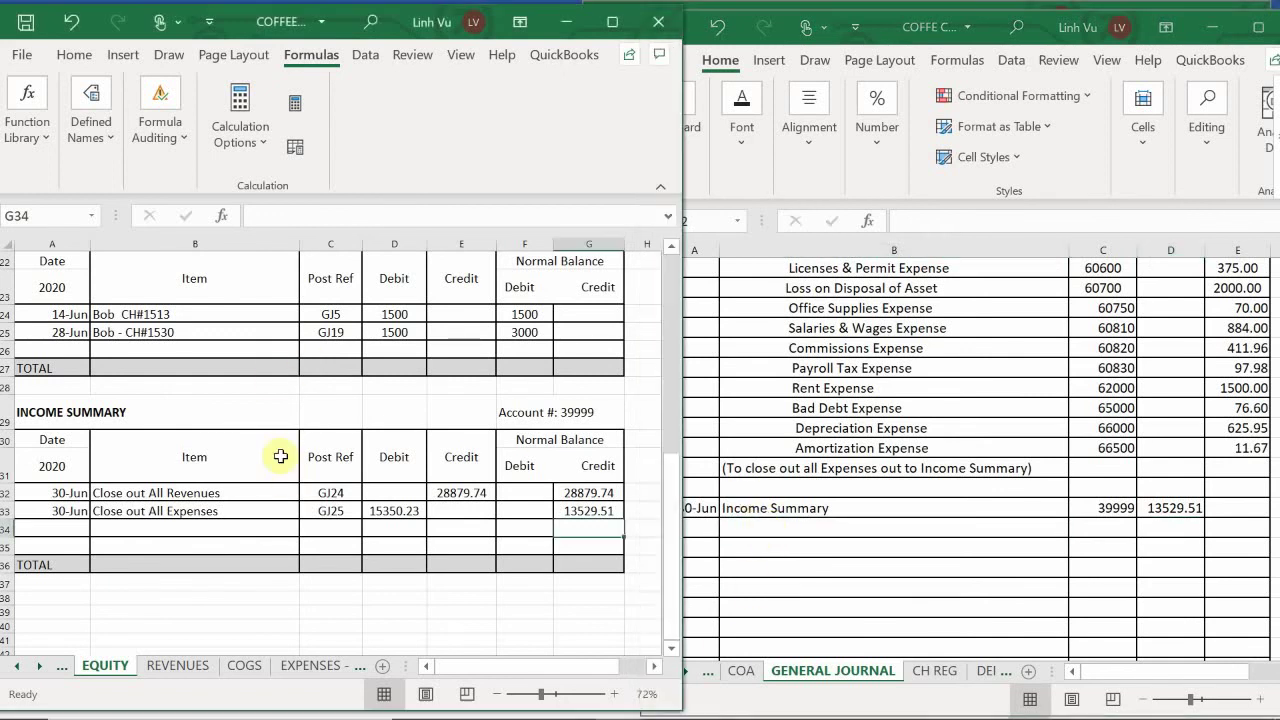
scroll(281, 455, "up", 5)
scroll(281, 455, "up", 2)
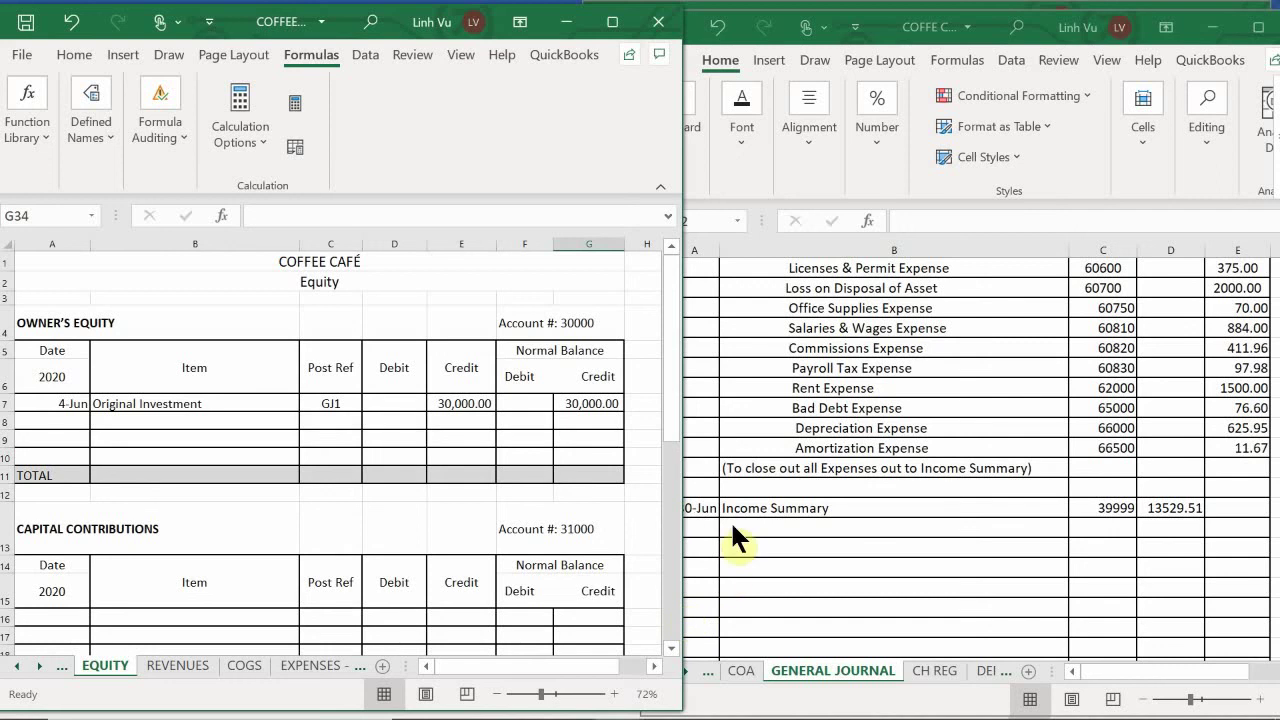
left_click(771, 527)
key("F2")
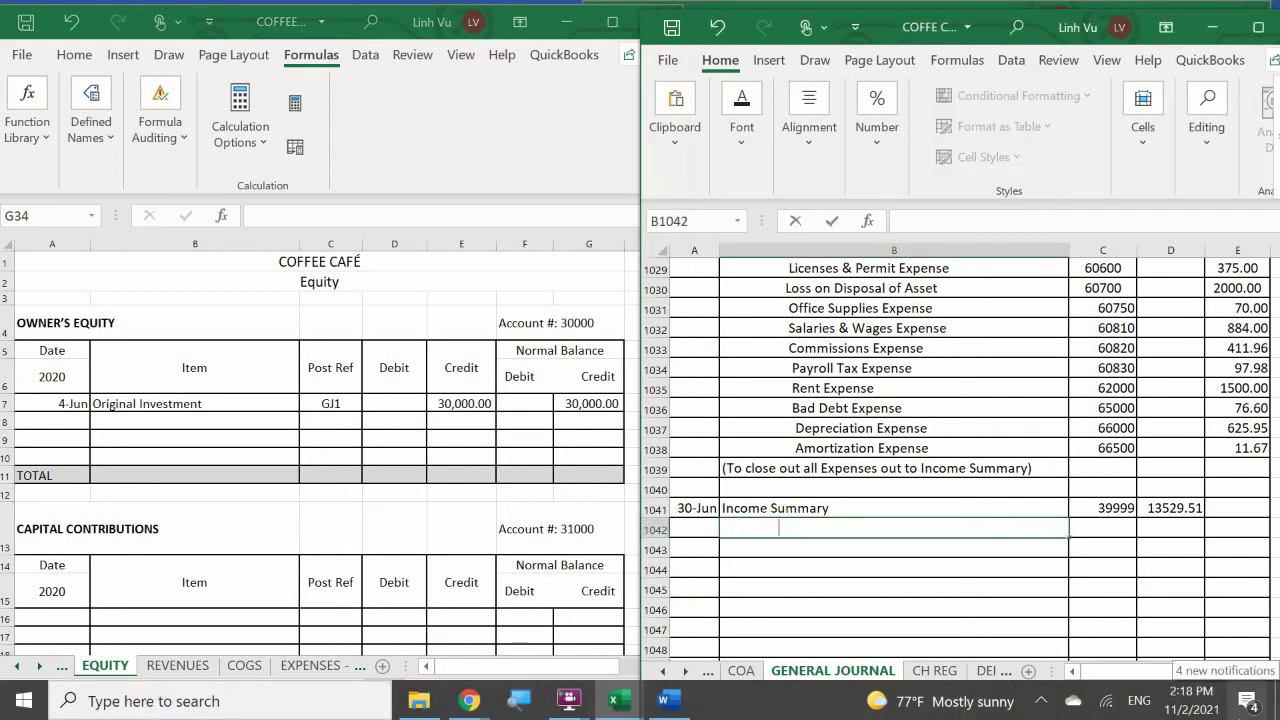
type("Owner's")
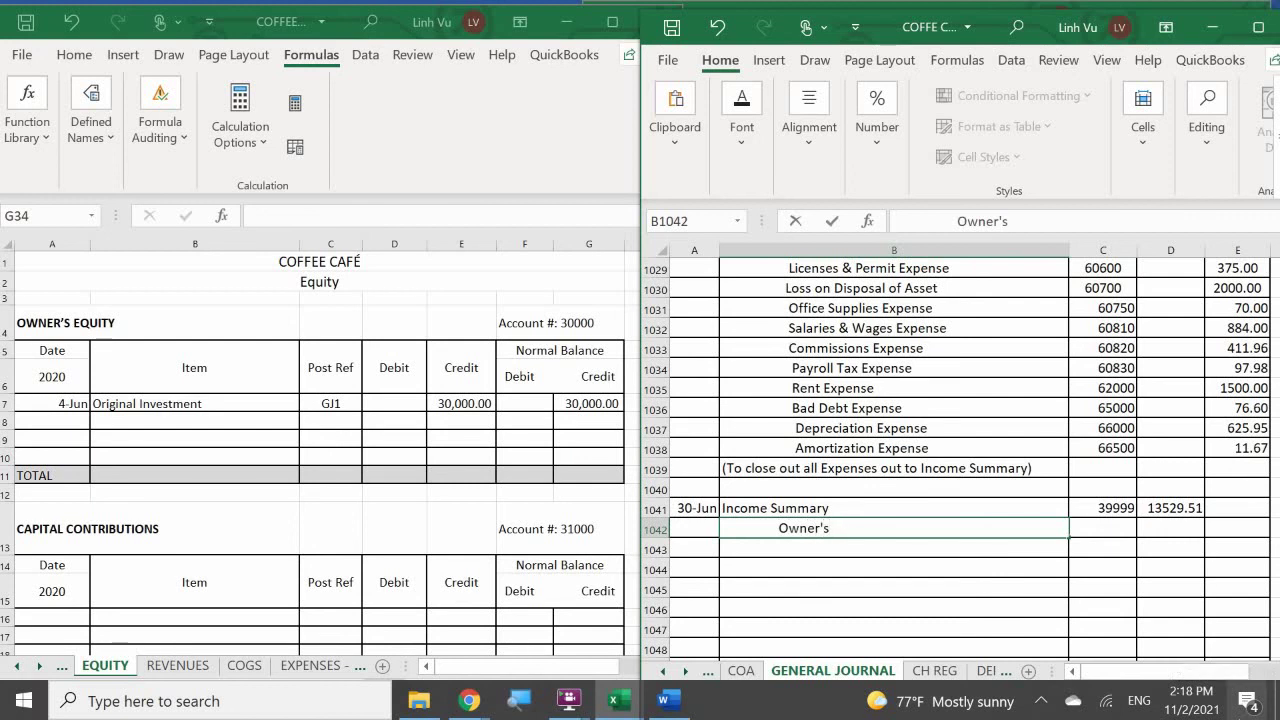
type(" Eqiu")
key("BackSpace")
key("BackSpace")
type("uity")
Enter the post reference 30000 for the Owner's Equity line in the general journal
key("Tab")
type("3")
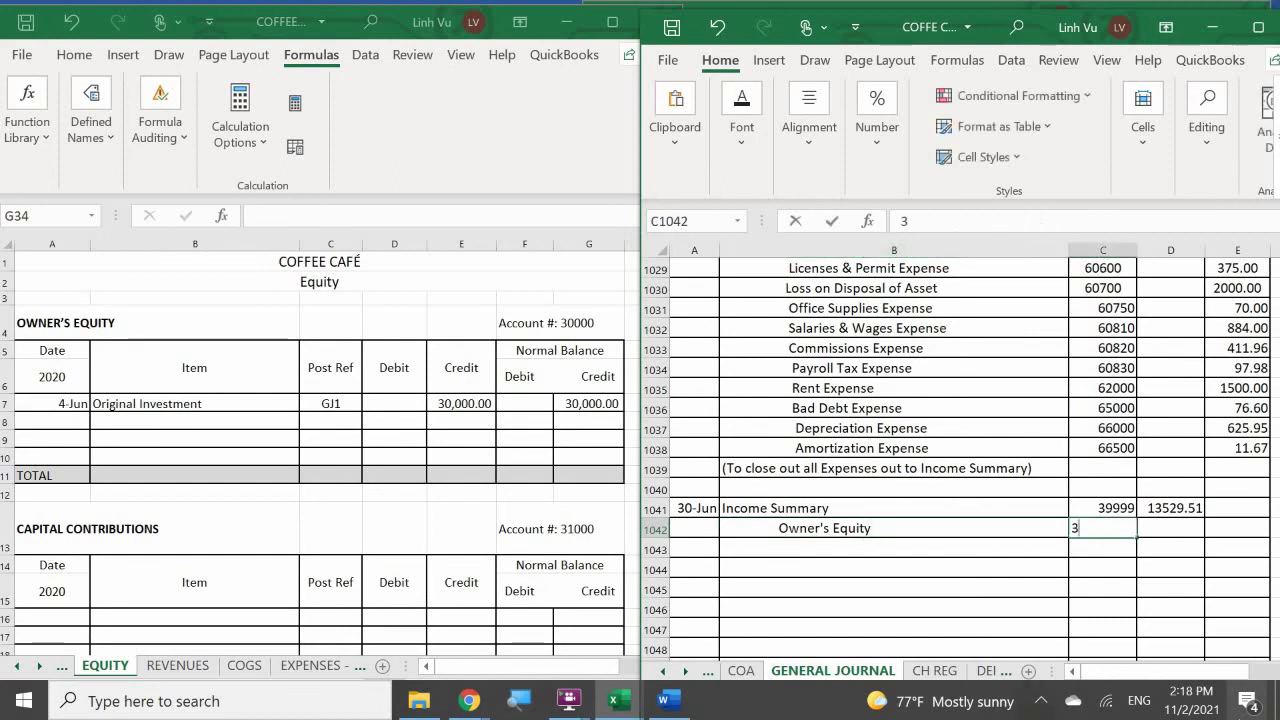
type("0000")
key("Down")
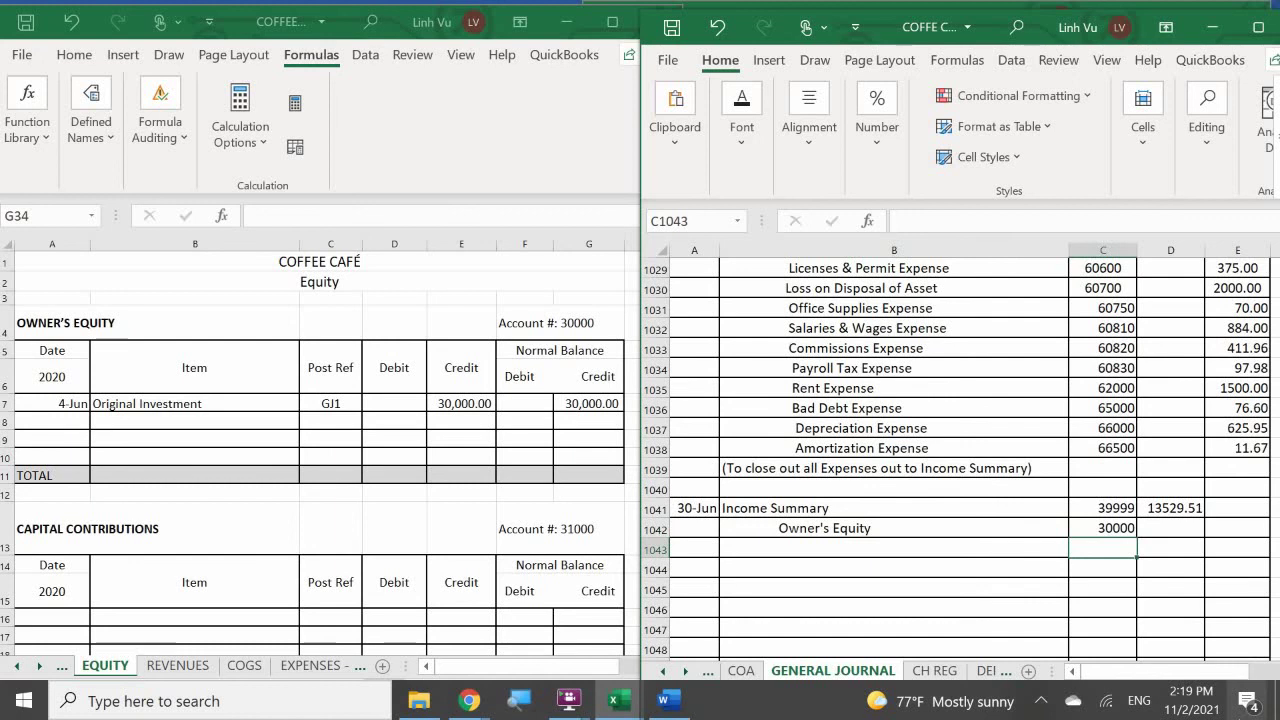
Review the Owner's Equity, Capital Contributions, Owner's Withdraw and Income Summary ledgers on the EQUITY sheet
left_click(329, 522)
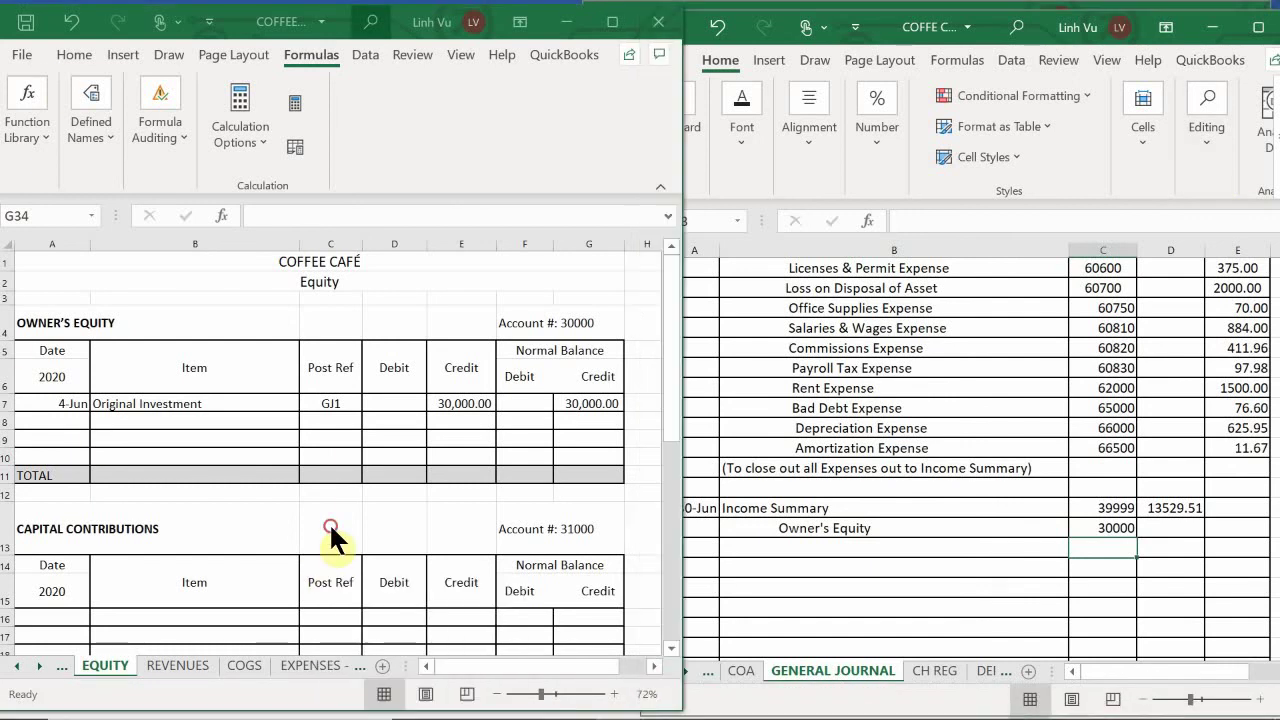
scroll(331, 527, "down", 1)
scroll(330, 526, "down", 2)
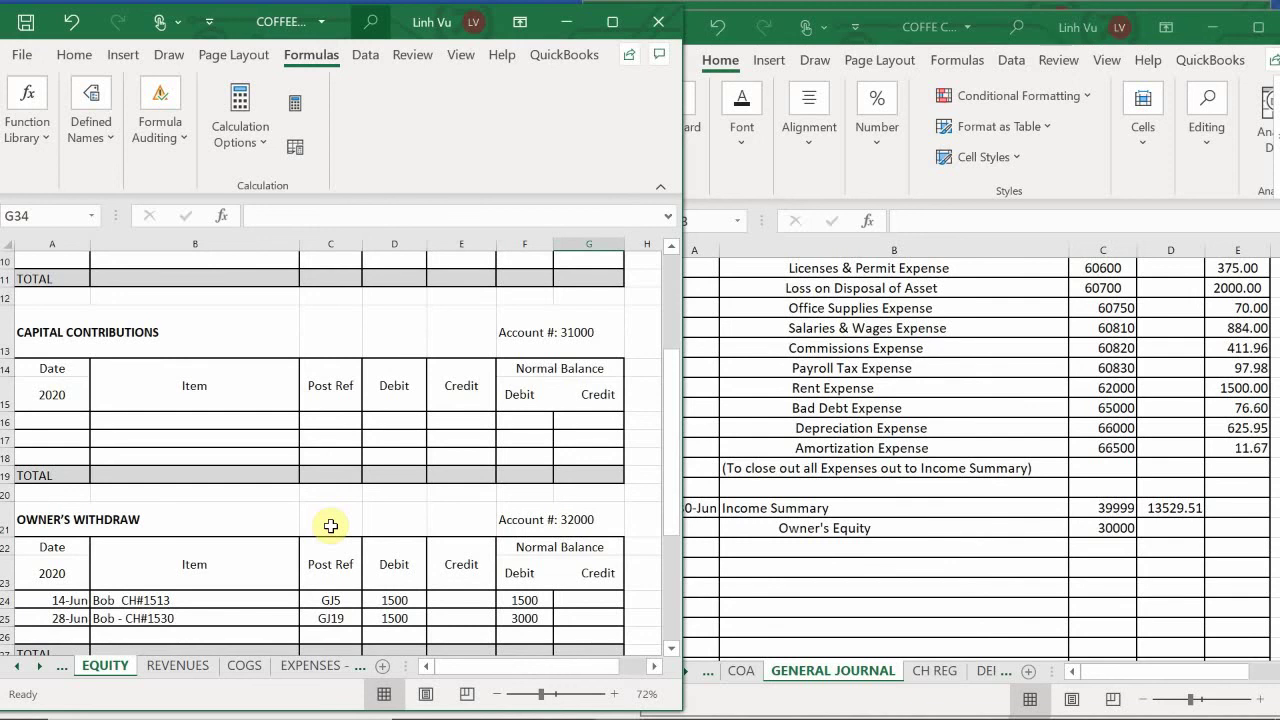
scroll(332, 520, "down", 3)
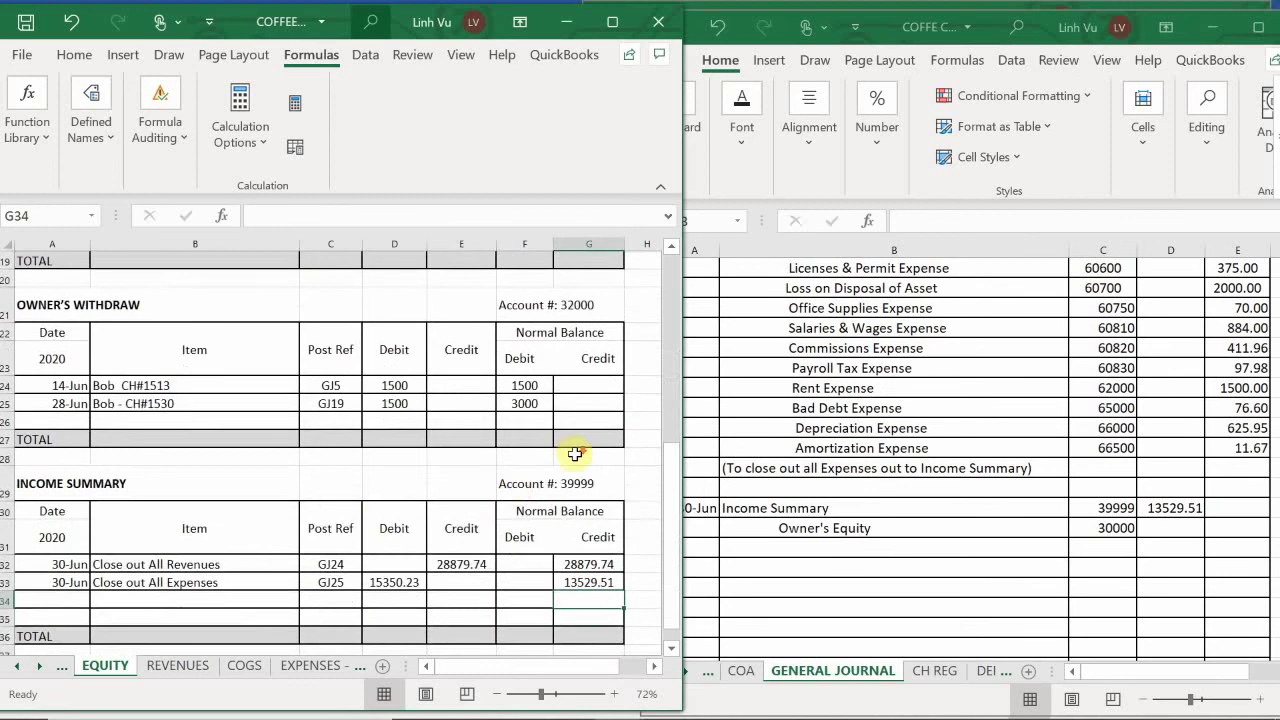
scroll(560, 470, "down", 2)
scroll(545, 525, "up", 1)
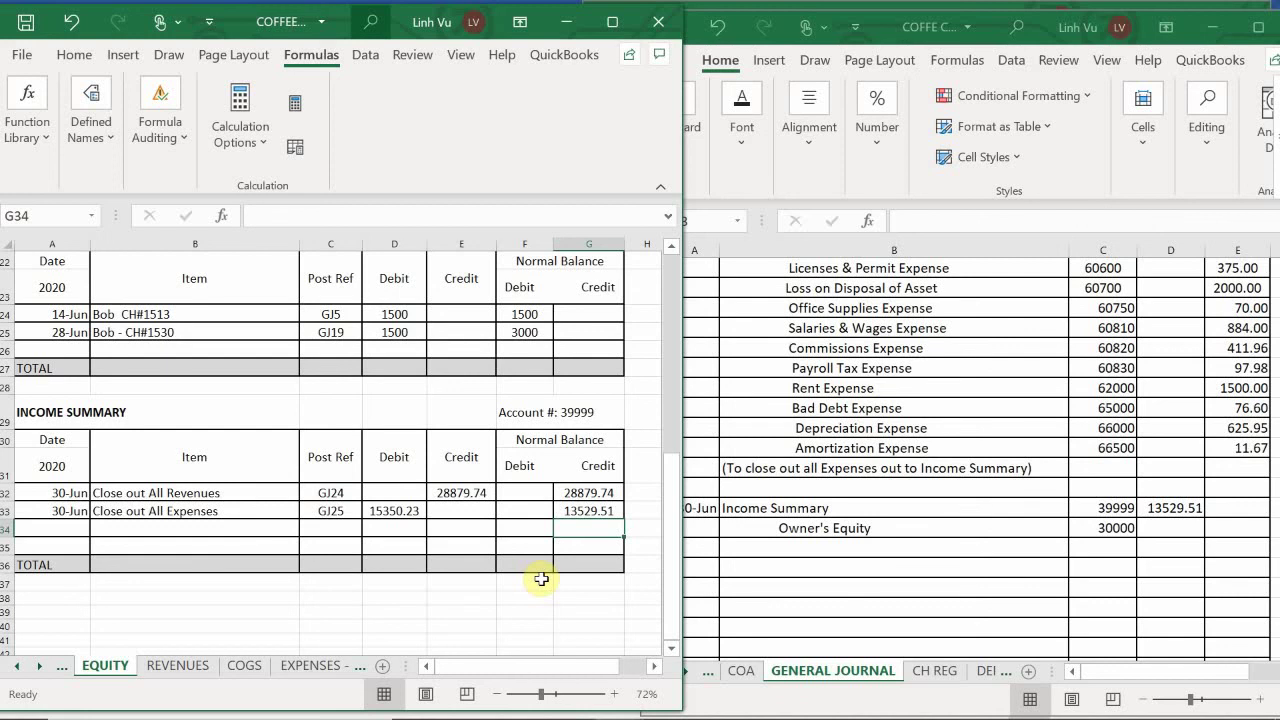
scroll(541, 579, "up", 7)
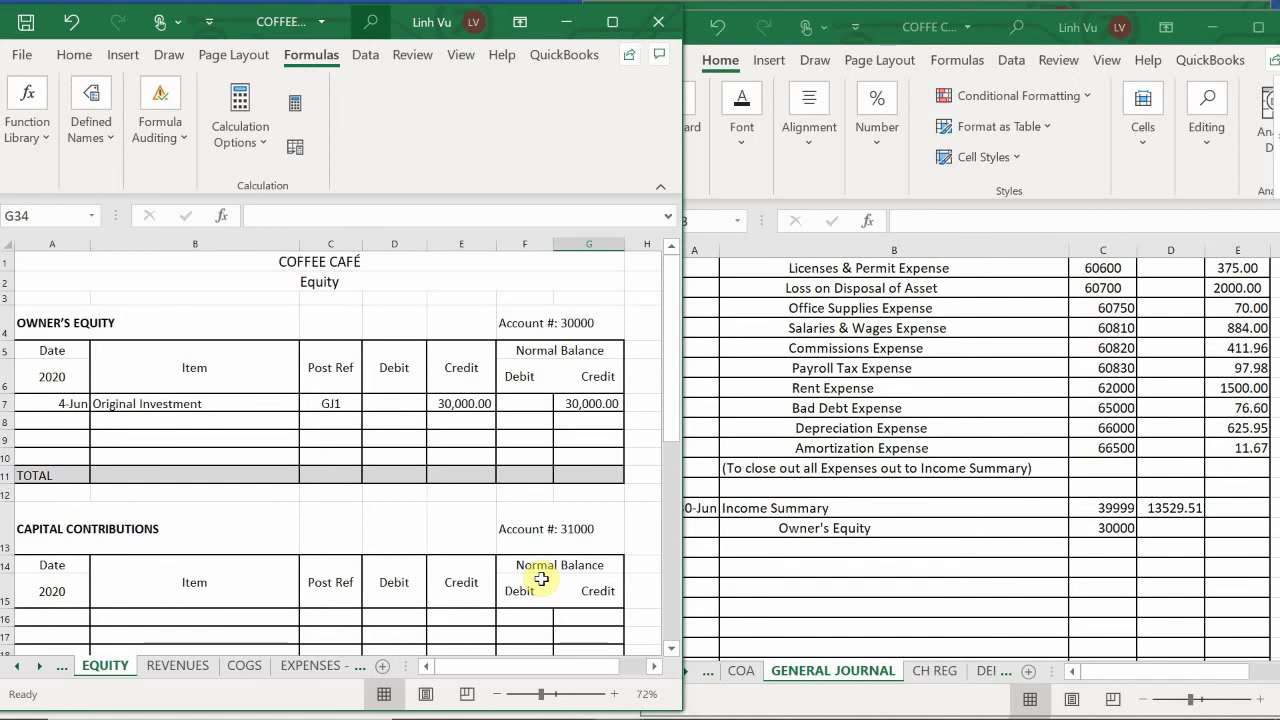
scroll(541, 579, "down", 9)
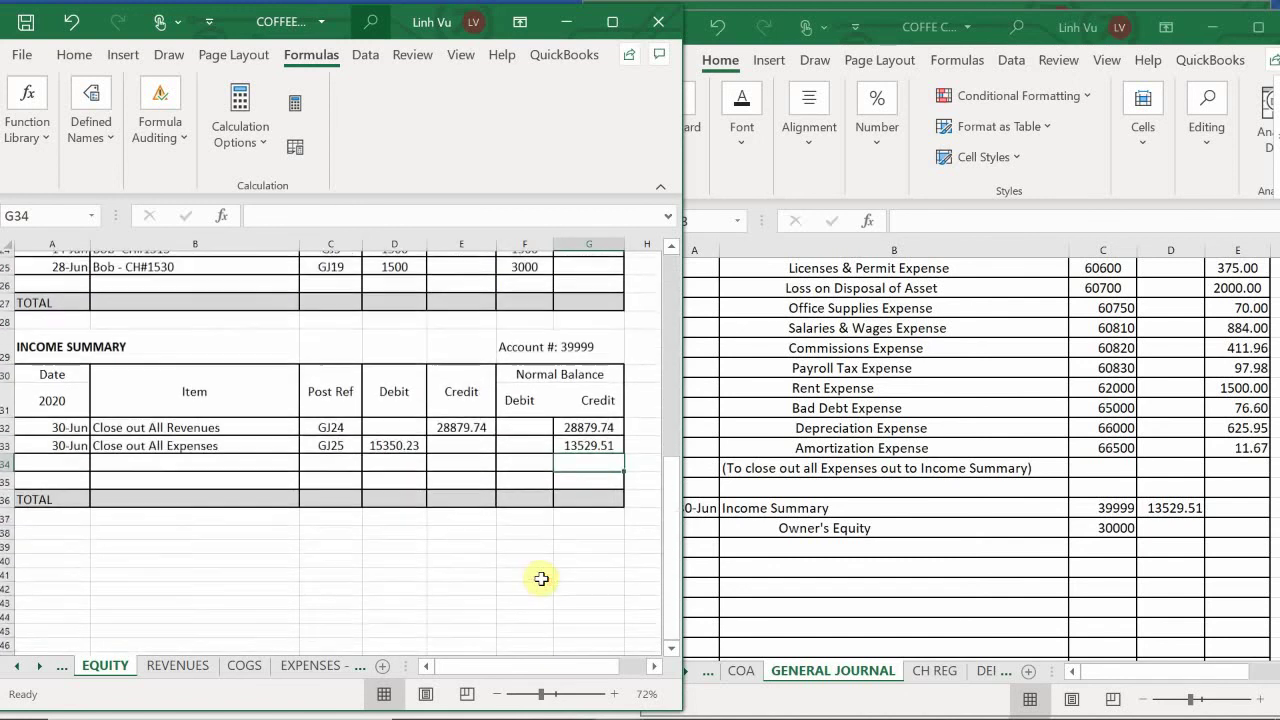
scroll(541, 579, "up", 2)
scroll(541, 579, "down", 1)
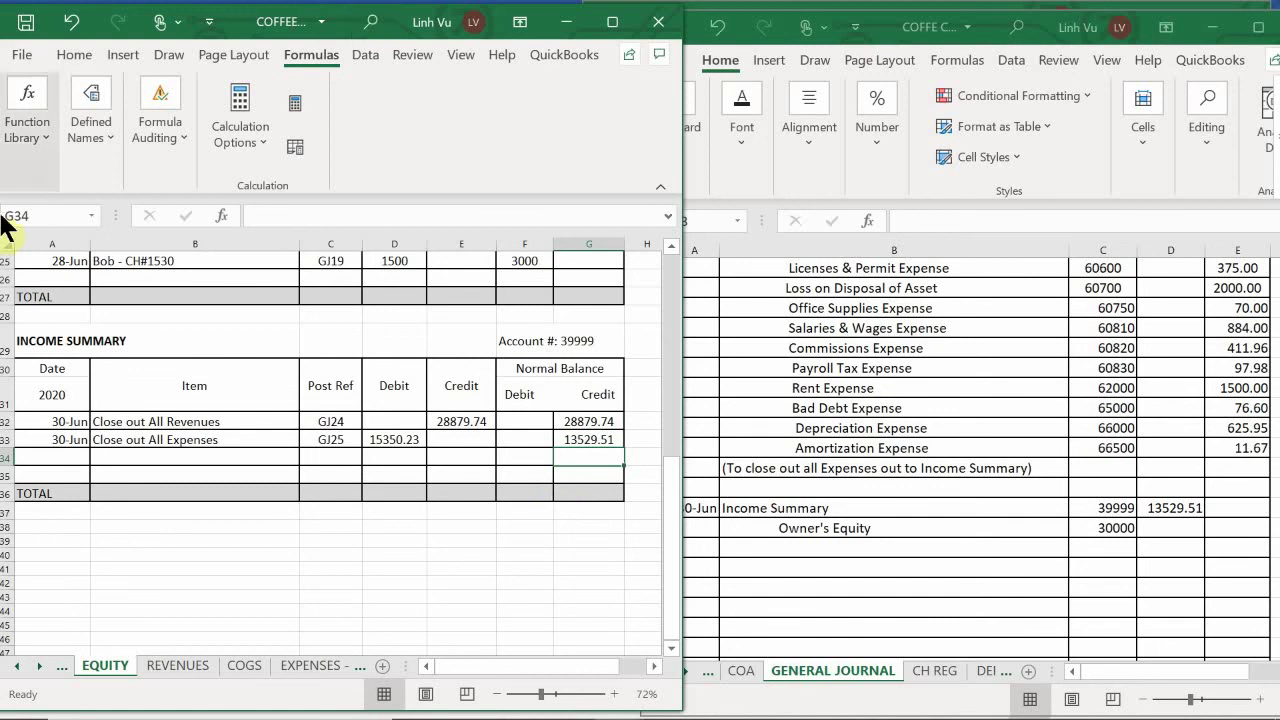
Start a new line in the Income Summary ledger dated 6/30 with the item CLOSE and post reference GJ25
left_click(59, 461)
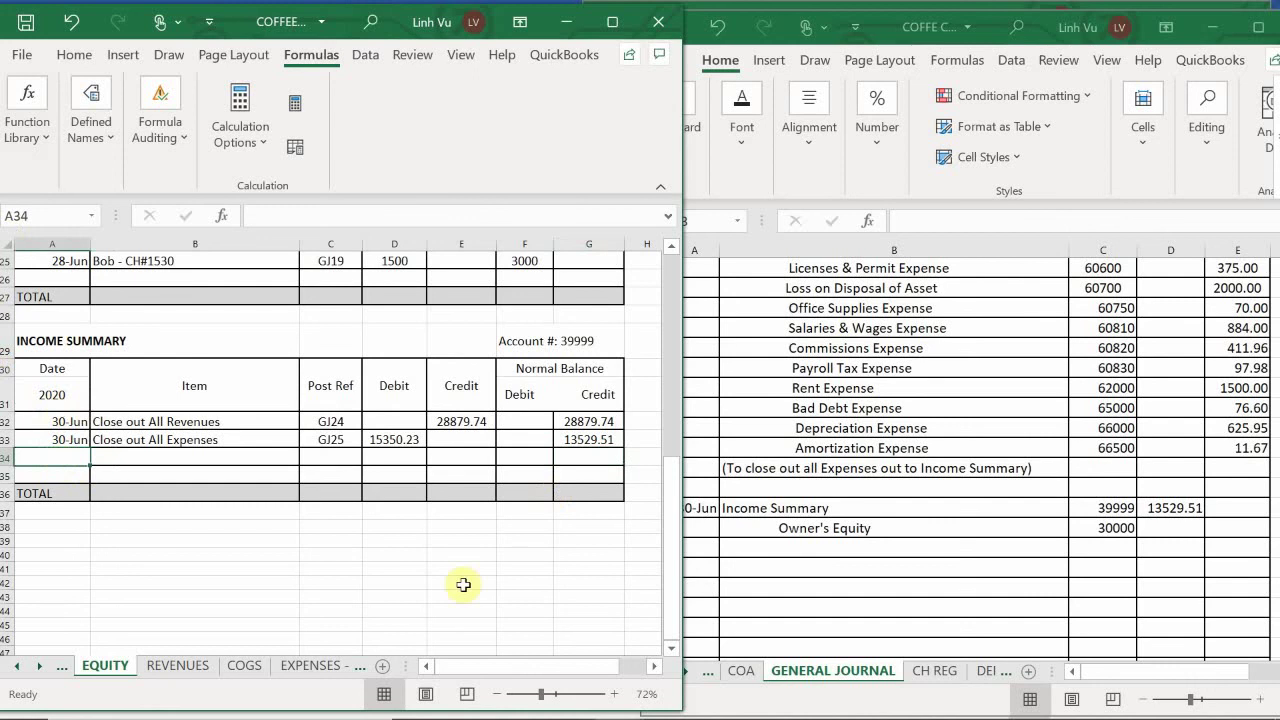
type("6/30")
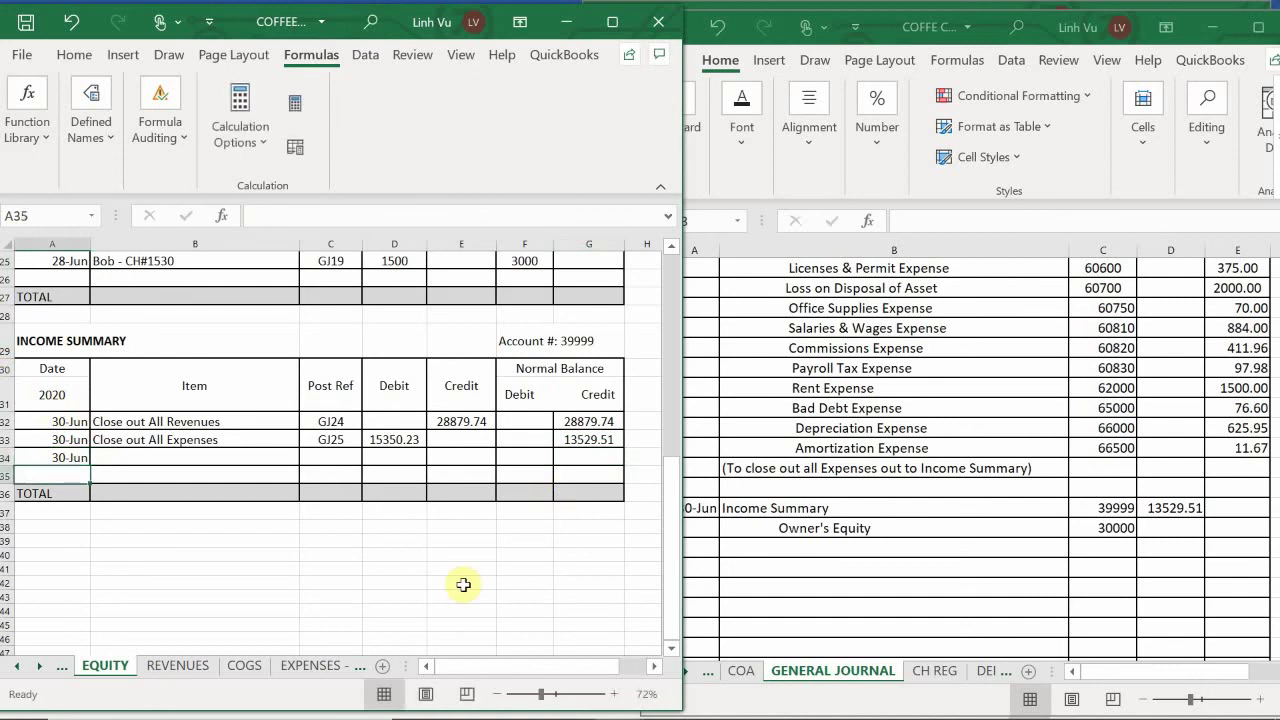
key("Tab")
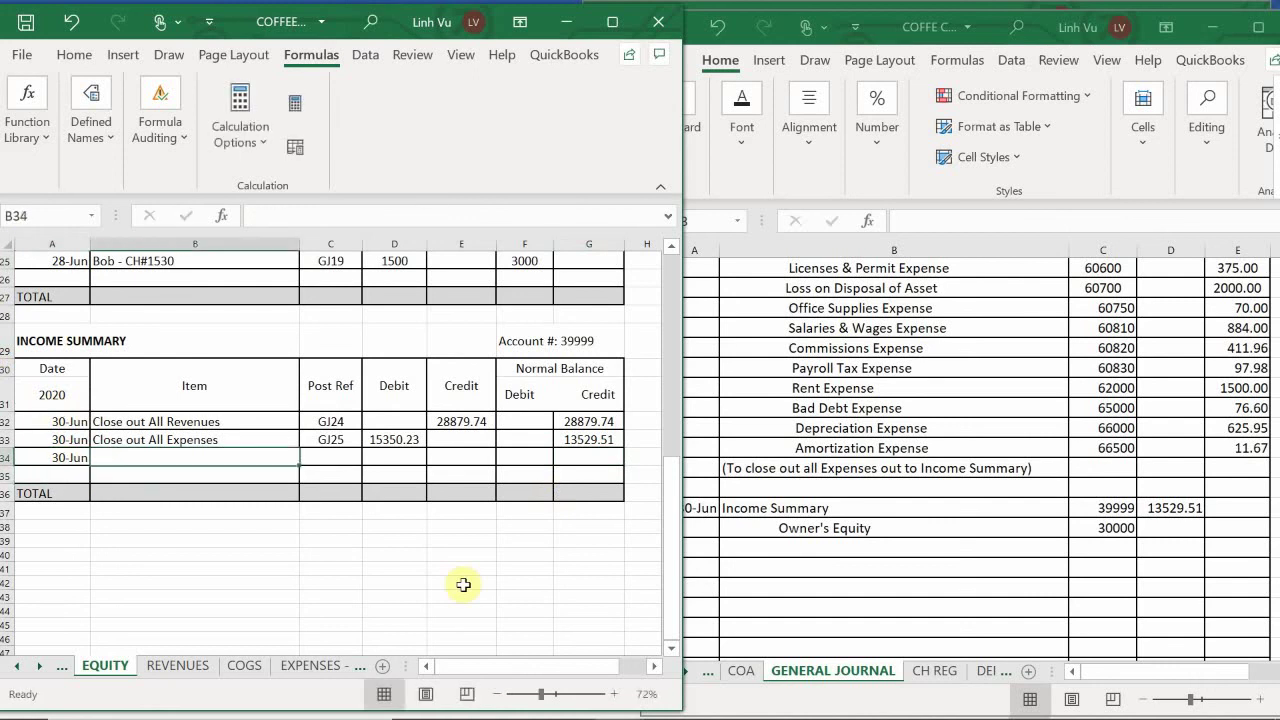
type("C")
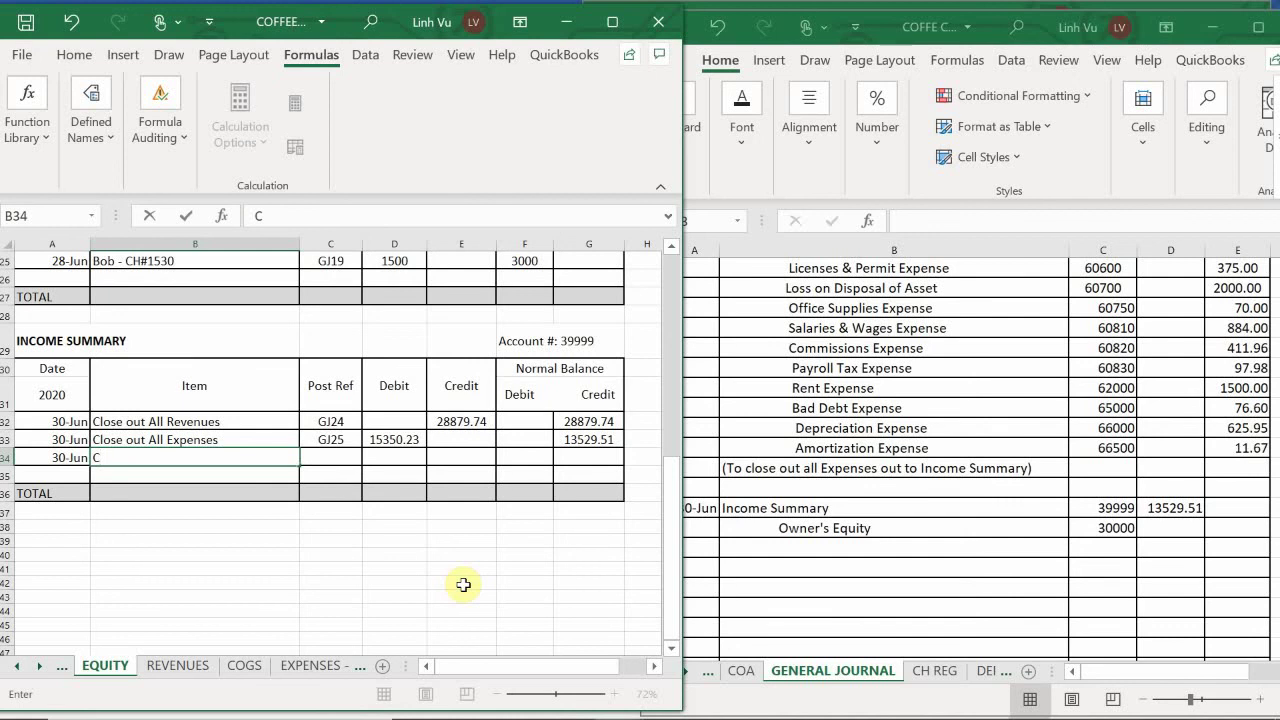
type("LOSE")
key("Tab")
type("G")
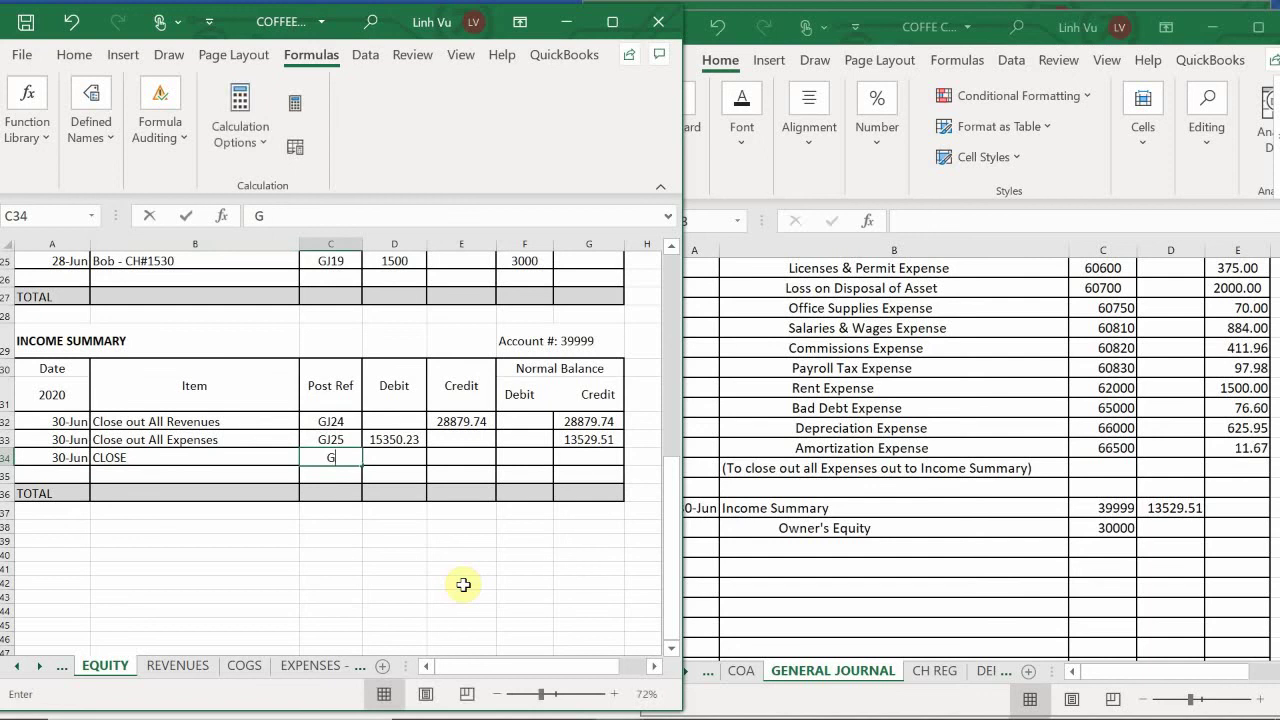
type("J2")
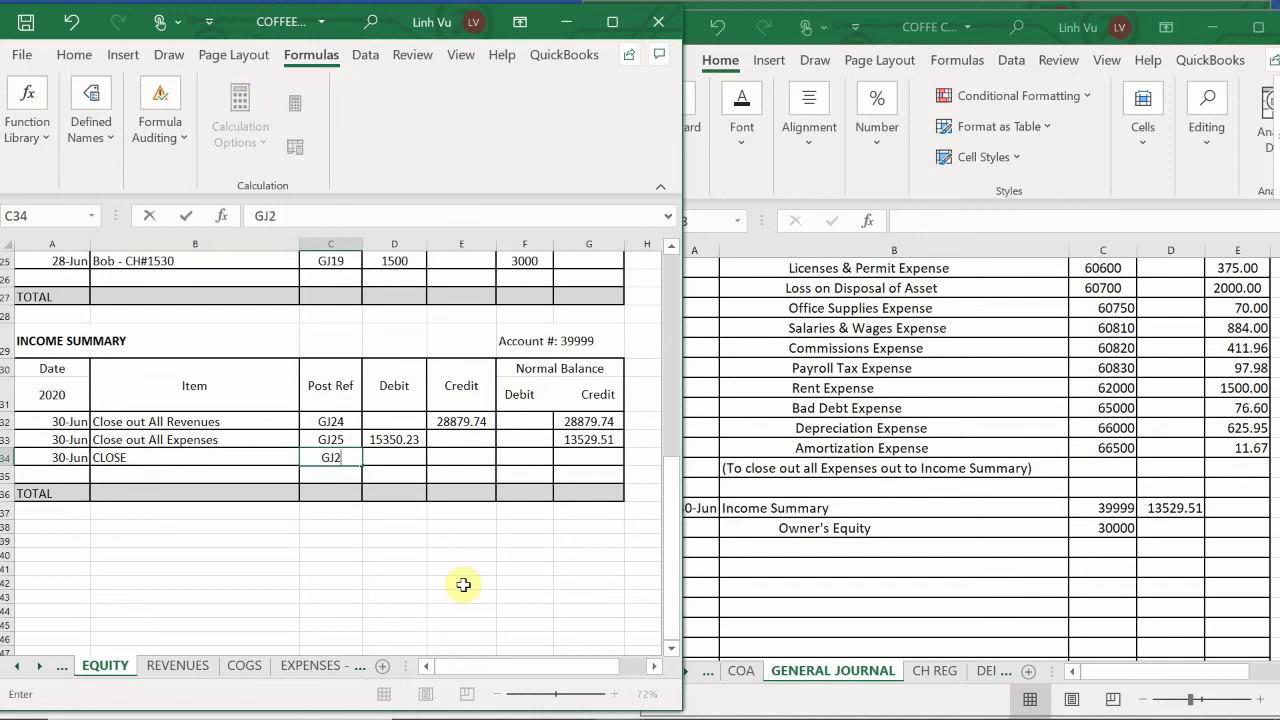
type("5")
key("Return")
Enter a debit of 13529.51 on the CLOSE line of the Income Summary ledger
key("Up")
key("Right")
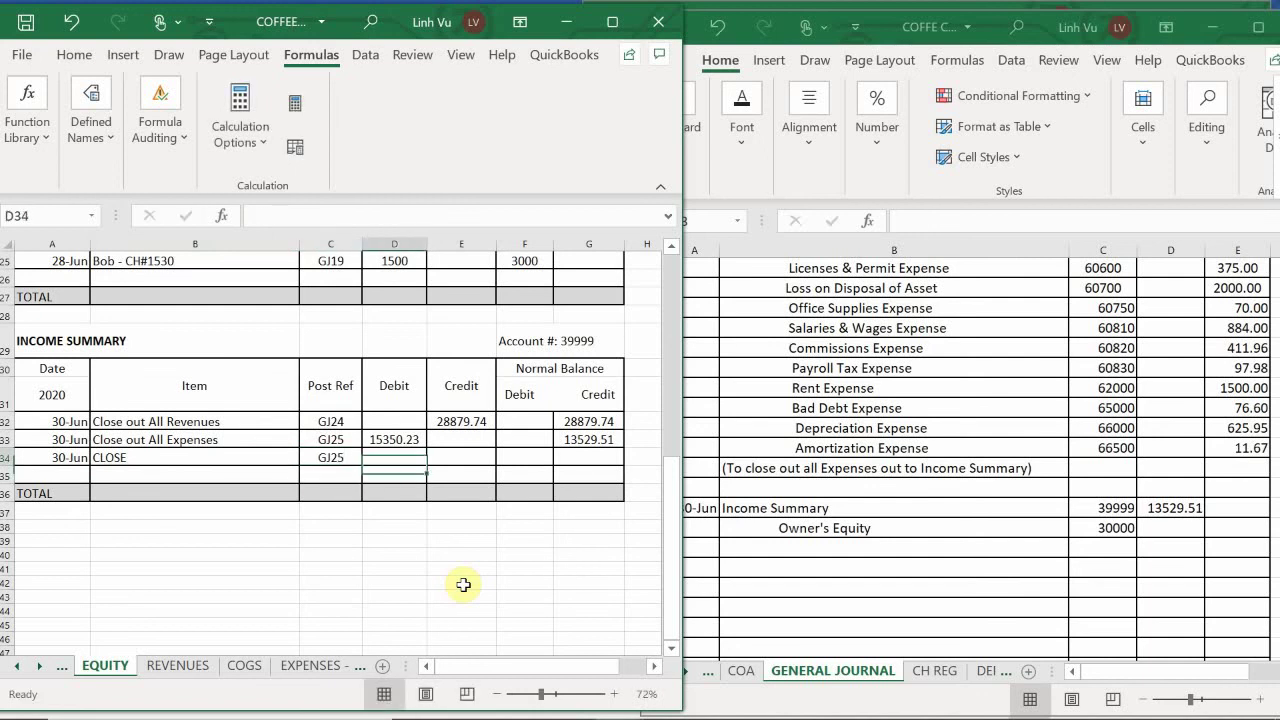
key("Right")
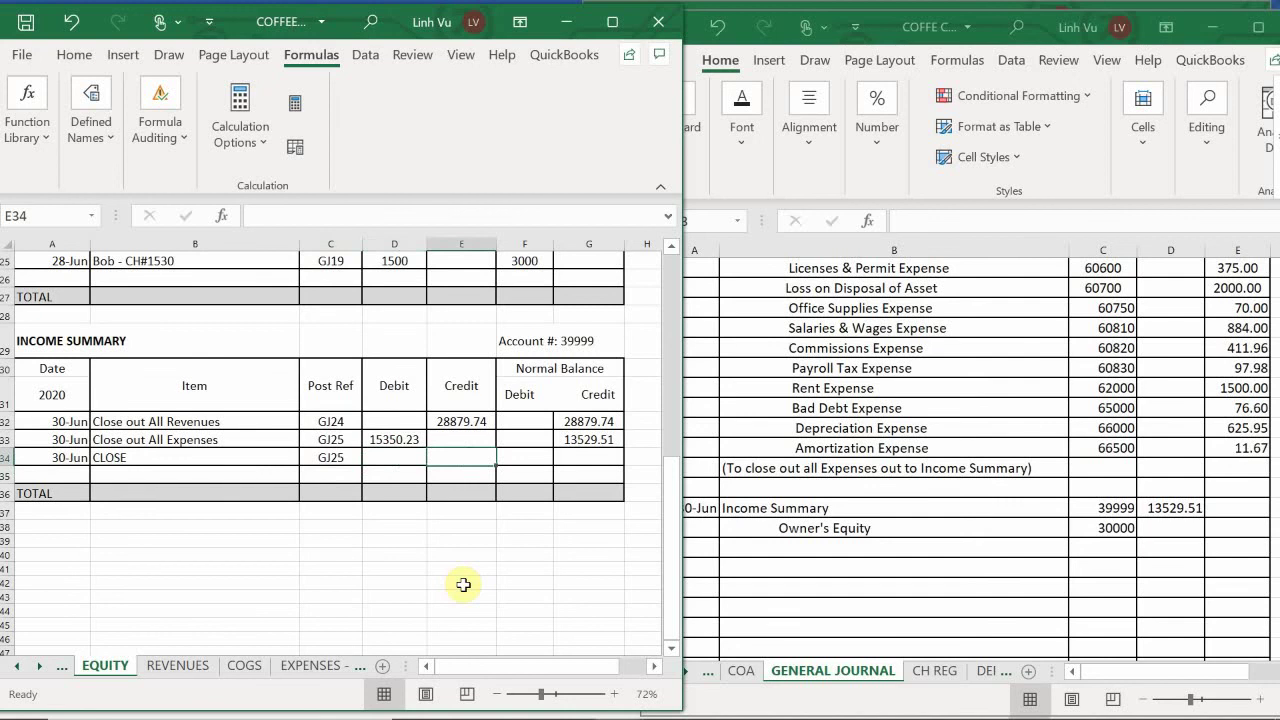
key("Left")
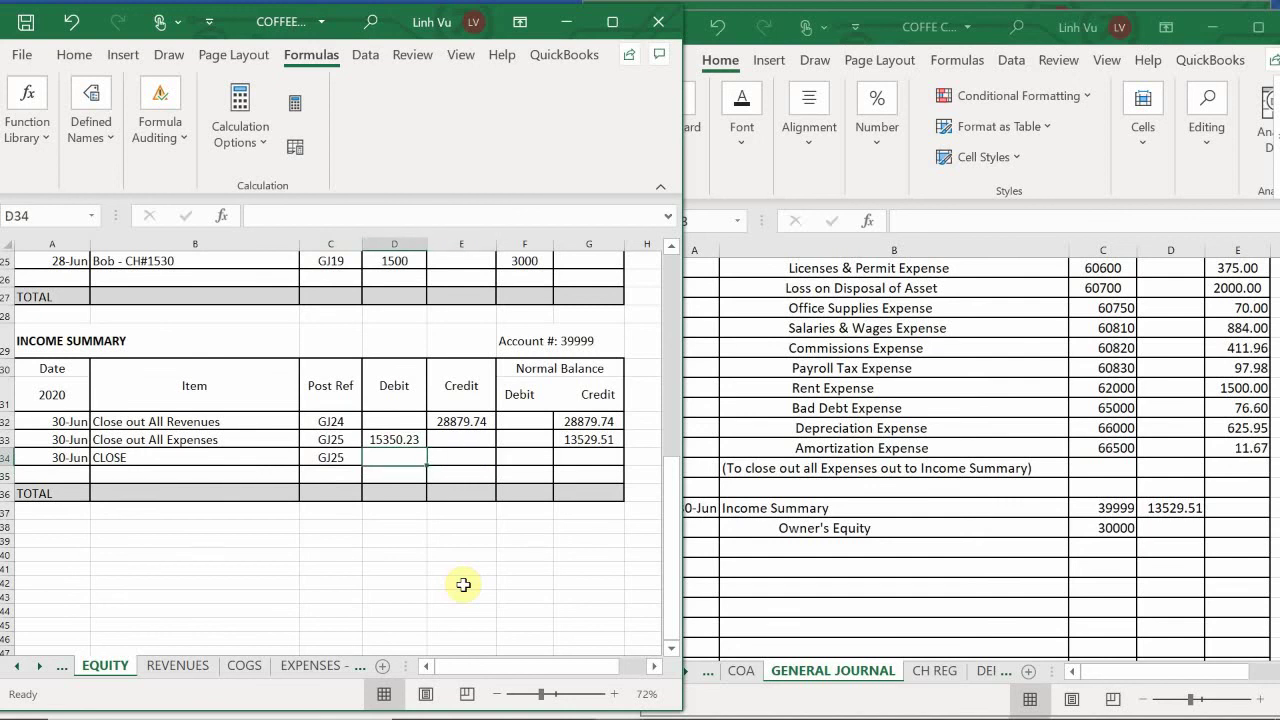
type("13")
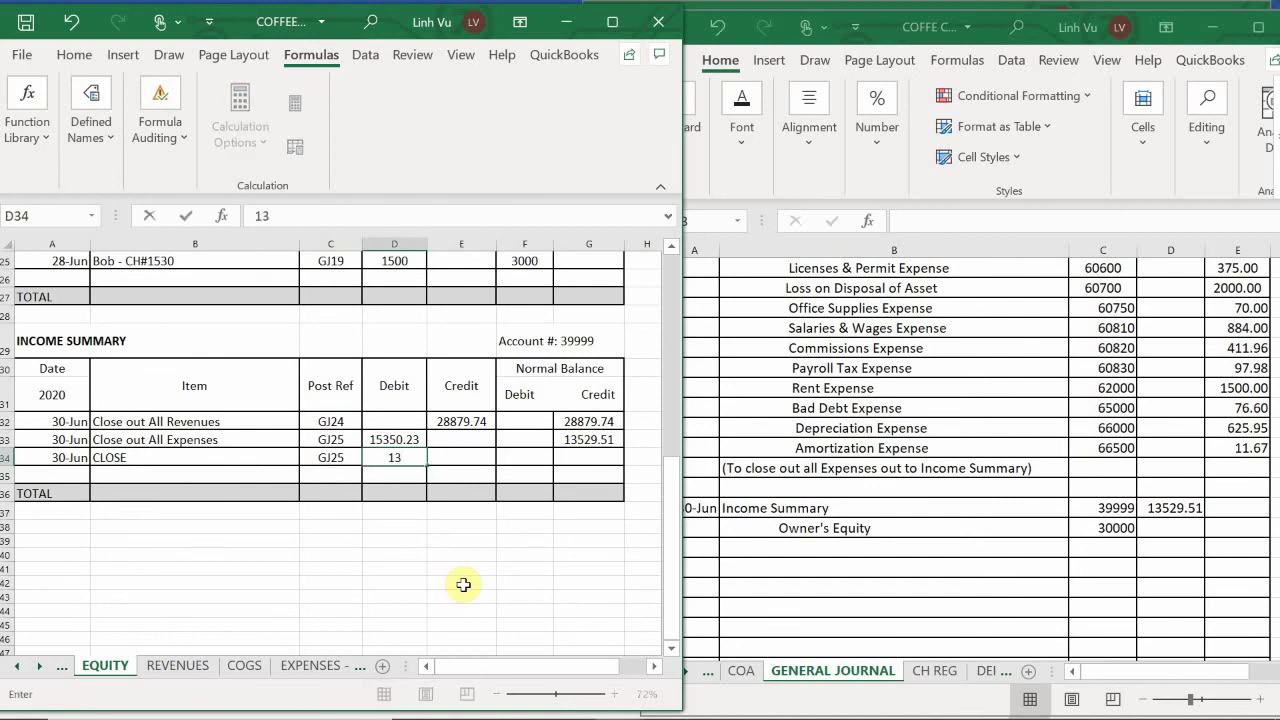
type("529.51")
key("Return")
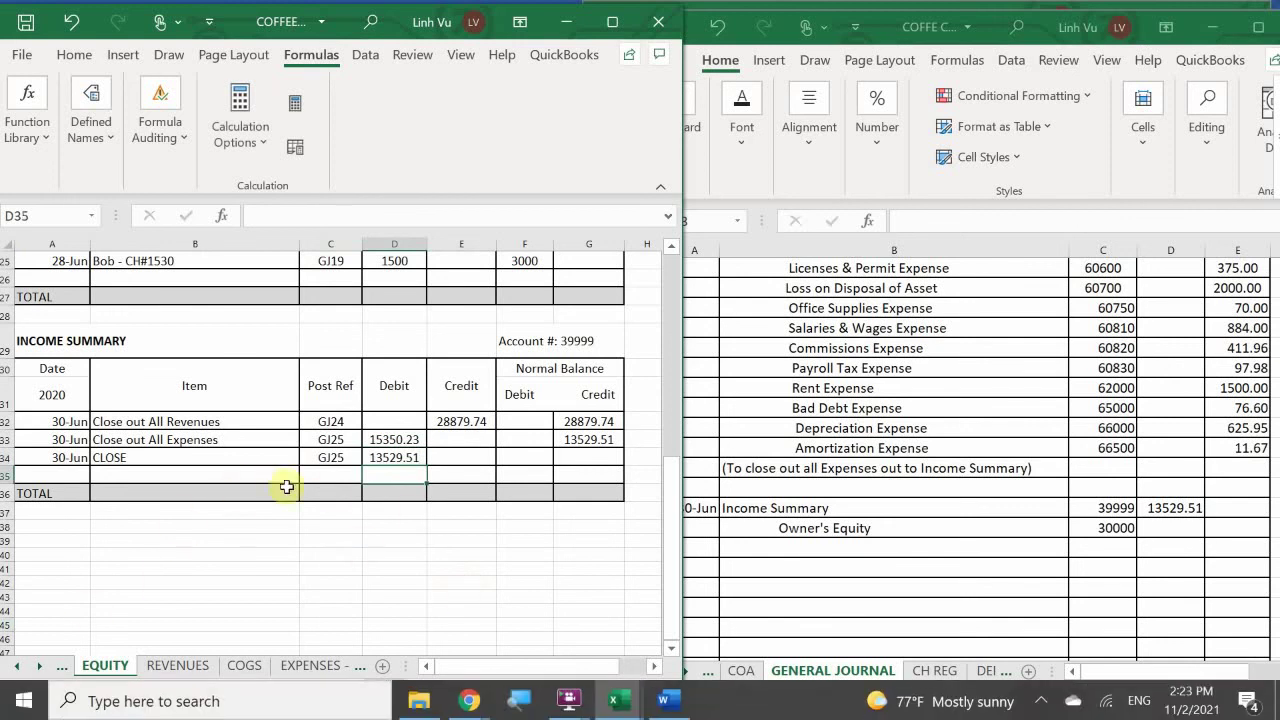
Copy the credit balance formula from the expenses line down to the CLOSE line of the Income Summary ledger
left_click(585, 440)
left_click_drag(622, 448, 623, 466)
left_click(526, 496)
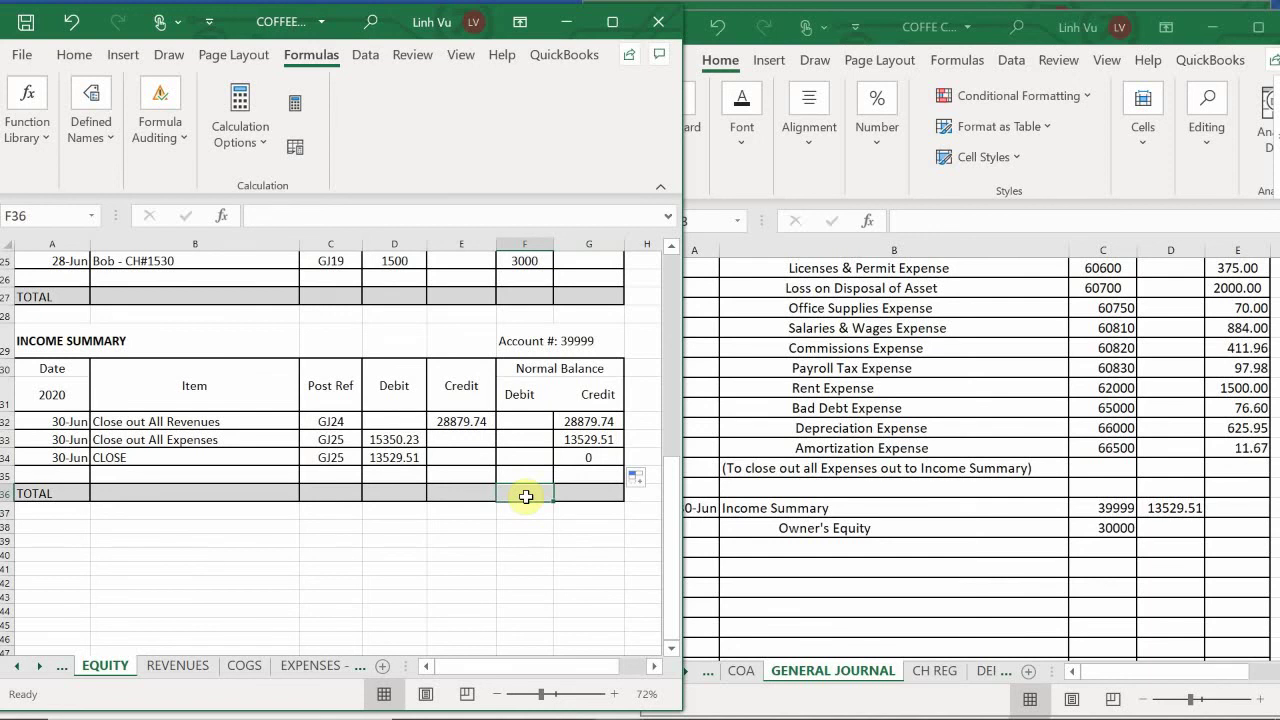
Enter a credit of 13529.51 on the Owner's Equity line of the closing entry in the general journal
scroll(526, 496, "up", 8)
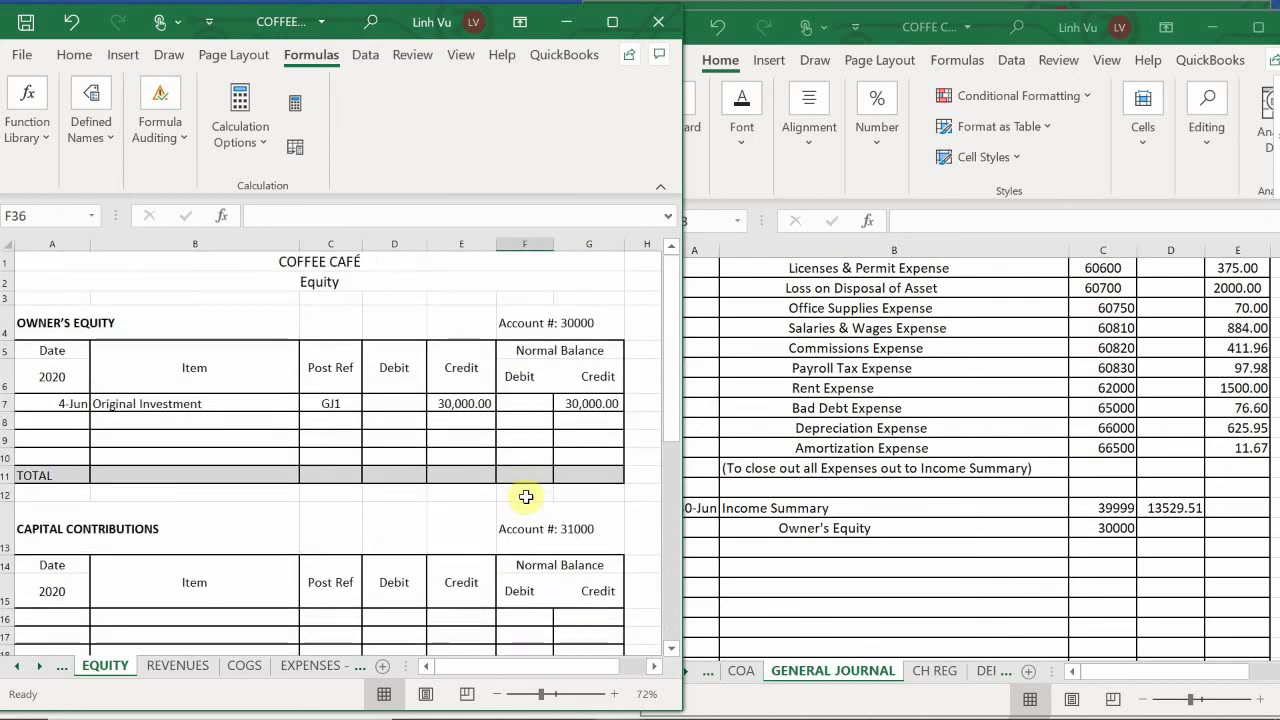
left_click(1216, 519)
type("1")
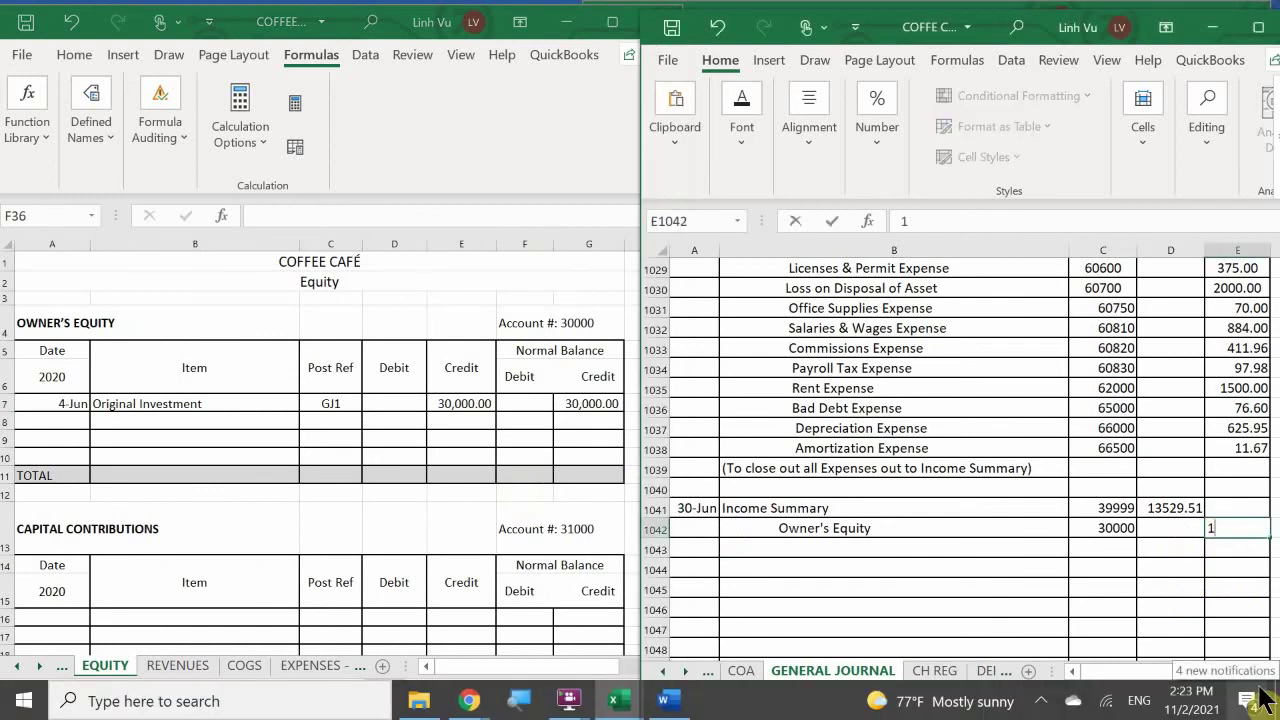
type("35293.5")
type("1")
key("BackSpace")
key("BackSpace")
key("BackSpace")
key("BackSpace")
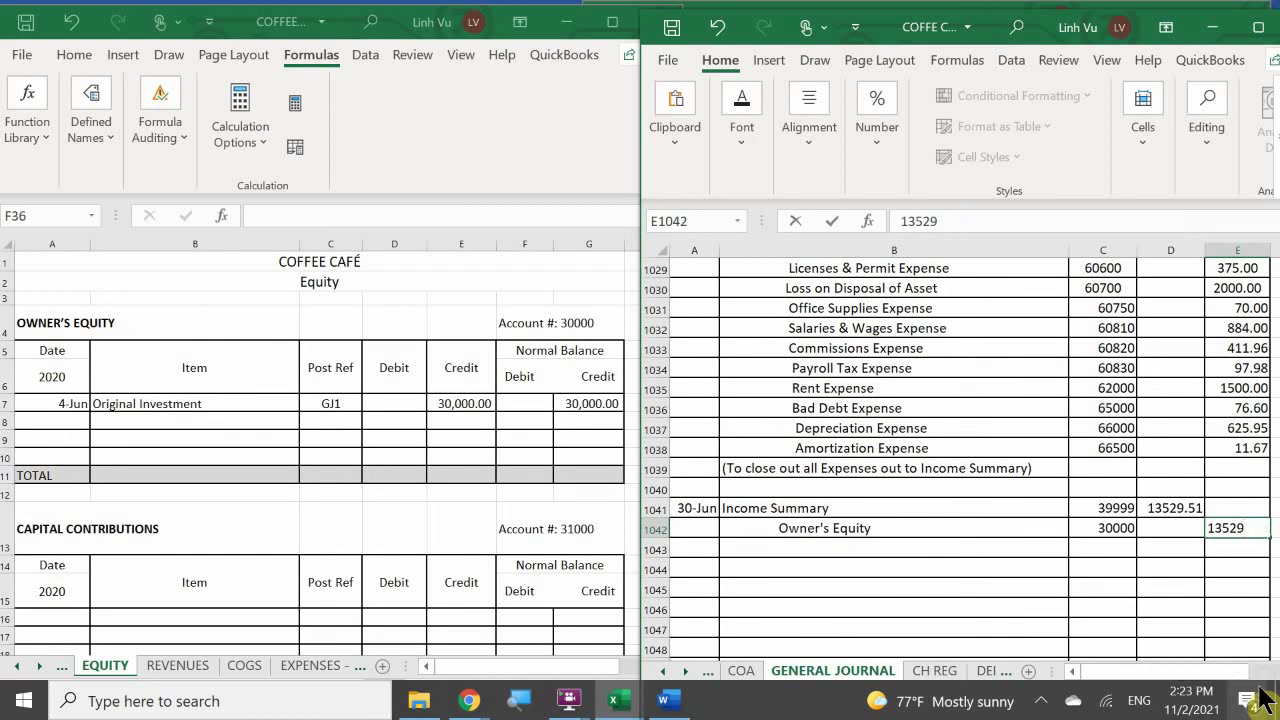
key("BackSpace")
key("BackSpace")
key("BackSpace")
type("529.51")
key("Return")
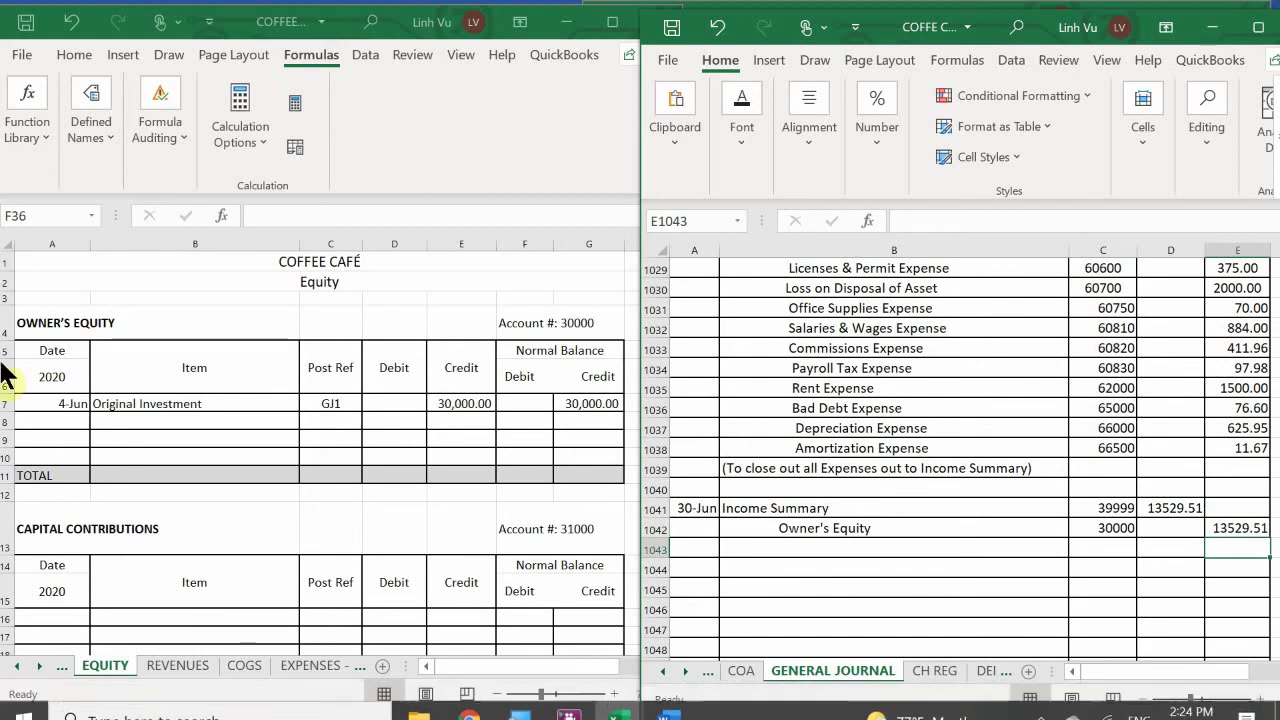
Date the first empty line of the Owner's Equity ledger 6/30, directly below Original Investment
left_click(55, 437)
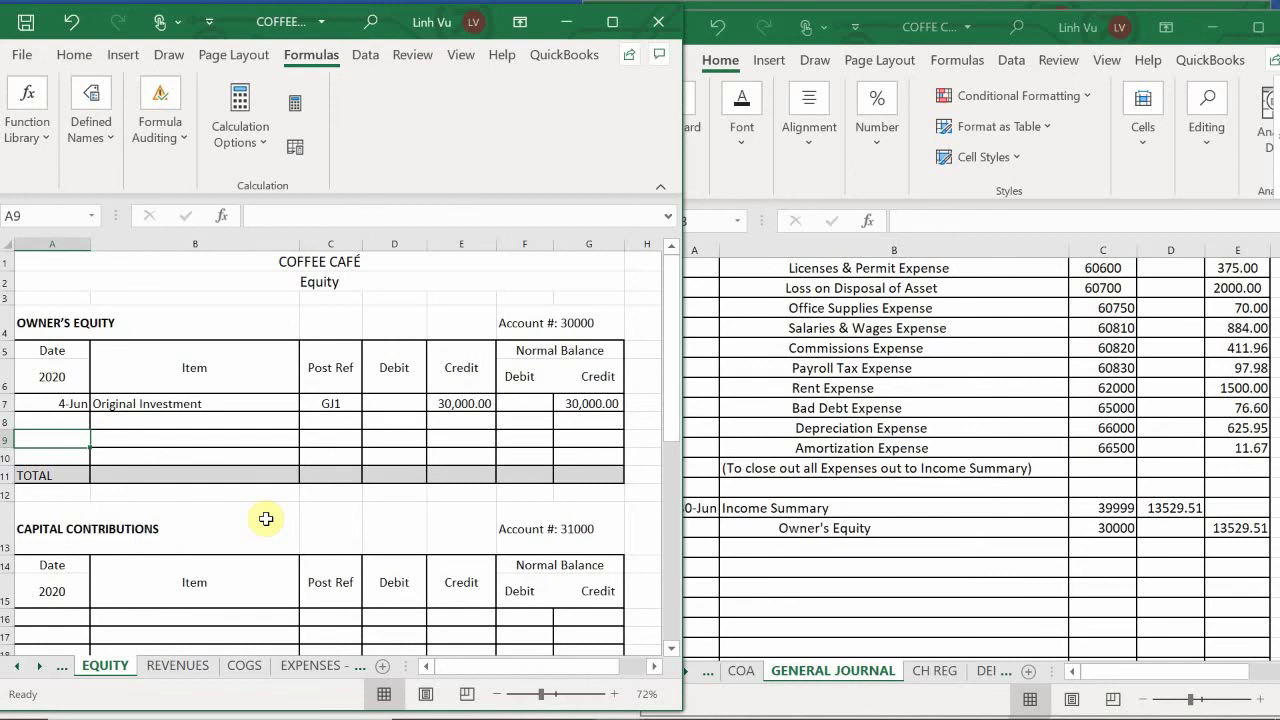
left_click(63, 423)
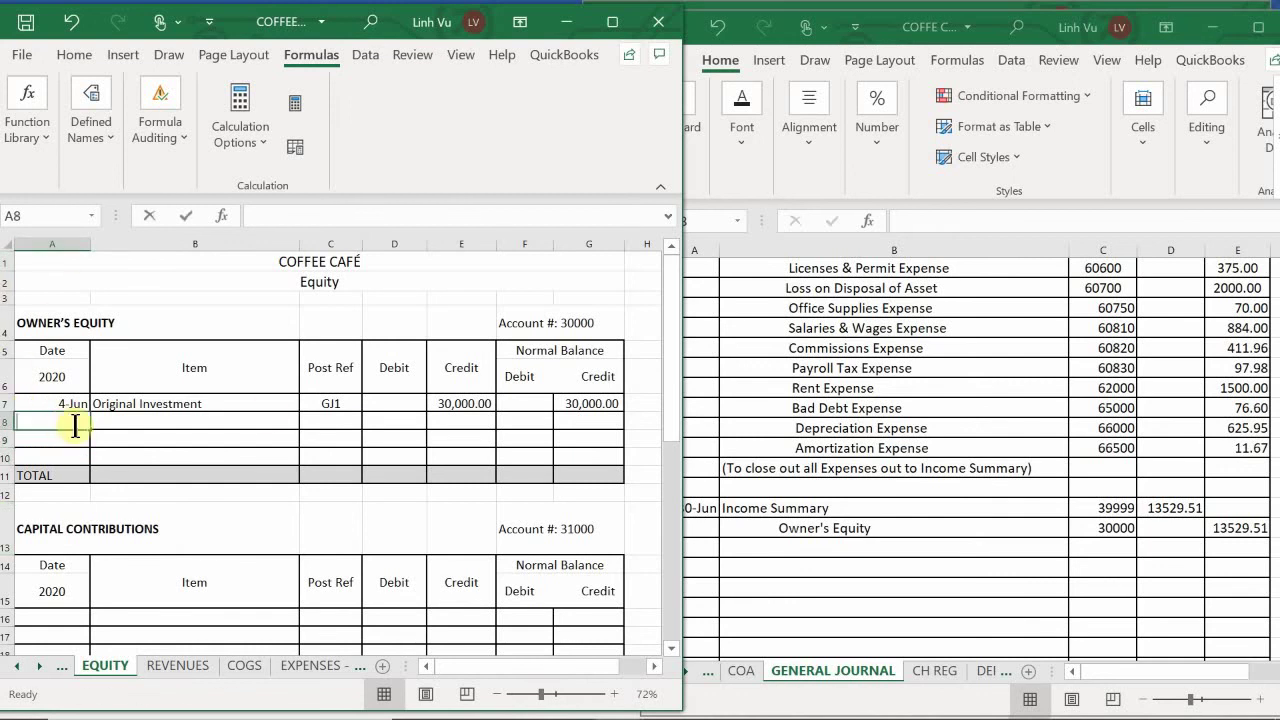
type("6/30")
key("BackSpace")
key("BackSpace")
key("BackSpace")
key("BackSpace")
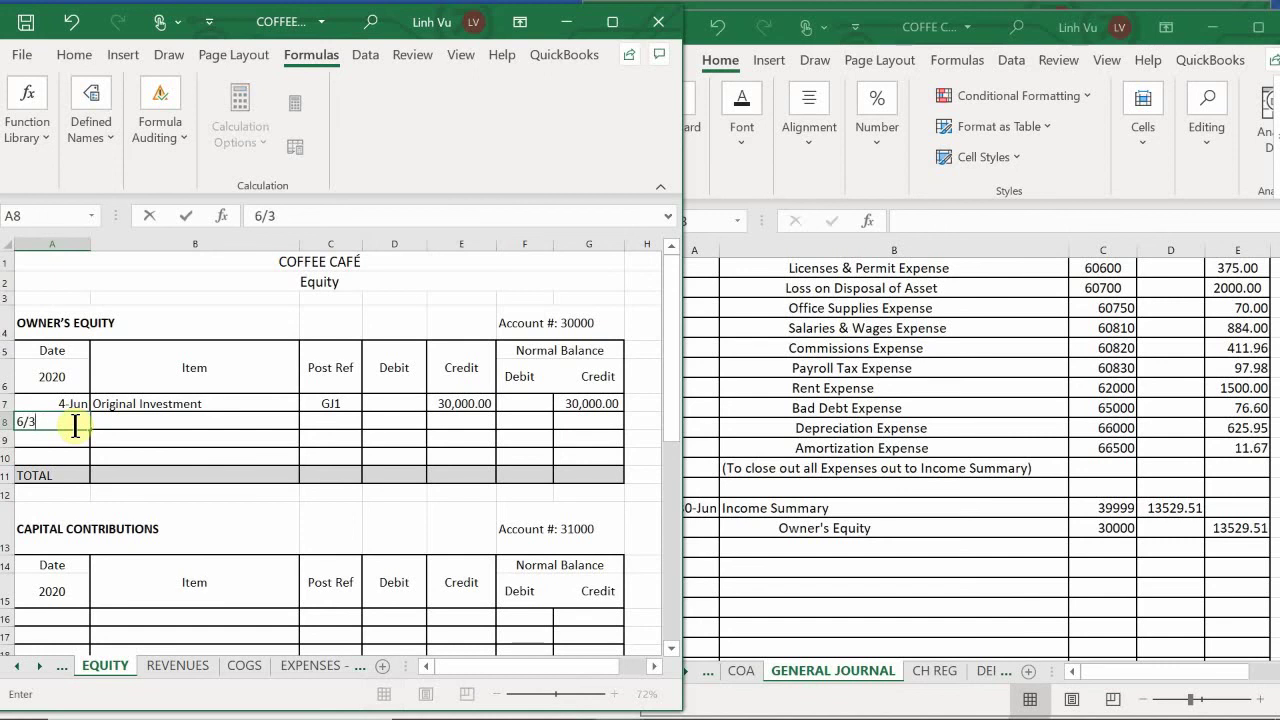
type("6/30")
key("Return")
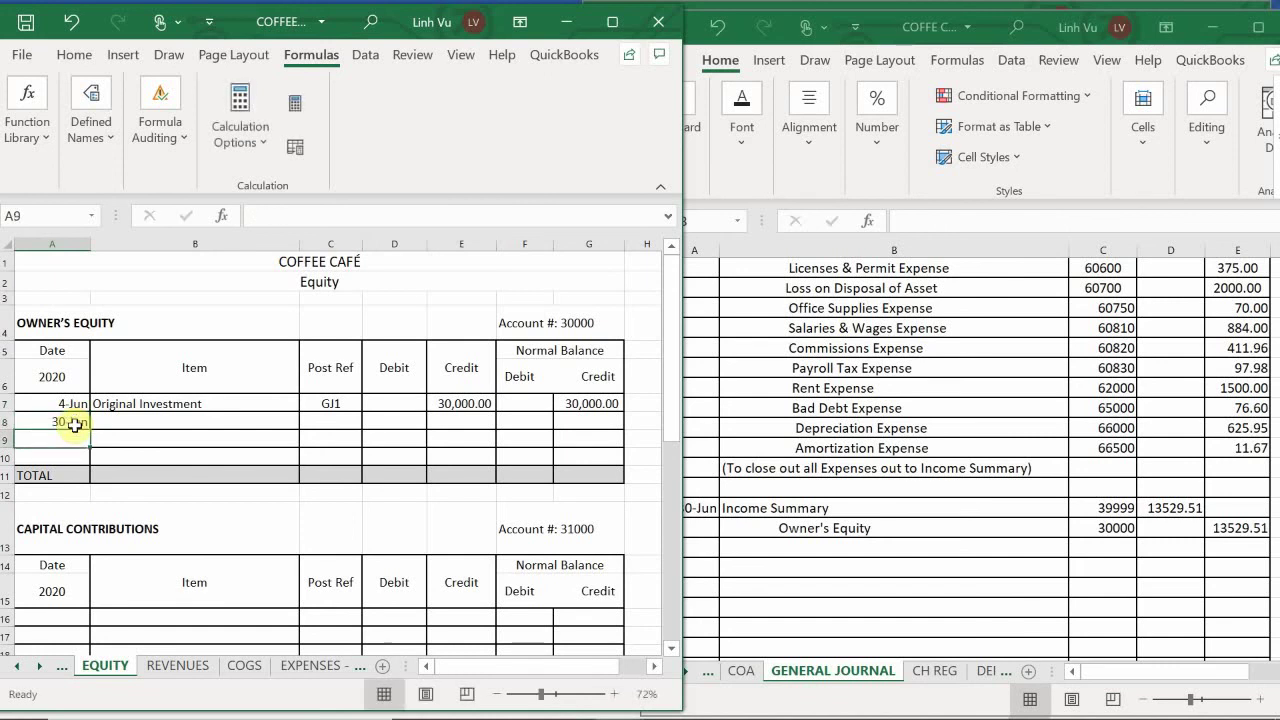
Enter the item description Close Income Summary on the June 30 line of the Owner's Equity ledger
key("Right")
key("Up")
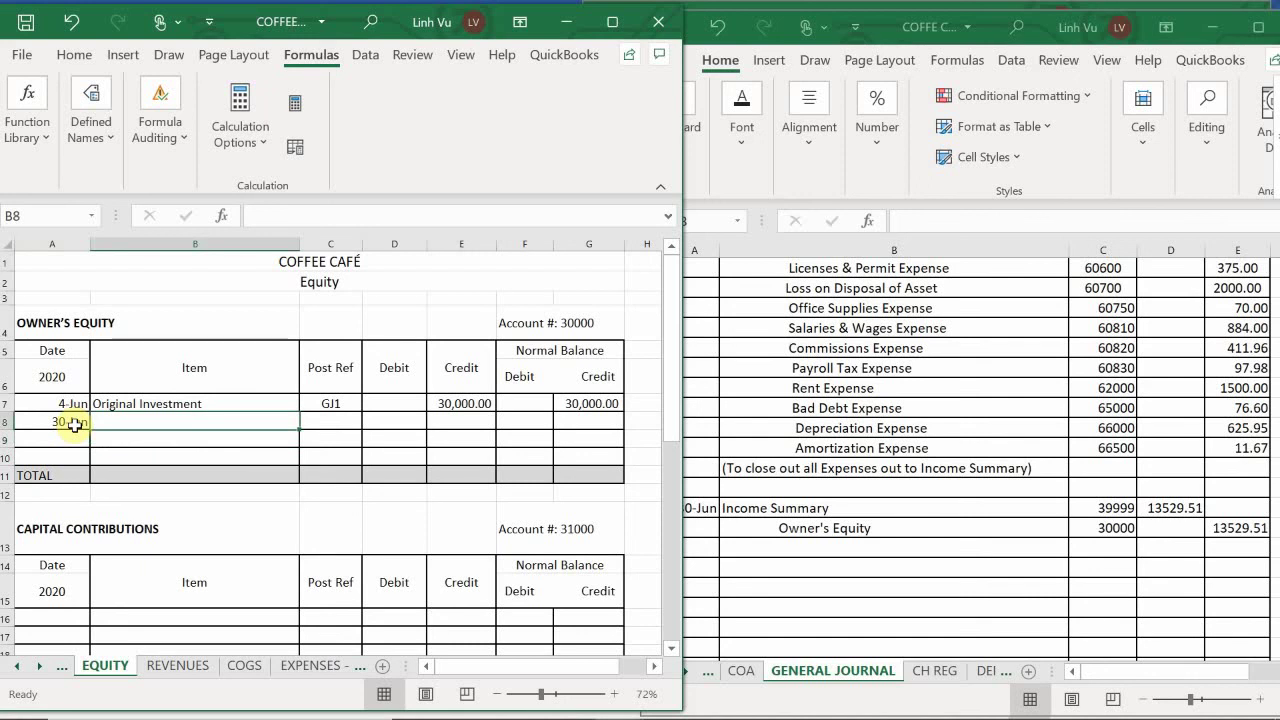
type("C")
type(";api")
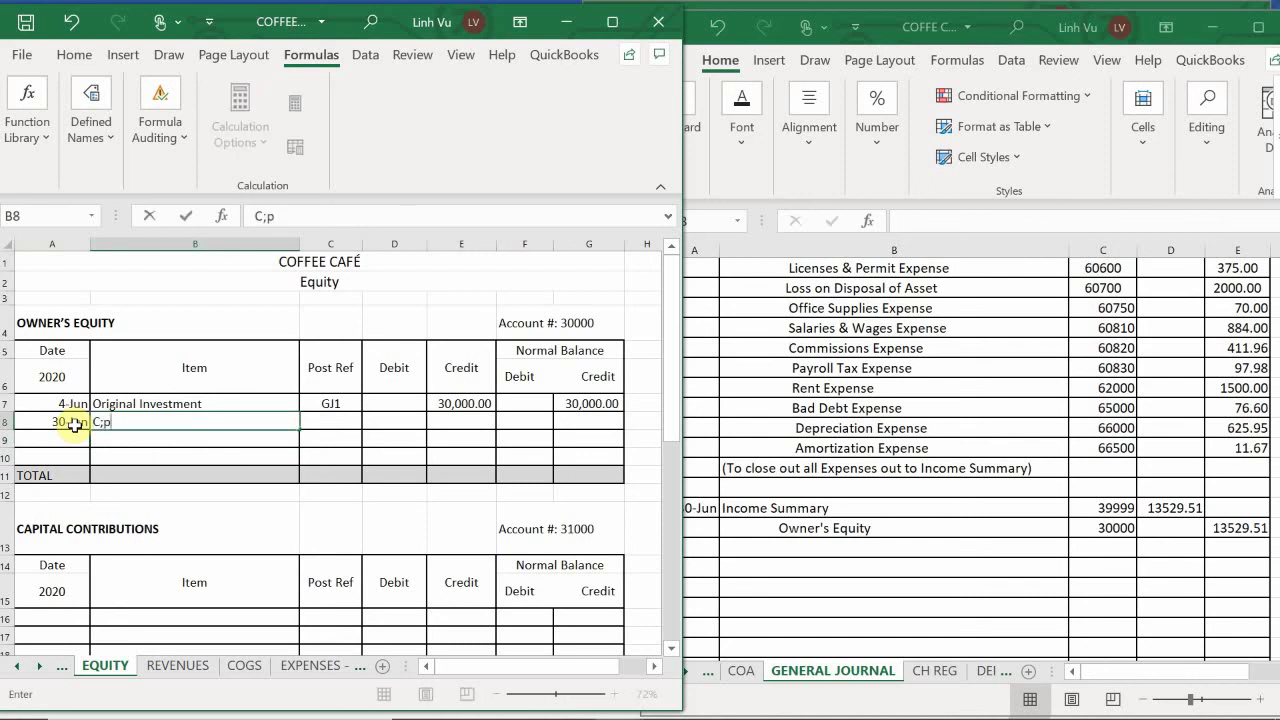
key("BackSpace")
key("BackSpace")
key("BackSpace")
key("BackSpace")
type("lose o")
key("BackSpace")
type("Income S")
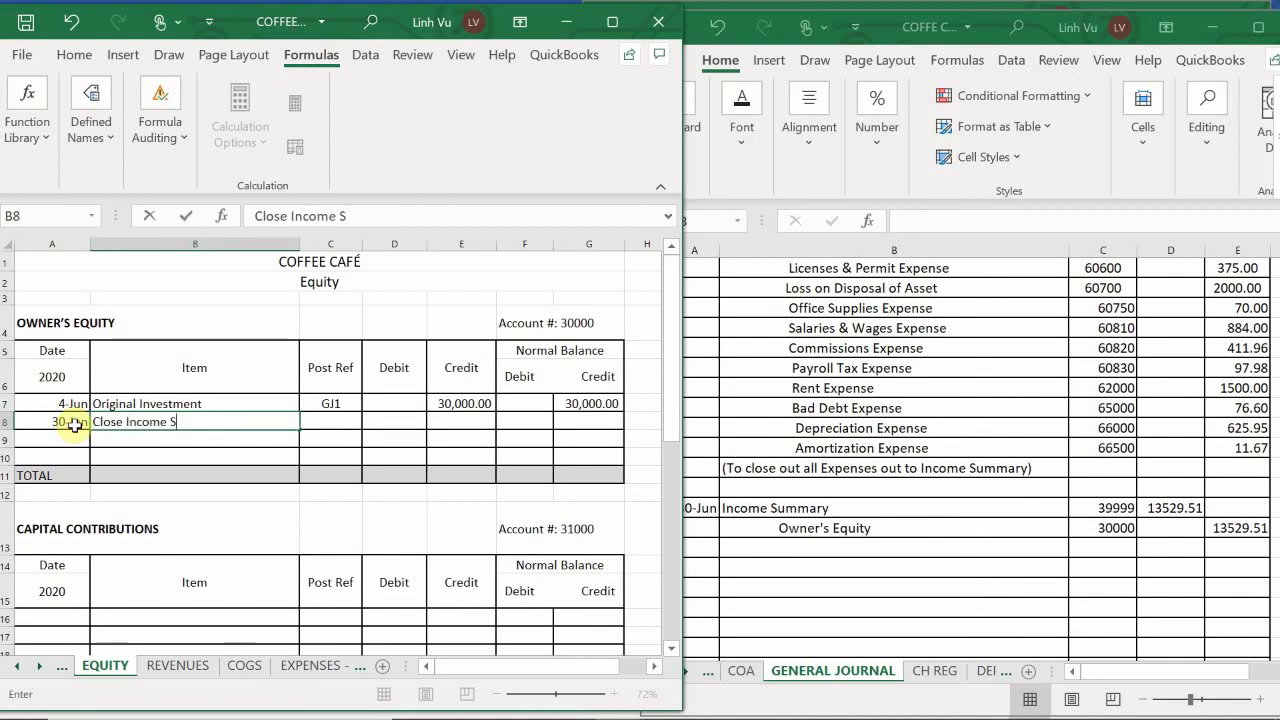
type("ummary")
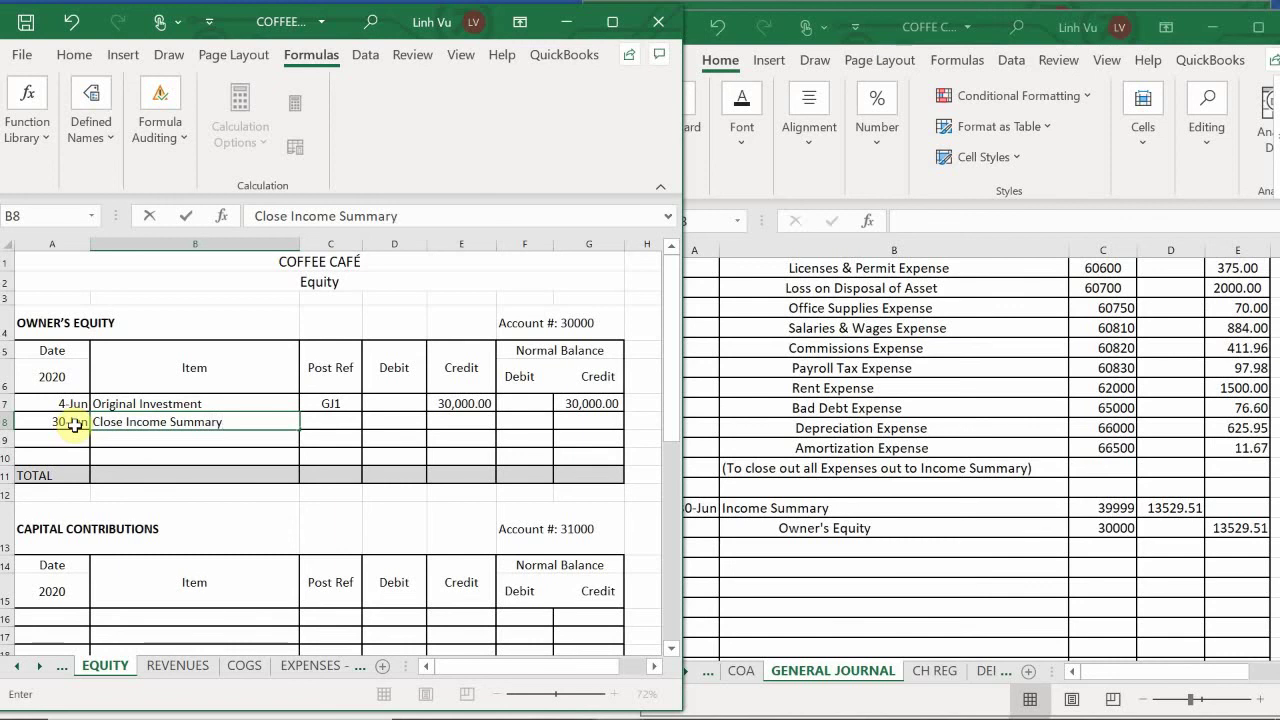
Fill in post reference GJ25 and a credit of 13529.51 on the Close Income Summary line
key("Tab")
type("GJ25")
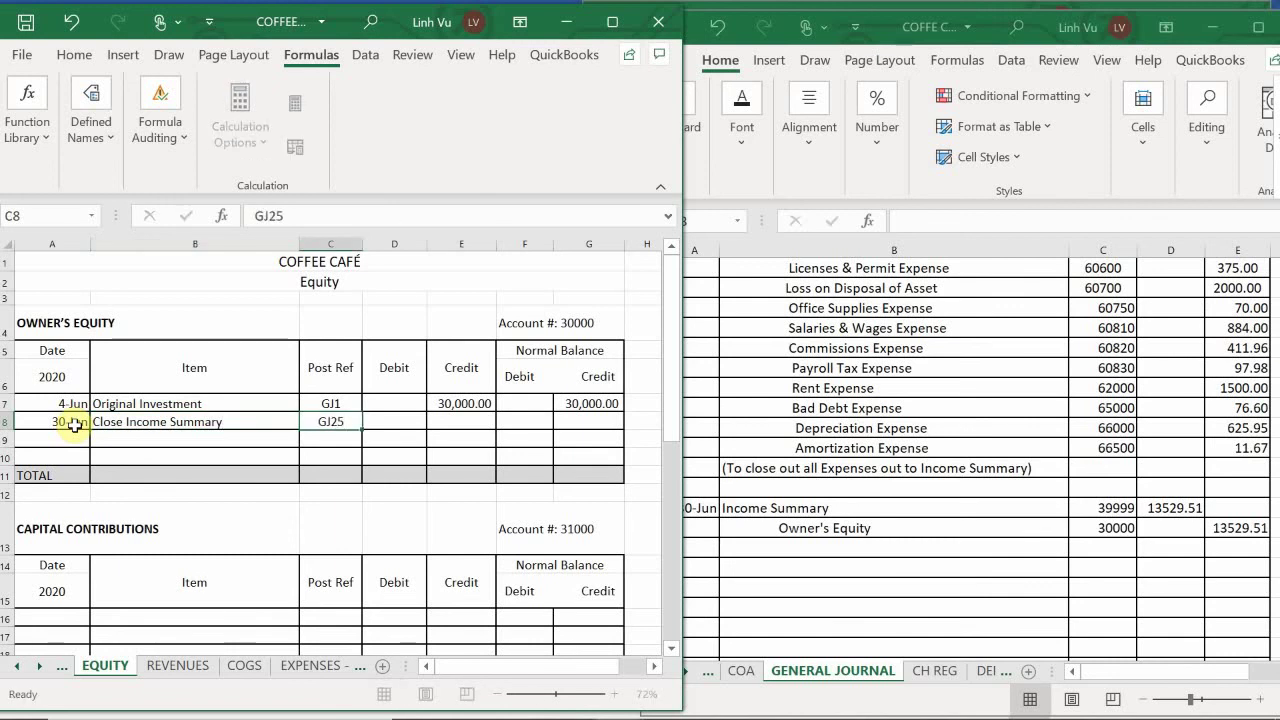
key("Tab")
key("Tab")
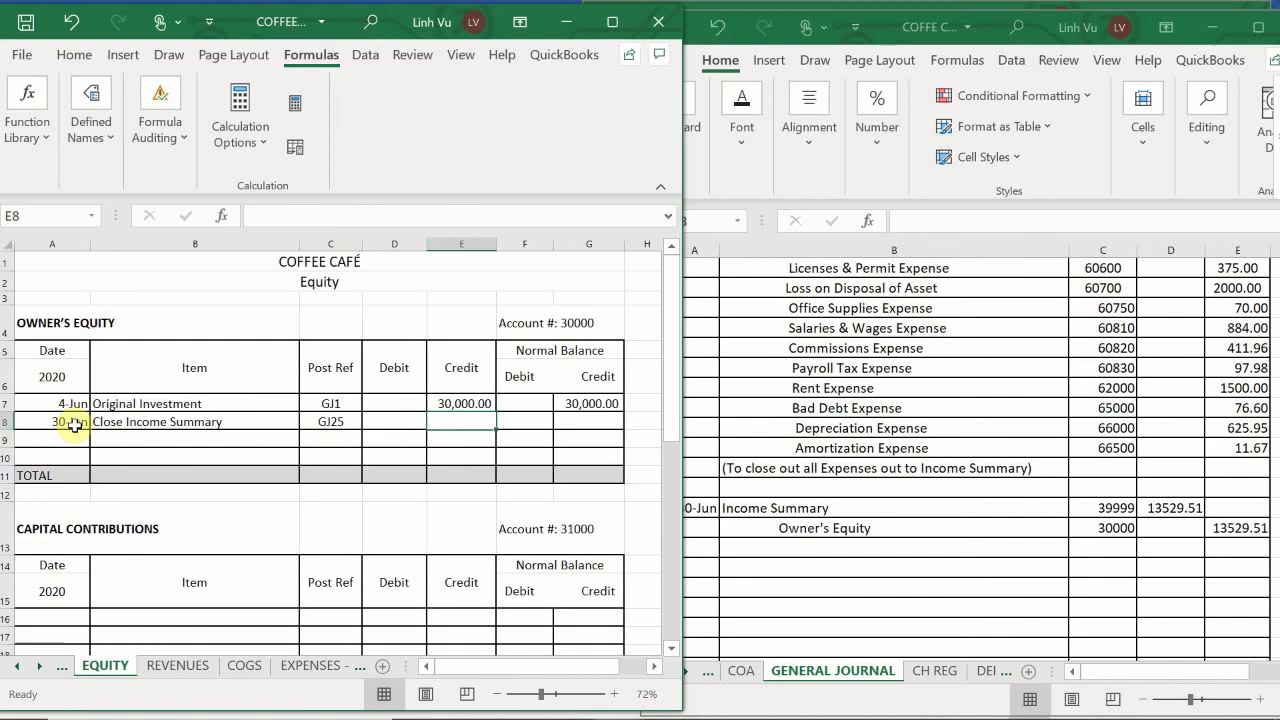
type("13,529")
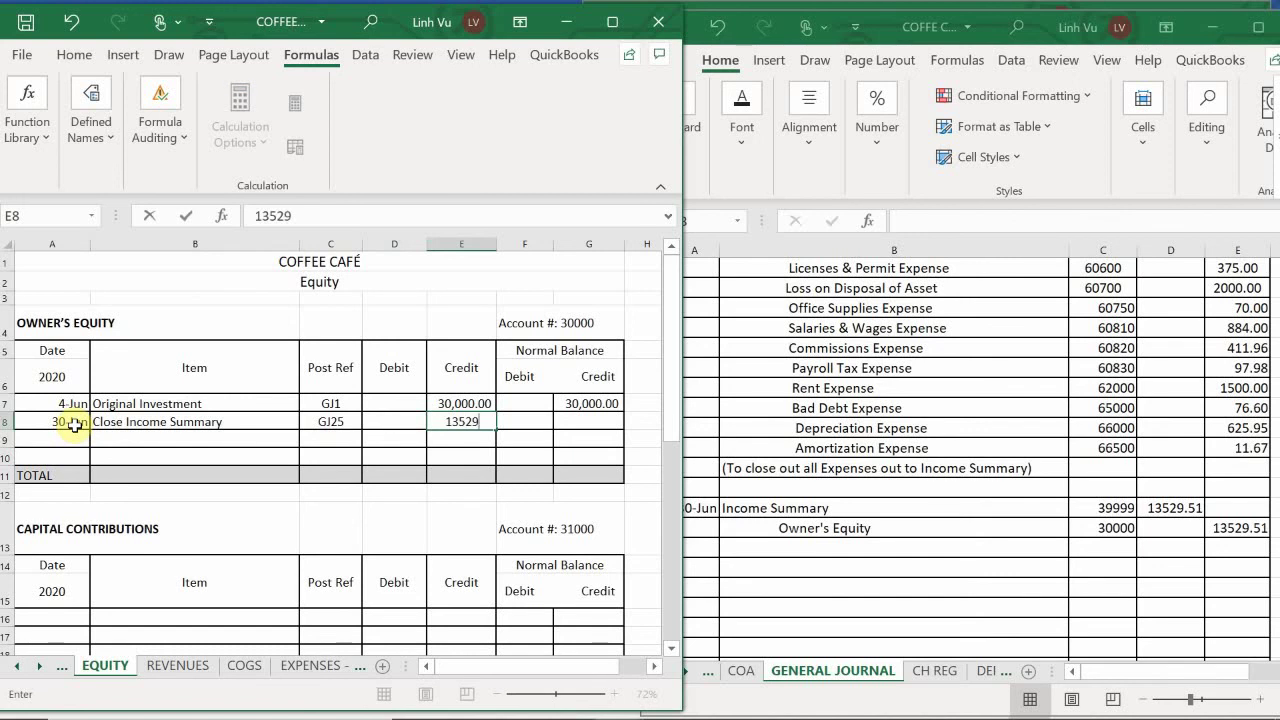
type(".51")
key("Return")
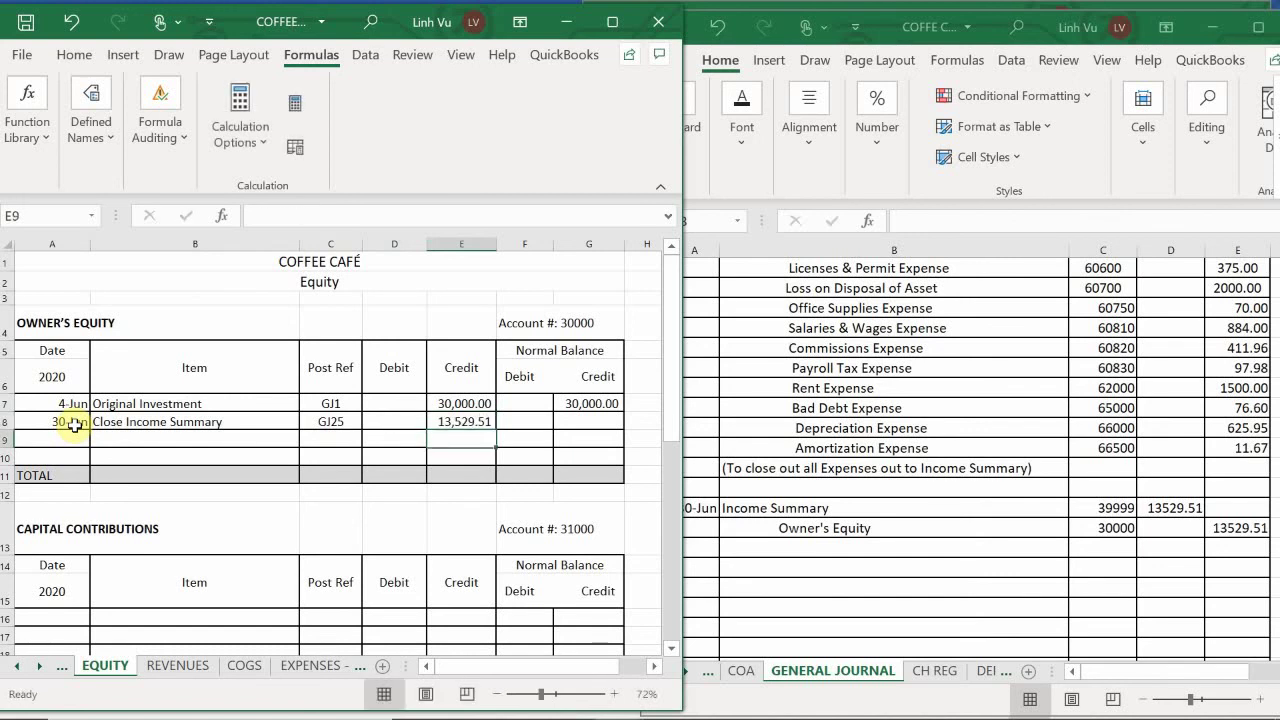
Calculate the Close Income Summary line's credit balance with a formula adding its credit to the previous balance and subtracting its debit
left_click(592, 421)
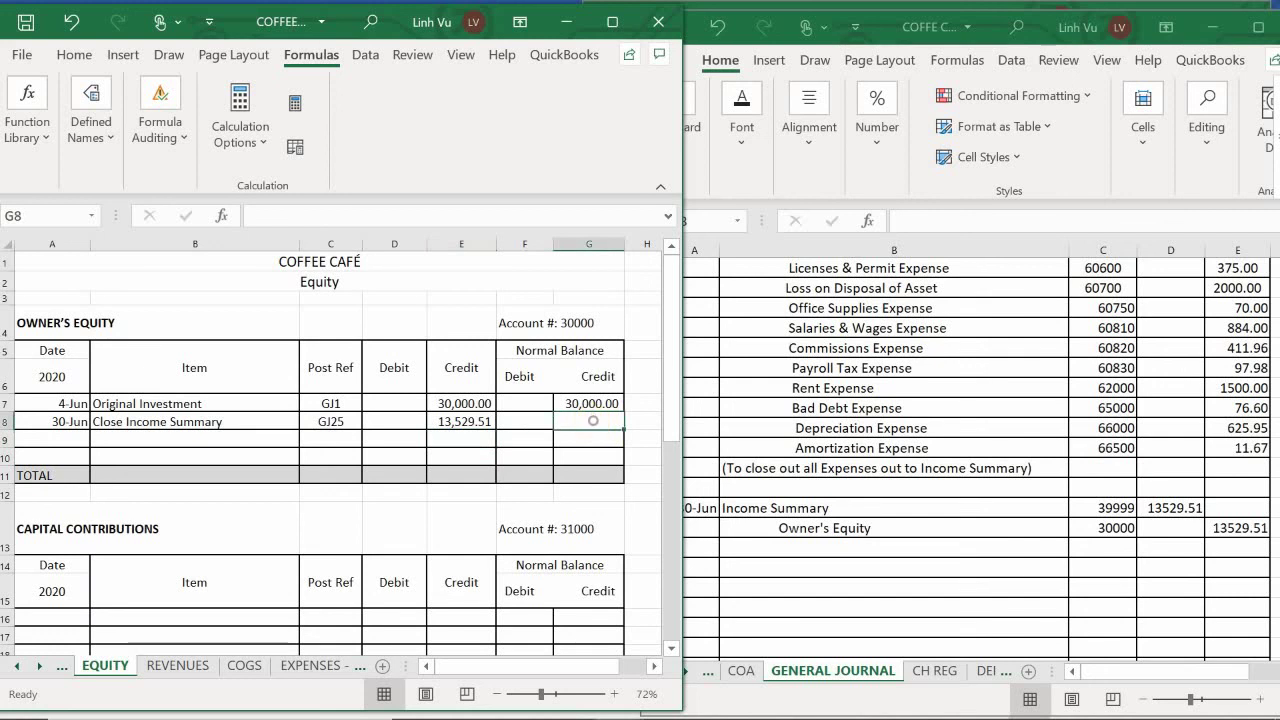
type("=")
key("Up")
type("+")
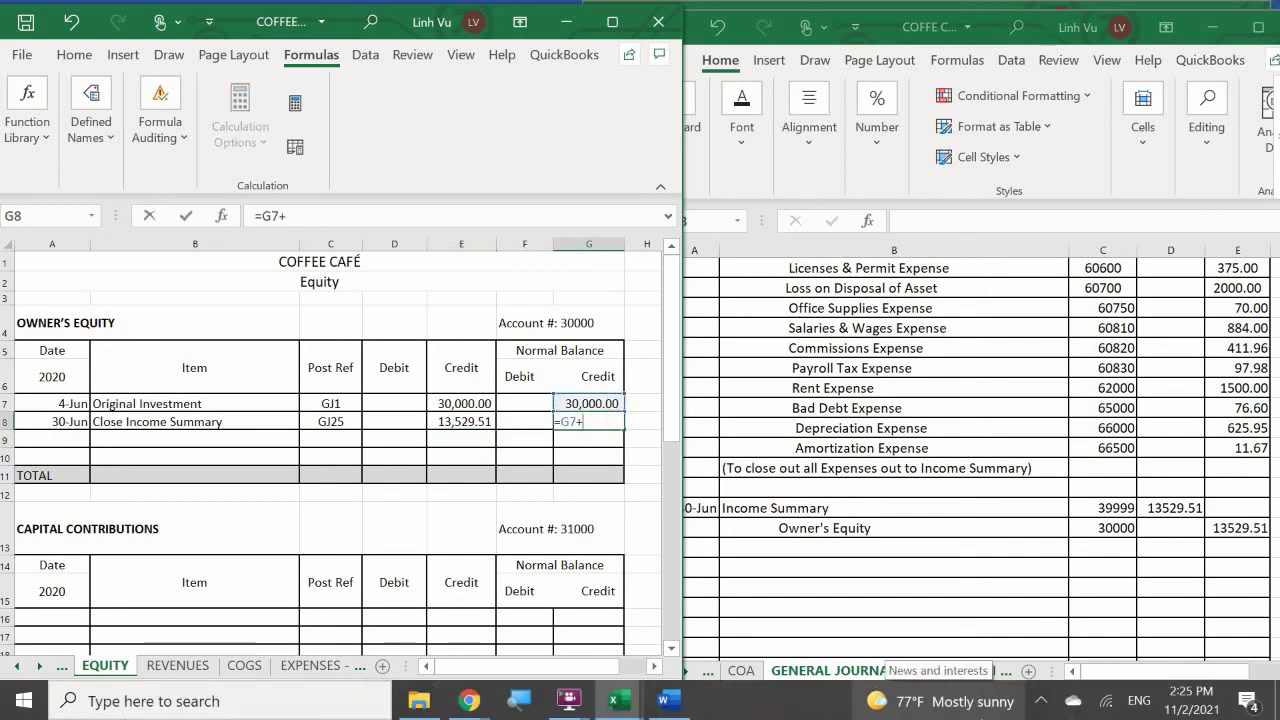
key("Left")
key("Left")
type("-")
key("Left")
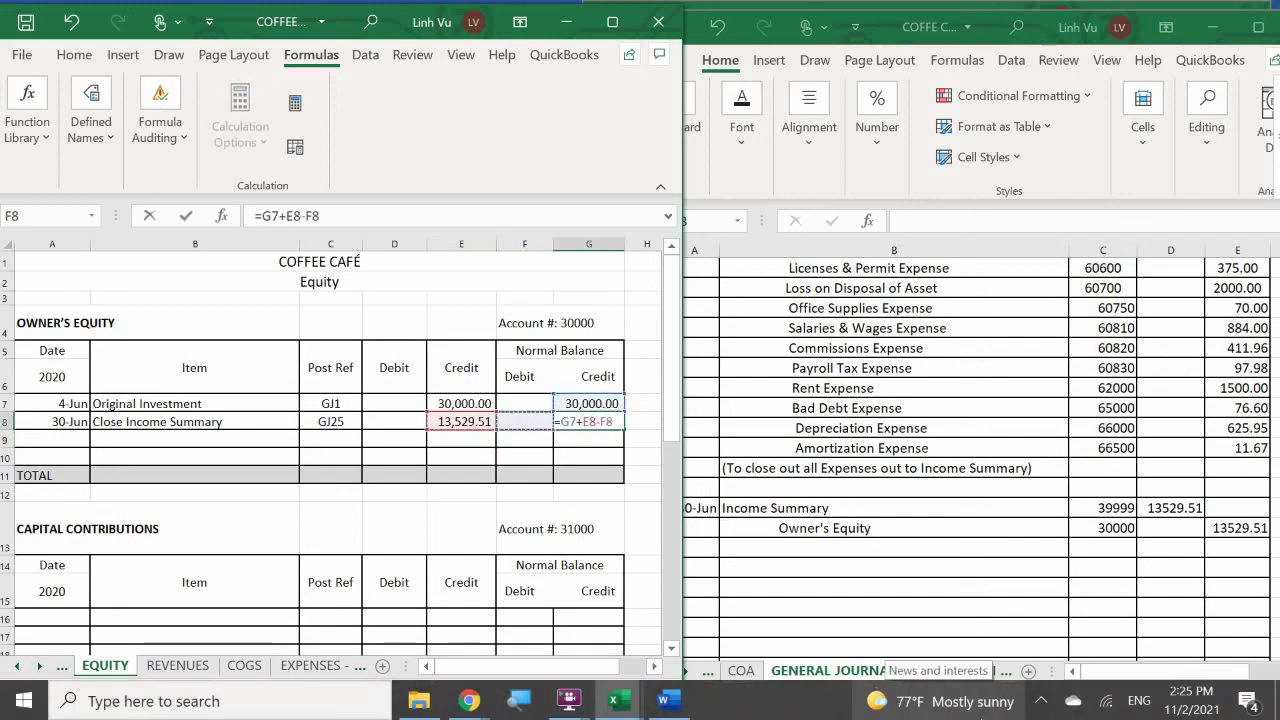
key("Left")
key("Left")
key("Return")
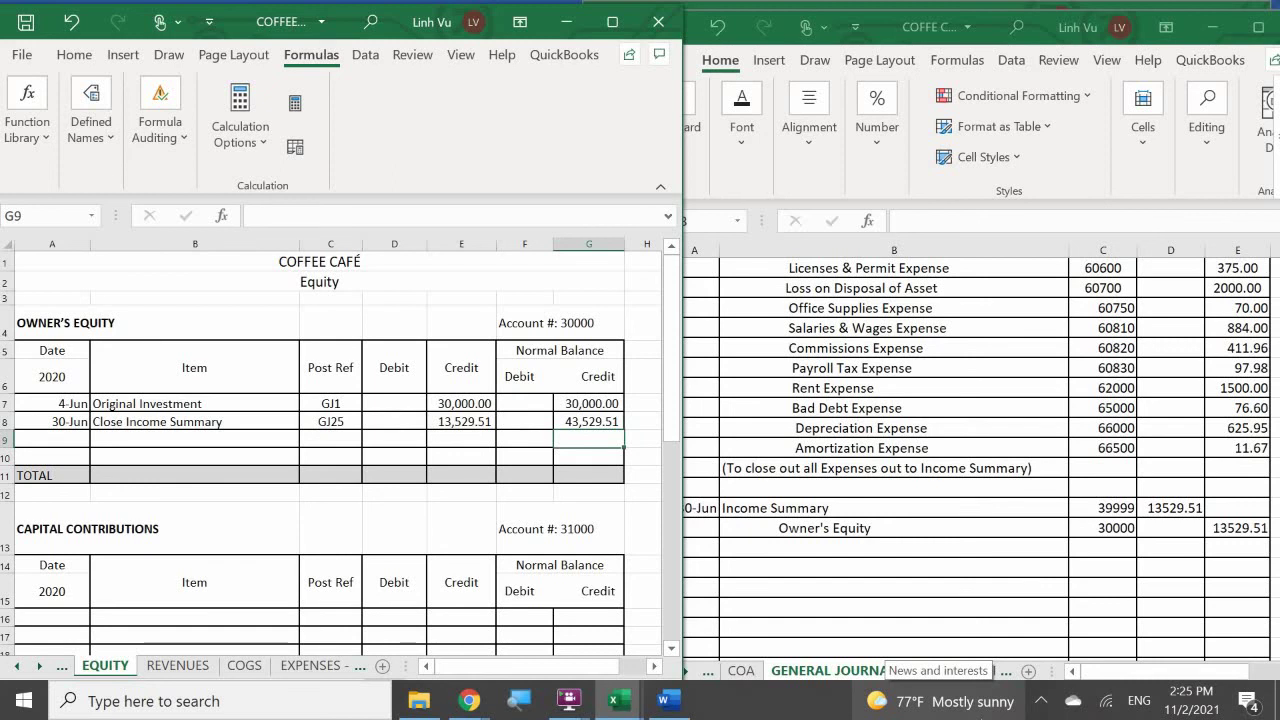
Add the explanation "(To close Income Summary to Equity)" directly below the Owner's Equity line of the June 30 general journal entry
left_click(793, 546)
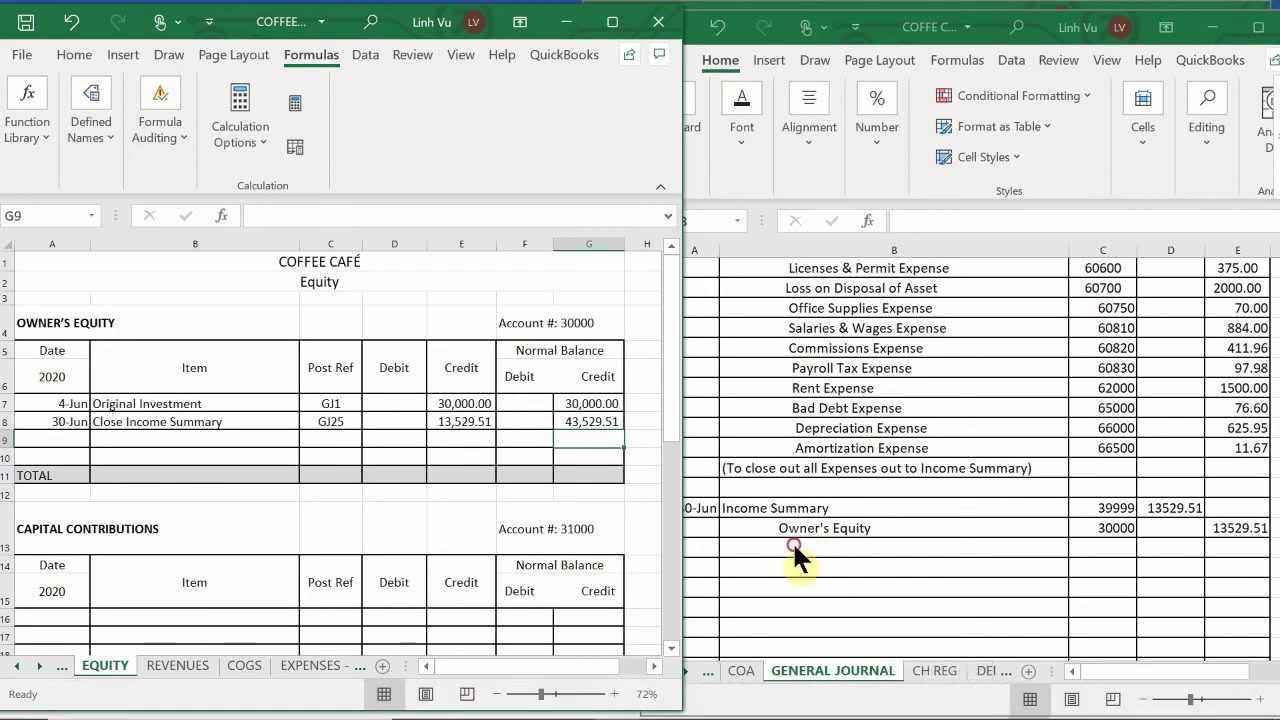
type("(")
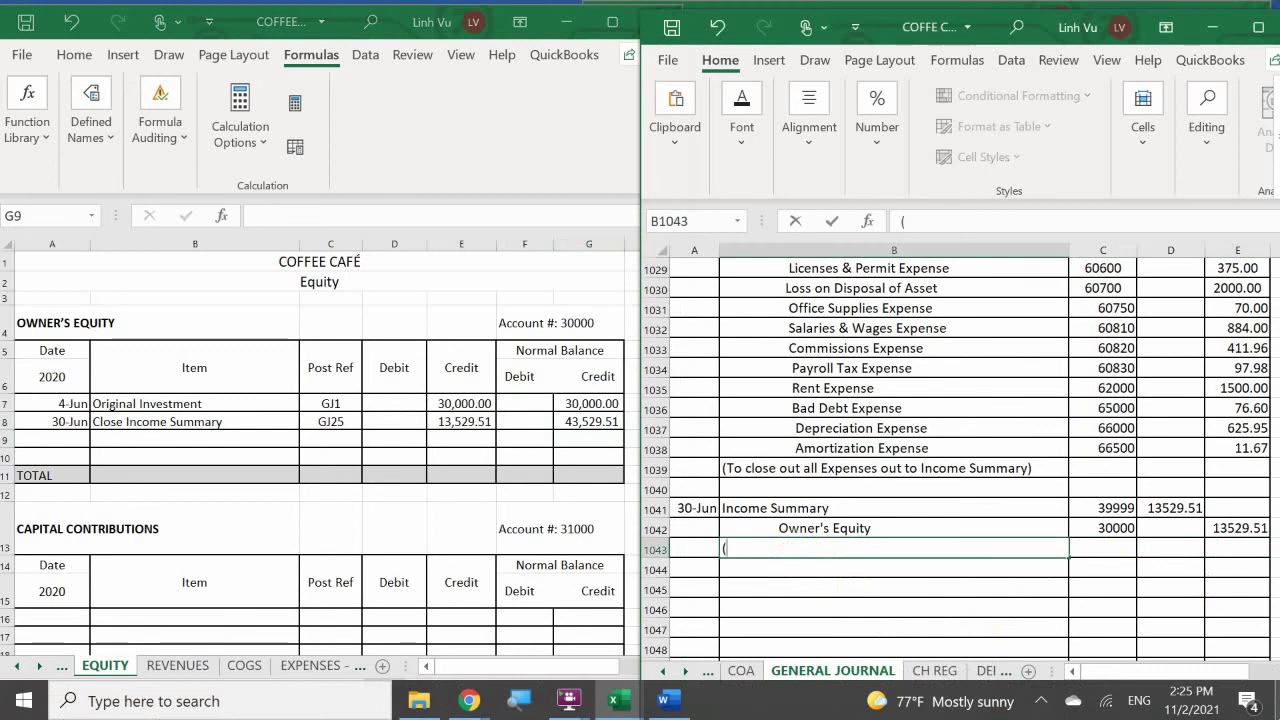
type("To clo")
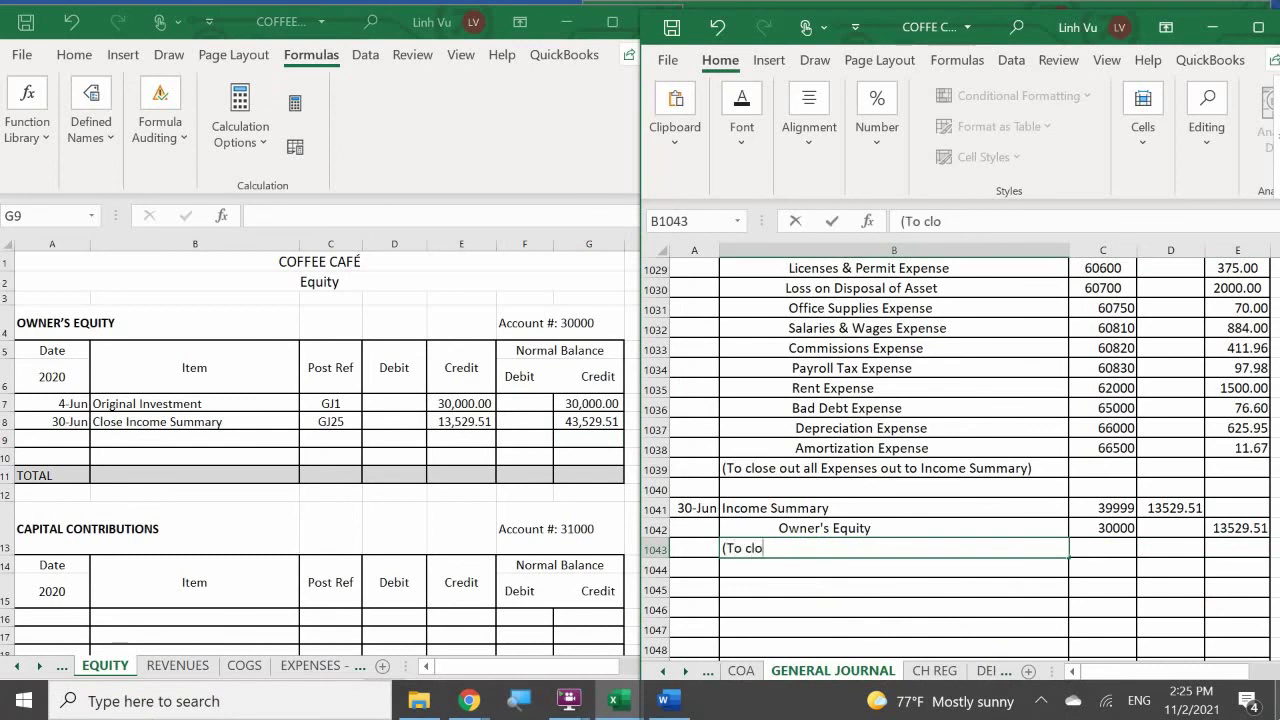
type("se Income Summary ")
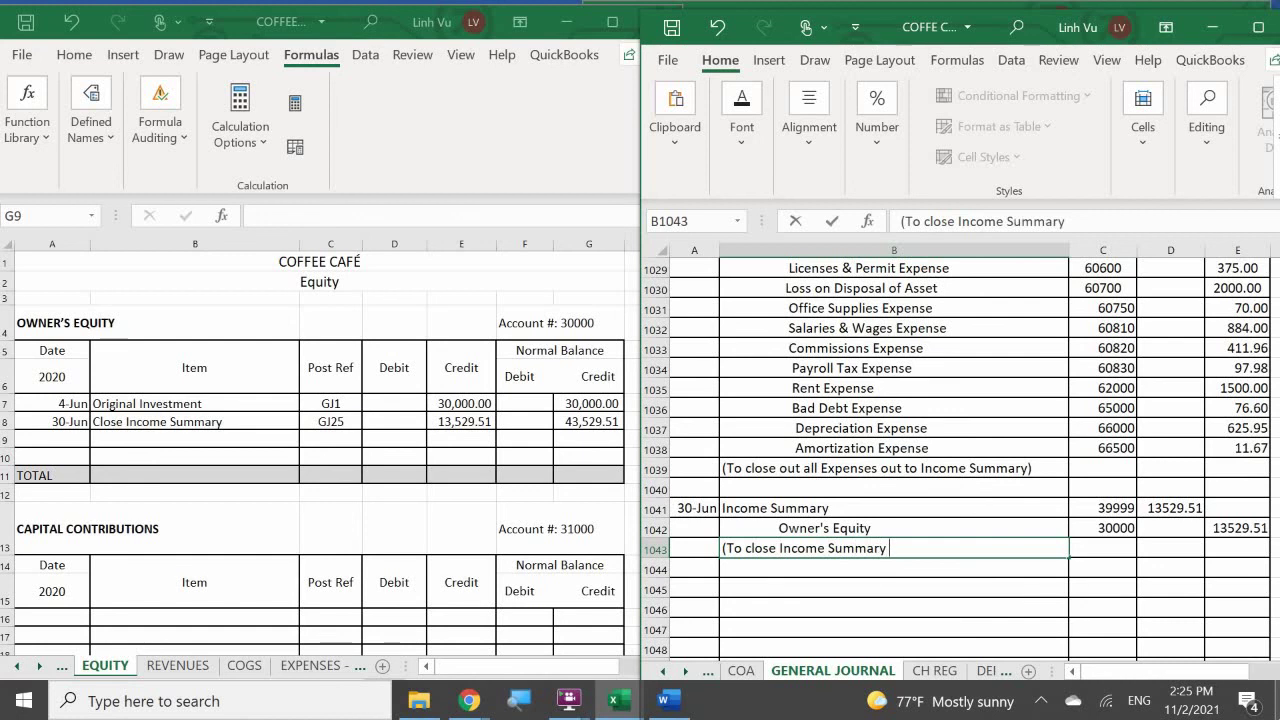
type("to Equity(")
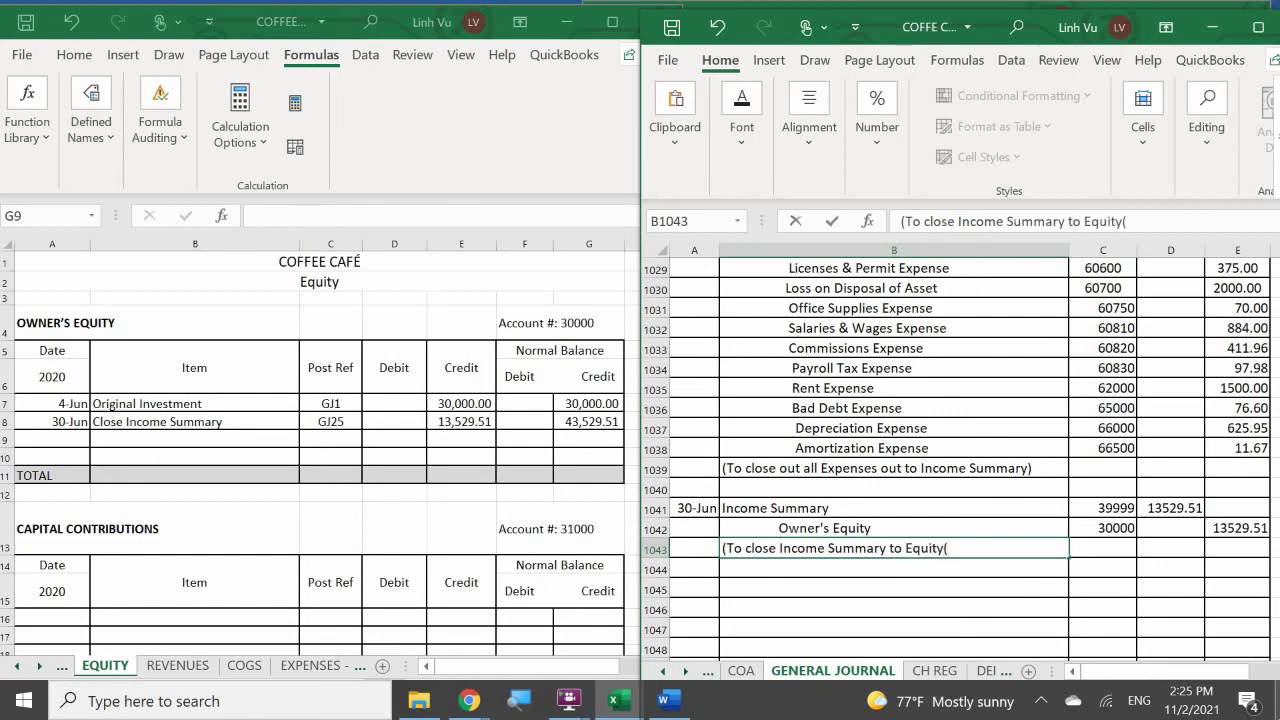
key("BackSpace")
type(")")
key("Return")
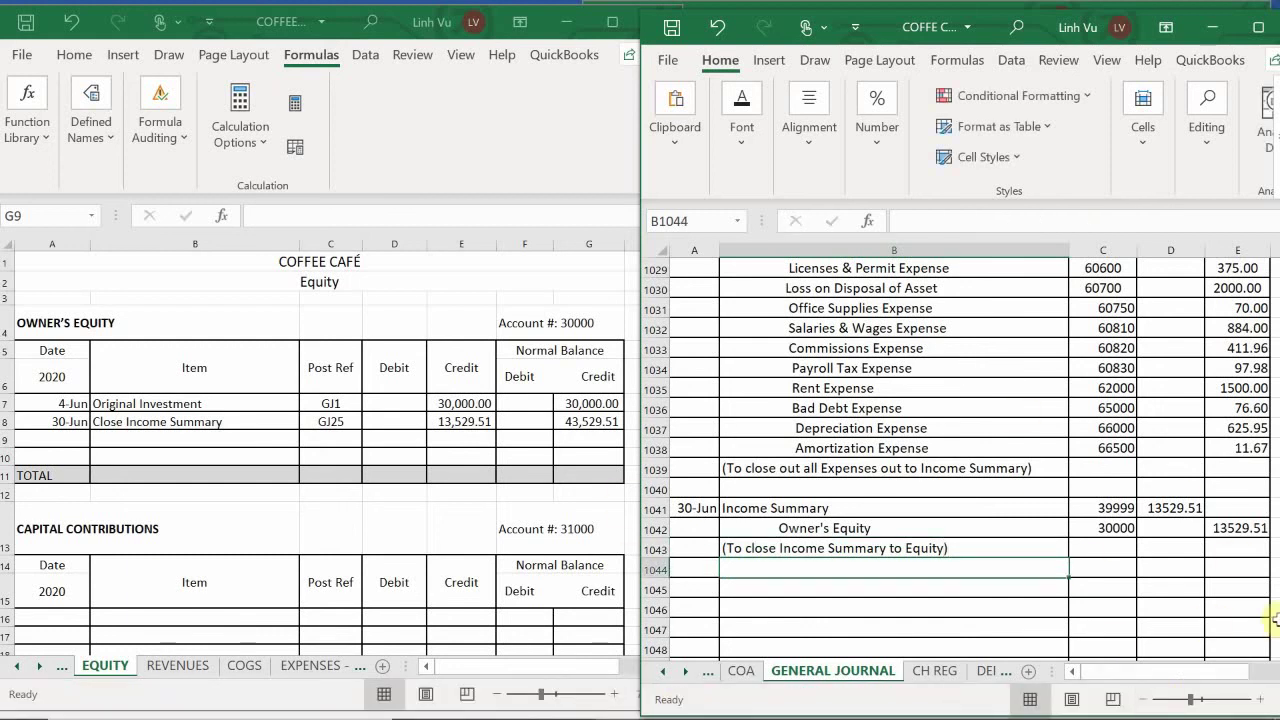
Date a new general journal entry 30-Jun, leaving one blank row below the Income Summary closing explanation
left_click(816, 488)
scroll(816, 488, "down", 1)
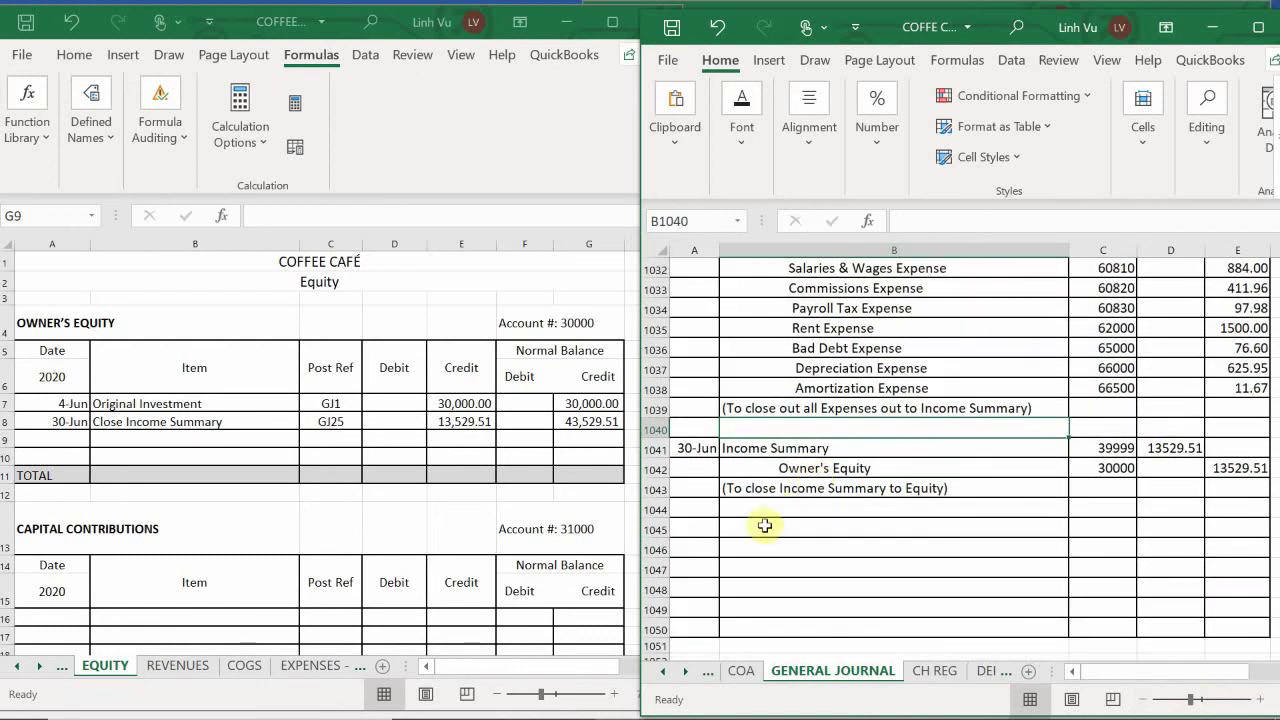
scroll(757, 508, "down", 1)
scroll(737, 429, "up", 1)
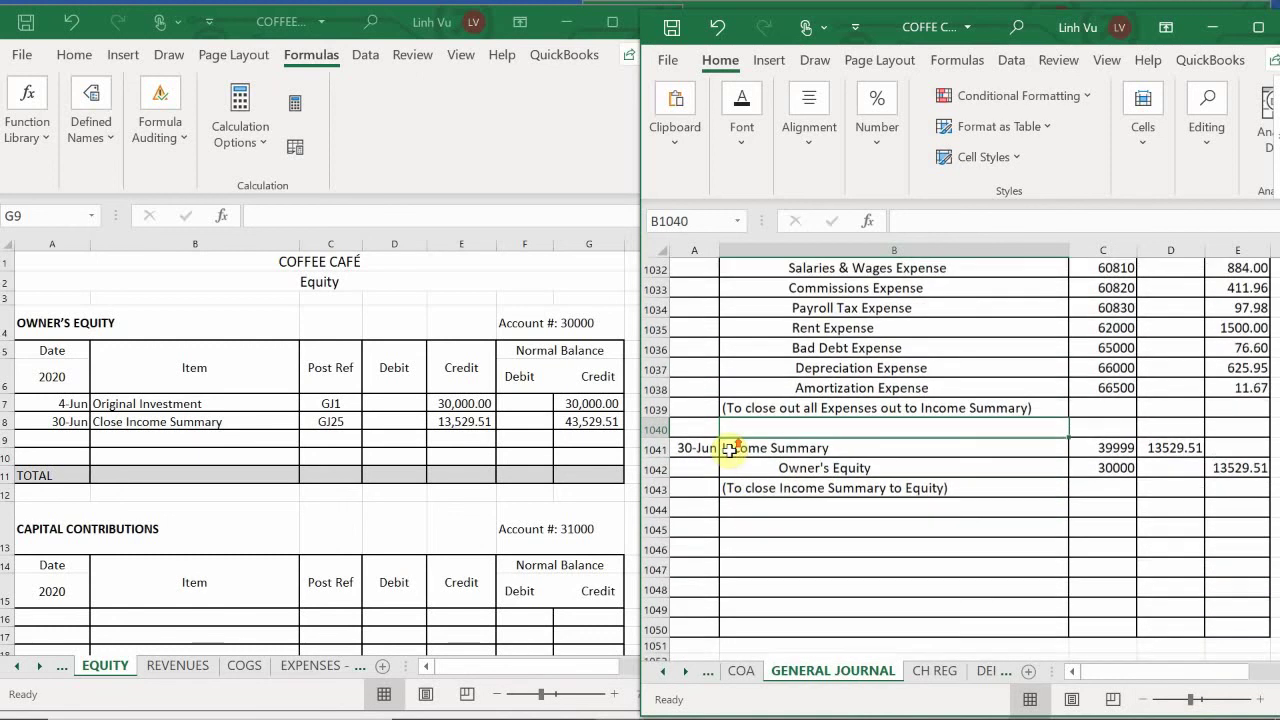
left_click(708, 529)
type("30-Jun")
key("Return")
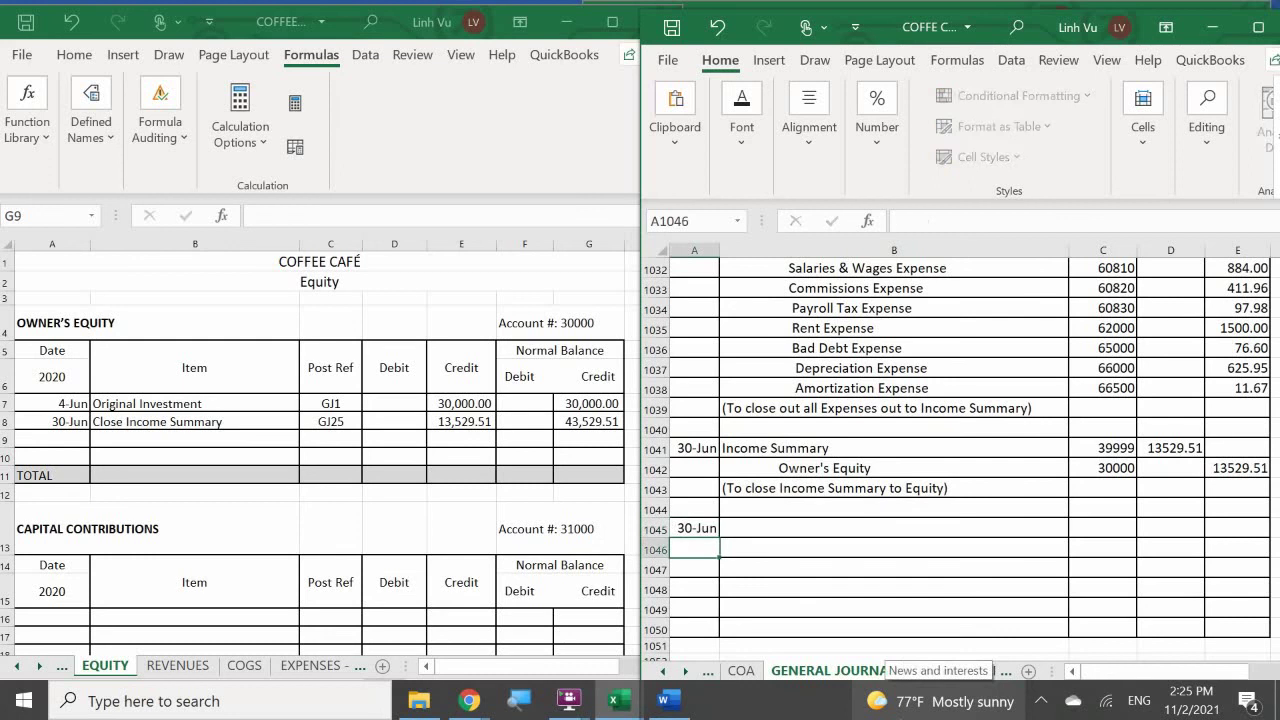
Enter Owner's Withdraw as the indented credit account on the row below the new entry's date, after checking its ledger
left_click(742, 536)
scroll(747, 535, "down", 1)
left_click(509, 479)
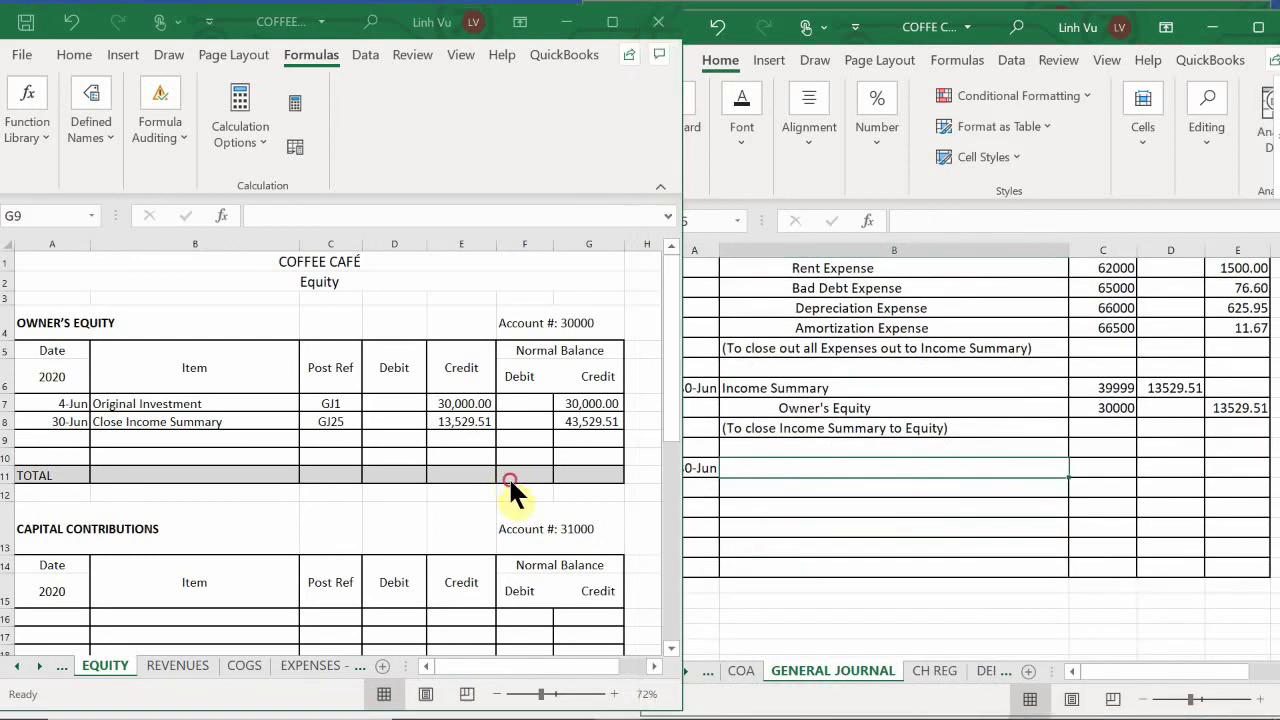
scroll(505, 485, "down", 5)
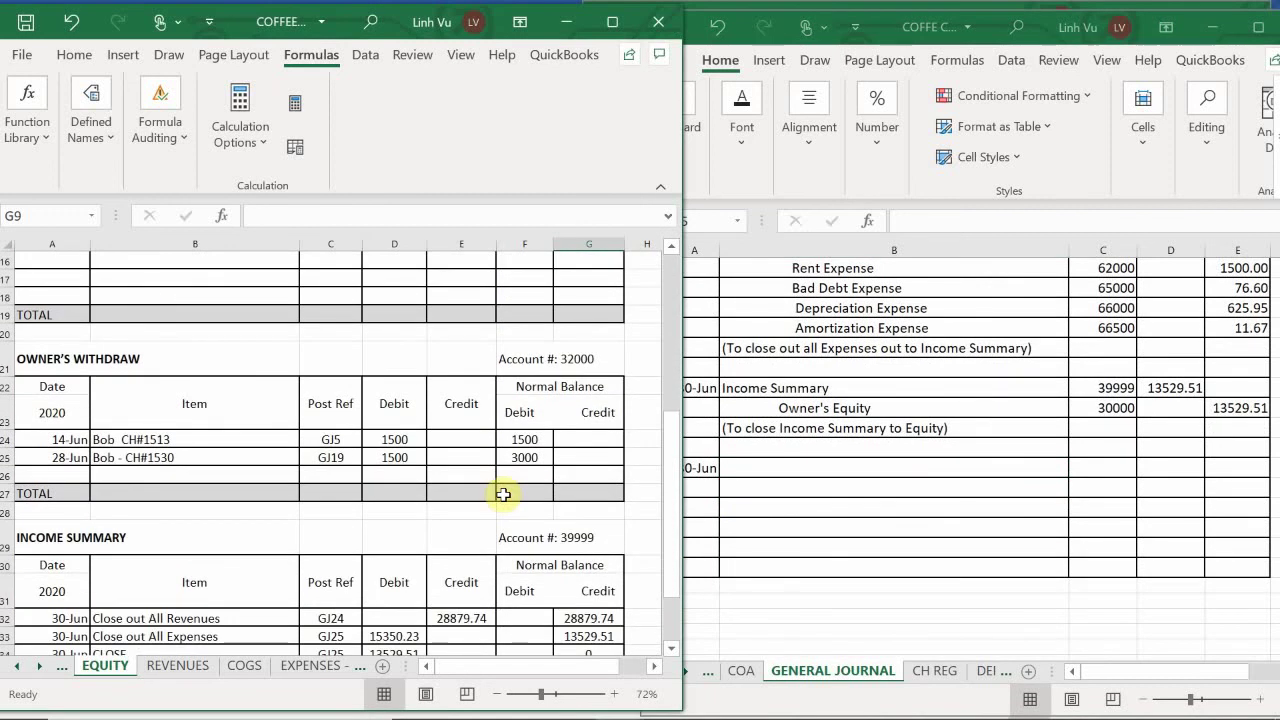
left_click(760, 462)
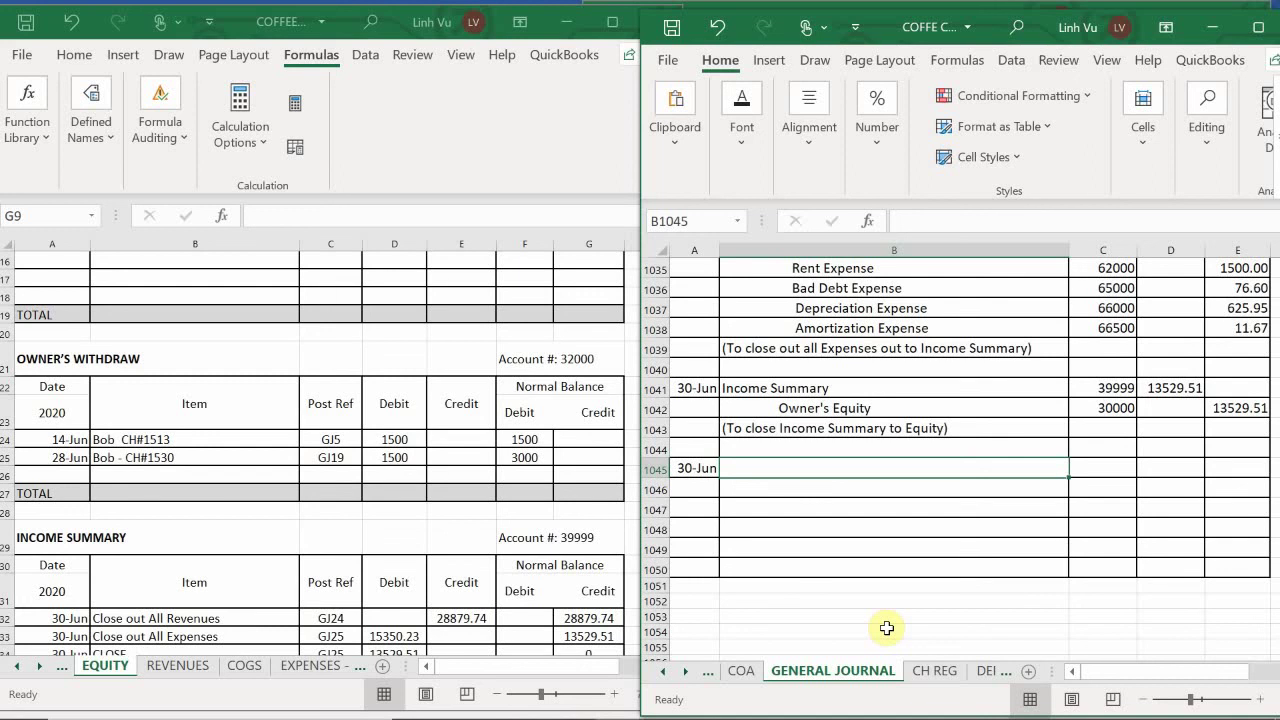
key("Down")
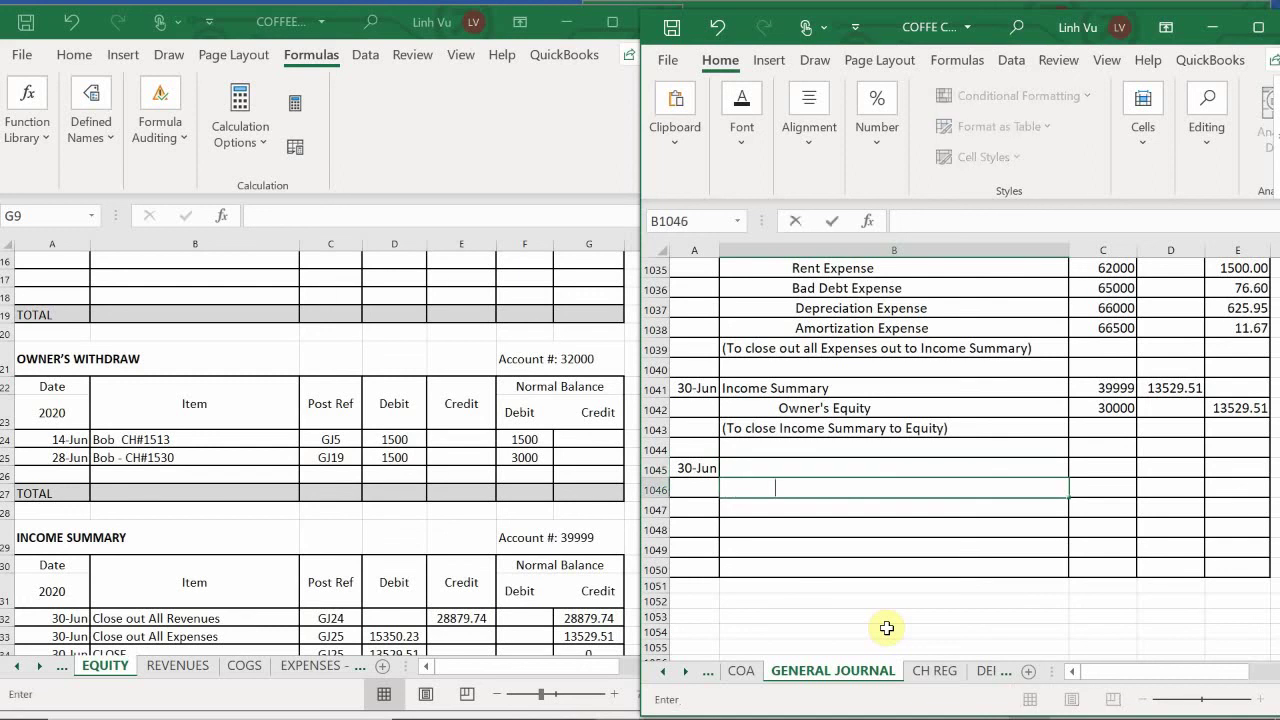
type("P")
key("BackSpace")
type("Owner's Wi")
key("BackSpace")
key("BackSpace")
type("Wi")
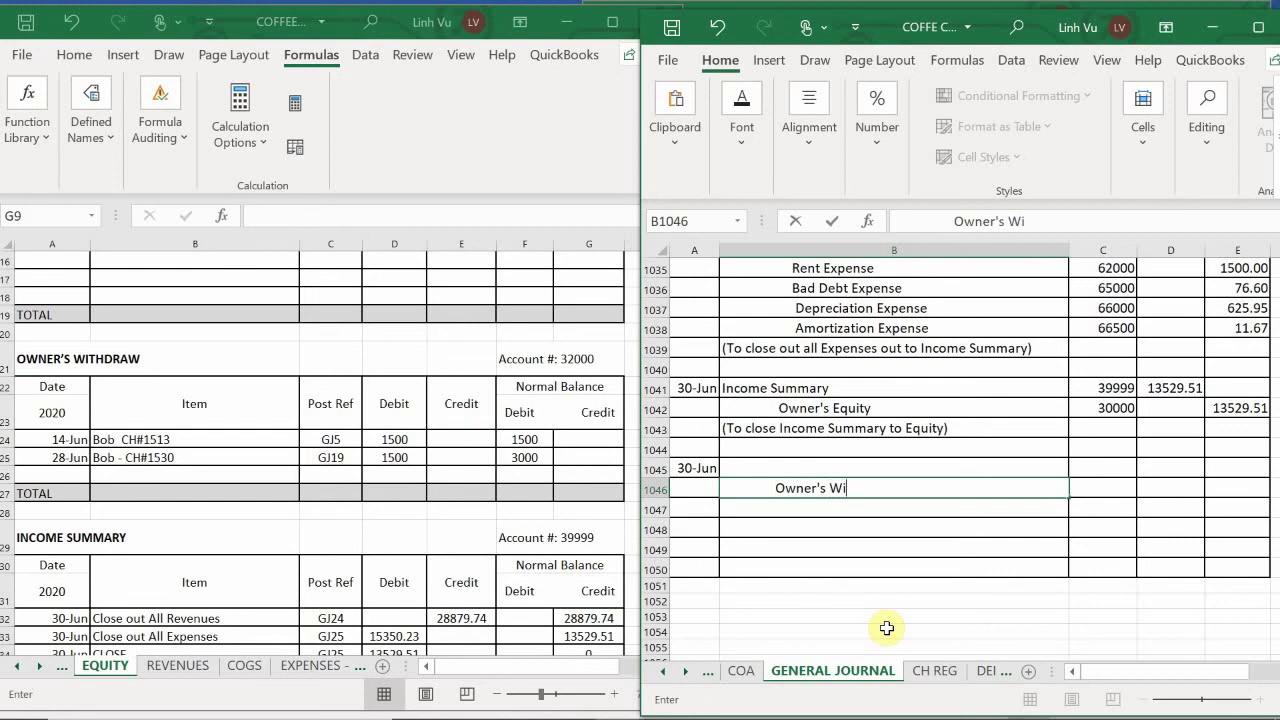
type("thdraw")
key("Tab")
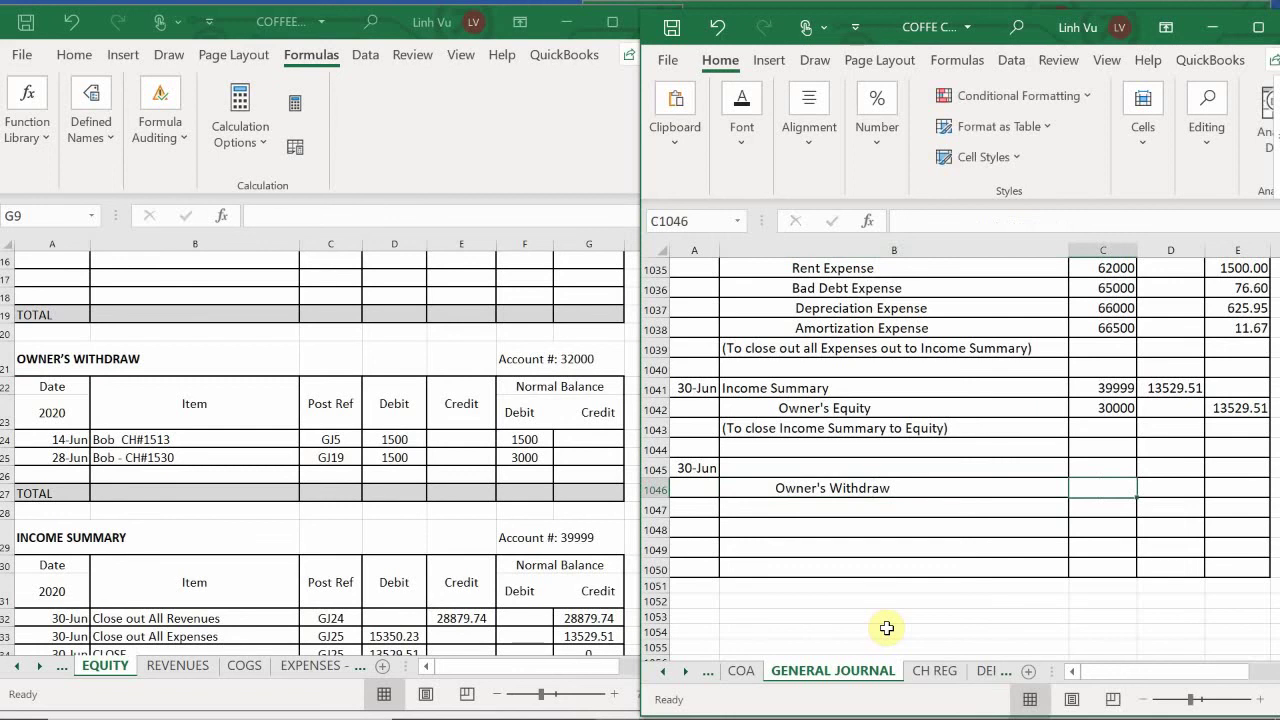
Fill in post reference 32000 and a credit of 3000 on the Owner's Withdraw journal line
type("32000")
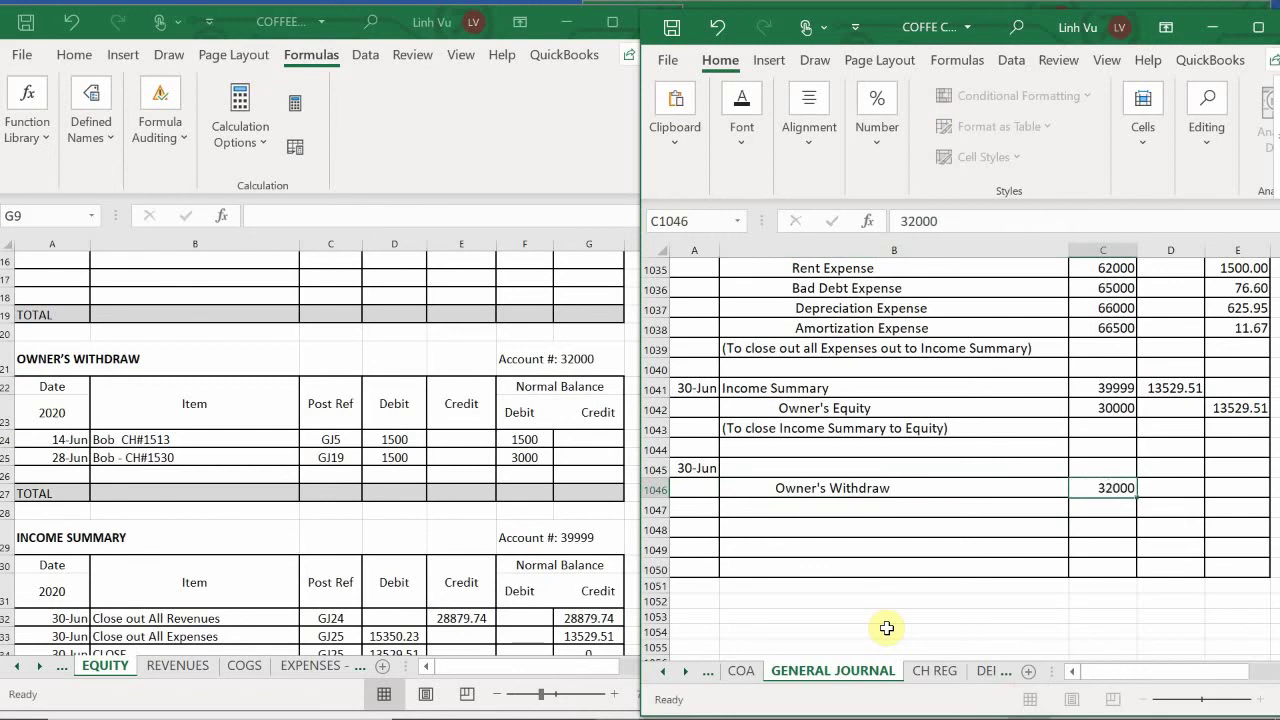
key("Return")
key("Right")
key("Up")
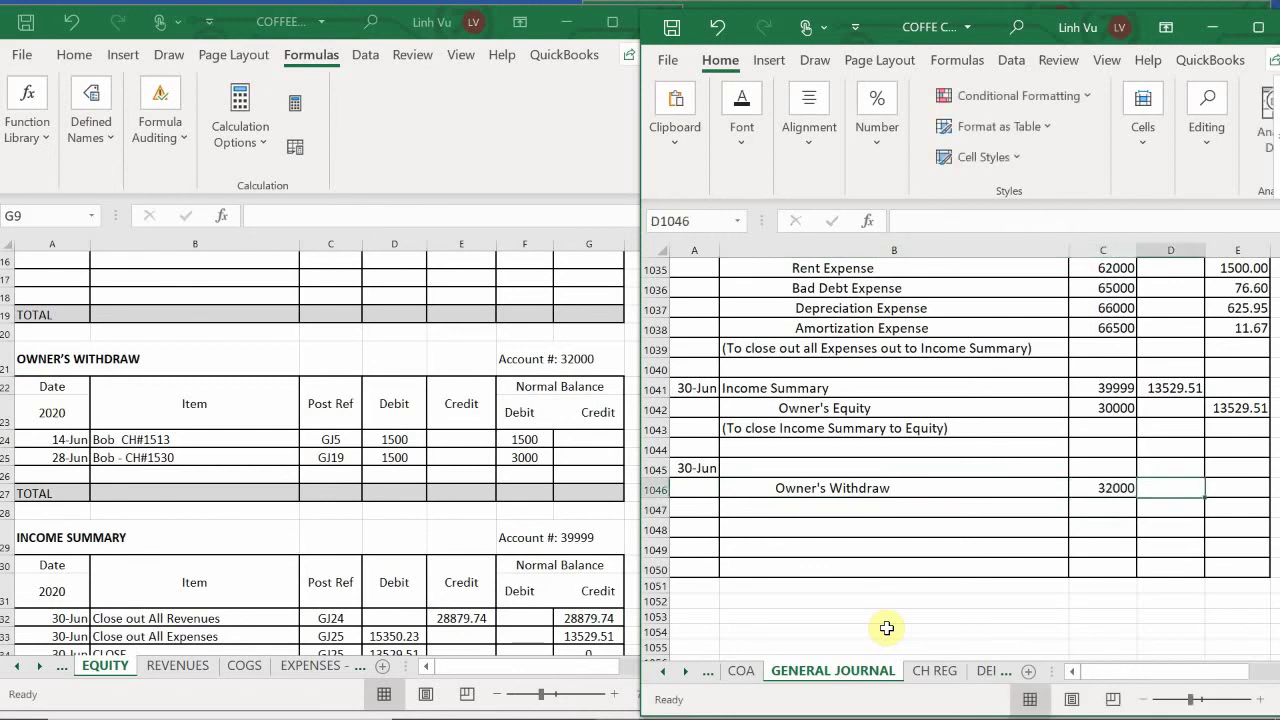
key("Right")
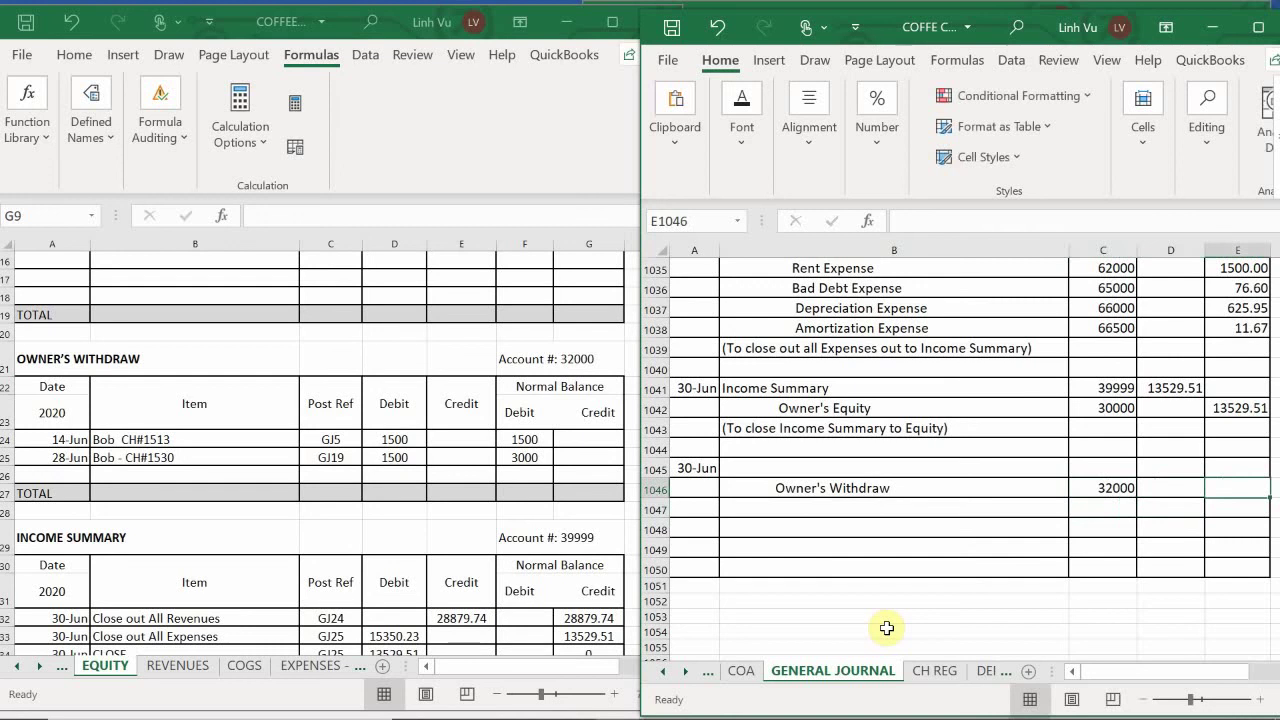
type("30")
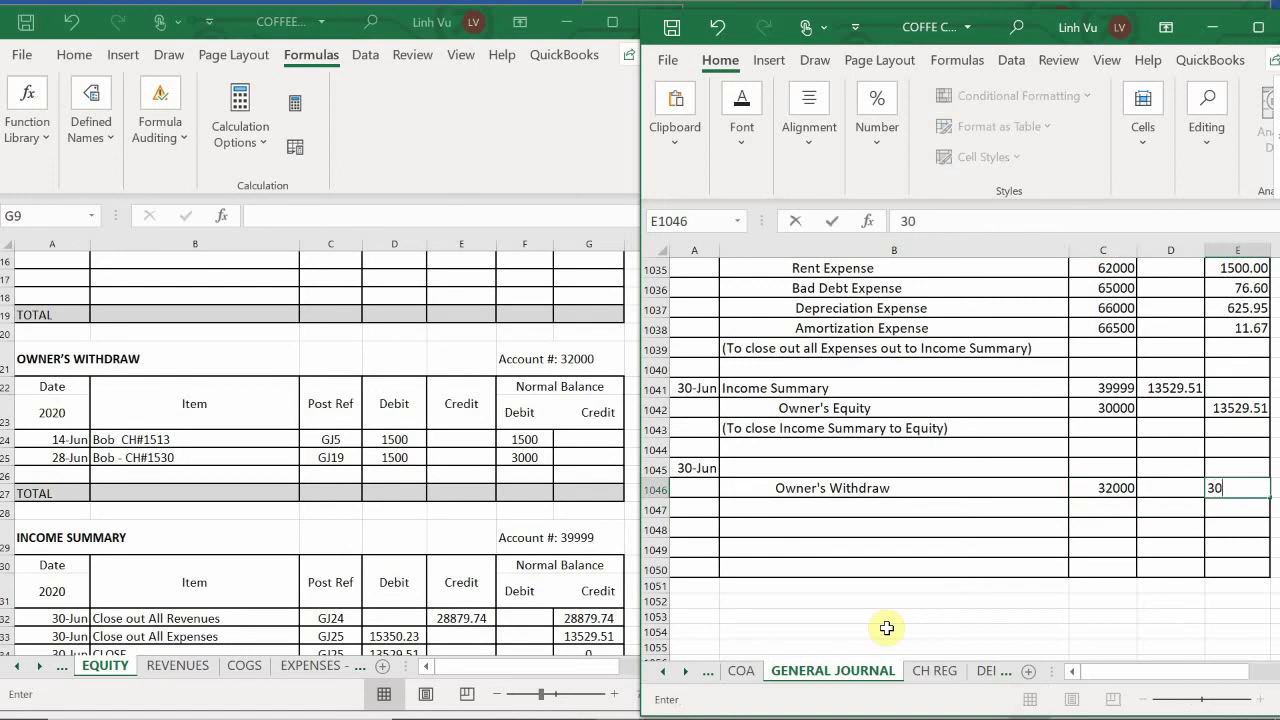
type("00")
key("Return")
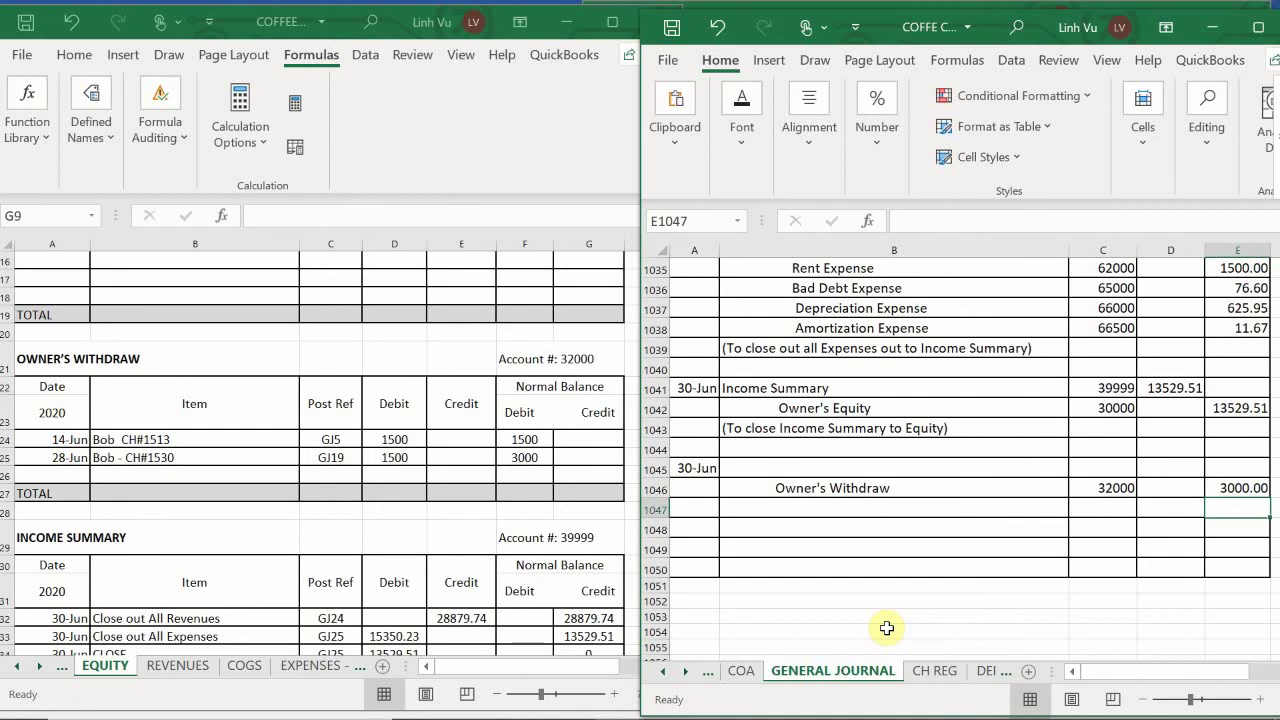
Enter Owner's Equity as the debit account on the dated row above Owner's Withdraw
left_click(752, 471)
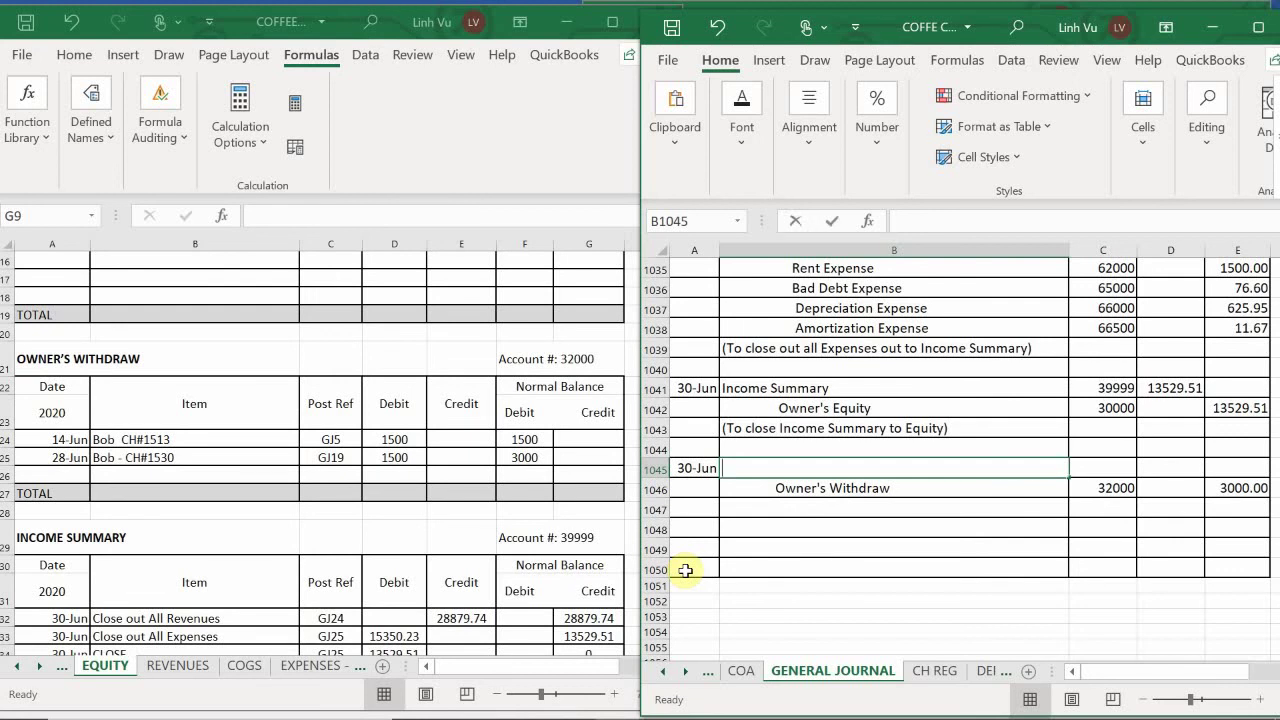
type("Owner's O")
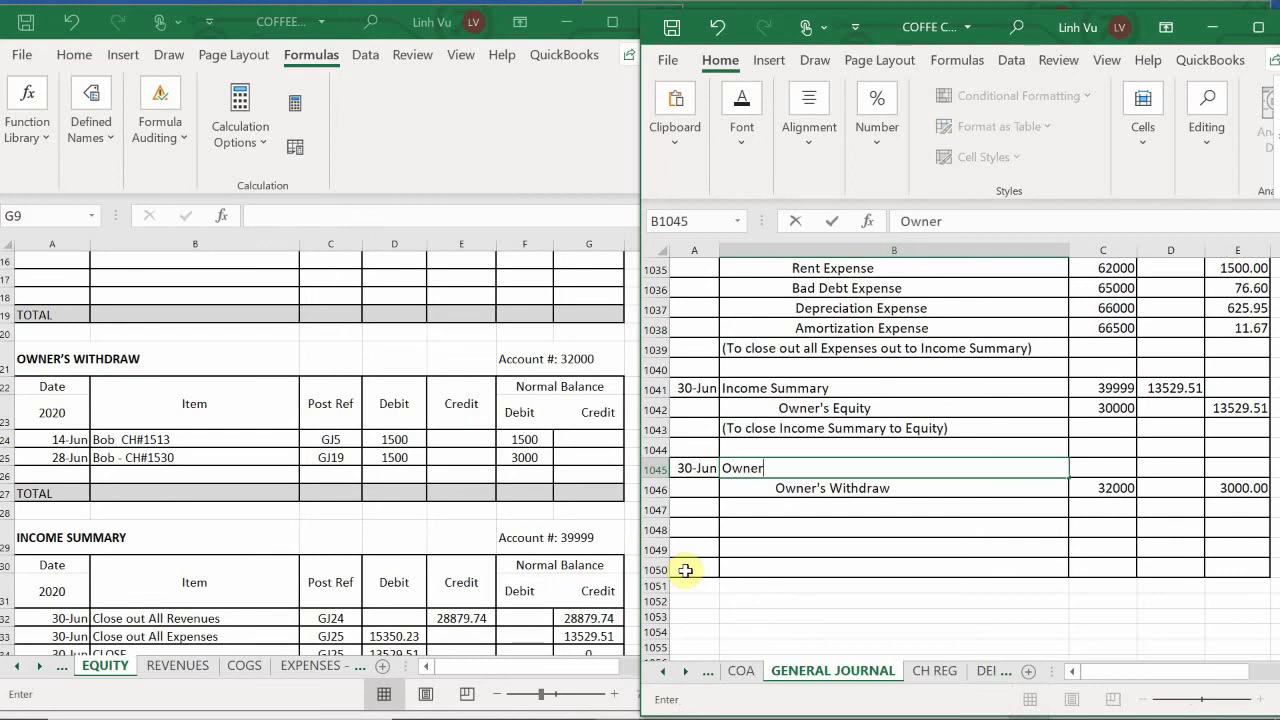
key("BackSpace")
type("Equity")
key("Tab")
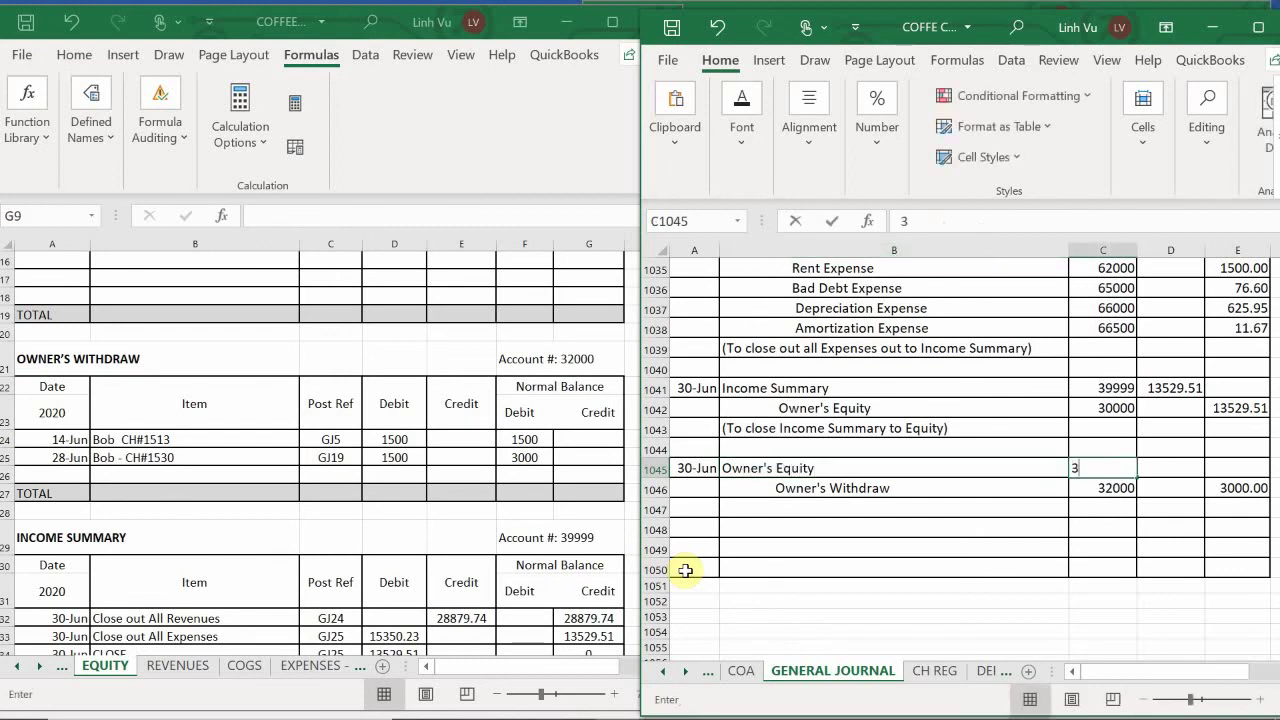
Fill in post reference 30000 and a debit of 3000 on the new Owner's Equity journal line
type("30000")
key("Return")
key("Right")
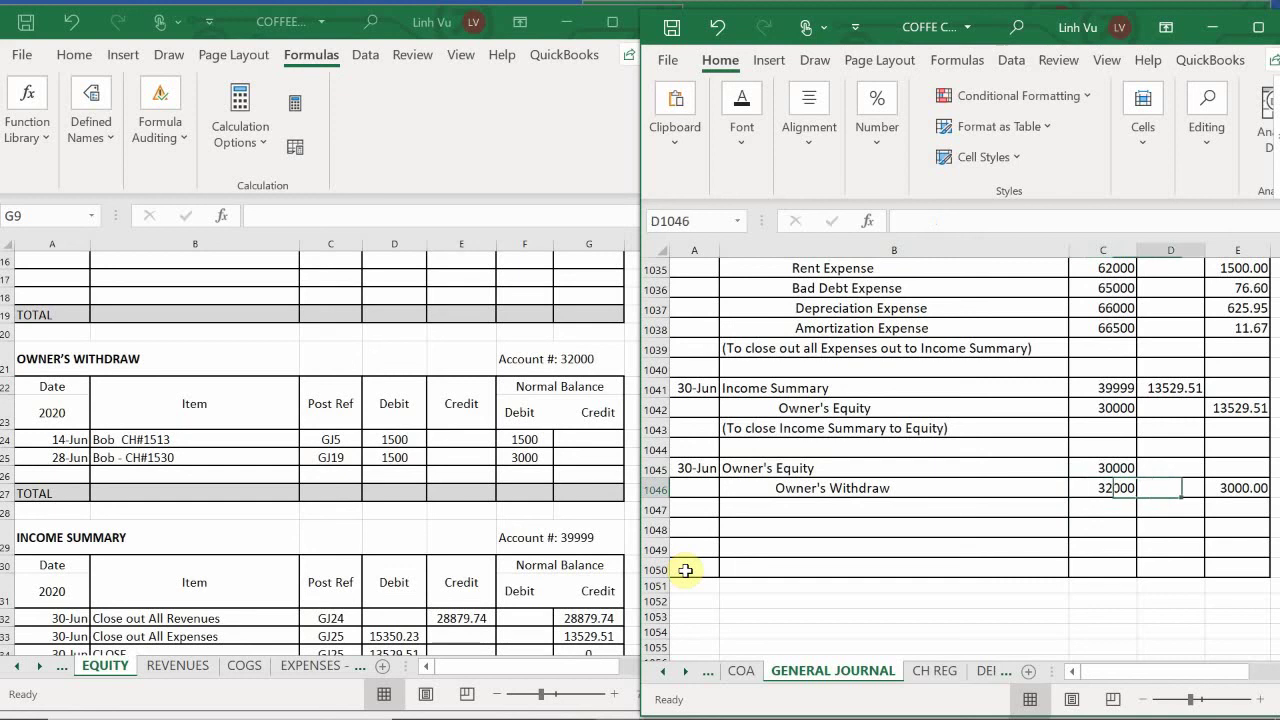
key("Up")
type("3000")
key("Return")
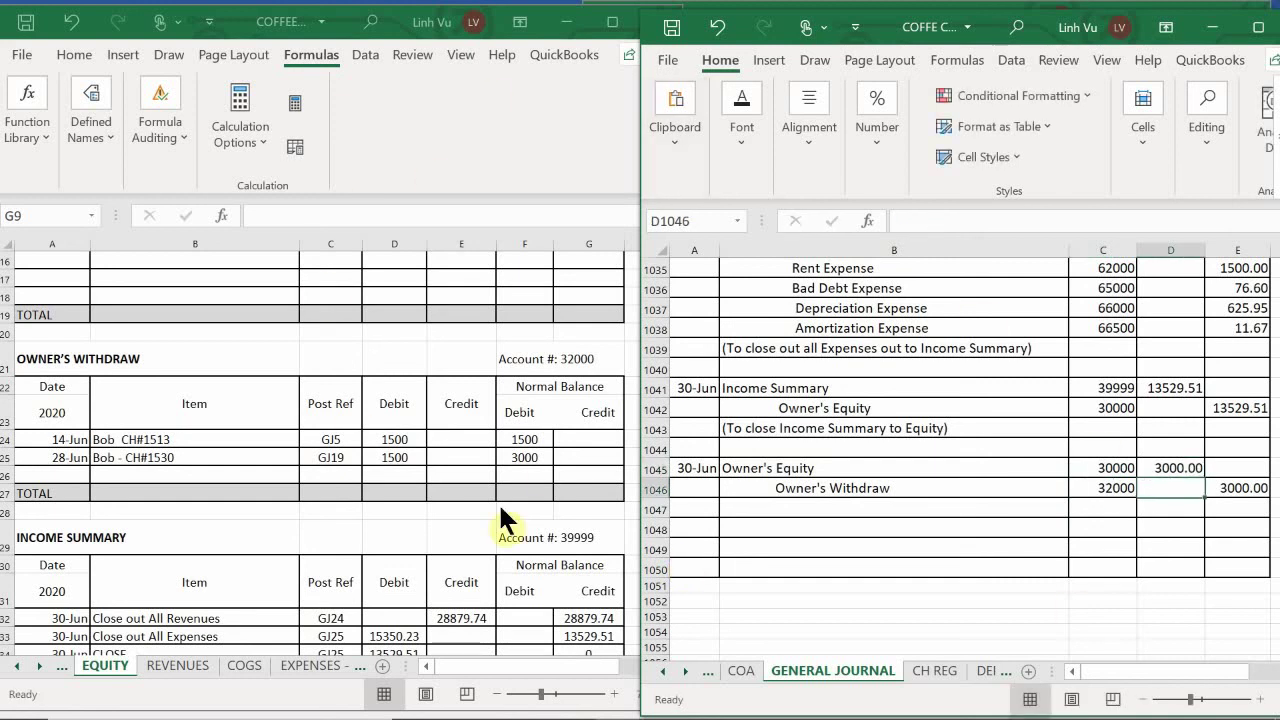
Add the explanation "(To Close out Owner's Withdraw)" directly below the Owner's Withdraw journal line
left_click(759, 510)
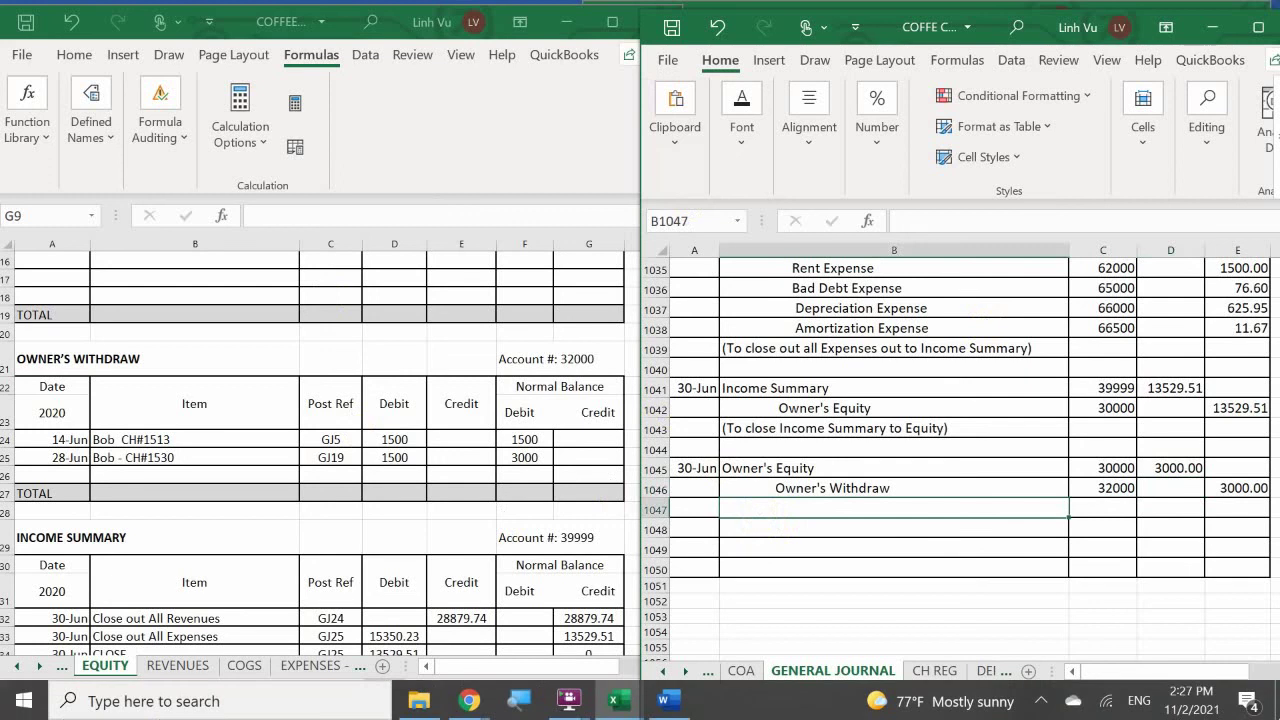
type("(C")
key("BackSpace")
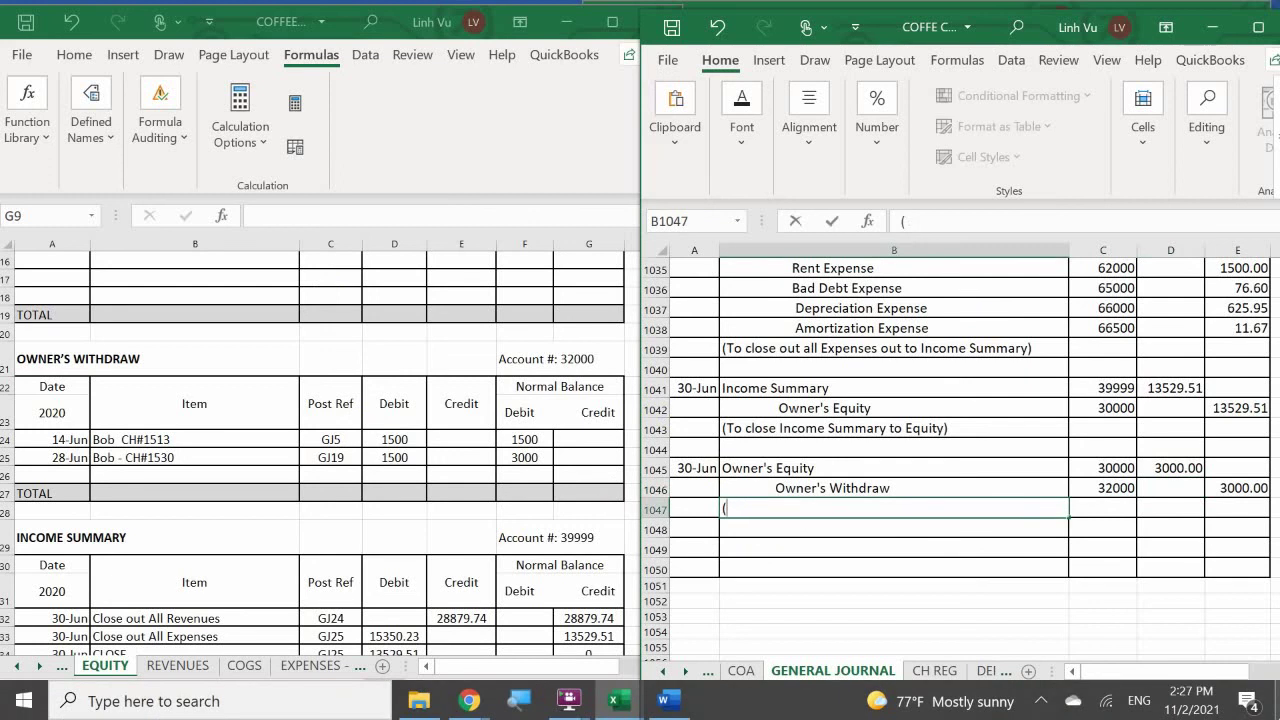
type("tp C")
key("BackSpace")
key("BackSpace")
key("BackSpace")
key("BackSpace")
type("To Close out")
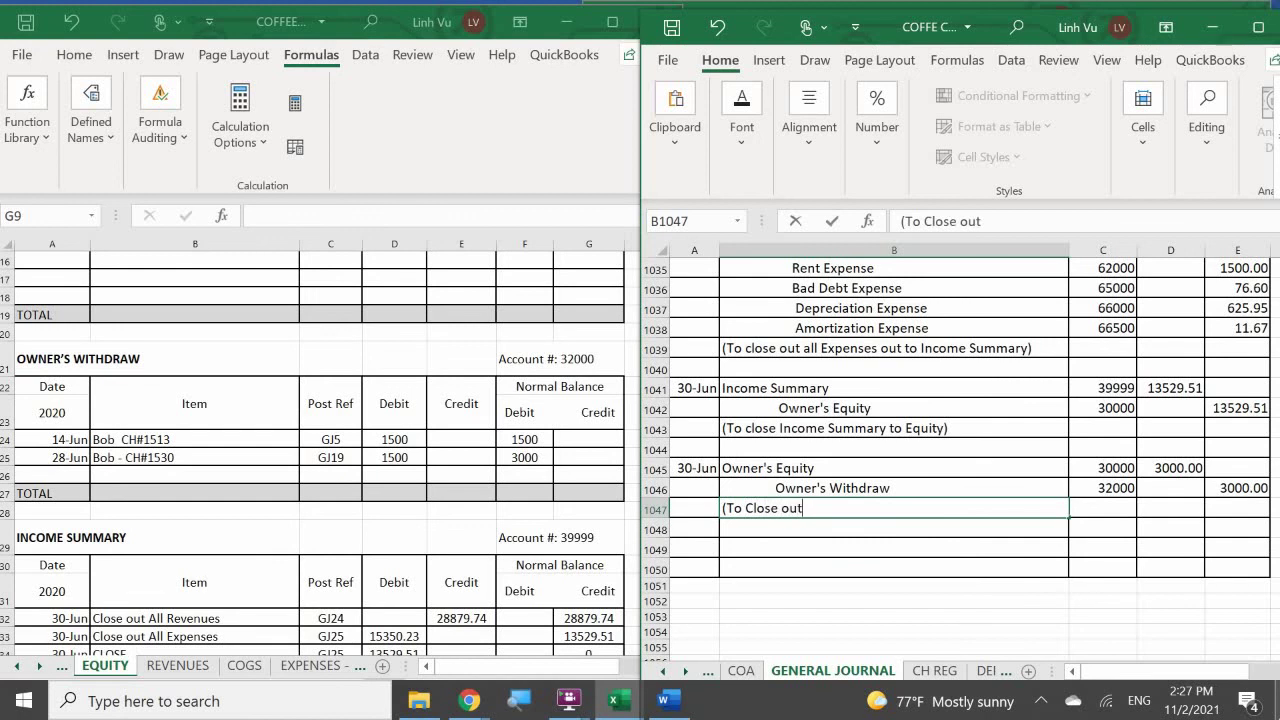
type(" Owner's Wit")
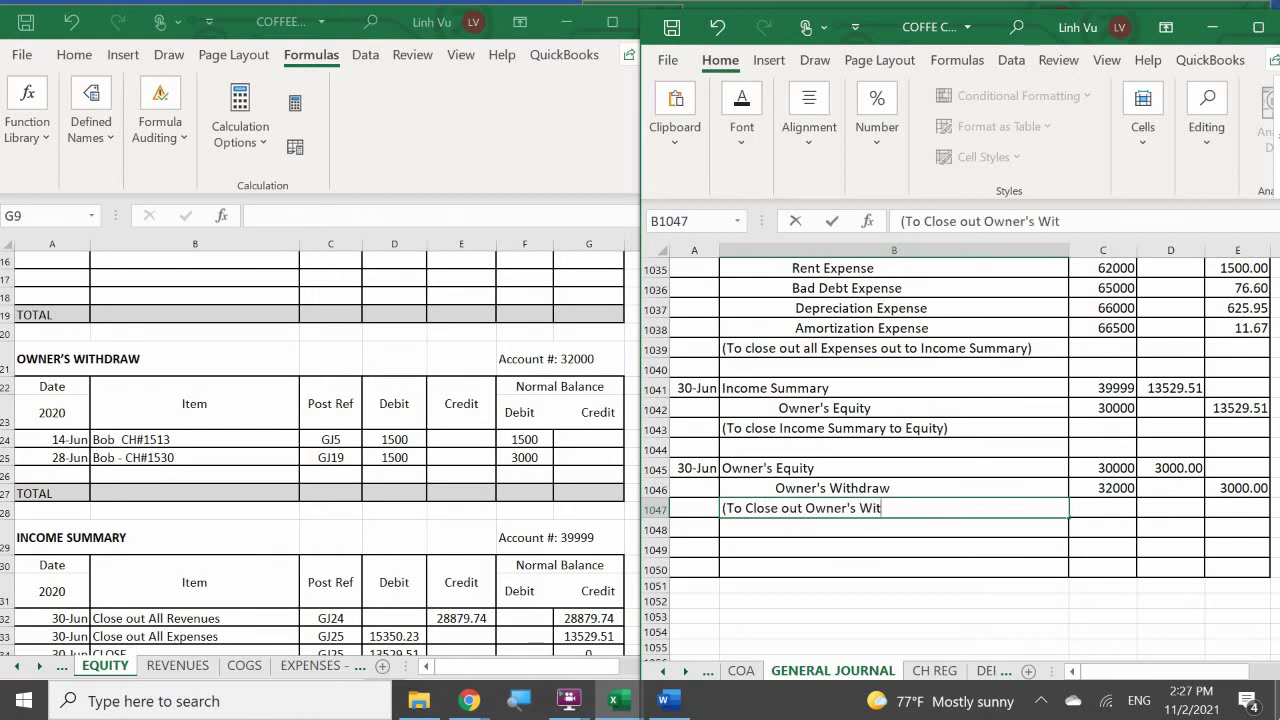
type("hdraw)")
key("Return")
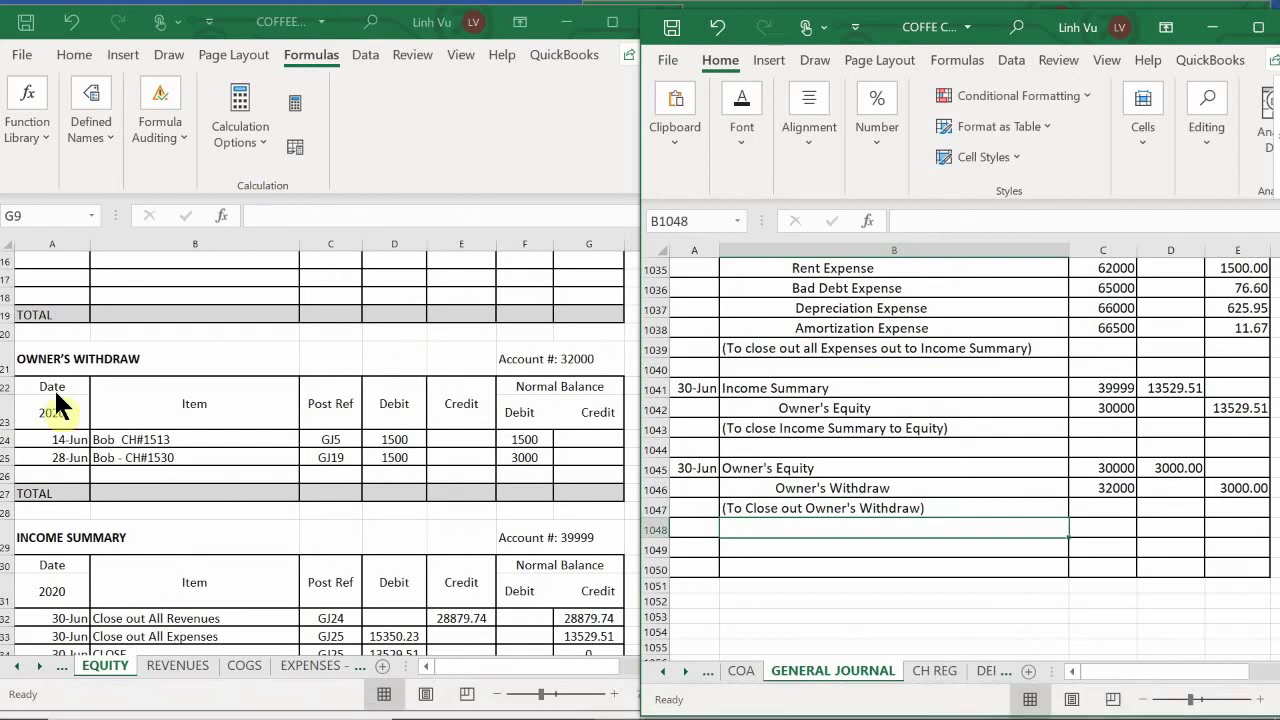
Date the empty line of the Owner's Withdraw ledger 6/30, directly above its TOTAL row
left_click(45, 475)
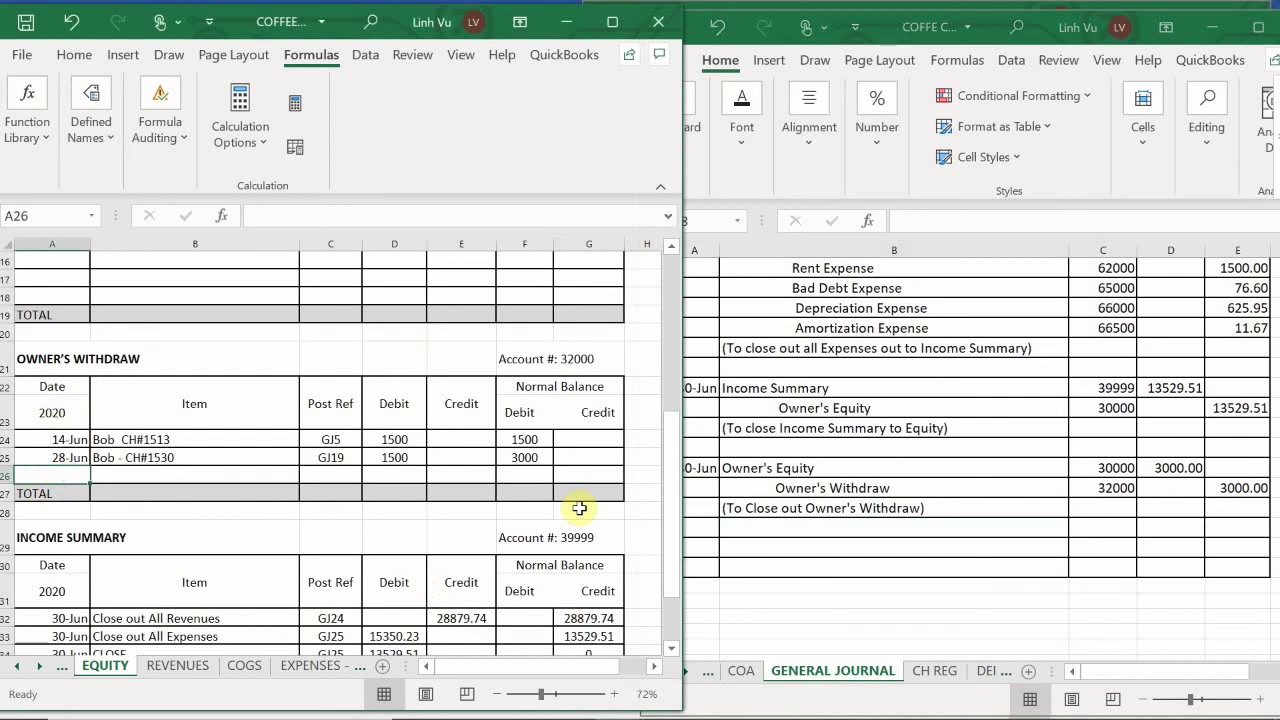
type("6/30")
key("Return")
key("Tab")
key("Up")
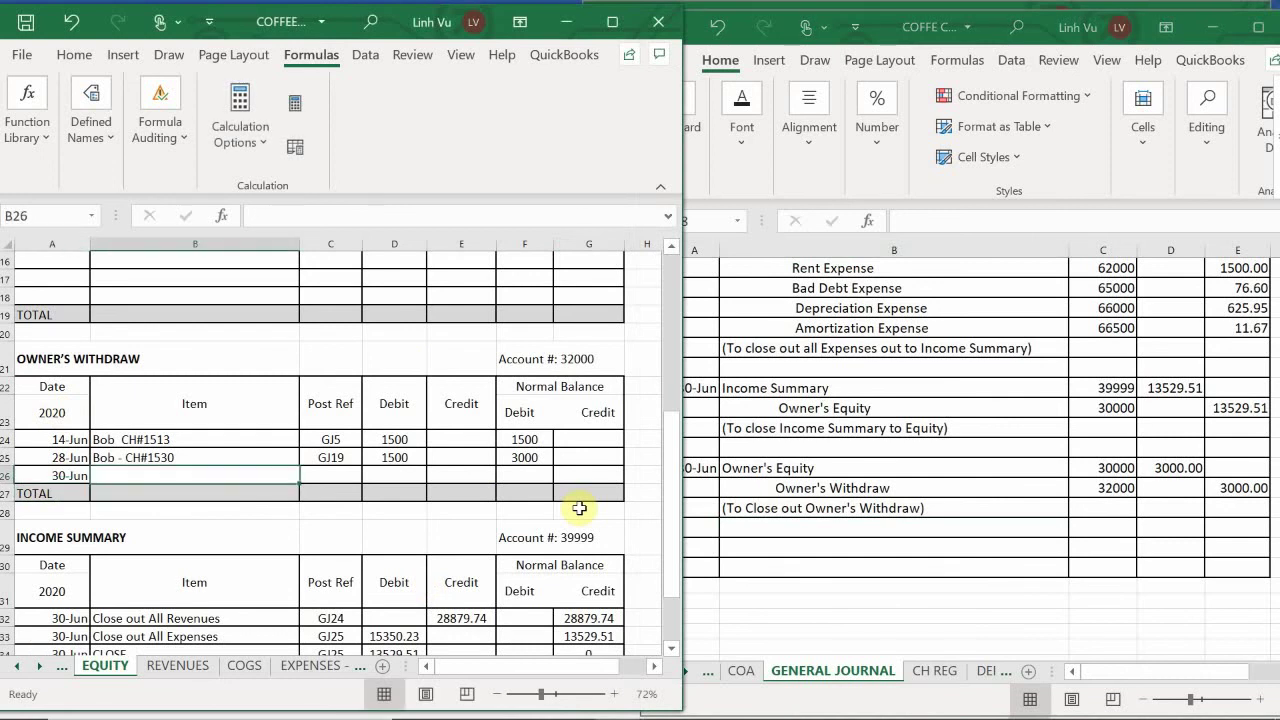
Complete the 30-Jun Owner's Withdraw ledger row with item CLOSE, post reference GJ25 and credit 3000, and extend the running debit balance to it
type("CLOSE")
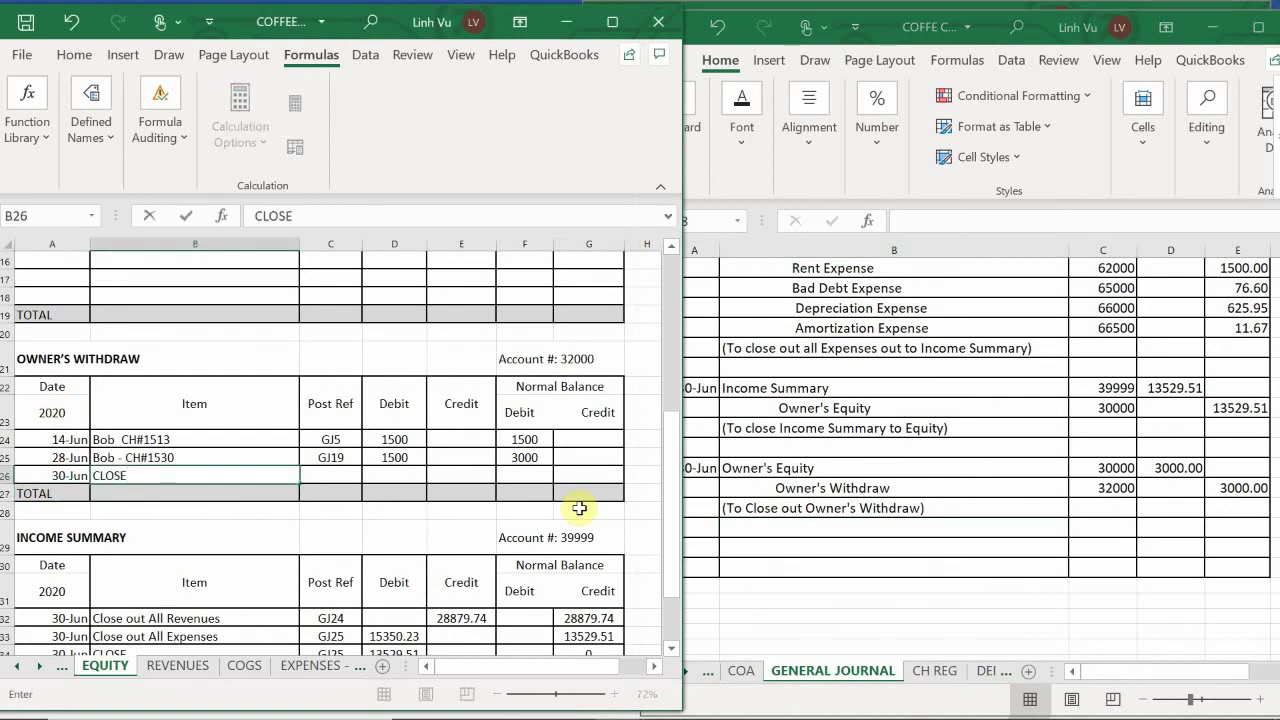
key("Tab")
type("GJ25")
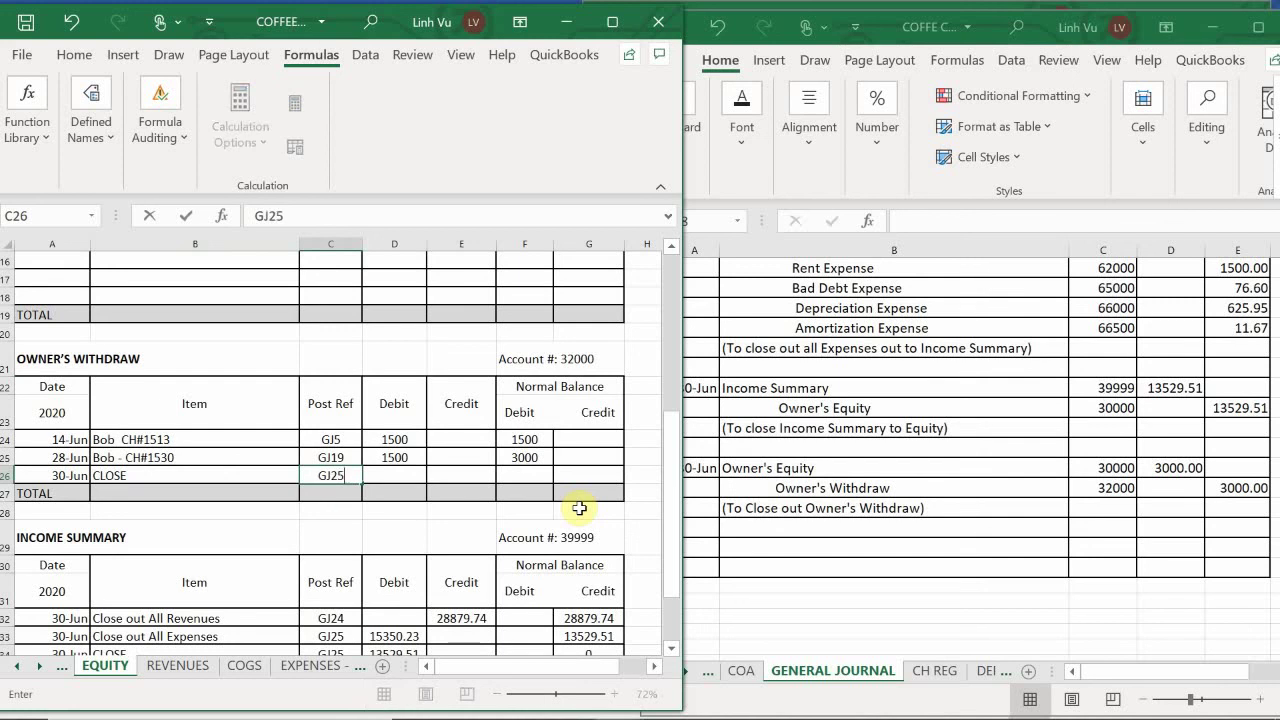
key("Tab")
key("Tab")
type("3000")
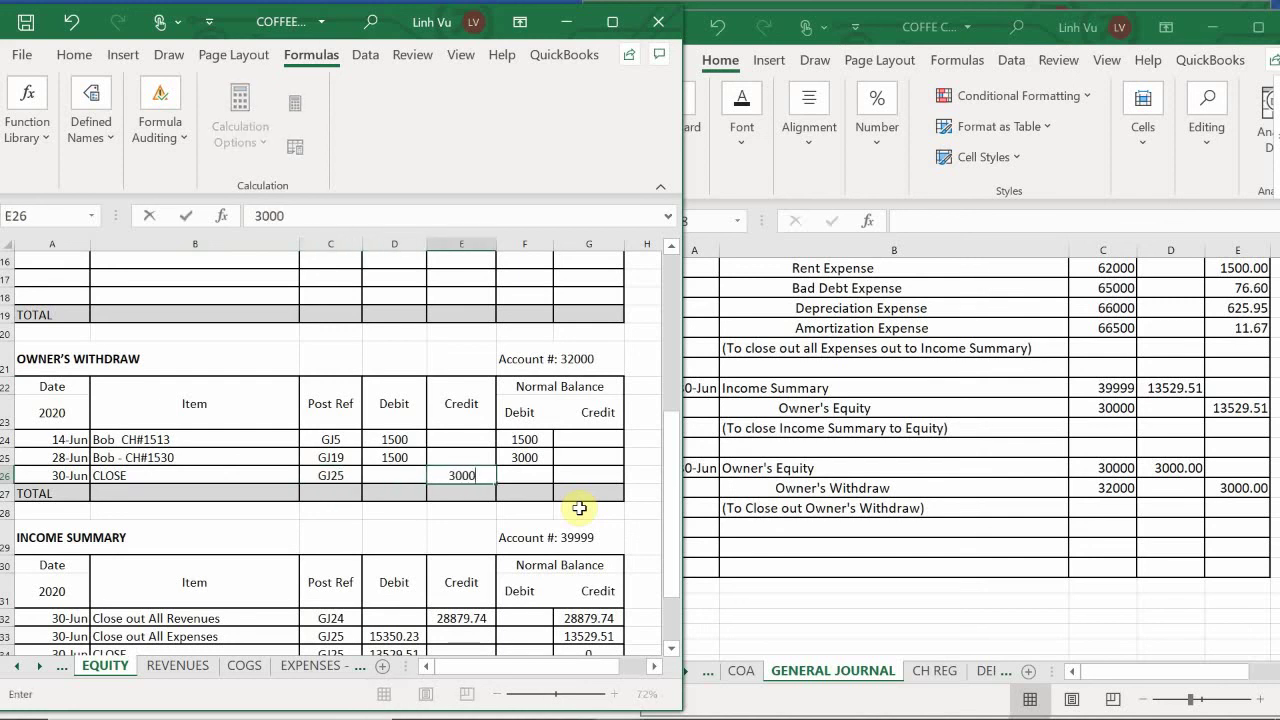
key("Down")
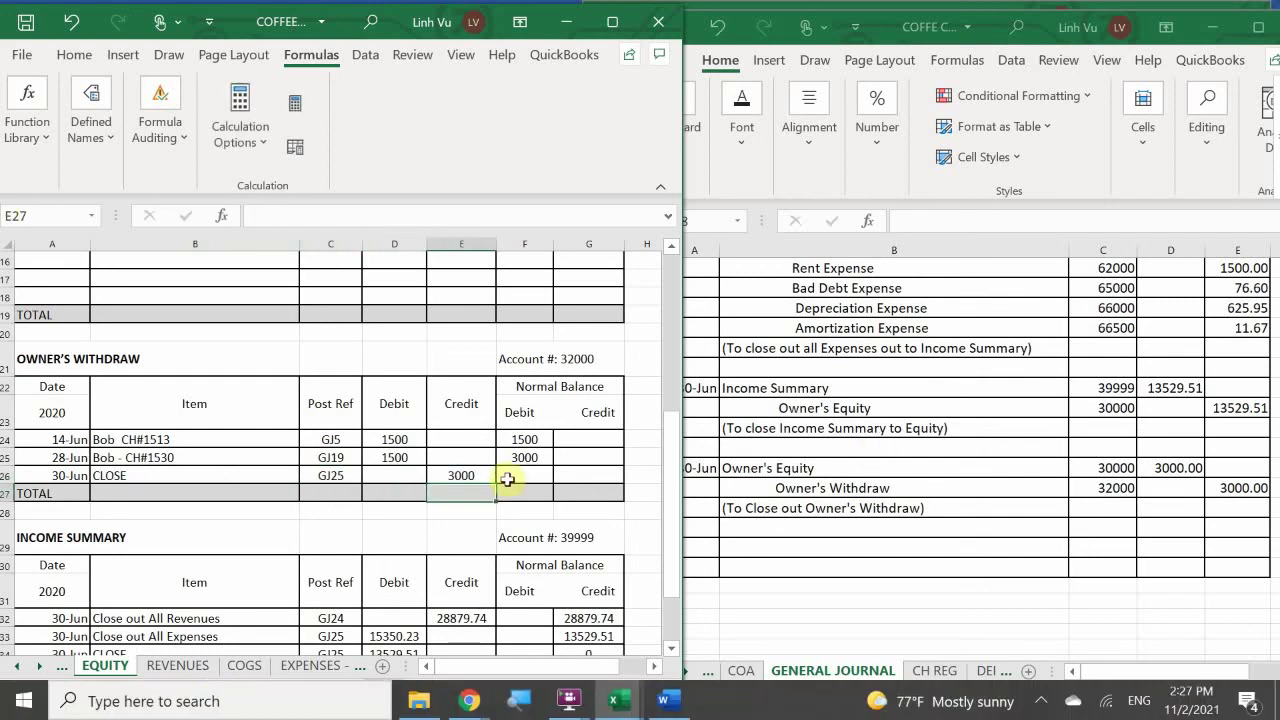
left_click(512, 458)
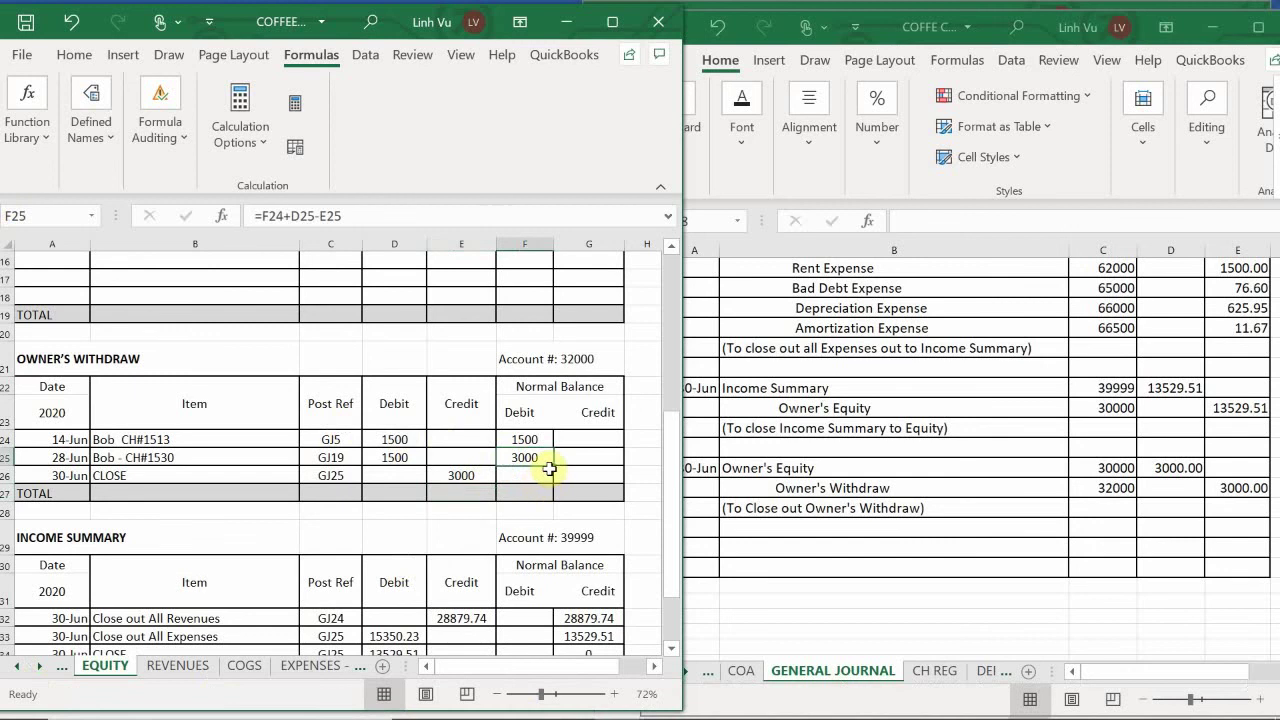
left_click_drag(553, 466, 554, 484)
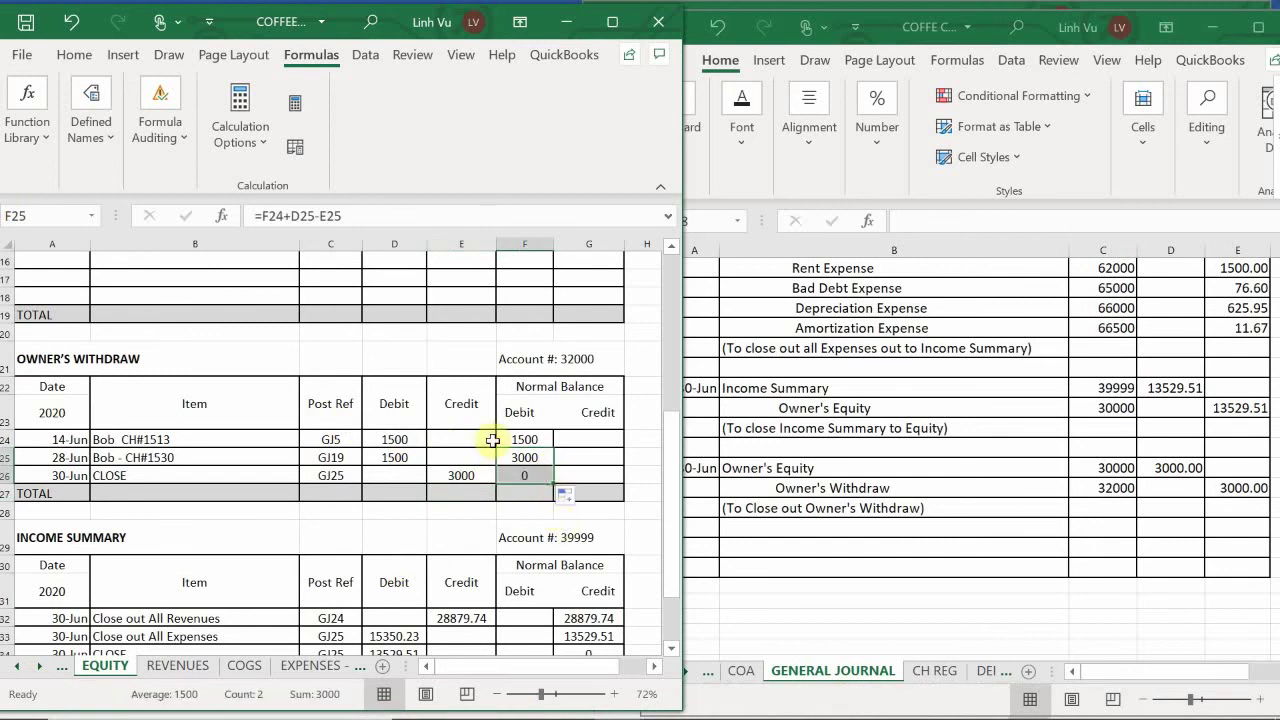
Start a new Owner's Equity ledger row below Close Income Summary, dated 6/30 with the item "Close Owner's Withdraw"
scroll(466, 463, "up", 5)
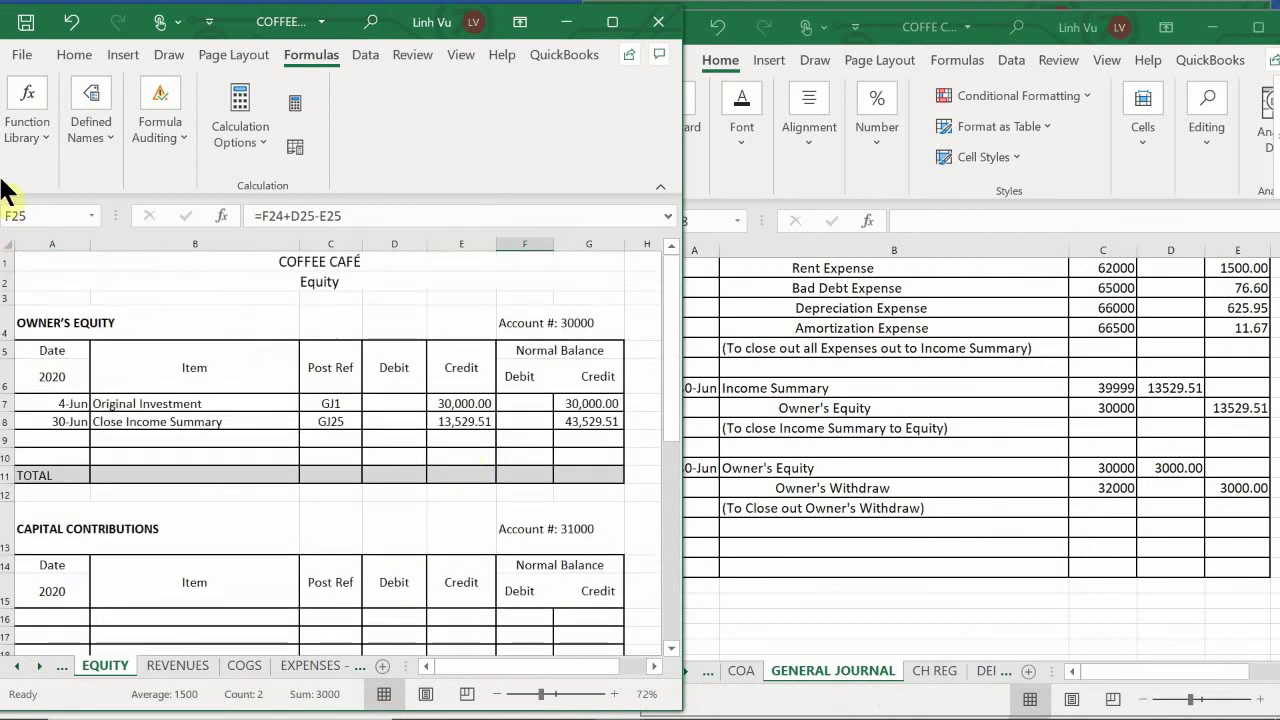
left_click(70, 439)
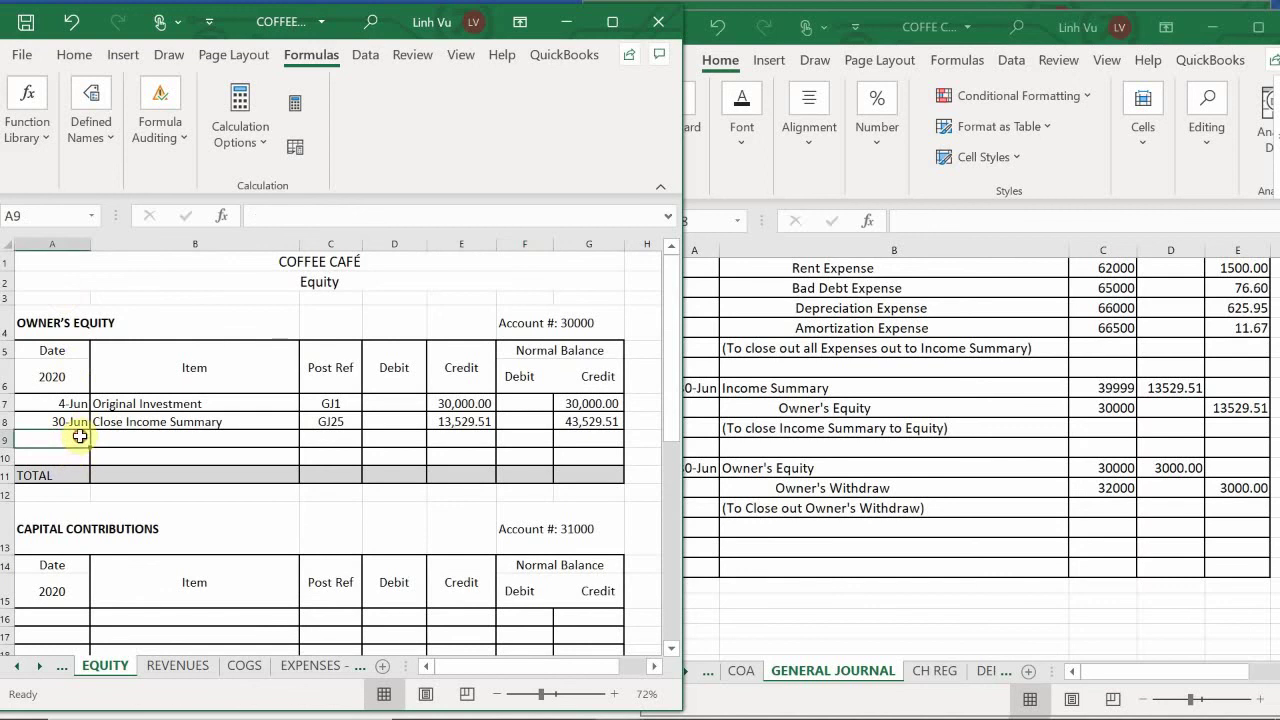
type("6/30")
key("Return")
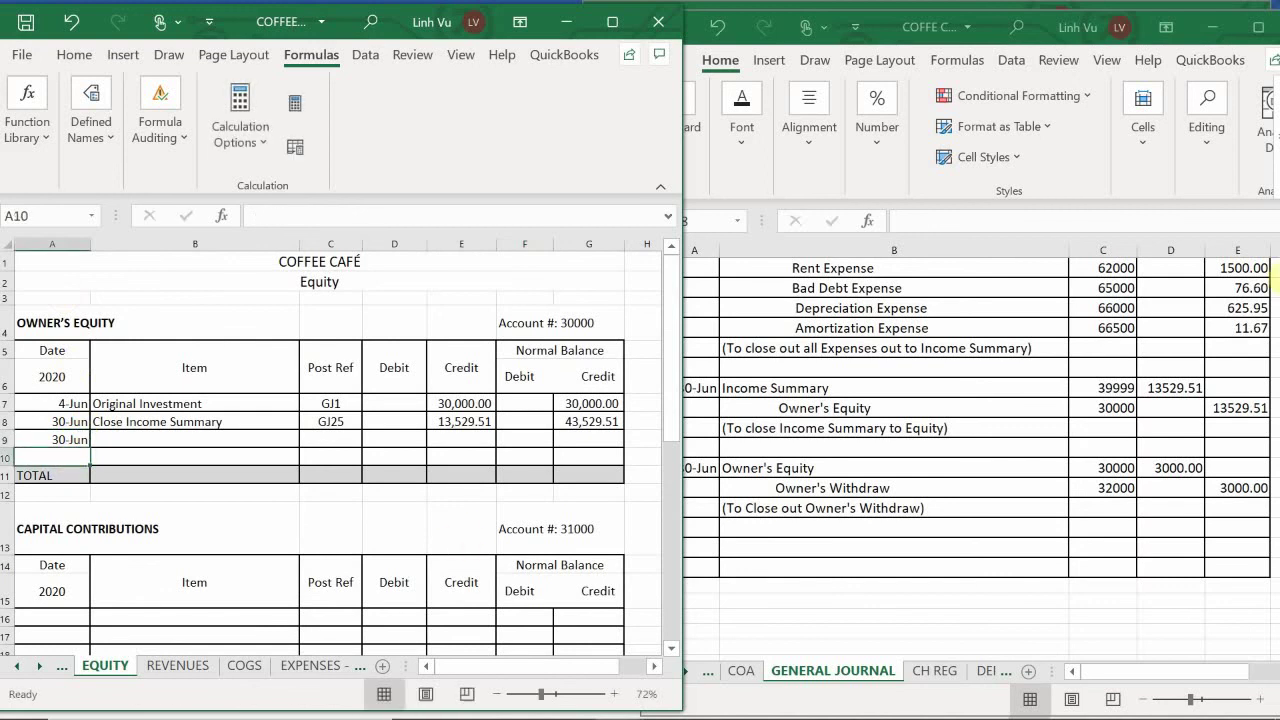
left_click(195, 439)
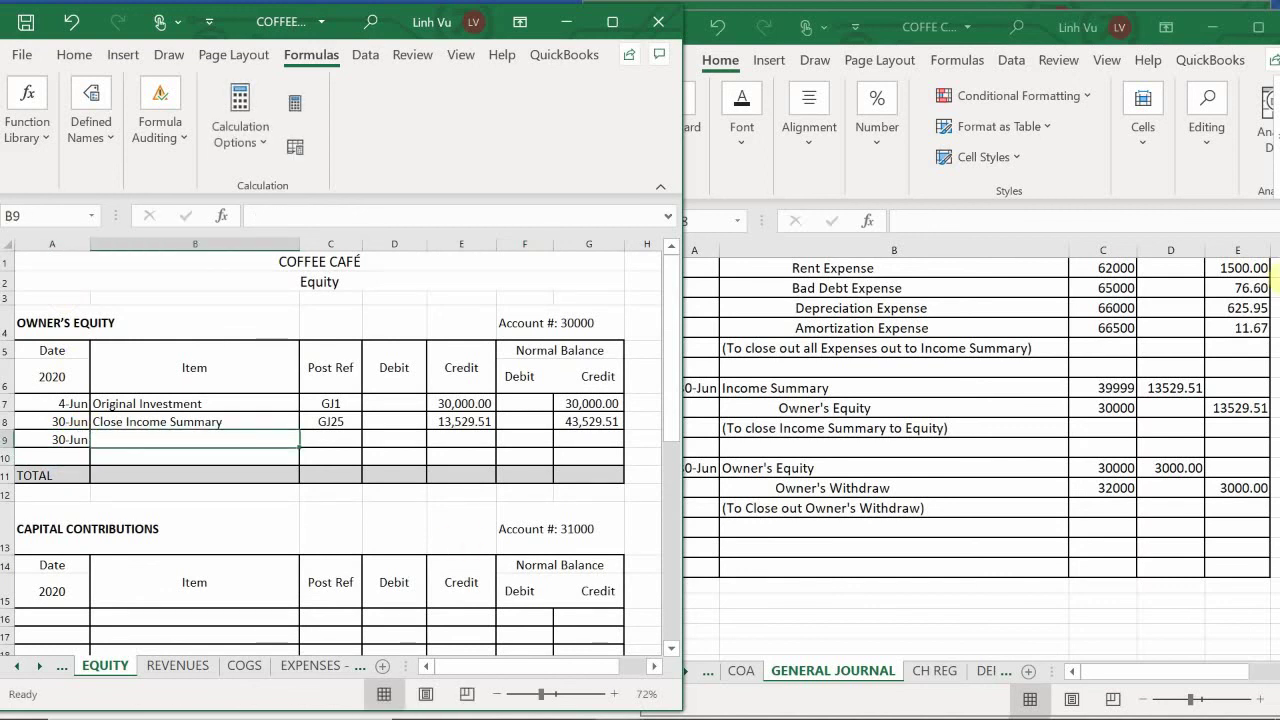
type("Close o")
key("BackSpace")
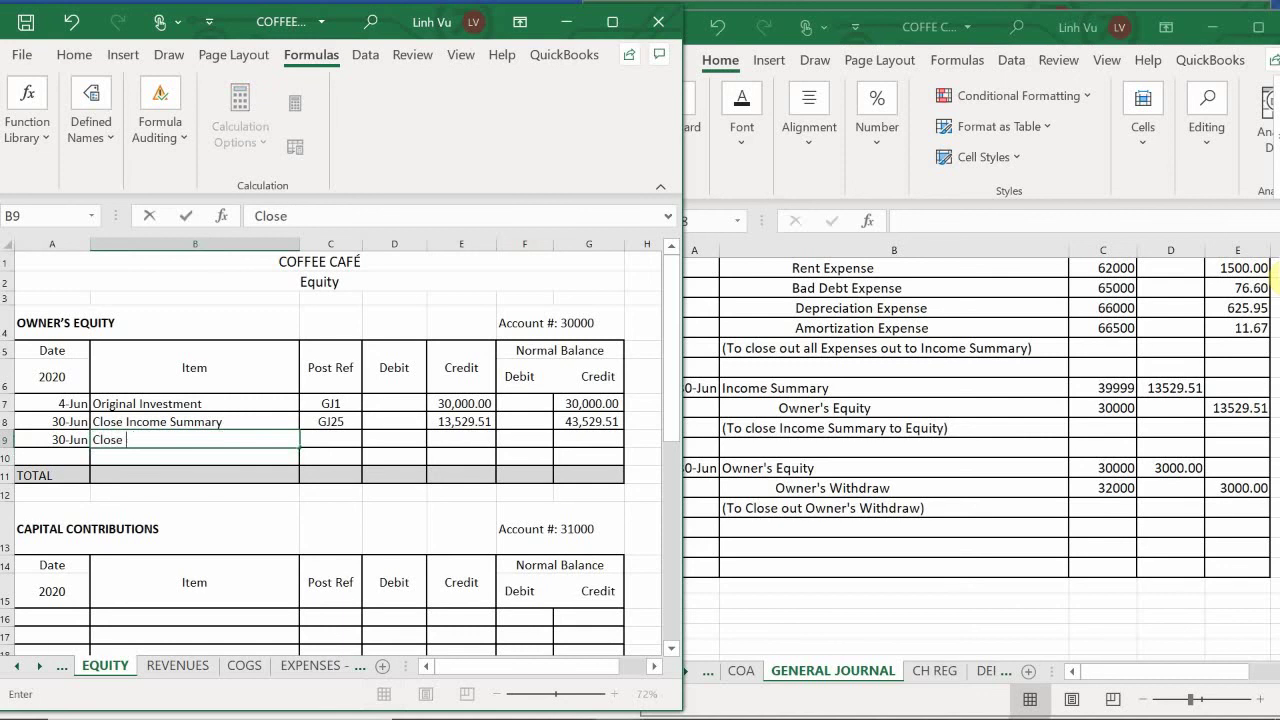
type("Owner's Withd")
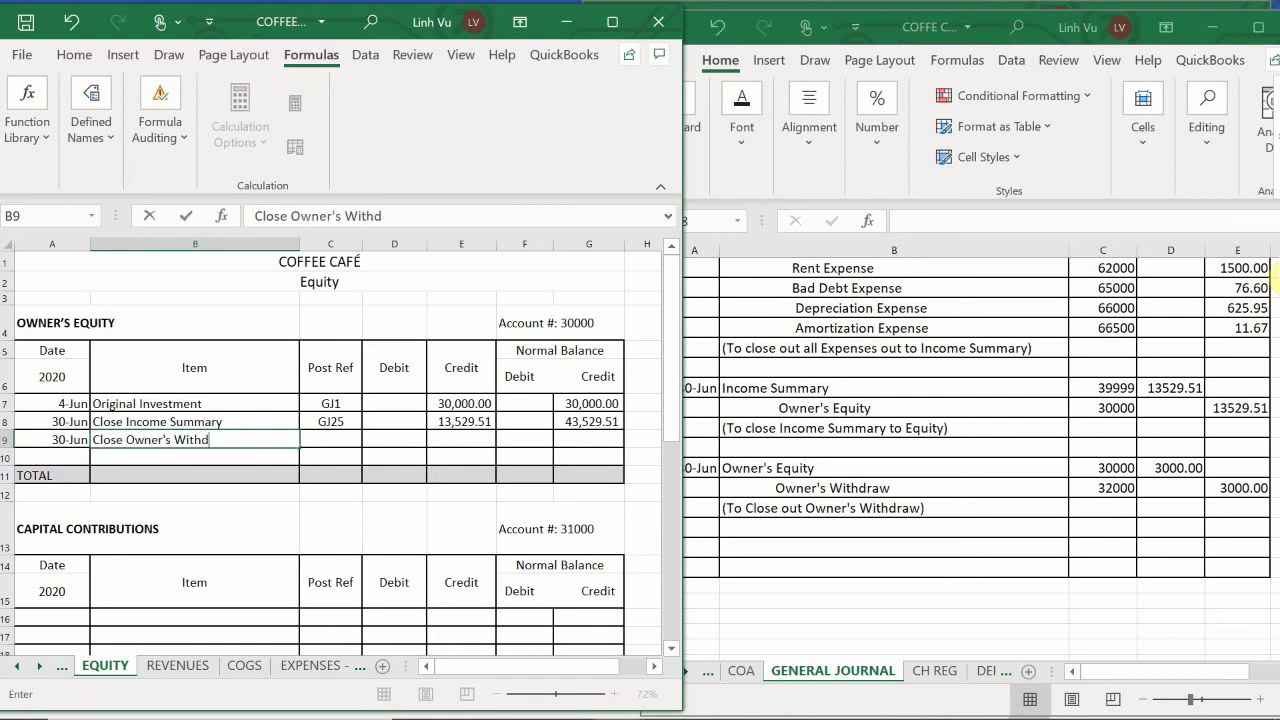
type("raw")
Give the Close Owner's Withdraw row post reference GJ25 and debit 3000, and extend the running credit balance to it
key("Tab")
type("GJ")
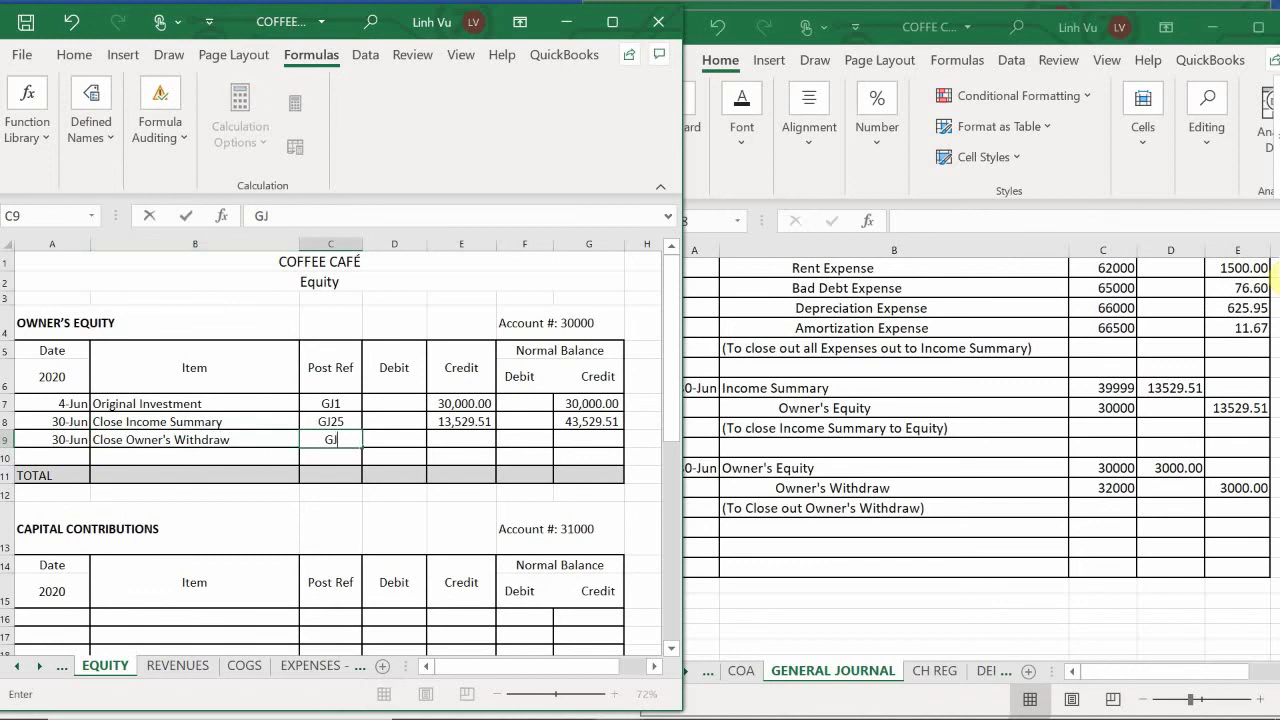
type("25")
key("Tab")
key("Tab")
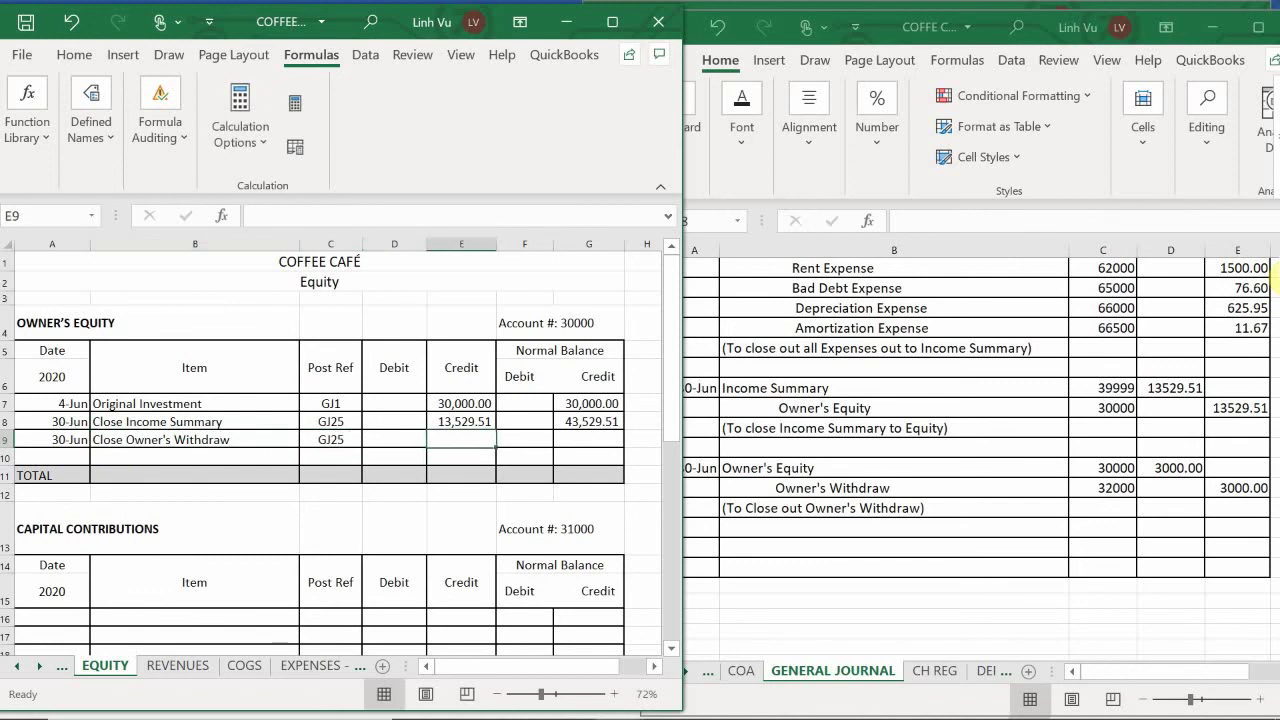
left_click(394, 439)
type("3000")
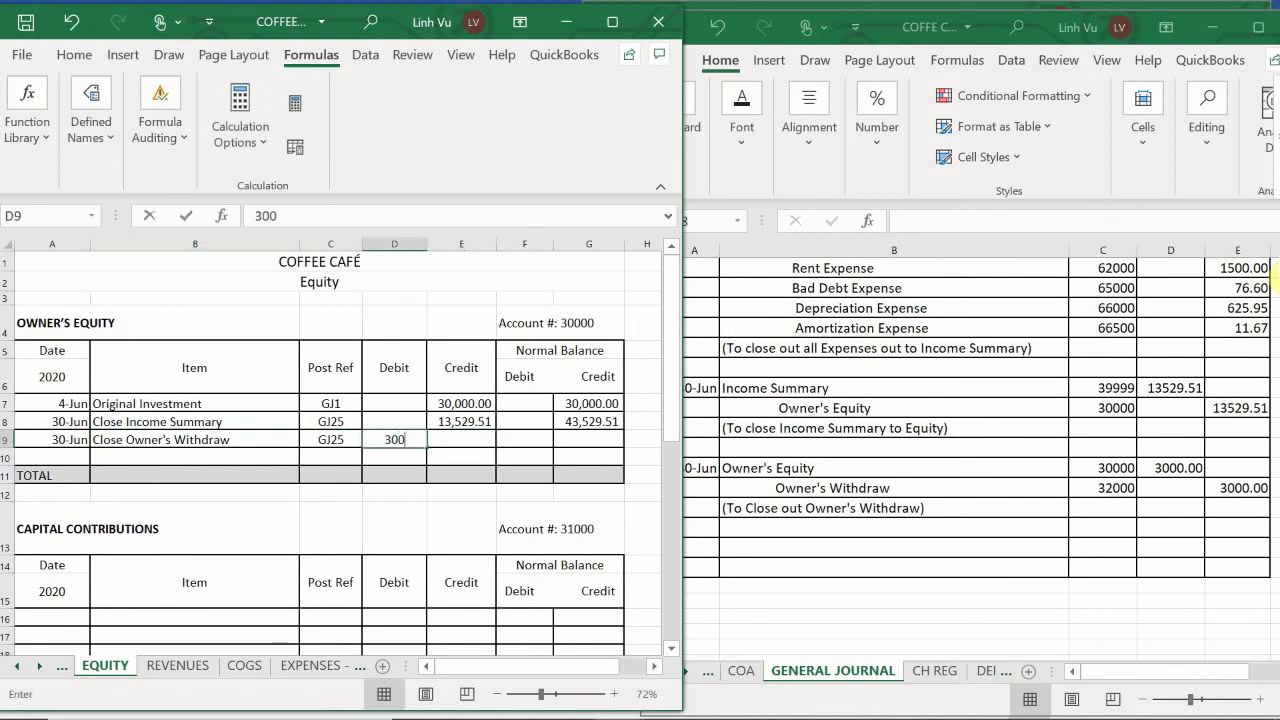
key("Return")
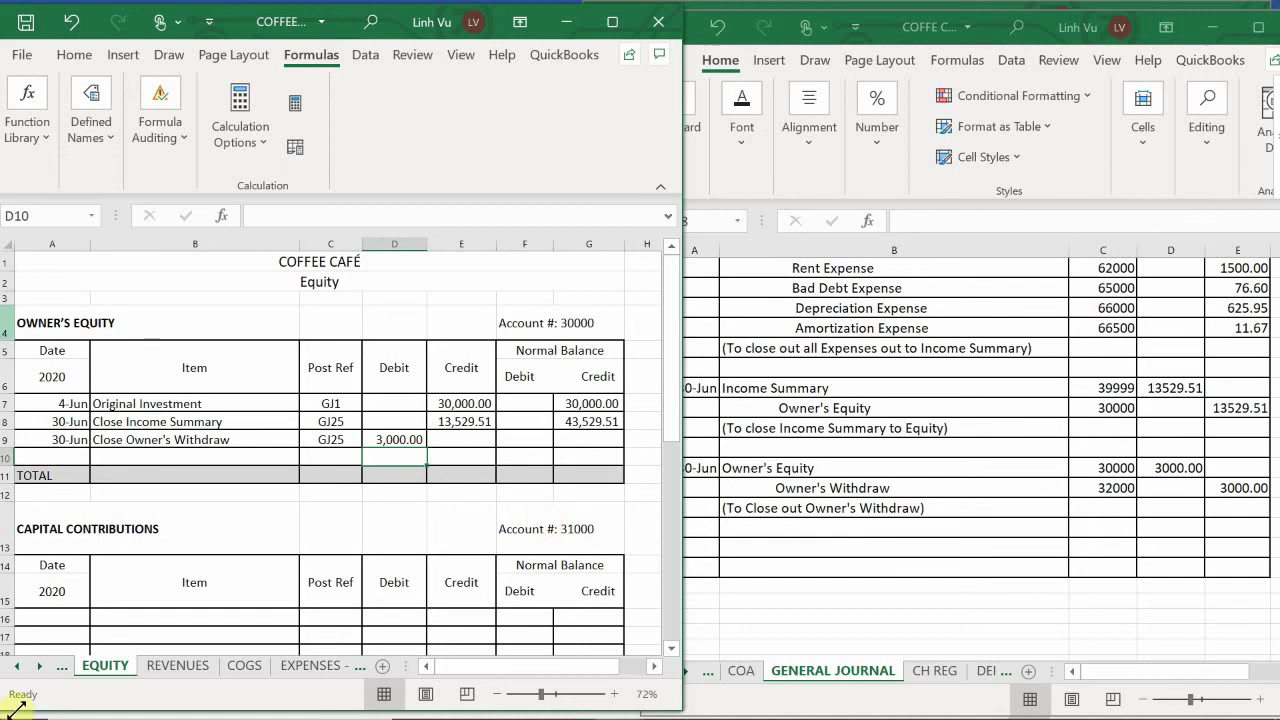
left_click(594, 424)
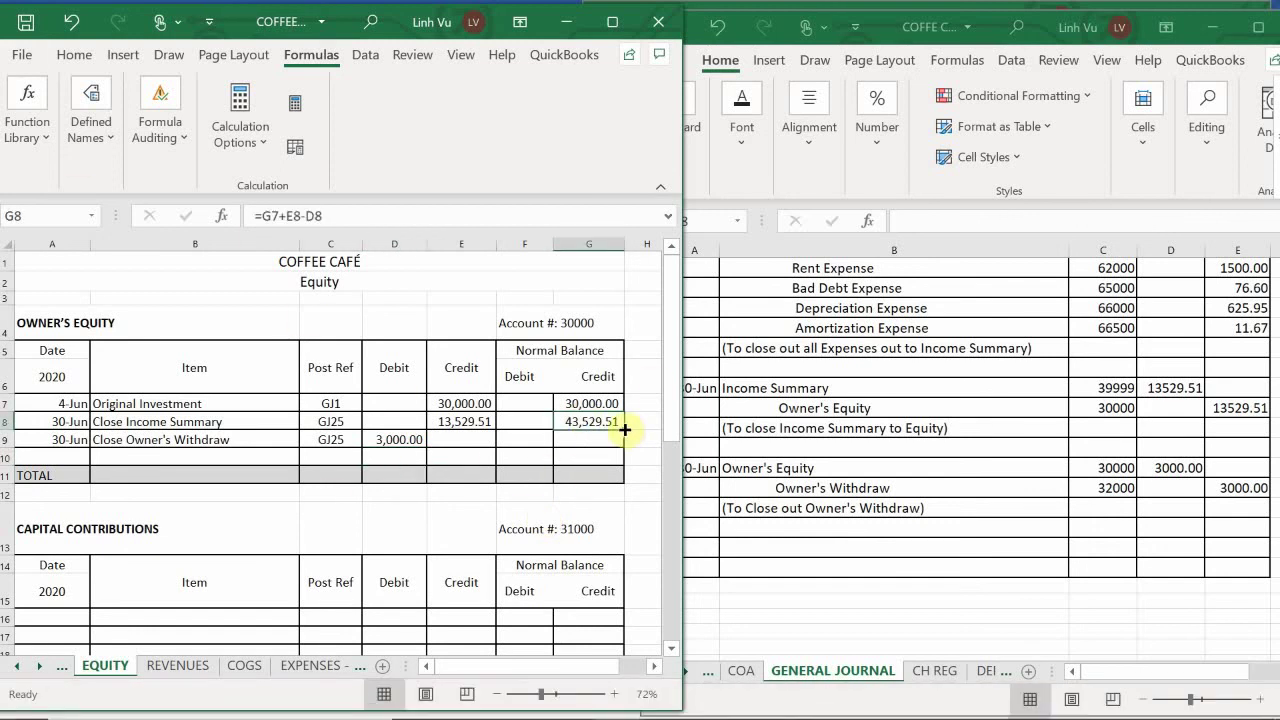
left_click_drag(623, 430, 625, 452)
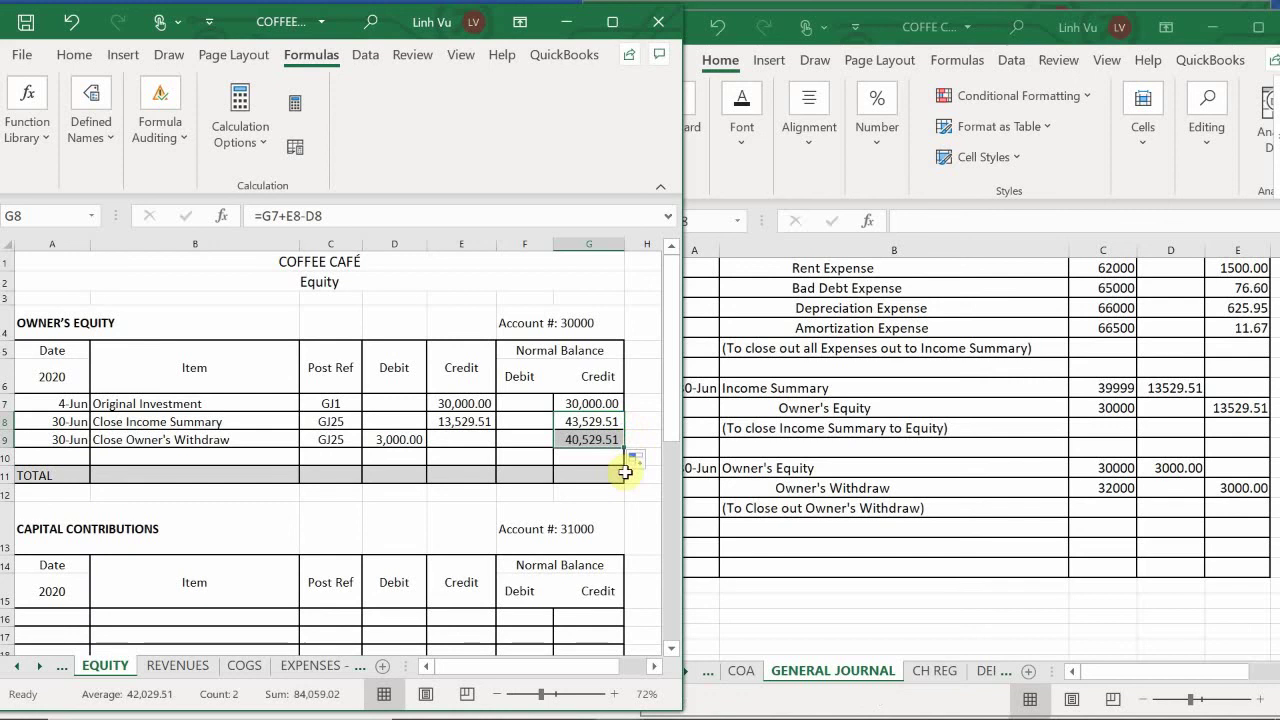
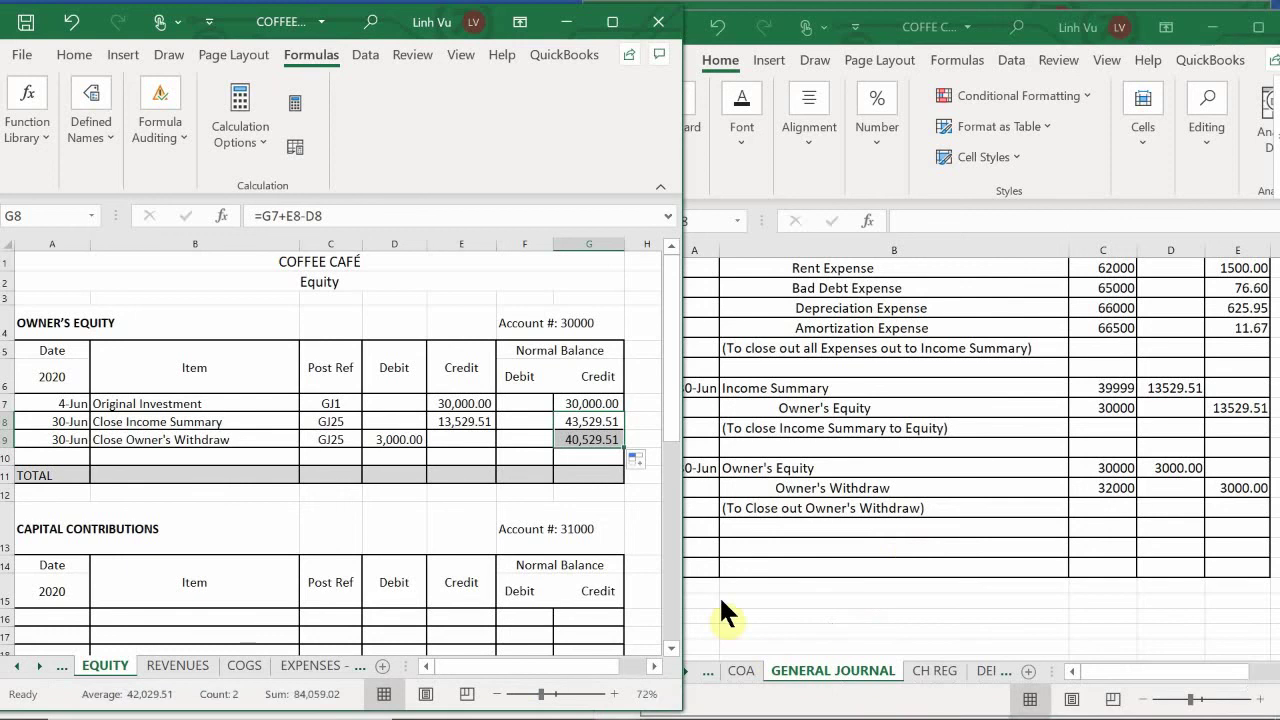
Fill general journal row 1049 with black from column A to column E
left_click(721, 539)
left_click_drag(691, 551, 1231, 543)
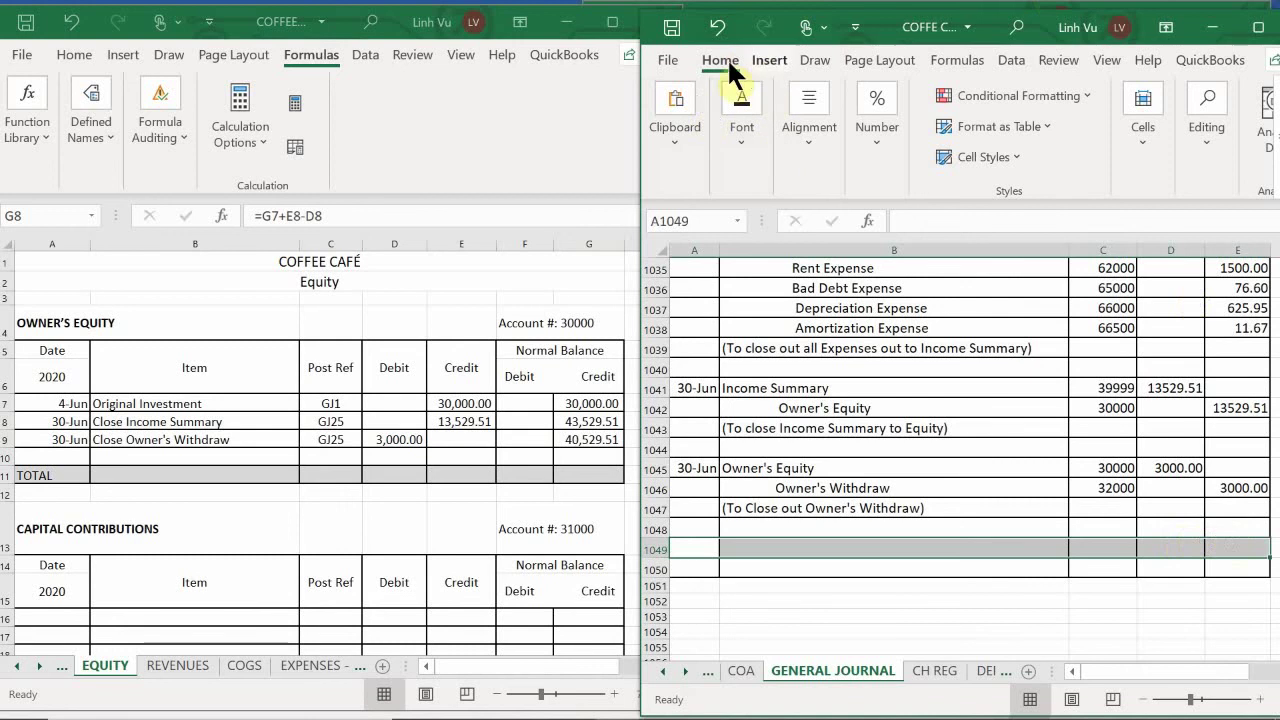
left_click(766, 60)
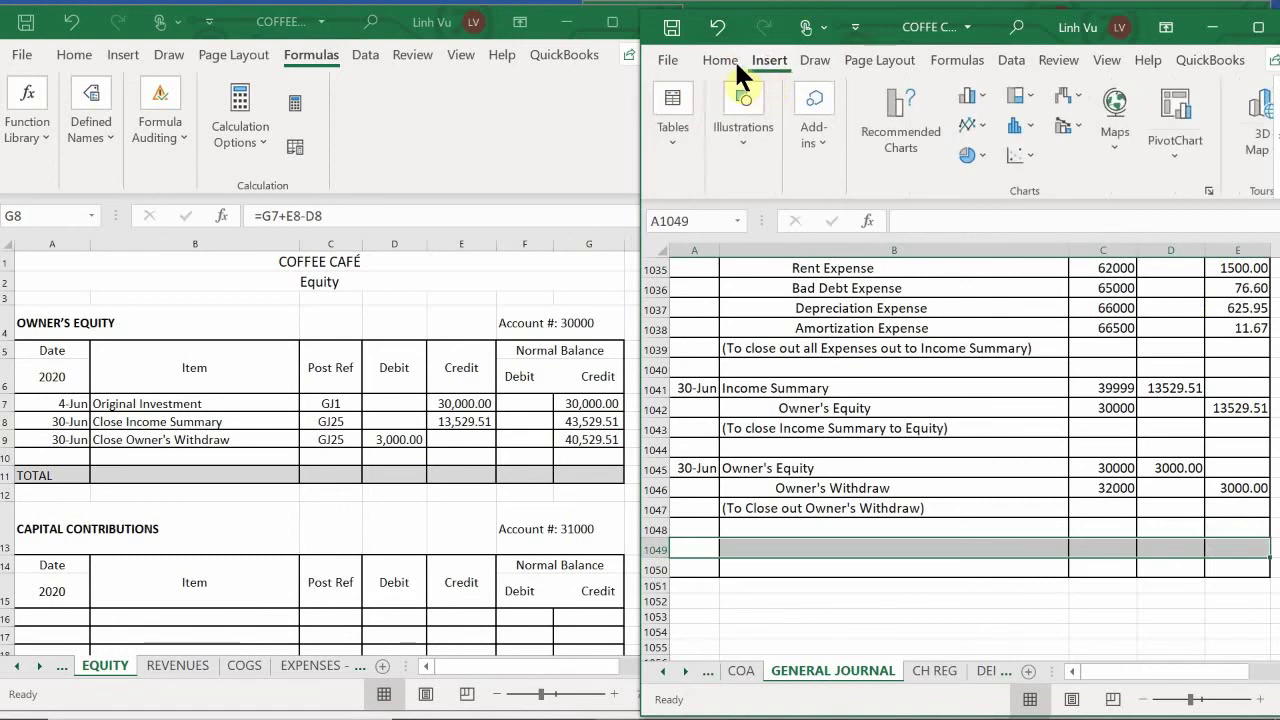
left_click(719, 60)
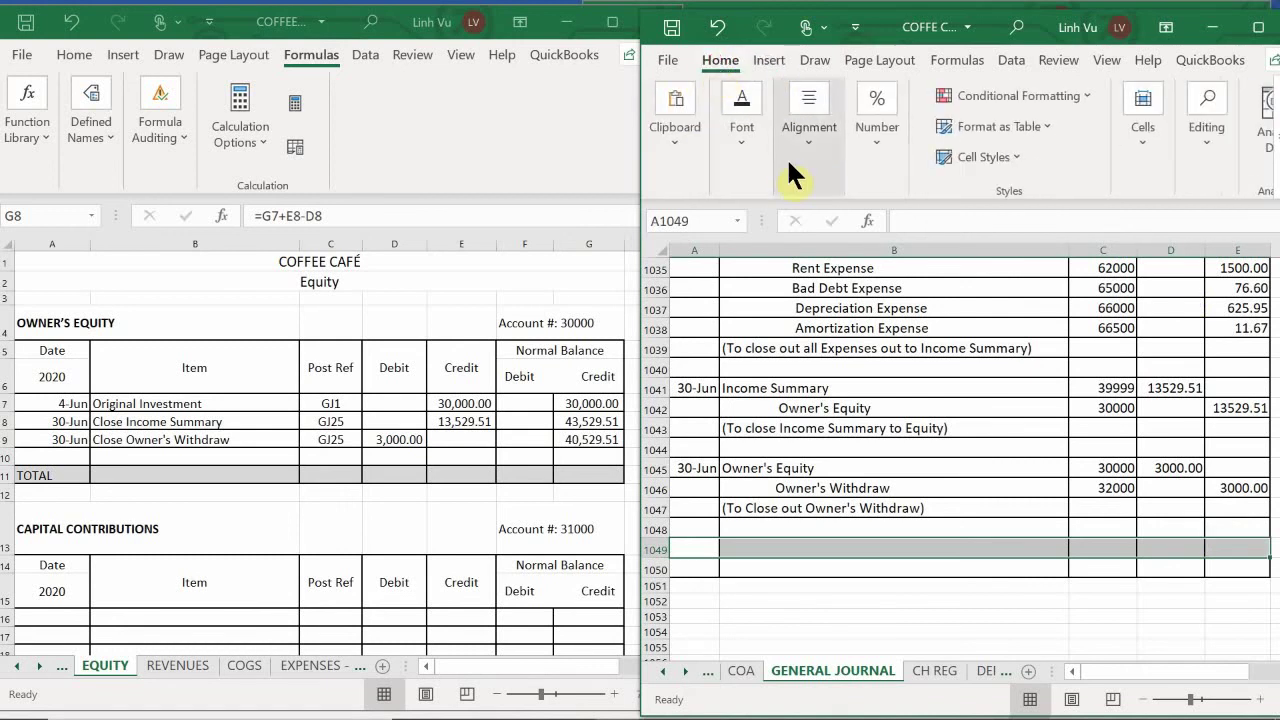
left_click(736, 143)
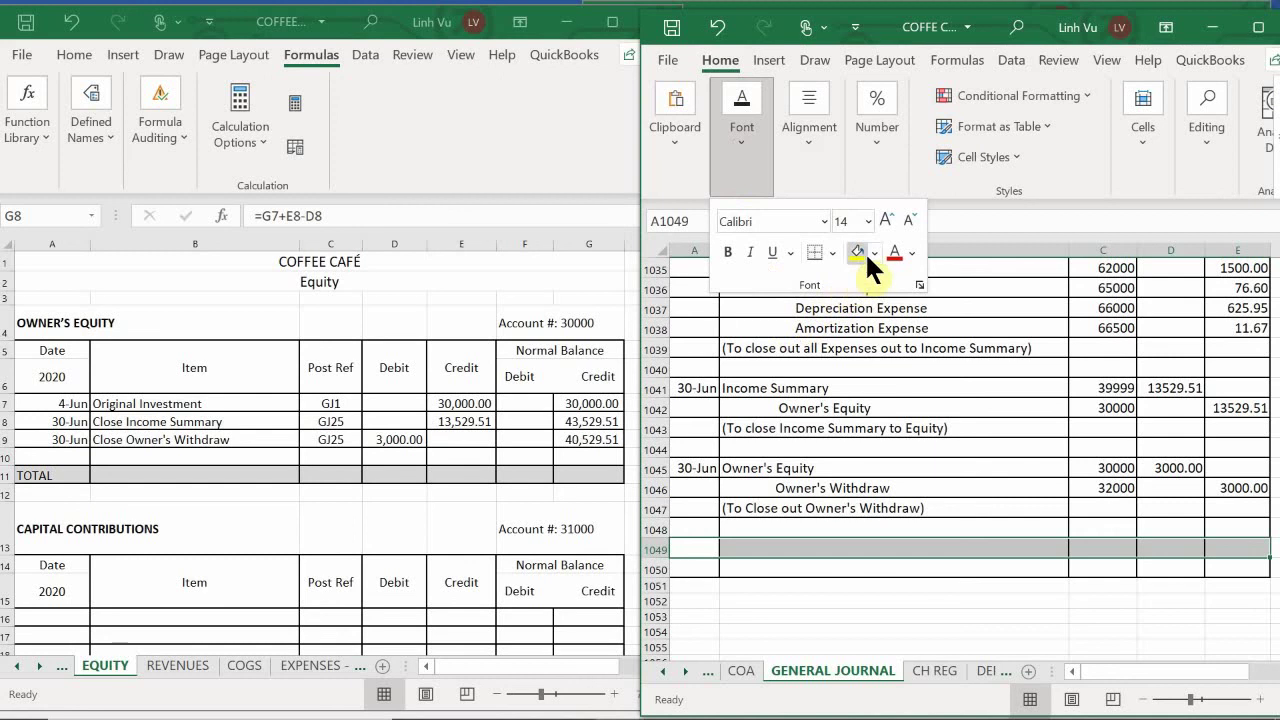
left_click(872, 252)
left_click(876, 302)
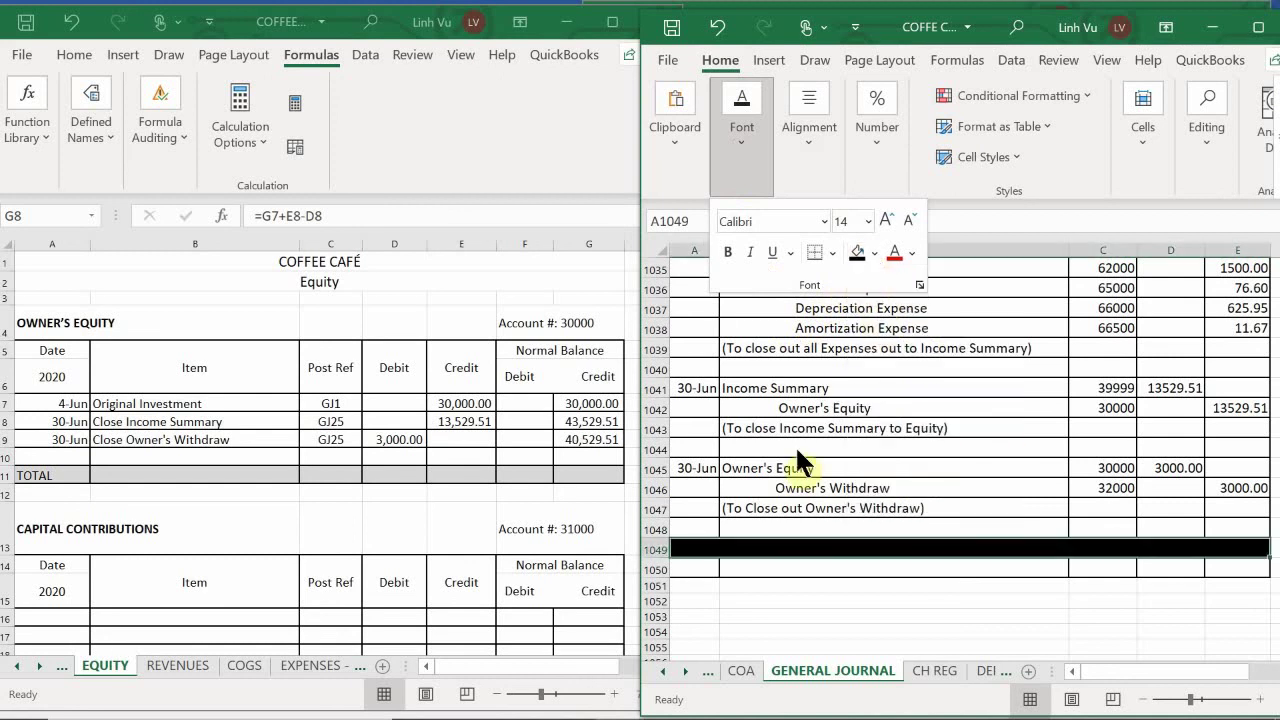
Set the font colour of cell B1049 in the black journal row to white
left_click(786, 548)
left_click(766, 550)
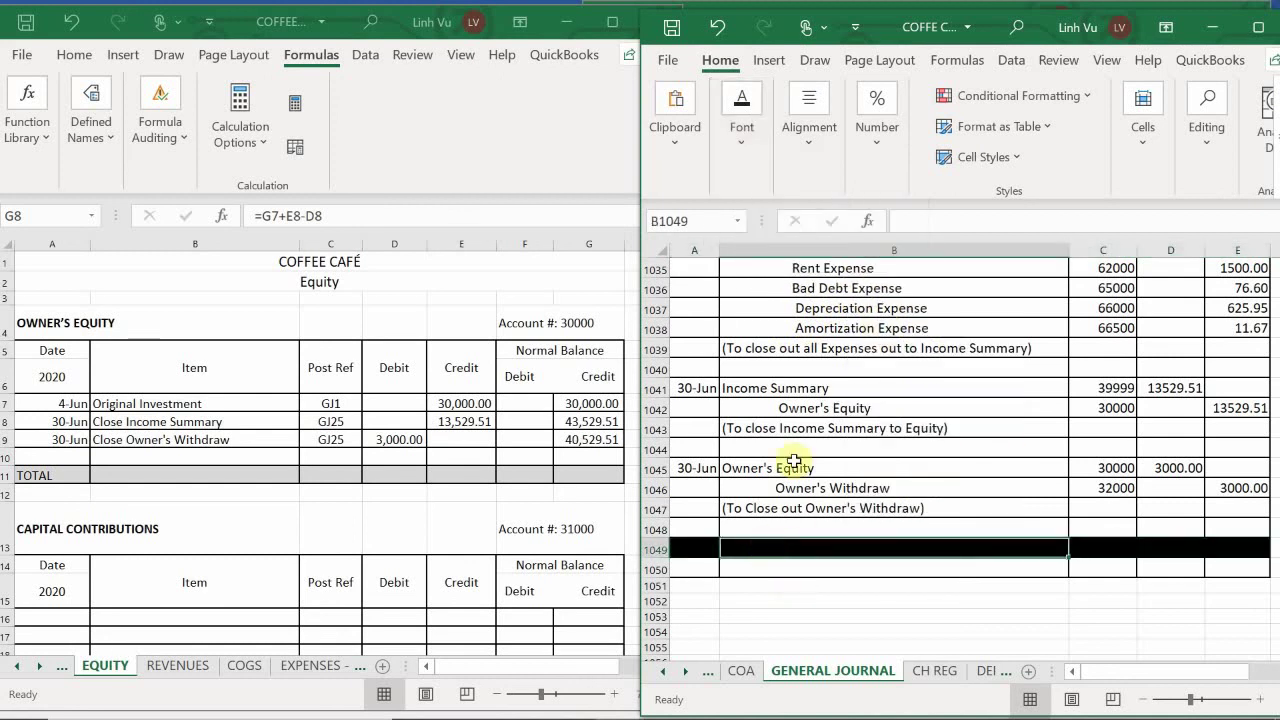
left_click(743, 150)
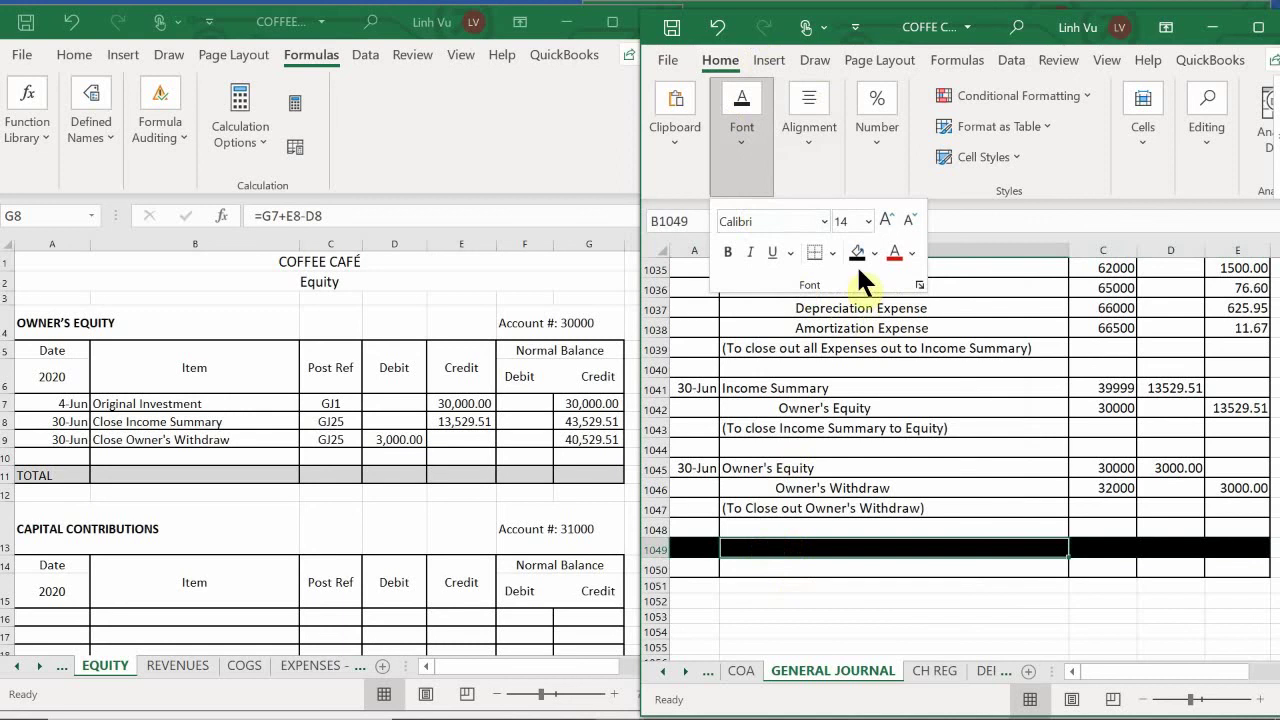
left_click(911, 252)
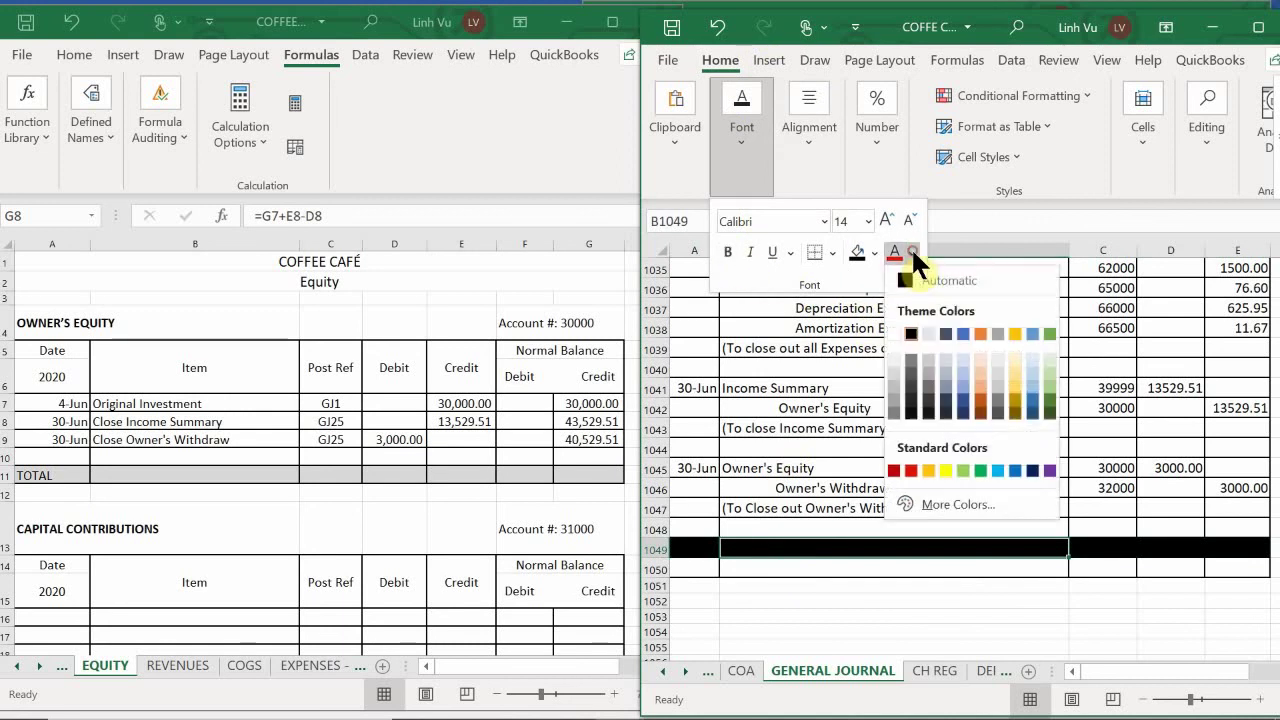
left_click(894, 332)
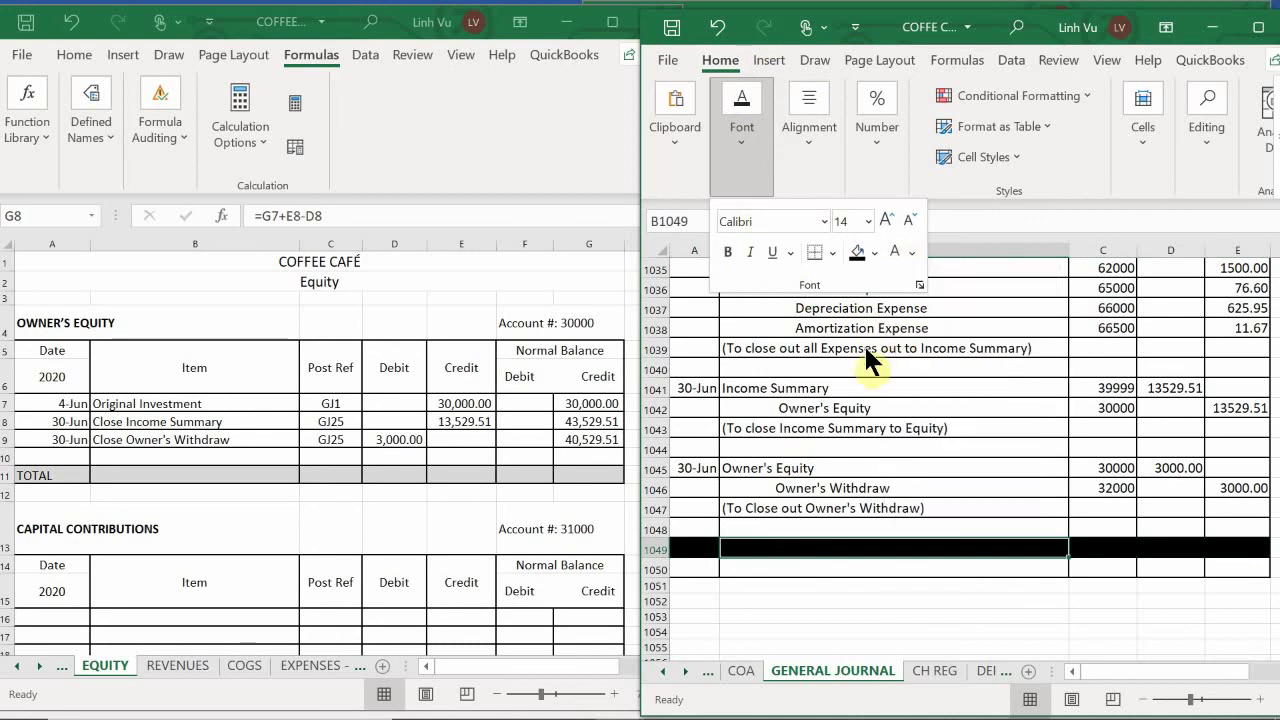
key("Escape")
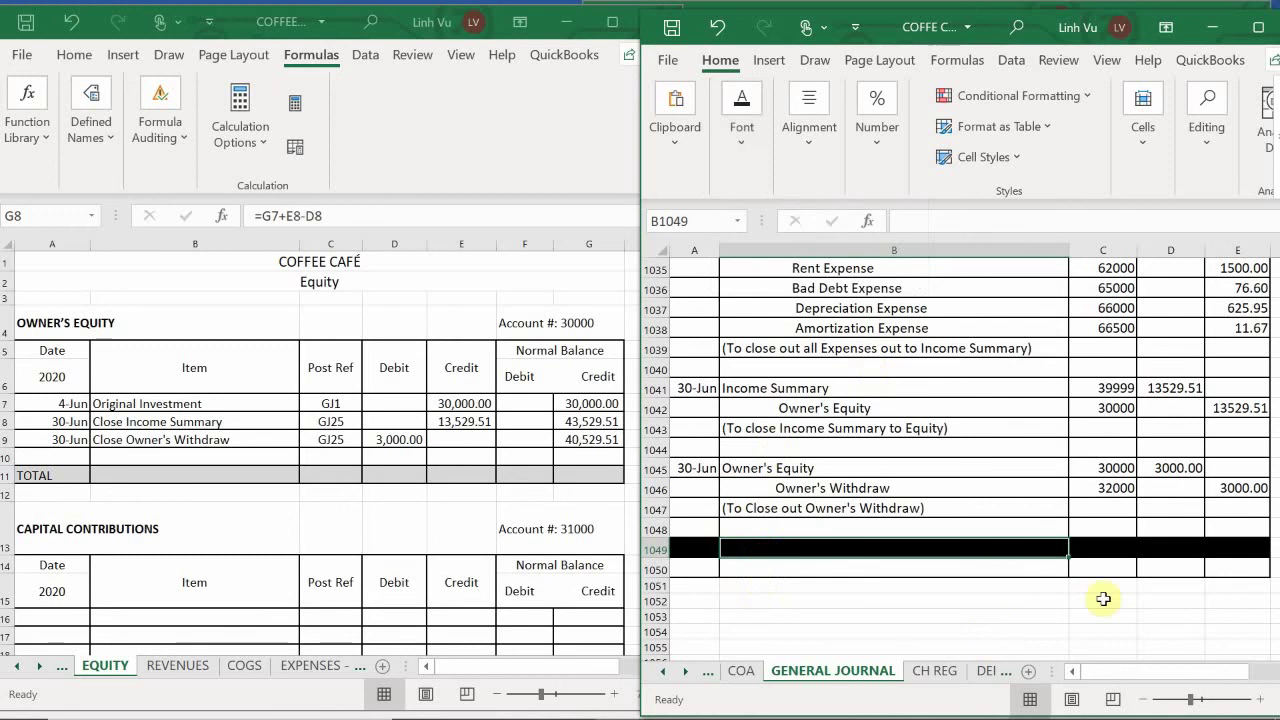
Enter "END OF MONTH - POST CLOSING TRIAL BALANCE" in cell B1049 and return to the equity ledger workbook
type("END")
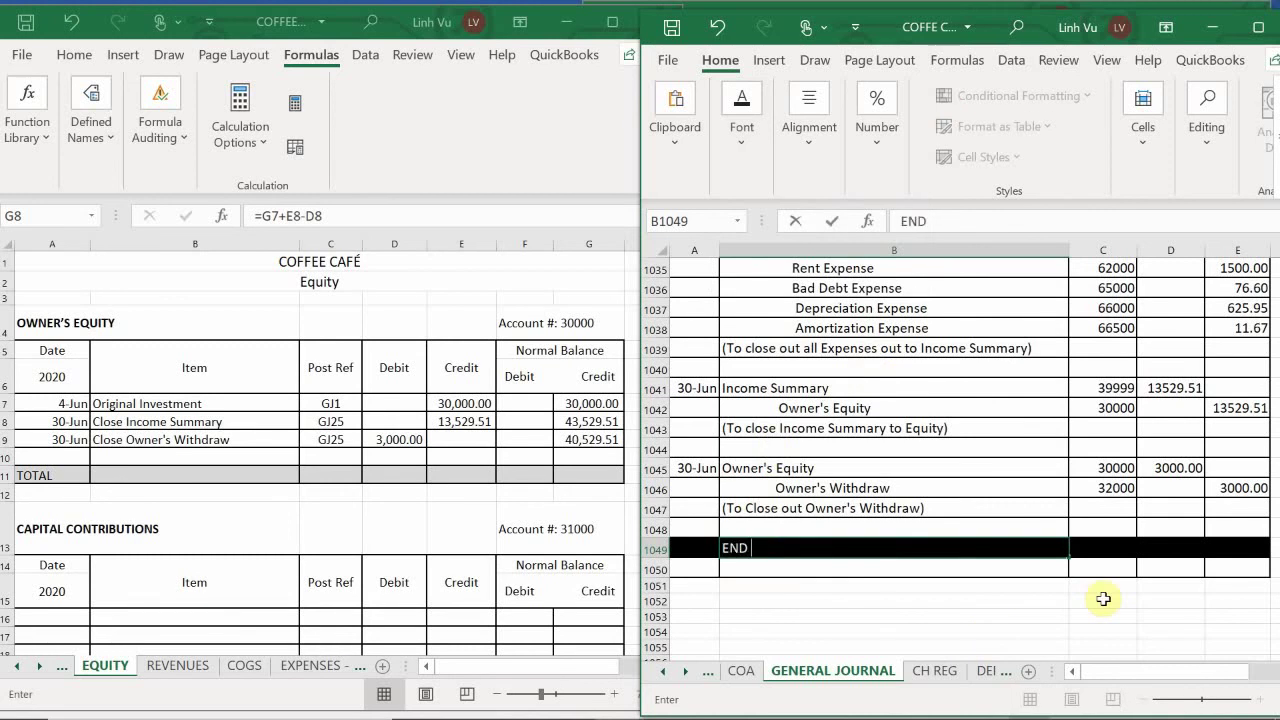
type(" OF MONTH - POST CLOSING")
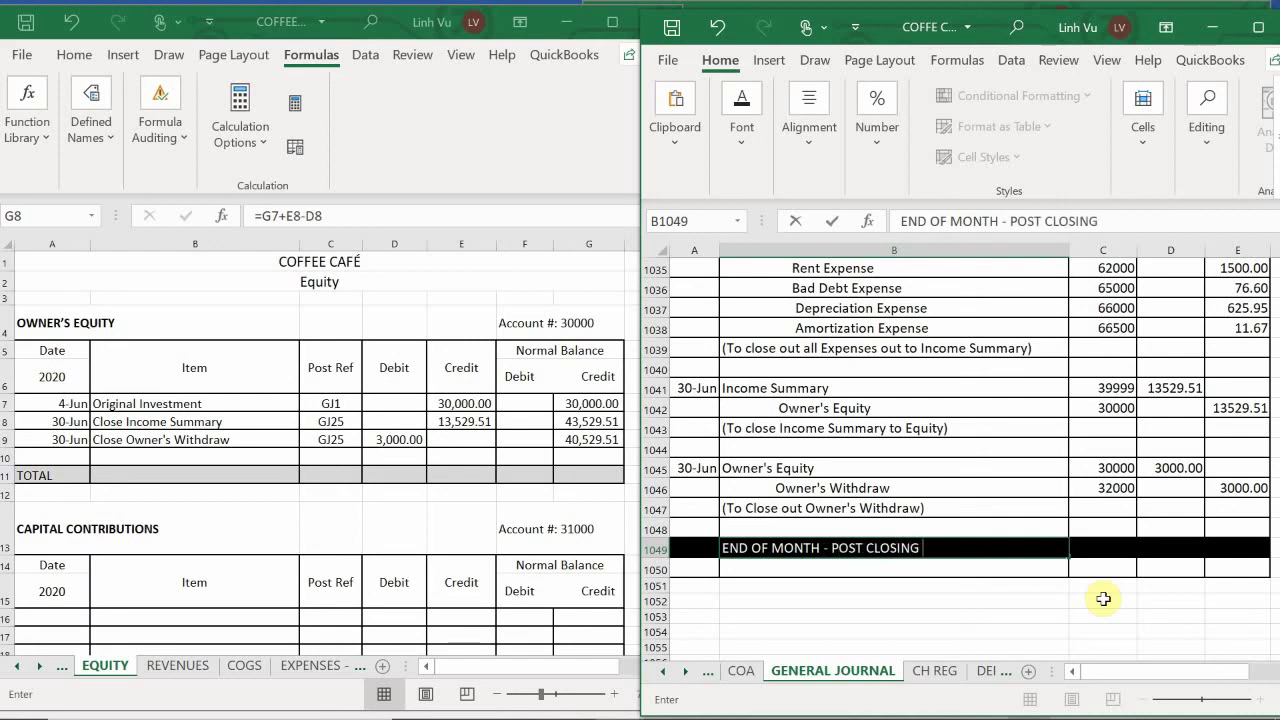
type("TRIAL BALANCE")
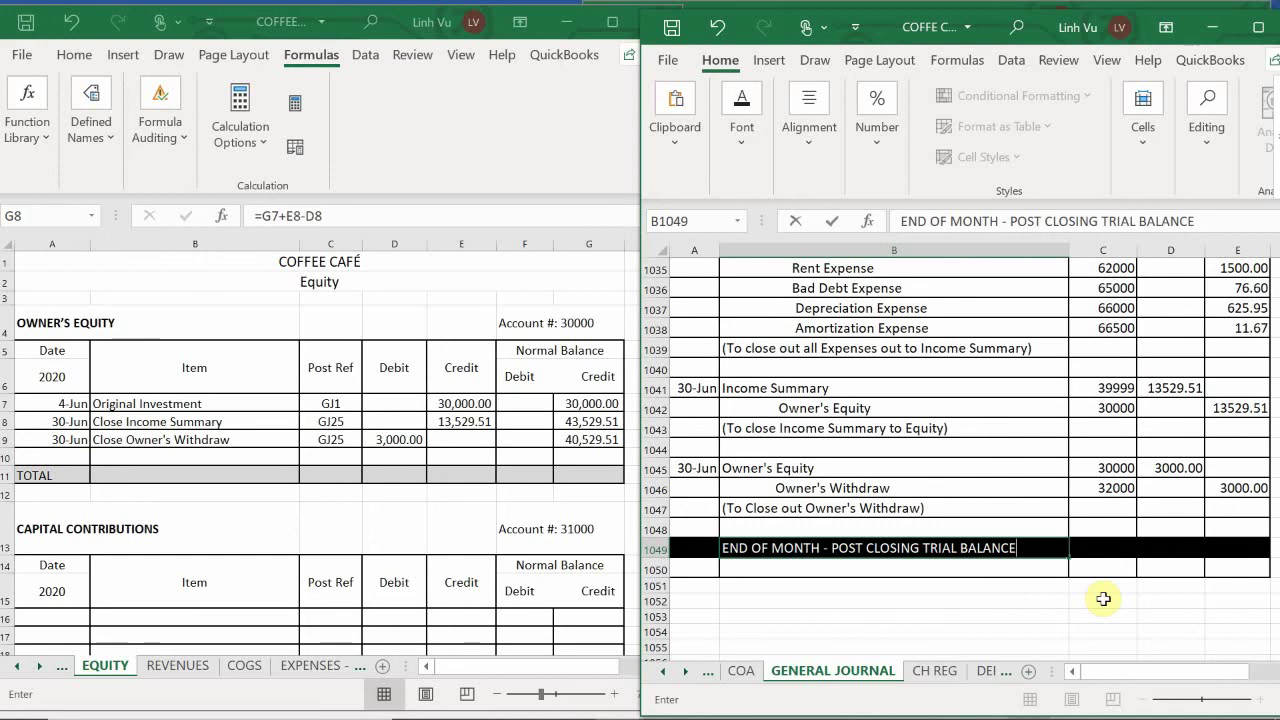
key("ctrl+Return")
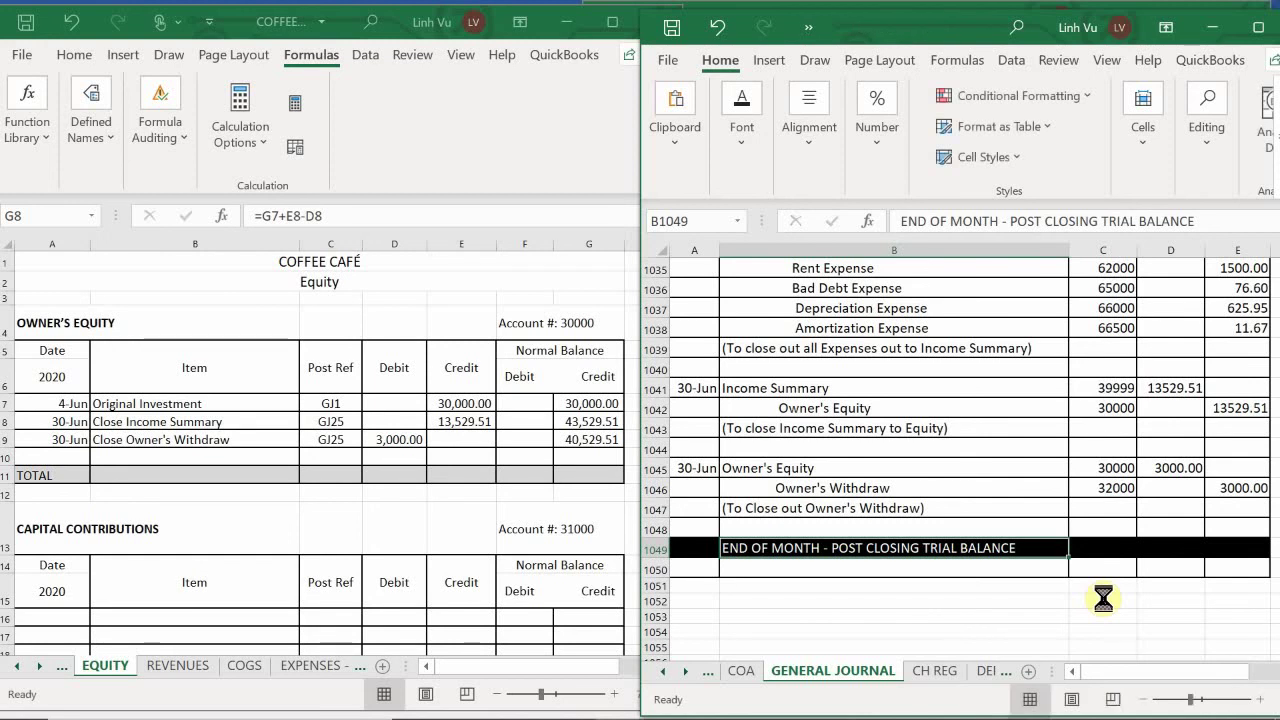
left_click(791, 597)
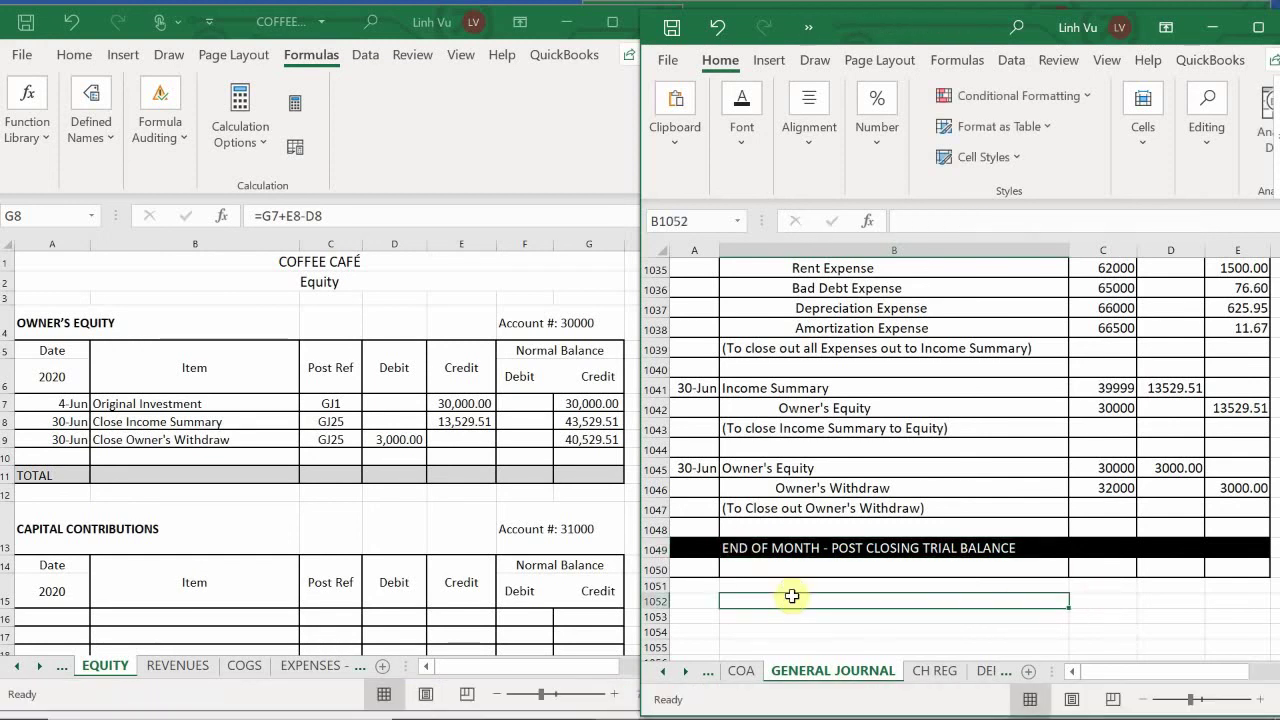
key("alt+Tab")
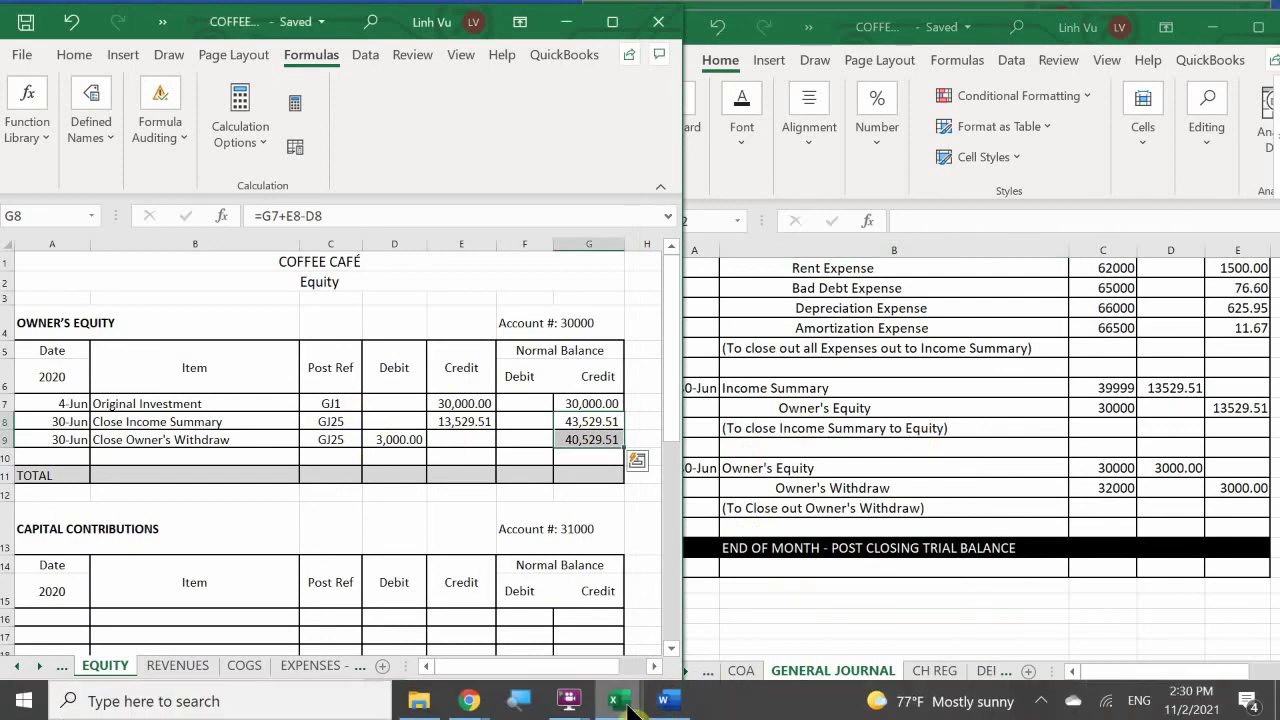
Switch to the COFFEE CAFE FINANCIAL FORMS ANSWERS 8.2 workbook and open its PC TB sheet
mouse_move(614, 694)
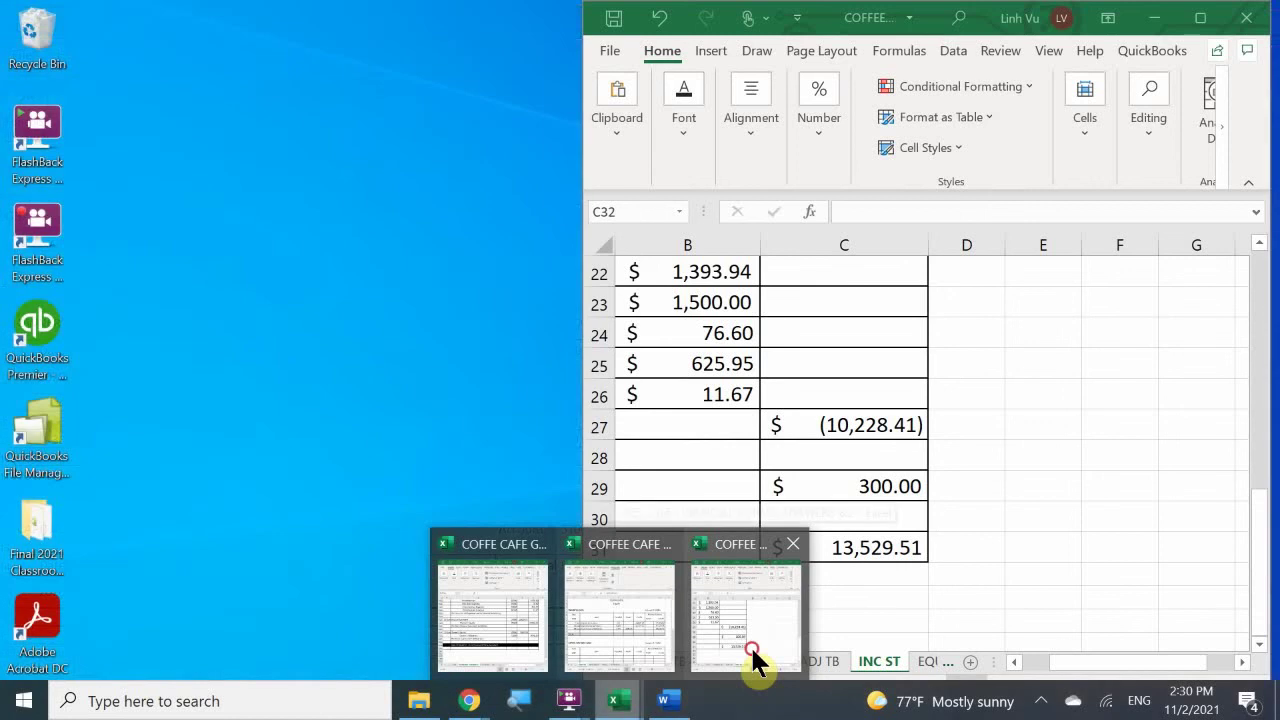
left_click(755, 664)
scroll(930, 456, "up", 7)
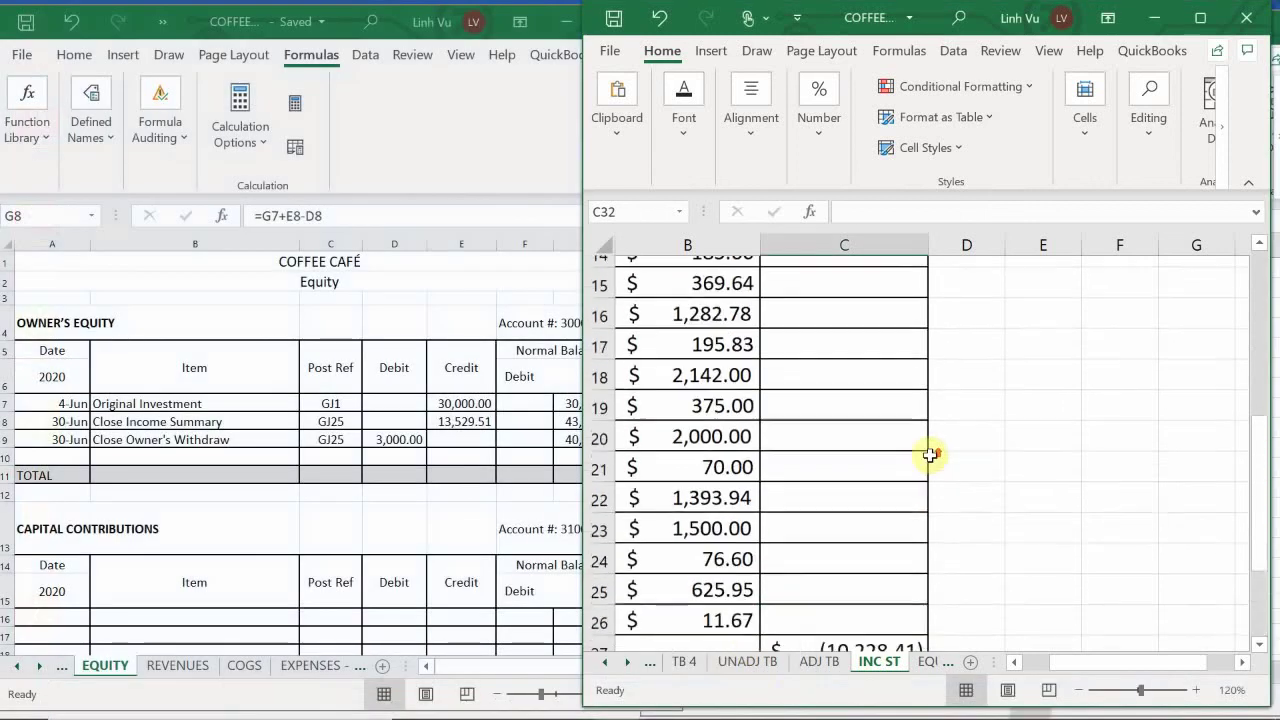
left_click(944, 662)
left_click(944, 662)
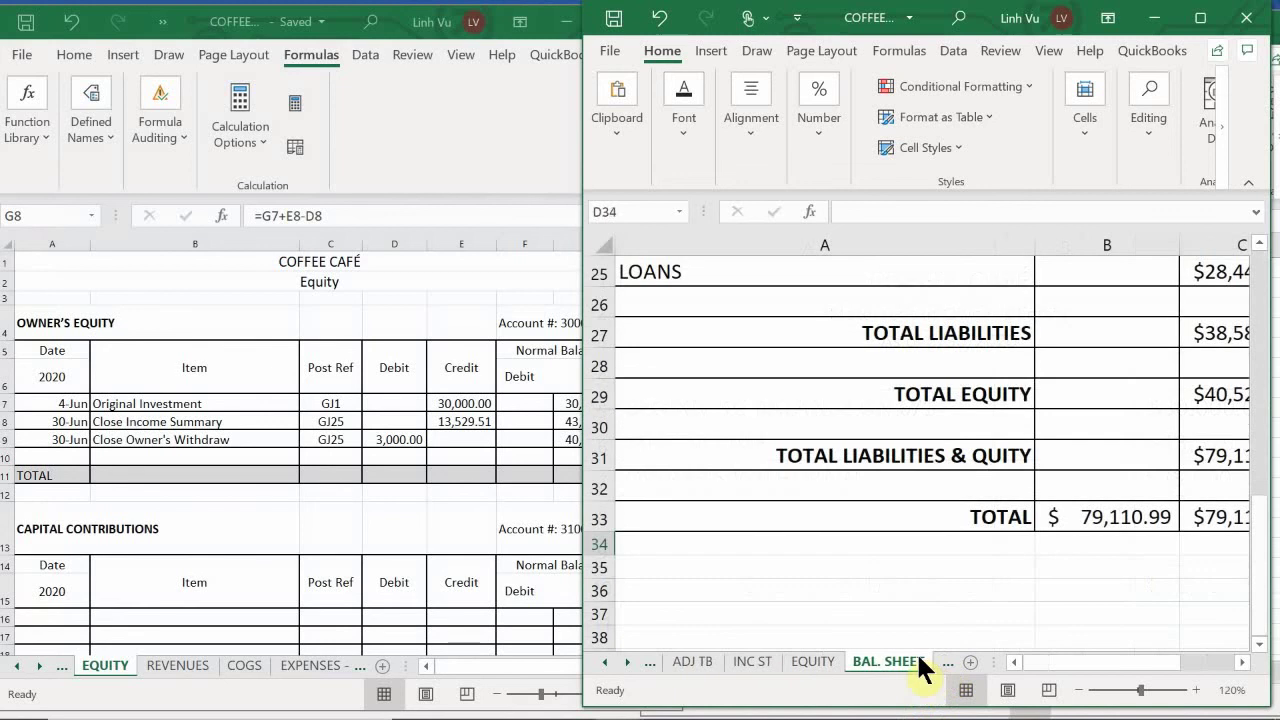
left_click(944, 662)
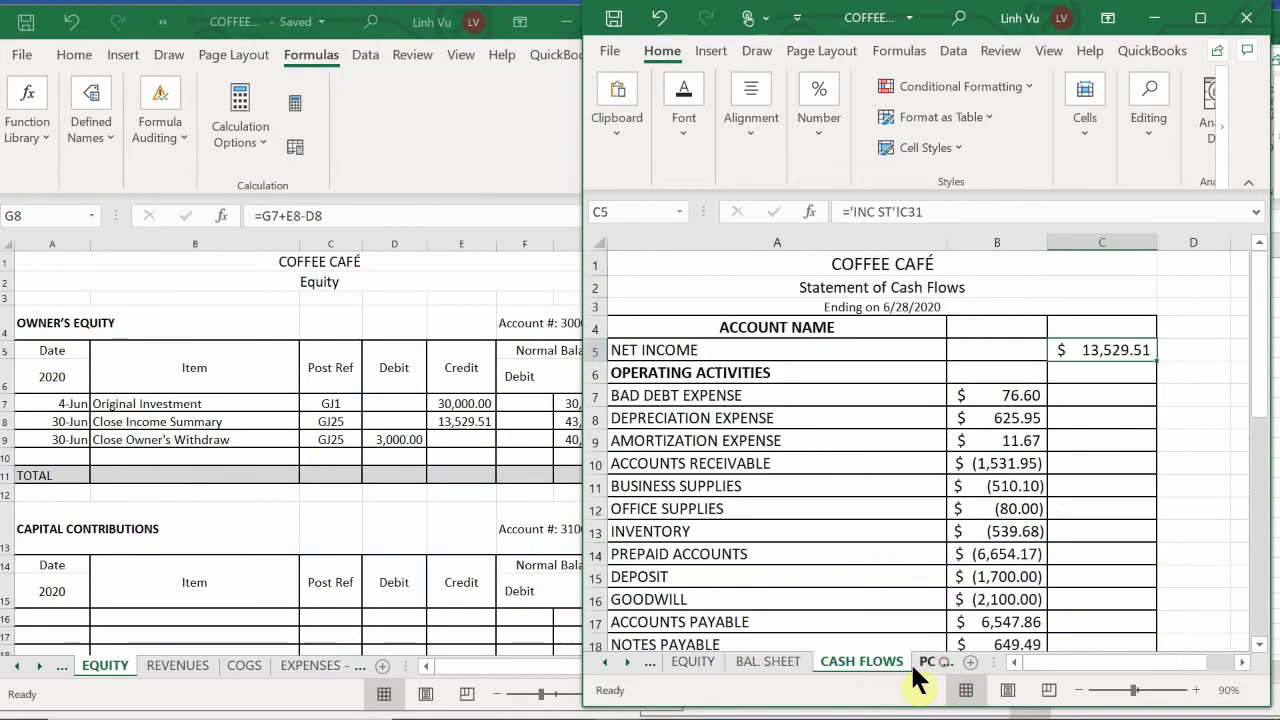
left_click(922, 663)
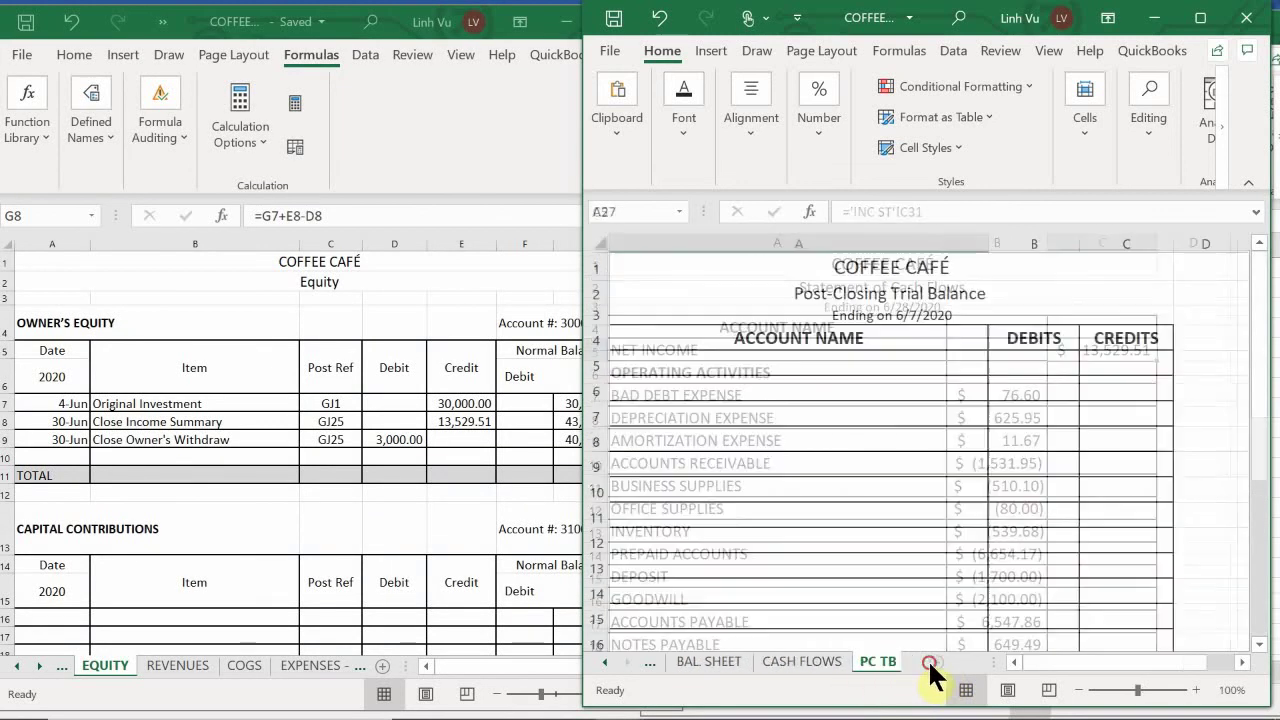
right_click(888, 660)
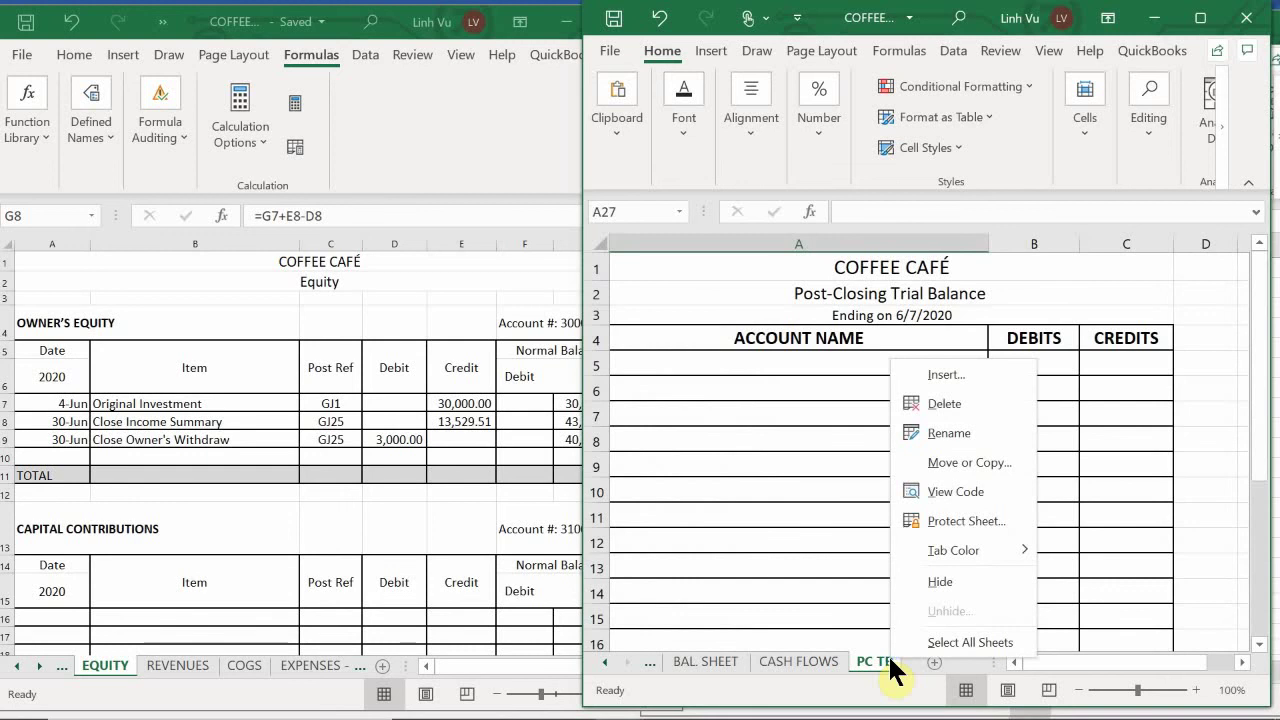
left_click(945, 432)
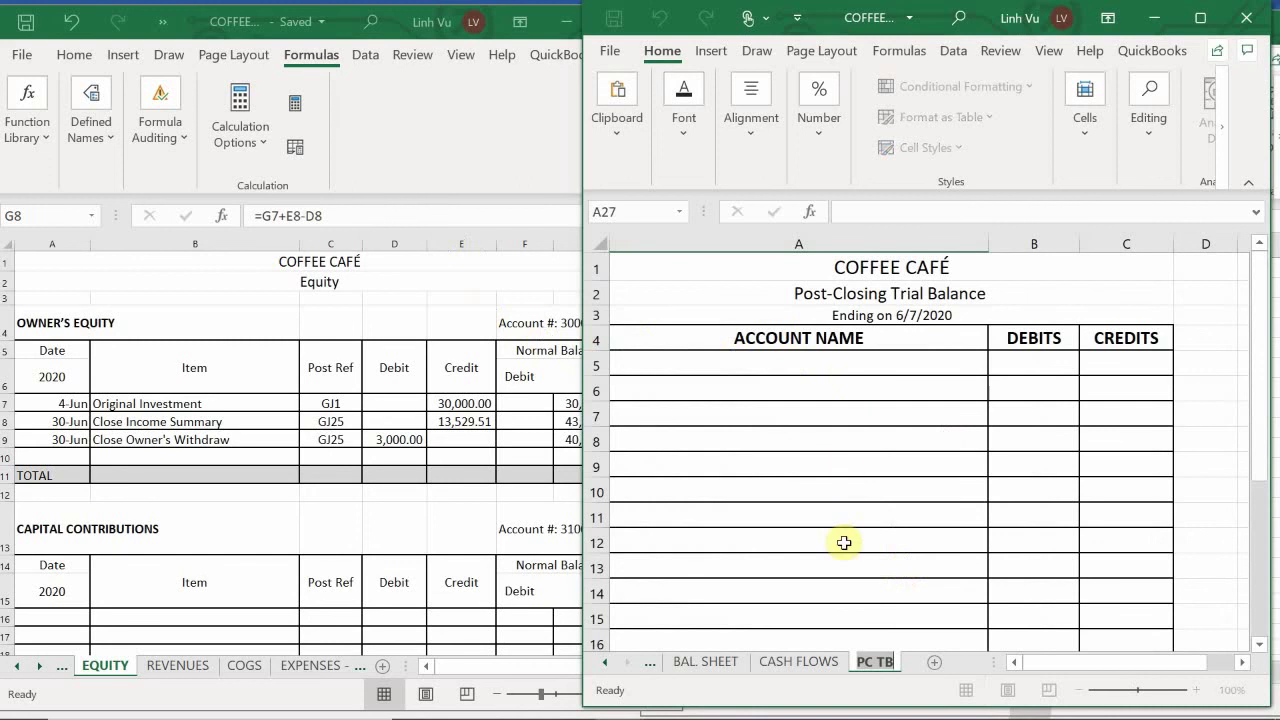
left_click(872, 674)
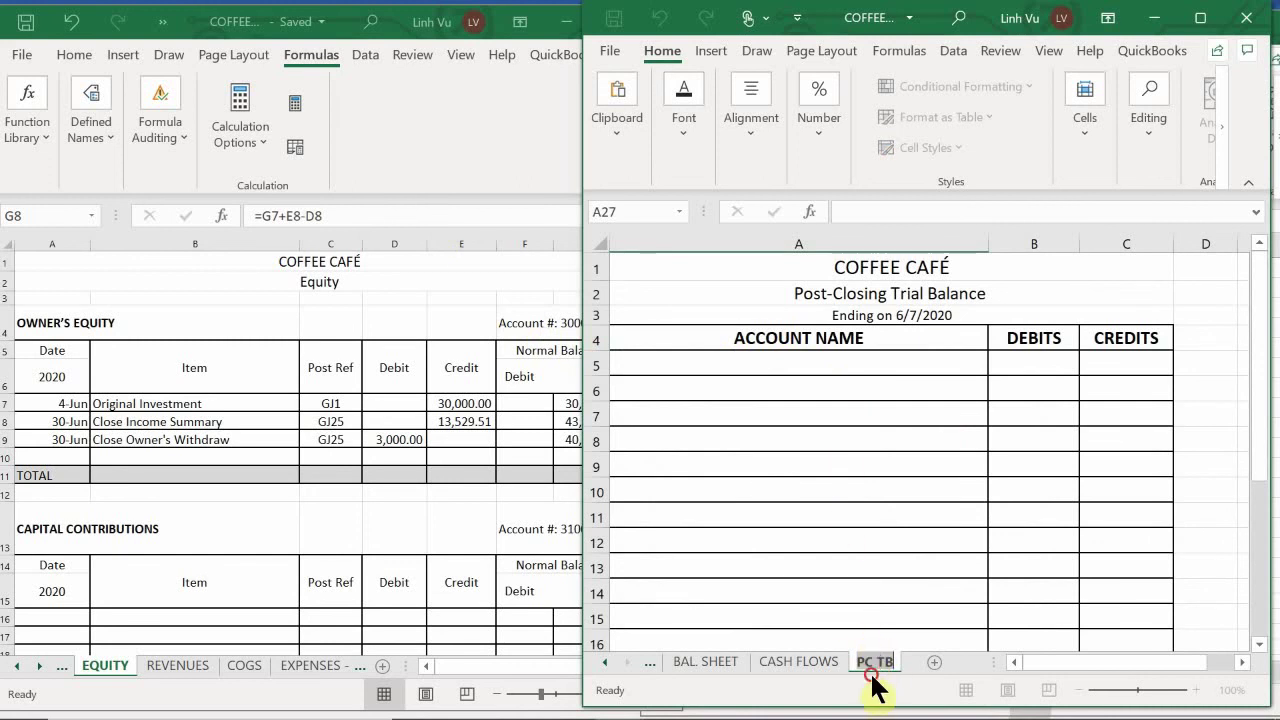
key("Return")
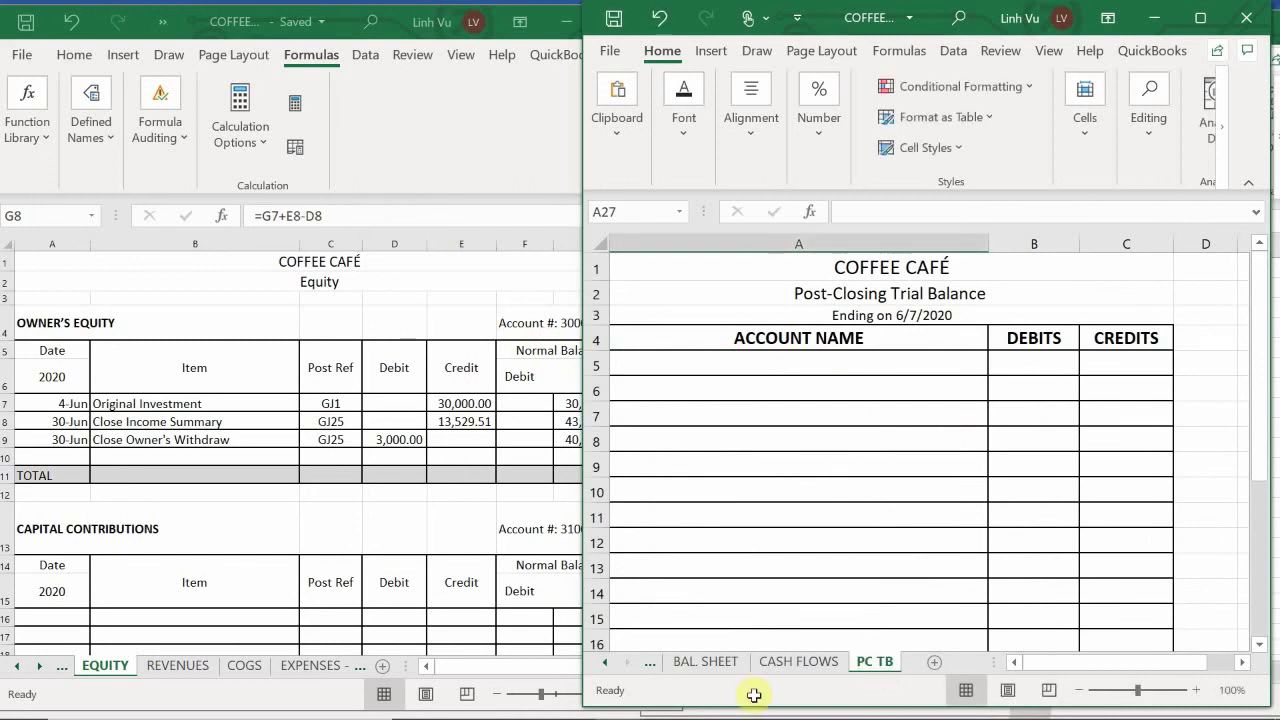
Delete the empty PC TB sheet permanently from the financial forms workbook
right_click(888, 666)
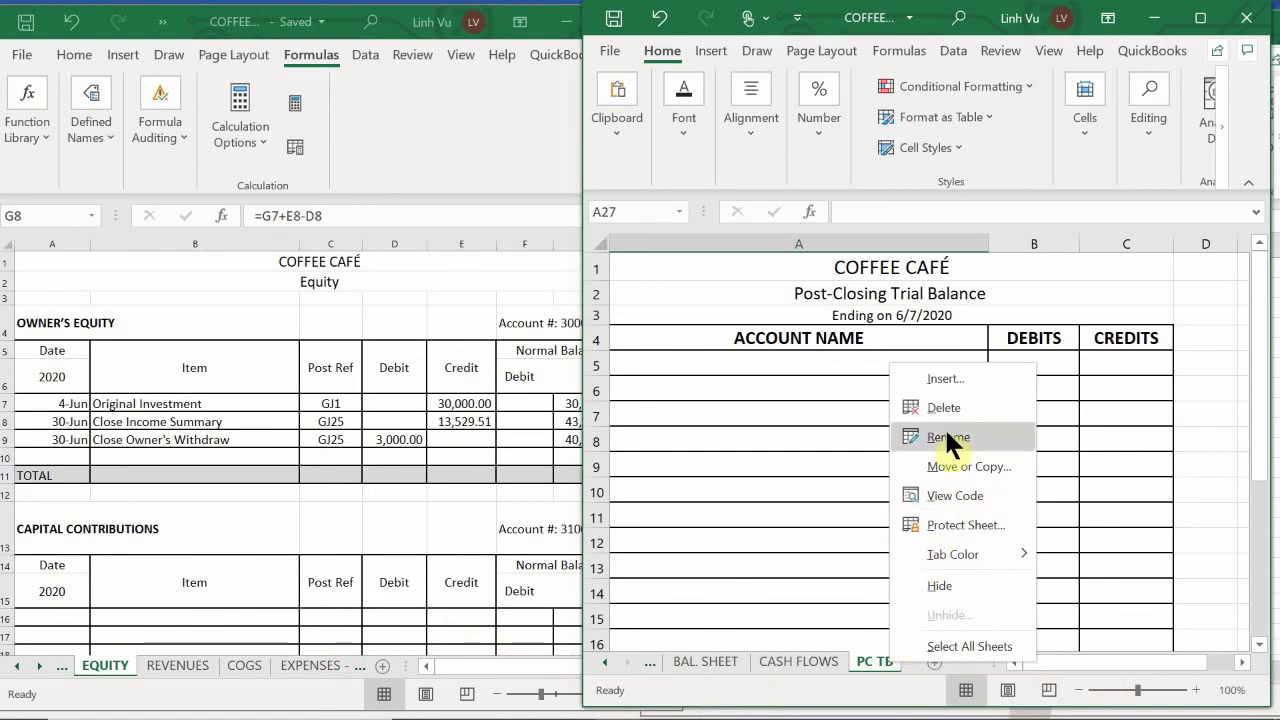
left_click(951, 402)
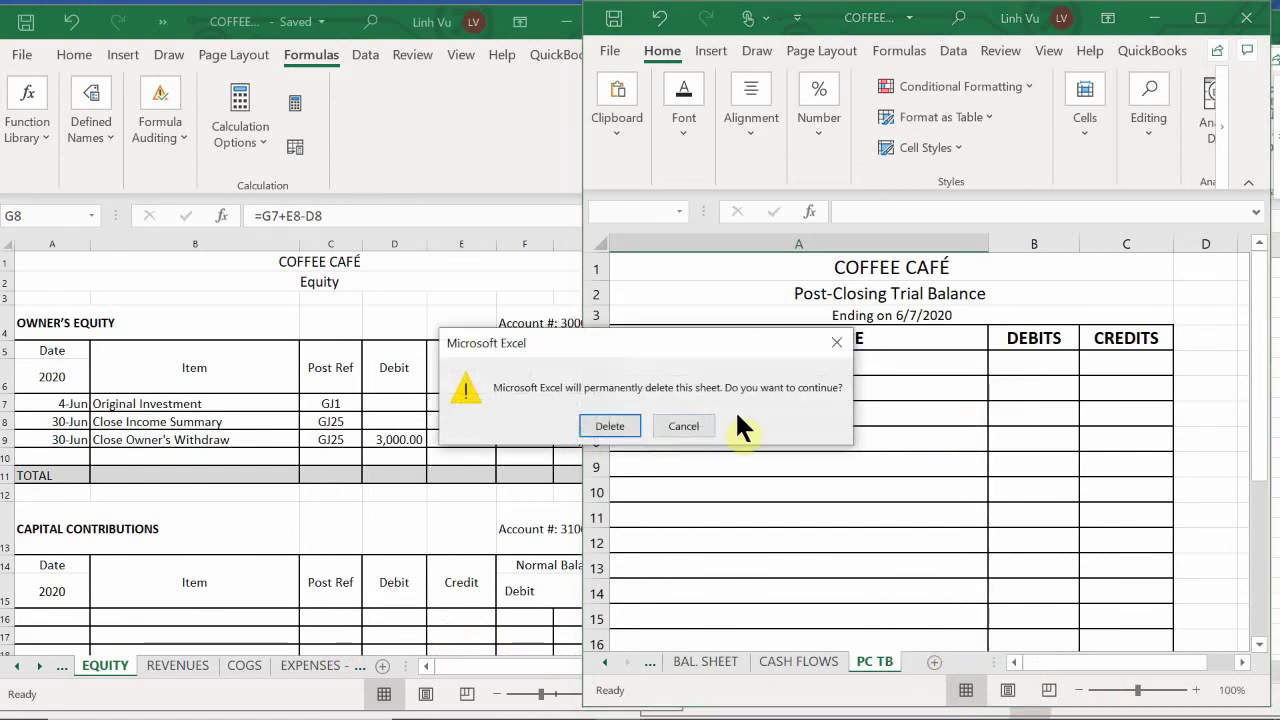
left_click(609, 426)
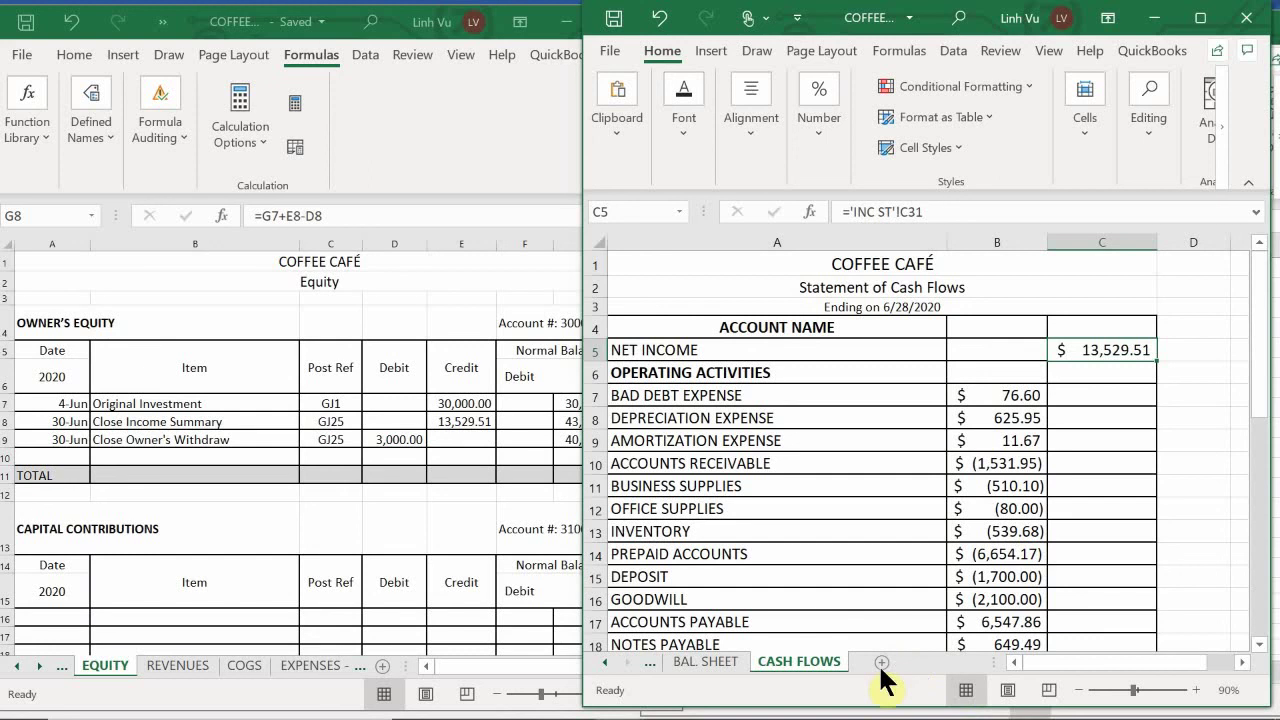
Create a copy of the BAL. SHEET sheet at the end of the workbook and rename the copy PC TB
left_click(708, 662)
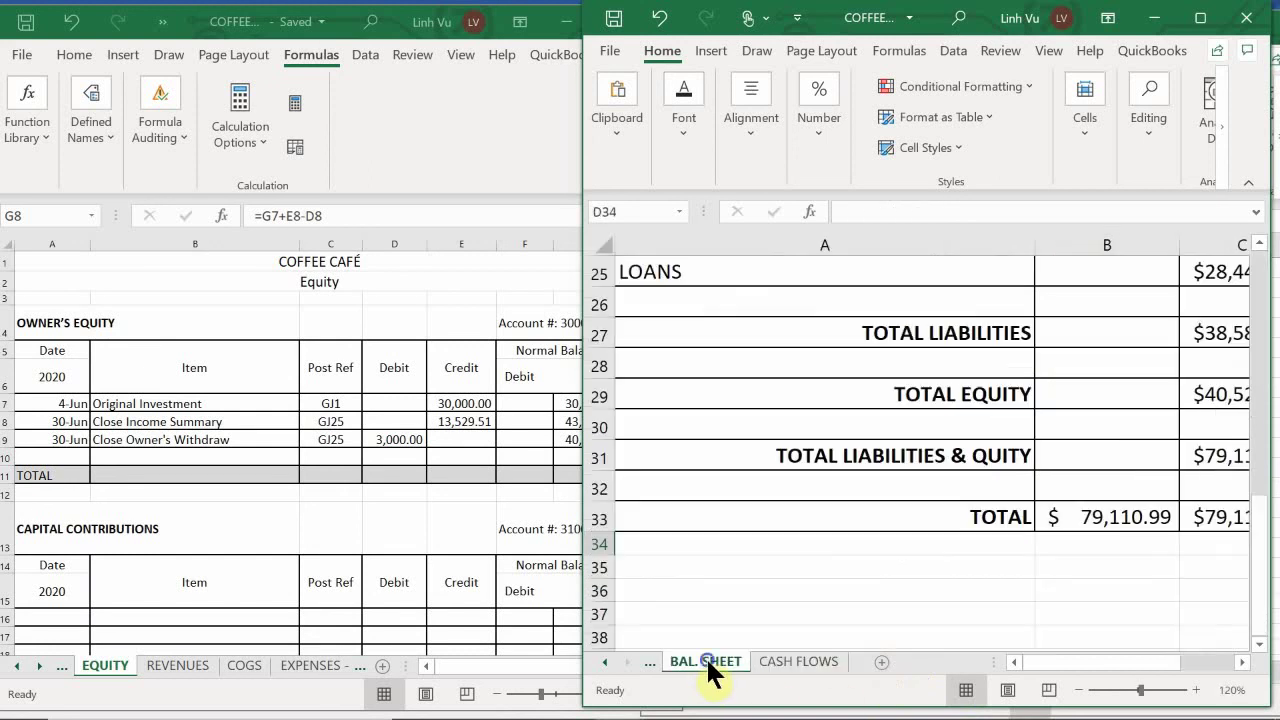
right_click(708, 663)
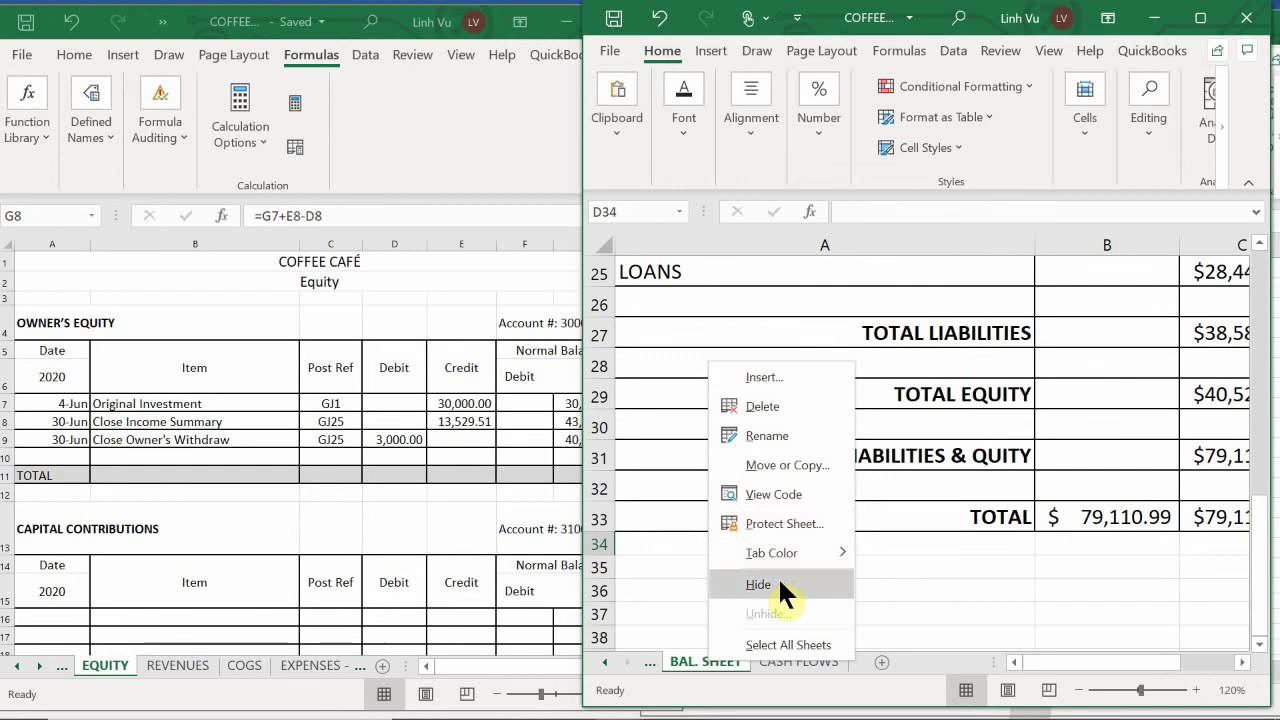
left_click(755, 464)
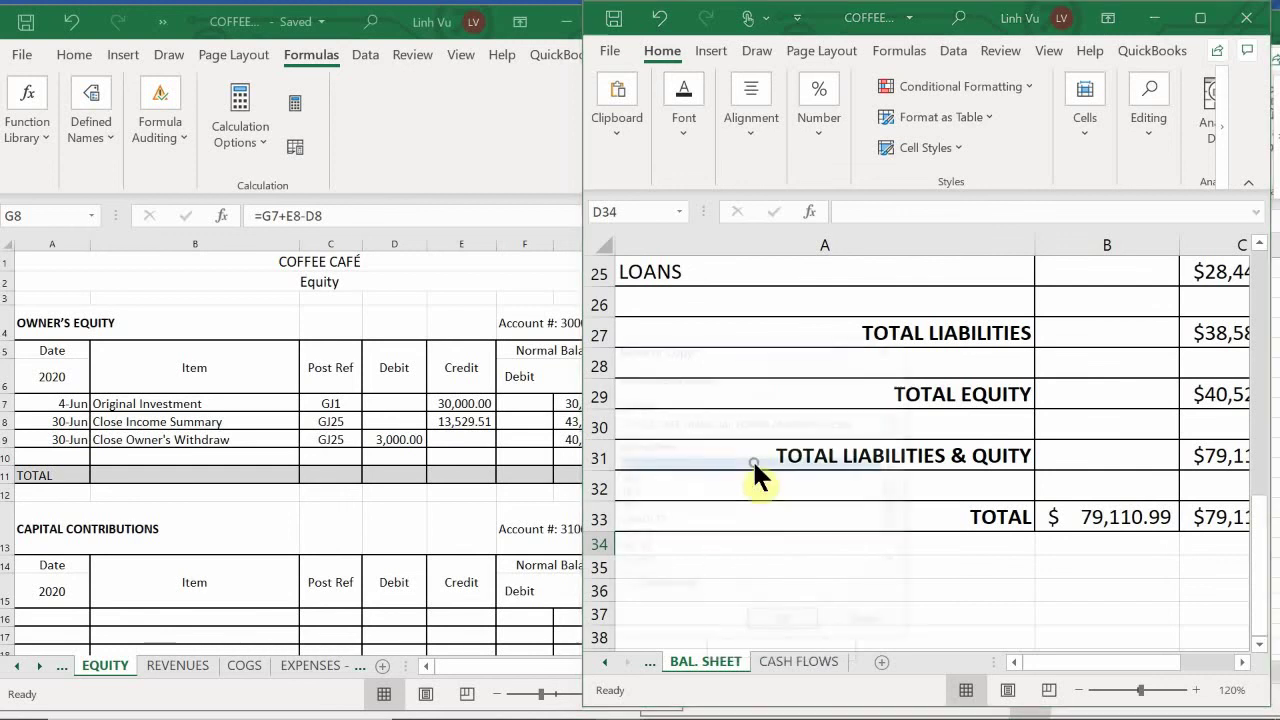
left_click(647, 558)
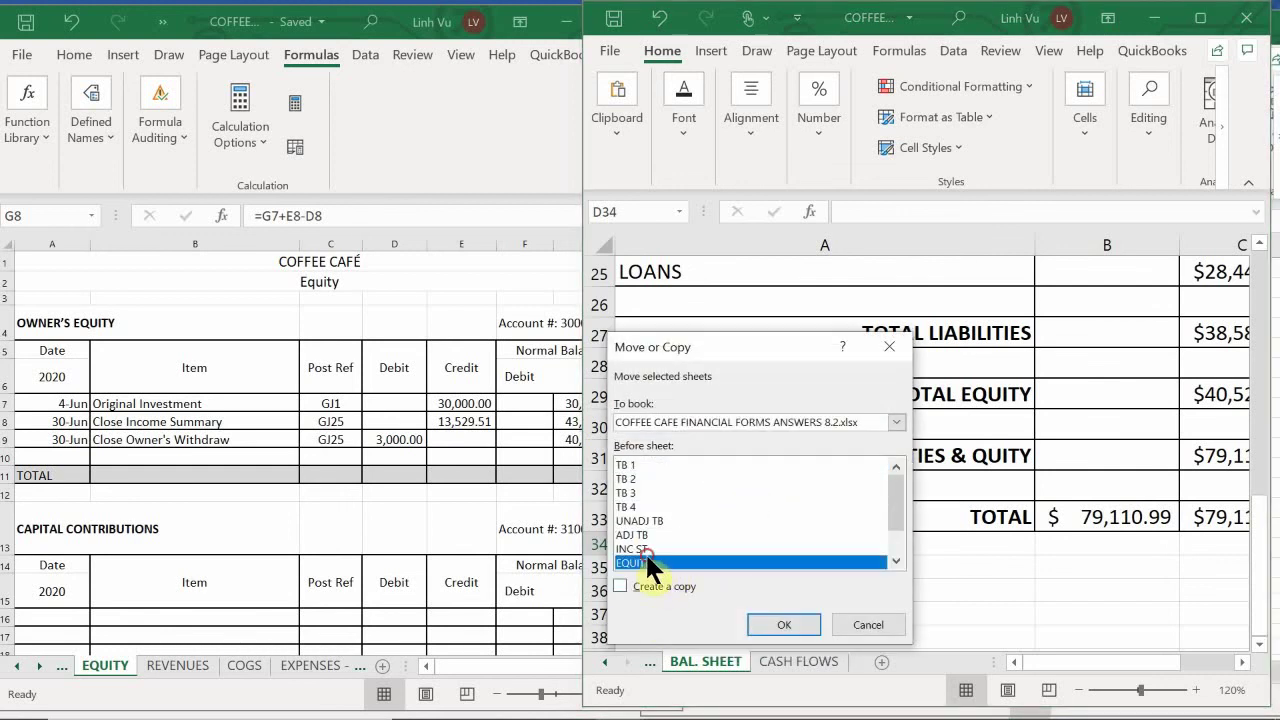
scroll(645, 557, "down", 1)
left_click(640, 558)
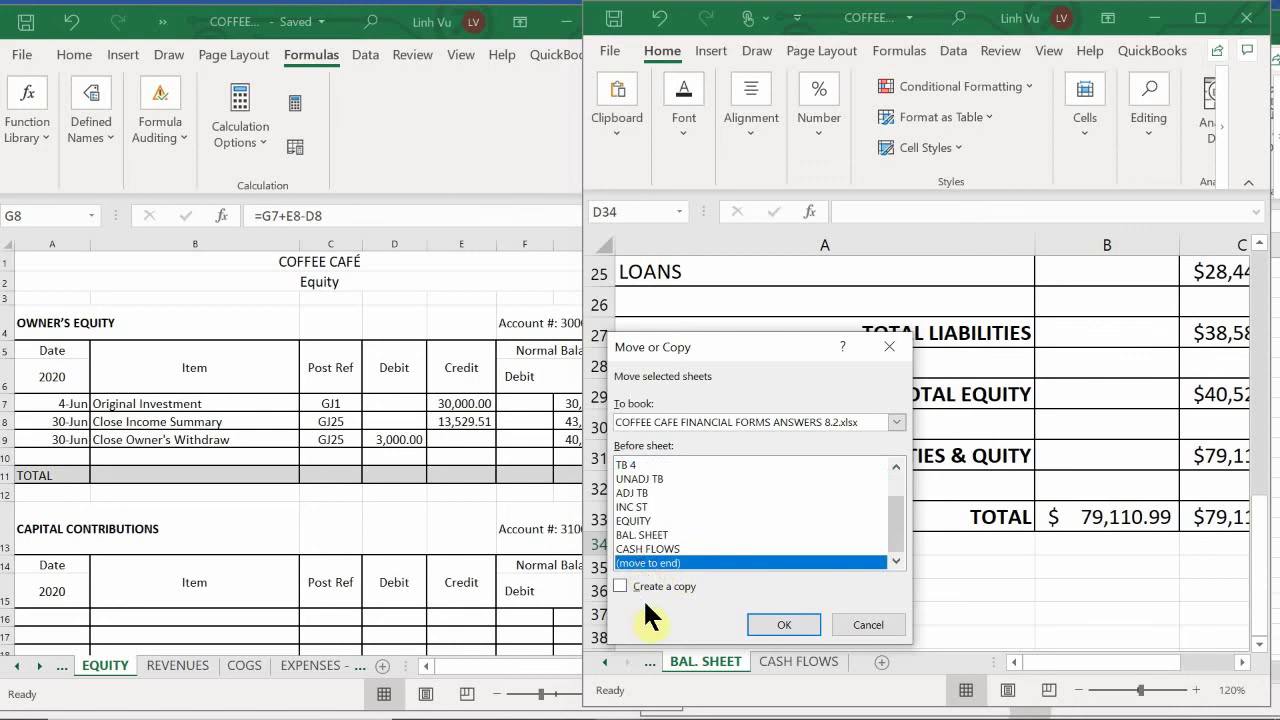
left_click(657, 584)
left_click(794, 630)
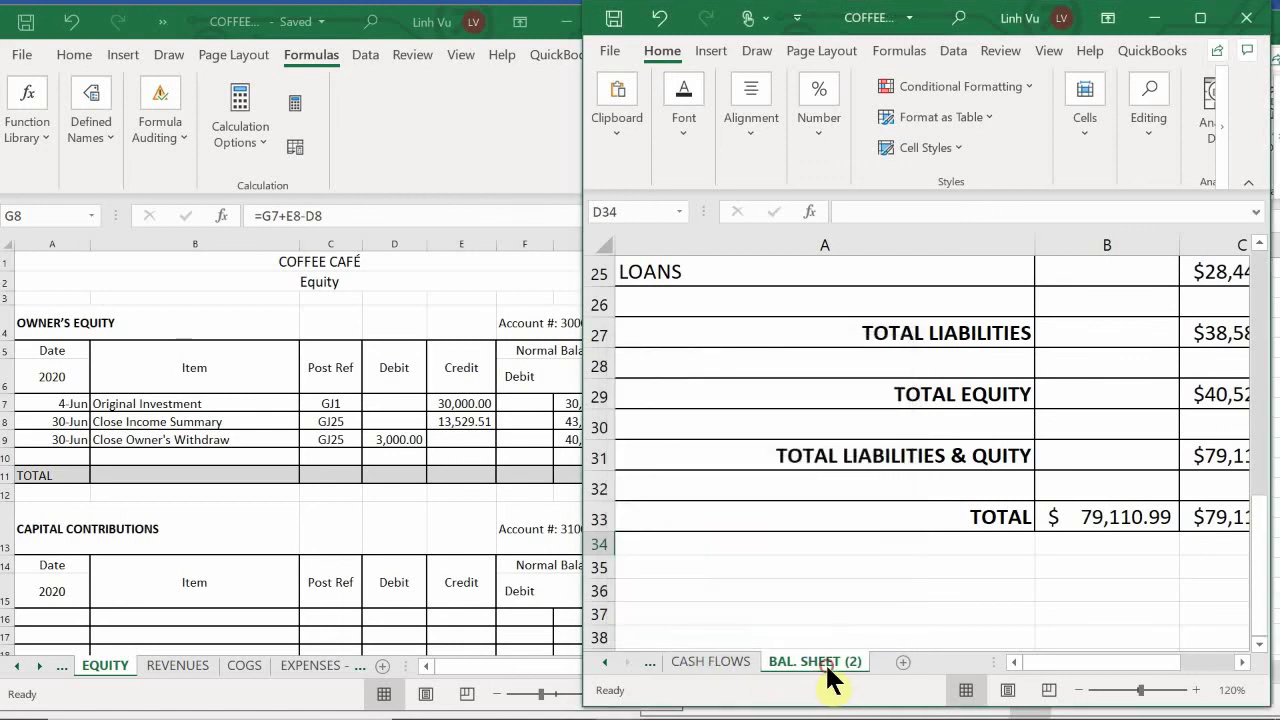
mouse_move(840, 675)
left_mouse_down()
mouse_move(965, 690)
mouse_move(1100, 680)
left_mouse_up()
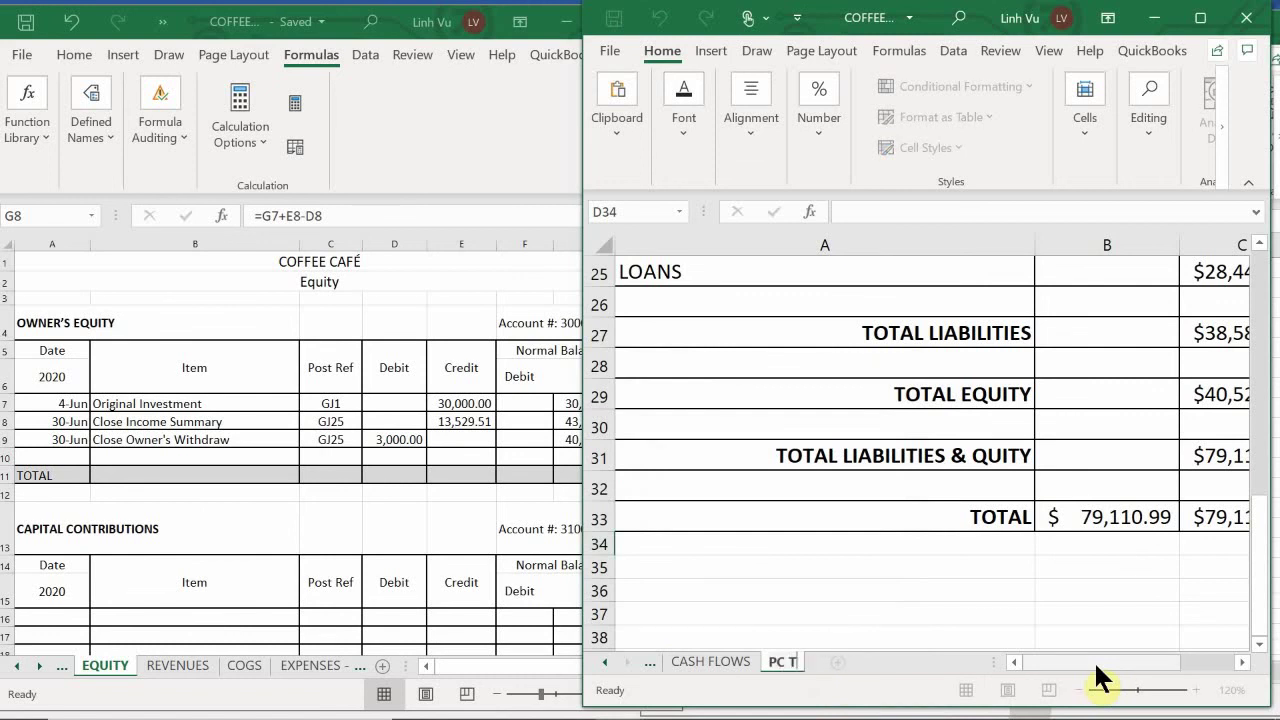
left_click_drag(1100, 680, 1100, 680)
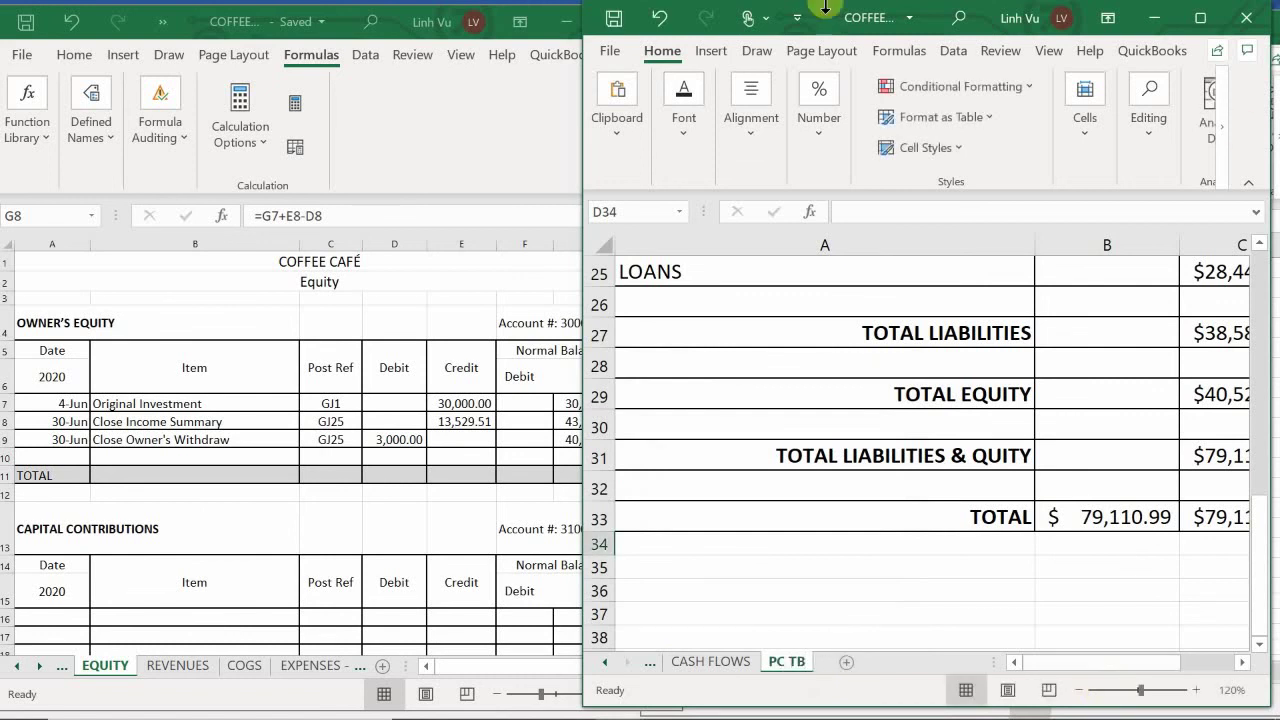
Replace the statement title in cell A2 of the PC TB sheet with "Post Closing Trial Balance"
left_click(757, 363)
scroll(760, 363, "up", 8)
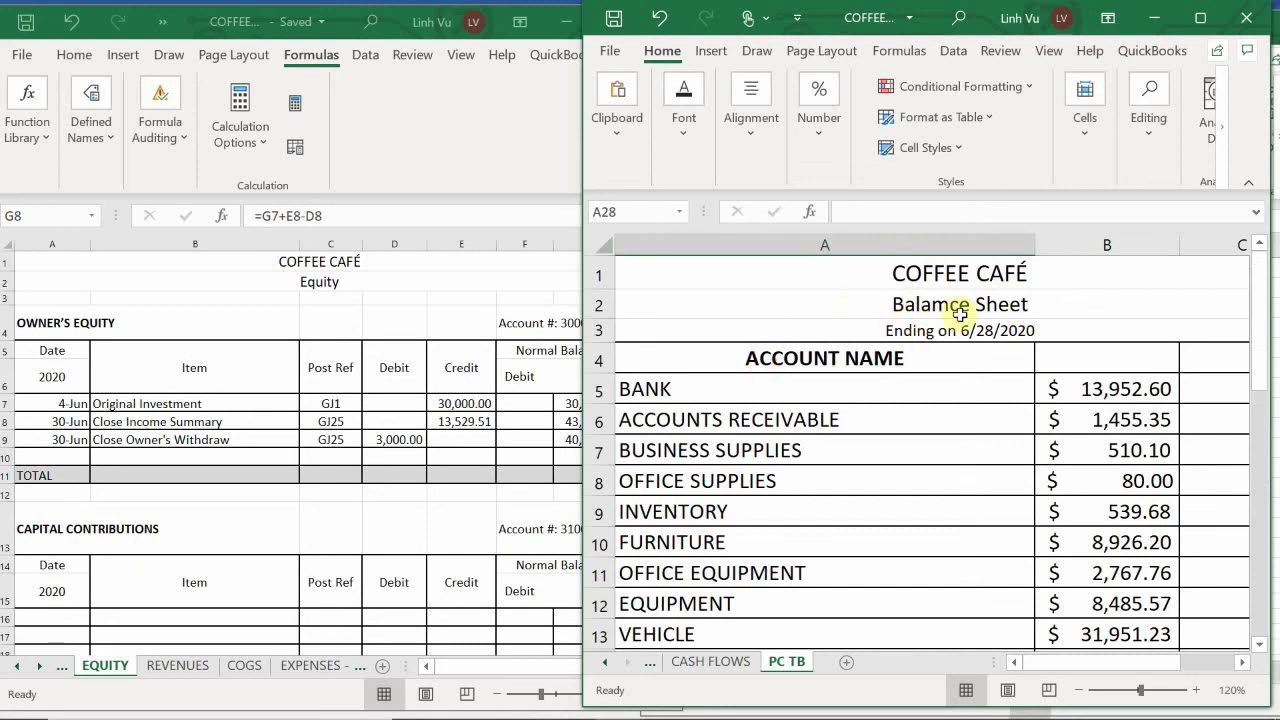
left_click(995, 304)
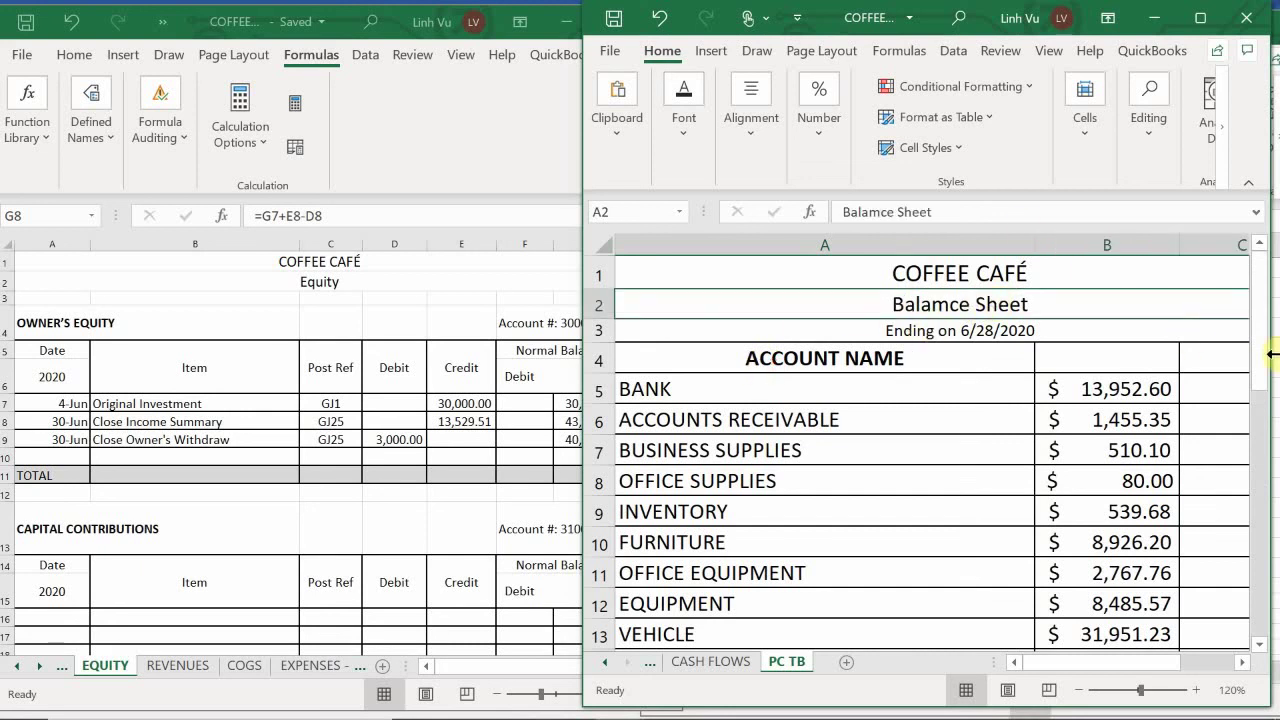
key("BackSpace")
type("Post")
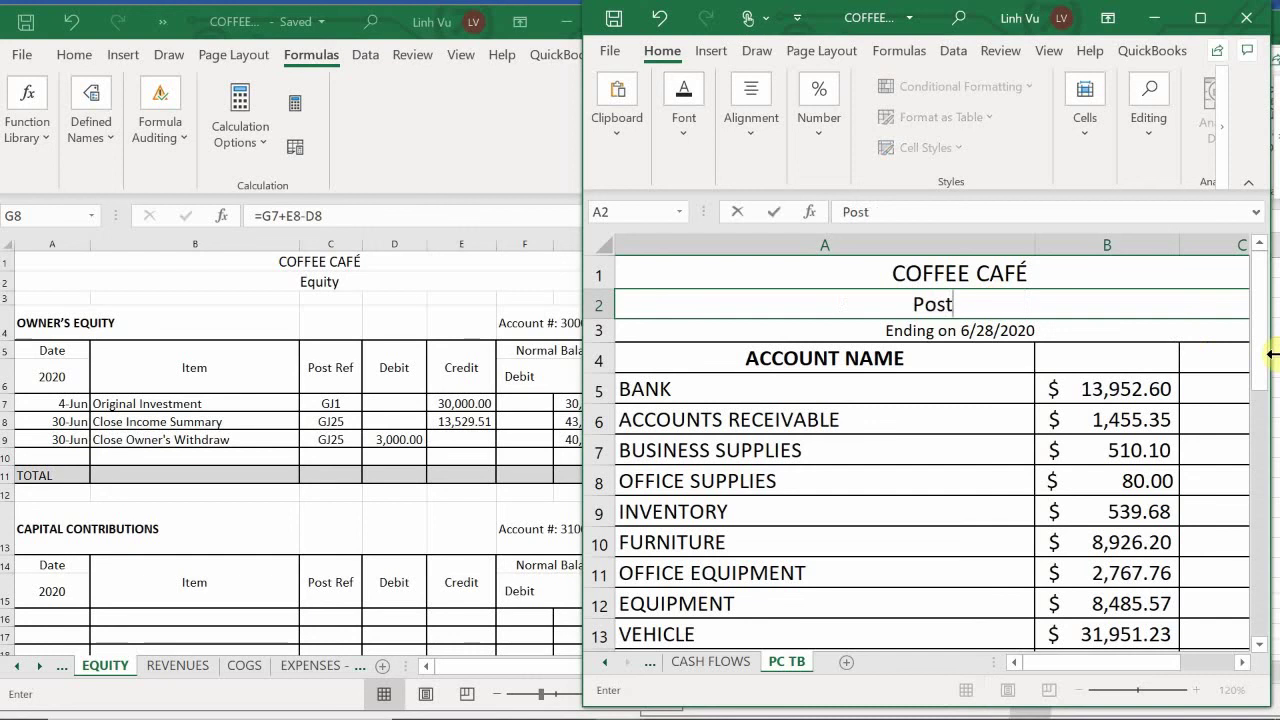
type(" Closi")
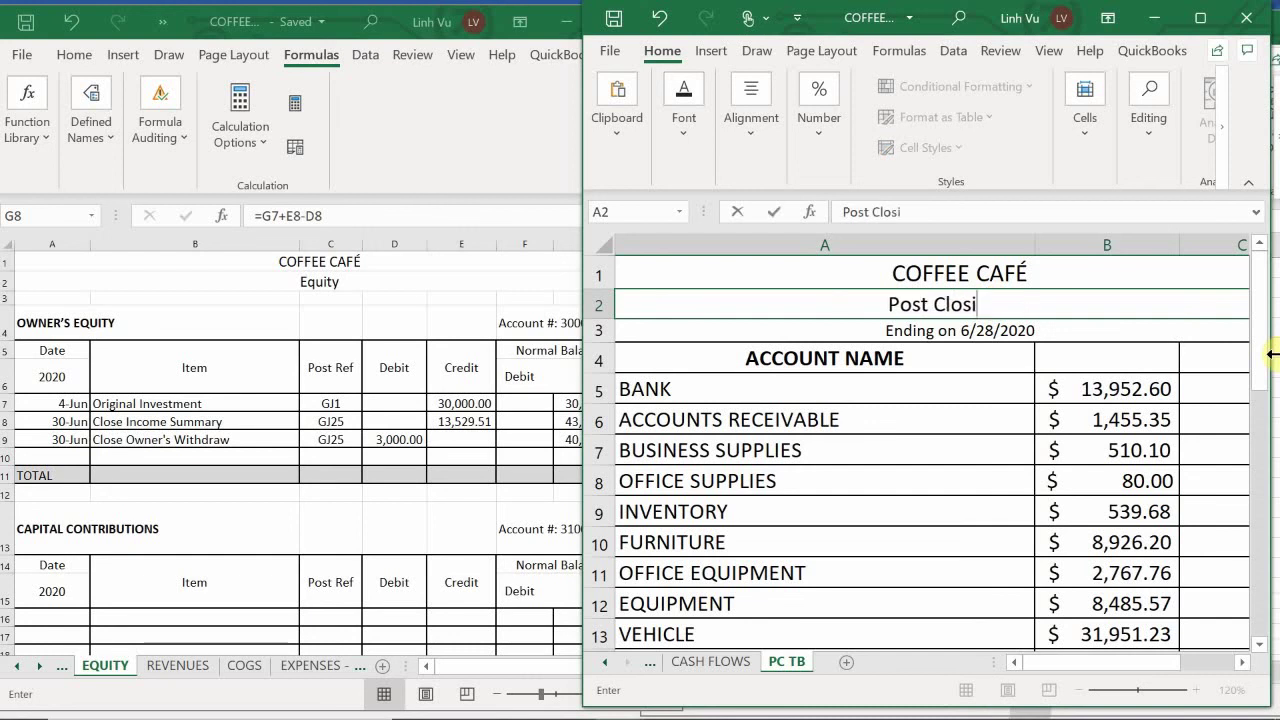
type("ng Trial Balance")
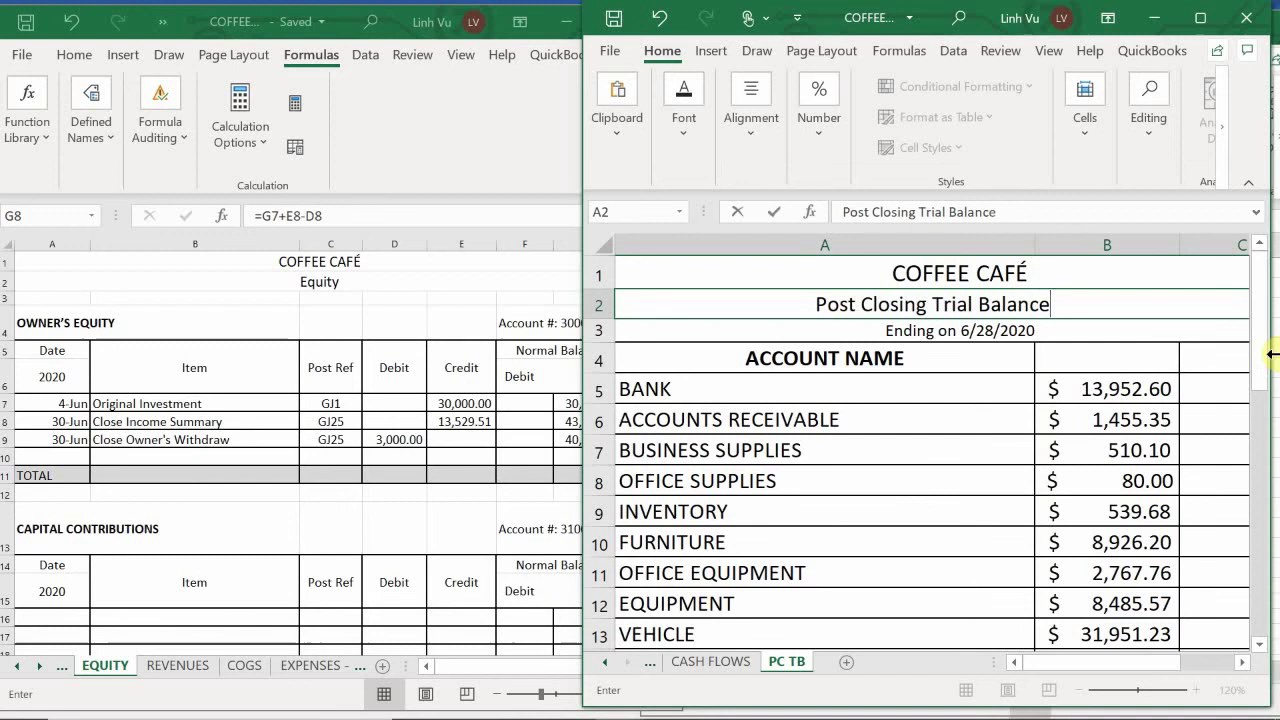
key("Return")
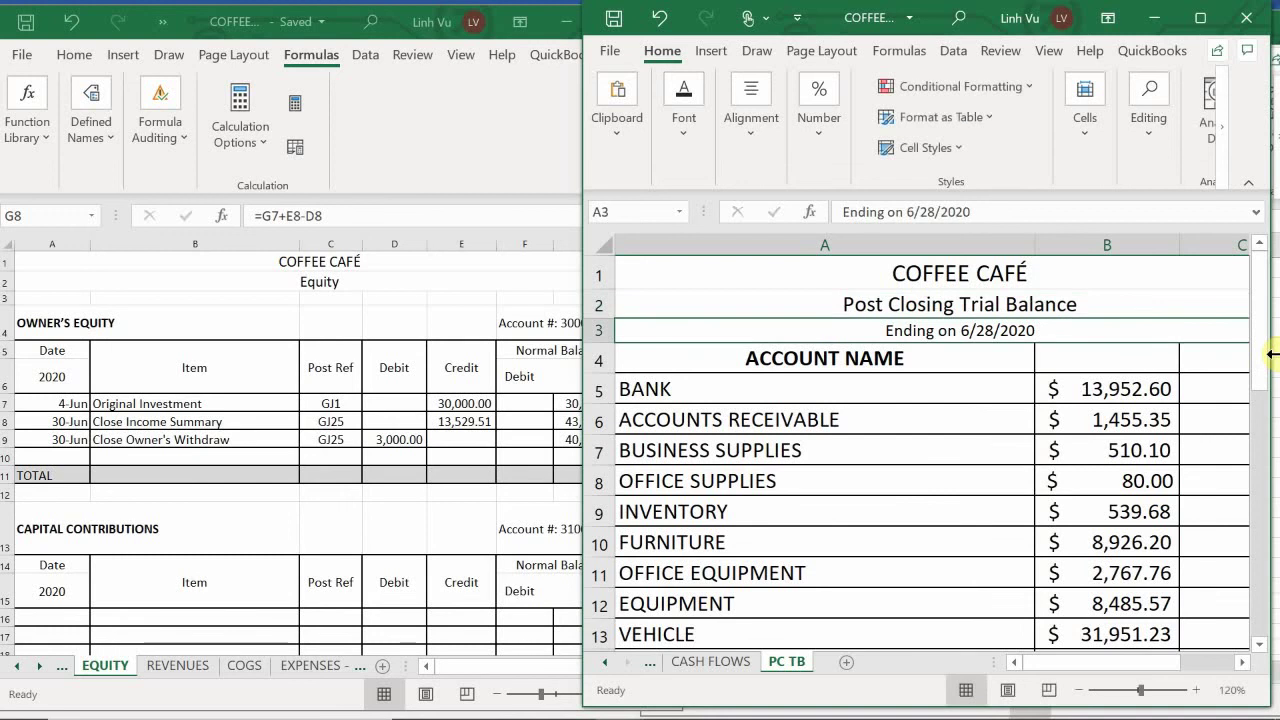
Enter the column headings DEBITS in cell B4 and CREDITS in cell C4 of the PC TB sheet
left_click(1100, 360)
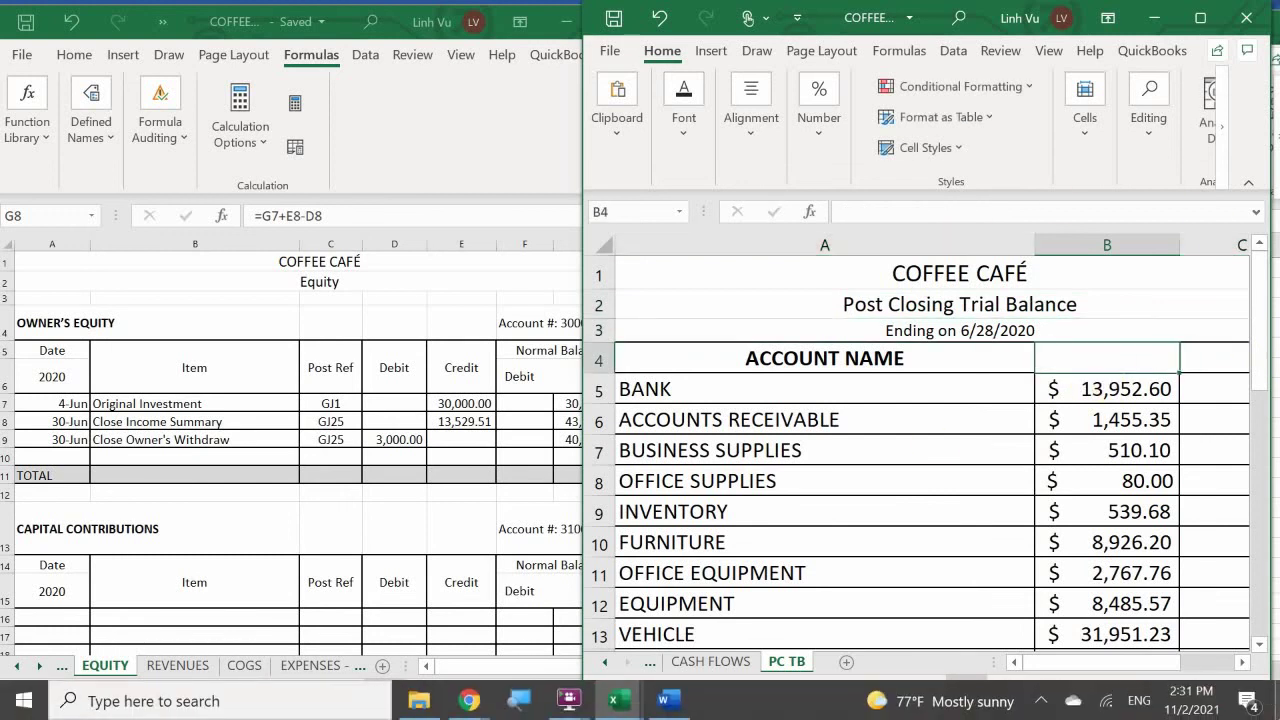
type("DEBUT")
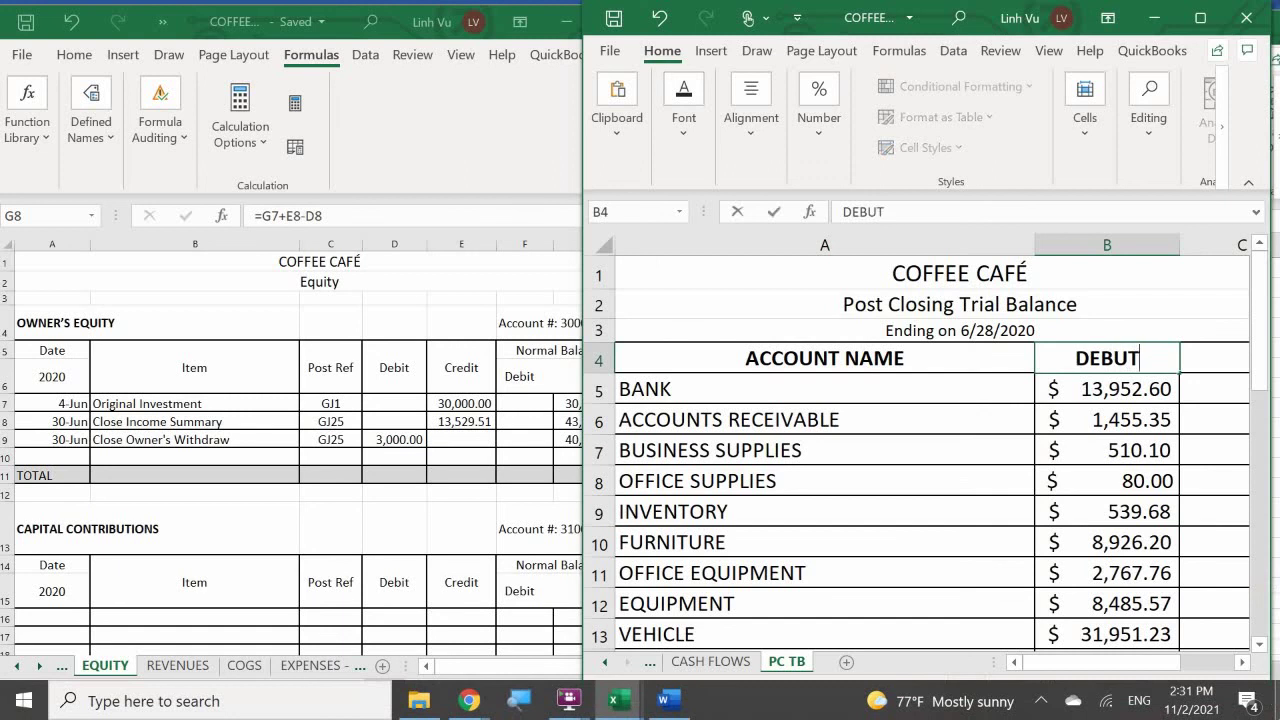
key("BackSpace")
key("BackSpace")
type("ITS")
key("Tab")
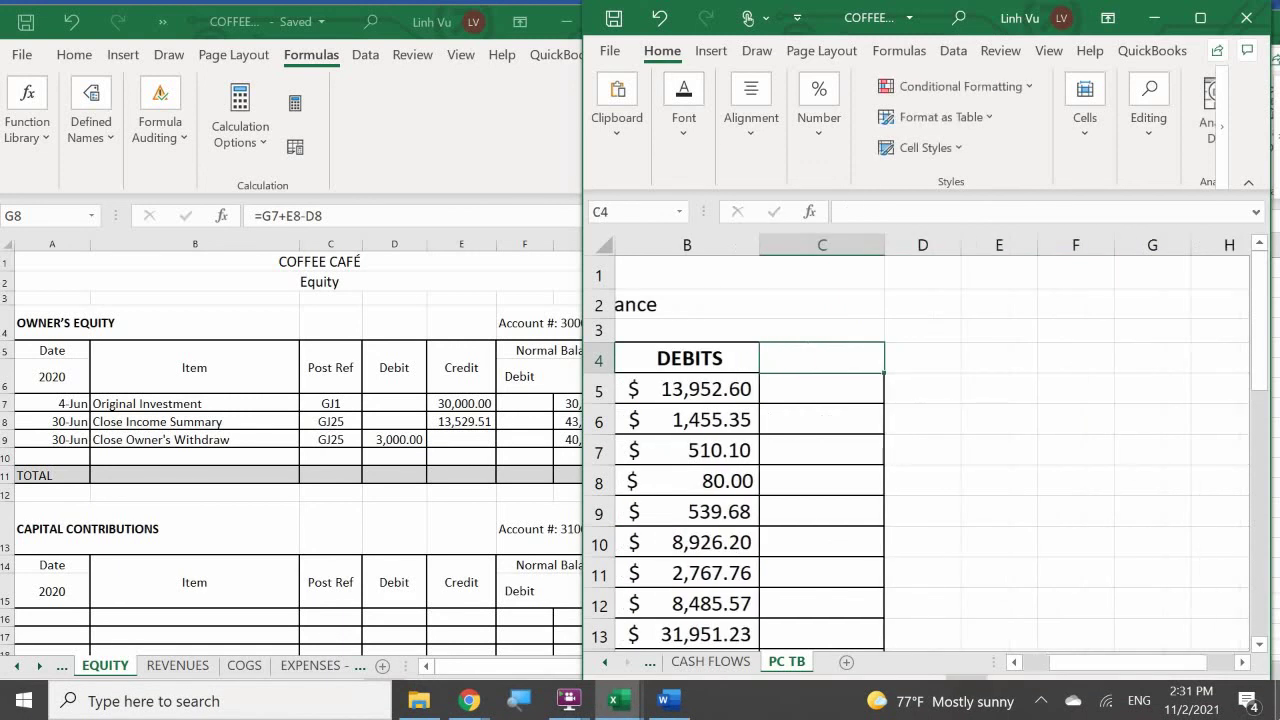
type("CRE")
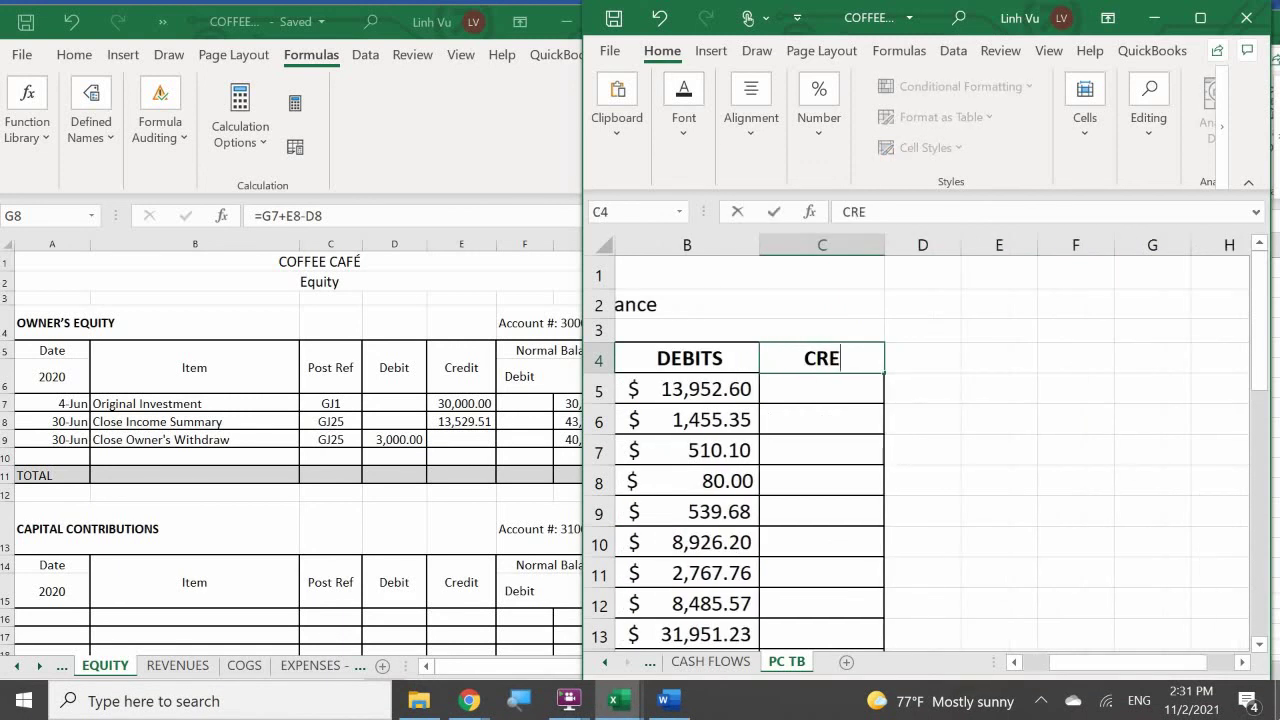
type("DITS")
key("Return")
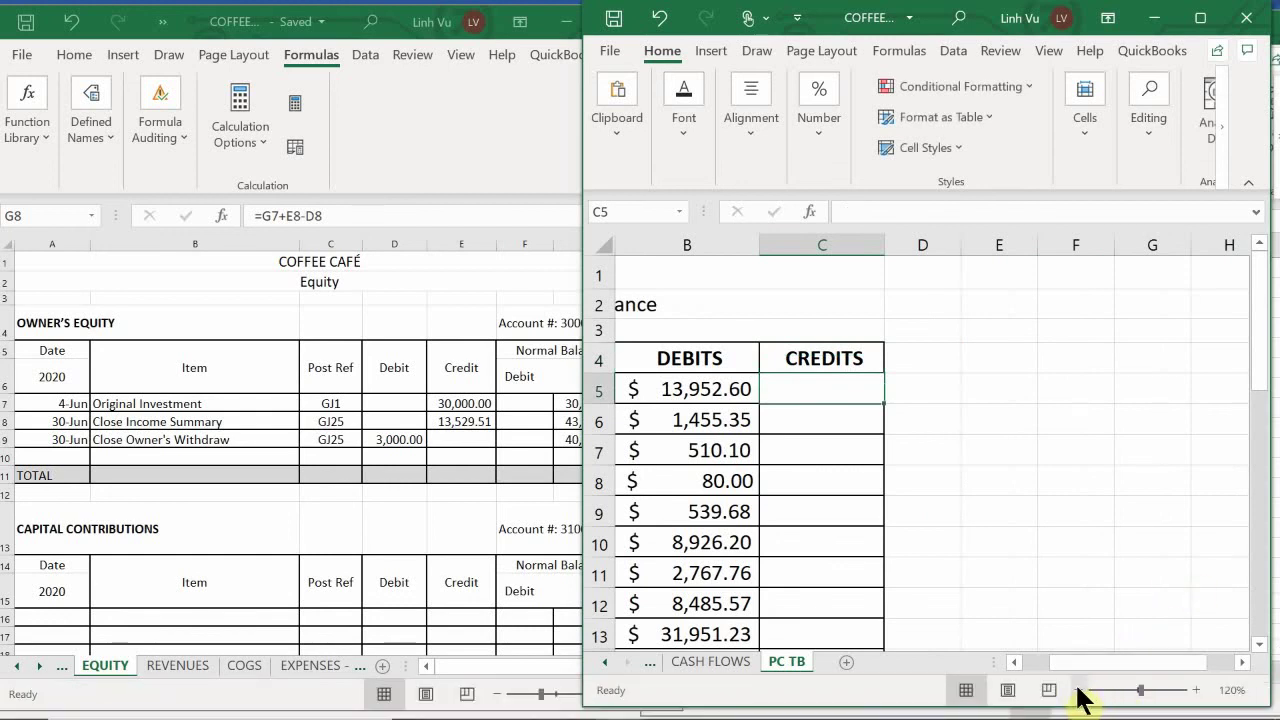
Delete the TOTAL ASSETS row from the PC TB sheet
left_click(1080, 690)
left_click(1080, 690)
left_click(1080, 690)
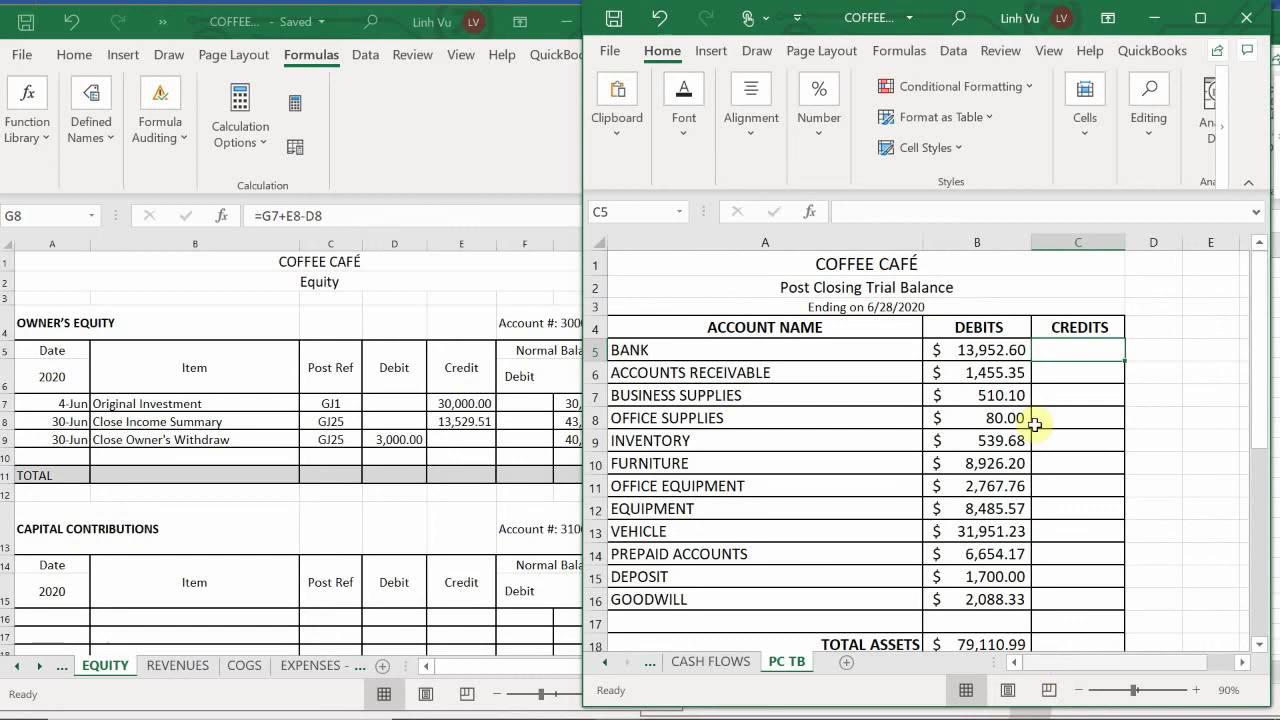
scroll(873, 407, "down", 3)
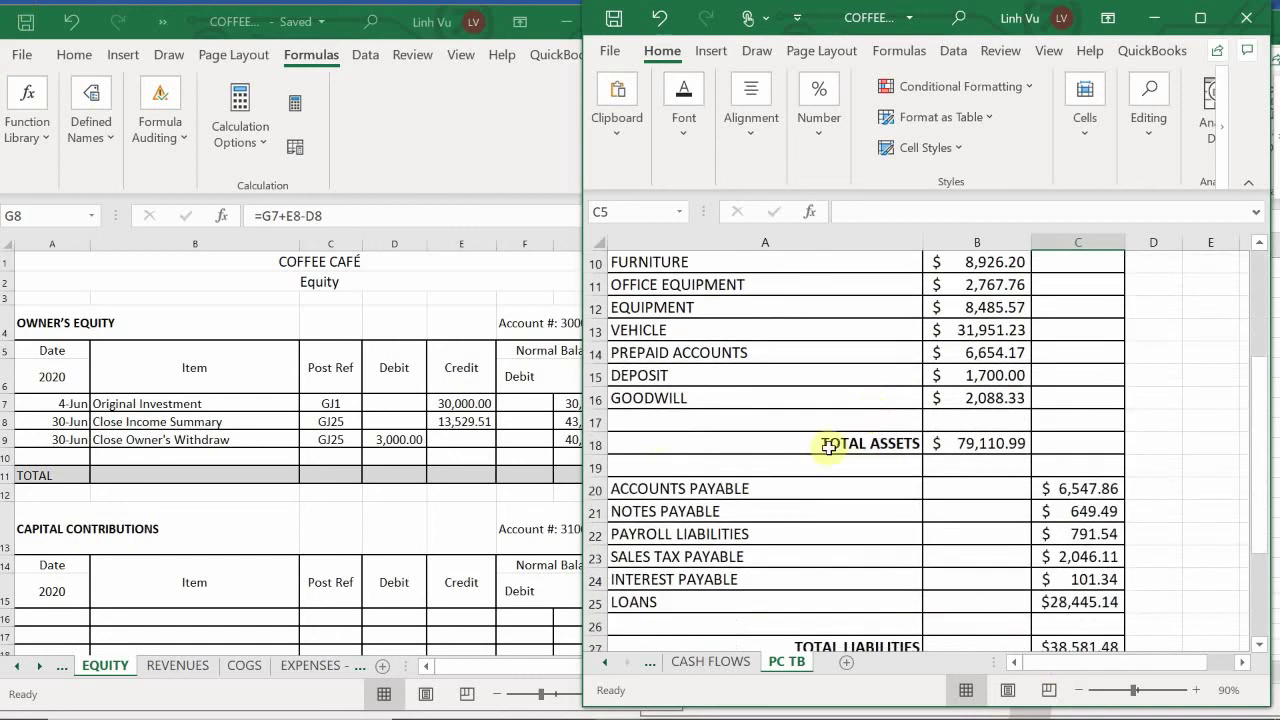
left_click(594, 443)
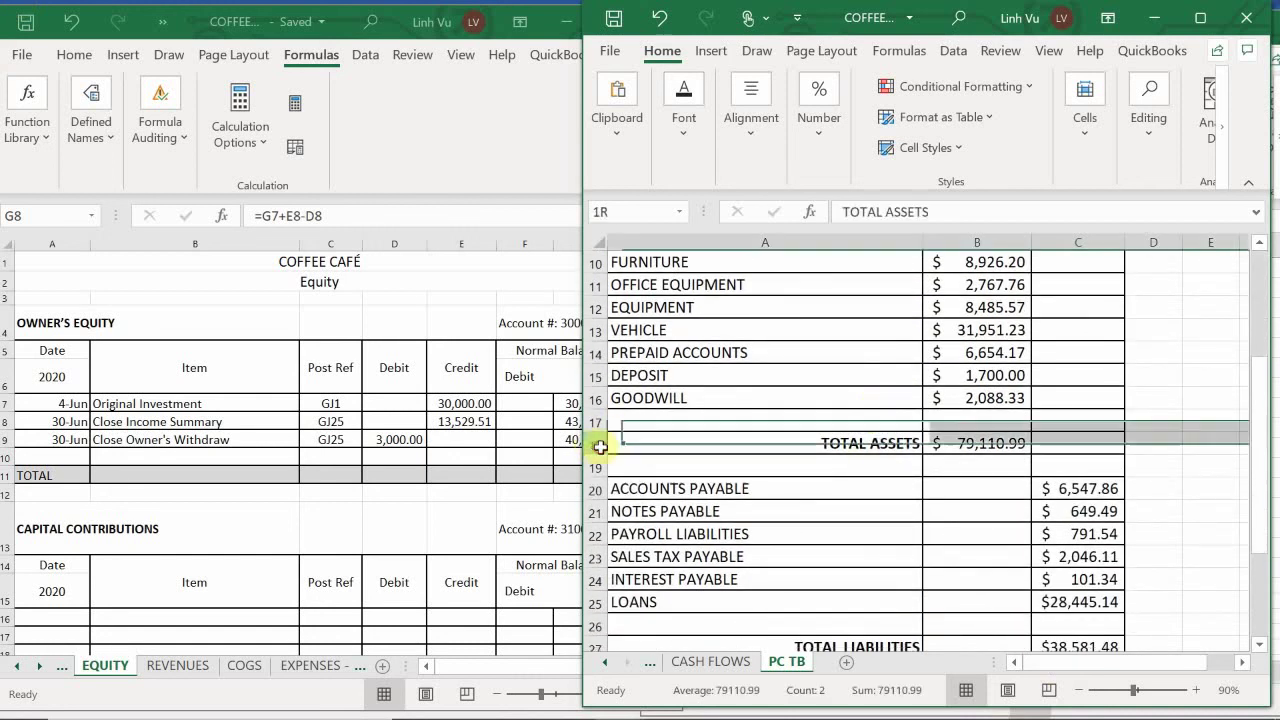
right_click(594, 443)
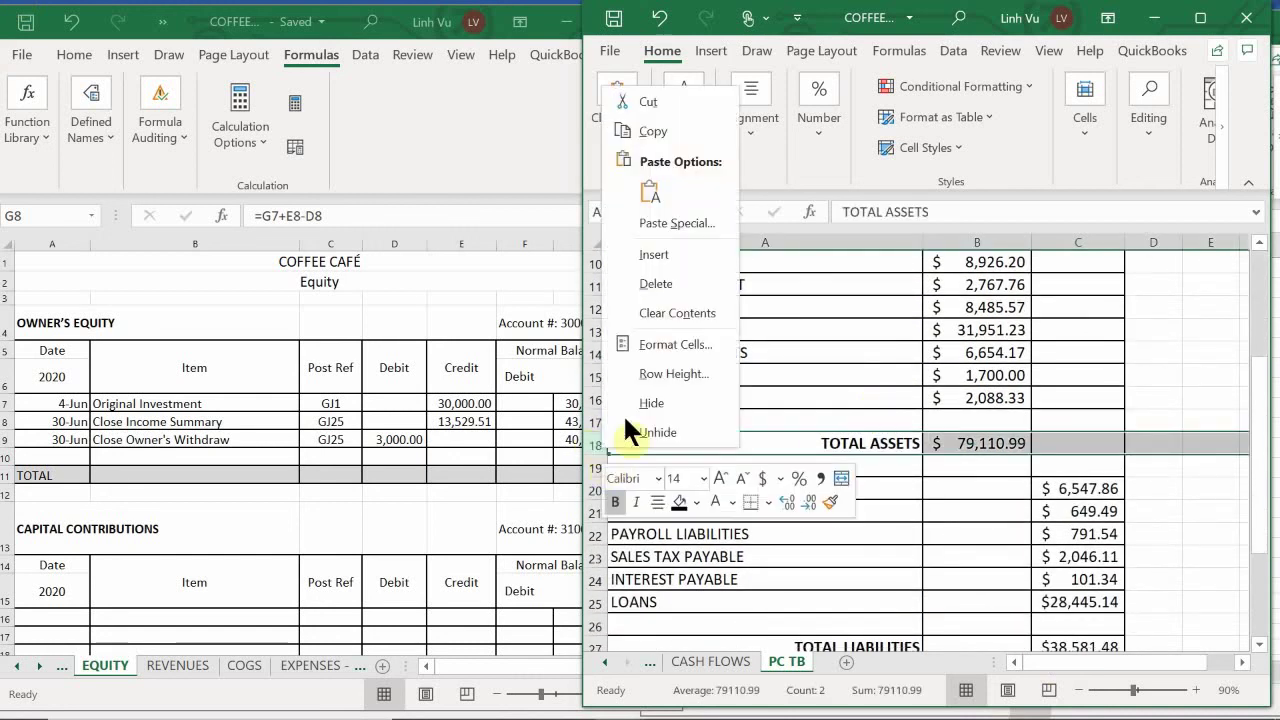
left_click(668, 282)
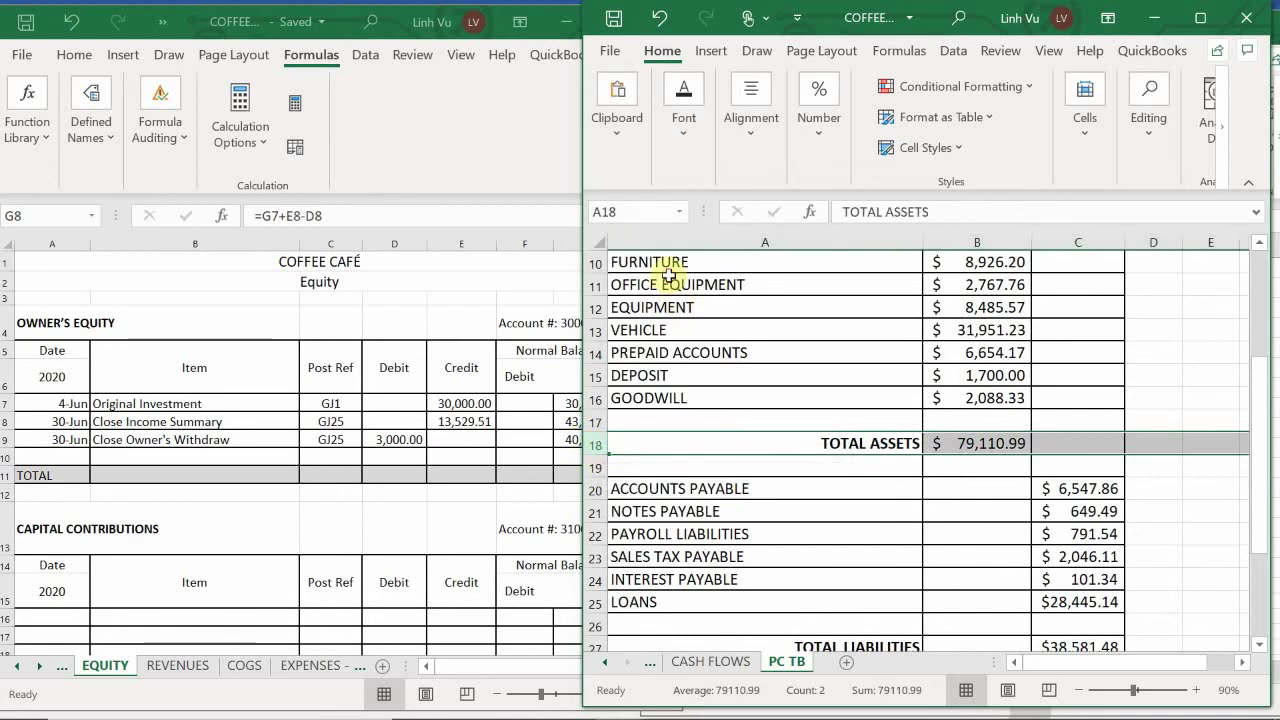
Replace the broken debits total in cell B32 with a SUM formula over B5:B31
left_click(975, 487)
scroll(966, 485, "down", 1)
scroll(966, 590, "down", 1)
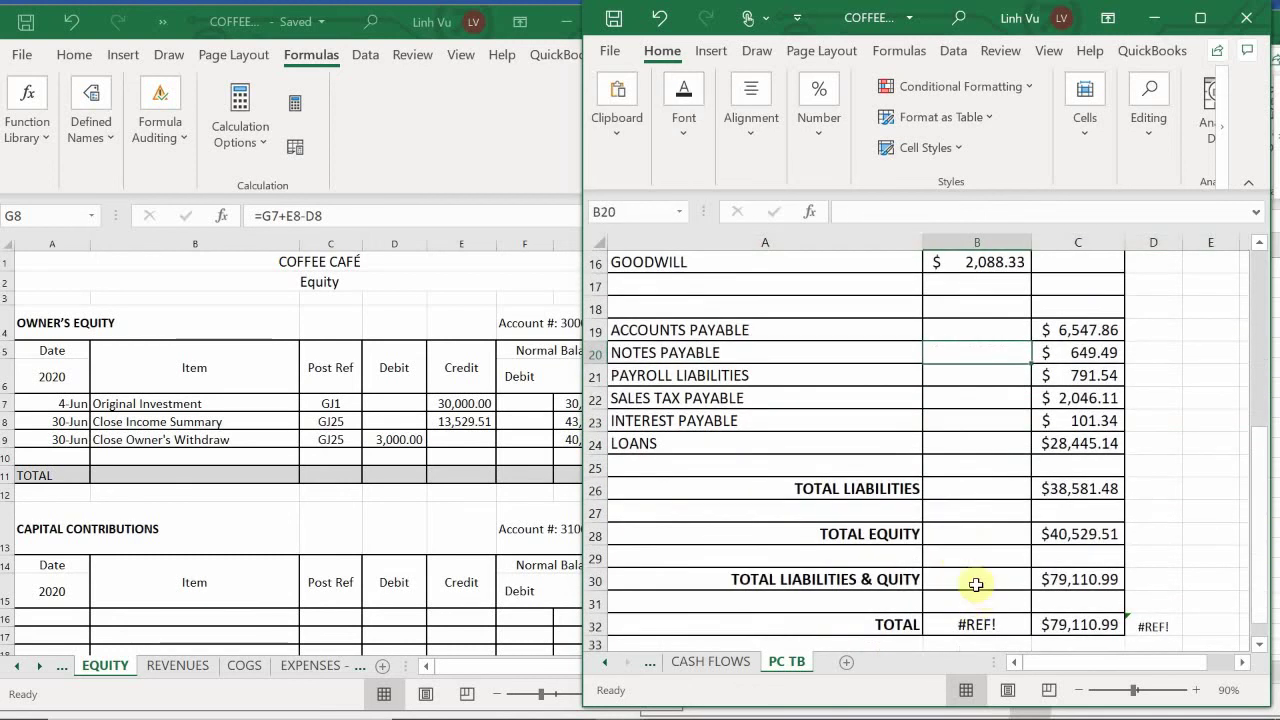
scroll(978, 585, "down", 1)
left_click(980, 556)
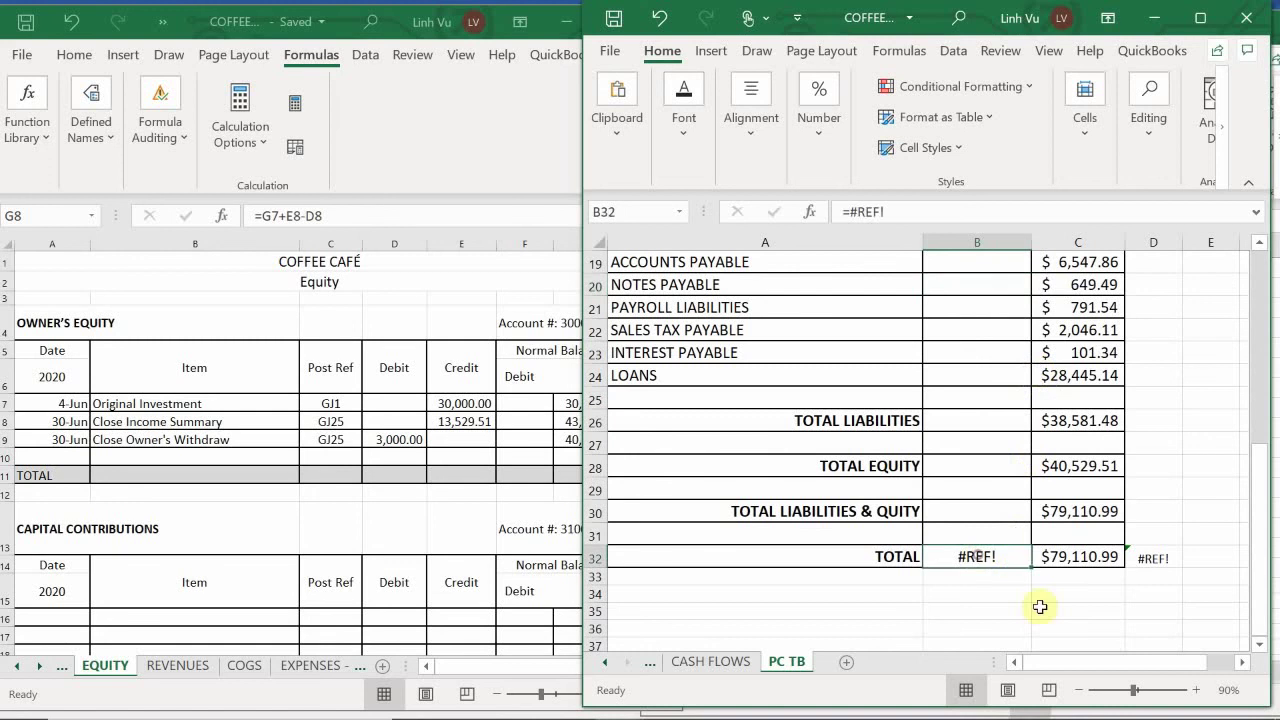
key("BackSpace")
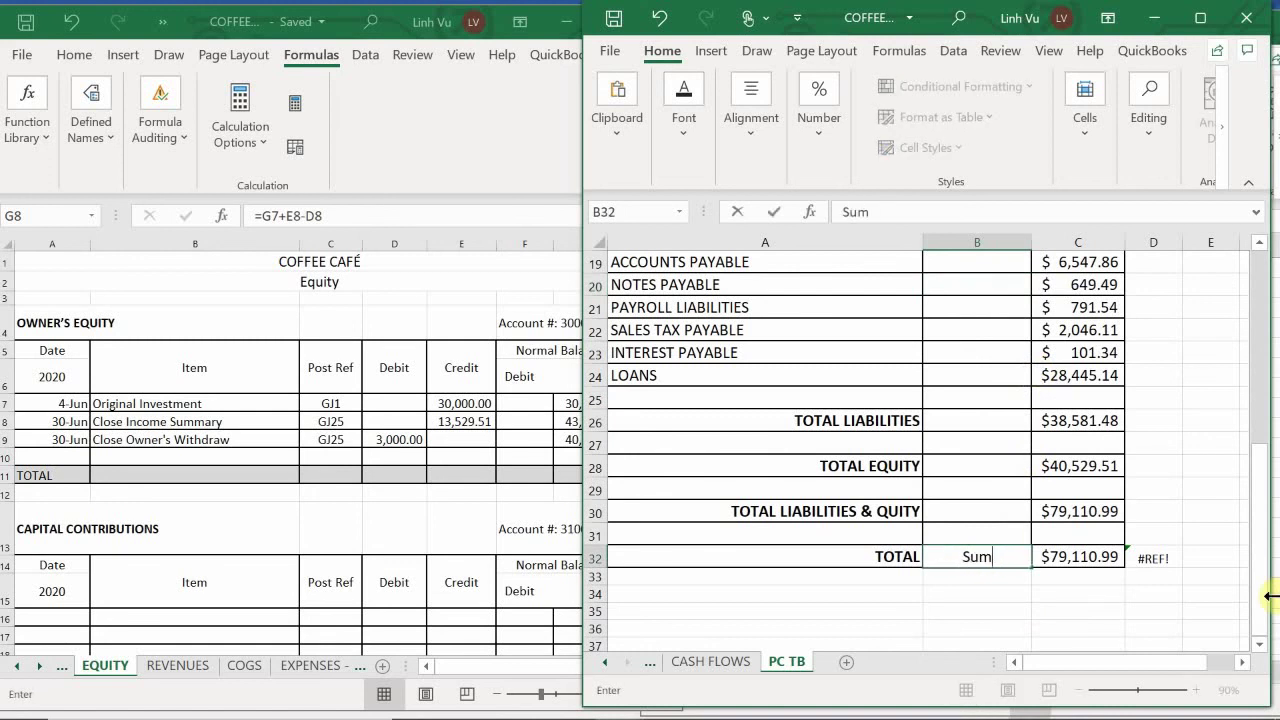
type("=Sum(")
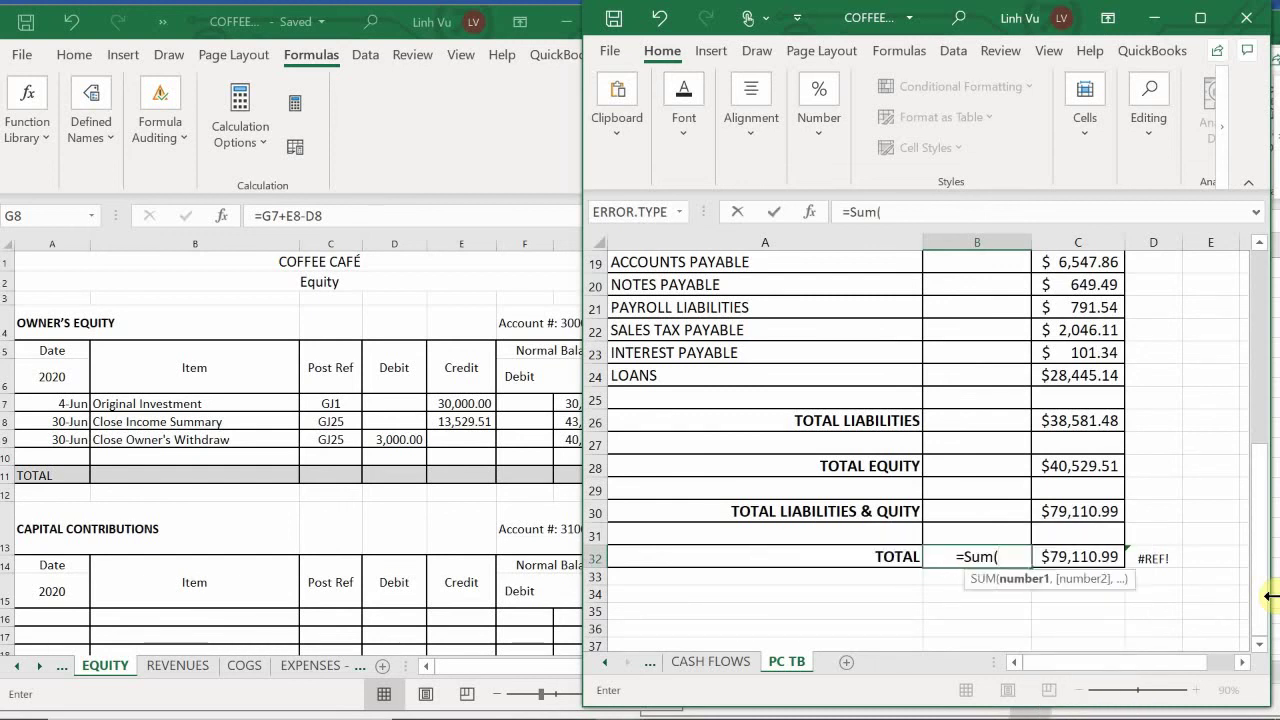
key("Up")
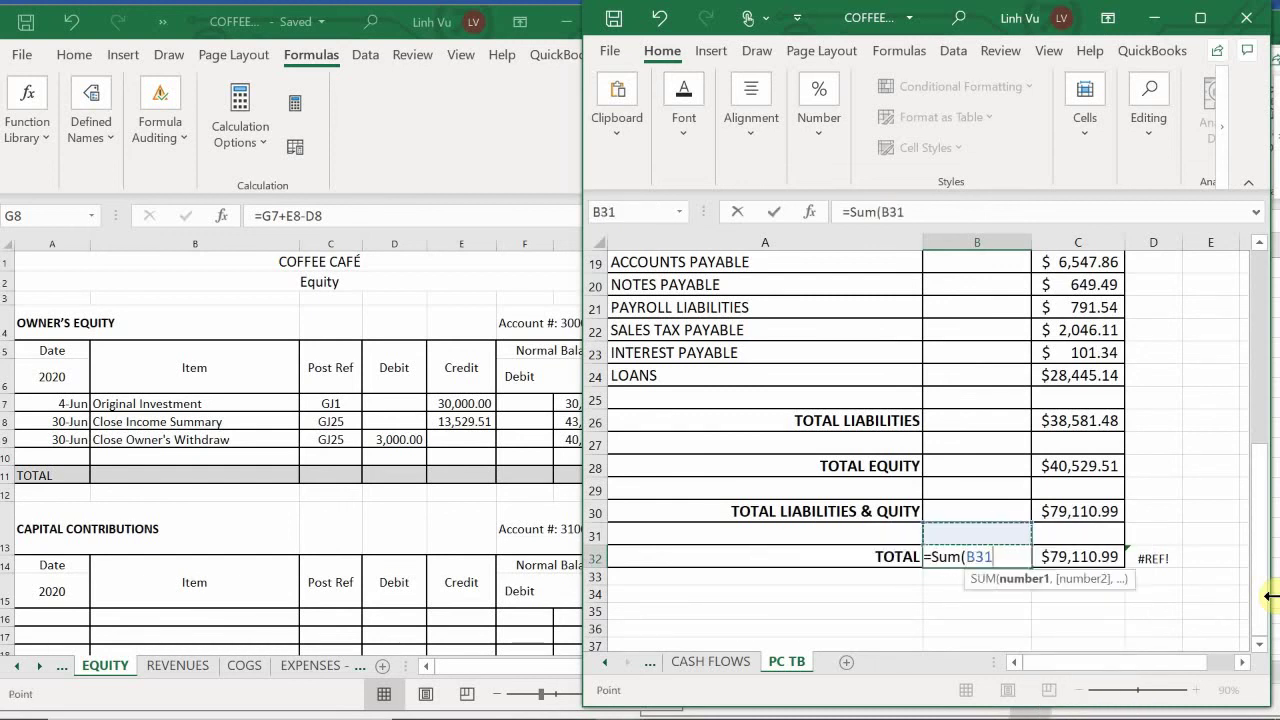
key("shift+Up")
key("shift+Up")
key("shift+Up")
key("shift+Up")
key("shift+Up")
key("shift+Up")
key("shift+Up")
key("shift+Up")
key("shift+Up")
key("shift+Up")
key("shift+Up")
key("shift+Up")
key("shift+Up")
key("shift+Up")
key("shift+Up")
key("shift+Up")
key("shift+Up")
key("shift+Up")
key("shift+Up")
key("shift+Up")
key("shift+Up")
key("shift+Up")
key("shift+Up")
key("shift+Up")
key("shift+Up")
key("shift+Up")
key("shift+Up")
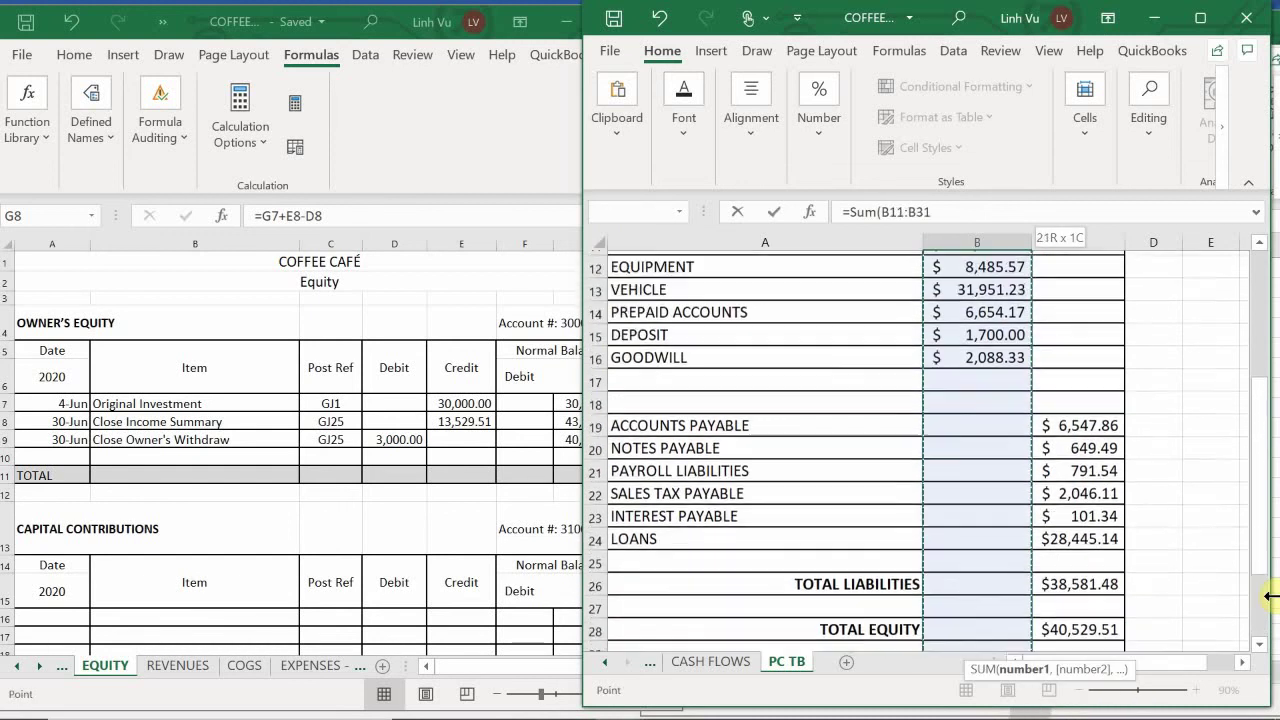
key("ctrl+a")
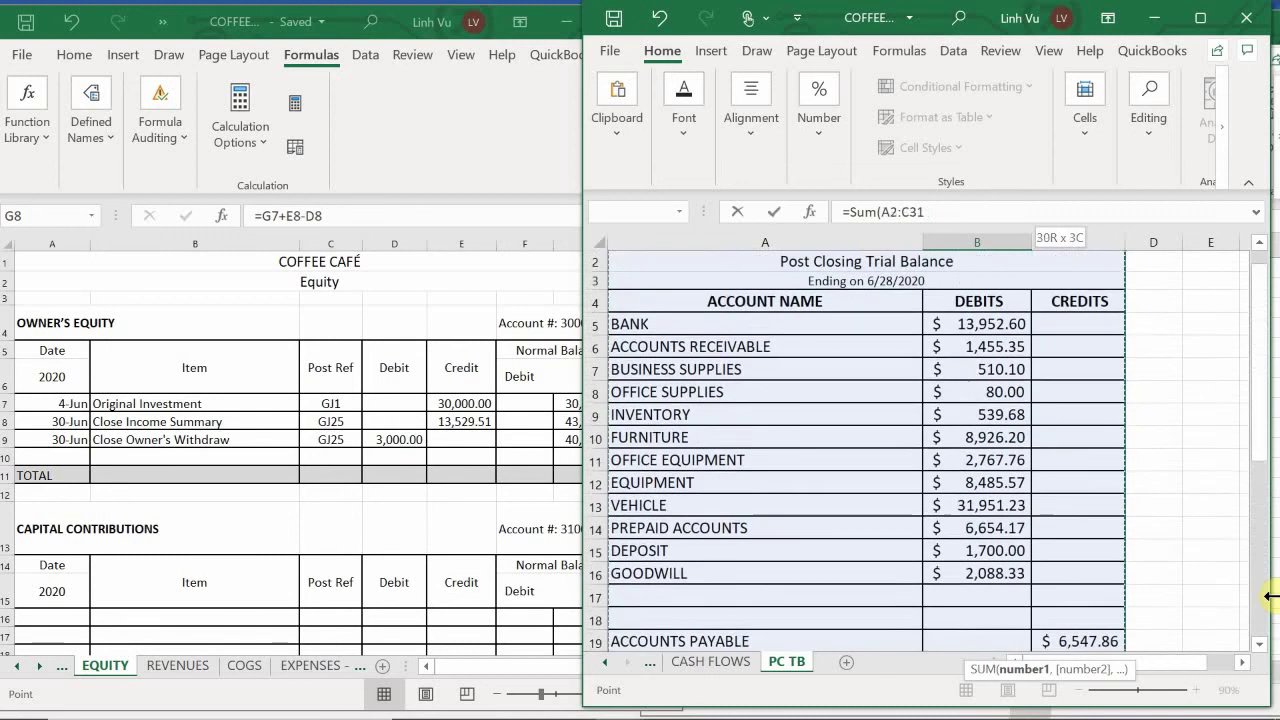
key("shift+Down")
key("shift+Down")
key("shift+Down")
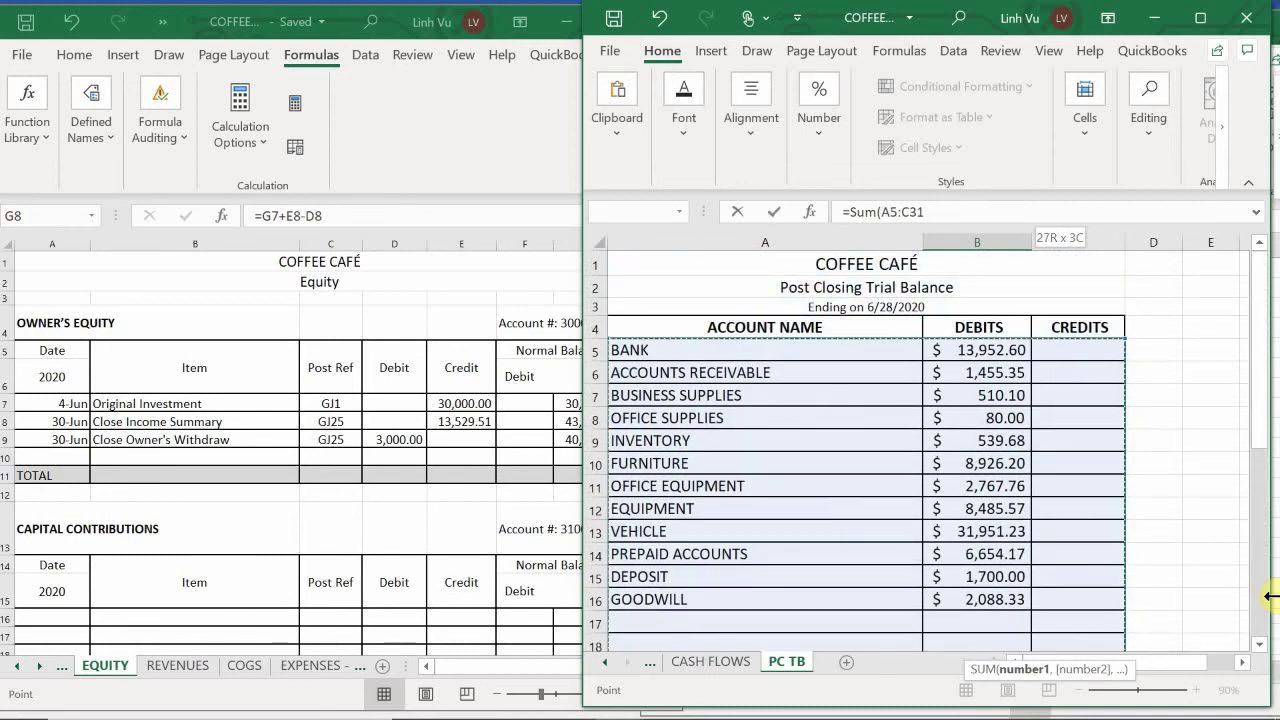
key("shift+Right")
key("shift+Left")
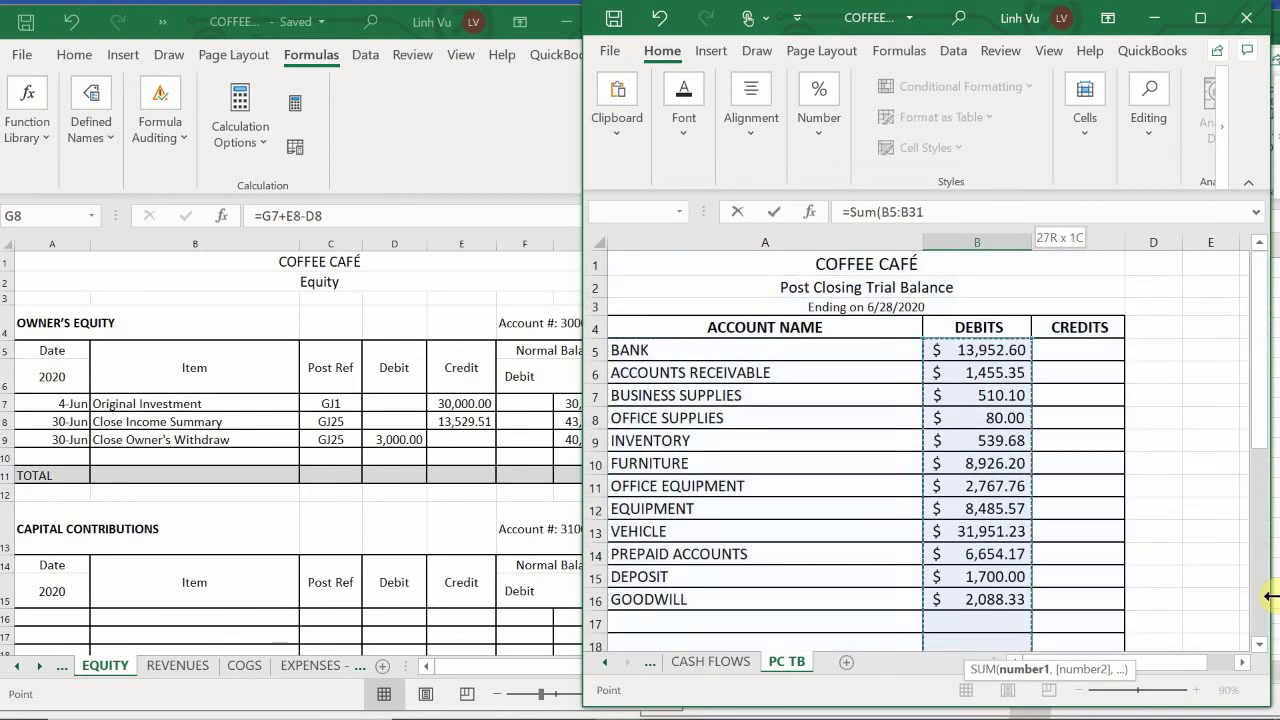
key("shift+Left")
key("shift+Right")
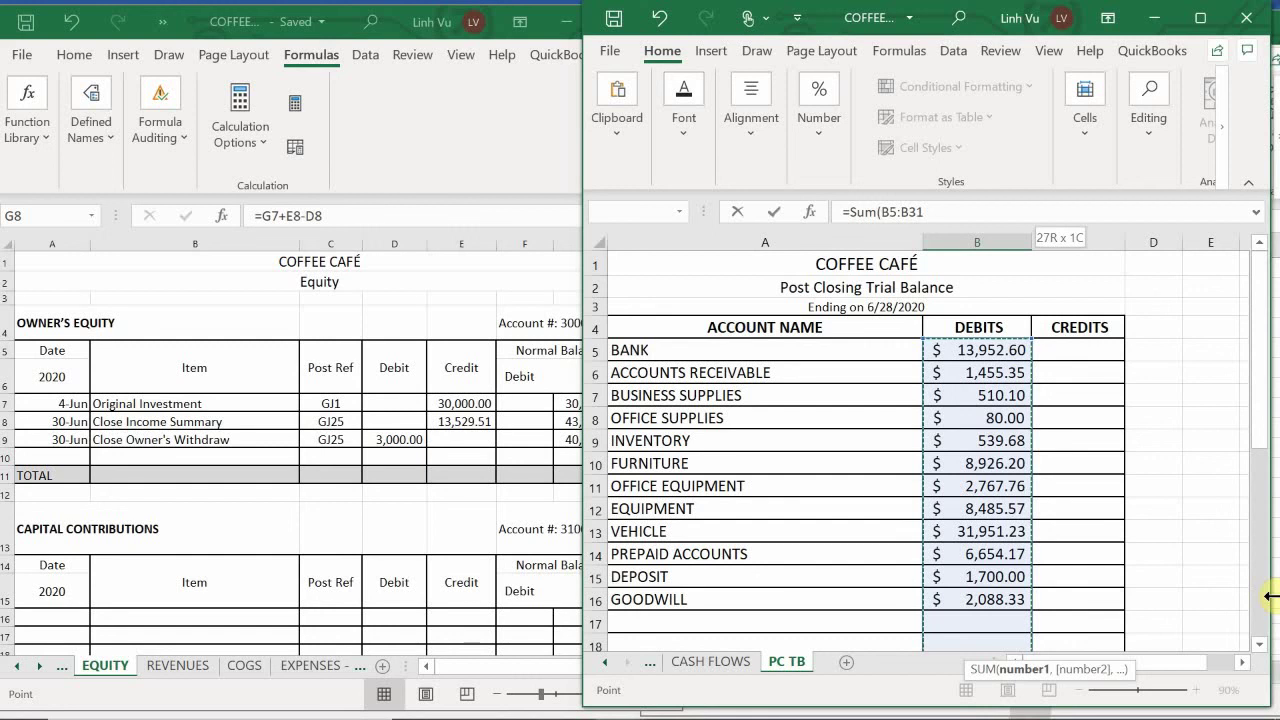
key("Return")
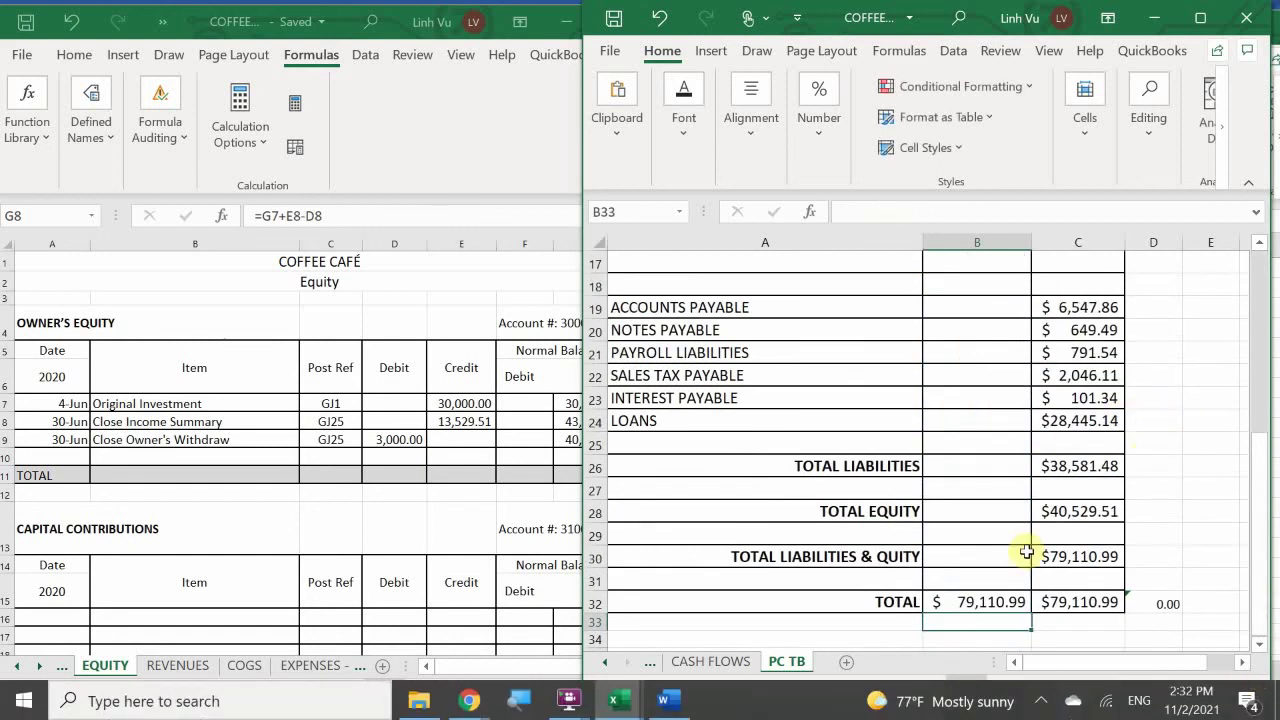
Clear the credits total formula from cell C32 in the TOTAL row
left_click(1080, 600)
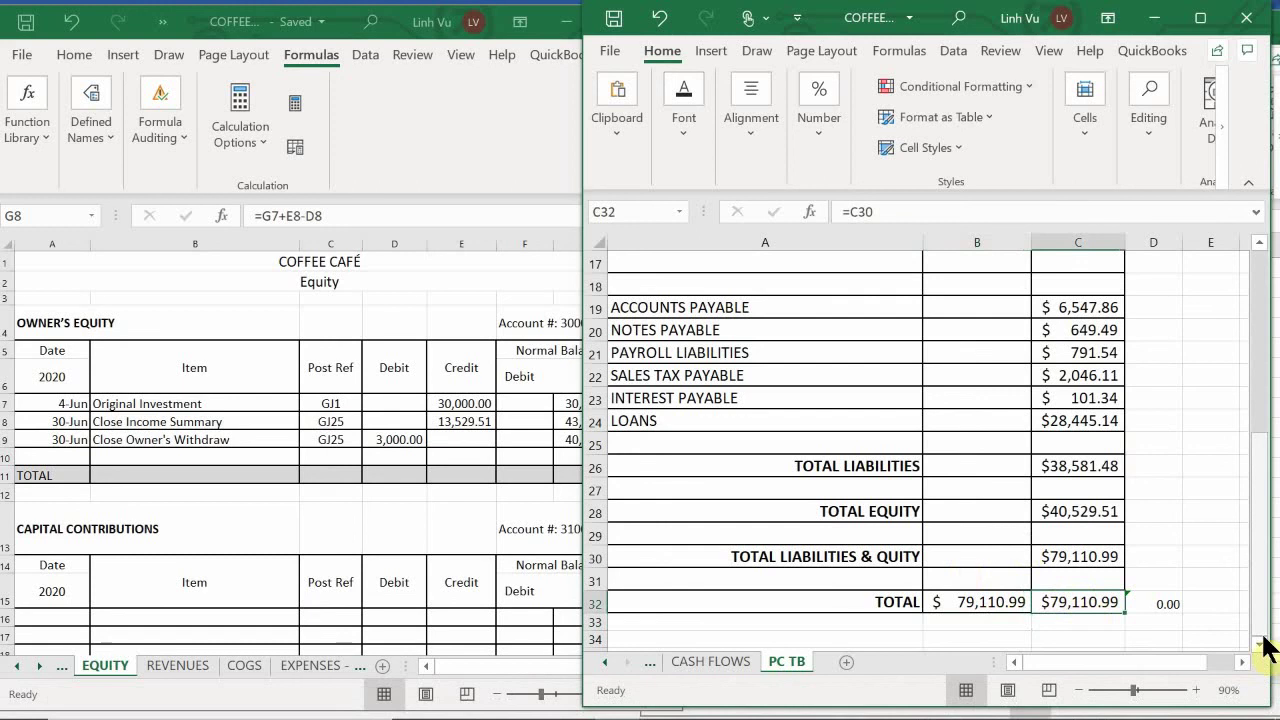
key("BackSpace")
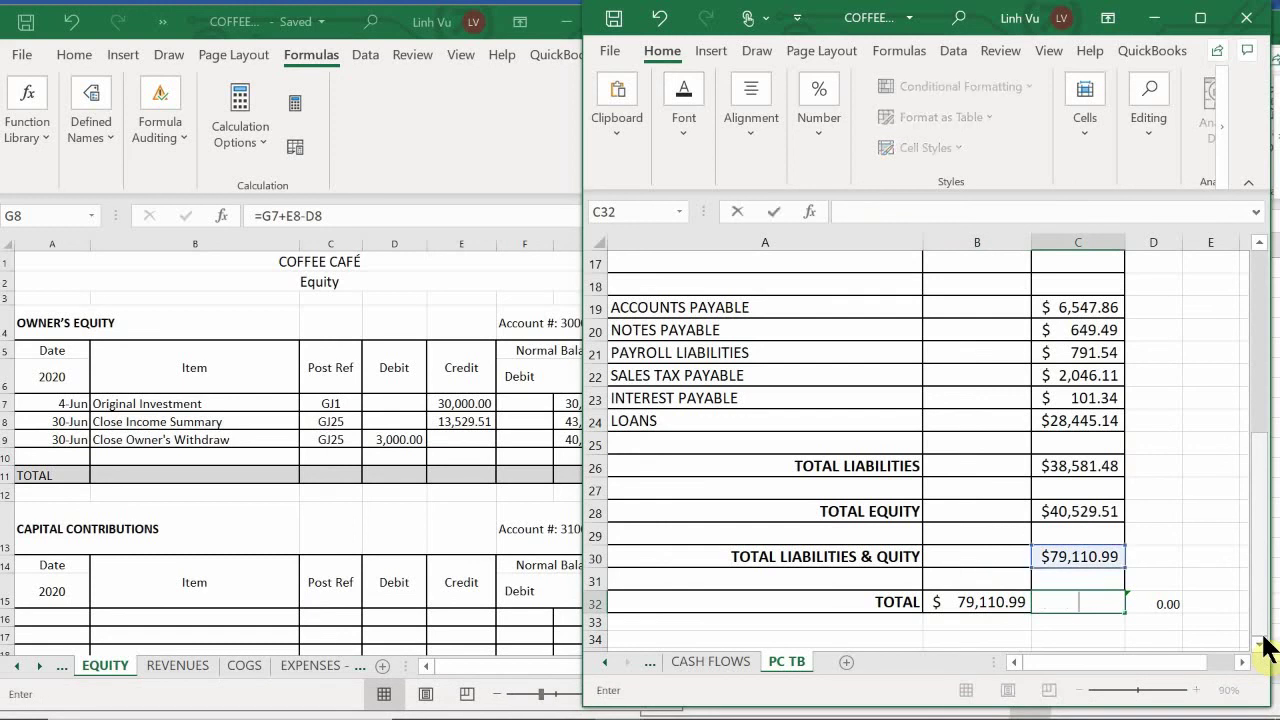
key("Return")
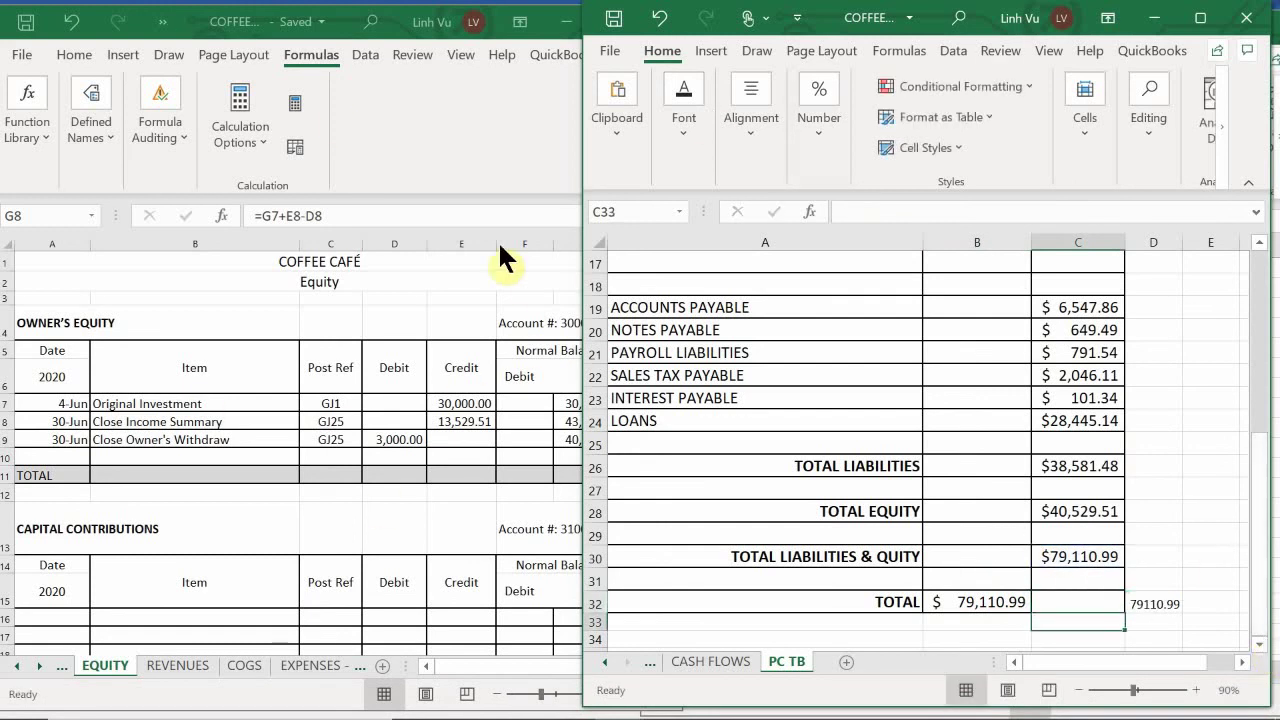
Delete the TOTAL LIABILITIES & QUITY row from the PC TB sheet
left_click(595, 557)
right_click(595, 557)
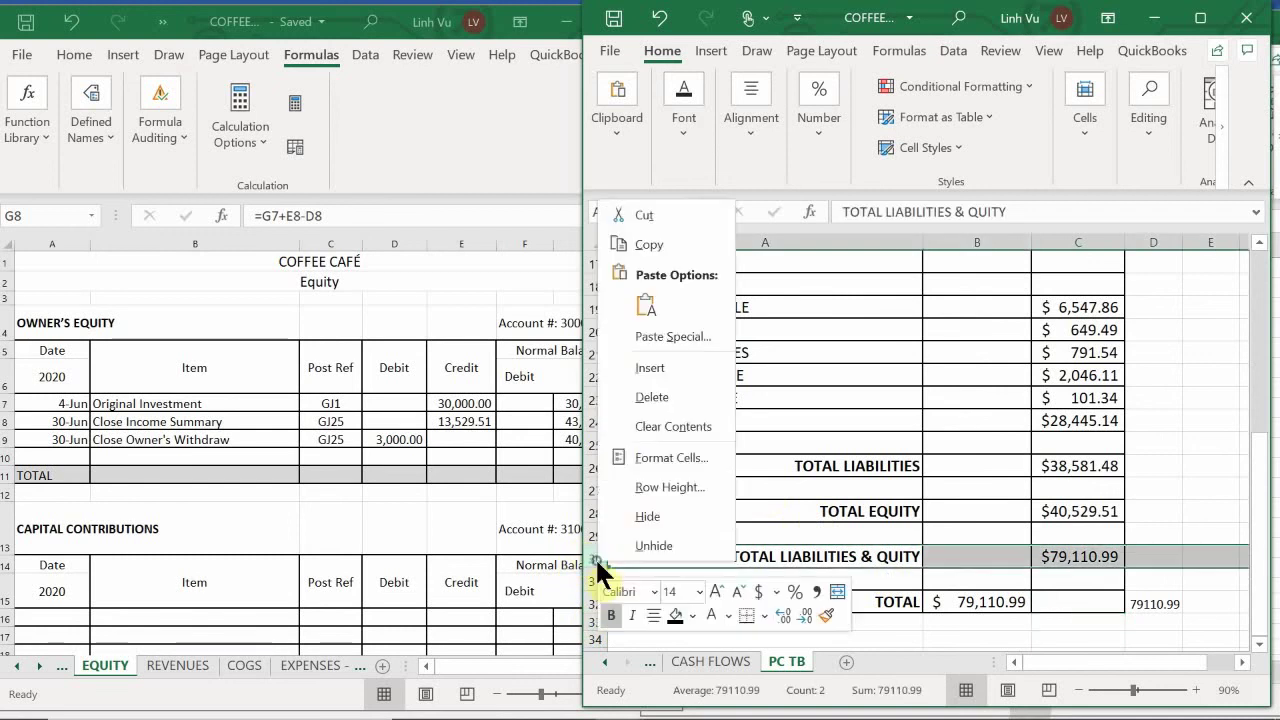
left_click(641, 399)
scroll(820, 459, "up", 1)
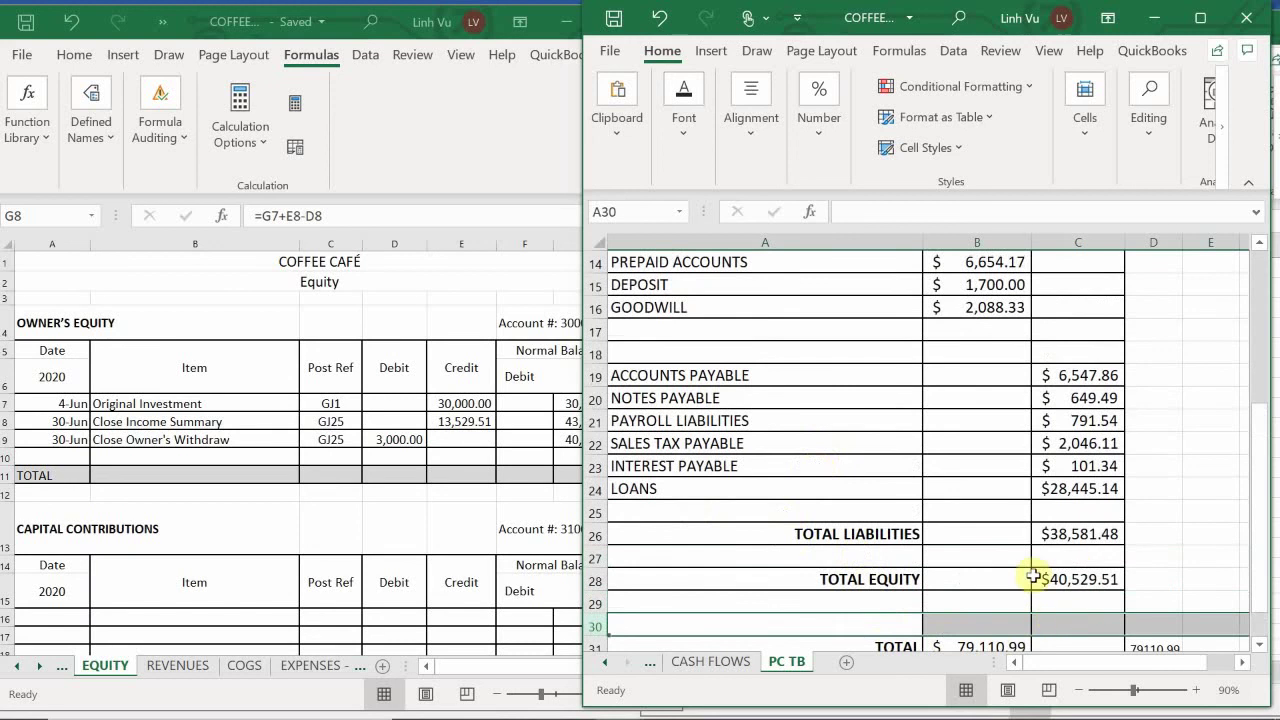
Delete the blank row below LOANS and the TOTAL LIABILITIES row that follows it
left_click(1055, 555)
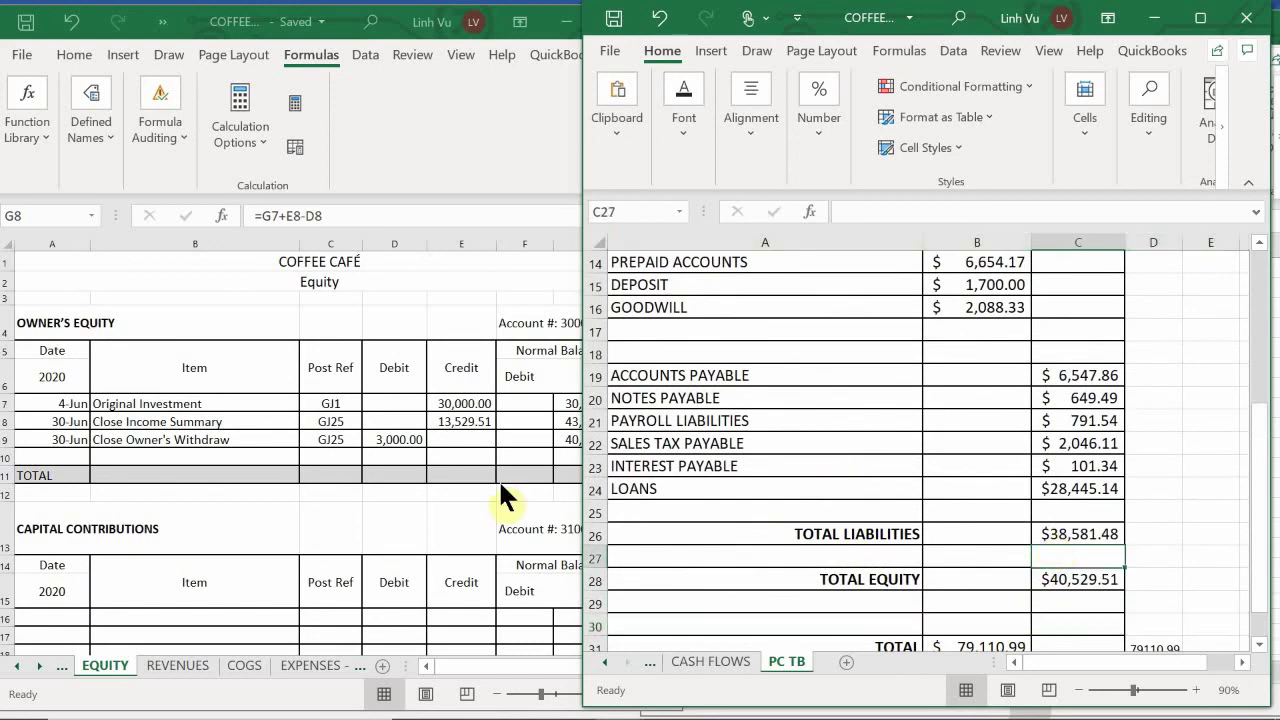
left_click(592, 555)
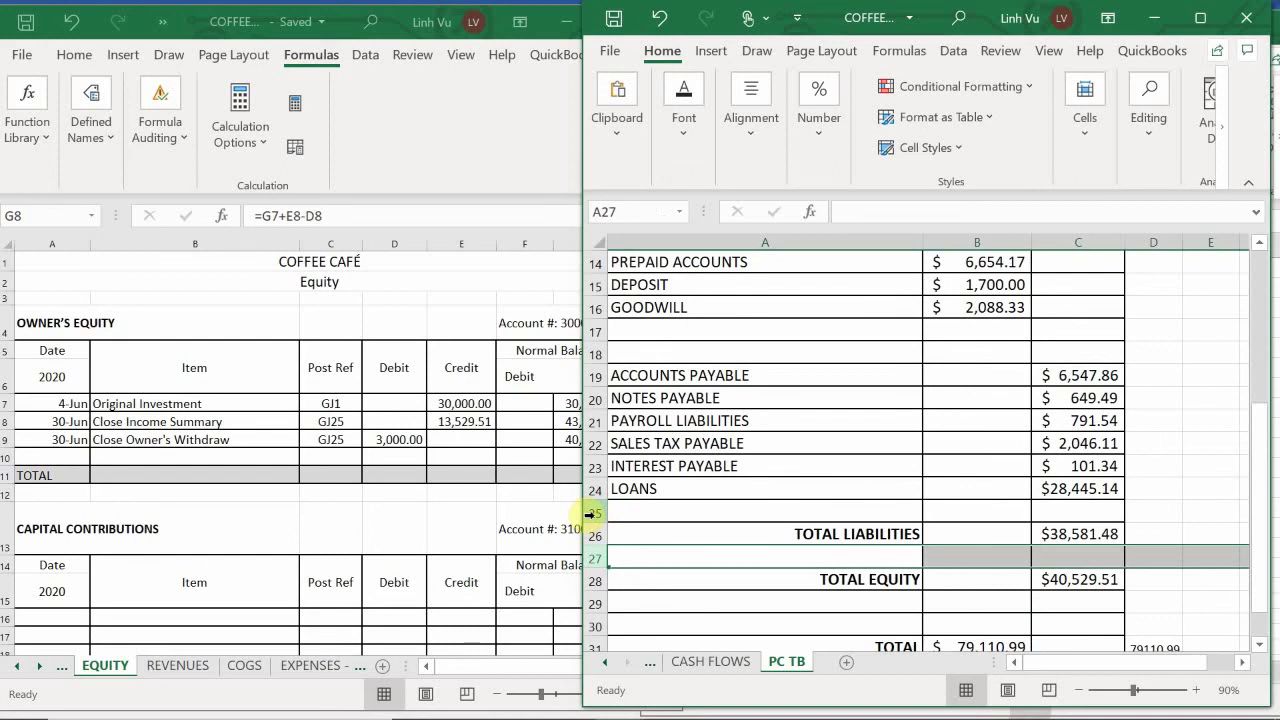
right_click(590, 513)
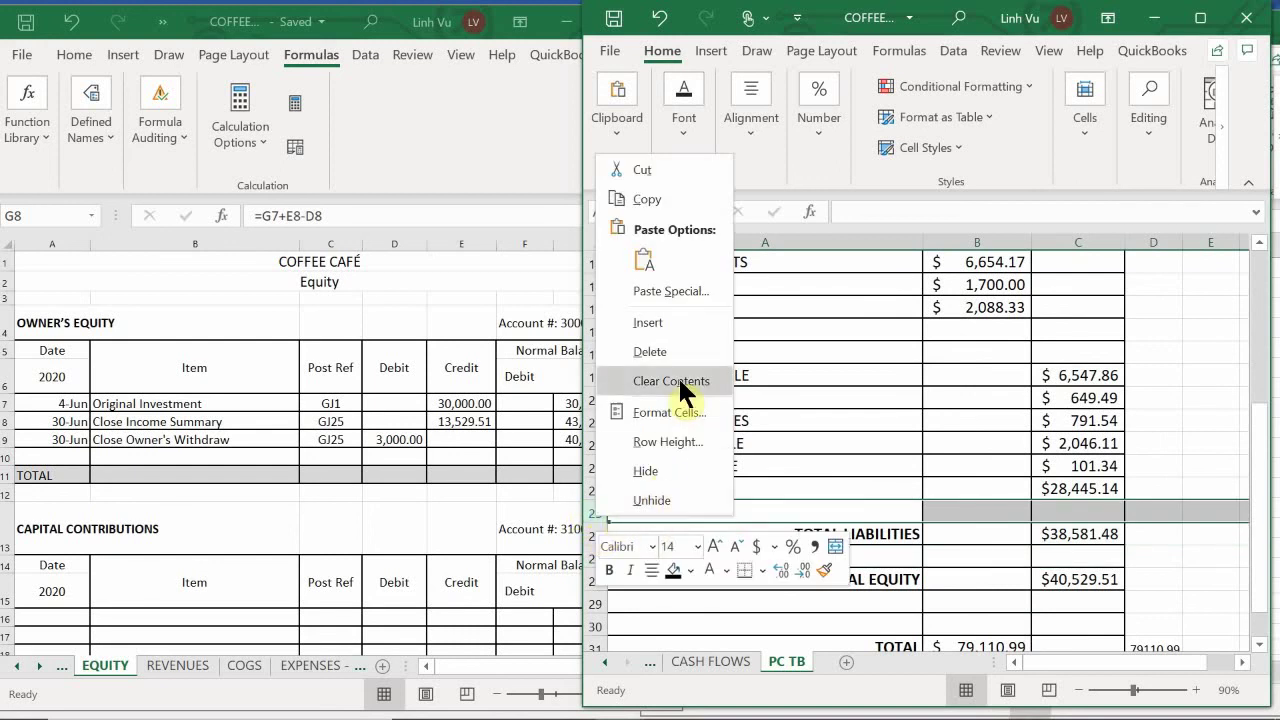
left_click(652, 351)
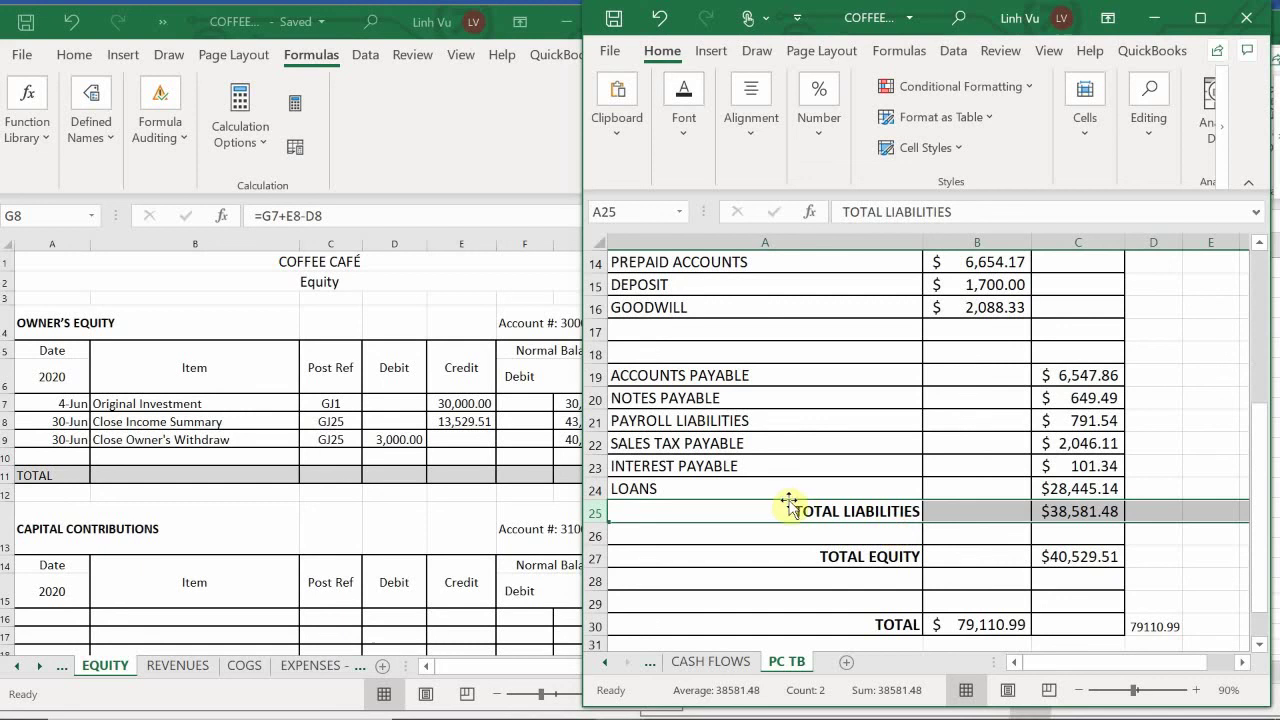
right_click(588, 512)
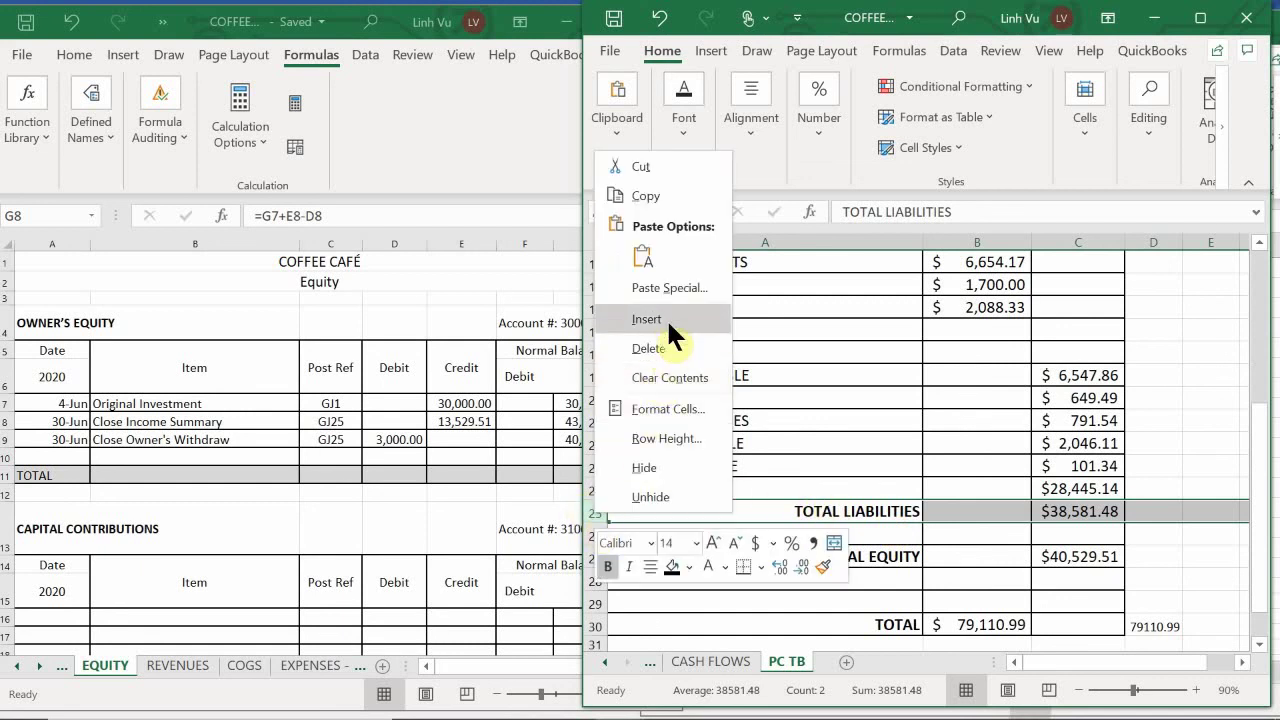
left_click(667, 357)
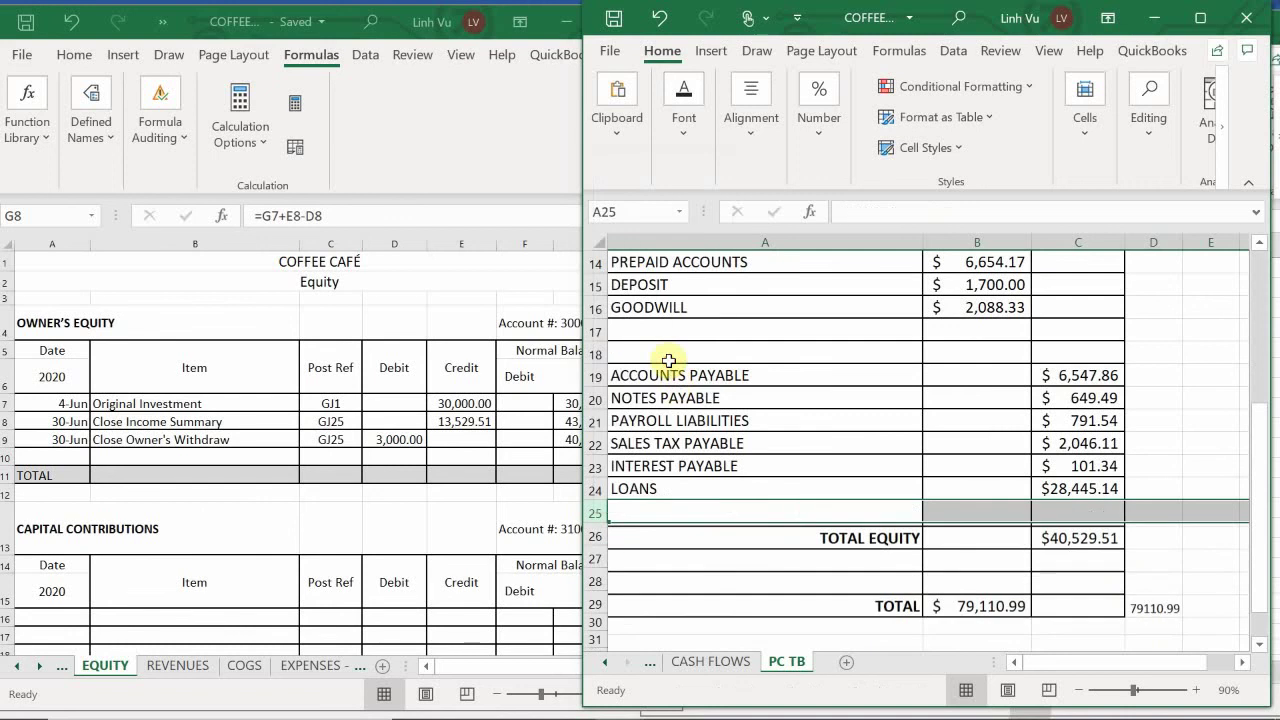
Replace the TOTAL EQUITY label in cell A26 with "OWNER'S EQUITY"
left_click(1050, 538)
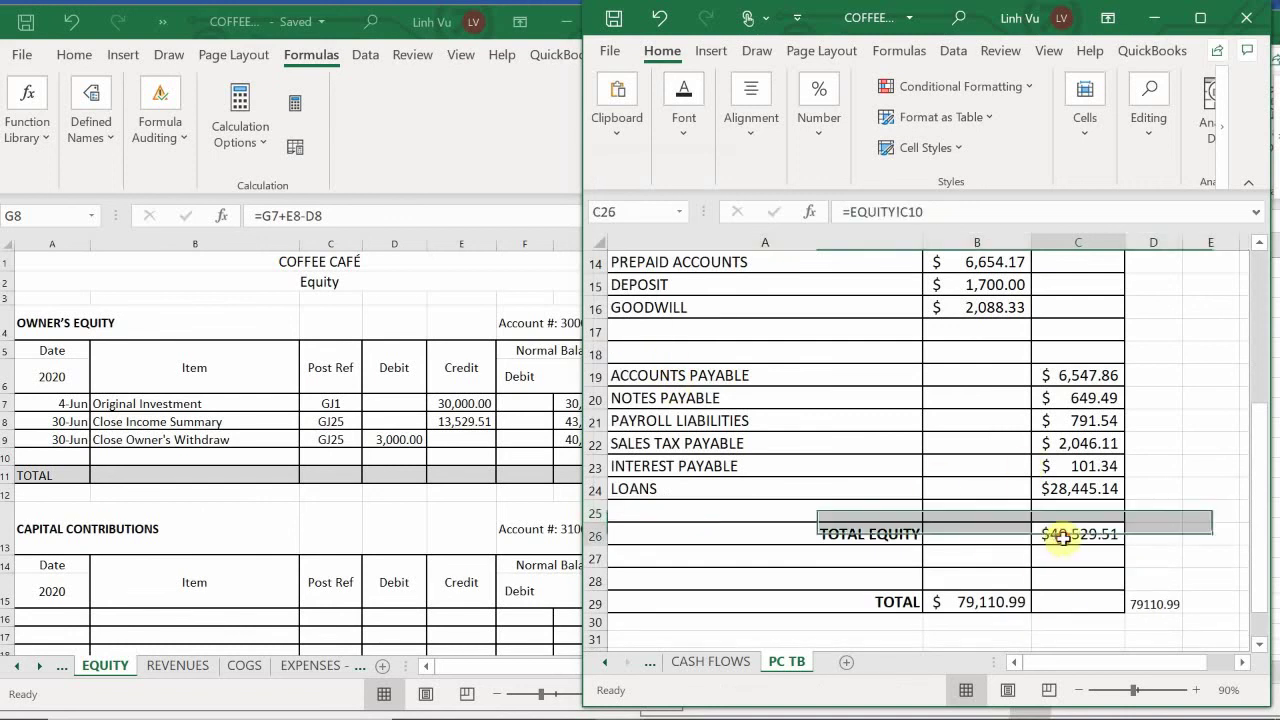
left_click(860, 533)
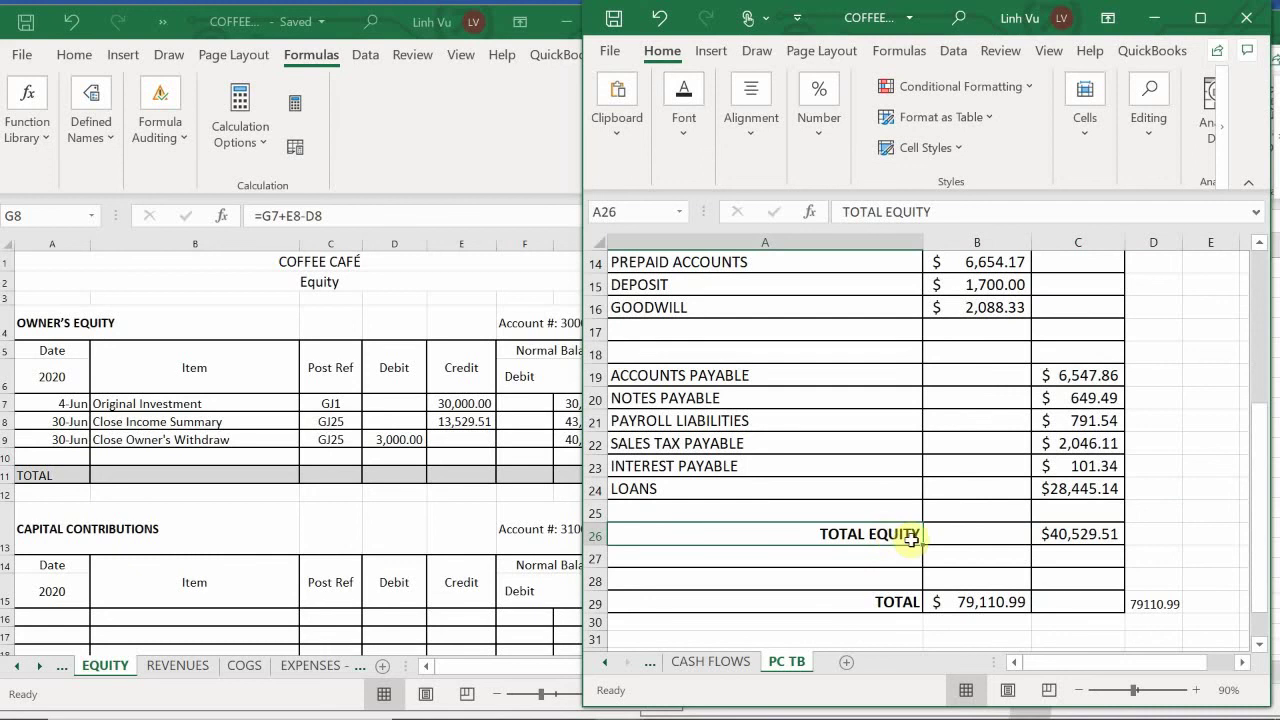
key("BackSpace")
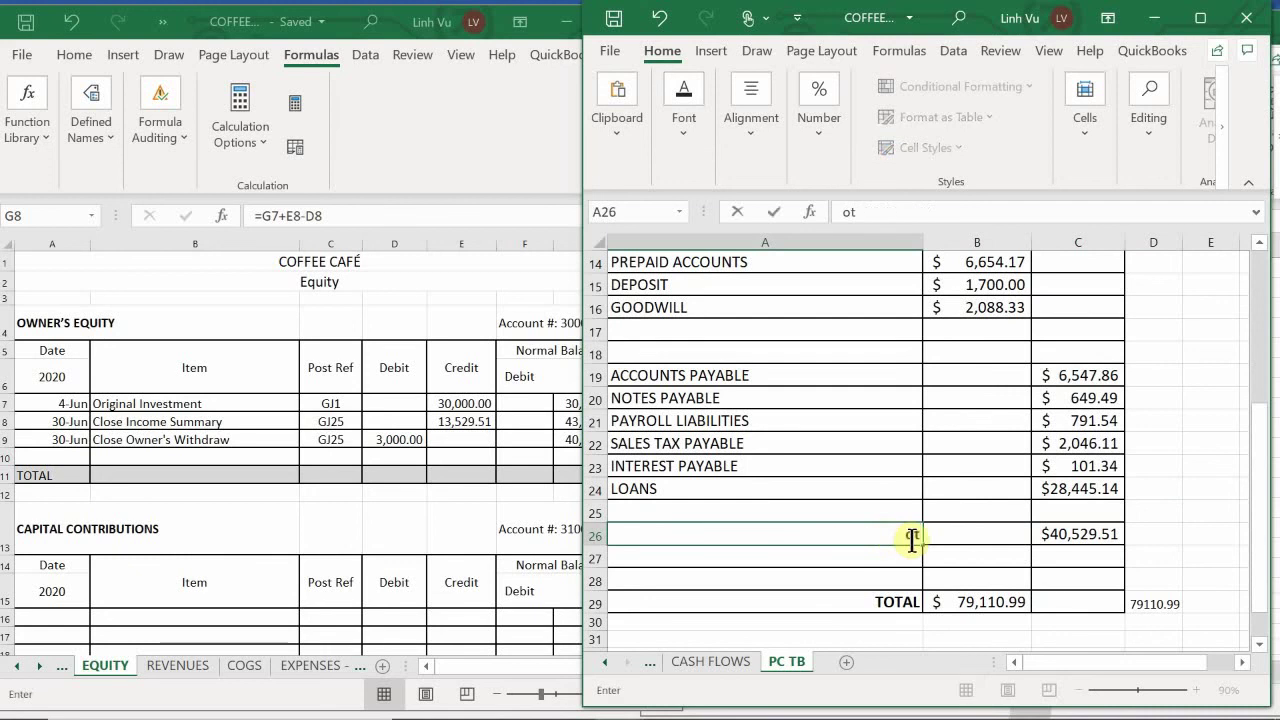
type("OWN")
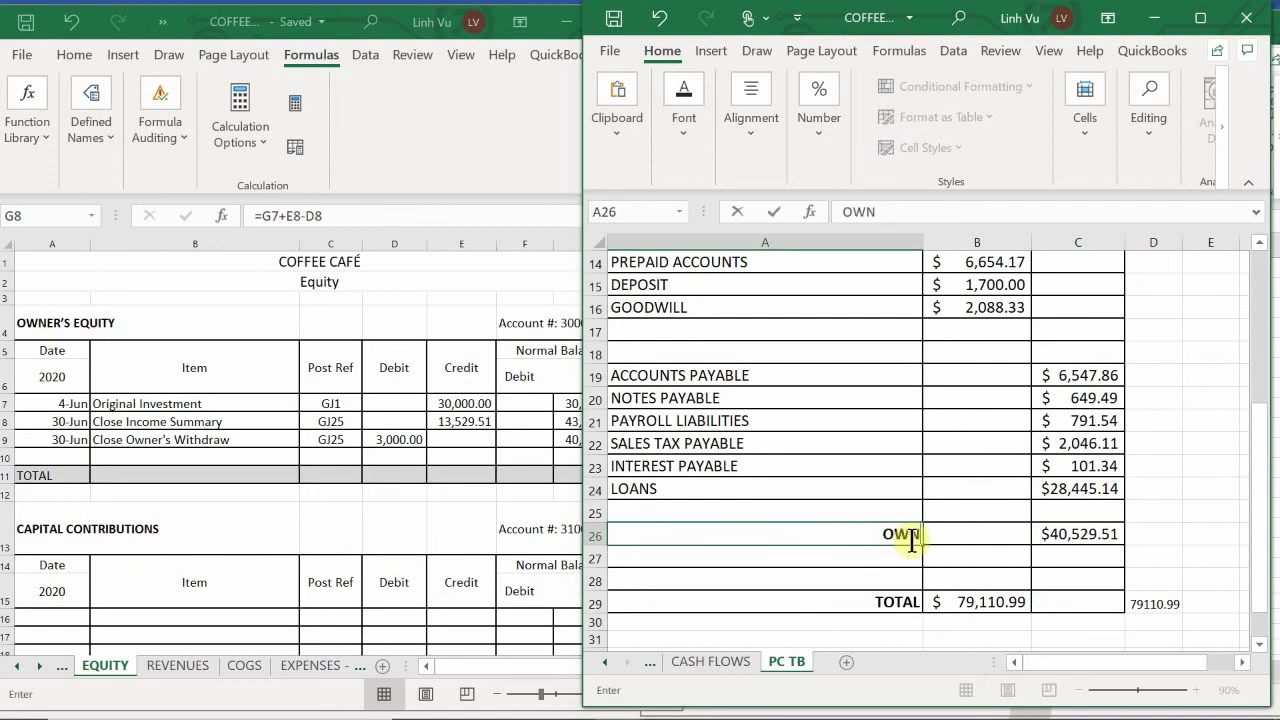
type("ER'S EQU")
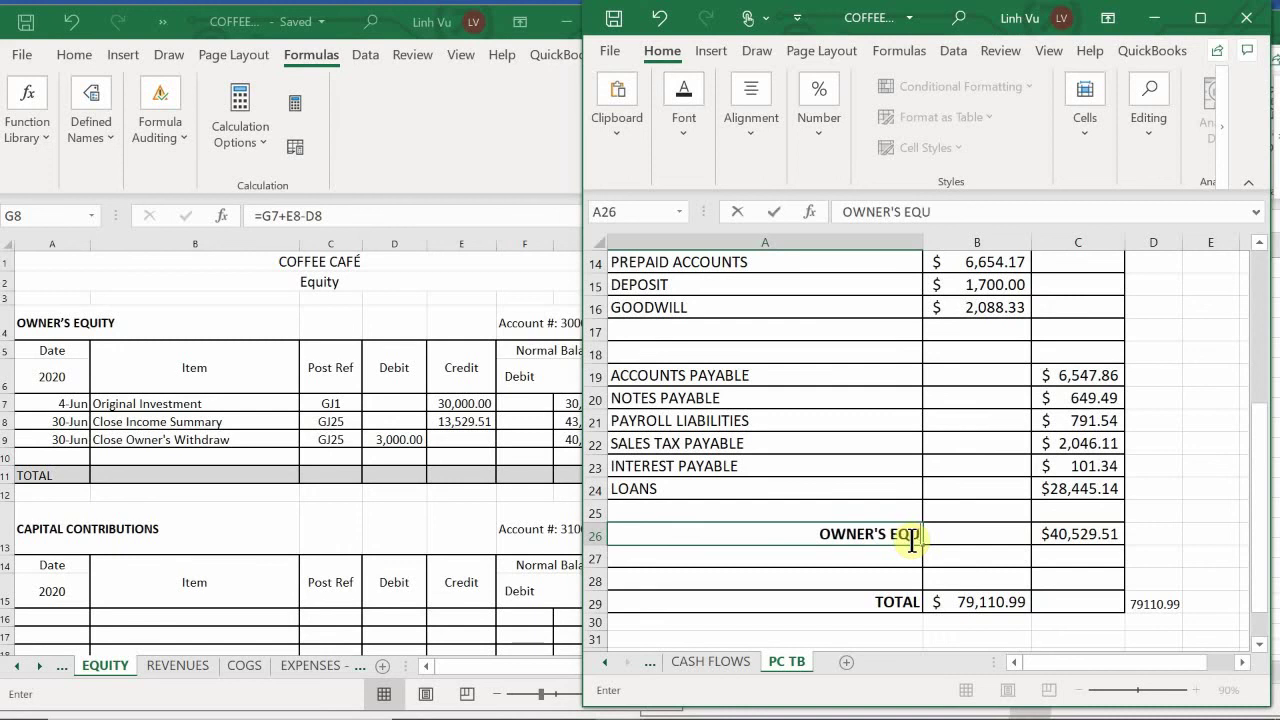
type("IT")
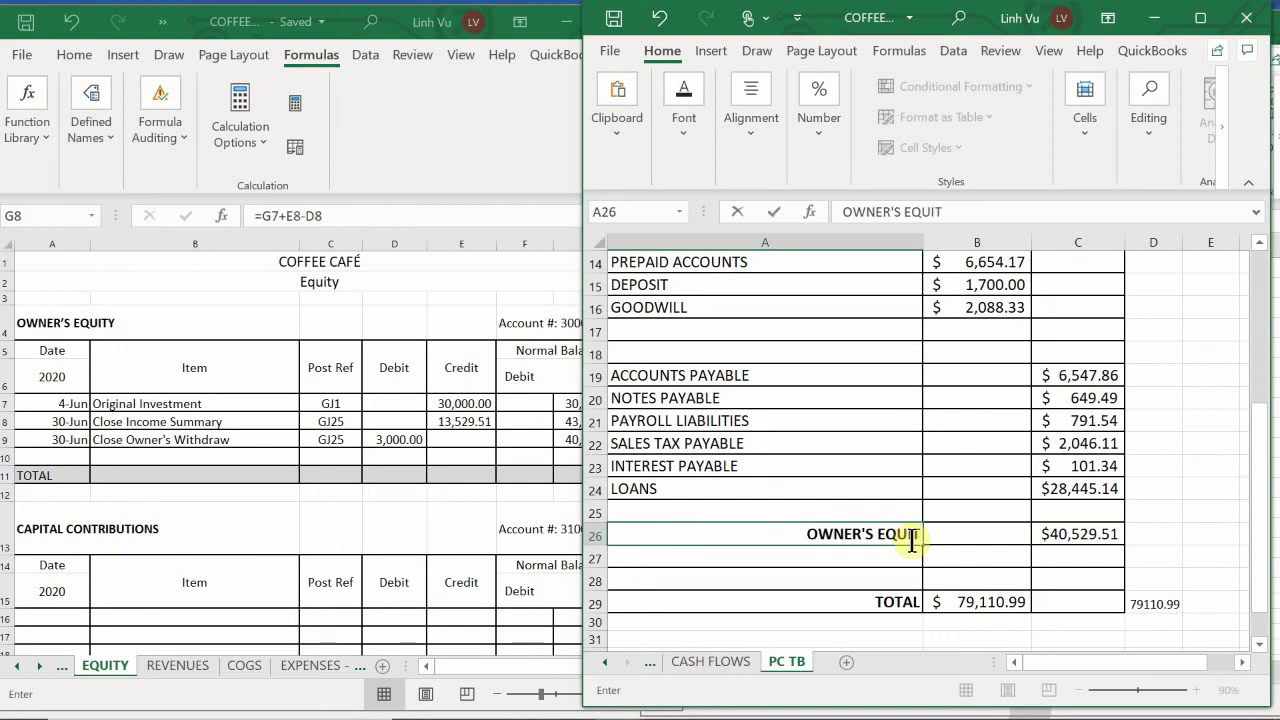
type("Y")
key("Return")
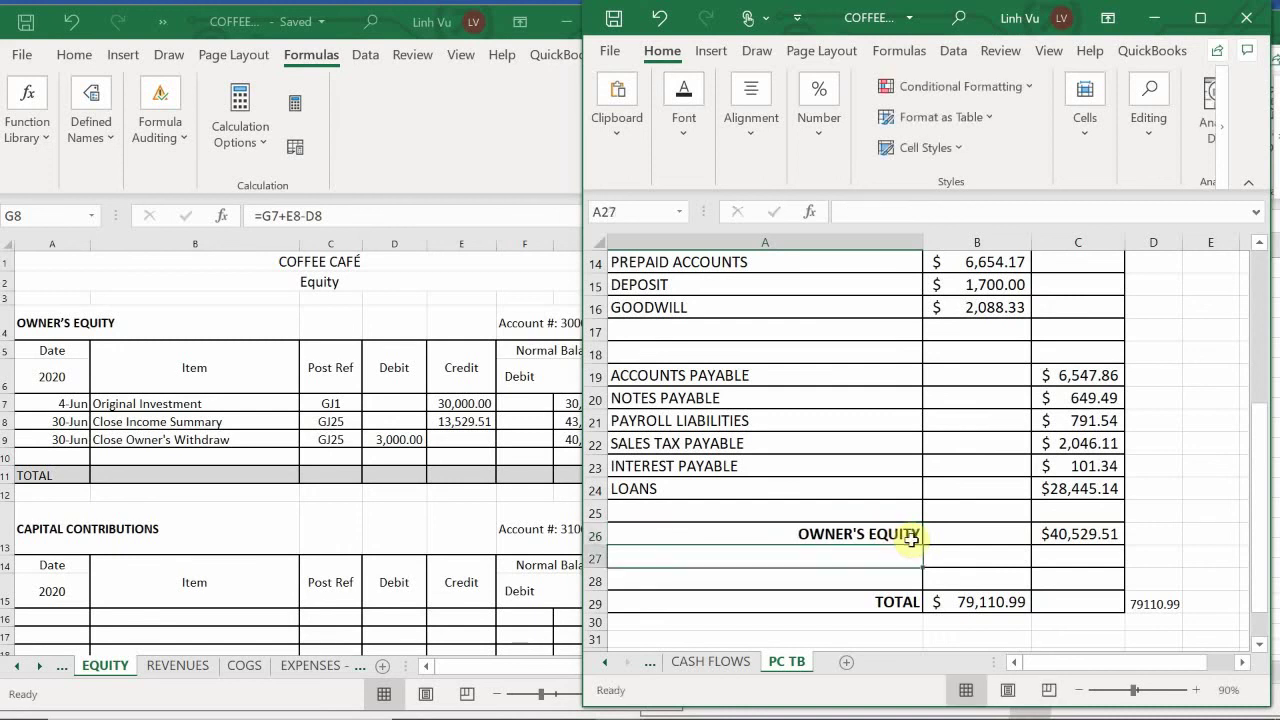
Left-align the OWNER'S EQUITY label in cell A26 of the PC TB sheet
left_click(857, 534)
left_click(691, 145)
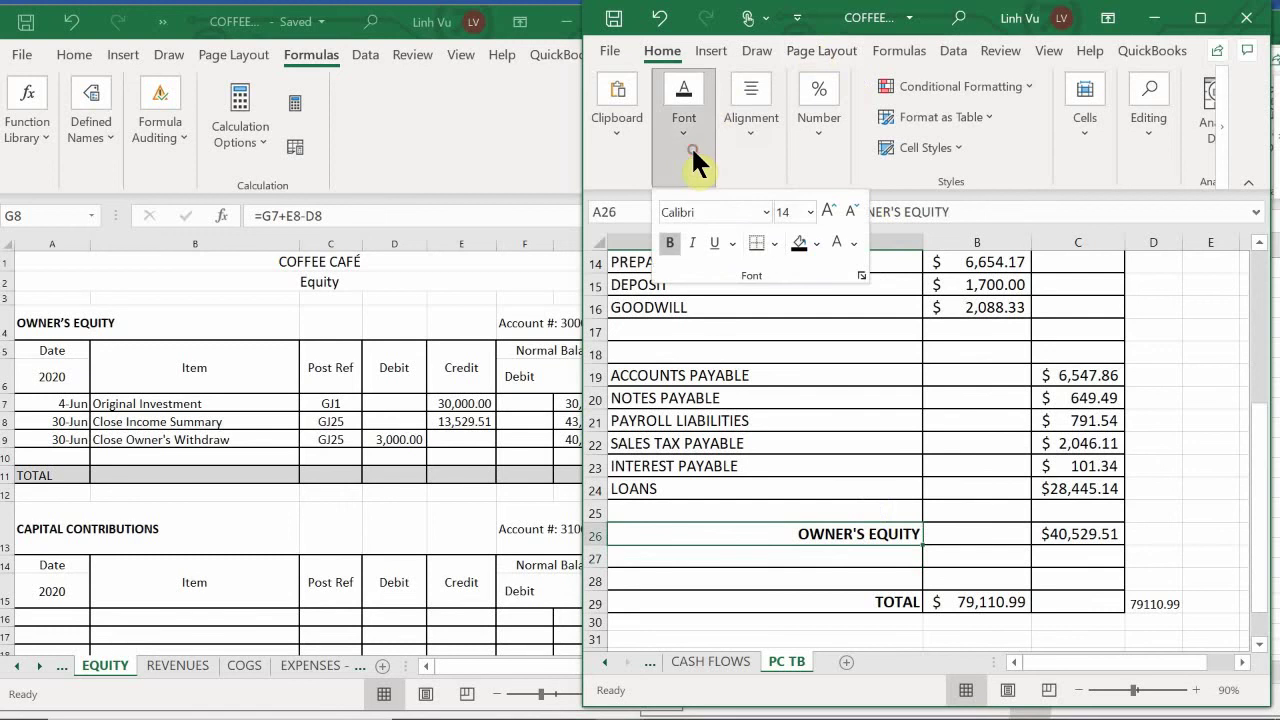
left_click(754, 148)
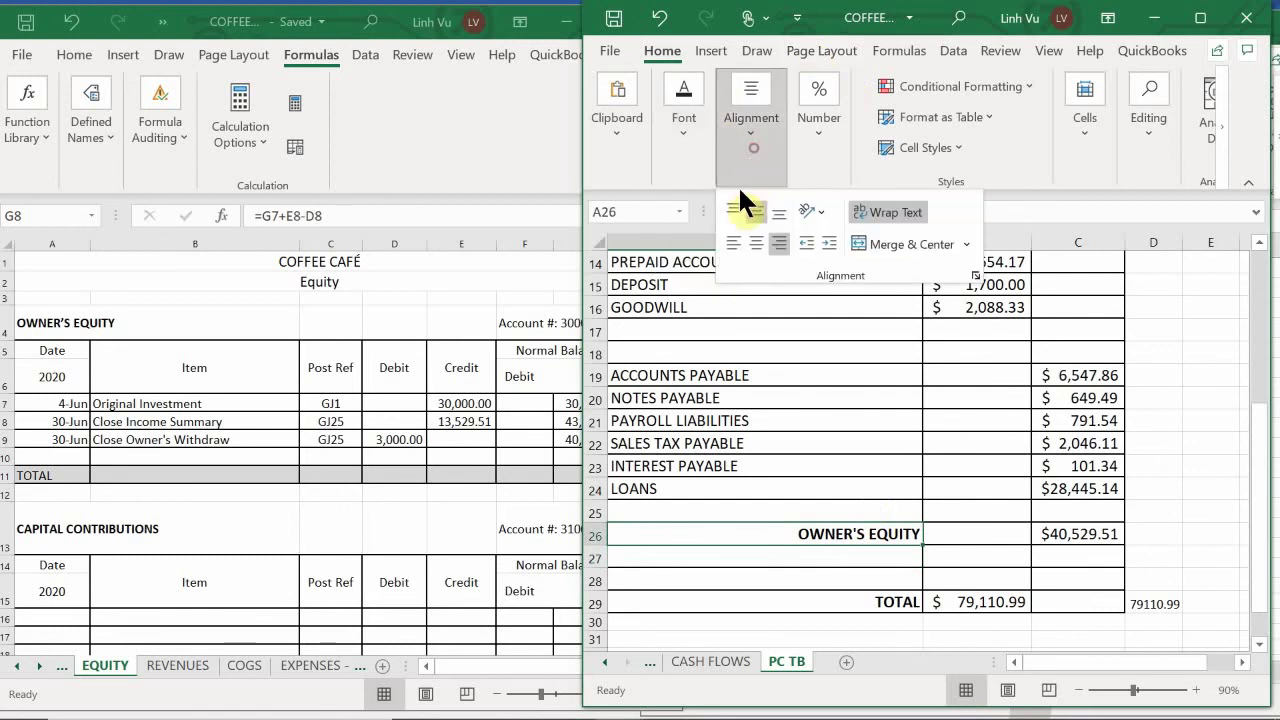
left_click(731, 244)
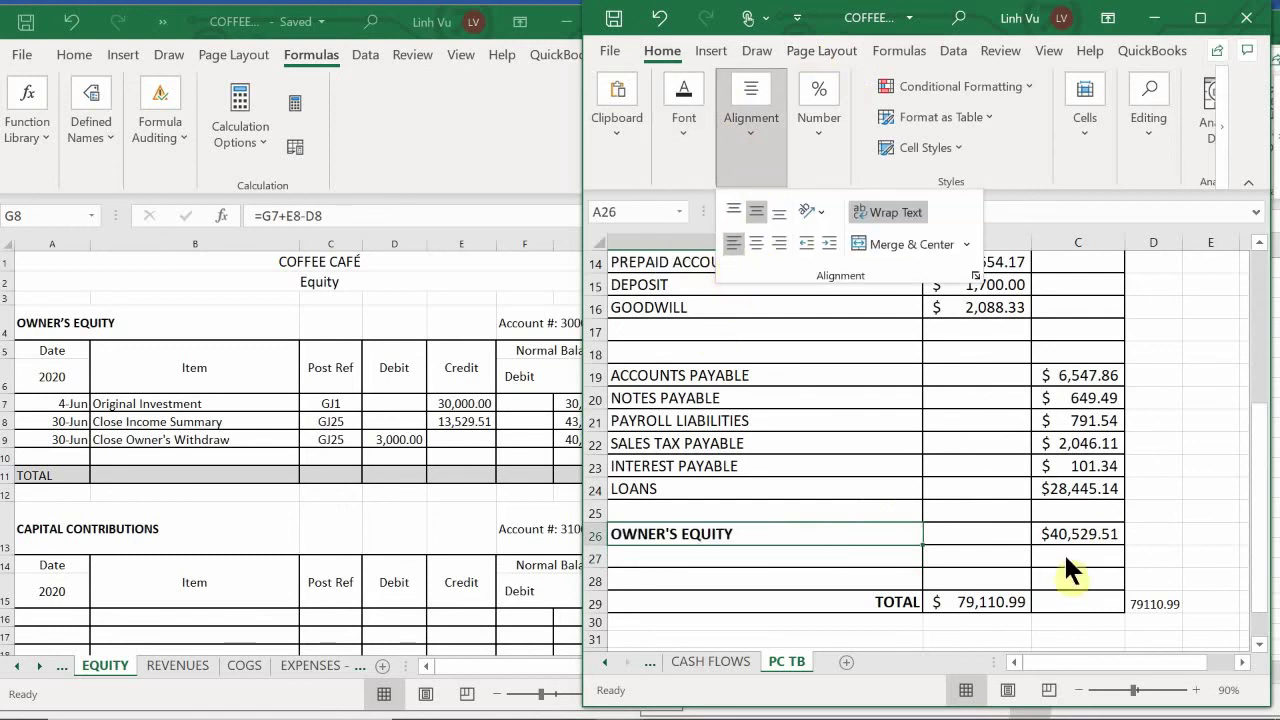
Delete the blank row 25 between LOANS and OWNER'S EQUITY
left_click(585, 500)
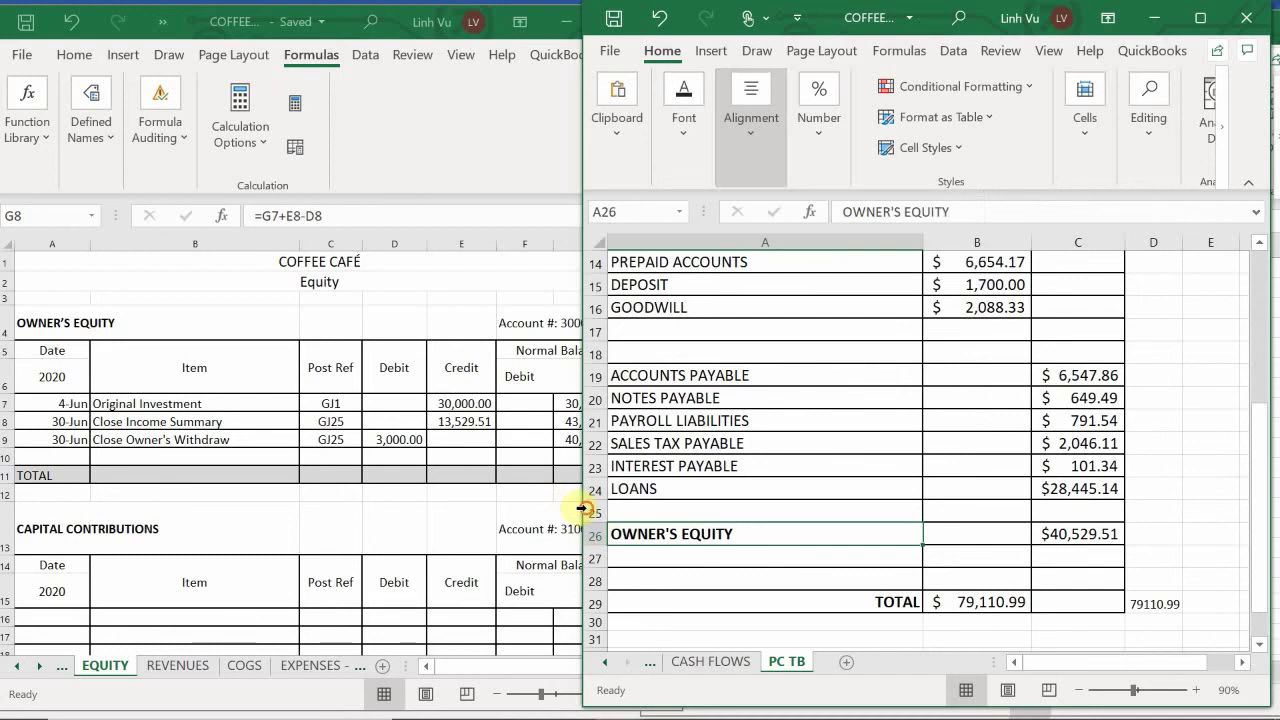
right_click(595, 512)
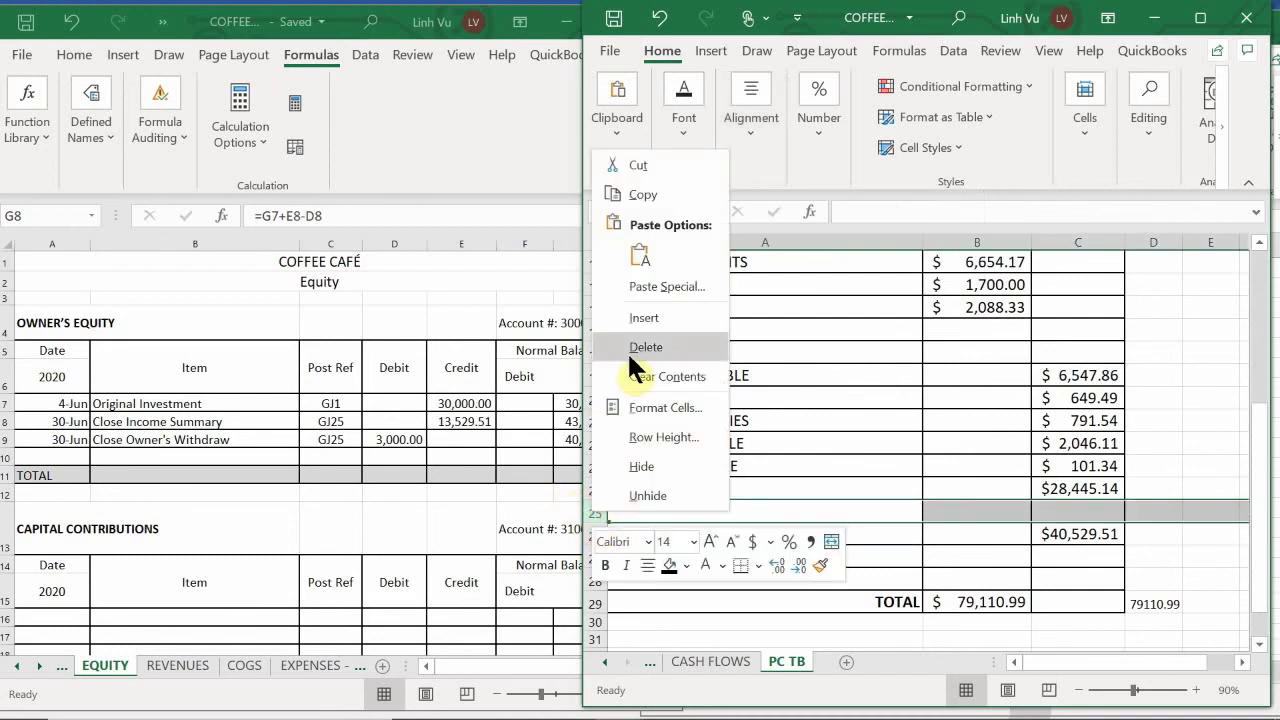
left_click(643, 347)
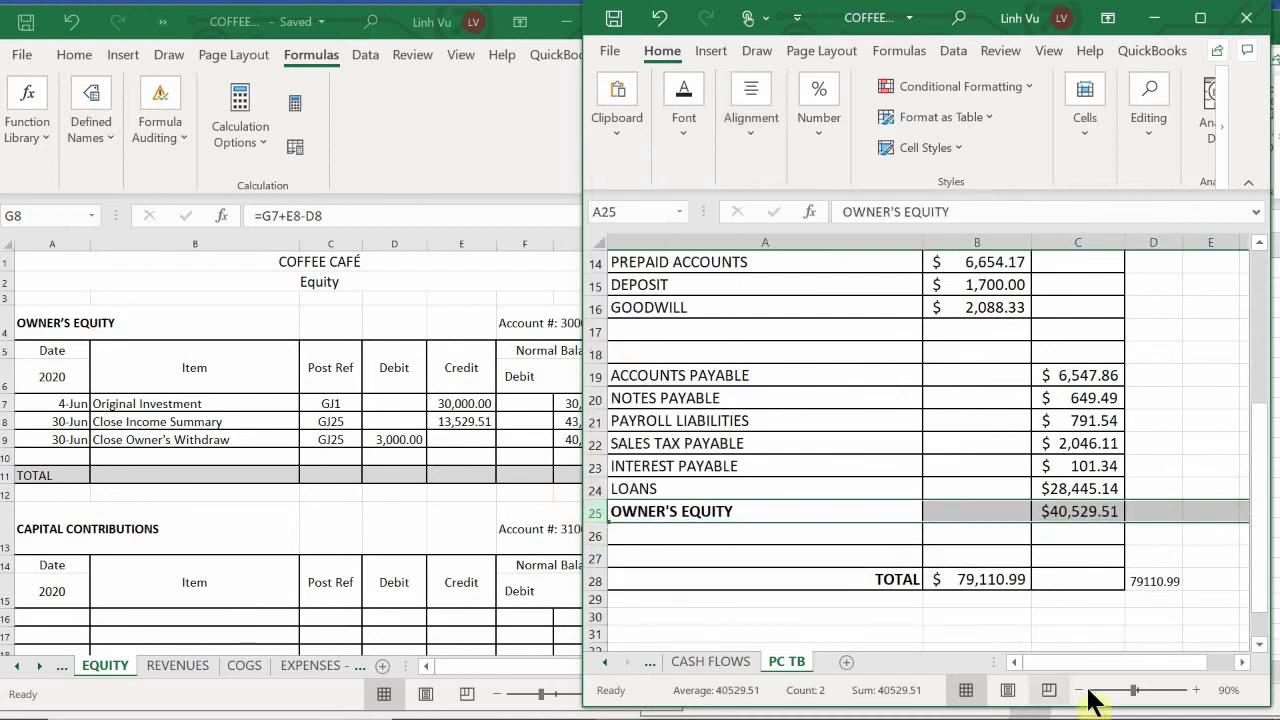
Copy the debits total formula from B28 into C28 to total the credits column
left_click(1012, 580)
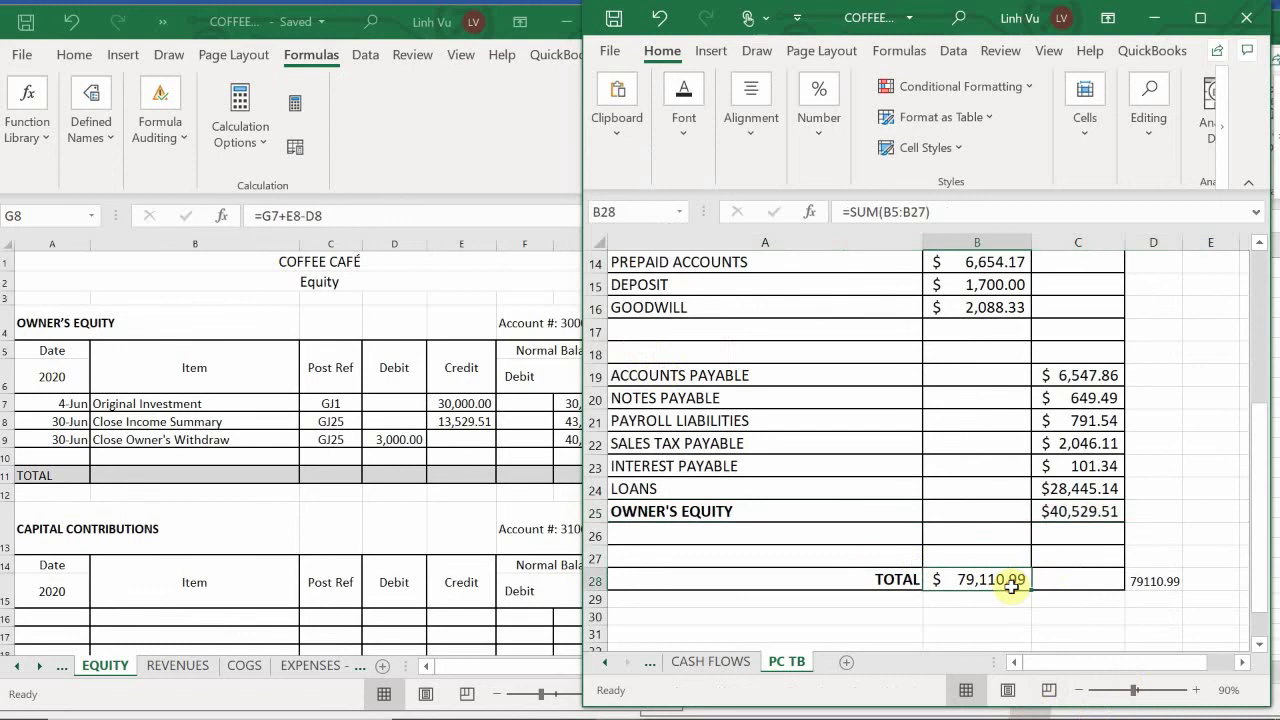
left_click_drag(1030, 590, 1104, 596)
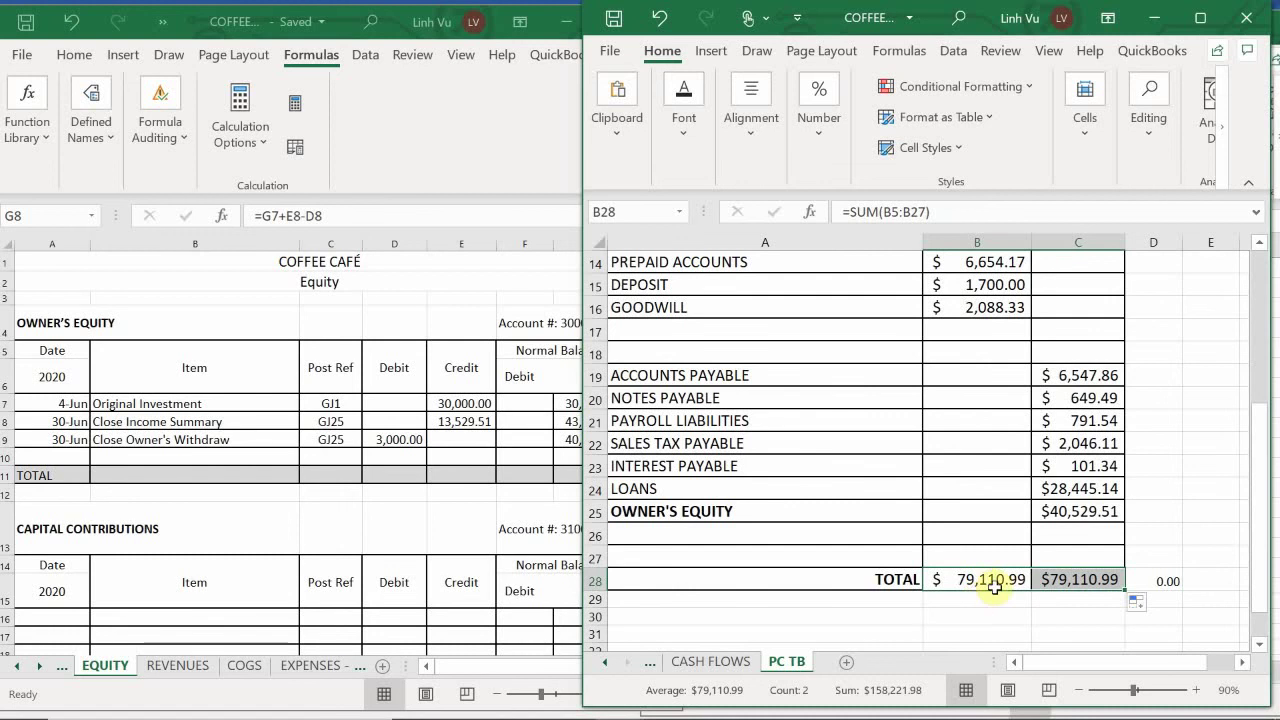
Review the post-closing trial balance from its heading through the account balances to the debit and credit totals
scroll(947, 554, "up", 1)
scroll(947, 554, "up", 4)
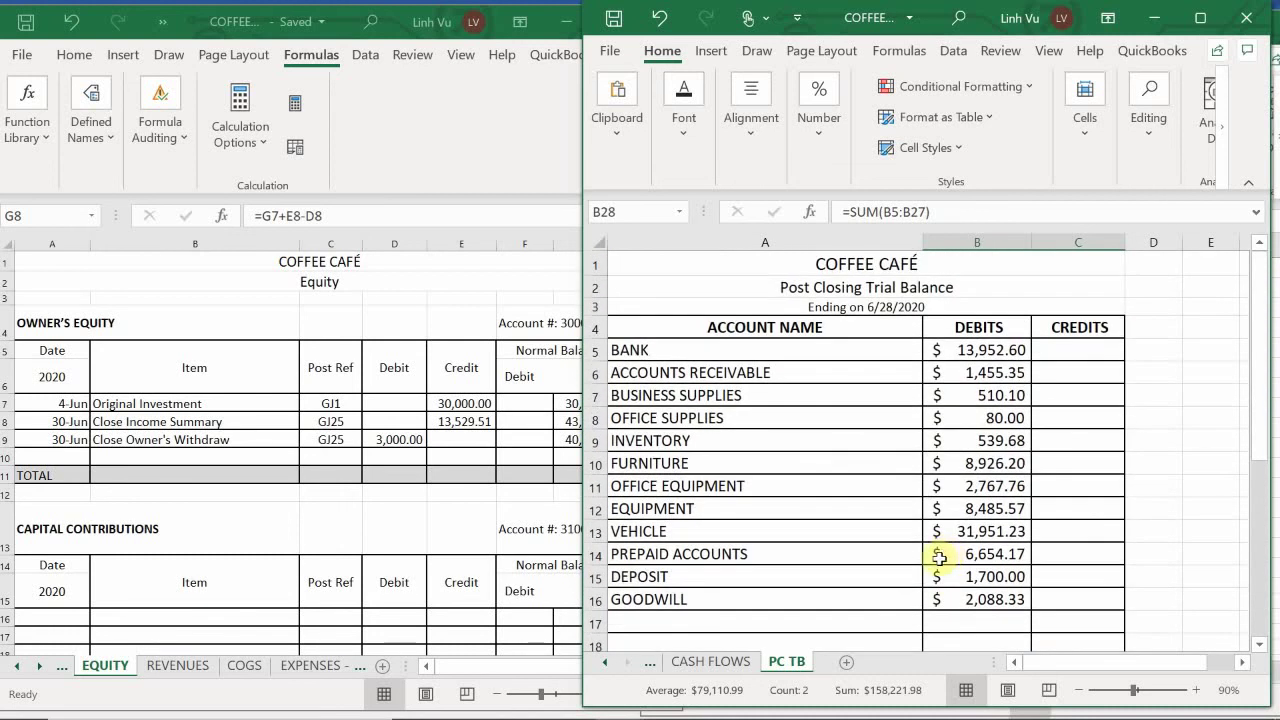
scroll(905, 545, "down", 3)
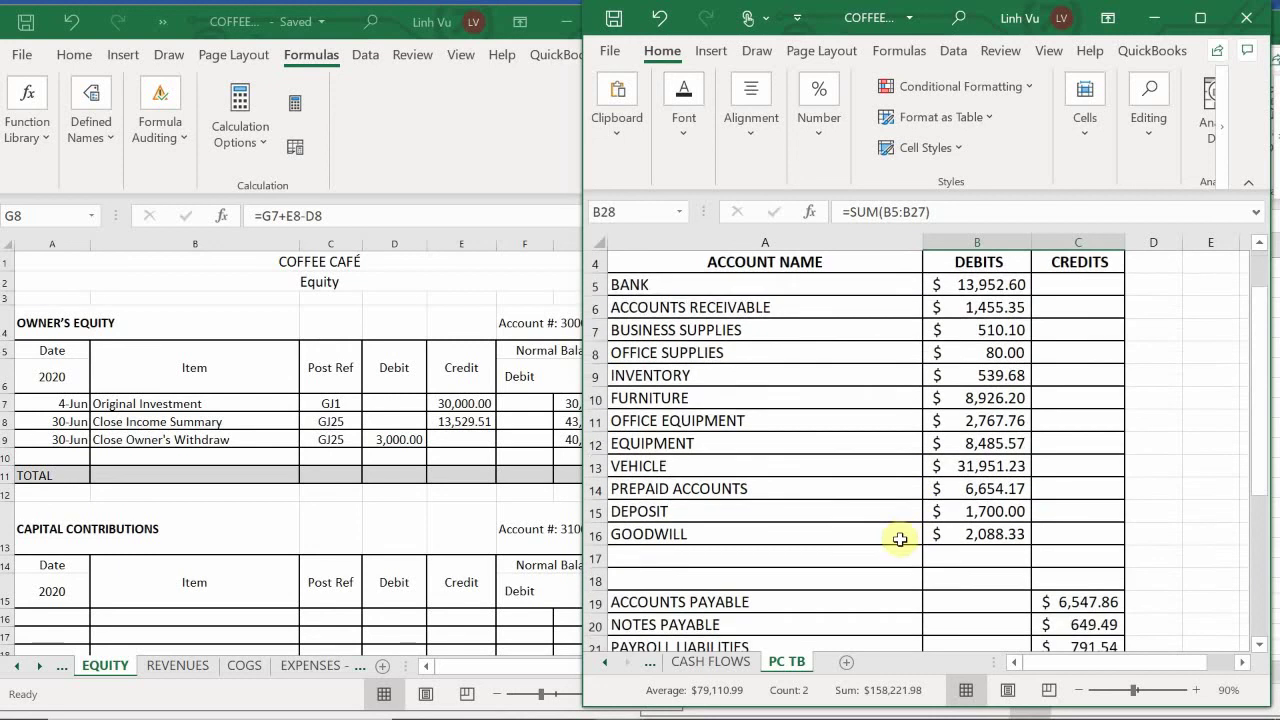
scroll(887, 554, "down", 3)
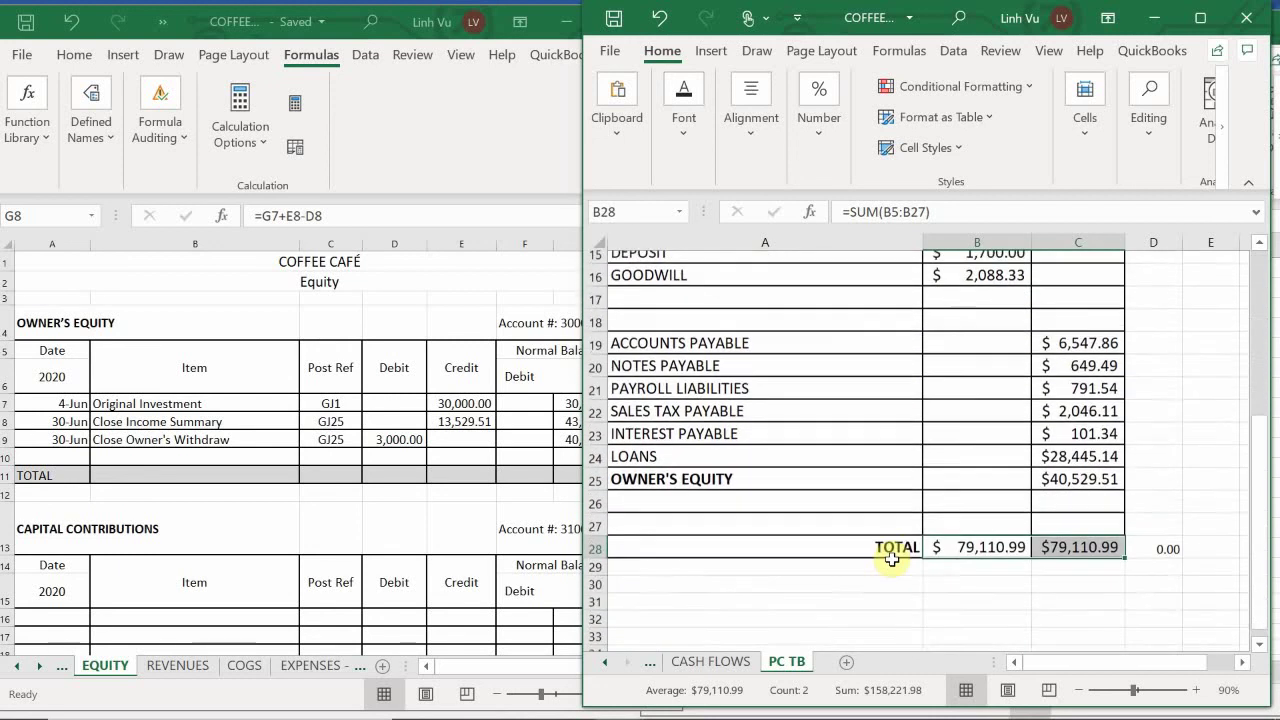
scroll(885, 571, "up", 3)
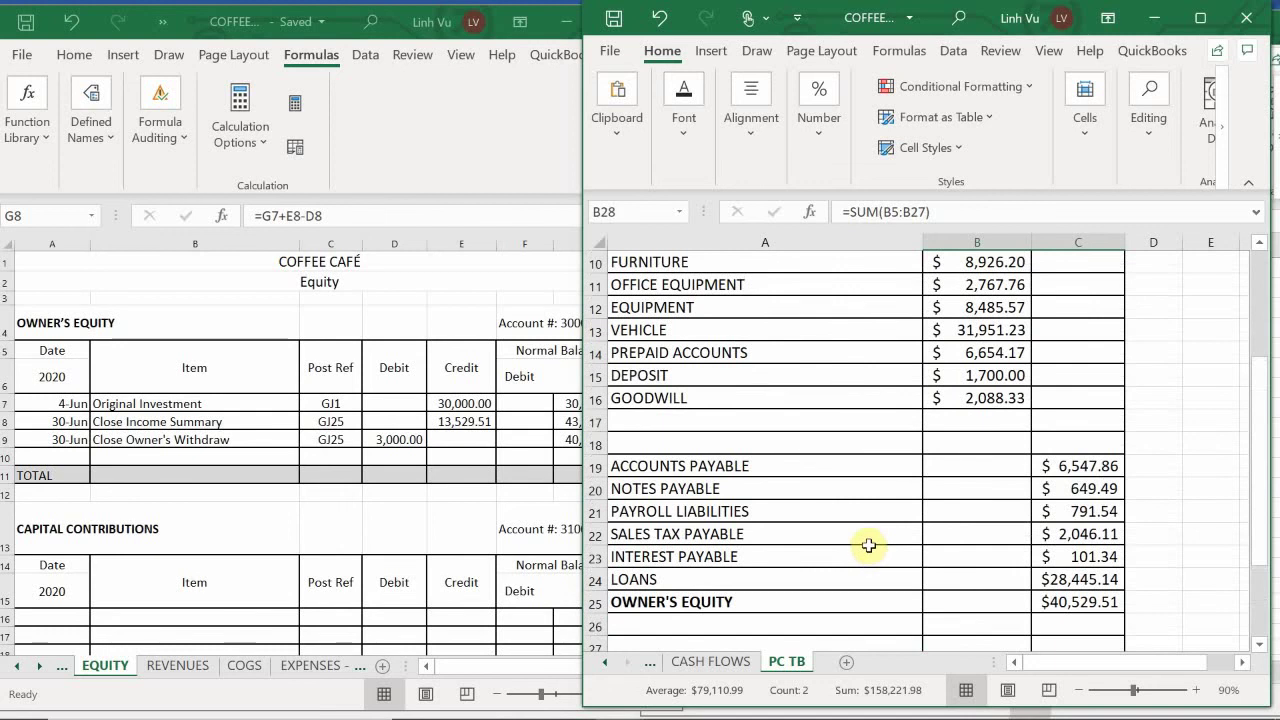
scroll(867, 549, "up", 3)
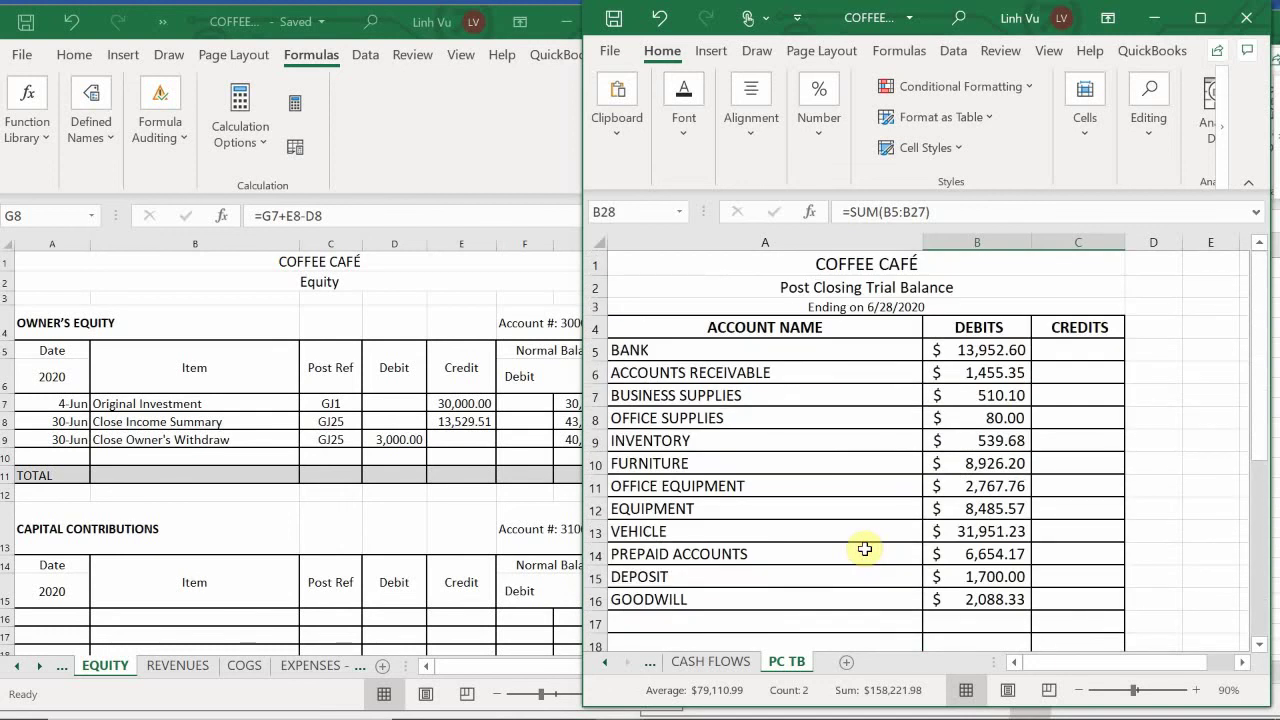
scroll(863, 550, "down", 6)
scroll(862, 547, "up", 1)
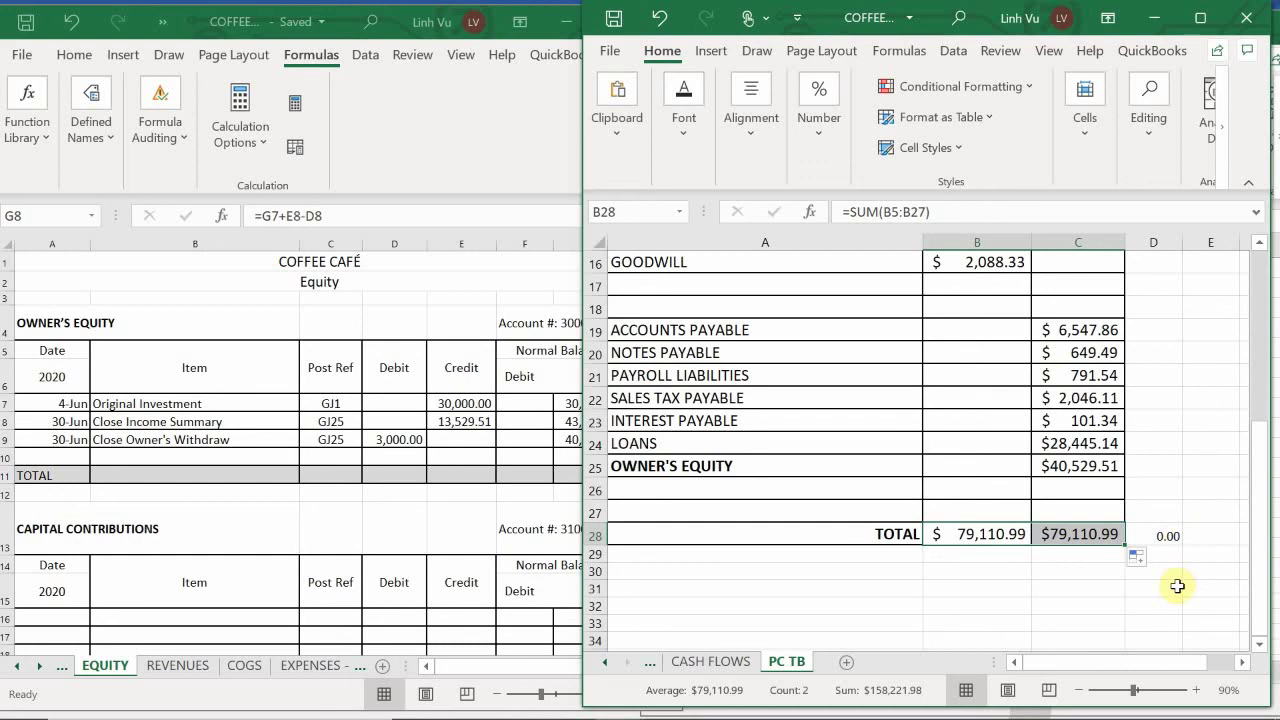
left_click(1166, 620)
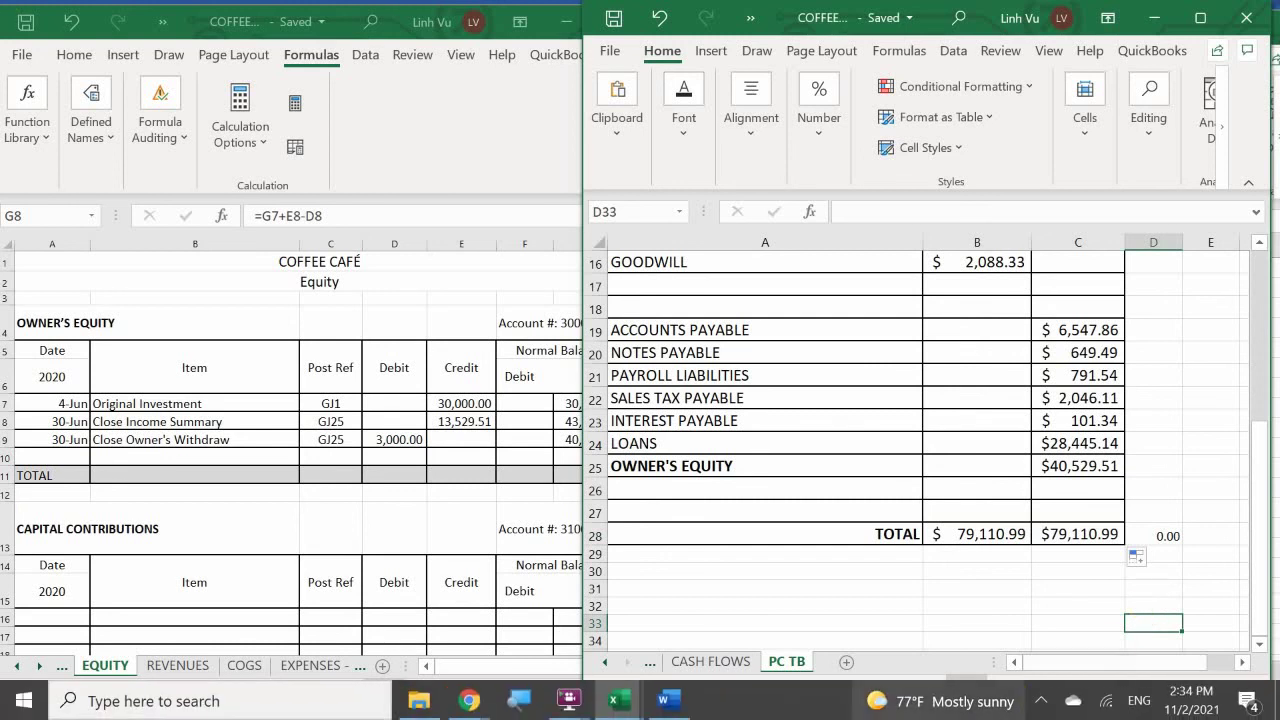
left_click(1040, 702)
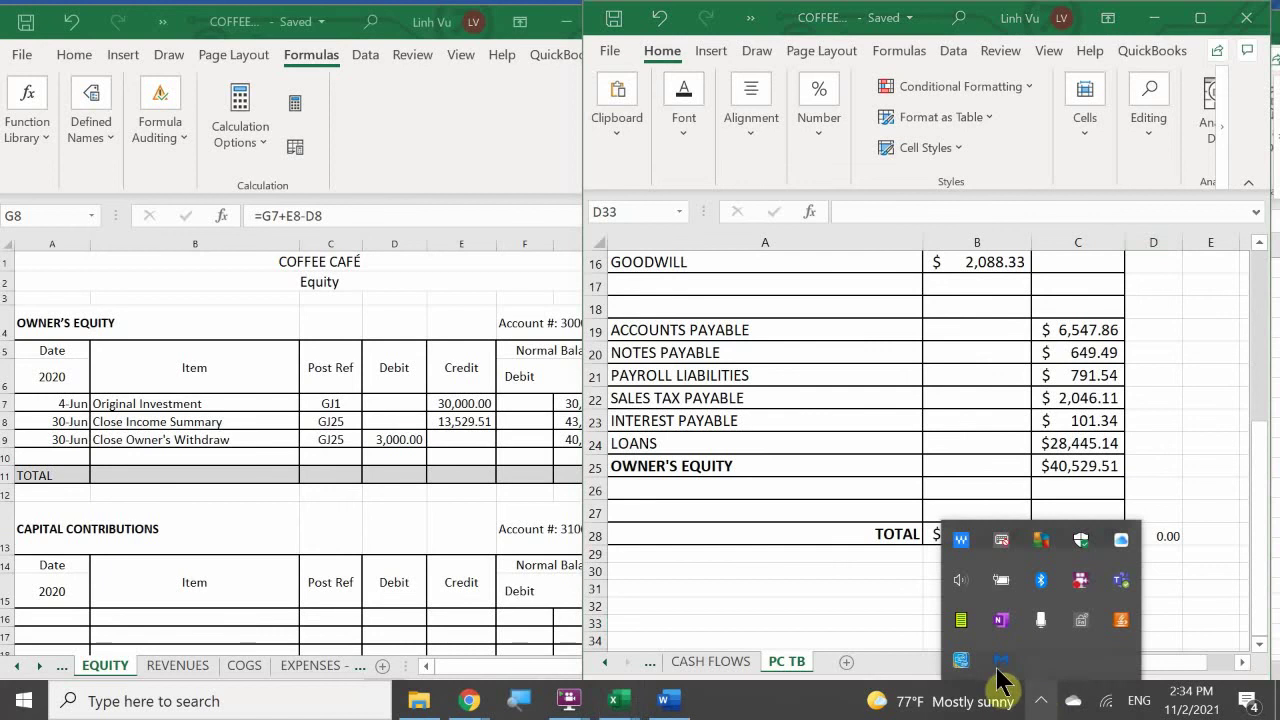
left_click(812, 580)
scroll(812, 578, "up", 5)
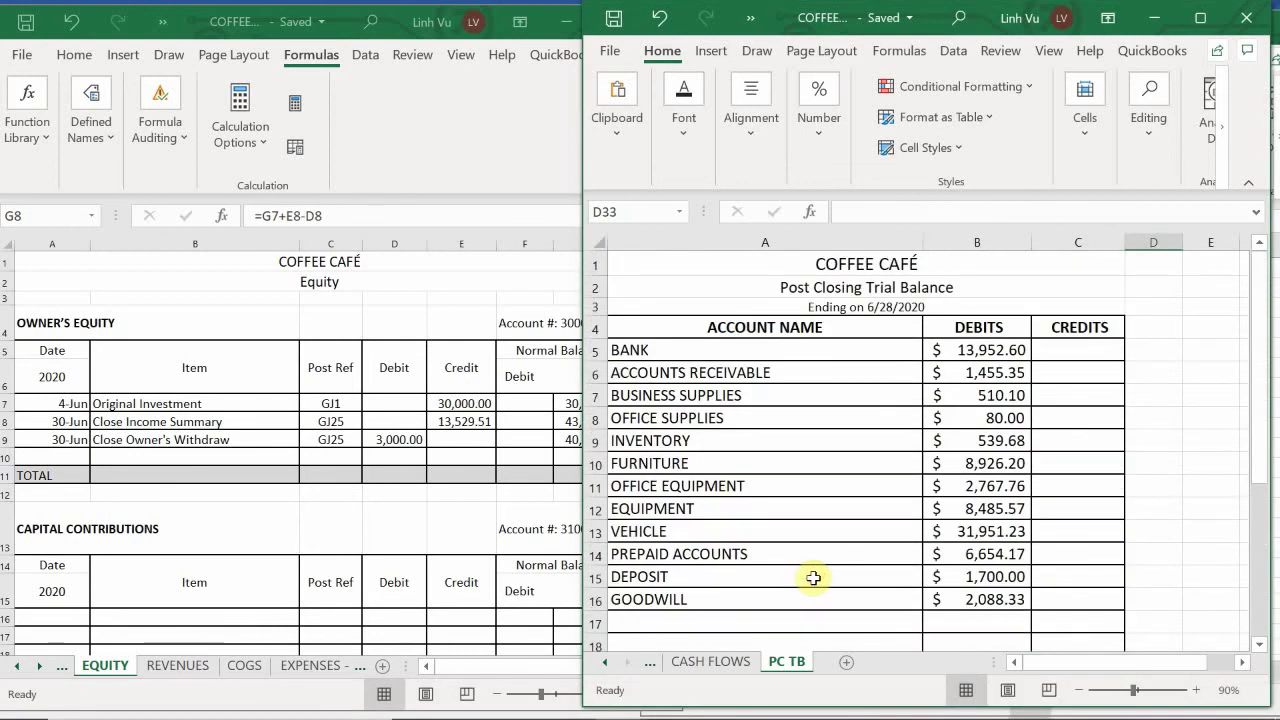
scroll(814, 578, "down", 1)
scroll(814, 578, "up", 1)
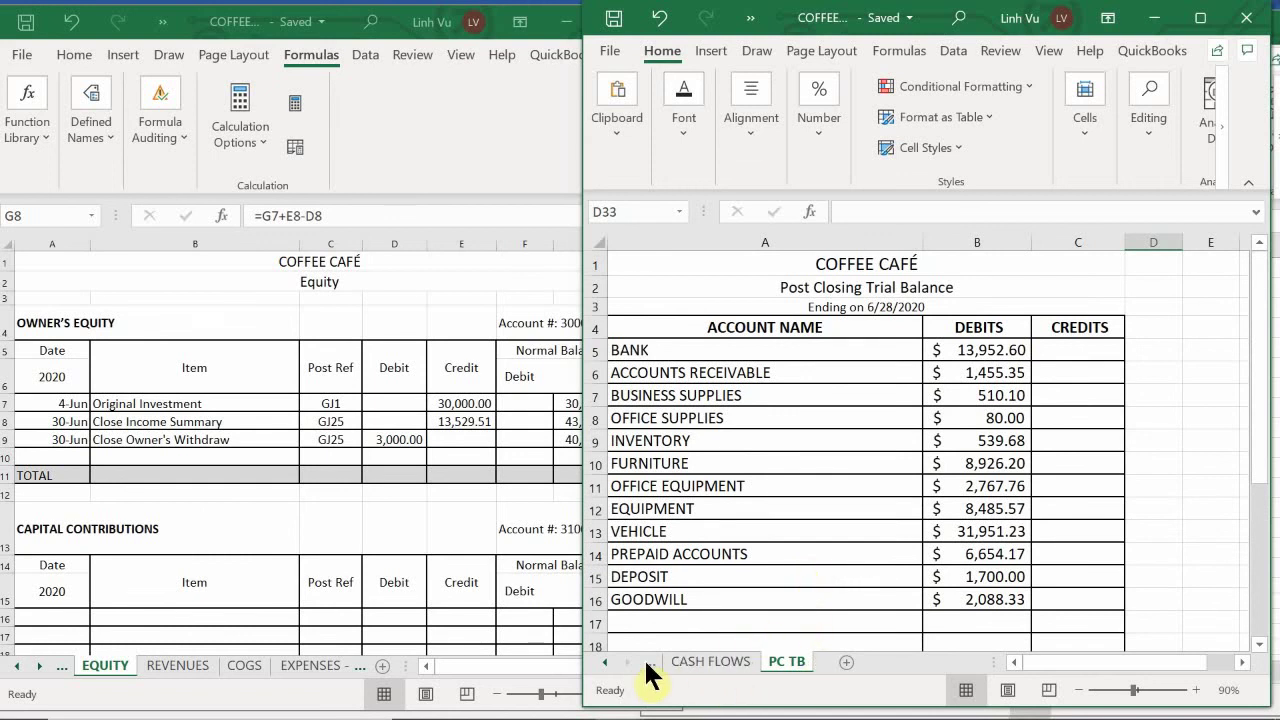
Open the BAL. SHEET worksheet and examine its accounts, asset, liability and equity subtotals, and the TOTAL row
left_click(604, 662)
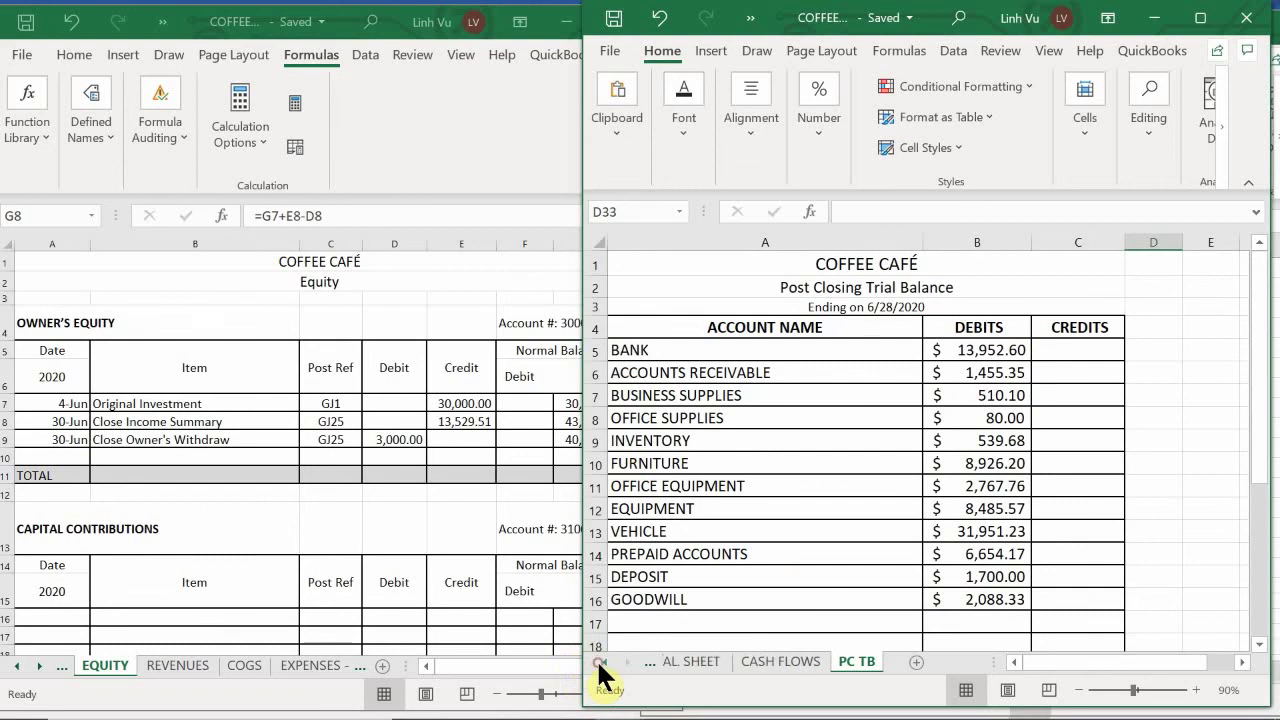
left_click(706, 660)
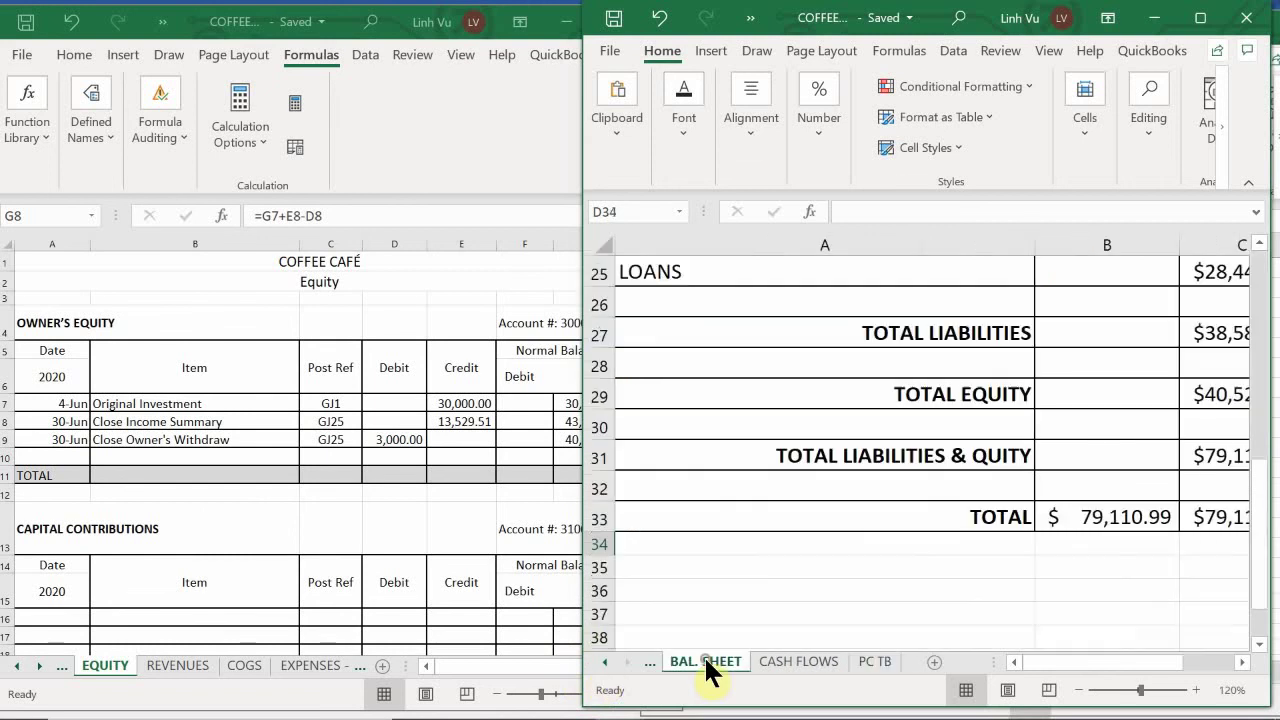
scroll(805, 482, "up", 8)
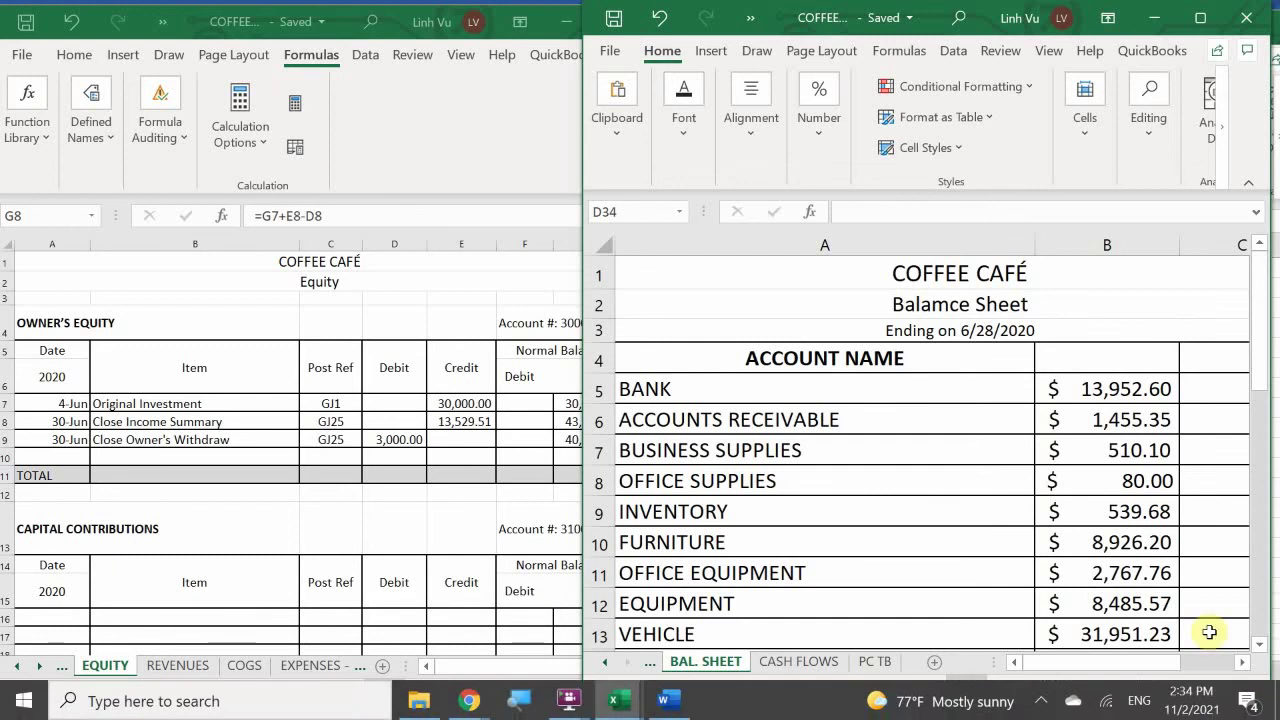
left_click(1078, 690)
left_click(1078, 690)
left_click(1078, 690)
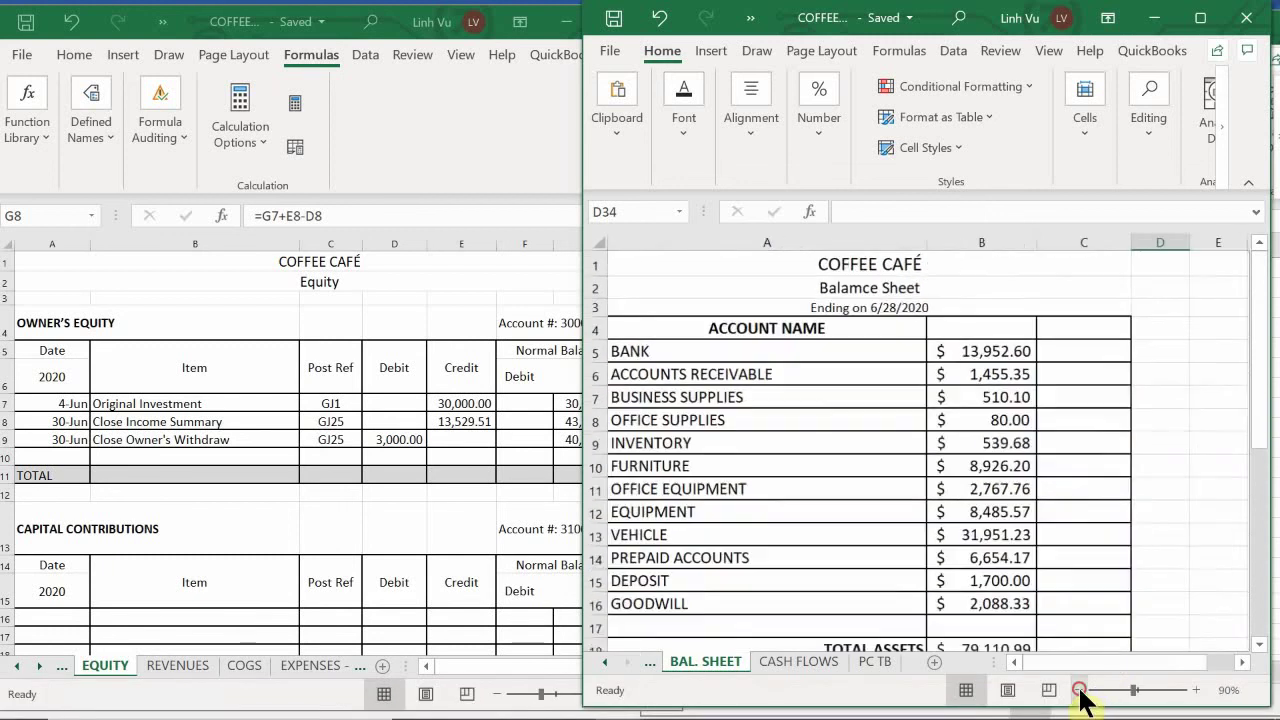
left_click(1078, 690)
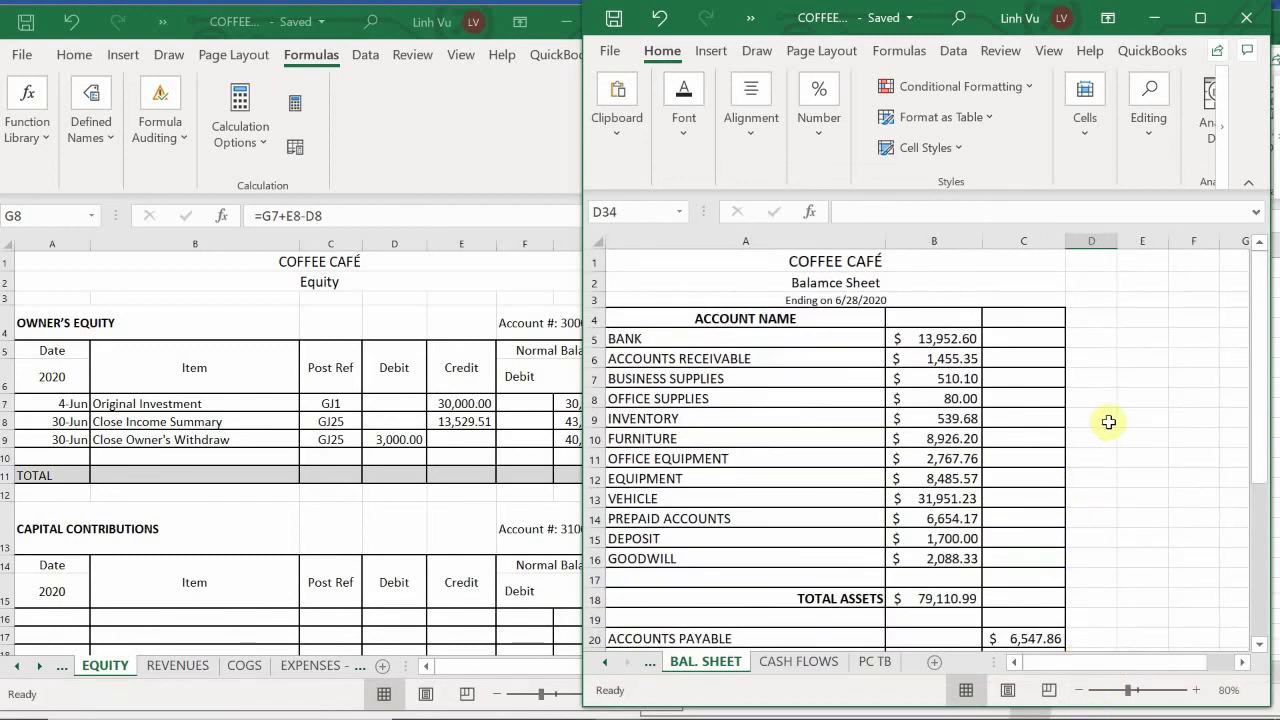
scroll(973, 378, "down", 1)
scroll(973, 378, "down", 1)
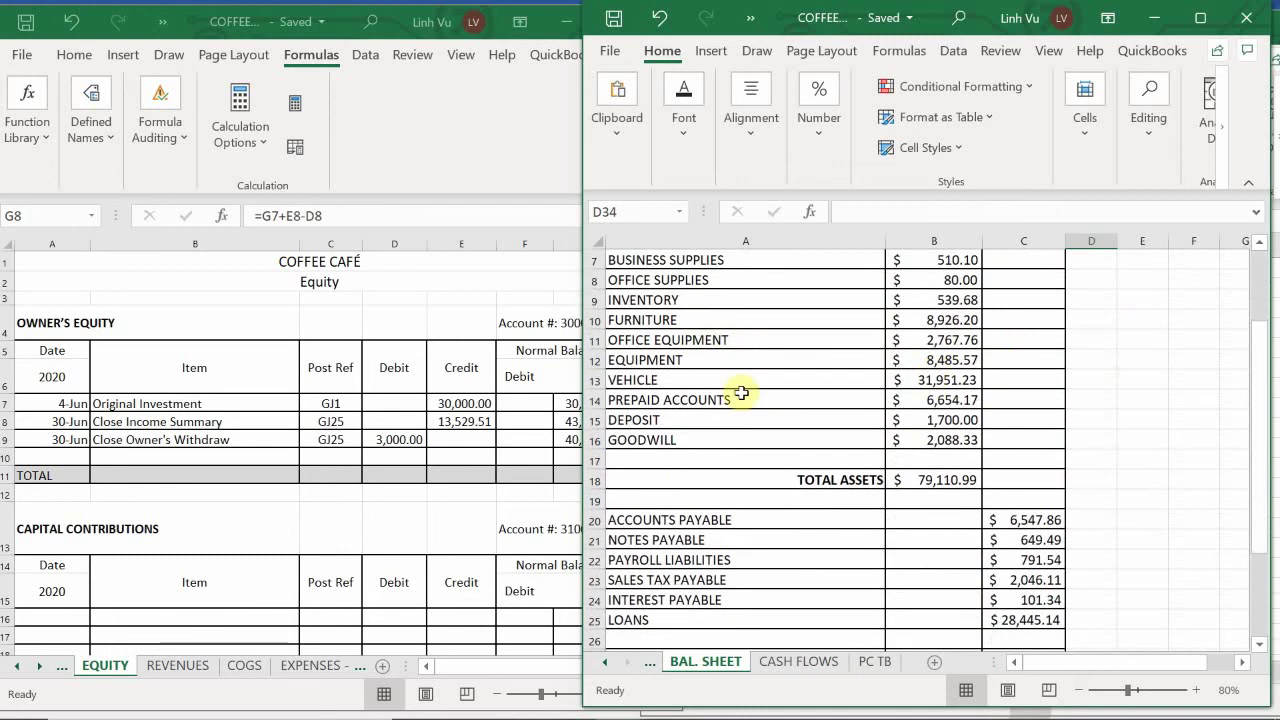
scroll(908, 491, "down", 4)
scroll(903, 505, "down", 1)
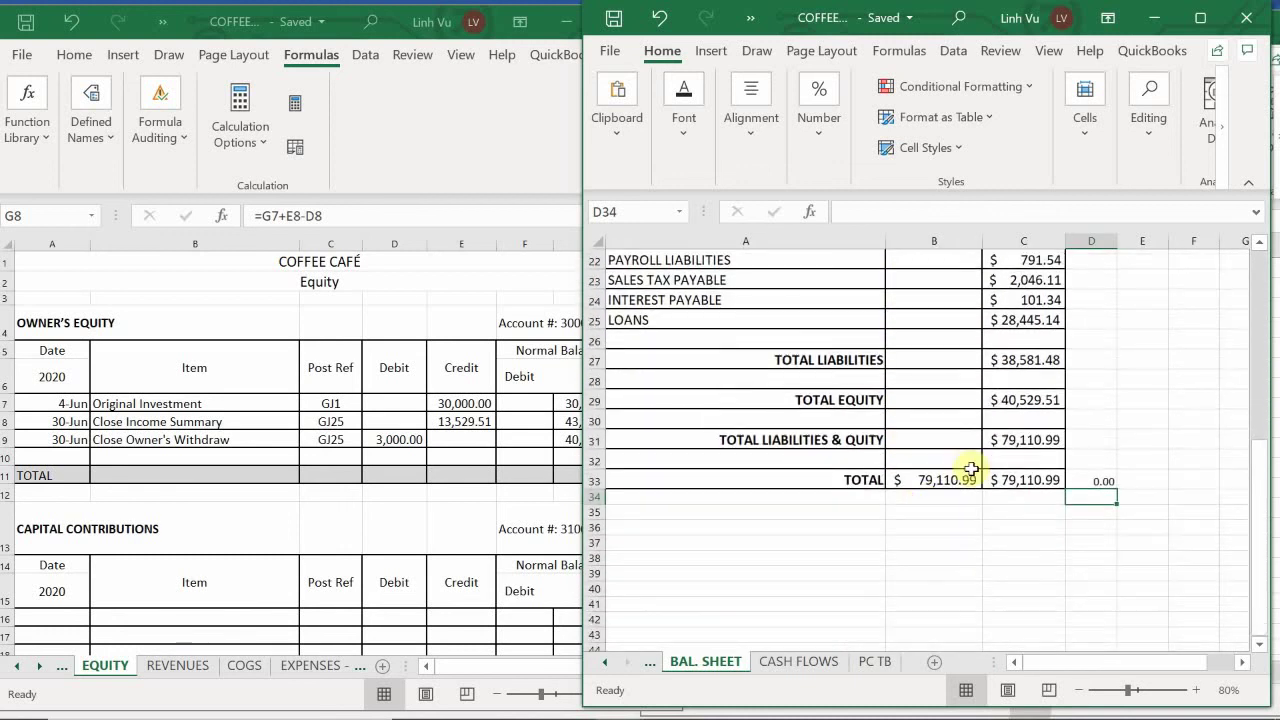
scroll(978, 480, "up", 7)
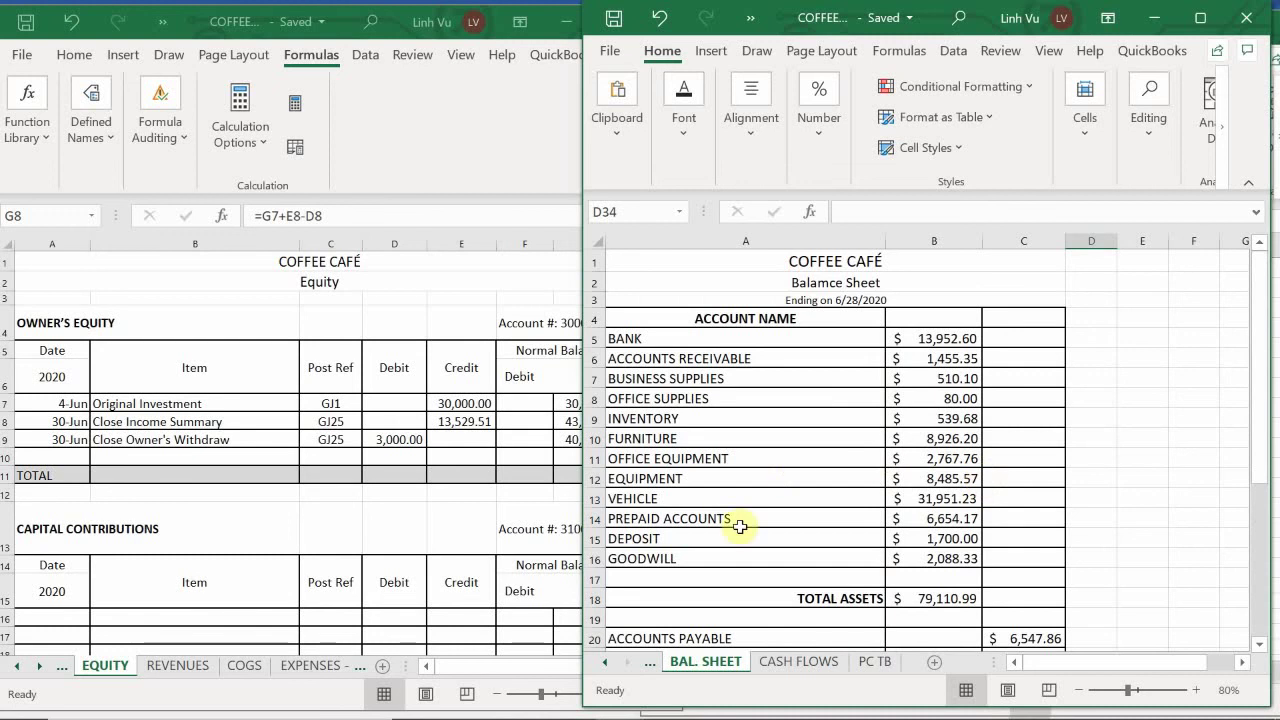
Return to the PC TB sheet and examine its debit accounts, credit accounts and TOTAL row against the balance sheet
left_click(872, 662)
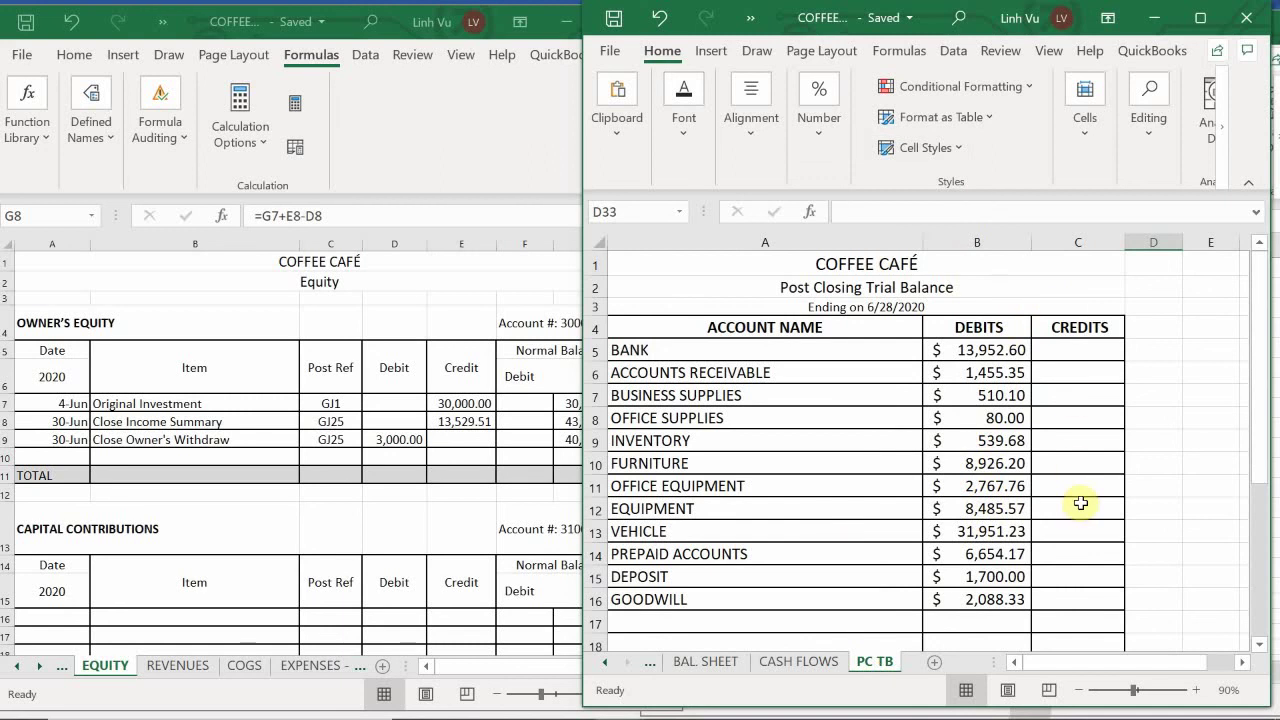
scroll(1081, 503, "down", 4)
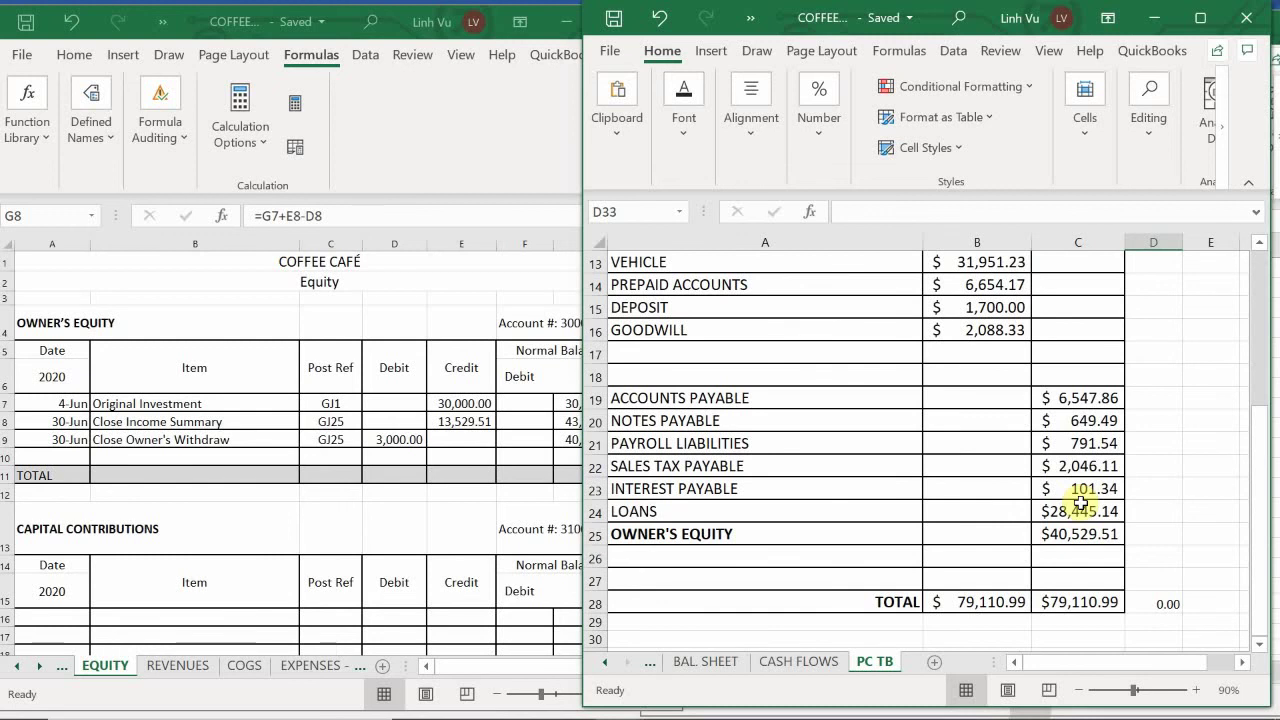
scroll(1081, 503, "up", 1)
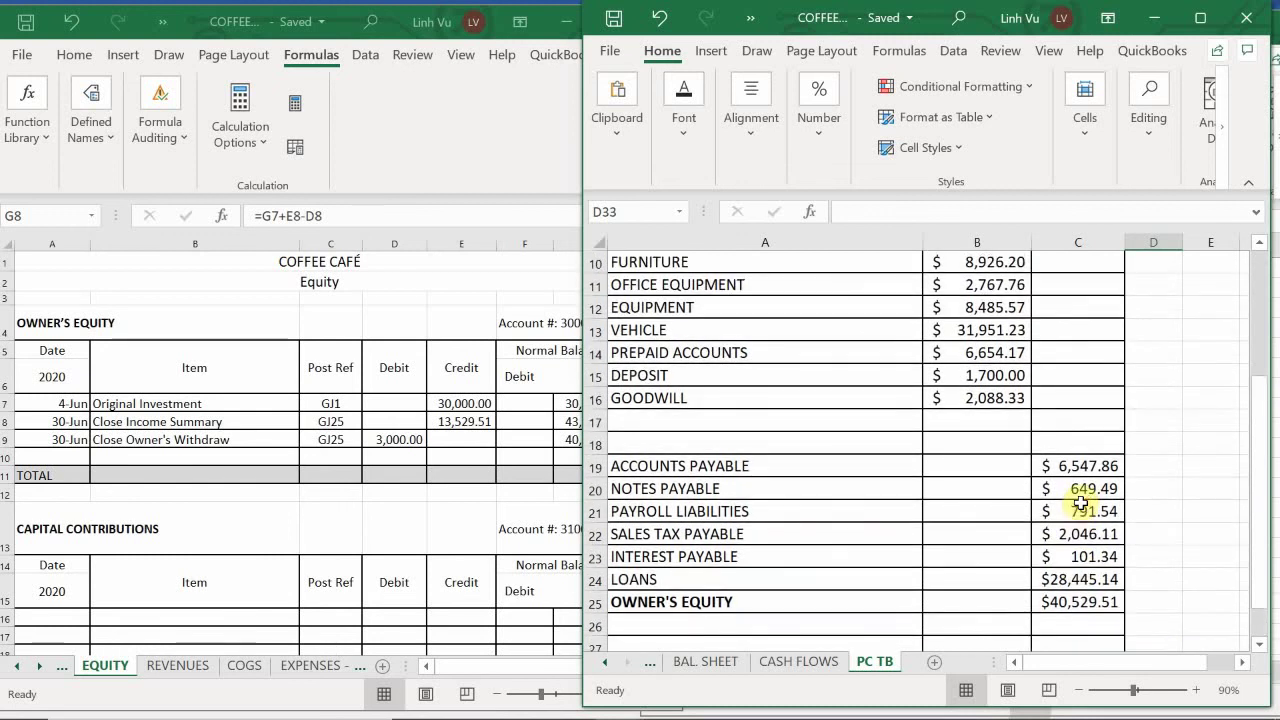
scroll(1081, 503, "down", 1)
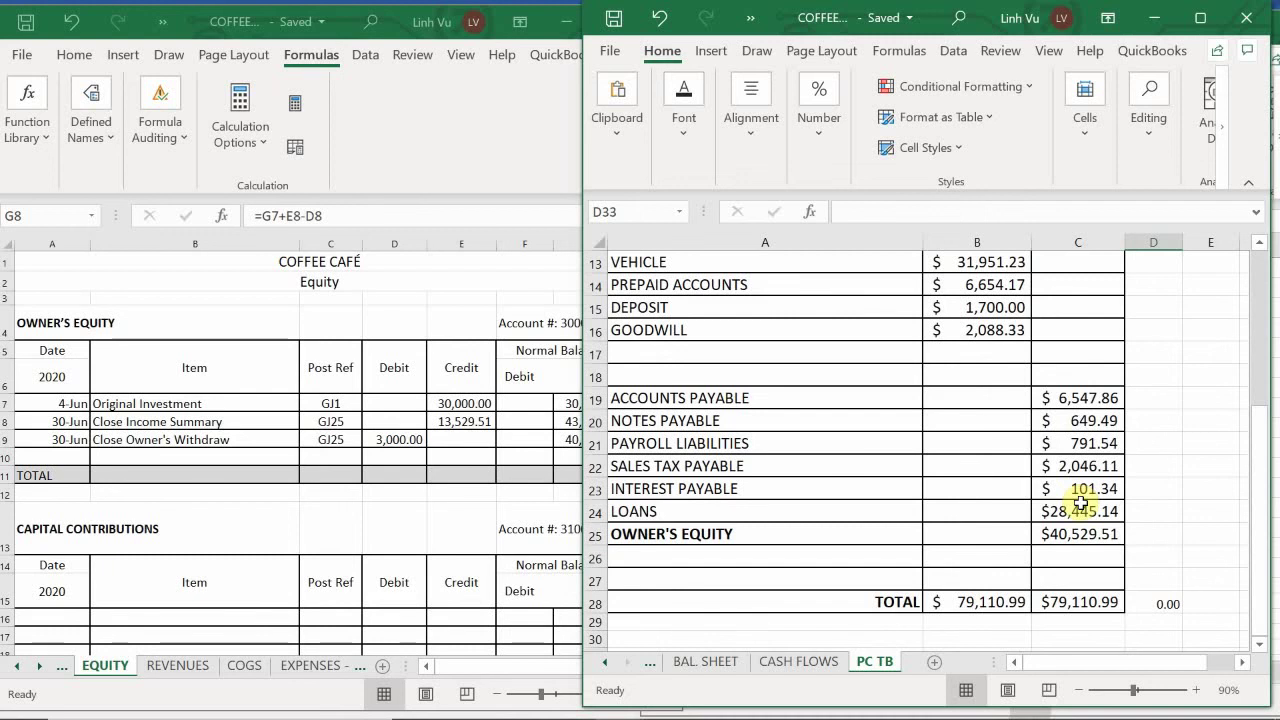
scroll(1081, 503, "up", 2)
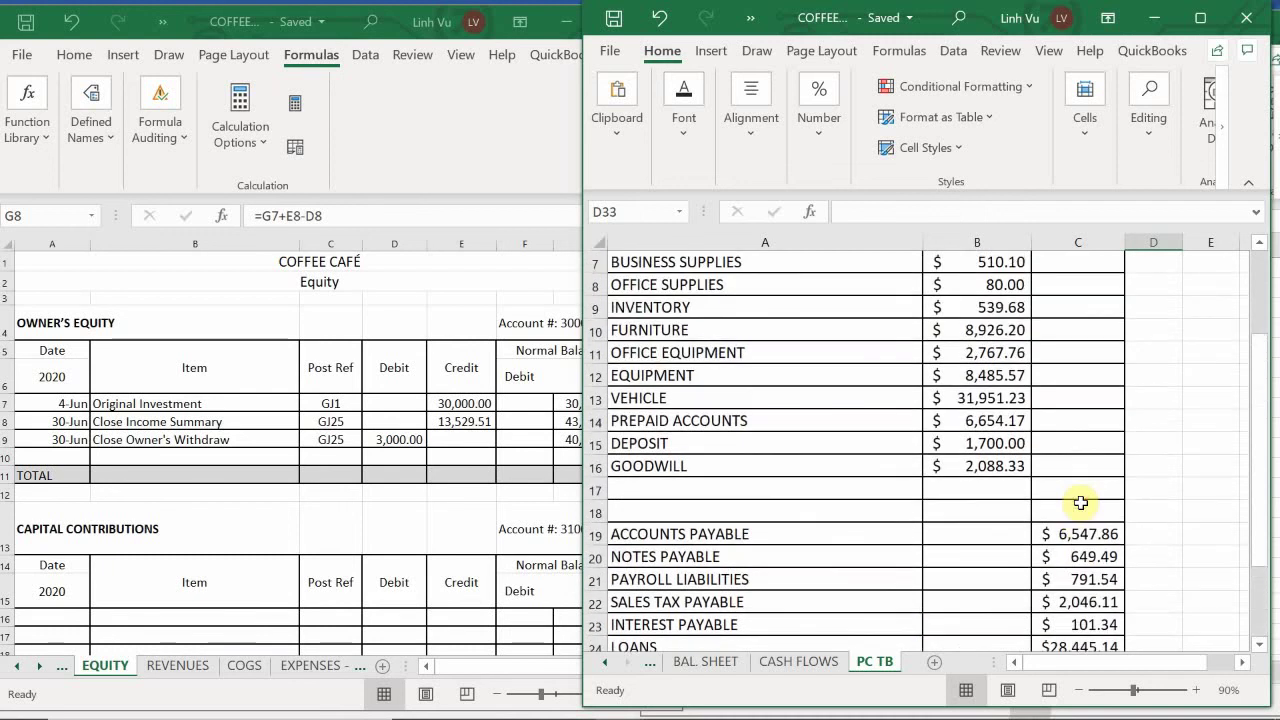
scroll(1081, 503, "up", 2)
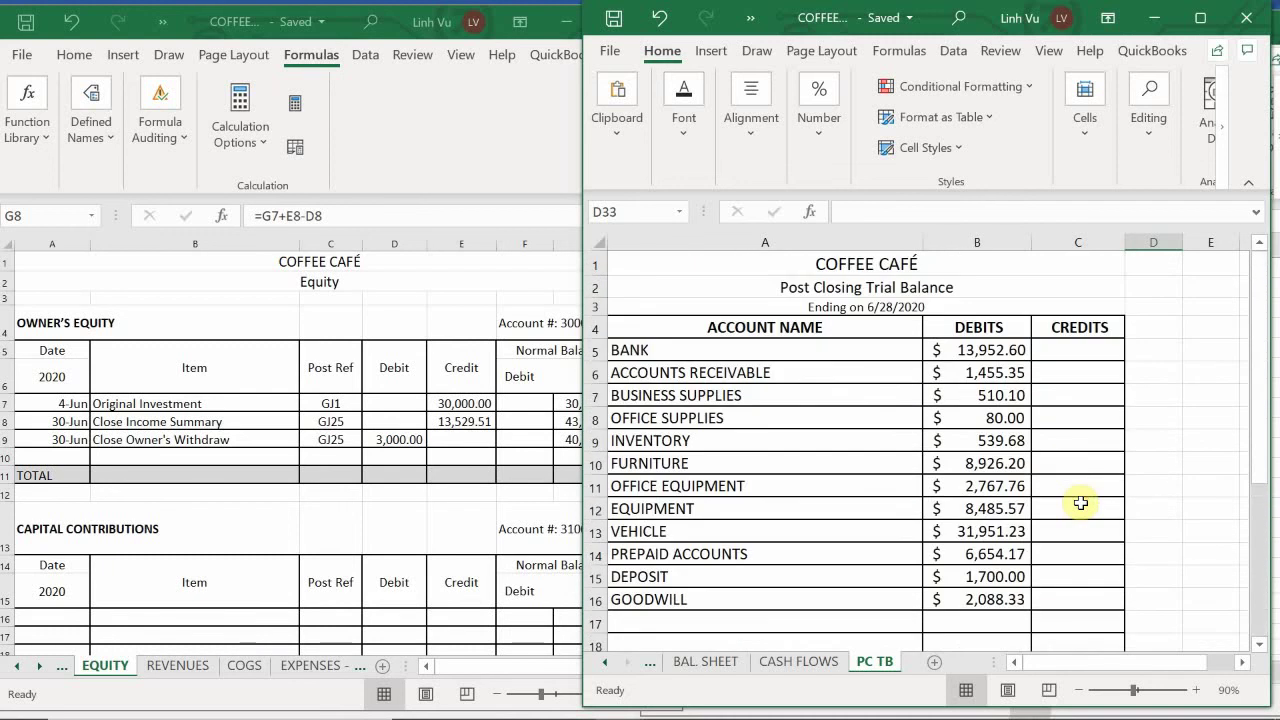
scroll(1081, 500, "down", 4)
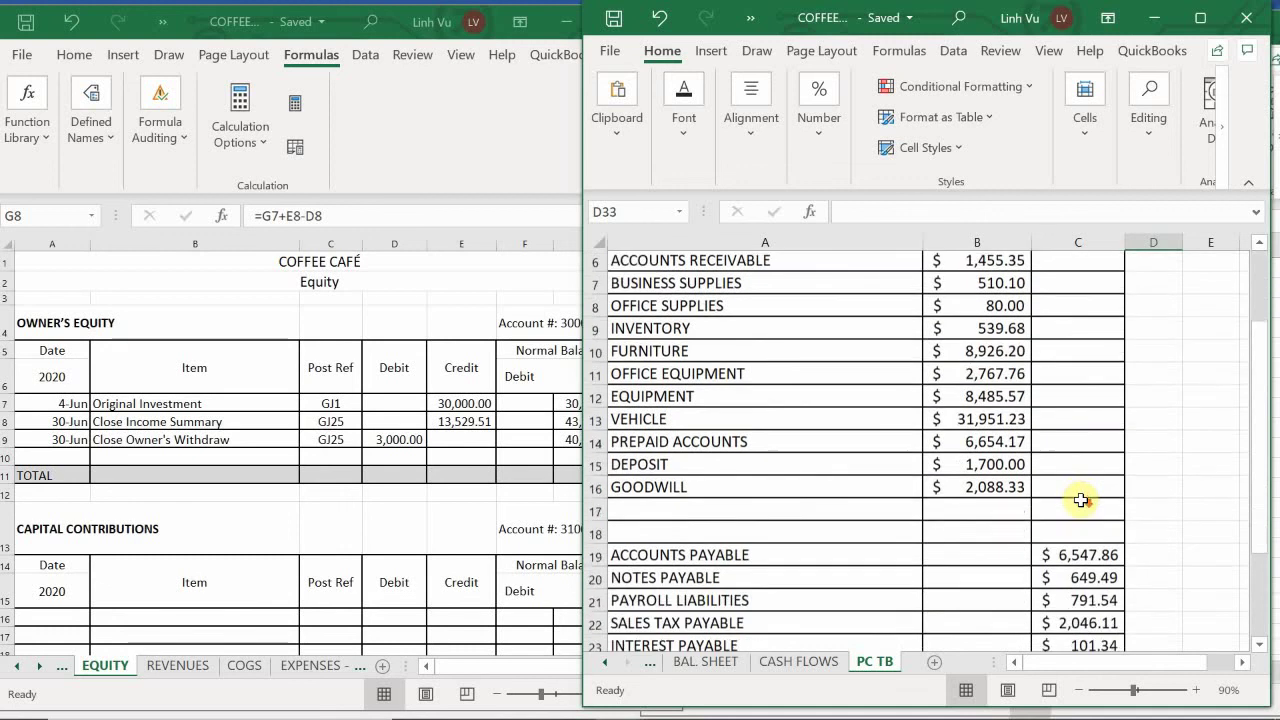
scroll(1081, 500, "down", 1)
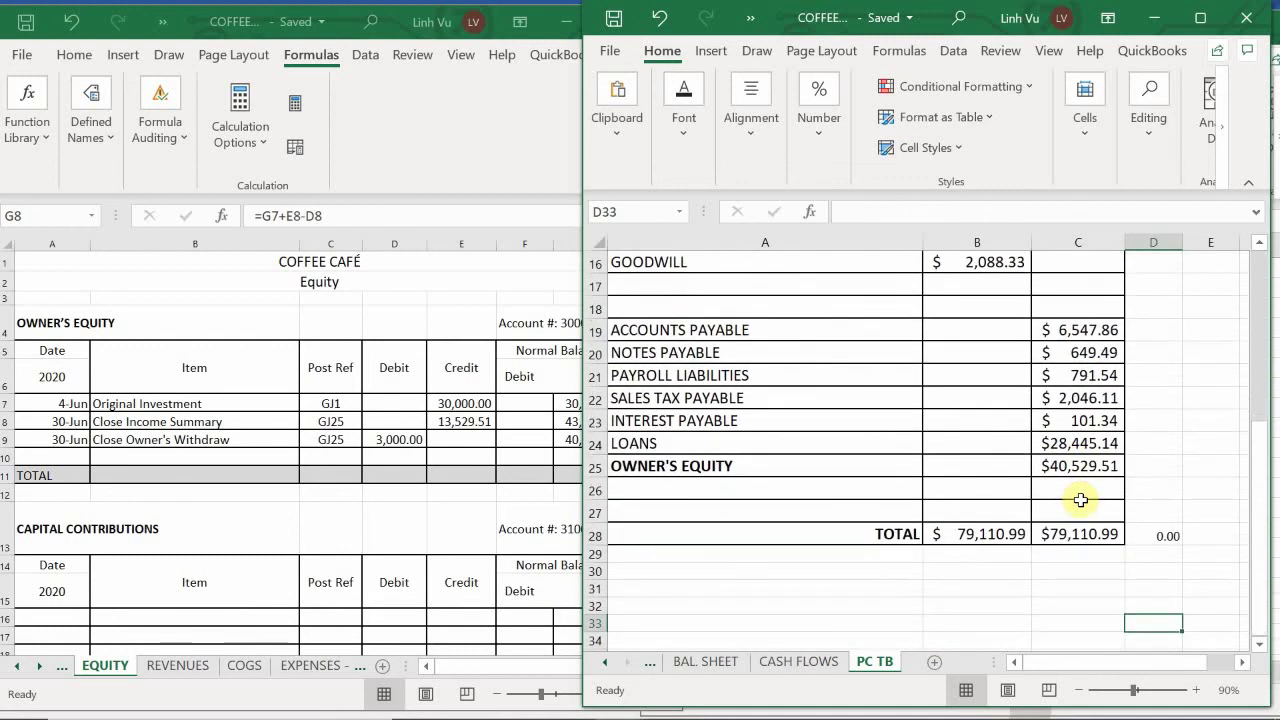
scroll(1081, 500, "up", 1)
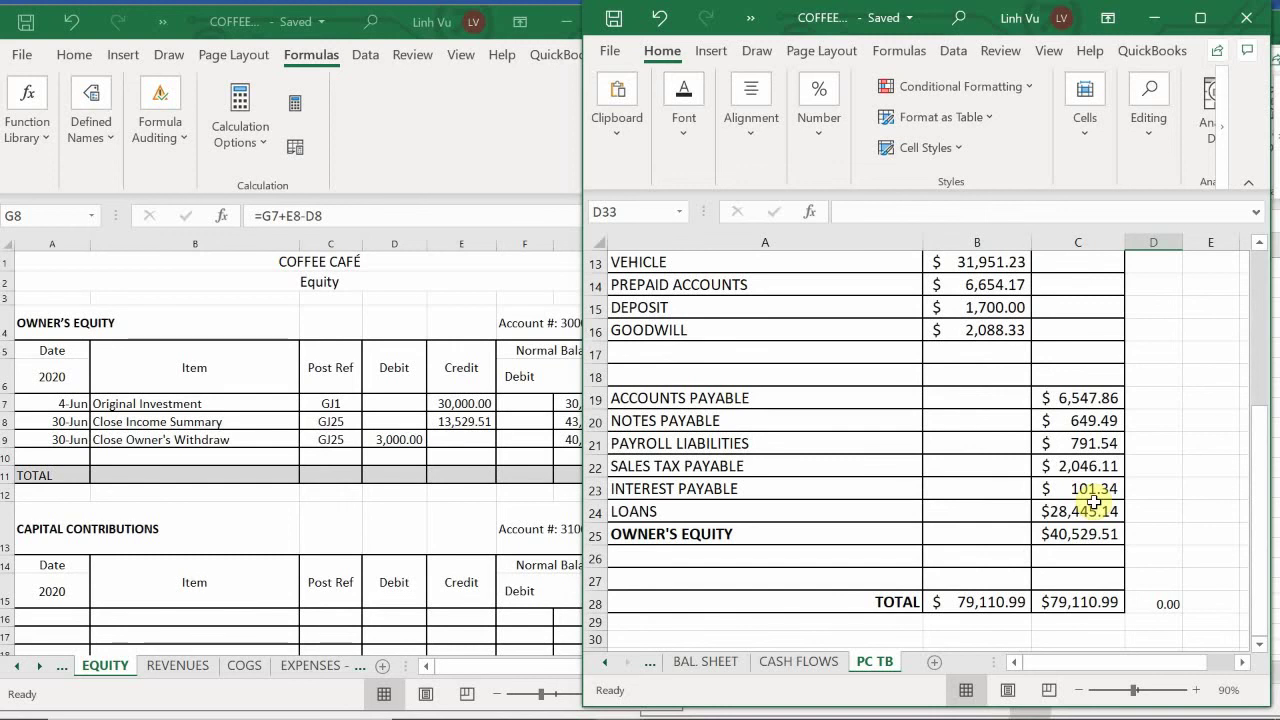
left_click(1041, 702)
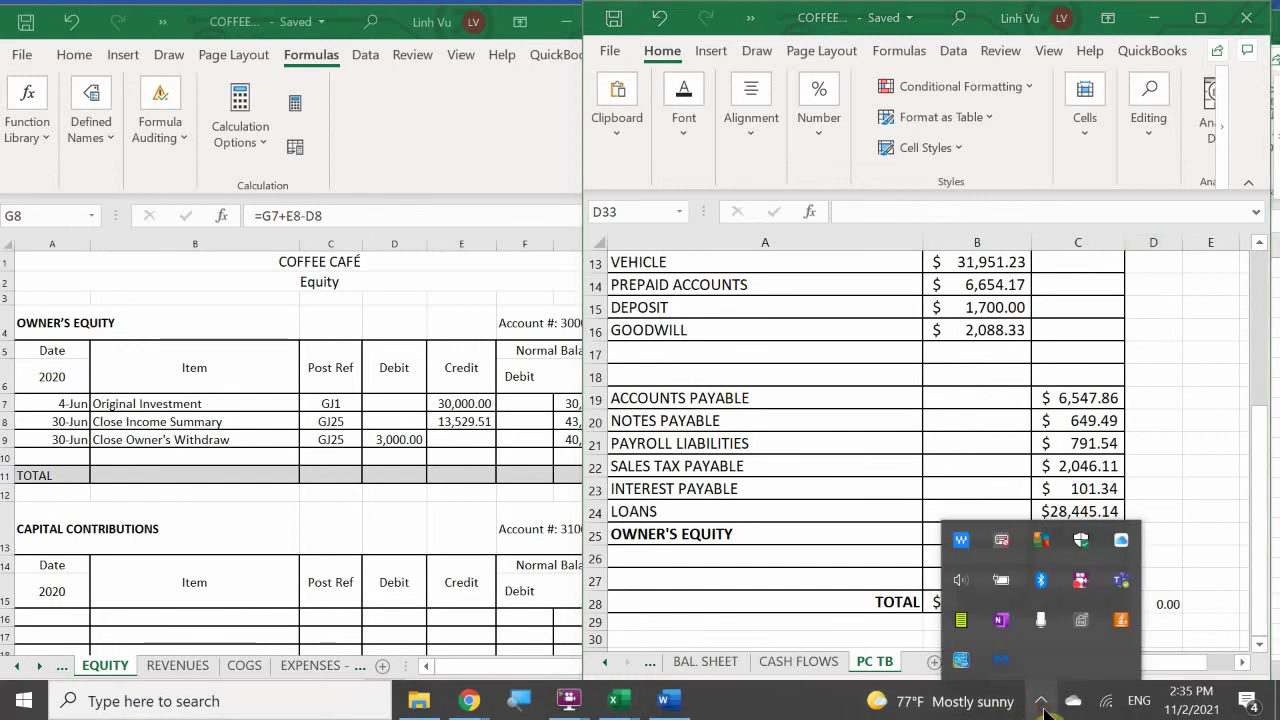
left_click(1077, 583)
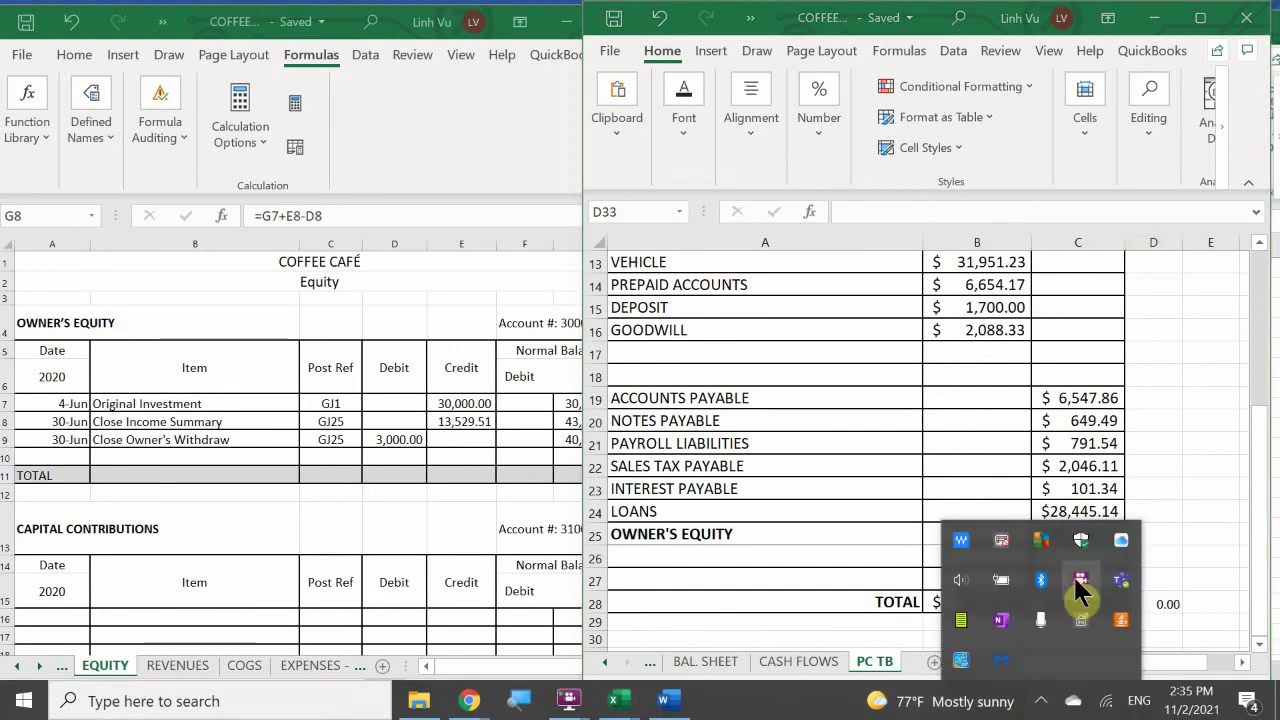